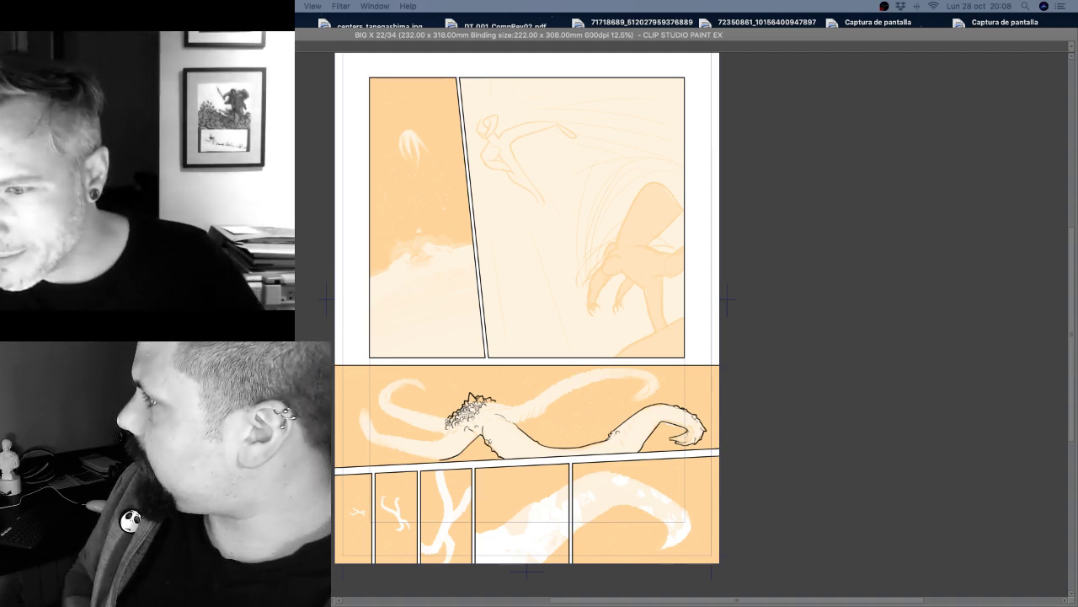
Show the hidden palettes and choose the 1st TOOL DAVID pen at brush size 1.20.
key(Tab)
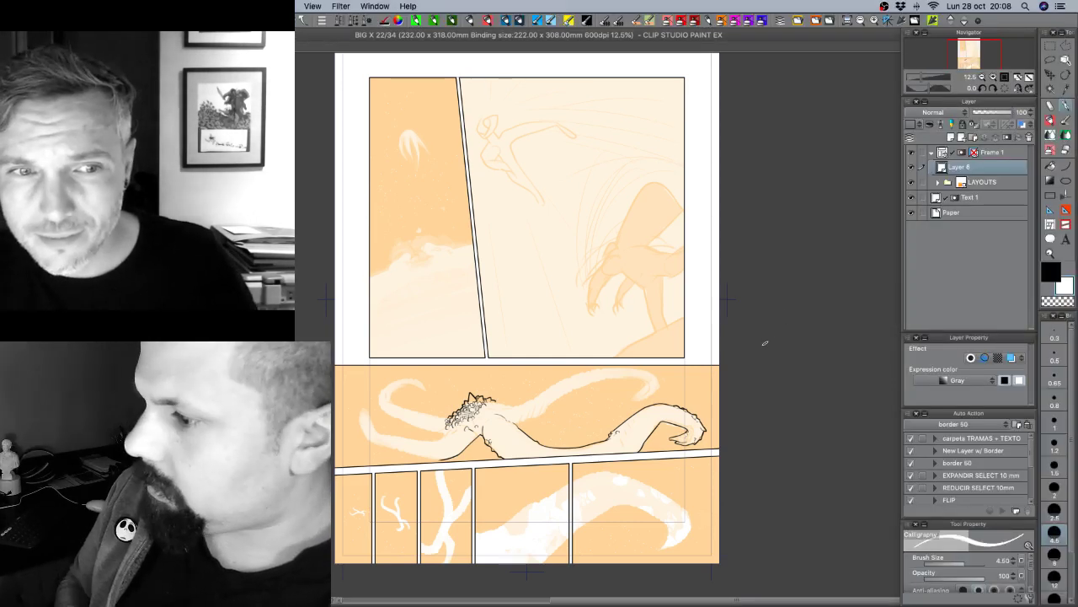
key(x)
drag(564, 167, 655, 295)
key(super+z)
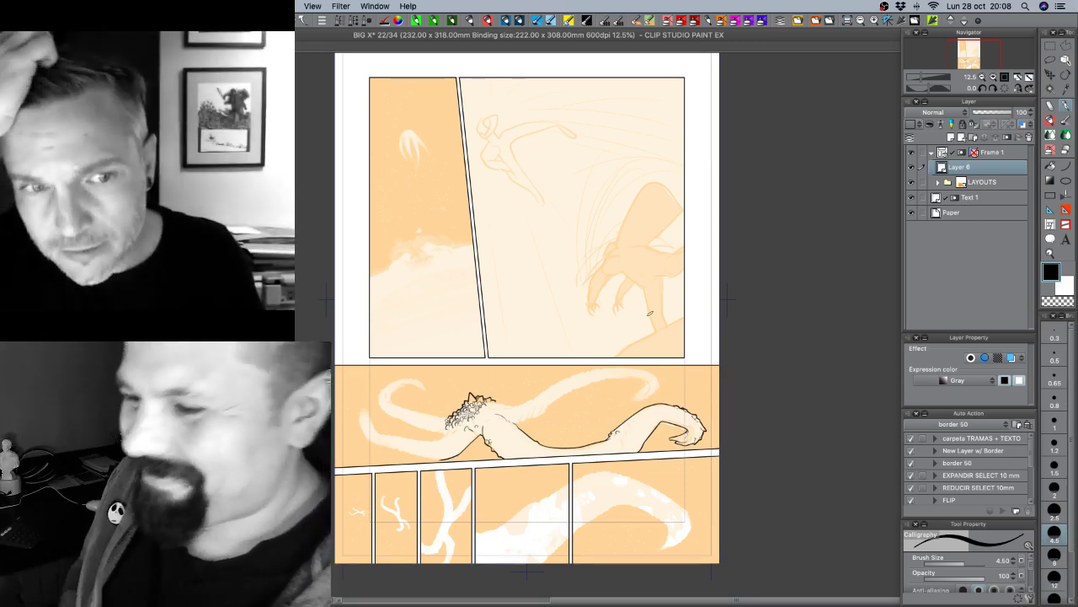
click(416, 20)
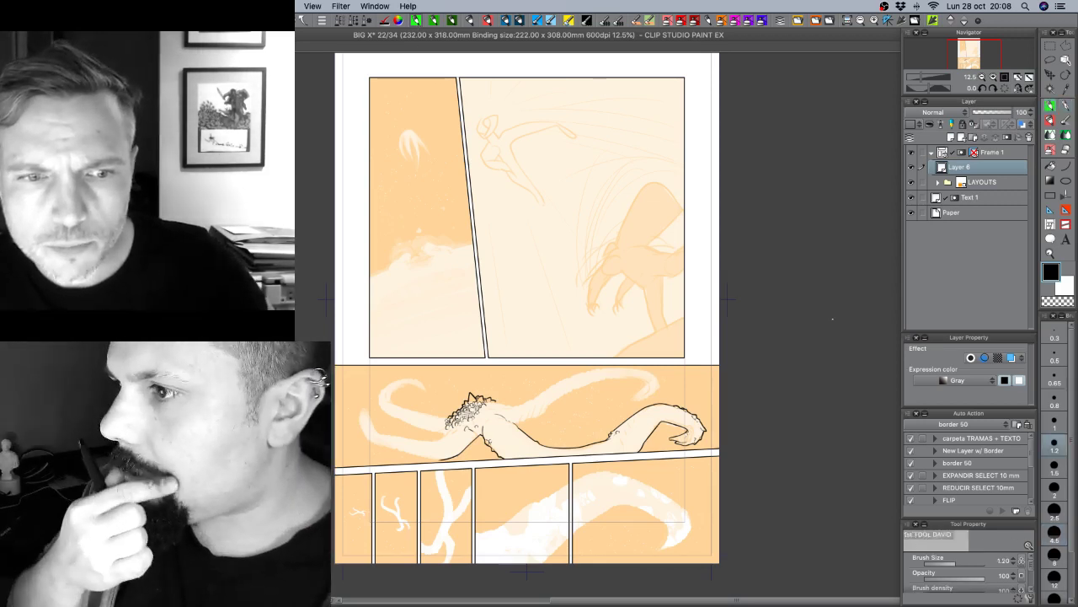
click(570, 21)
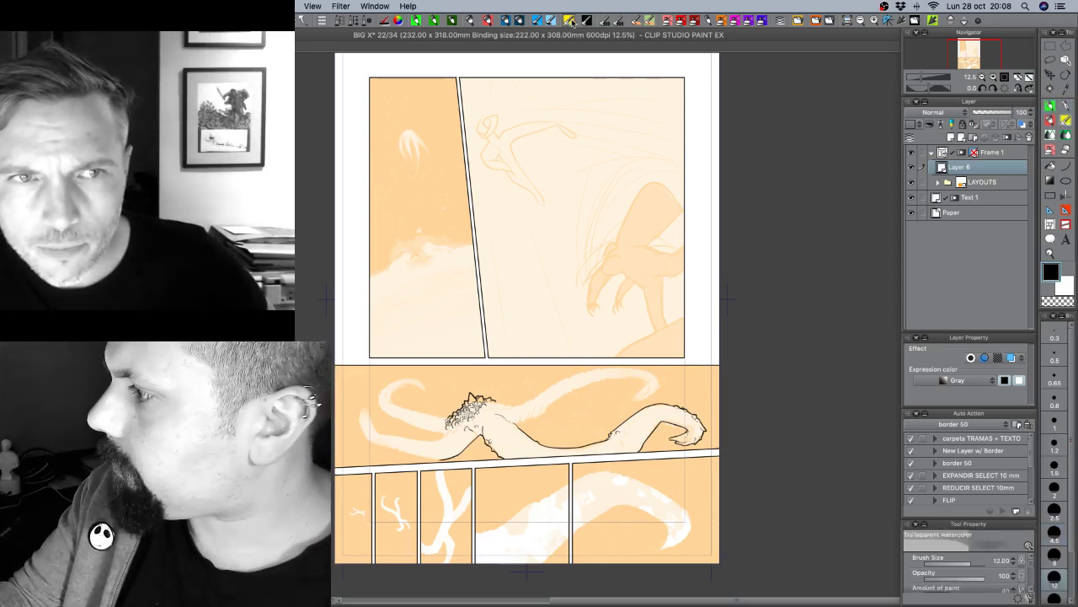
click(419, 23)
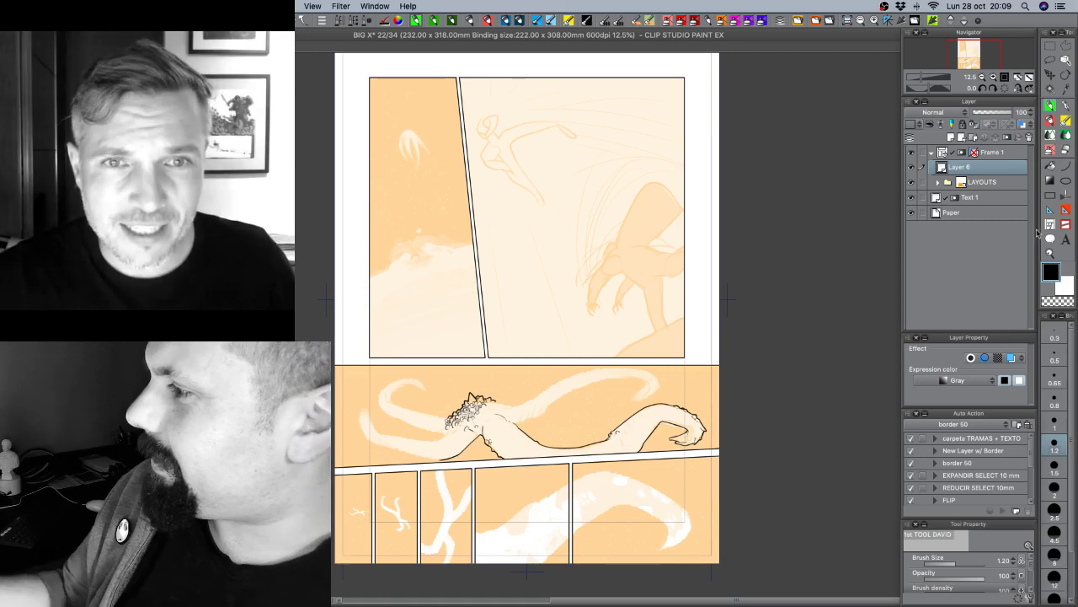
With the 1.2 brush size, ink the lower contour of the upper tentacle in the middle panel, from its base towards the bend.
click(1055, 465)
mouse_move(663, 367)
mouse_down()
mouse_move(699, 318)
mouse_move(749, 285)
mouse_up()
key(super+plus)
mouse_move(684, 378)
mouse_down()
mouse_move(687, 345)
mouse_move(650, 344)
mouse_up()
click(1054, 444)
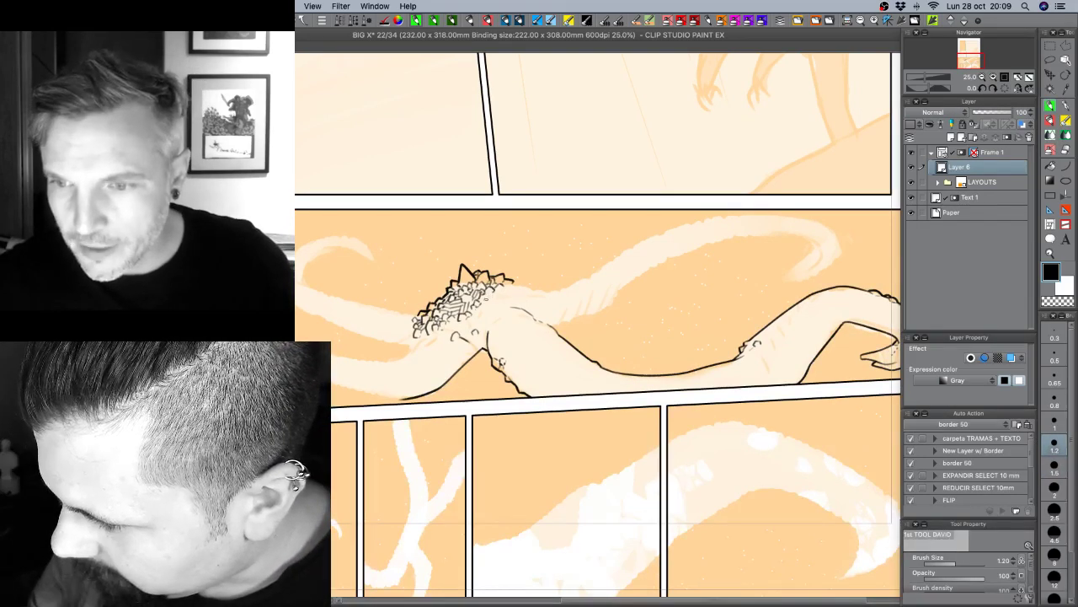
key(shift+space)
drag(709, 286, 662, 227)
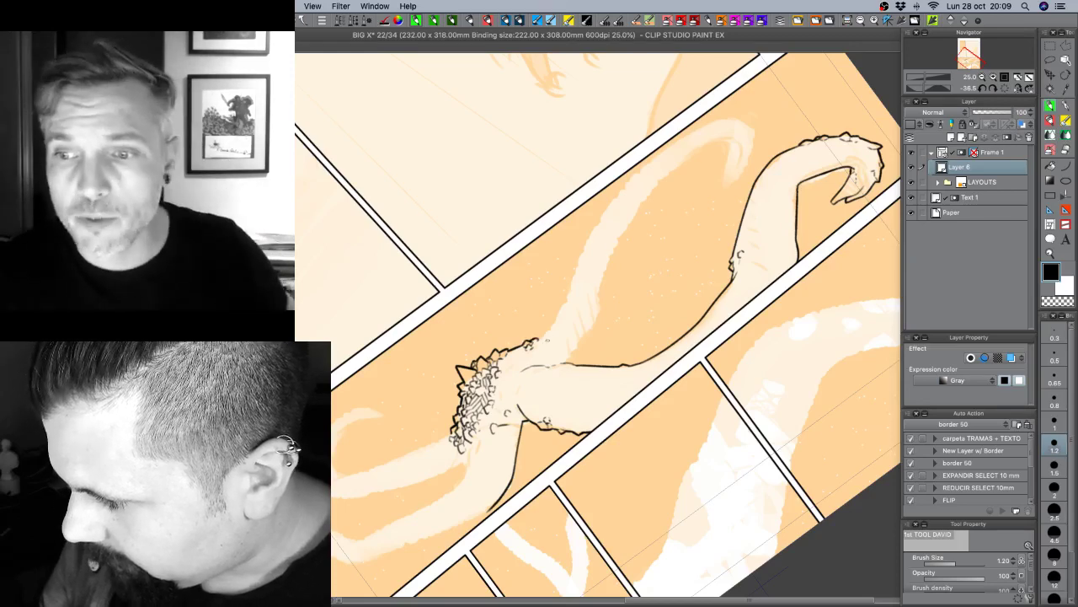
key(super+plus)
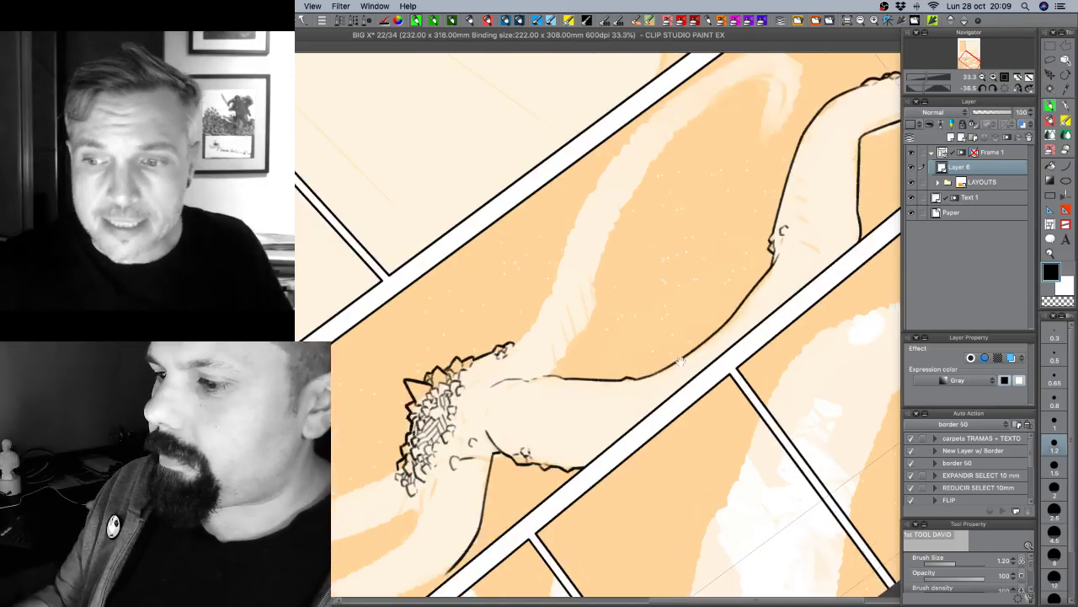
click(993, 76)
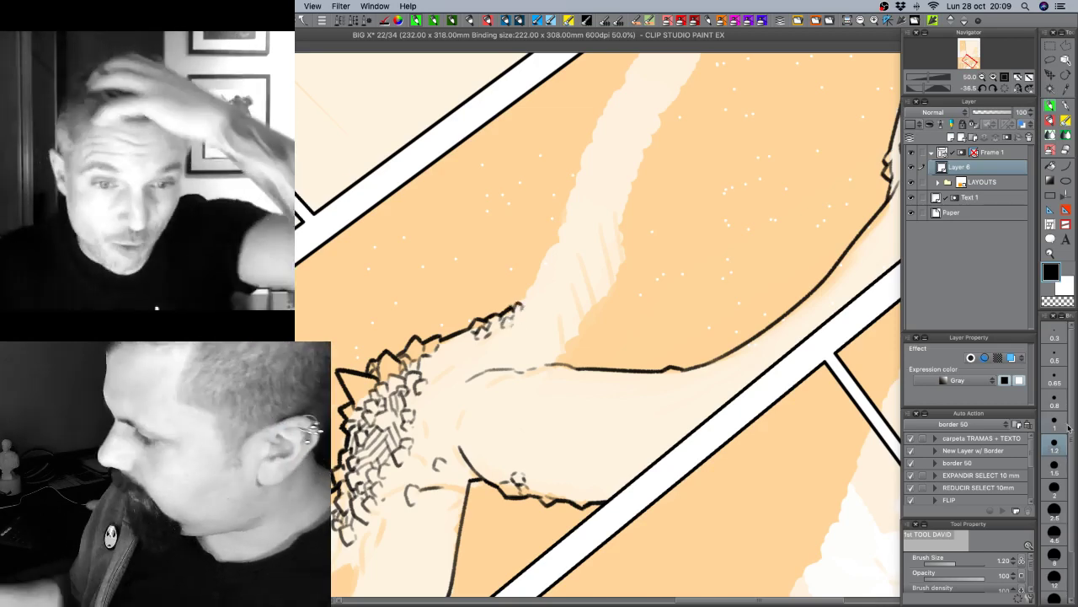
click(983, 76)
mouse_move(709, 348)
mouse_down()
mouse_move(651, 386)
mouse_move(546, 321)
mouse_move(757, 172)
mouse_up()
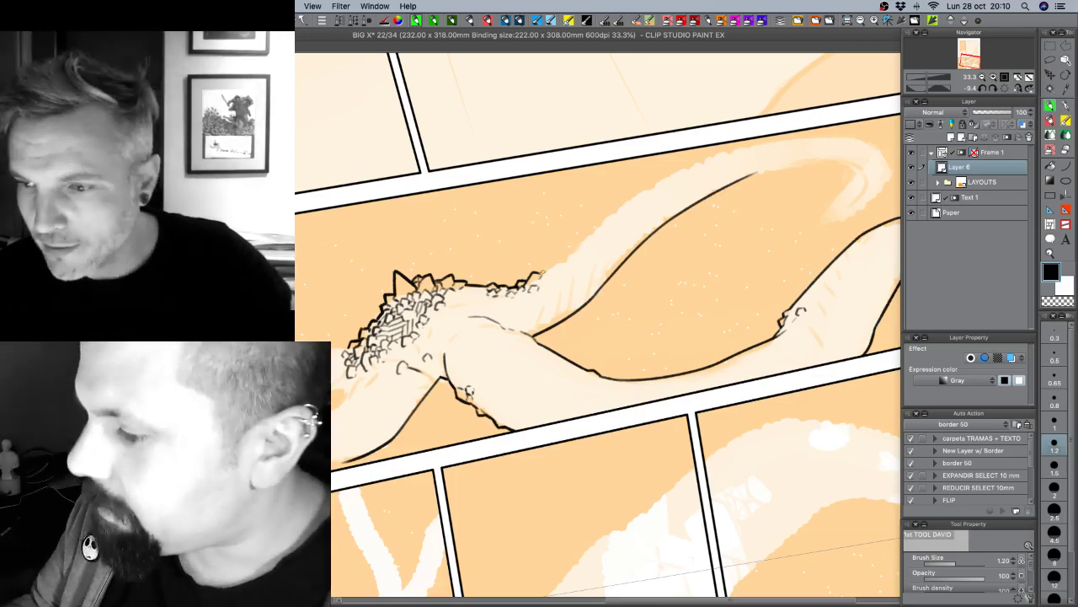
Add a small scale at the upper tentacle's base and extend its lower contour around the bend to the claw.
drag(539, 275, 551, 273)
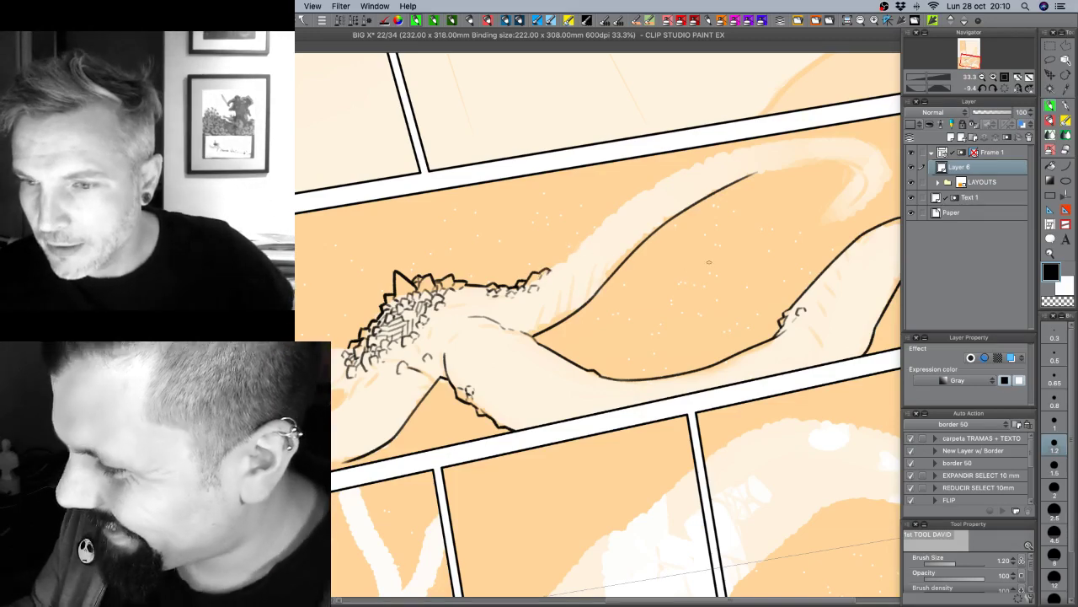
drag(749, 174, 847, 158)
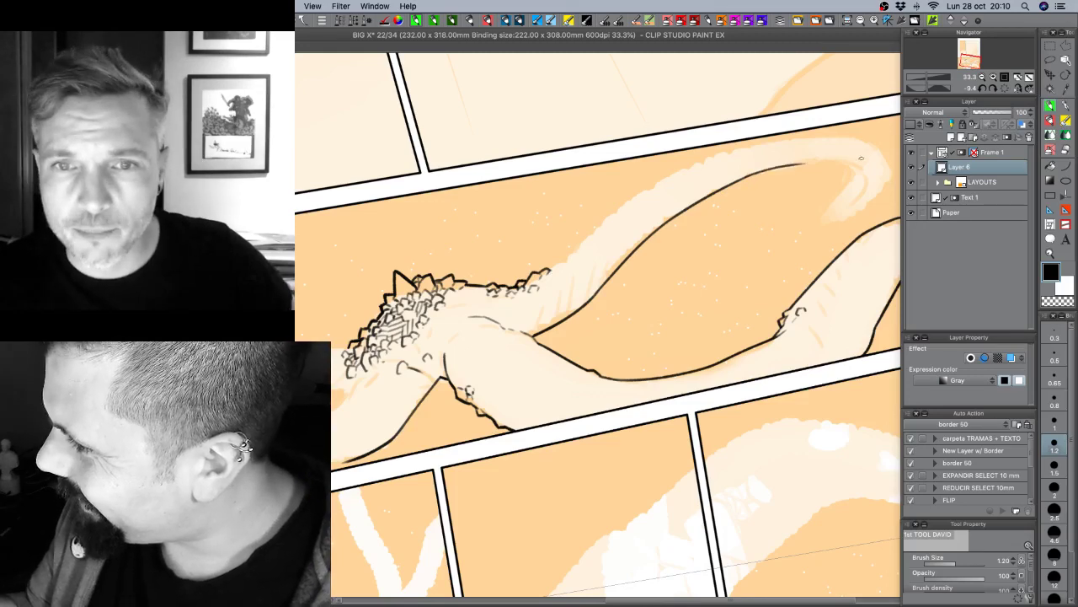
key(ctrl+z)
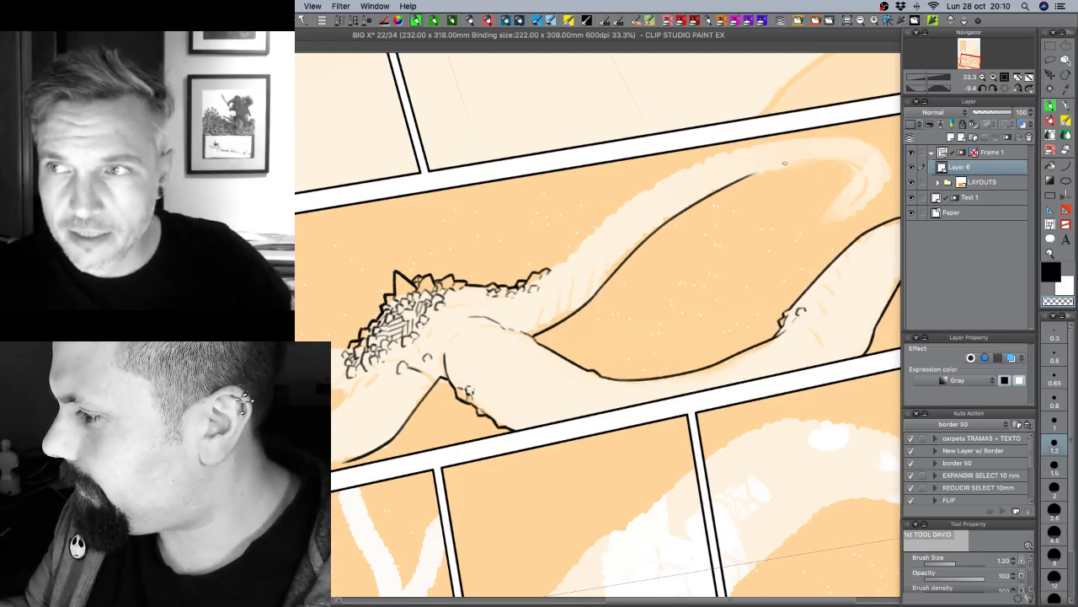
mouse_move(746, 175)
mouse_down()
mouse_move(847, 160)
mouse_move(858, 170)
mouse_up()
drag(824, 240, 658, 289)
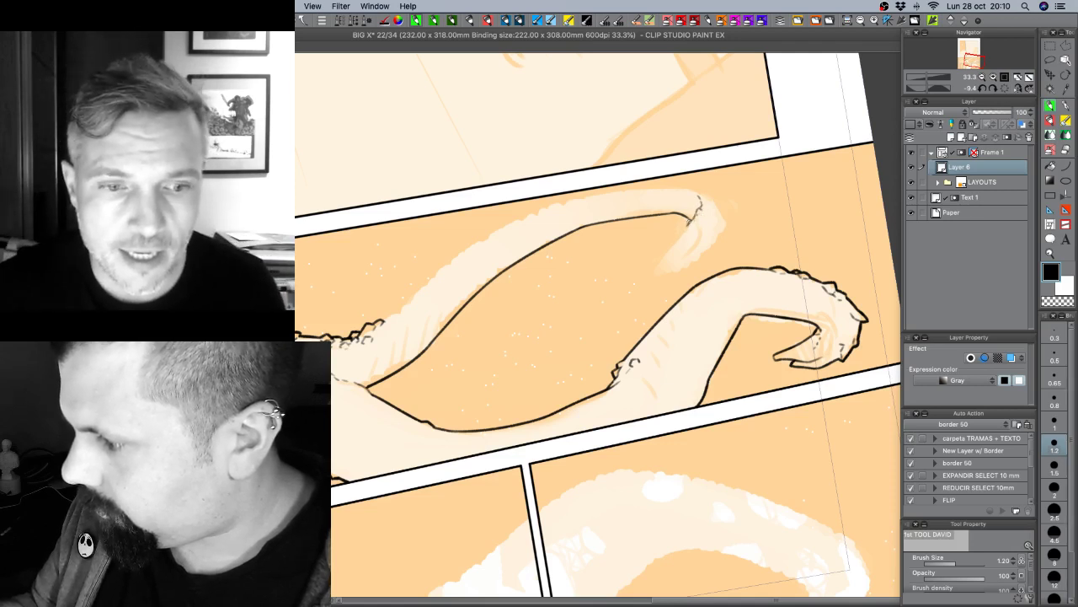
Ink the inner curve of the claw at the upper tentacle's end, with a small detail line inside it.
mouse_move(683, 229)
mouse_down()
mouse_move(664, 251)
mouse_move(617, 257)
mouse_up()
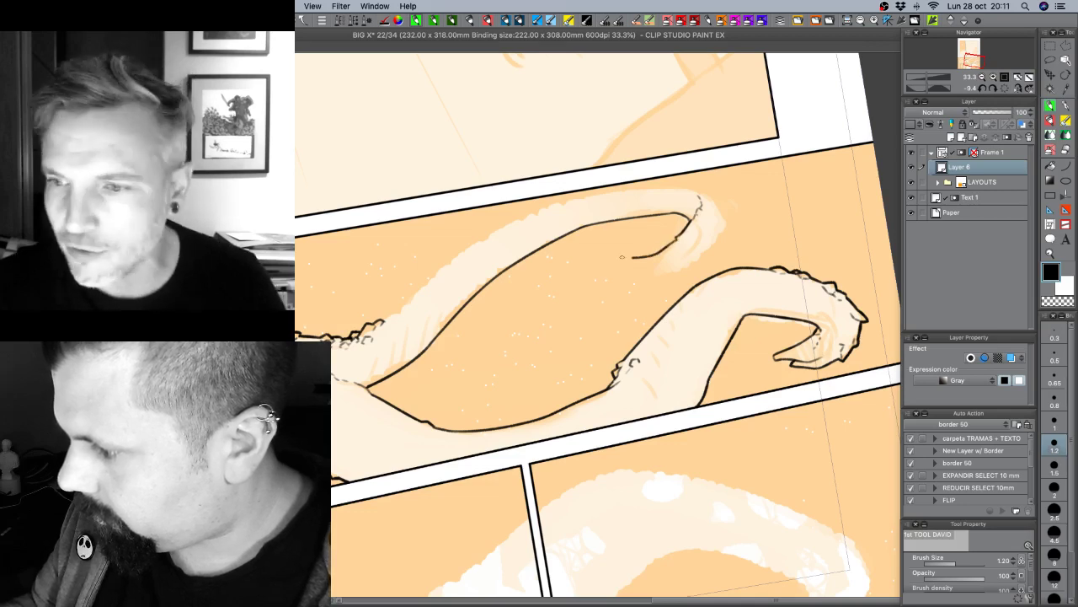
key(r)
drag(790, 340, 788, 300)
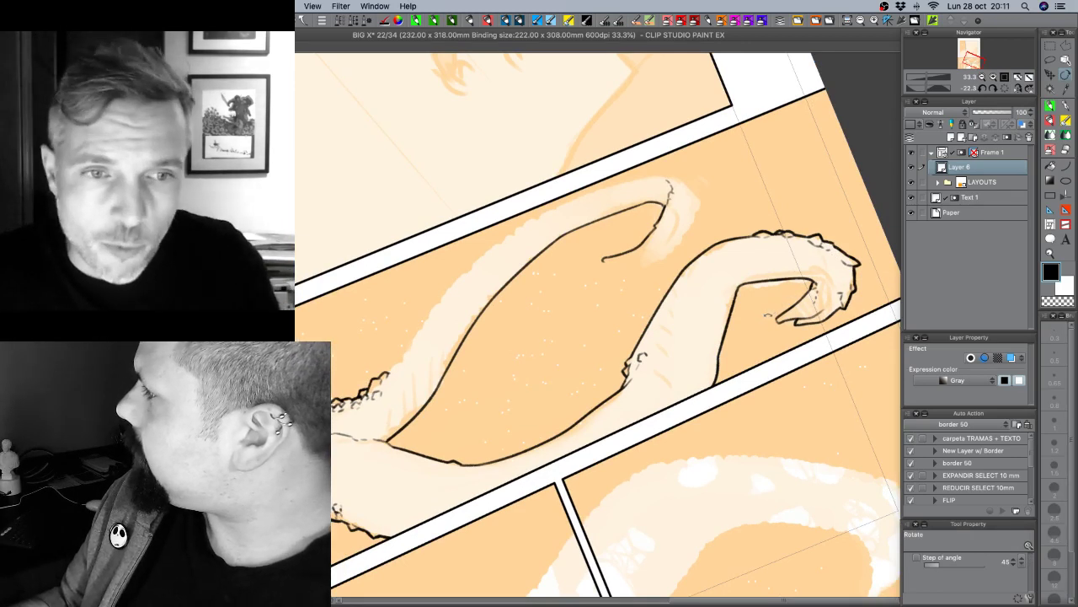
drag(768, 317, 681, 197)
drag(615, 205, 608, 216)
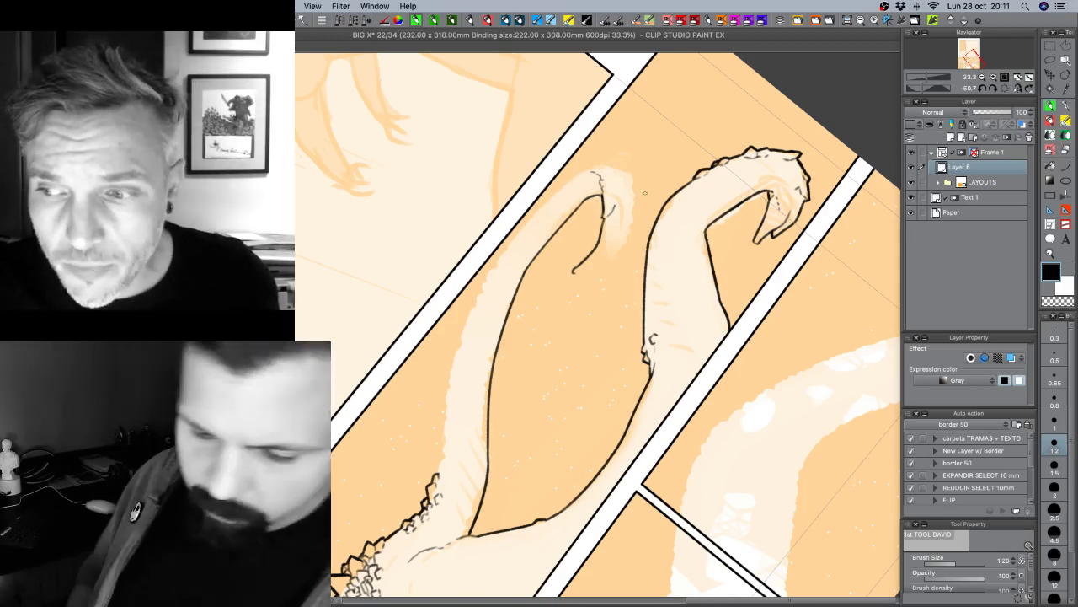
key(XF86AudioRaiseVolume)
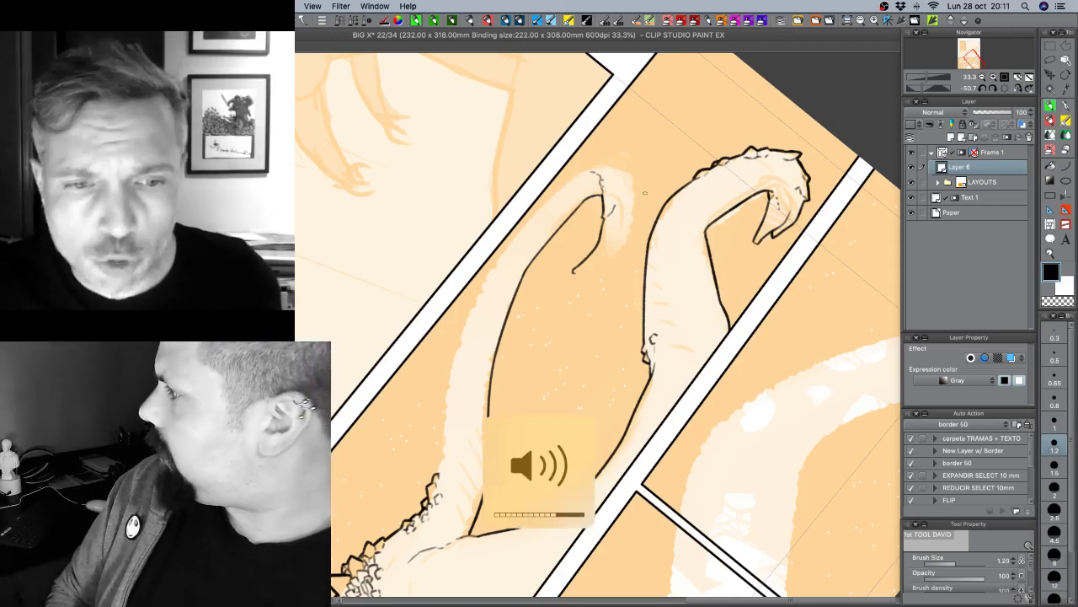
key(XF86AudioRaiseVolume)
key(XF86AudioRaiseVolume)
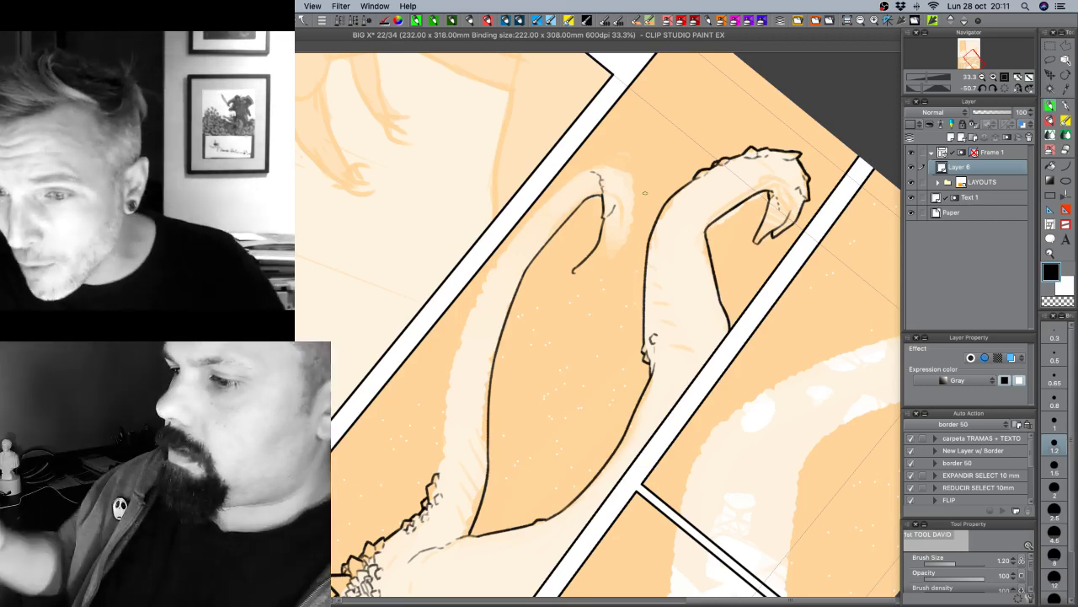
Close the claw's short prong and ink a longer second prong beside it, redoing unsatisfactory strokes.
mouse_move(621, 228)
mouse_down()
mouse_move(594, 263)
mouse_move(607, 254)
mouse_up()
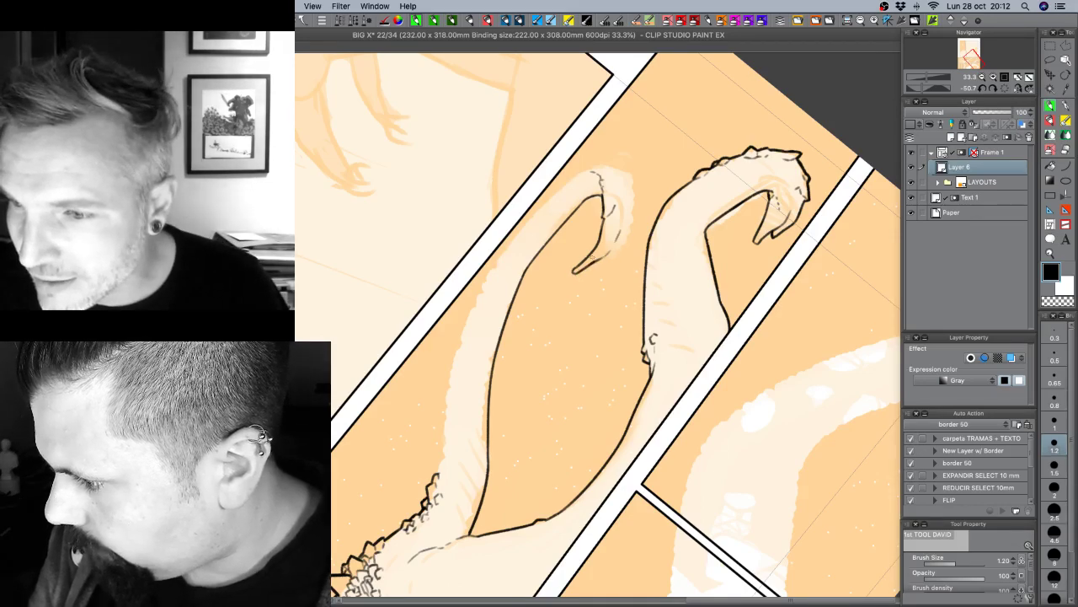
drag(601, 261, 593, 302)
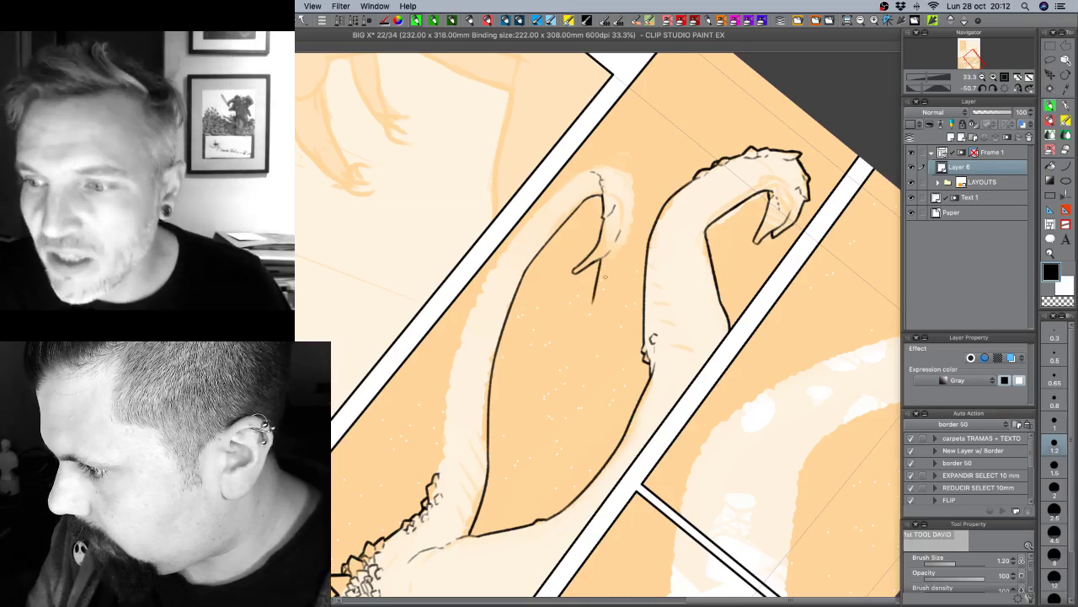
drag(630, 209, 594, 326)
key(super+z)
key(super+z)
key(c)
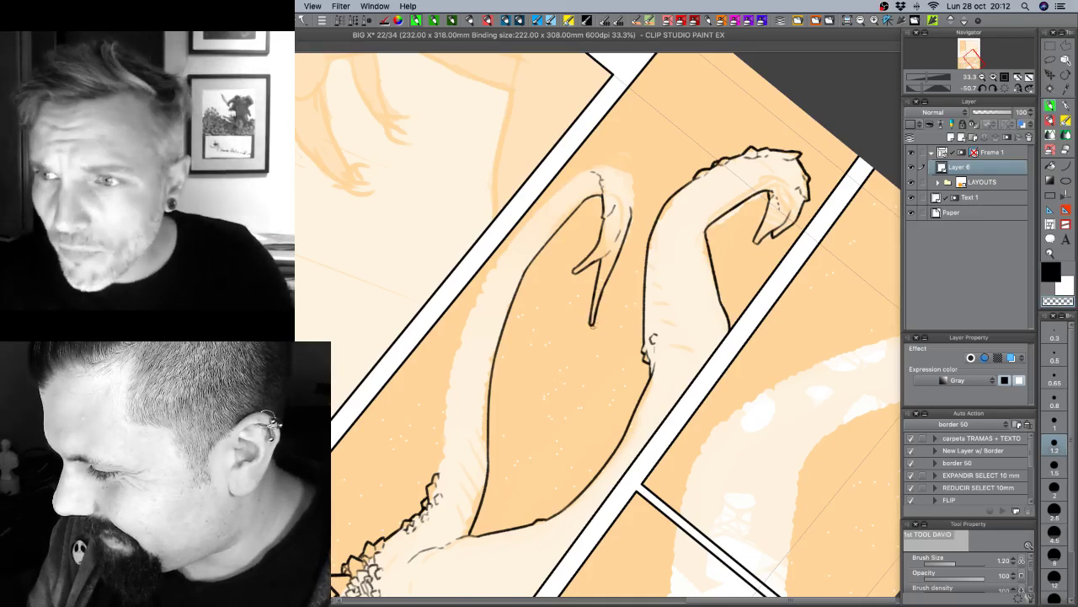
Ink small bumpy scales over the knuckle of the upper tentacle's claw, cleaning the lines with transparent colour.
drag(667, 249, 663, 355)
key(shift+space)
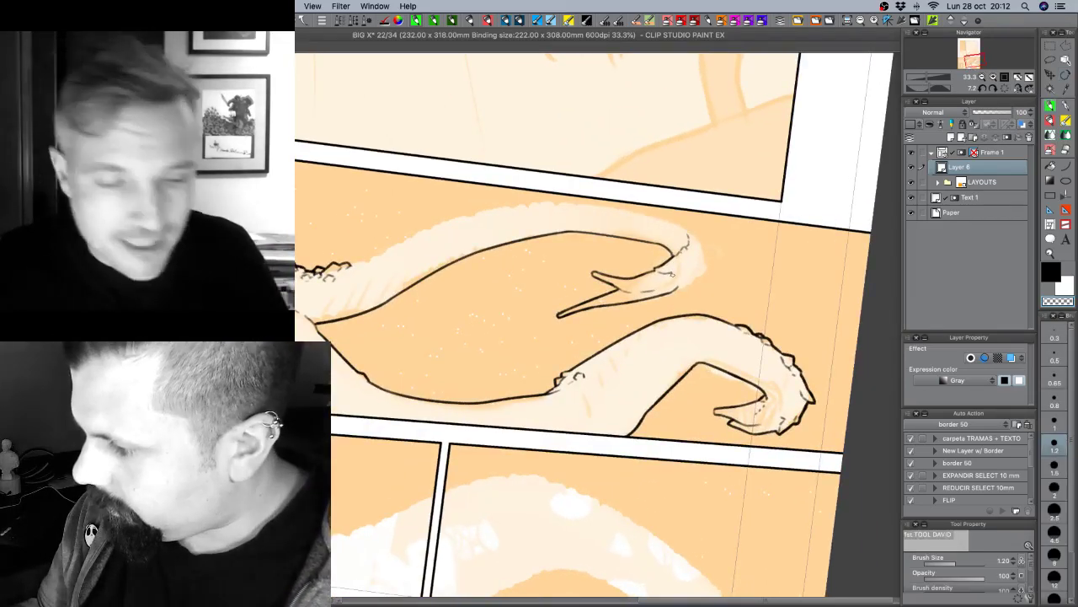
key(c)
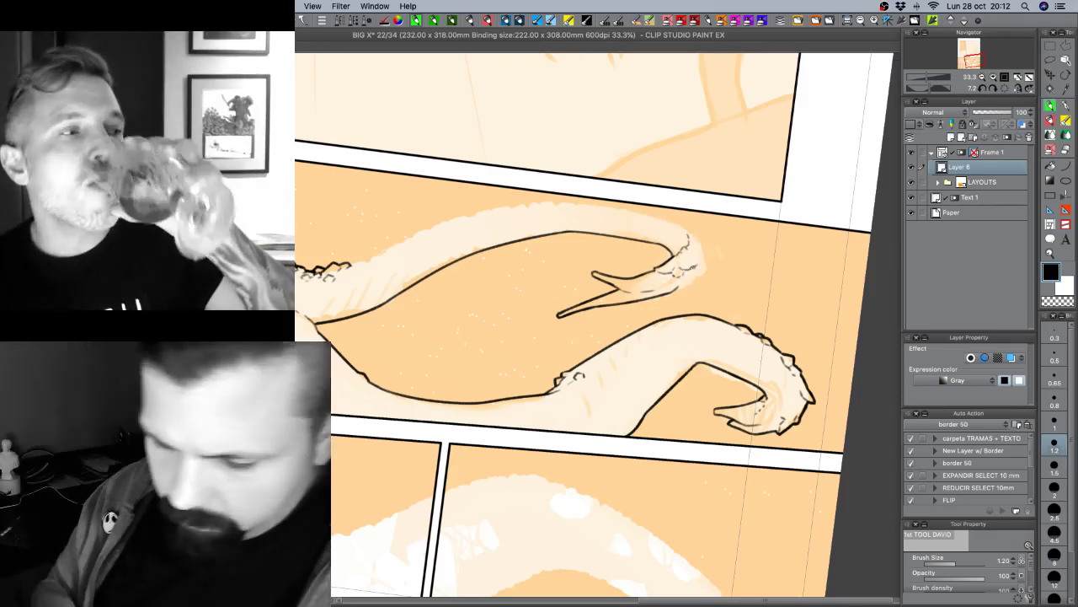
key(XF86AudioRaiseVolume)
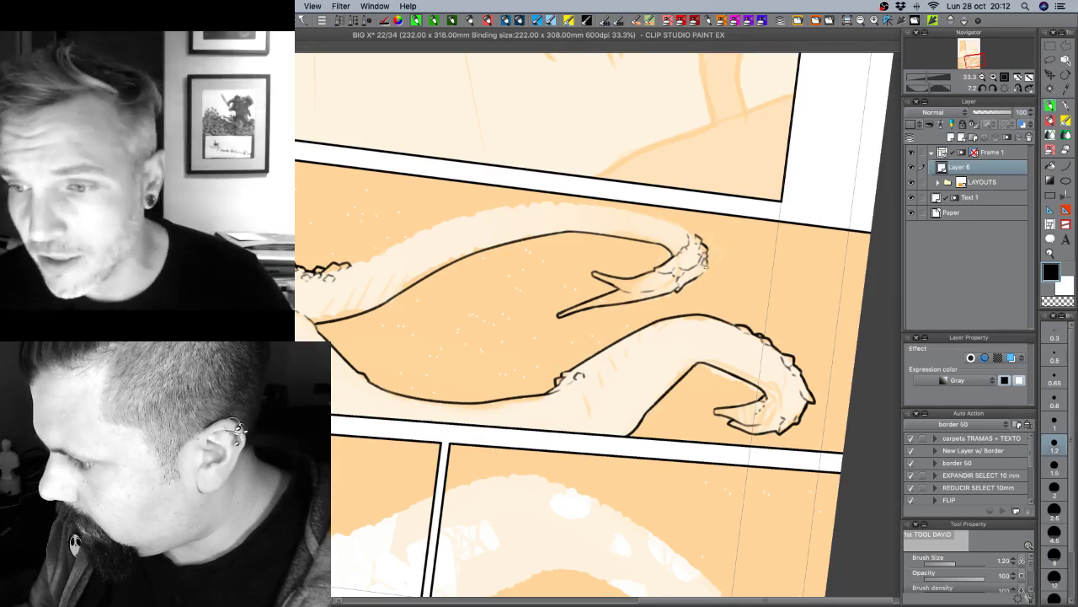
Continue the scales from the claw along the outer edge of the upper tentacle's bend, trimming stray ink with transparent colour.
mouse_move(765, 456)
mouse_down()
mouse_move(792, 389)
mouse_move(788, 361)
mouse_up()
key(shift+space)
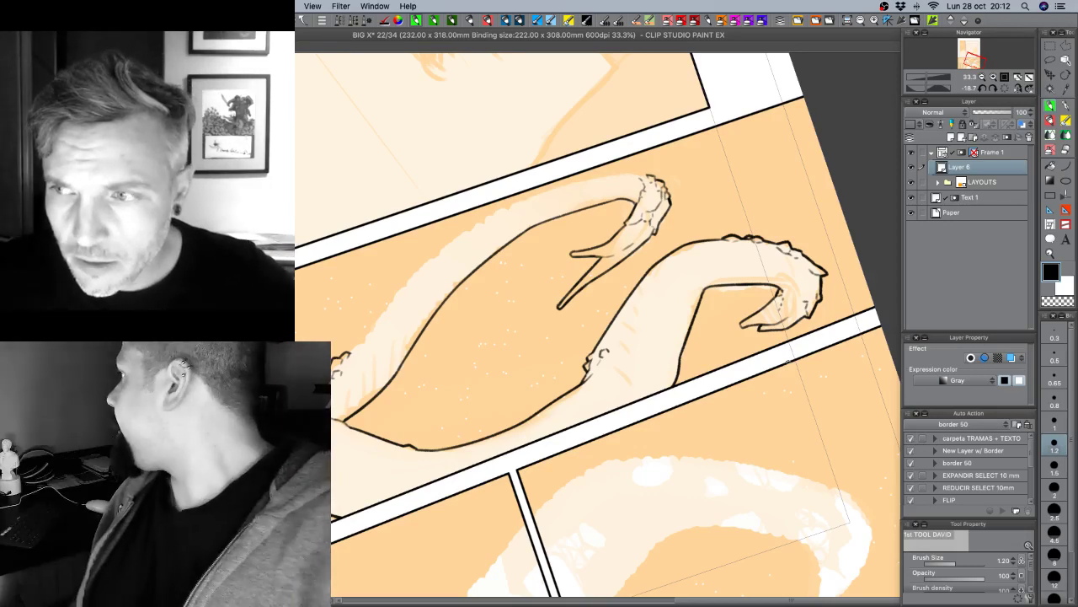
drag(530, 260, 677, 309)
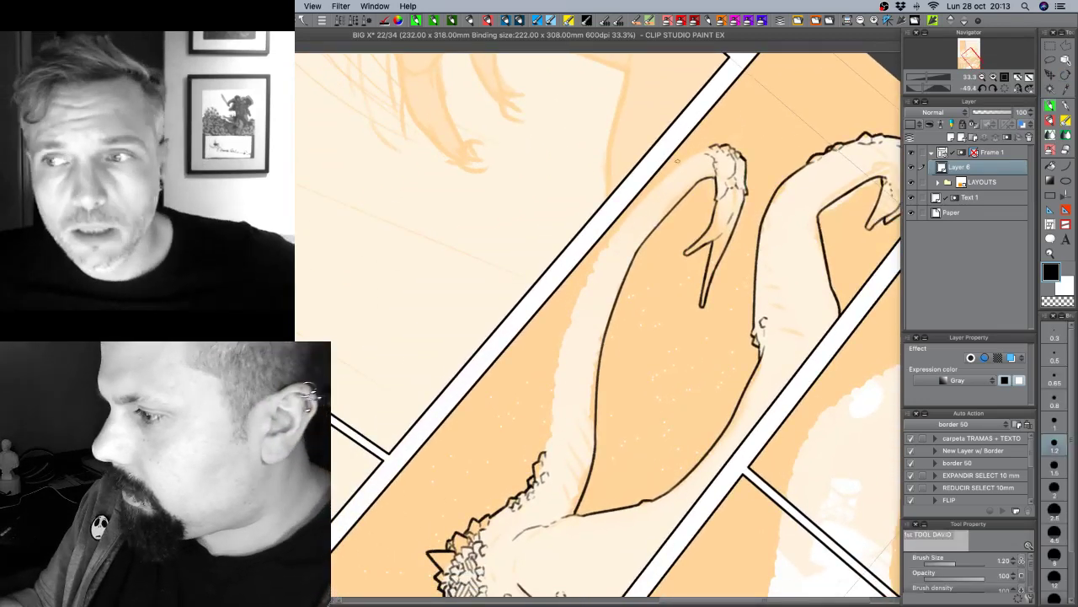
drag(711, 147, 688, 157)
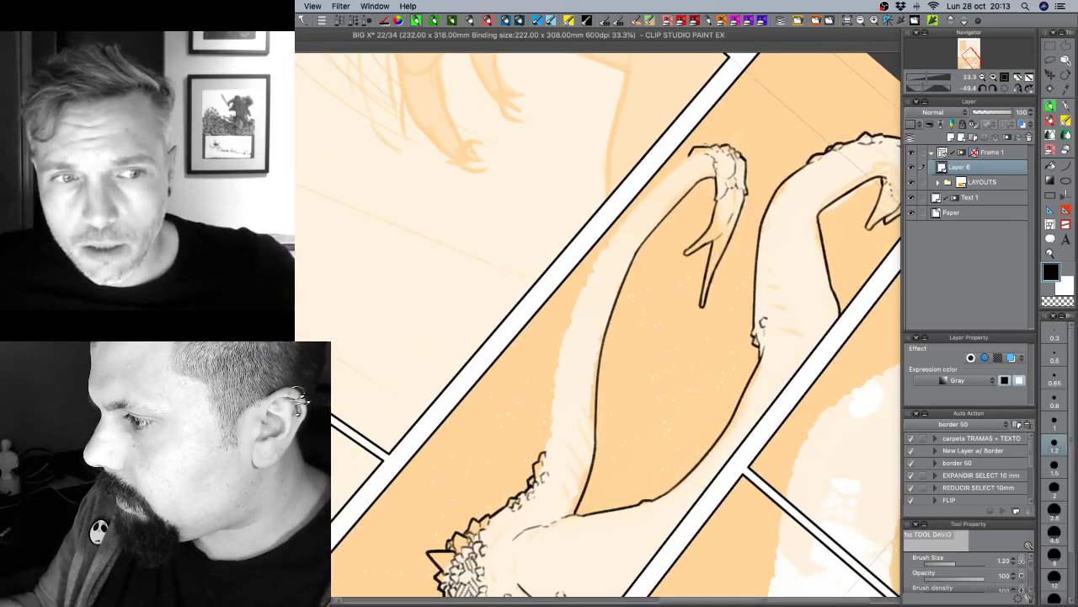
key(c)
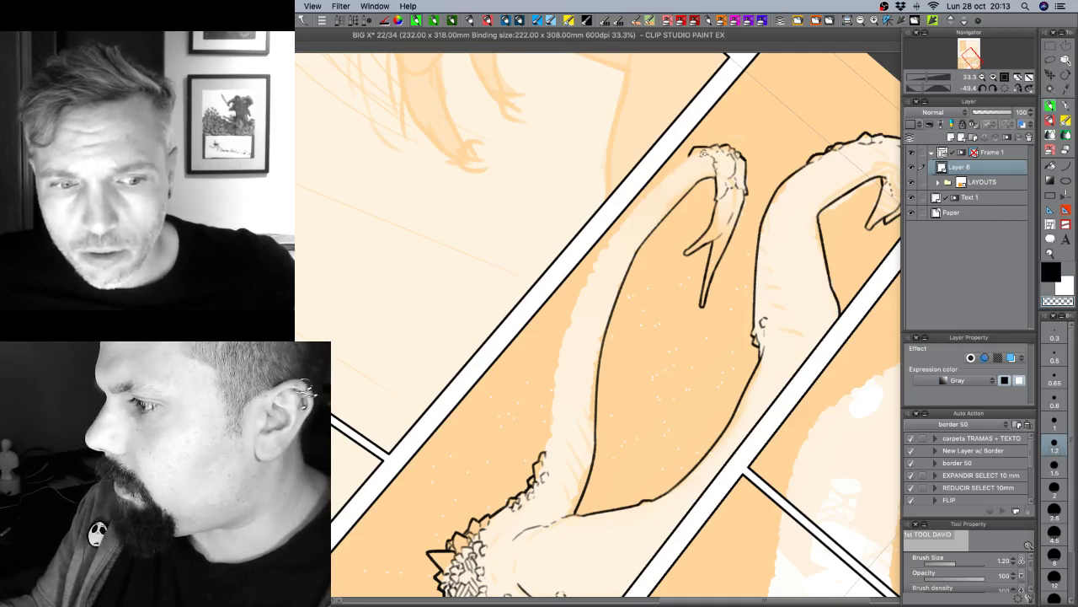
key(c)
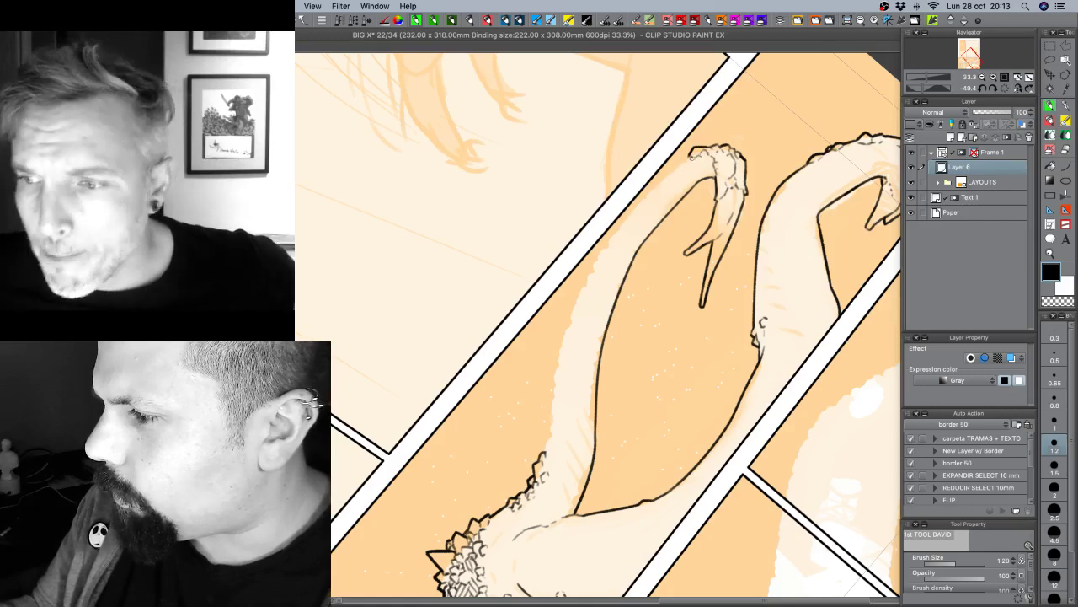
key(c)
key(c)
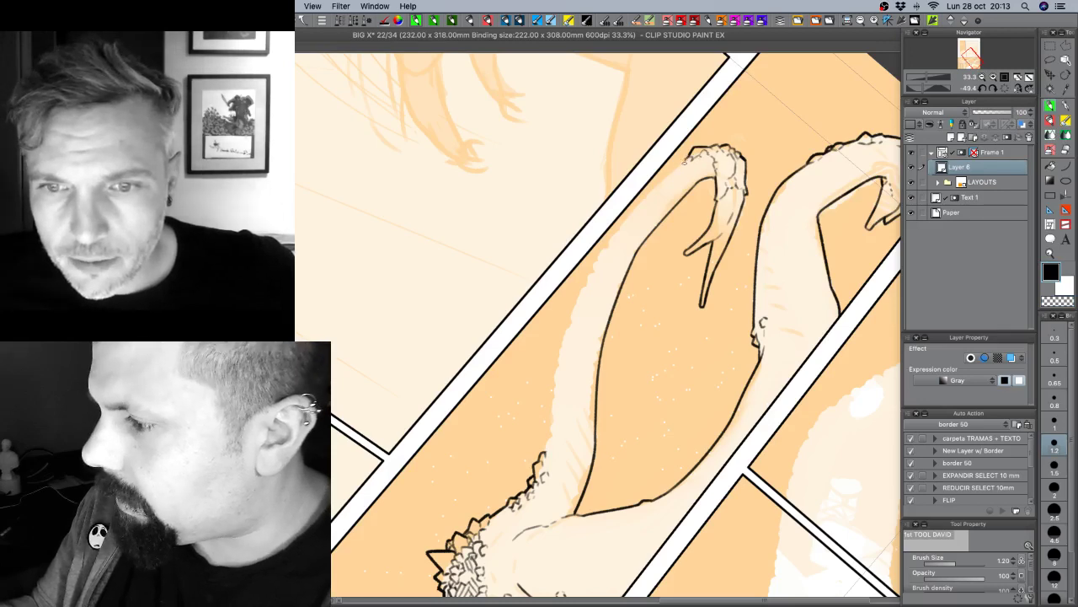
mouse_move(690, 156)
mouse_down()
mouse_move(678, 164)
mouse_move(597, 151)
mouse_up()
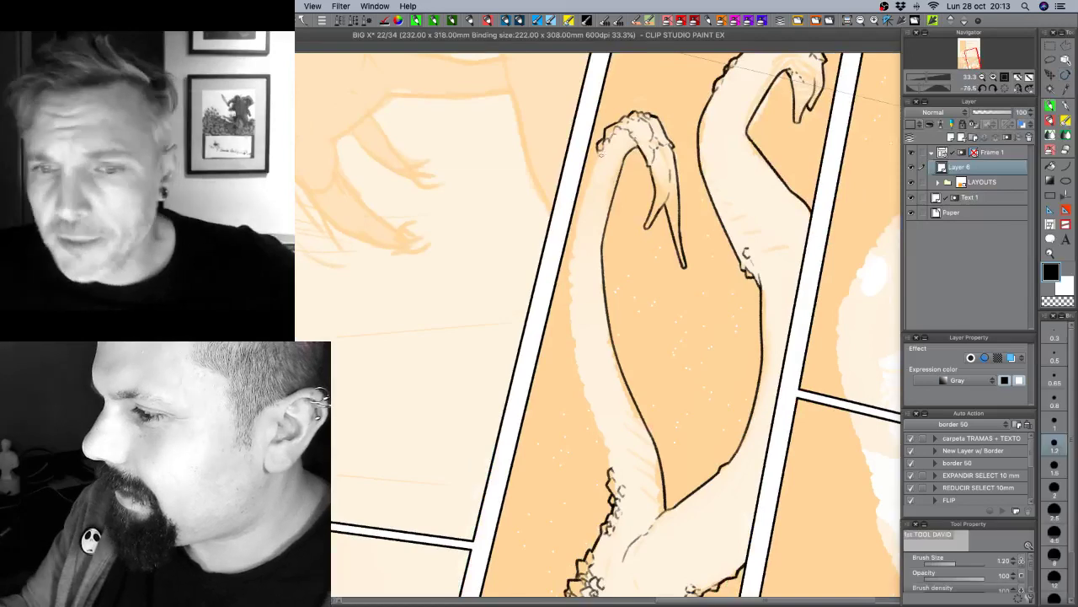
Clean and add a few more scales on the outer edge just below the upper tentacle's bend.
key(c)
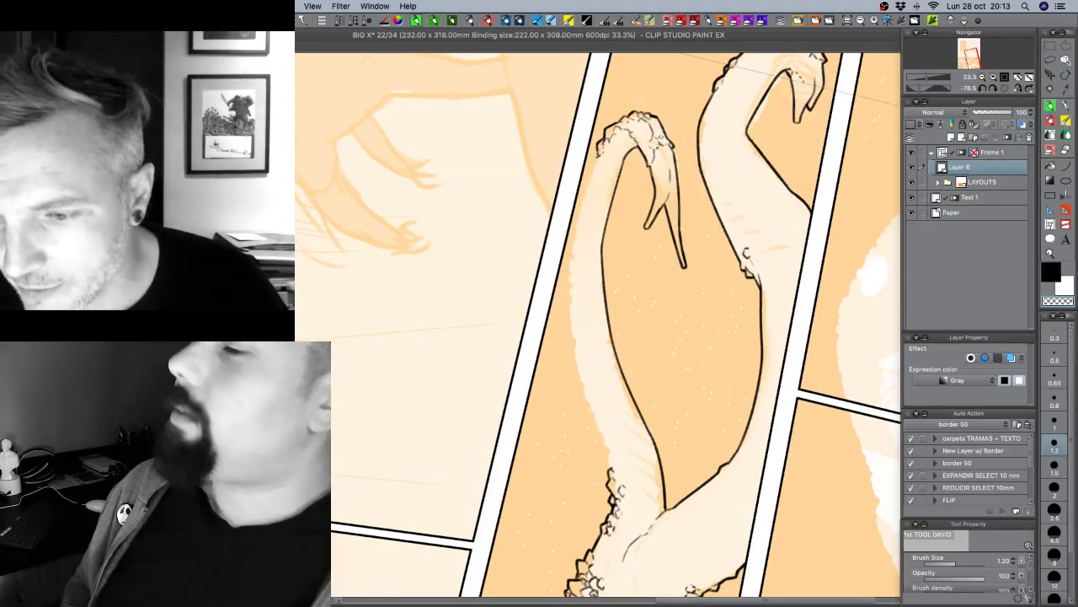
key(c)
key(c)
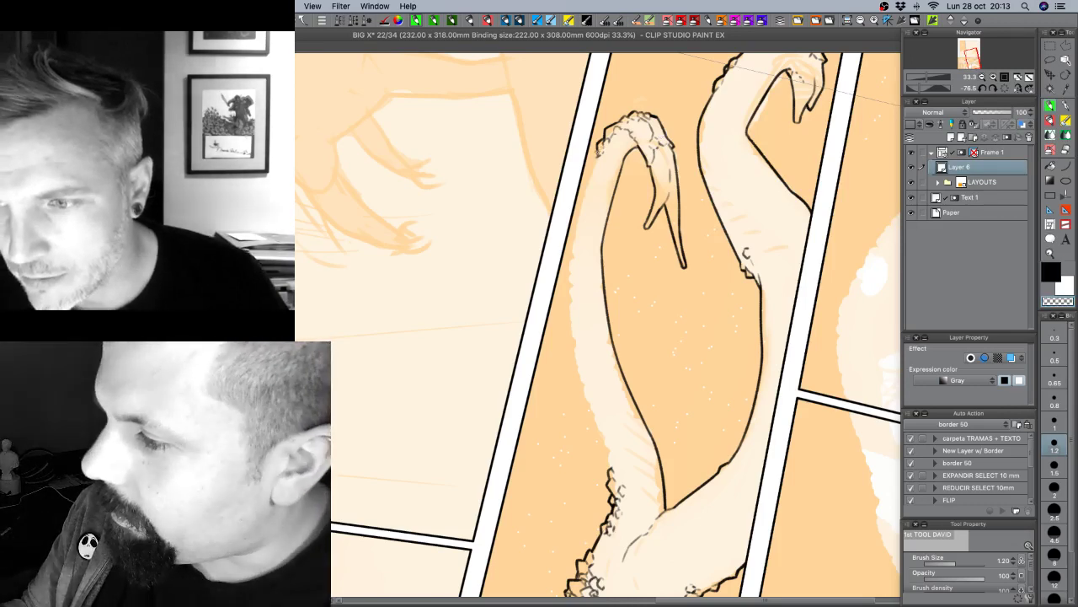
key(c)
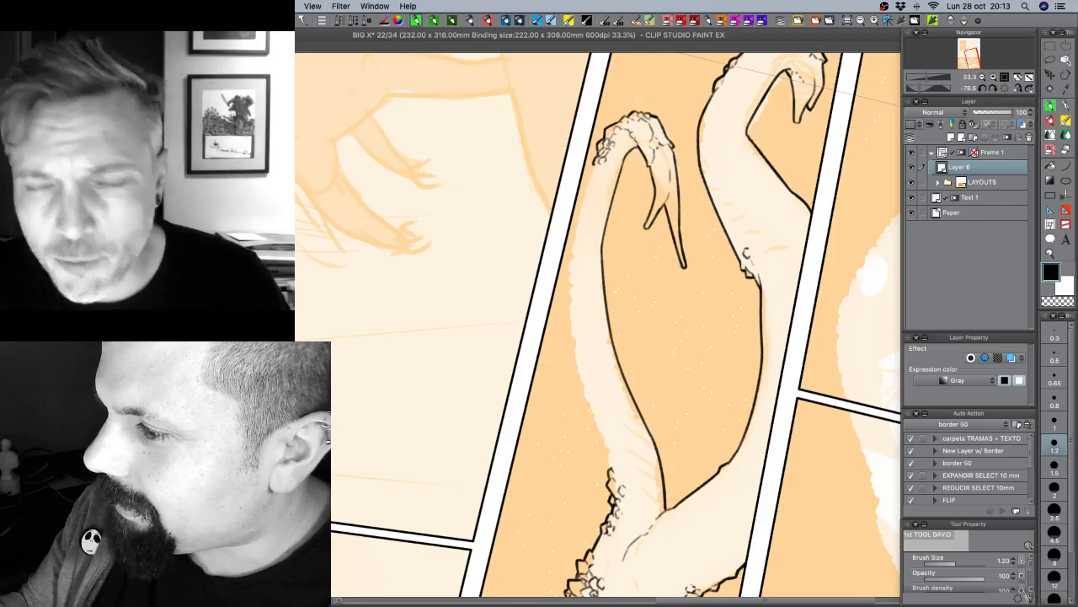
Extend the small scales along the upper tentacle's outer edge just below the bend, cleaning the lines with transparent colour.
drag(645, 387, 646, 306)
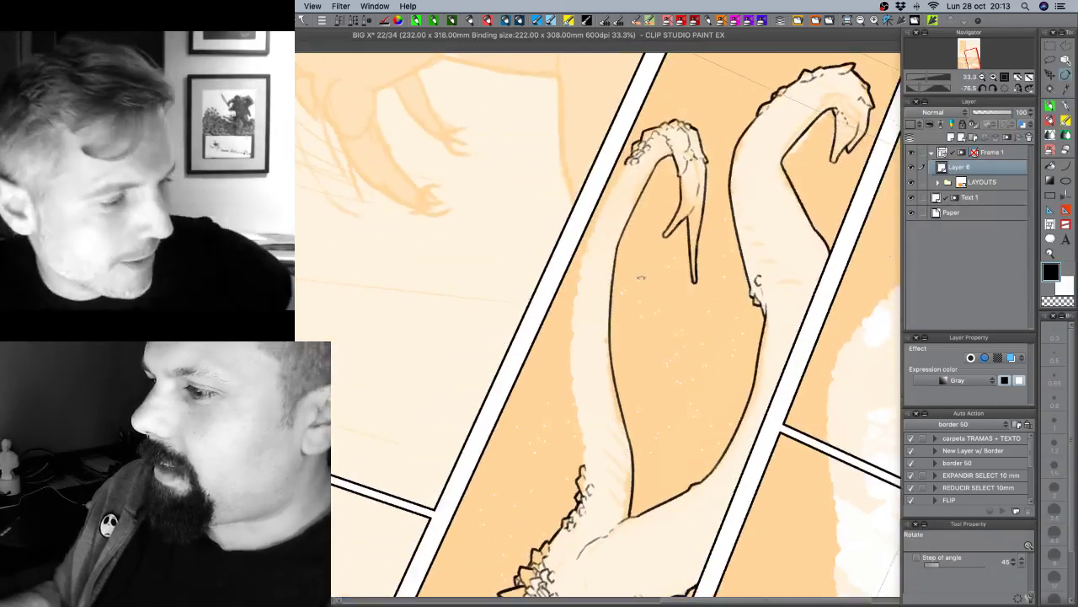
drag(629, 166, 619, 186)
key(c)
key(c)
key(c)
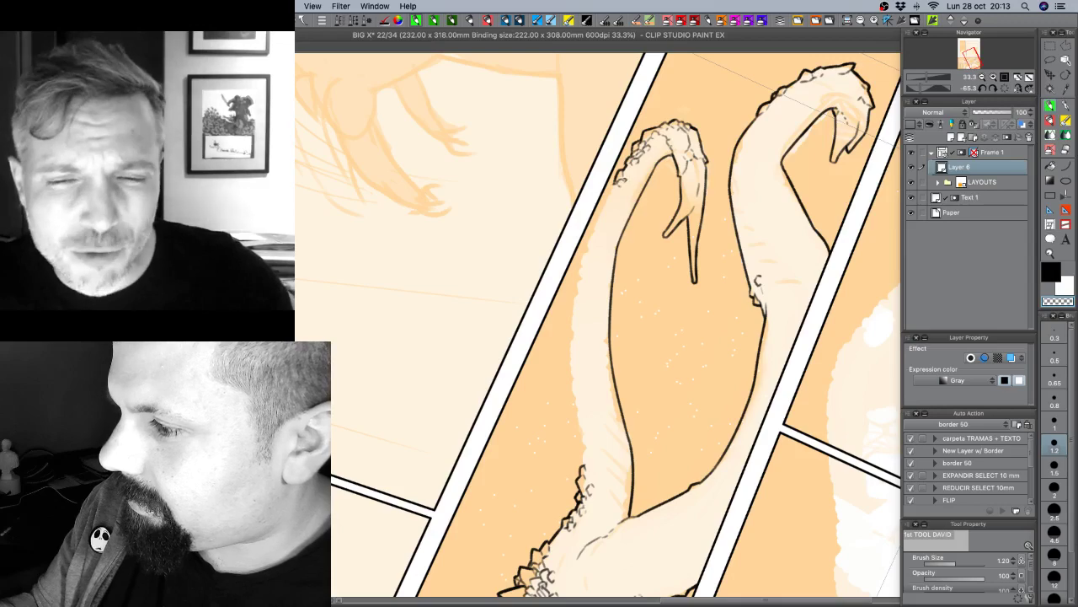
key(c)
Ink a row of pointed scales from the upper tentacle's base up its outer edge, following the orange layout.
key(r)
mouse_move(722, 337)
mouse_down()
mouse_move(655, 373)
mouse_move(573, 347)
mouse_move(555, 318)
mouse_move(590, 253)
mouse_move(654, 192)
mouse_up()
key(c)
key(r)
drag(653, 199, 631, 214)
drag(571, 273, 534, 353)
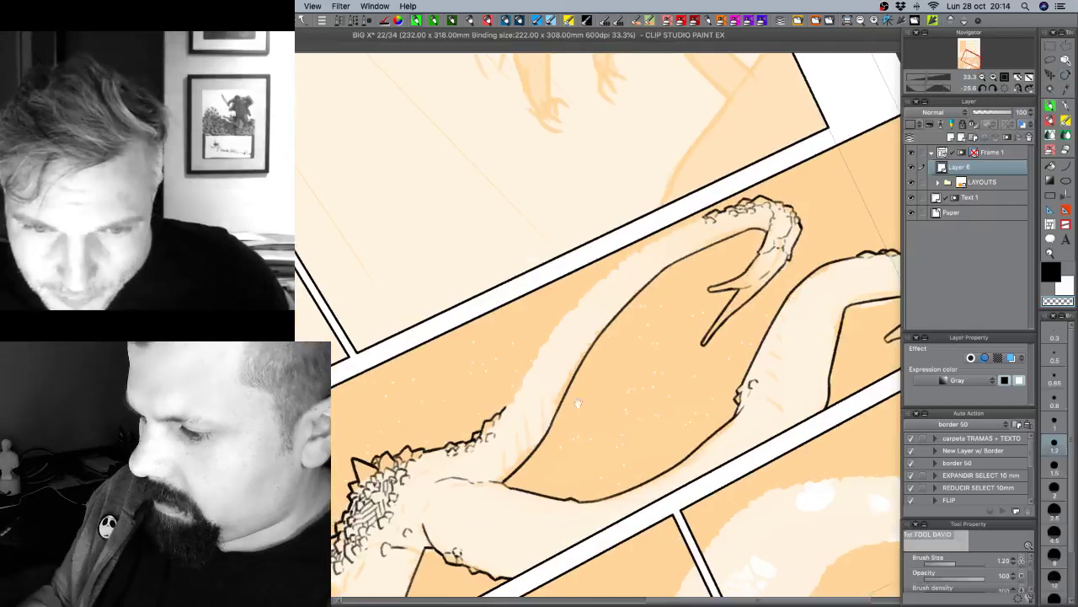
key(c)
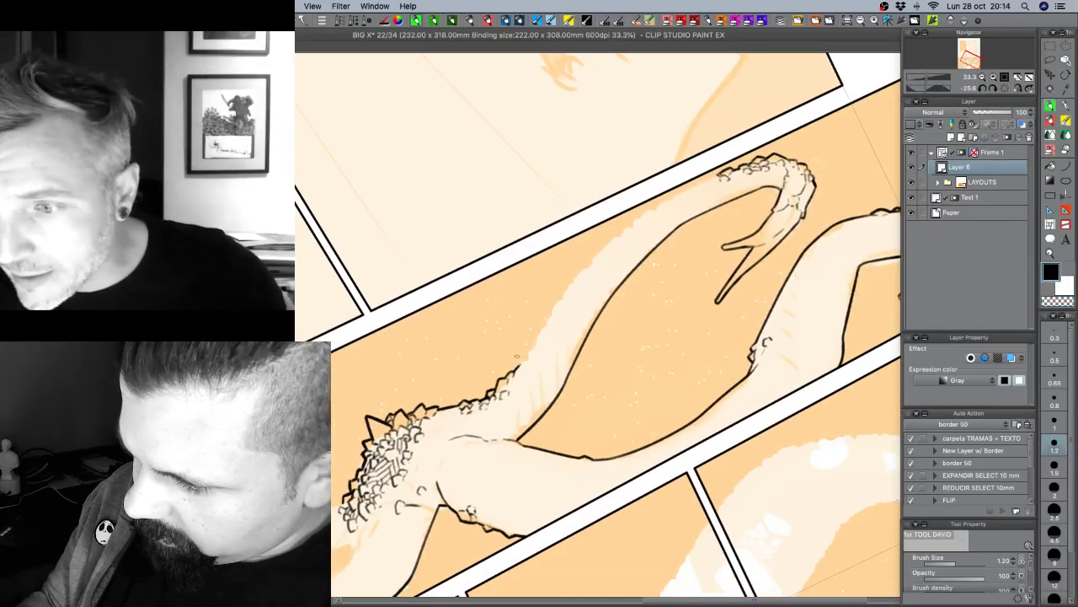
drag(516, 357, 531, 363)
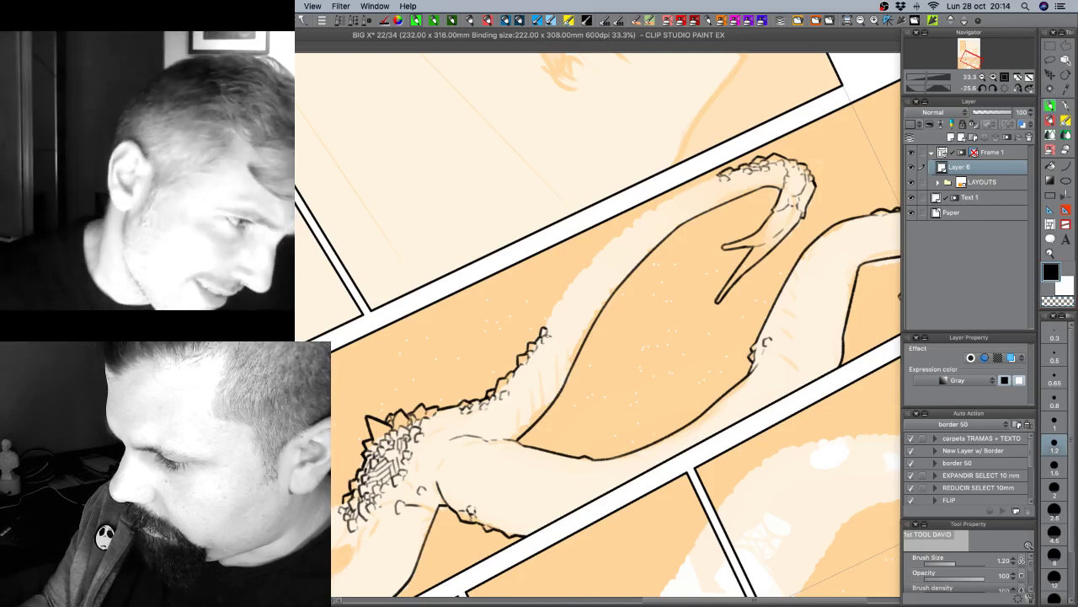
Add a small rounded scale beside the last pointed one on the tentacle's lower stretch, cleaning it with transparent colour.
key(c)
key(c)
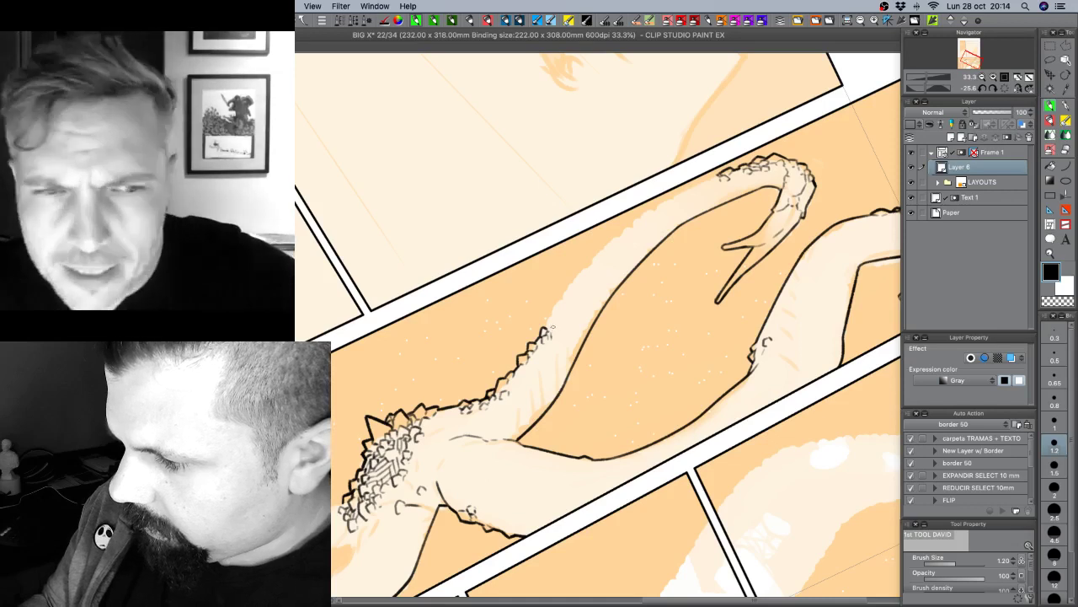
key(c)
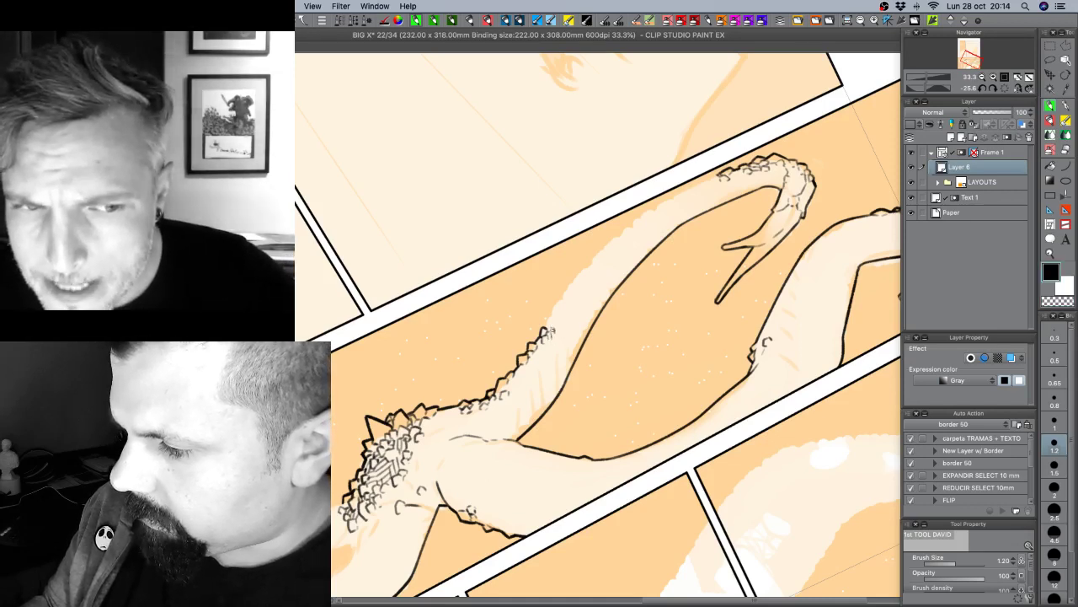
key(c)
key(c)
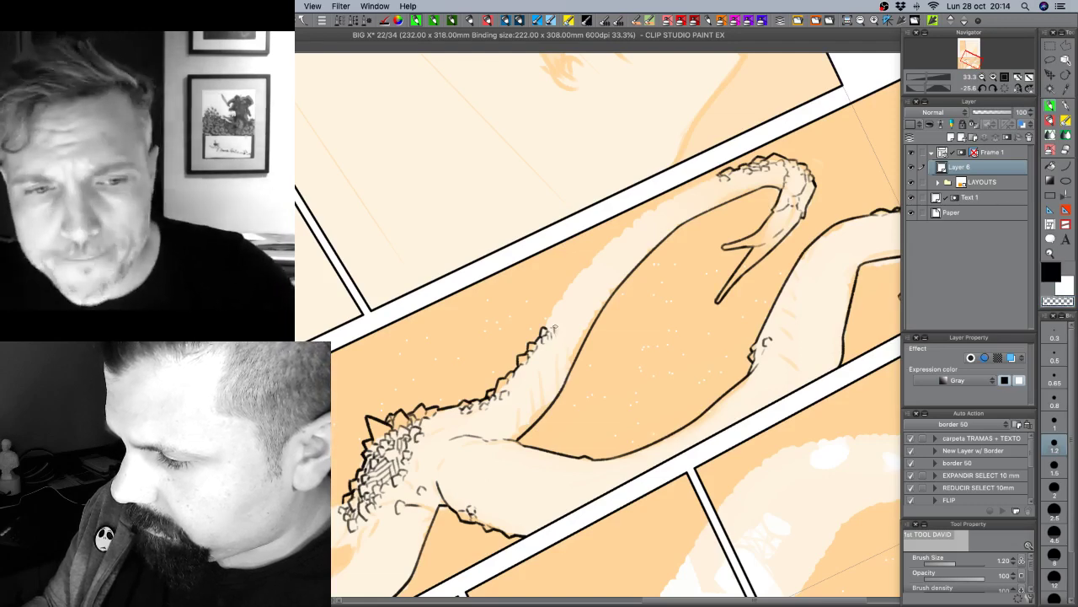
Try one continuous contour line along the upper tentacle's outer edge between the two scaled stretches, then undo it.
key(shift+space)
drag(625, 427, 595, 435)
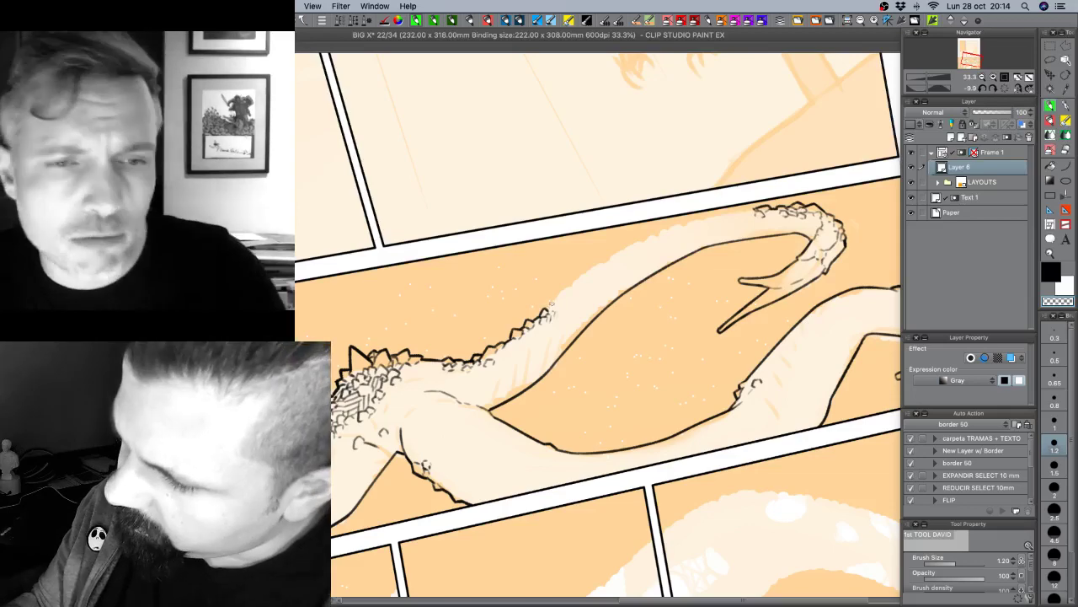
key(c)
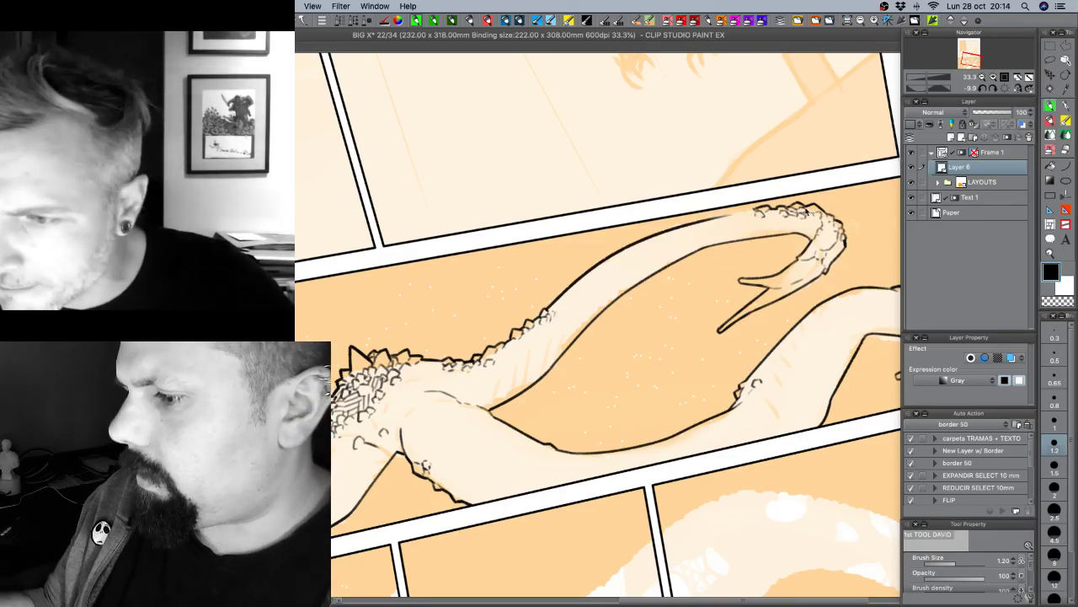
mouse_move(549, 308)
mouse_down()
mouse_move(730, 221)
mouse_move(700, 191)
mouse_move(644, 164)
mouse_up()
key(shift+space)
key(super+z)
Ink more small scales down the upper tentacle's outer edge, continuing from the scaled stretch below the bend.
key(shift+space)
drag(677, 320, 730, 286)
key(space)
drag(640, 325, 646, 385)
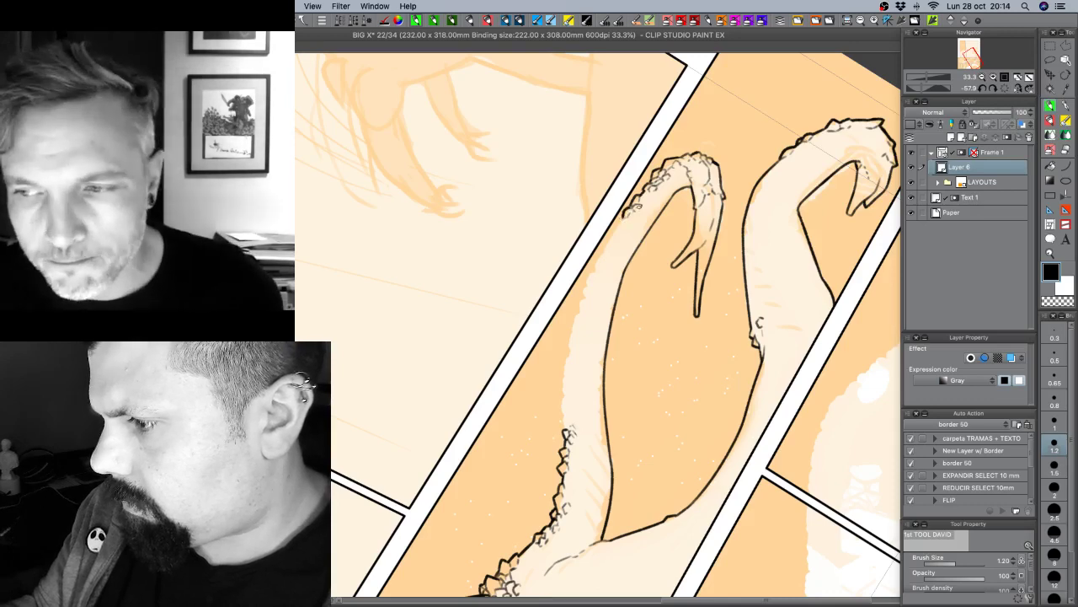
mouse_move(620, 223)
mouse_down()
mouse_move(649, 196)
mouse_move(598, 255)
mouse_move(663, 199)
mouse_move(608, 292)
mouse_move(596, 264)
mouse_up()
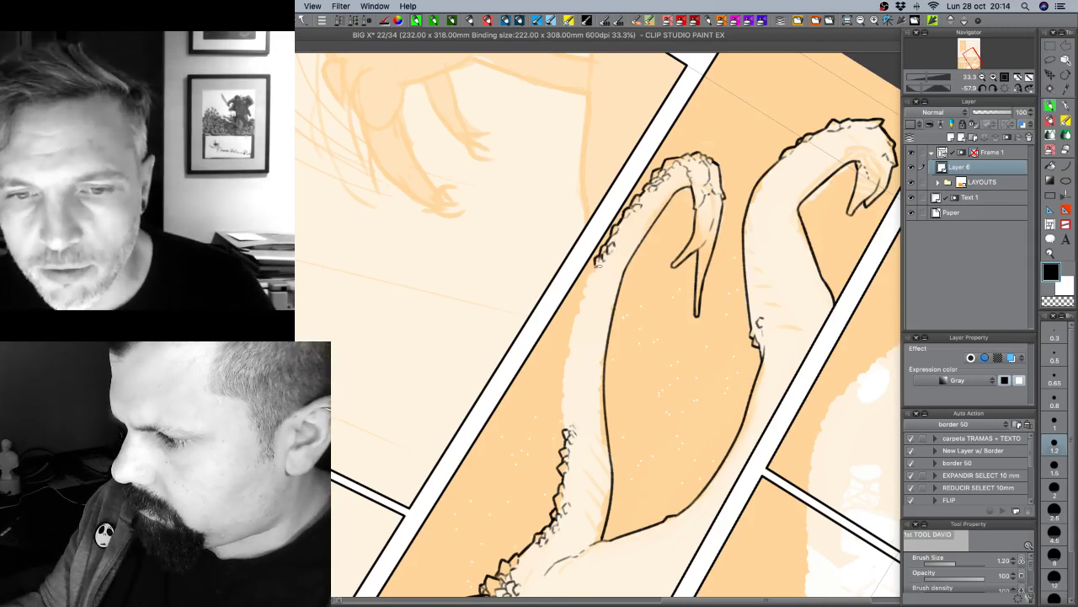
Thicken the row with overlapping scales further down the upper tentacle's outer edge, cleaning overlaps with transparent colour.
mouse_move(678, 371)
mouse_down()
mouse_move(664, 465)
mouse_move(694, 320)
mouse_up()
drag(638, 208, 647, 199)
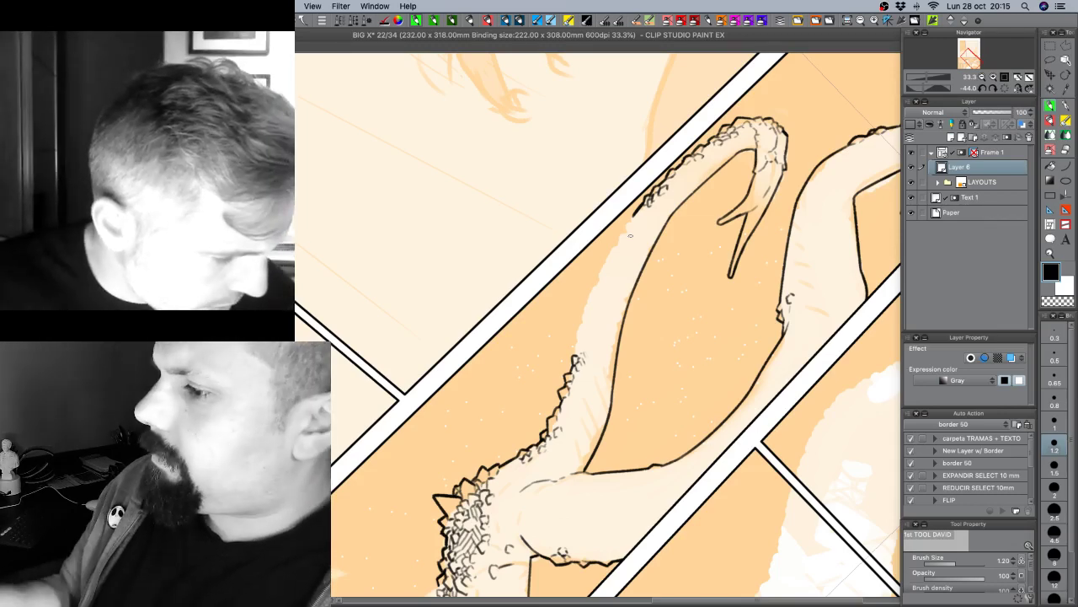
mouse_move(636, 214)
mouse_down()
mouse_move(624, 228)
mouse_move(637, 215)
mouse_up()
key(c)
key(c)
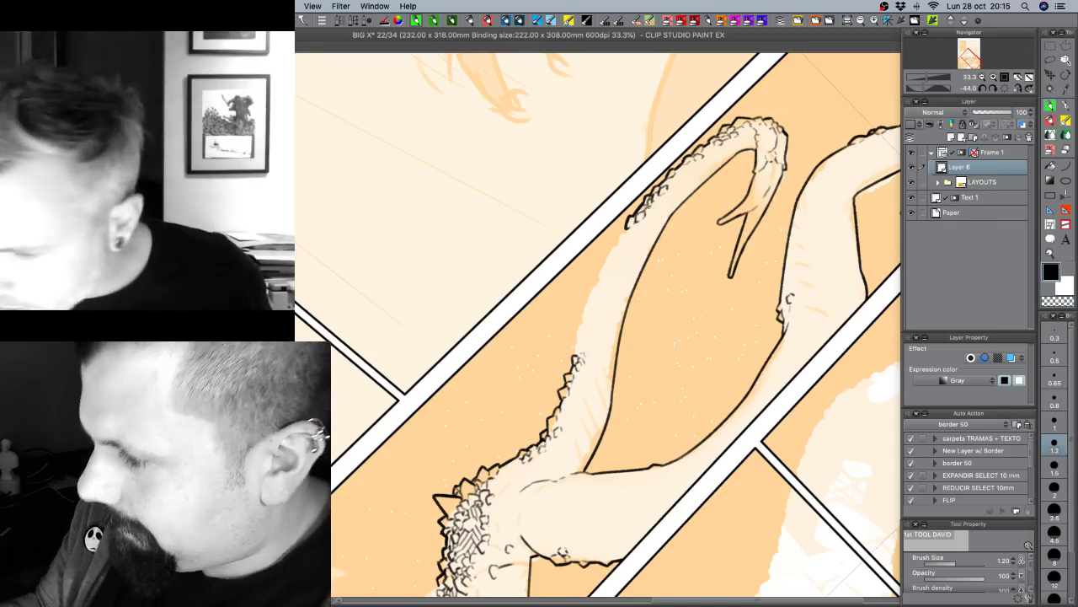
drag(640, 214, 645, 207)
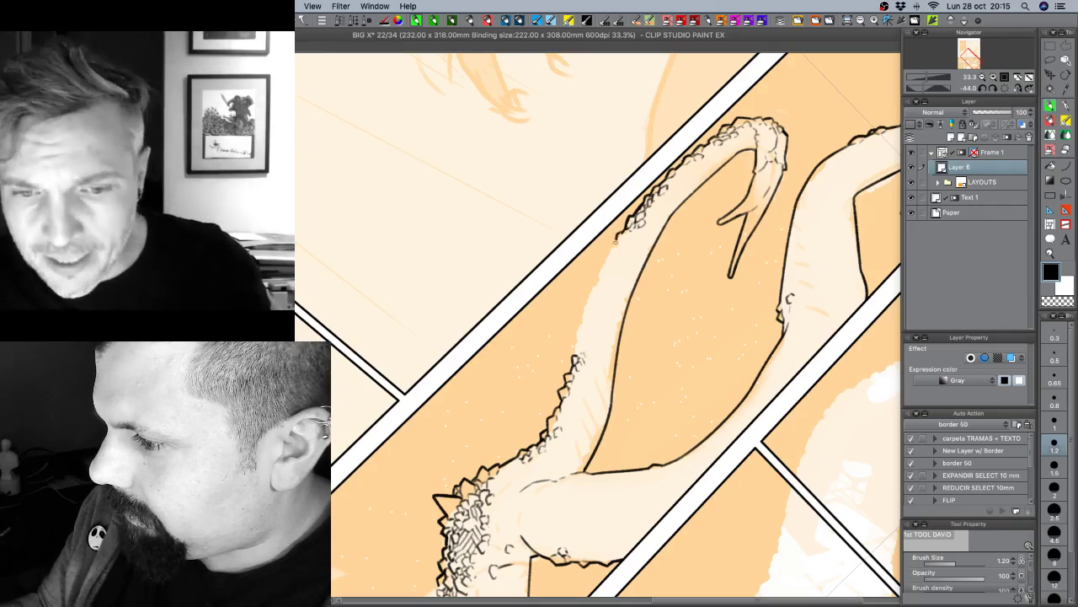
Ink larger pointed scales with small bumps along the middle of the upper tentacle's outer edge.
key(shift+space)
drag(672, 366, 722, 344)
mouse_move(592, 243)
mouse_down()
mouse_move(585, 273)
mouse_move(591, 257)
mouse_move(590, 271)
mouse_move(618, 227)
mouse_move(588, 287)
mouse_up()
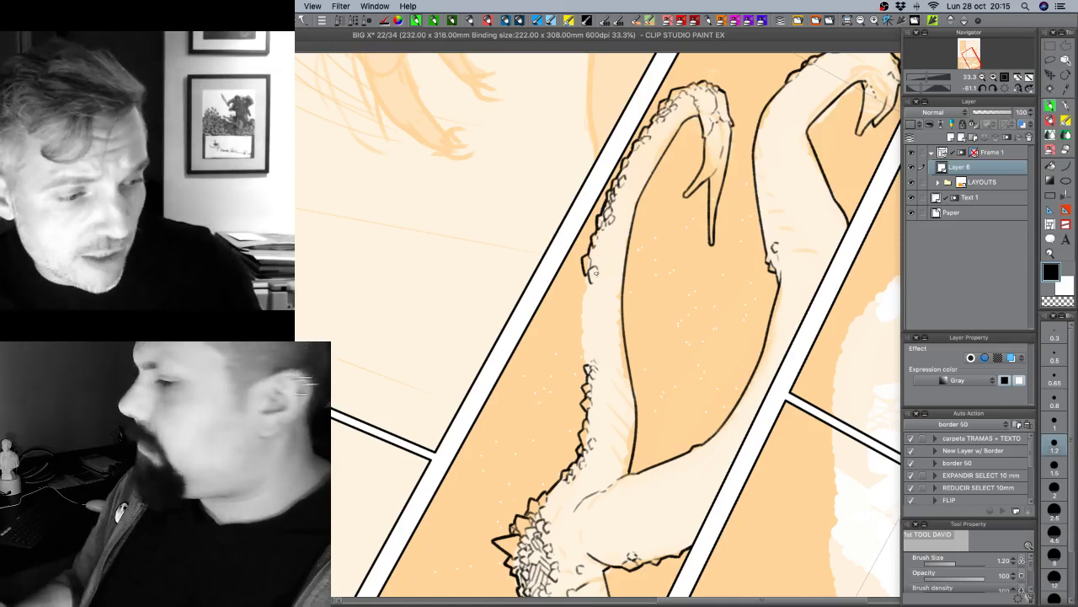
mouse_move(696, 434)
mouse_down()
mouse_move(704, 415)
mouse_move(666, 448)
mouse_up()
drag(618, 251, 614, 273)
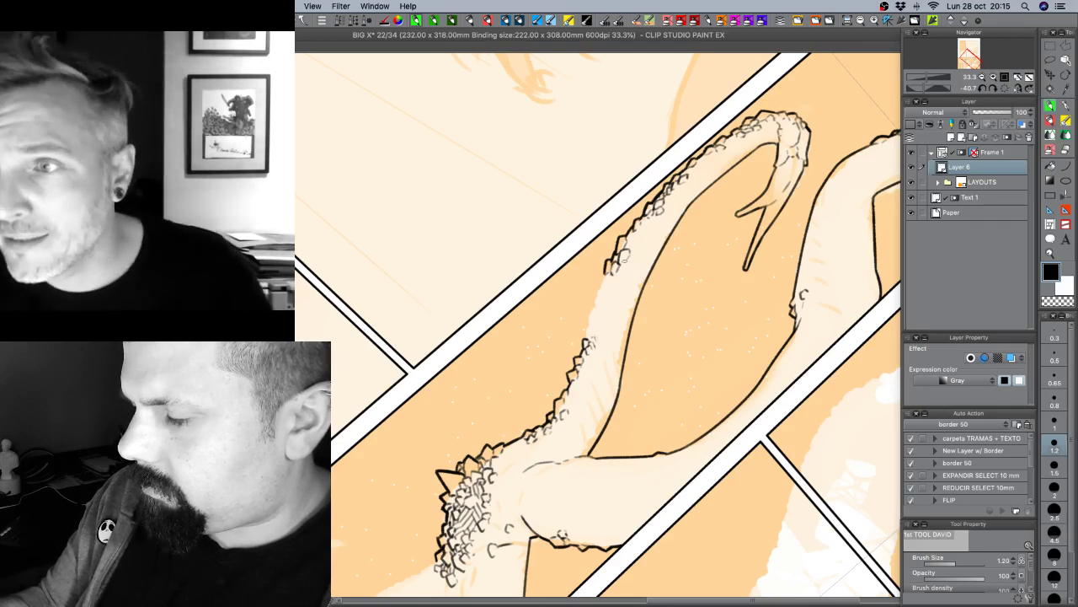
mouse_move(608, 272)
mouse_down()
mouse_move(598, 293)
mouse_move(609, 278)
mouse_move(605, 286)
mouse_up()
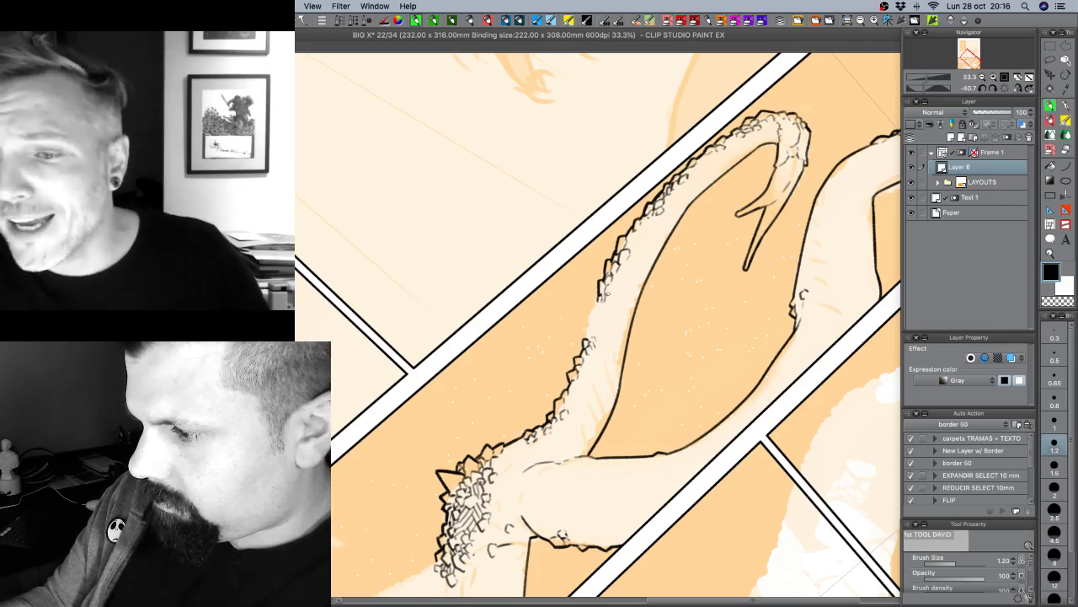
Fill the remaining gap in the upper tentacle's outer edge with scales, joining the upper and lower rows.
key(r)
mouse_move(676, 380)
mouse_down()
mouse_move(590, 421)
mouse_move(625, 417)
mouse_move(588, 321)
mouse_up()
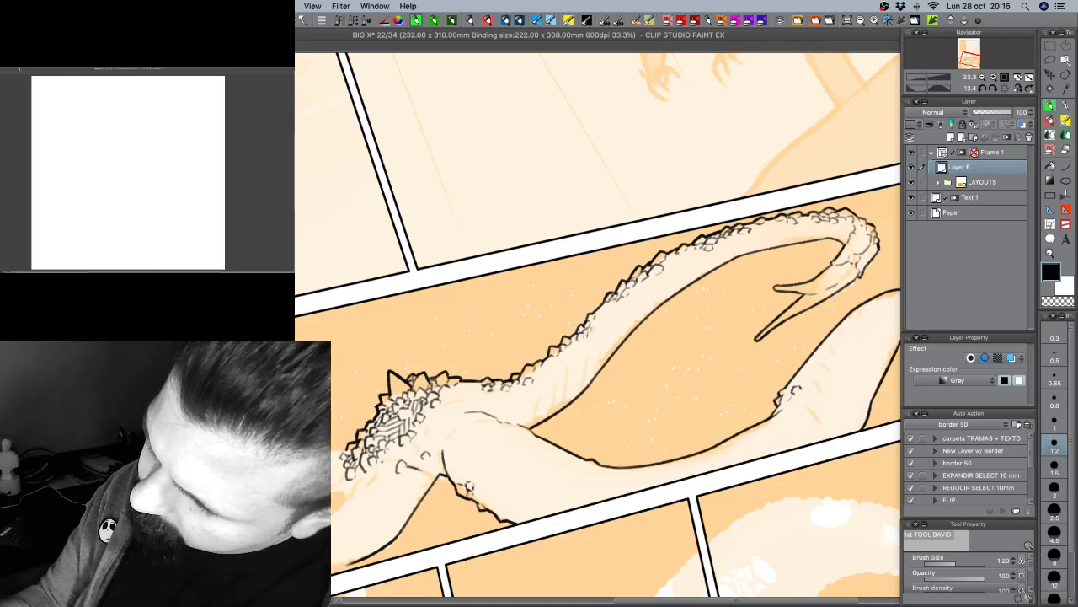
key(c)
key(c)
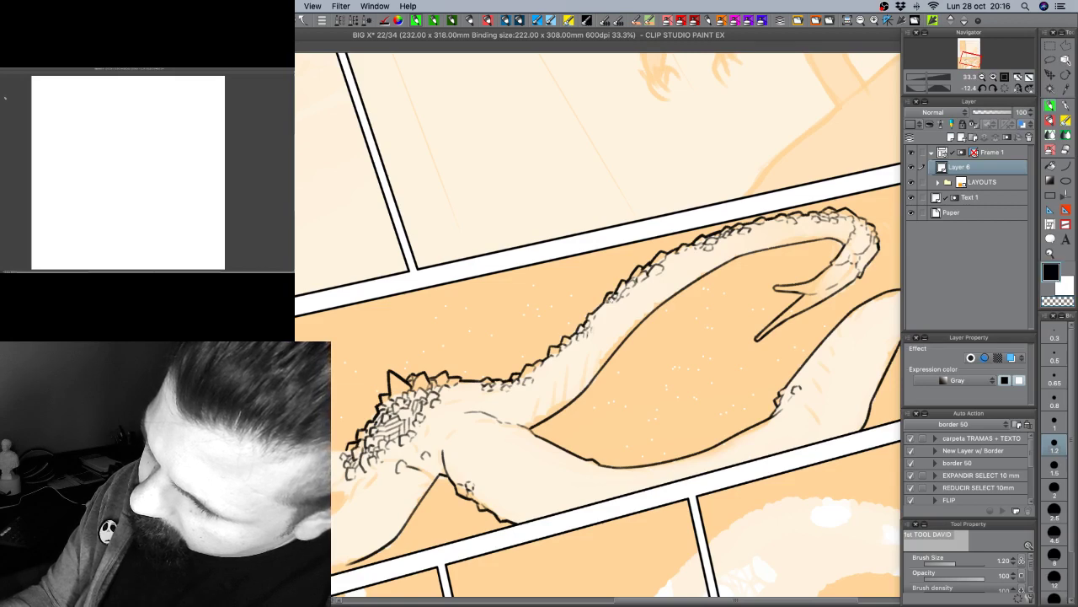
Add a few rounded scales to the small cluster on the lower tentacle's inner bend.
key(r)
drag(726, 411, 693, 437)
key(p)
drag(776, 499, 674, 396)
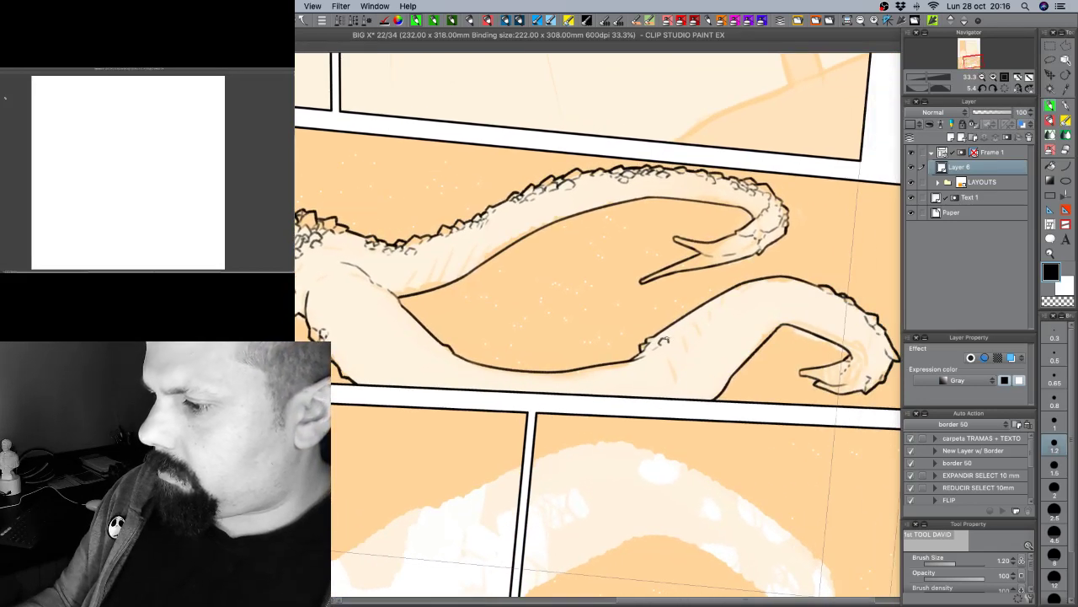
drag(682, 336, 684, 344)
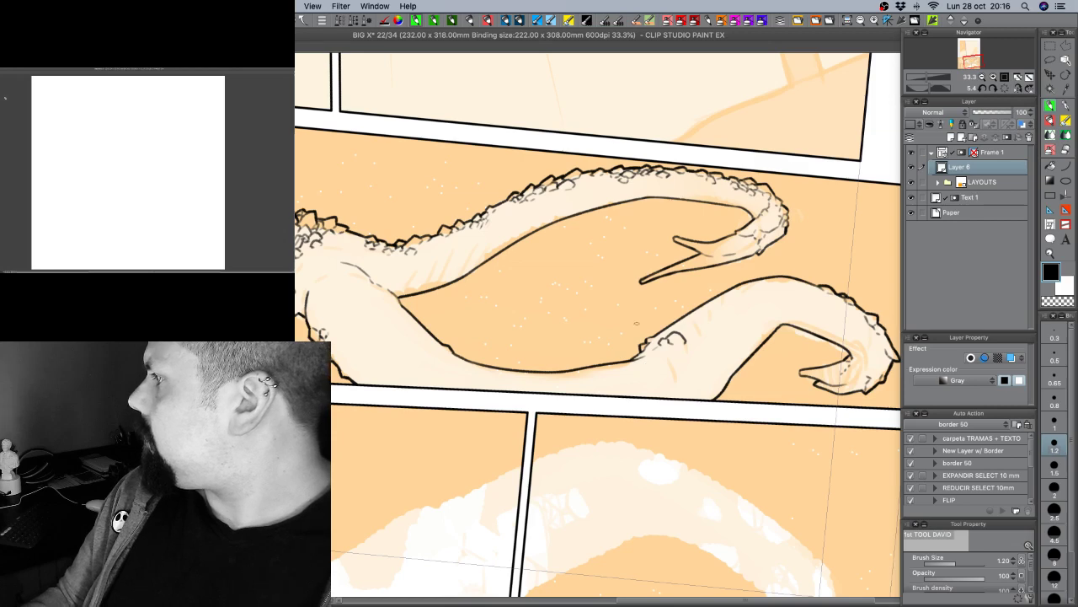
Extend the body's scale cluster down toward the unfinished lower tentacle, cleaning stray lines with transparent colour.
drag(583, 376, 625, 365)
drag(766, 426, 806, 351)
drag(537, 418, 795, 338)
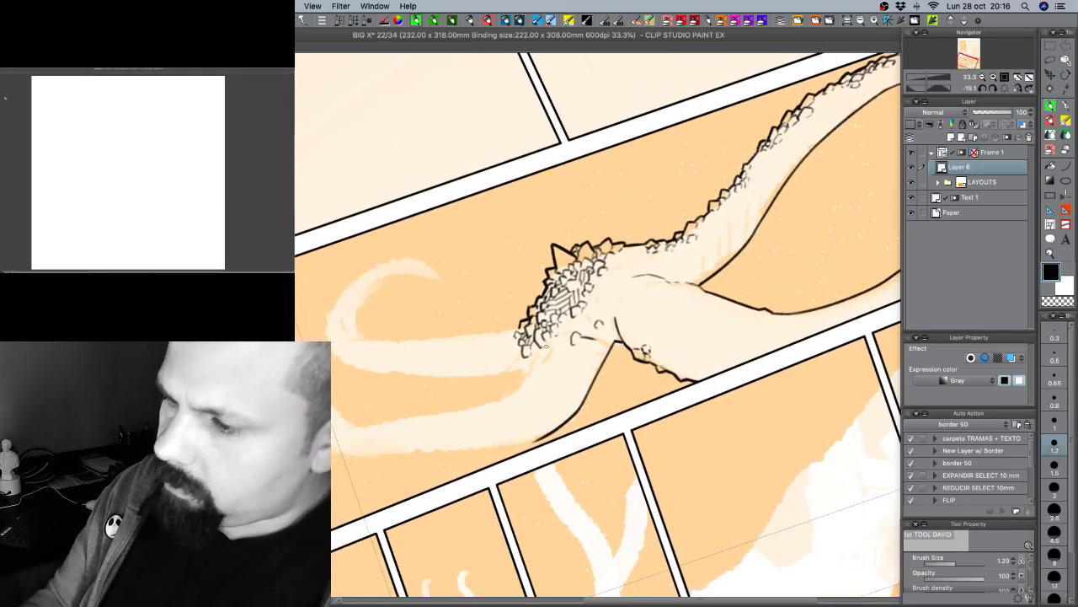
drag(543, 349, 524, 378)
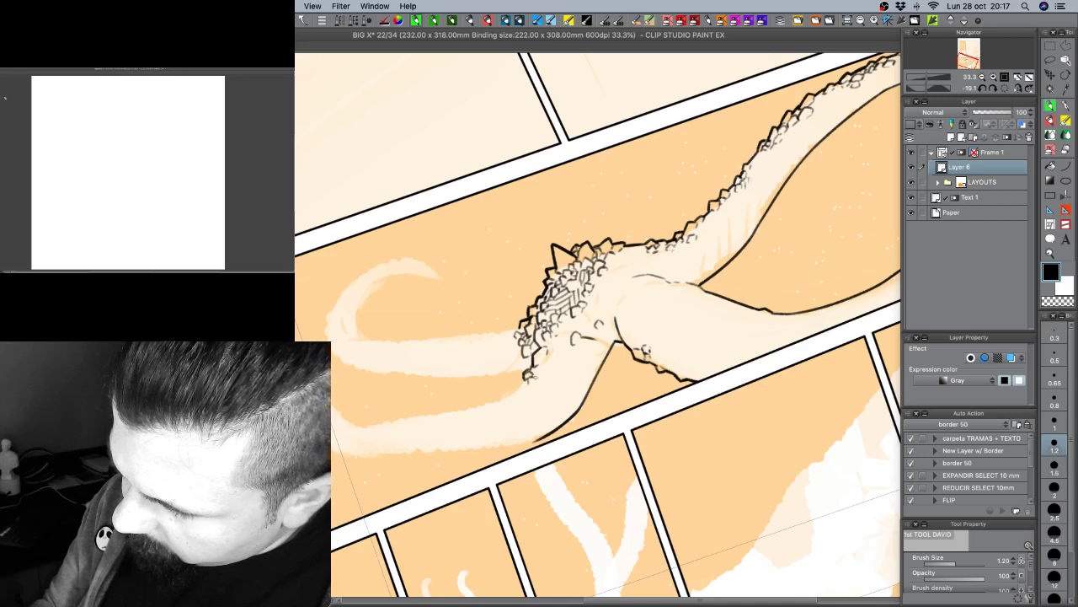
key(c)
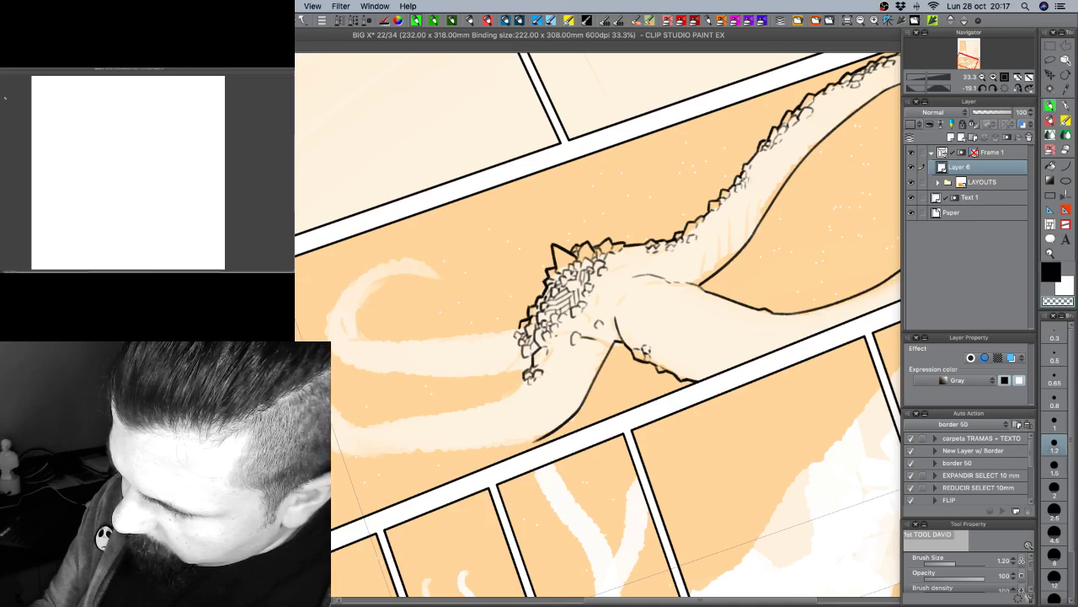
key(c)
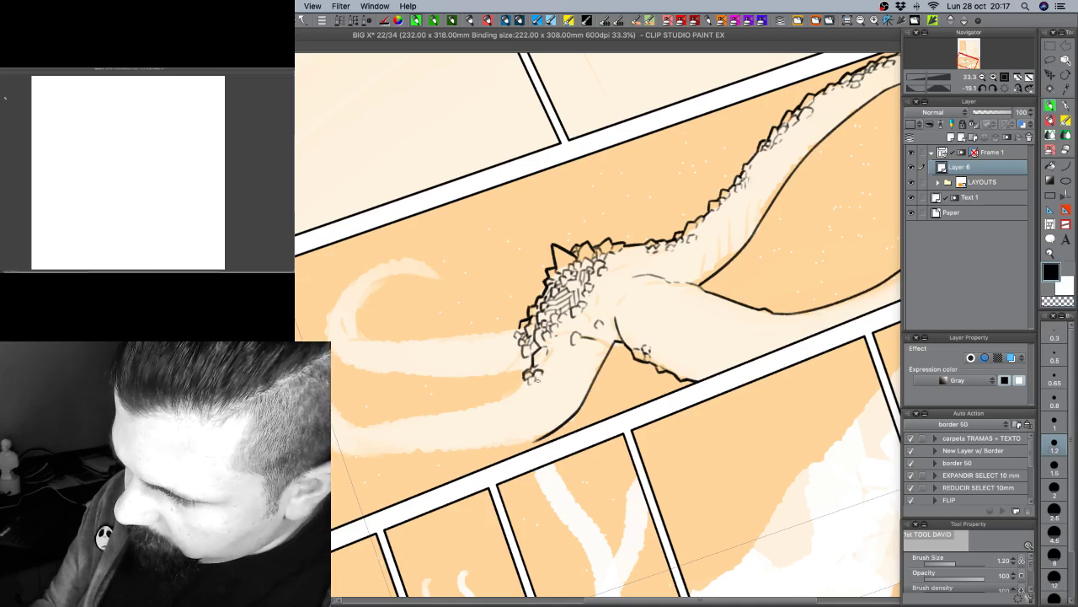
key(c)
key(c)
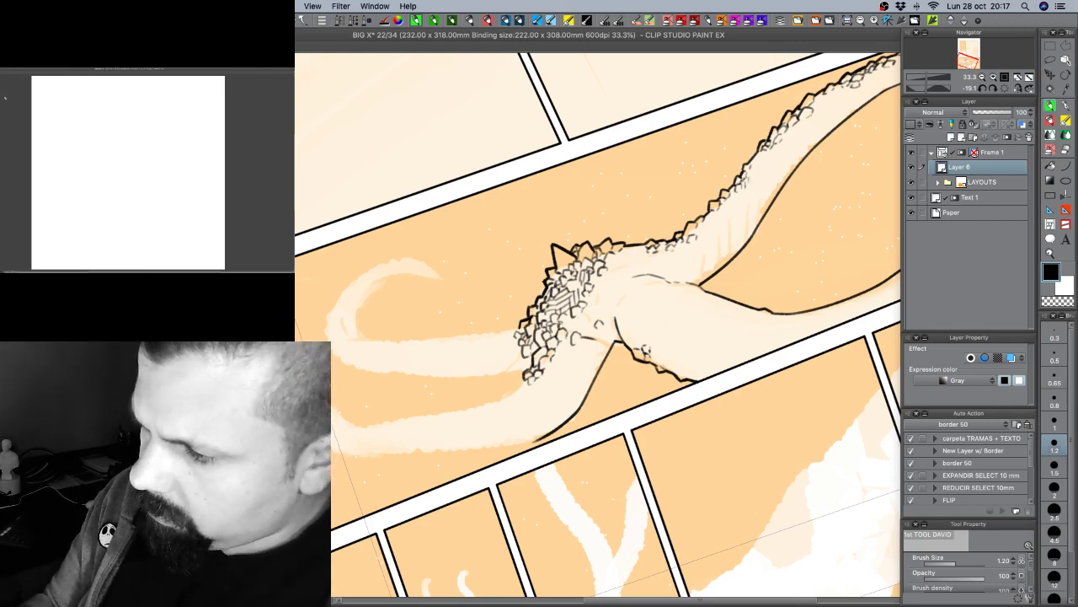
Ink small scales along the inner border of the body's cluster, above the fork between the limbs.
drag(564, 332, 573, 325)
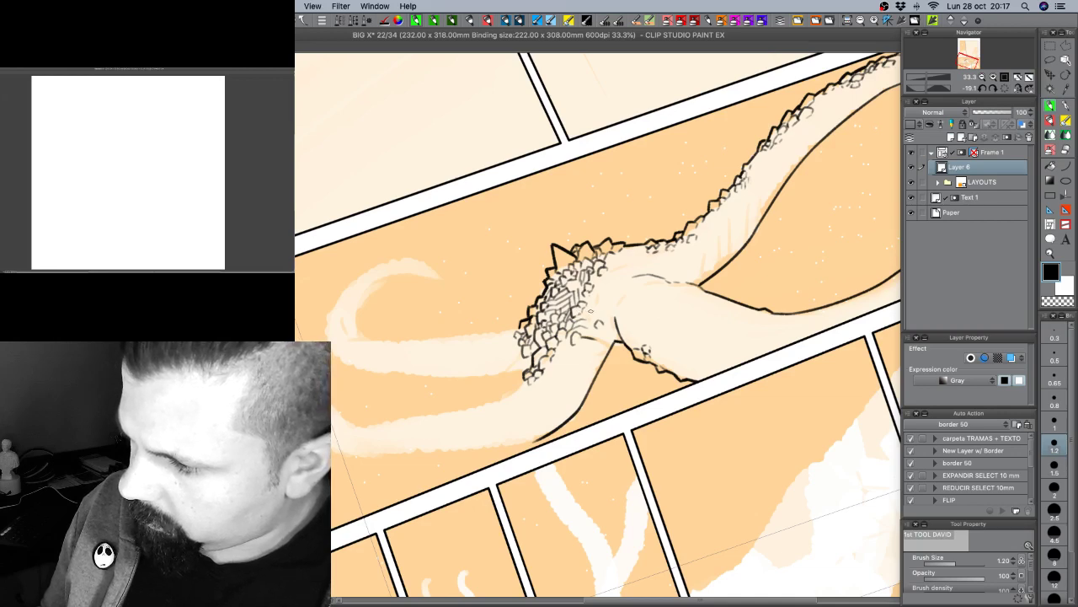
key(shift+space)
drag(607, 405, 549, 364)
key(shift+space)
drag(669, 324, 655, 281)
drag(588, 308, 594, 320)
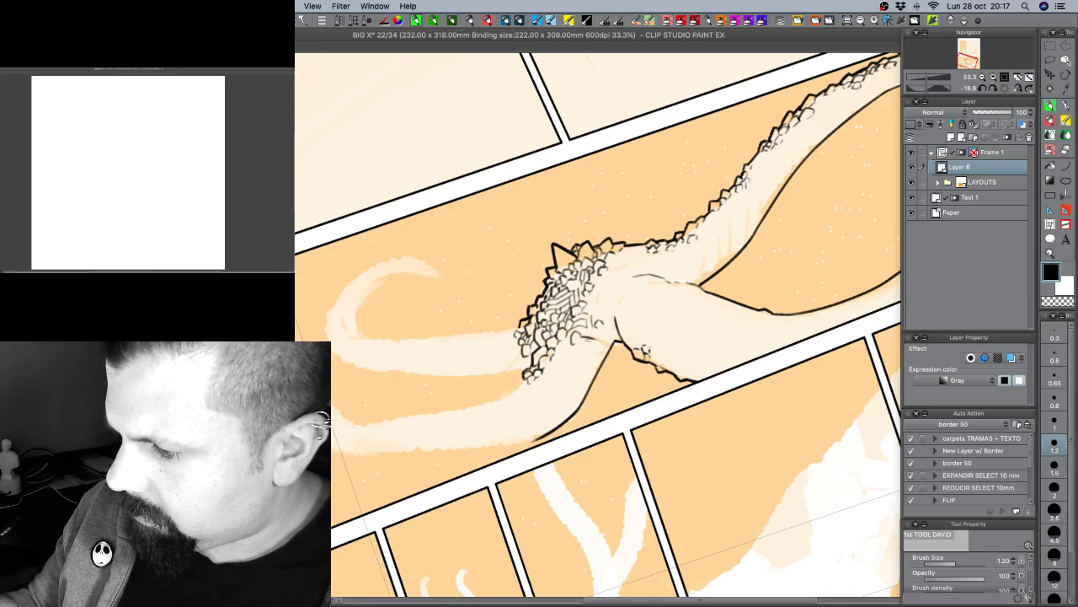
mouse_move(591, 326)
mouse_down()
mouse_move(585, 338)
mouse_move(595, 315)
mouse_up()
Fill the open area at the centre of the body's cluster with more small overlapping scales.
key(shift+space)
drag(623, 373, 568, 344)
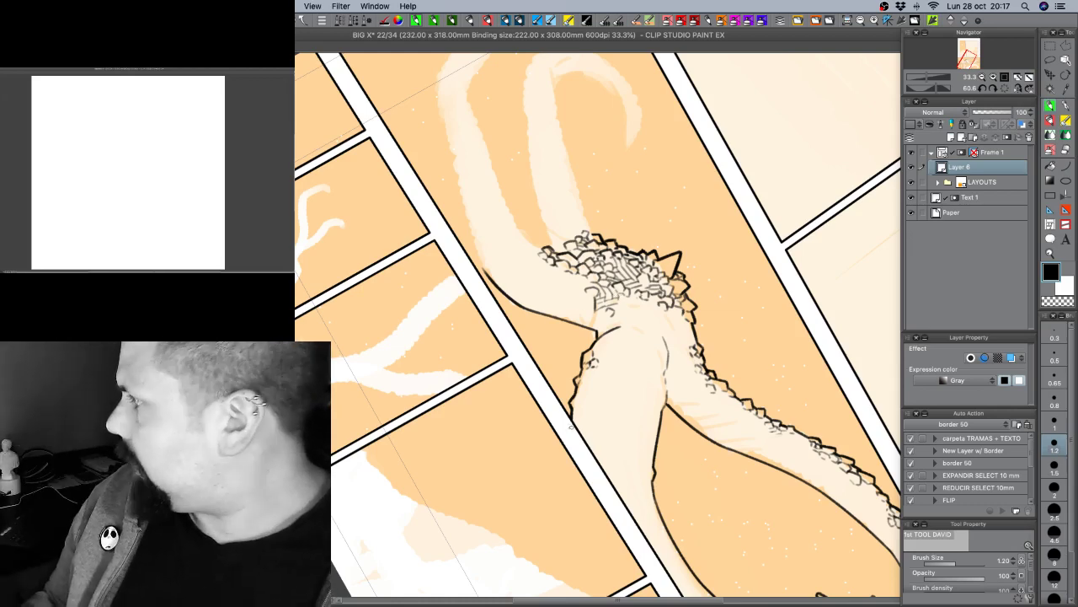
key(r)
mouse_move(578, 399)
mouse_down()
mouse_move(531, 447)
mouse_move(595, 324)
mouse_up()
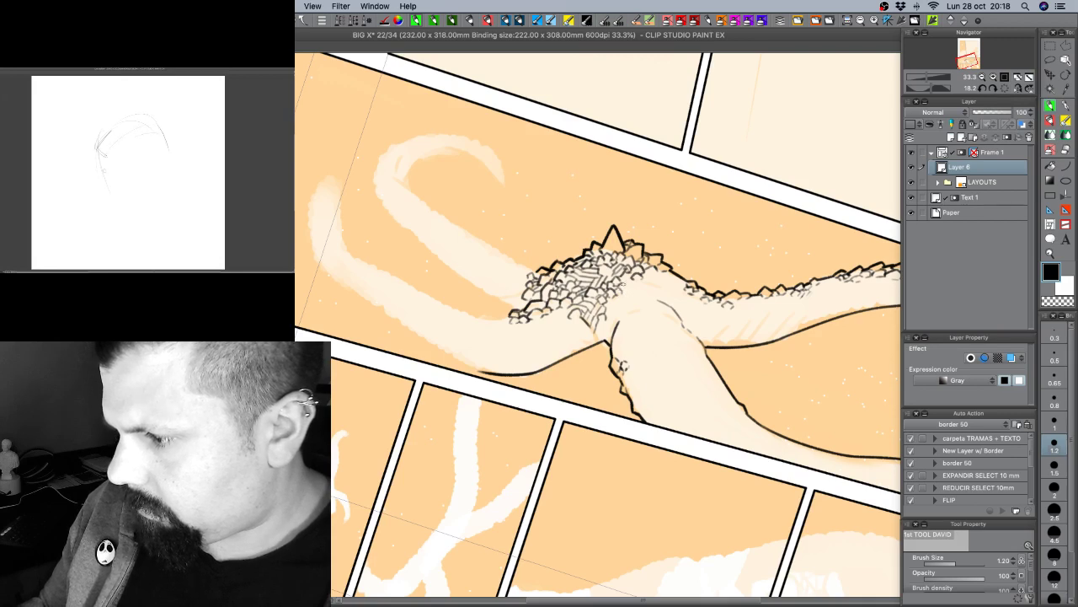
drag(623, 283, 629, 290)
Spread the body's scales from the spiked ridge toward the base of the upper tentacle.
key(shift+space)
drag(708, 285, 662, 223)
key(p)
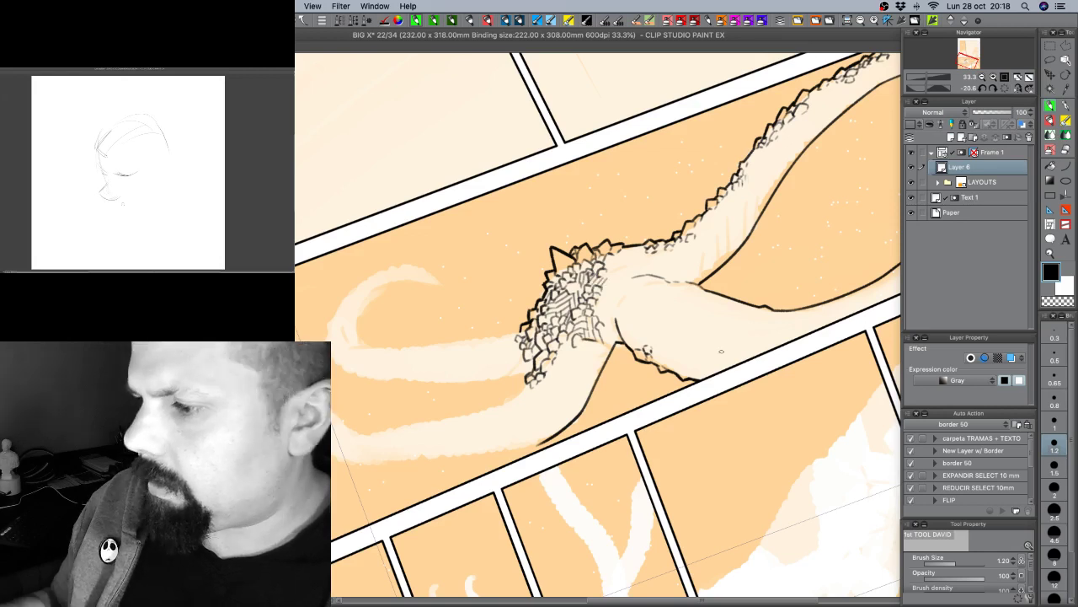
key(shift+space)
mouse_move(617, 276)
mouse_down()
mouse_move(657, 306)
mouse_move(655, 347)
mouse_up()
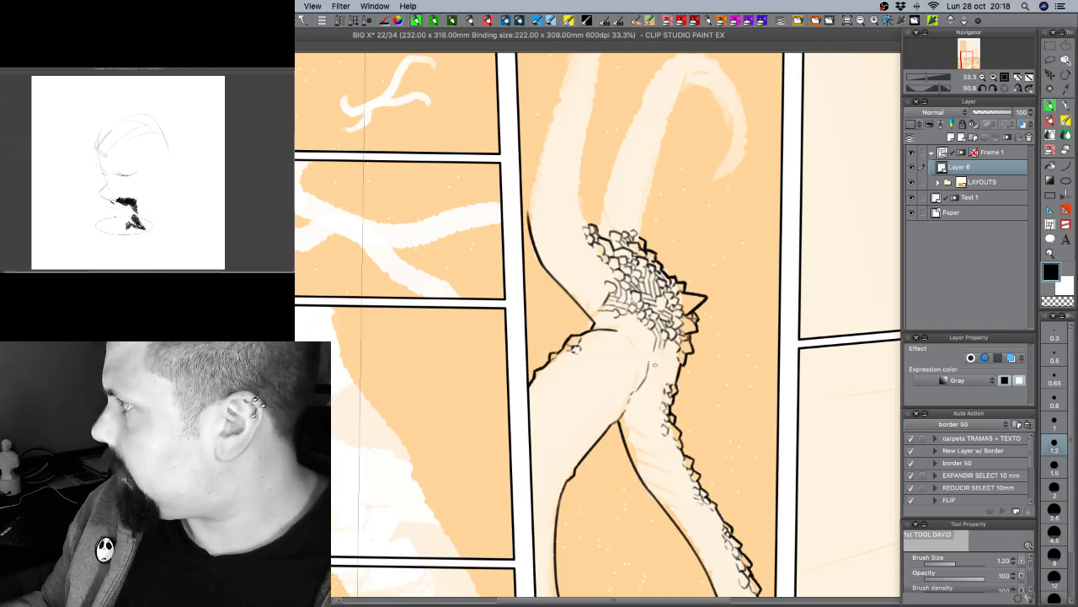
Reduce the inking pen's brush size to 1.00 for finer scale work on the body.
key(r)
mouse_move(725, 373)
mouse_down()
mouse_move(699, 278)
mouse_move(664, 207)
mouse_move(622, 266)
mouse_up()
key(p)
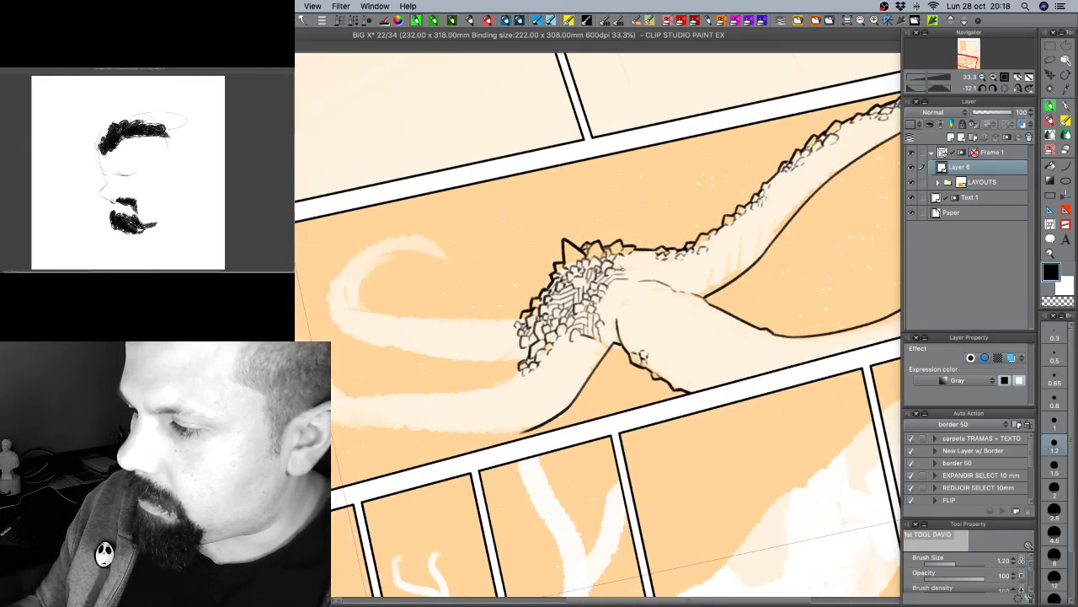
key(bracketleft)
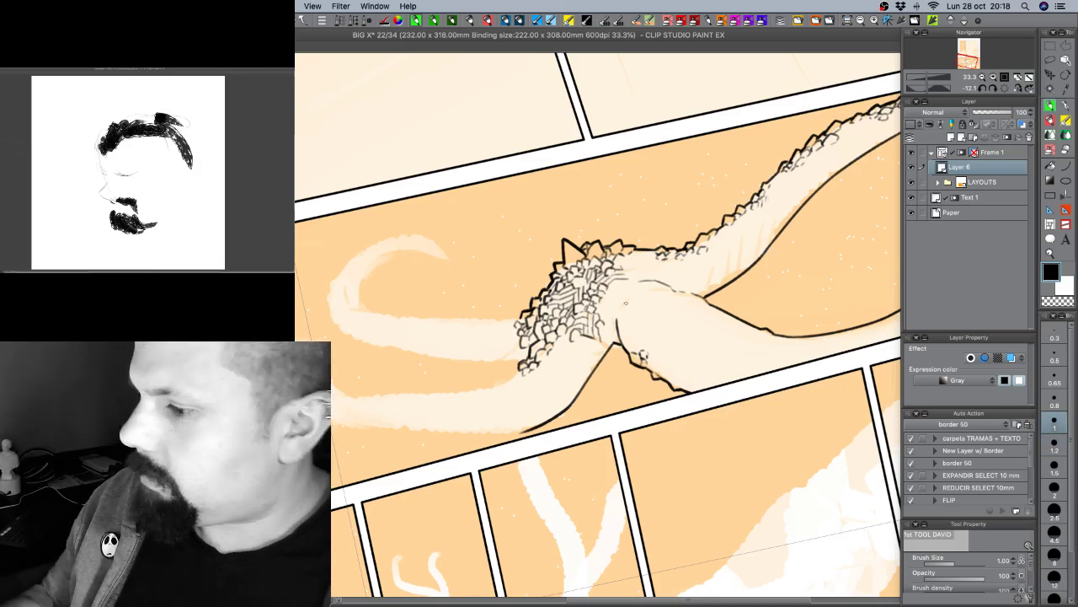
Ink curved rows of small scales between the body's cluster and the fork of the right-hand limbs, cleaning stray lines with transparent colour.
mouse_move(628, 309)
mouse_down()
mouse_move(525, 361)
mouse_move(469, 477)
mouse_up()
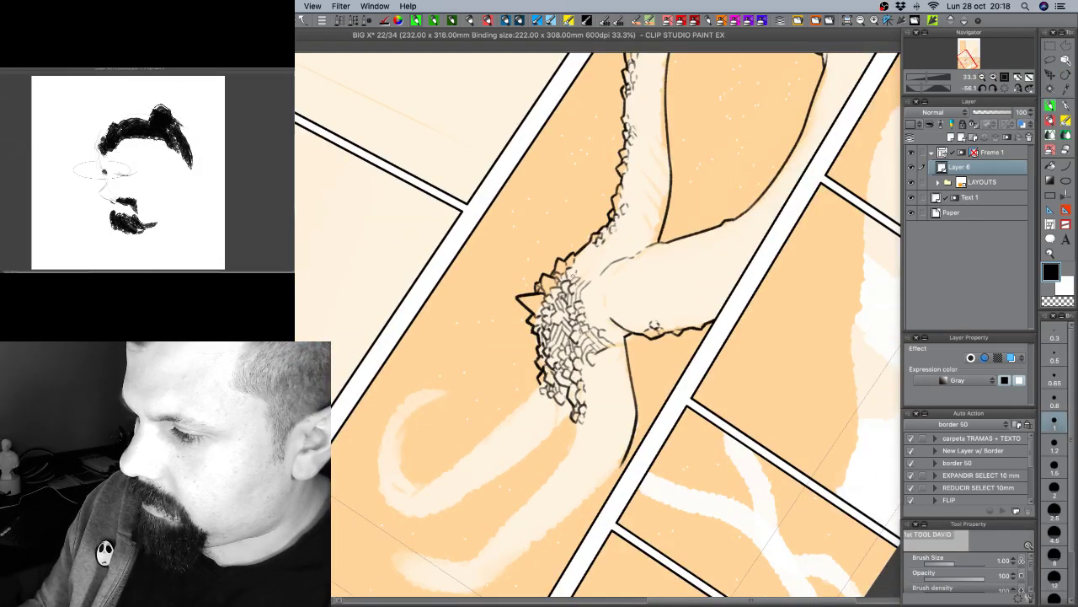
drag(574, 276, 657, 284)
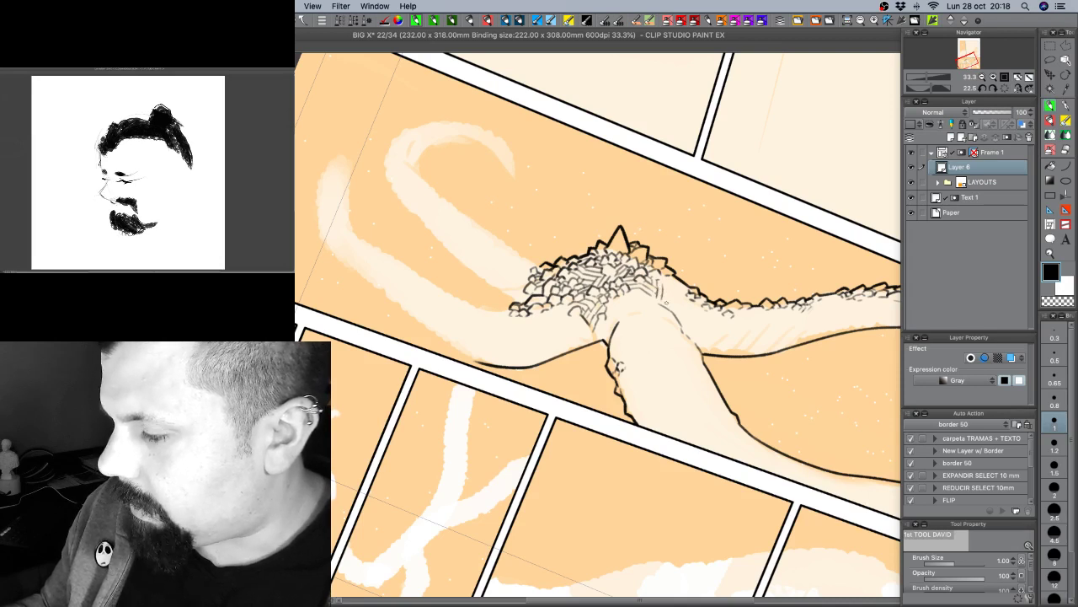
key(r)
mouse_move(754, 287)
mouse_down()
mouse_move(766, 272)
mouse_move(701, 236)
mouse_move(637, 260)
mouse_move(611, 243)
mouse_up()
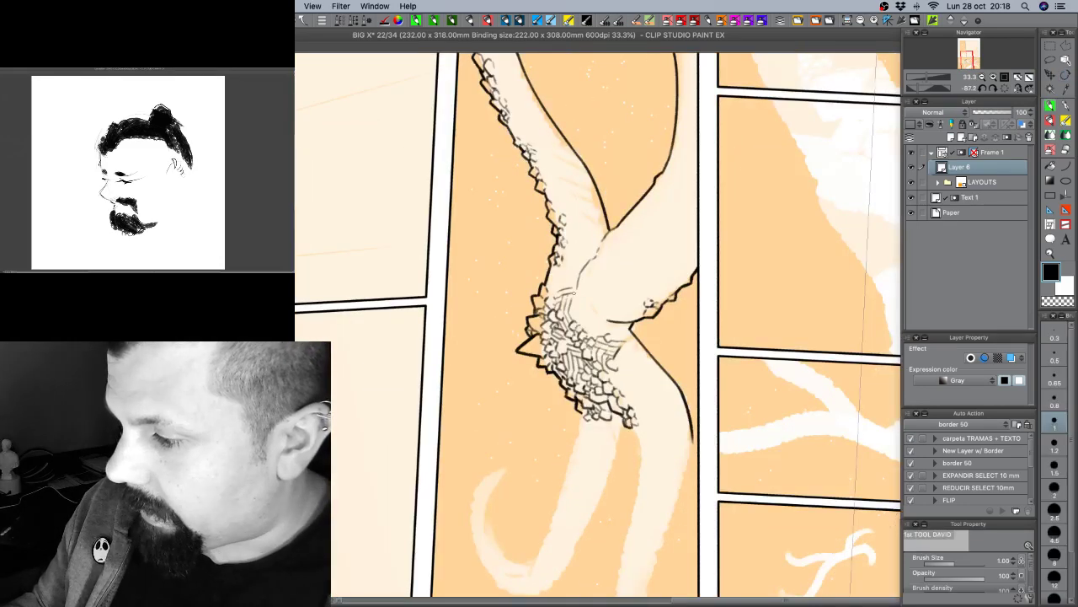
key(c)
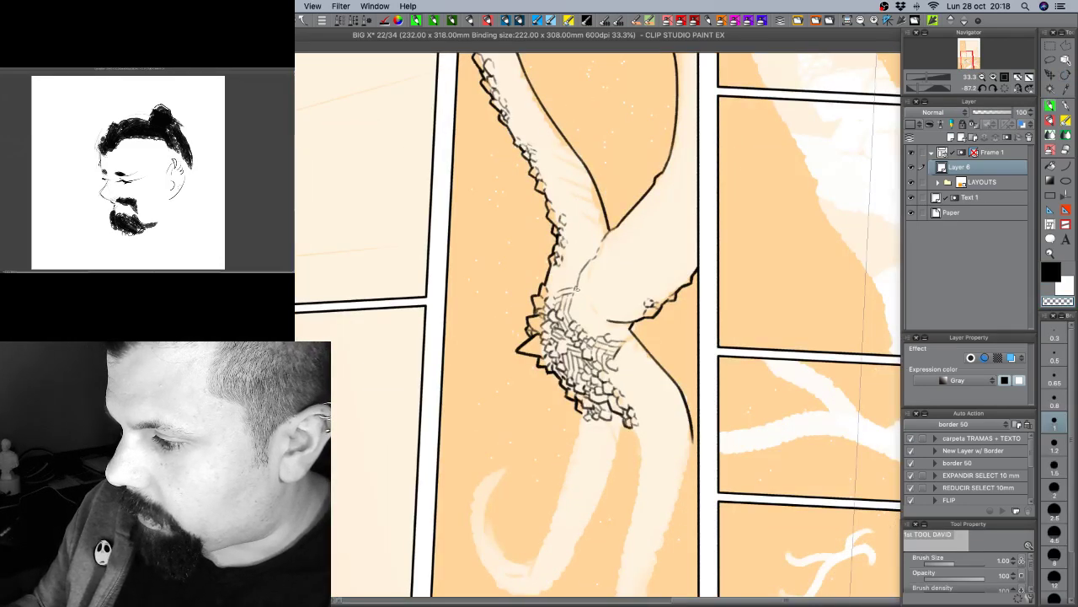
key(r)
mouse_move(535, 453)
mouse_down()
mouse_move(468, 383)
mouse_move(455, 319)
mouse_move(469, 261)
mouse_move(518, 205)
mouse_up()
key(c)
drag(672, 293, 667, 317)
key(r)
mouse_move(755, 259)
mouse_down()
mouse_move(727, 226)
mouse_move(595, 214)
mouse_up()
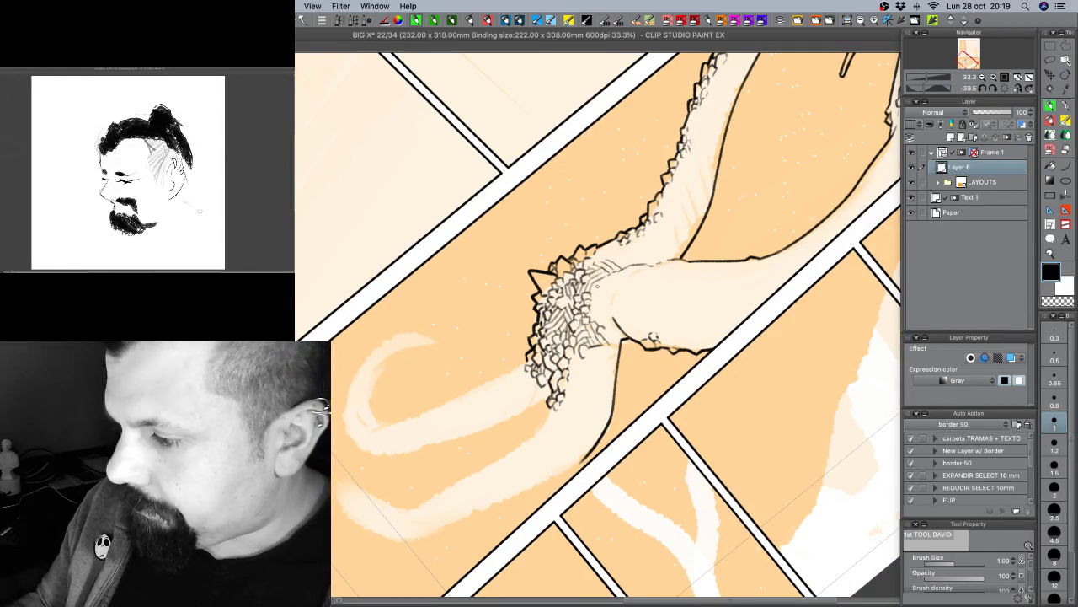
Ink additional small scales along the cluster's left tip, where the curled tentacle and the lower-left tentacle meet the body.
key(r)
drag(603, 284, 682, 201)
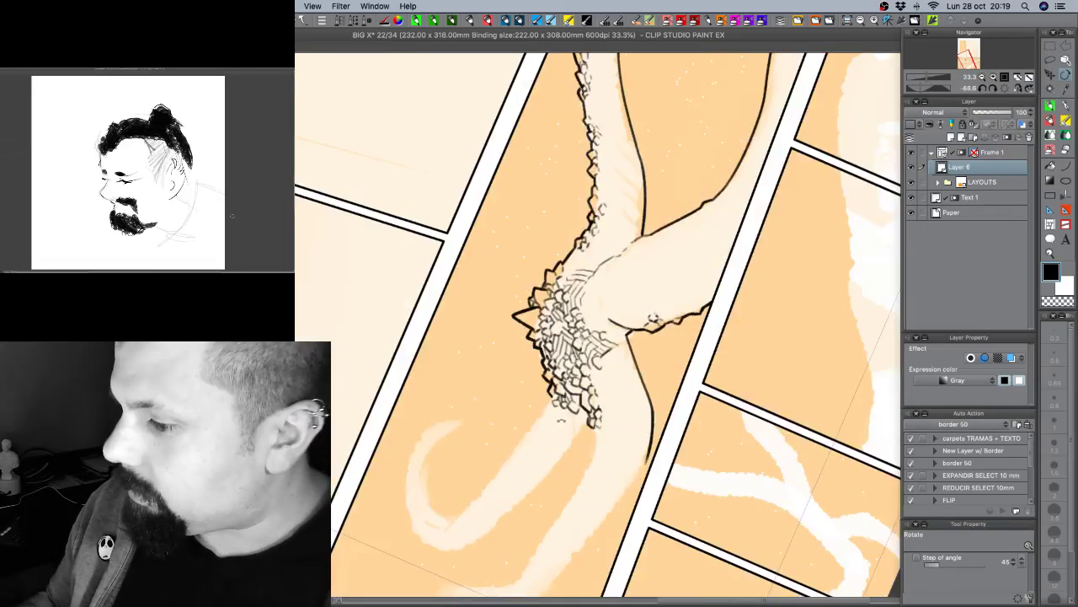
drag(563, 421, 553, 416)
key(p)
drag(626, 485, 630, 383)
key(r)
drag(681, 418, 650, 434)
key(p)
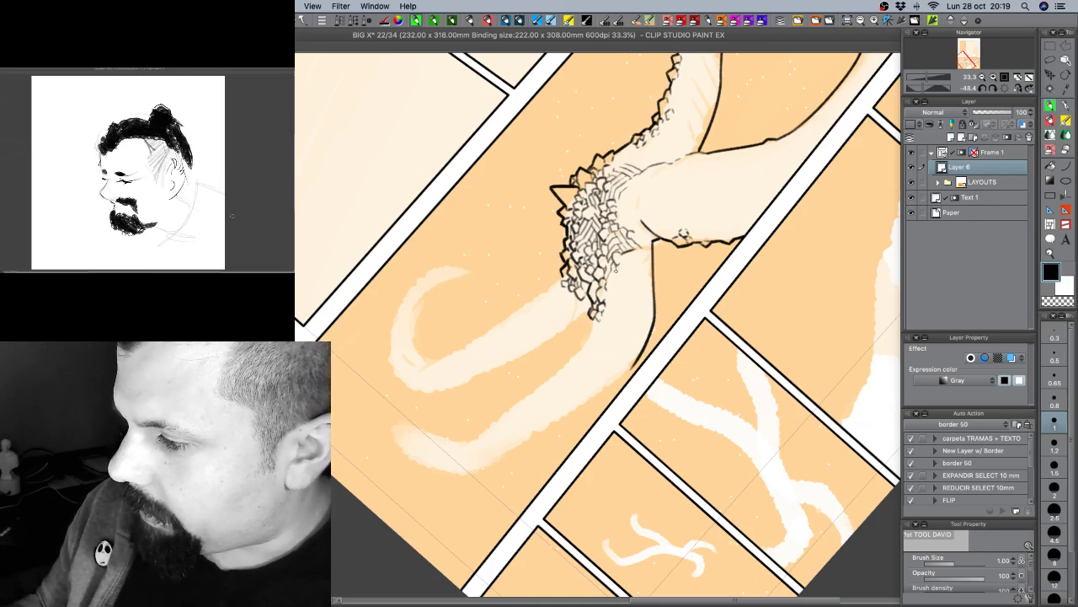
key(shift+space)
mouse_move(631, 411)
mouse_down()
mouse_move(539, 379)
mouse_move(548, 386)
mouse_move(768, 349)
mouse_move(645, 392)
mouse_move(615, 387)
mouse_up()
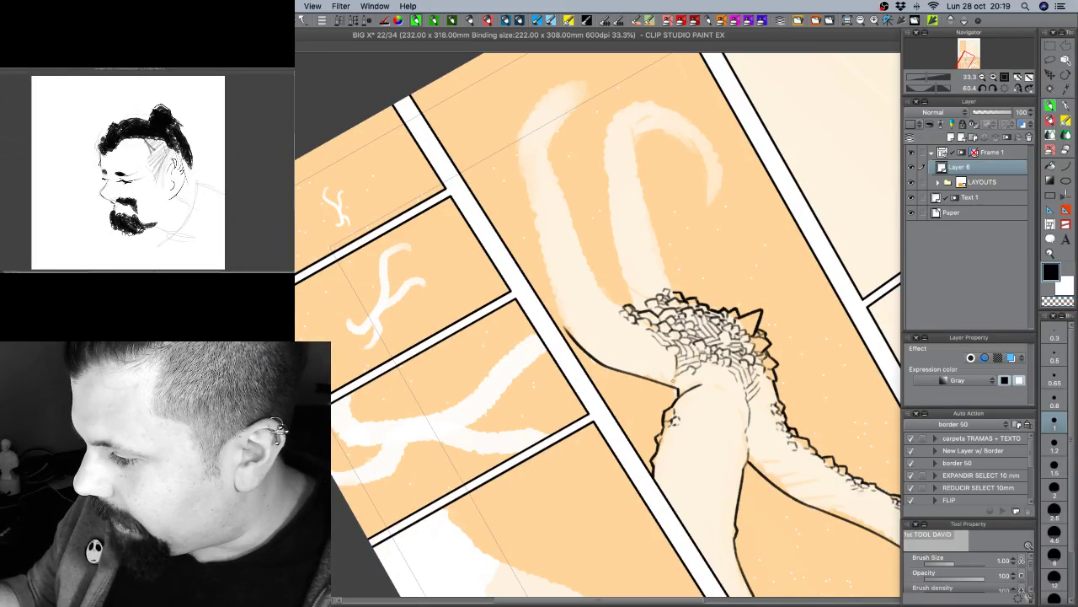
Ink a lone round scale on the lower-left tentacle's base and the first round scales on the central limb's base.
key(r)
drag(792, 389, 723, 301)
drag(552, 385, 570, 321)
key(p)
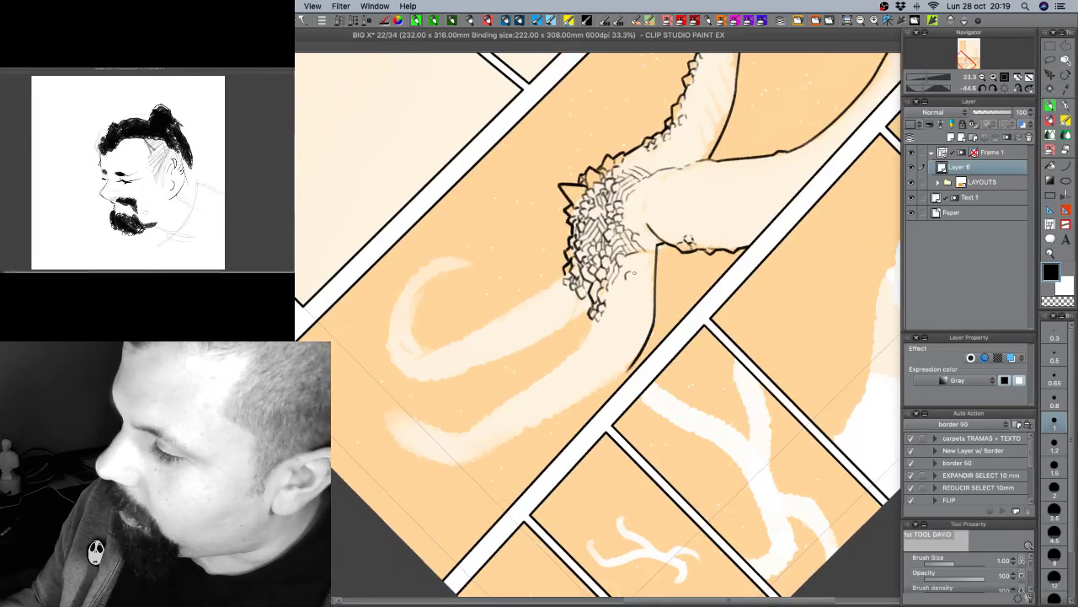
drag(631, 275, 732, 271)
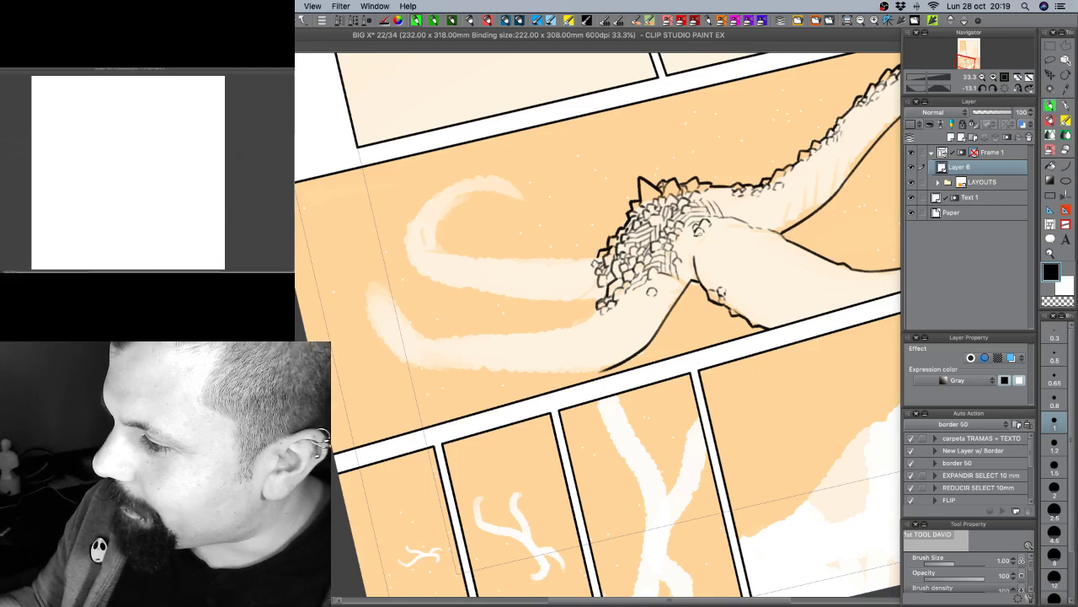
key(c)
key(c)
drag(703, 229, 722, 233)
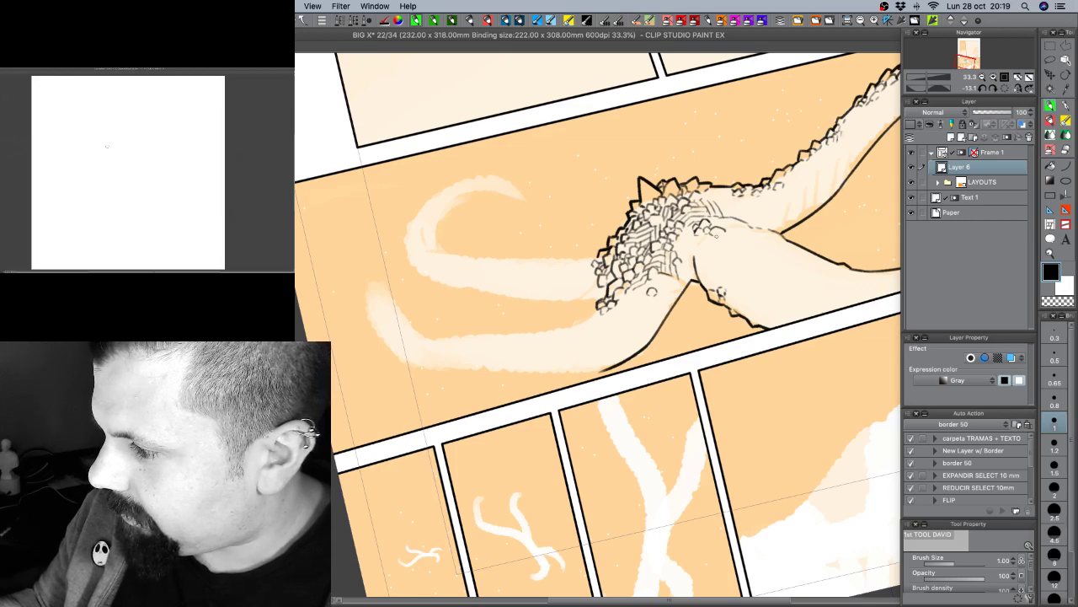
Add more round scales on the central limb's base and refine their outlines, alternating between black ink and transparent colour.
drag(738, 396, 640, 385)
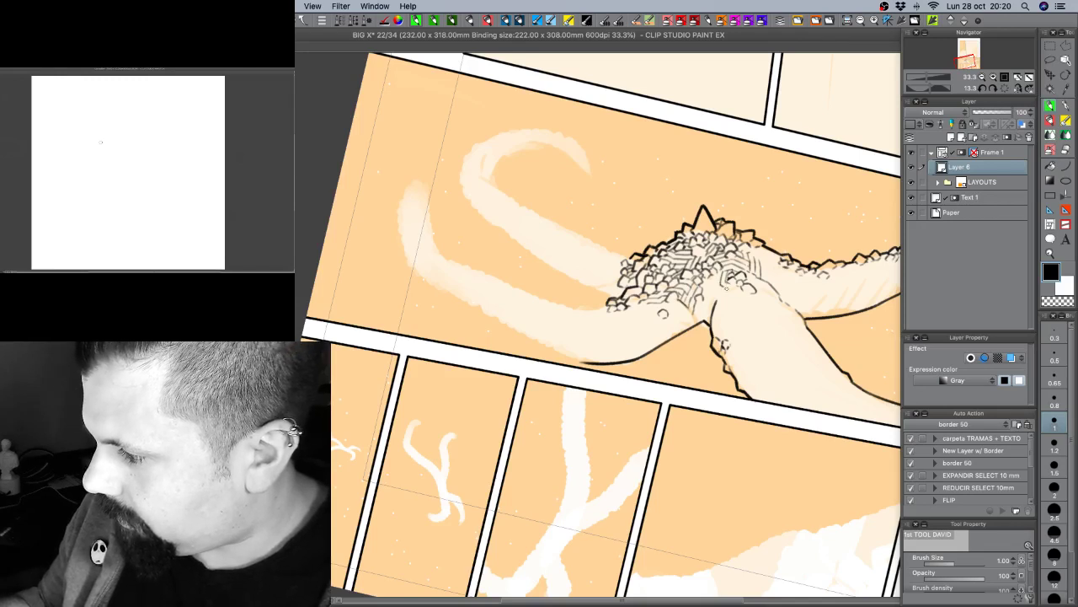
key(c)
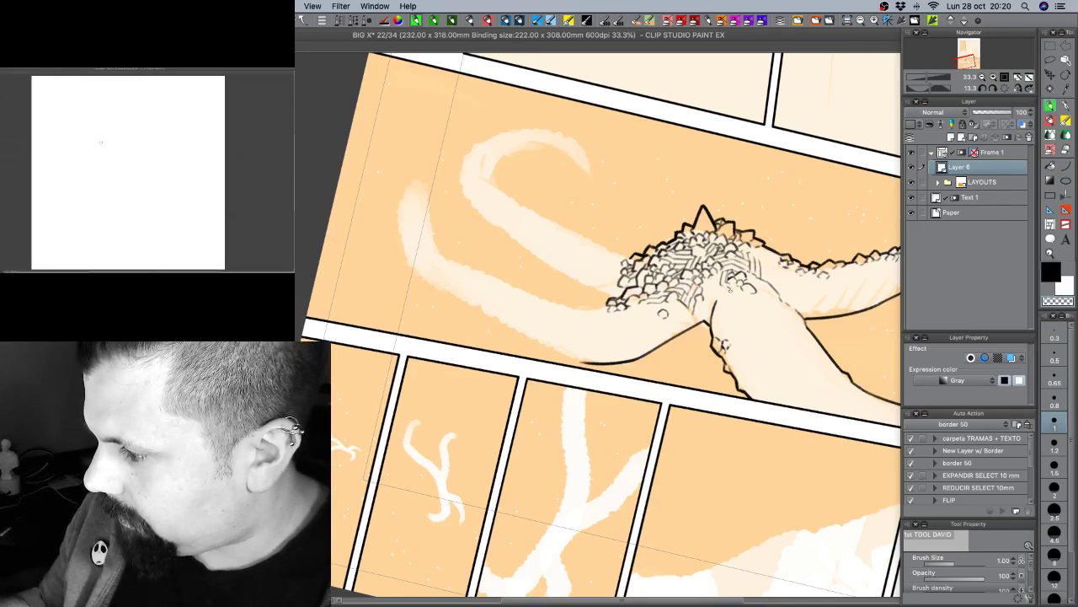
key(c)
key(c)
key(c)
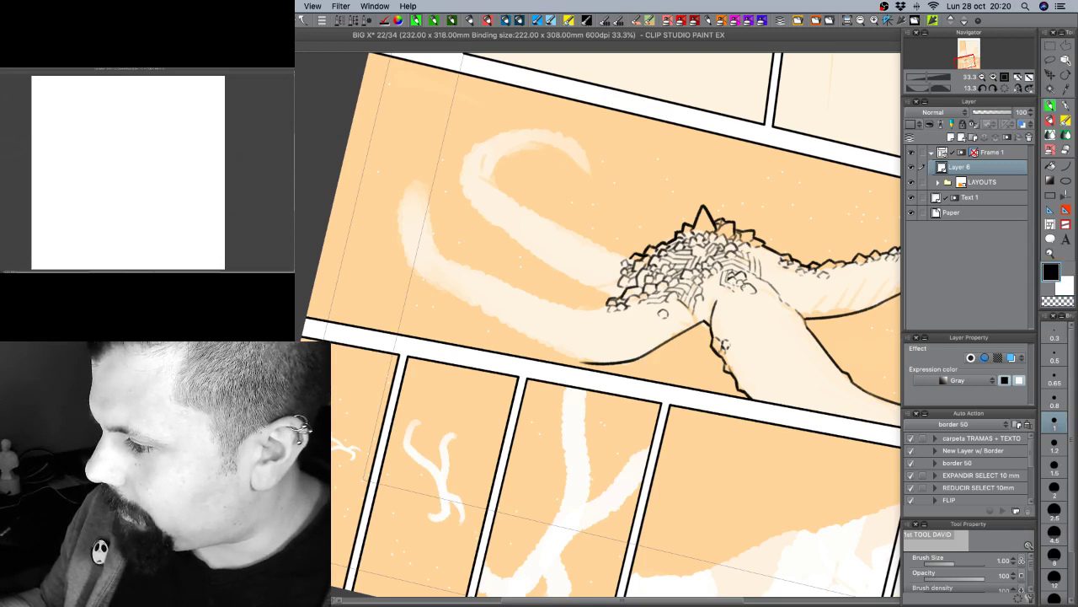
key(c)
key(c)
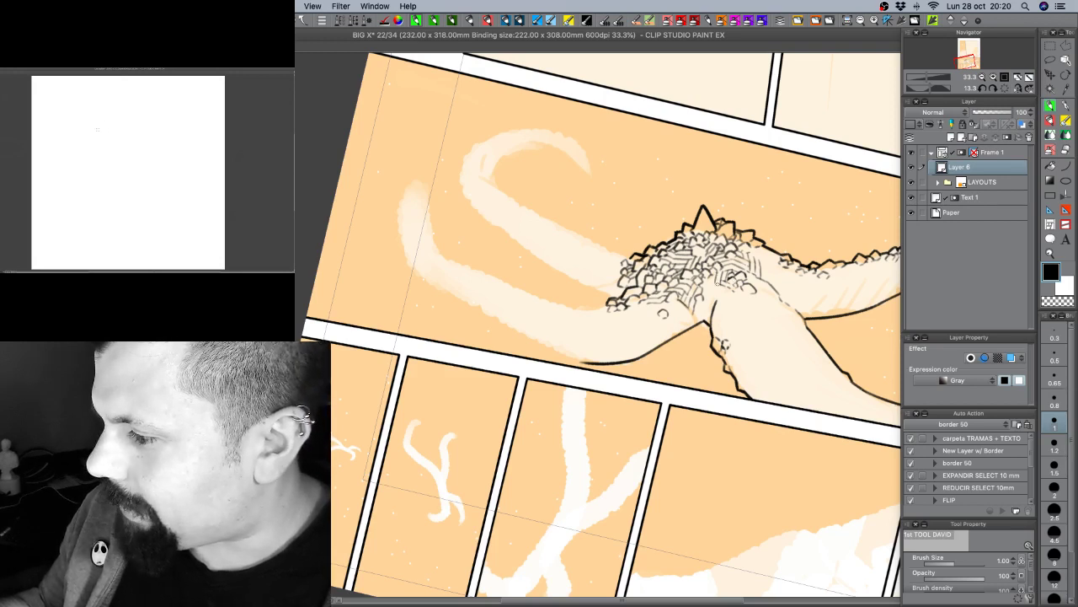
key(c)
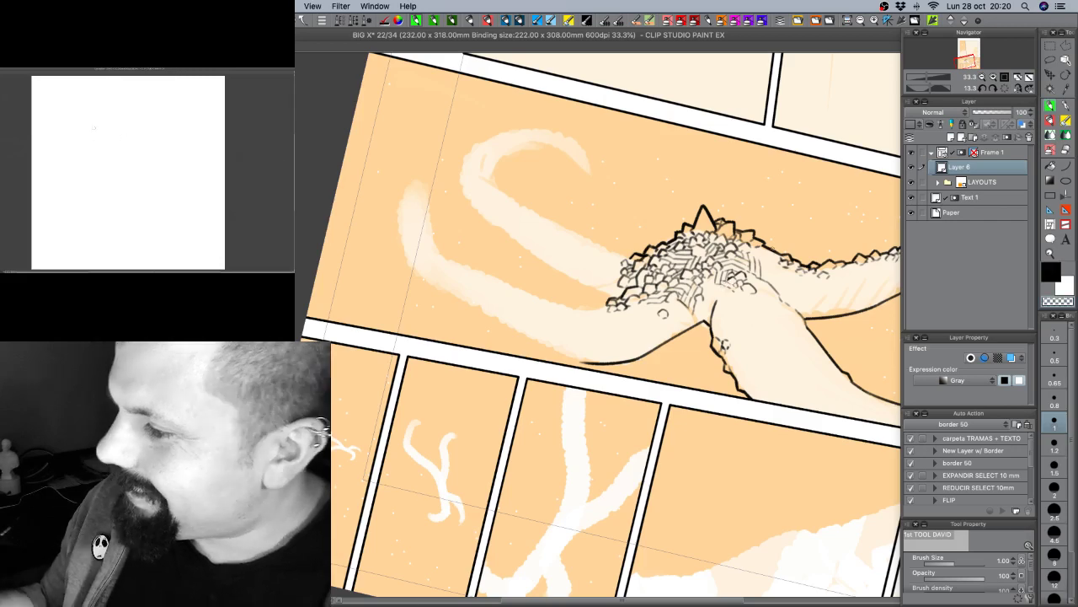
Ink small scales and short texture lines joining the central limb's round scales to the body's cluster.
key(r)
drag(735, 284, 615, 206)
key(p)
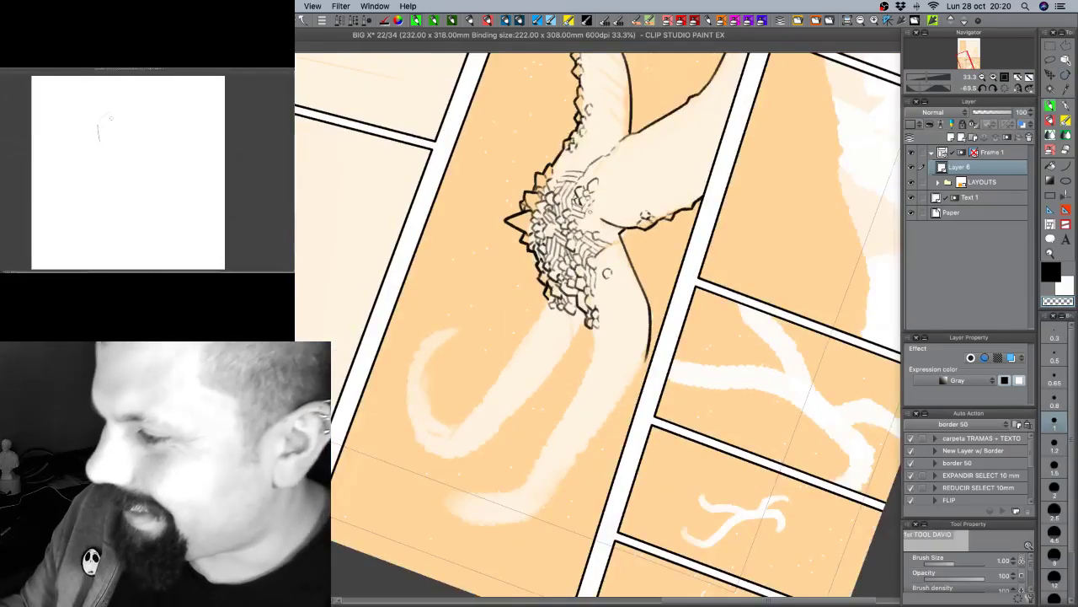
key(c)
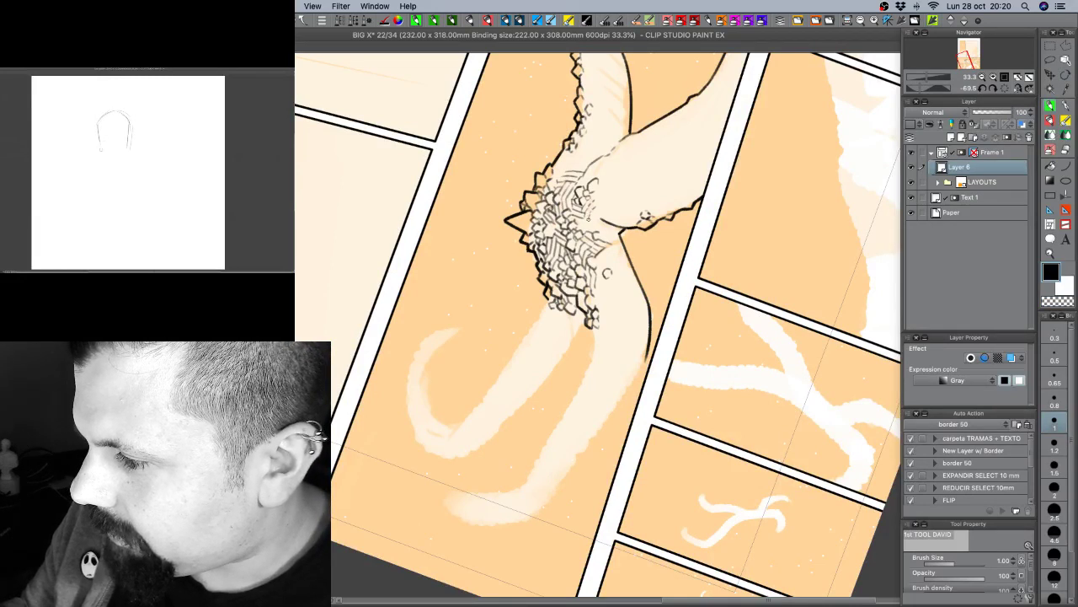
key(r)
drag(777, 267, 577, 140)
key(p)
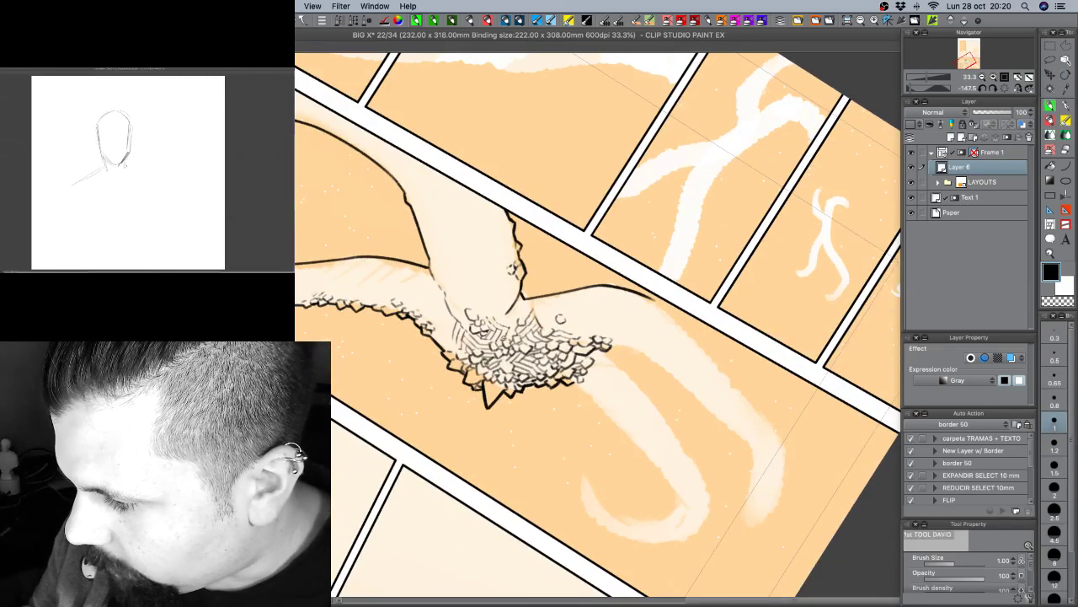
key(r)
mouse_move(547, 442)
mouse_down()
mouse_move(515, 426)
mouse_move(471, 358)
mouse_move(493, 281)
mouse_move(474, 399)
mouse_up()
key(p)
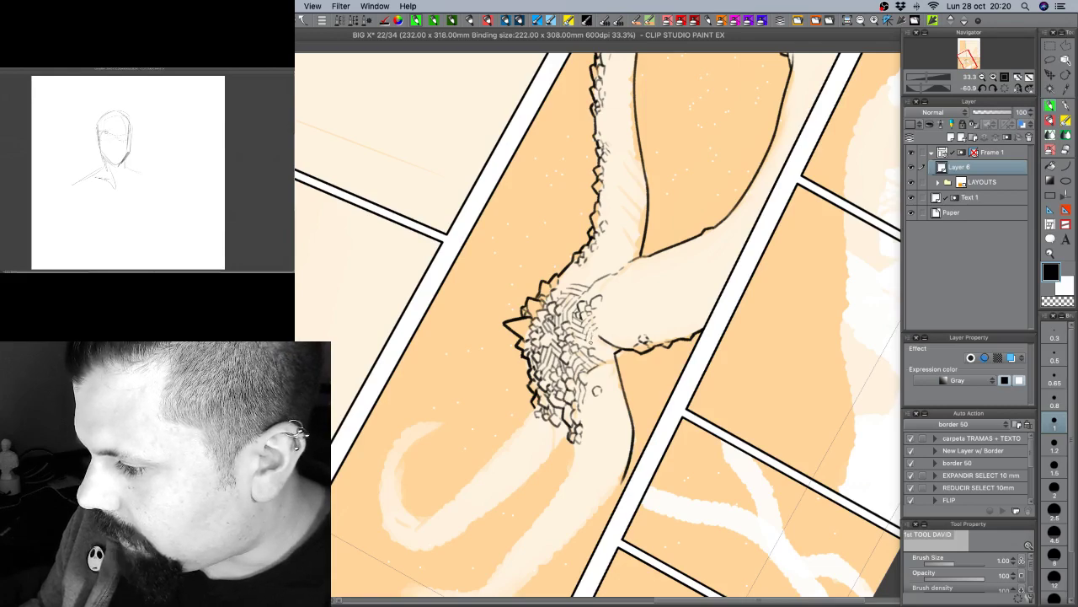
Extend the round scales across the central limb's base toward its spiky outer edge.
key(shift+space)
mouse_move(483, 432)
mouse_down()
mouse_move(570, 494)
mouse_move(642, 496)
mouse_move(766, 398)
mouse_up()
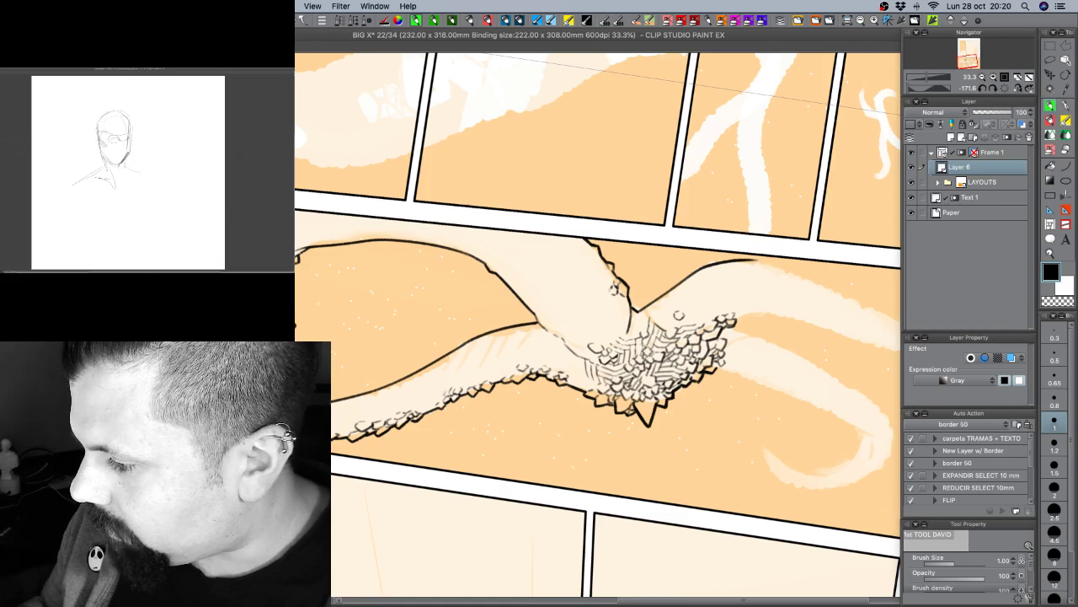
key(shift+space)
drag(713, 430, 472, 429)
key(p)
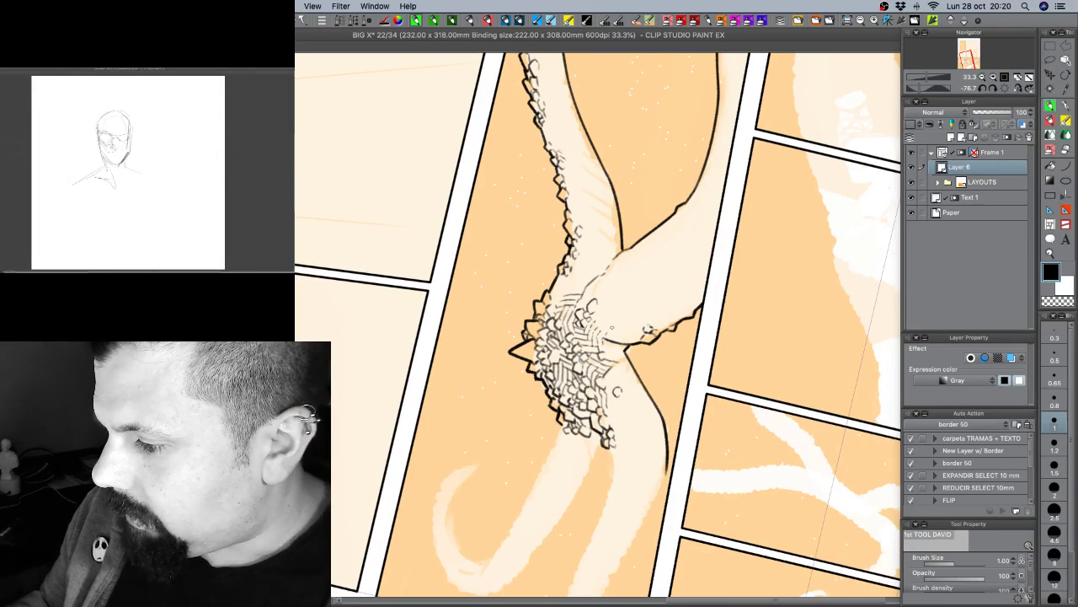
key(shift+space)
mouse_move(505, 379)
mouse_down()
mouse_move(497, 354)
mouse_move(577, 212)
mouse_up()
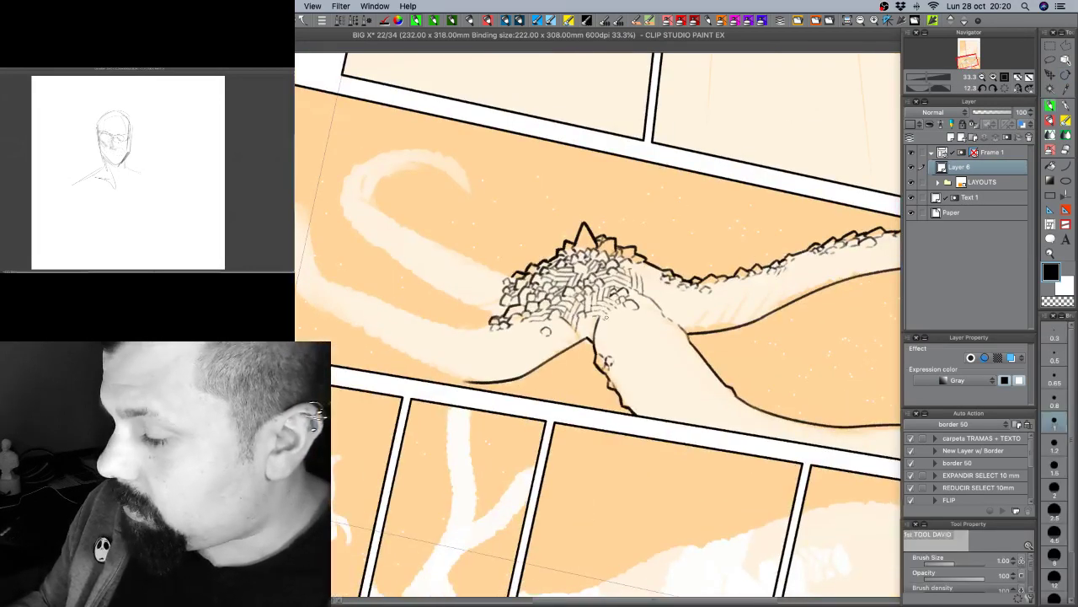
drag(616, 316, 621, 318)
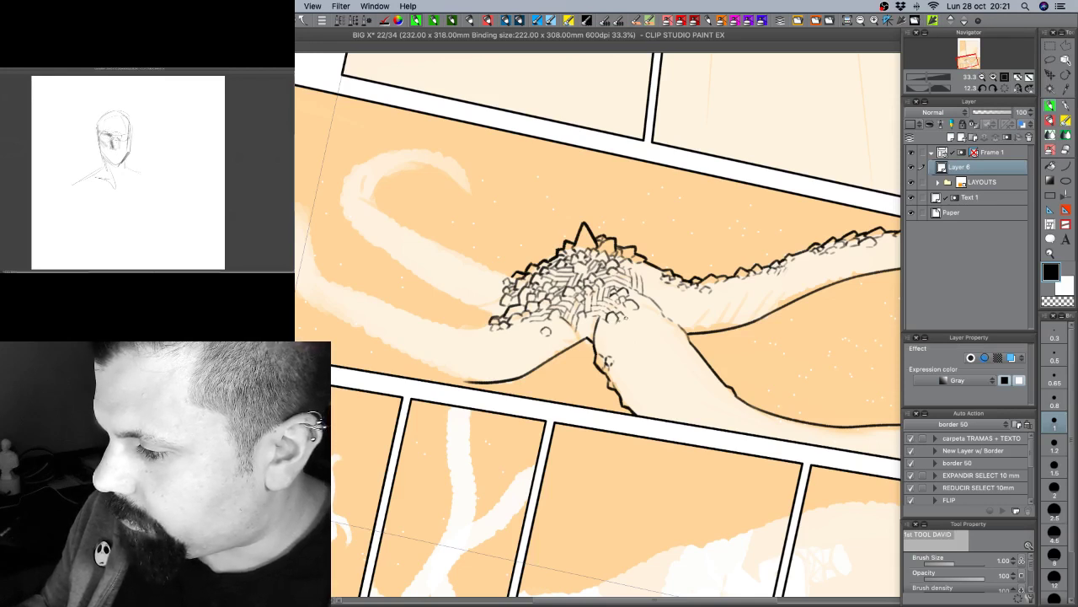
drag(633, 307, 622, 311)
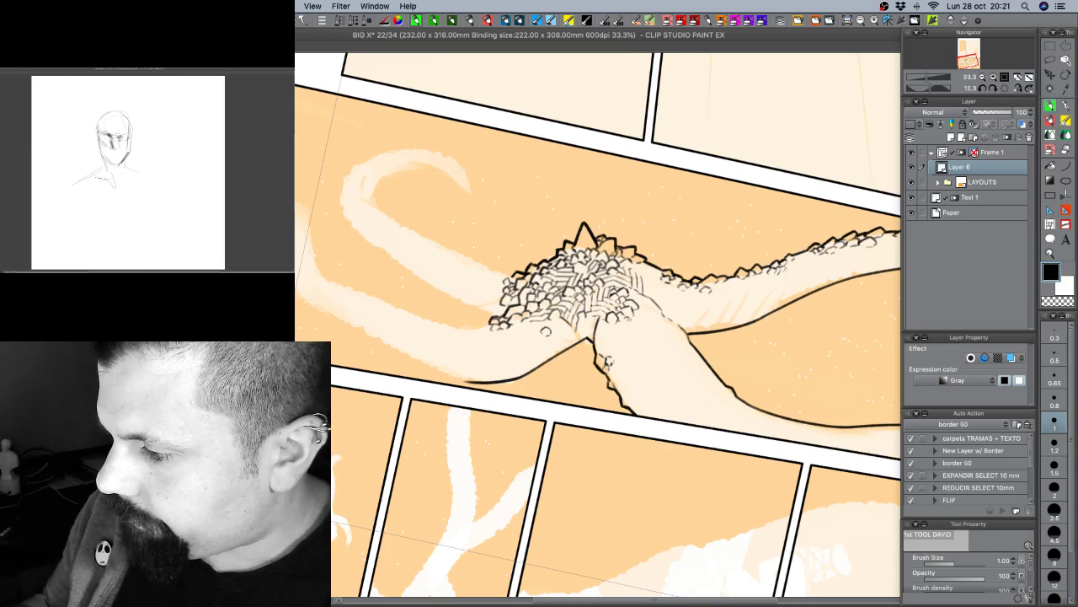
Fill the cluster's lower border with more scales around the lone round scale on the lower-left tentacle.
drag(744, 392, 761, 320)
drag(553, 409, 699, 401)
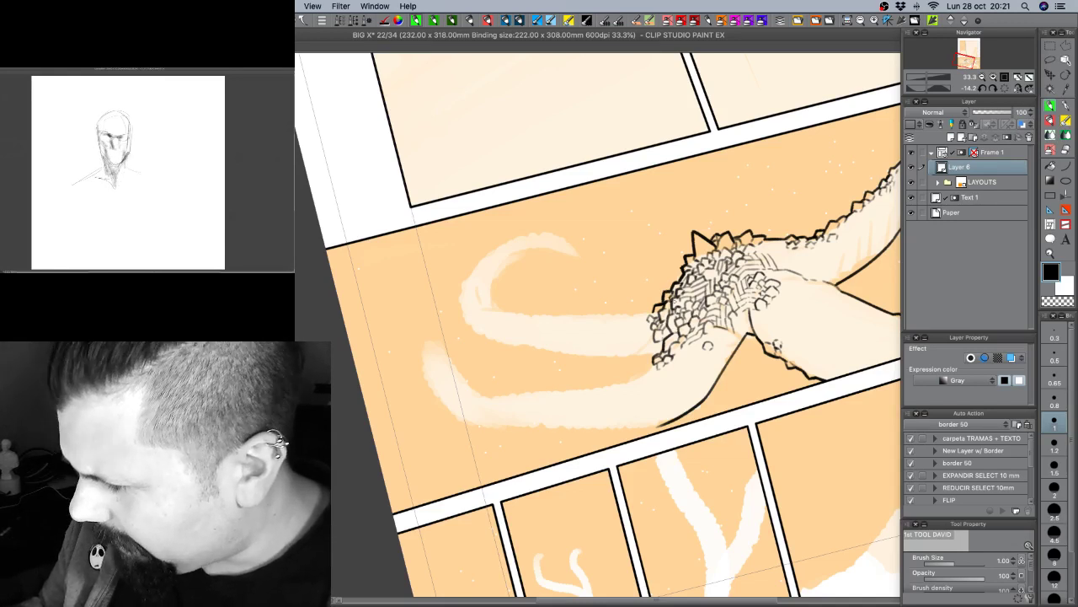
drag(722, 389, 683, 332)
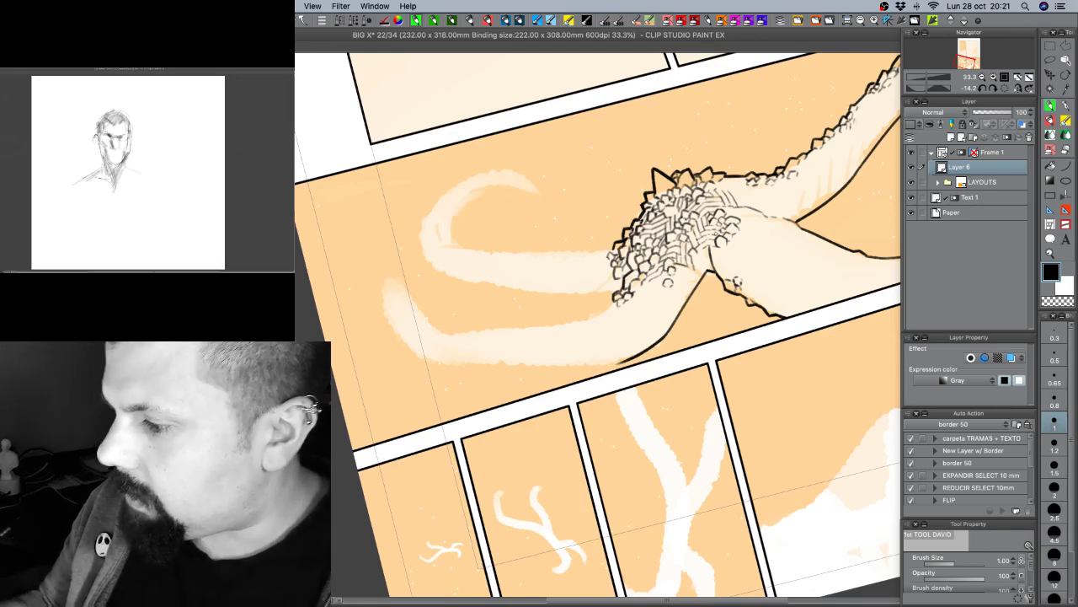
Set the pen's brush size to 1.20 and ink a jagged scale ridge along the lower-left tentacle's upper edge.
click(1056, 447)
key(shift+space)
mouse_move(436, 361)
mouse_down()
mouse_move(436, 399)
mouse_move(472, 438)
mouse_move(457, 416)
mouse_up()
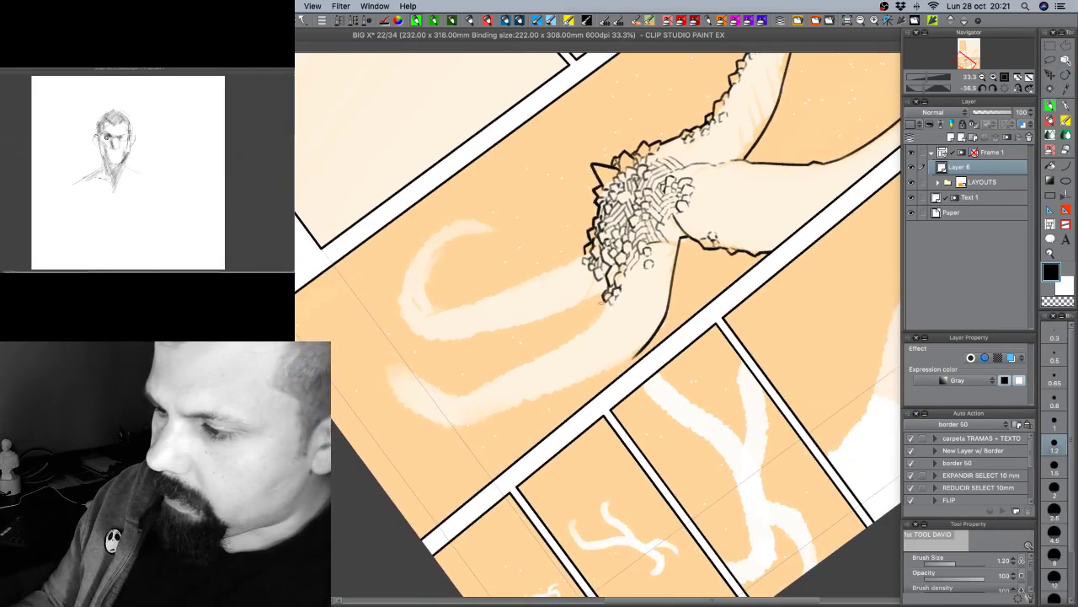
drag(600, 309, 595, 320)
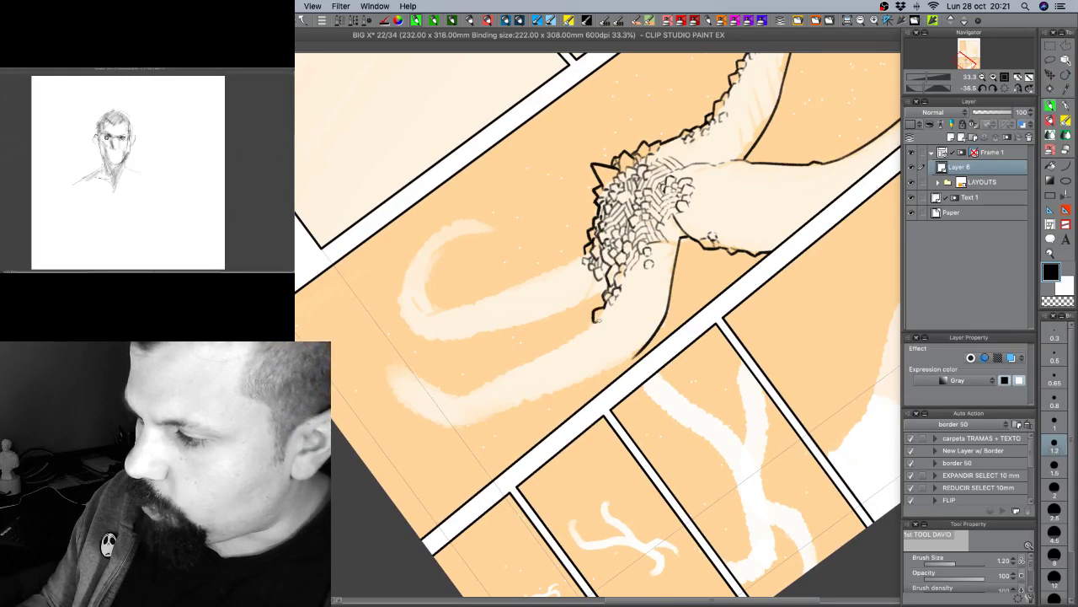
key(shift+space)
drag(551, 395, 508, 392)
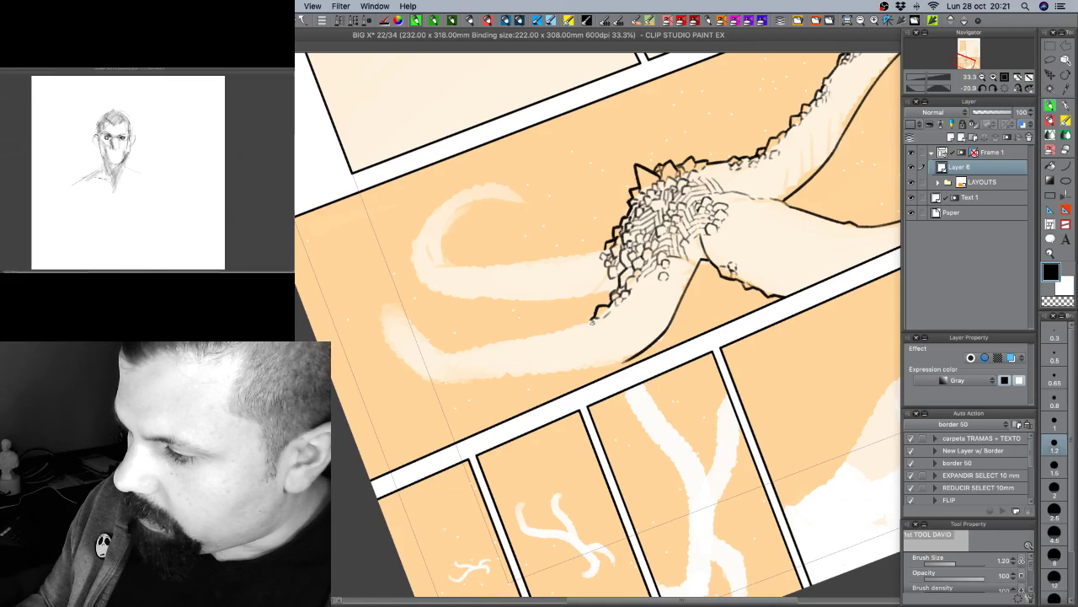
drag(589, 318, 579, 325)
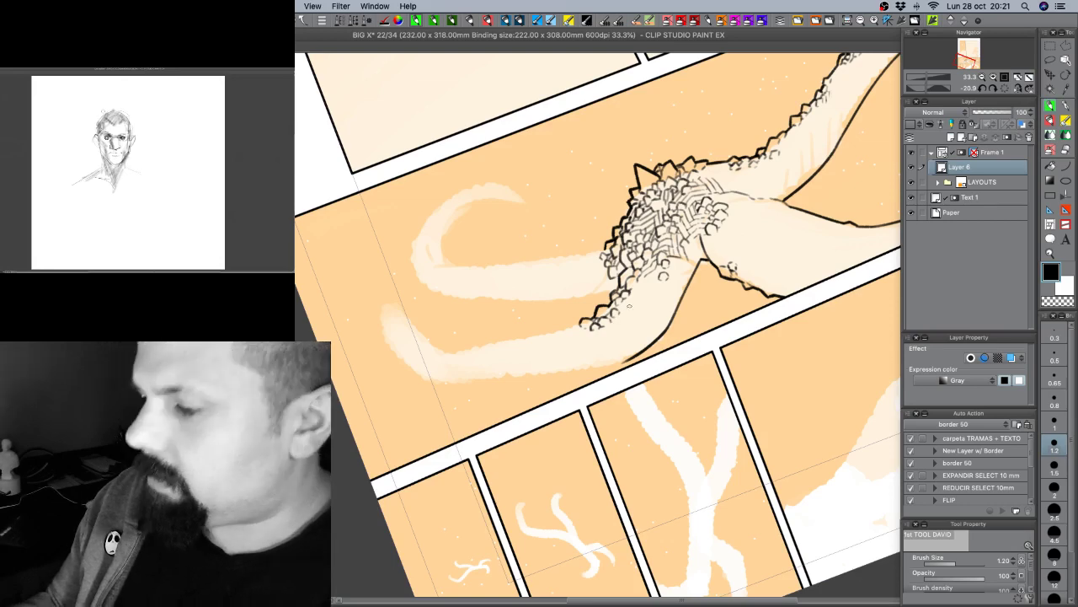
Ink small scales just inside the new jagged ridge of the lower-left tentacle.
key(r)
mouse_move(612, 318)
mouse_down()
mouse_move(640, 426)
mouse_move(608, 287)
mouse_up()
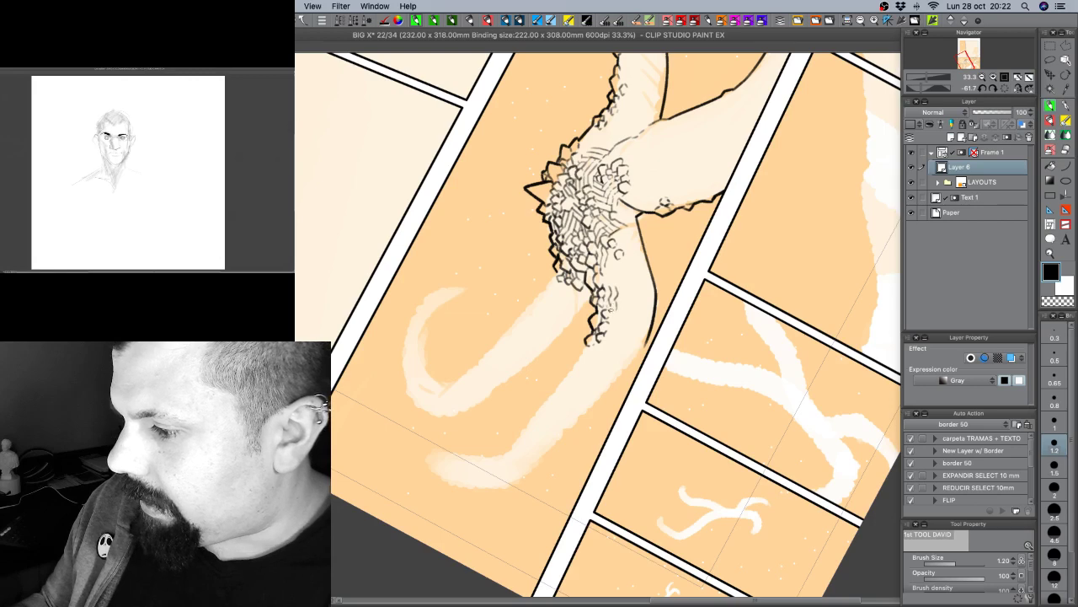
key(shift+space)
drag(642, 380, 574, 375)
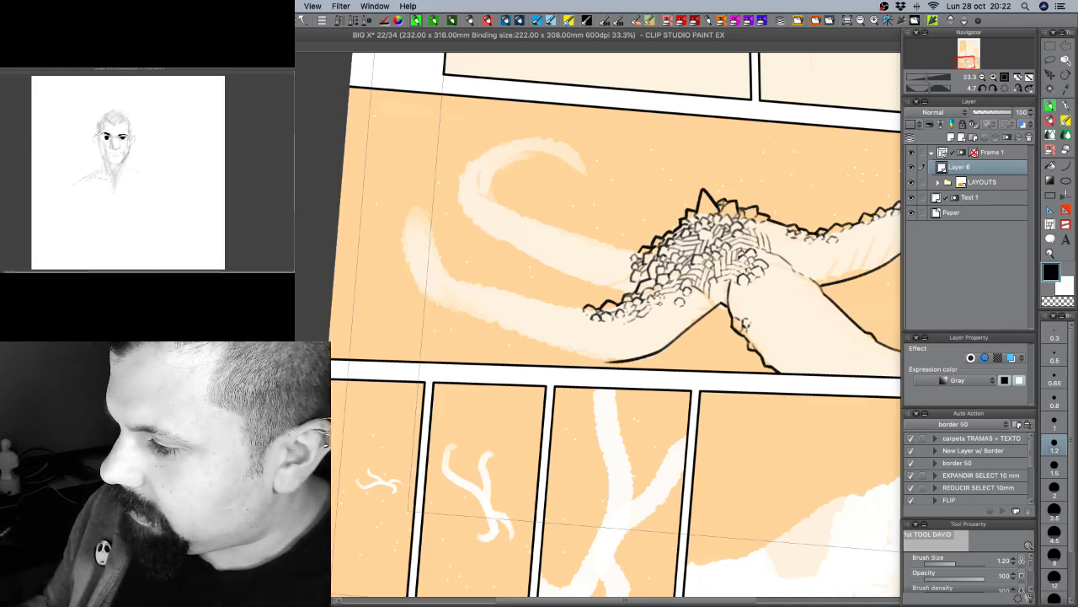
Try to extend the smooth outer outline of the lower-left tentacle toward its tip.
key(r)
mouse_move(806, 337)
mouse_down()
mouse_move(781, 259)
mouse_move(697, 184)
mouse_up()
drag(578, 392, 628, 341)
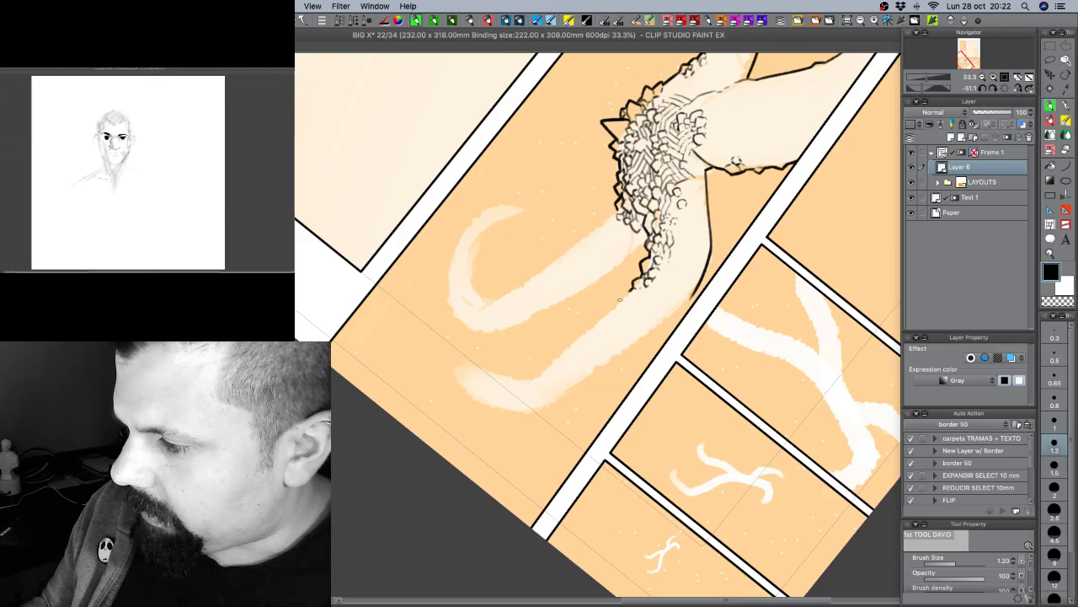
key(r)
mouse_move(632, 286)
mouse_down()
mouse_move(785, 277)
mouse_move(634, 241)
mouse_up()
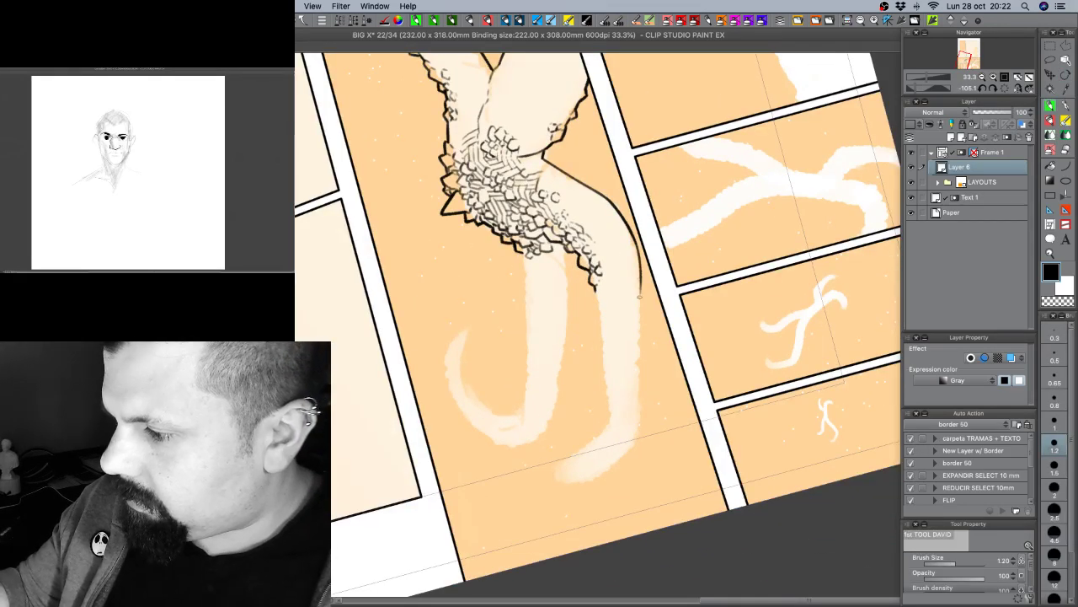
drag(636, 243, 636, 322)
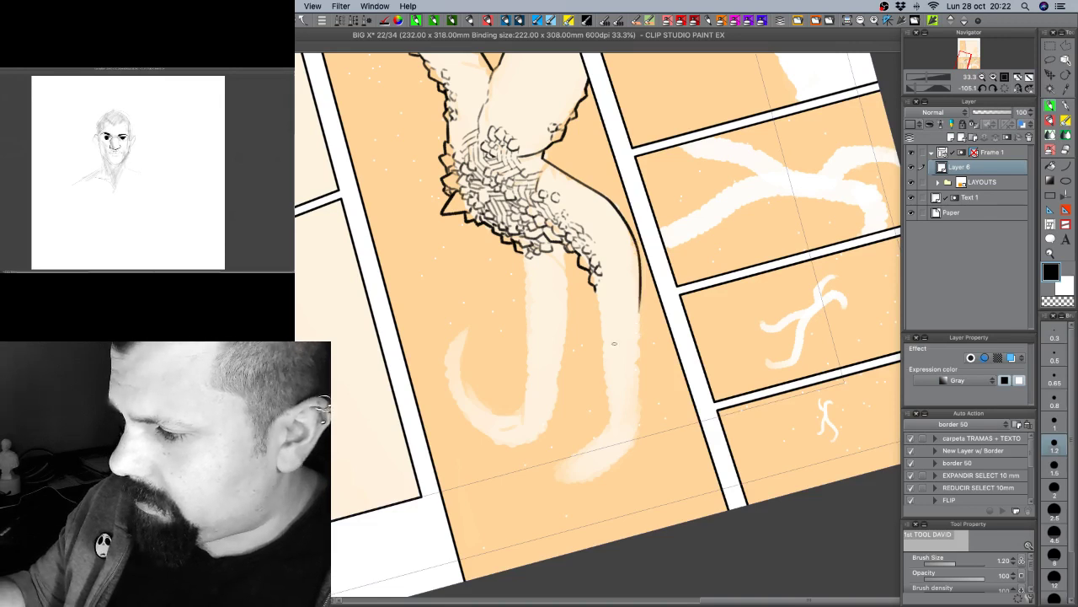
key(super+z)
drag(635, 240, 639, 285)
key(super+z)
drag(636, 239, 640, 283)
key(super+z)
drag(633, 239, 643, 431)
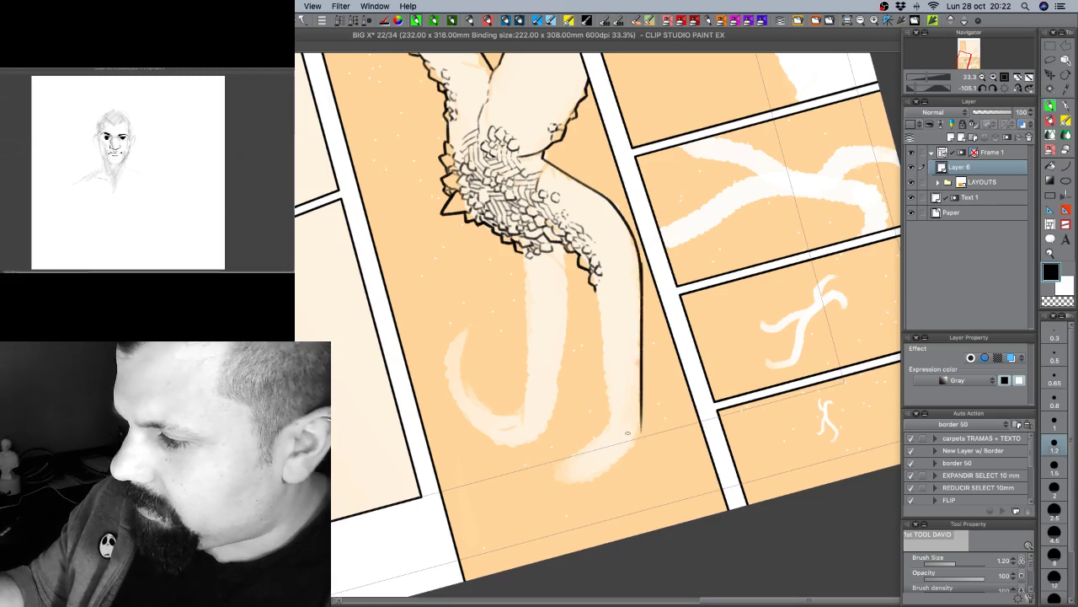
key(super+z)
Ink both edges of the lower-left tentacle down to its bend, finishing the jagged ridge with a few small scales.
drag(641, 266, 639, 410)
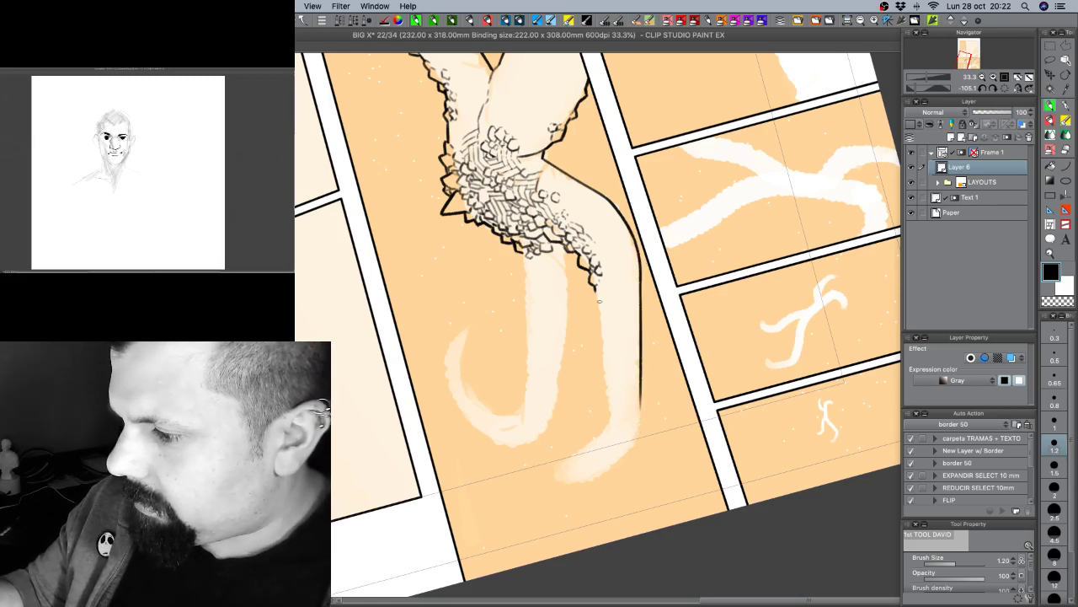
drag(595, 288, 602, 303)
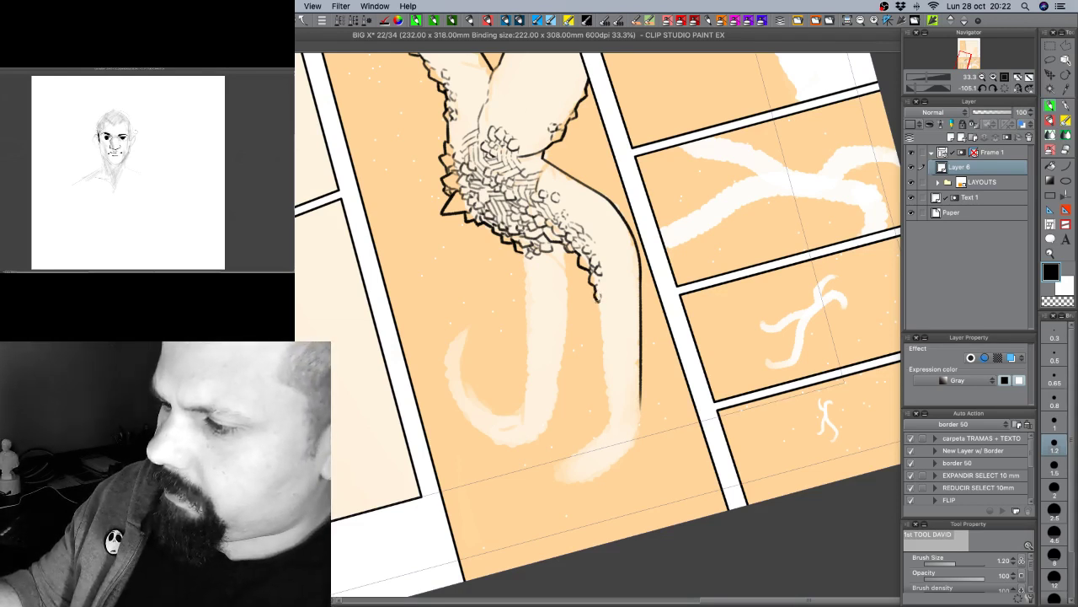
drag(598, 302, 602, 315)
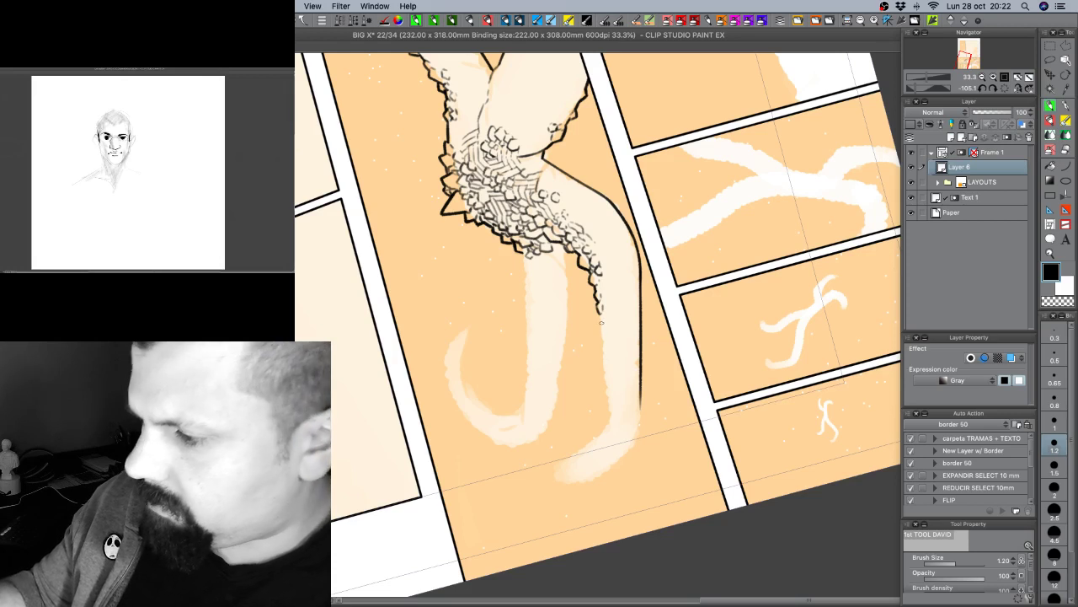
mouse_move(600, 314)
mouse_down()
mouse_move(605, 401)
mouse_move(591, 452)
mouse_up()
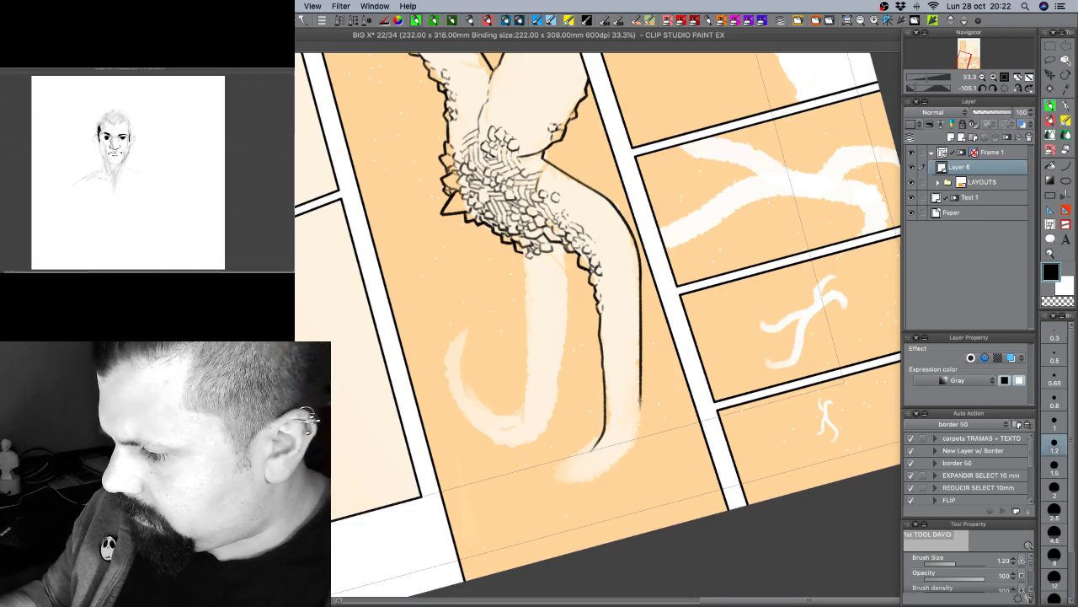
drag(640, 396, 613, 468)
Ink a cluster of small scales along the inner edge of the lower-left tentacle's bend.
key(shift+space)
mouse_move(745, 431)
mouse_down()
mouse_move(766, 353)
mouse_move(751, 315)
mouse_up()
drag(726, 474, 691, 378)
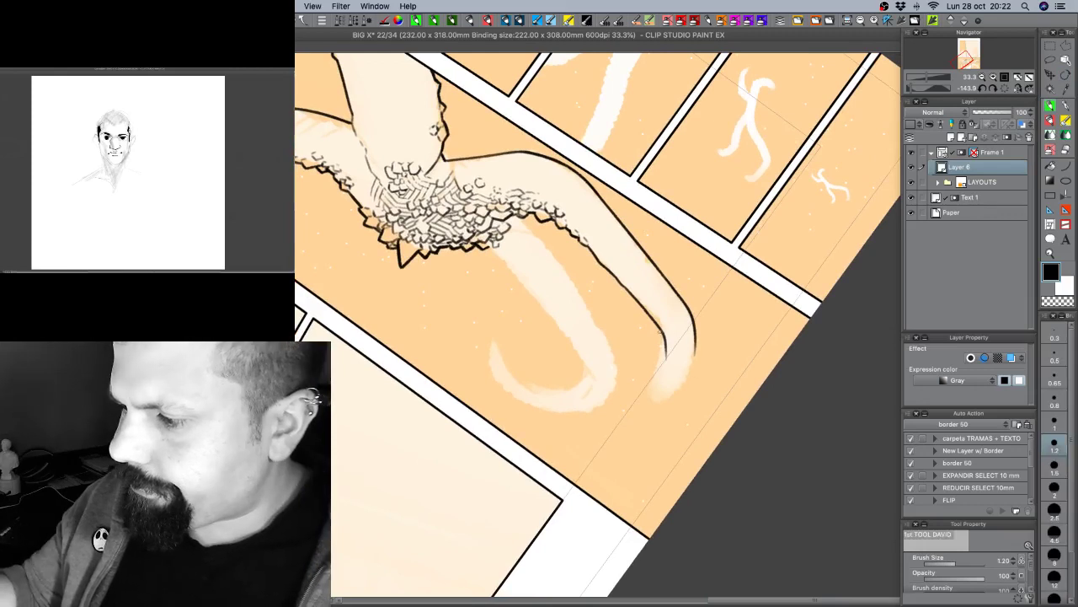
key(c)
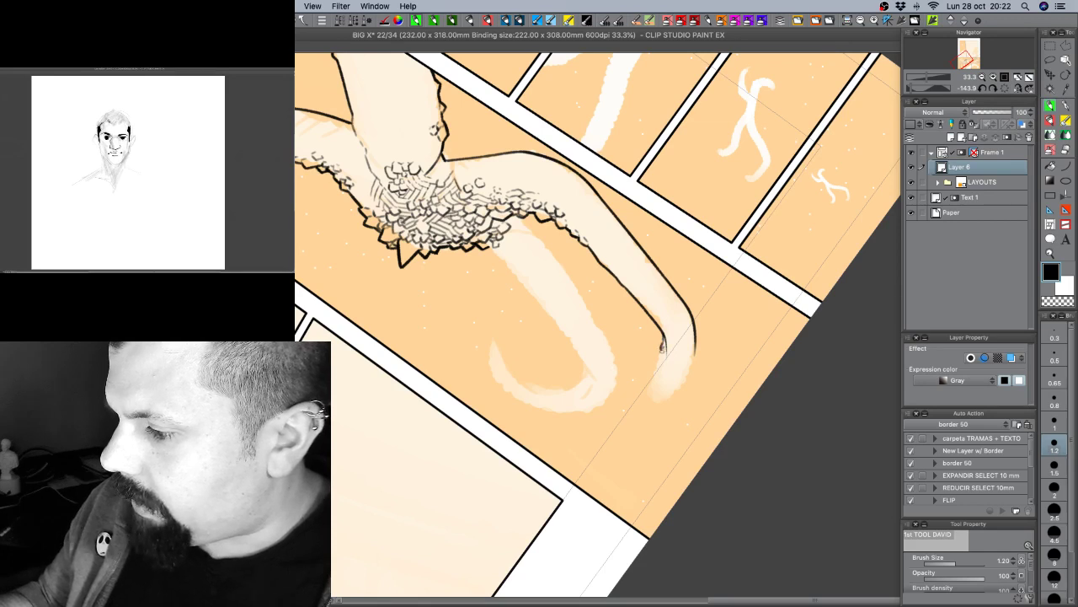
key(c)
key(c)
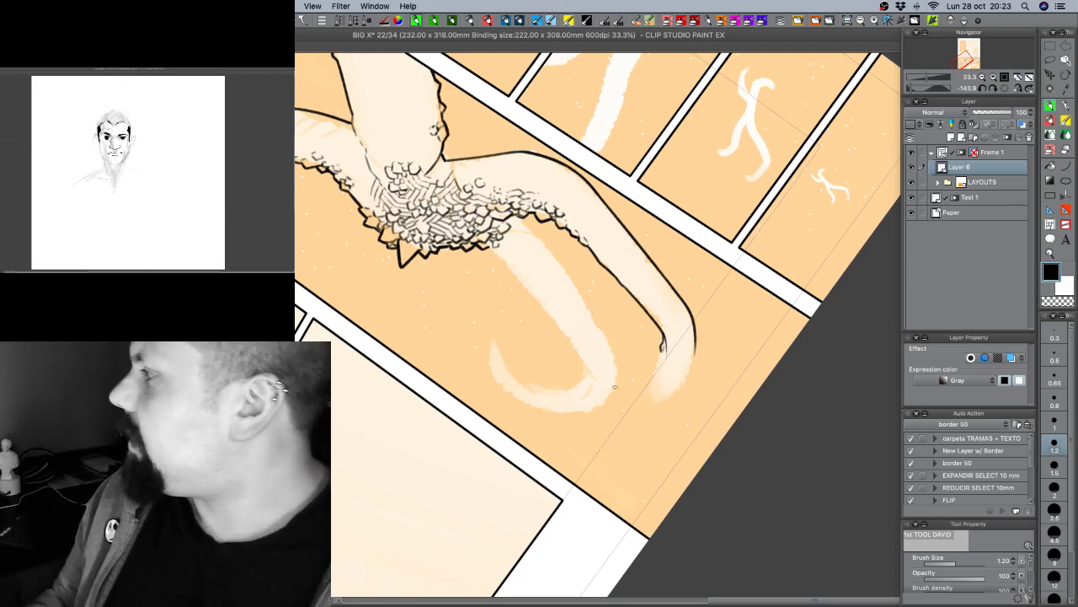
drag(666, 407, 664, 382)
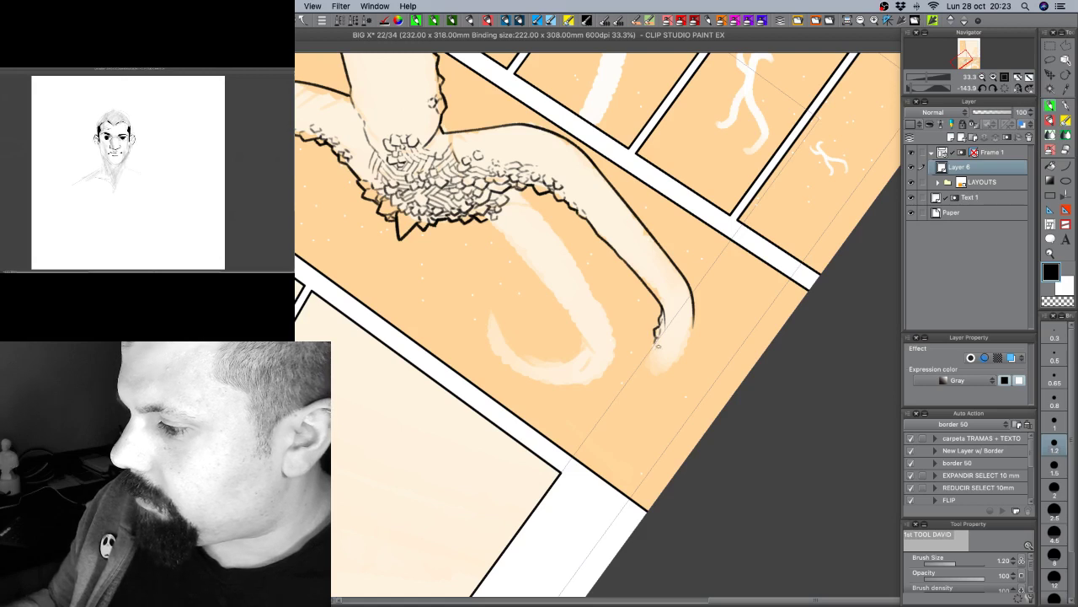
drag(658, 339, 659, 345)
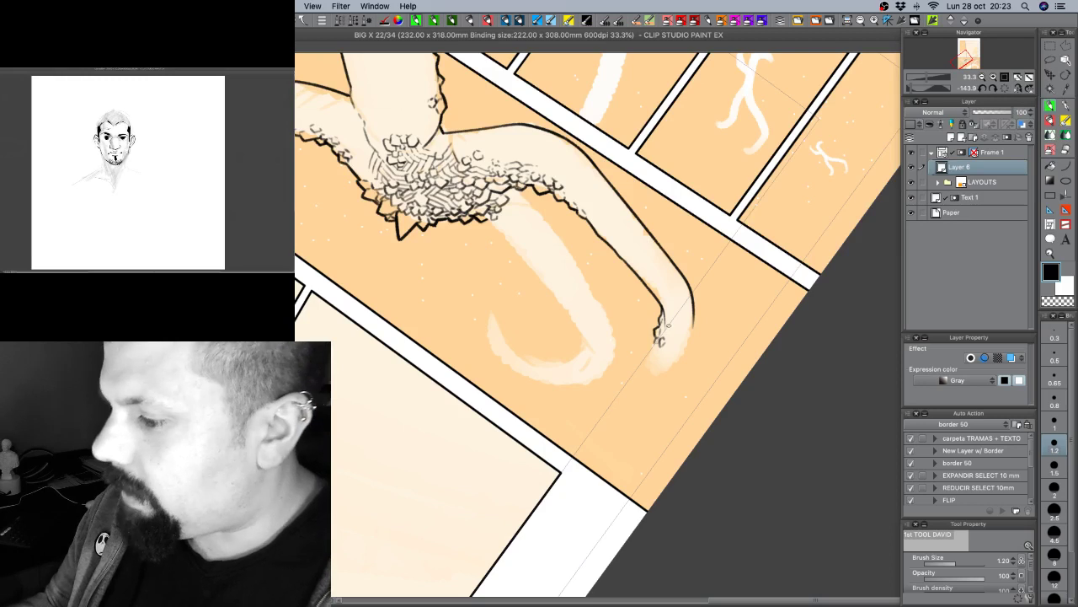
drag(670, 325, 661, 337)
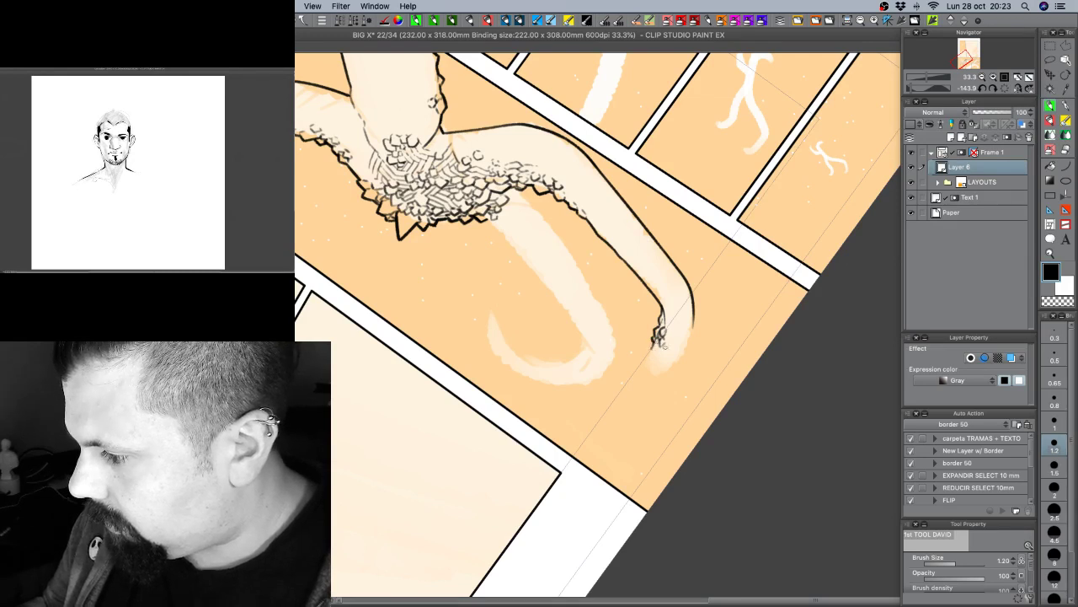
Ink both outlines of the lower-left tentacle past the bend, tapering them into a thin, slightly curled tip.
mouse_move(693, 312)
mouse_down()
mouse_move(676, 358)
mouse_move(646, 356)
mouse_up()
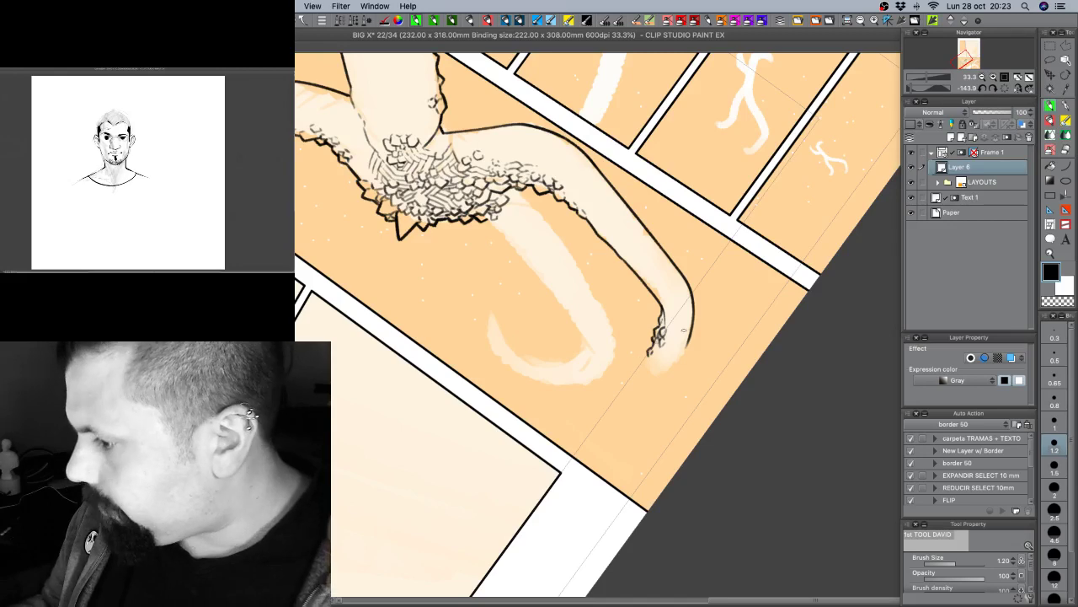
drag(650, 355, 619, 387)
key(shift+space)
mouse_move(703, 390)
mouse_down()
mouse_move(752, 309)
mouse_move(752, 327)
mouse_up()
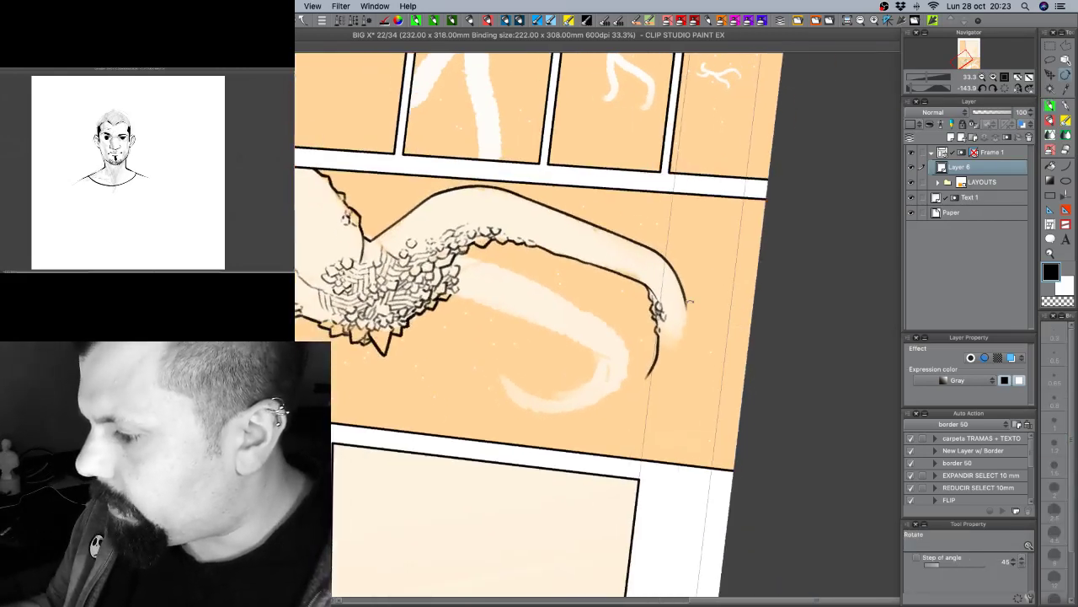
drag(679, 330, 647, 386)
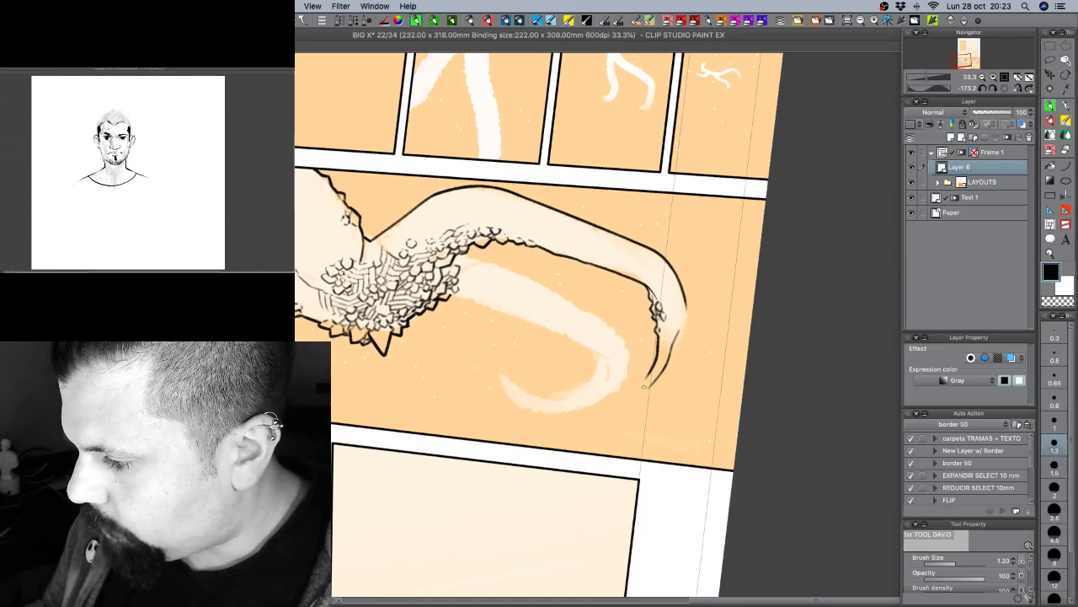
mouse_move(661, 372)
mouse_down()
mouse_move(634, 393)
mouse_move(630, 413)
mouse_up()
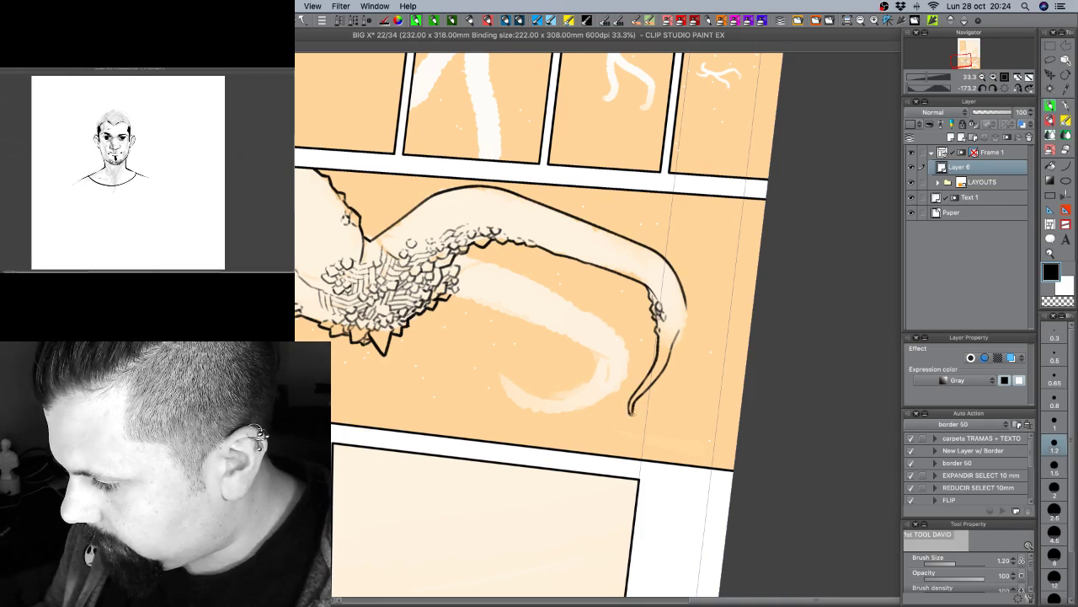
Open the outer outline at the tentacle's bend with transparent colour and ink pointed spikes and small scales there.
key(c)
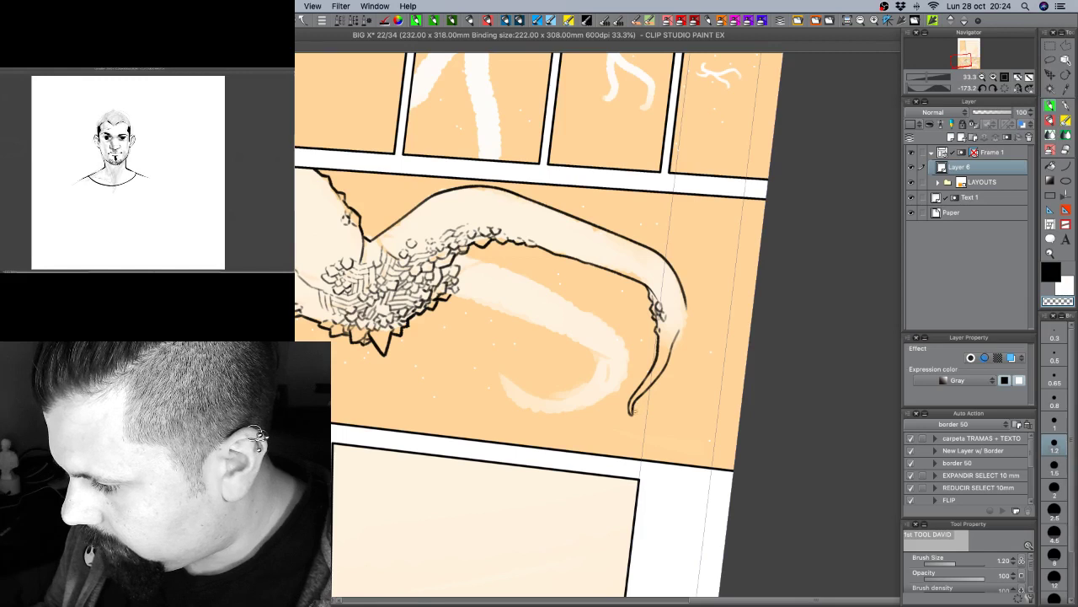
key(c)
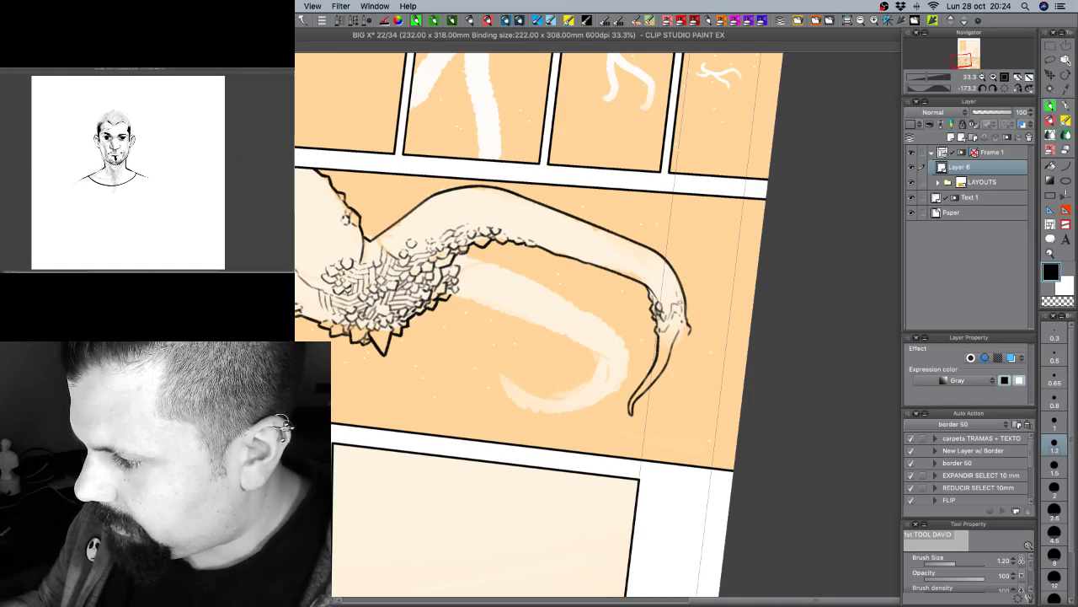
key(shift+space)
drag(742, 330, 497, 203)
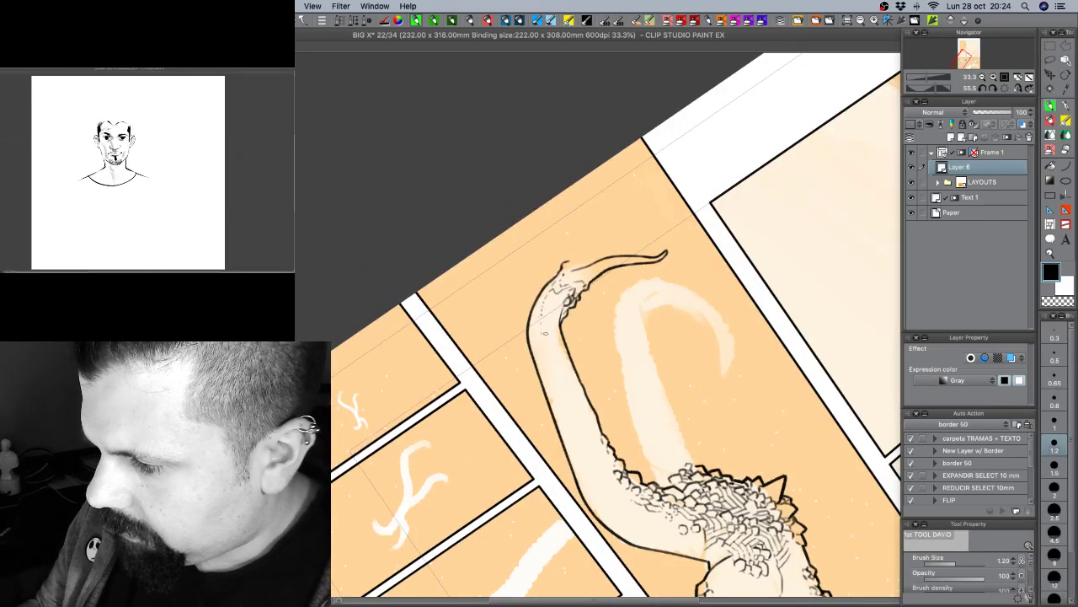
drag(649, 436, 628, 465)
mouse_move(533, 389)
mouse_down()
mouse_move(543, 367)
mouse_move(552, 383)
mouse_up()
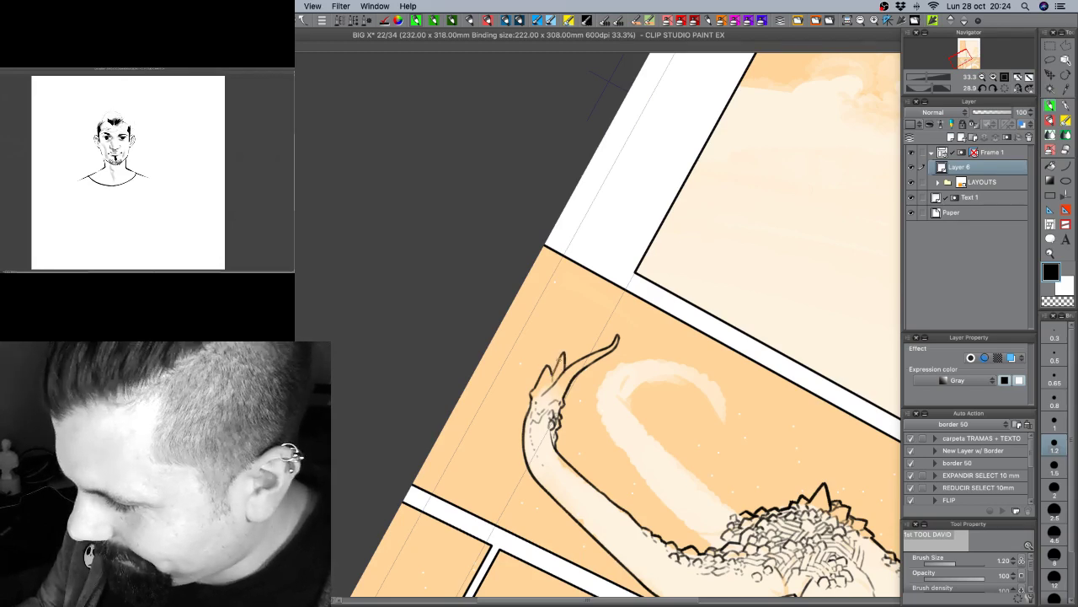
key(shift+space)
drag(758, 421, 755, 322)
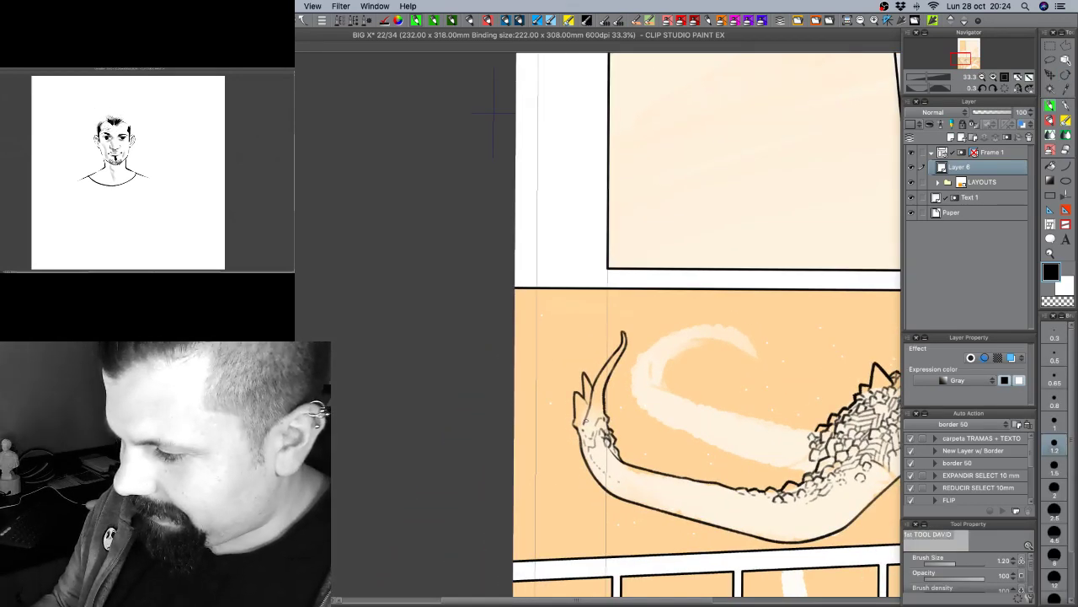
key(c)
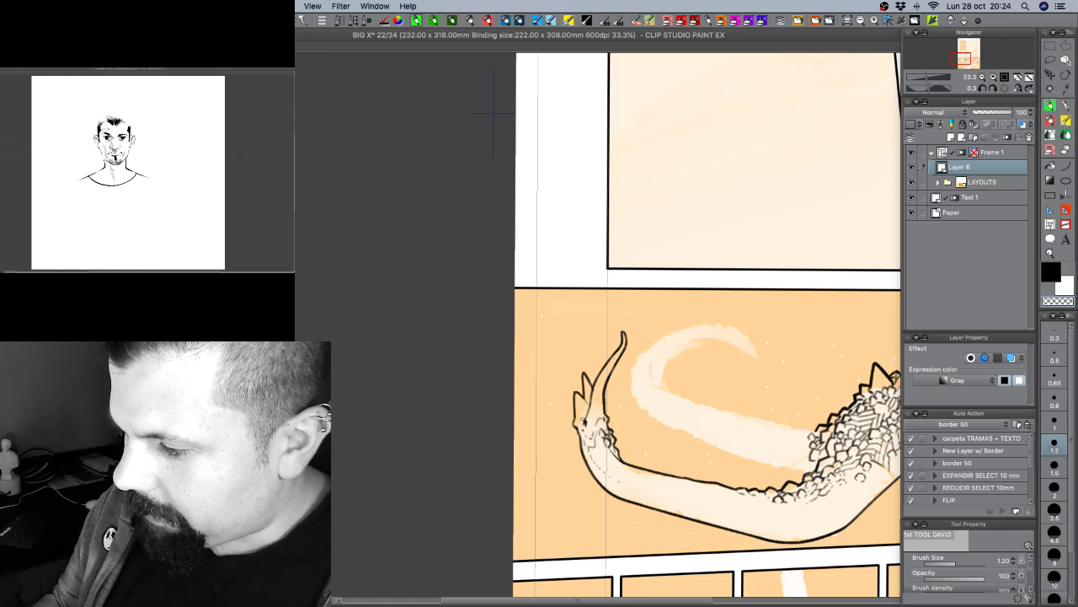
key(c)
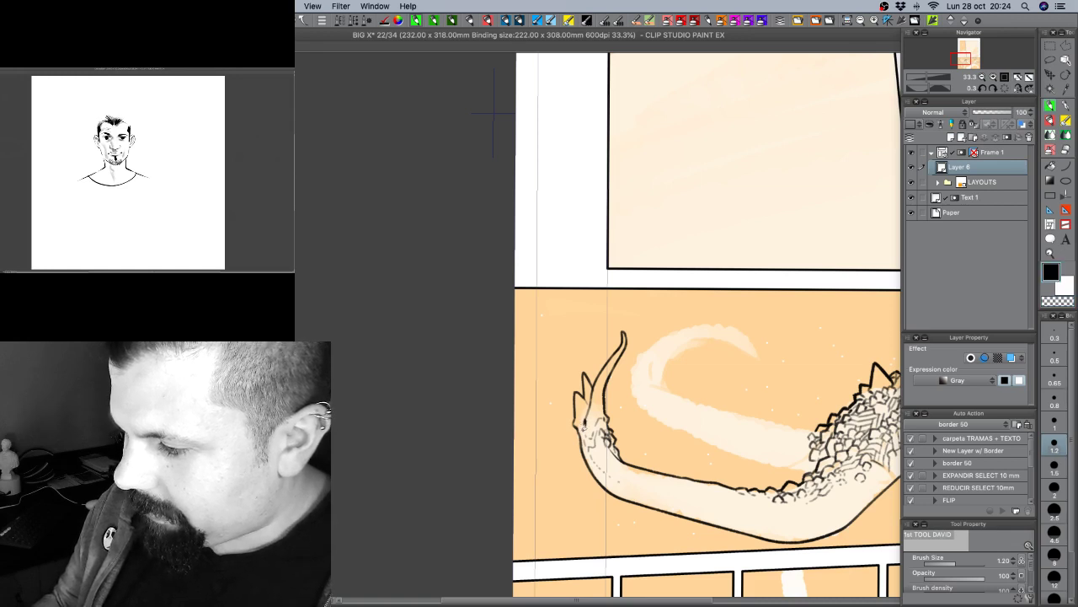
Erase the outline corner where the lower-left tentacle meets the central limb and ink a jagged scale edge in its place.
drag(807, 495, 696, 398)
drag(858, 472, 686, 474)
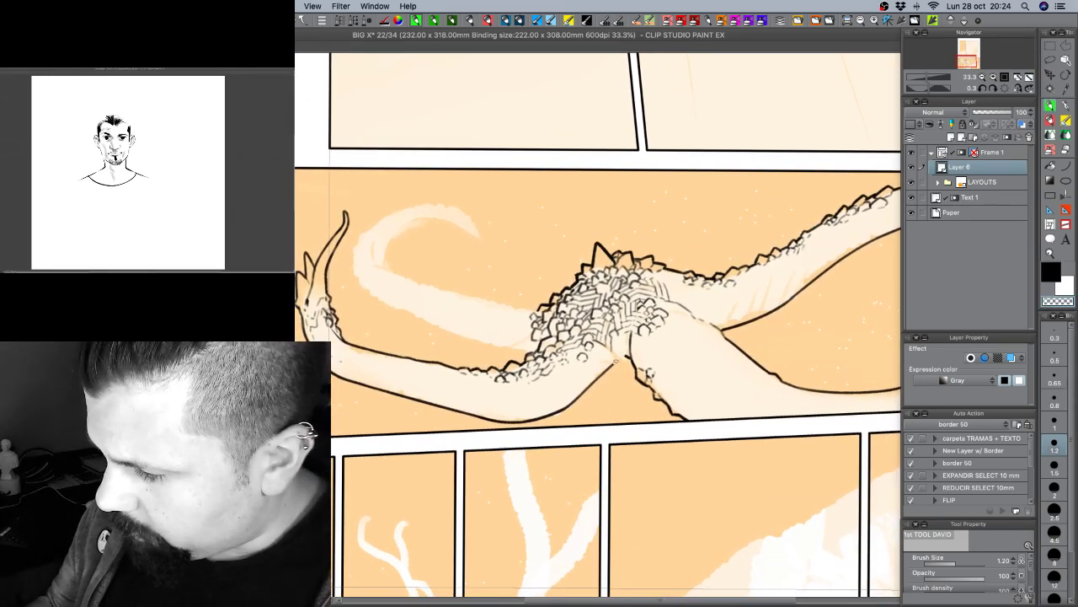
key(c)
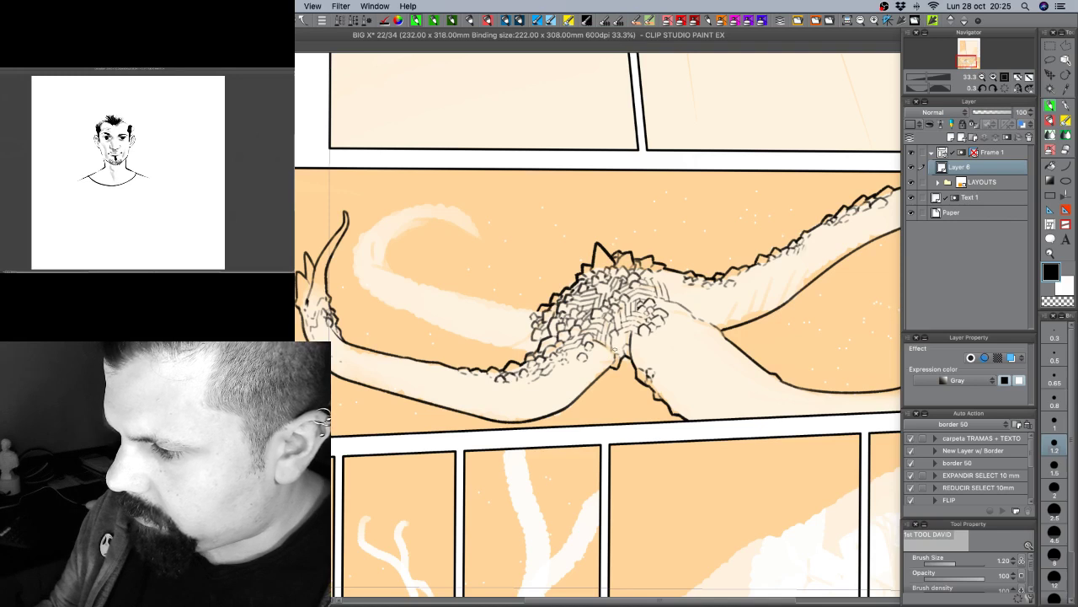
Set the pen's brush size to 1.00 and refine the scales at the lower-left tentacle's base, erasing stray lines.
key(bracketleft)
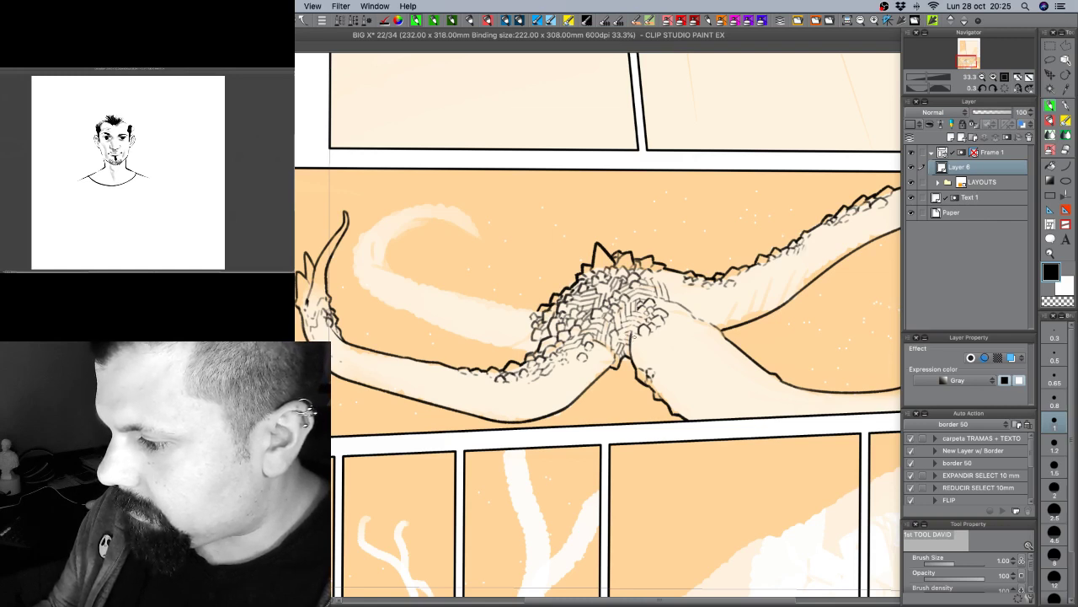
key(c)
key(c)
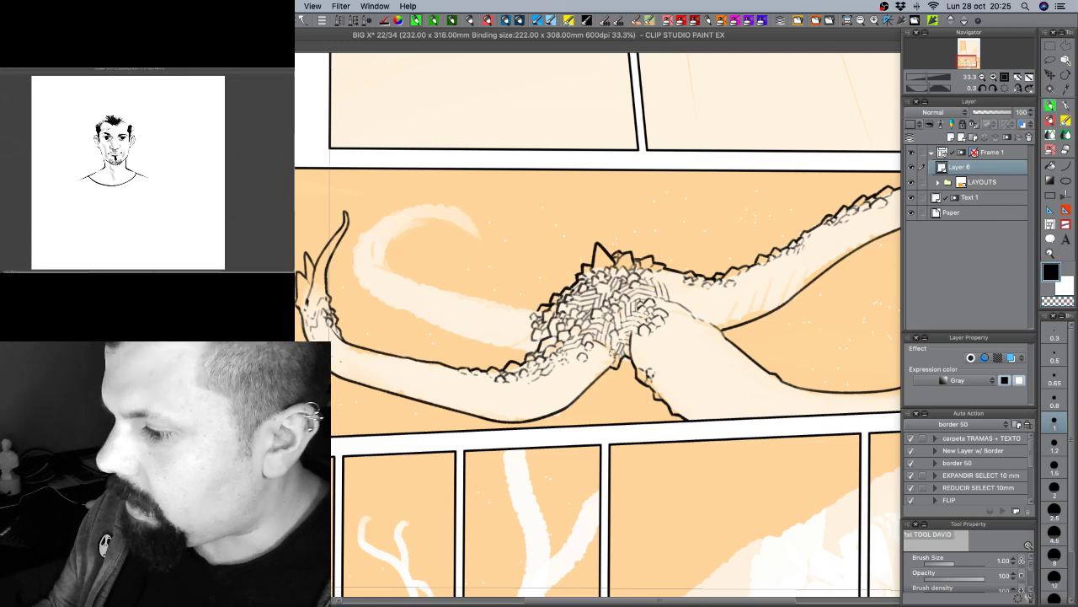
key(shift+space)
drag(783, 345, 666, 164)
key(c)
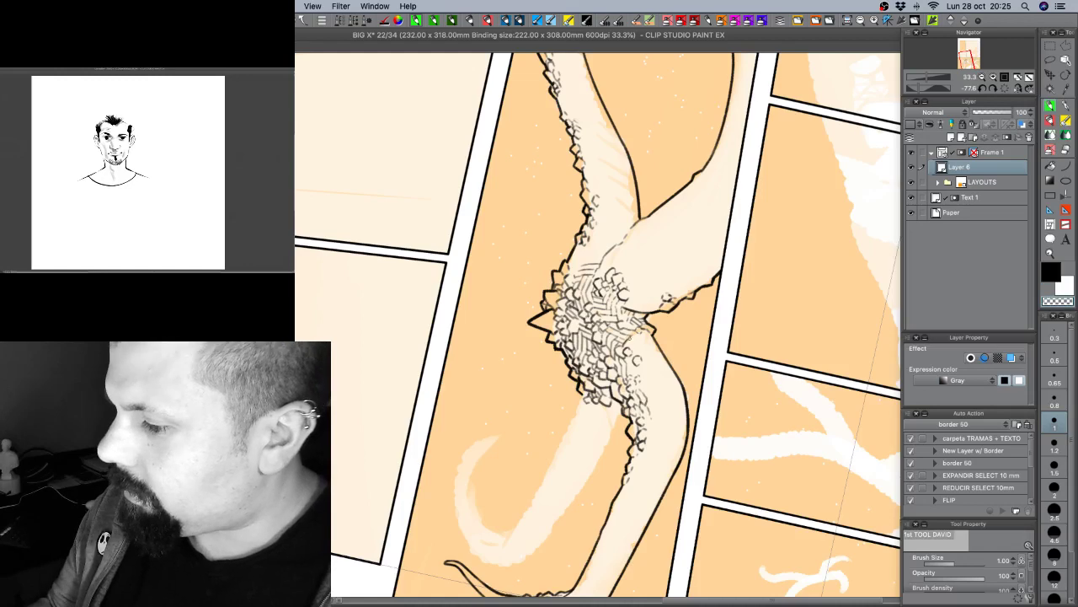
key(c)
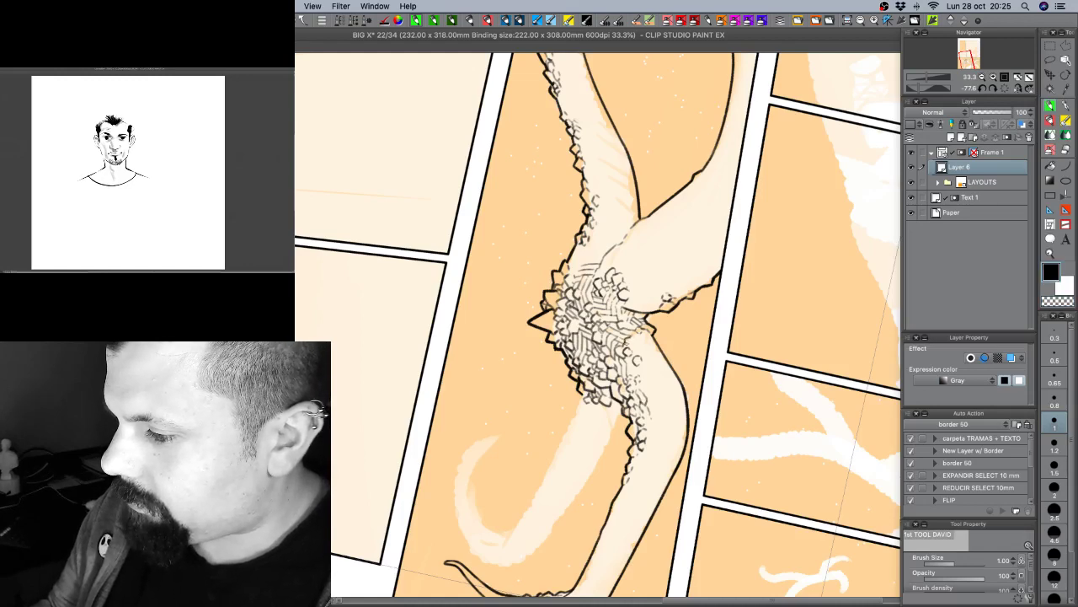
key(shift+space)
mouse_move(740, 329)
mouse_down()
mouse_move(739, 313)
mouse_move(632, 246)
mouse_up()
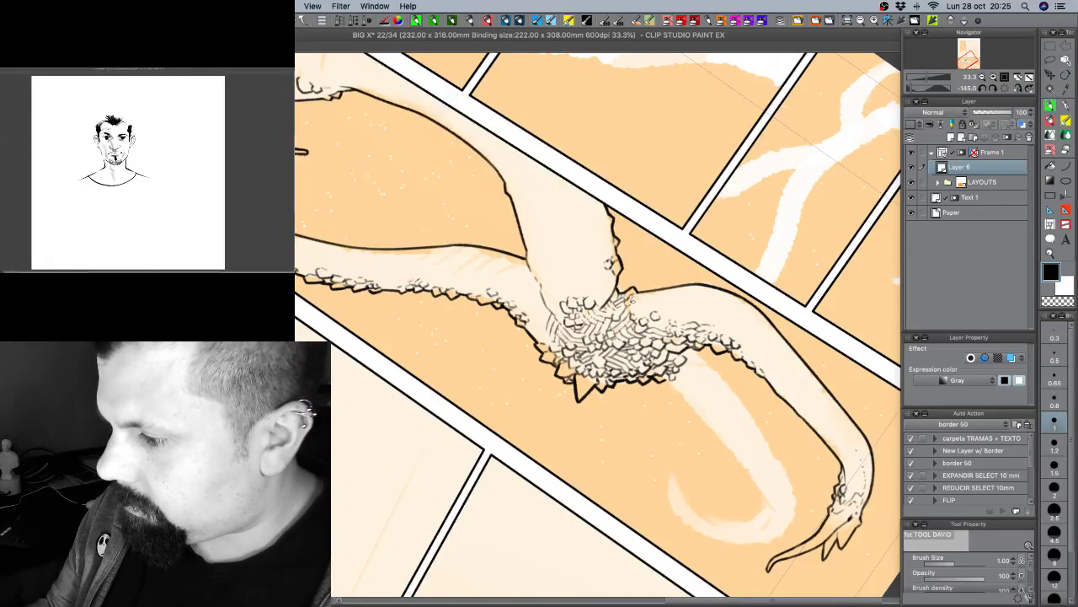
drag(634, 296, 632, 313)
Add small scale marks just inside the far end of the lower-left tentacle's jagged ridge.
drag(742, 312, 606, 310)
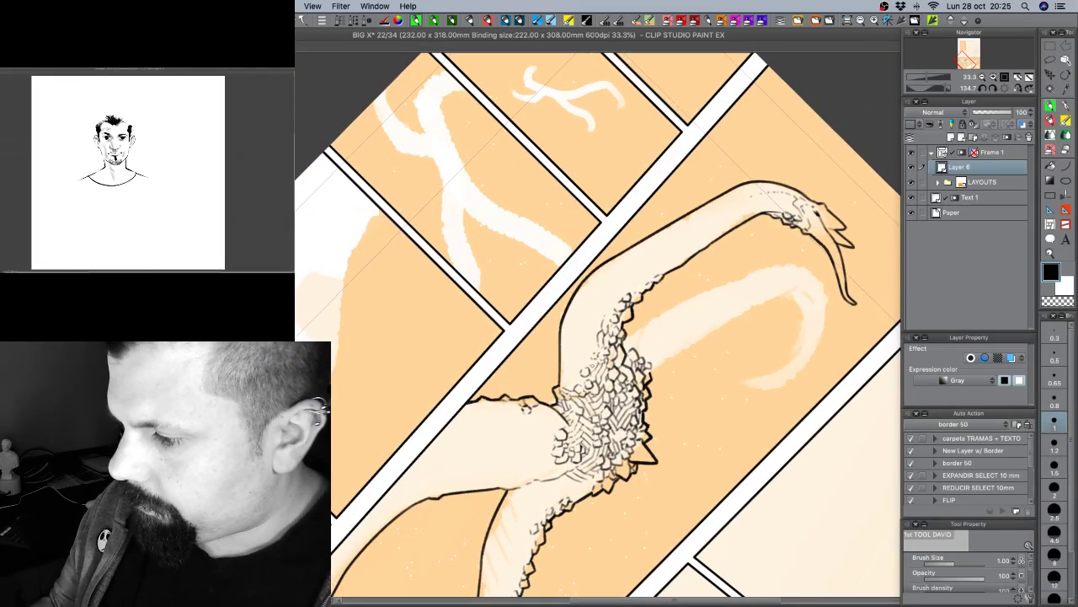
drag(679, 296, 531, 317)
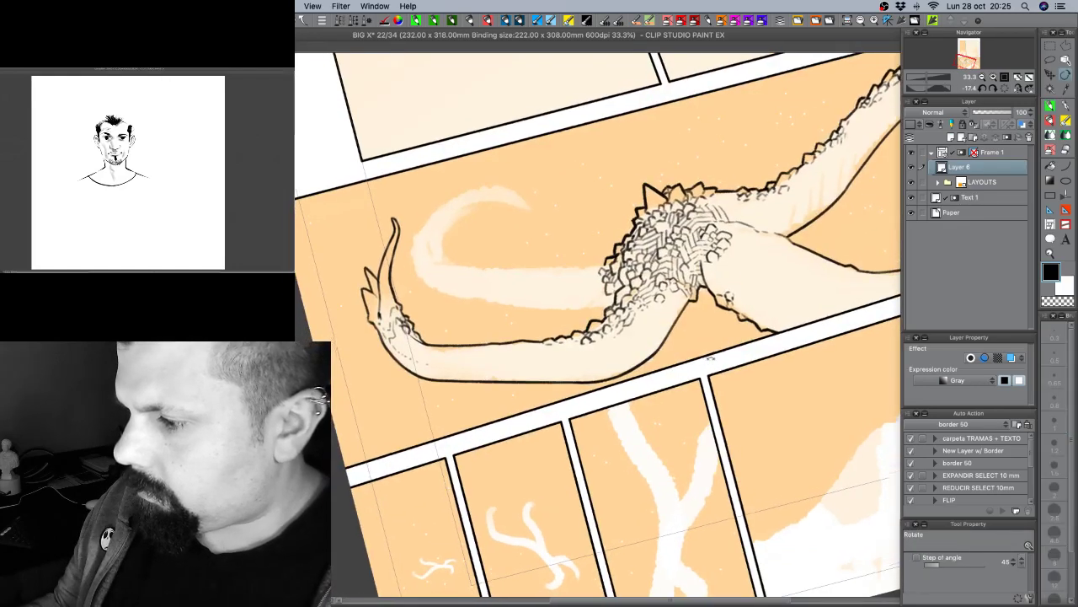
drag(710, 359, 716, 357)
drag(570, 341, 573, 347)
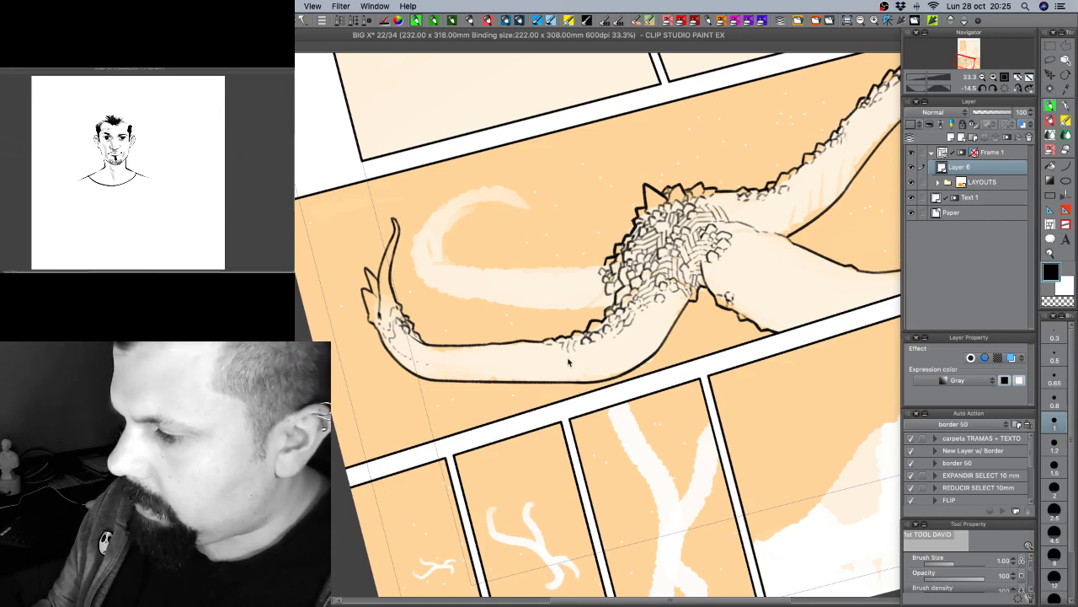
Add small dotted scale marks beneath the jagged ridge at the lower-left tentacle's base.
key(r)
drag(685, 399, 659, 428)
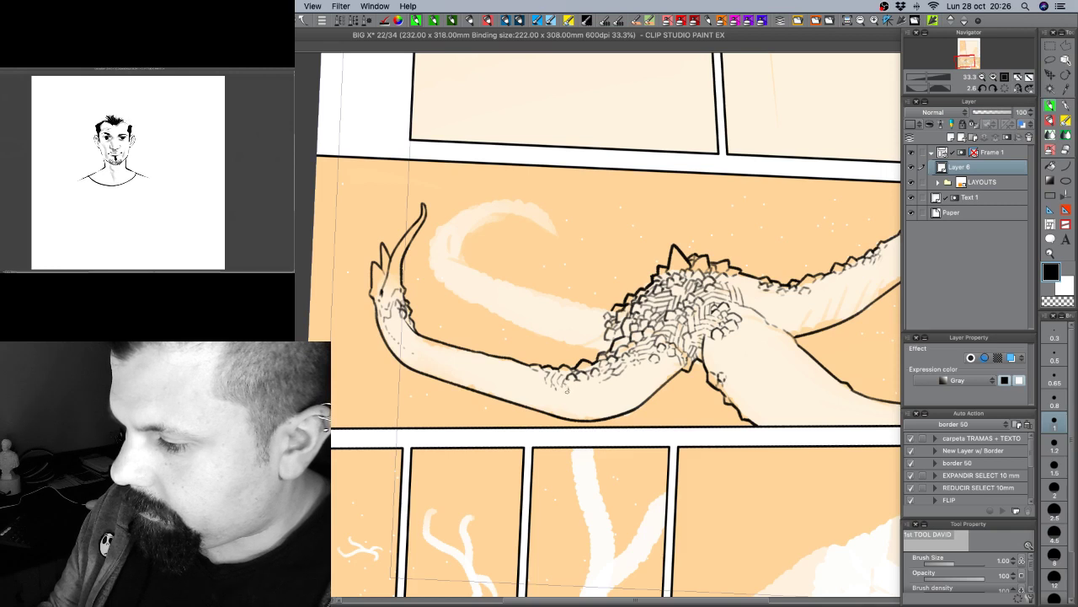
mouse_move(570, 379)
mouse_down()
mouse_move(567, 387)
mouse_move(597, 390)
mouse_up()
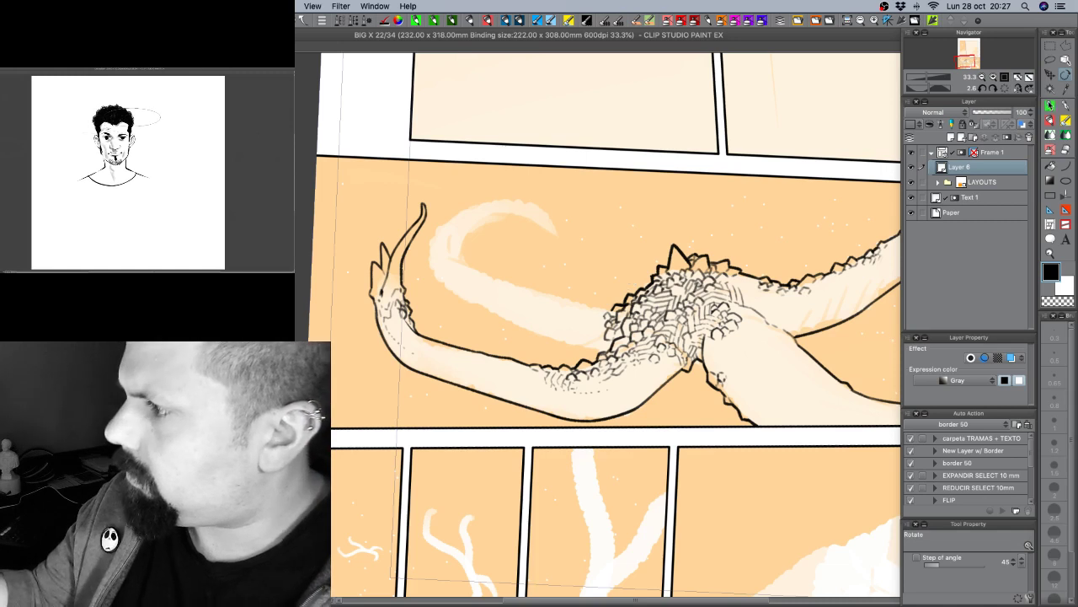
Ink the first small scales where the curled, still unlined tentacle meets the scaly body.
key(p)
drag(603, 310, 607, 313)
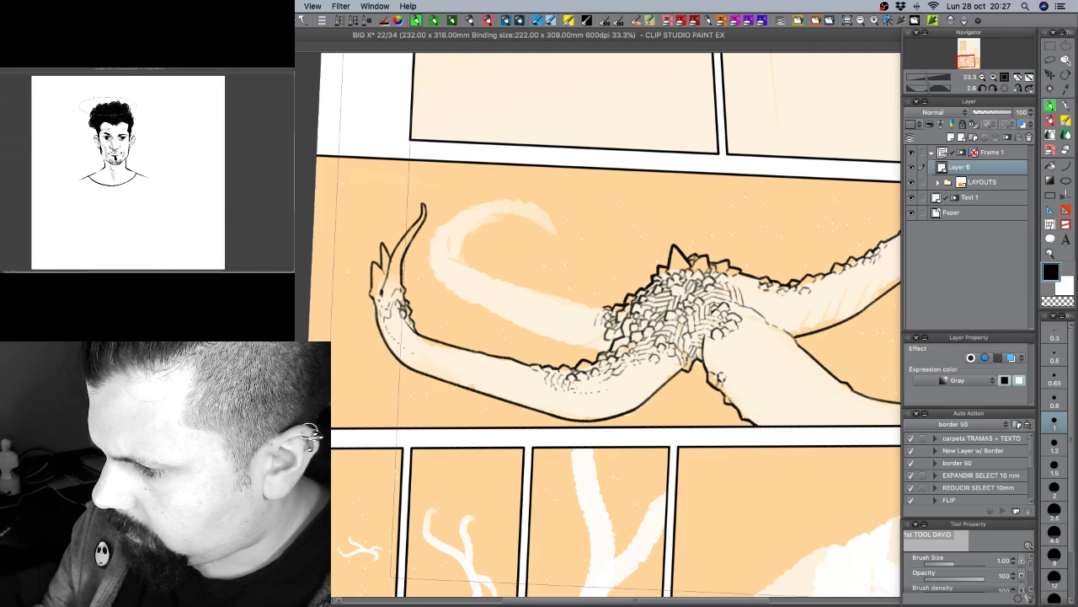
key(c)
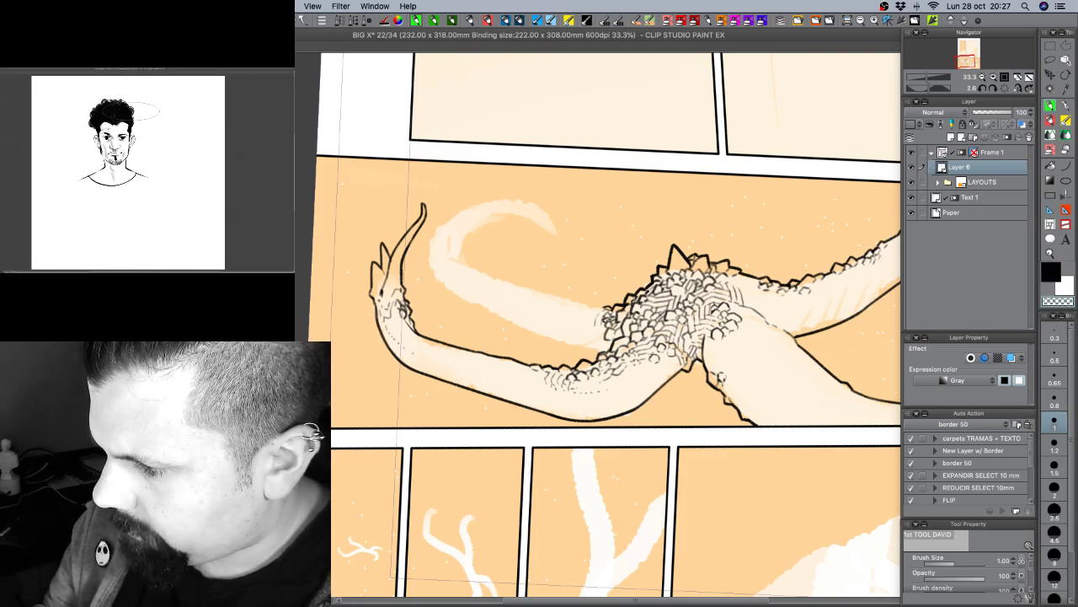
key(c)
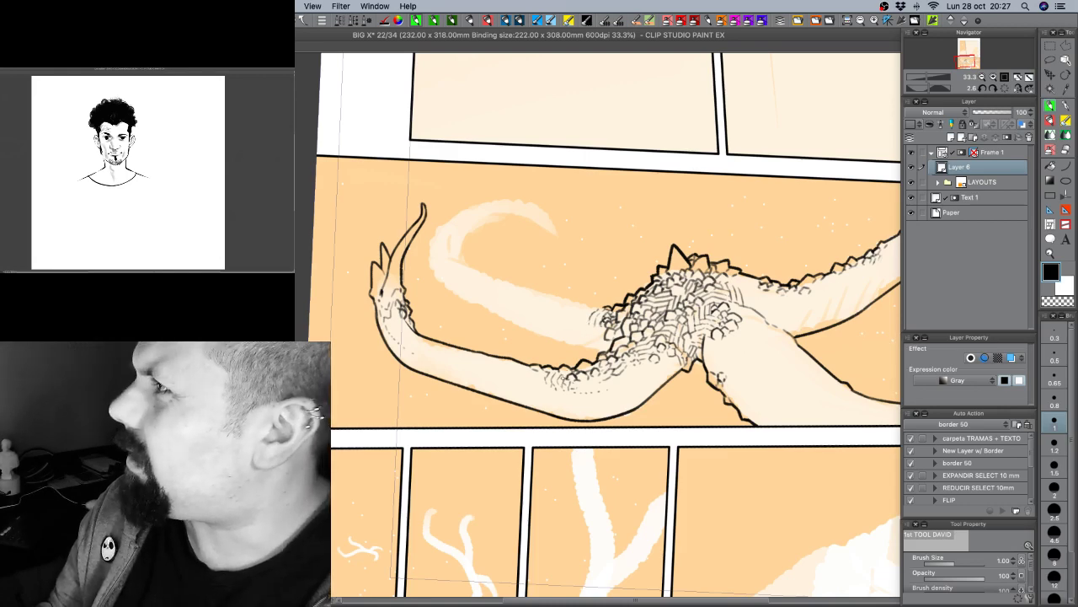
Set the pen's brush size to 1.20 and enlarge the scale cluster at the curled tentacle's base.
key(shift+space)
drag(587, 335, 593, 346)
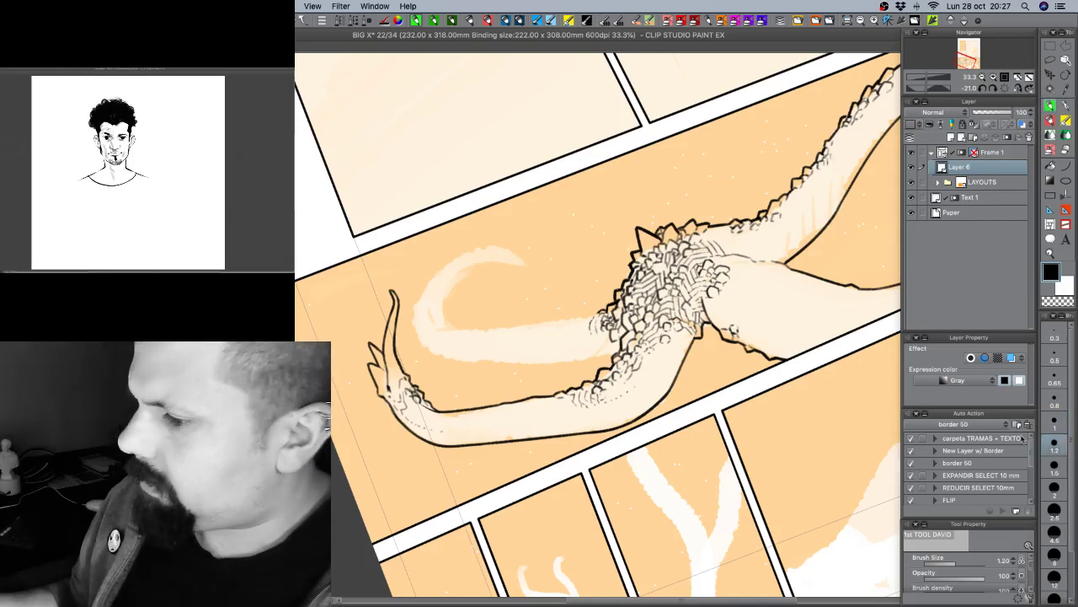
drag(560, 369, 581, 400)
key(r)
key(p)
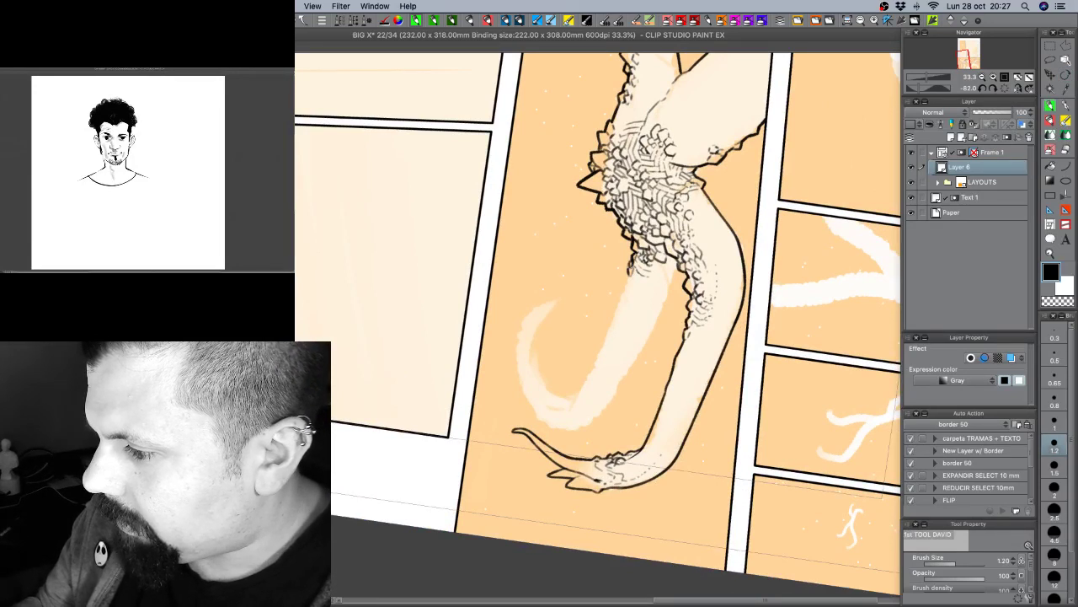
key(shift+space)
drag(671, 390, 600, 364)
key(c)
key(c)
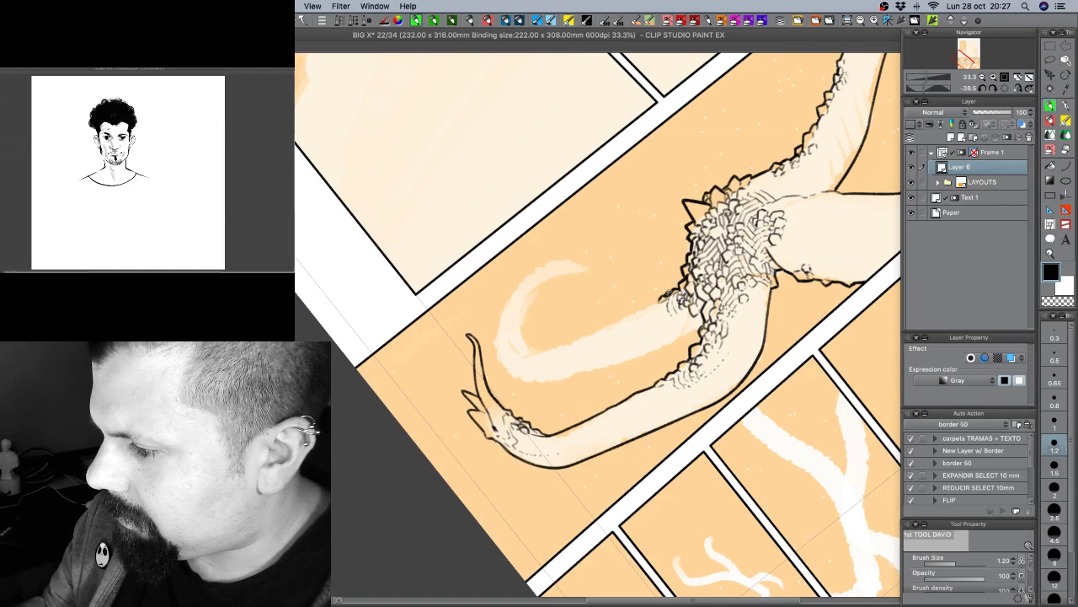
Refine the curled tentacle's base scales, alternating black and transparent colour, so they spread a little way along the limb.
key(shift+space)
drag(684, 297, 678, 361)
key(c)
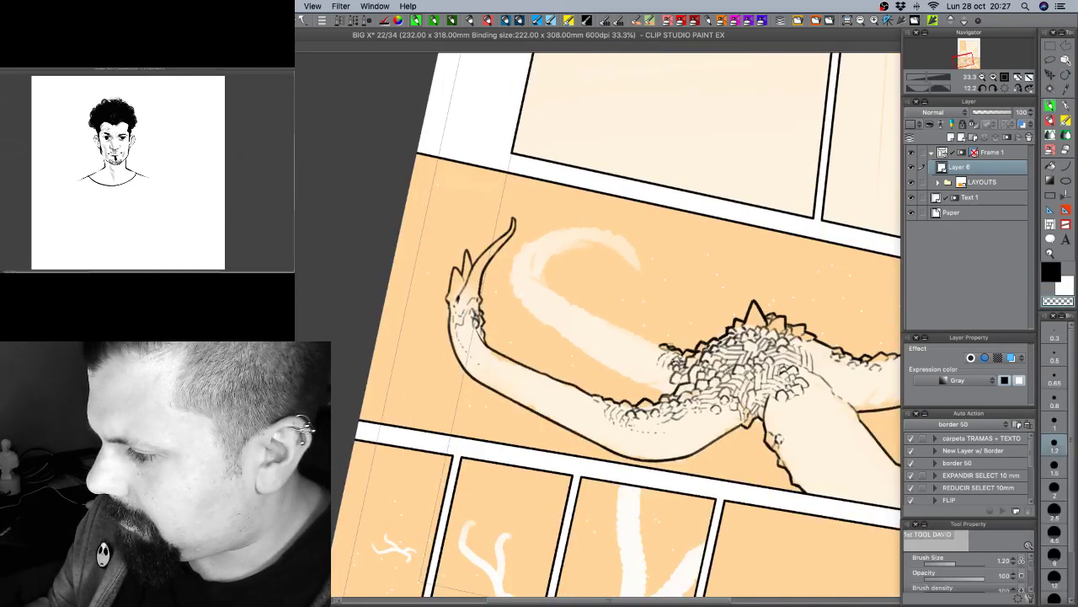
key(shift+space)
drag(693, 435, 726, 394)
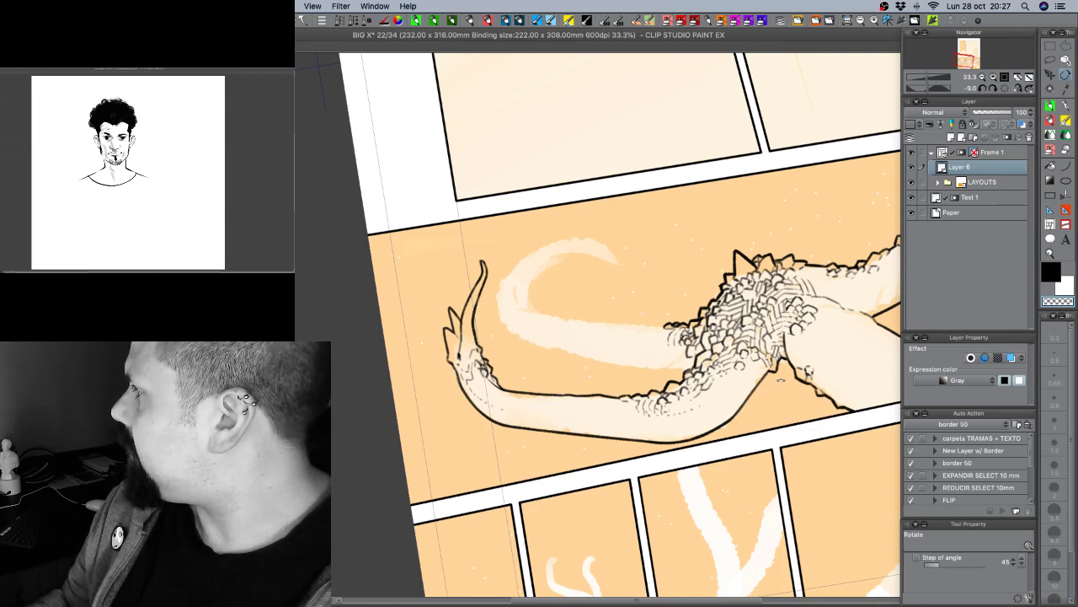
key(shift+space)
mouse_move(580, 299)
mouse_down()
mouse_move(599, 338)
mouse_move(558, 349)
mouse_move(555, 322)
mouse_move(531, 341)
mouse_up()
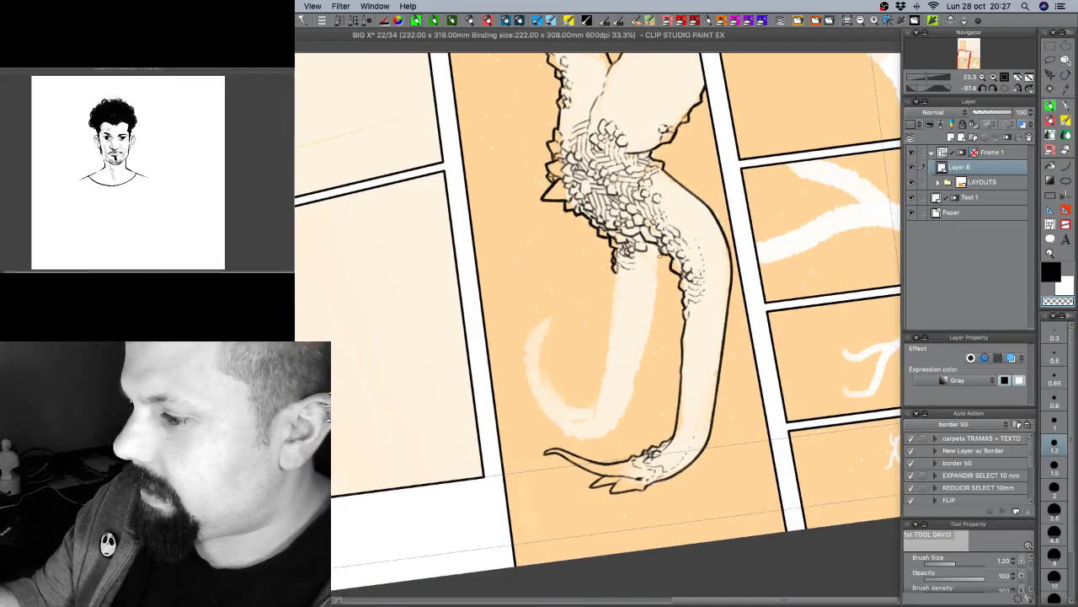
Ink both side outlines of the curled tentacle from its scaly base up to the bend.
key(c)
drag(659, 254, 659, 320)
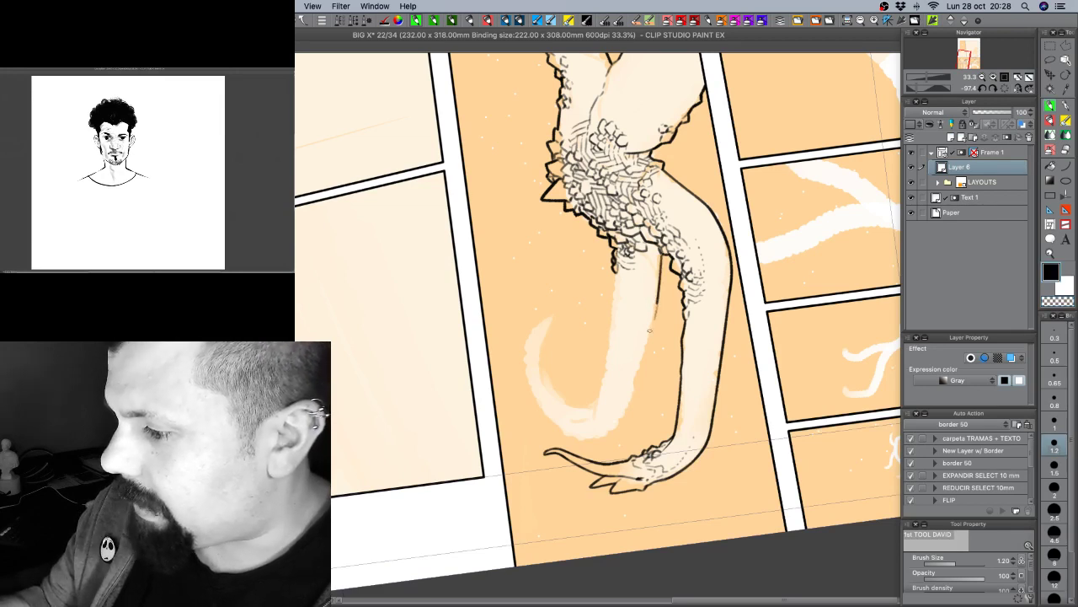
drag(615, 285, 604, 376)
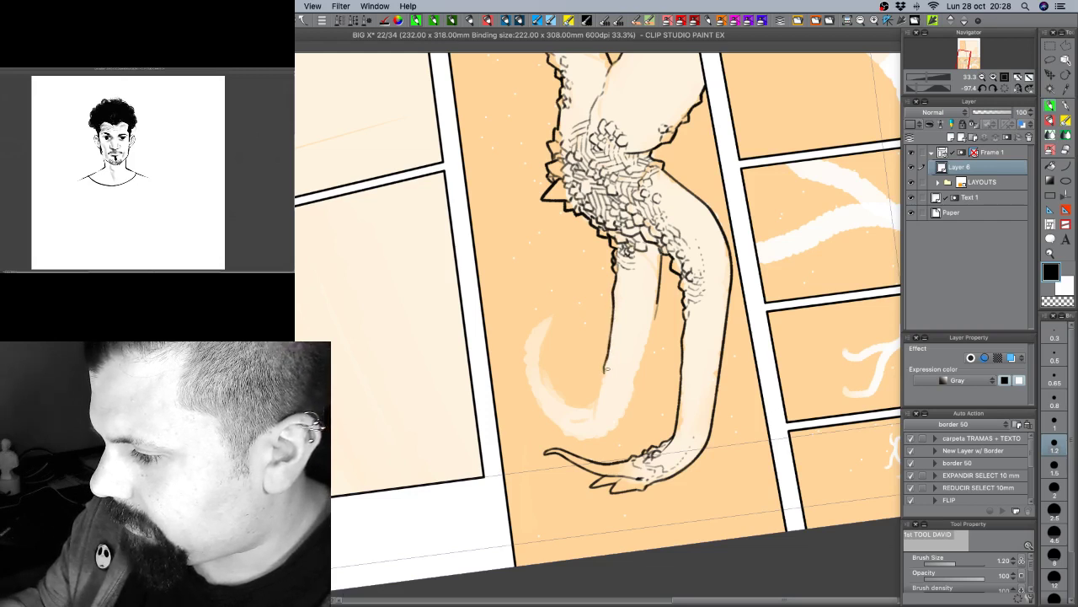
mouse_move(657, 303)
mouse_down()
mouse_move(631, 398)
mouse_move(596, 447)
mouse_up()
mouse_move(629, 372)
mouse_down()
mouse_move(661, 330)
mouse_move(655, 315)
mouse_up()
key(super+z)
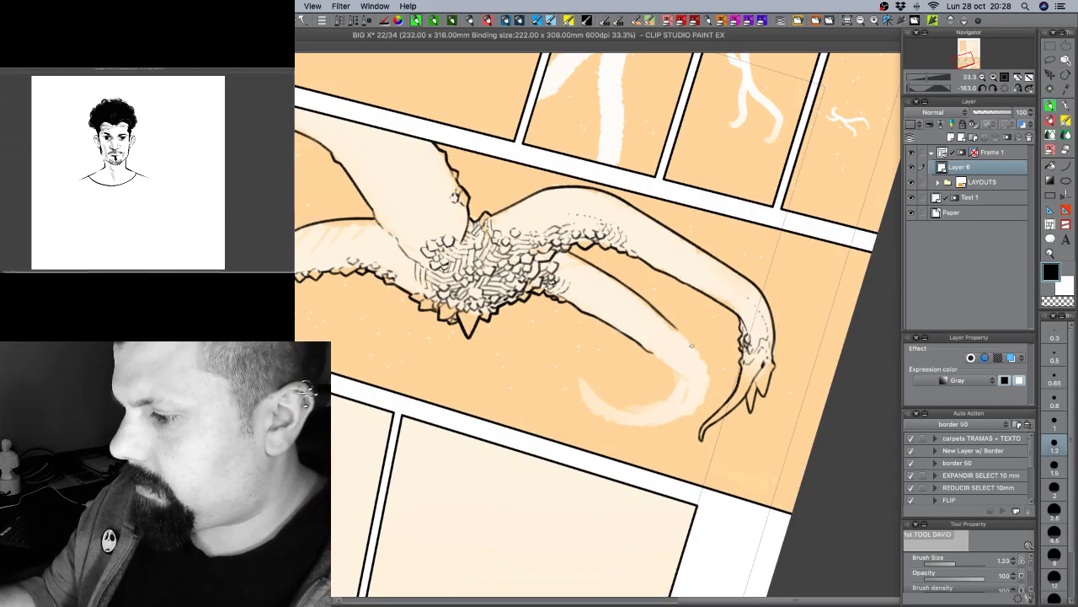
mouse_move(674, 327)
mouse_down()
mouse_move(768, 403)
mouse_move(702, 196)
mouse_move(697, 231)
mouse_move(644, 289)
mouse_move(675, 259)
mouse_up()
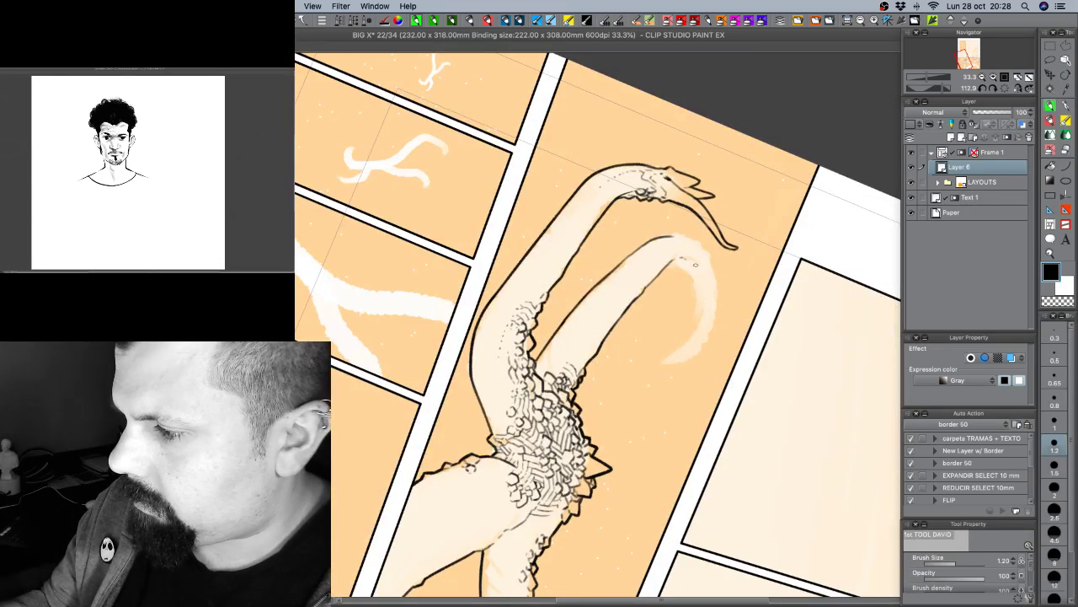
Ink small jagged scales along the inner edge of the curled tentacle's bend.
key(c)
key(c)
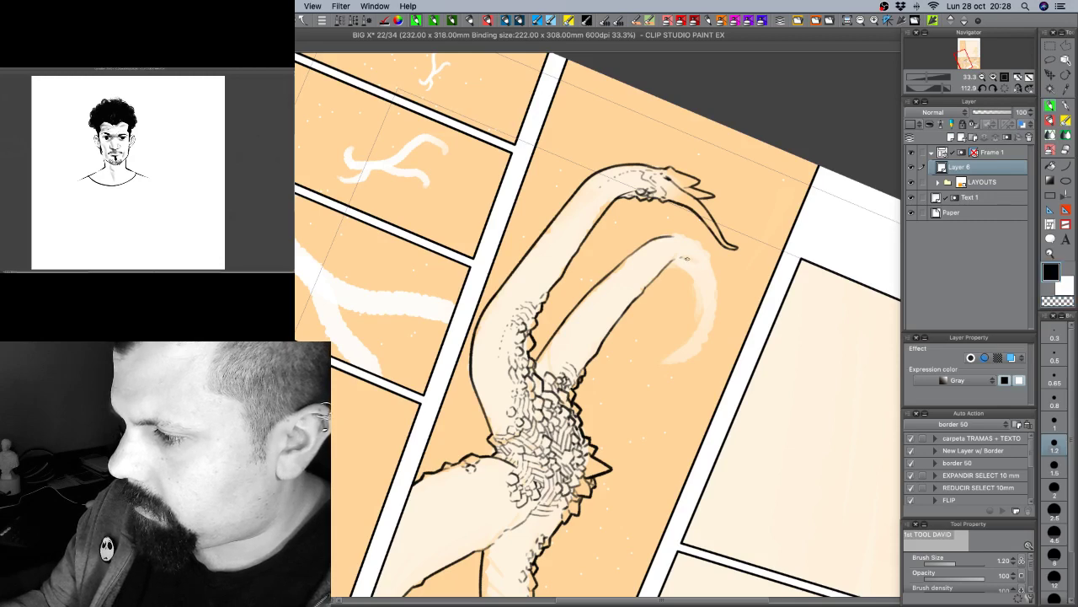
key(r)
mouse_move(701, 270)
mouse_down()
mouse_move(724, 390)
mouse_move(652, 416)
mouse_up()
key(p)
drag(689, 339, 696, 362)
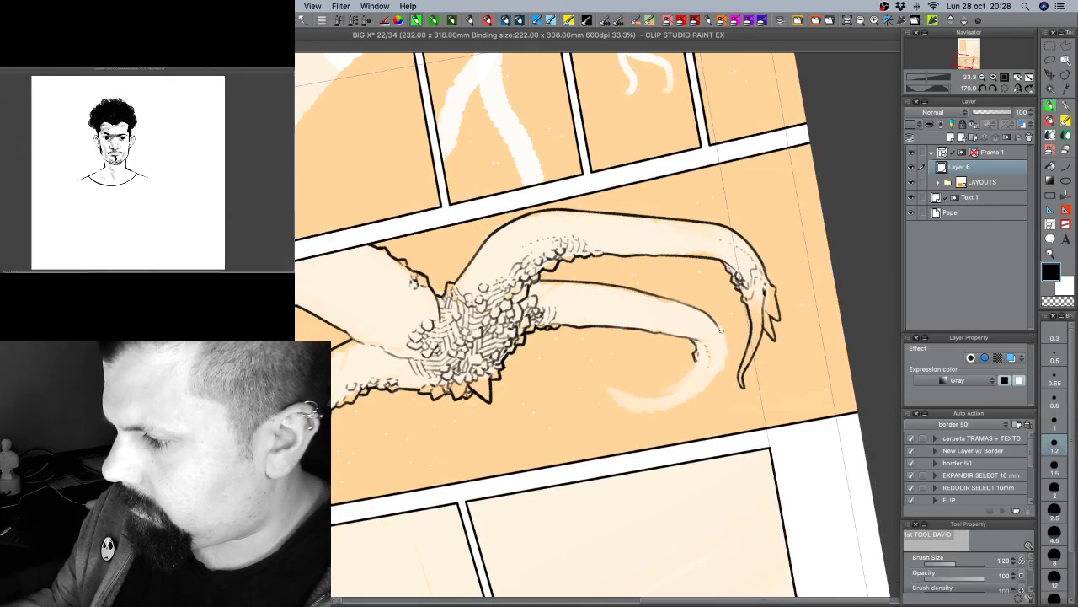
Continue the curled tentacle's outer outline around the bend towards the tip and add dotted scale marks inside it.
mouse_move(716, 326)
mouse_down()
mouse_move(719, 371)
mouse_move(696, 364)
mouse_move(655, 447)
mouse_move(598, 480)
mouse_move(508, 481)
mouse_move(420, 429)
mouse_move(589, 457)
mouse_move(544, 446)
mouse_up()
key(c)
key(c)
key(r)
drag(606, 313, 609, 400)
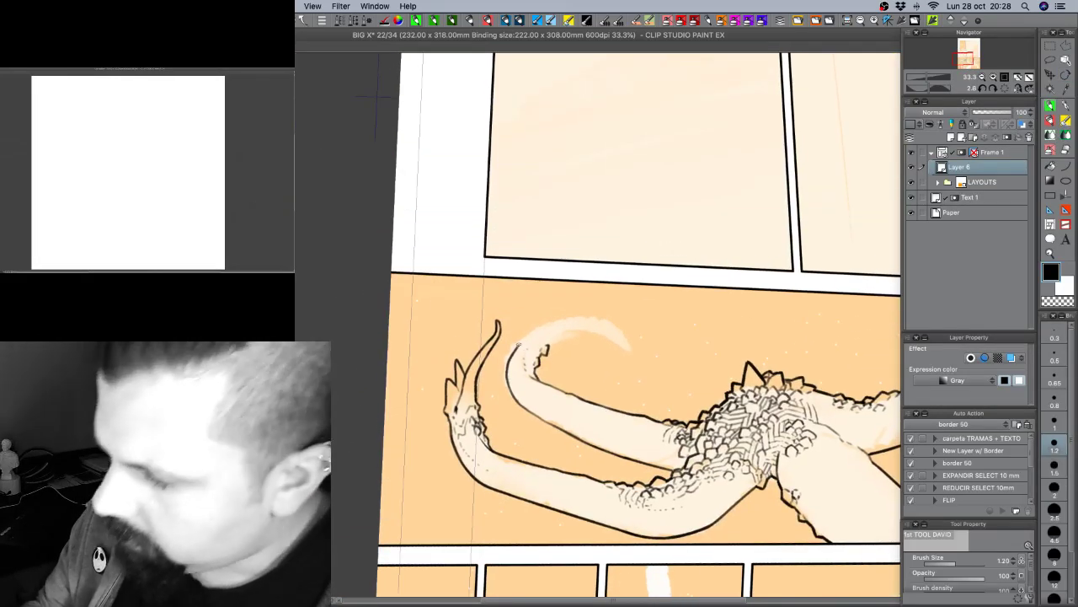
mouse_move(549, 327)
mouse_down()
mouse_move(623, 322)
mouse_move(550, 344)
mouse_move(590, 332)
mouse_up()
drag(666, 350, 598, 383)
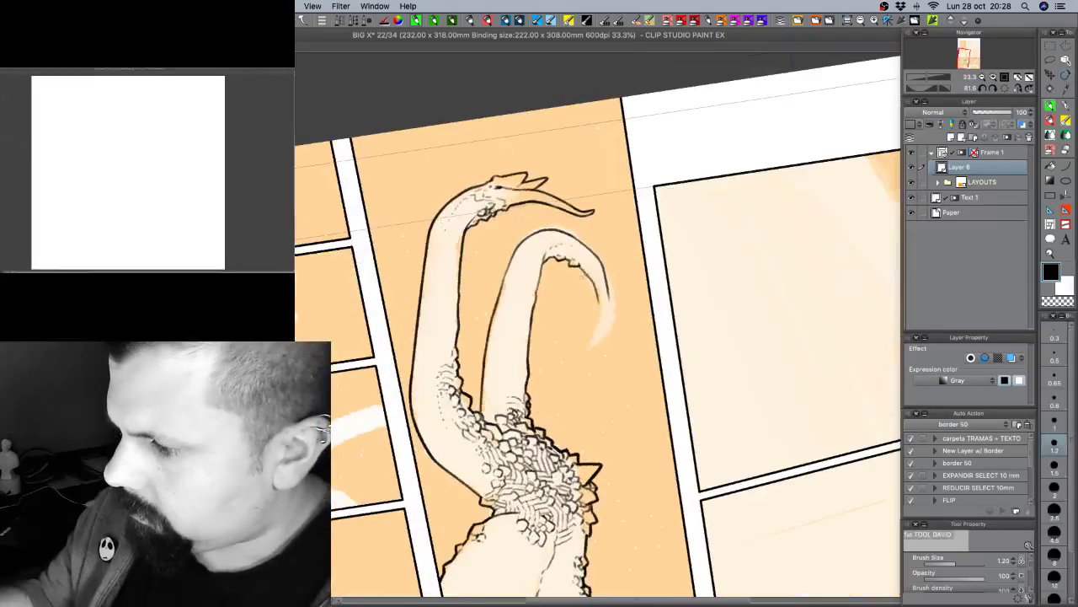
Ink a long thin tip line on the curled tentacle, plus pointed spikes at its outer bend and near the tip.
drag(599, 329, 597, 369)
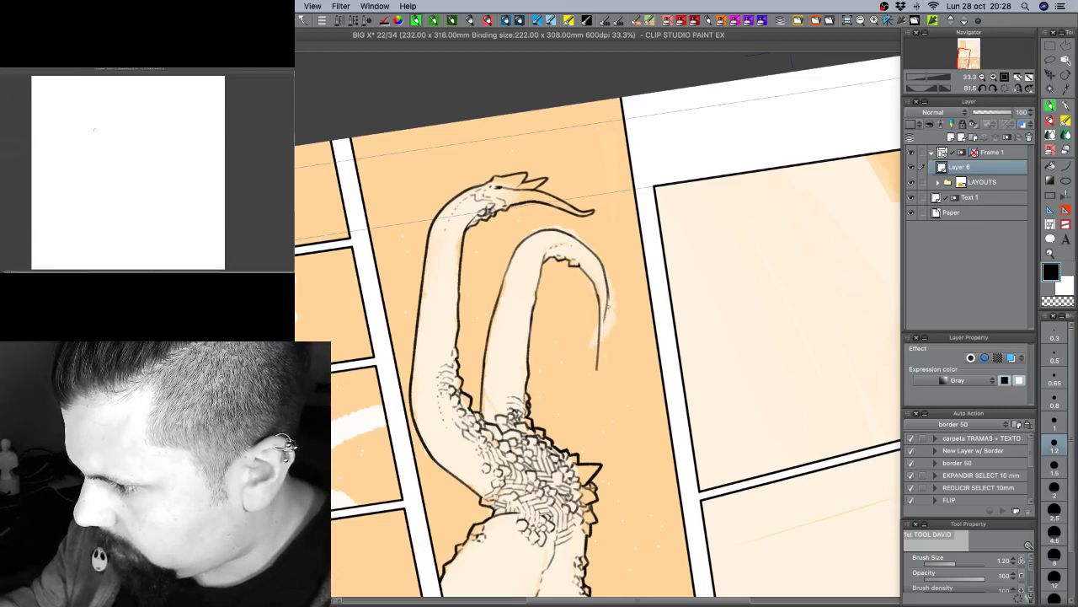
drag(572, 236, 599, 252)
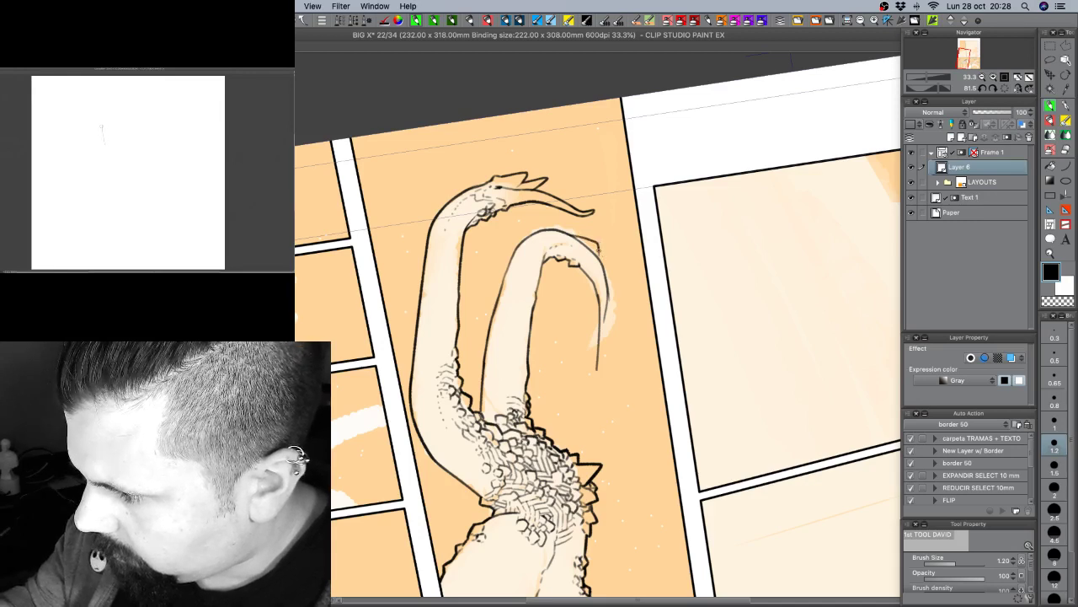
drag(606, 291, 612, 319)
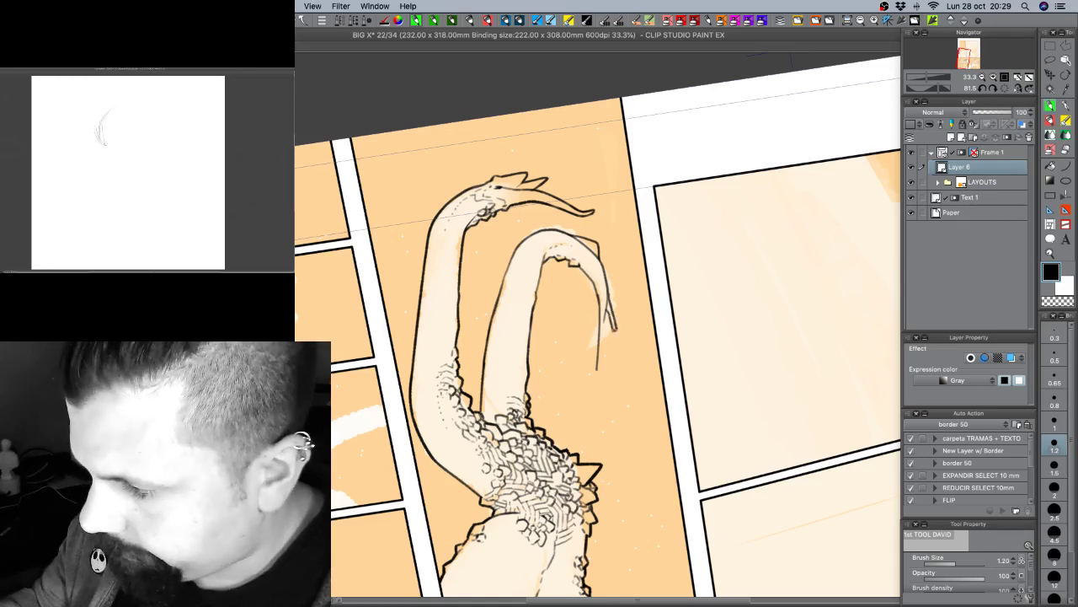
Clean up the spike near the curled tentacle's tip with transparent colour and close the long thin tip with a second line.
key(c)
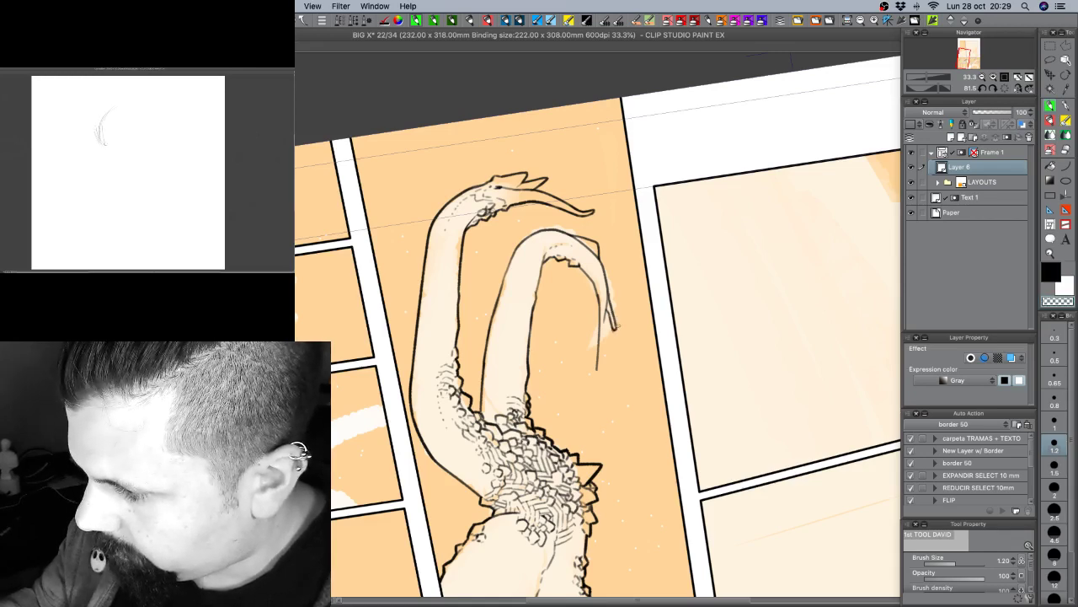
key(c)
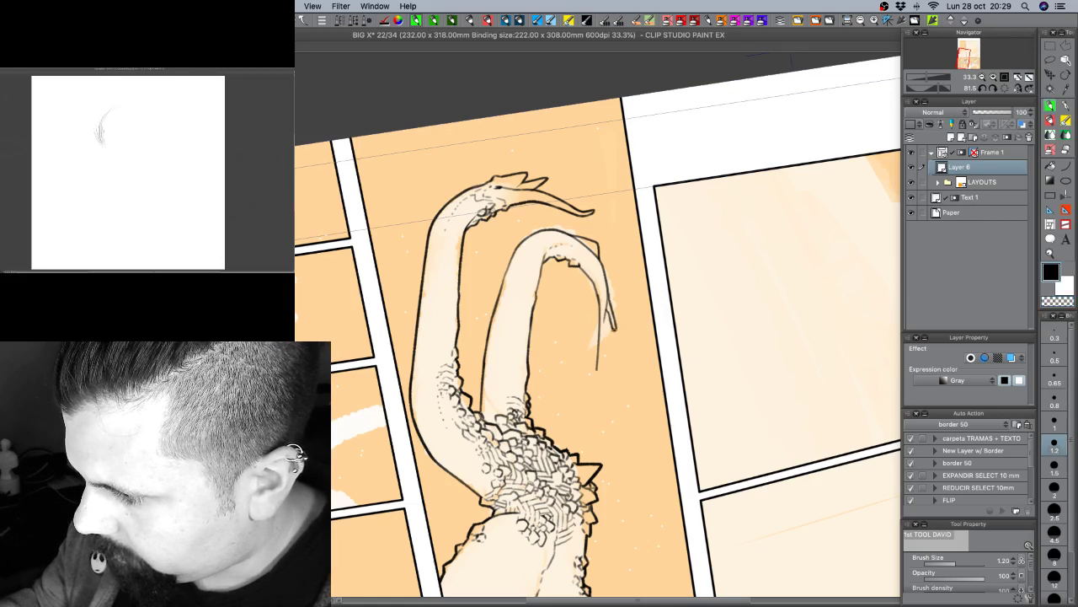
key(c)
key(c)
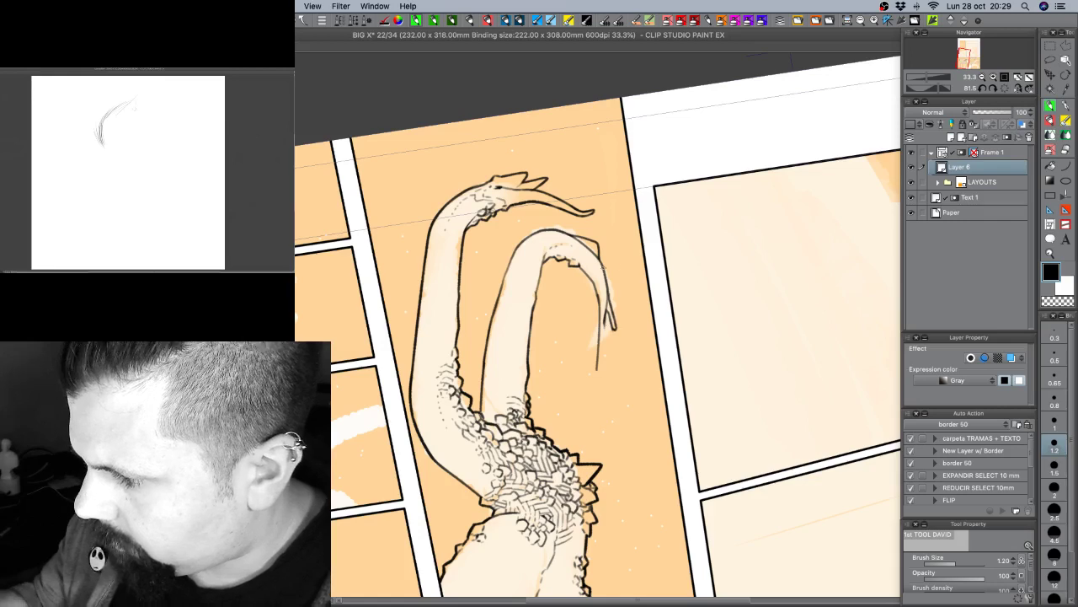
drag(604, 322, 600, 372)
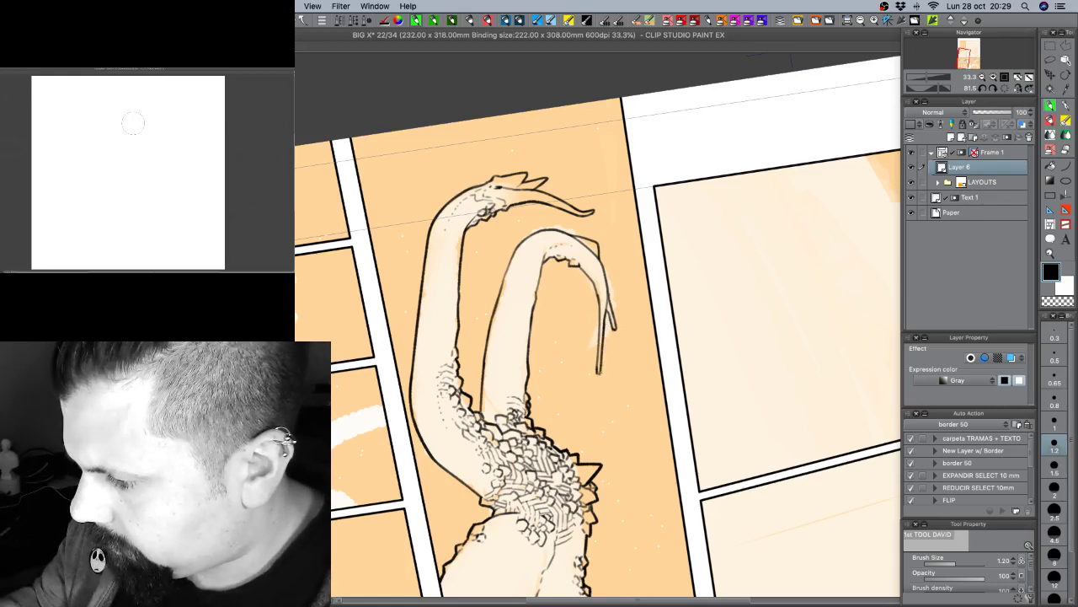
Rework the point where the curled tentacle narrows into its tip, inking a small bump on the inner edge and erasing stray lines.
key(c)
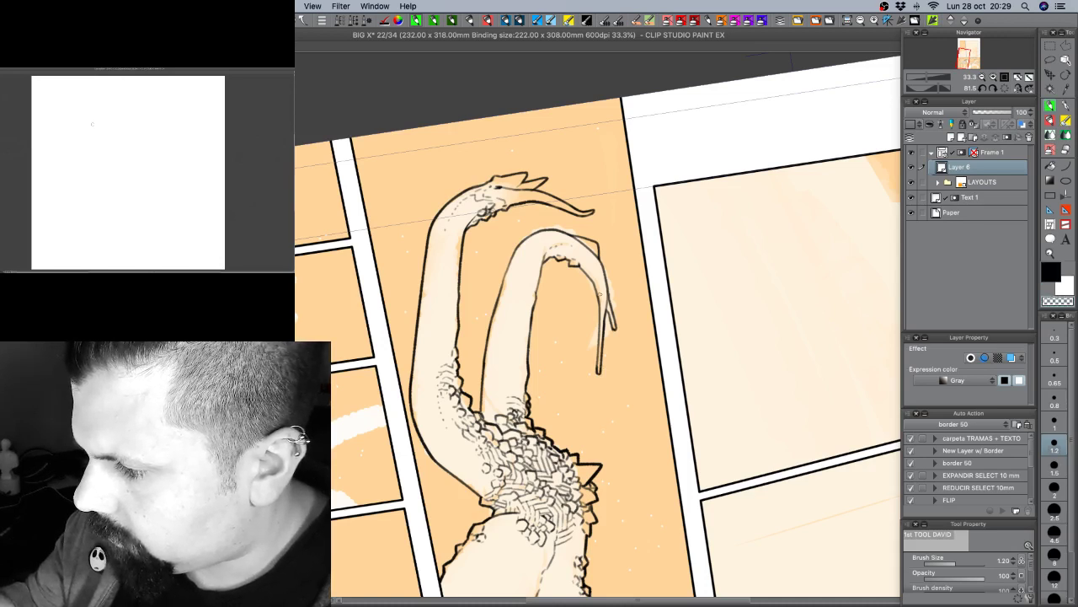
key(c)
drag(601, 295, 598, 293)
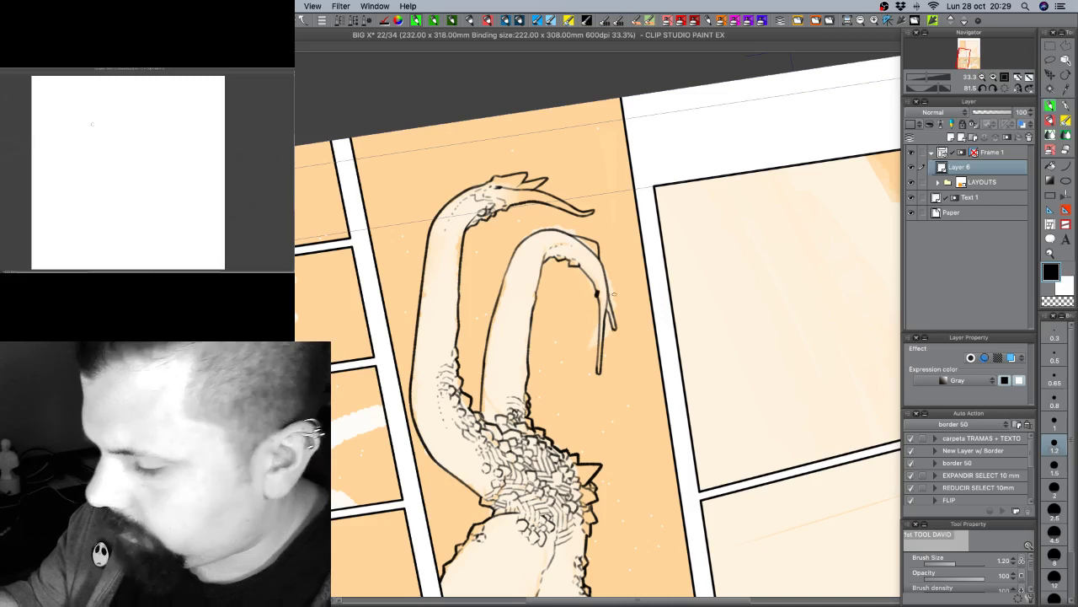
key(F12)
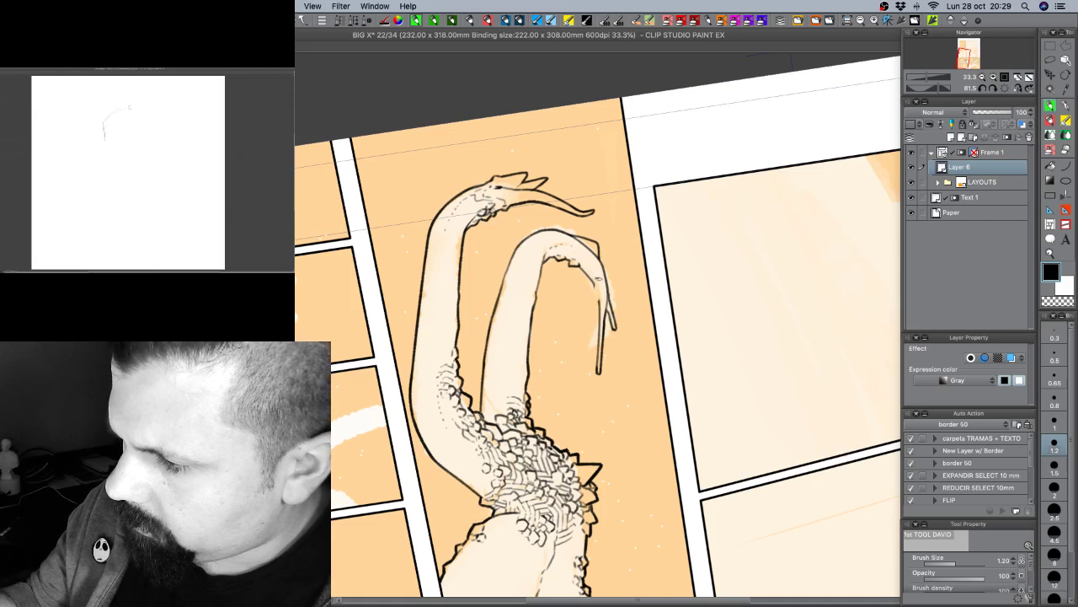
drag(594, 291, 600, 301)
key(c)
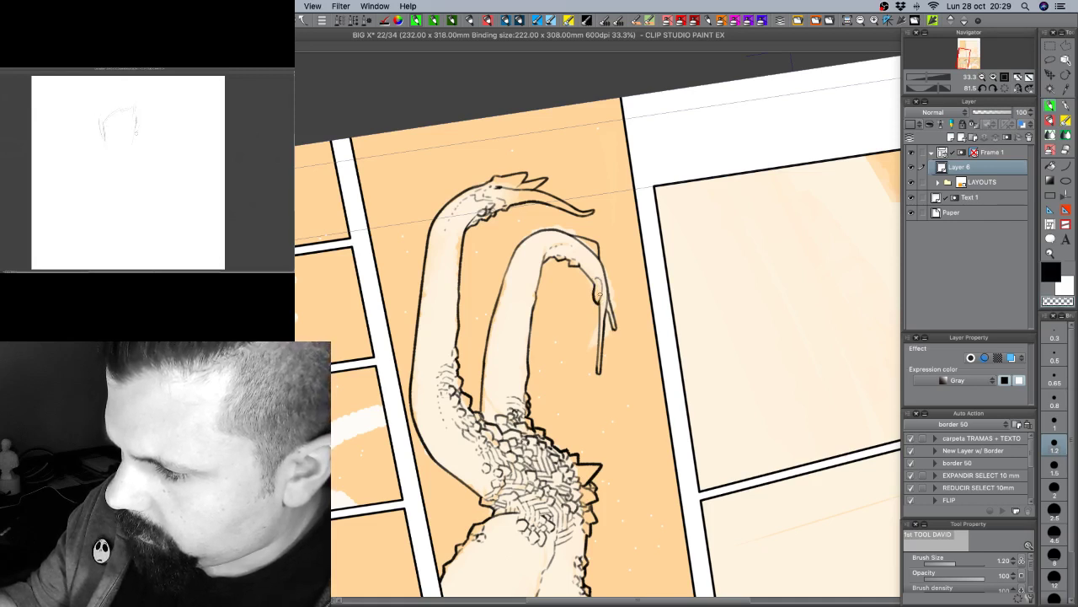
key(r)
mouse_move(613, 265)
mouse_down()
mouse_move(672, 274)
mouse_move(649, 354)
mouse_move(590, 362)
mouse_up()
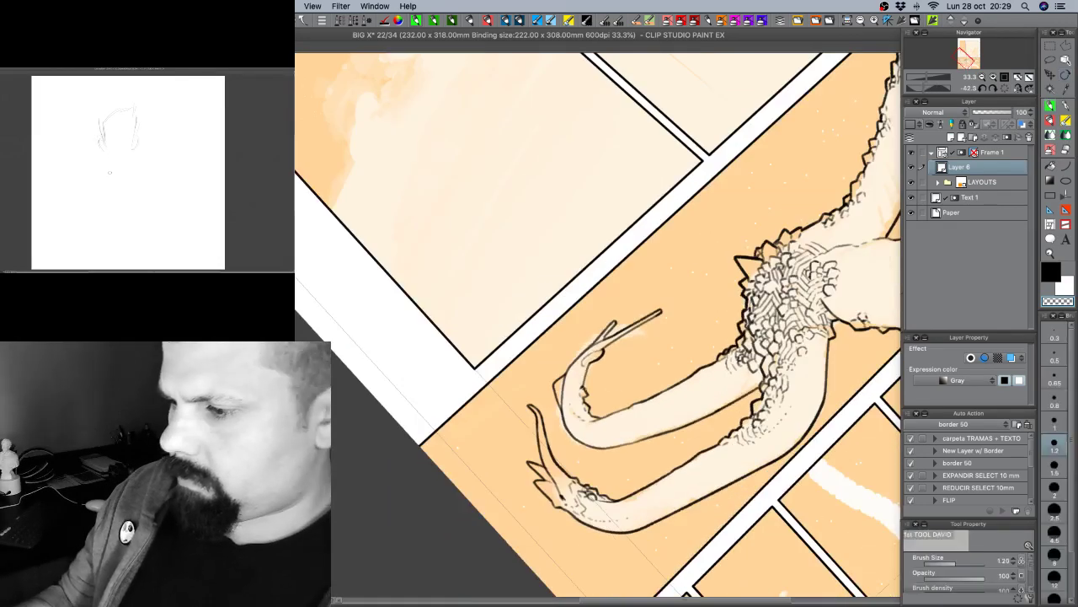
key(c)
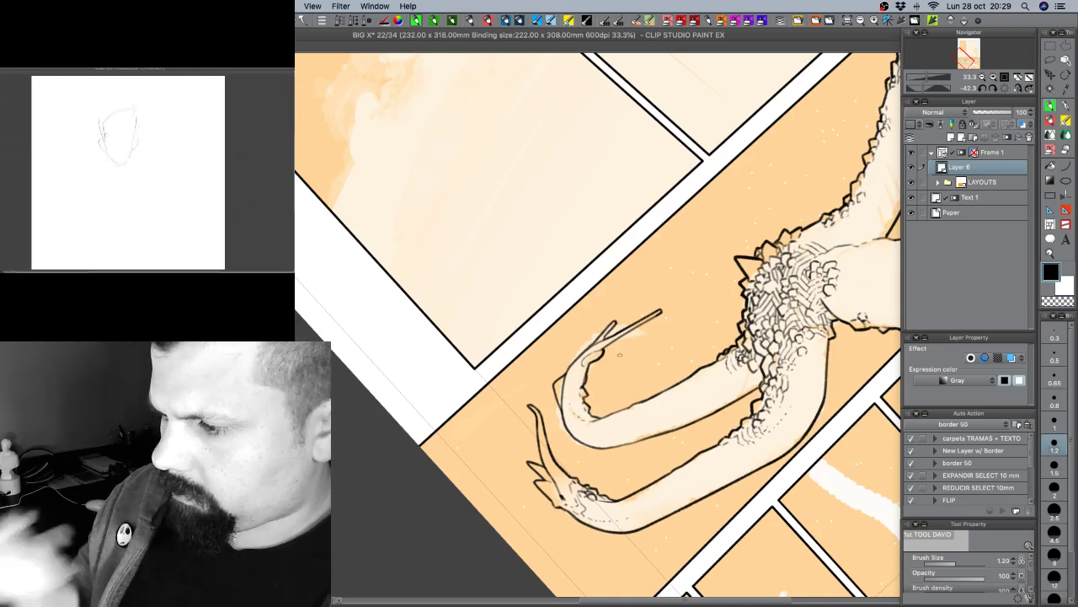
Ink pointed scale bumps along the curled tentacle's inner edge, from the bend back towards the body.
key(r)
mouse_move(590, 498)
mouse_down()
mouse_move(539, 489)
mouse_move(637, 495)
mouse_up()
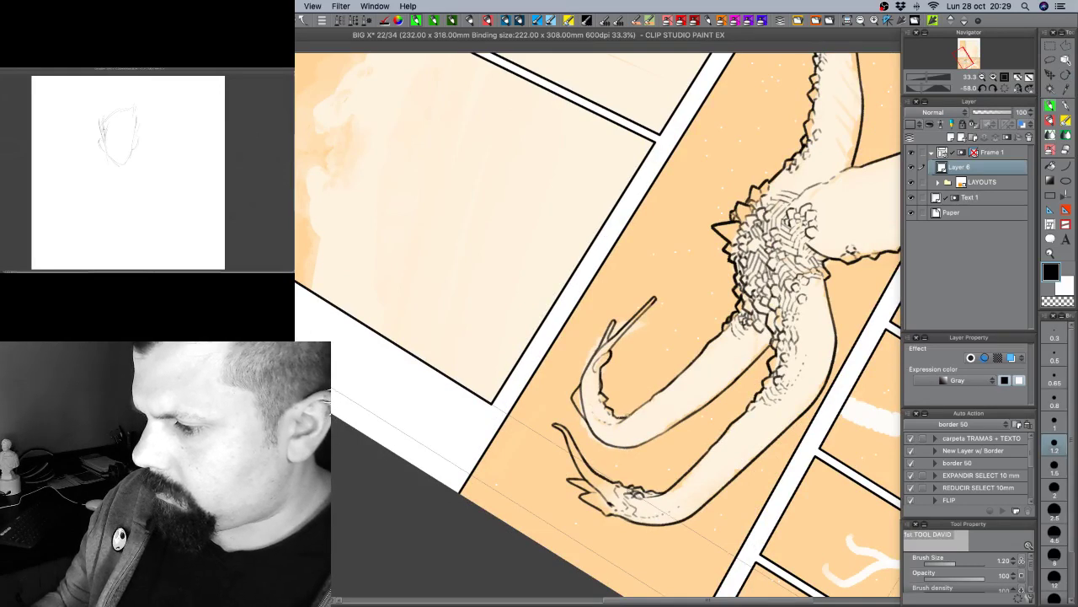
drag(635, 409, 649, 402)
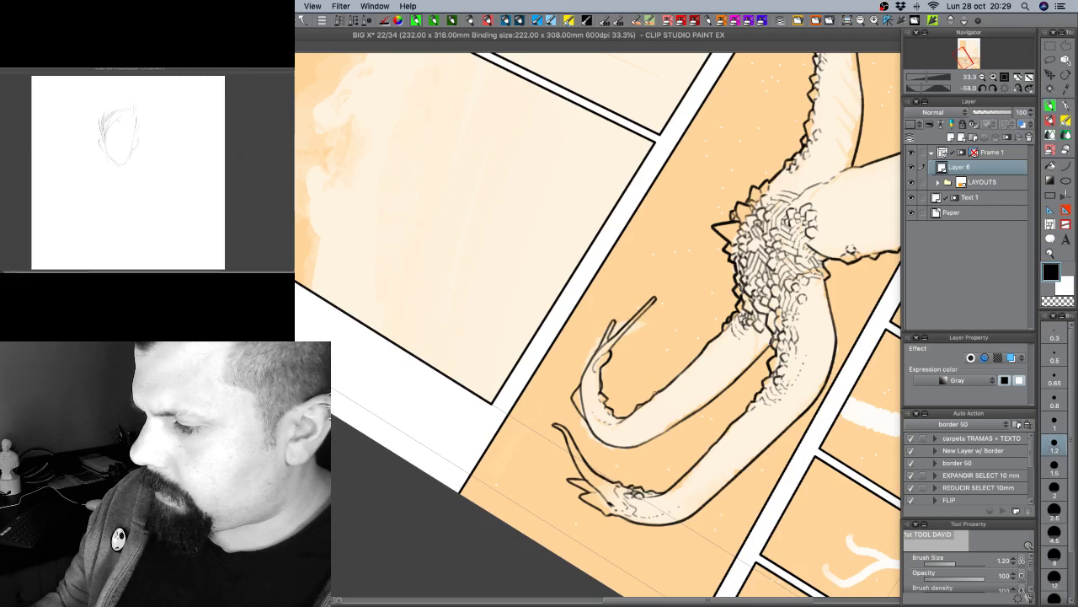
mouse_move(646, 405)
mouse_down()
mouse_move(705, 391)
mouse_move(672, 425)
mouse_move(710, 381)
mouse_up()
key(shift+space)
mouse_move(677, 425)
mouse_down()
mouse_move(639, 444)
mouse_move(665, 447)
mouse_up()
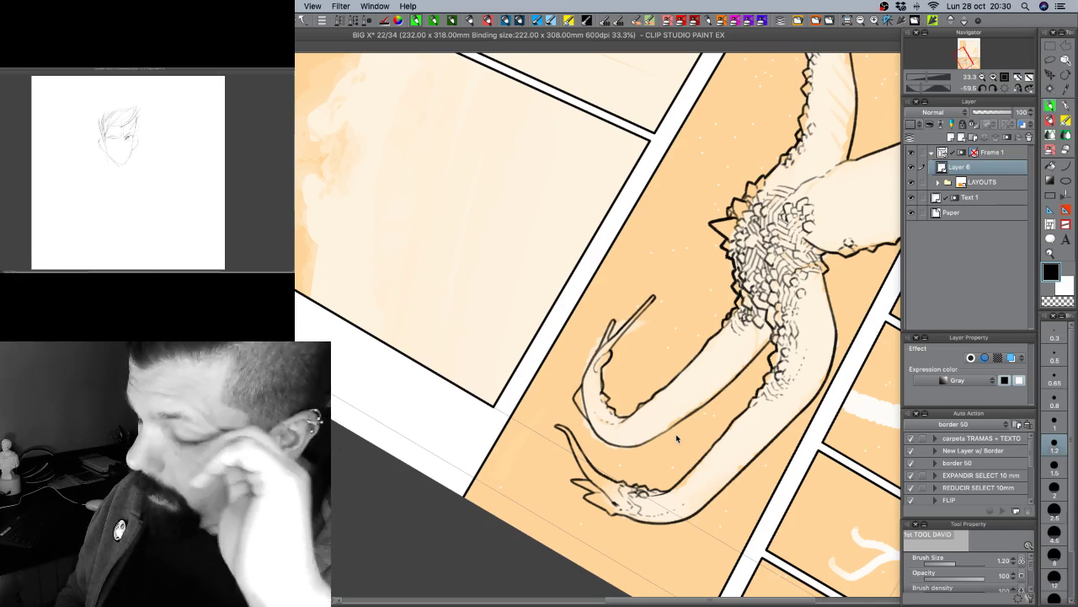
Save the page, and ink small scales where the body meets the upper right tentacle, tidying them with transparent colour.
key(super+s)
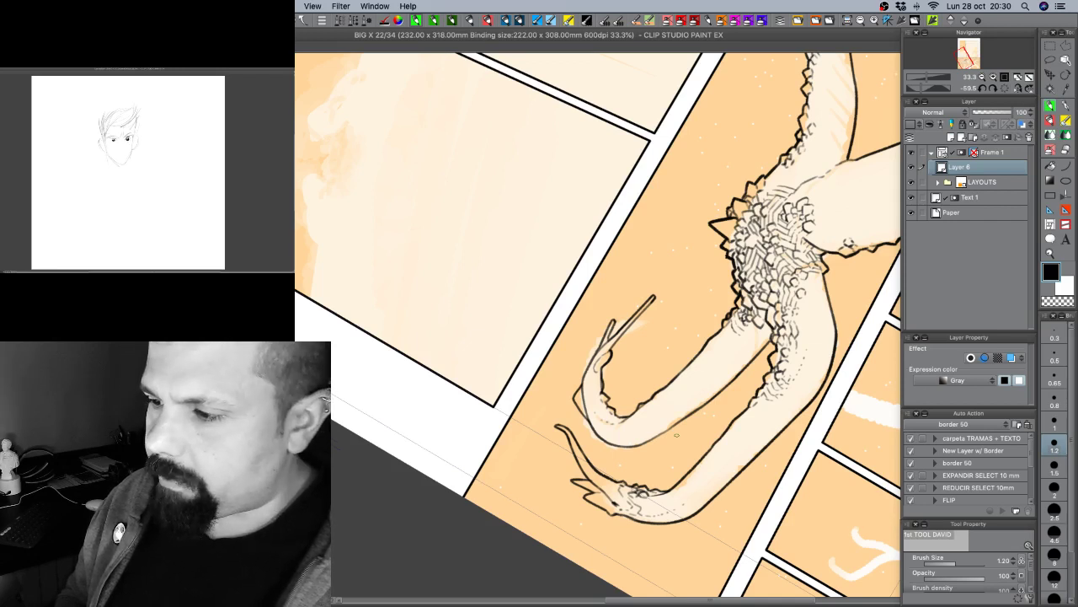
drag(847, 393, 594, 450)
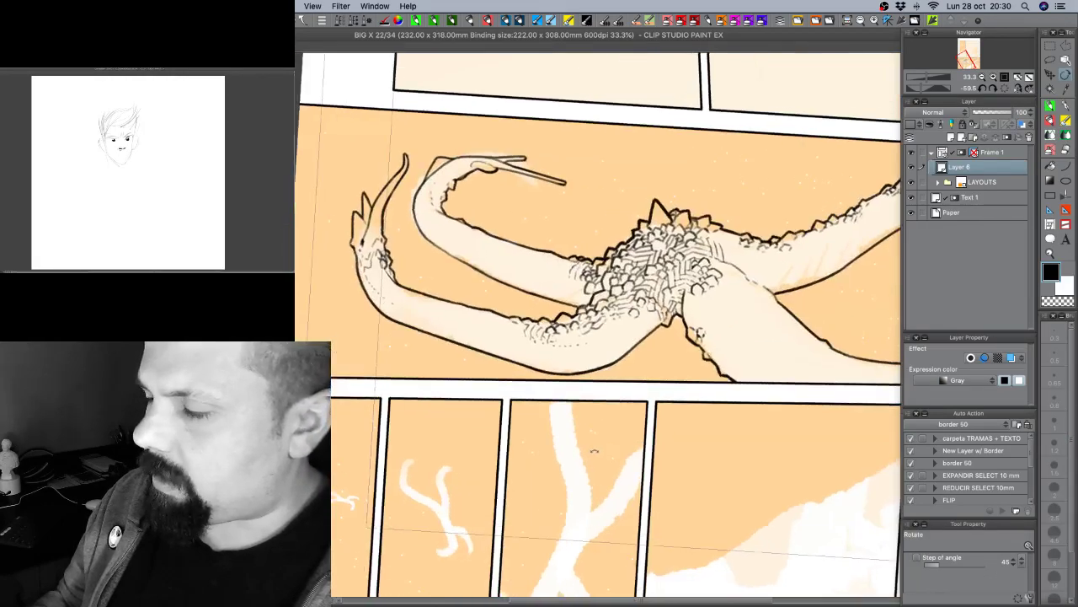
drag(757, 422, 583, 496)
drag(708, 373, 714, 295)
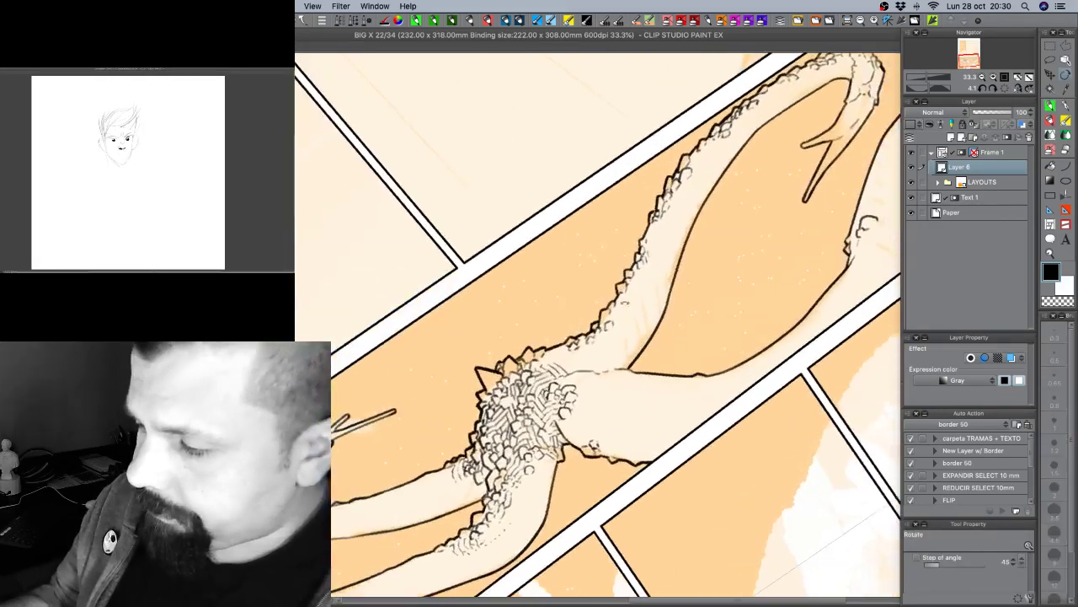
drag(549, 361, 553, 366)
key(c)
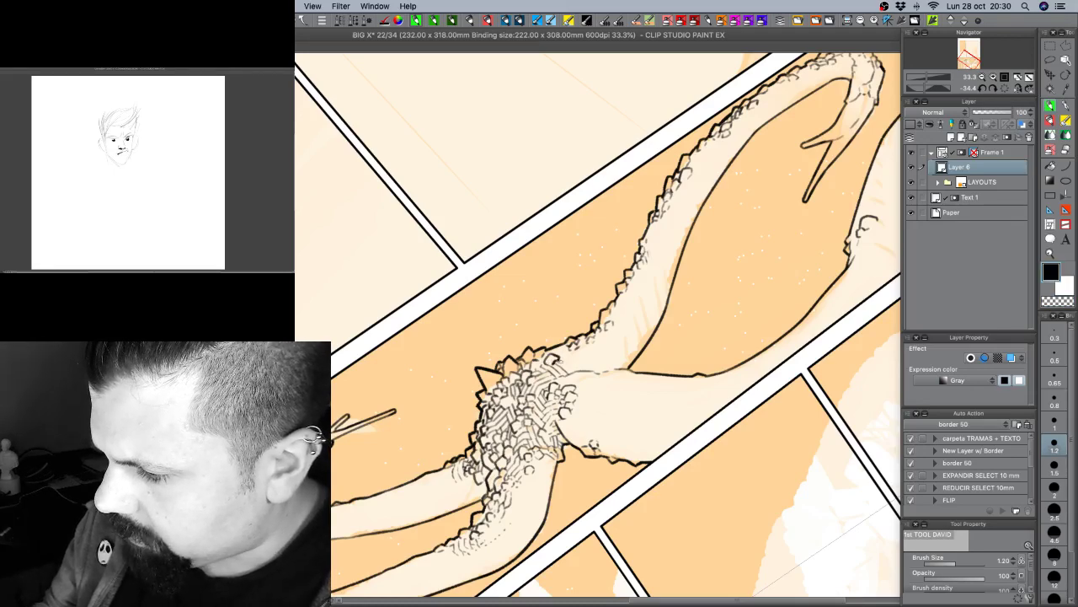
key(c)
key(c)
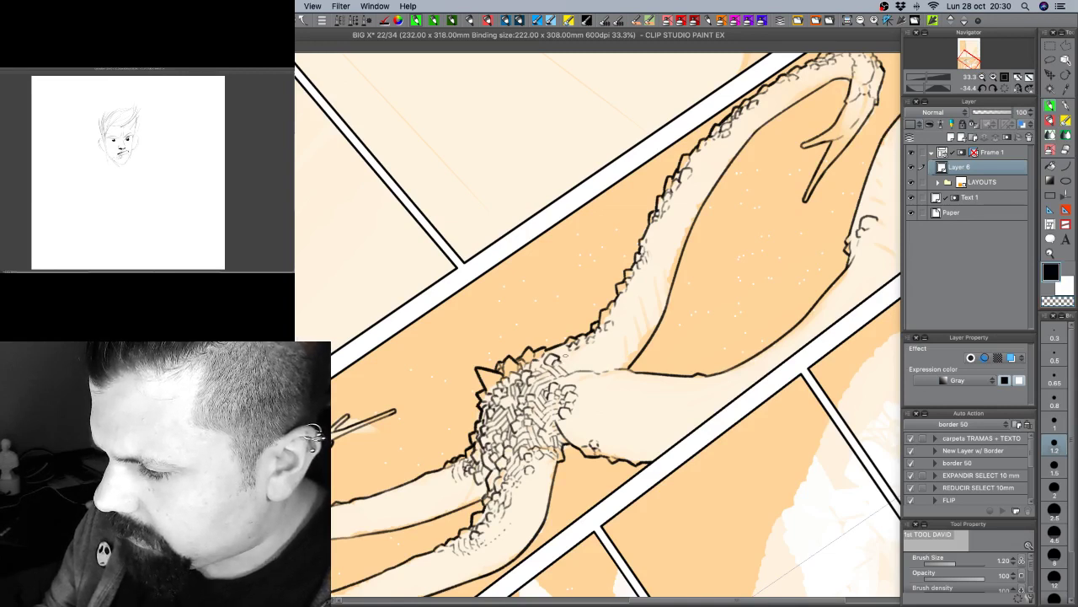
key(c)
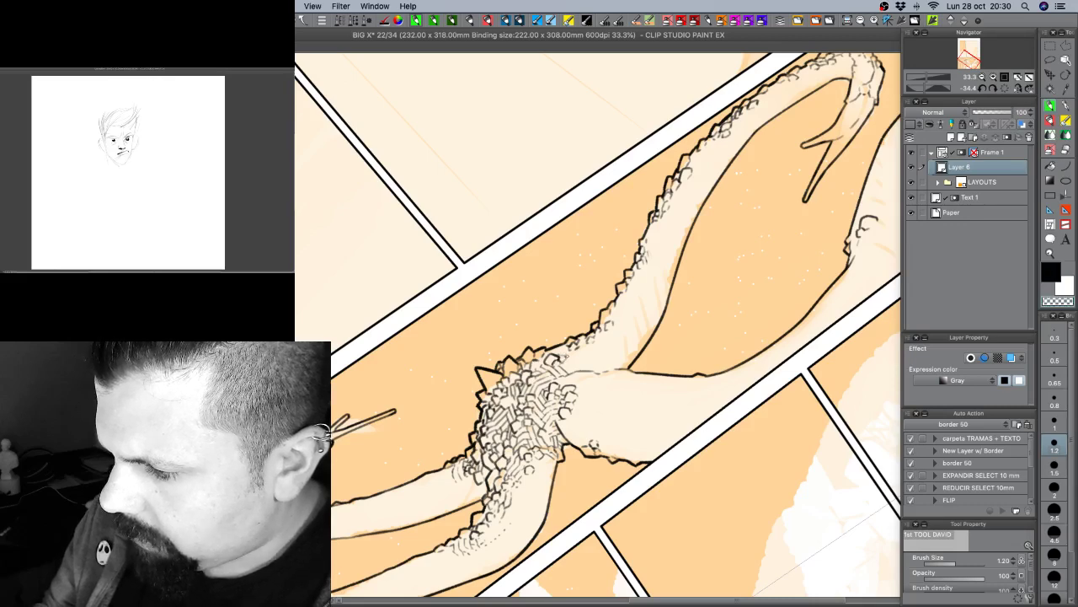
Add rounded scales to the cluster on the inner edge of the lower right tentacle, just before it bends upwards.
key(r)
drag(571, 360, 690, 410)
key(space)
drag(772, 383, 562, 332)
key(r)
drag(824, 359, 809, 268)
key(c)
drag(690, 359, 696, 370)
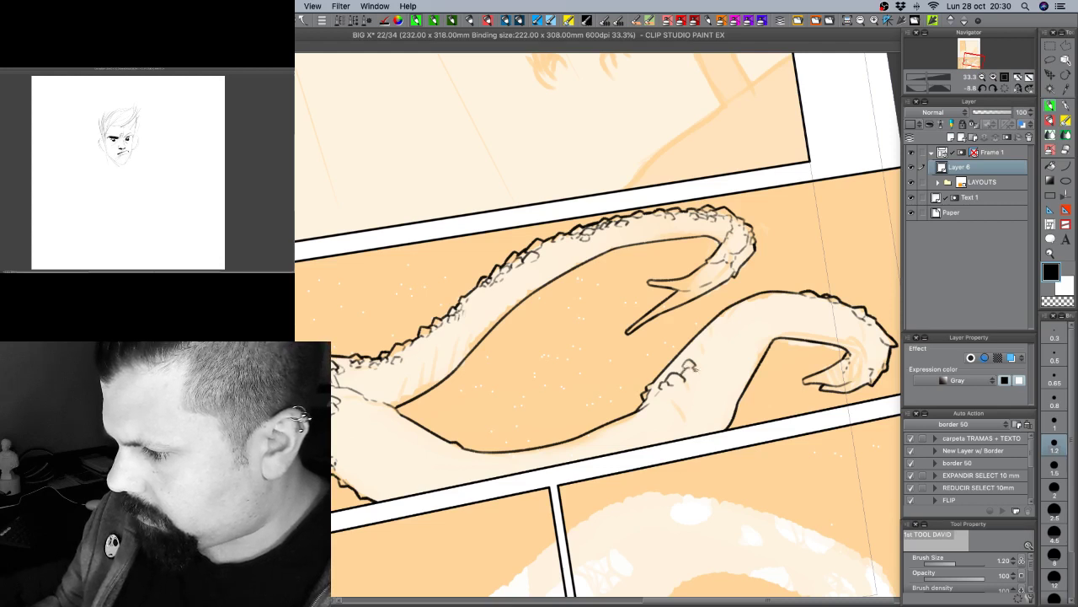
drag(683, 447, 745, 394)
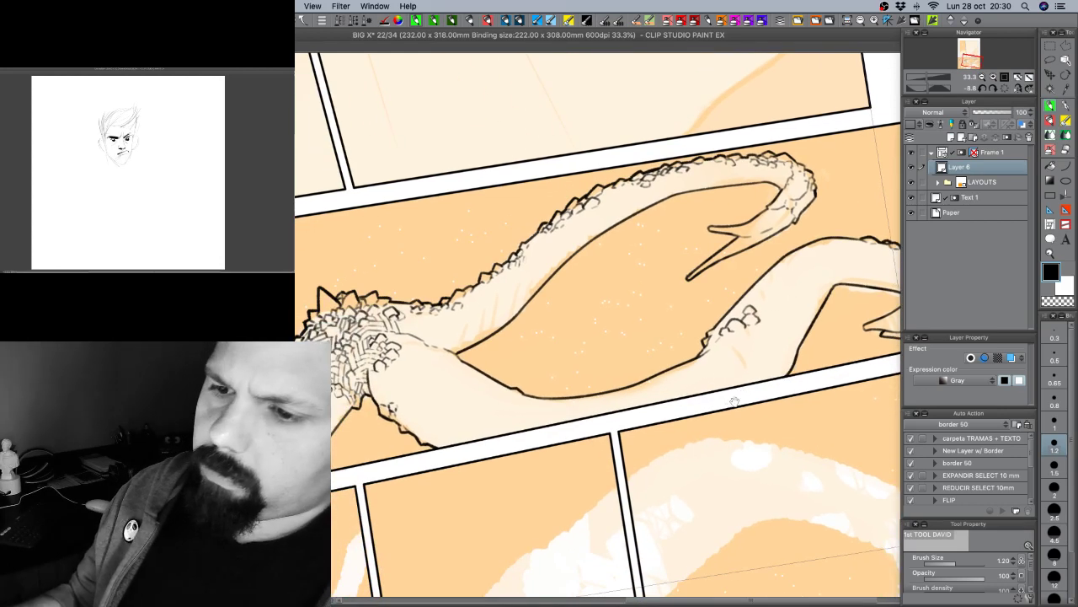
Set the brush size to 1 and ink fine scale texture from the body into the upper right tentacle's base, tidying with transparent colour.
key(bracketleft)
drag(573, 407, 733, 414)
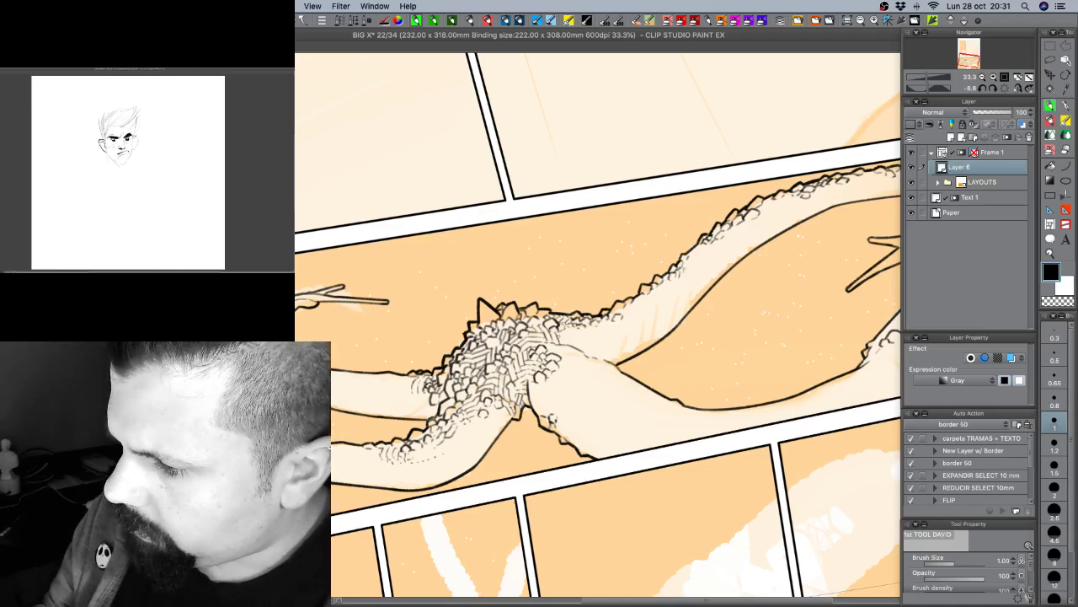
drag(710, 324, 677, 286)
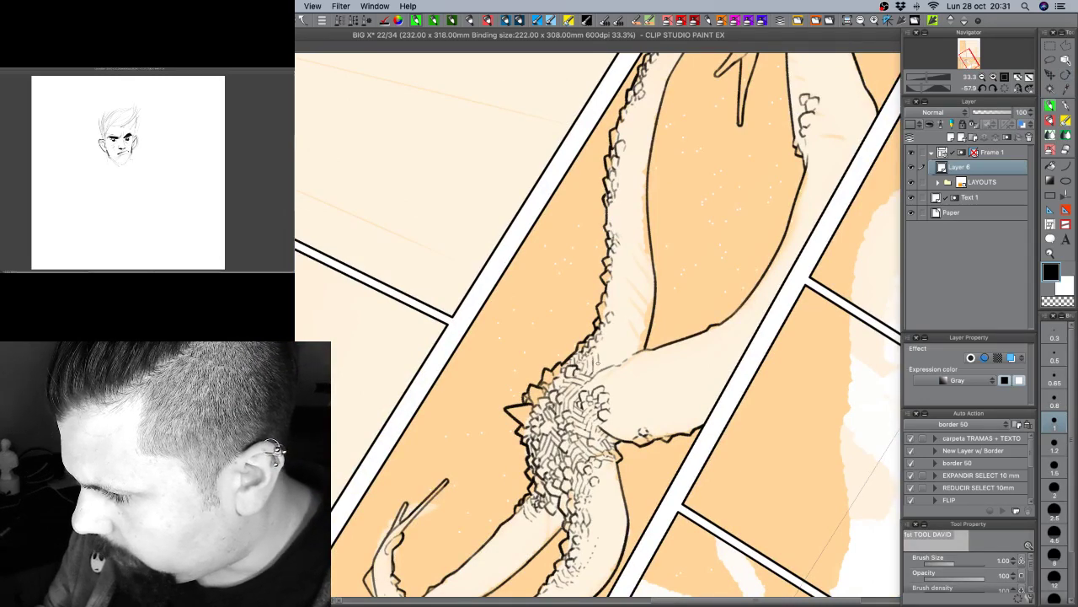
drag(628, 347, 593, 341)
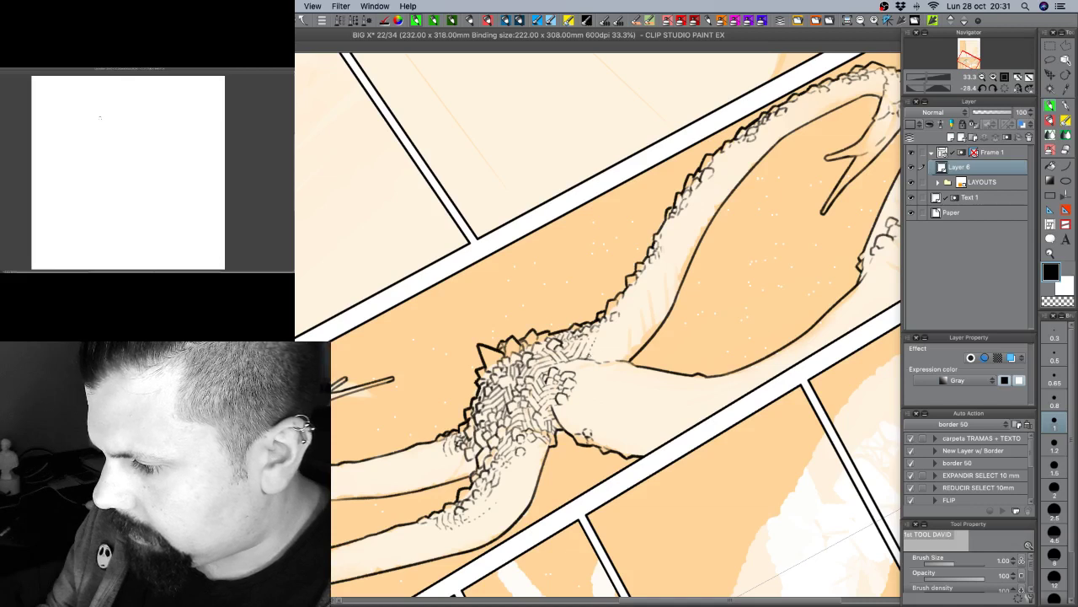
key(c)
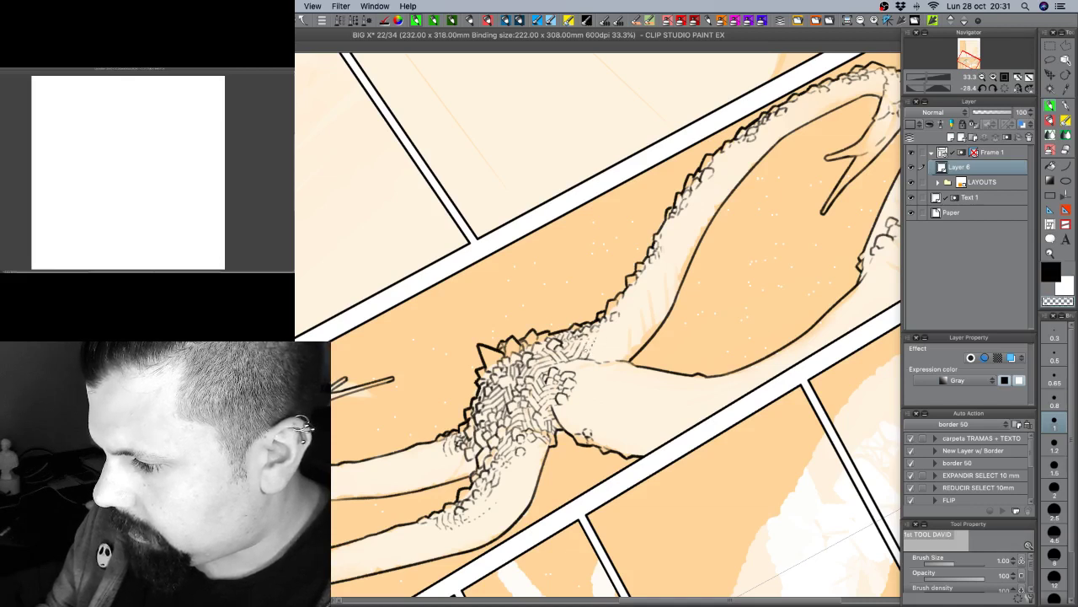
key(c)
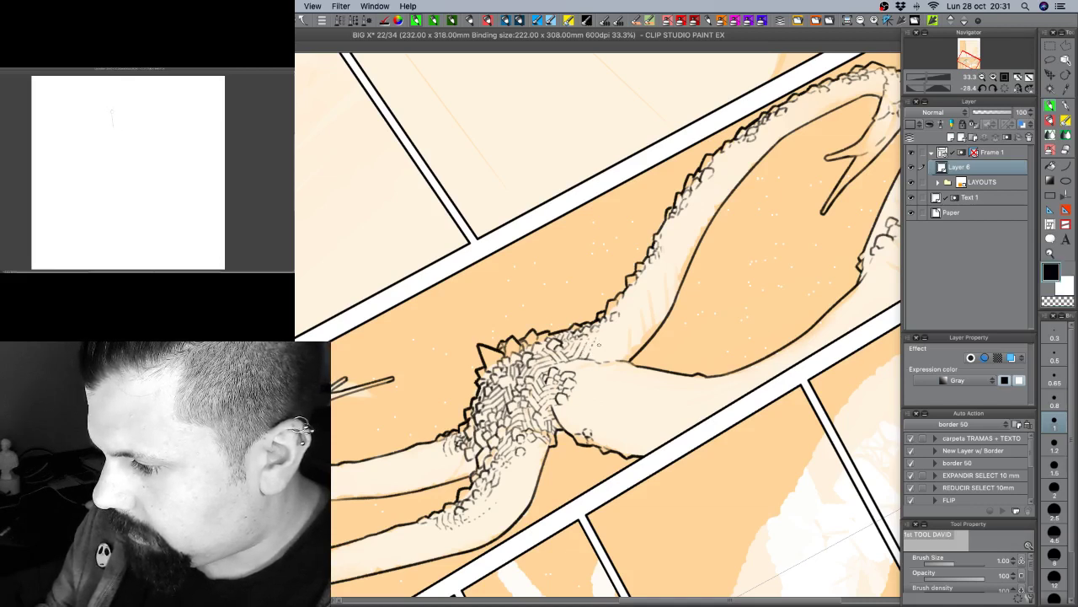
key(c)
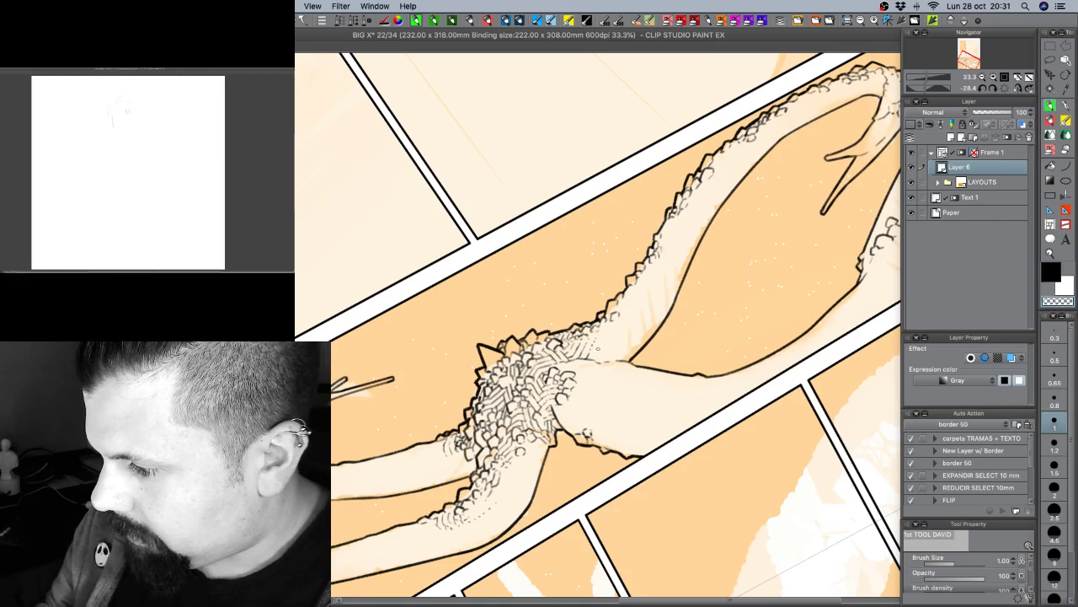
key(c)
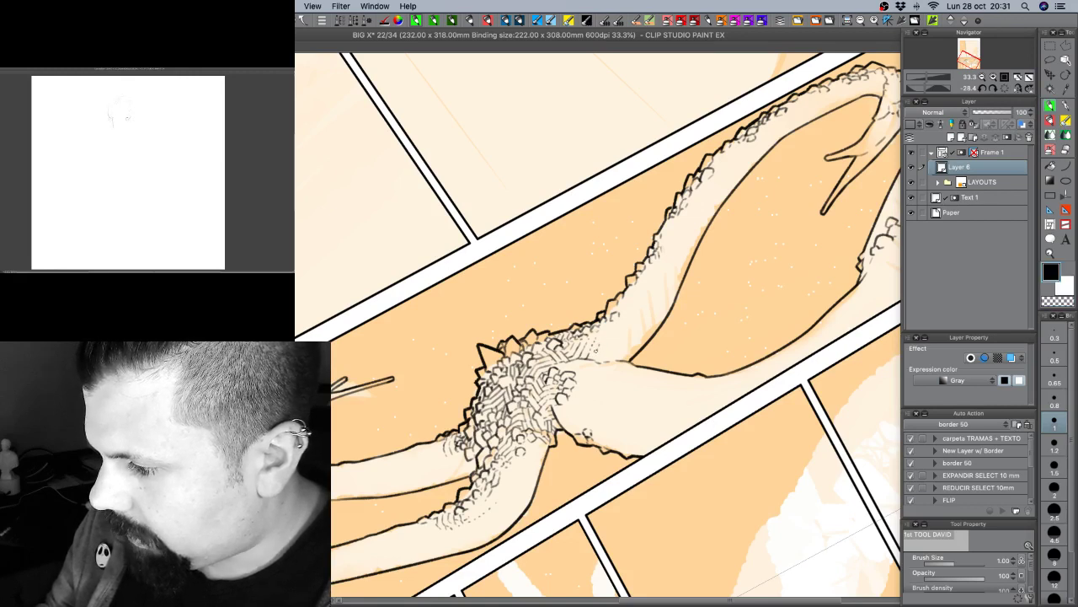
Ink small rounded scales along the upper edge of the thick front tentacle where it leaves the body.
key(shift+space)
drag(638, 411, 549, 408)
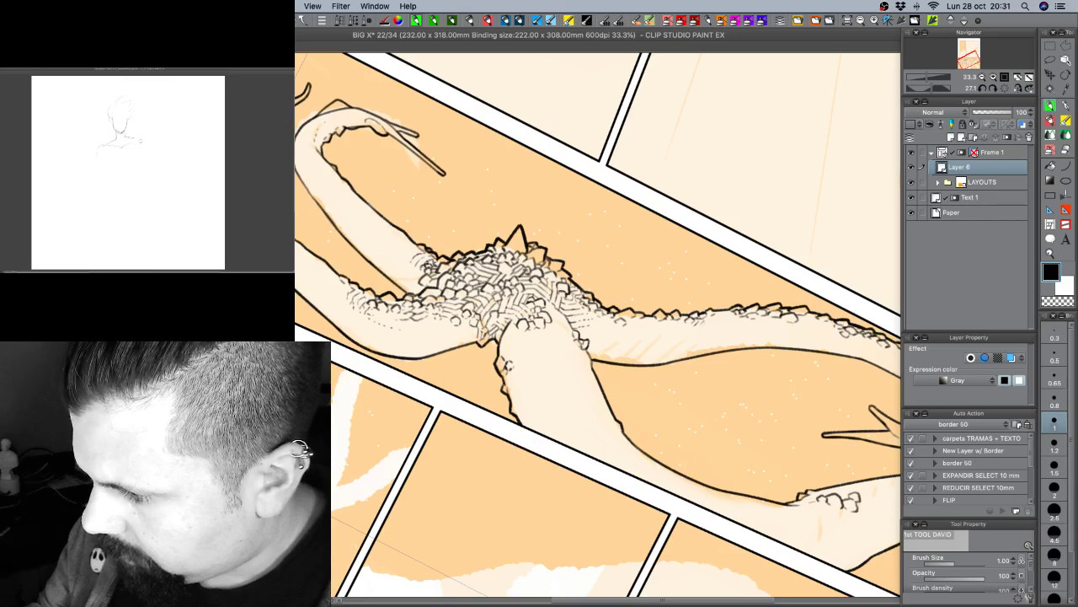
key(r)
mouse_move(698, 373)
mouse_down()
mouse_move(700, 349)
mouse_move(653, 259)
mouse_up()
key(c)
key(c)
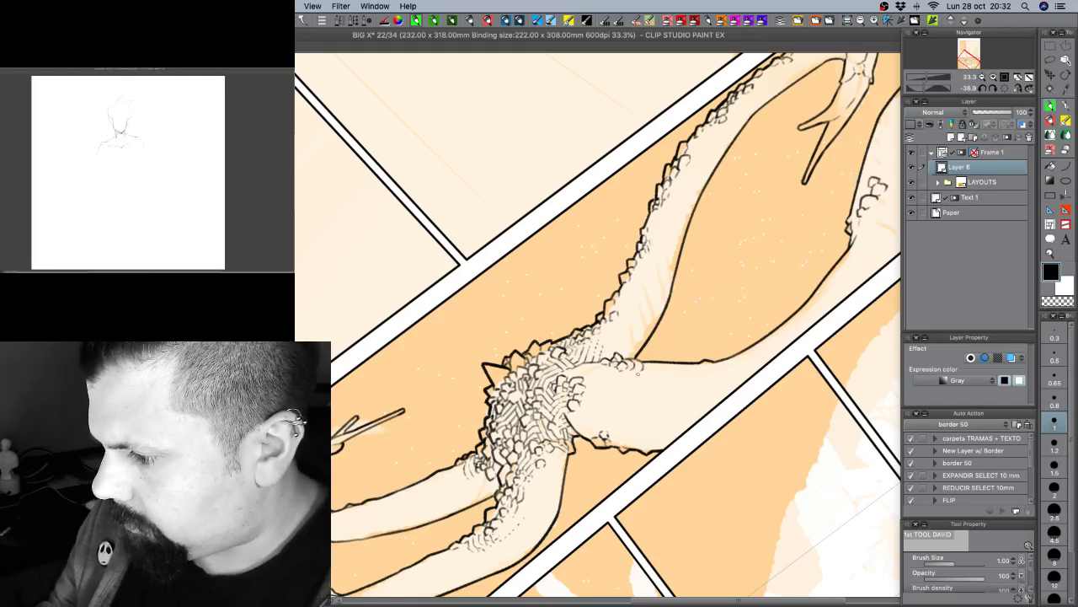
key(shift+space)
drag(642, 368, 646, 363)
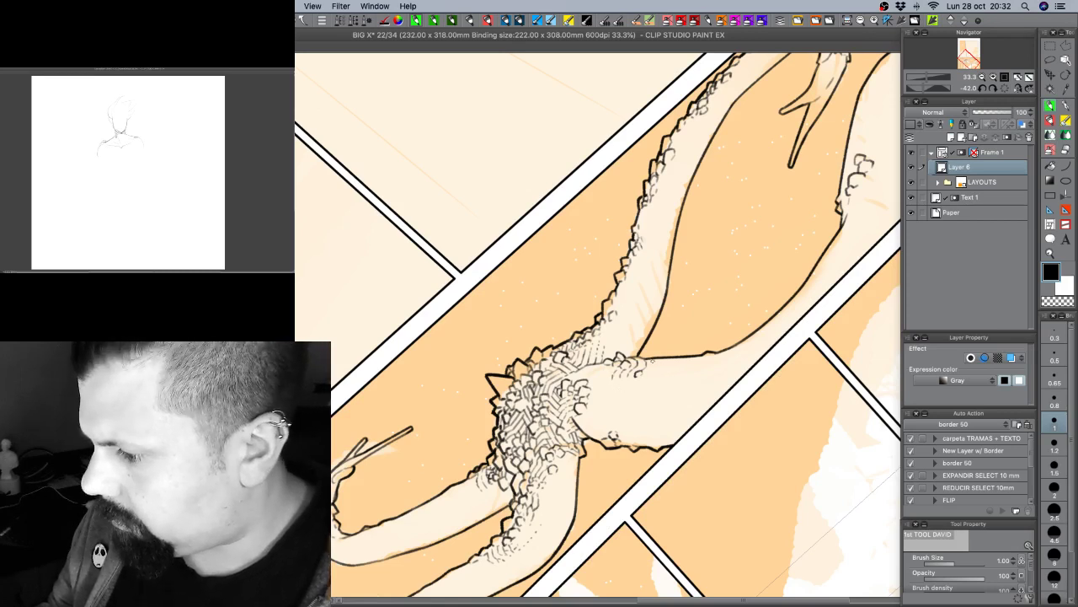
drag(648, 361, 655, 367)
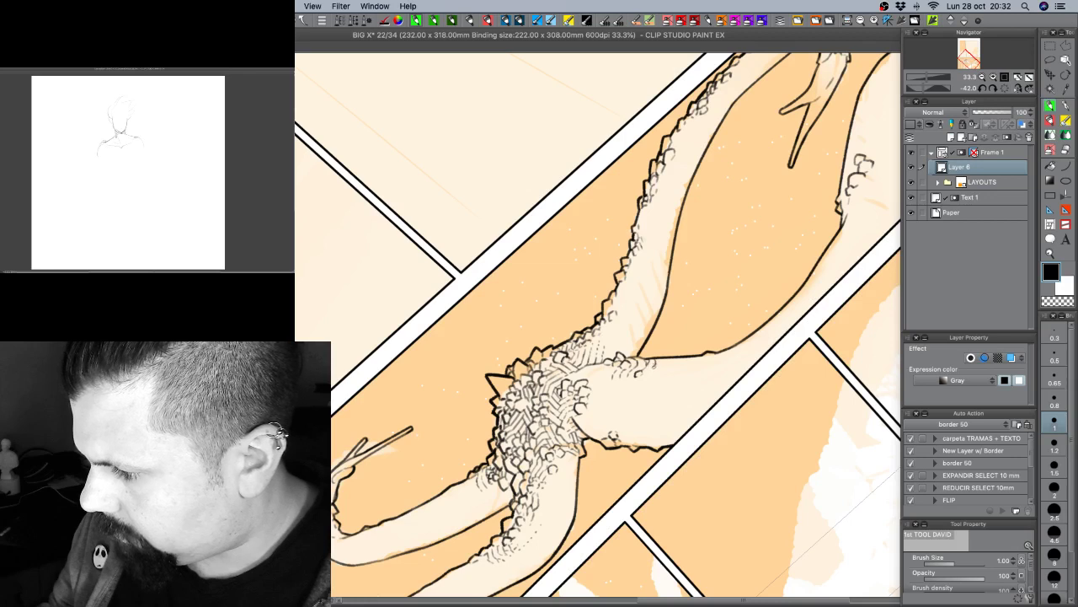
key(c)
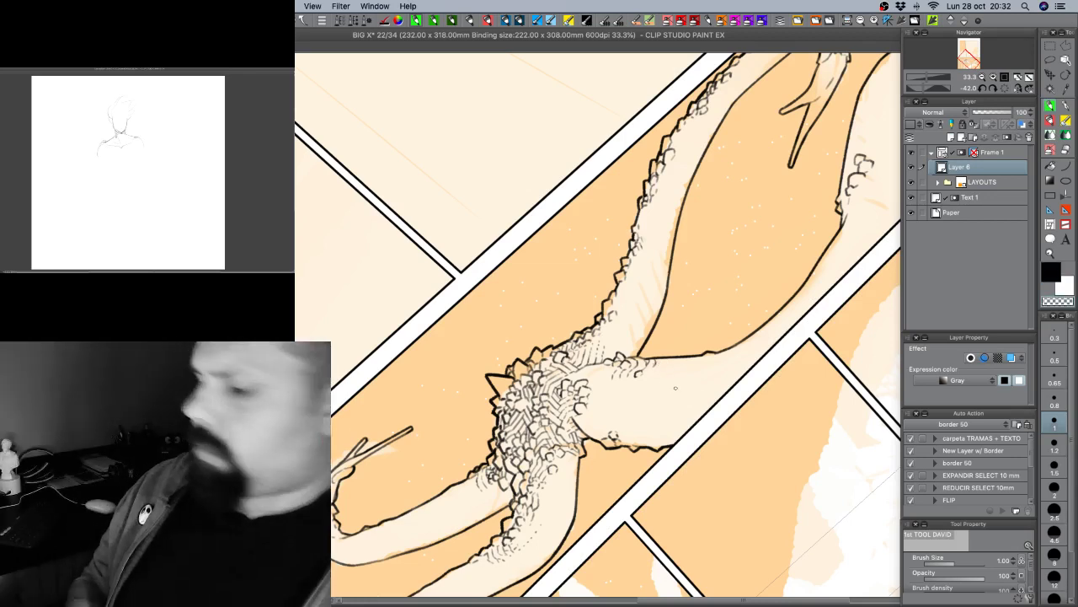
Touch up the scales and outline at the thick front tentacle's root, alternating between ink and transparent colour.
key(XF86AudioRaiseVolume)
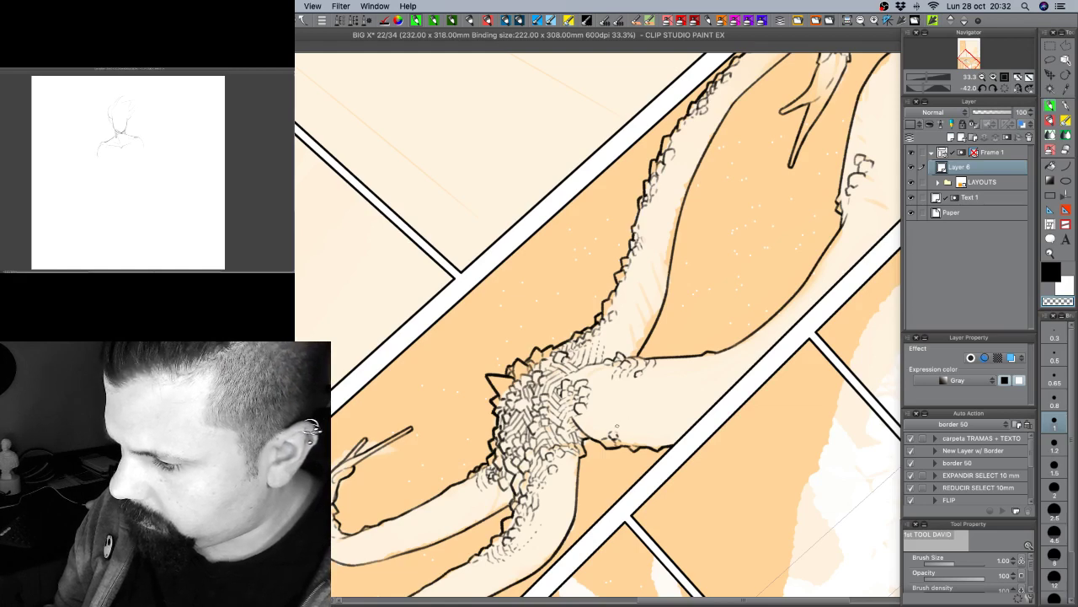
key(r)
drag(616, 429, 567, 425)
key(c)
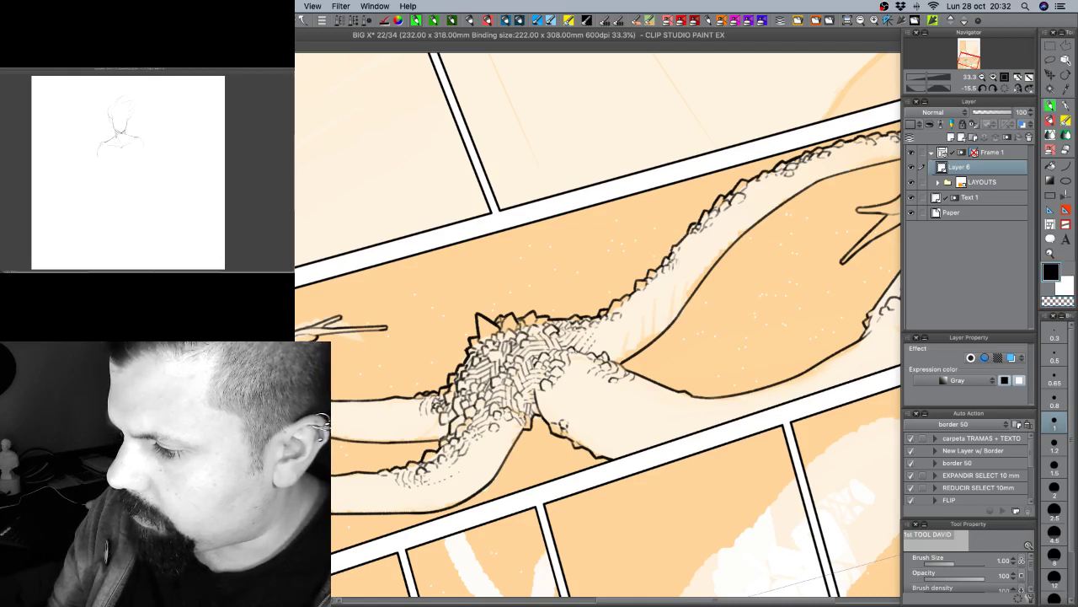
key(c)
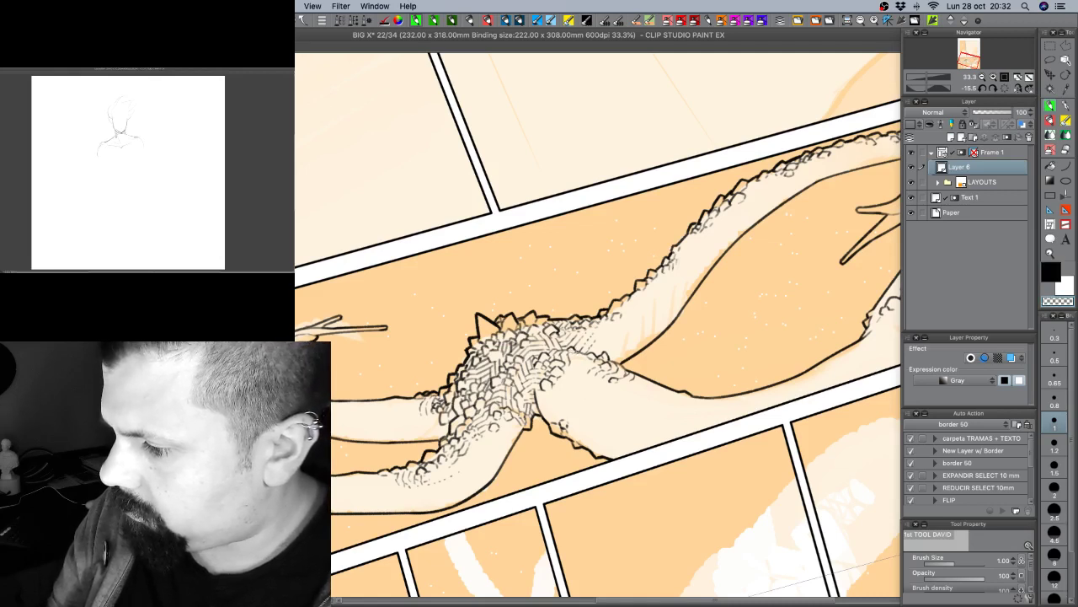
key(c)
key(c)
key(c)
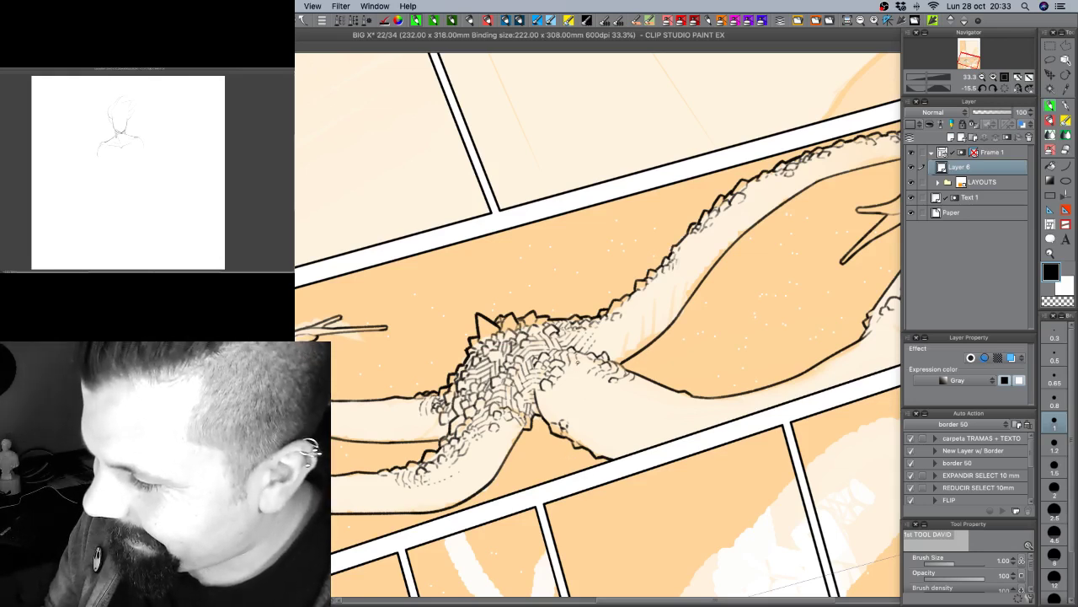
Ink larger rounded scales over the top of the thick front tentacle's root, next to the body texture.
key(shift+space)
mouse_move(579, 363)
mouse_down()
mouse_move(553, 357)
mouse_move(546, 367)
mouse_move(567, 364)
mouse_up()
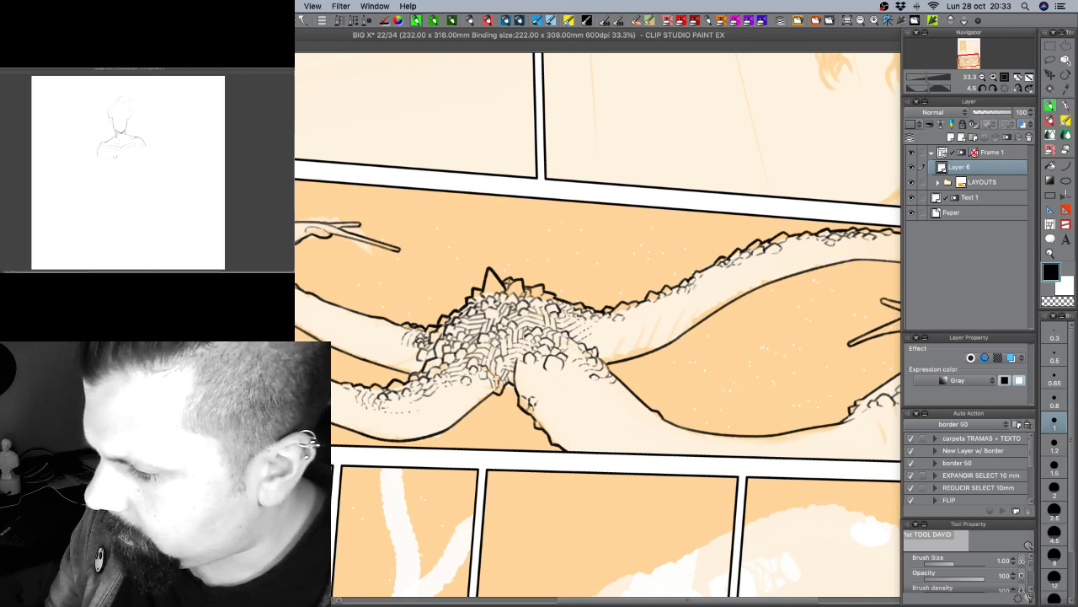
drag(537, 358, 540, 366)
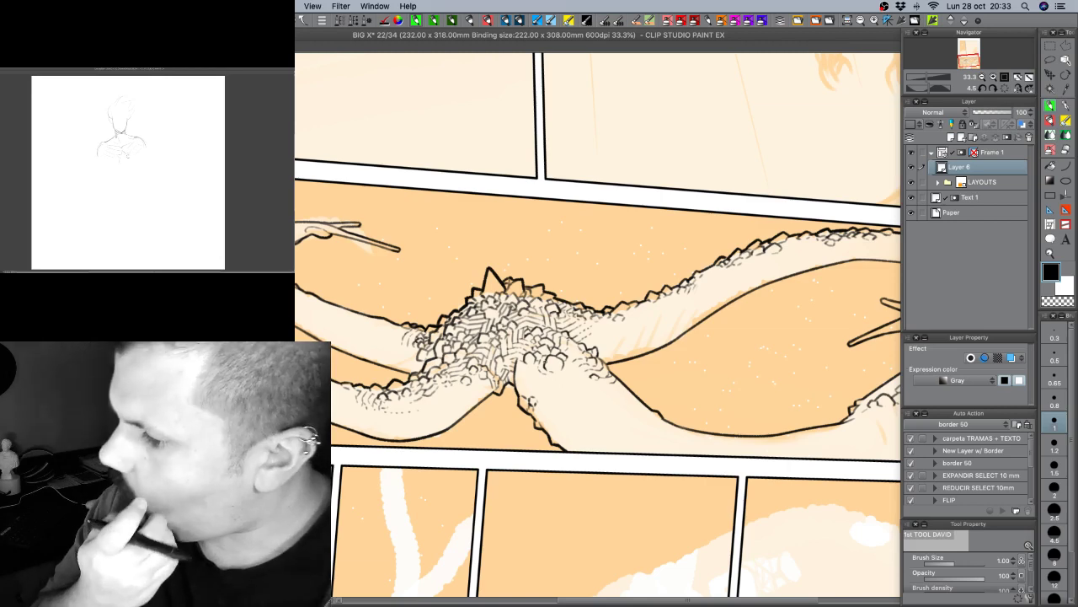
key(r)
drag(471, 475, 454, 458)
drag(557, 337, 526, 300)
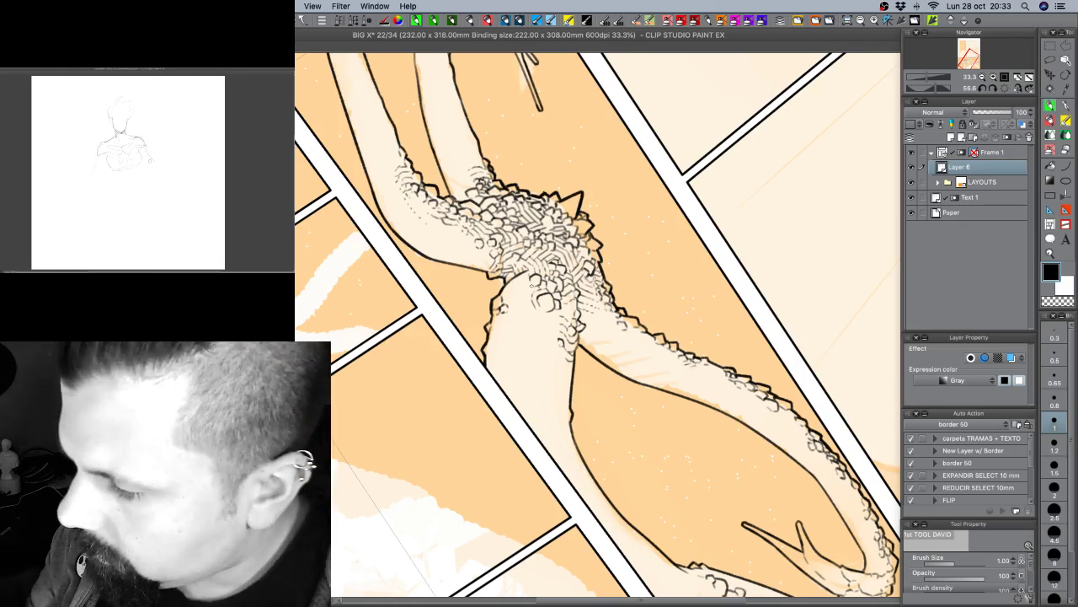
Ink concentric contour lines around the large scale plate on the thick front tentacle's root.
key(r)
mouse_move(528, 294)
mouse_down()
mouse_move(454, 343)
mouse_move(563, 248)
mouse_up()
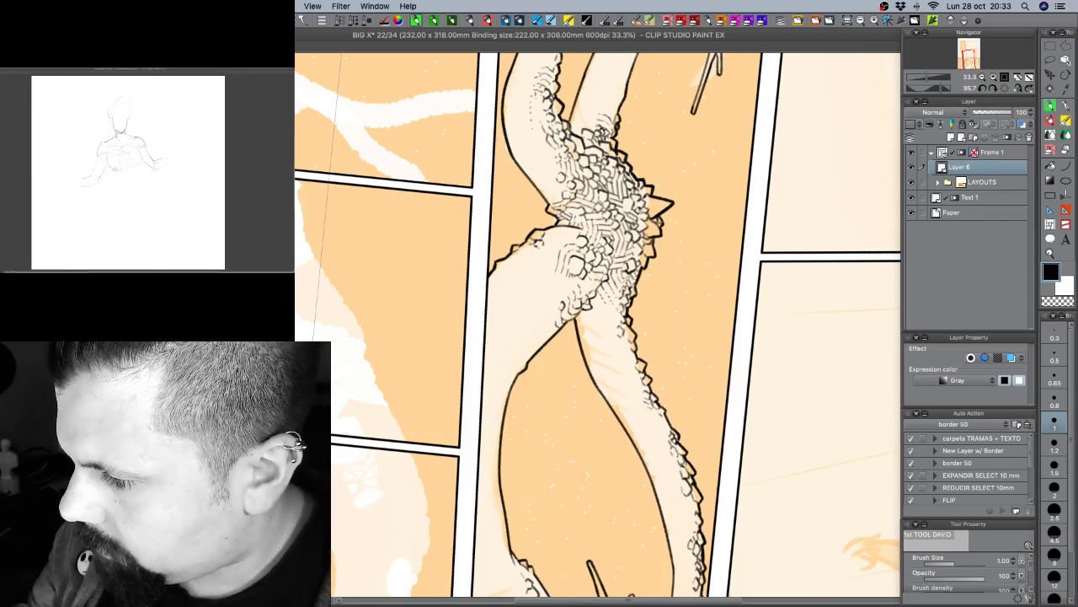
key(r)
drag(708, 287, 610, 192)
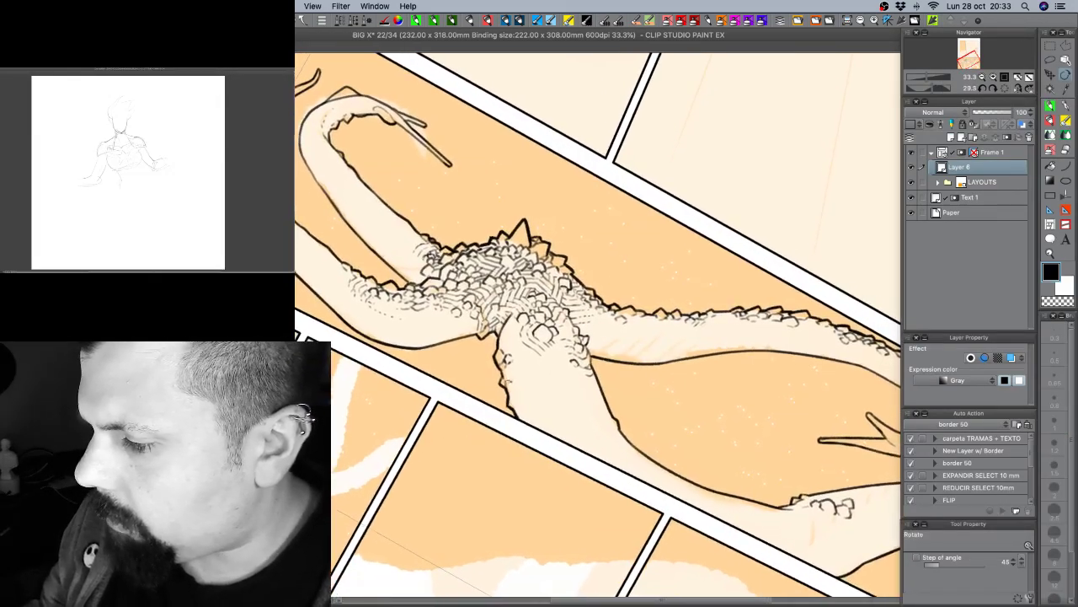
drag(505, 381, 518, 411)
key(p)
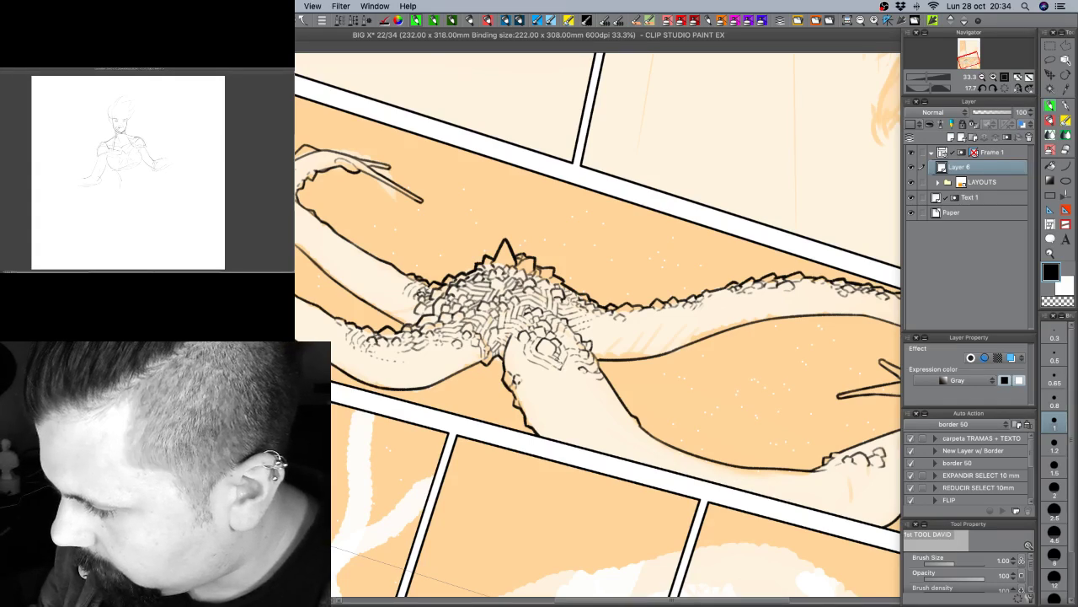
Extend the contour lines and small scales around the large plate across the thick front tentacle's root, cleaning up with transparent colour.
key(c)
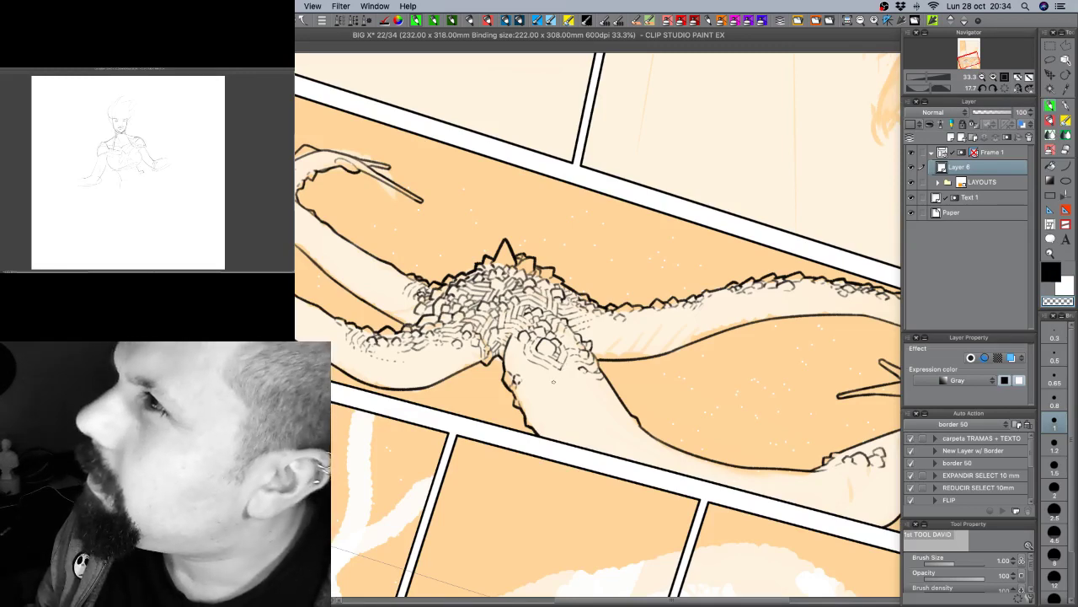
key(c)
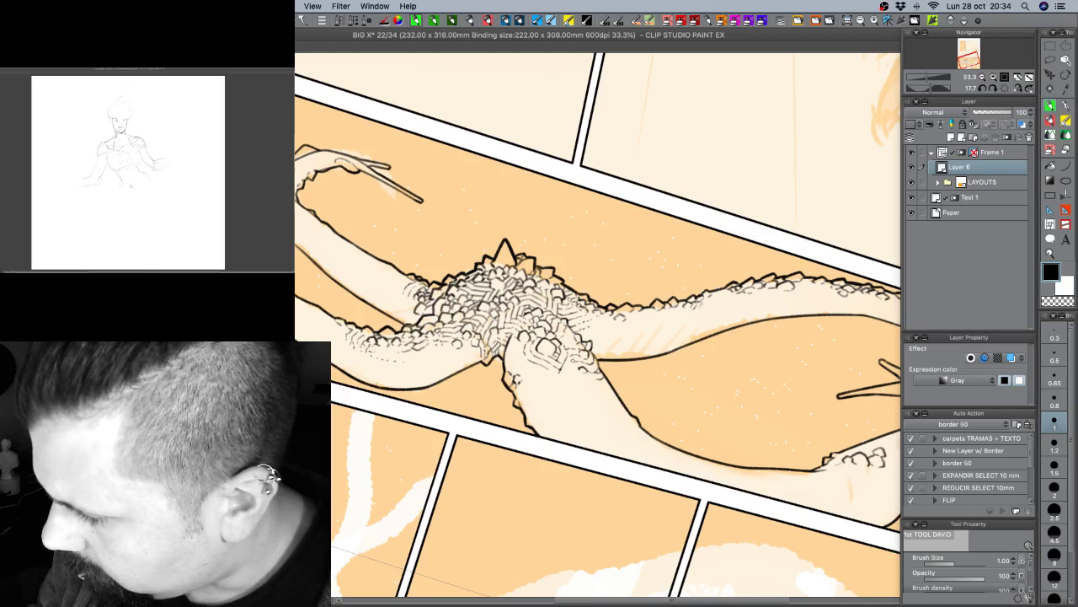
mouse_move(563, 420)
mouse_down()
mouse_move(513, 441)
mouse_move(440, 345)
mouse_up()
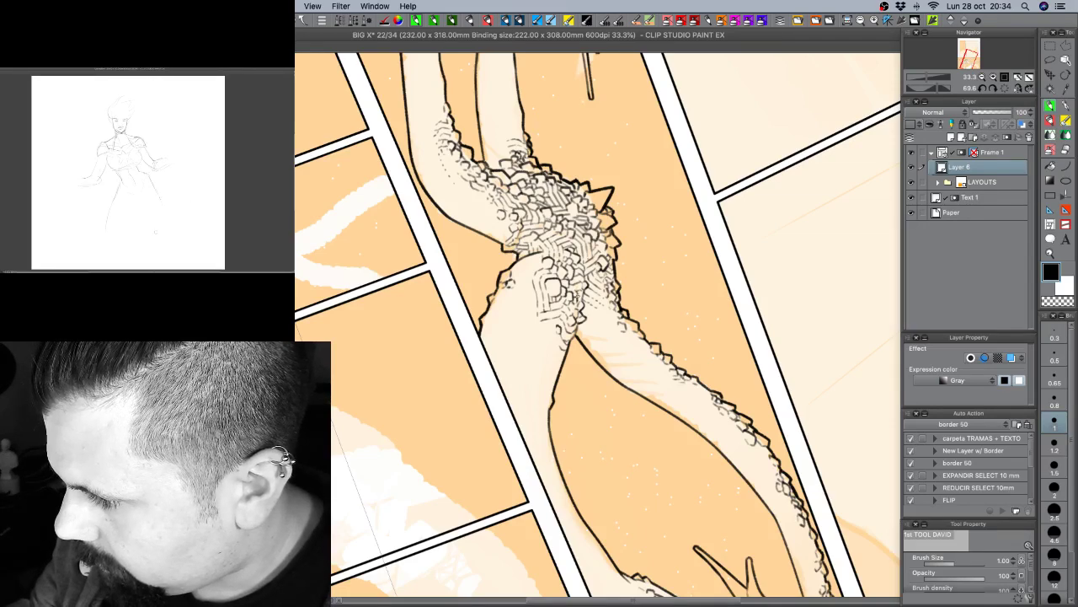
key(shift+space)
mouse_move(716, 347)
mouse_down()
mouse_move(697, 287)
mouse_move(626, 250)
mouse_up()
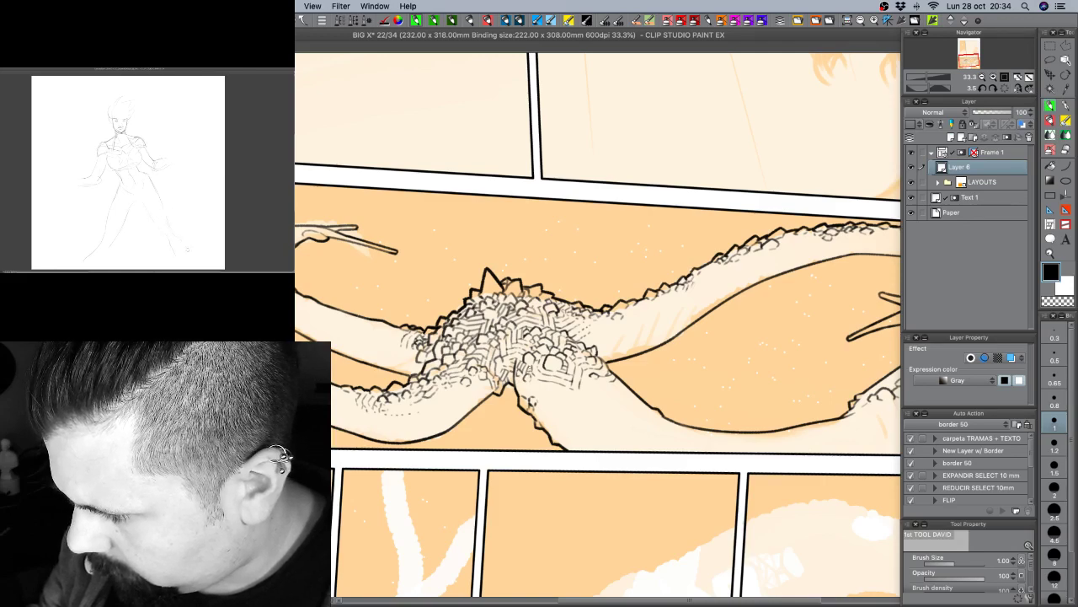
mouse_move(659, 383)
mouse_down()
mouse_move(662, 363)
mouse_move(551, 386)
mouse_up()
key(shift+space)
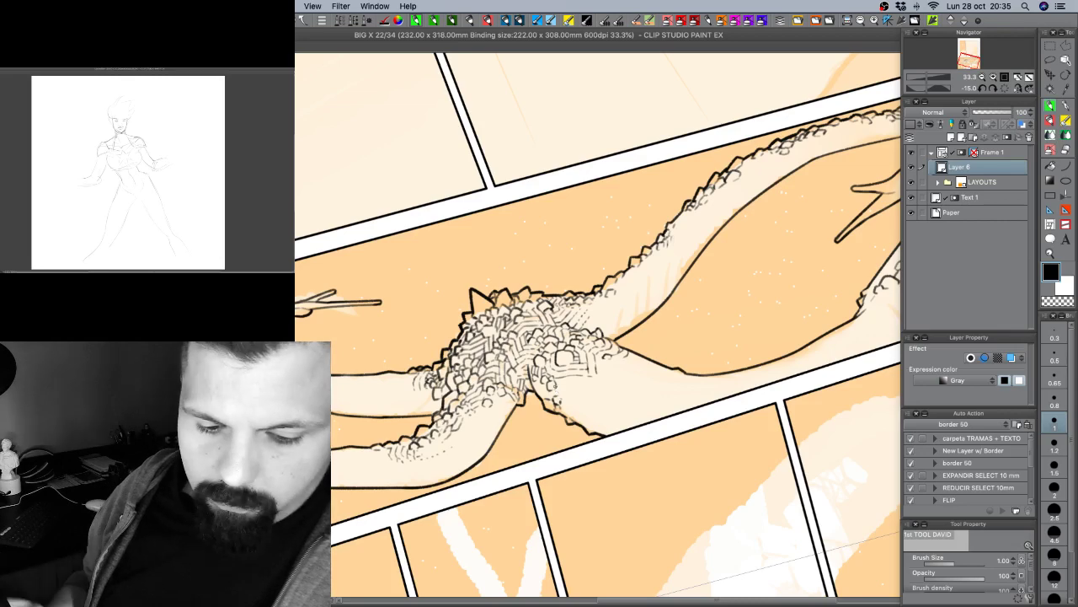
Ink and touch up small scales where the upper-right tentacle joins the body, alternating between ink and transparent colour.
key(r)
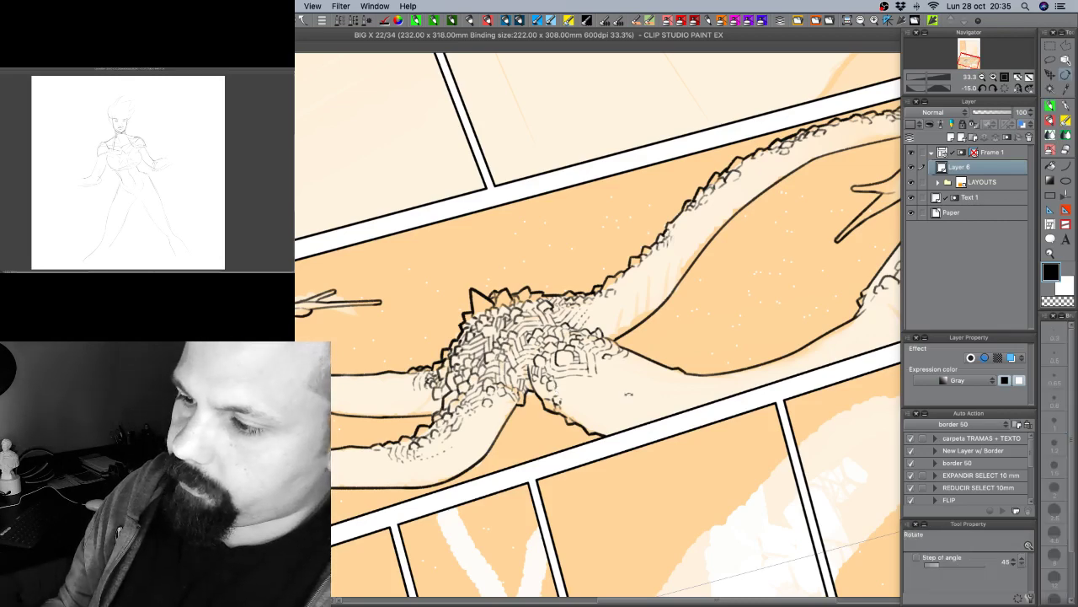
drag(728, 395, 695, 426)
drag(664, 350, 582, 391)
drag(511, 345, 519, 352)
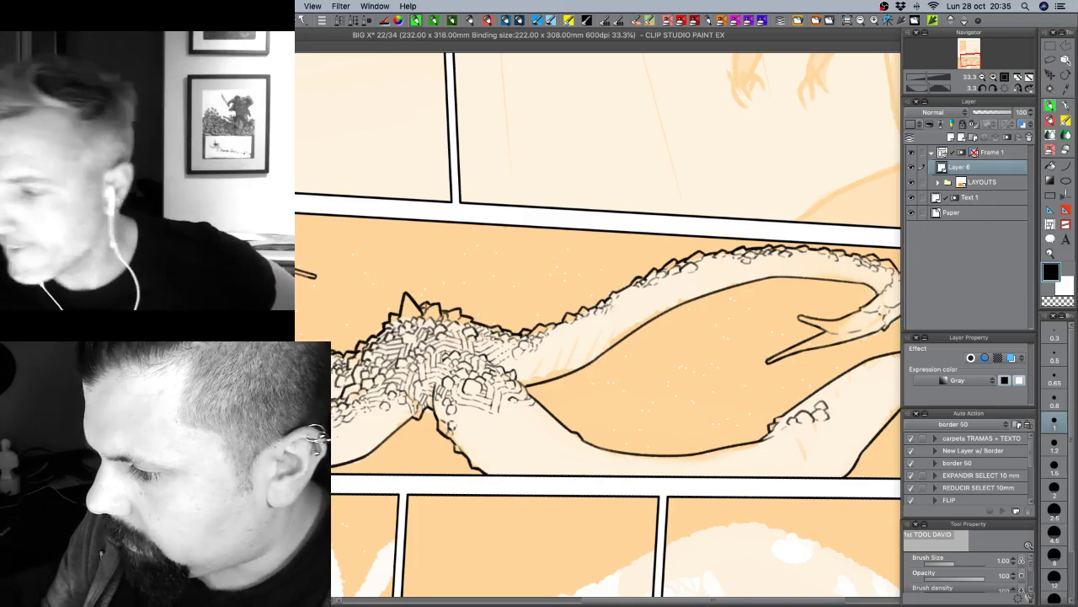
key(c)
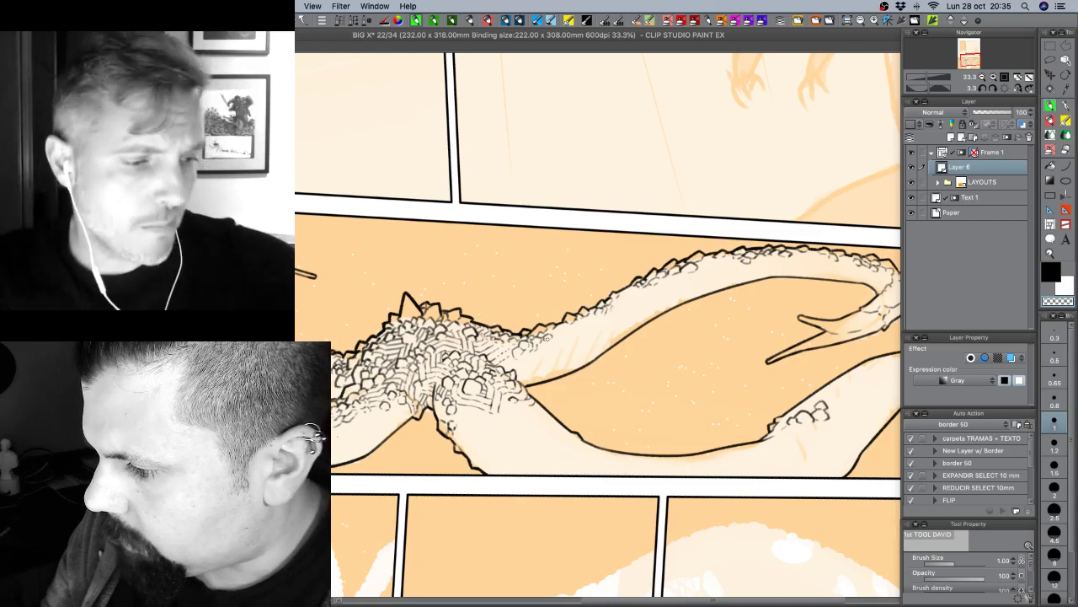
key(c)
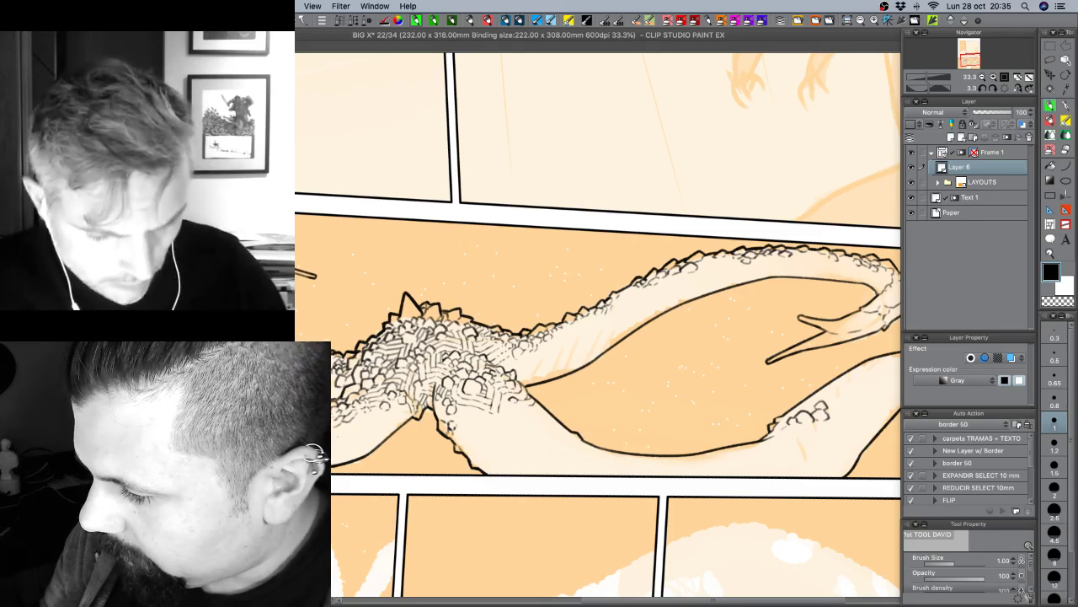
key(c)
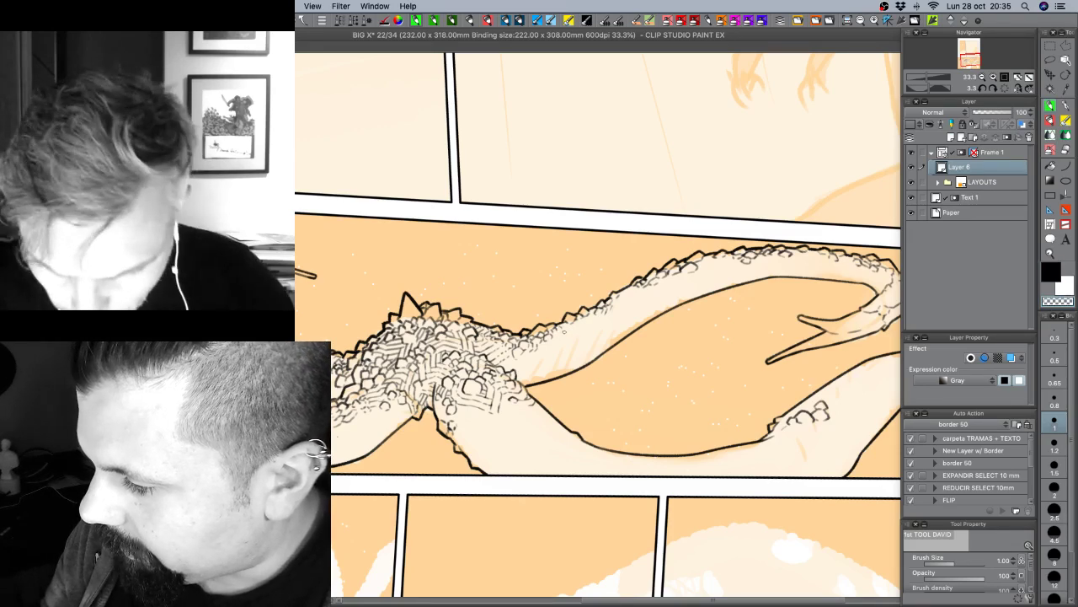
key(c)
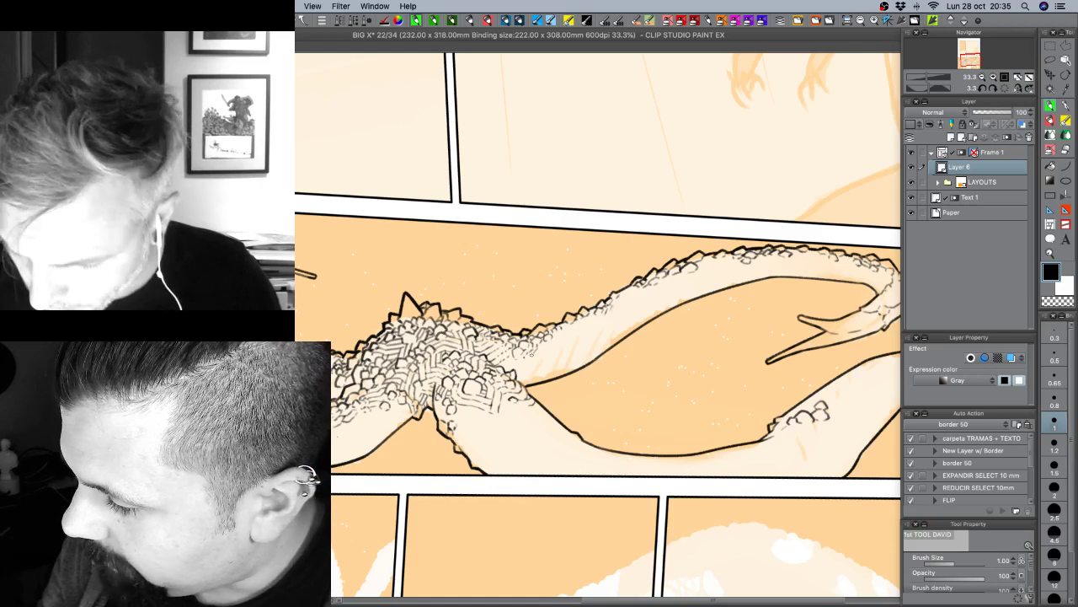
key(c)
key(c)
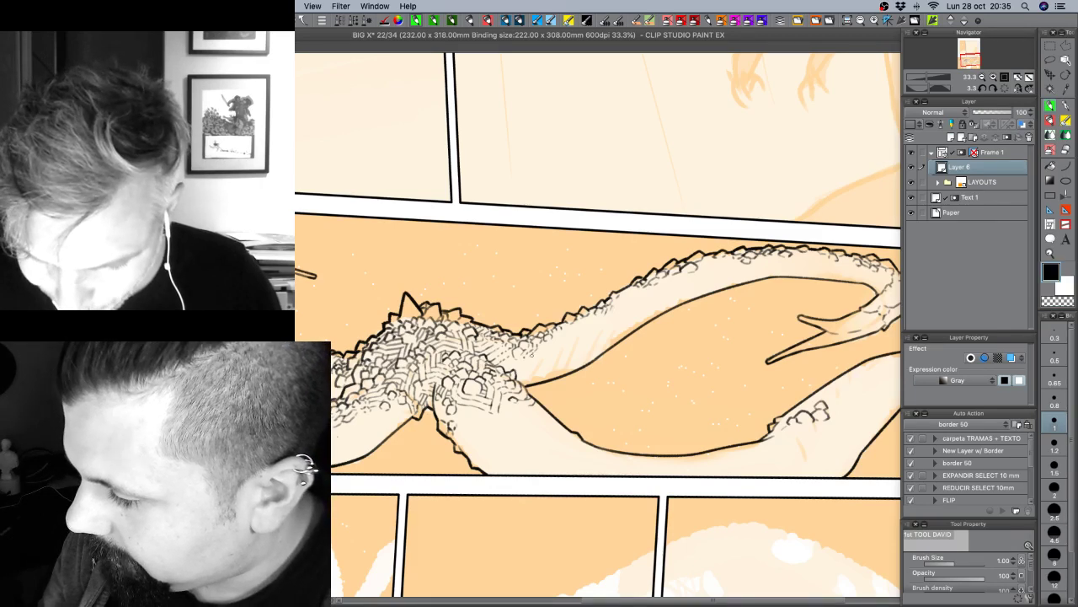
key(c)
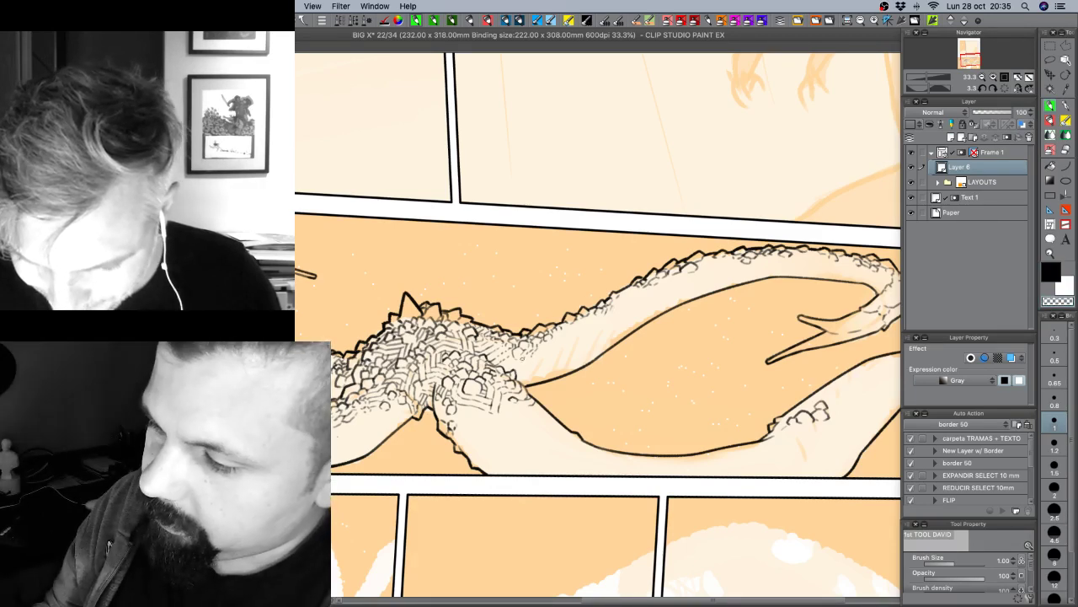
key(shift+space)
drag(632, 346, 626, 351)
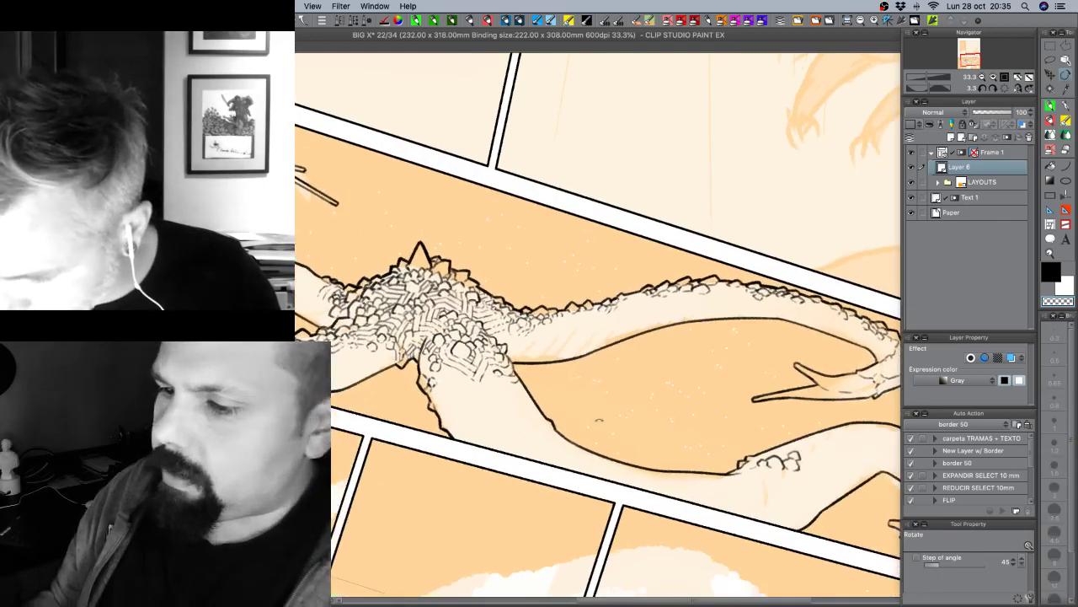
key(c)
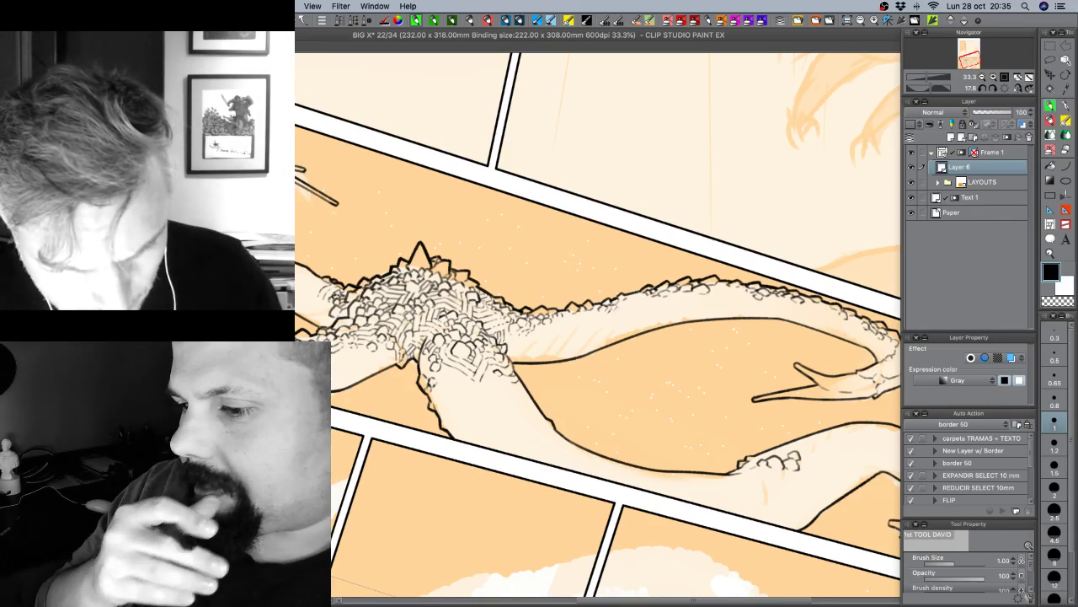
Ink small curved scales along the upper edge of the lower-left tentacle, extending the texture from its root.
drag(588, 407, 646, 356)
drag(730, 380, 740, 316)
drag(508, 431, 575, 366)
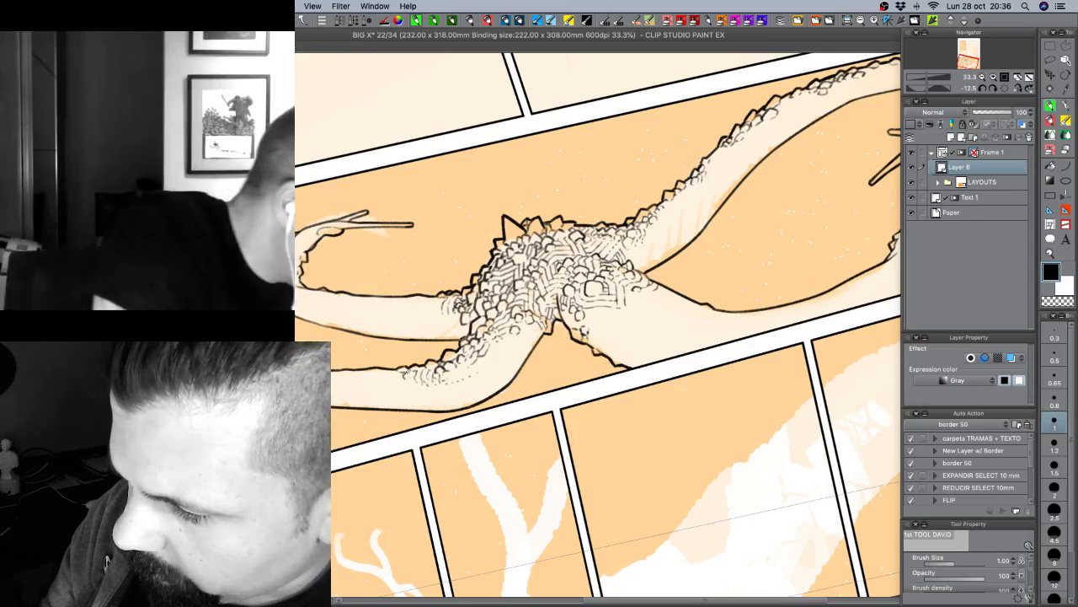
drag(407, 376, 415, 371)
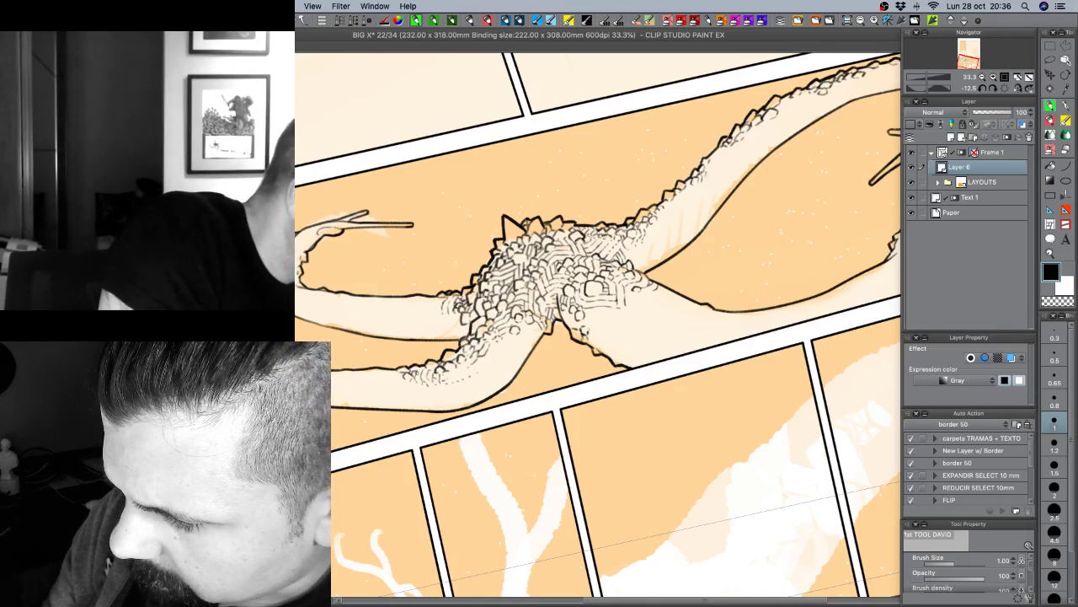
key(r)
drag(784, 321, 779, 285)
drag(488, 386, 580, 335)
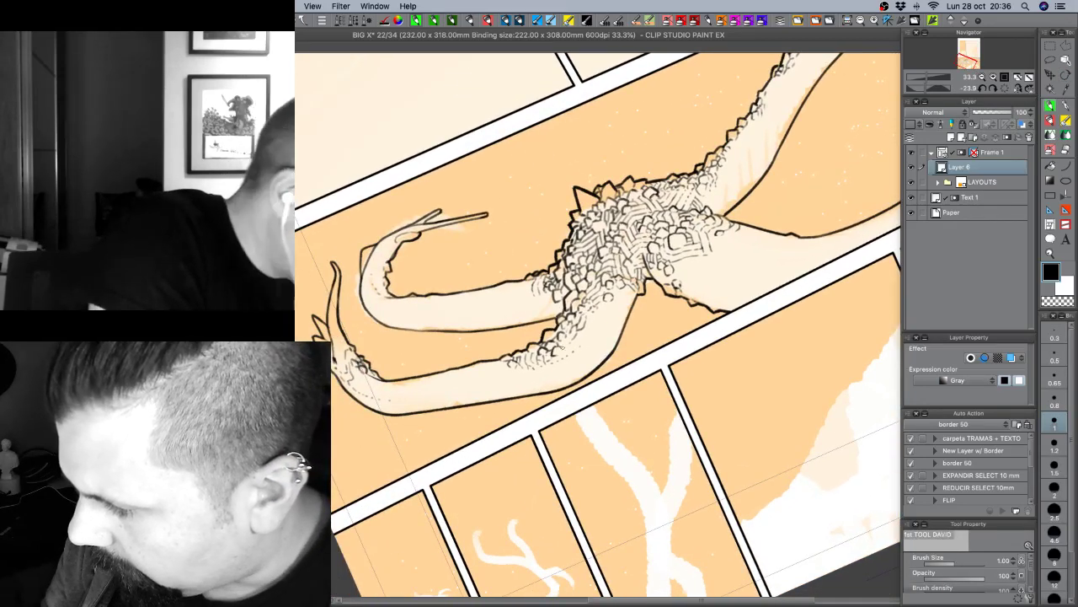
key(c)
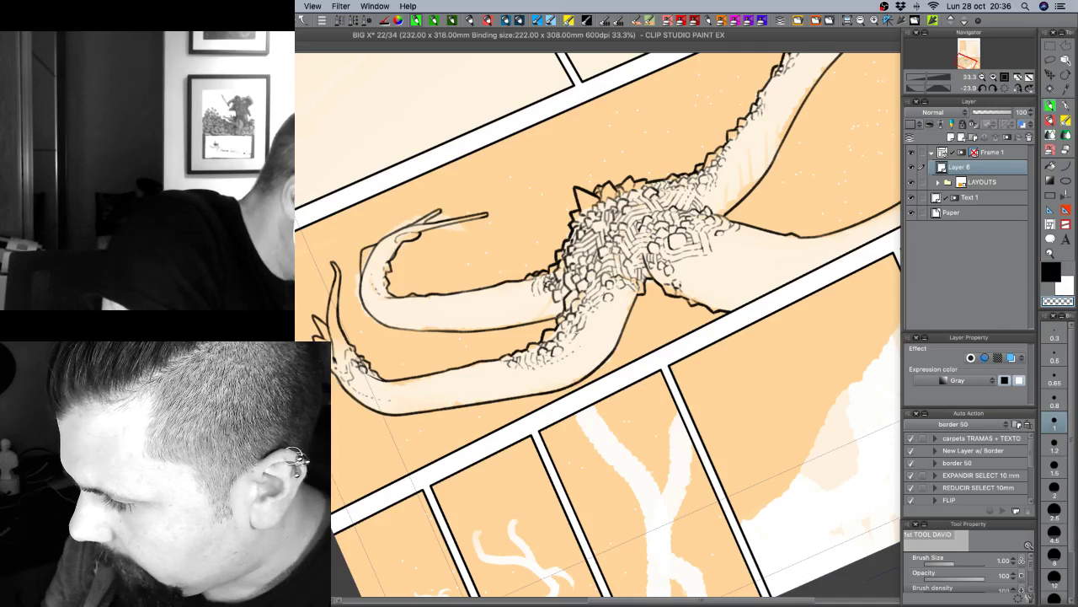
key(c)
drag(498, 362, 508, 373)
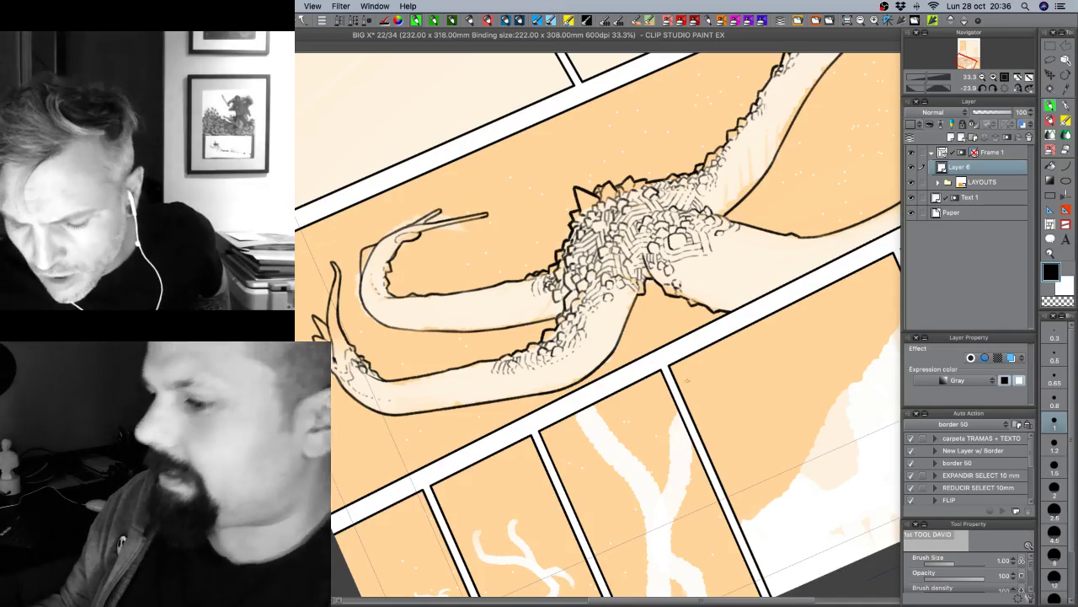
Add more rounded scales at the upper-left tentacle's root, beside the body texture.
drag(568, 377, 616, 384)
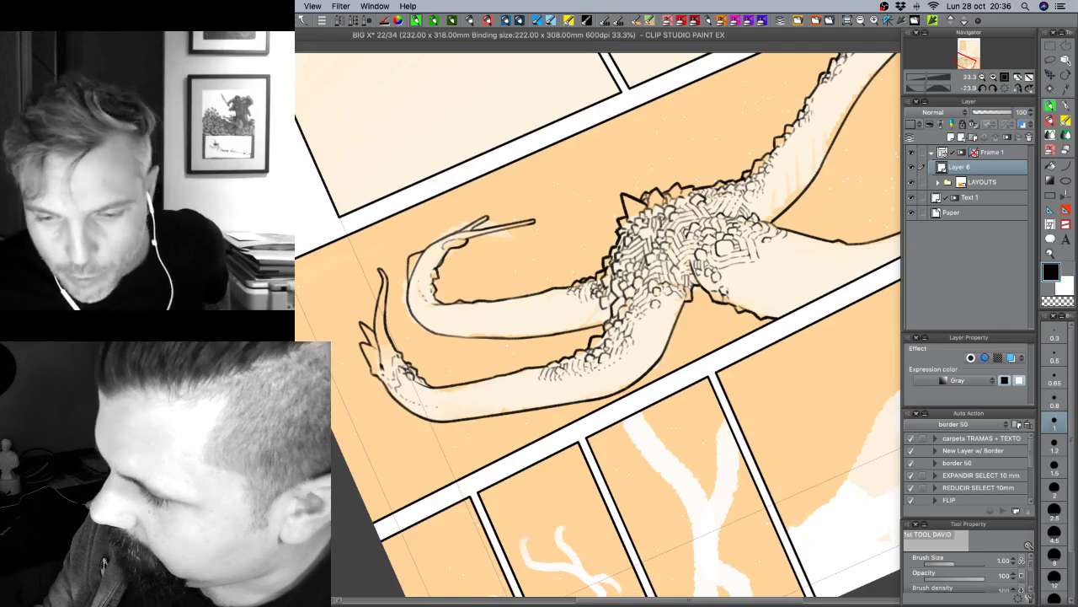
key(shift+space)
mouse_move(733, 379)
mouse_down()
mouse_move(758, 328)
mouse_move(696, 303)
mouse_up()
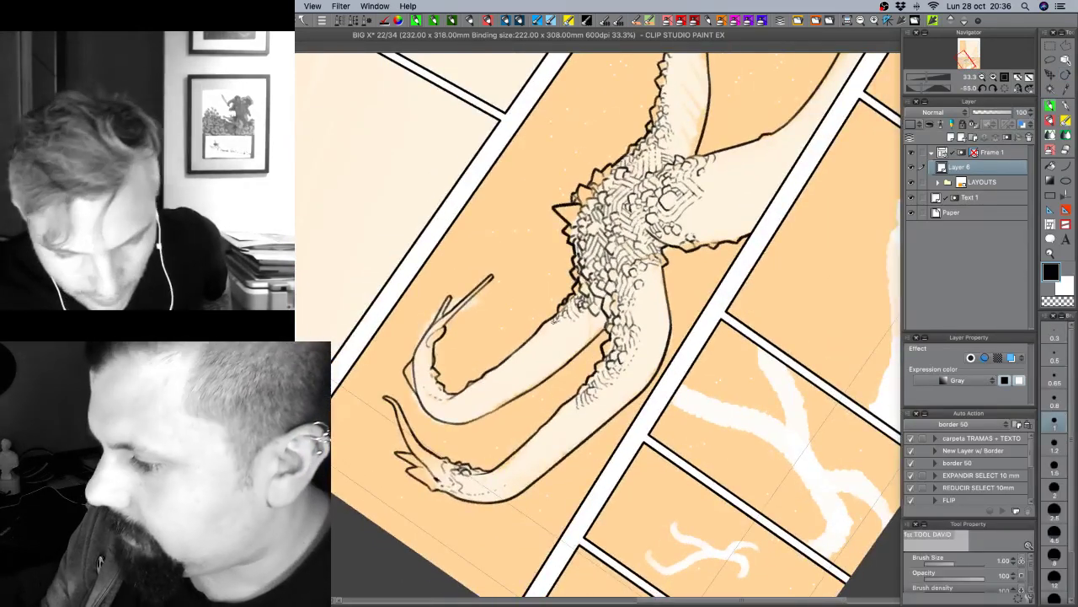
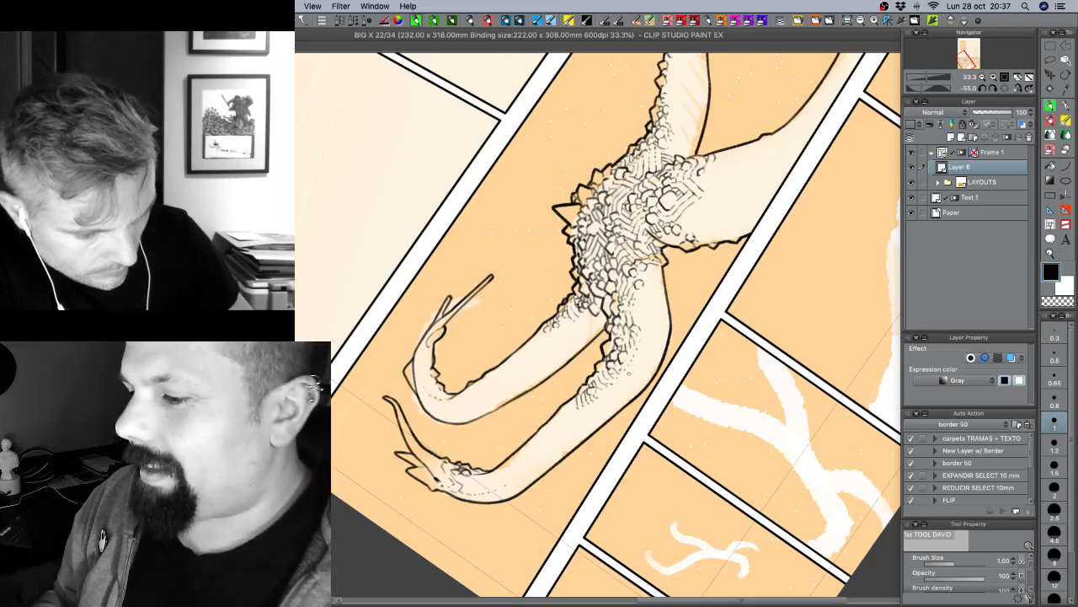
Extend the scales along the upper-left tentacle's inner edge towards its curl, tapering them into smaller marks.
key(r)
mouse_move(661, 391)
mouse_down()
mouse_move(571, 479)
mouse_move(569, 448)
mouse_up()
key(space)
drag(590, 285, 671, 358)
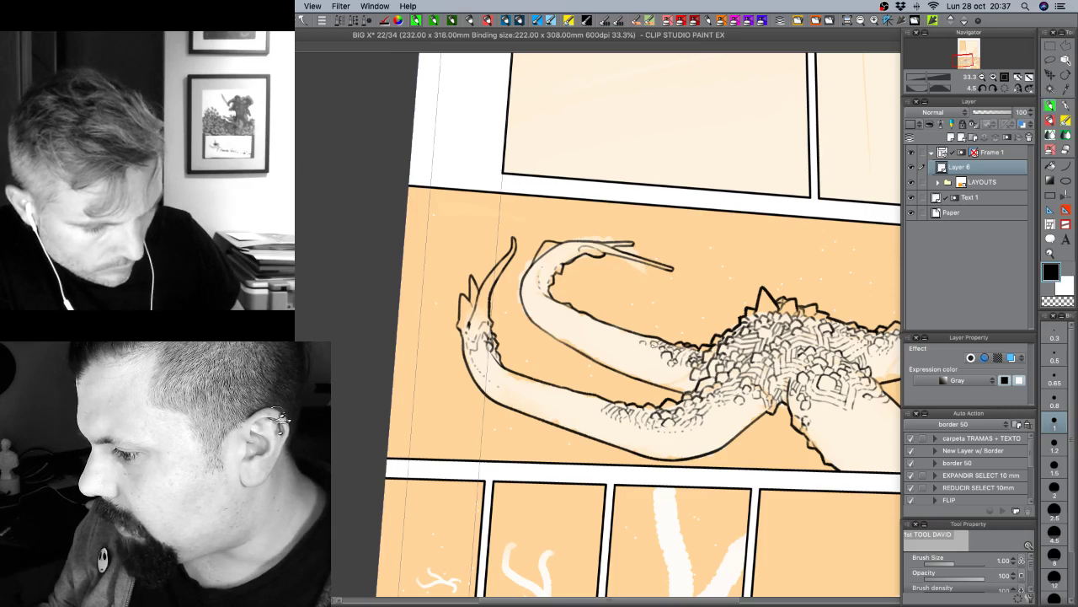
key(shift+space)
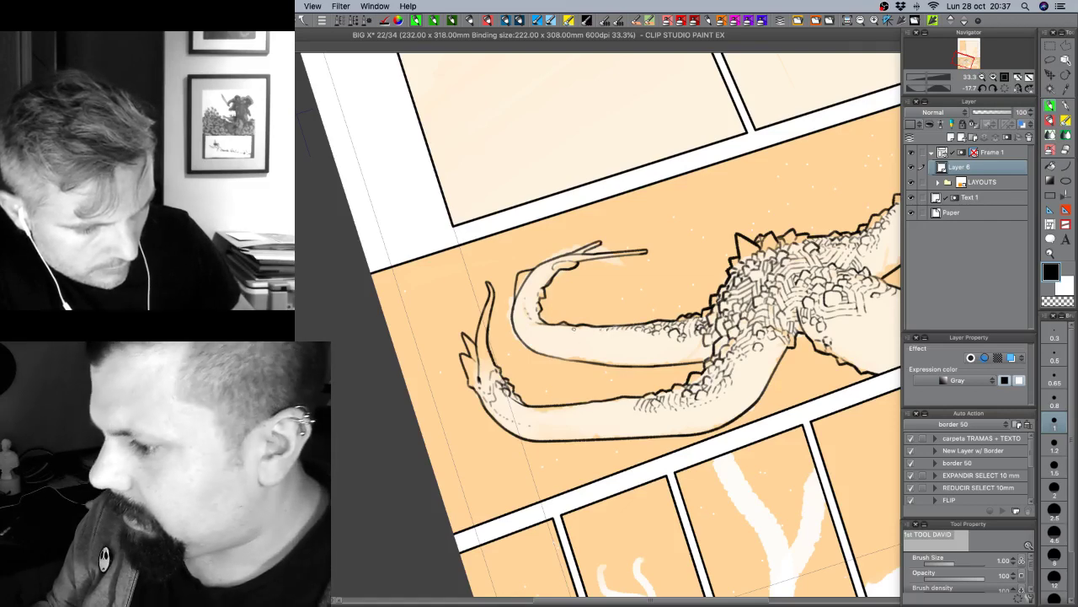
key(shift+space)
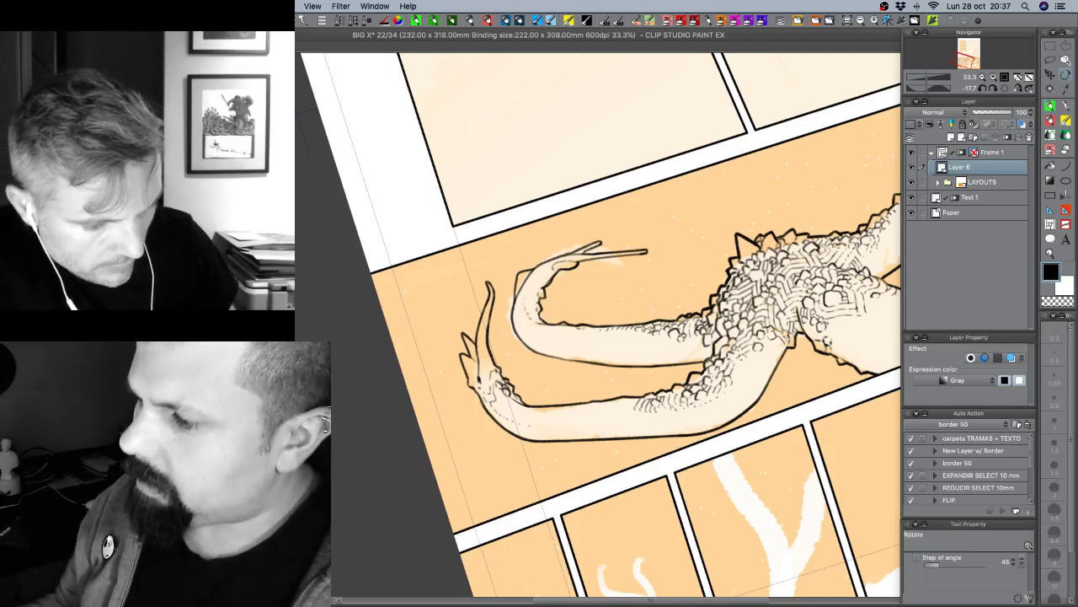
drag(630, 304, 616, 287)
key(c)
key(c)
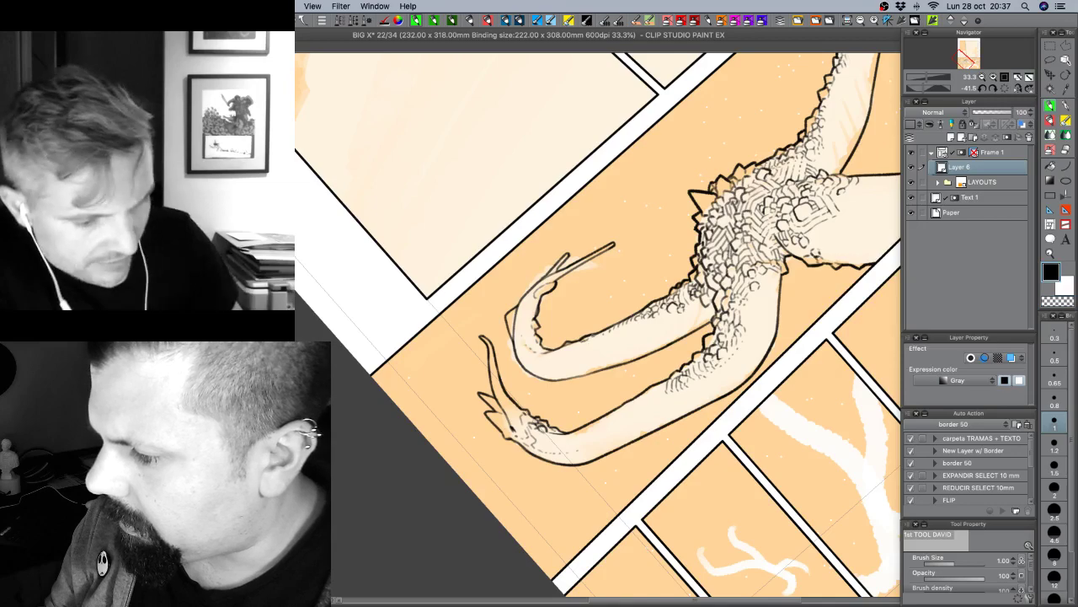
Extend the small scales along the lower-left tentacle's upper edge towards its bend and add fine marks beneath them.
key(shift+space)
mouse_move(713, 409)
mouse_down()
mouse_move(650, 467)
mouse_move(610, 464)
mouse_move(636, 463)
mouse_up()
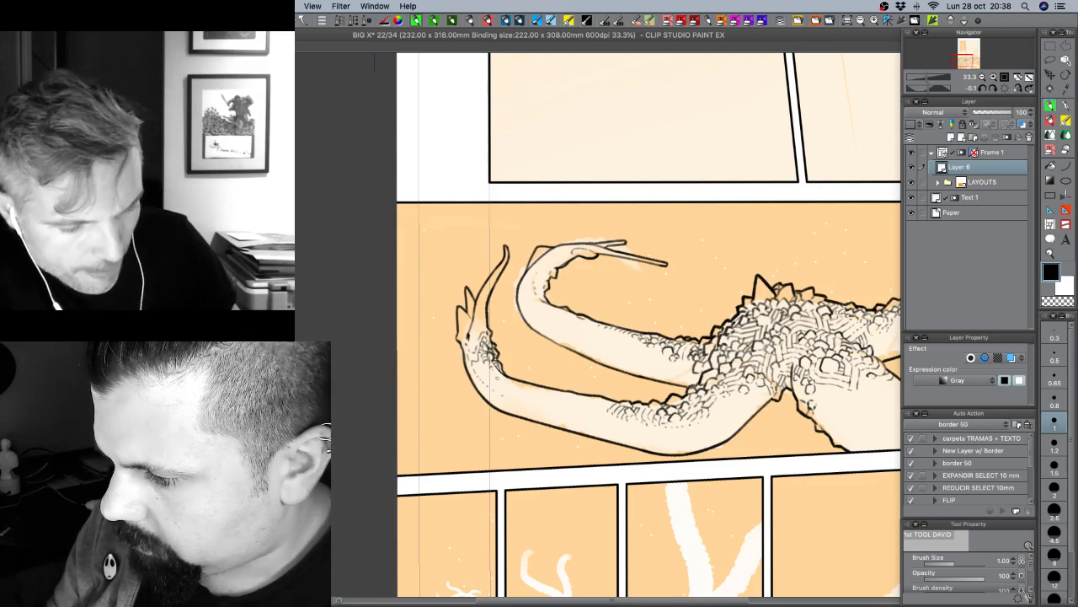
drag(581, 418, 655, 389)
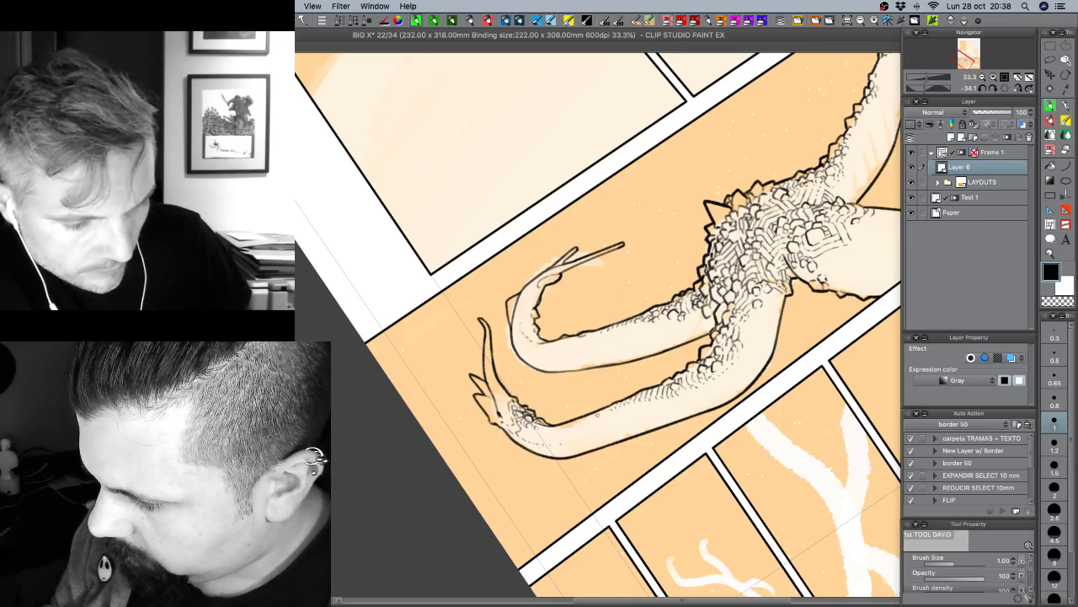
drag(809, 436, 603, 507)
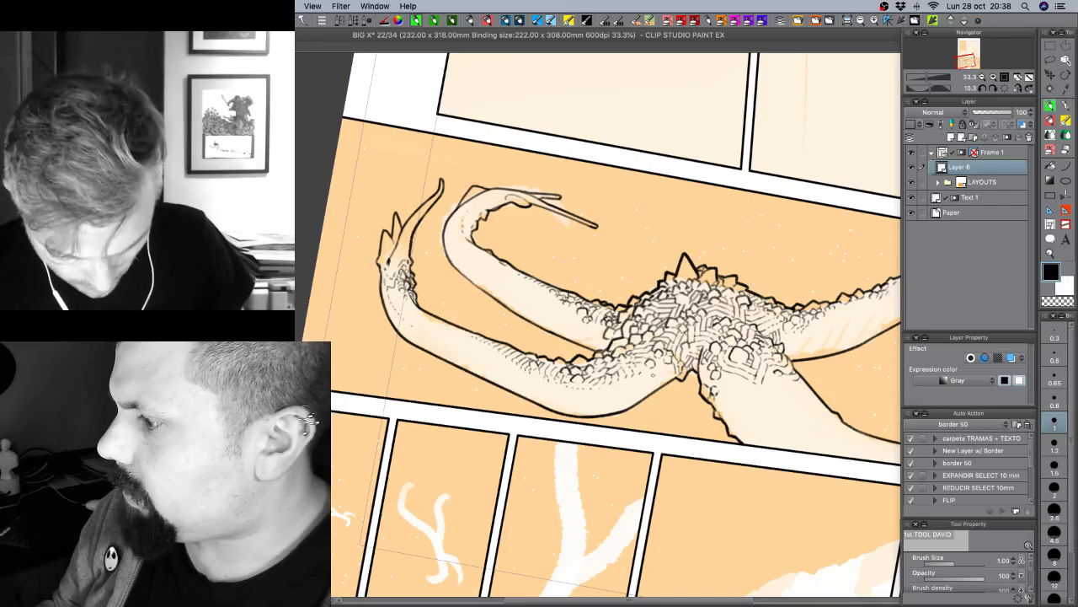
Ink rows of small scales beneath the spikes along the upper-right tentacle, from its root towards its curled end.
drag(817, 350, 701, 333)
key(shift+space)
mouse_move(778, 396)
mouse_down()
mouse_move(783, 384)
mouse_move(759, 371)
mouse_move(604, 328)
mouse_up()
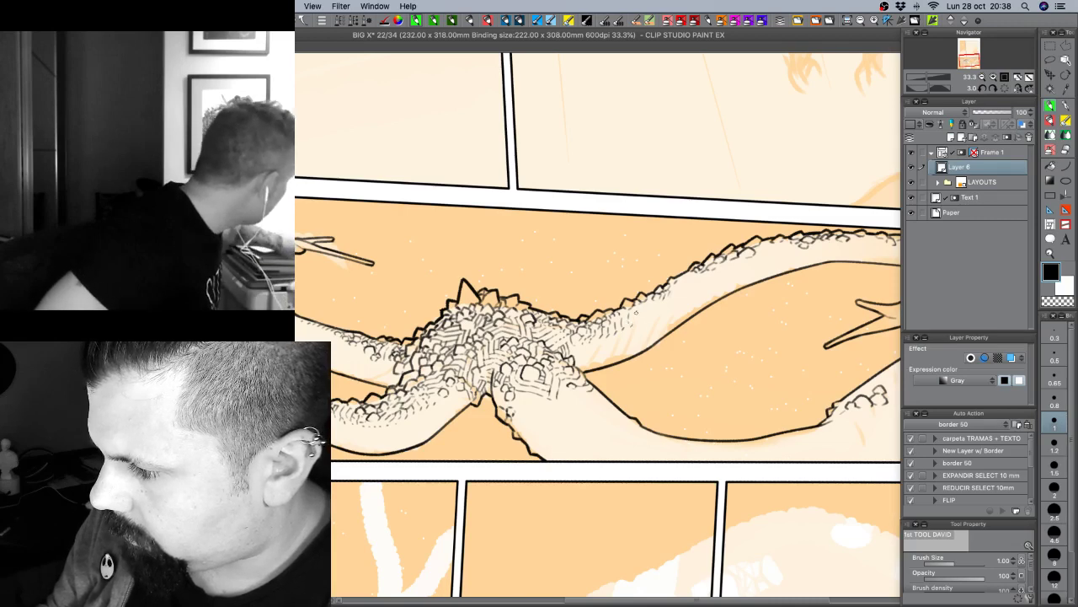
drag(636, 310, 634, 320)
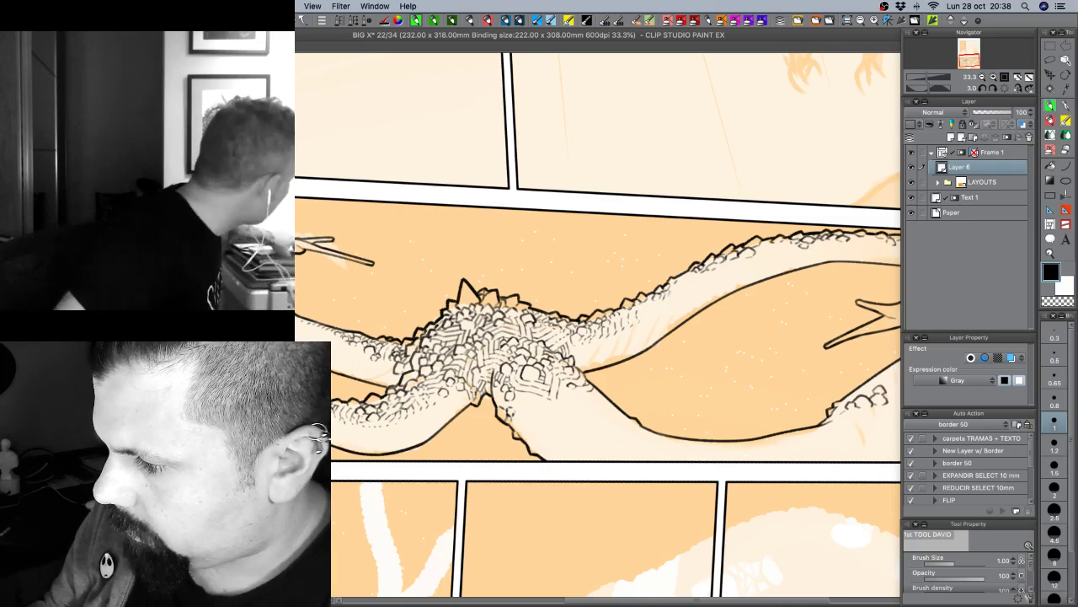
drag(618, 314, 619, 323)
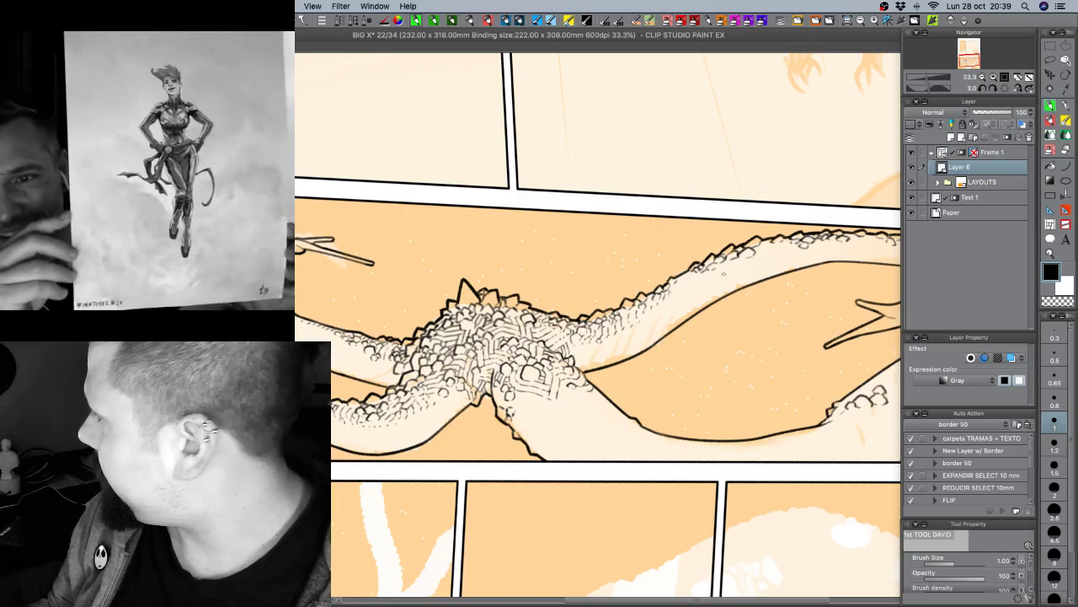
drag(718, 324, 670, 368)
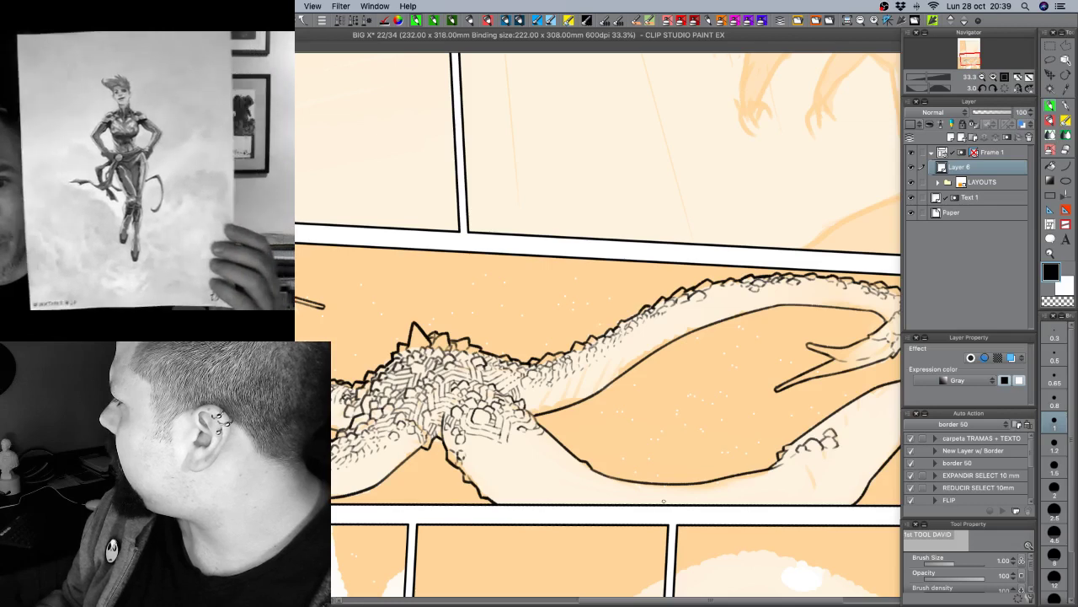
drag(665, 501, 578, 531)
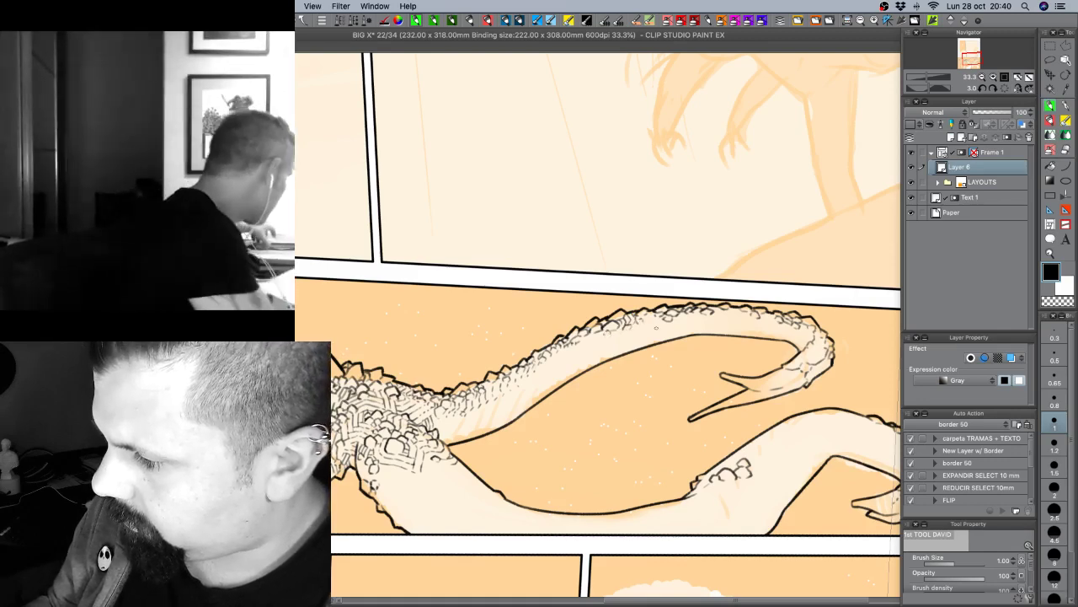
Extend the scales and contour marks along the thick front tentacle's upper edge, beyond the textured root.
scroll(615, 328, down, 4)
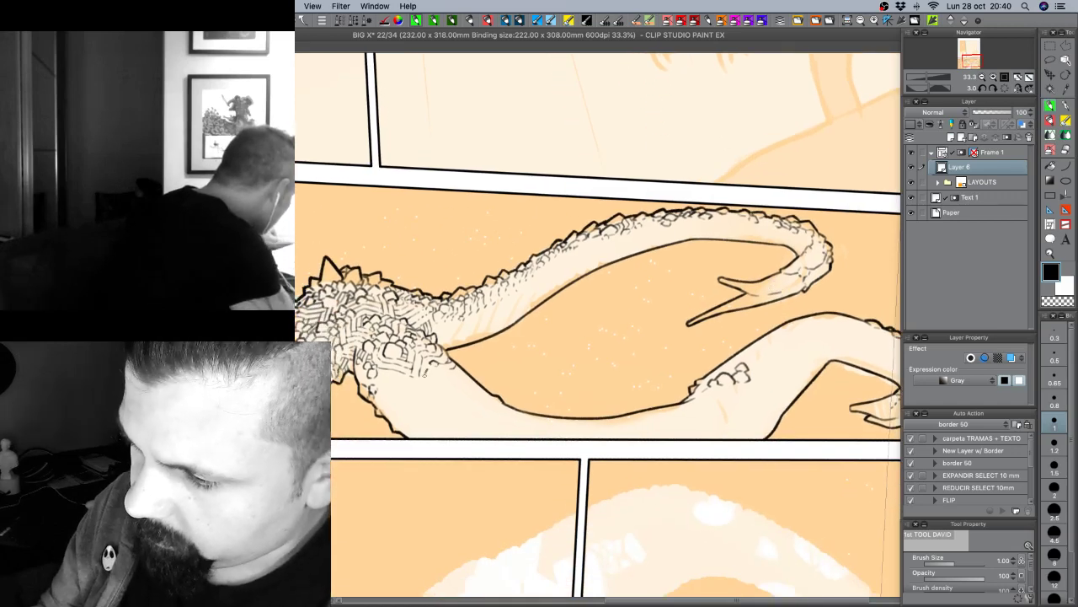
drag(434, 368, 453, 381)
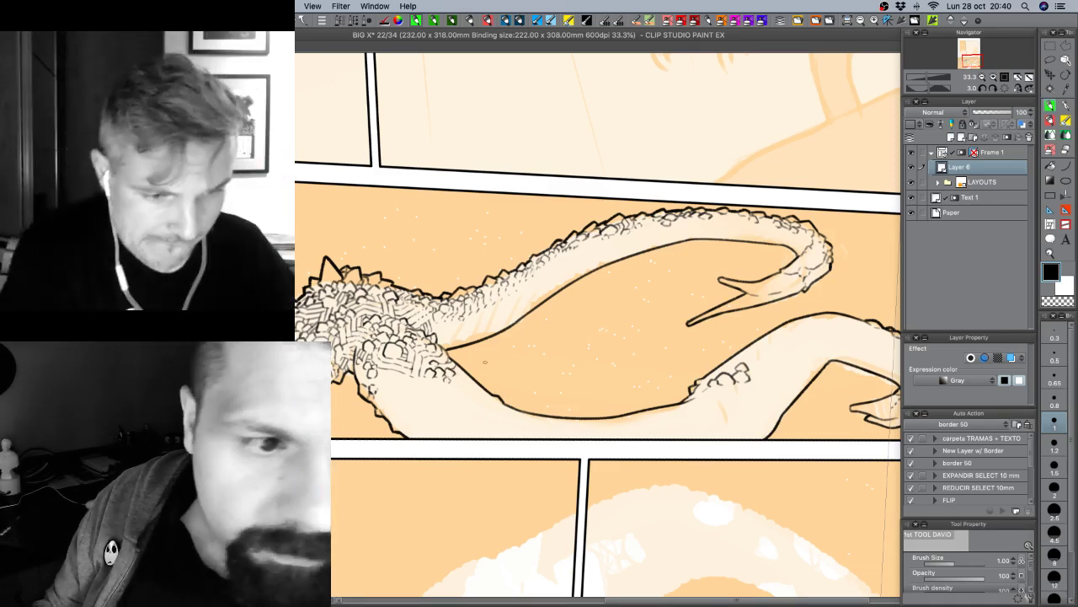
drag(454, 367, 461, 378)
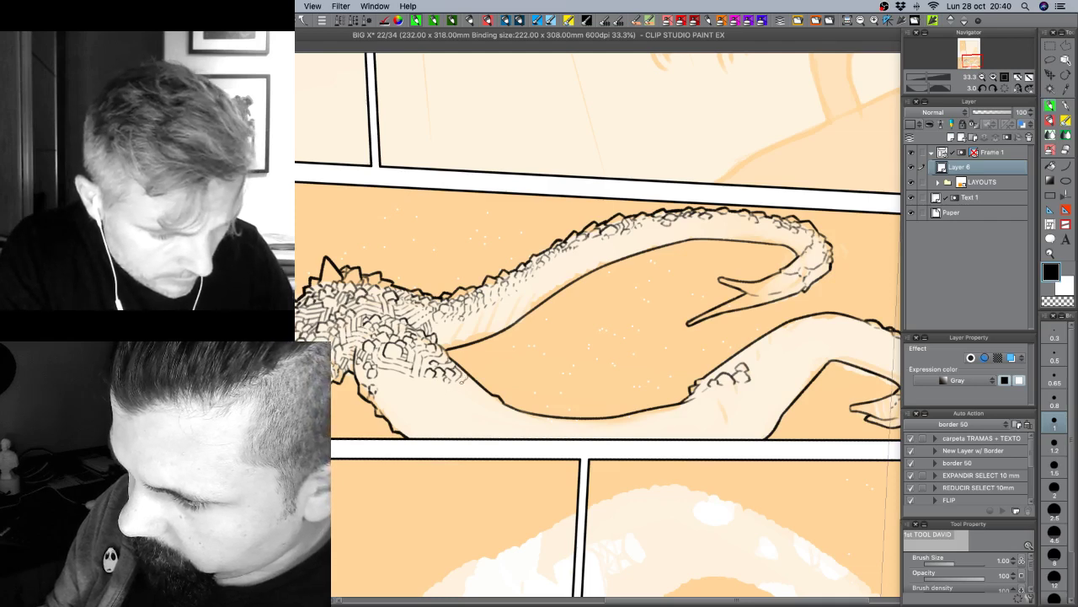
key(c)
mouse_move(675, 470)
mouse_down()
mouse_move(724, 430)
mouse_move(759, 354)
mouse_move(759, 308)
mouse_up()
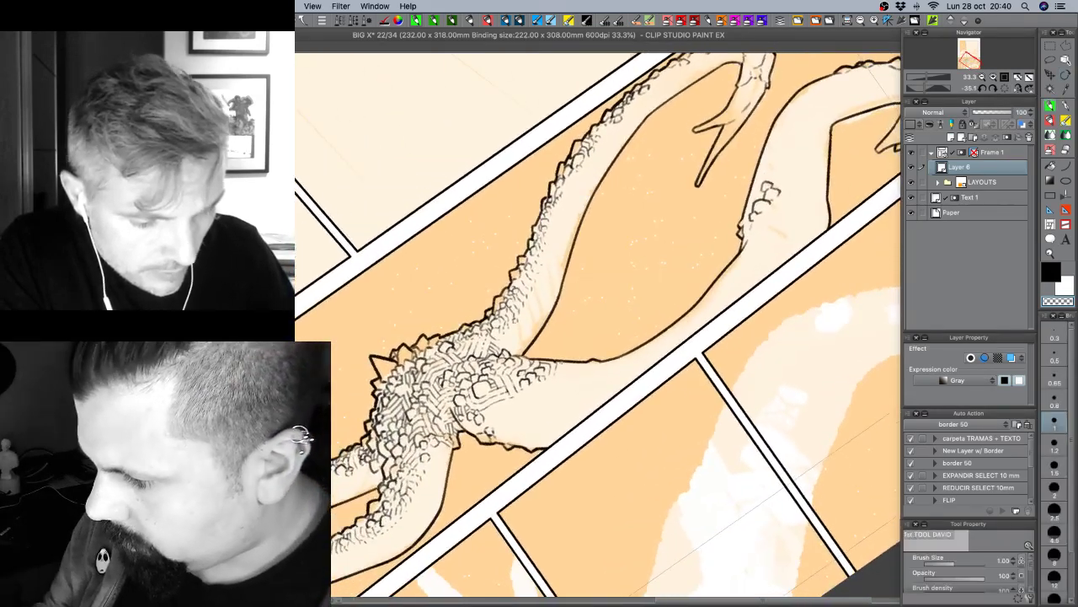
key(c)
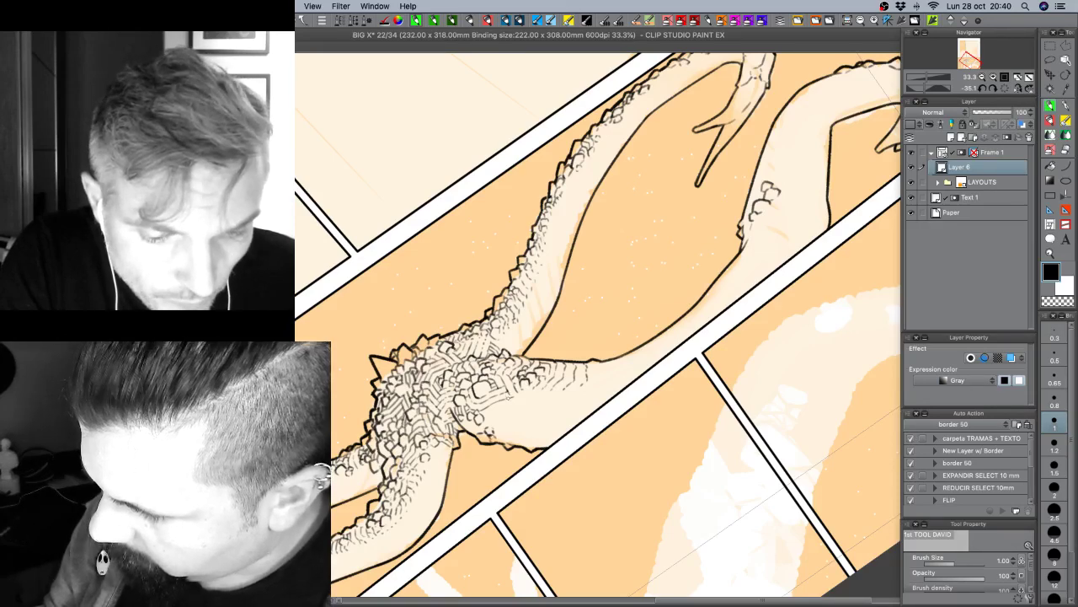
Extend the scales and curved marks along the thick front tentacle's upper edge to where the tentacle narrows.
mouse_move(524, 390)
mouse_down()
mouse_move(519, 401)
mouse_move(529, 395)
mouse_up()
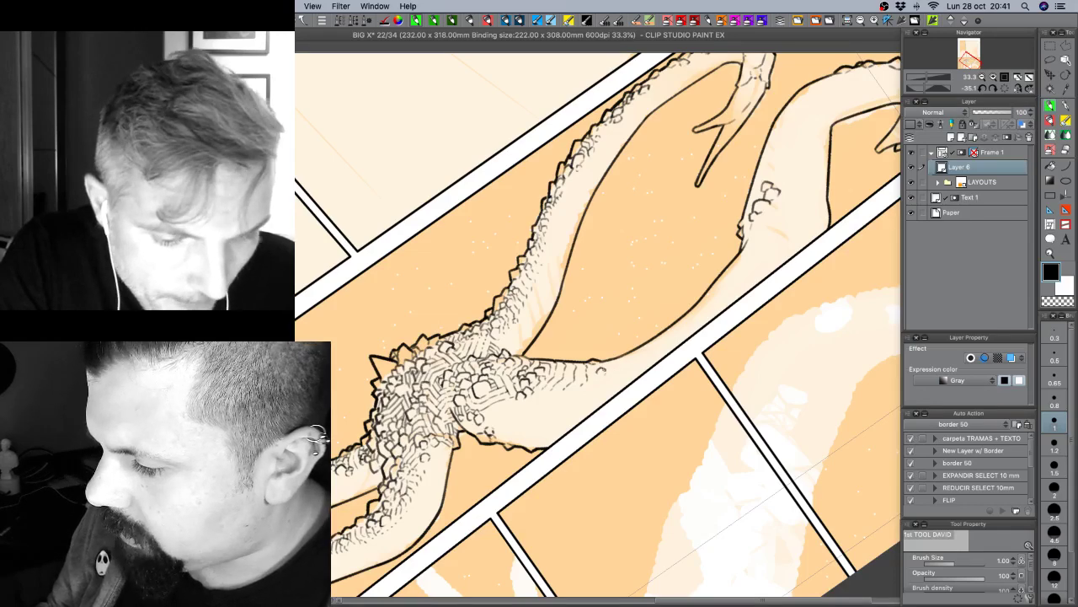
mouse_move(607, 364)
mouse_down()
mouse_move(523, 453)
mouse_move(599, 461)
mouse_move(634, 428)
mouse_up()
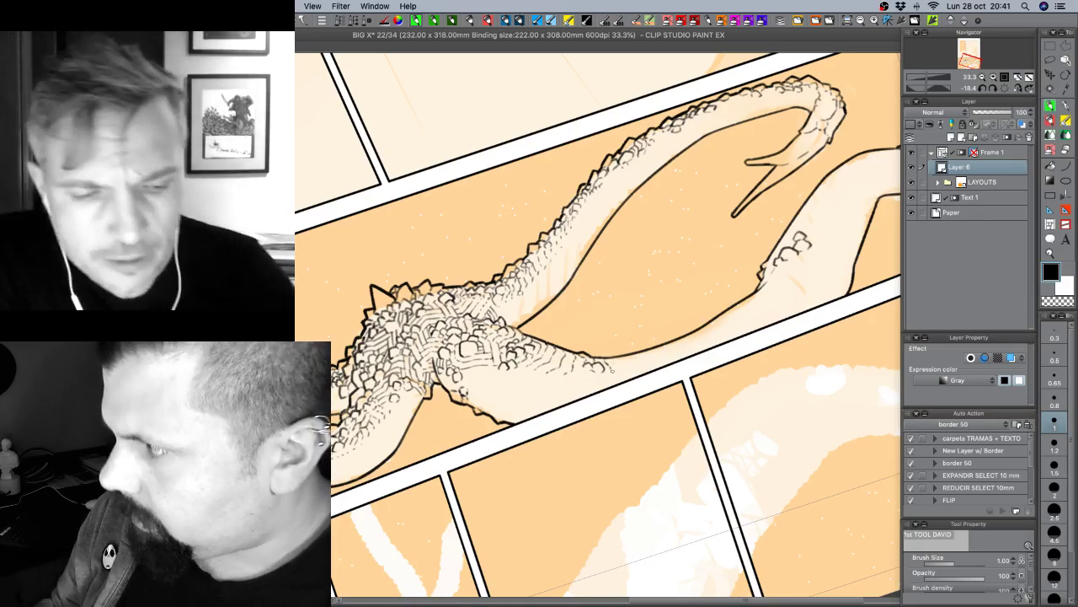
key(r)
mouse_move(609, 367)
mouse_down()
mouse_move(732, 326)
mouse_move(708, 252)
mouse_up()
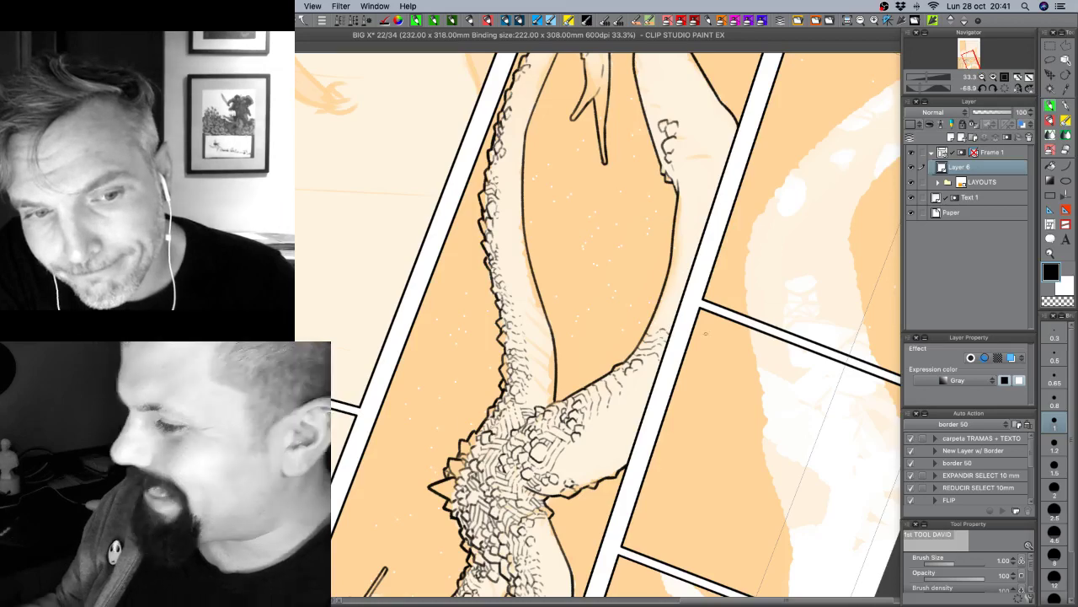
drag(758, 408, 757, 302)
drag(681, 403, 671, 324)
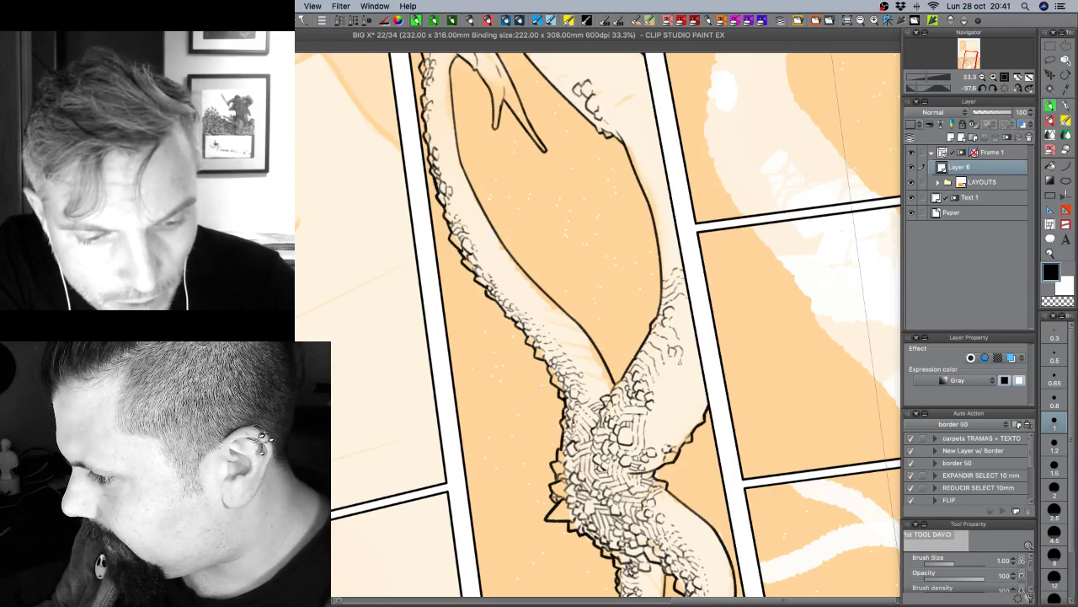
Ink cracked scale marks across the front tentacle's narrowing section down to the panel border, cleaning up stray lines.
key(c)
key(c)
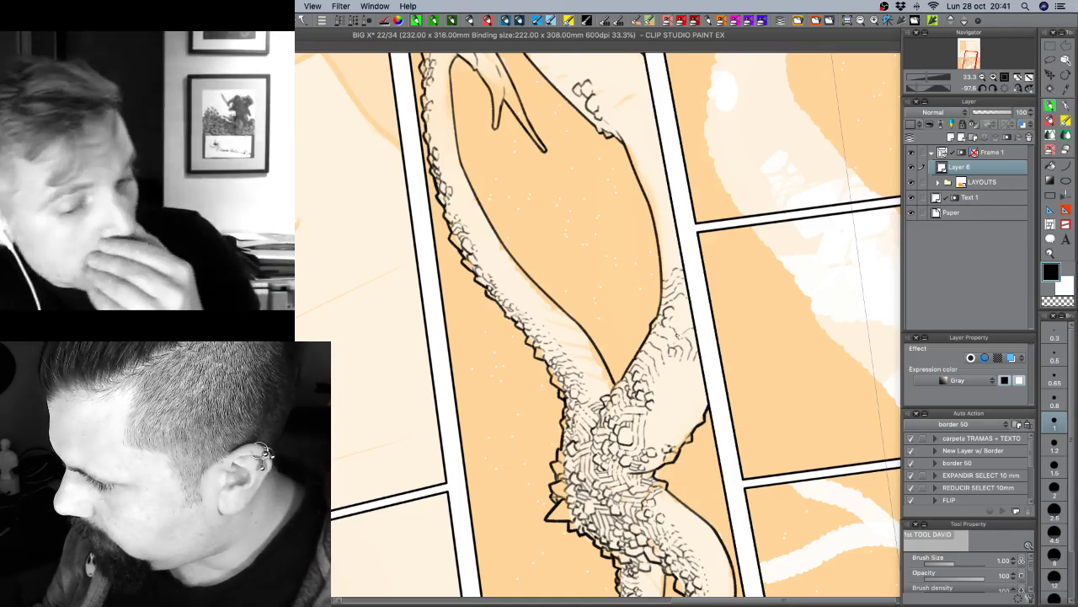
key(c)
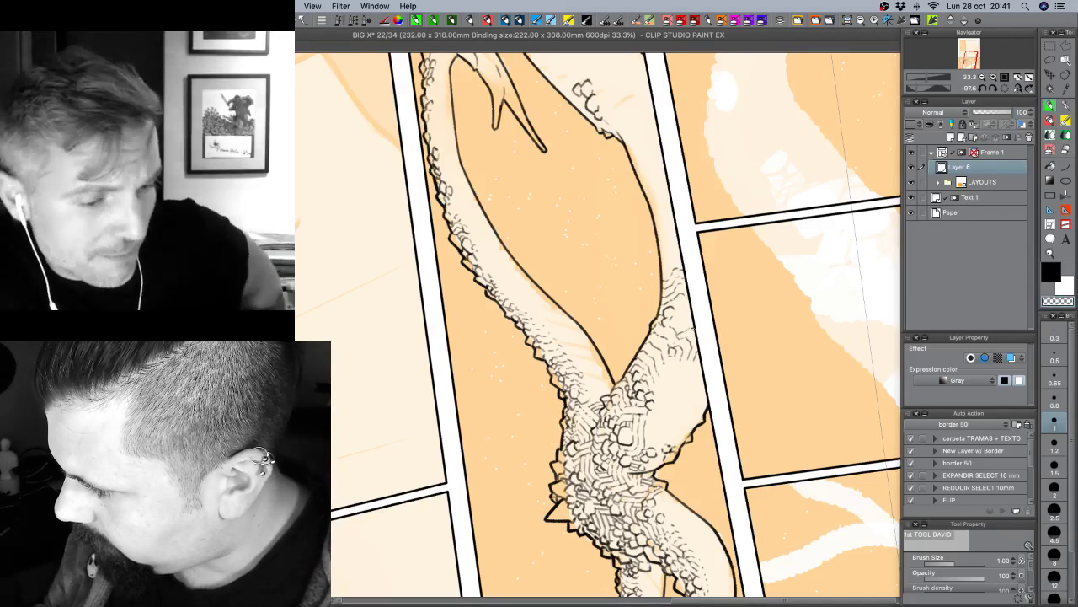
key(c)
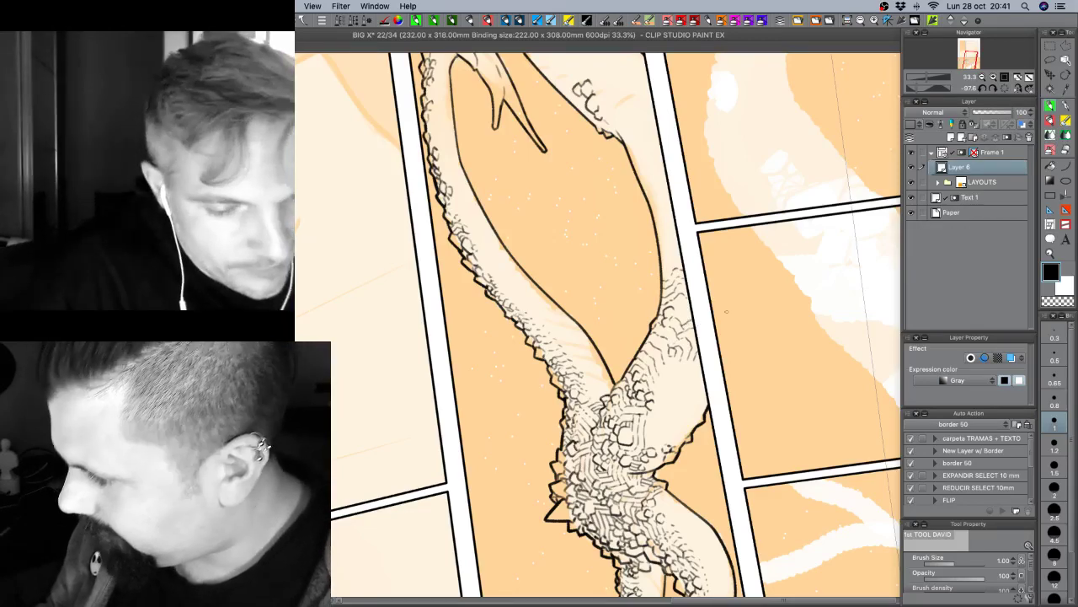
key(r)
drag(721, 440, 530, 474)
drag(632, 453, 564, 440)
key(p)
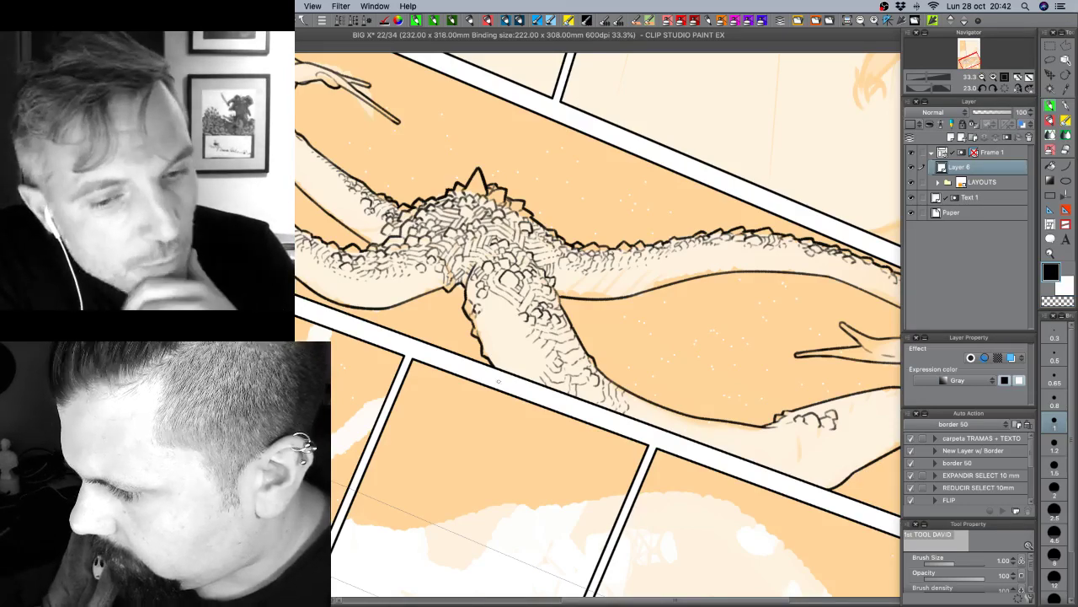
Add small scales at the far end of the front tentacle's texture and more contour rows beside the panel border.
drag(744, 381, 723, 353)
drag(525, 409, 619, 396)
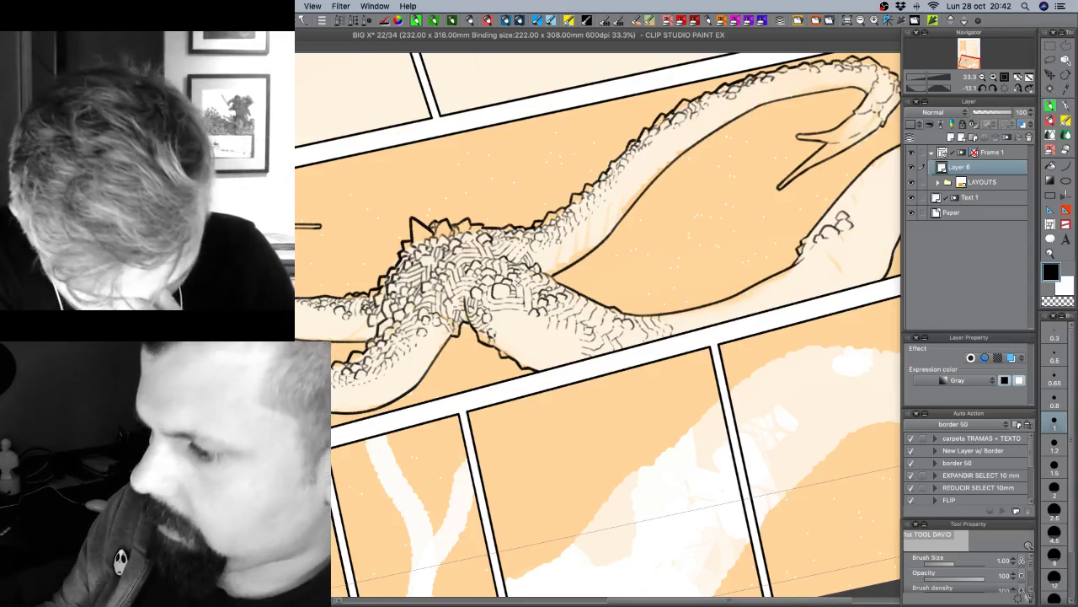
key(shift+space)
drag(491, 334, 509, 378)
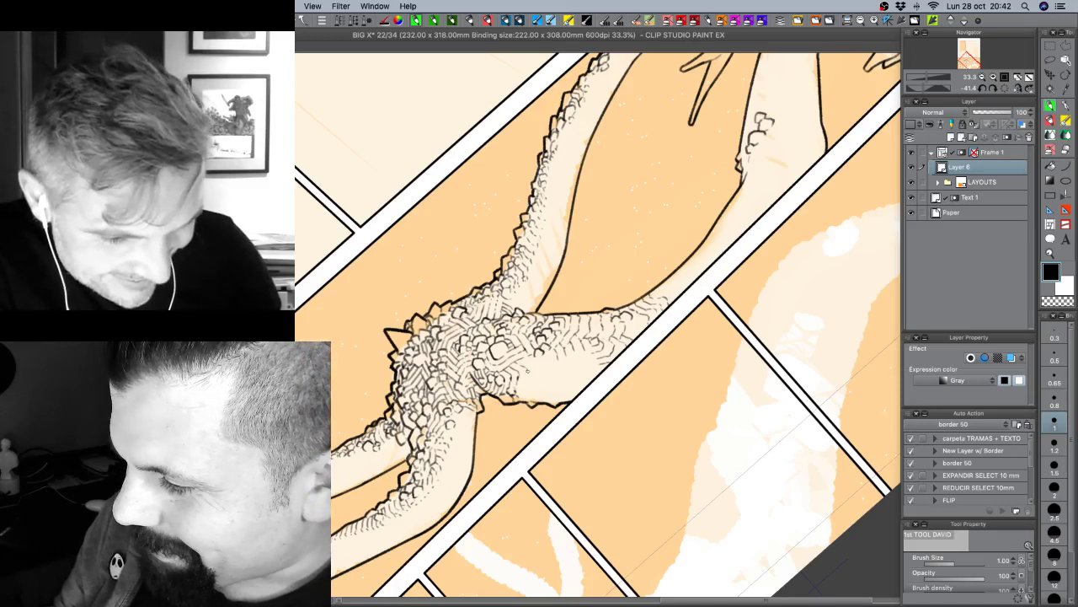
key(shift+space)
drag(563, 488, 460, 413)
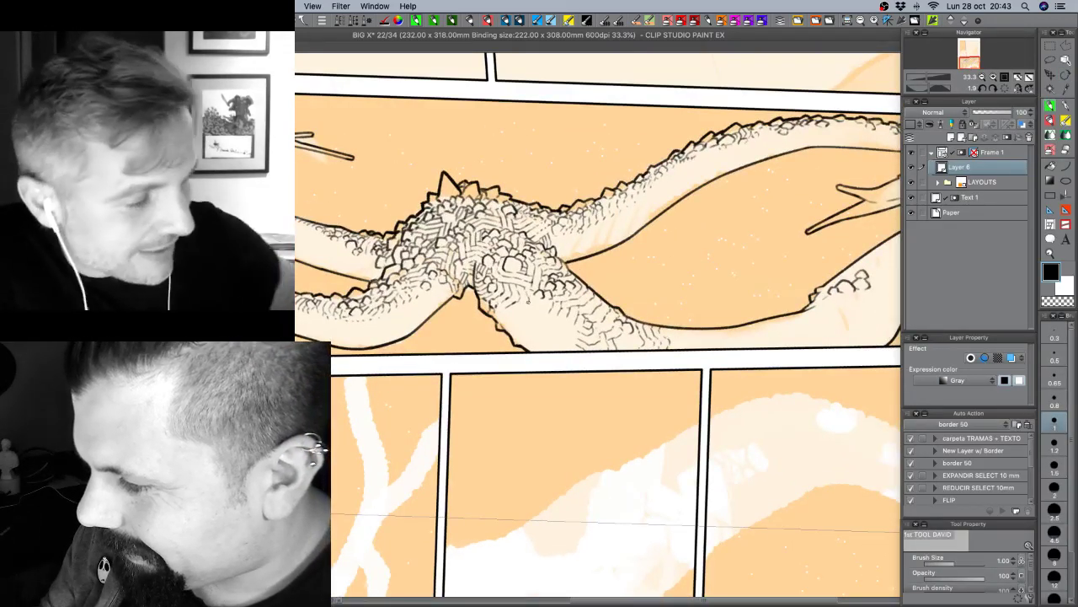
Fill the front tentacle's middle with fine contour rows, carrying the body texture towards its lower edge.
key(shift+space)
drag(780, 312, 651, 276)
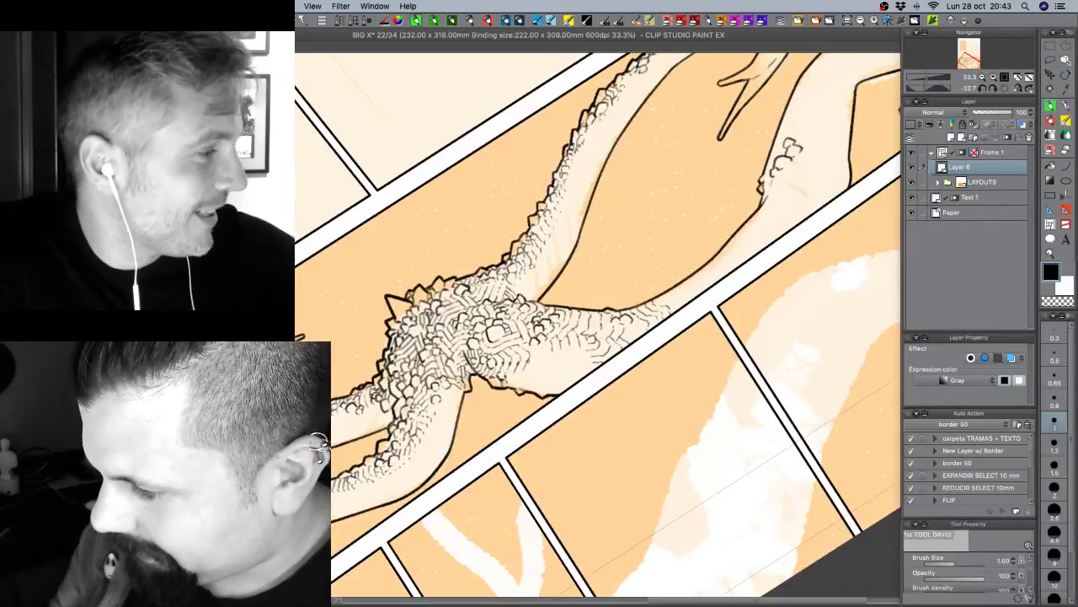
key(shift+space)
drag(648, 463, 679, 415)
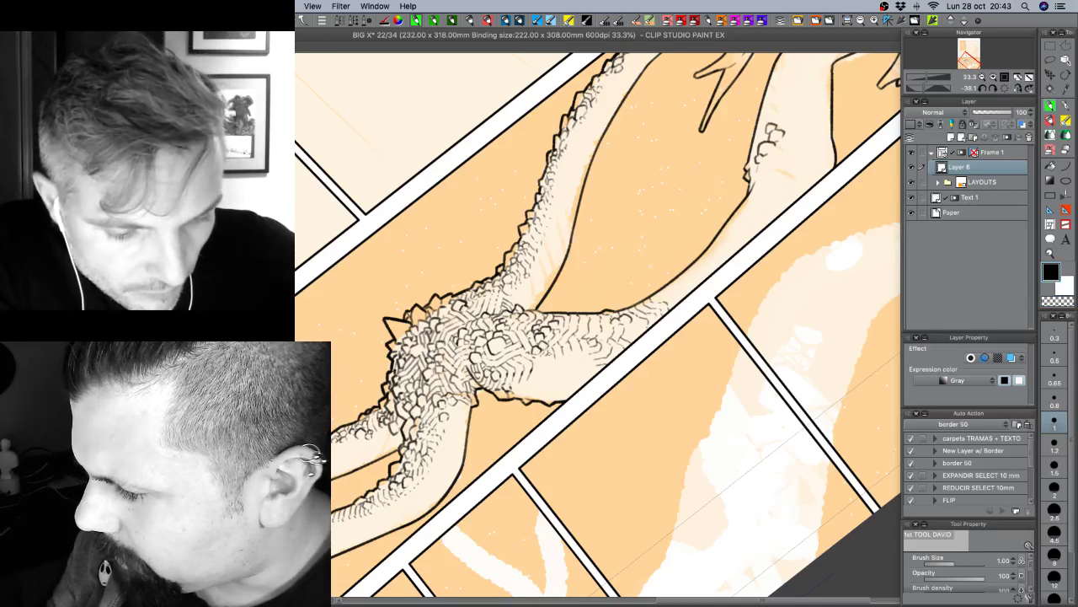
key(shift+space)
drag(596, 466, 554, 445)
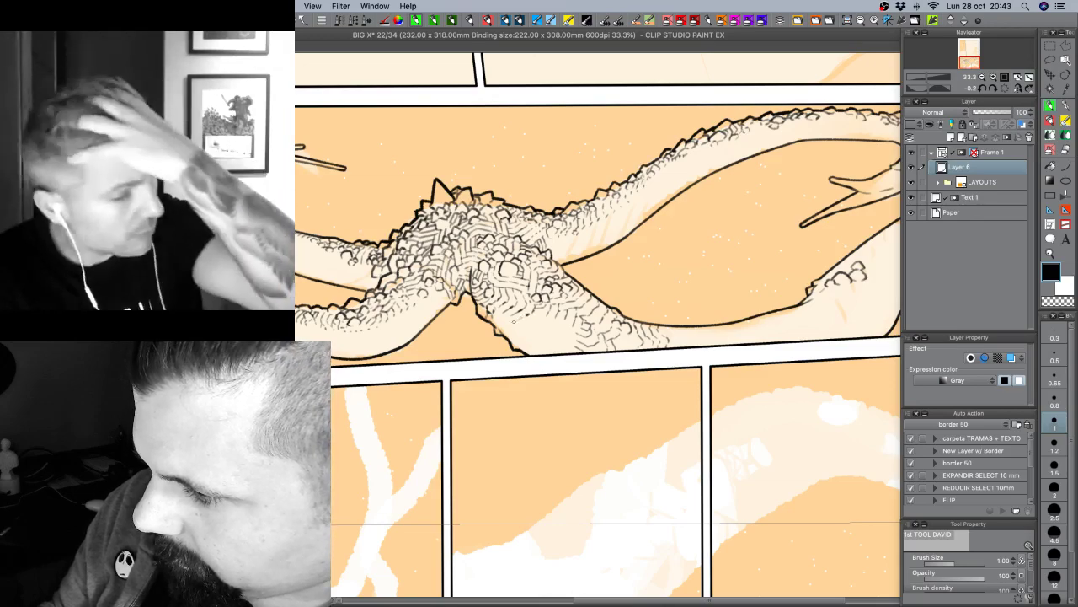
drag(638, 428, 598, 426)
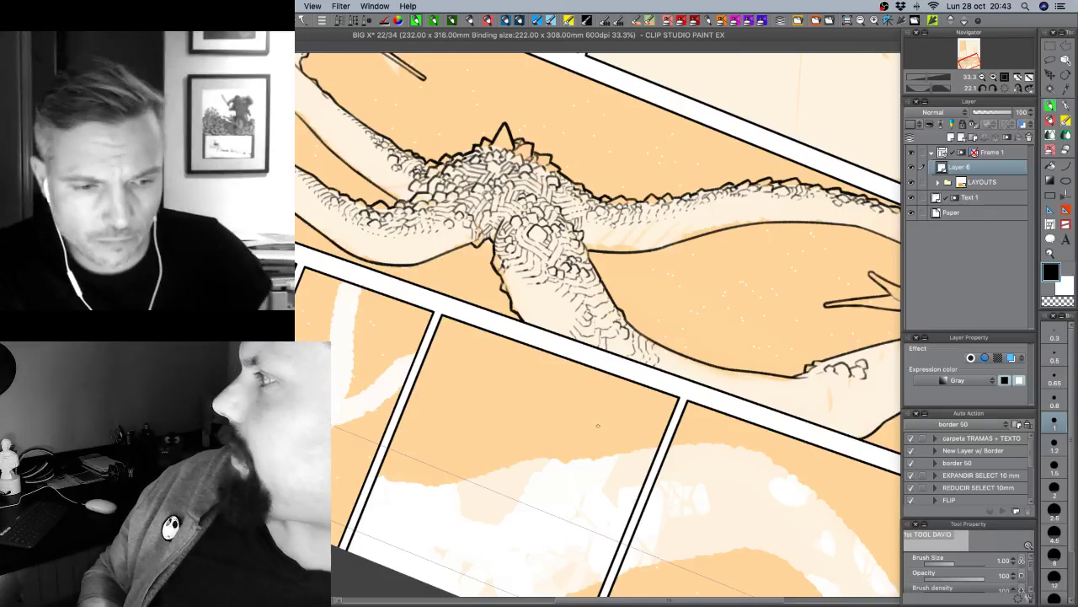
drag(572, 335, 519, 346)
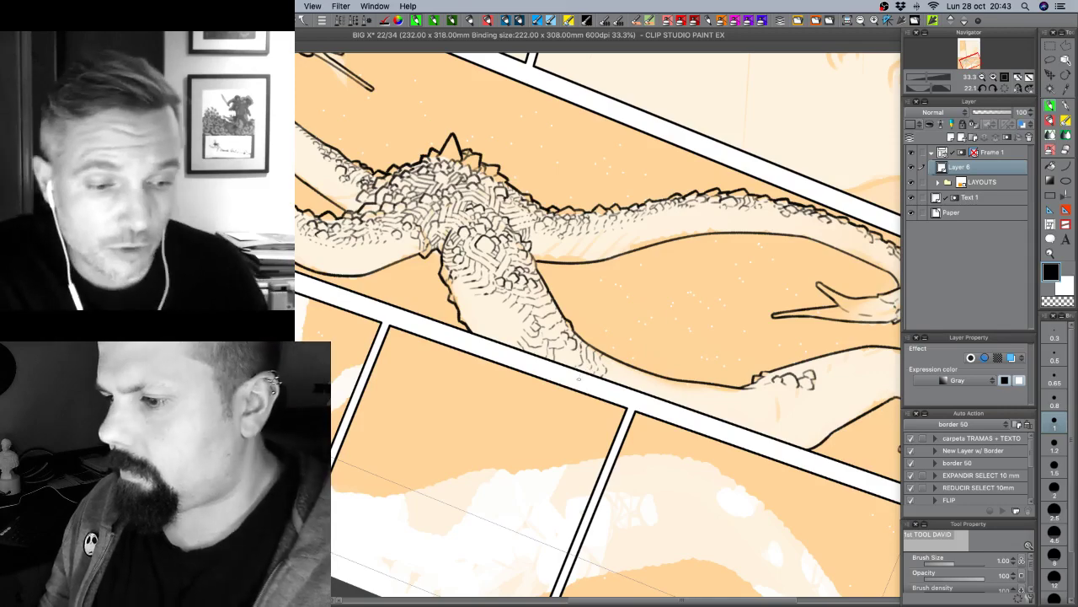
mouse_move(585, 380)
mouse_down()
mouse_move(624, 375)
mouse_move(726, 310)
mouse_up()
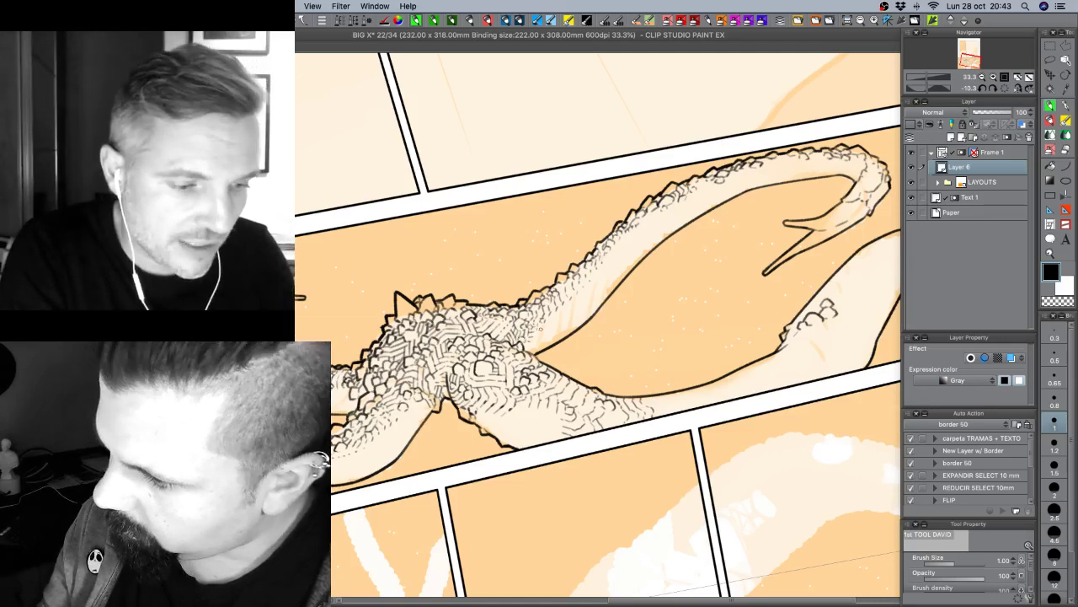
Thicken the small scale marks beneath the spikes along the upper-right tentacle, from its root towards the curl, correcting lines.
drag(758, 393, 745, 414)
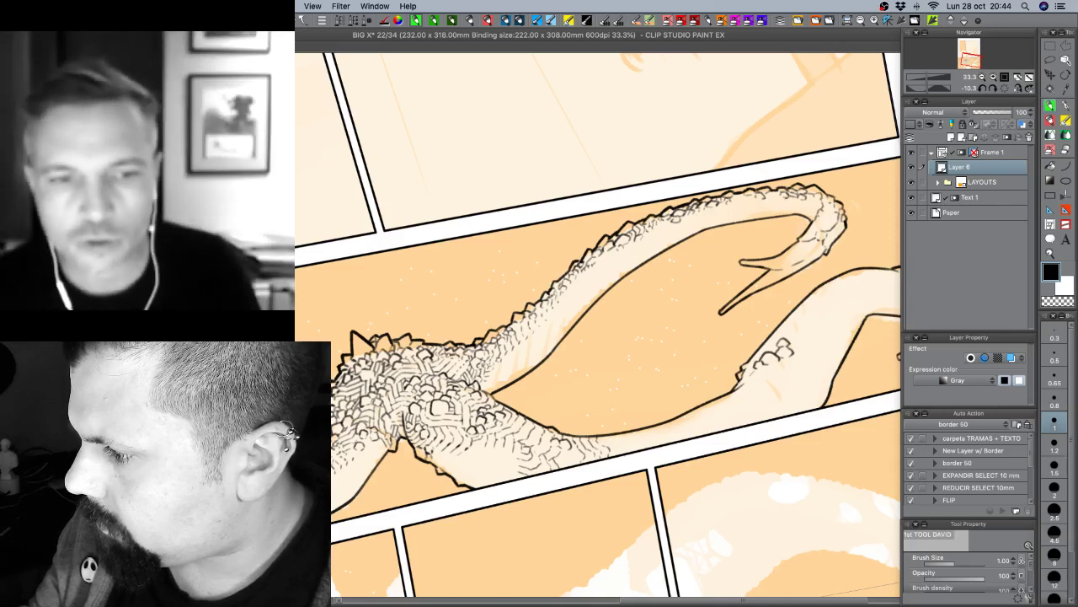
key(c)
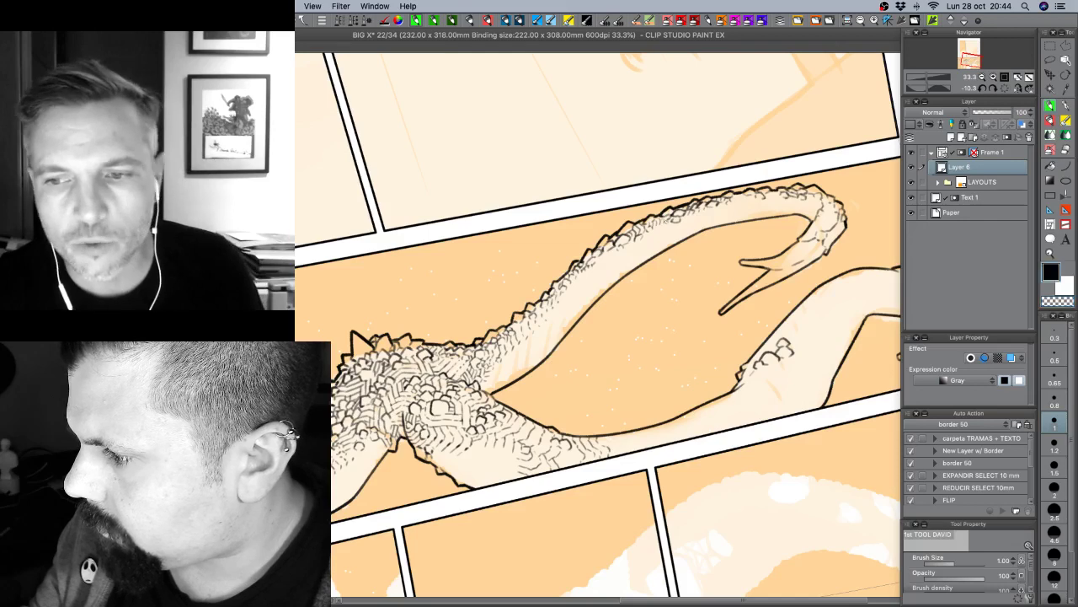
key(c)
key(c)
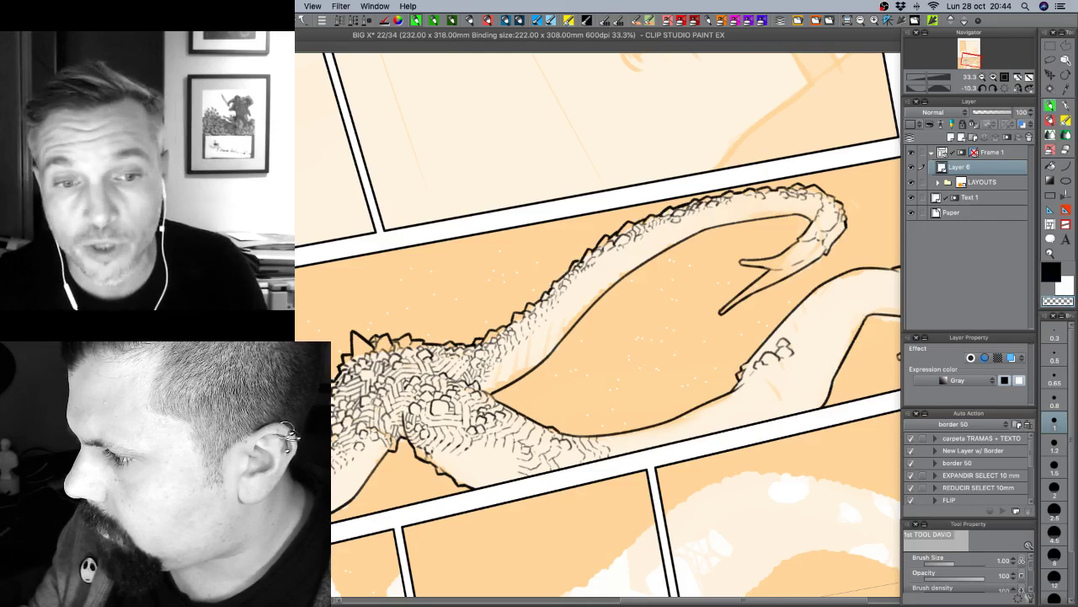
key(c)
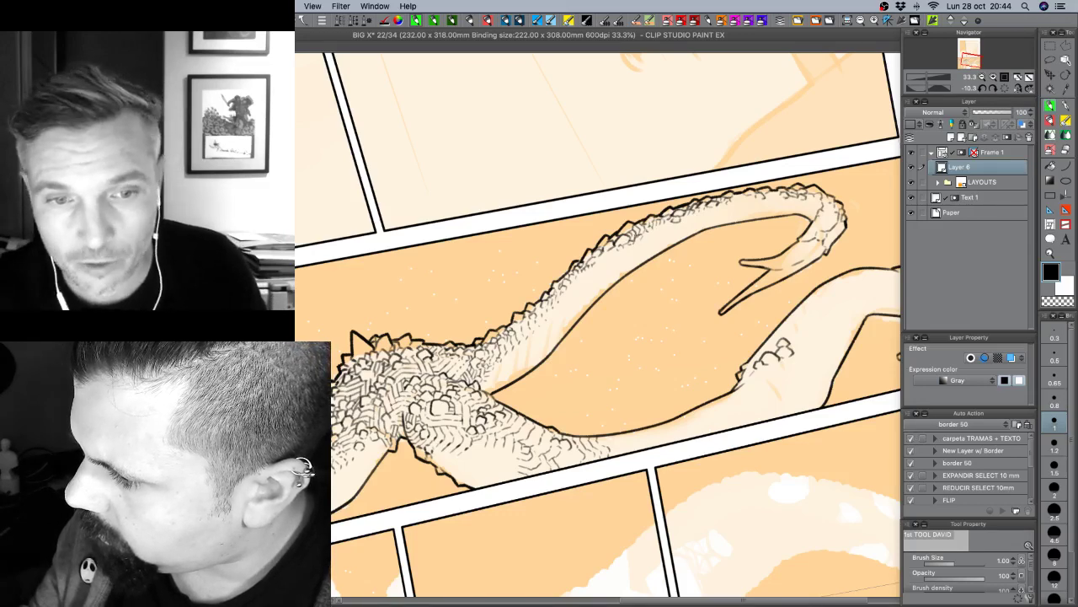
key(c)
key(c)
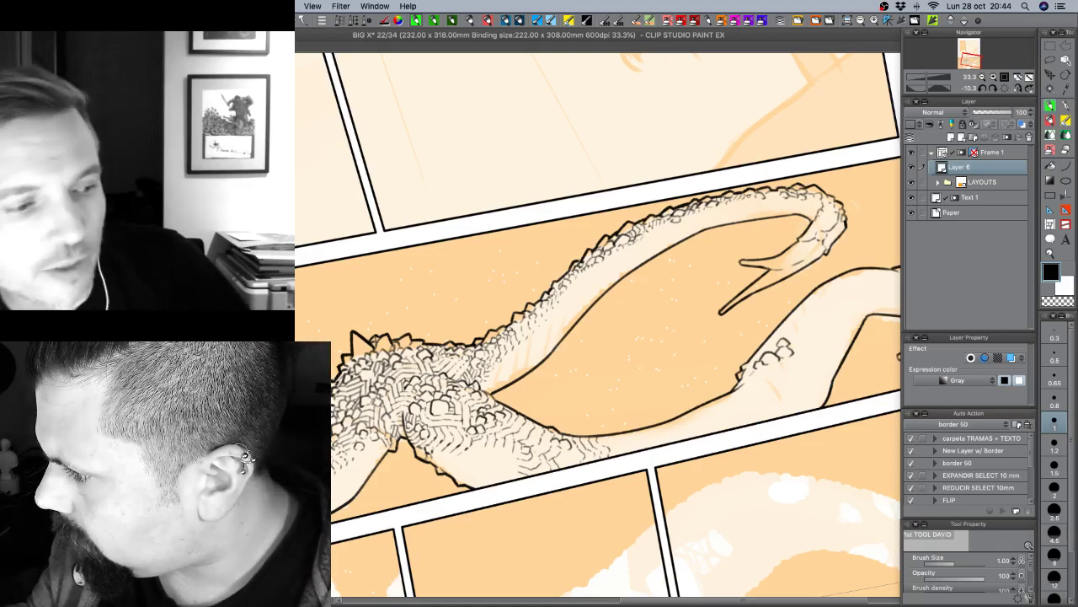
drag(781, 341, 706, 304)
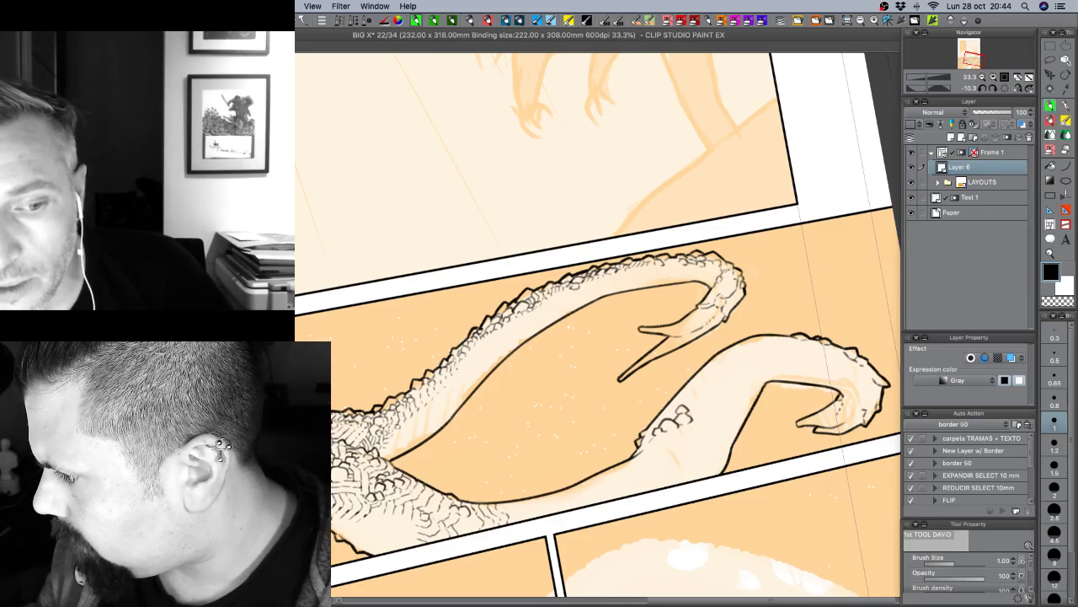
key(c)
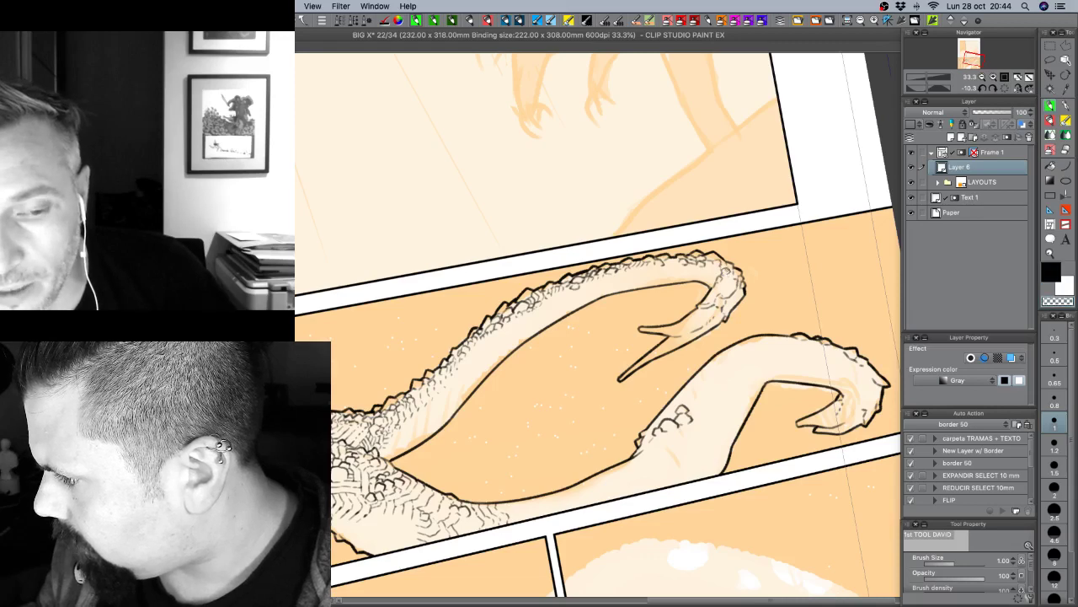
key(c)
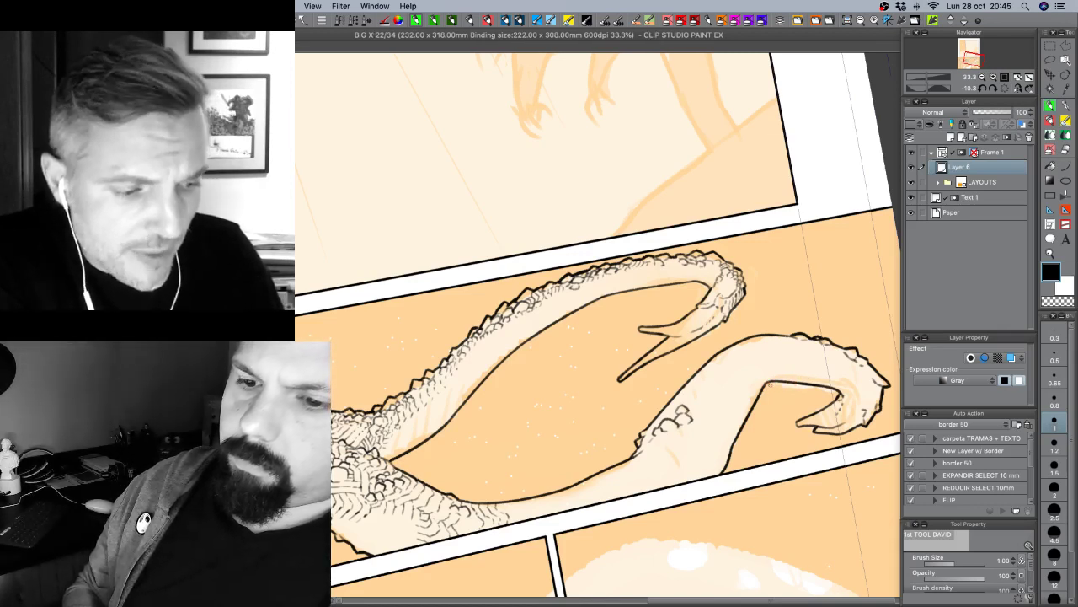
Surround the isolated scale cluster on the front tentacle's far bend with smaller scales and fine marks.
drag(686, 478, 735, 358)
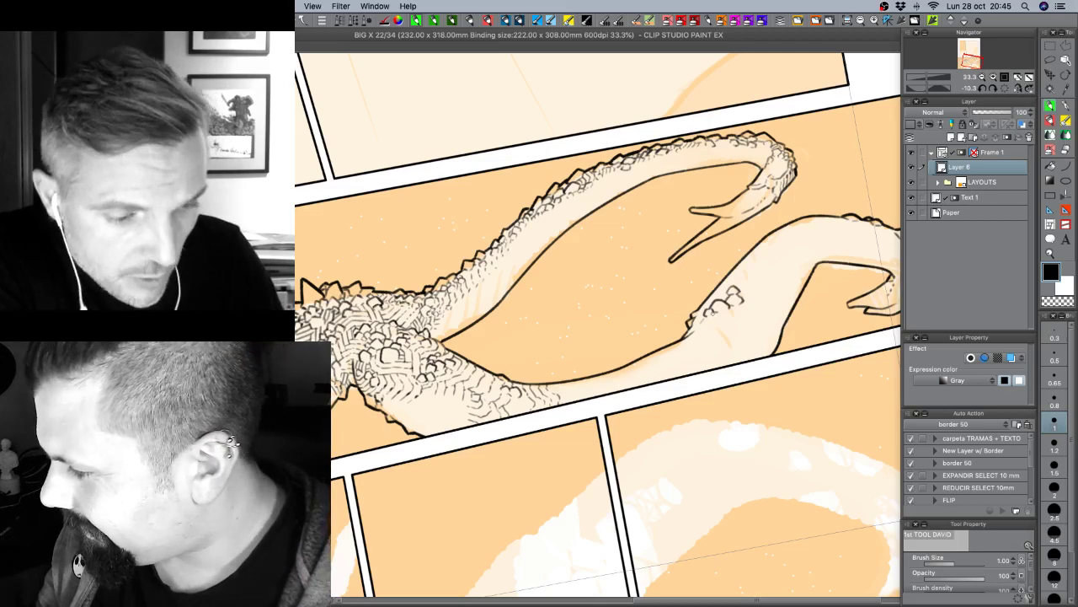
drag(716, 317, 722, 312)
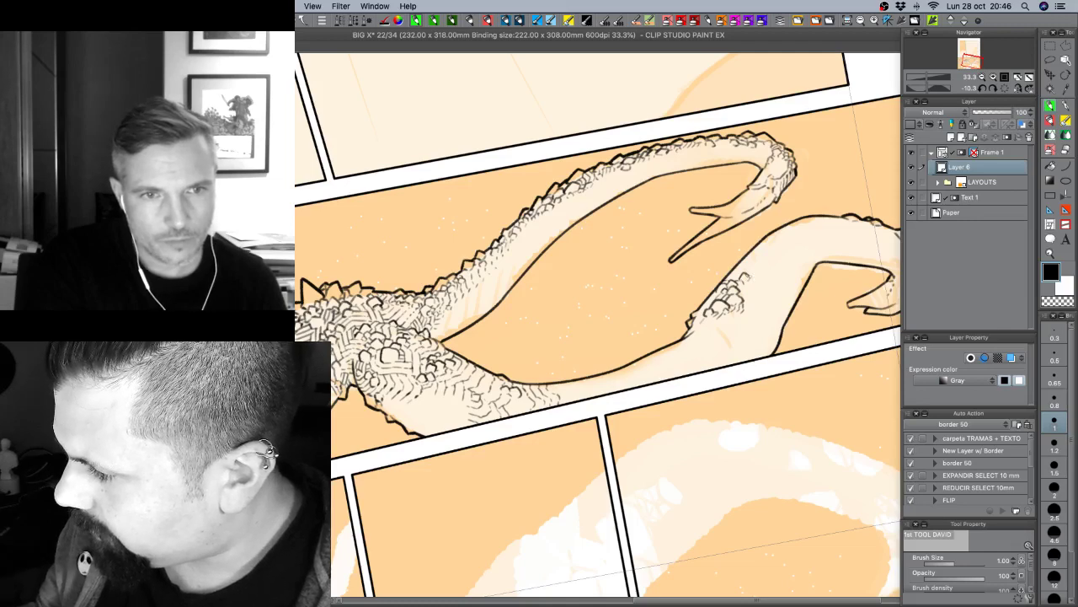
key(c)
key(c)
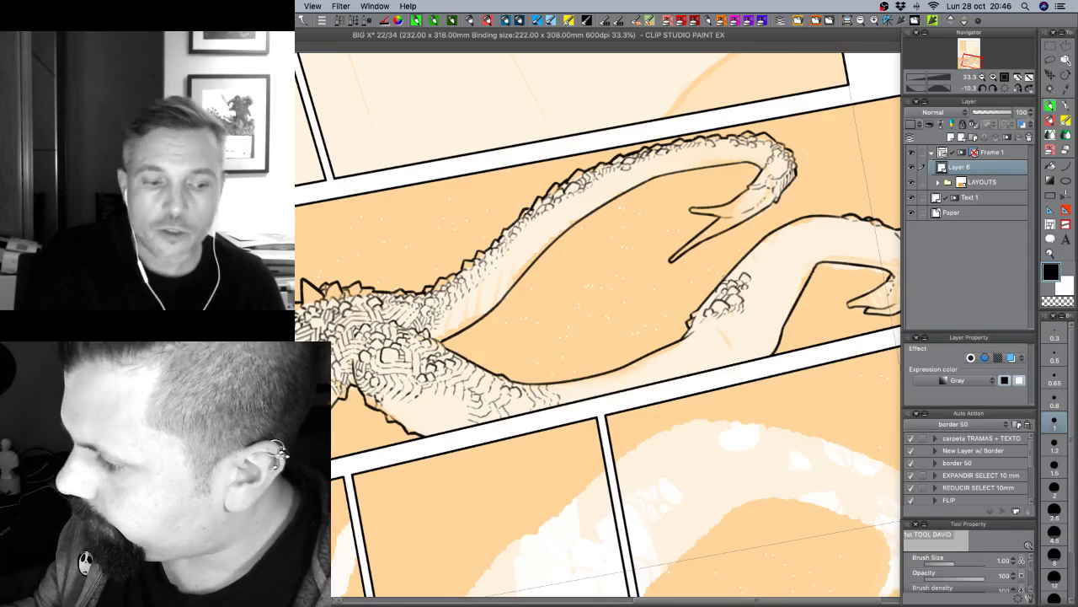
key(c)
key(c)
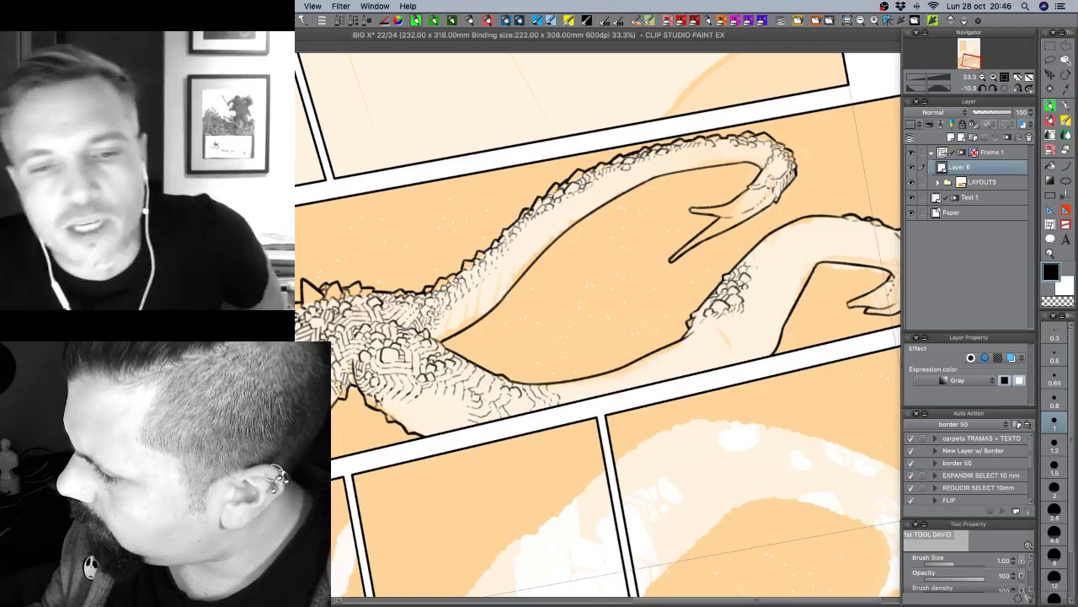
Add fine scale marks beneath the scale cluster on the front tentacle's far bend, cleaning up stray strokes.
key(shift+space)
mouse_move(811, 305)
mouse_down()
mouse_move(796, 250)
mouse_move(742, 175)
mouse_up()
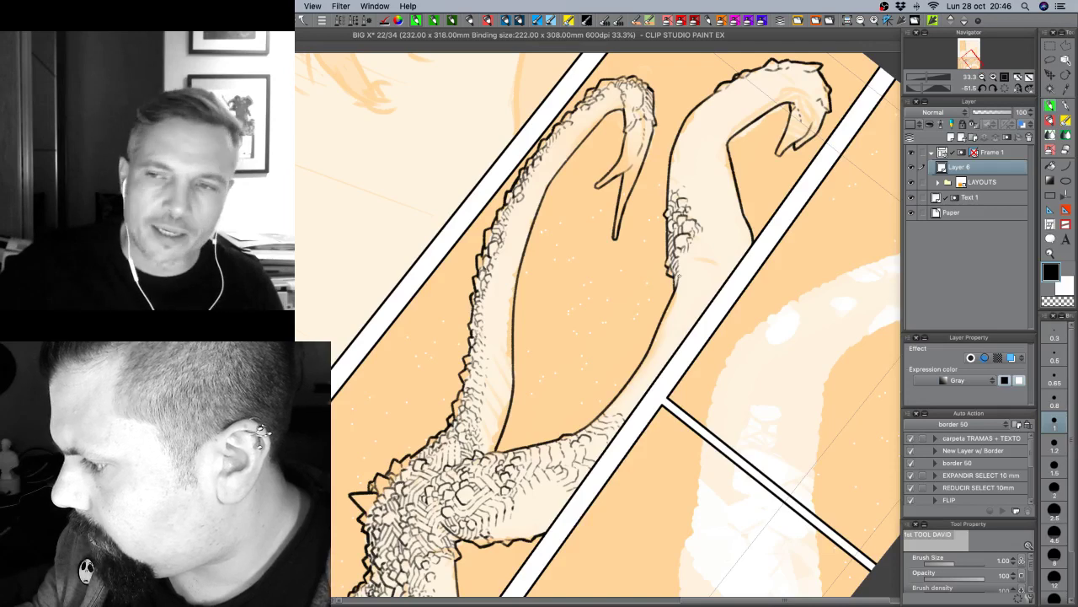
key(shift+space)
mouse_move(679, 277)
mouse_down()
mouse_move(693, 320)
mouse_move(716, 293)
mouse_move(716, 305)
mouse_up()
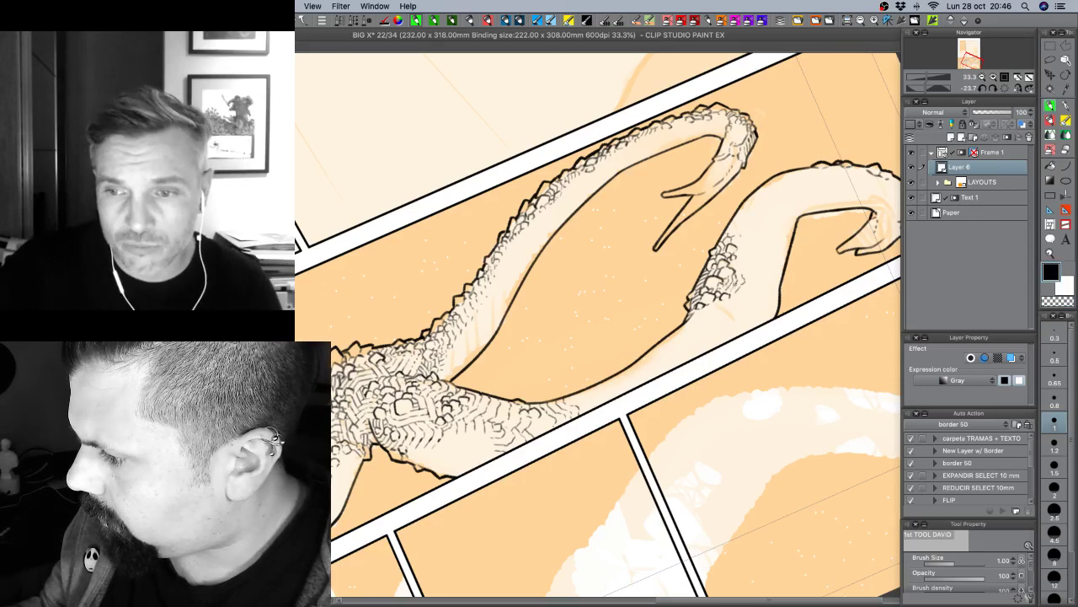
key(c)
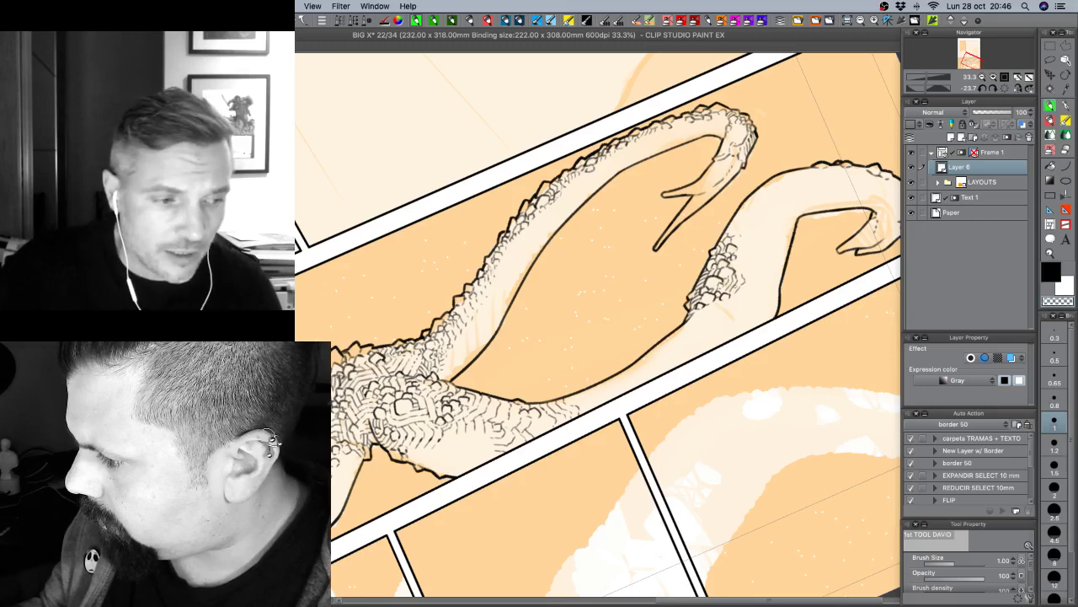
key(c)
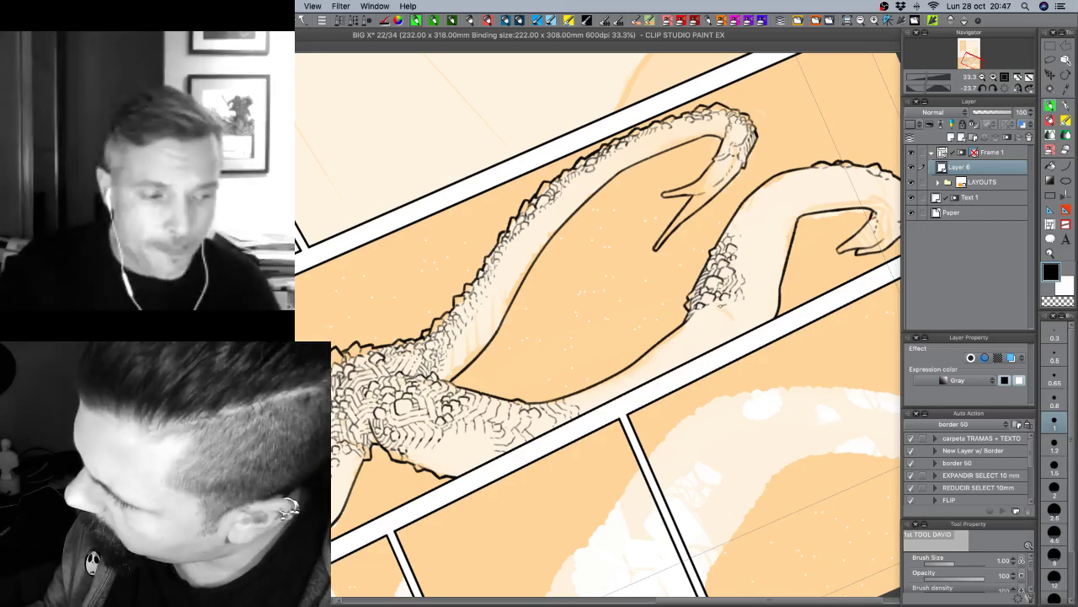
mouse_move(725, 308)
mouse_down()
mouse_move(738, 304)
mouse_move(713, 304)
mouse_up()
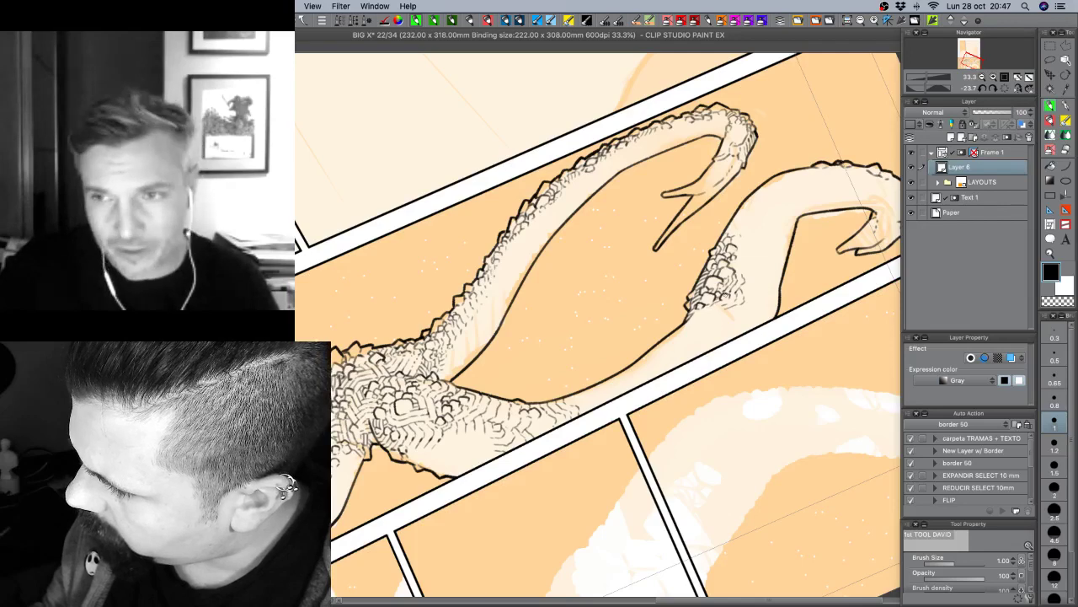
key(c)
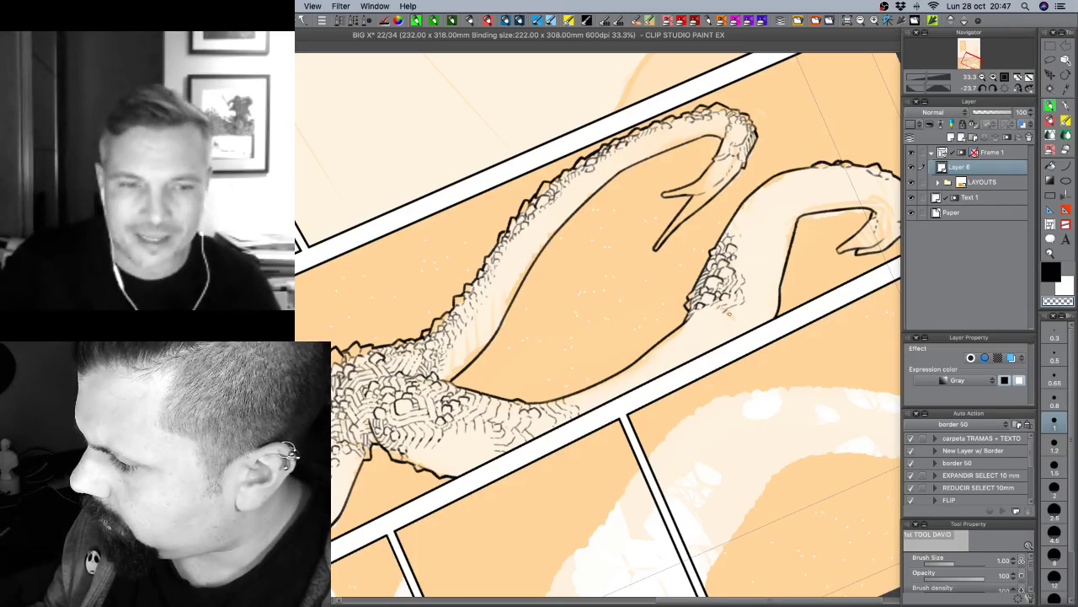
key(c)
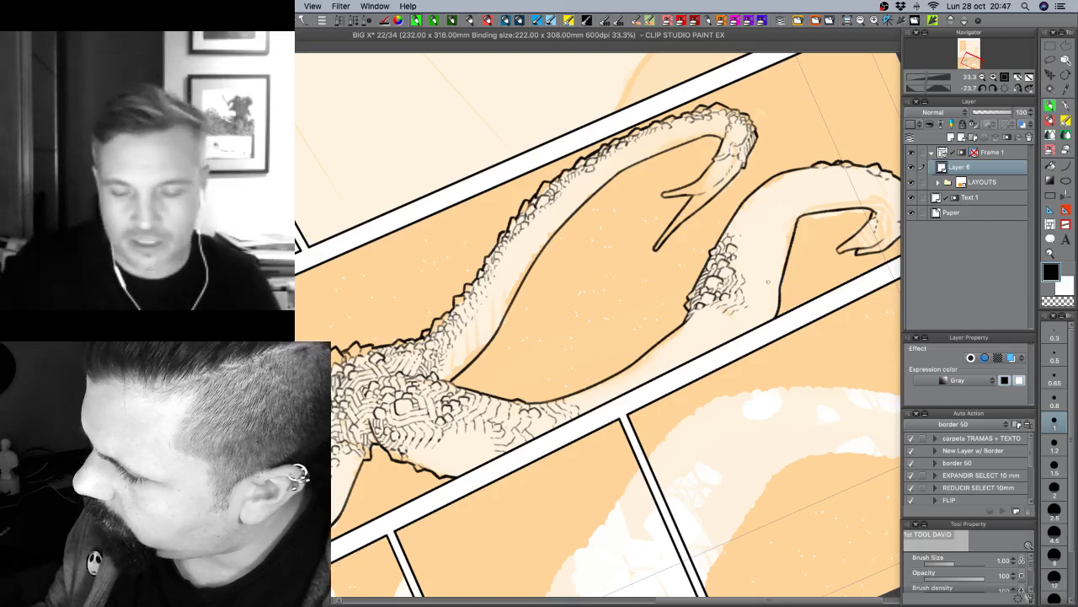
Erase the smooth upper outline of the front tentacle where its narrow stretch meets the scale cluster.
key(r)
mouse_move(742, 307)
mouse_down()
mouse_move(696, 445)
mouse_move(682, 455)
mouse_up()
key(p)
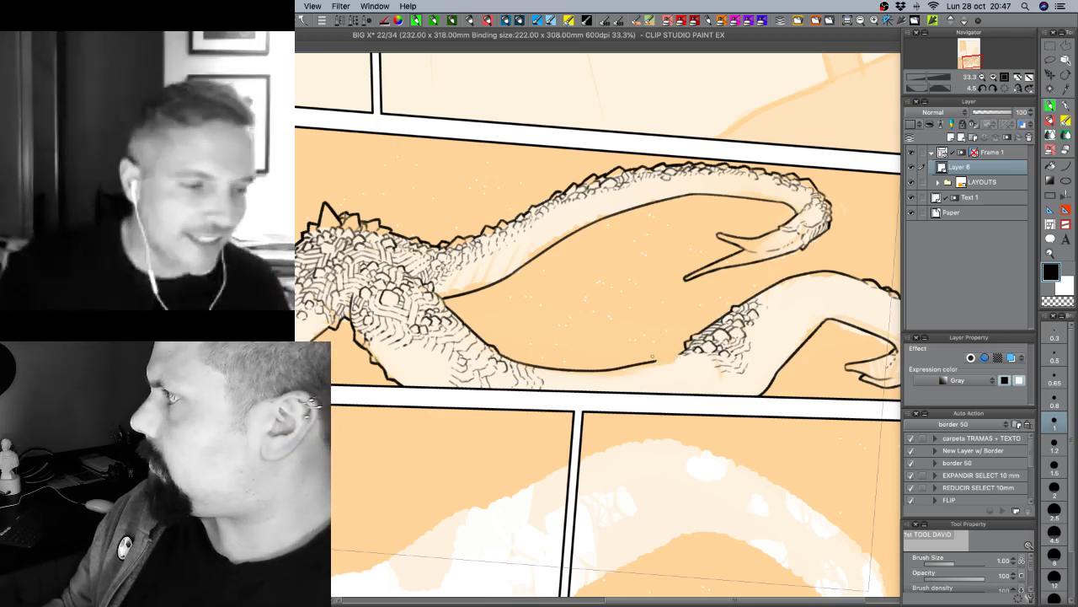
key(r)
mouse_move(665, 359)
mouse_down()
mouse_move(651, 448)
mouse_move(661, 445)
mouse_up()
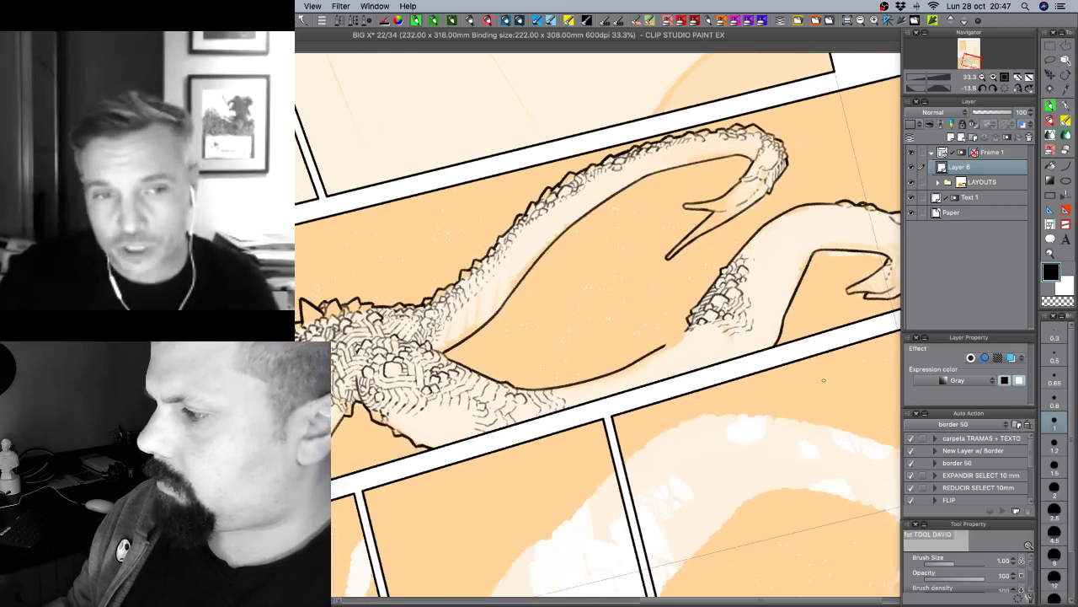
Ink chunky scale bumps along the front tentacle's upper edge below the cluster, using brush size 1.2.
mouse_move(689, 330)
mouse_down()
mouse_move(663, 345)
mouse_move(691, 346)
mouse_up()
key(c)
key(c)
key(c)
drag(624, 367, 645, 361)
key(c)
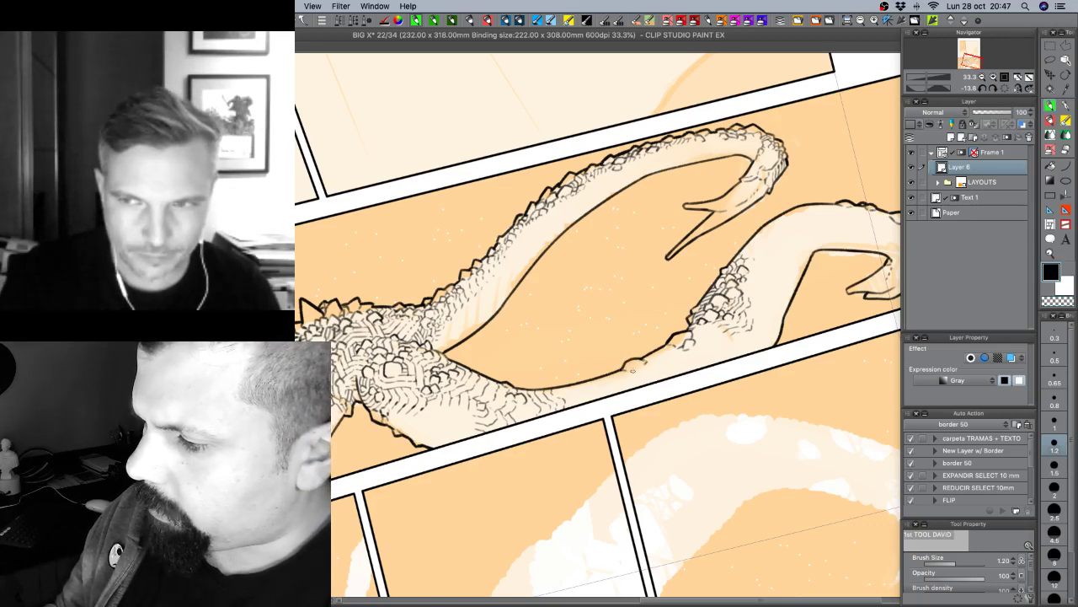
mouse_move(648, 364)
mouse_down()
mouse_move(644, 376)
mouse_move(671, 355)
mouse_move(663, 364)
mouse_up()
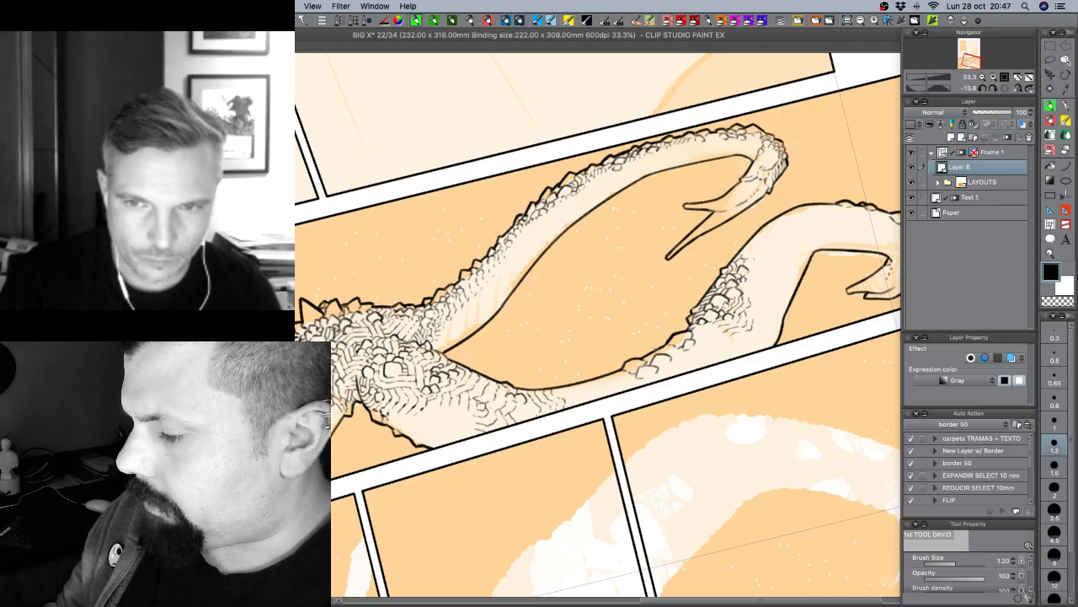
Set the brush size to 1 and fill between the new bumps and the cluster with small scales and contour rows.
click(1054, 423)
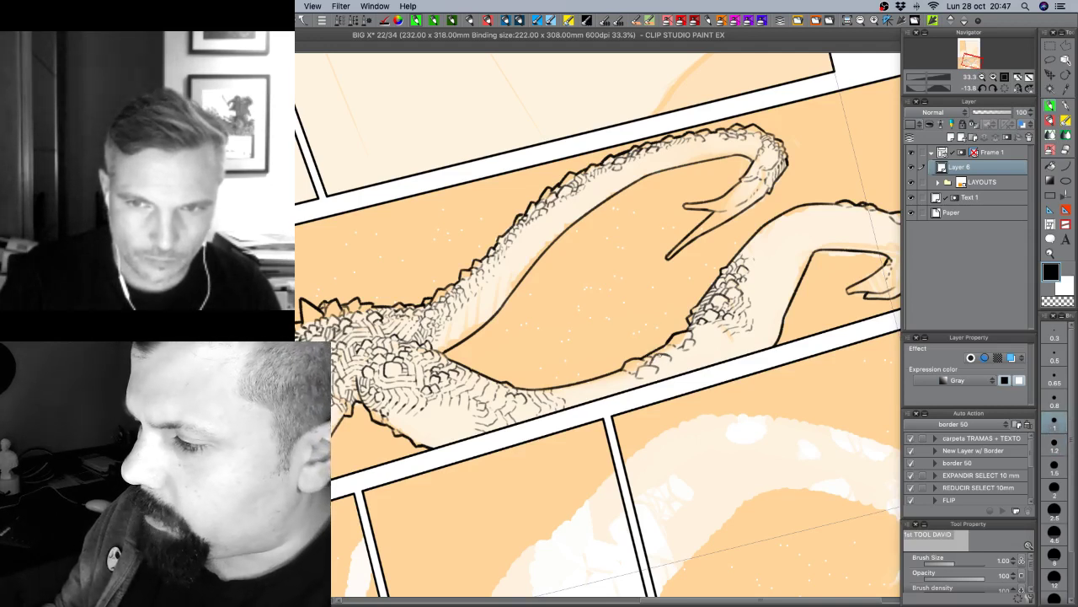
key(r)
drag(745, 355, 744, 288)
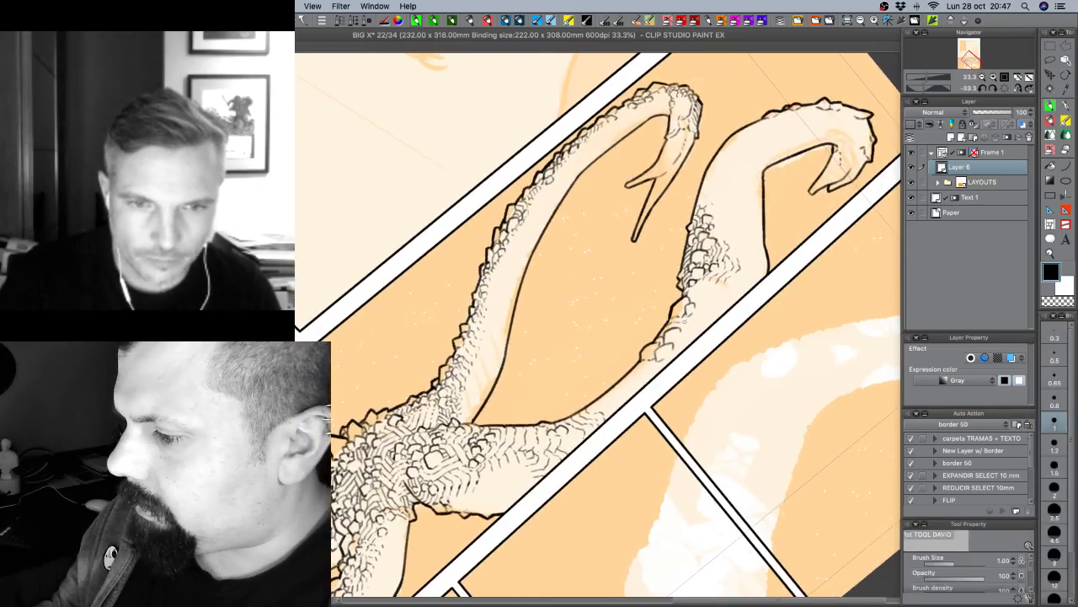
drag(679, 324, 697, 304)
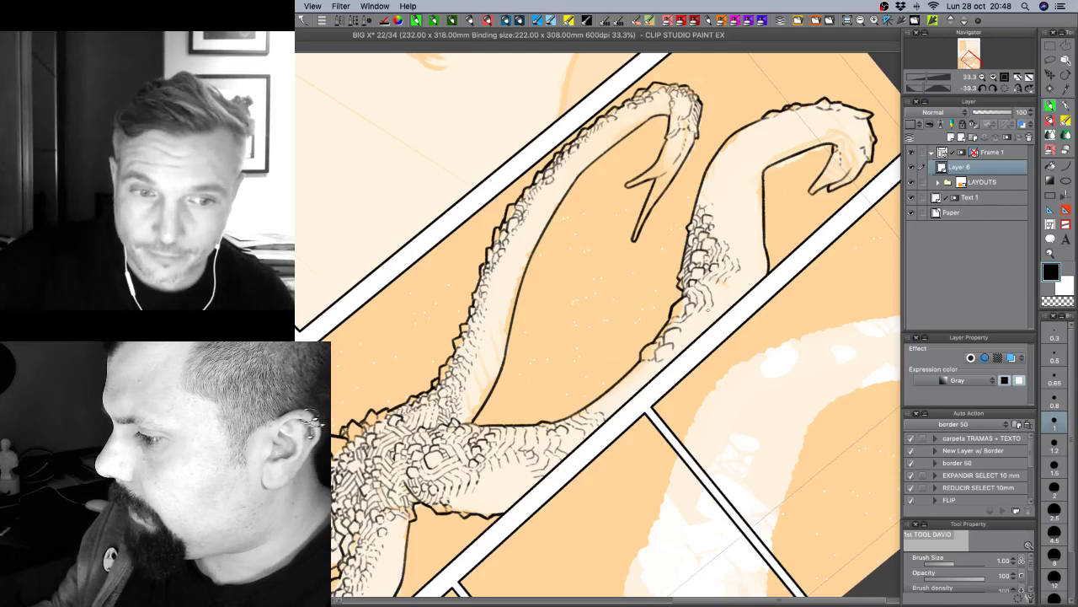
key(shift+space)
drag(715, 404, 622, 463)
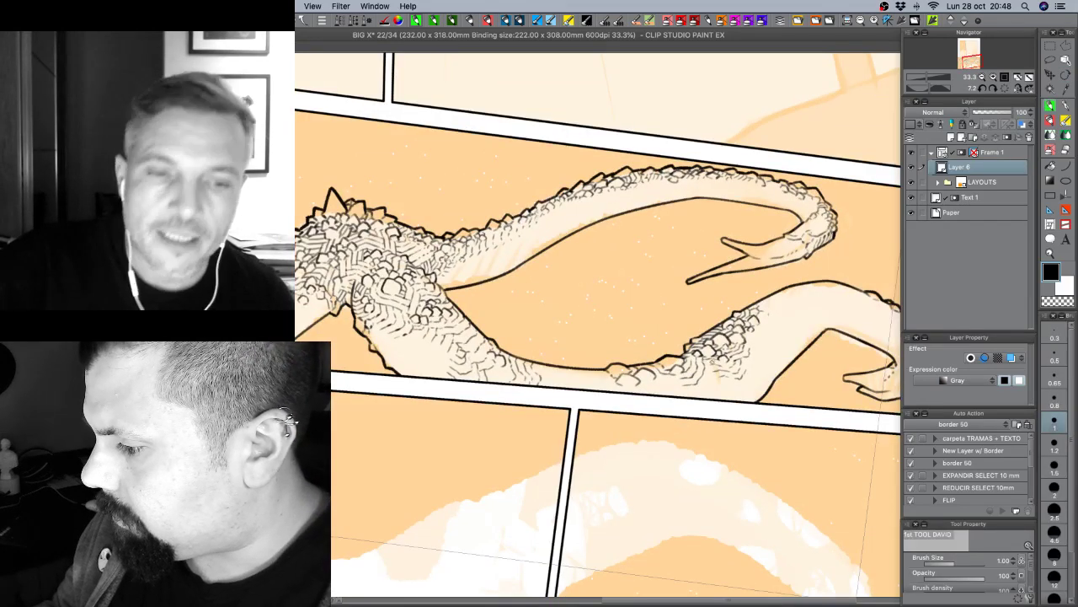
key(c)
key(c)
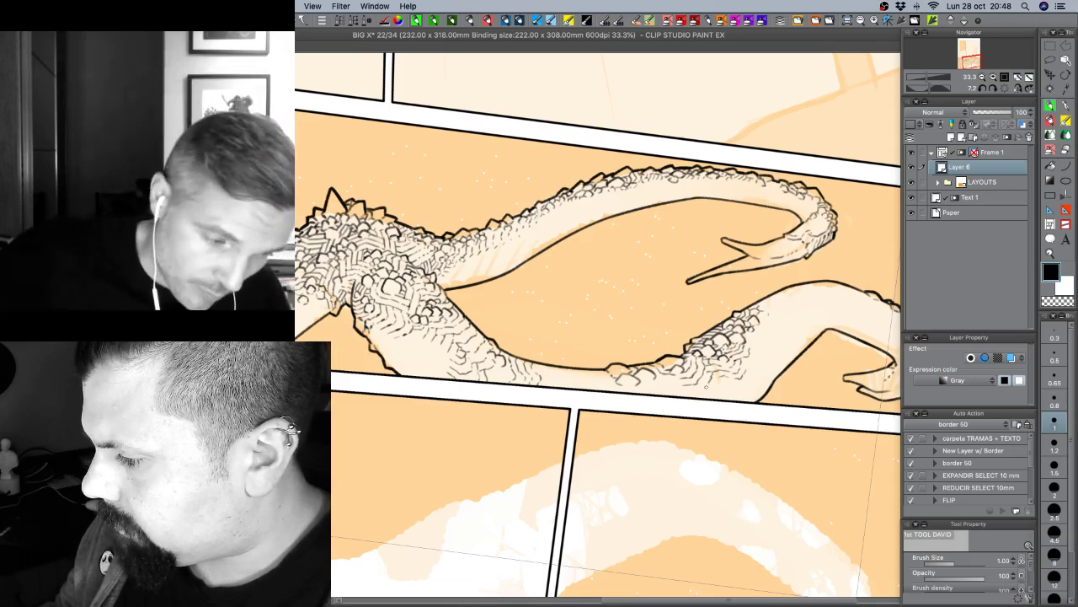
drag(710, 380, 700, 390)
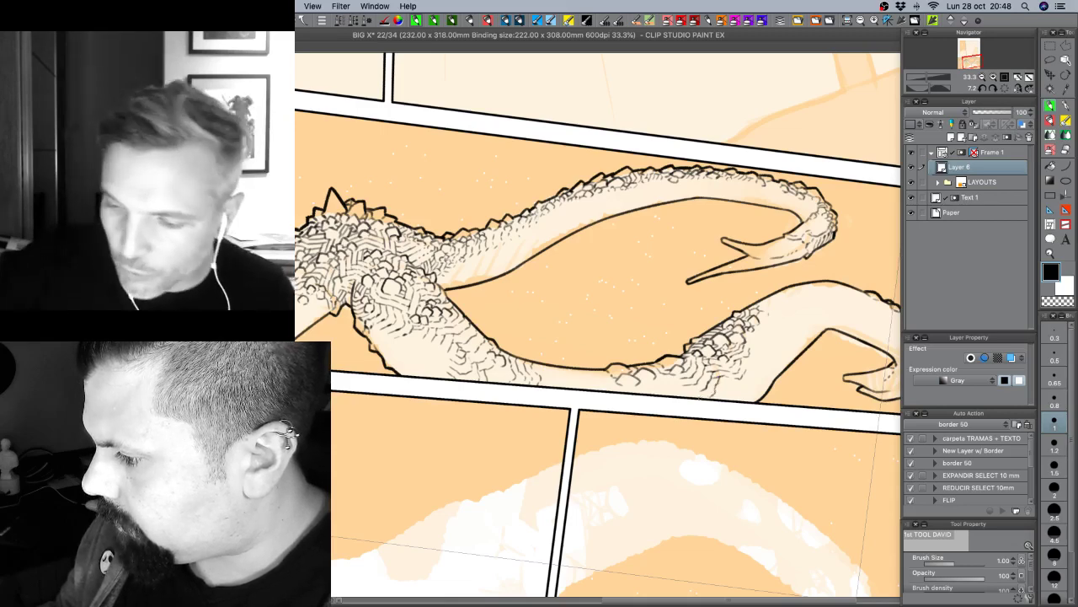
Ink larger scales against the panel border below the bumps and extend the body's contour rows into the narrow stretch.
key(r)
drag(803, 405, 817, 346)
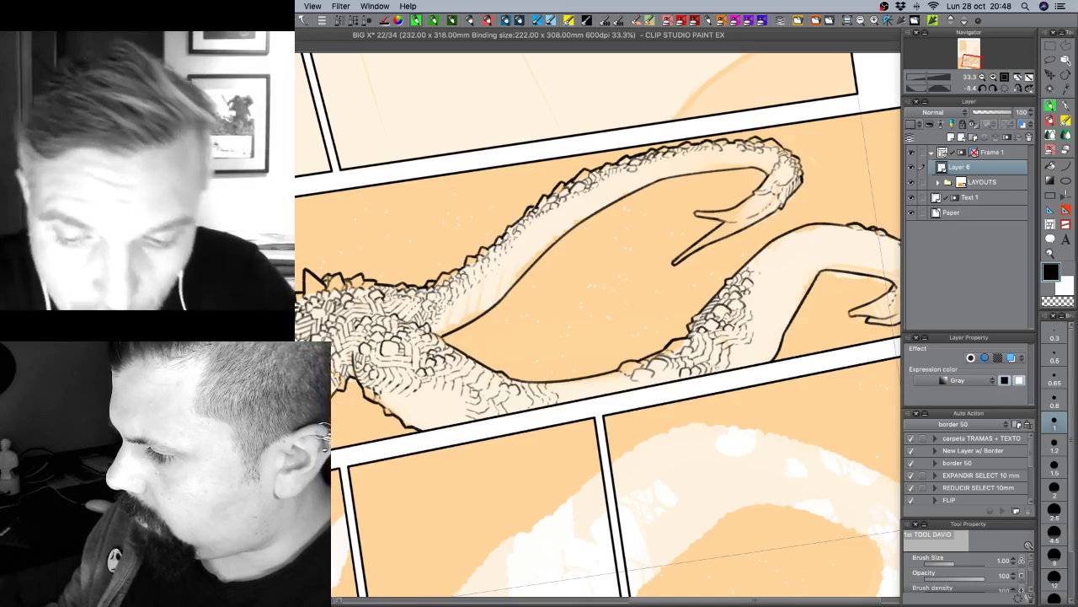
drag(679, 370, 658, 381)
drag(637, 424, 666, 407)
drag(582, 369, 614, 385)
key(c)
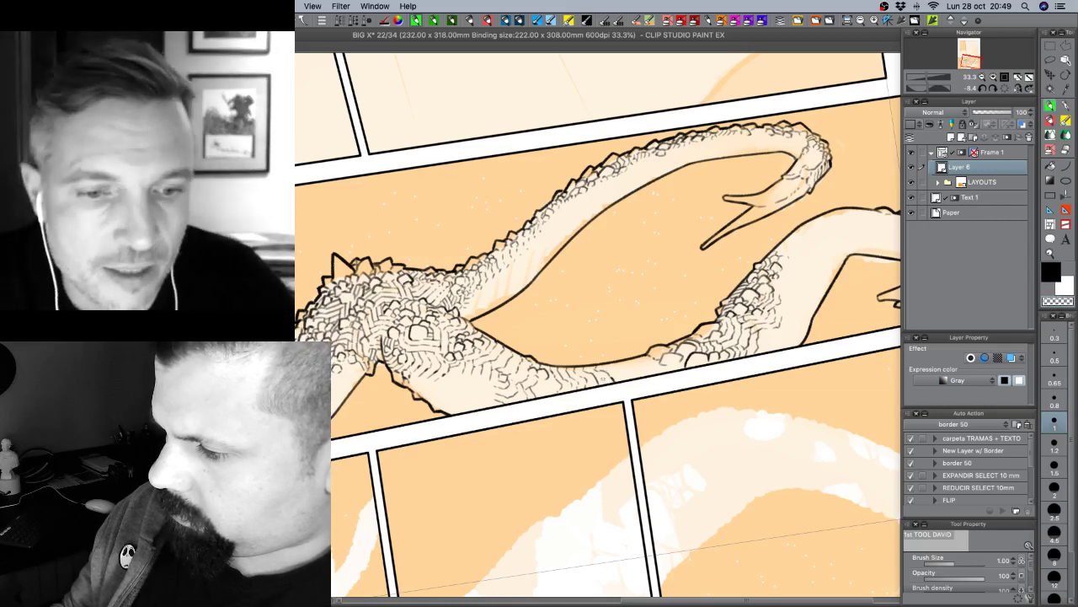
key(c)
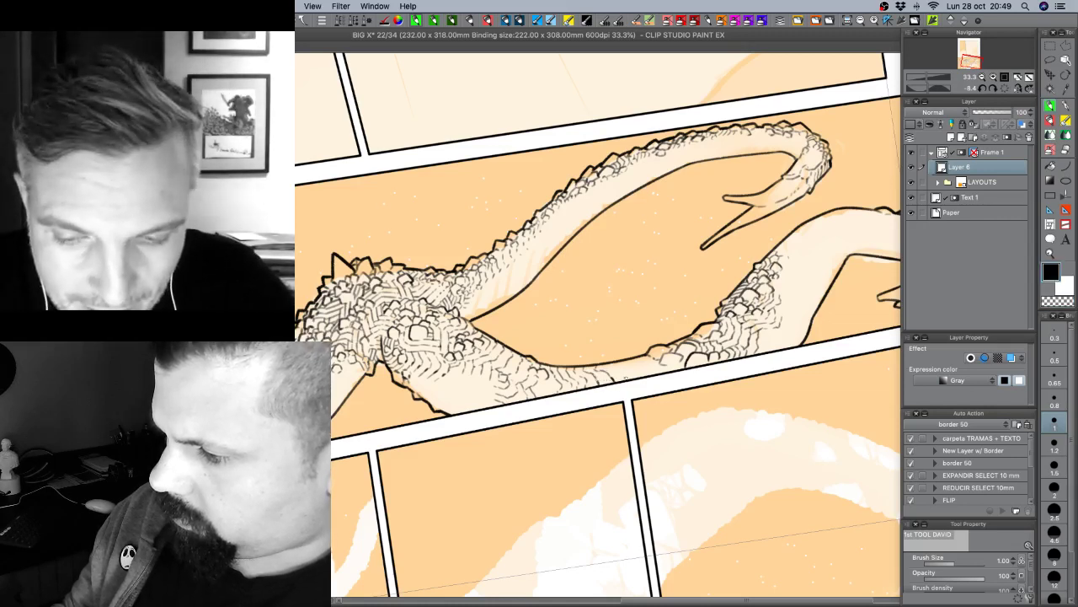
drag(608, 367, 619, 370)
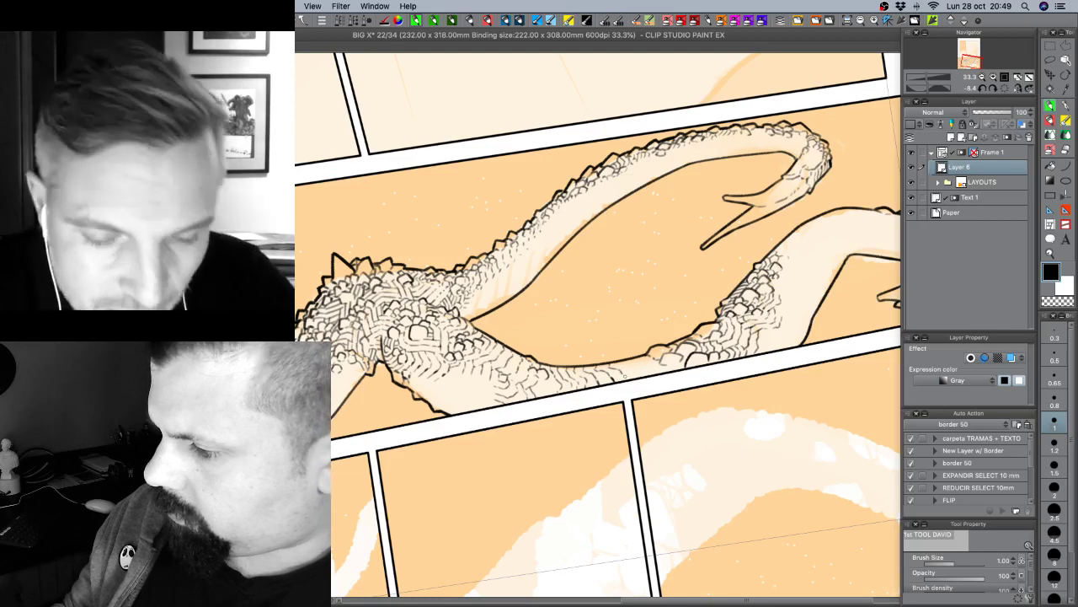
Close the gap in the front tentacle's narrow stretch with contour rows joining the body texture to the scale bumps.
key(r)
drag(670, 445, 581, 465)
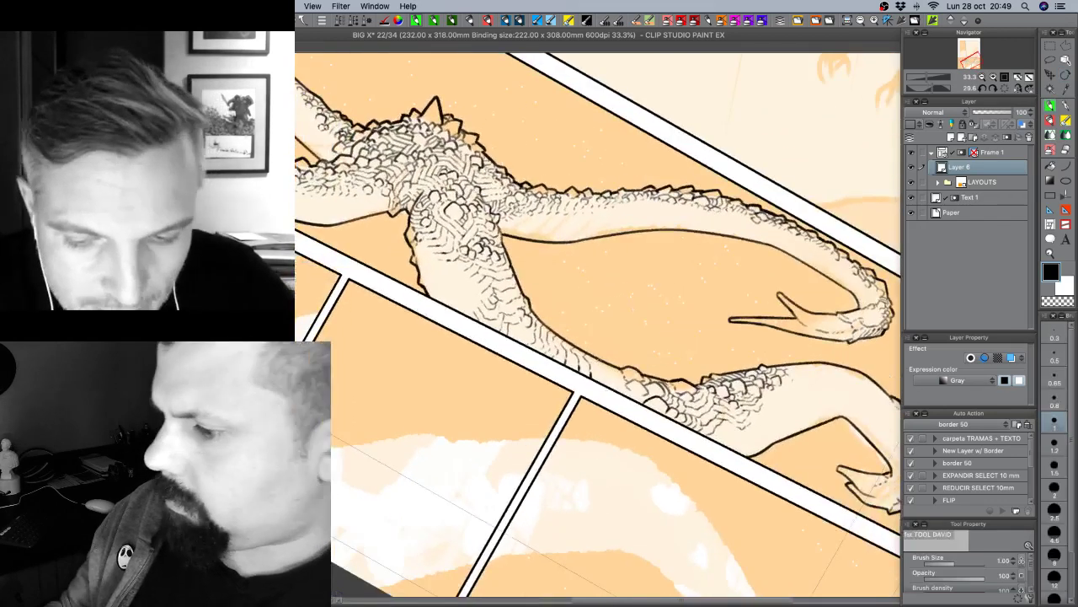
drag(606, 377, 615, 392)
key(shift+space)
mouse_move(423, 233)
mouse_down()
mouse_move(401, 300)
mouse_move(412, 395)
mouse_up()
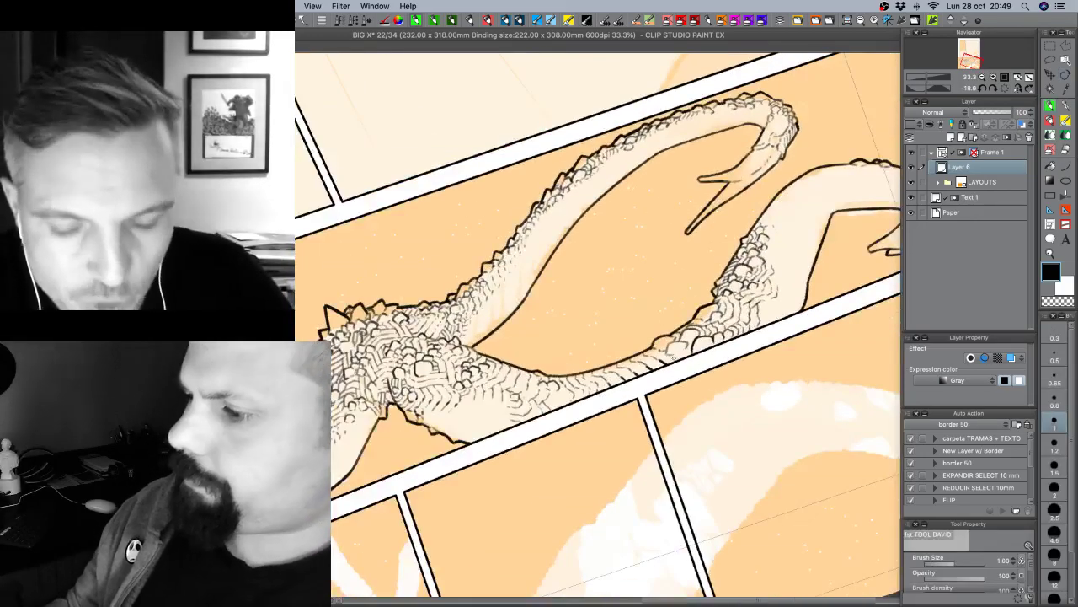
drag(672, 356, 679, 360)
Extend small scale marks from both ends of the cluster, towards the panel border and up the front tentacle's bend.
key(space)
drag(750, 436, 682, 411)
key(shift+space)
drag(768, 420, 749, 441)
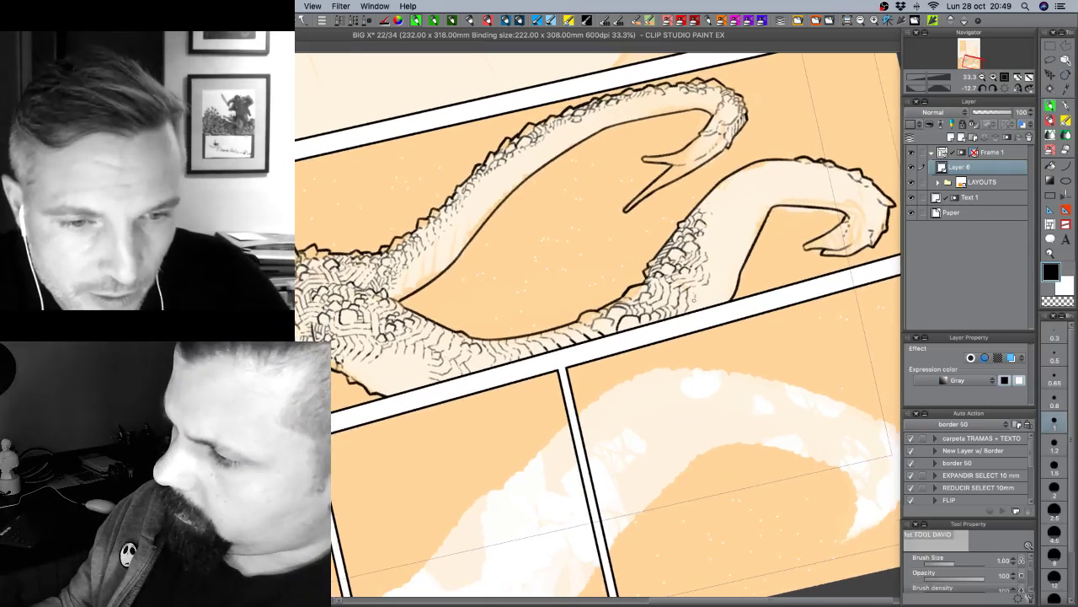
drag(737, 296, 703, 380)
drag(675, 330, 669, 345)
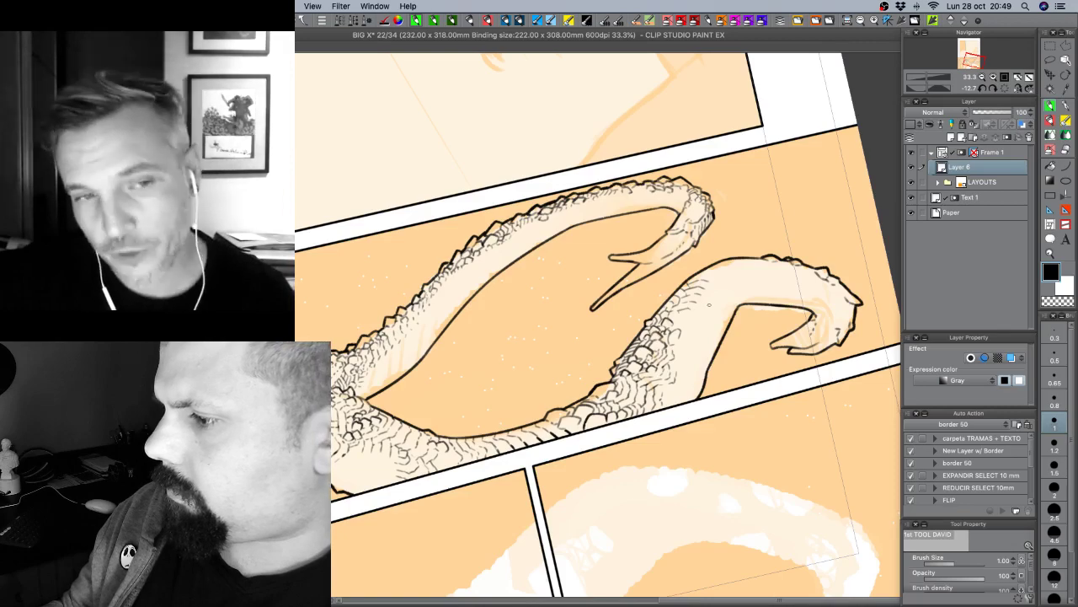
Ink short contour rows along the outer edge of the front tentacle's bend, continuing from the scale cluster.
drag(745, 428, 594, 504)
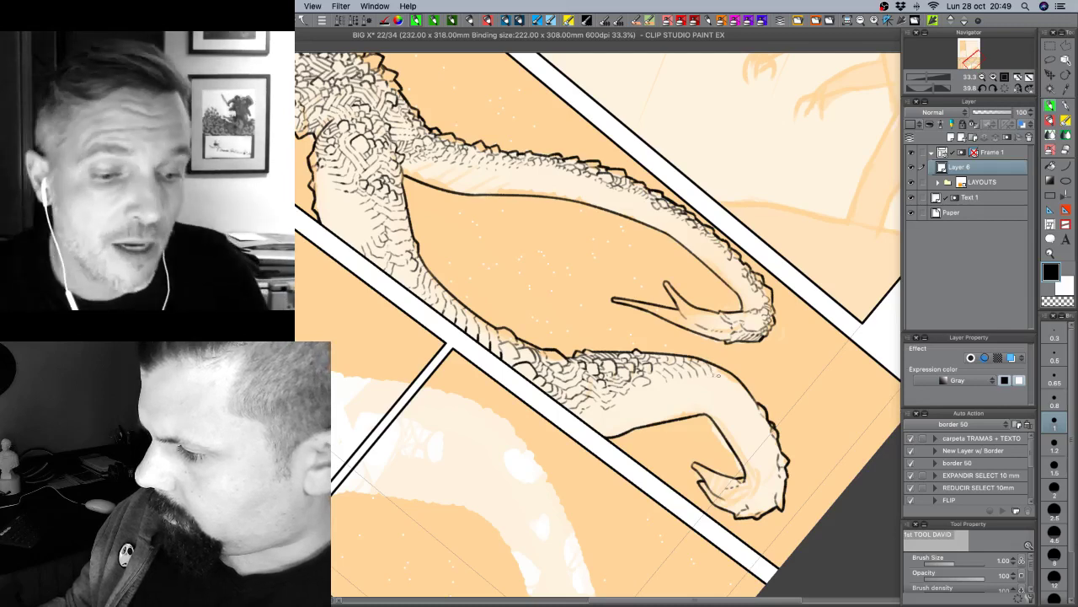
drag(718, 378, 669, 434)
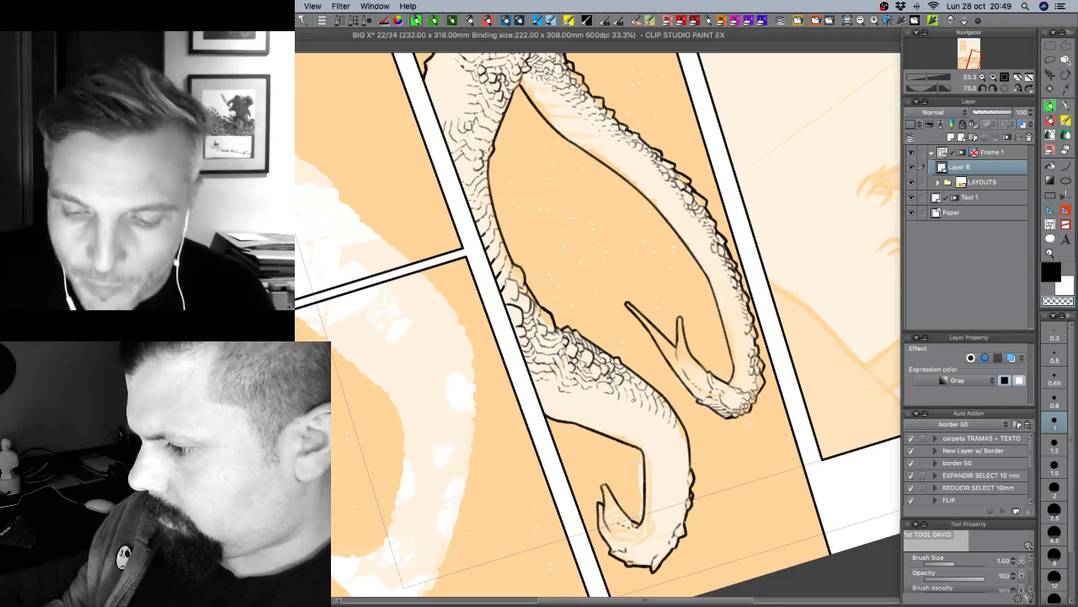
key(c)
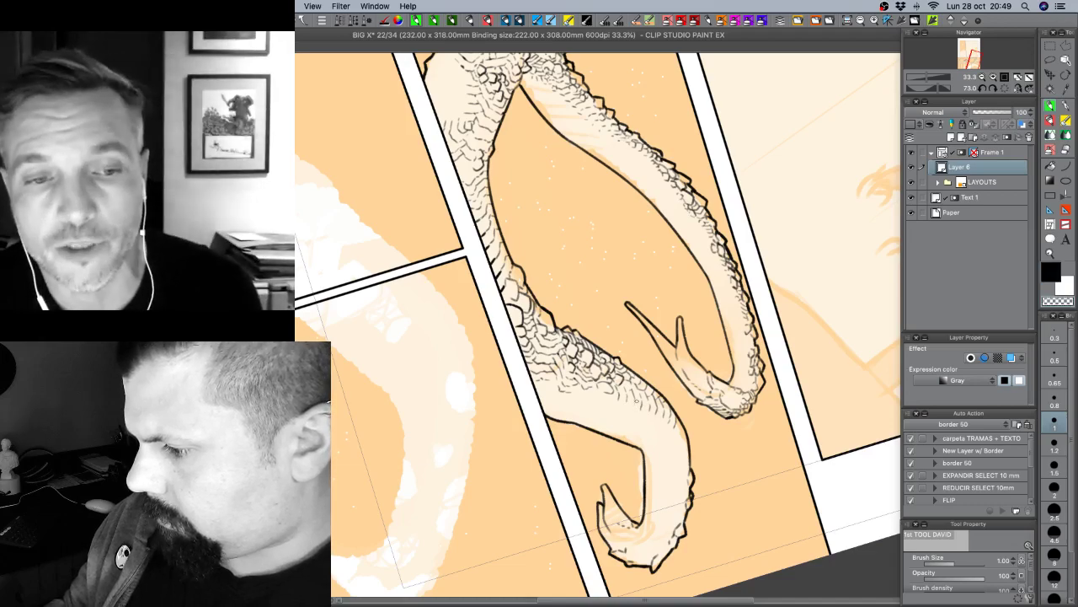
key(shift+space)
mouse_move(766, 418)
mouse_down()
mouse_move(787, 287)
mouse_move(771, 240)
mouse_up()
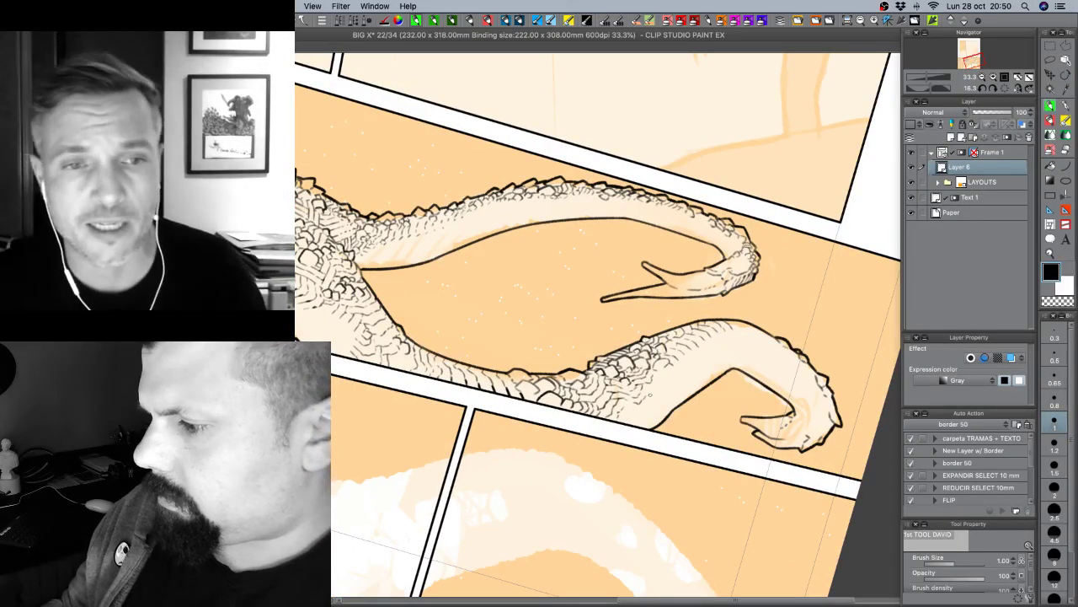
Thicken the cluster's inner side on the front tentacle with more small scales and fine marks, correcting strokes.
key(r)
mouse_move(650, 397)
mouse_down()
mouse_move(802, 284)
mouse_move(730, 211)
mouse_up()
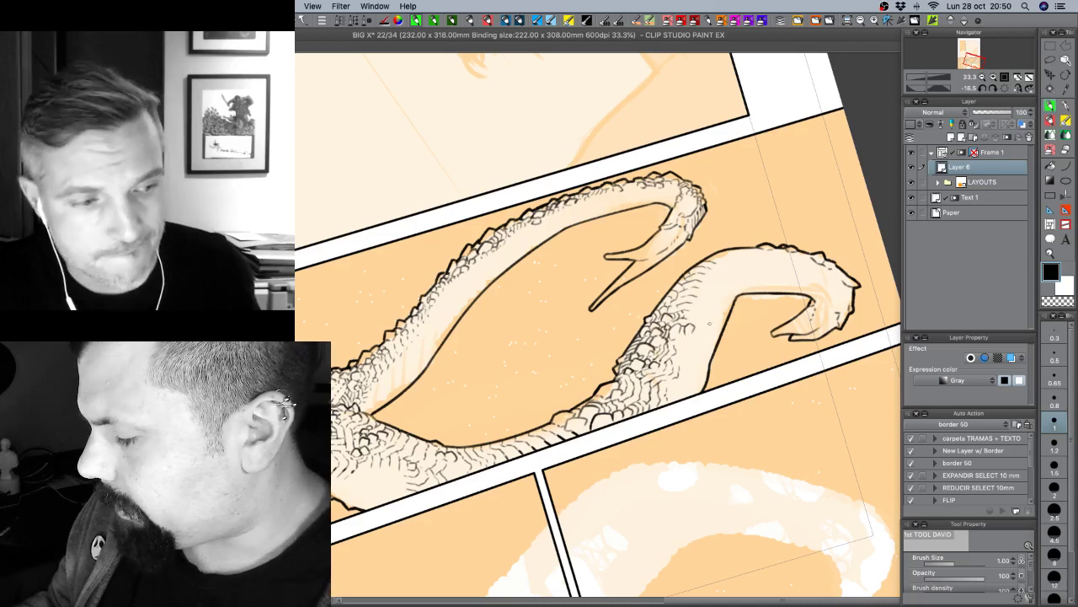
key(c)
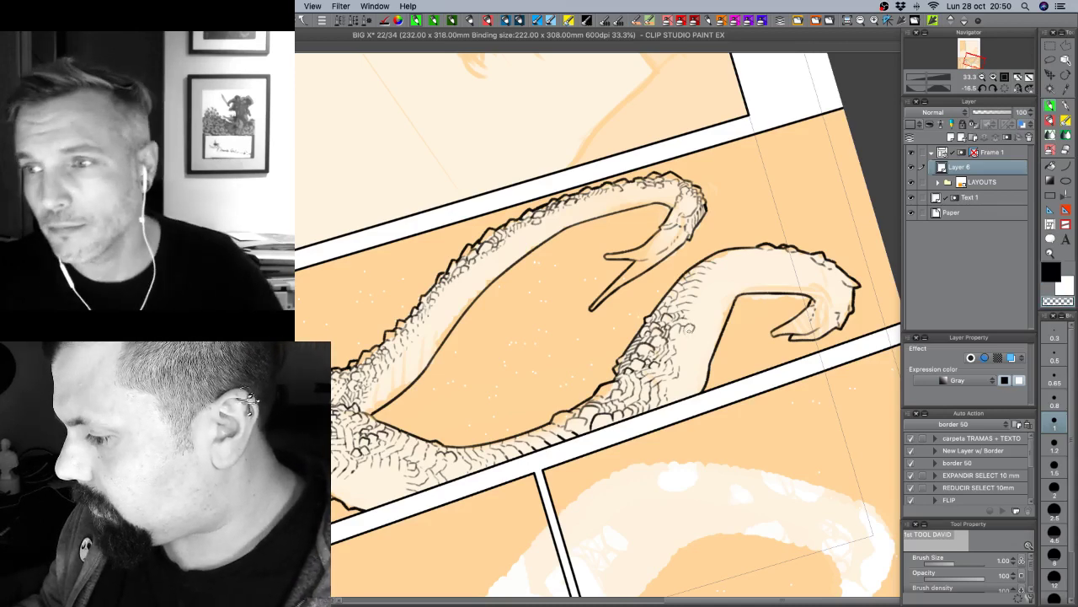
key(c)
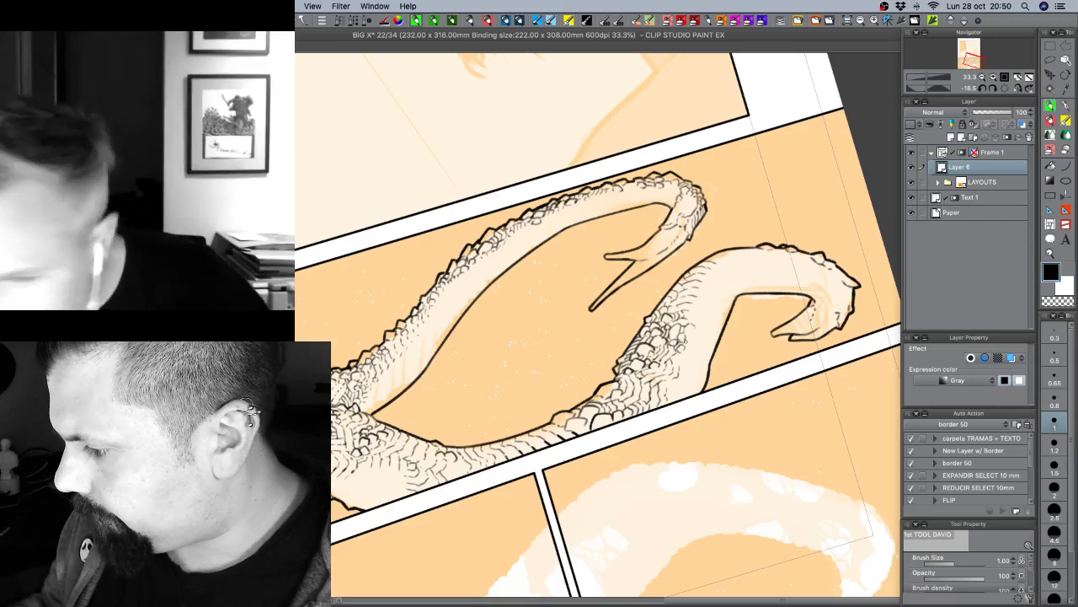
key(c)
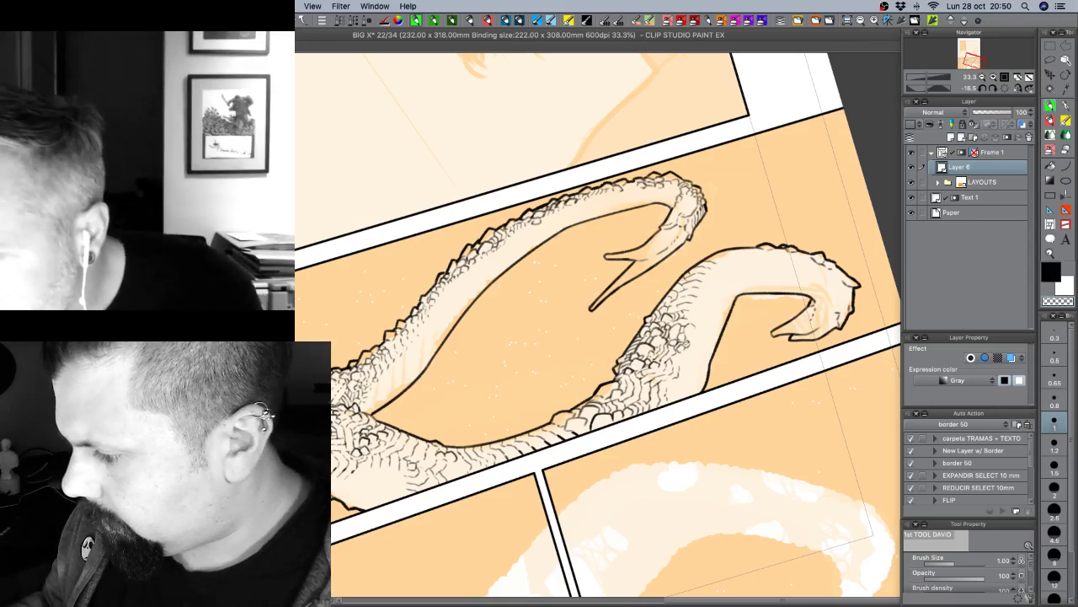
drag(730, 448, 653, 488)
key(c)
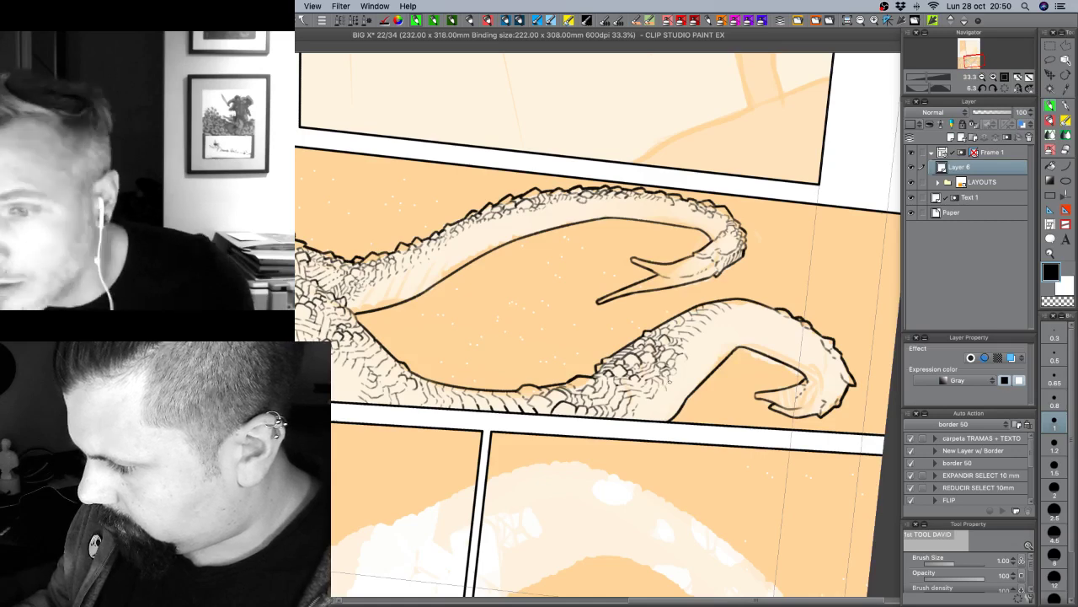
key(c)
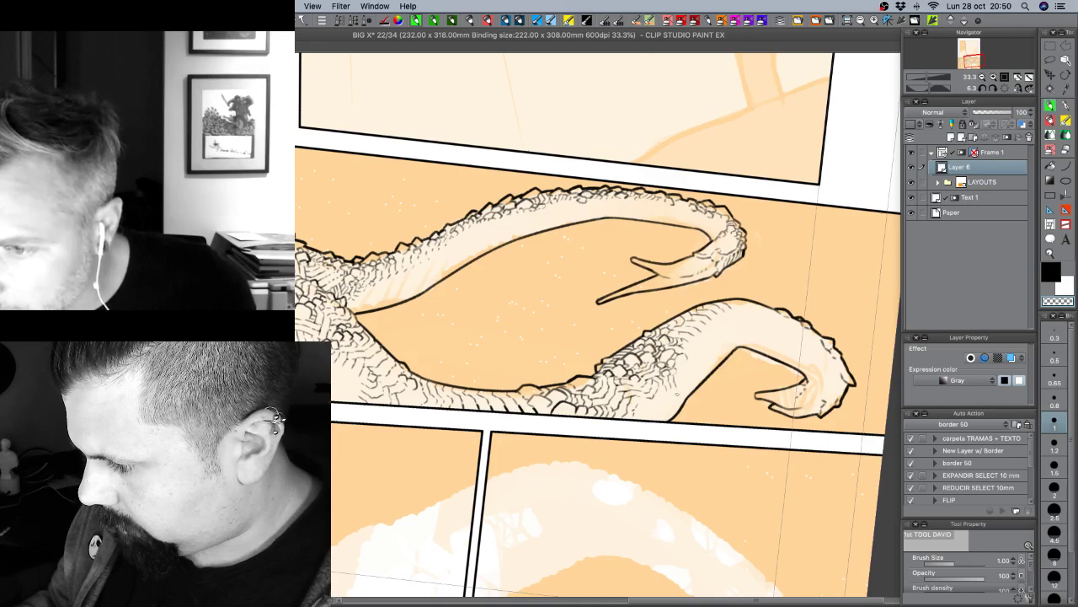
Add small scale marks at the base of the front tentacle's bend and save the page.
drag(661, 386, 664, 406)
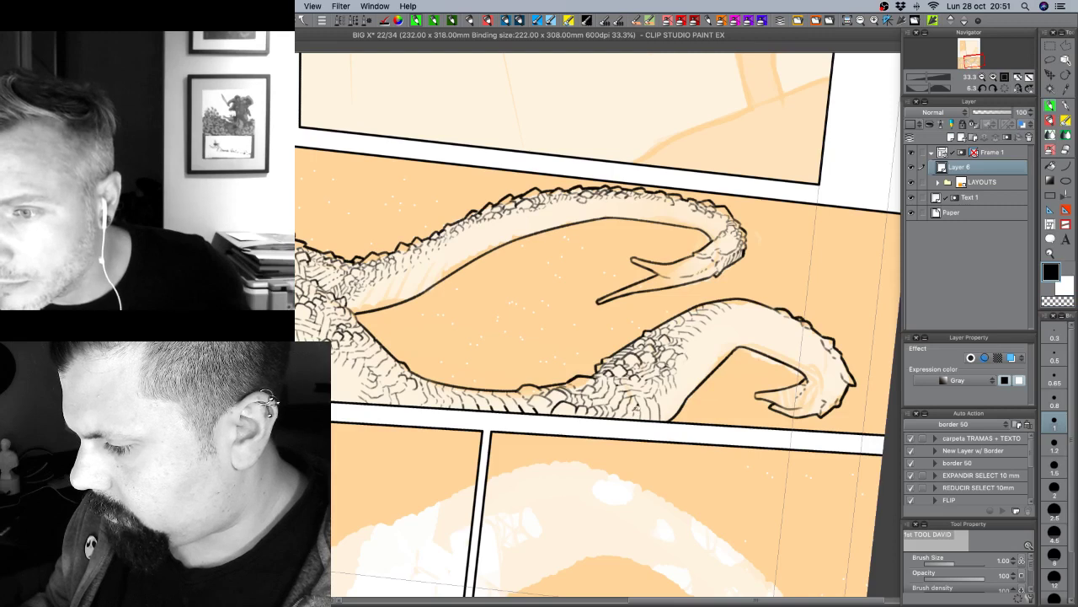
drag(744, 396, 788, 357)
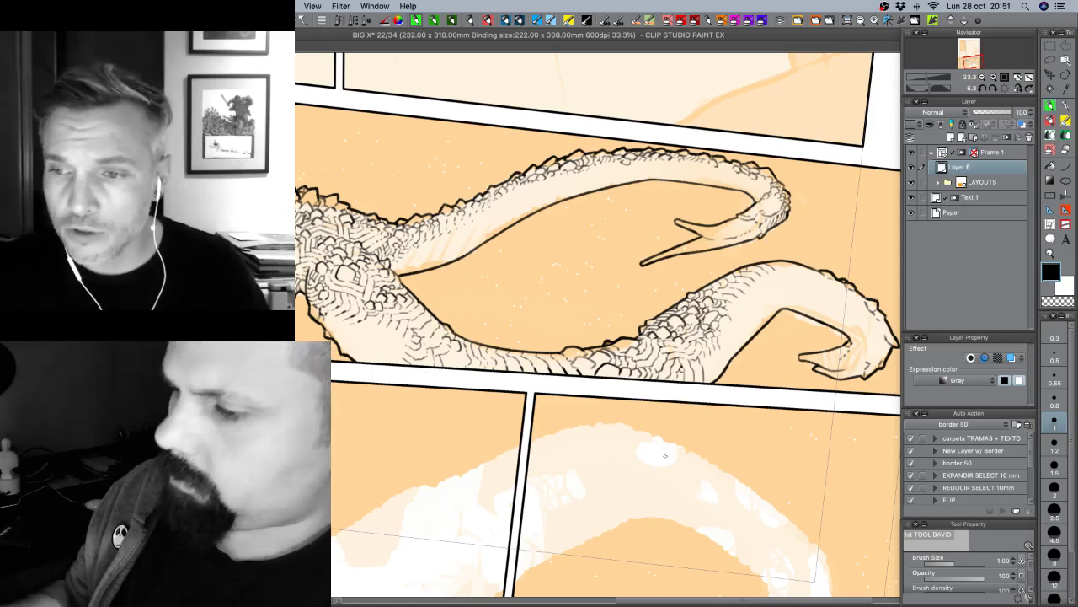
drag(485, 365, 543, 361)
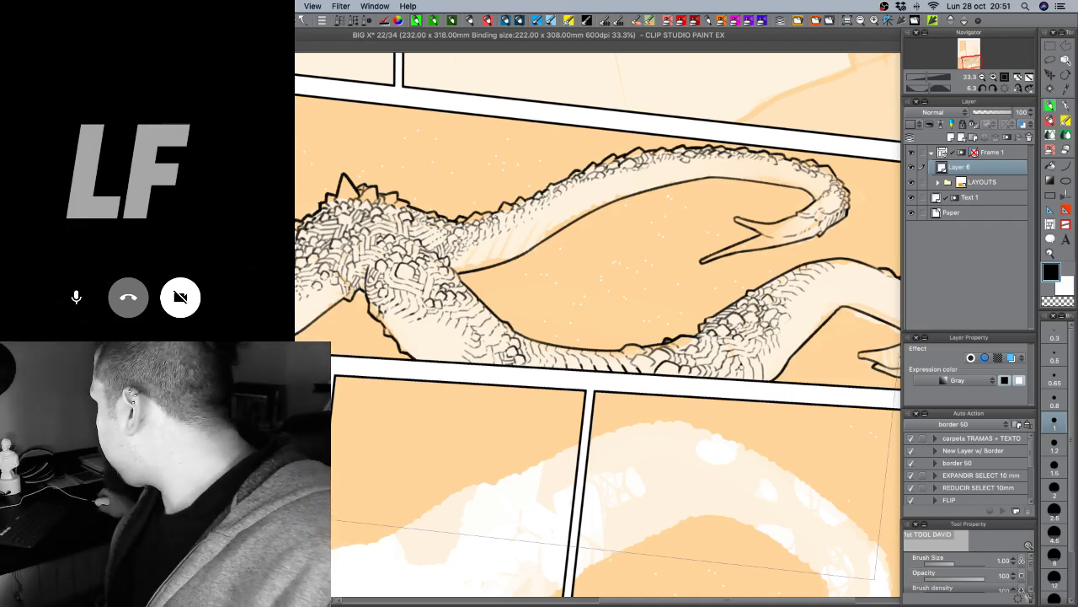
key(Tab)
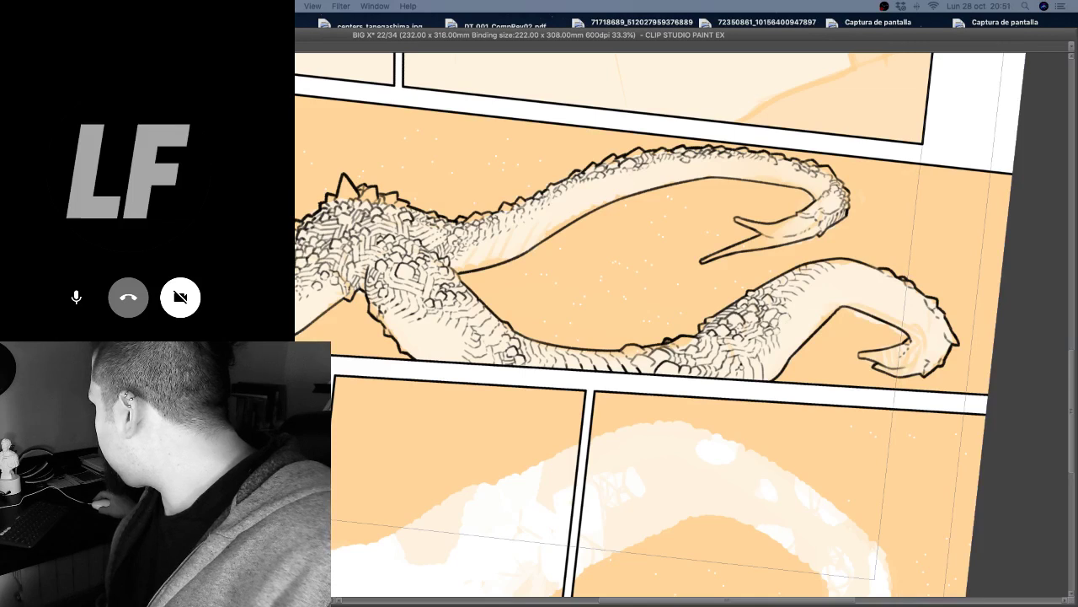
key(super+s)
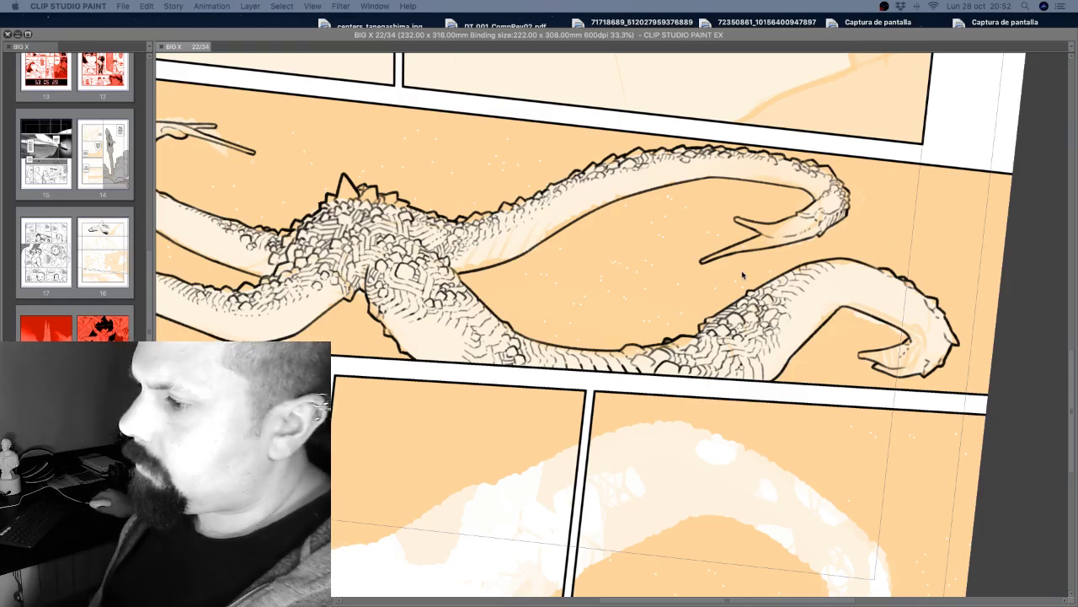
key(Tab)
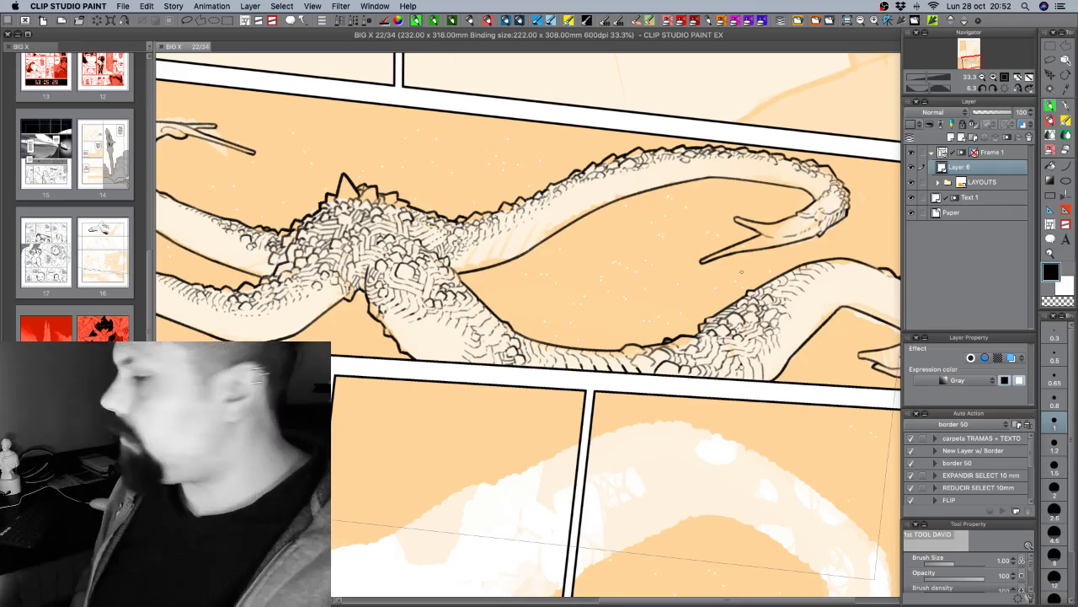
Ink short ridge marks along the outer edge of the front tentacle's bend towards its tip, undoing stray strokes, and set the brush size to 2.5.
drag(685, 279, 692, 293)
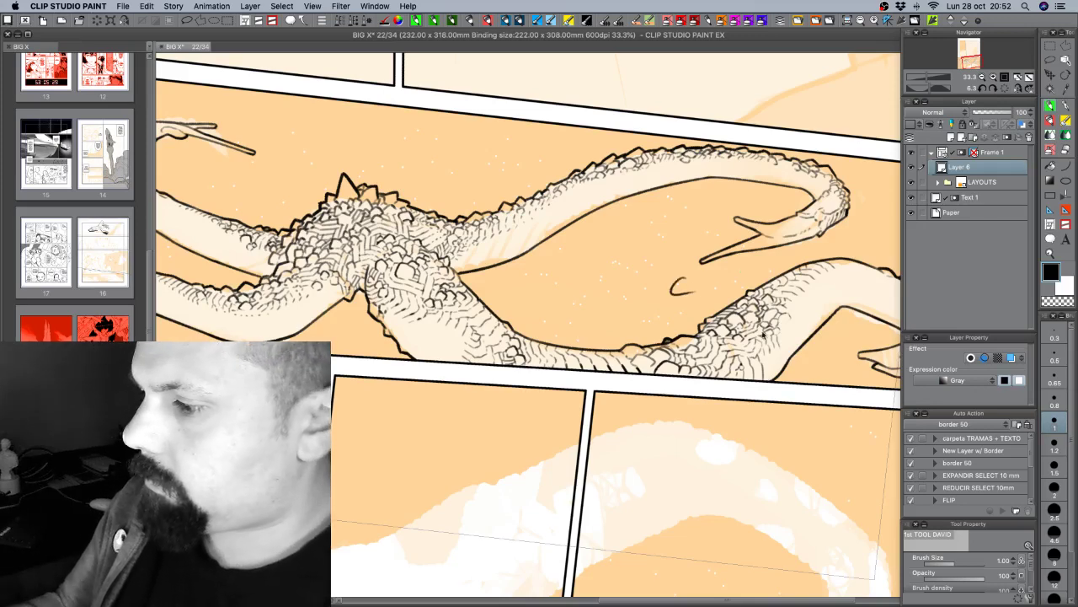
key(super+z)
drag(809, 346, 708, 386)
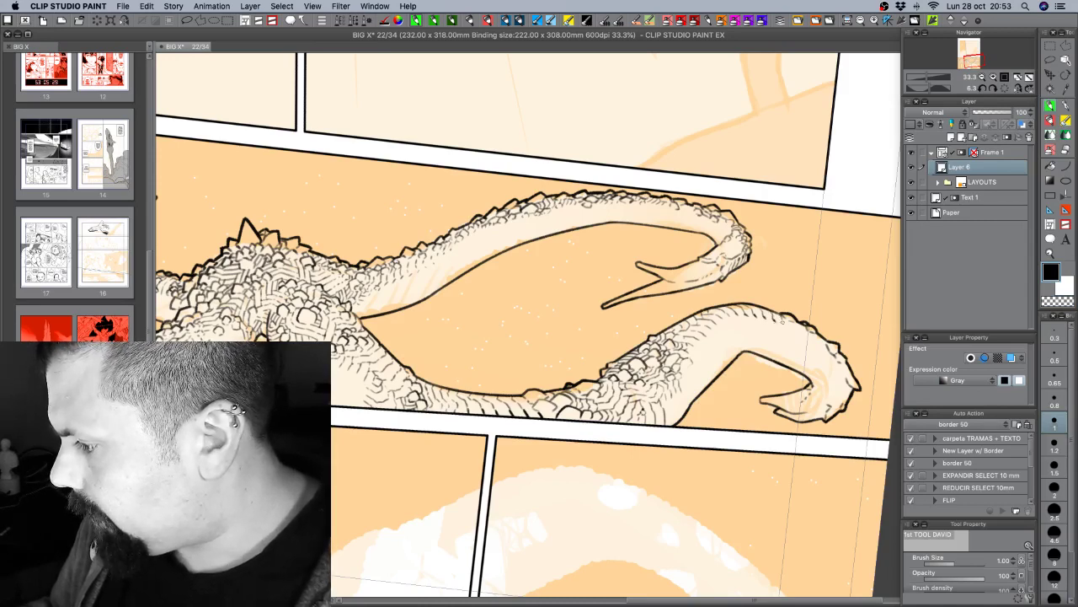
key(c)
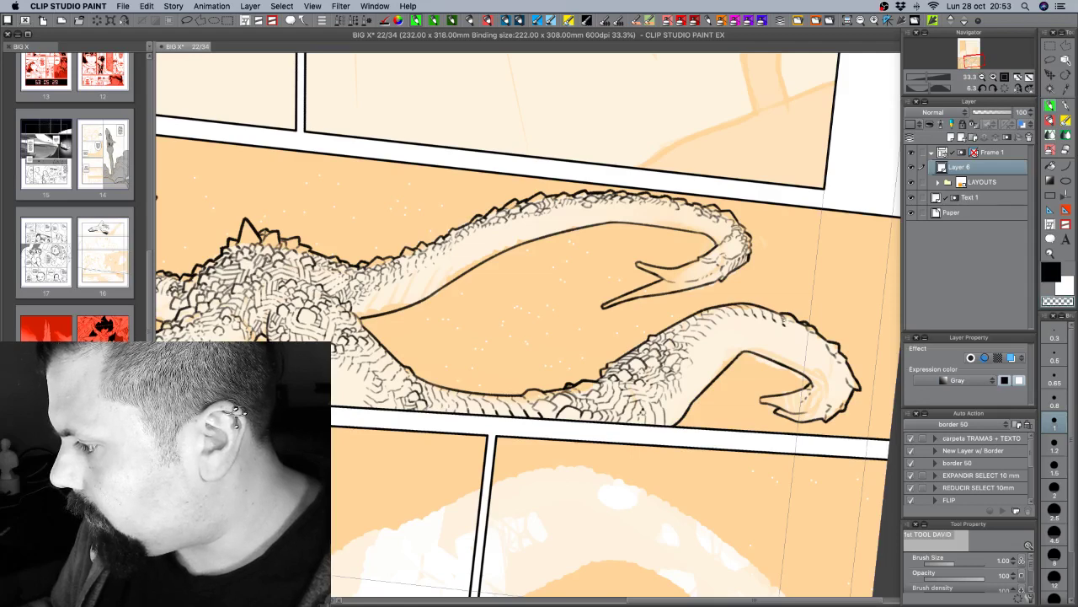
key(c)
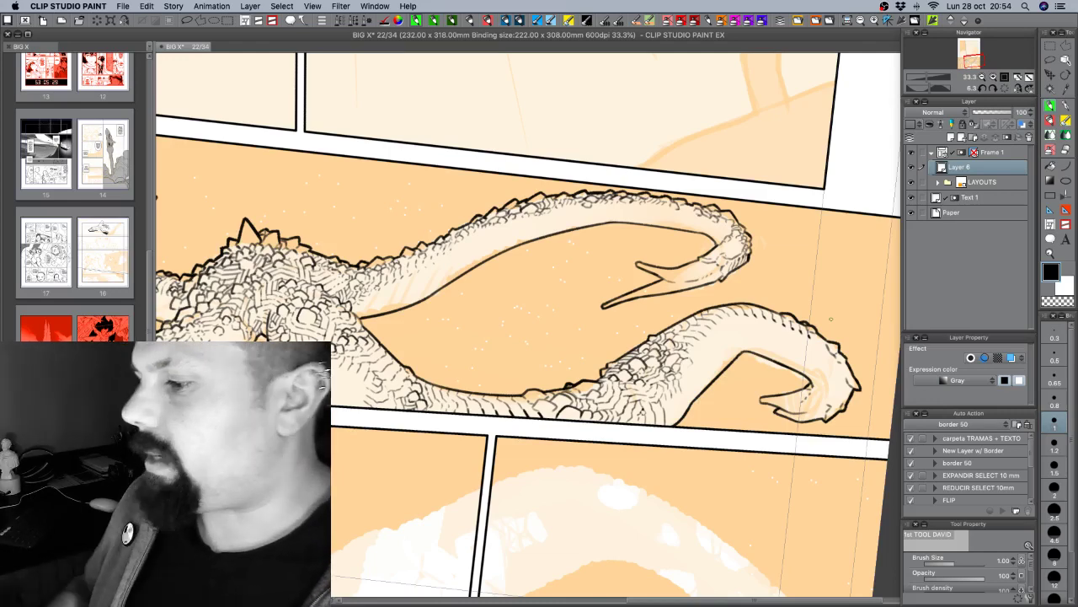
scroll(830, 318, right, 5)
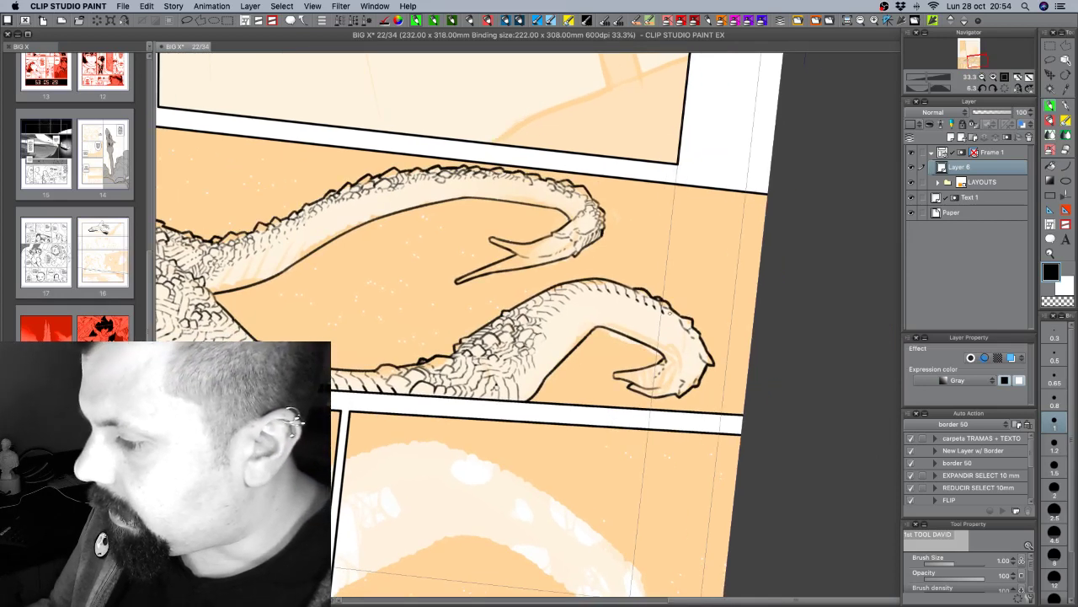
key(super+z)
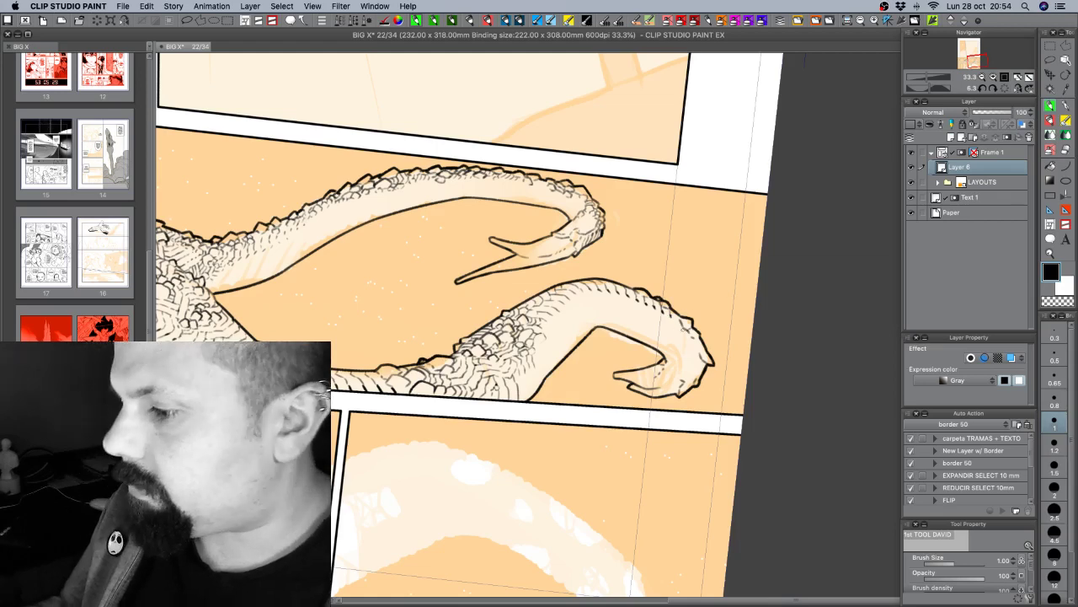
drag(566, 356, 810, 301)
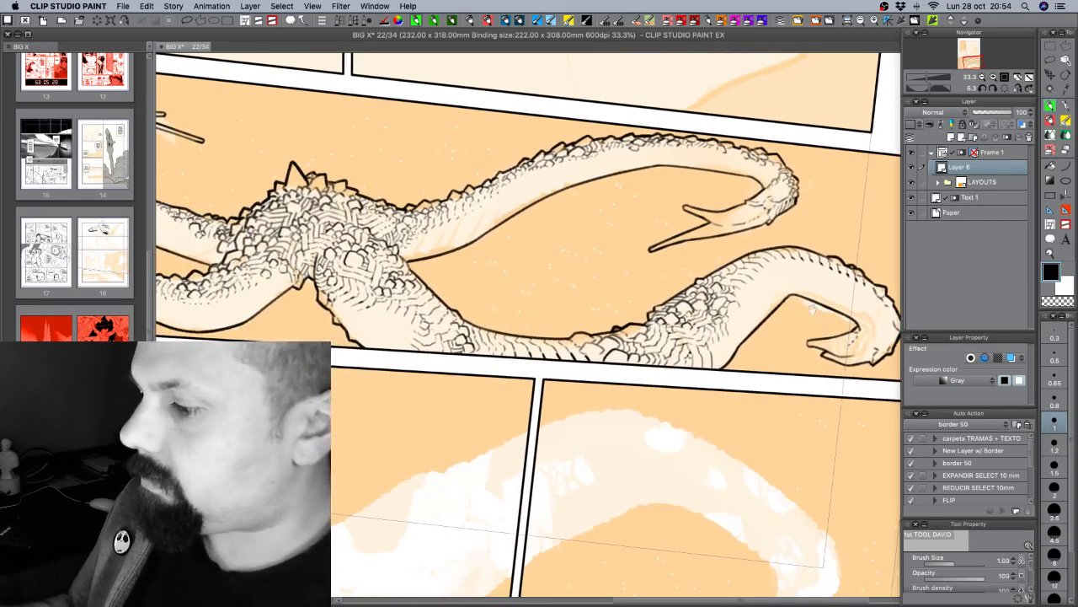
click(1056, 511)
key(c)
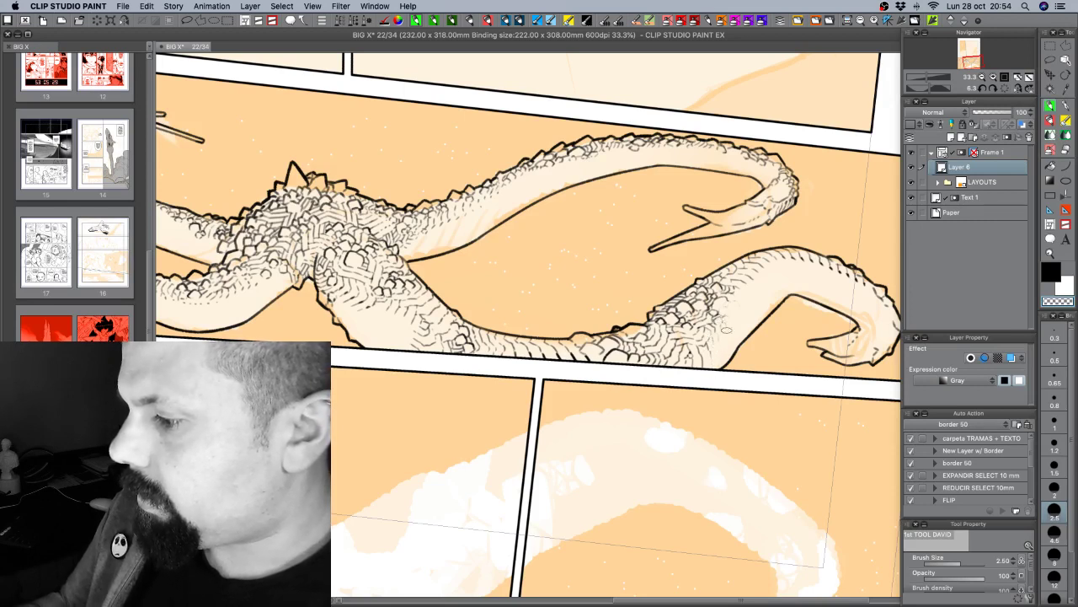
Review the inked creature with the LAYOUTS folder hidden, show the folder again, and save the page.
drag(592, 396, 711, 383)
scroll(681, 418, down, 1)
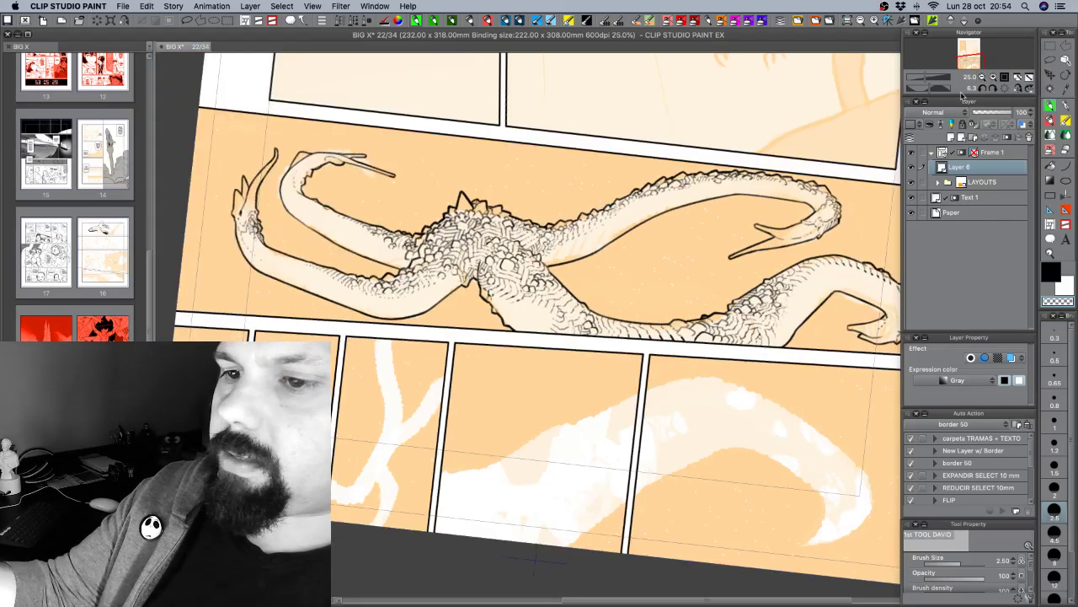
scroll(748, 398, right, 3)
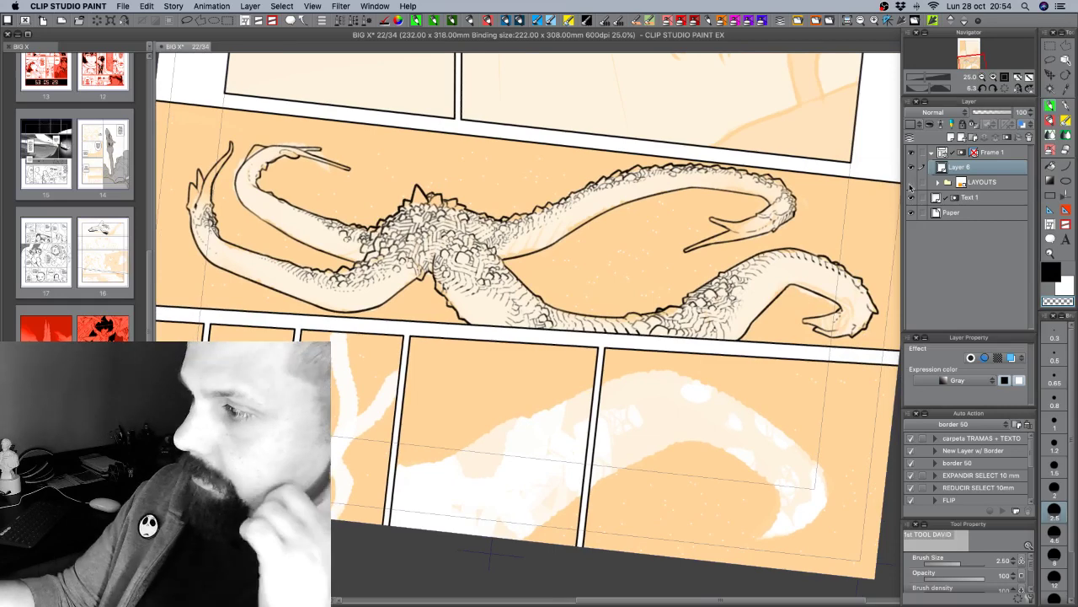
click(912, 182)
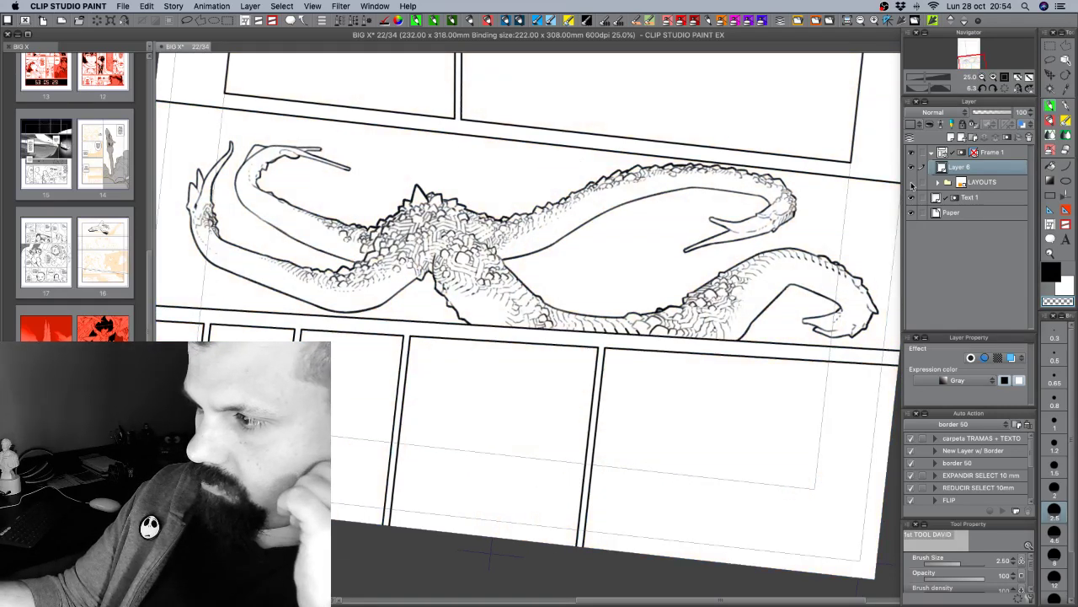
click(981, 77)
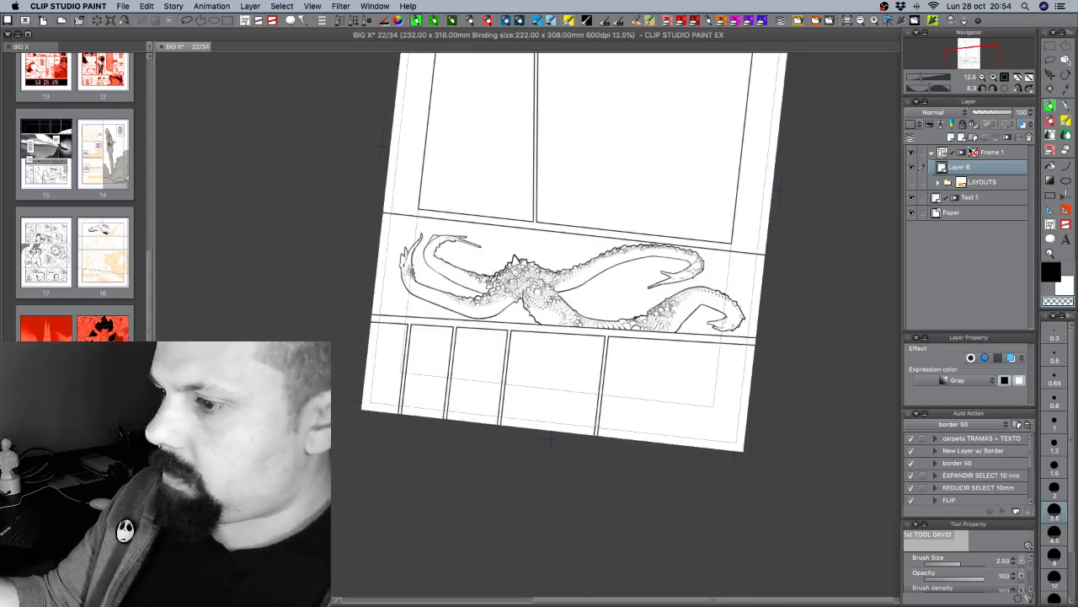
click(911, 182)
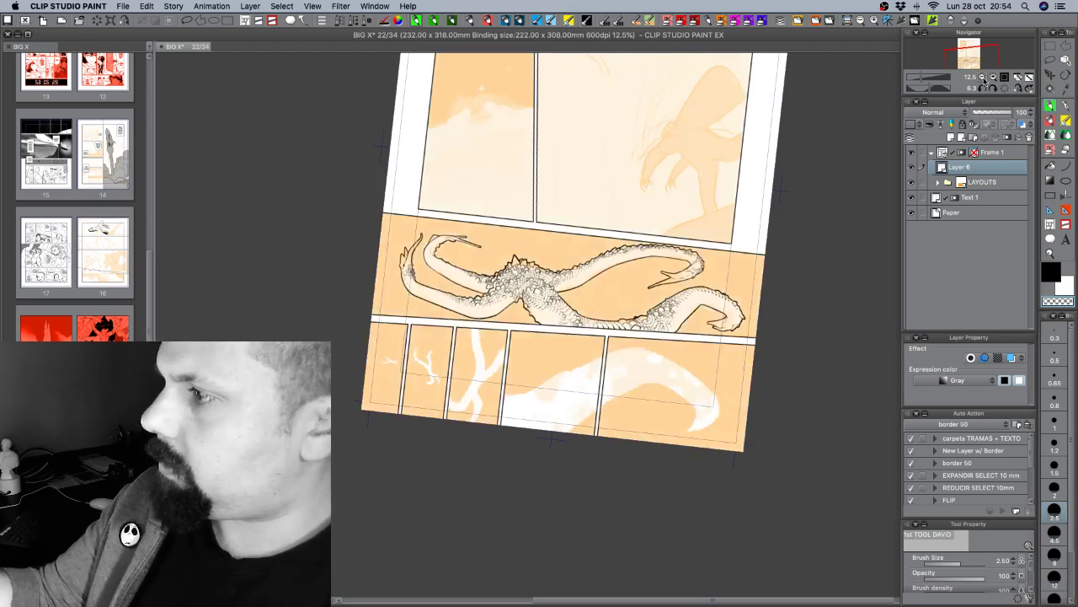
click(992, 77)
drag(746, 341, 755, 404)
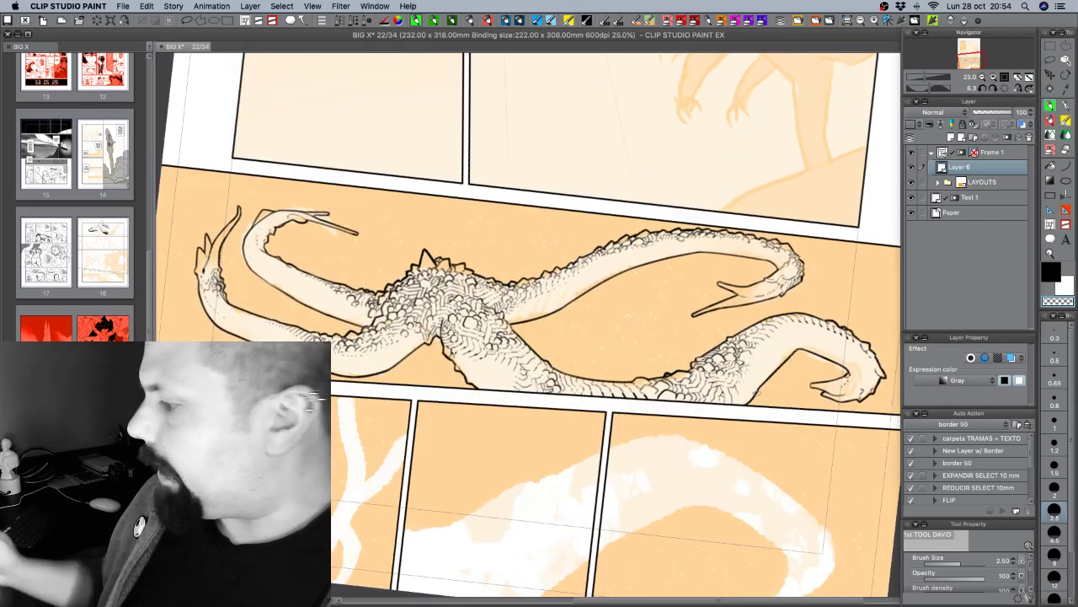
key(super+s)
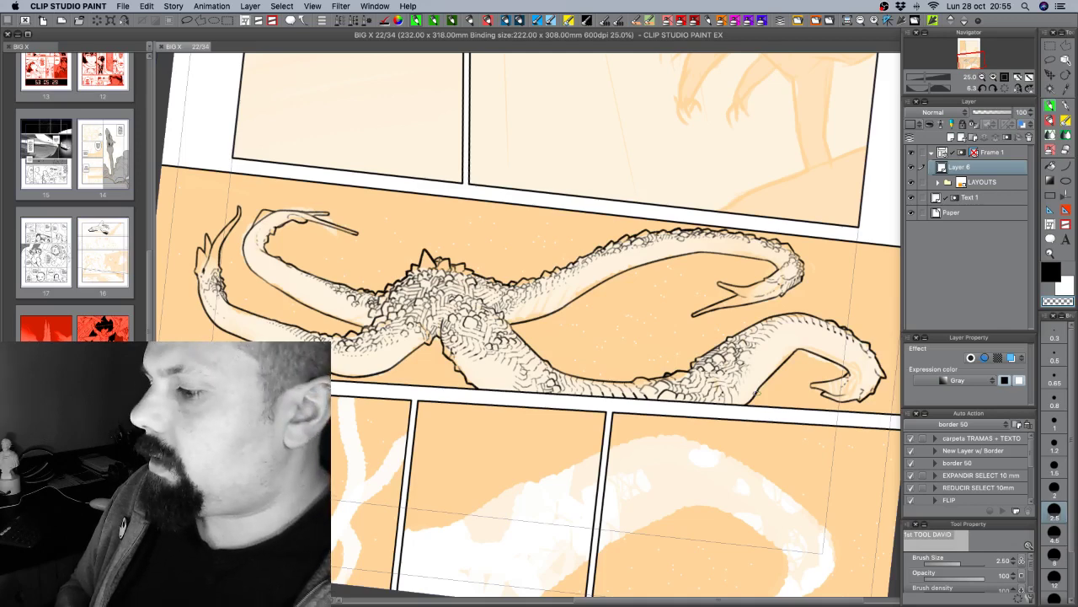
Reset the page rotation to 0 and check the inks on Layer 6 by toggling the layer's visibility.
click(981, 76)
drag(767, 335, 756, 381)
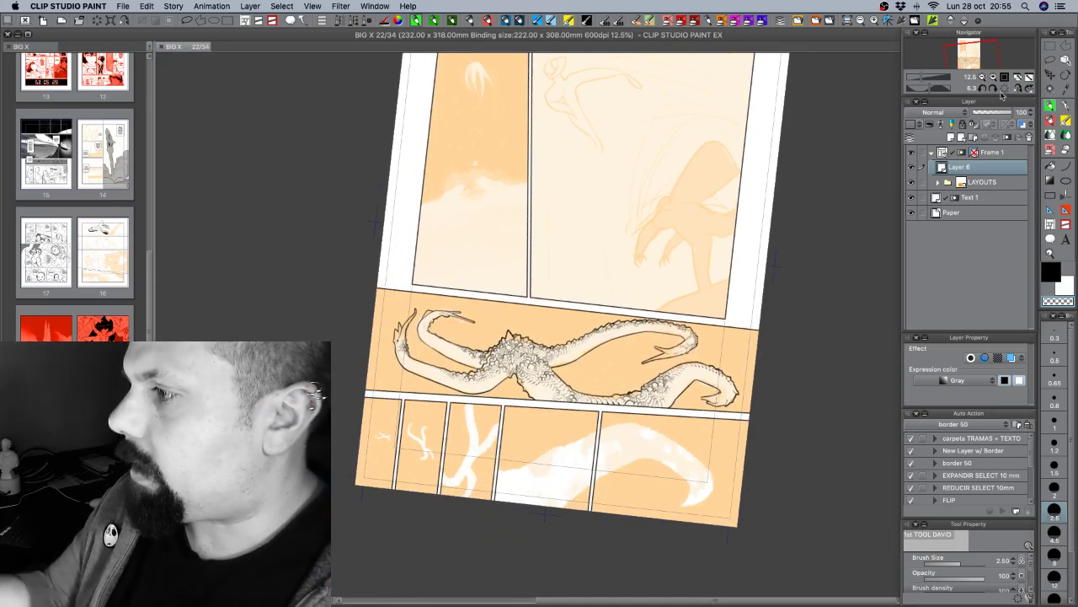
click(992, 78)
click(1006, 88)
scroll(770, 415, down, 5)
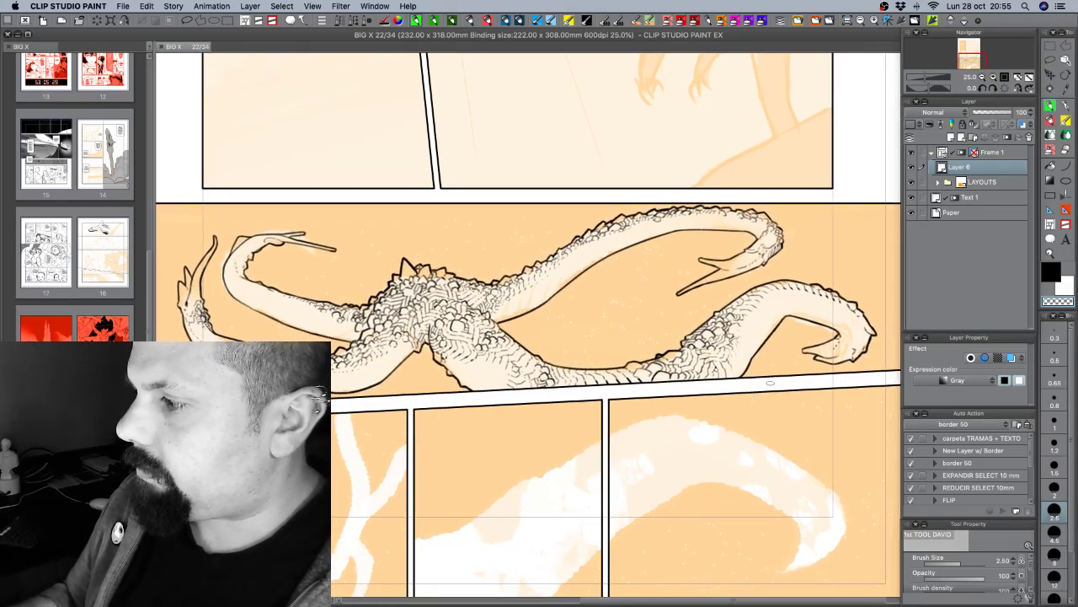
click(911, 166)
click(911, 167)
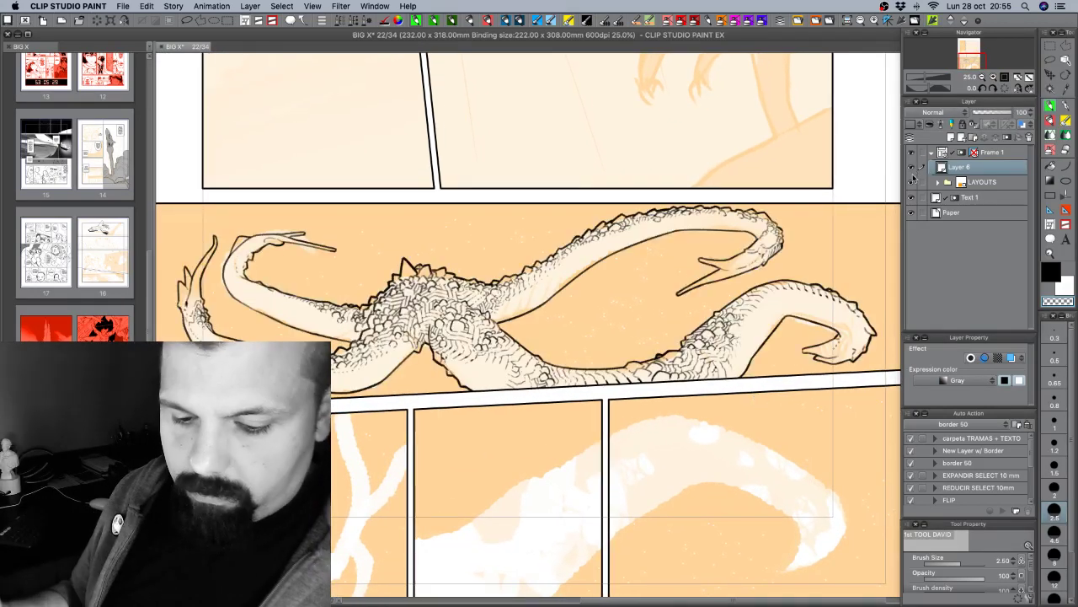
Scale the creature on Layer 6 down slightly from its upper right corner and check it with the LAYOUTS folder hidden.
key(super+t)
drag(877, 205, 862, 208)
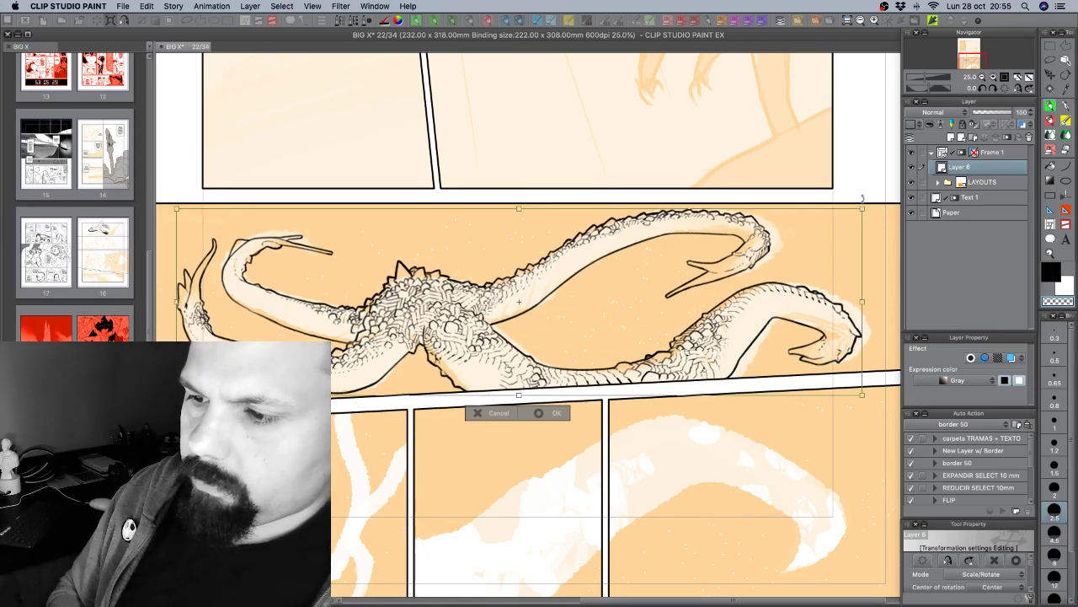
drag(862, 199, 857, 200)
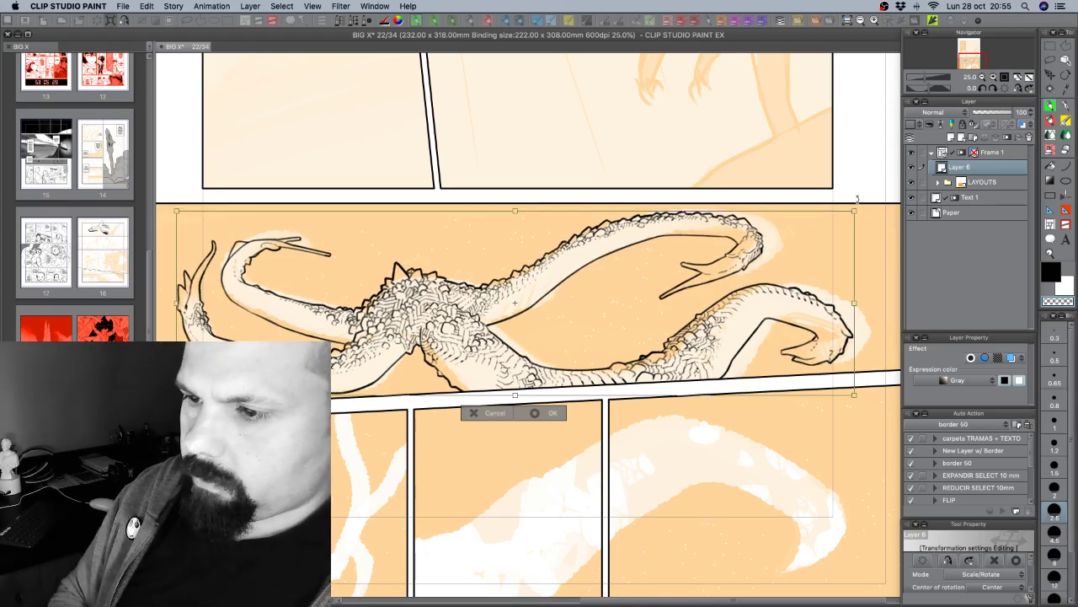
key(Return)
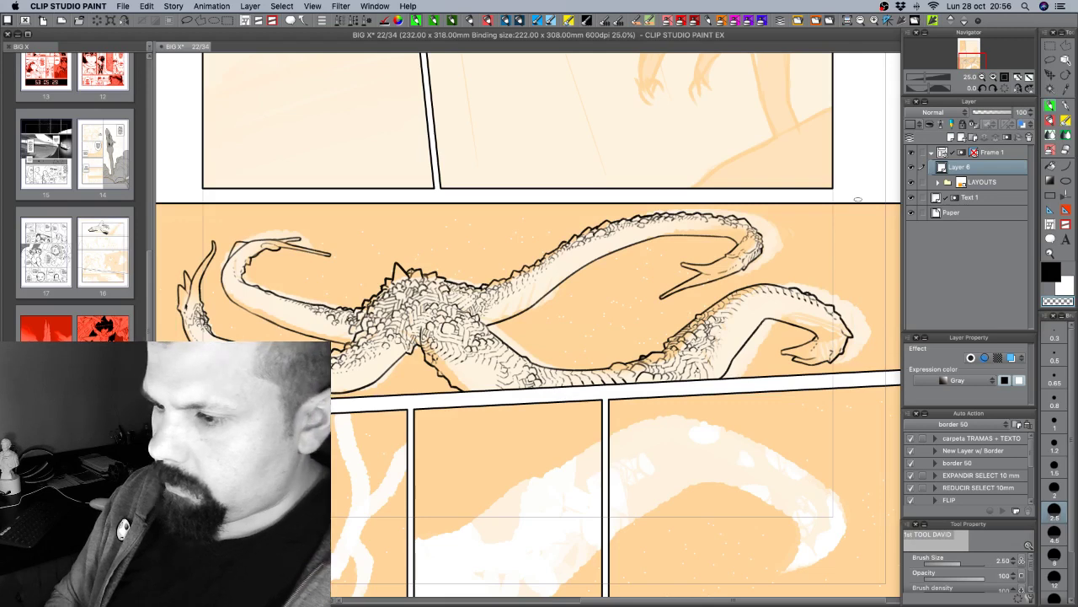
click(912, 183)
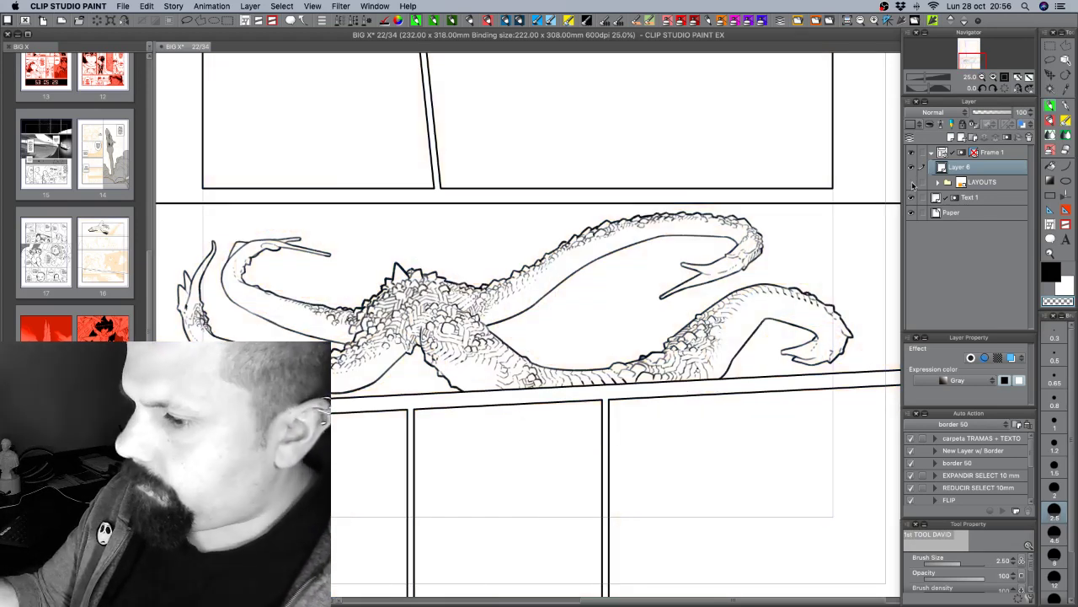
click(912, 183)
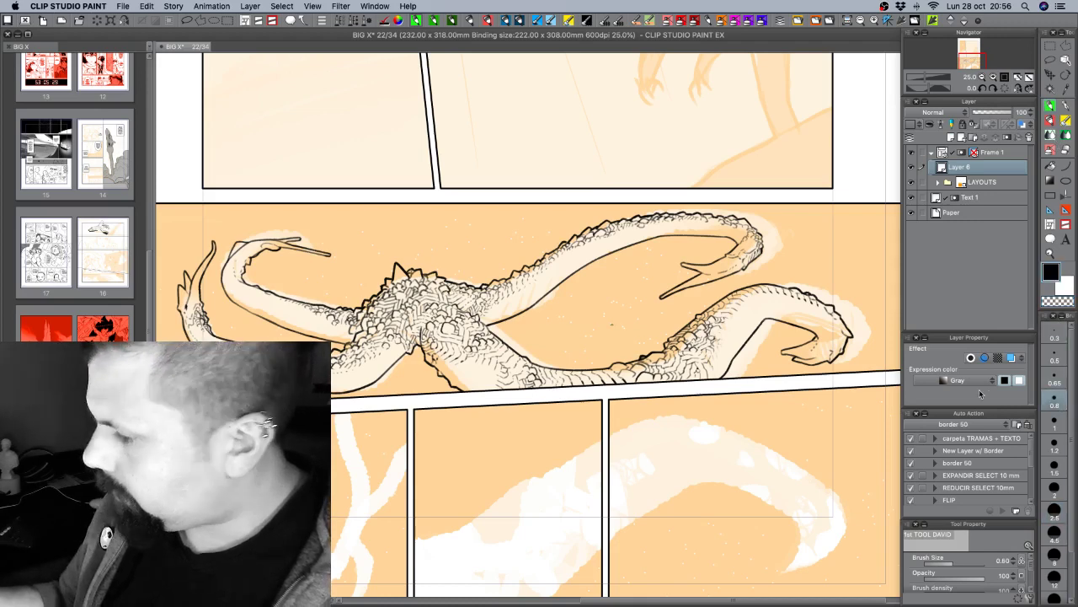
Set the brush size to 0.8 and lasso a loose selection around the whole creature in the middle panel.
click(1055, 405)
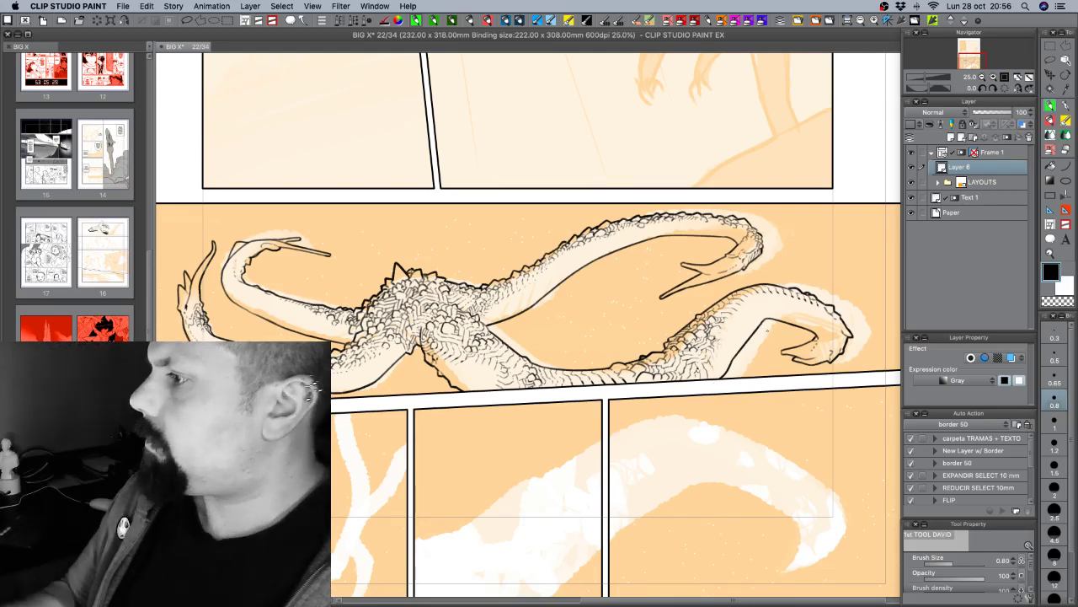
key(m)
drag(661, 329, 692, 325)
mouse_move(855, 253)
mouse_down()
mouse_move(704, 188)
mouse_move(371, 199)
mouse_move(187, 303)
mouse_up()
mouse_move(252, 383)
mouse_down()
mouse_move(439, 420)
mouse_move(822, 378)
mouse_move(853, 271)
mouse_up()
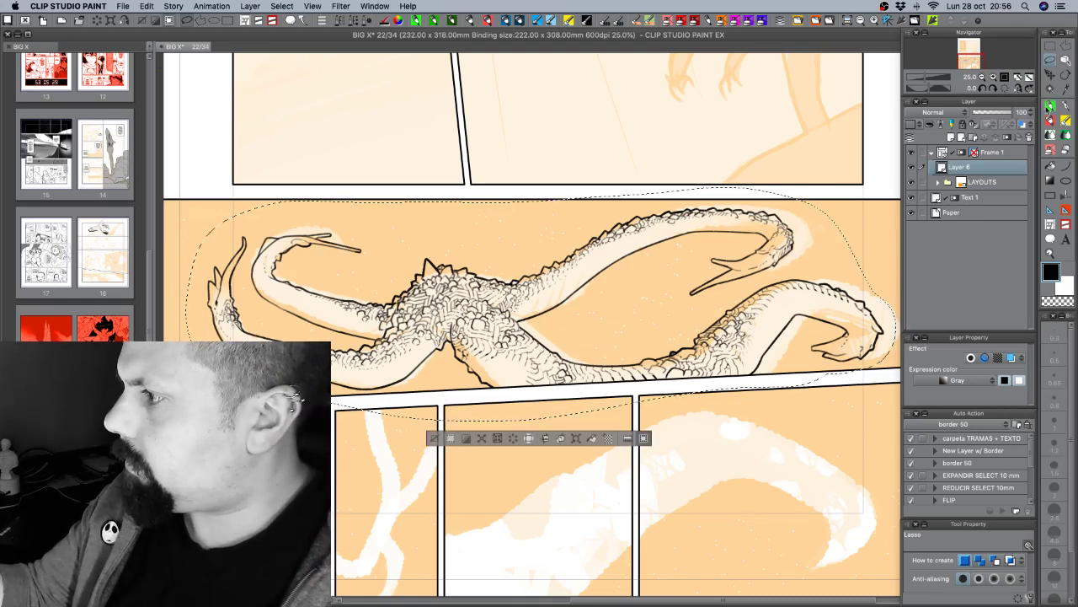
Subtract the empty background from the selection to isolate the creature's silhouette, and shrink it with the REDUCIR SELECT 10mm action.
key(p)
key(g)
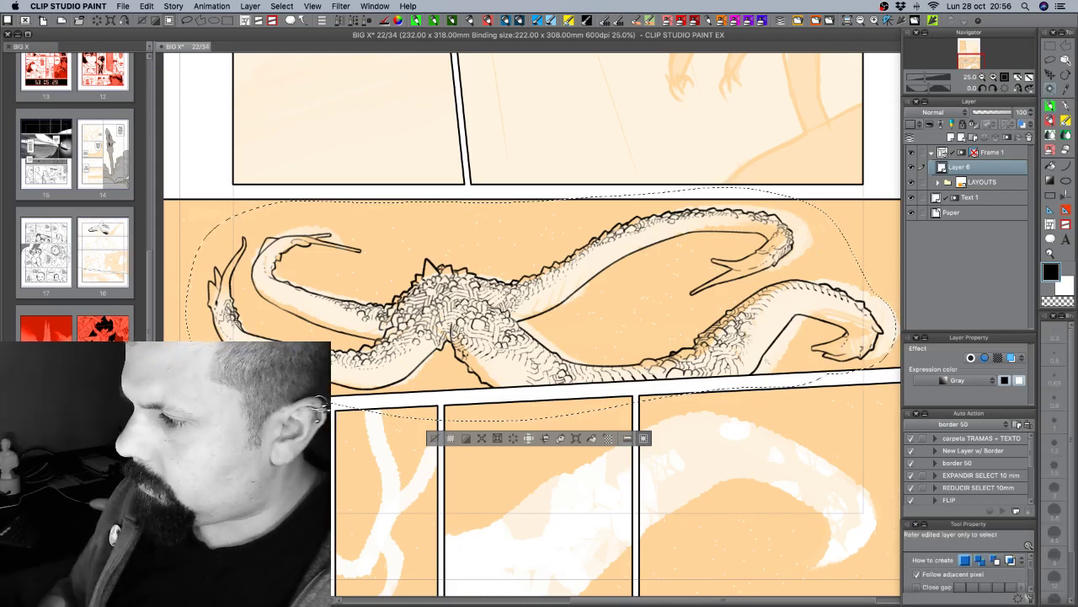
alt+click(816, 259)
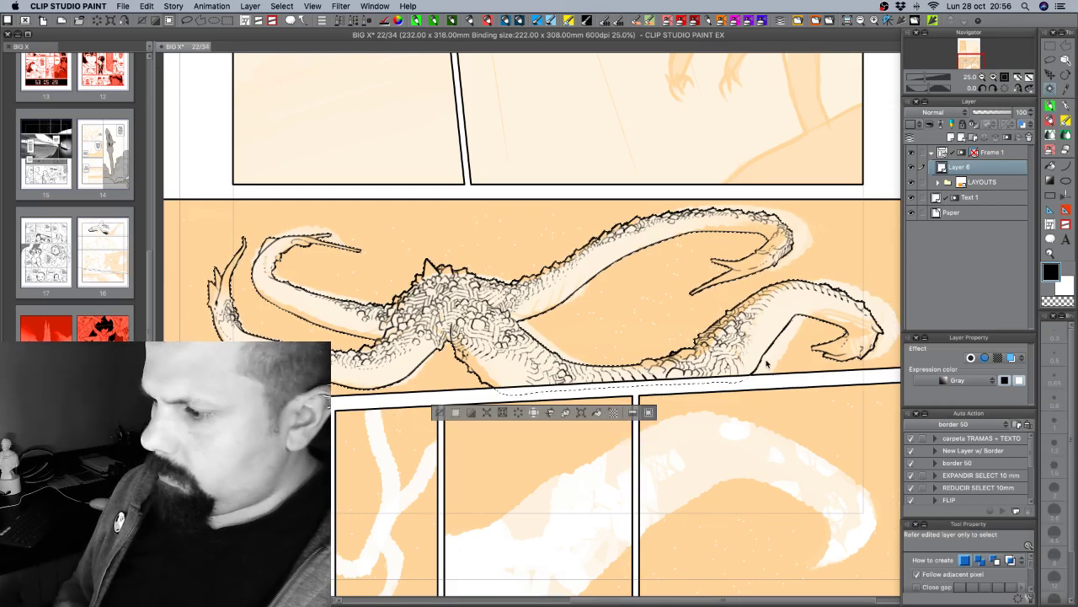
click(979, 487)
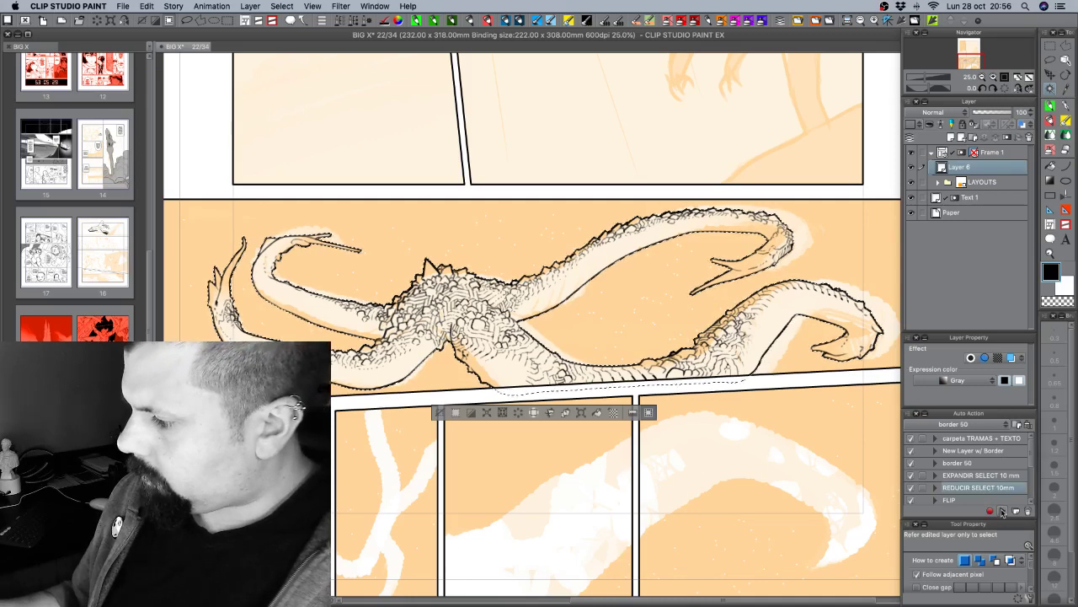
Rename the creature's ink layer, Layer 6, as 3 inks.
double_click(961, 167)
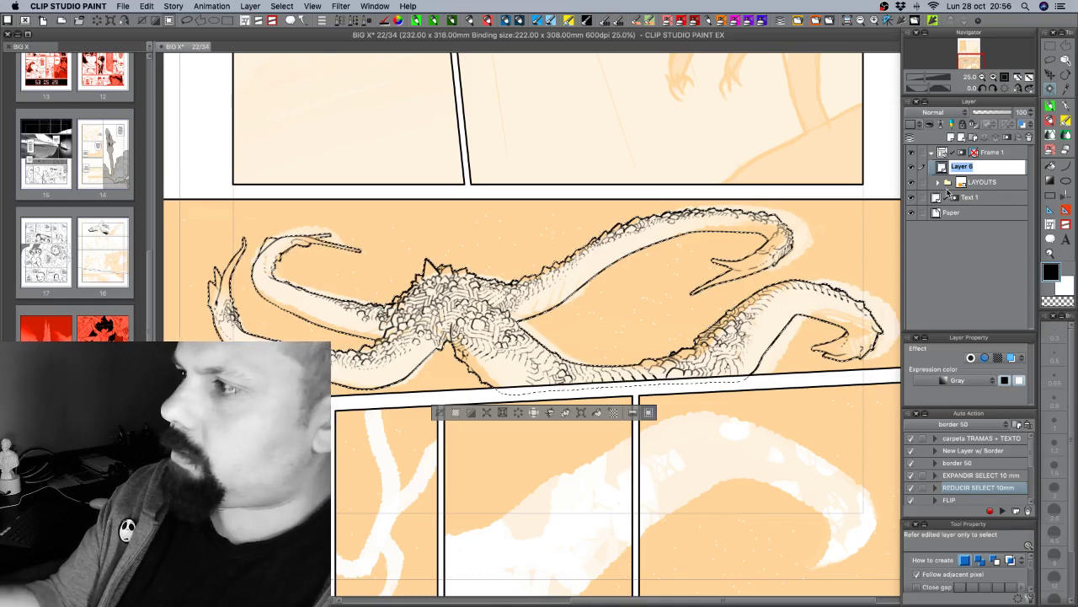
click(980, 78)
click(980, 78)
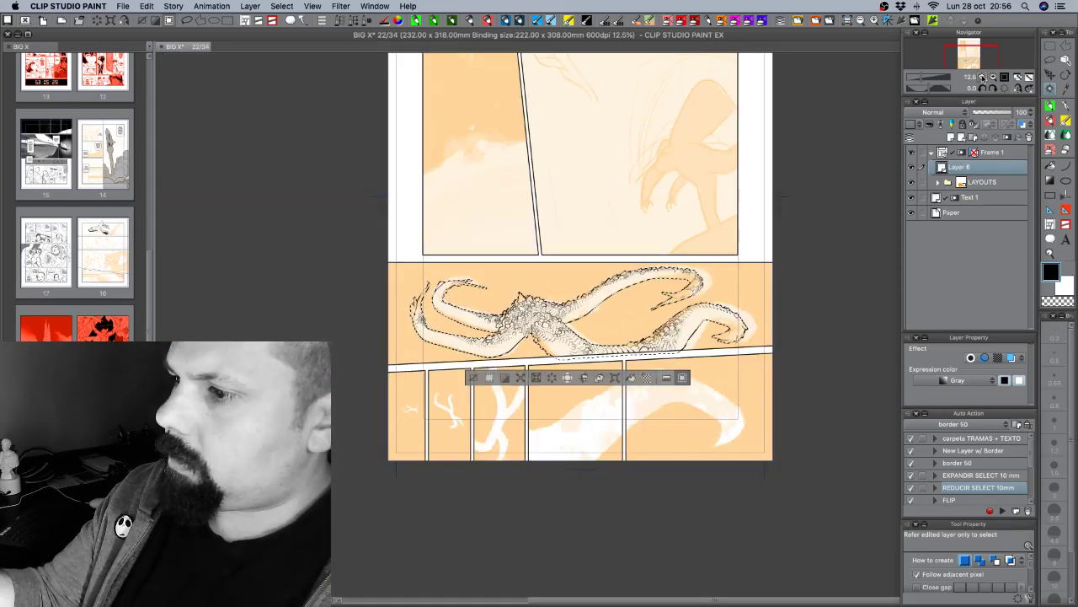
scroll(700, 212, up, 3)
scroll(674, 321, up, 1)
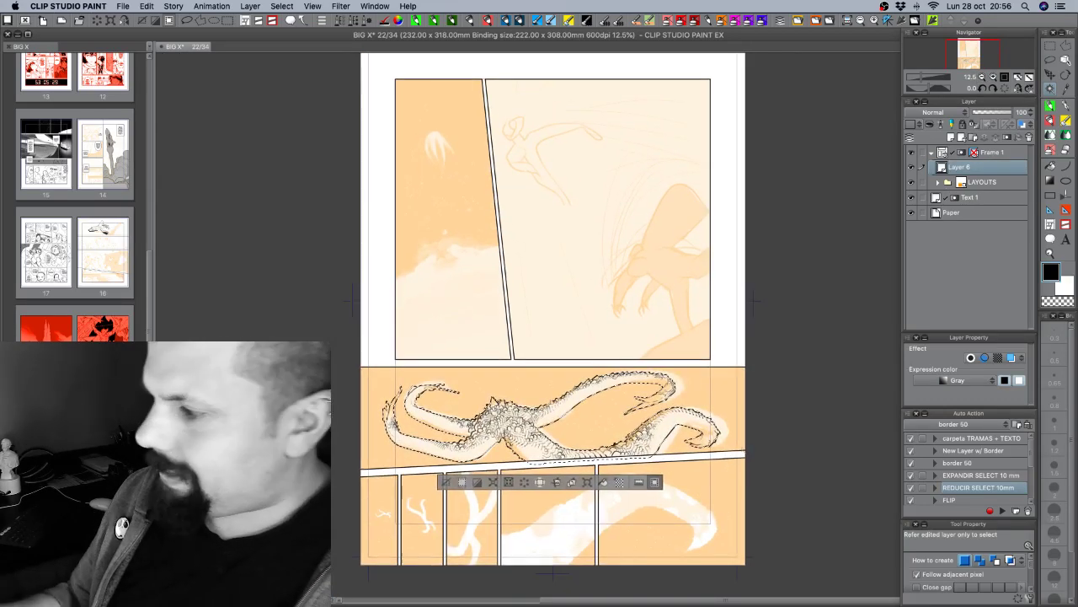
double_click(960, 168)
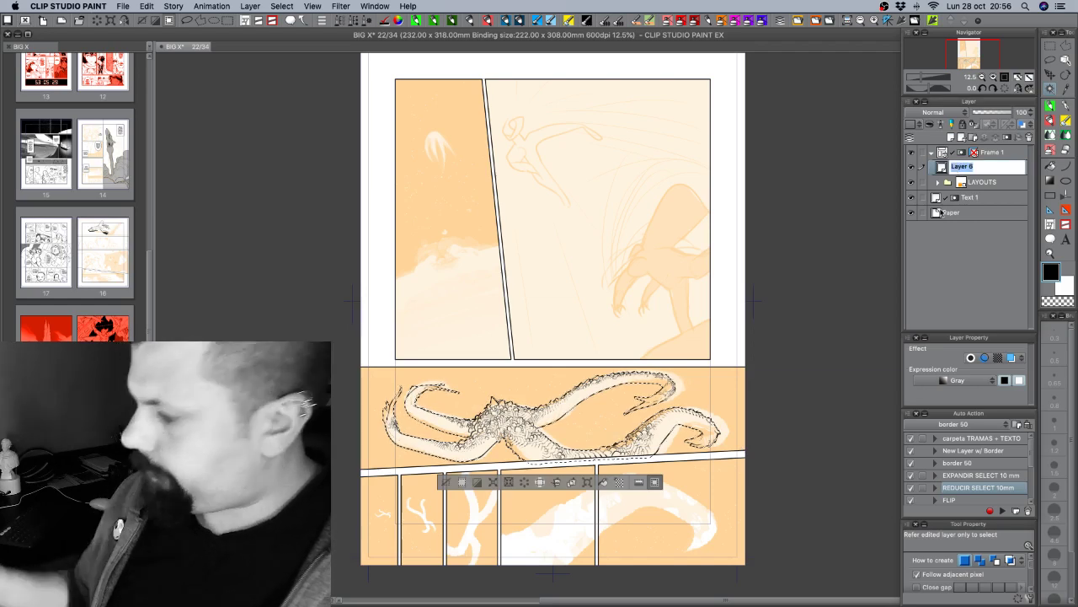
text(3 inks)
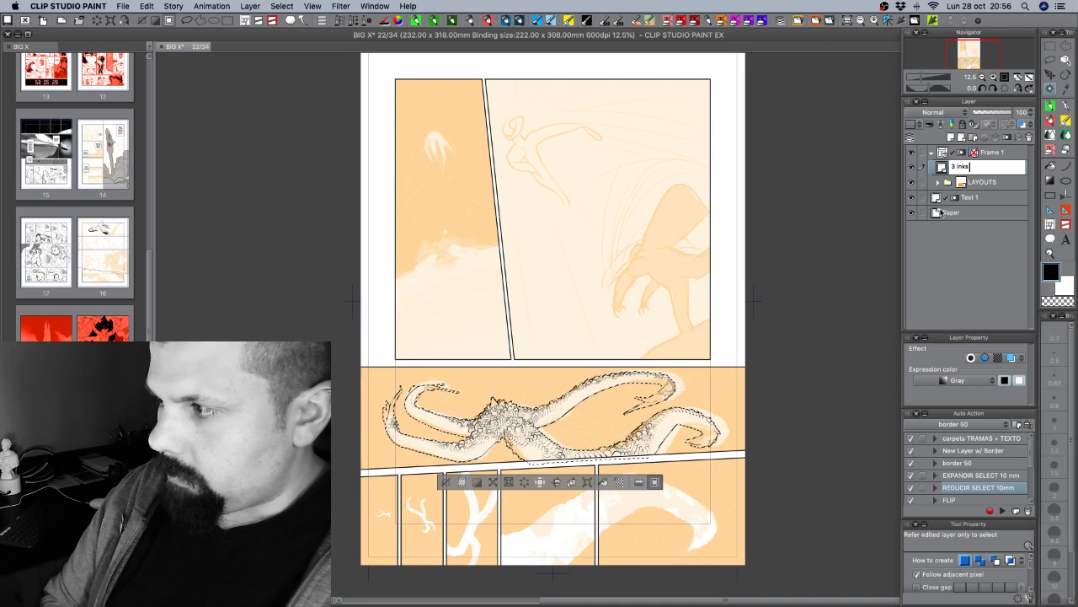
key(Return)
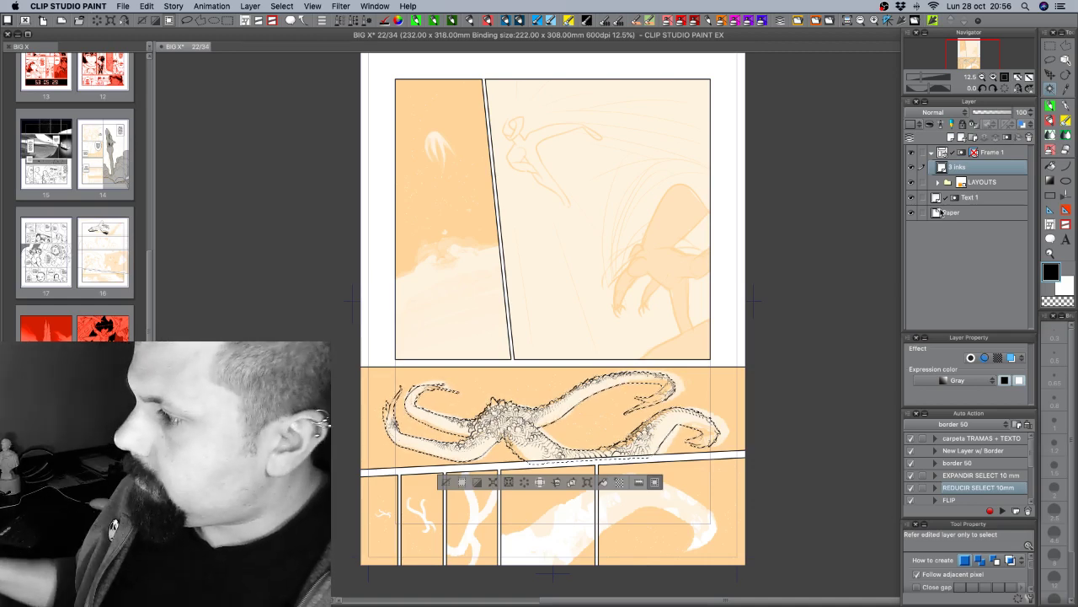
Add a new layer beneath 3 inks, fill the creature's silhouette selection with white on it, and deselect.
click(952, 137)
drag(977, 169, 975, 183)
double_click(965, 181)
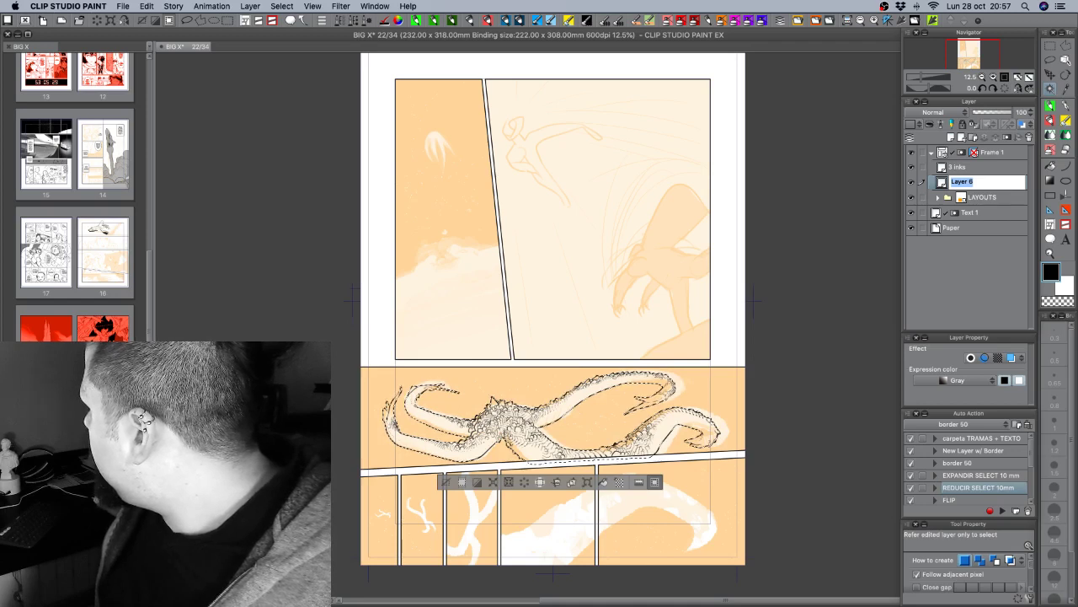
key(Tab)
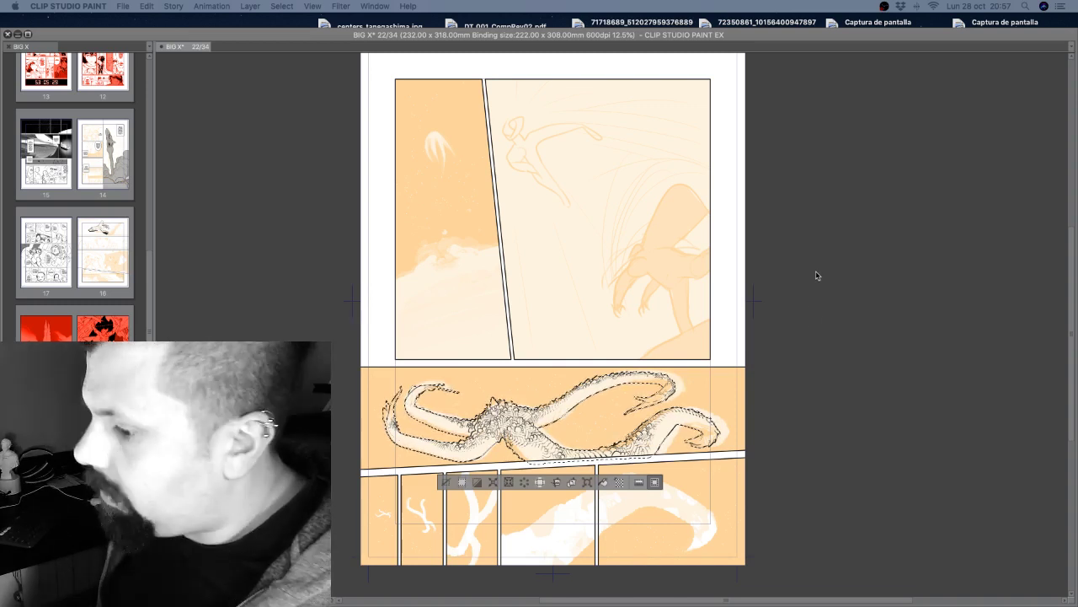
key(Tab)
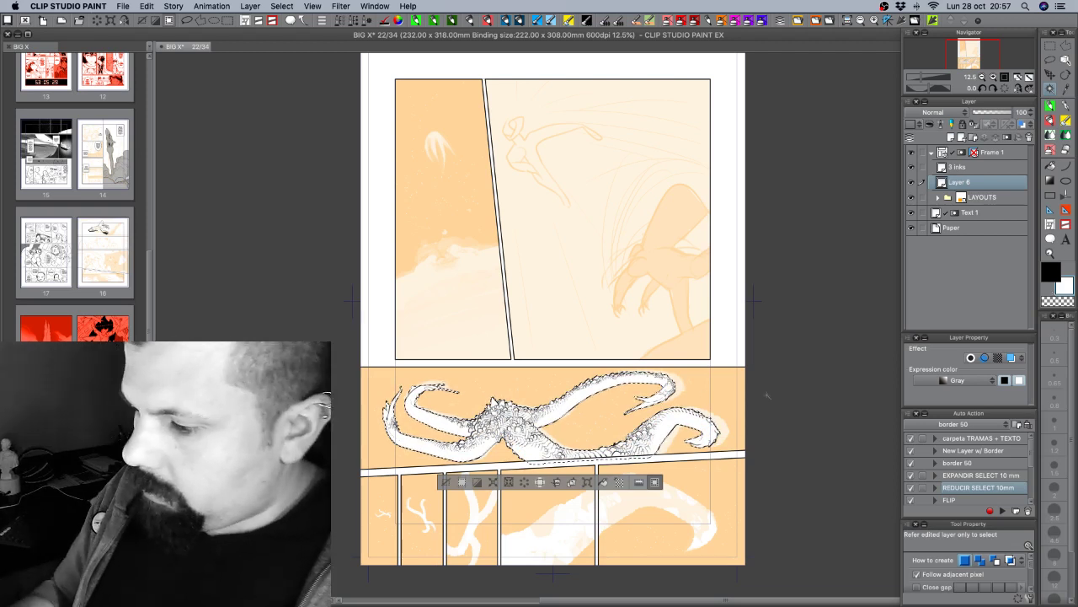
key(super+d)
Rename the white silhouette layer as 3 BLANCO.
double_click(956, 183)
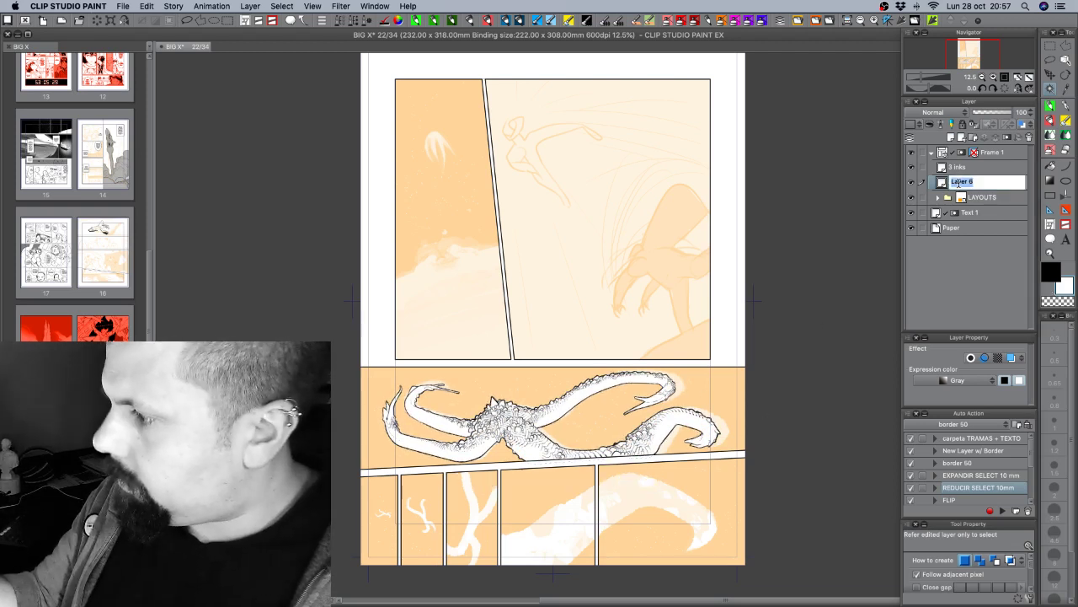
text(3)
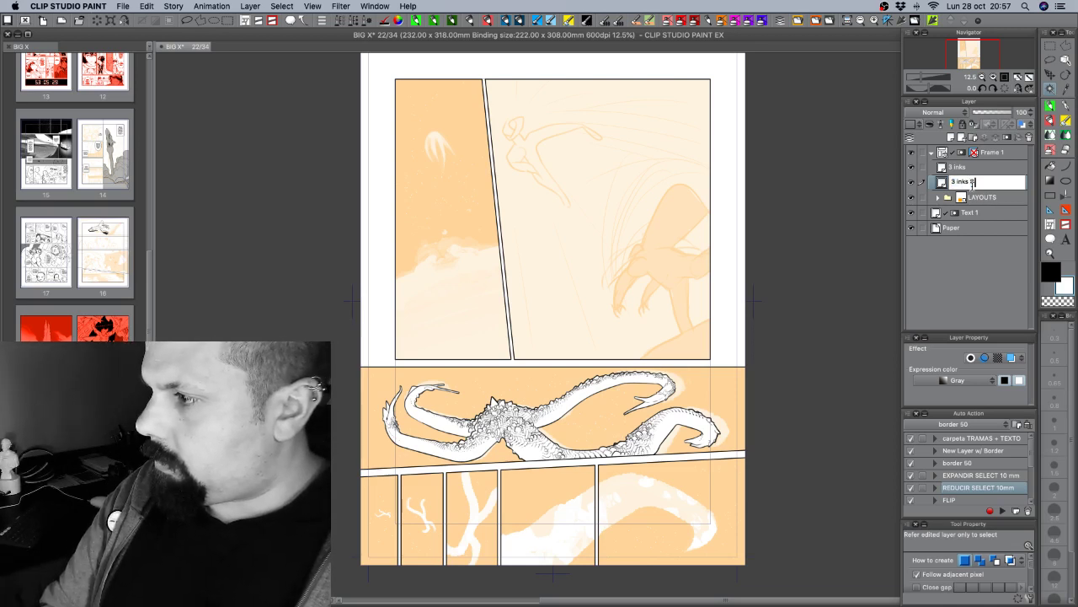
text( BLANCO)
key(Return)
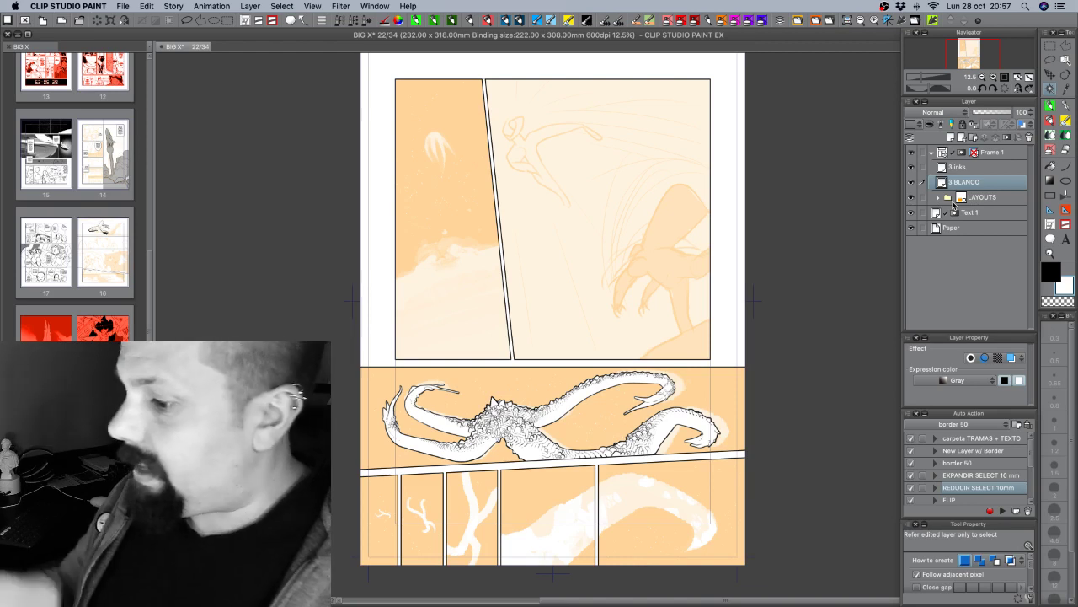
Examine what Layer 2 in the LAYOUTS folder contains by toggling its visibility, and collapse the folder again.
click(938, 197)
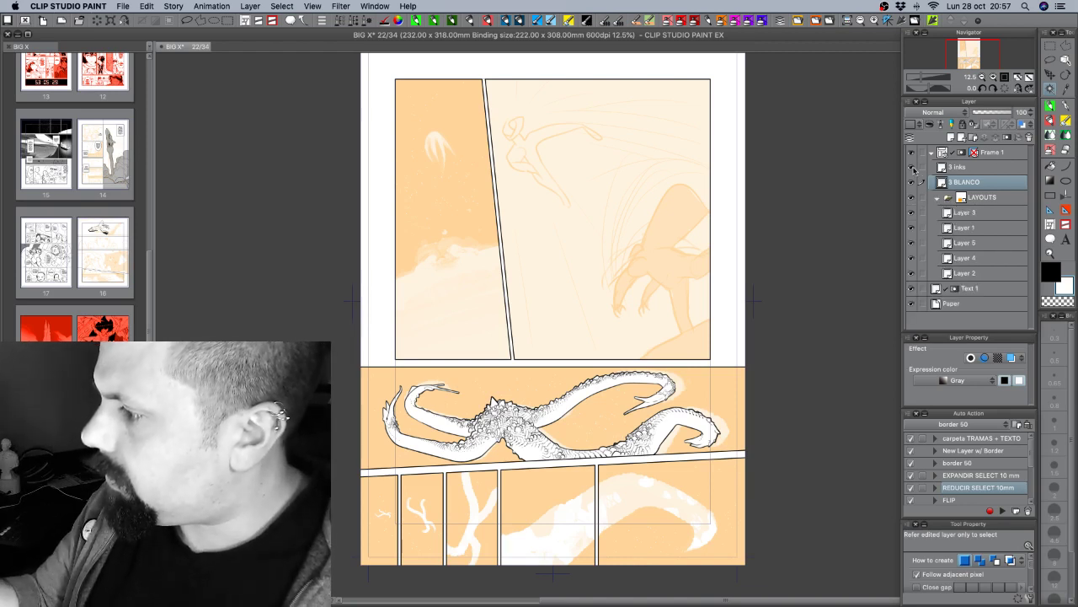
click(964, 168)
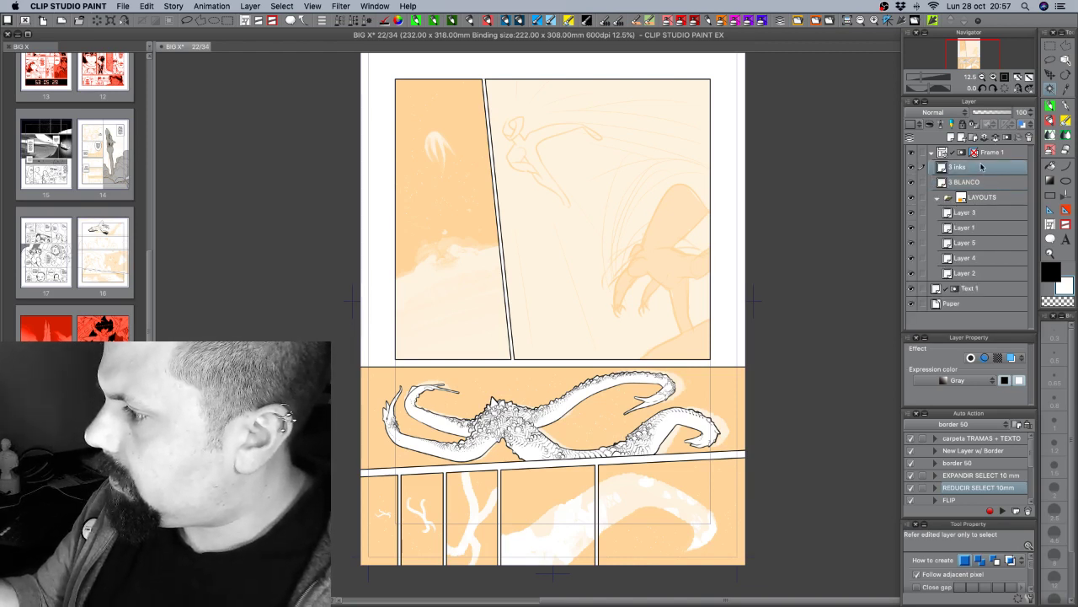
click(911, 275)
click(911, 277)
click(912, 276)
click(912, 276)
click(912, 276)
click(911, 276)
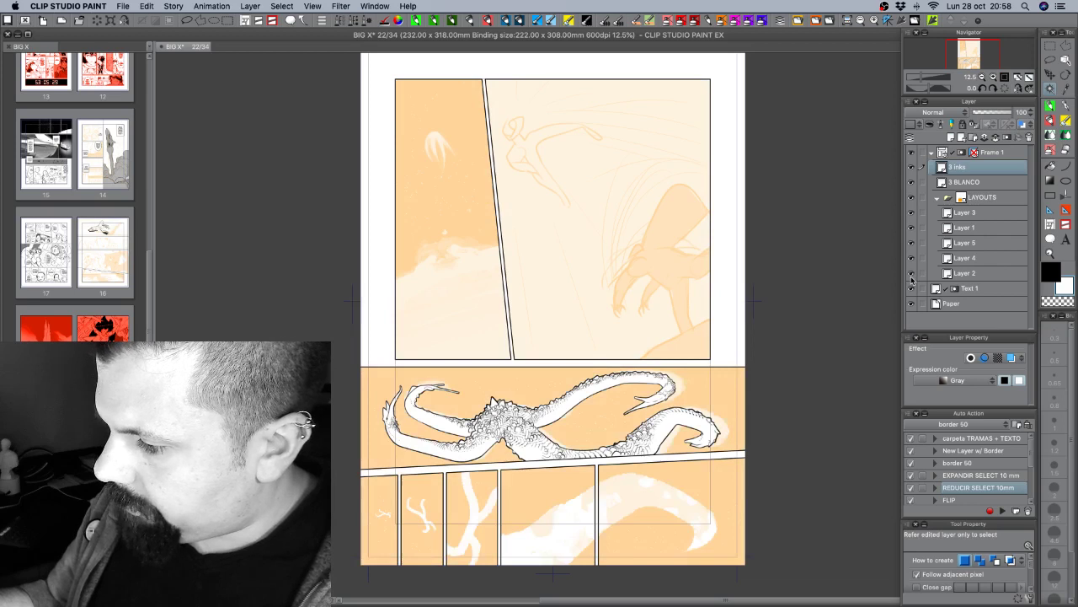
click(912, 276)
click(911, 276)
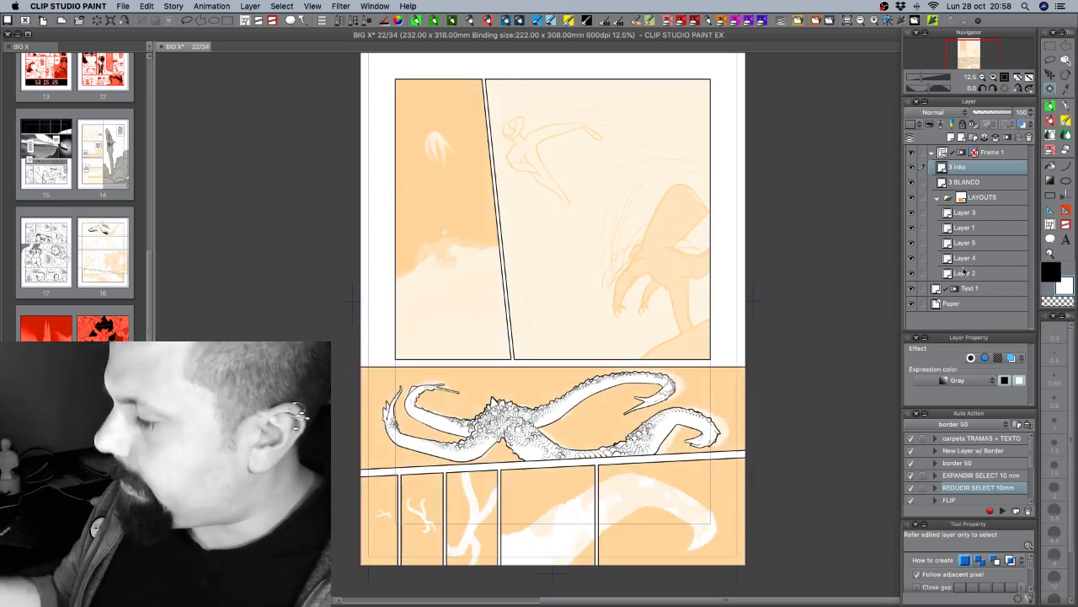
click(939, 197)
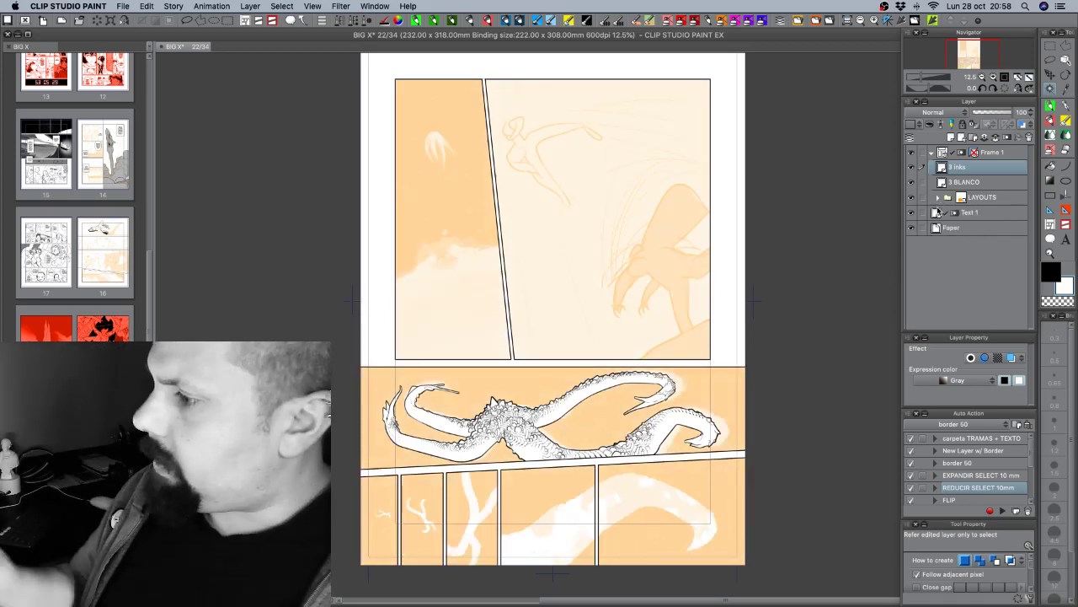
Add a new layer between 3 BLANCO and the LAYOUTS folder and name it in SPAAAAAACE.
click(997, 194)
click(951, 138)
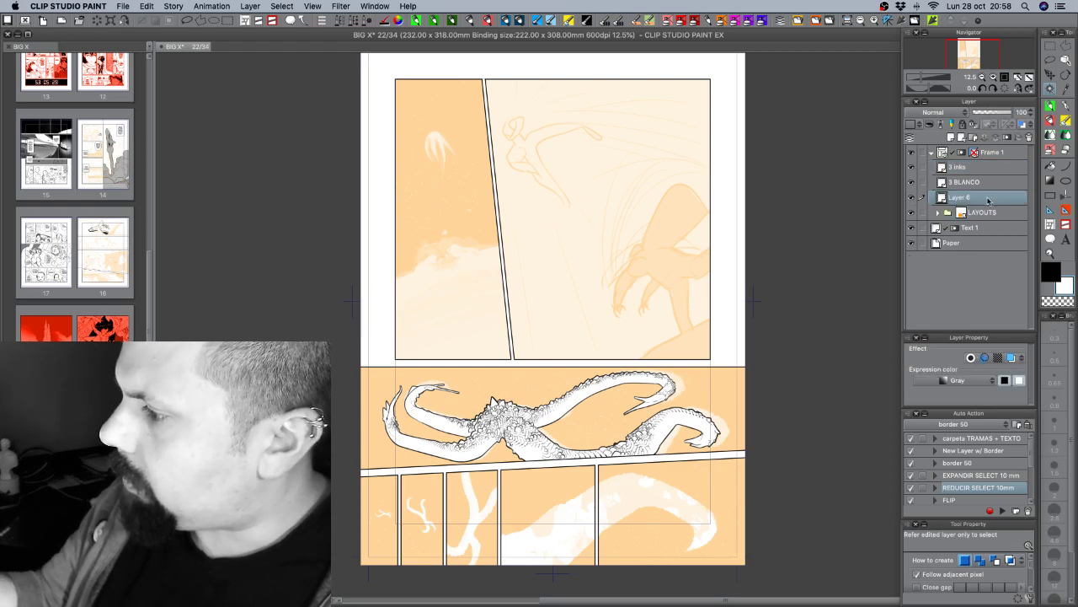
double_click(961, 197)
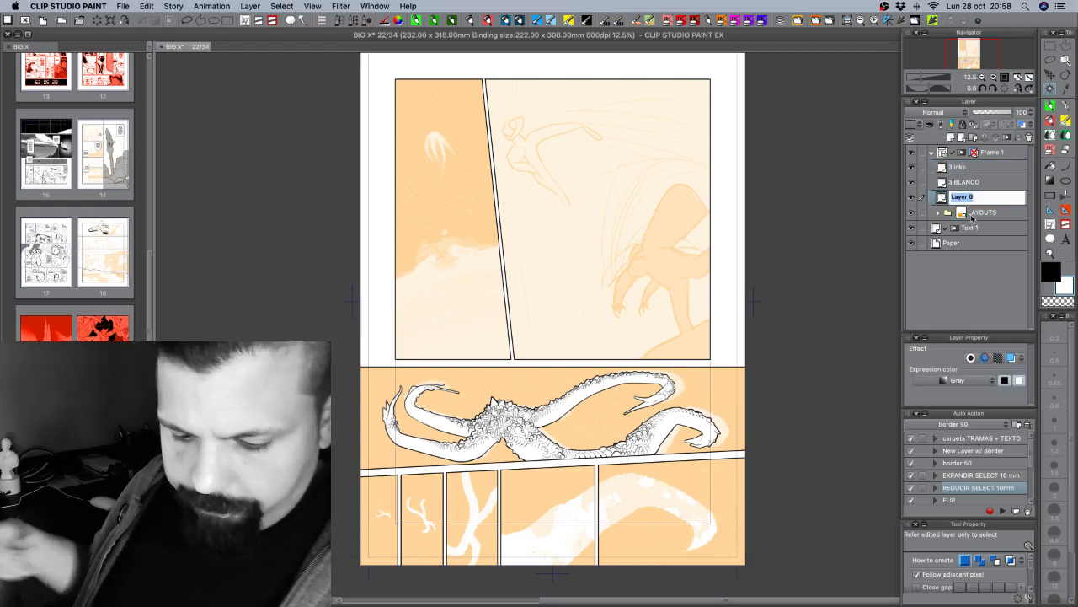
text(ESPACIOOO)
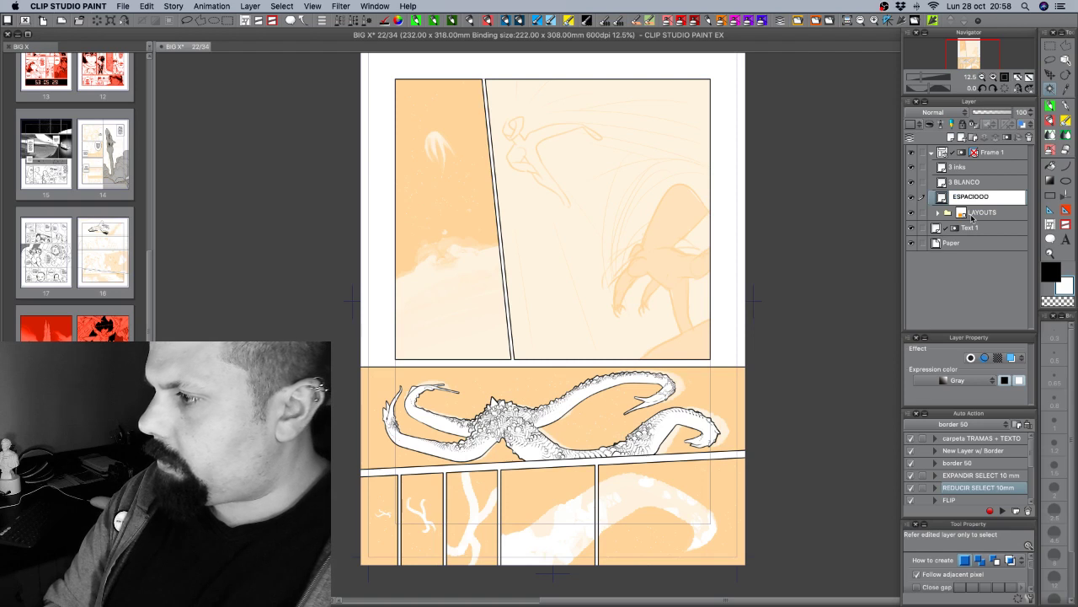
text(O)
key(super+a)
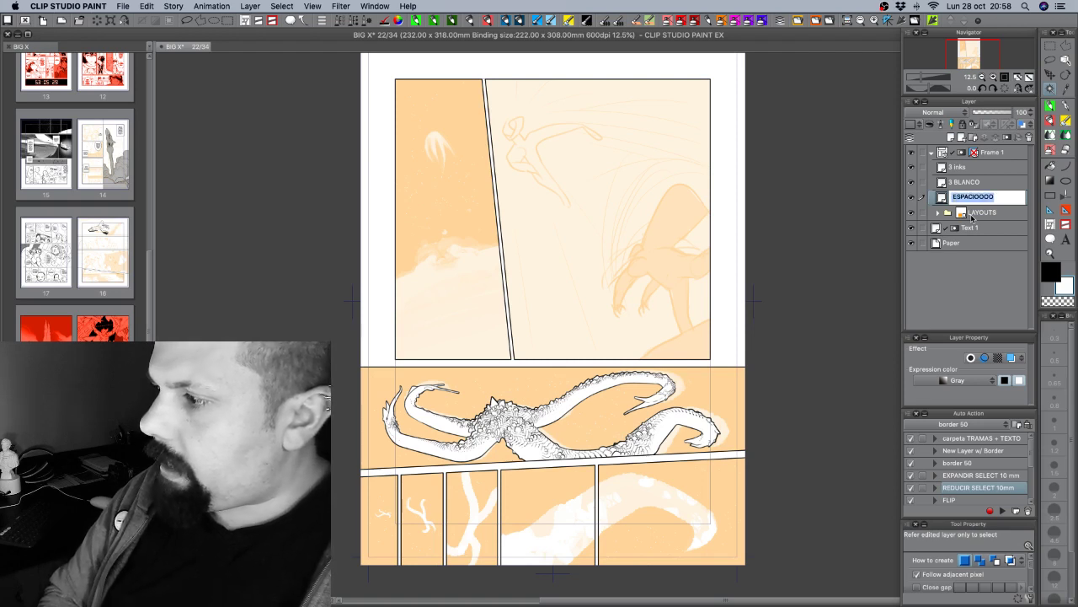
text(in SPA)
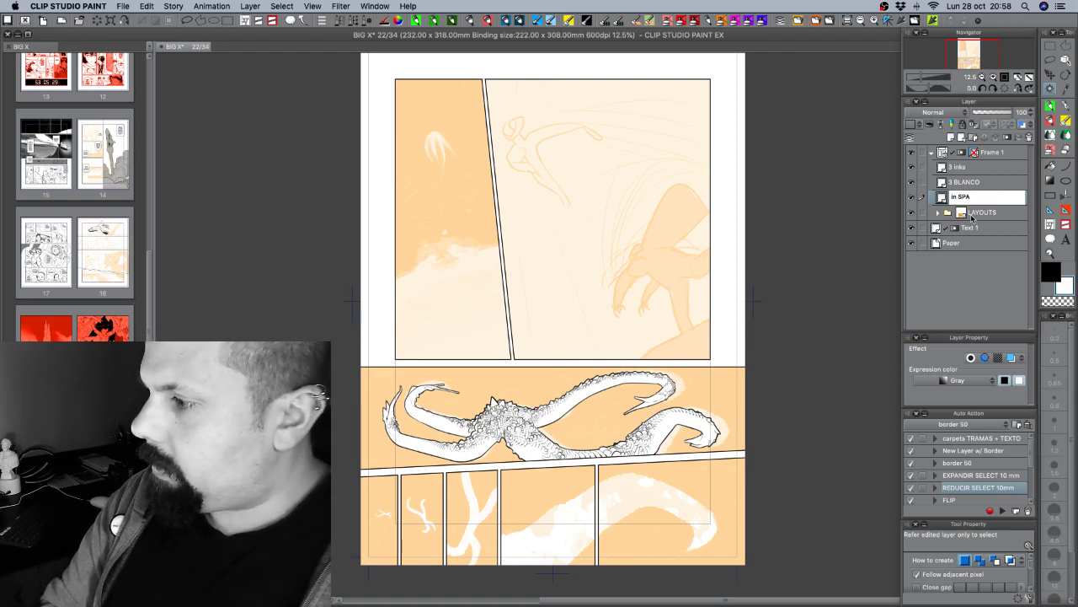
key(Return)
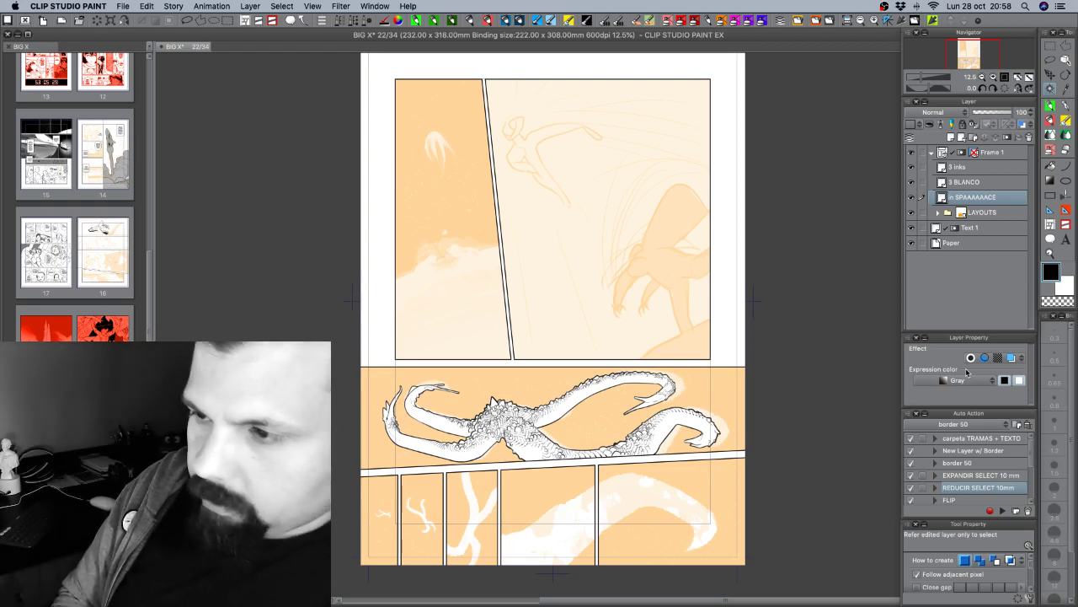
Fill the in SPAAAAAACE layer with black and clear the black from the large panel showing the flying figure and monster, using a polyline selection.
key(alt+Delete)
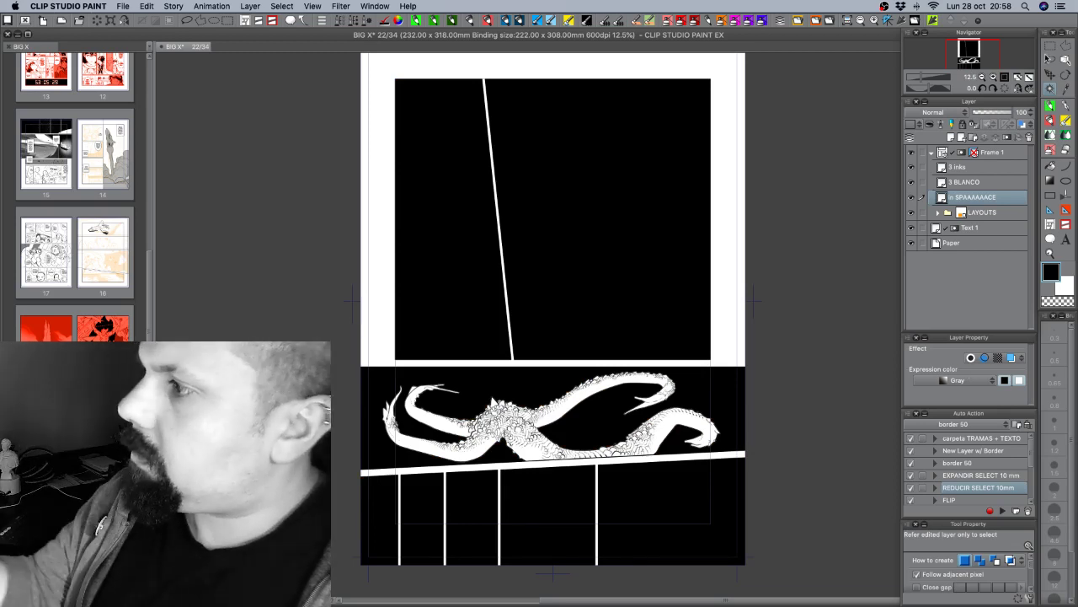
click(1048, 57)
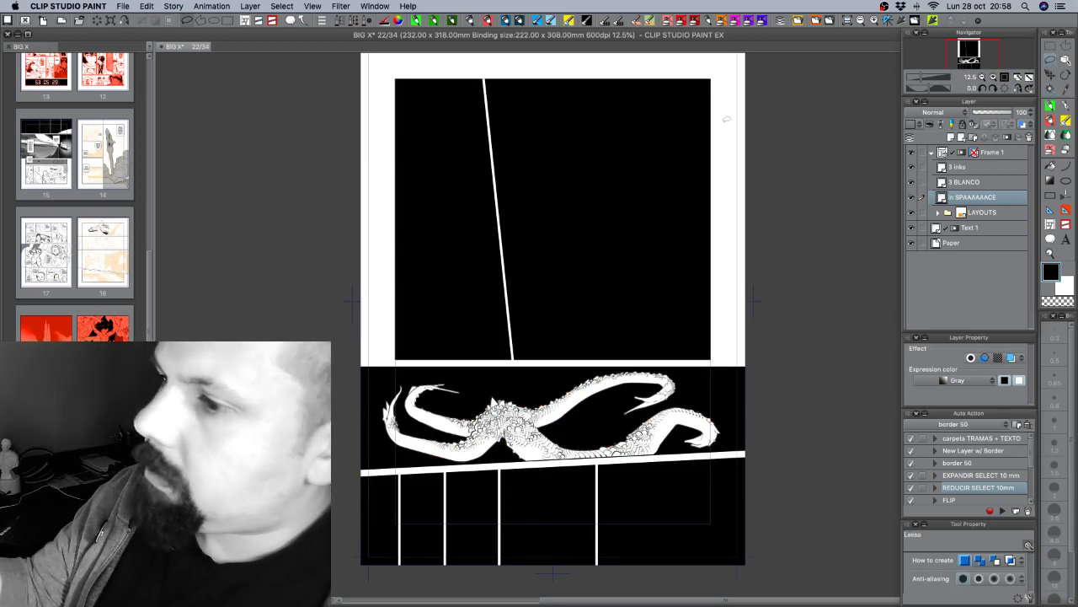
click(482, 70)
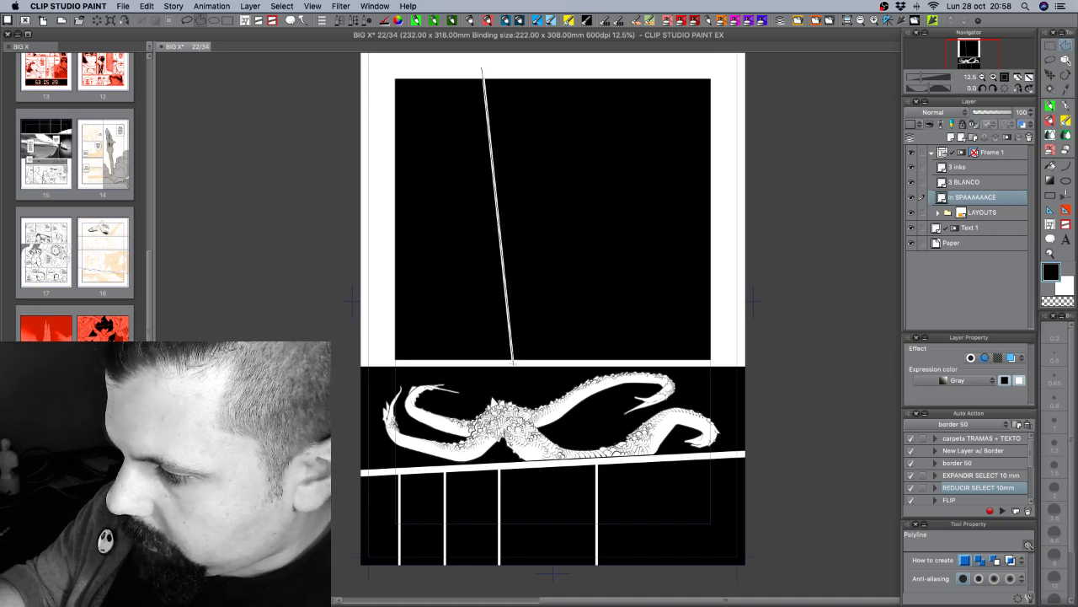
click(513, 362)
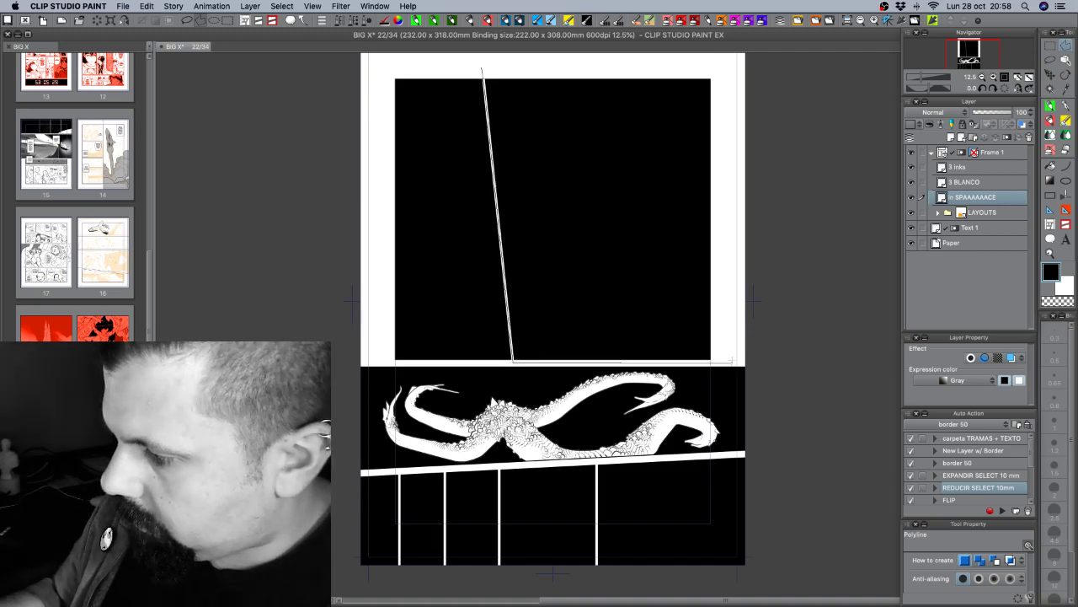
click(730, 361)
double_click(729, 64)
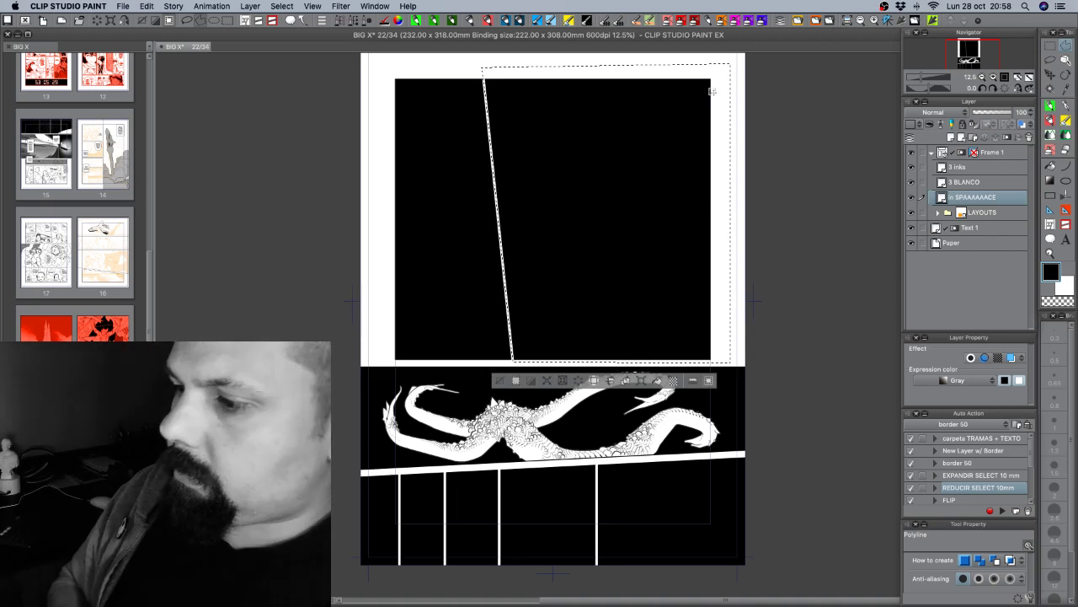
key(Delete)
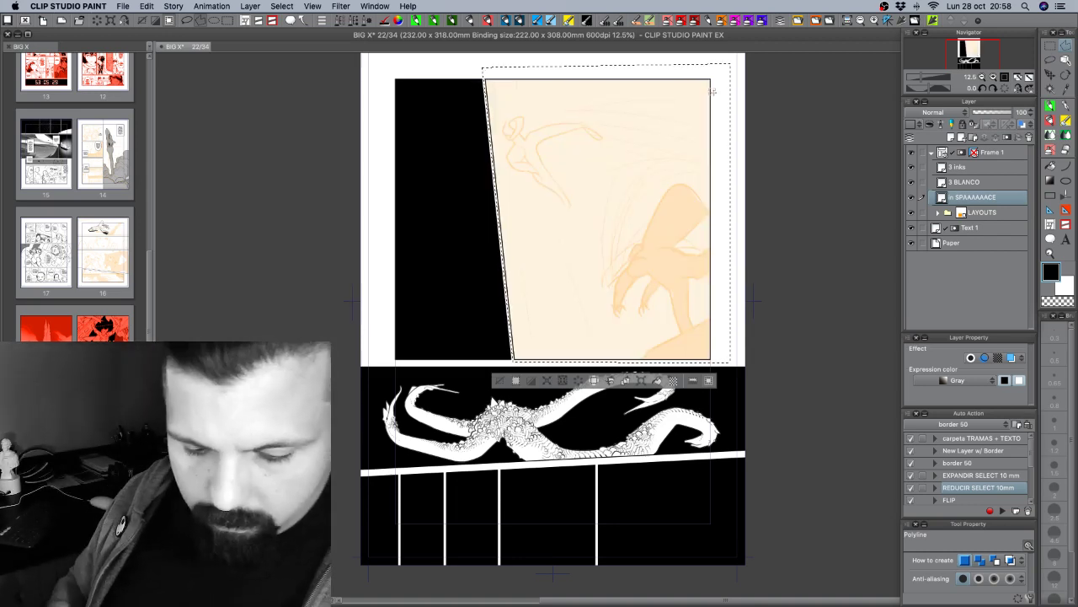
key(super+d)
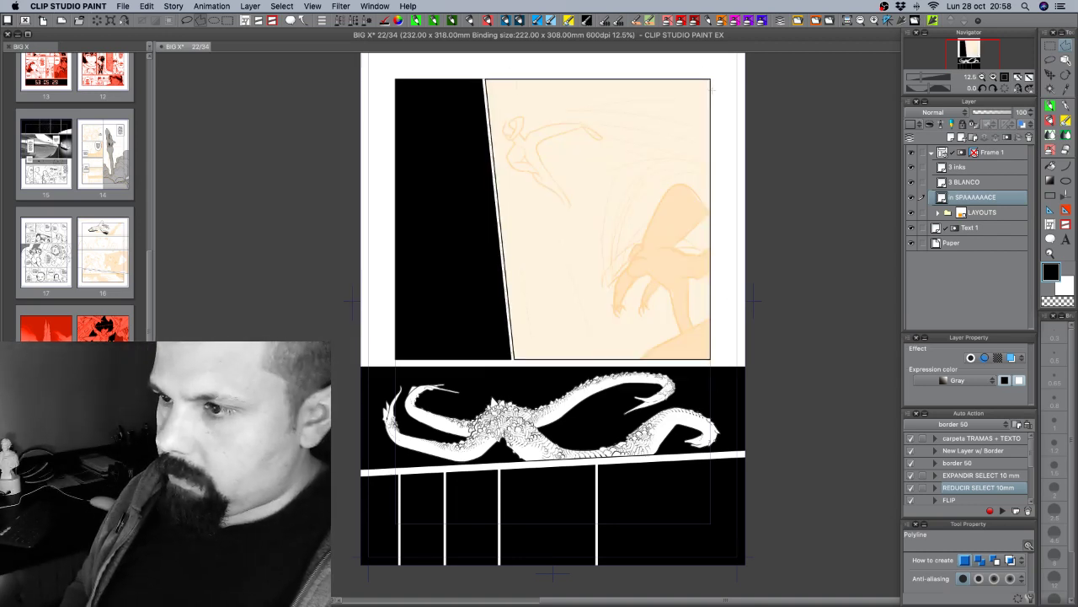
Hide the in SPAAAAAACE layer and save the page.
click(911, 197)
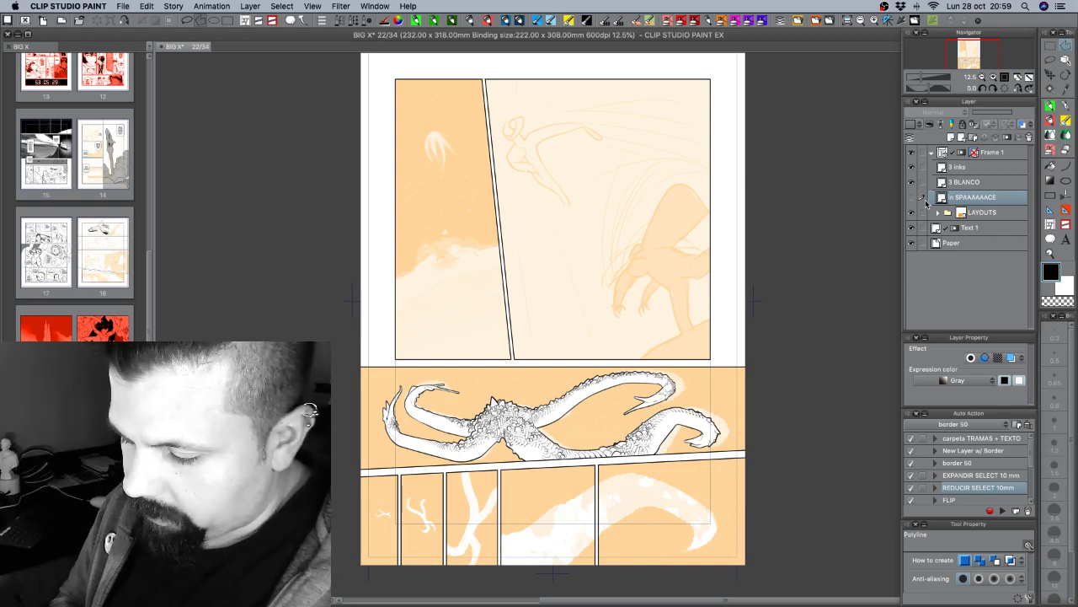
key(super+s)
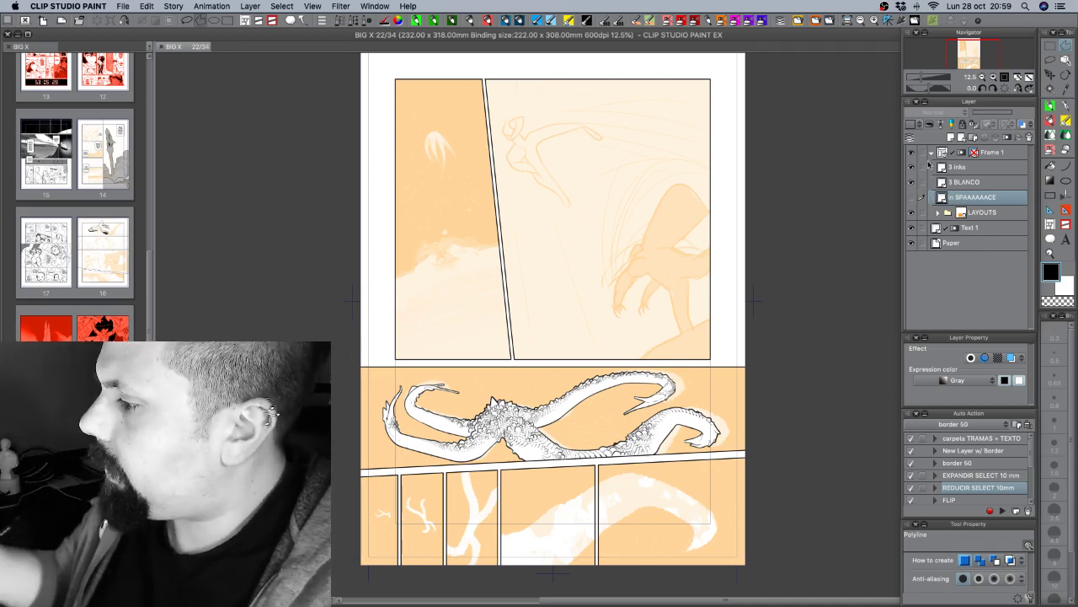
Create a layer folder above 3 inks and name it INKS.
click(987, 163)
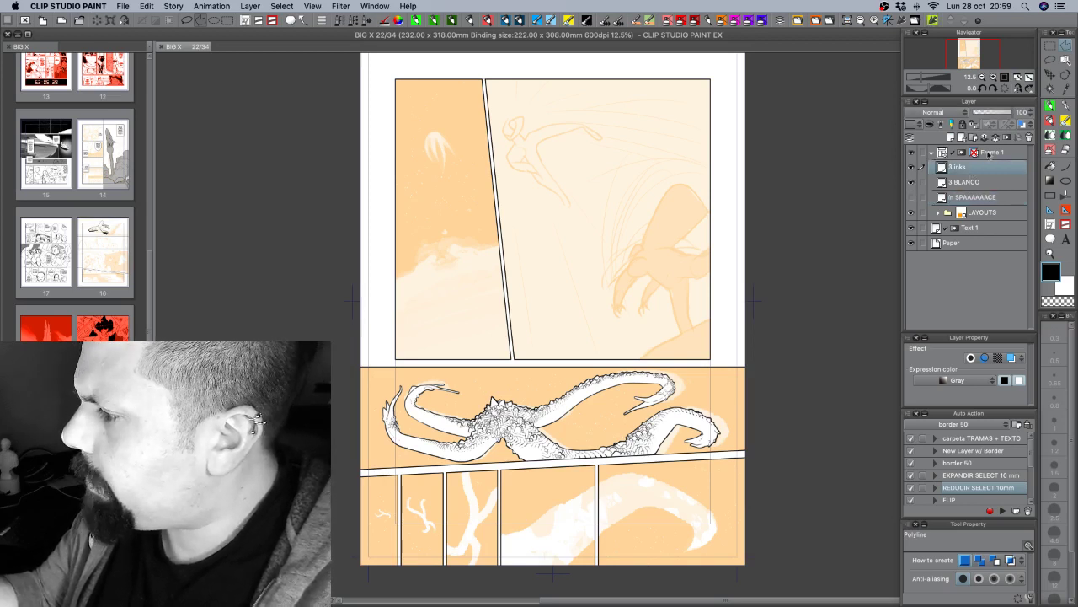
click(973, 136)
double_click(969, 168)
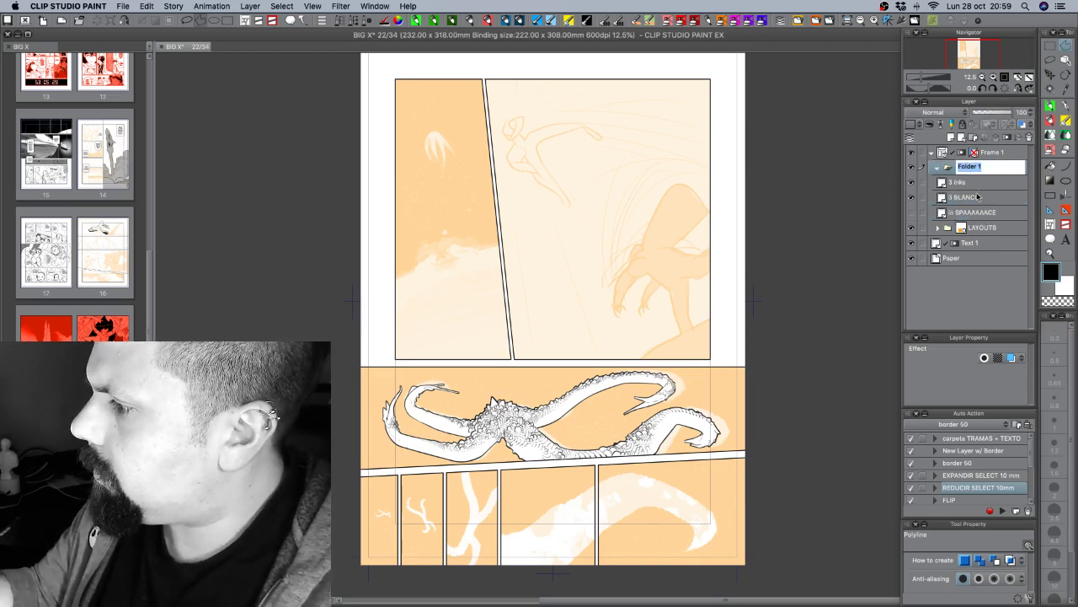
text(INKS)
key(Return)
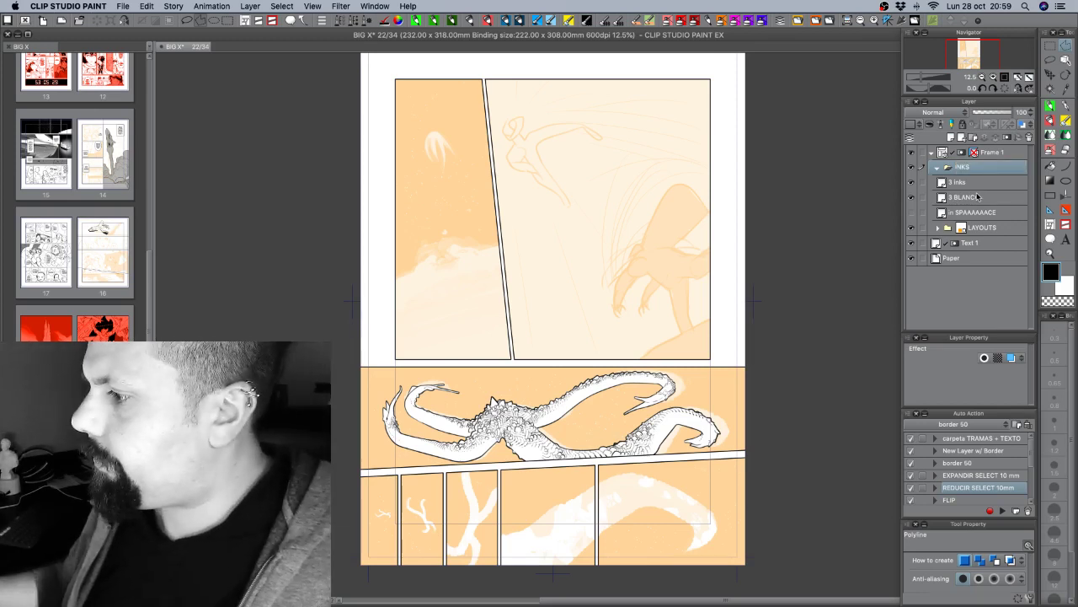
Move the 3 inks, 3 BLANCO and in SPAAAAAACE layers into the INKS folder, then collapse and hide that folder.
click(978, 182)
shift+click(978, 212)
drag(977, 181, 983, 175)
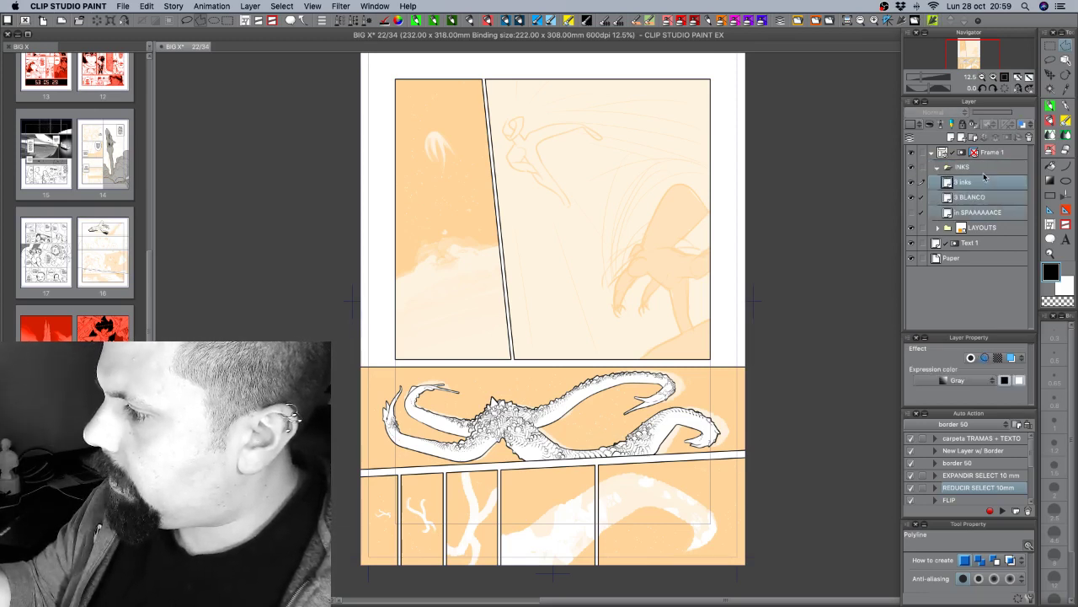
click(939, 169)
click(911, 167)
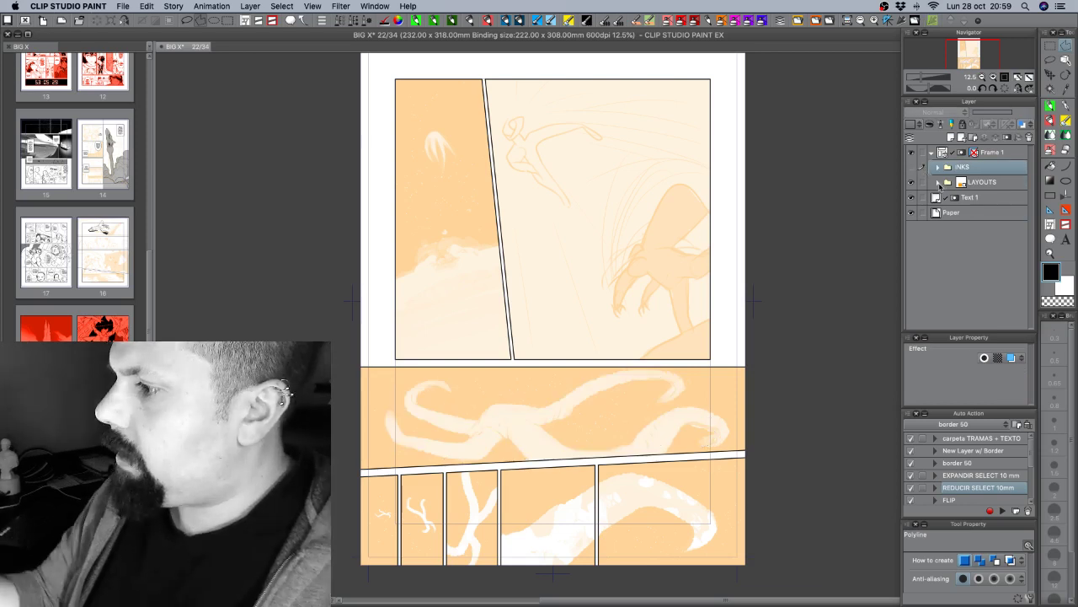
Turn off the orange layer color effect on the LAYOUTS folder so the sketches display in their original greys.
click(991, 184)
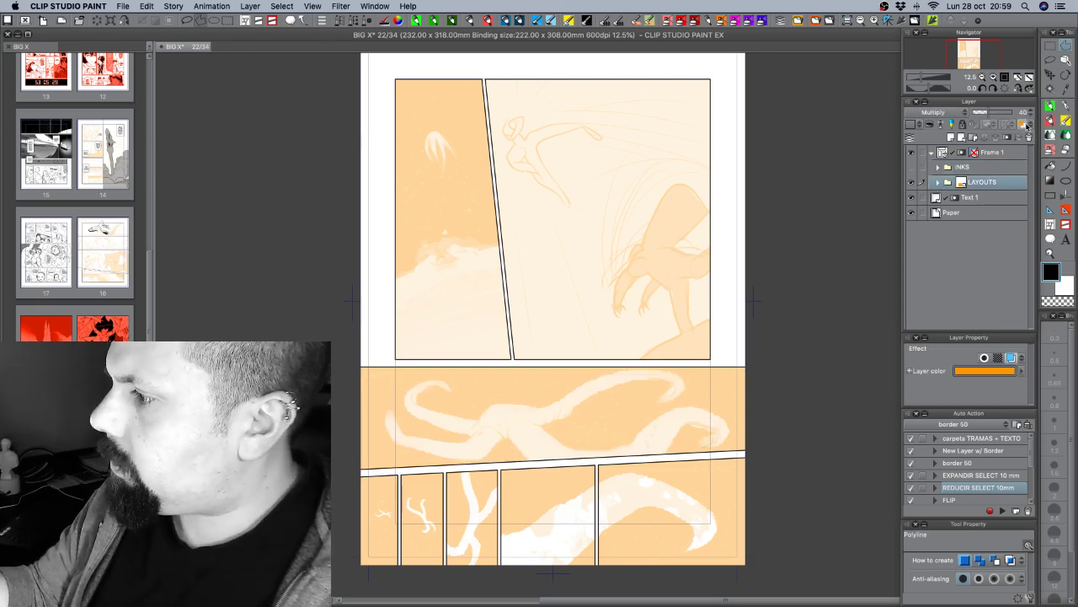
click(1024, 125)
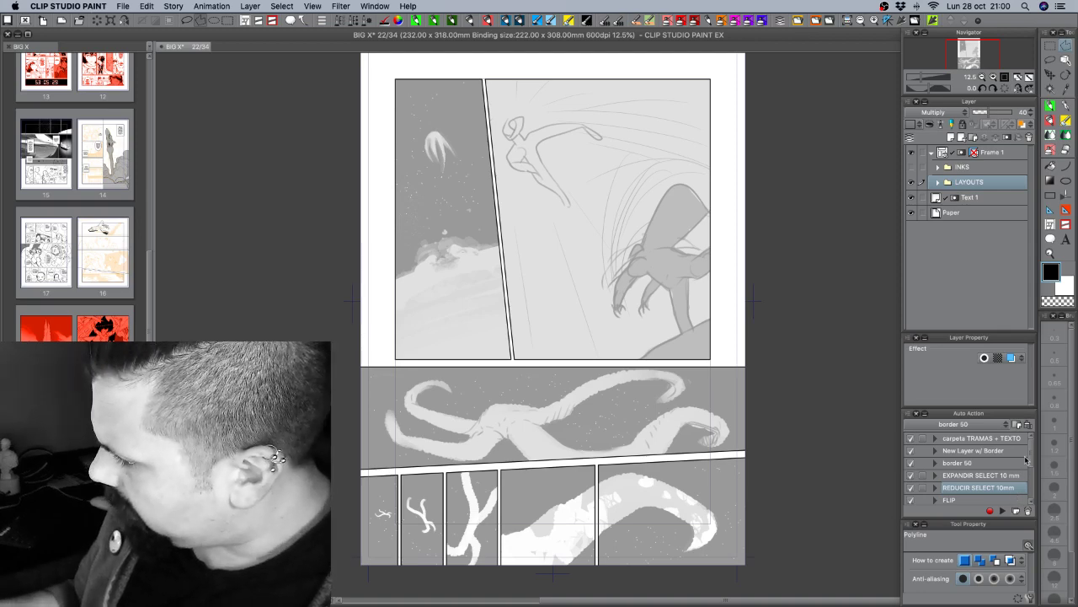
drag(1030, 456, 1029, 482)
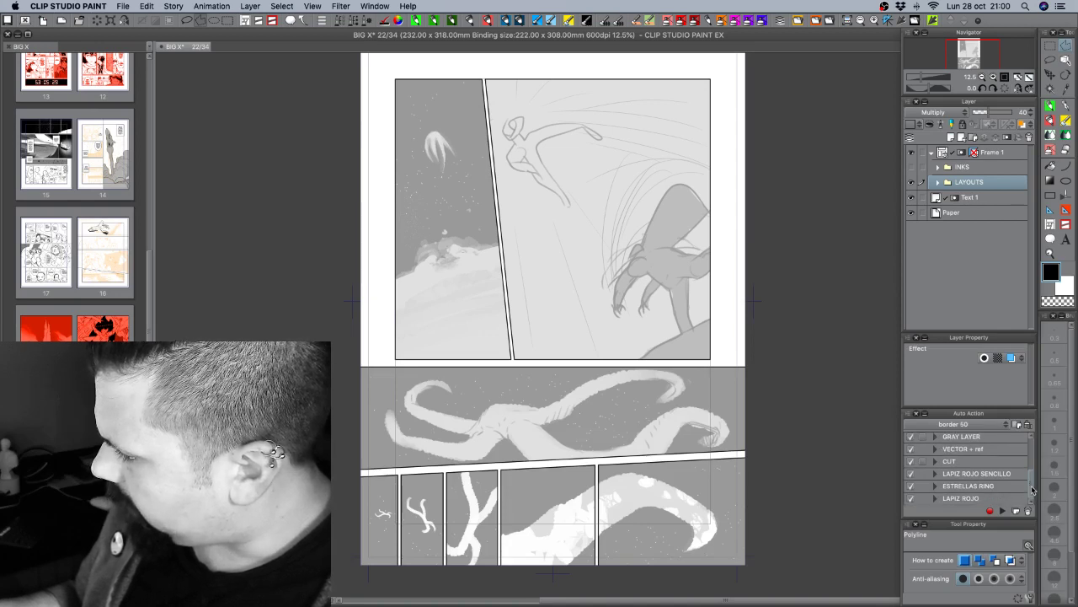
scroll(1033, 488, up, 3)
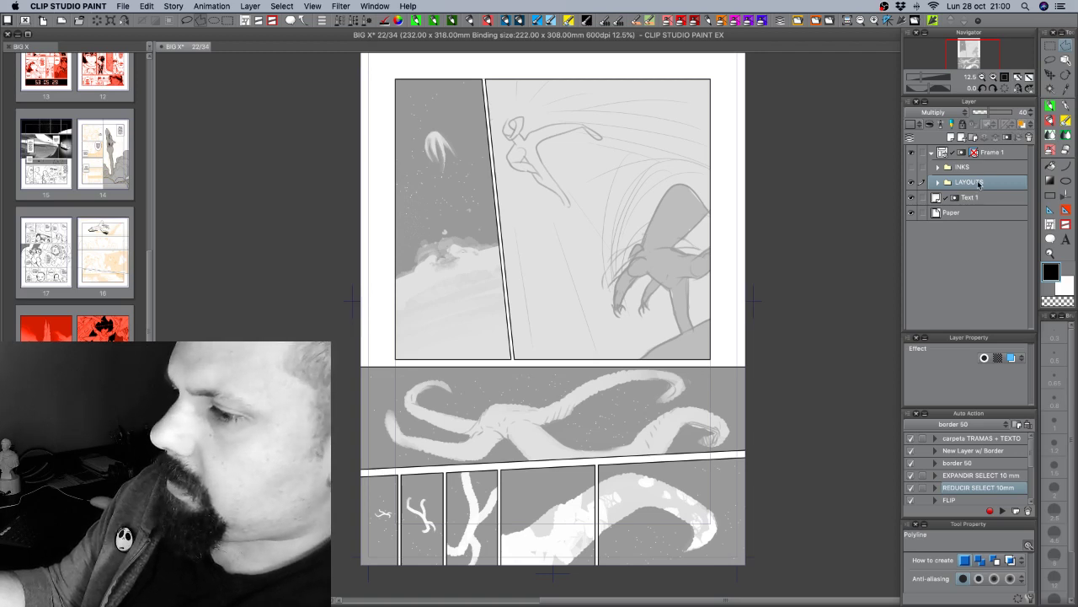
Preview the LAYOUTS folder with and without its orange layer color, check Layer 2 inside it, and set the folder's opacity to 100.
click(1021, 125)
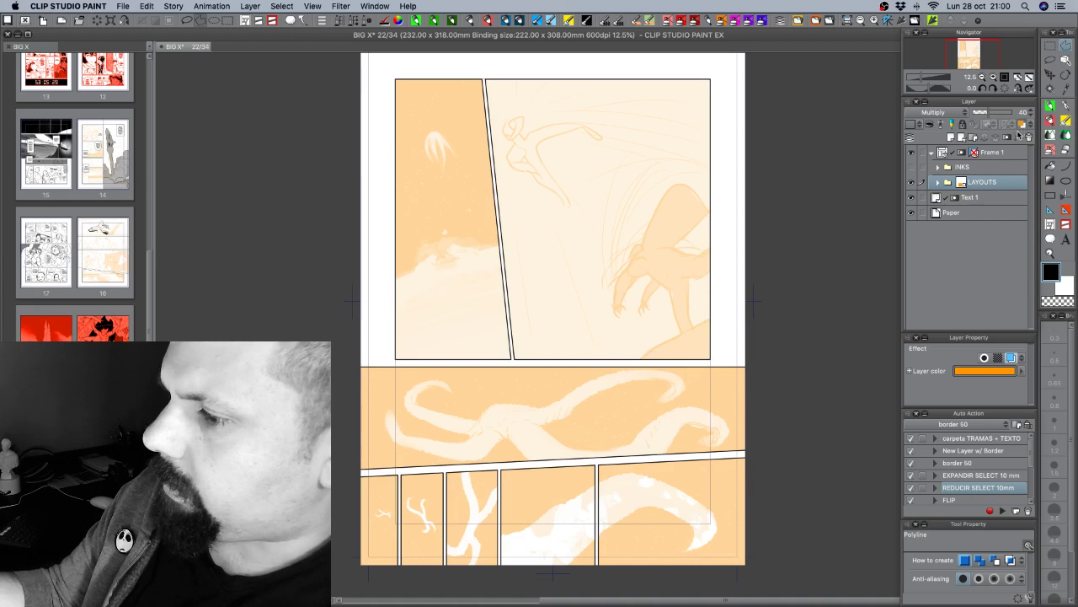
click(1021, 125)
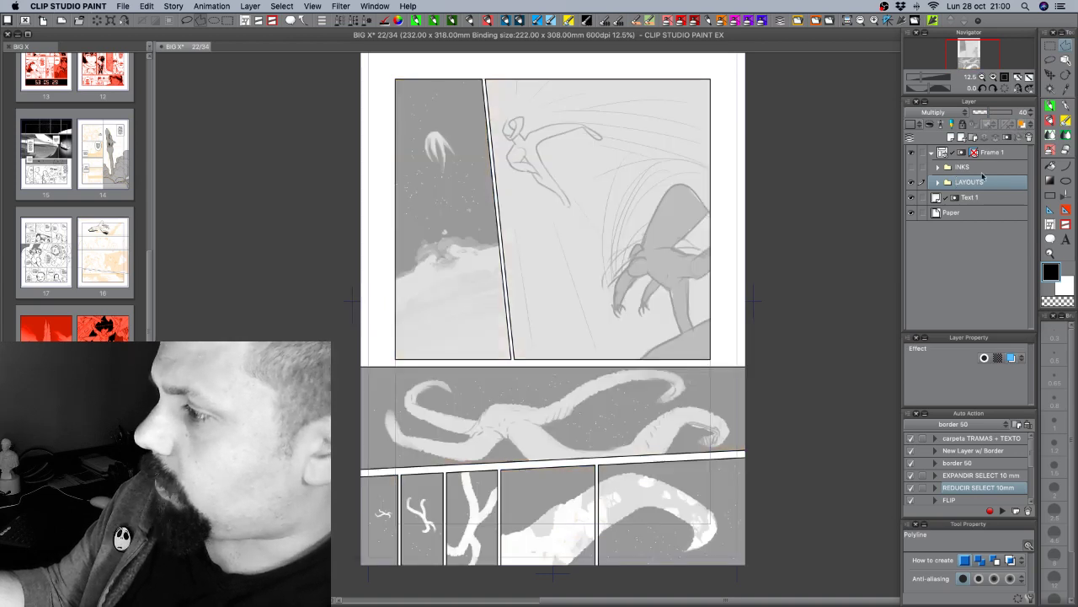
click(937, 182)
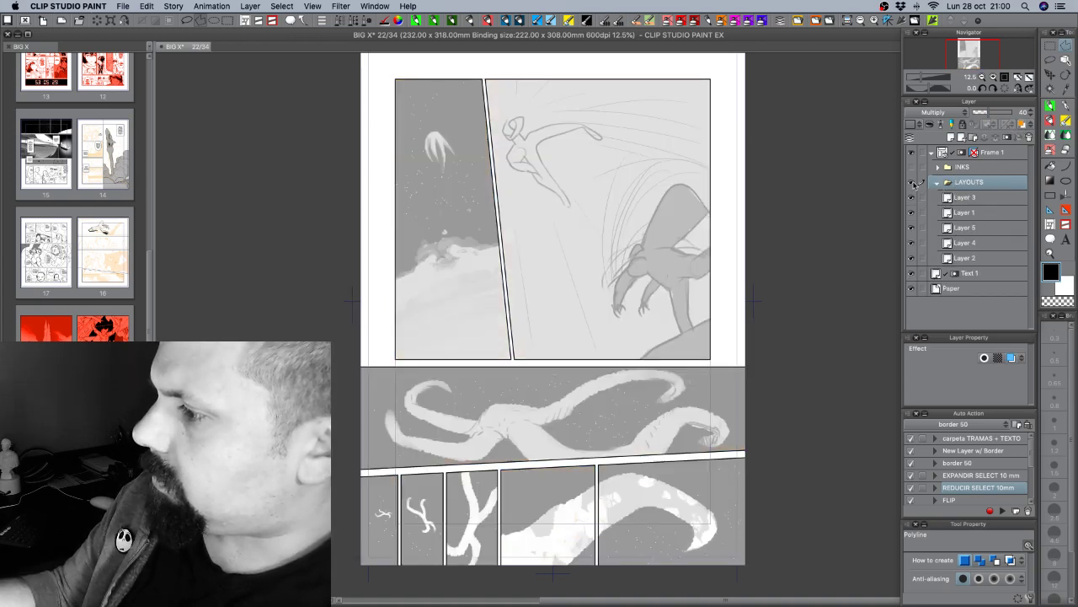
click(911, 260)
click(913, 259)
drag(996, 110, 1015, 112)
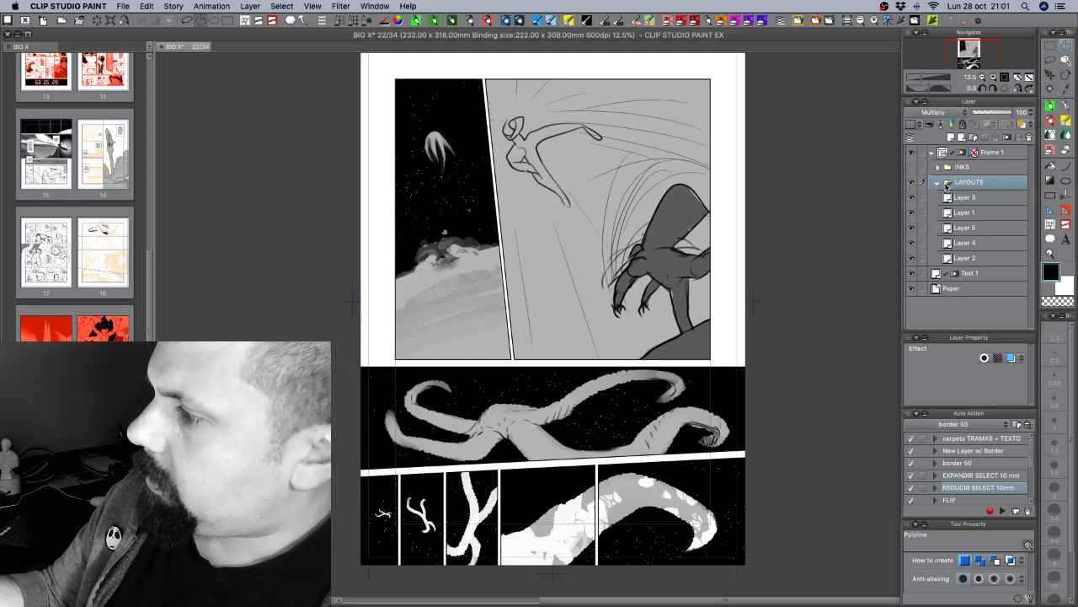
Tint the LAYOUTS folder orange in Multiply mode at 40 opacity and collapse the folder.
key(4)
key(super+b)
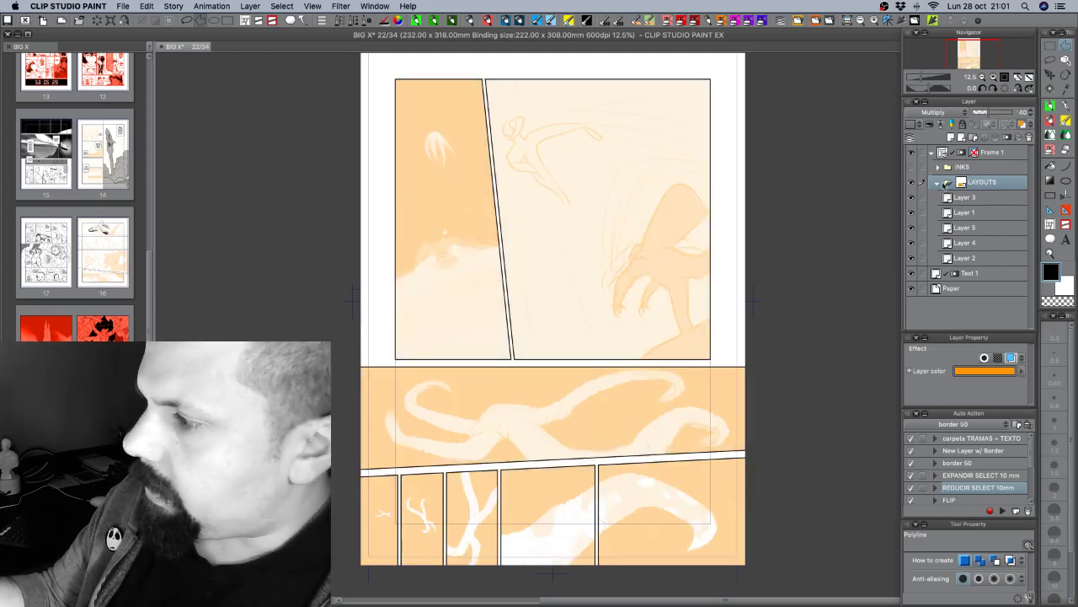
click(942, 183)
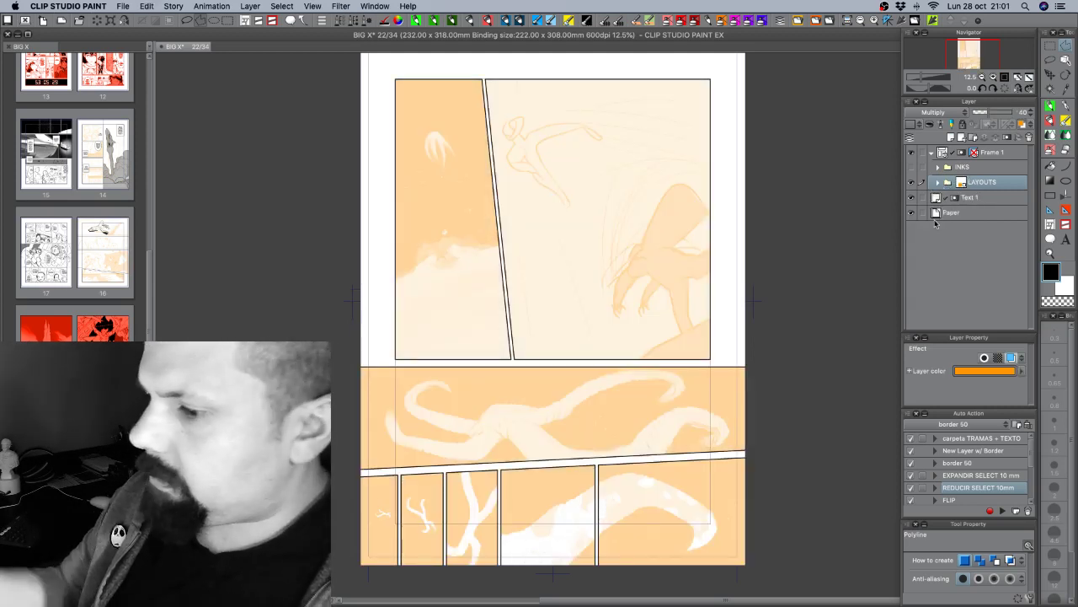
Show the INKS folder, expand it and make its 3 inks layer active.
click(911, 167)
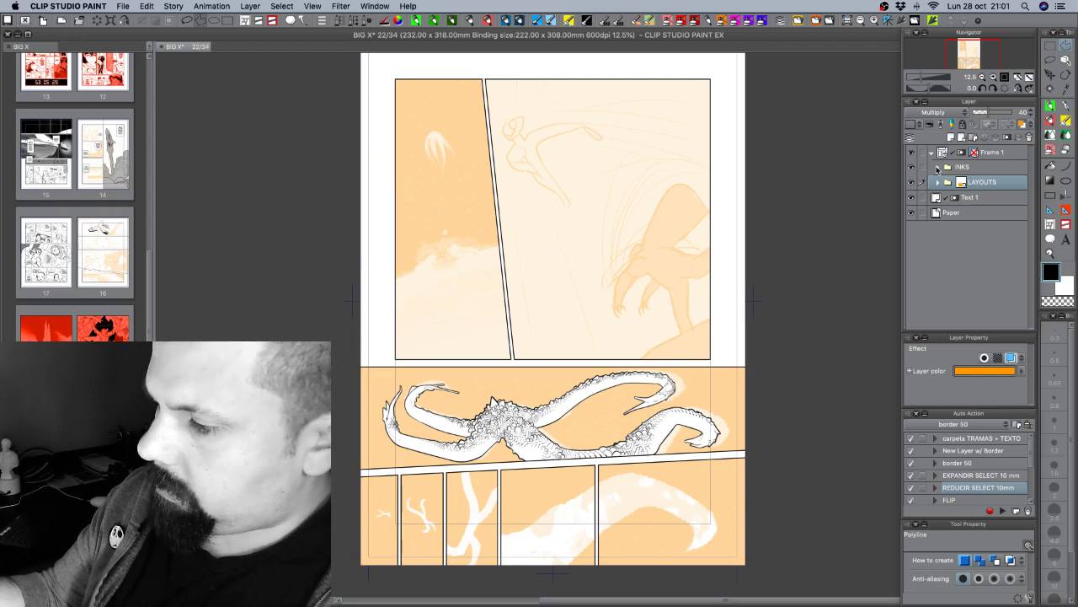
drag(678, 462, 733, 321)
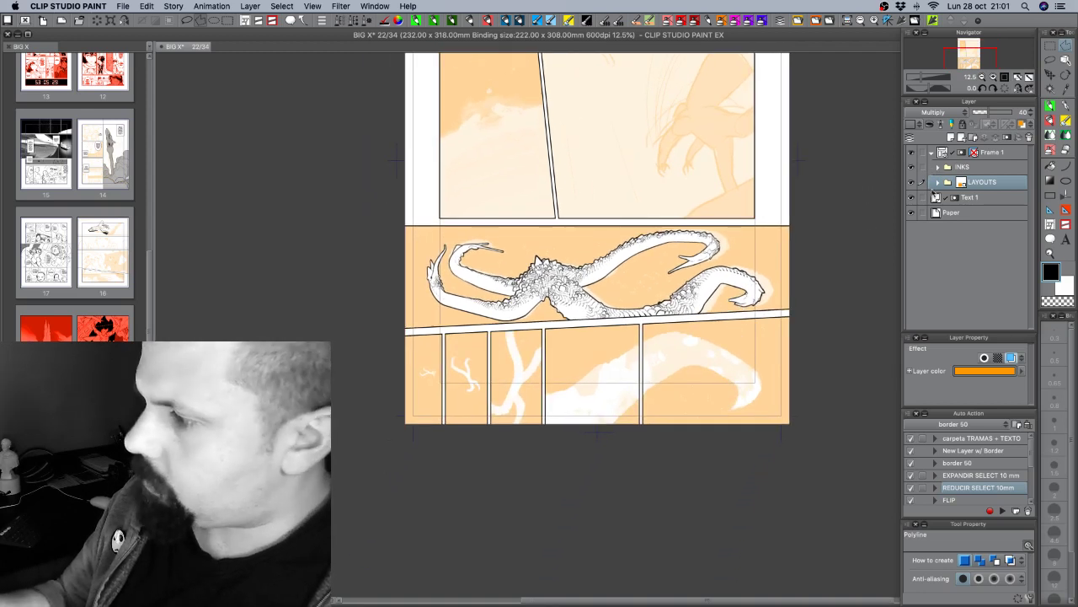
click(937, 167)
click(977, 183)
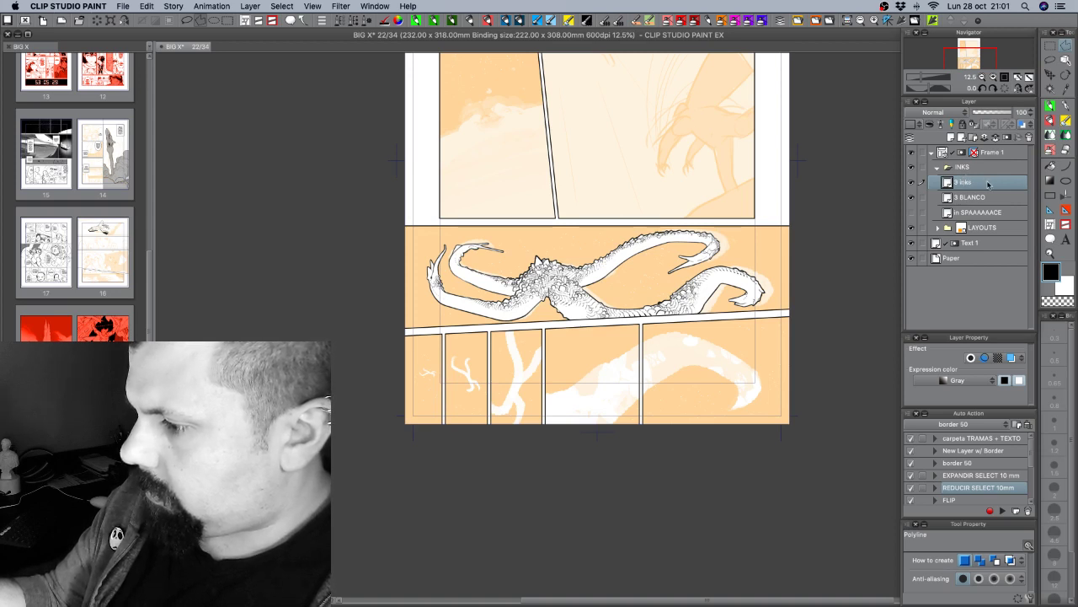
click(917, 184)
click(918, 185)
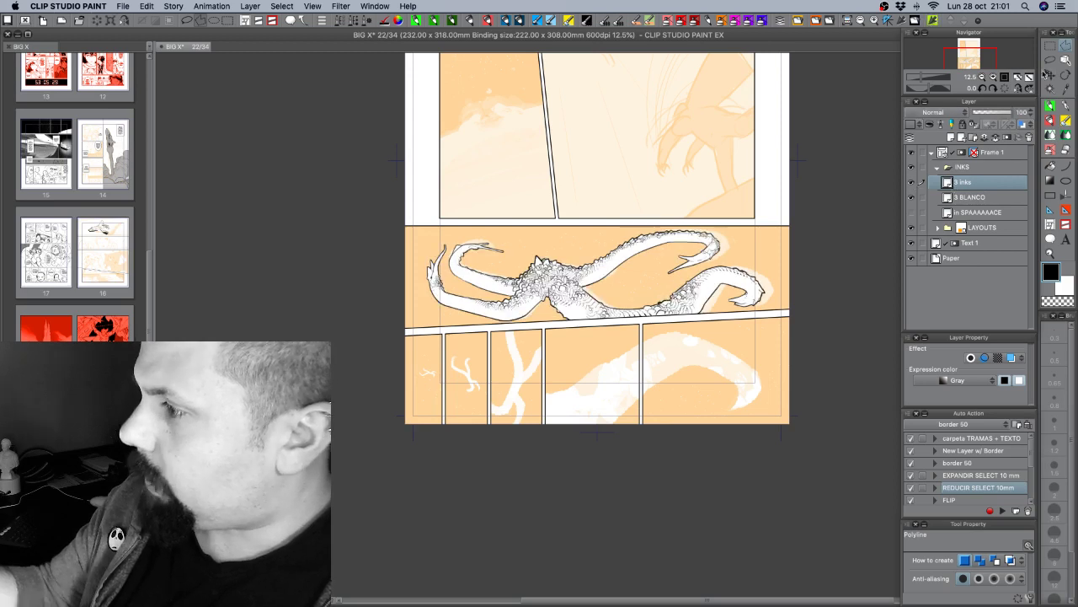
Lasso the lower-right tentacle in the inked creature panel and duplicate it onto its own layer.
key(e)
mouse_move(627, 299)
mouse_down()
mouse_move(737, 251)
mouse_move(779, 262)
mouse_move(778, 304)
mouse_move(628, 341)
mouse_up()
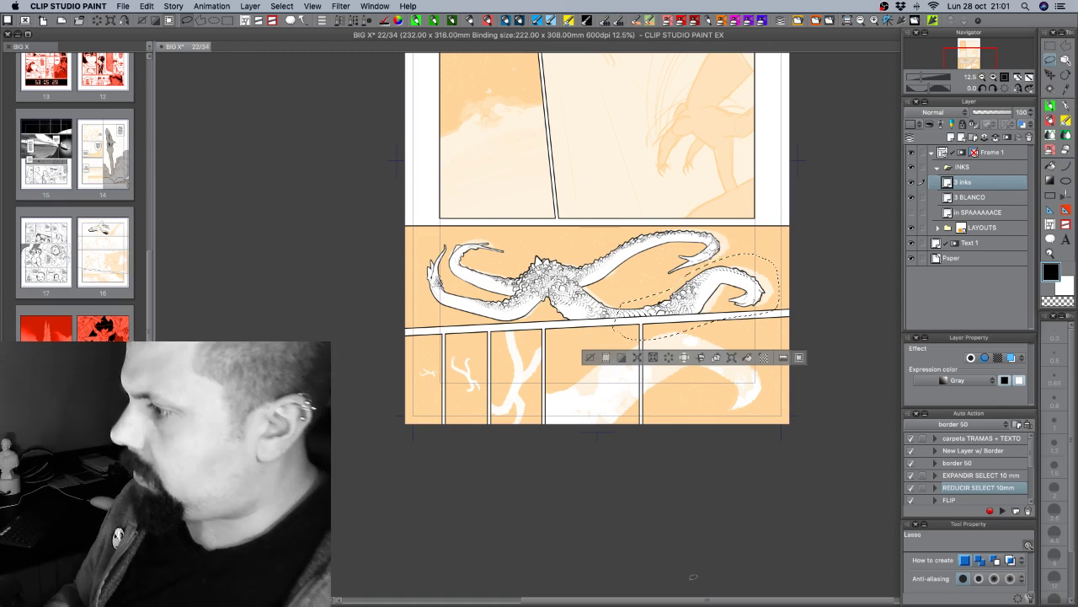
key(super+c)
key(super+v)
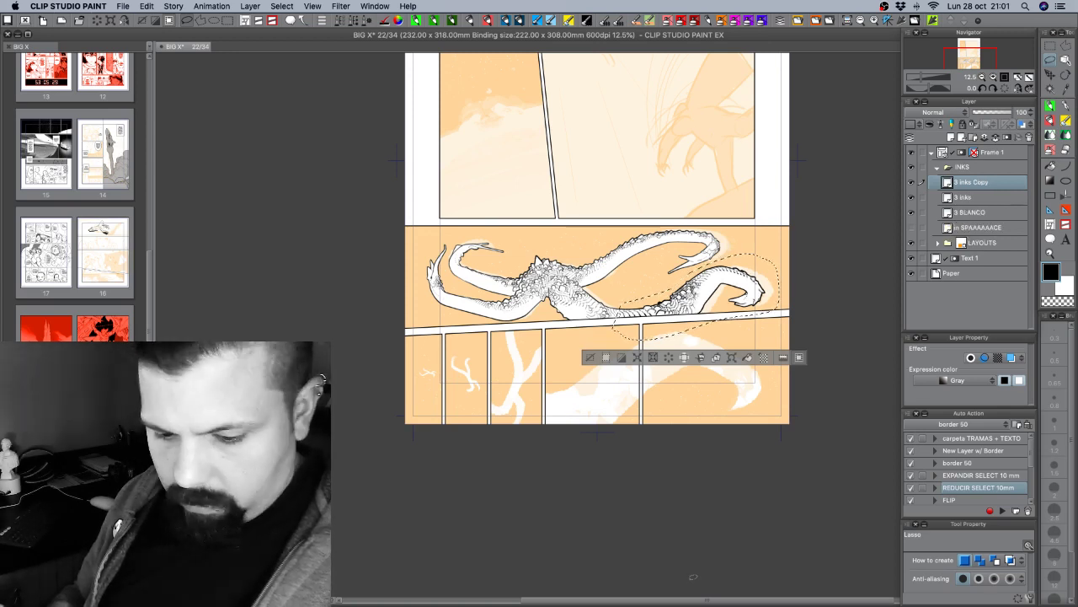
Enlarge, move and rotate the copied tentacle to match the tentacle sketch across the last two bottom-row panels.
key(super+t)
drag(707, 305, 620, 403)
drag(678, 360, 763, 327)
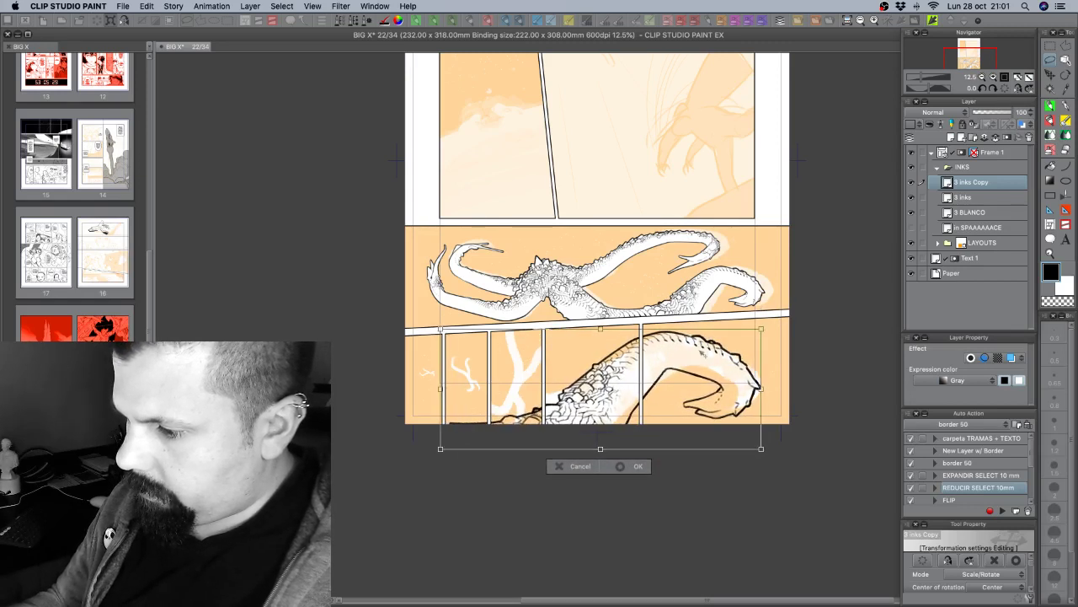
drag(703, 355, 717, 351)
drag(797, 302, 763, 346)
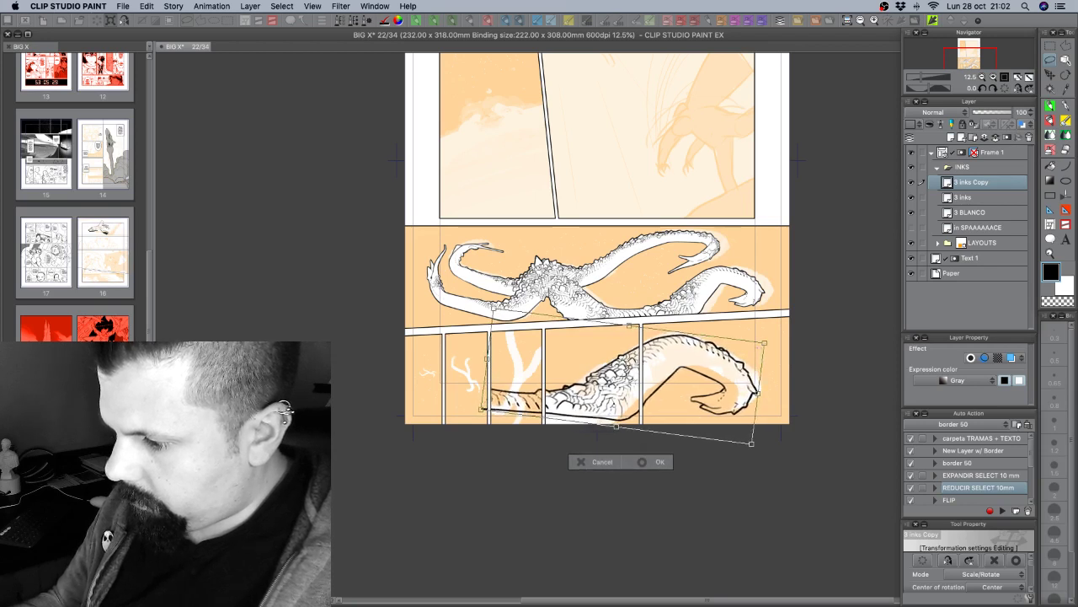
click(661, 462)
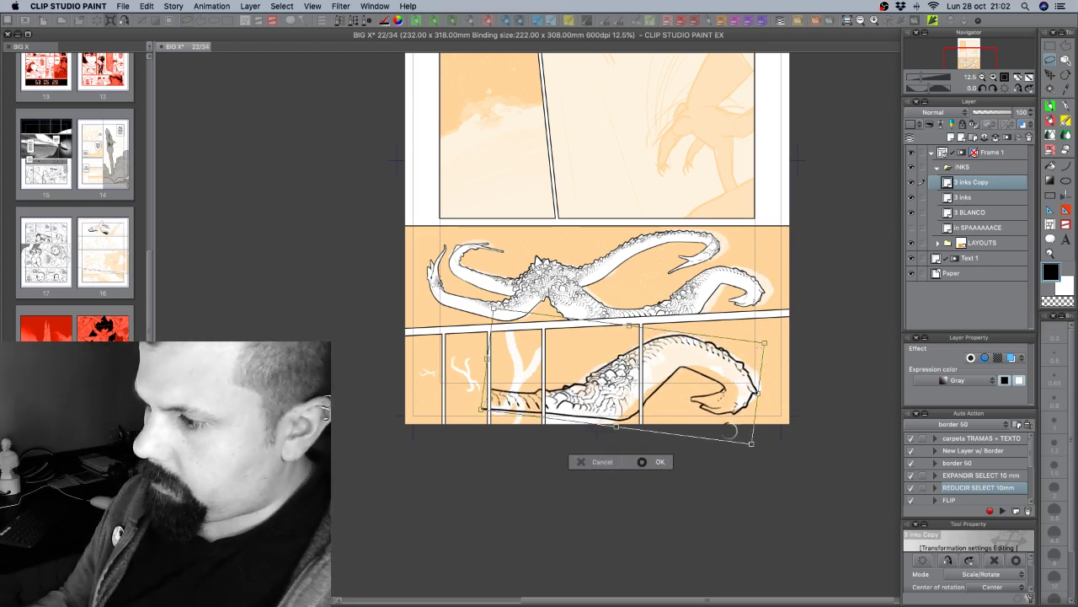
key(Return)
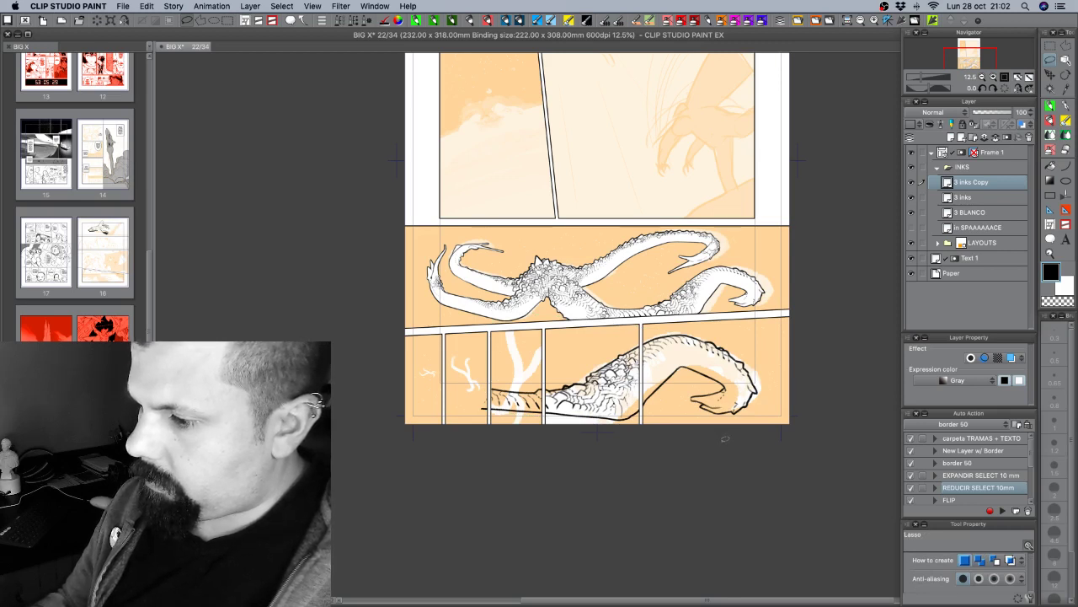
Erase the part of the tentacle copy extending into the third bottom-row panel and hide the LAYOUTS folder.
scroll(679, 472, up, 2)
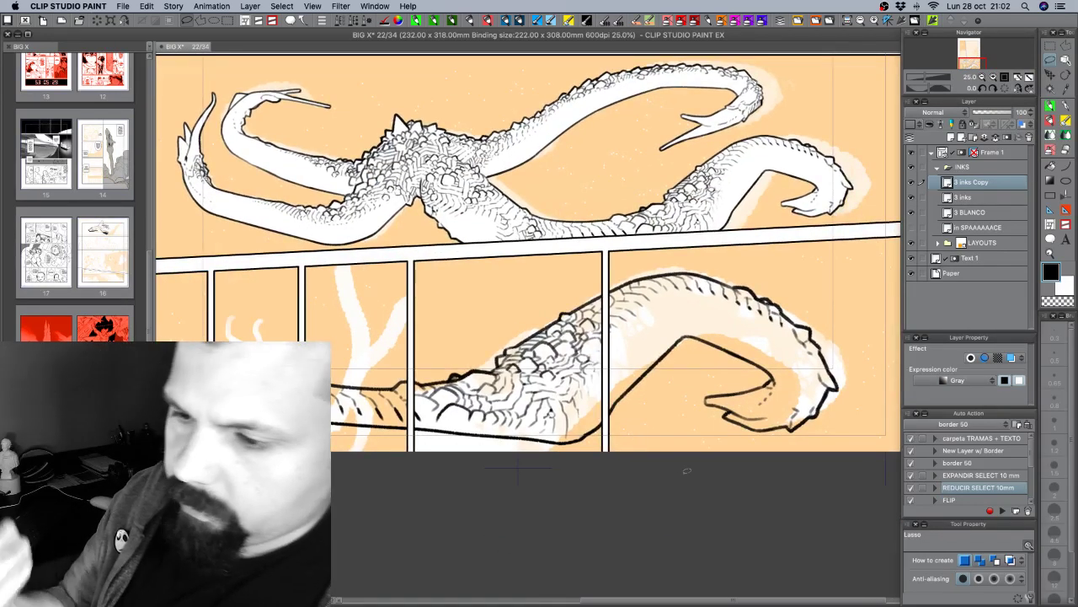
mouse_move(333, 424)
mouse_down()
mouse_move(371, 404)
mouse_move(402, 442)
mouse_move(405, 419)
mouse_up()
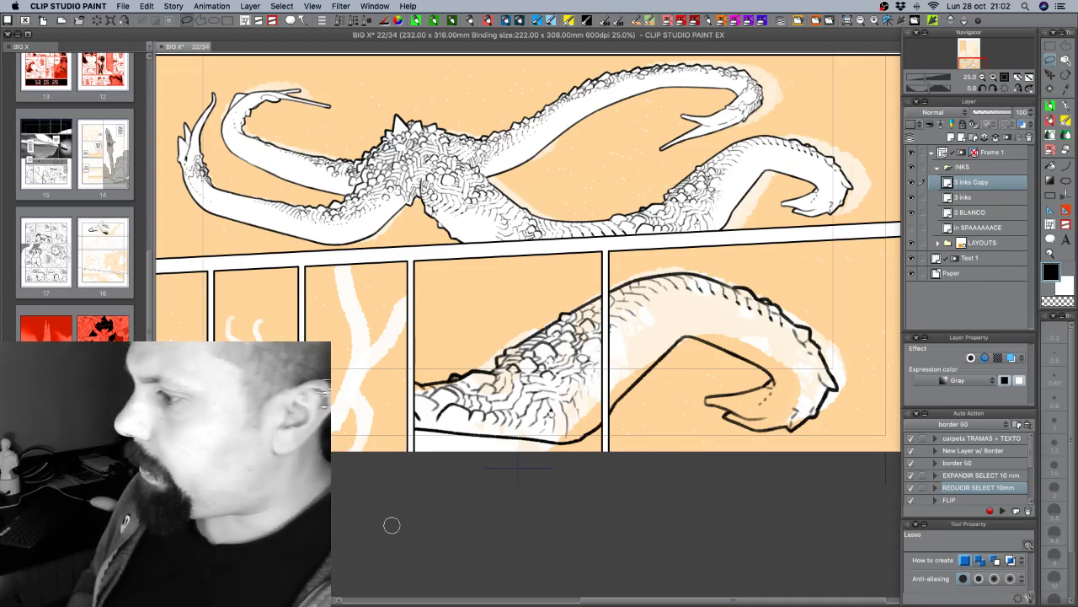
click(912, 242)
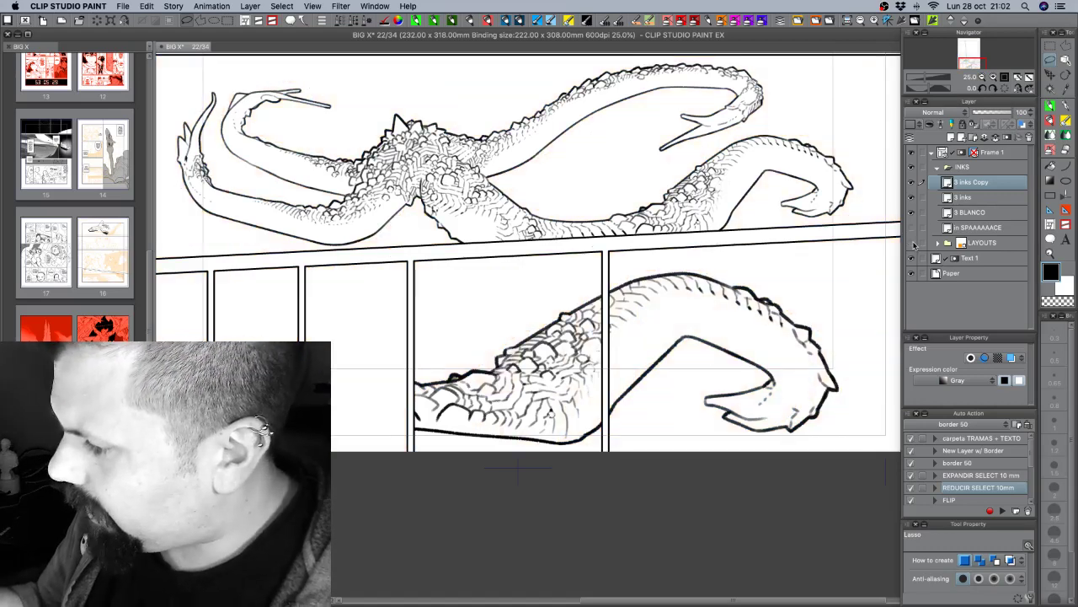
Turn the tentacle copy into an orange guide with a new layer above it named 4-5 inks, and save the page.
click(816, 22)
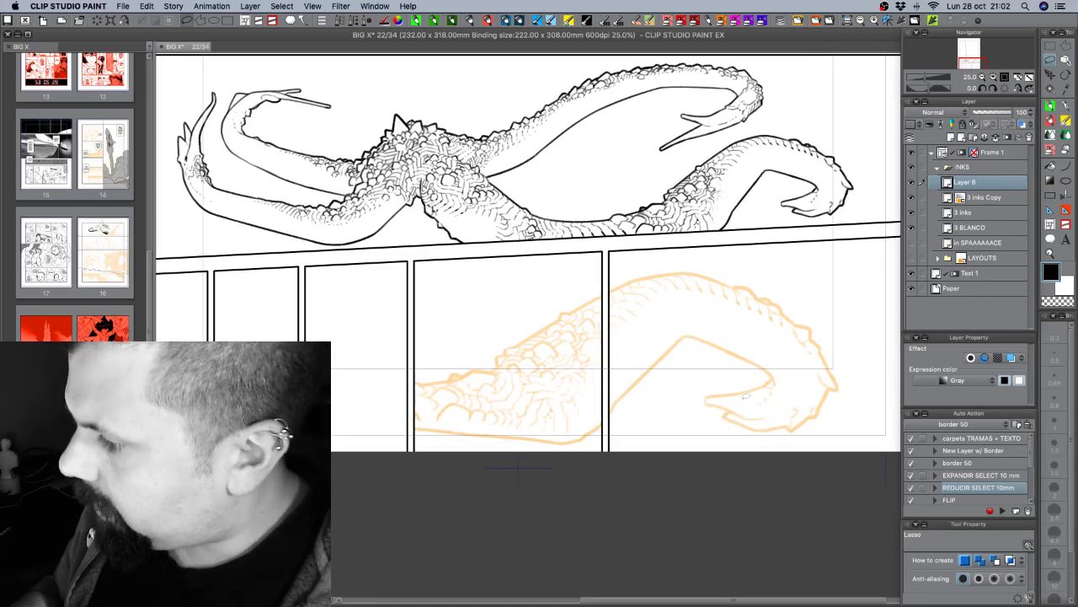
double_click(967, 182)
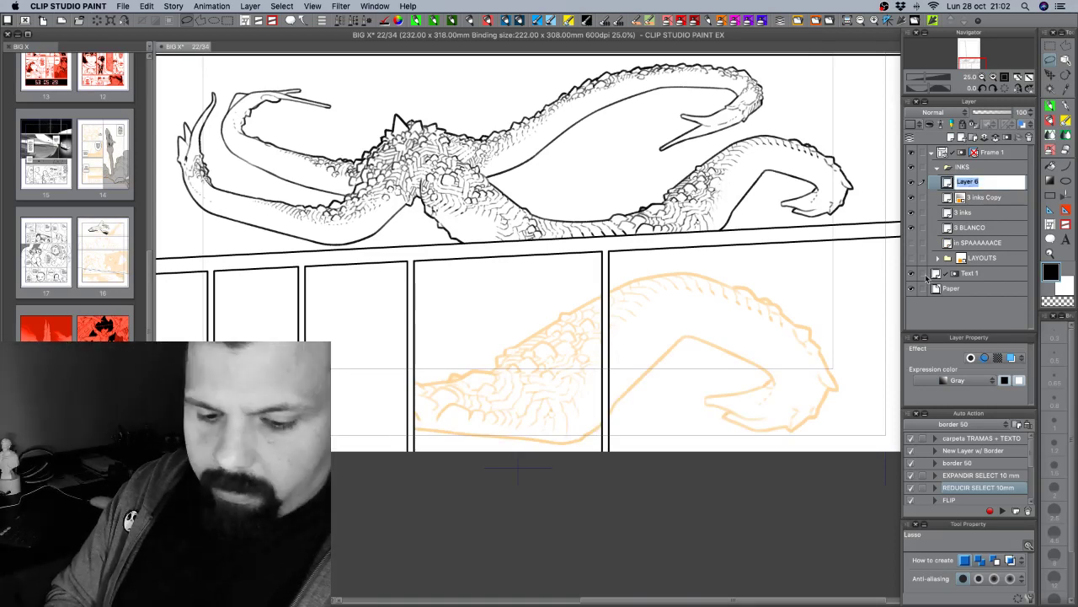
text(4-5 inks)
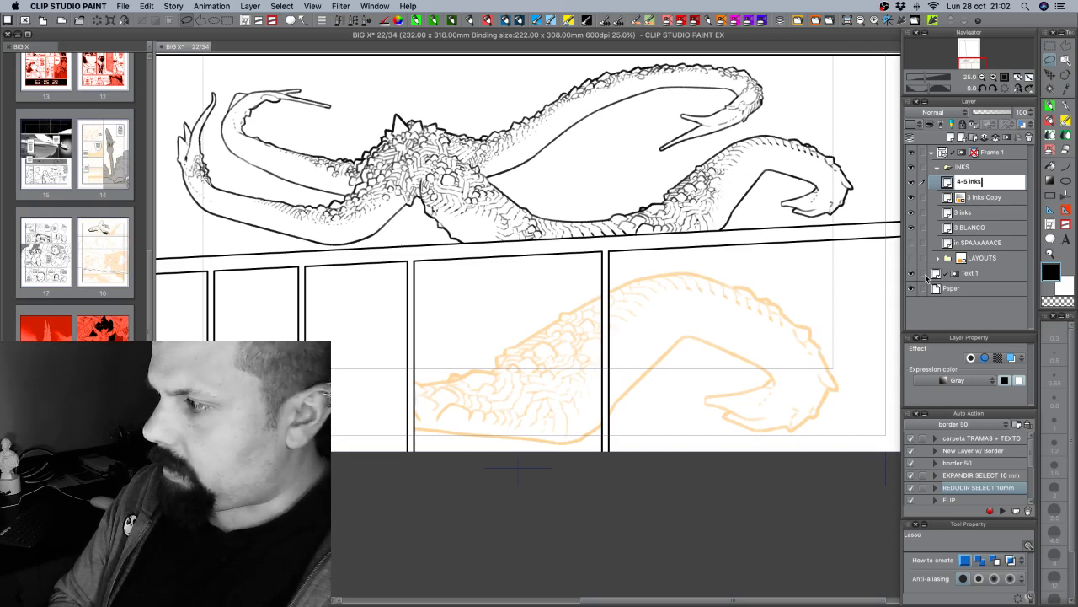
key(Return)
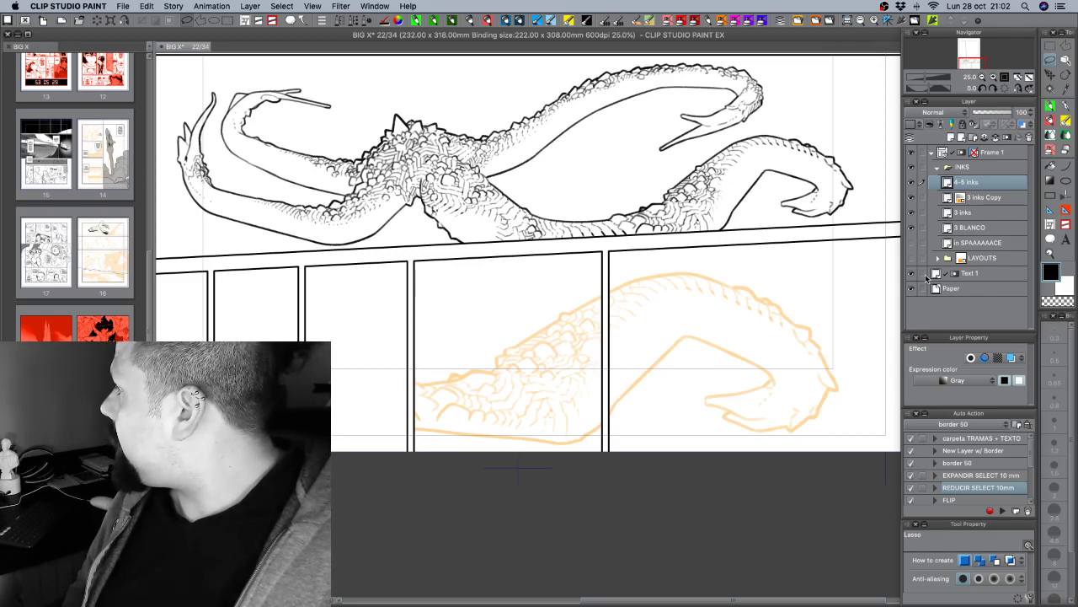
key(super+s)
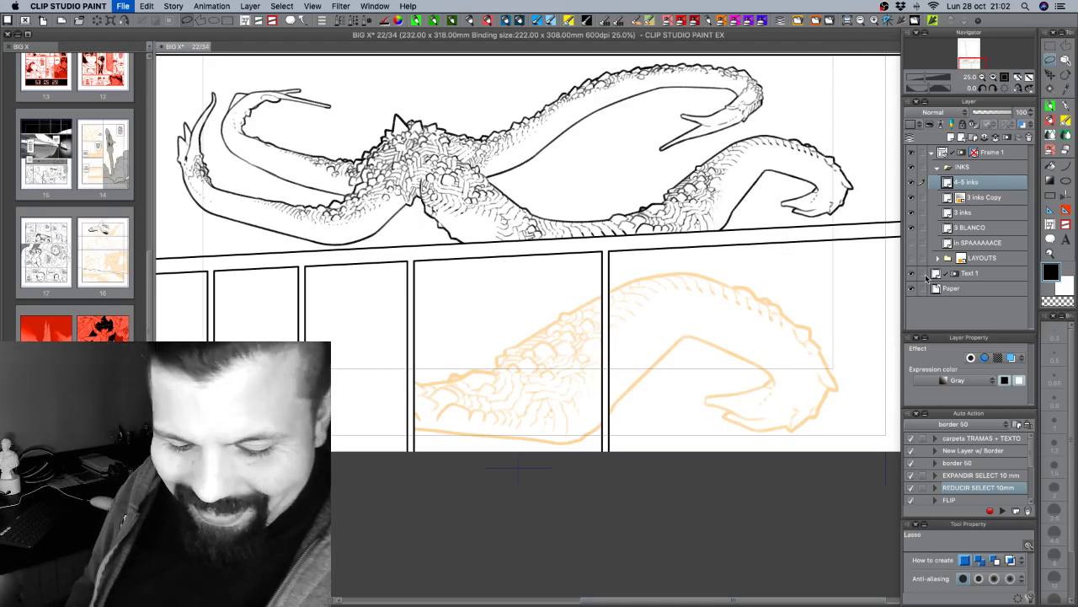
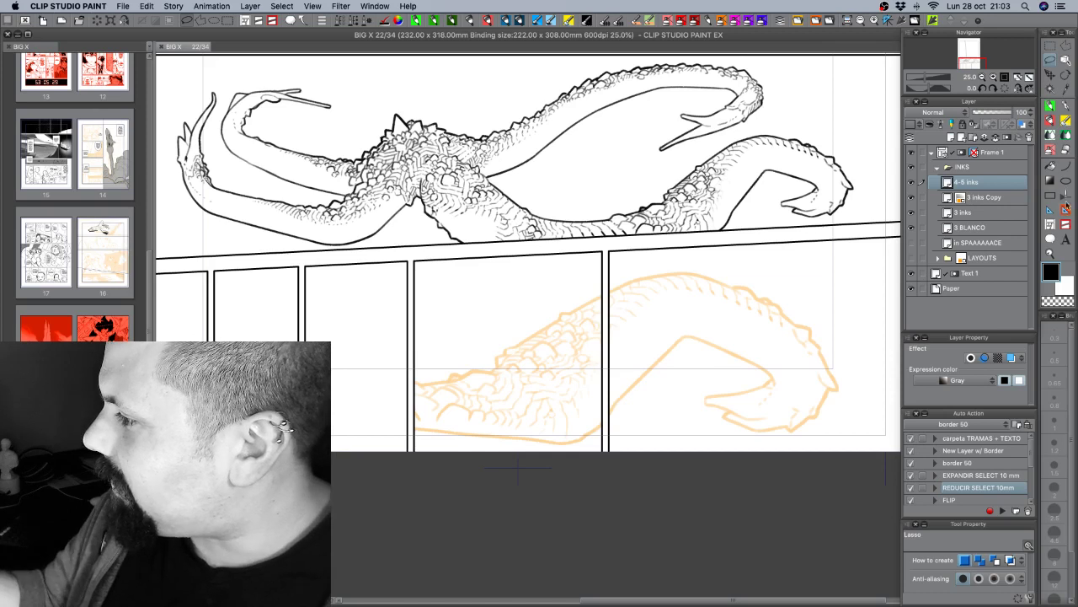
Ink the bumpy upper contour of the tentacle in the fourth bottom-row panel with a 1.5 brush.
click(1050, 111)
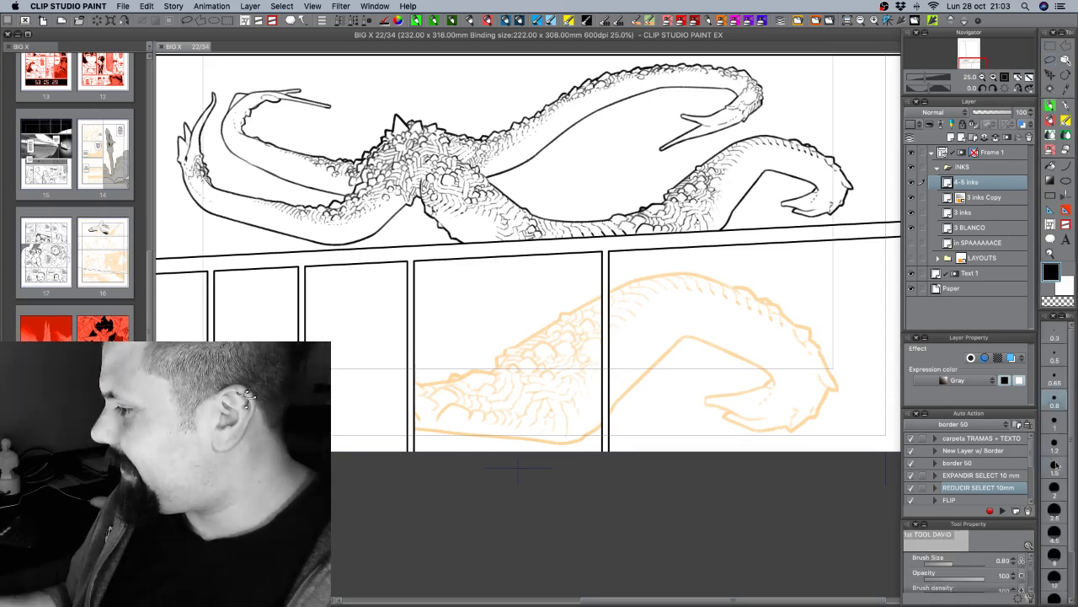
click(1054, 464)
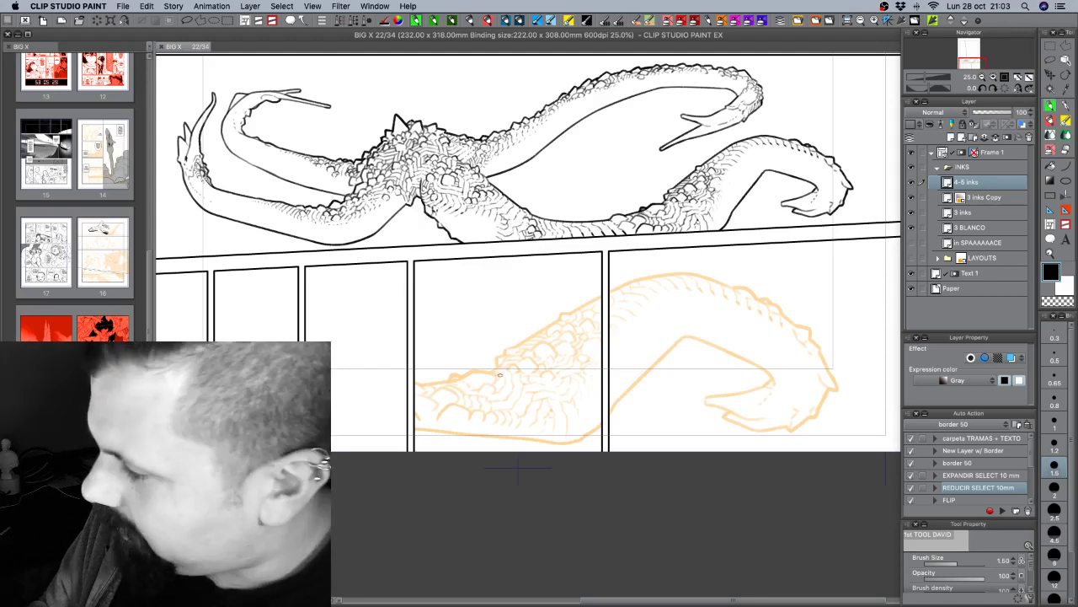
scroll(590, 374, left, 3)
mouse_move(755, 412)
mouse_down()
mouse_move(789, 385)
mouse_move(782, 375)
mouse_up()
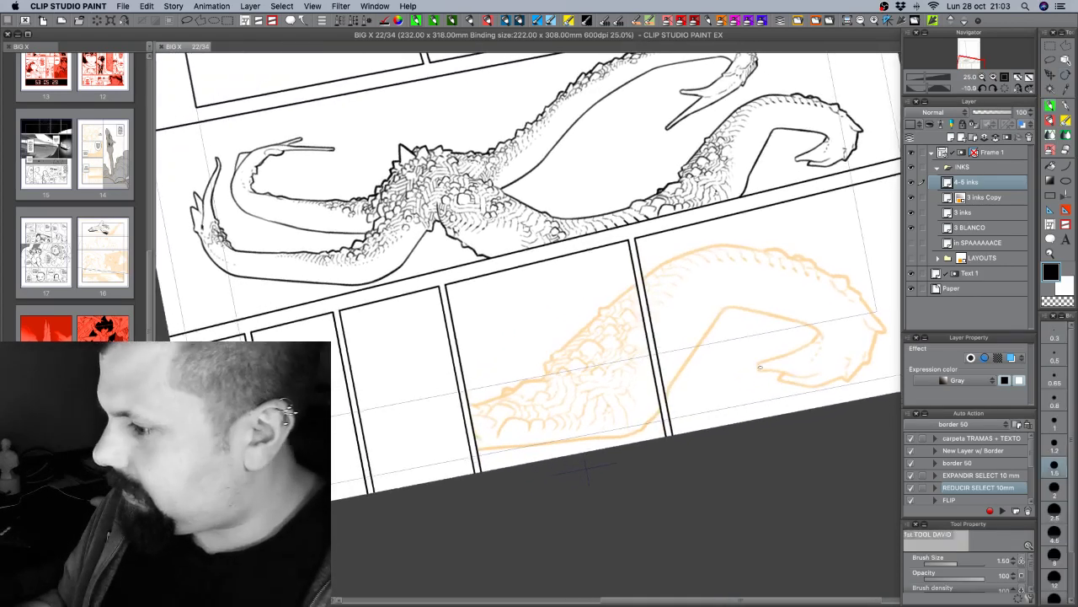
mouse_move(592, 321)
mouse_down()
mouse_move(546, 354)
mouse_move(541, 374)
mouse_move(502, 383)
mouse_move(543, 379)
mouse_up()
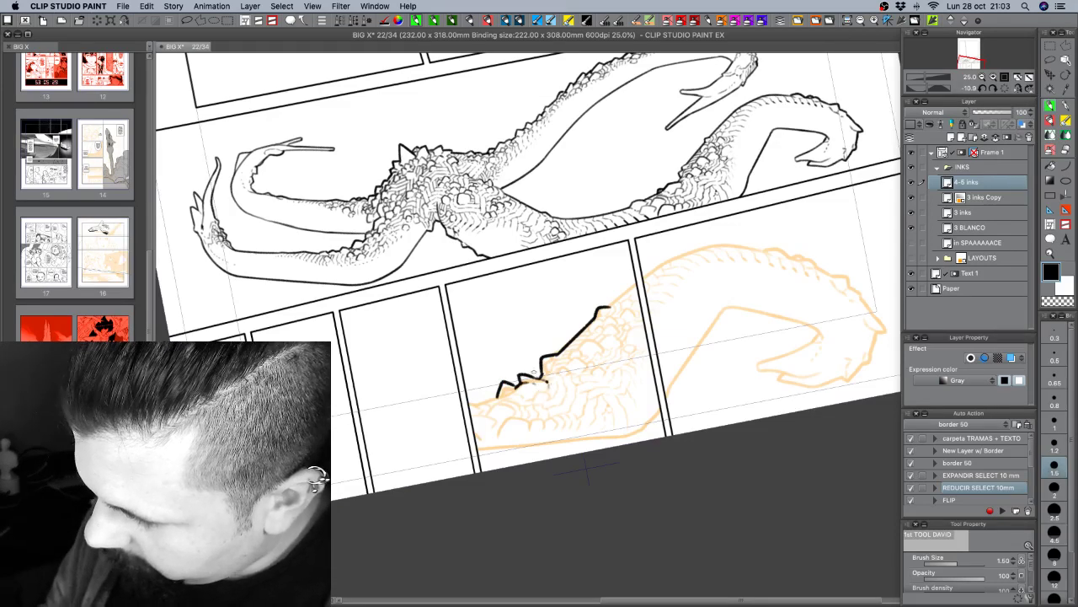
drag(493, 398, 468, 401)
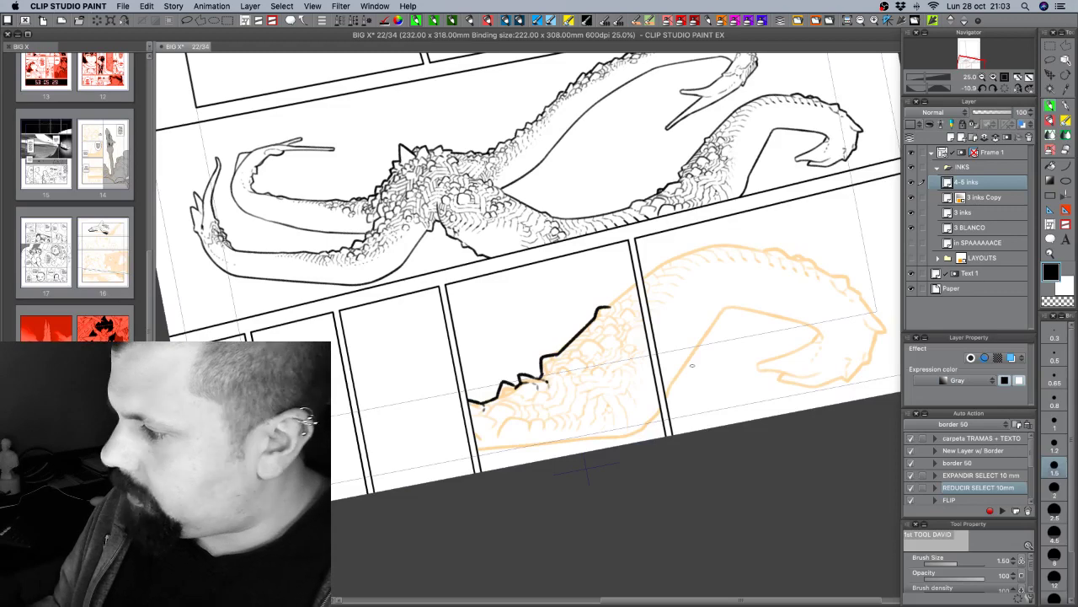
Compare the layout sketch with the tentacle guide and new inks by toggling the 4-5 inks layer and LAYOUTS folder.
click(912, 182)
click(912, 258)
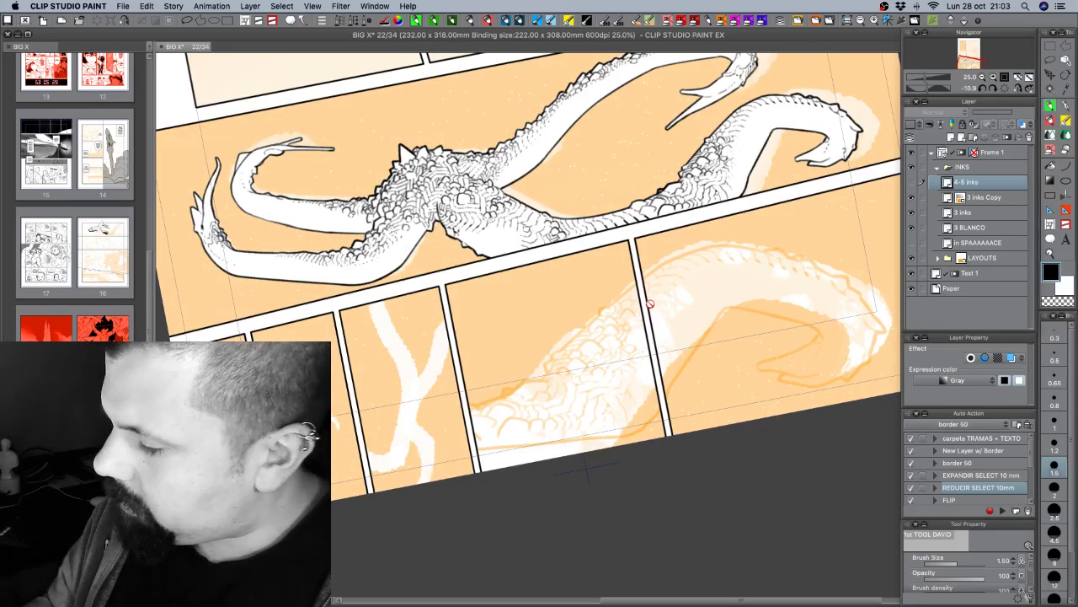
click(912, 182)
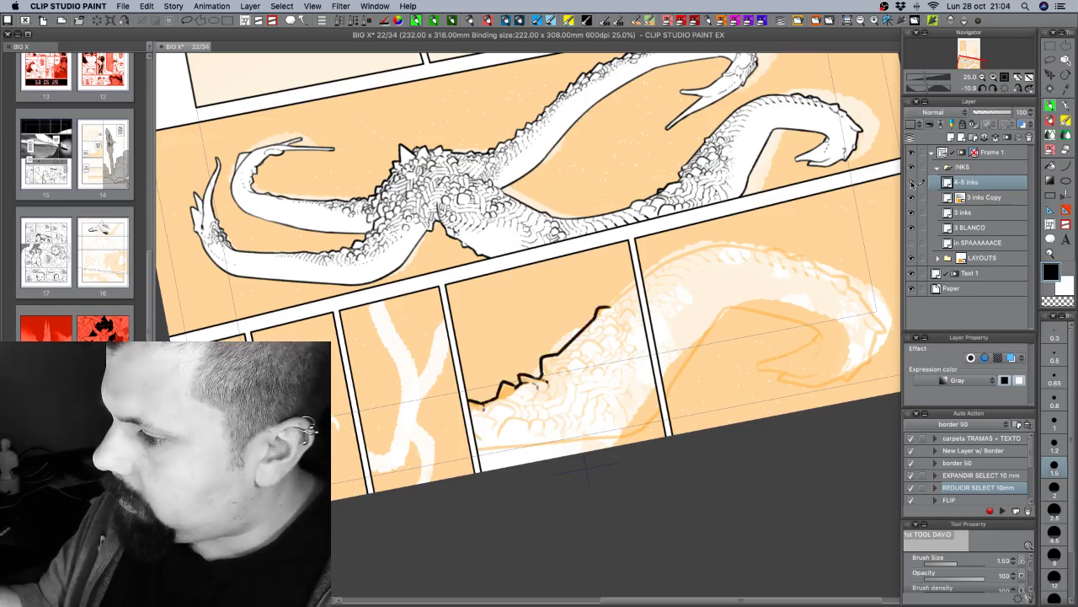
click(911, 258)
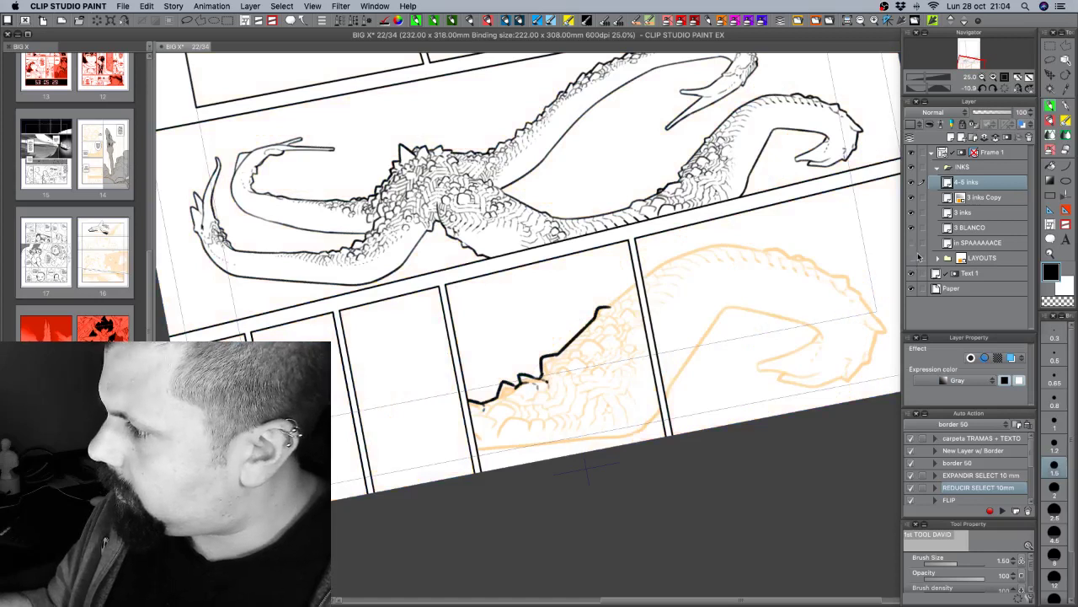
Recolour the 3 inks Copy tentacle guide blue (005FFF) and save the page with the LAYOUTS folder shown.
click(984, 199)
click(1027, 135)
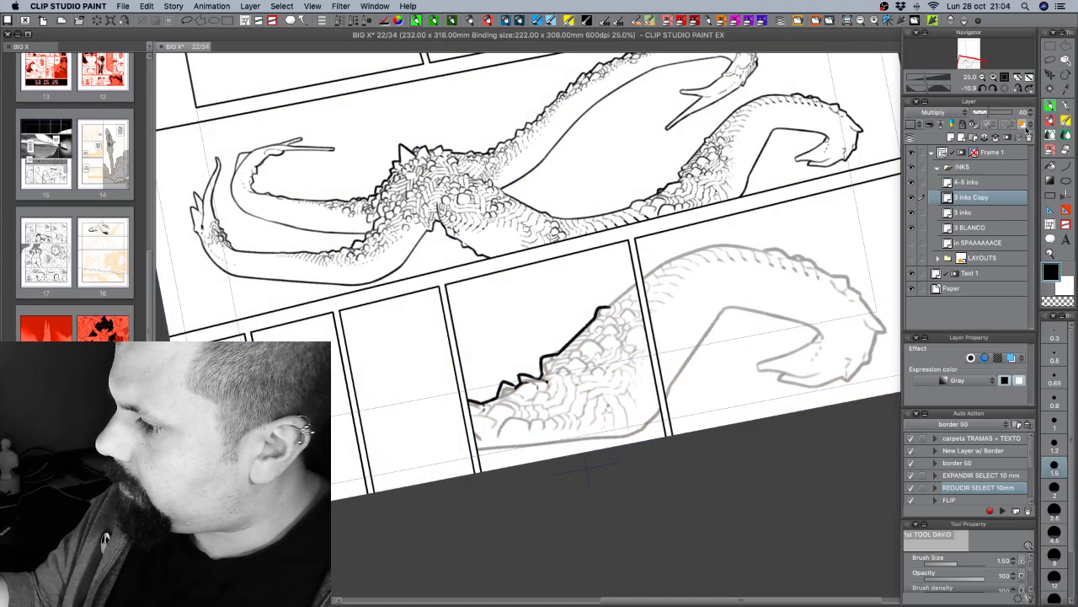
click(1030, 125)
click(1035, 140)
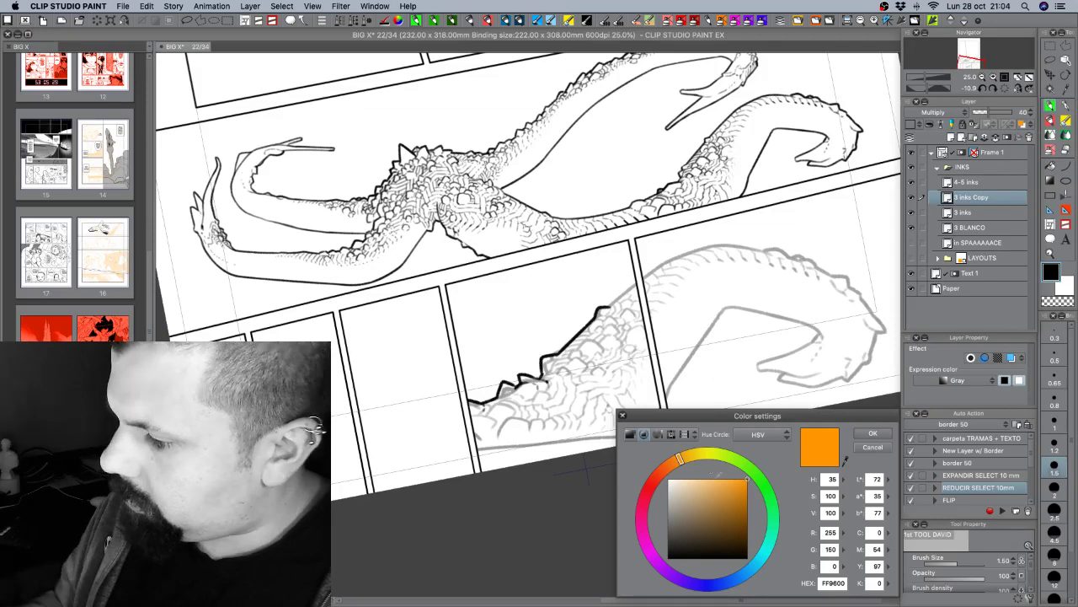
click(736, 577)
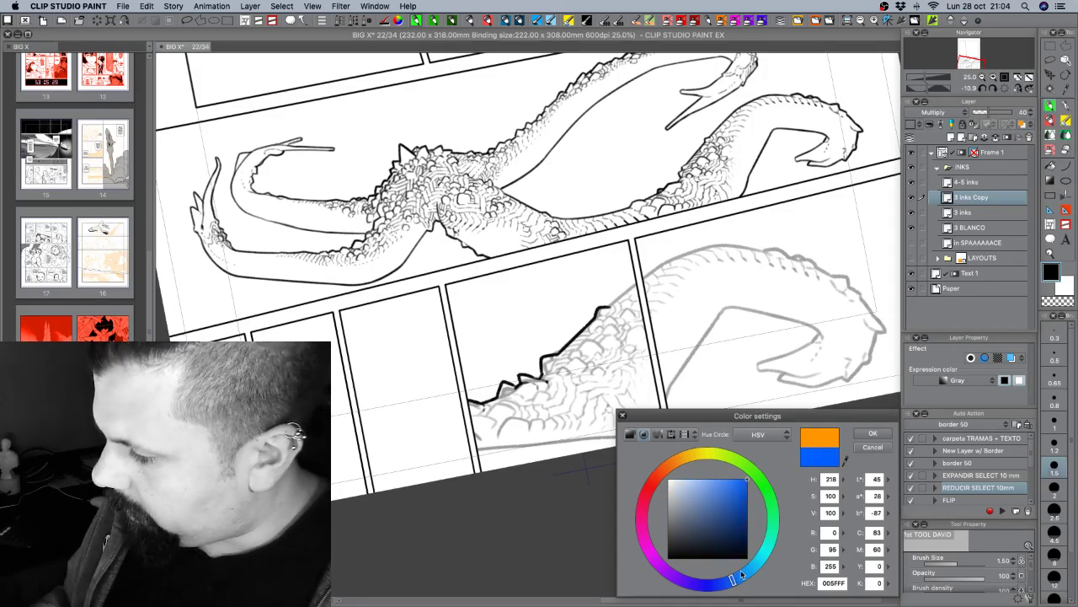
click(872, 433)
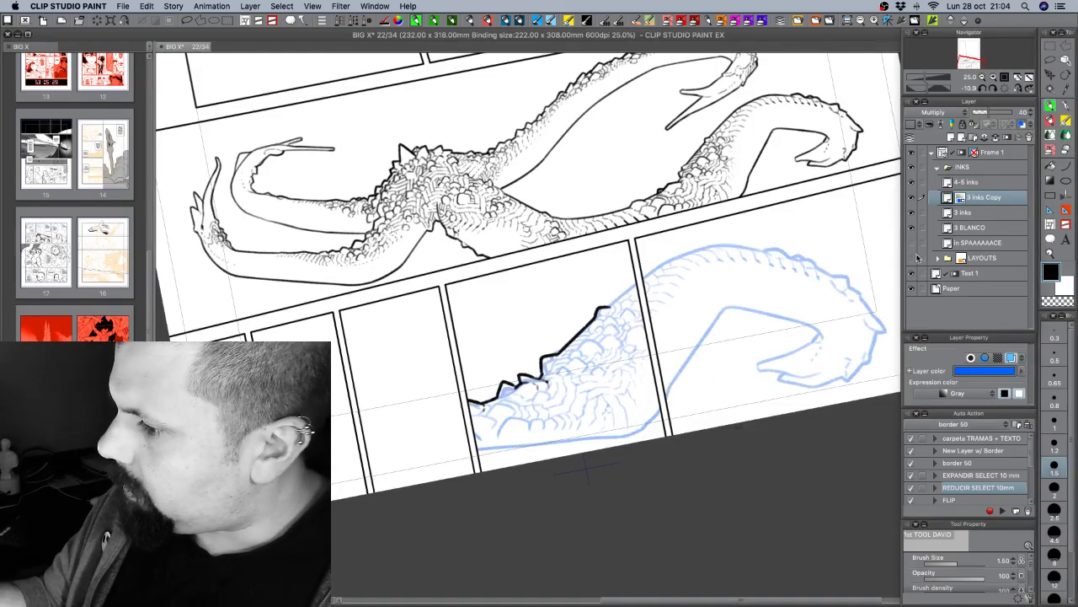
click(912, 260)
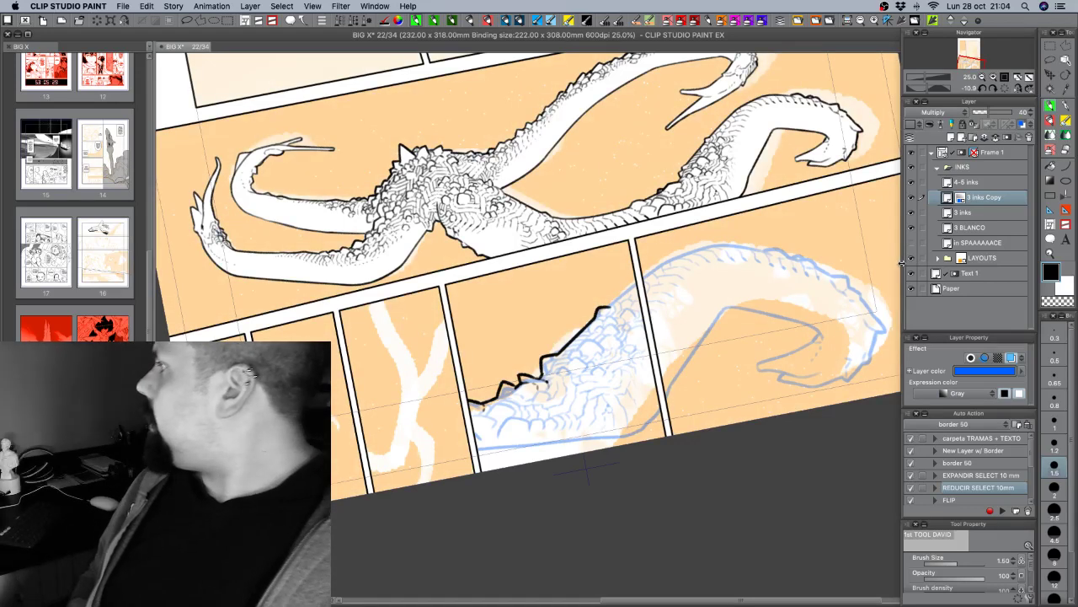
key(super+s)
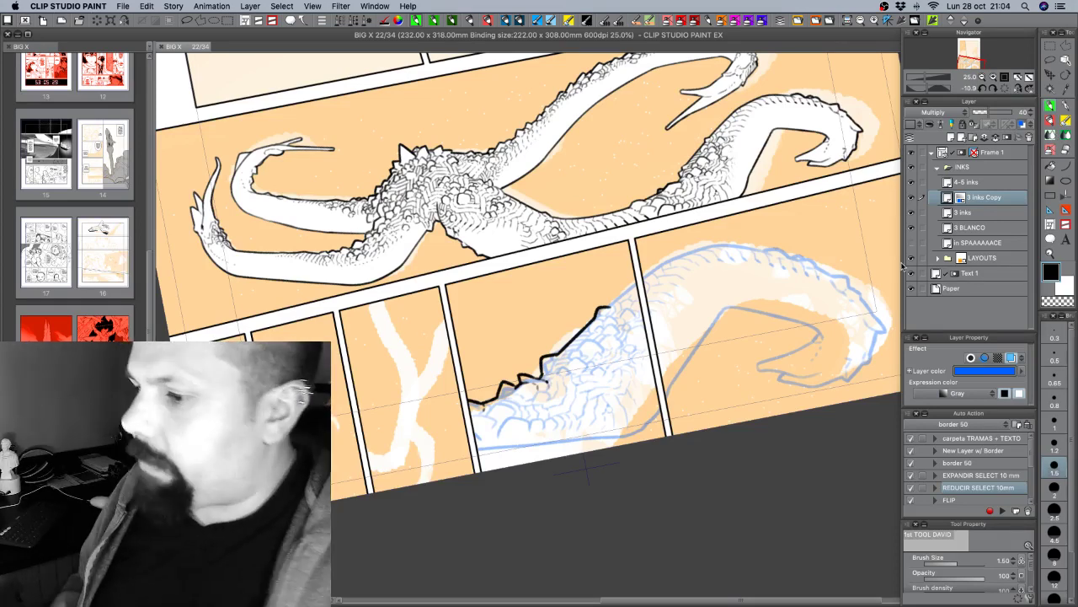
Ink the tentacle's underside on the 4-5 inks layer, from the inner bend in the fifth bottom-row panel down to the fourth panel's lower border.
click(969, 182)
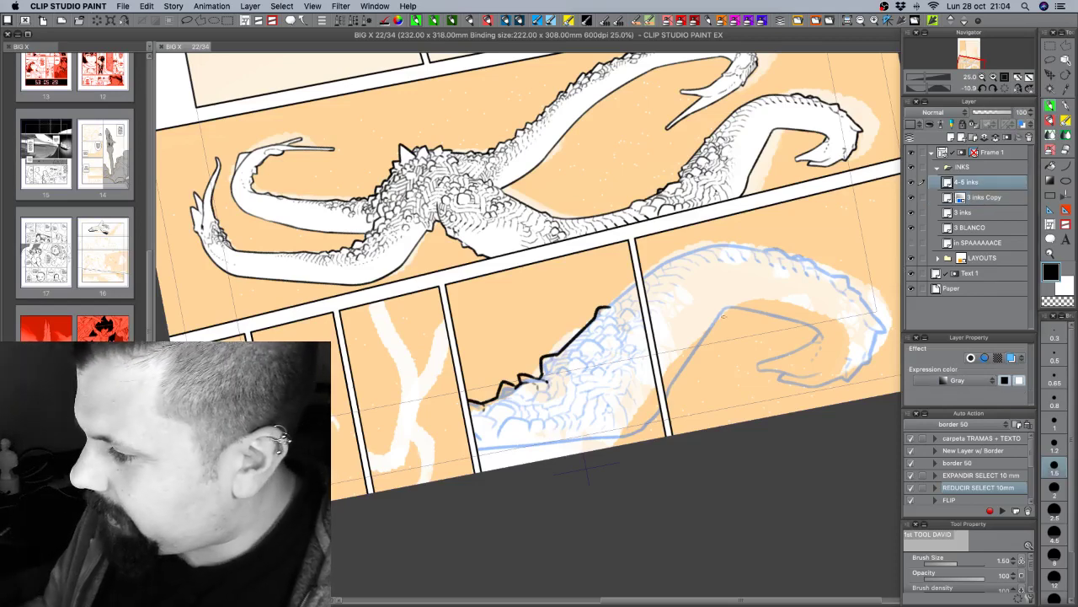
mouse_move(735, 307)
mouse_down()
mouse_move(667, 399)
mouse_move(717, 316)
mouse_move(669, 388)
mouse_up()
key(super+z)
key(super+z)
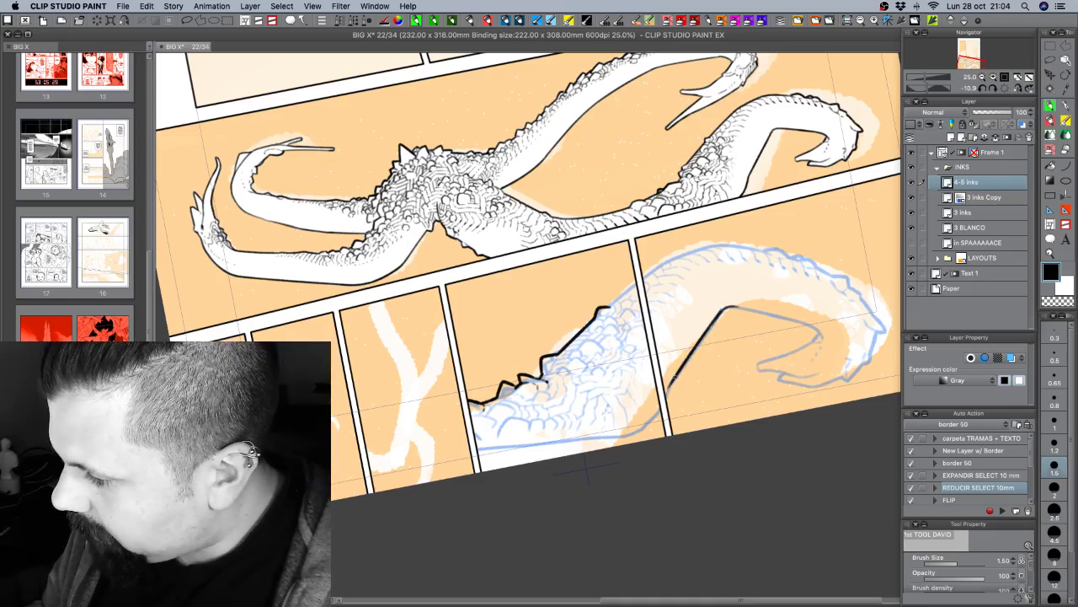
key(super+z)
drag(725, 309, 637, 433)
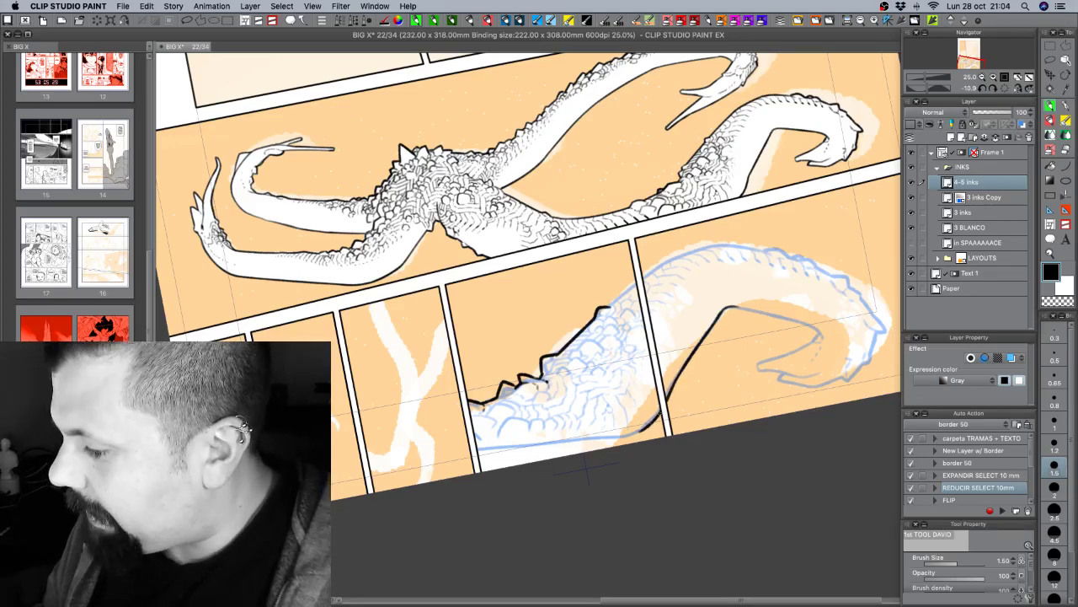
key(super+z)
drag(647, 428, 632, 443)
drag(685, 366, 649, 433)
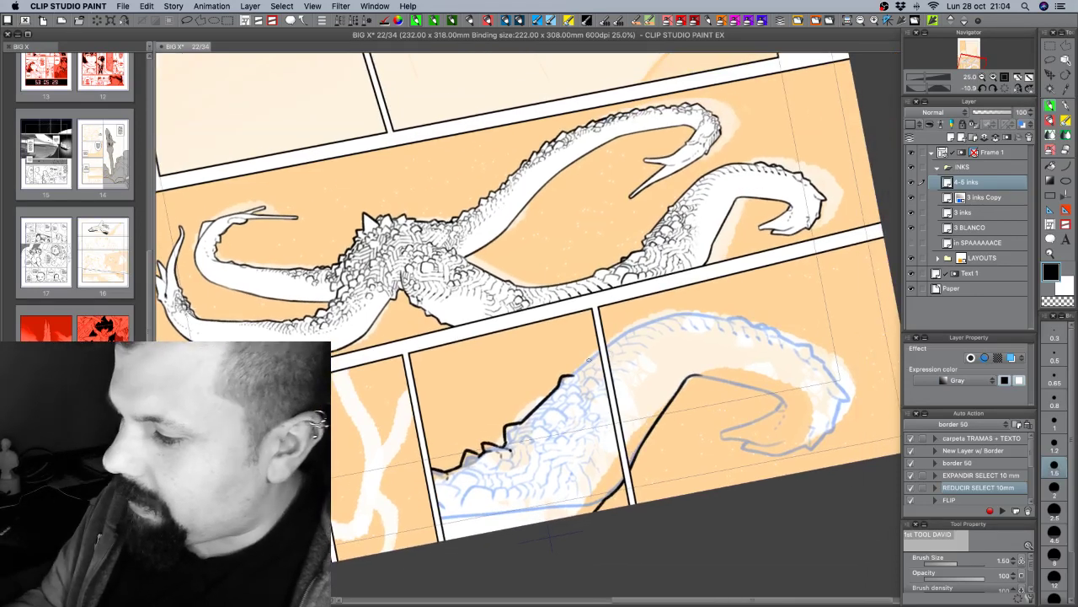
Continue the tentacle's upper contour from the fourth panel across the gutter to the first bumps of its arch in the fifth panel.
drag(571, 376, 656, 317)
key(super+z)
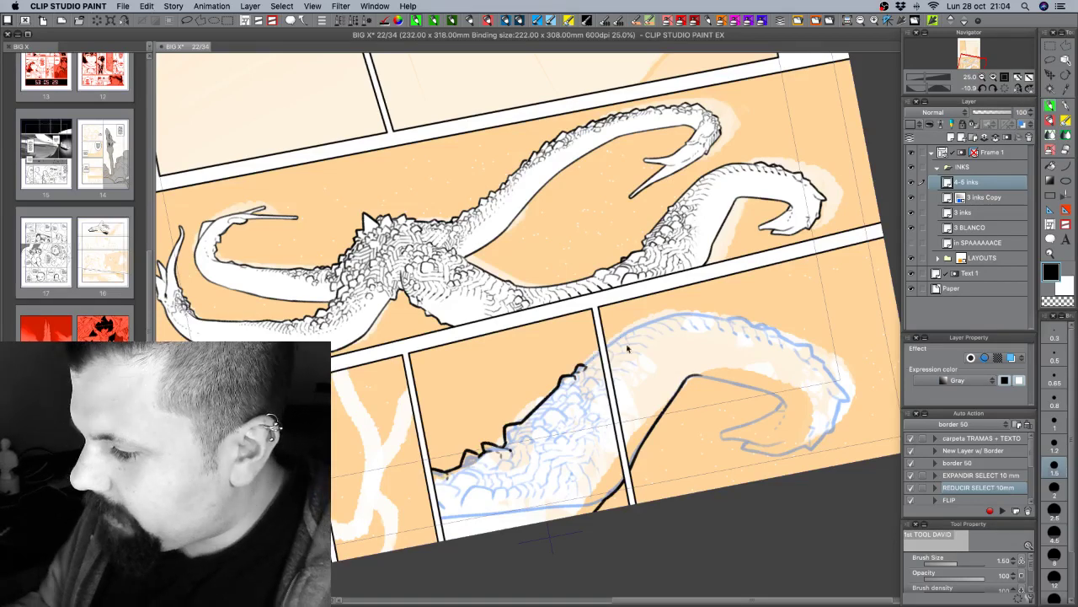
mouse_move(583, 365)
mouse_down()
mouse_move(675, 315)
mouse_move(679, 249)
mouse_up()
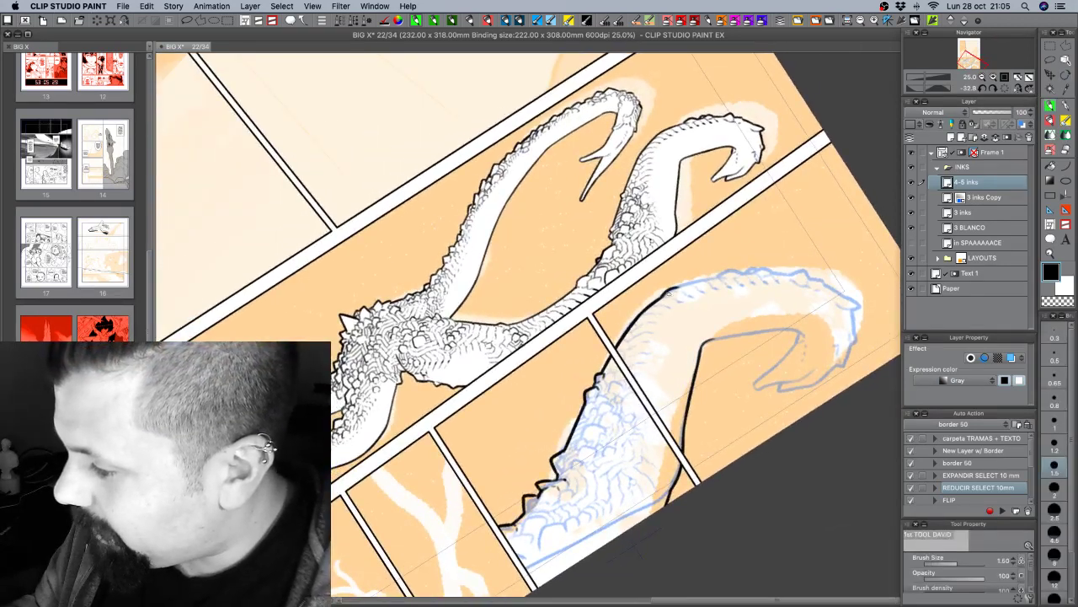
drag(674, 289, 755, 271)
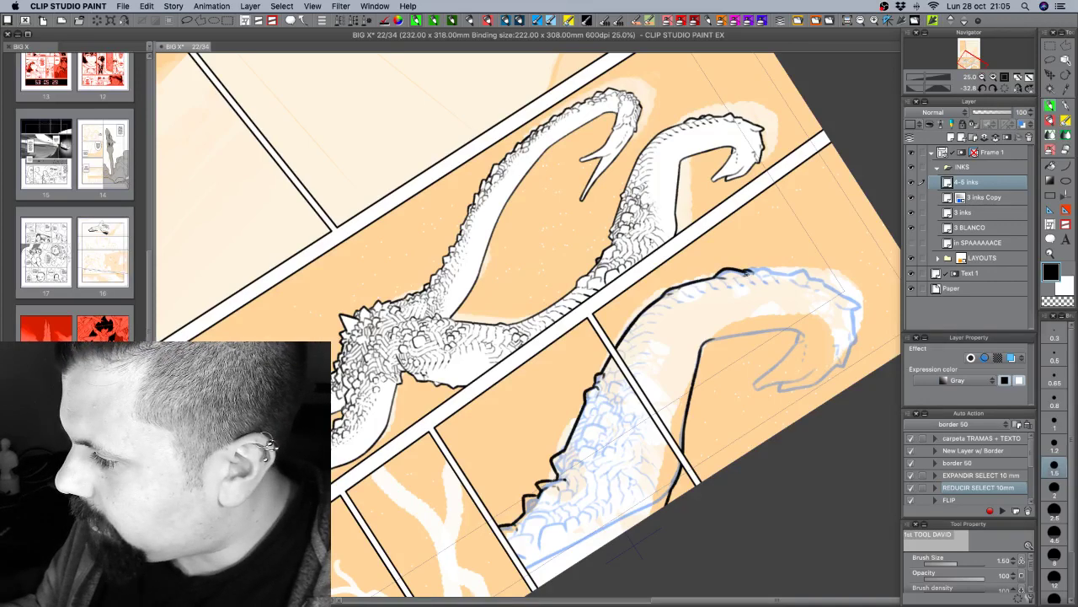
drag(750, 270, 767, 268)
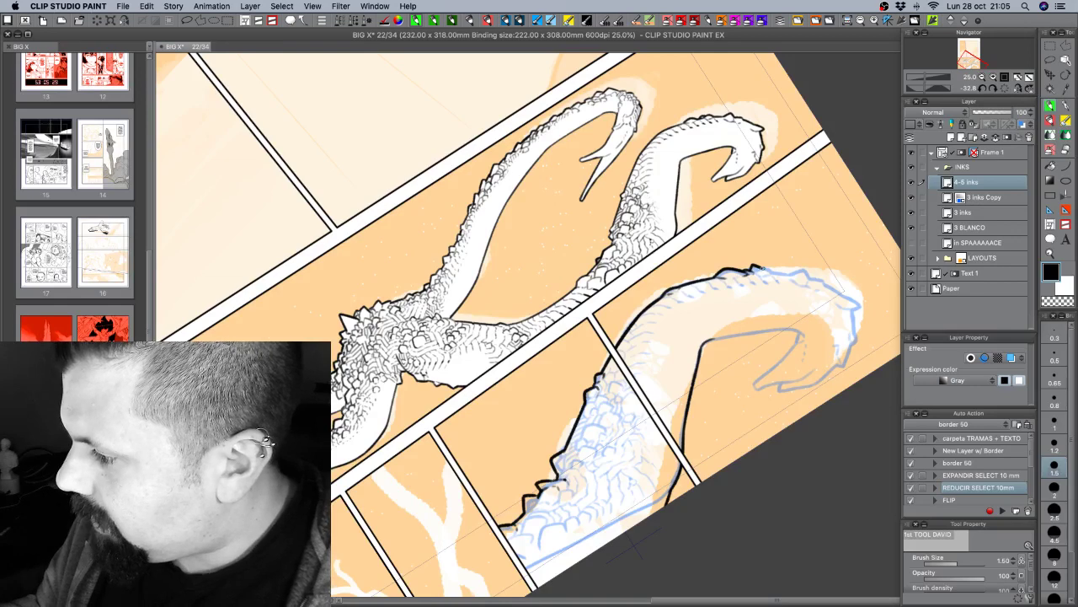
Ink the inner curve of the tentacle's hook and the edges of its long inner prong in the fifth panel.
mouse_move(757, 269)
mouse_down()
mouse_move(777, 272)
mouse_move(732, 174)
mouse_move(655, 104)
mouse_up()
drag(715, 232, 688, 318)
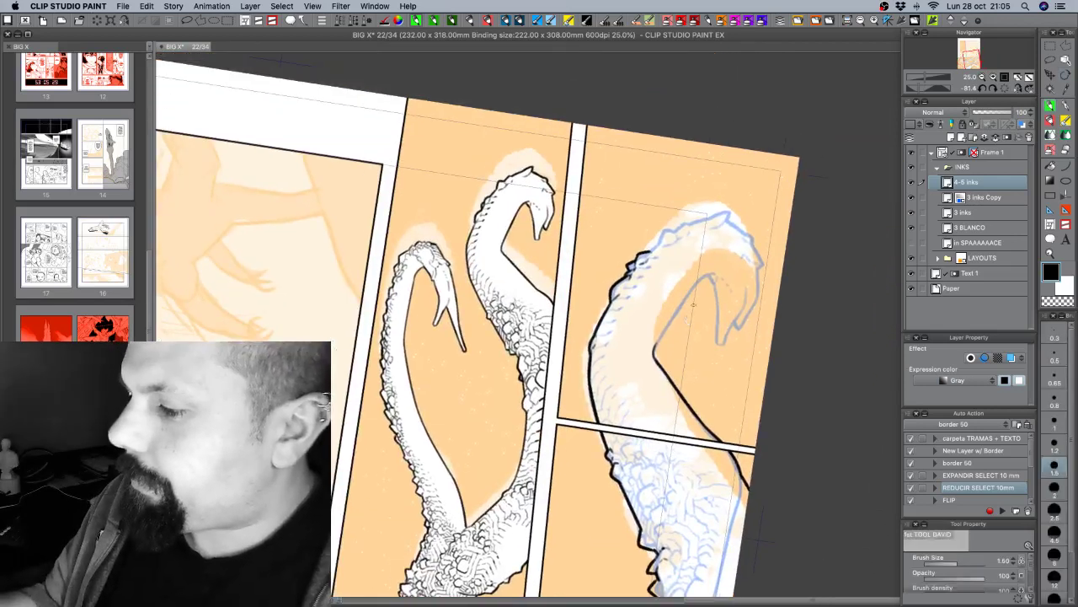
mouse_move(701, 276)
mouse_down()
mouse_move(658, 339)
mouse_move(660, 358)
mouse_up()
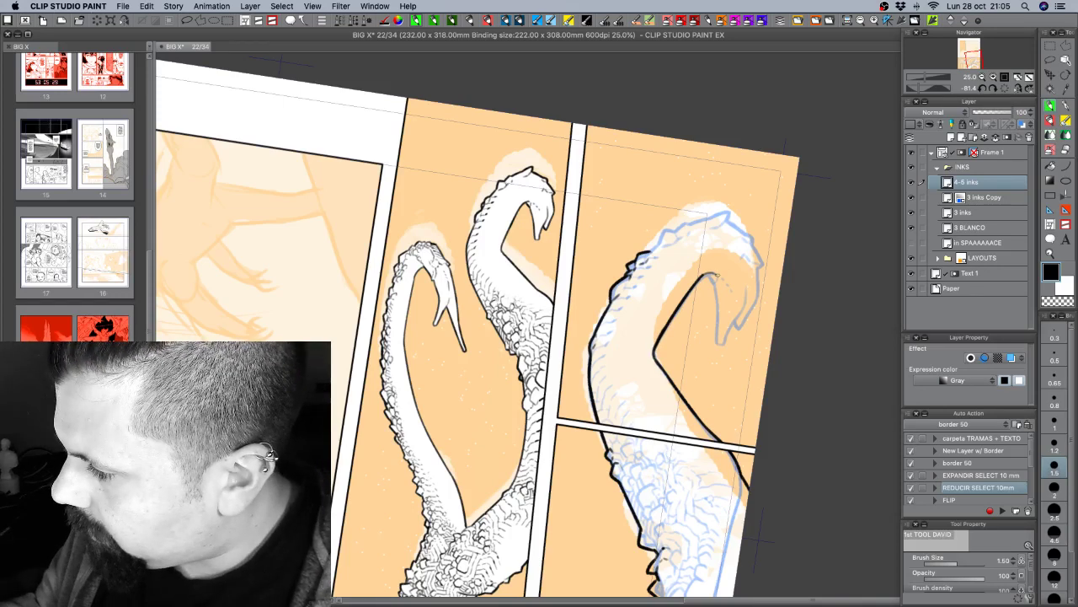
mouse_move(738, 279)
mouse_down()
mouse_move(741, 336)
mouse_move(721, 325)
mouse_move(695, 392)
mouse_up()
drag(755, 340, 682, 403)
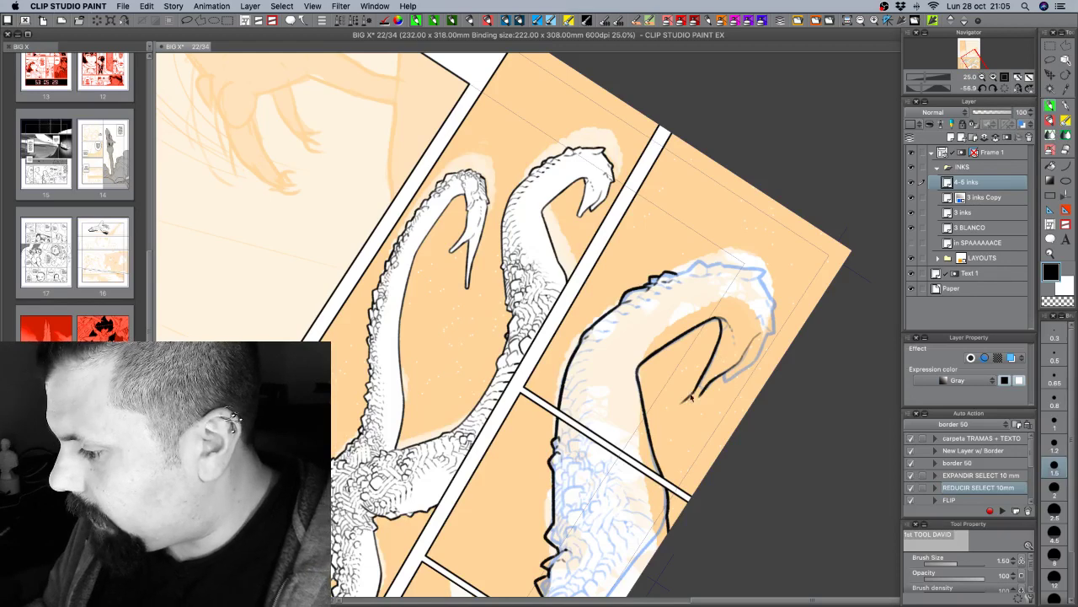
Clean up the overshooting lines at the inner prong's tip and redraw them into a closed point.
key(super+z)
key(c)
key(c)
key(c)
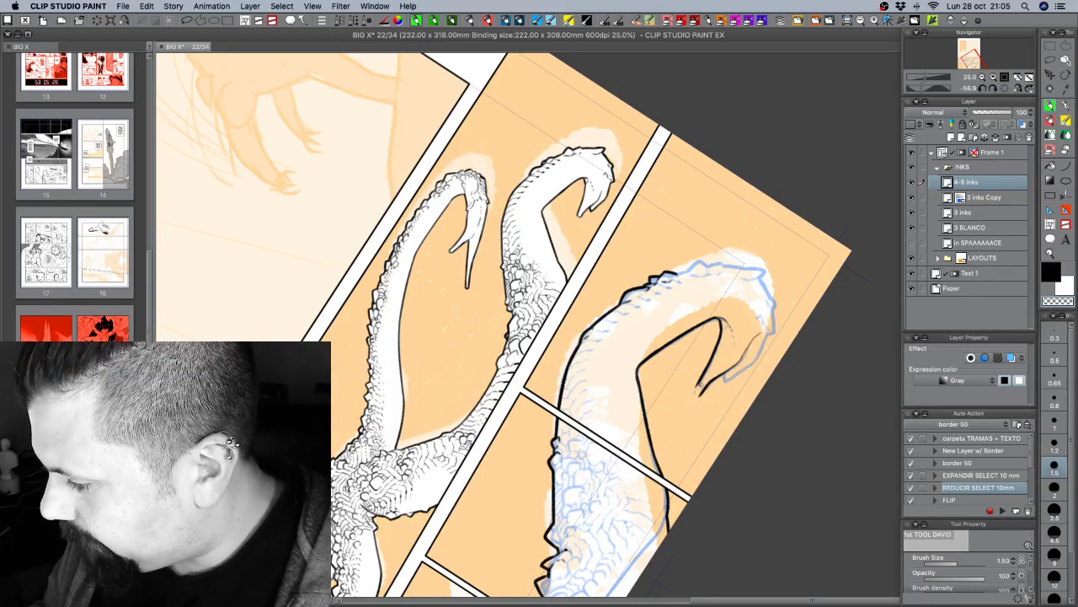
mouse_move(683, 412)
mouse_down()
mouse_move(721, 344)
mouse_move(707, 361)
mouse_up()
key(c)
key(super+z)
key(c)
key(c)
key(super+z)
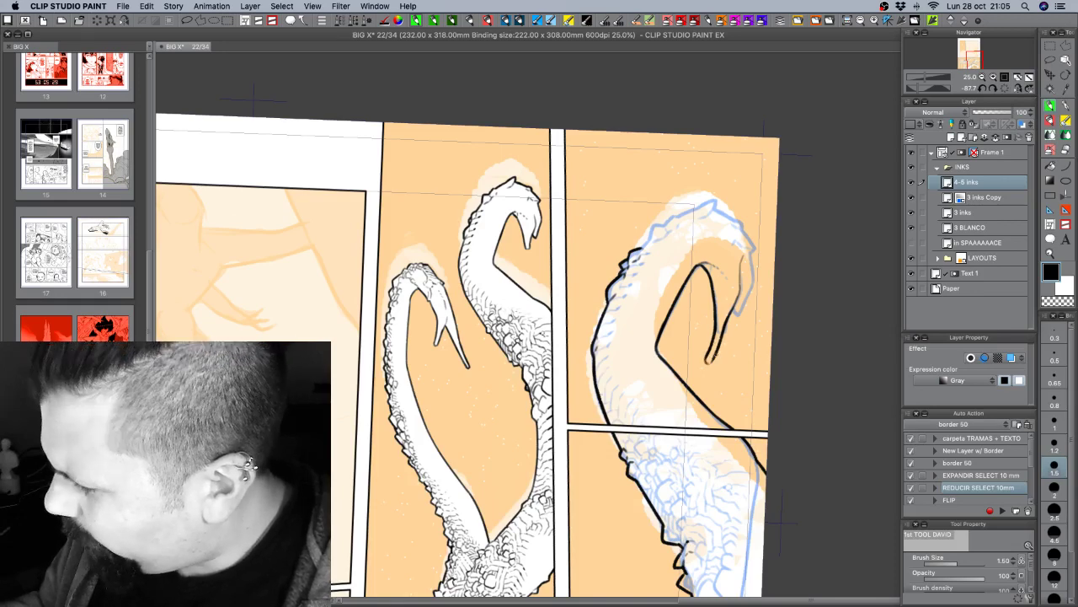
drag(717, 351, 709, 364)
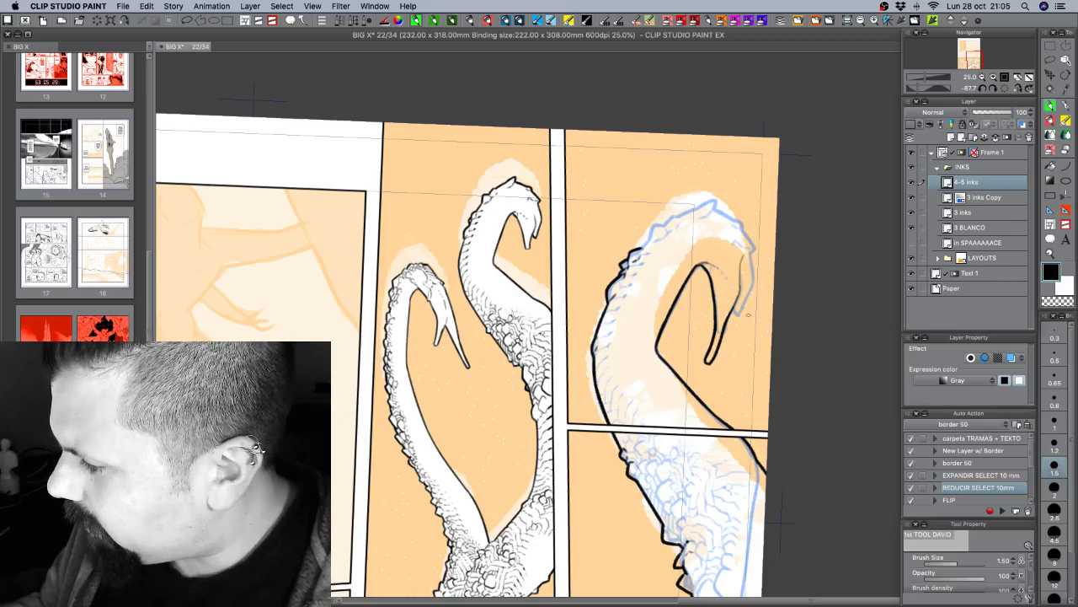
Ink the shorter outer prong and the outer edge of the tentacle's tip, and trim the inner prong's point.
drag(749, 316, 731, 353)
mouse_move(716, 256)
mouse_down()
mouse_move(738, 284)
mouse_move(733, 314)
mouse_move(728, 286)
mouse_move(735, 319)
mouse_move(717, 359)
mouse_move(732, 328)
mouse_move(722, 353)
mouse_move(766, 331)
mouse_move(746, 237)
mouse_move(750, 370)
mouse_up()
key(r)
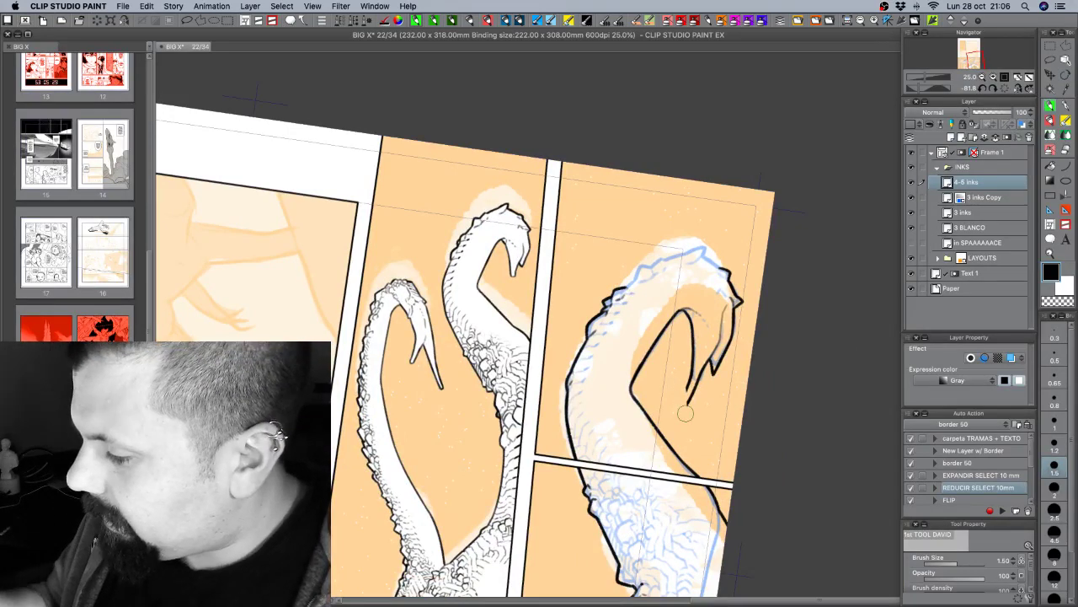
drag(688, 384, 685, 409)
key(c)
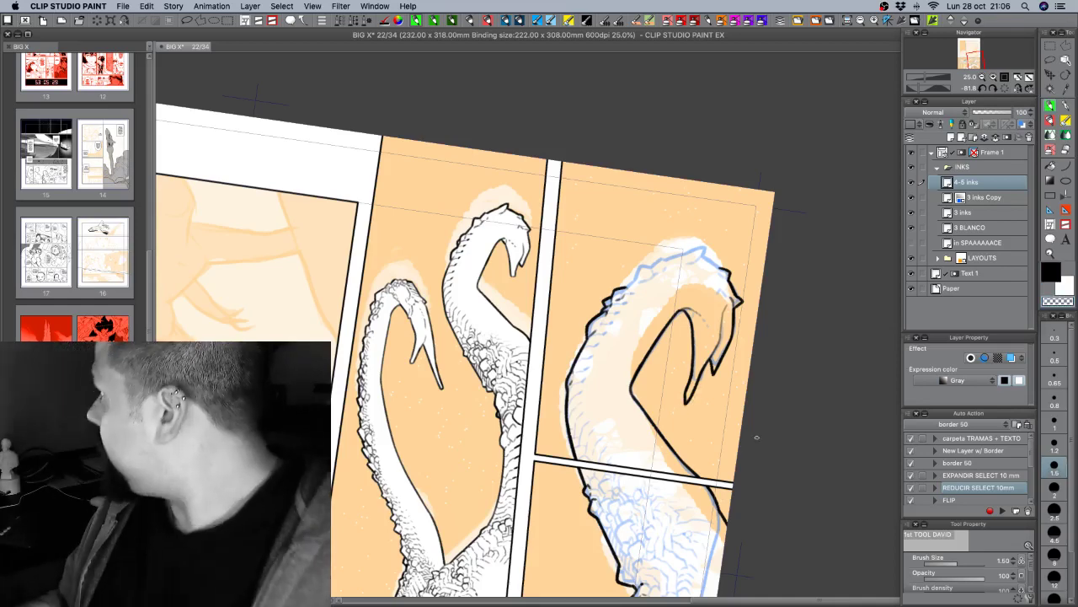
Ink the remaining spiky contour along the tentacle's arch up to the spike near its tip, and save the page.
key(r)
mouse_move(782, 446)
mouse_down()
mouse_move(761, 465)
mouse_move(772, 467)
mouse_up()
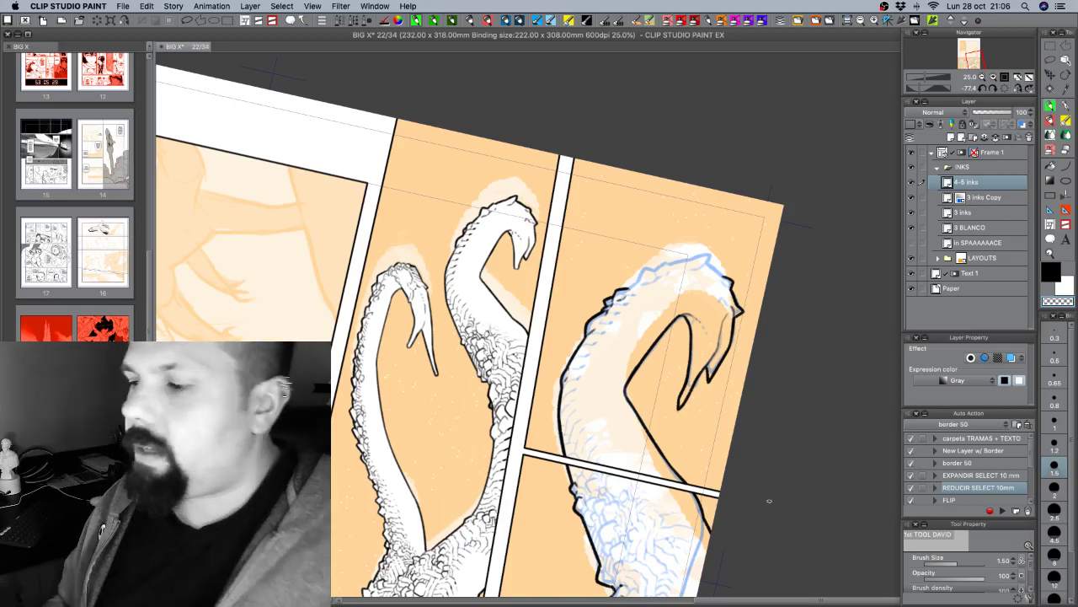
drag(625, 358, 583, 425)
mouse_move(598, 346)
mouse_down()
mouse_move(583, 357)
mouse_move(616, 337)
mouse_up()
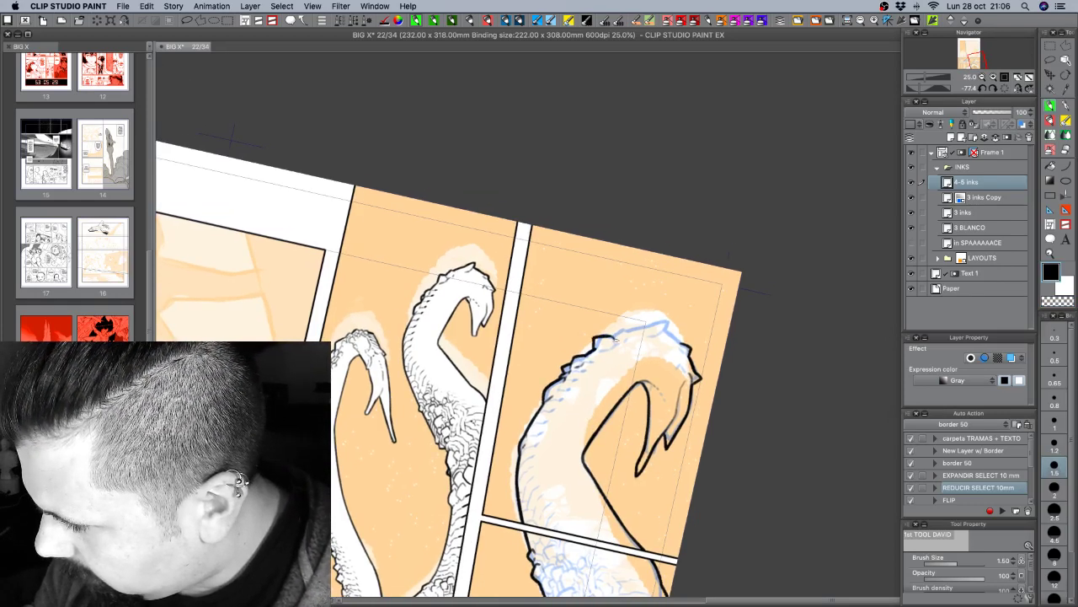
drag(772, 314, 660, 274)
mouse_move(625, 321)
mouse_down()
mouse_move(658, 280)
mouse_move(649, 303)
mouse_move(673, 289)
mouse_move(676, 299)
mouse_move(628, 320)
mouse_up()
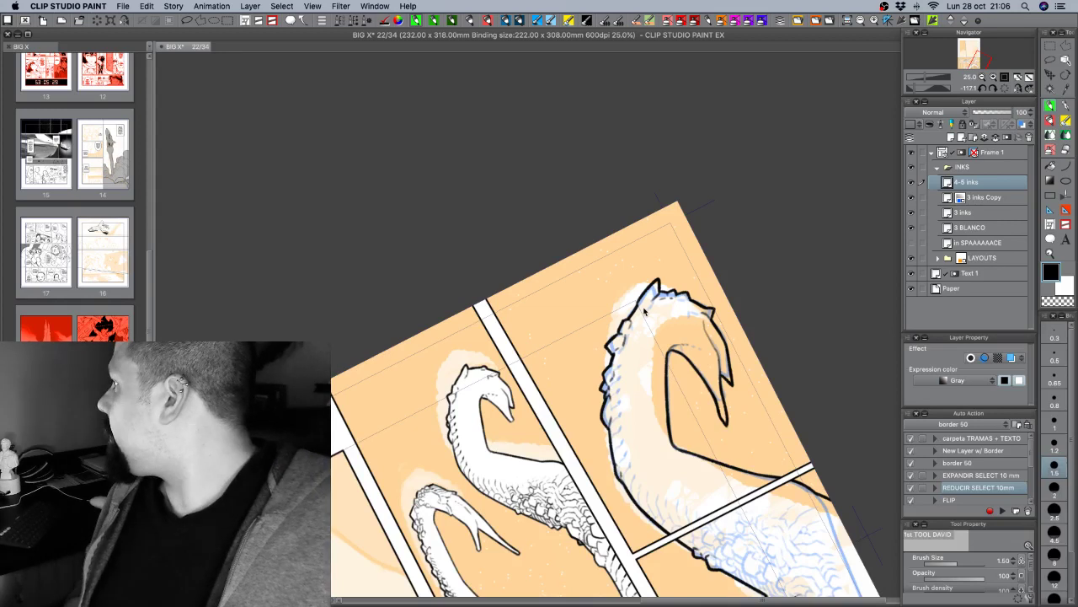
key(super+s)
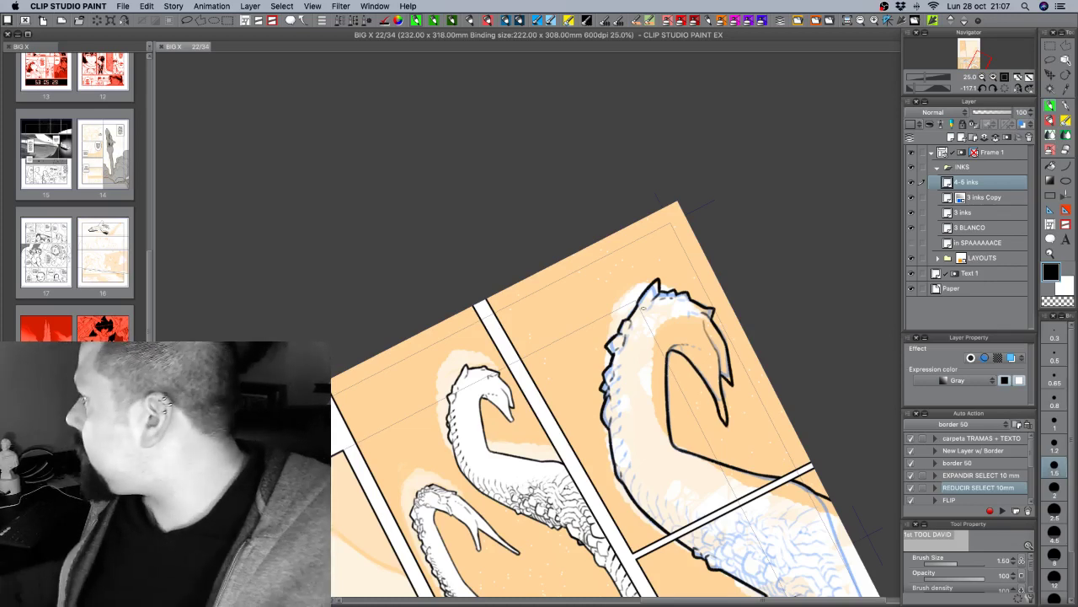
Touch up the inked contour beside the large spike on the tentacle's outer bend.
drag(644, 309, 655, 222)
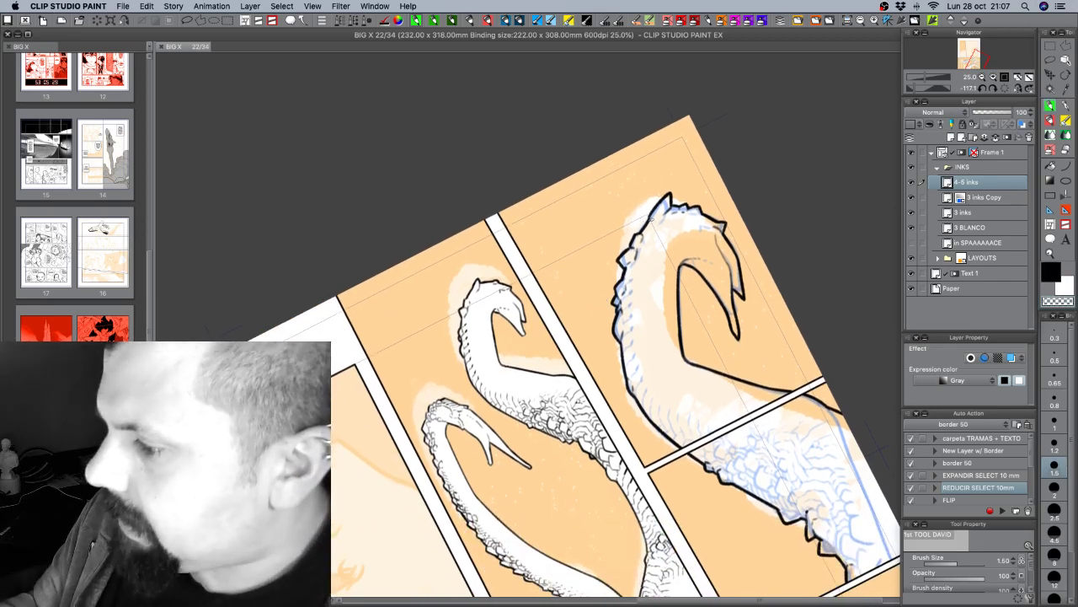
click(651, 220)
key(c)
drag(650, 219, 640, 232)
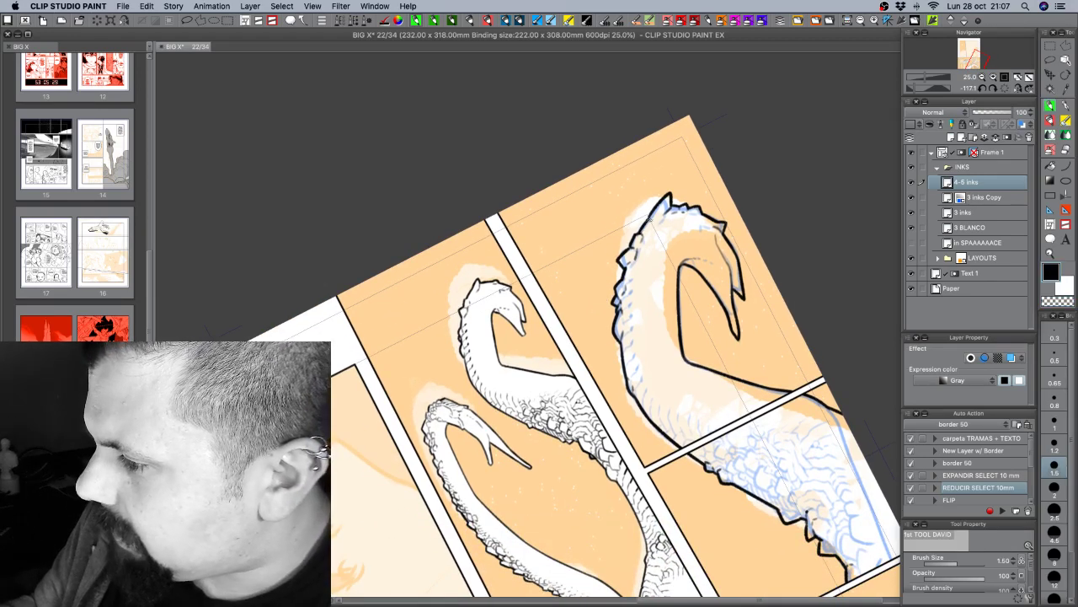
Set the brush size to 1.2 and ink the first skin wrinkles on the tentacle either side of the gutter between the last two panels.
drag(682, 194, 729, 416)
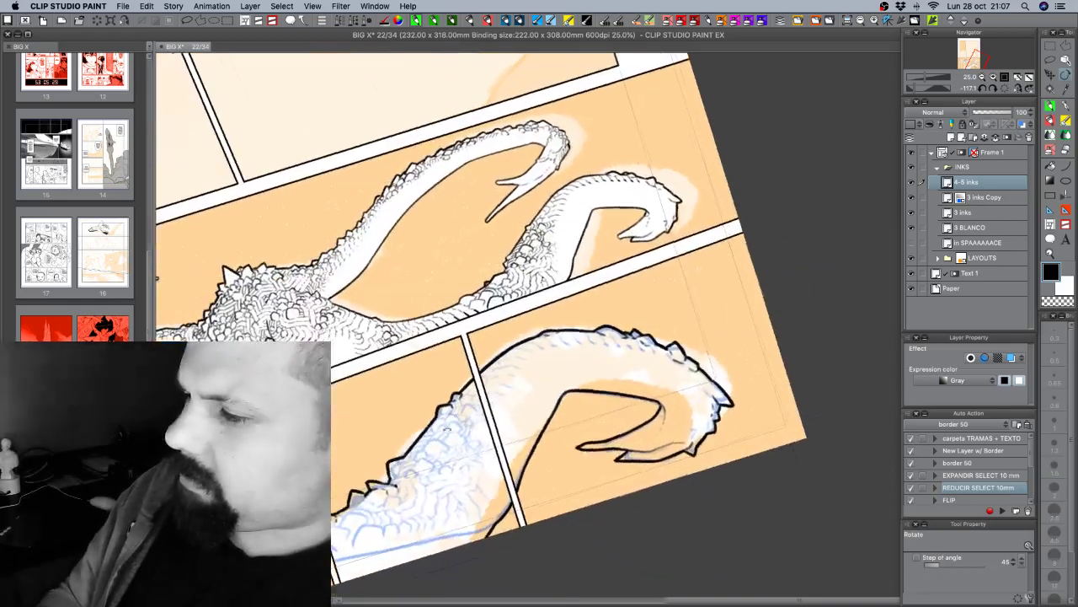
drag(646, 426, 667, 455)
drag(699, 425, 694, 463)
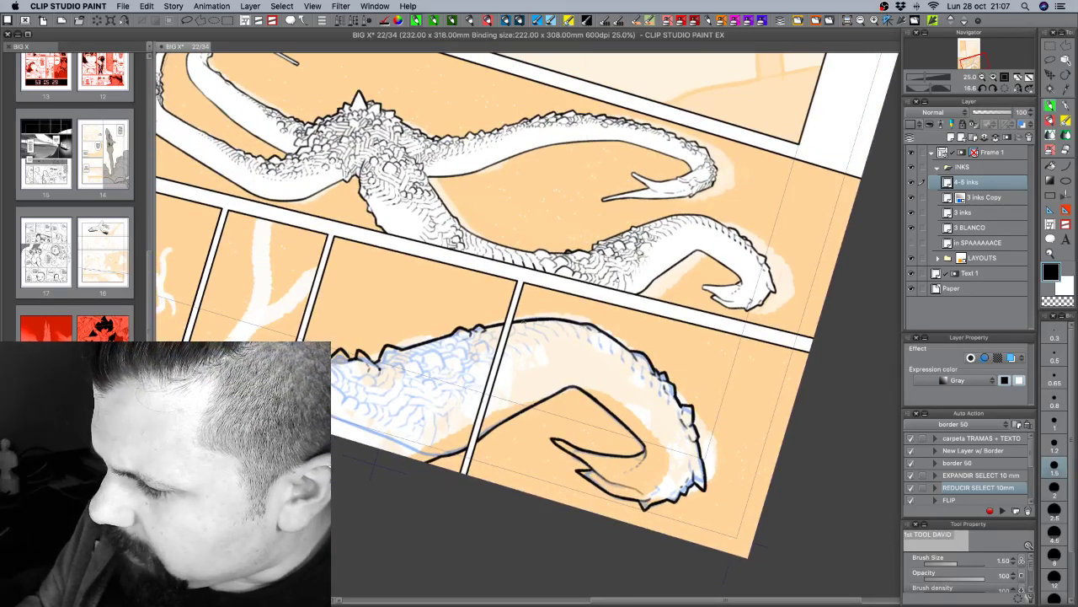
click(1055, 446)
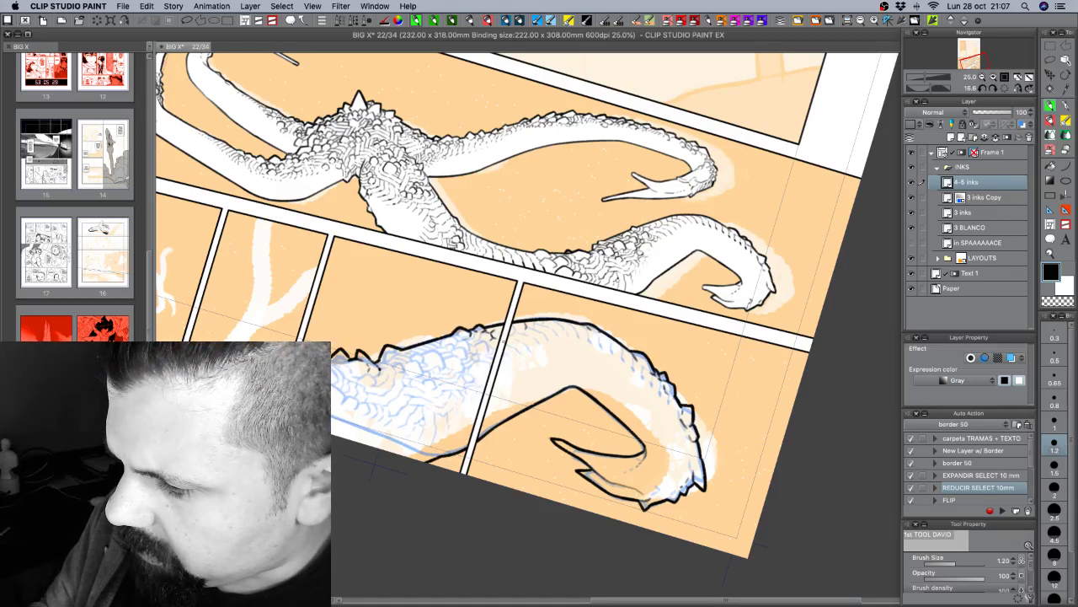
drag(514, 351, 520, 277)
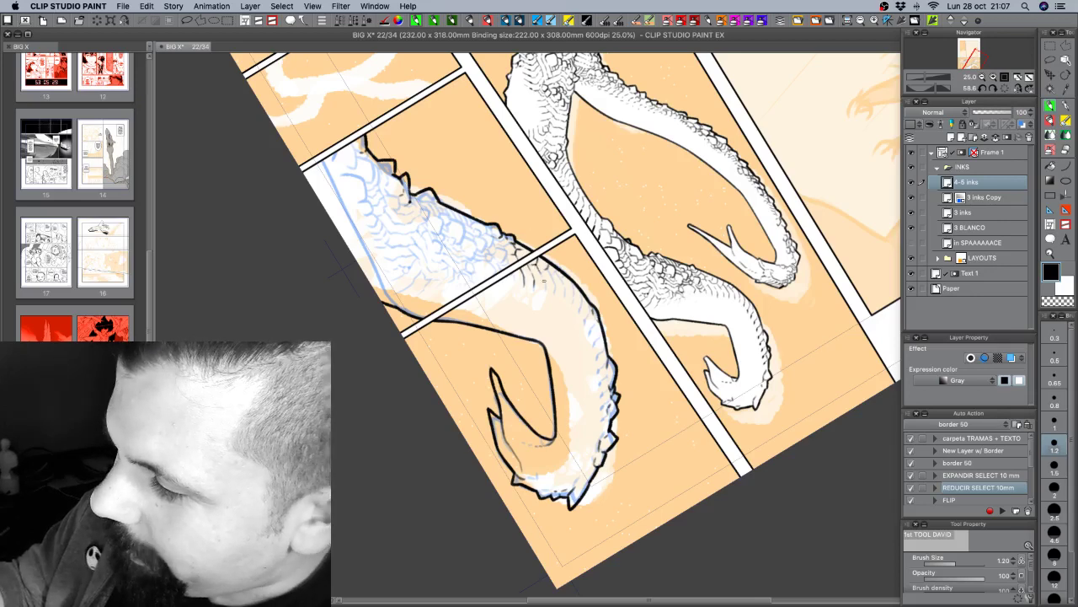
mouse_move(546, 281)
mouse_down()
mouse_move(546, 298)
mouse_move(556, 284)
mouse_move(558, 297)
mouse_up()
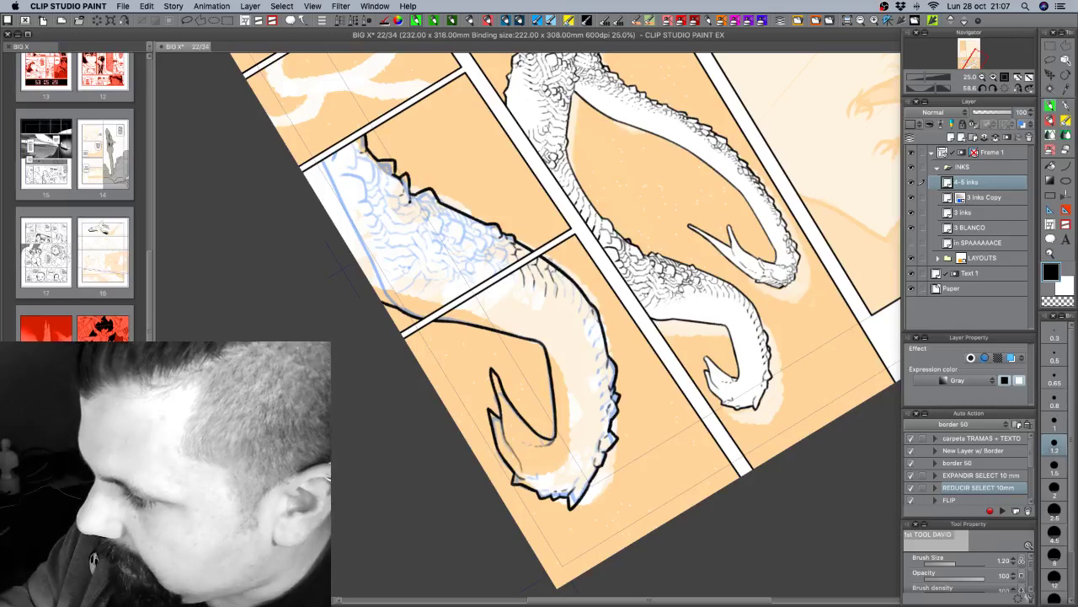
Ink the row of short curved skin folds along the tentacle's outer arch in the last panel, correcting strokes with transparent colour.
key(c)
key(c)
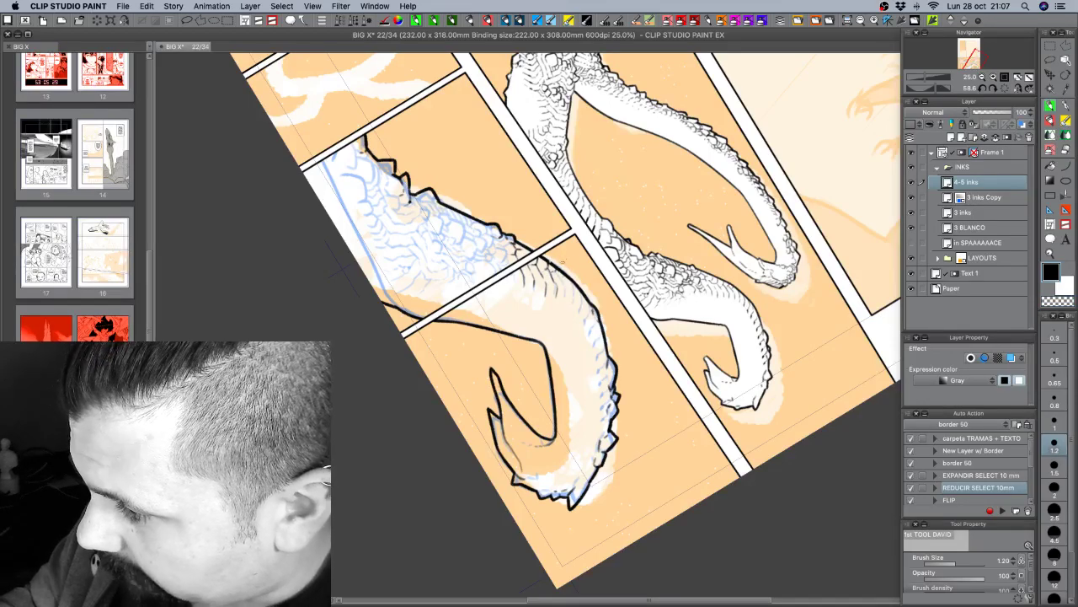
key(c)
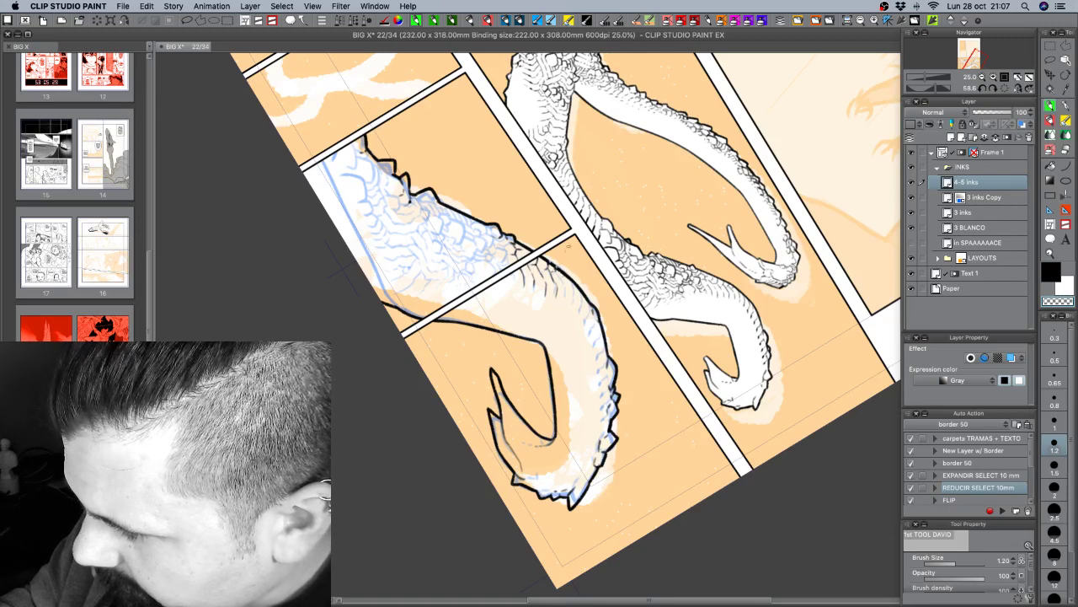
key(c)
key(c)
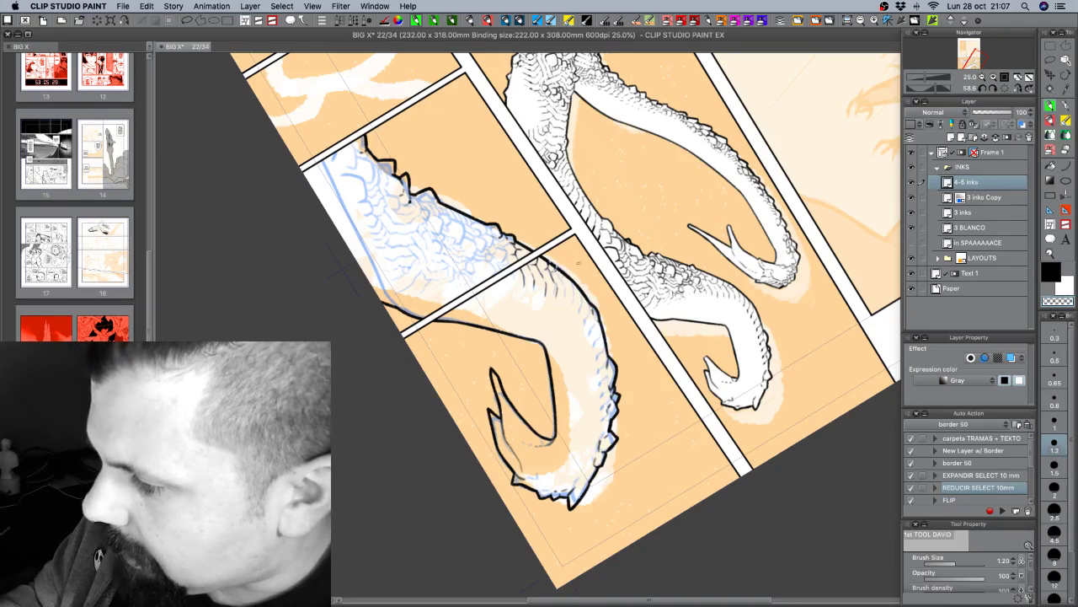
key(c)
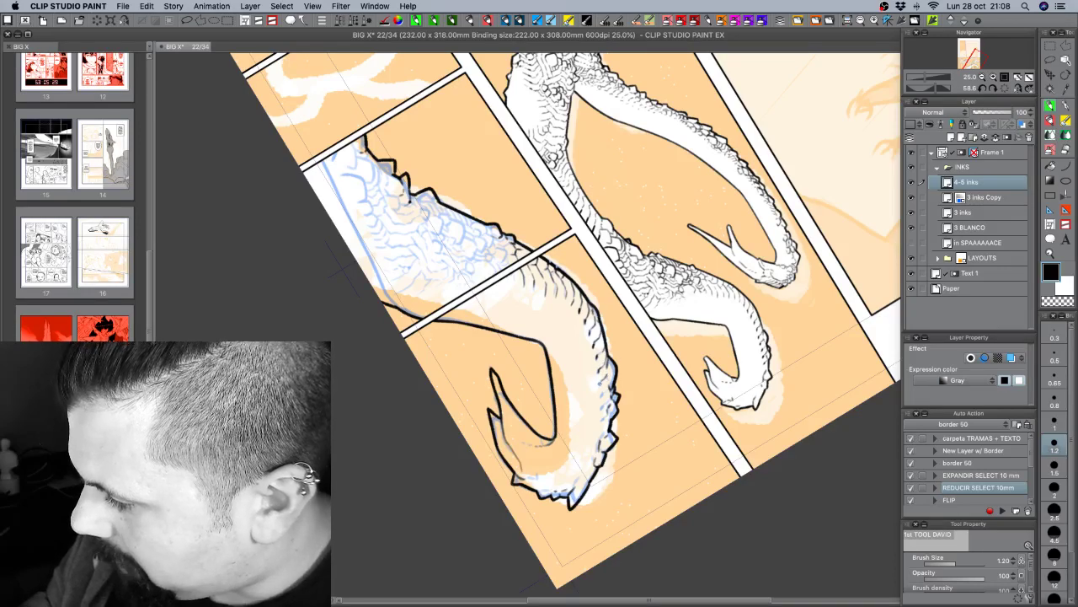
Add further wrinkle and scale lines on the tentacle around the gutter between the last two panels, and save the page.
drag(672, 407, 712, 348)
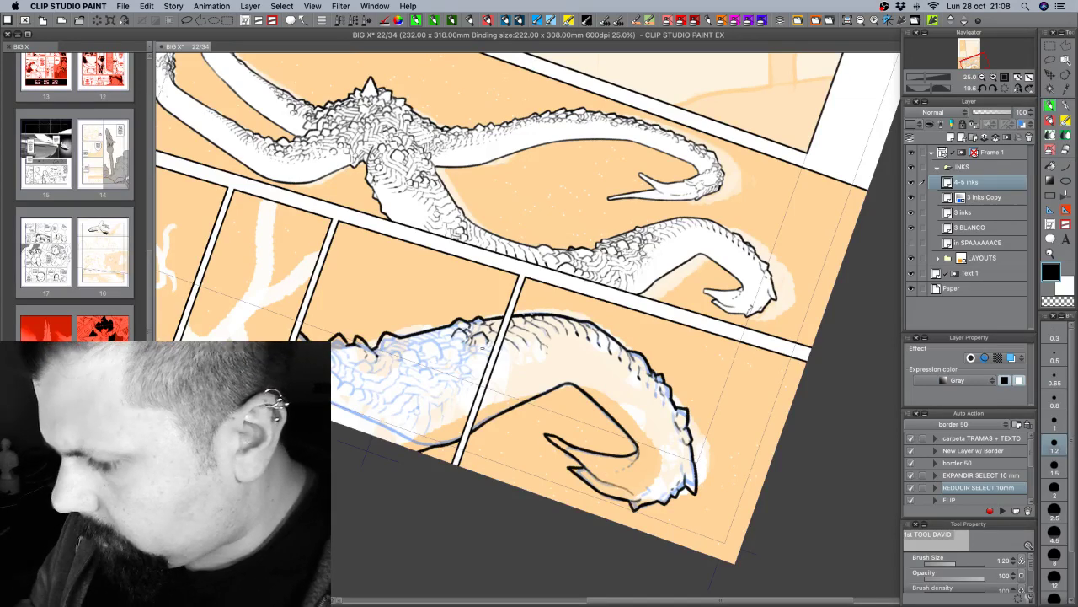
drag(476, 348, 485, 347)
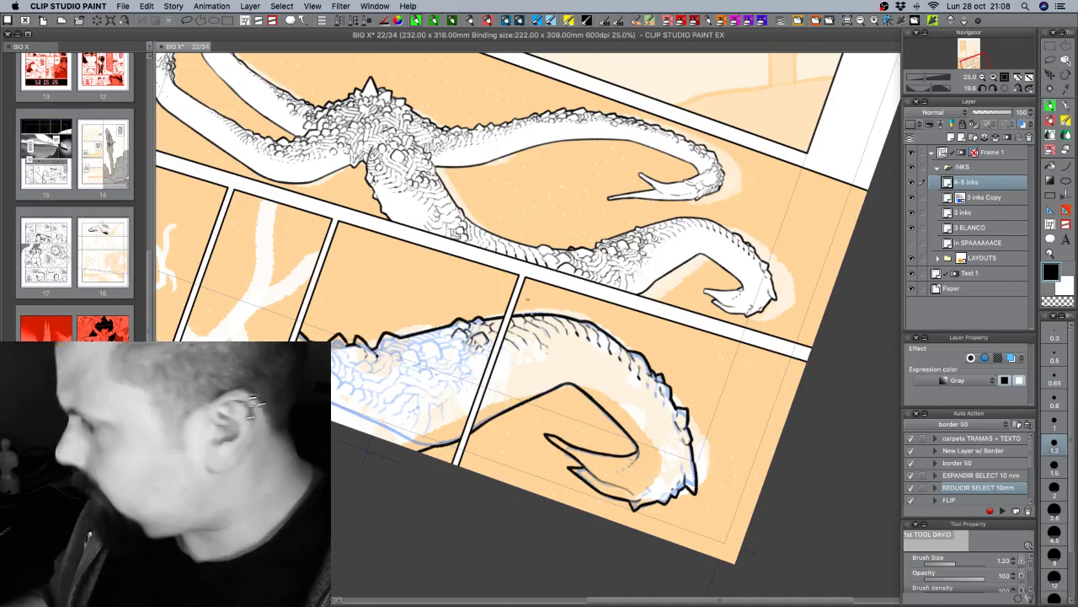
key(r)
mouse_move(713, 434)
mouse_down()
mouse_move(727, 421)
mouse_move(745, 427)
mouse_move(733, 412)
mouse_up()
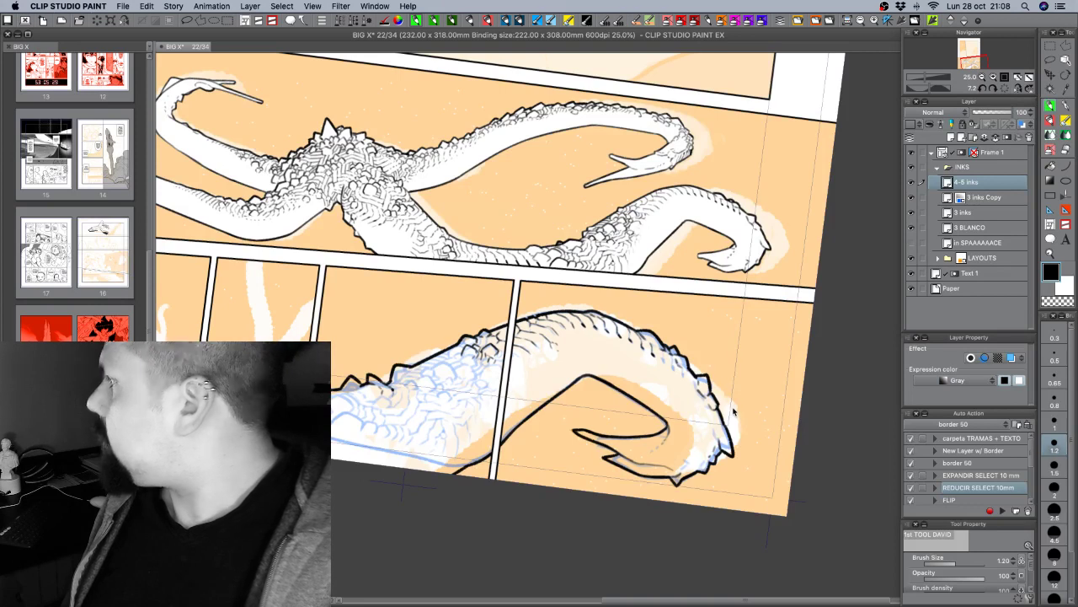
key(super+s)
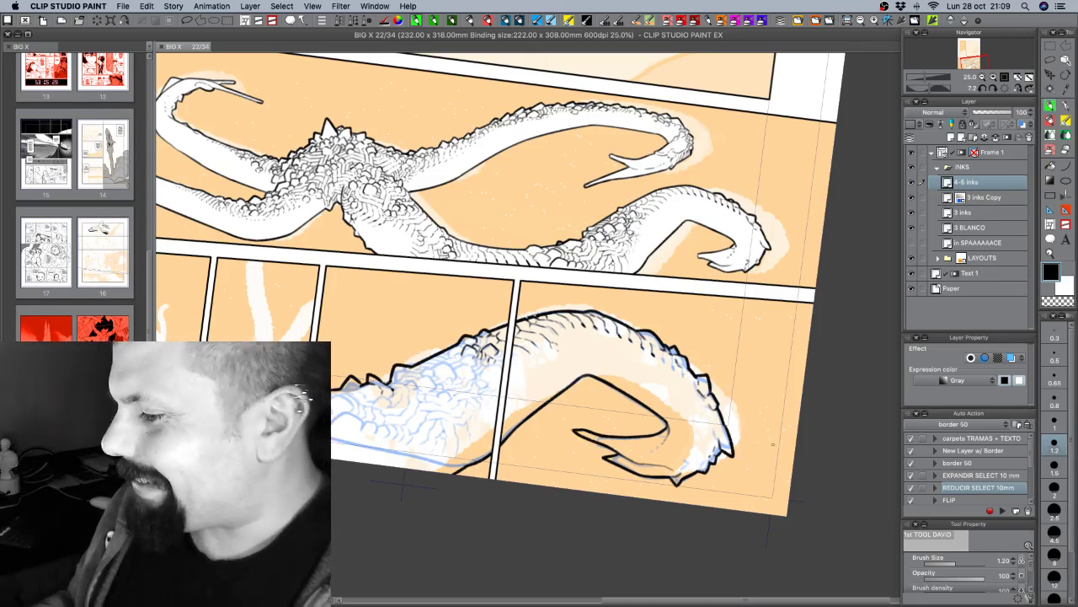
Ink small rounded scales inside the tentacle's outer bend beside the large spikes in the last panel, trimming them with transparent colour.
drag(772, 444, 718, 516)
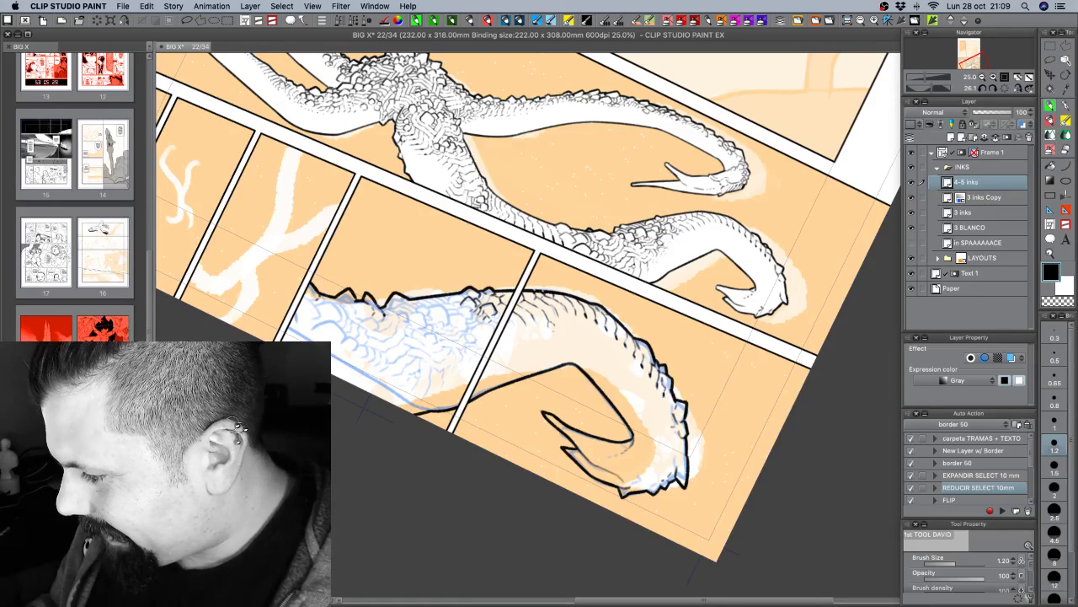
key(c)
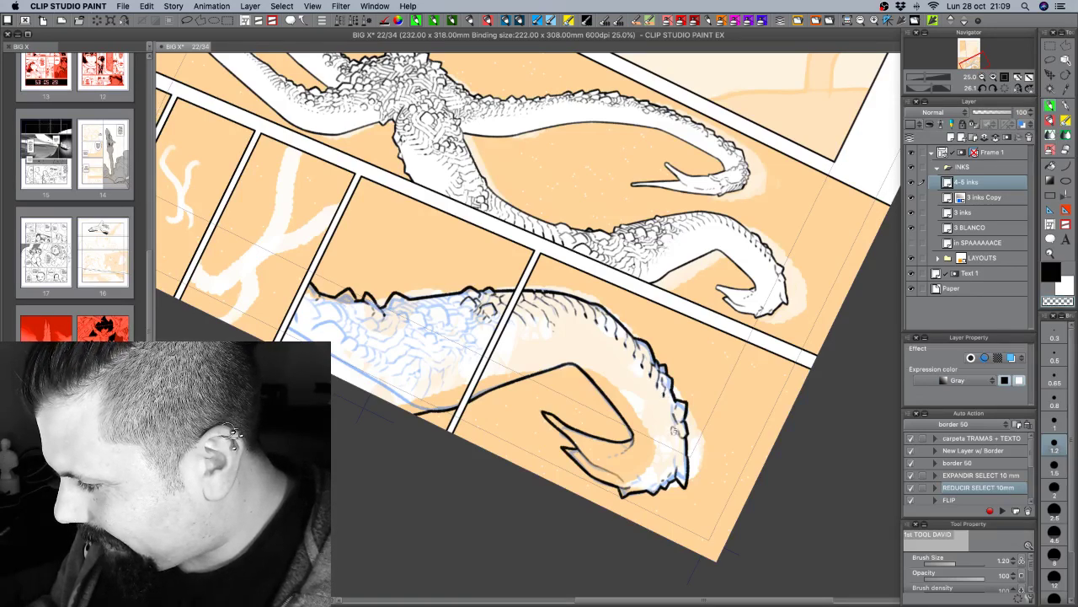
key(c)
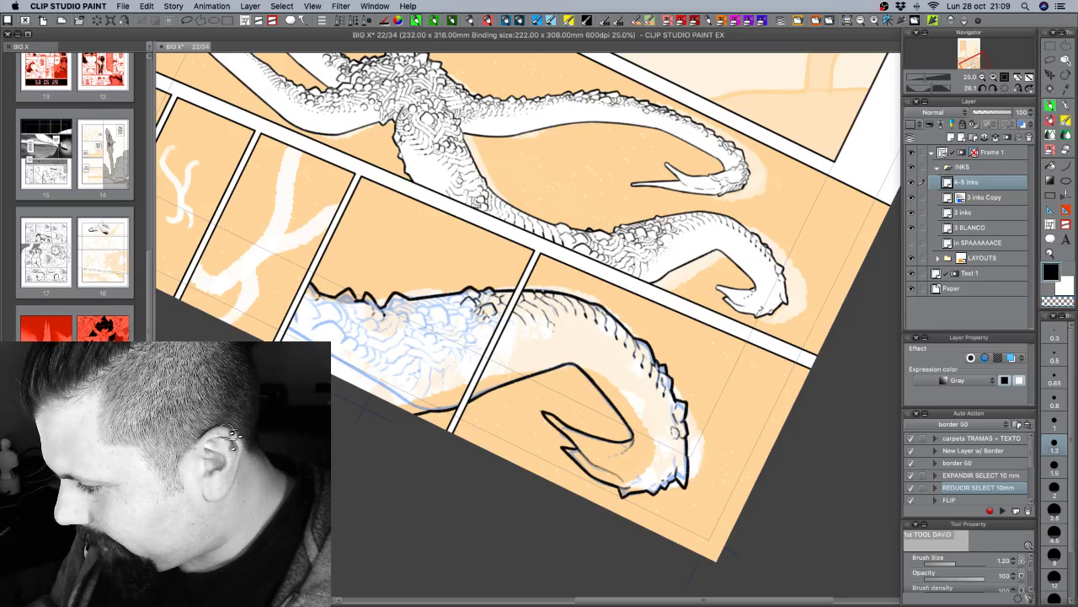
key(c)
key(c)
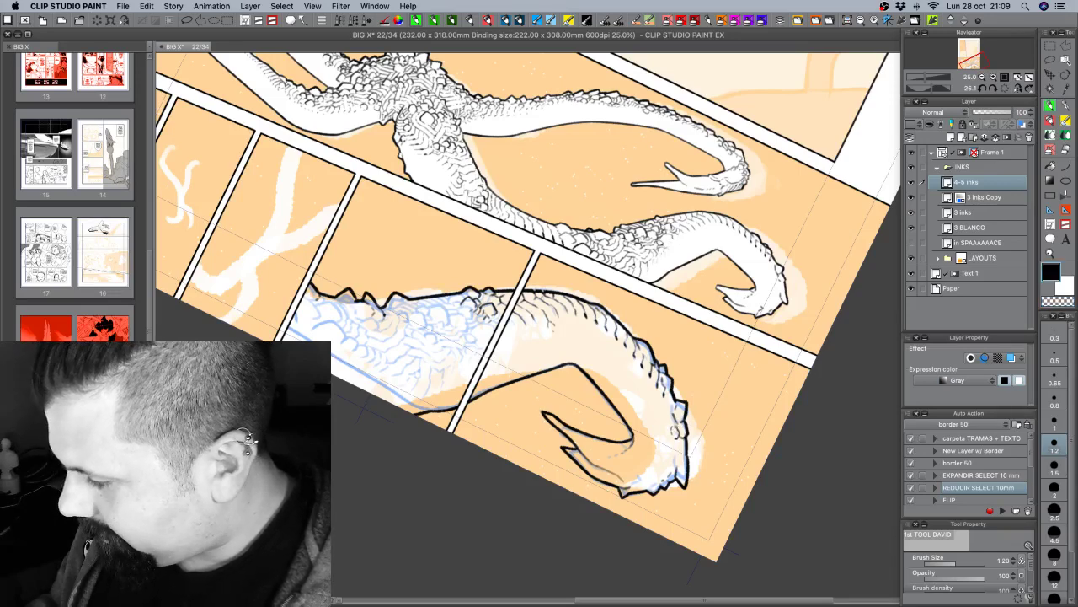
key(c)
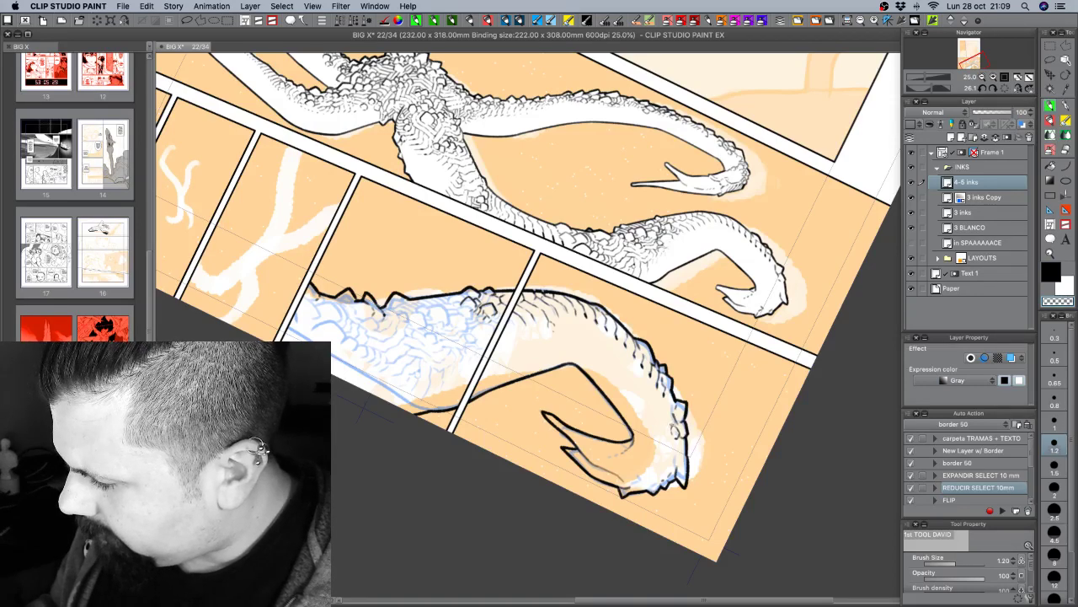
key(c)
drag(675, 439, 681, 441)
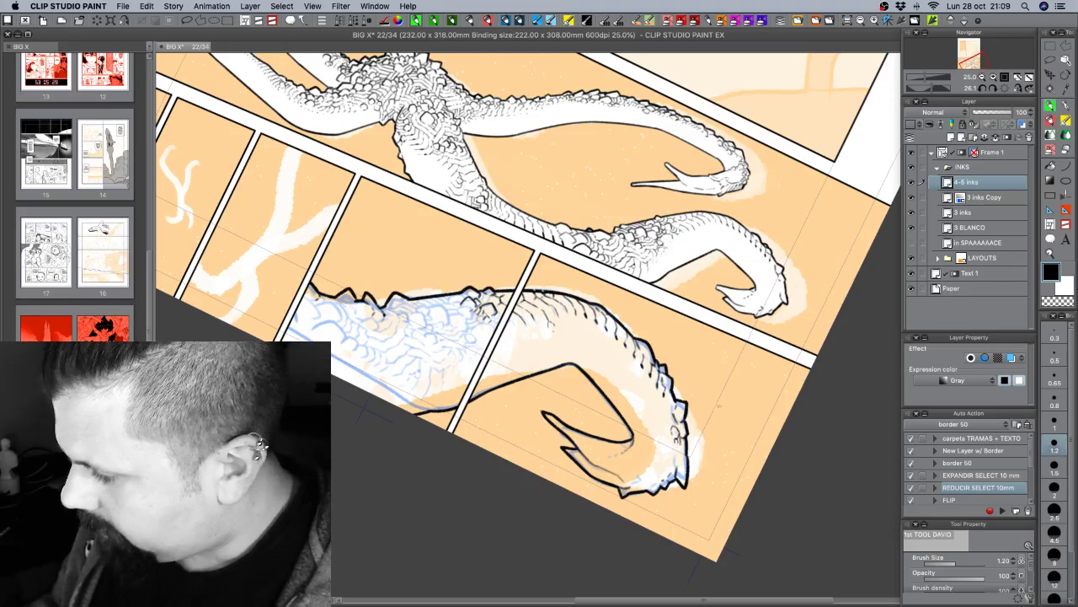
Continue the small scales along the inside of the tentacle's outer bend toward its tip in the last panel.
key(shift+space)
drag(801, 386, 749, 238)
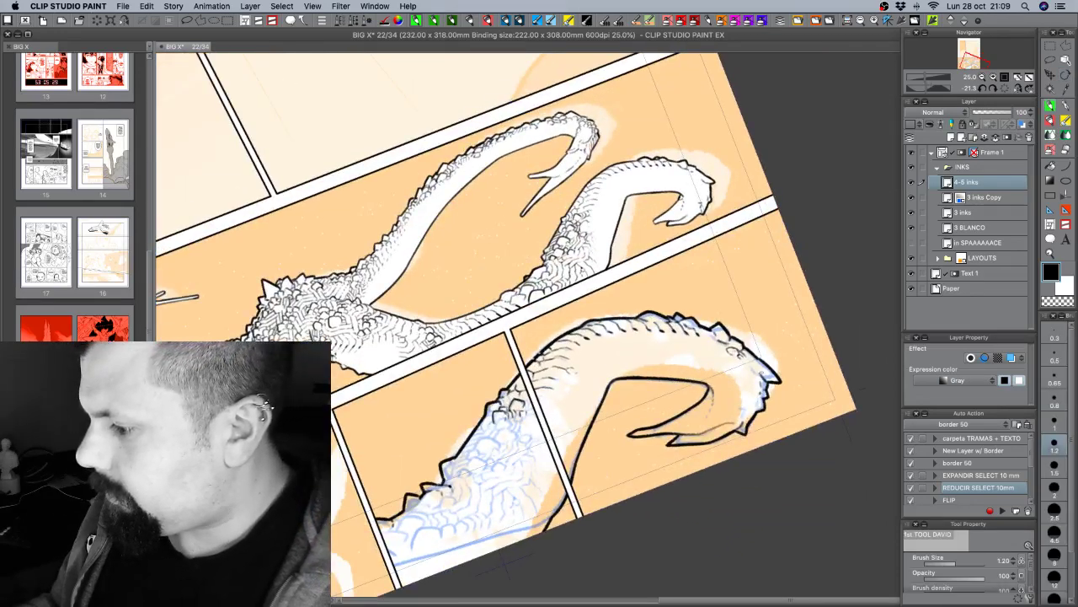
key(shift+space)
mouse_move(777, 331)
mouse_down()
mouse_move(773, 385)
mouse_move(742, 446)
mouse_move(698, 434)
mouse_up()
key(shift+space)
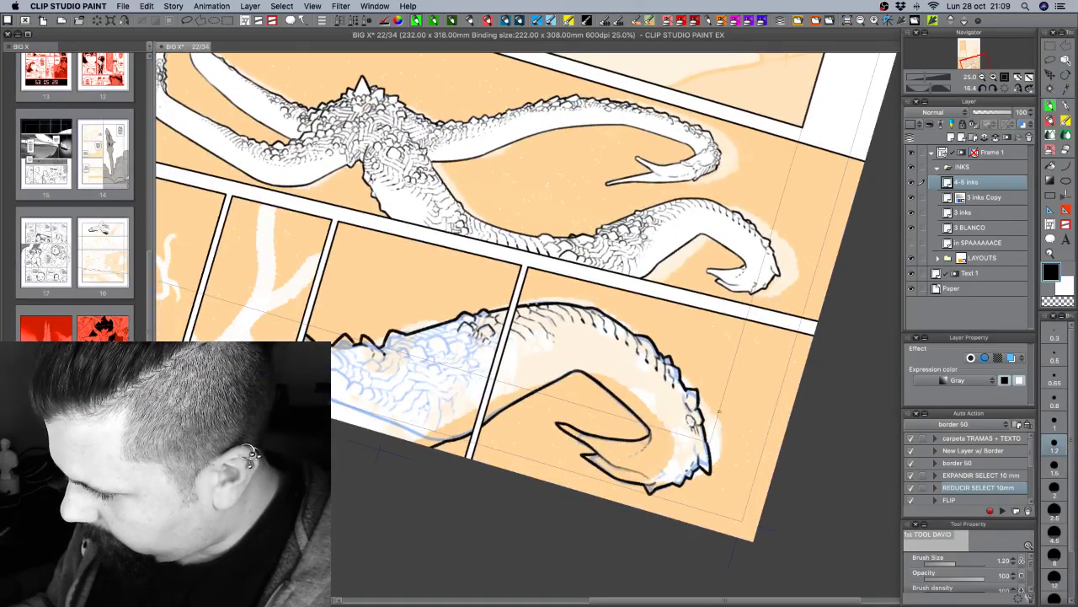
mouse_move(692, 441)
mouse_down()
mouse_move(700, 459)
mouse_move(706, 451)
mouse_up()
drag(735, 387, 745, 333)
mouse_move(730, 408)
mouse_down()
mouse_move(743, 425)
mouse_move(710, 450)
mouse_move(734, 444)
mouse_up()
mouse_move(725, 440)
mouse_down()
mouse_move(732, 451)
mouse_move(729, 442)
mouse_up()
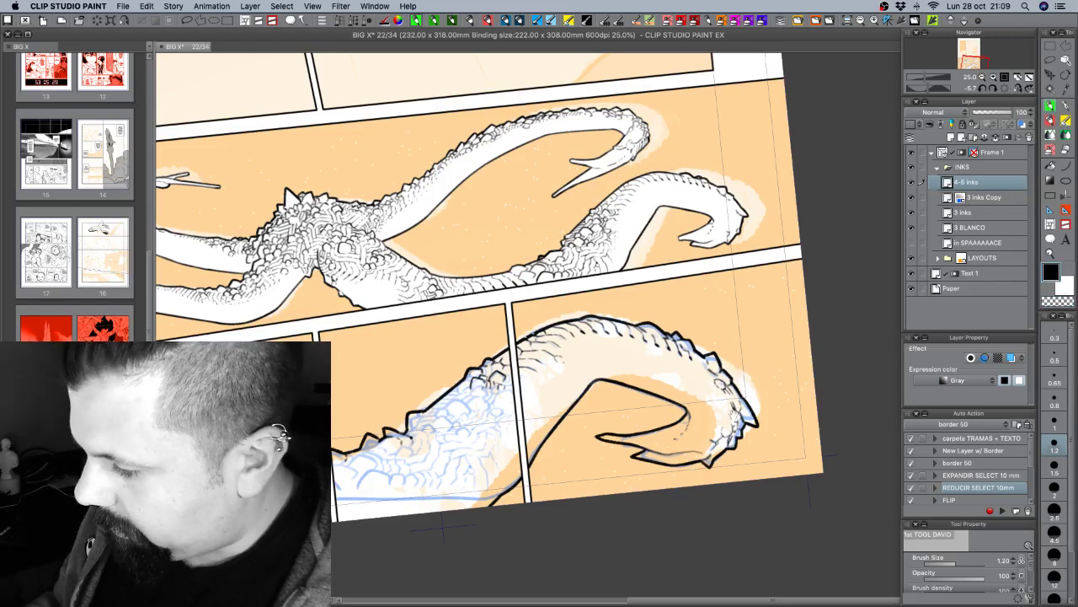
drag(728, 414, 725, 430)
mouse_move(588, 393)
mouse_down()
mouse_move(584, 403)
mouse_move(600, 391)
mouse_up()
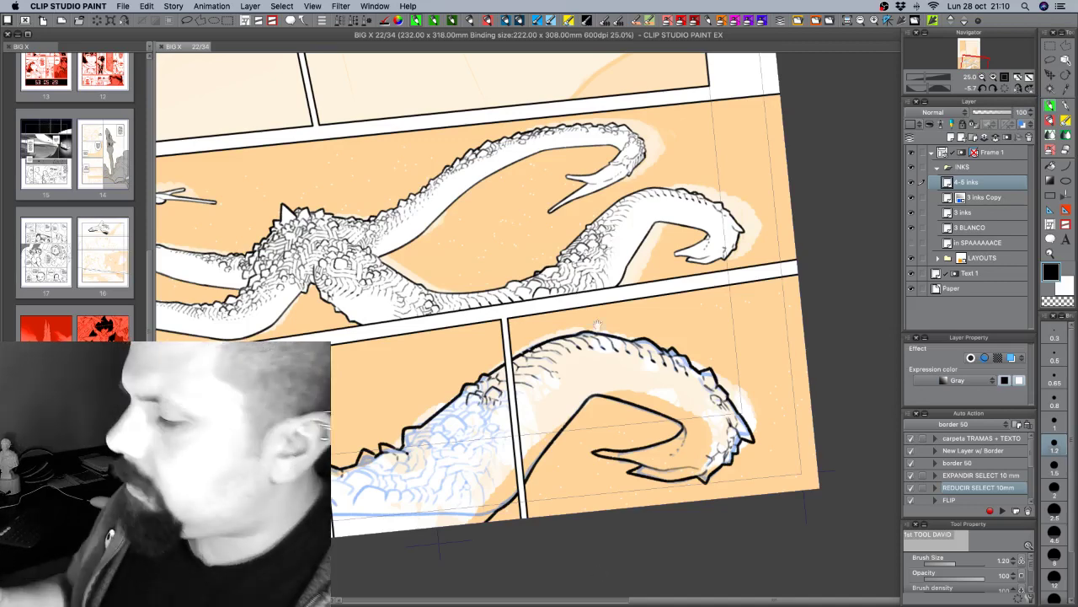
Refine the rounded scales beside the gutter in the second-to-last panel, alternating black ink and transparent colour.
drag(588, 322, 649, 289)
key(c)
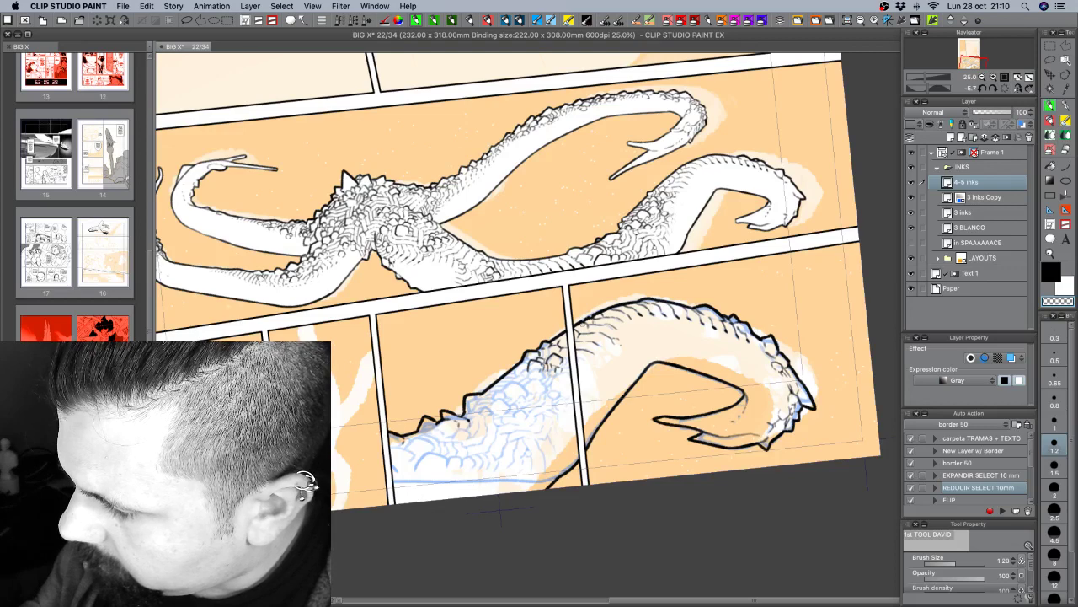
key(c)
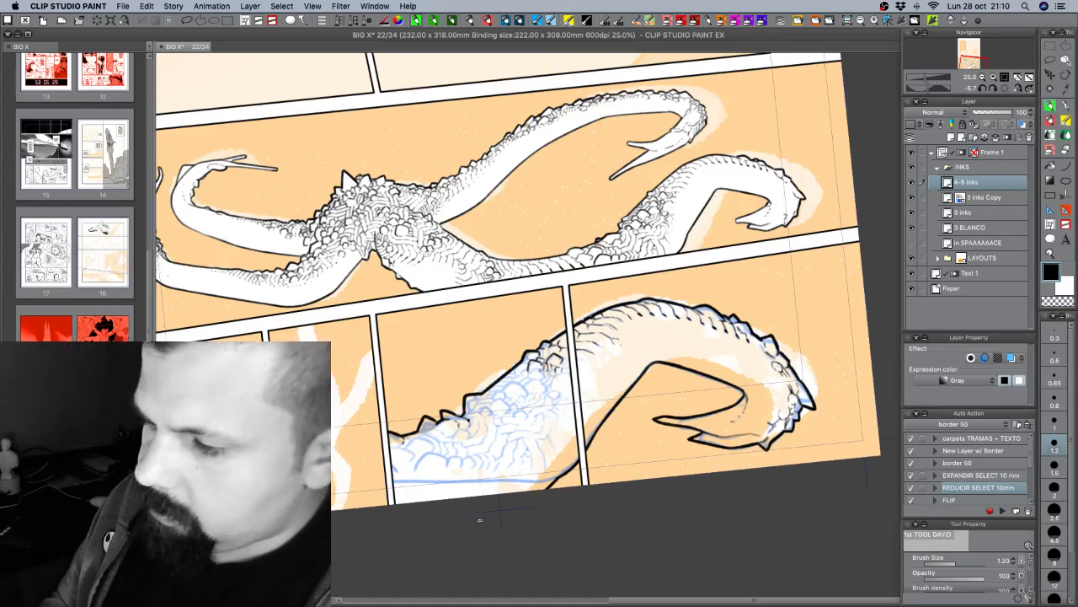
drag(482, 516, 520, 471)
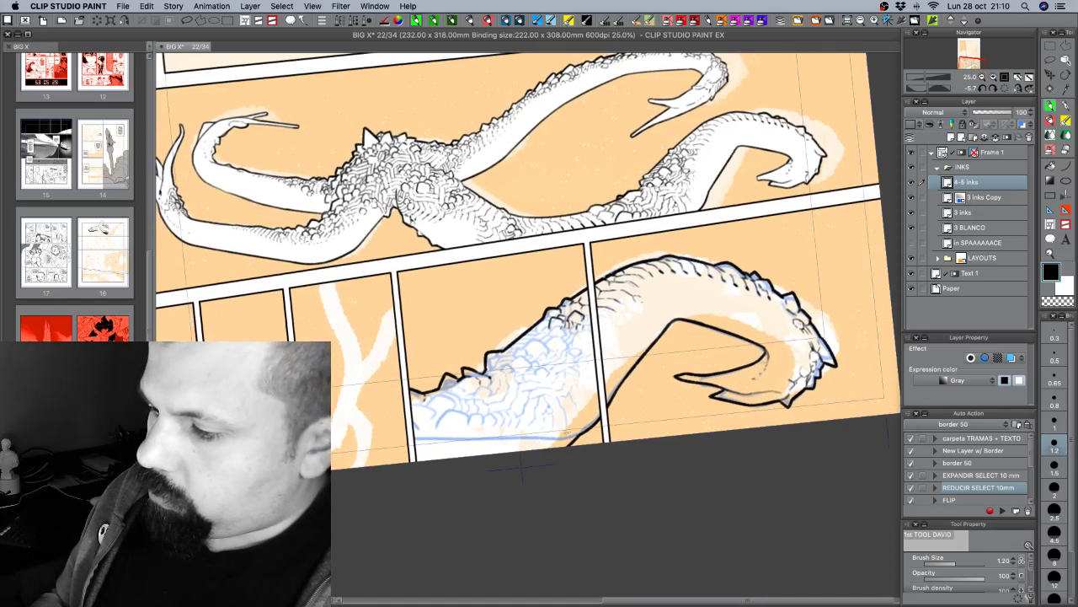
key(c)
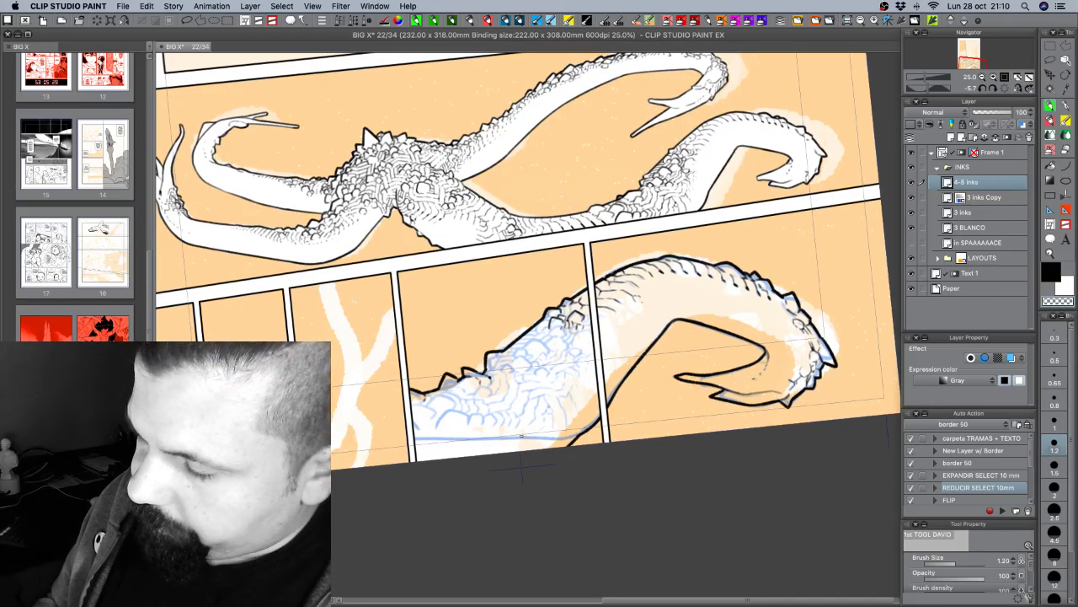
key(c)
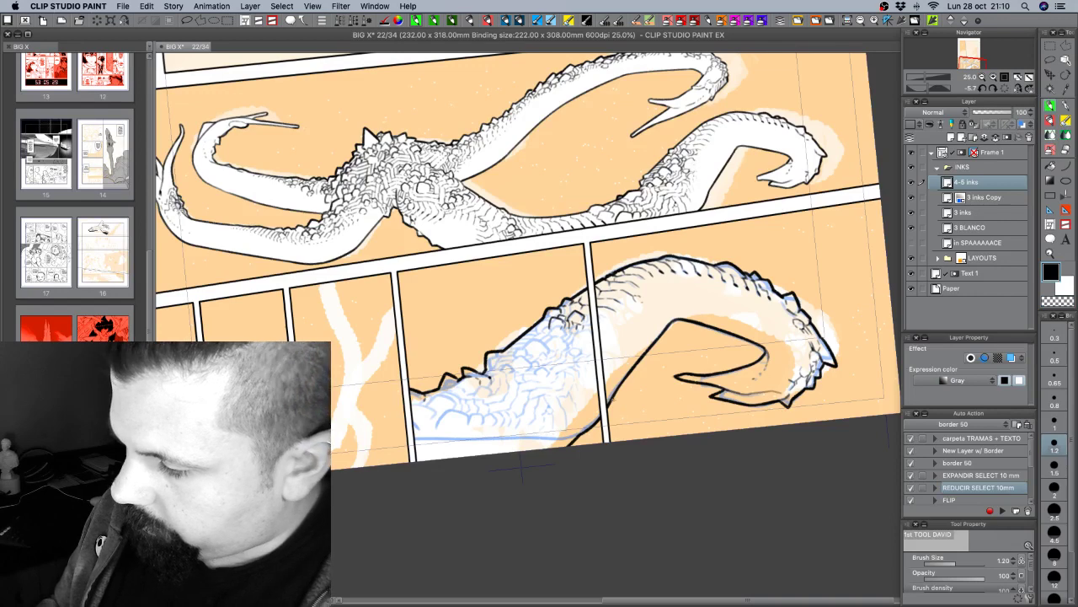
Extend the bumpy scale cluster along the tentacle's upper edge in the second-to-last panel, cleaning up overlapping lines with transparent colour.
drag(578, 342, 569, 296)
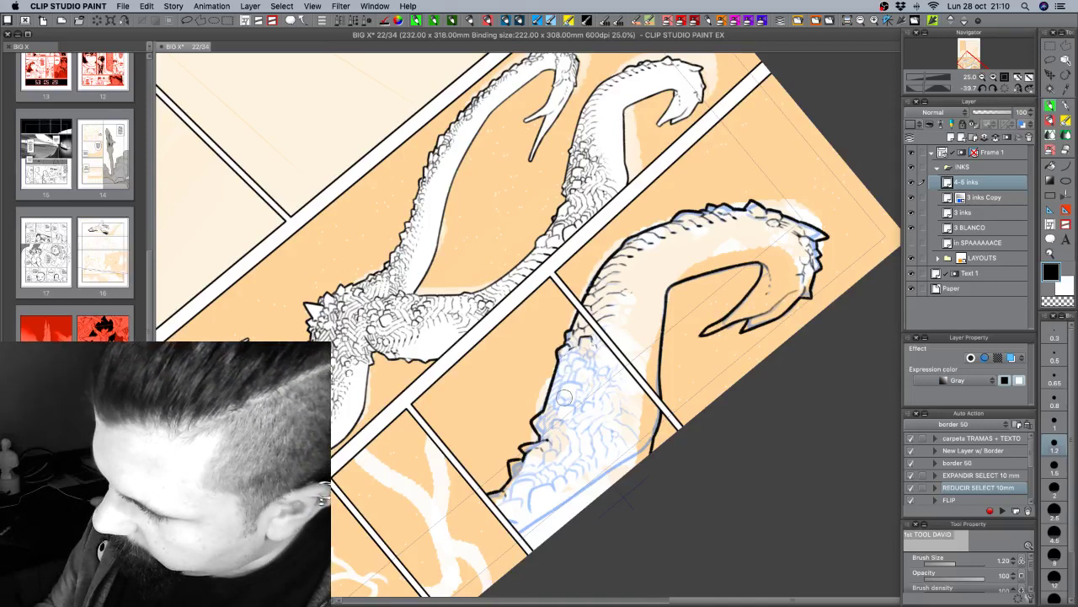
key(c)
key(c)
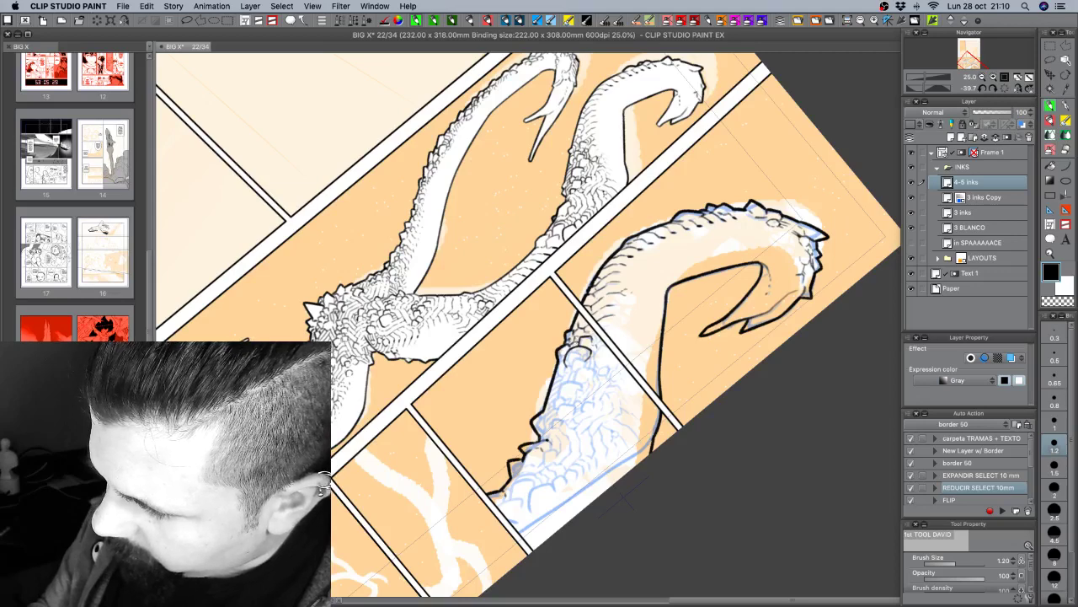
key(c)
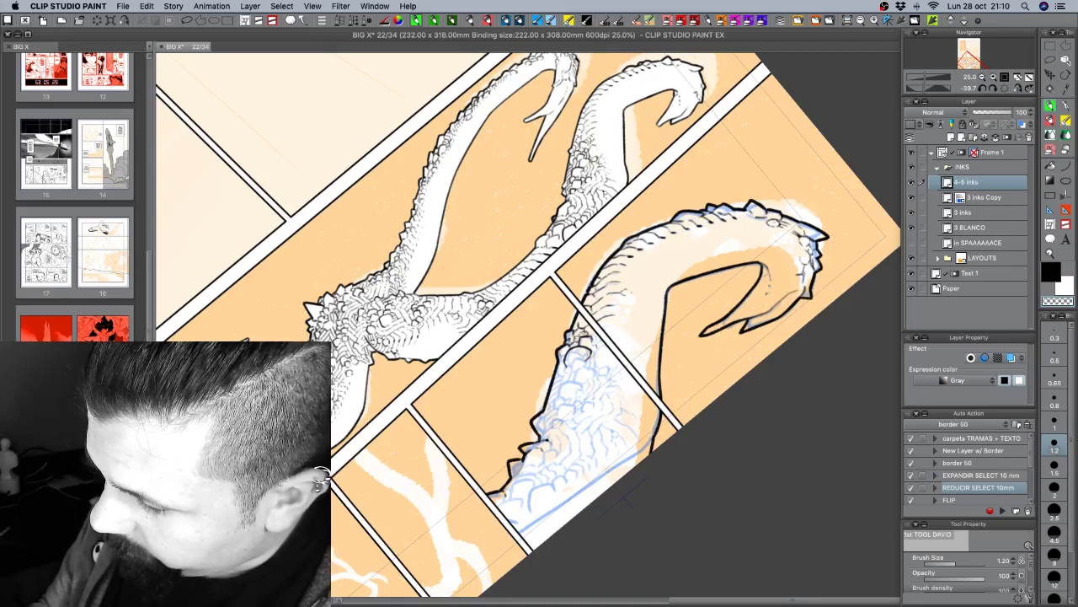
key(c)
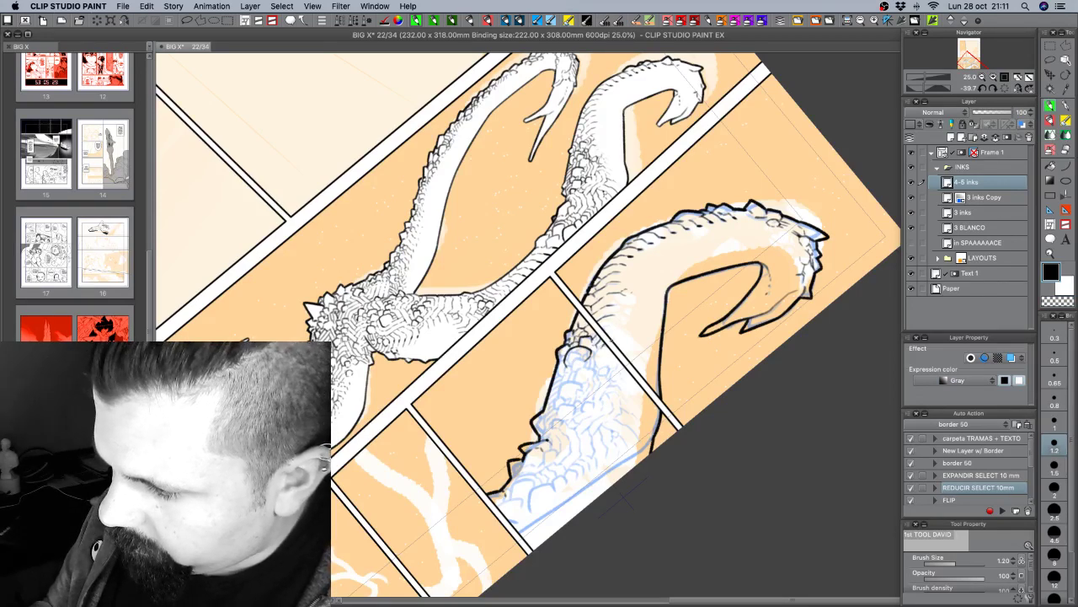
drag(611, 341, 635, 423)
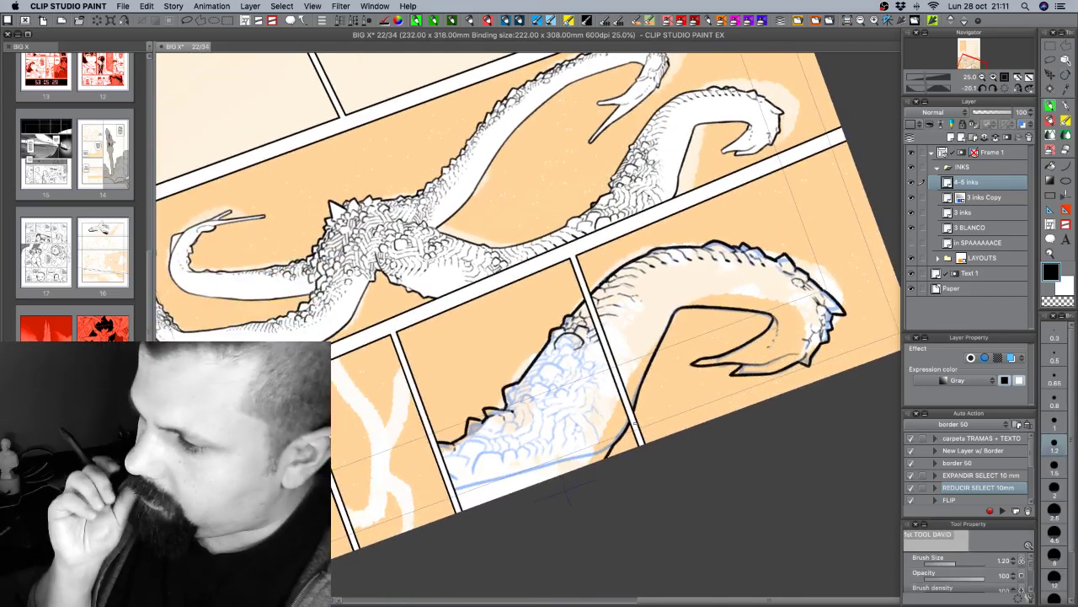
key(c)
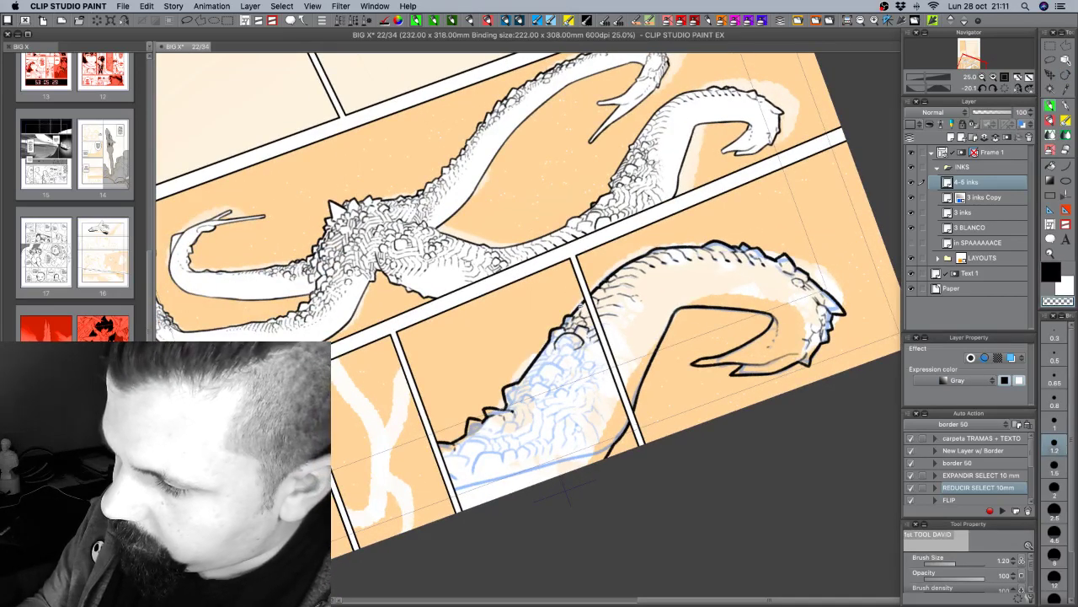
key(c)
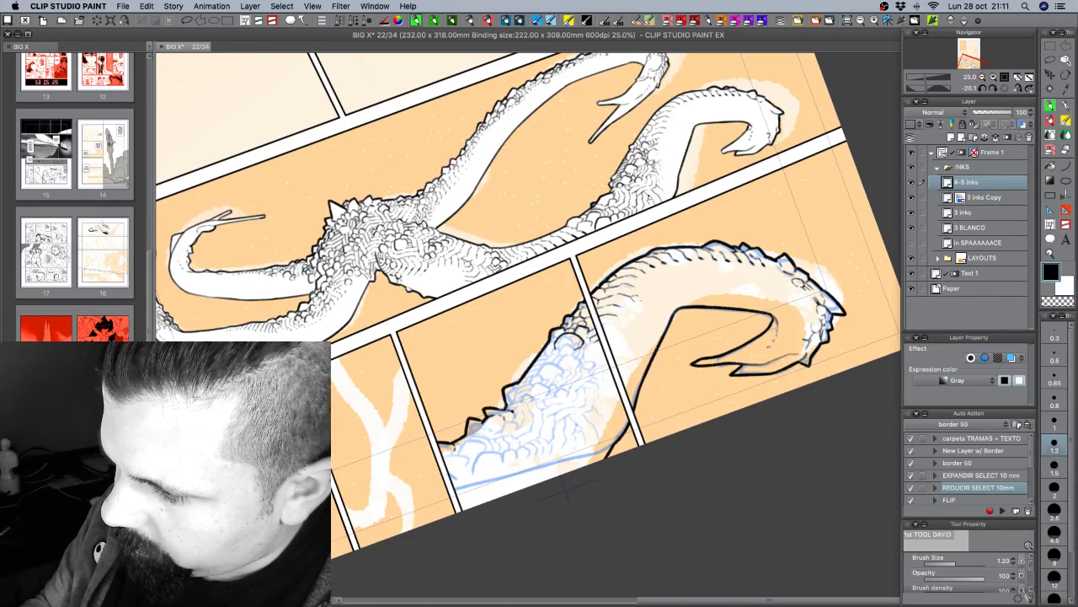
Refine the small scale marks below the tentacle's spikes in the second-to-last panel, alternating black ink and transparent colour.
key(c)
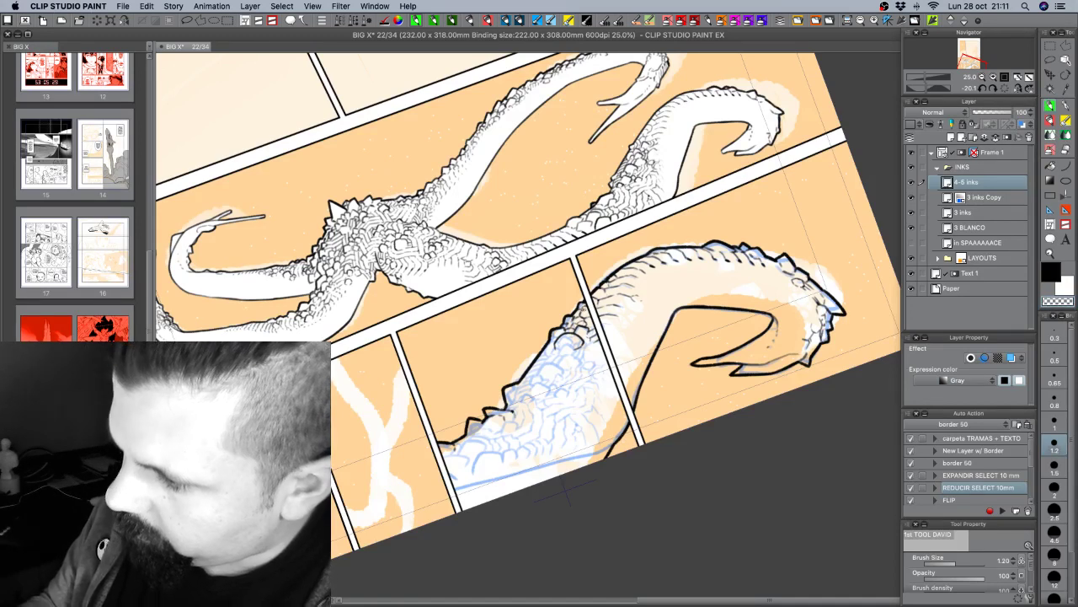
key(c)
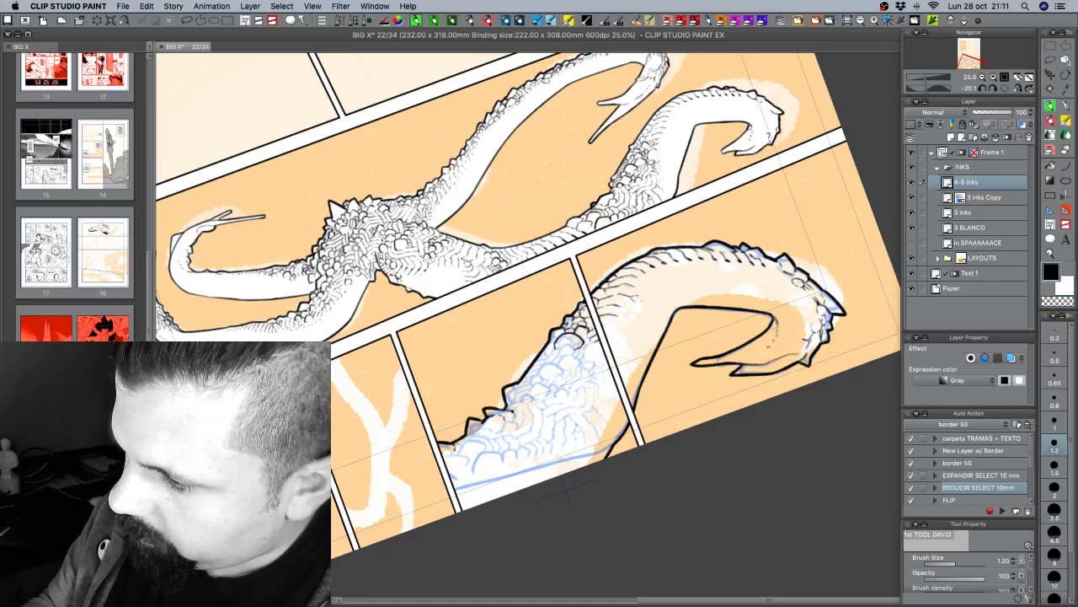
key(c)
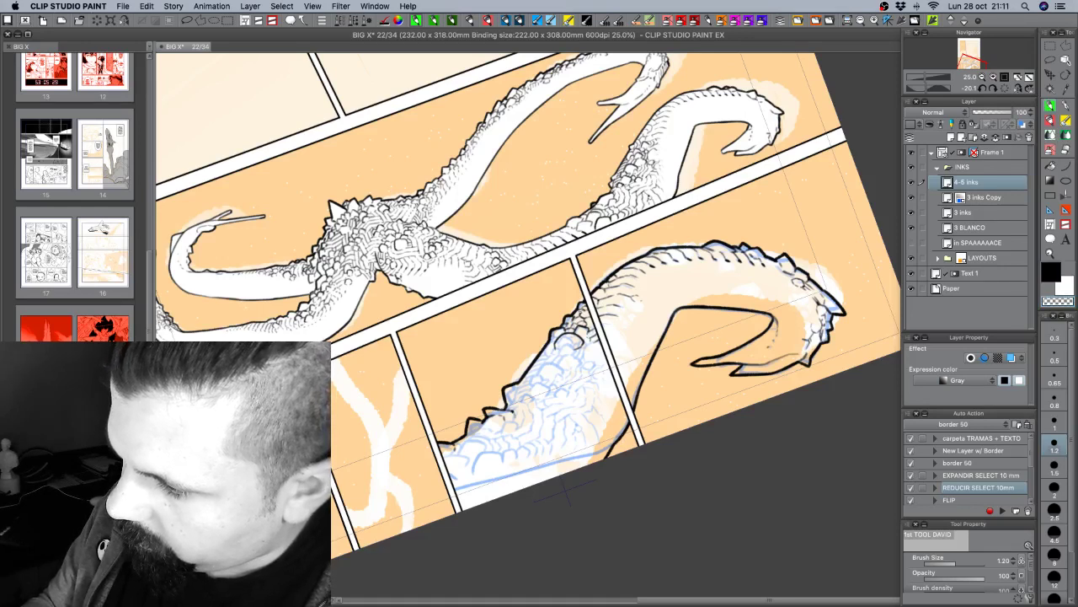
key(c)
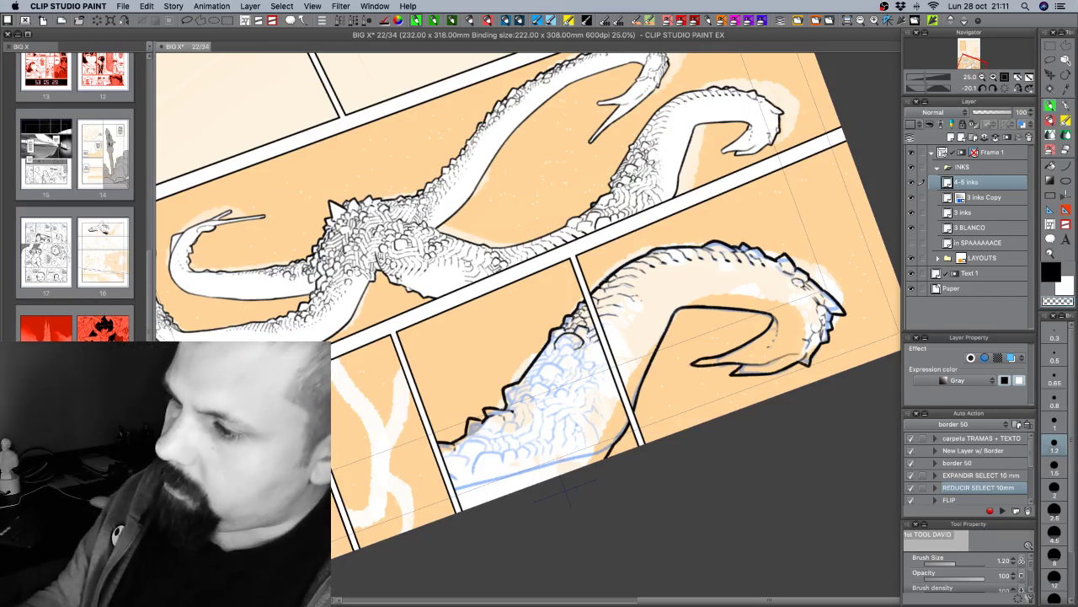
key(c)
key(c)
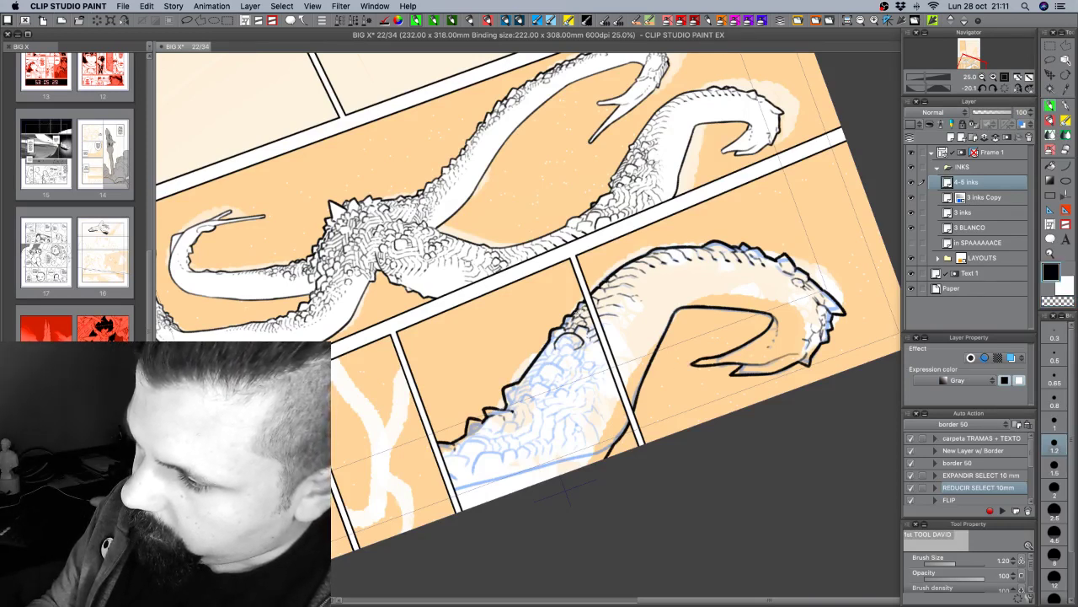
key(c)
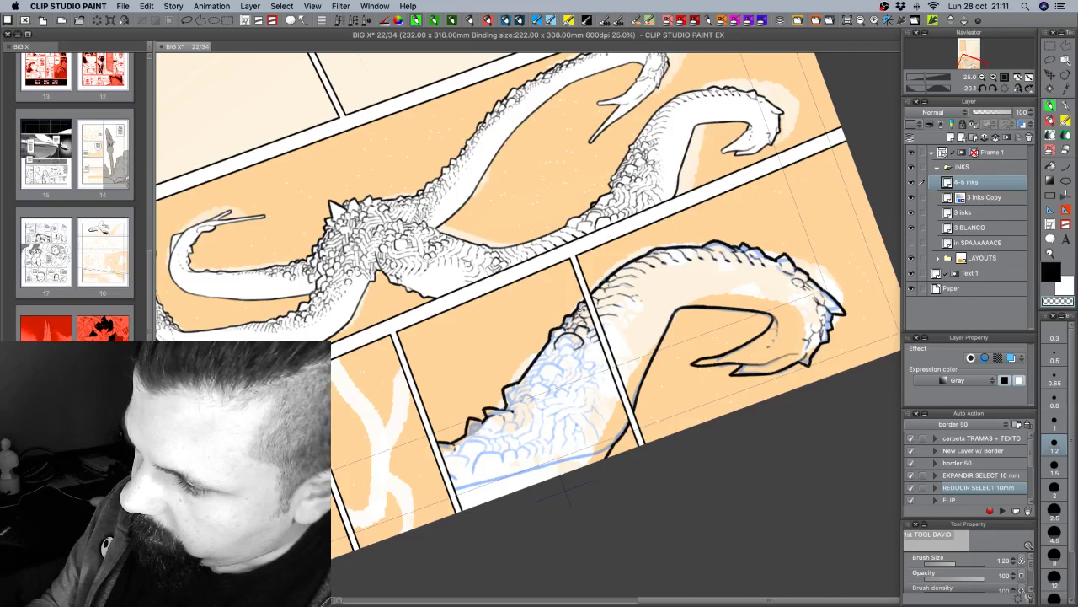
key(c)
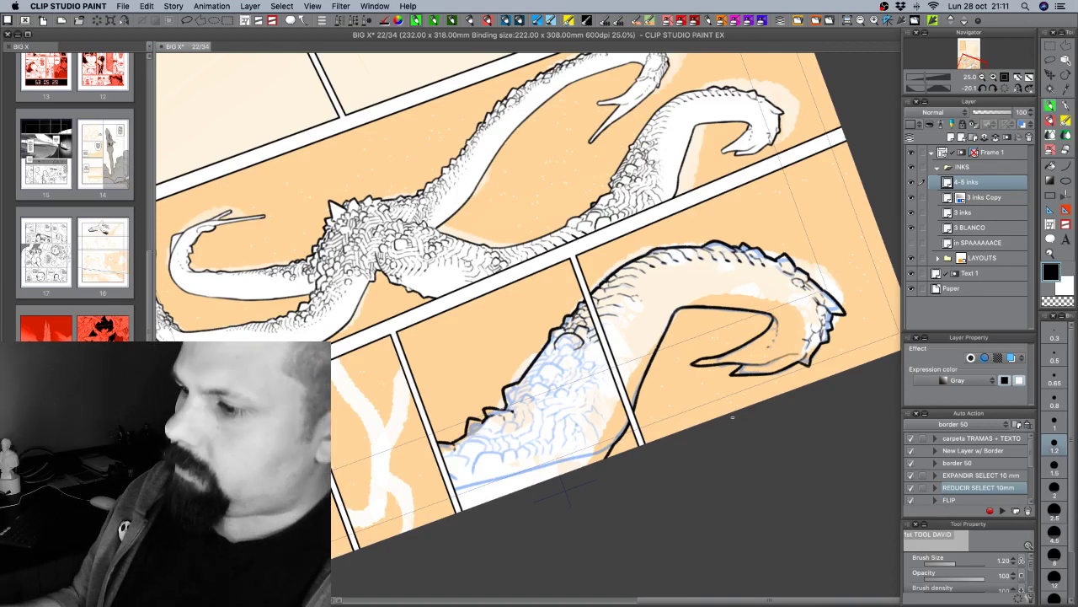
Hide the blue "3 inks Copy" guide layer and save the page.
mouse_move(784, 441)
mouse_down()
mouse_move(746, 475)
mouse_move(729, 442)
mouse_move(750, 483)
mouse_move(722, 447)
mouse_up()
key(x)
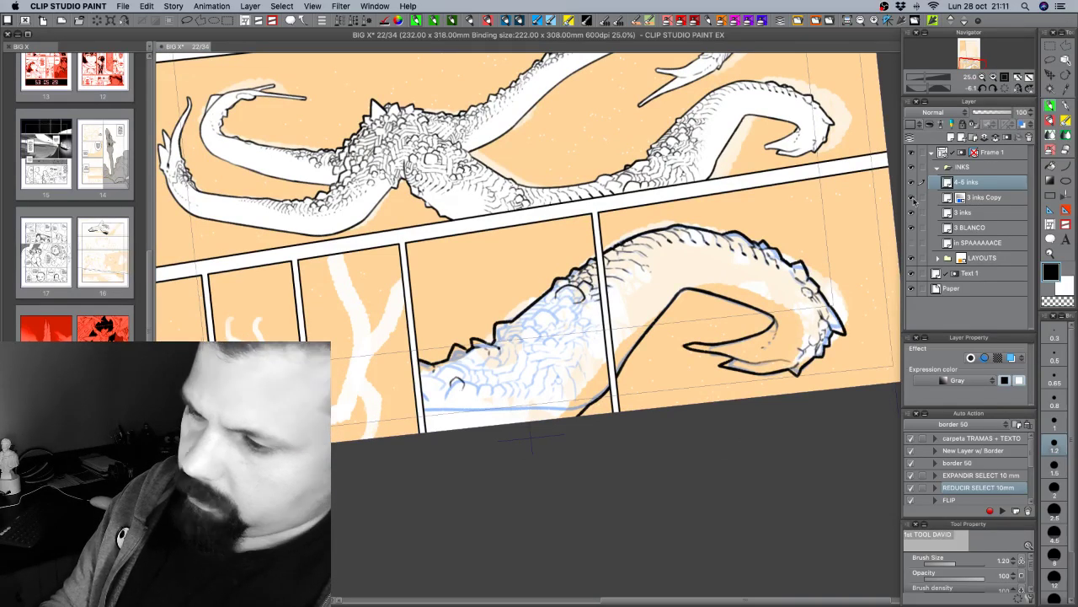
click(911, 197)
click(911, 258)
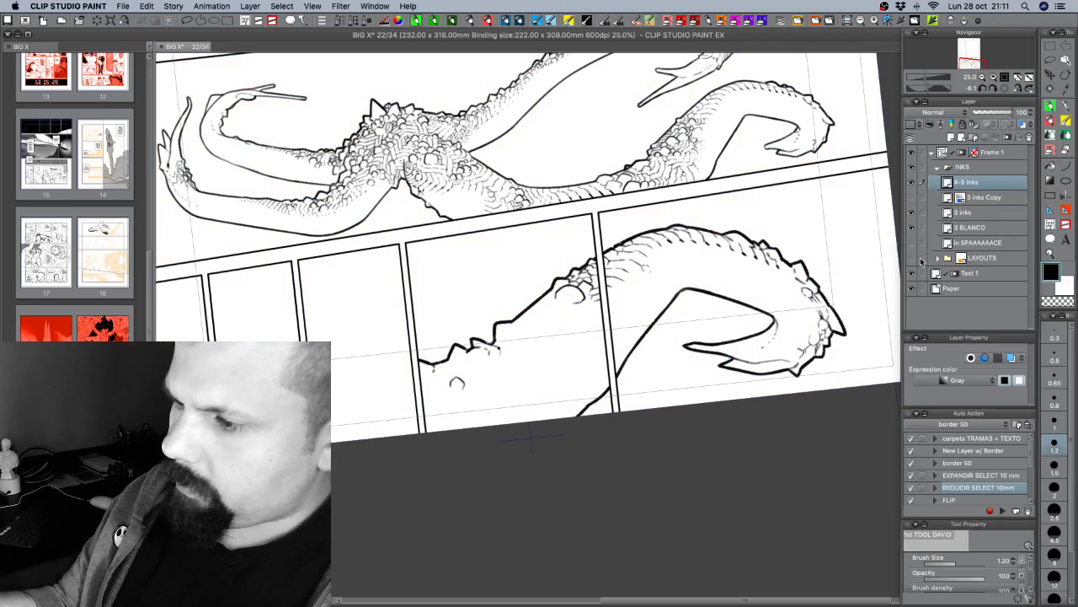
click(911, 258)
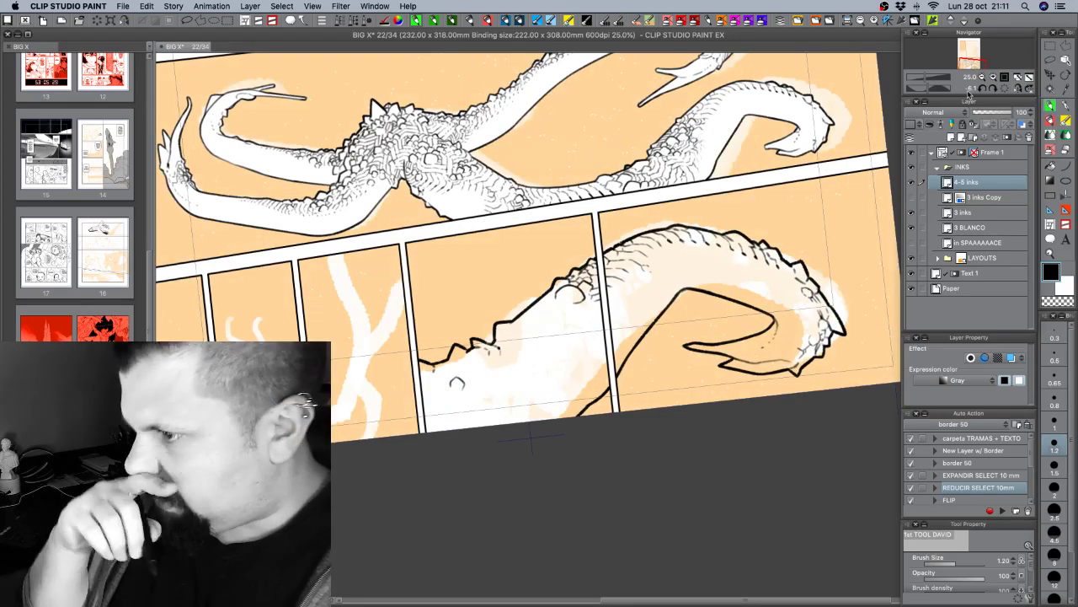
key(super+minus)
drag(784, 351, 775, 399)
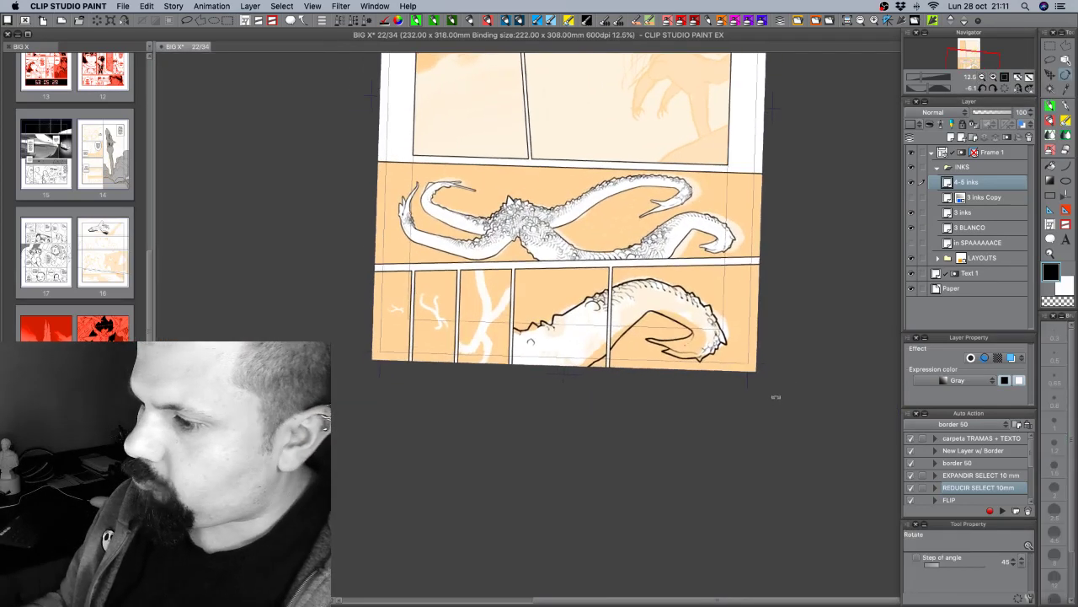
drag(689, 333, 718, 426)
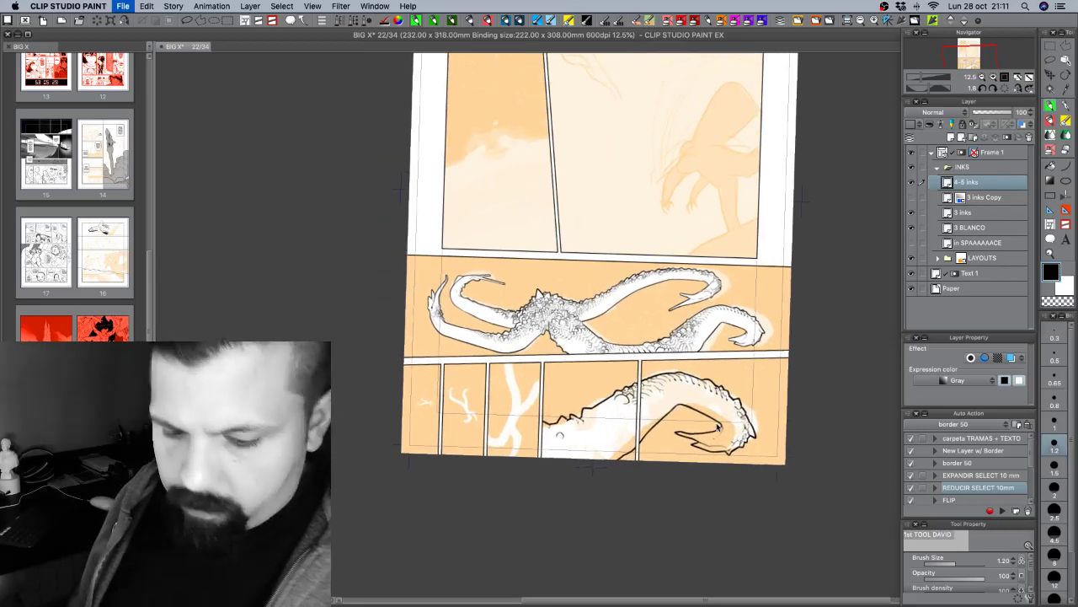
key(super+s)
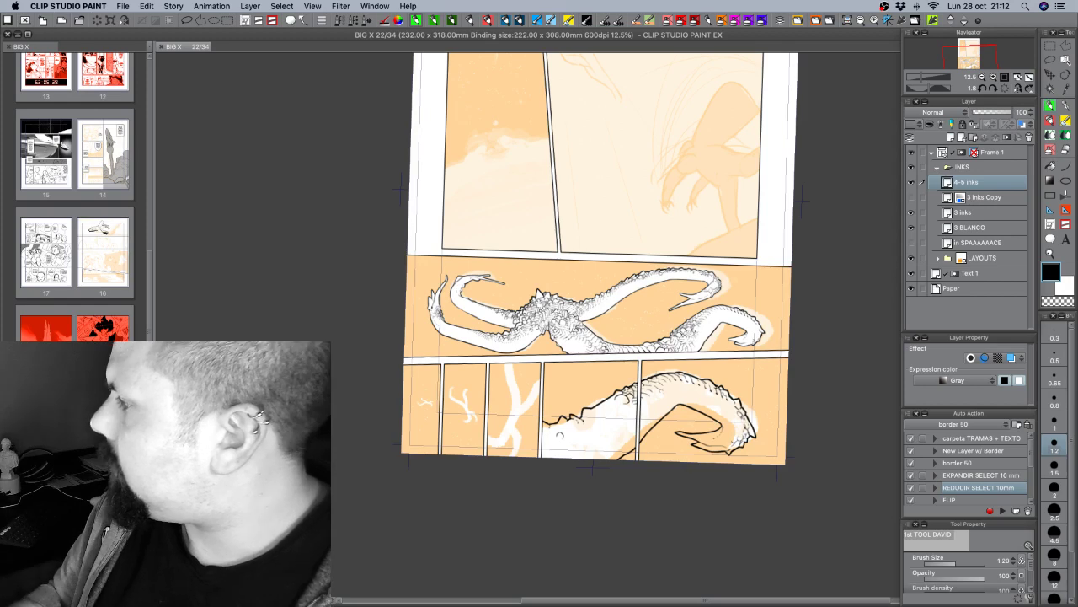
Review the bottom-row tentacle panels and preview them briefly against the black "in SPAAAAAACE" layer.
drag(744, 309, 712, 359)
scroll(573, 287, up, 4)
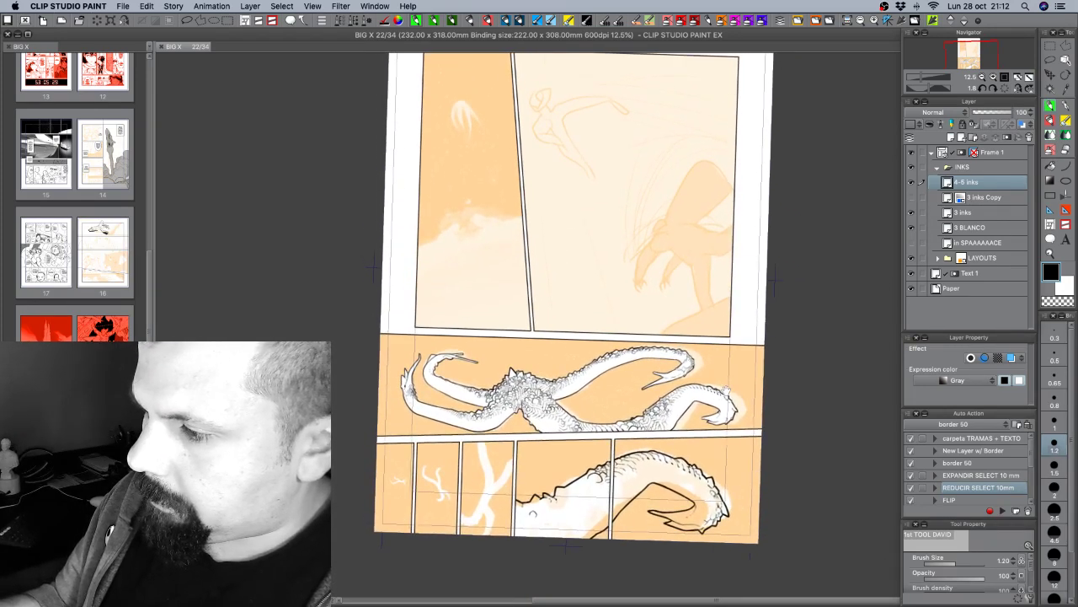
drag(735, 332, 747, 261)
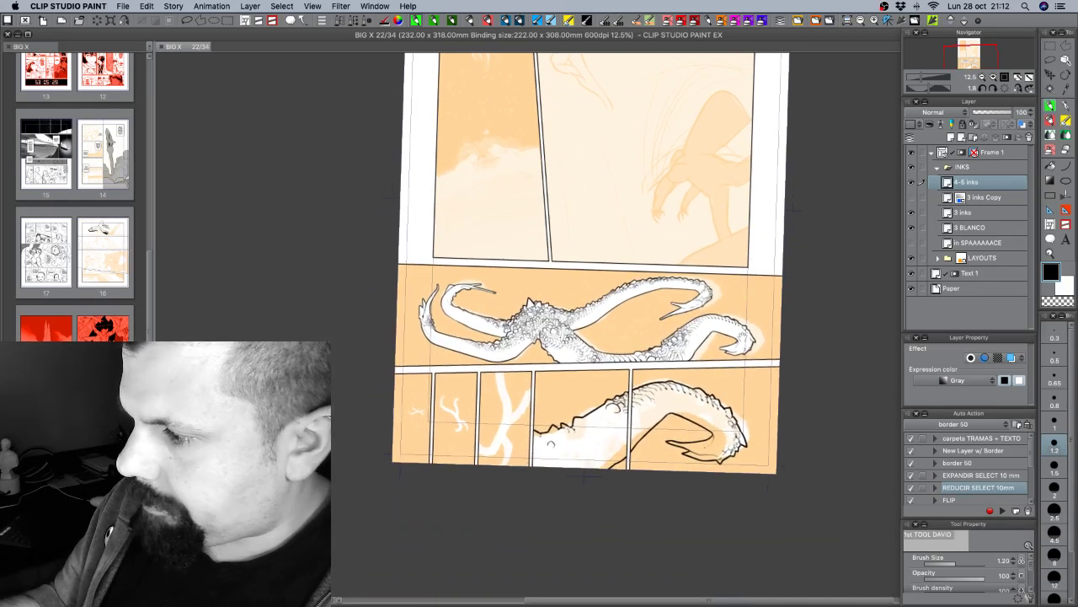
drag(568, 415, 631, 384)
drag(642, 184, 656, 148)
click(995, 76)
drag(685, 428, 710, 388)
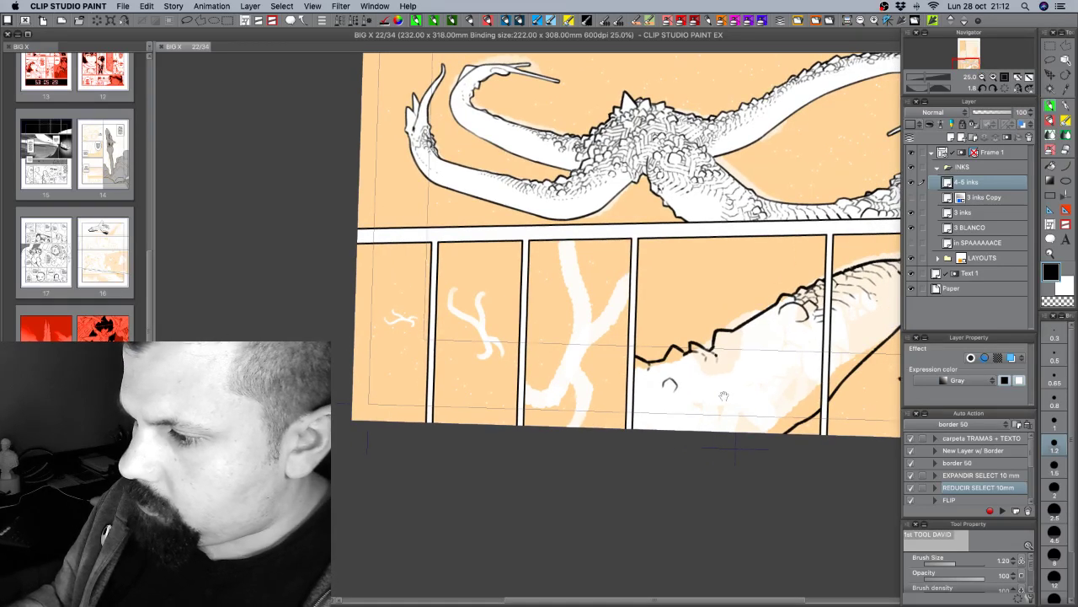
drag(779, 335, 744, 359)
click(912, 243)
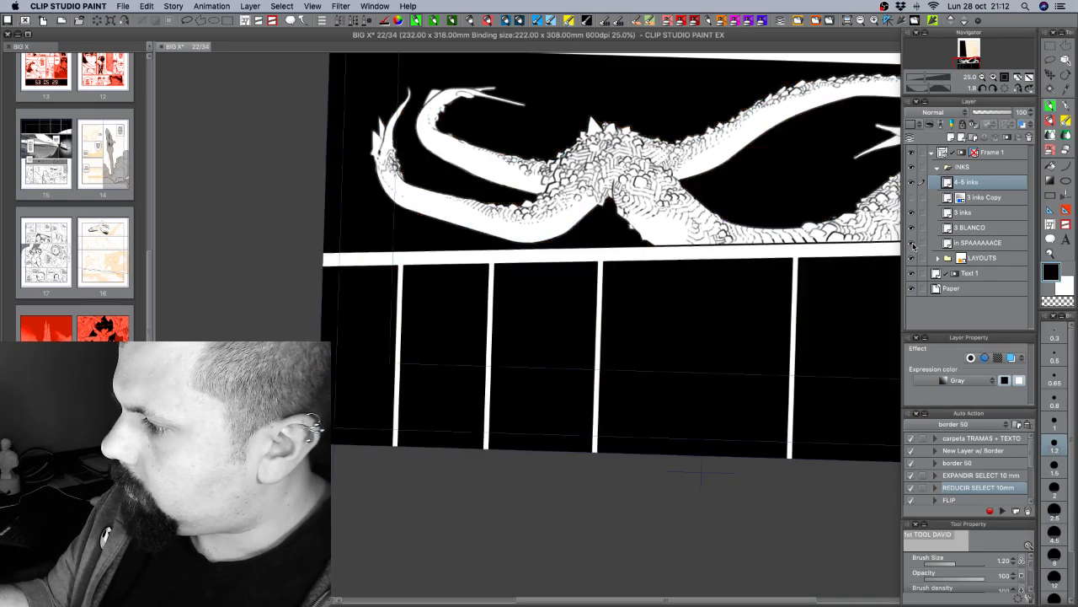
click(911, 243)
scroll(658, 320, right, 5)
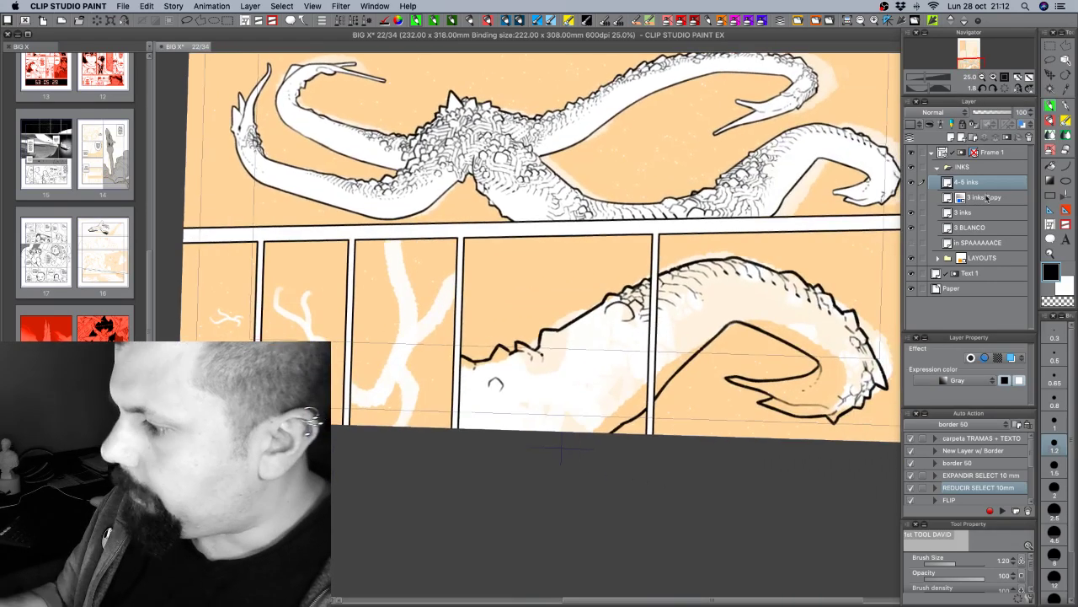
Delete the "3 inks Copy" guide layer and make the topmost inks layer active again.
click(971, 227)
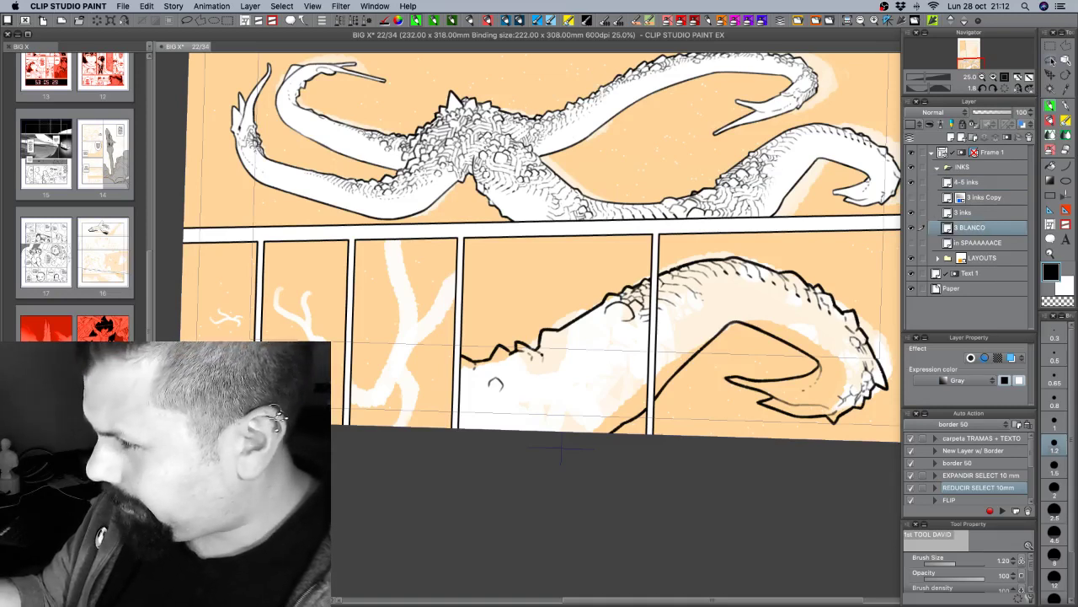
click(978, 184)
click(1006, 198)
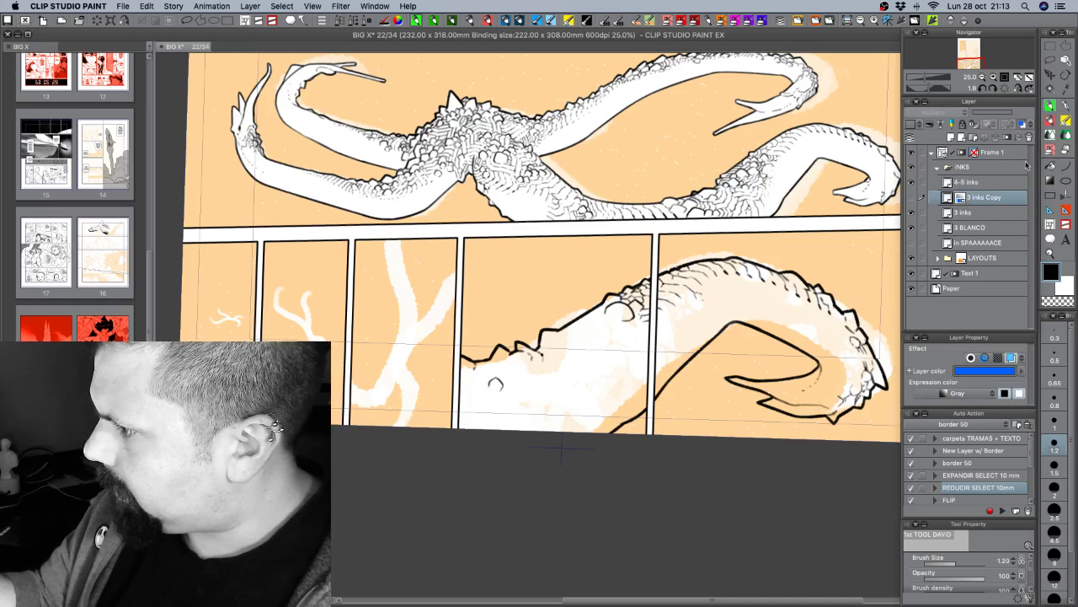
click(1028, 137)
click(994, 183)
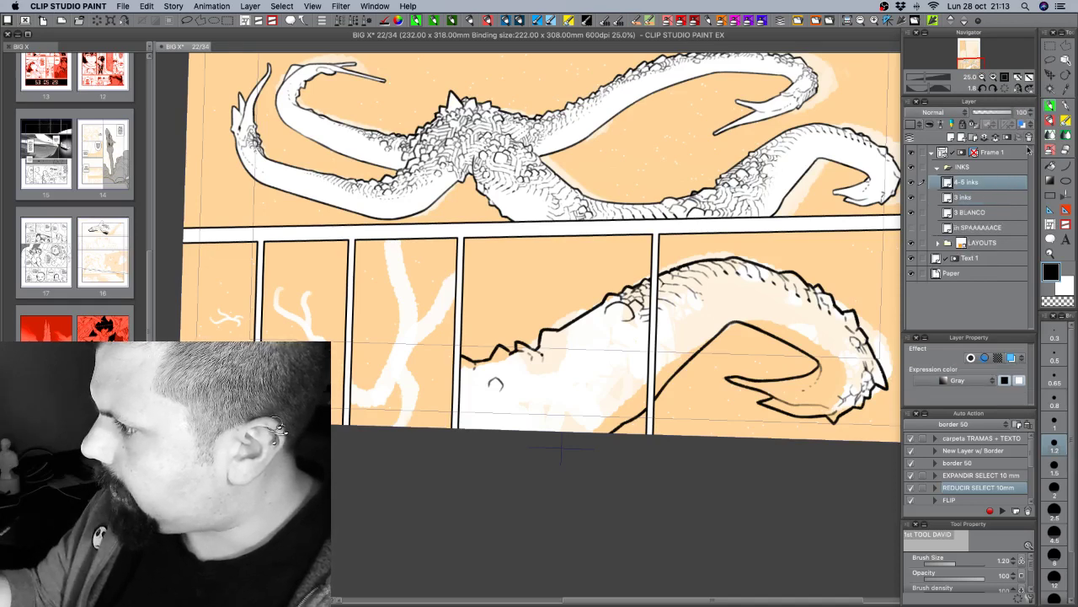
Lasso around the tentacle in the last two panels and subtract the area outside its contour from the selection.
click(1050, 61)
key(p)
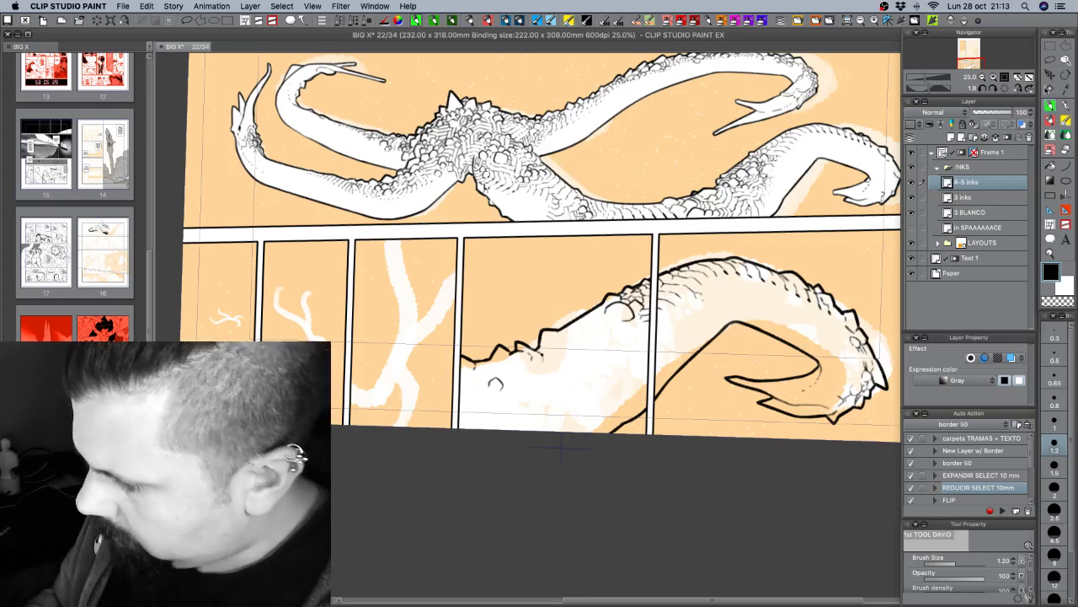
key(m)
mouse_move(383, 425)
mouse_down()
mouse_move(476, 300)
mouse_move(785, 231)
mouse_move(876, 312)
mouse_move(897, 384)
mouse_move(851, 440)
mouse_move(660, 447)
mouse_up()
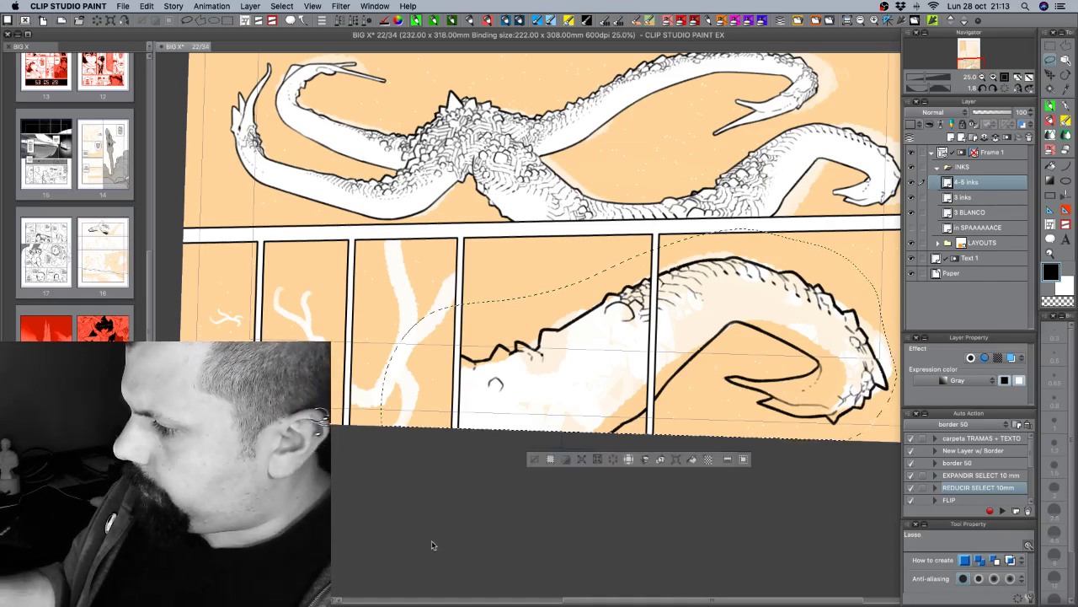
click(1049, 88)
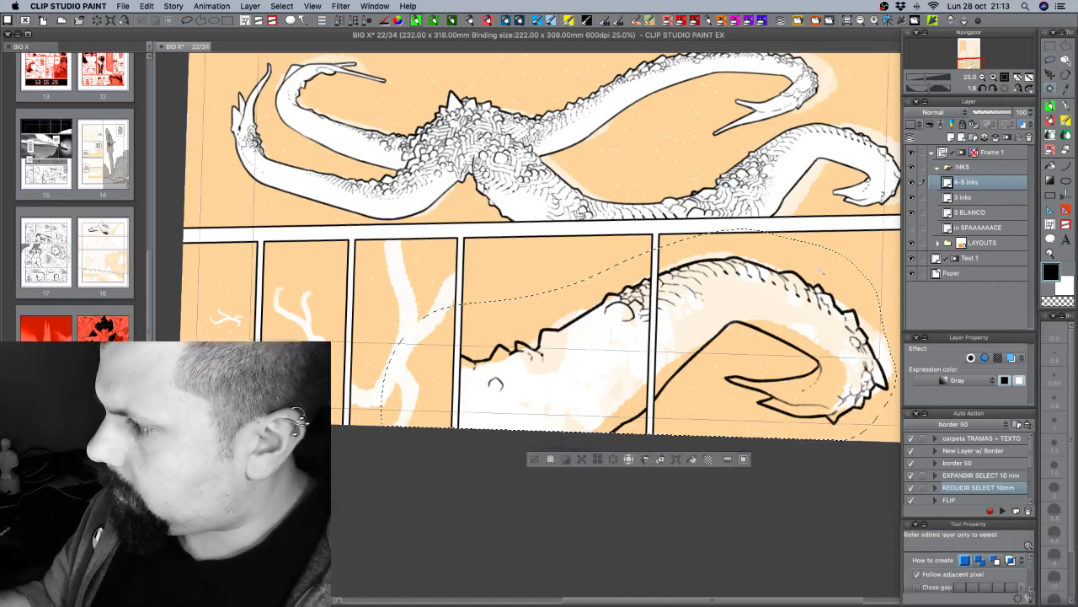
alt+click(820, 266)
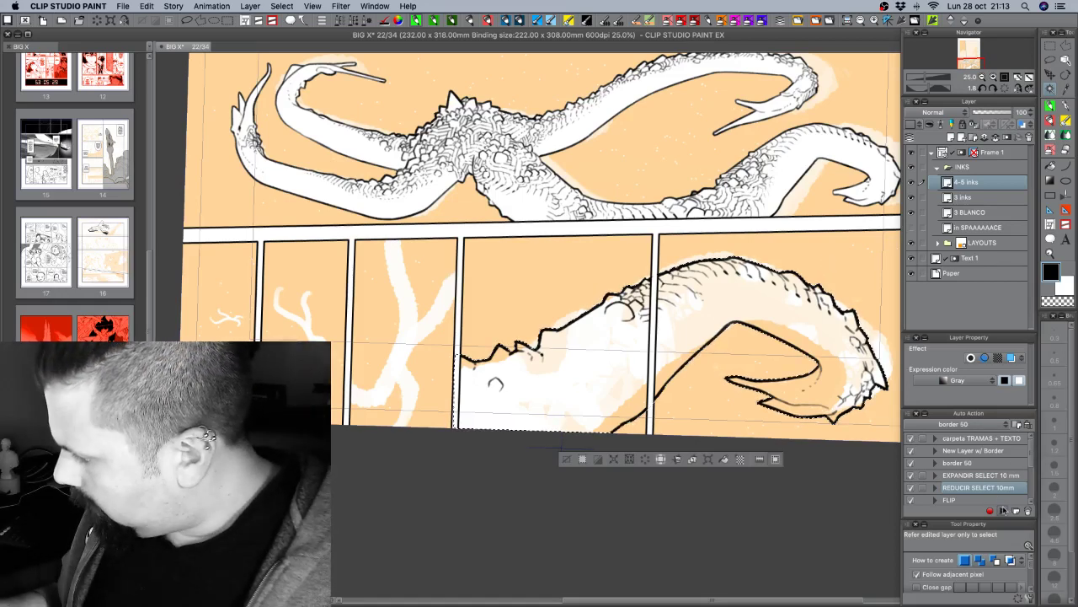
Fill the selected tentacle with white on the "3 BLANCO" layer, deselect it and save the page.
click(982, 212)
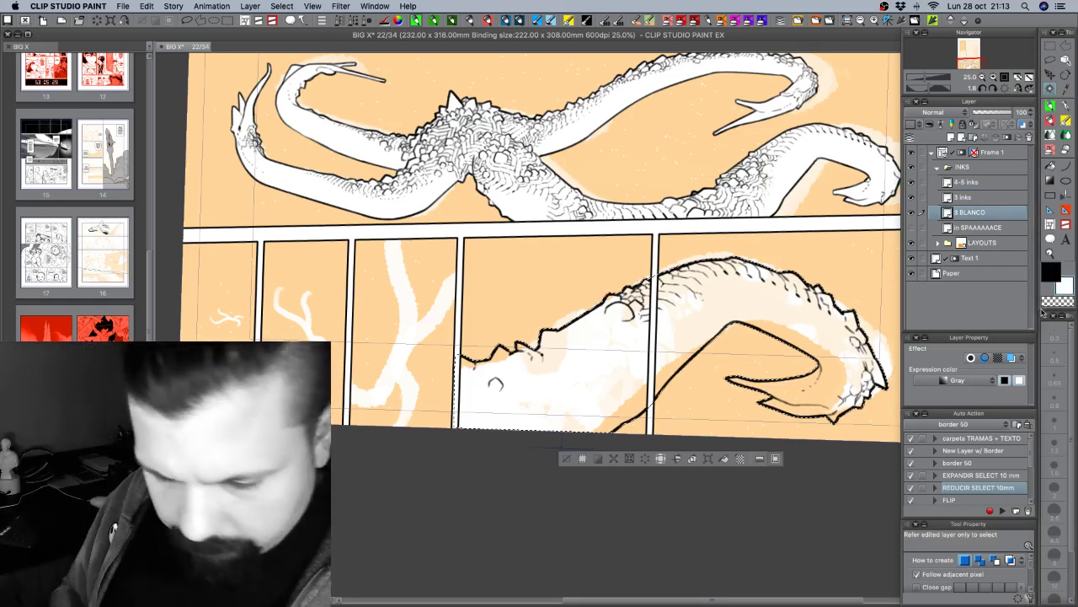
key(alt+BackSpace)
key(super+d)
key(super+s)
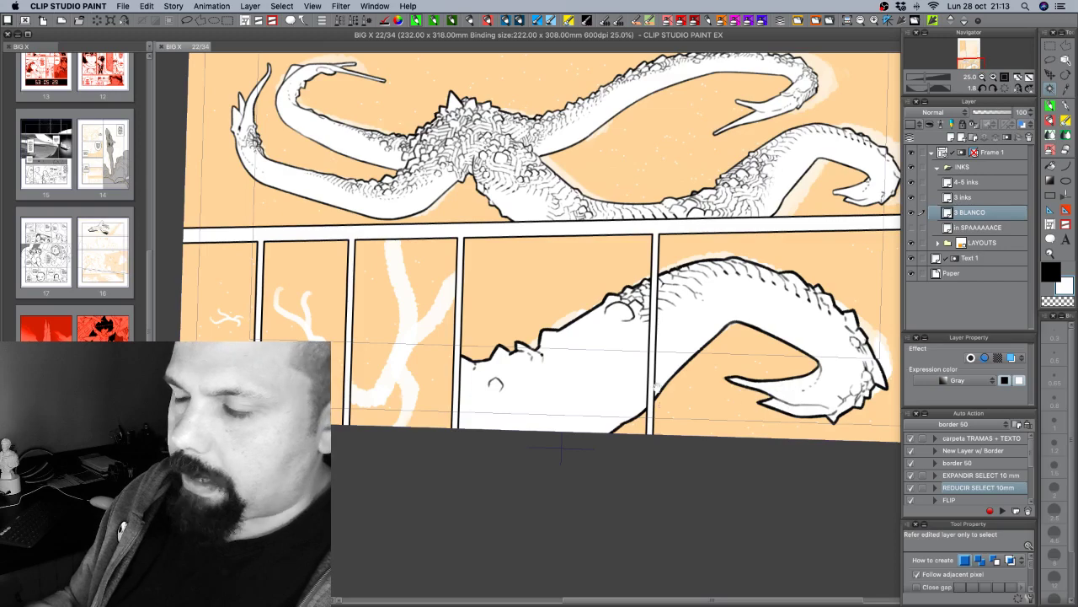
Merge the topmost inks layer into the "3 inks" layer below and rename the merged layer "3 - 4 - 5 inks".
scroll(657, 354, up, 3)
scroll(722, 434, up, 3)
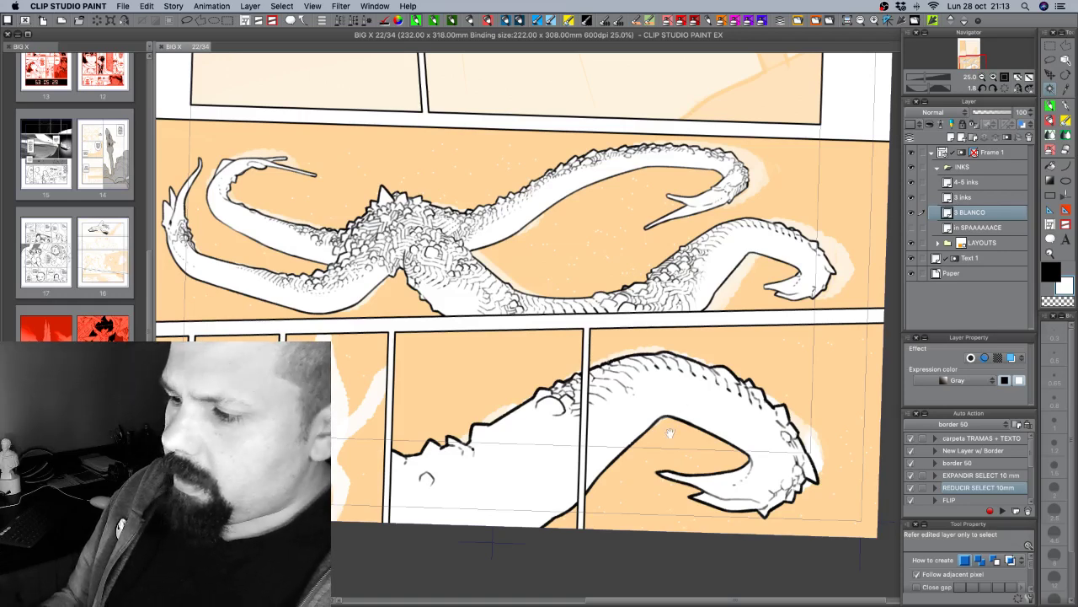
scroll(493, 546, left, 2)
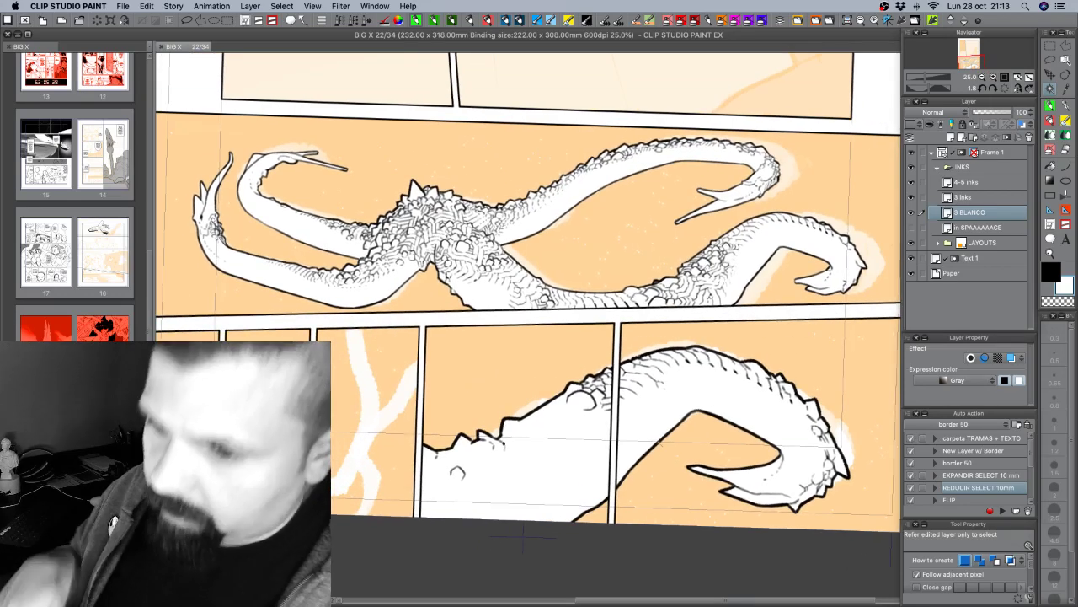
drag(657, 434, 693, 403)
scroll(691, 402, down, 2)
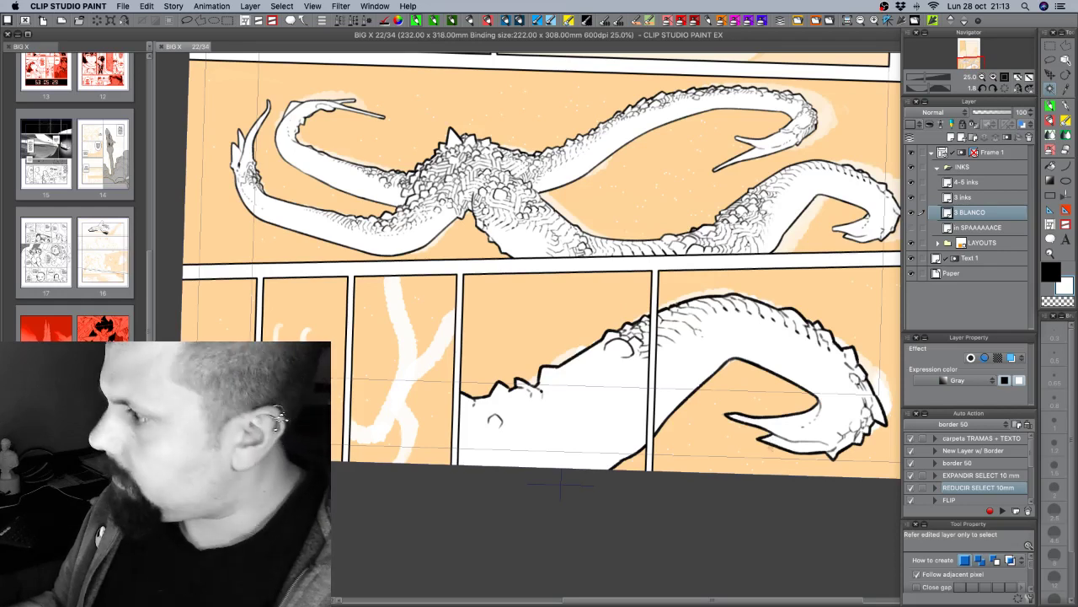
click(977, 181)
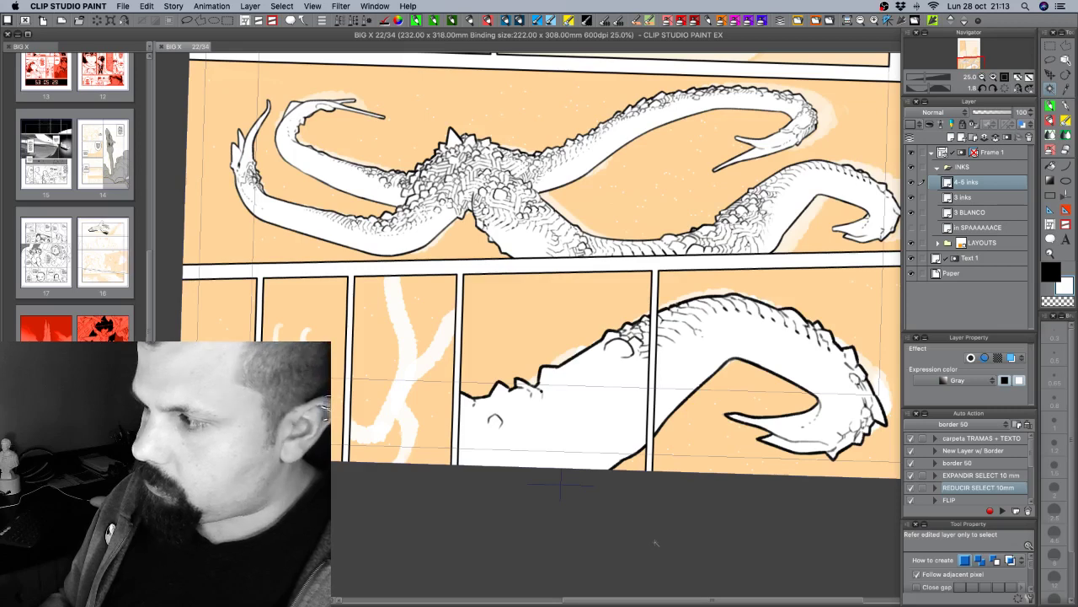
key(super+e)
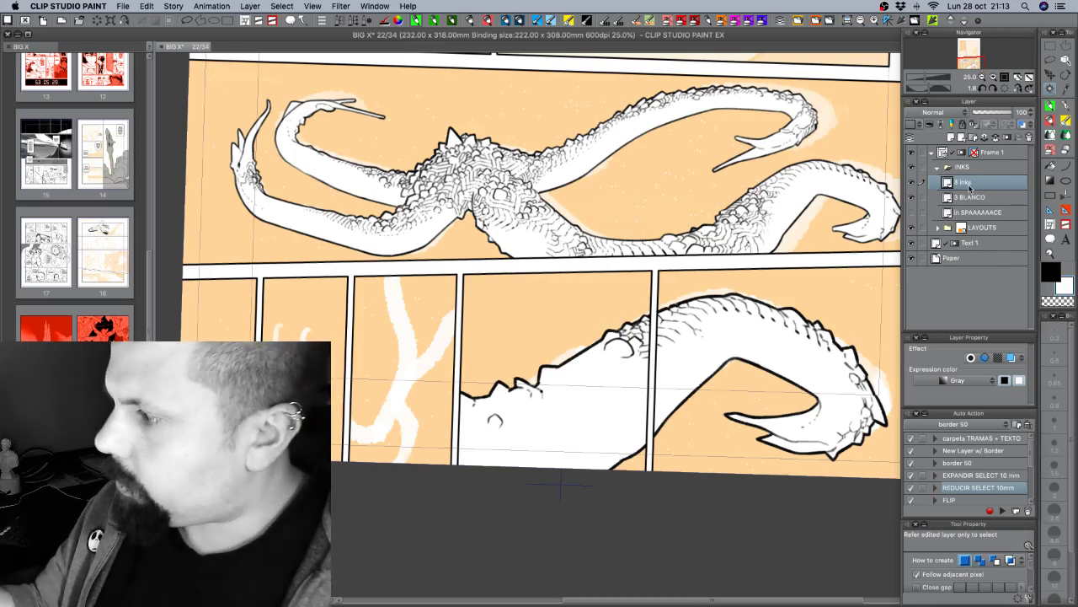
double_click(964, 183)
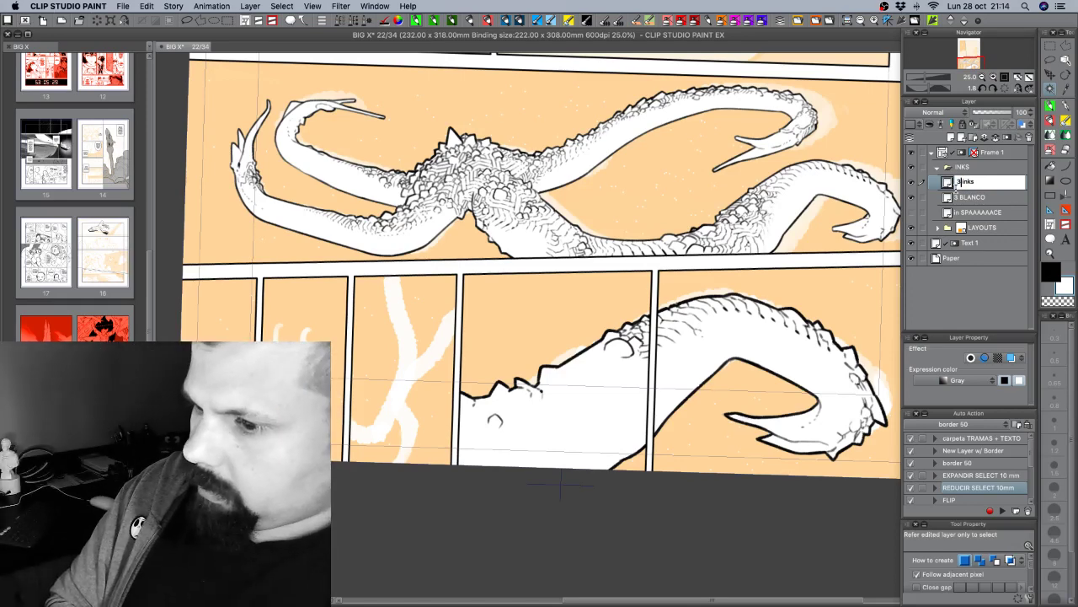
text(- 5)
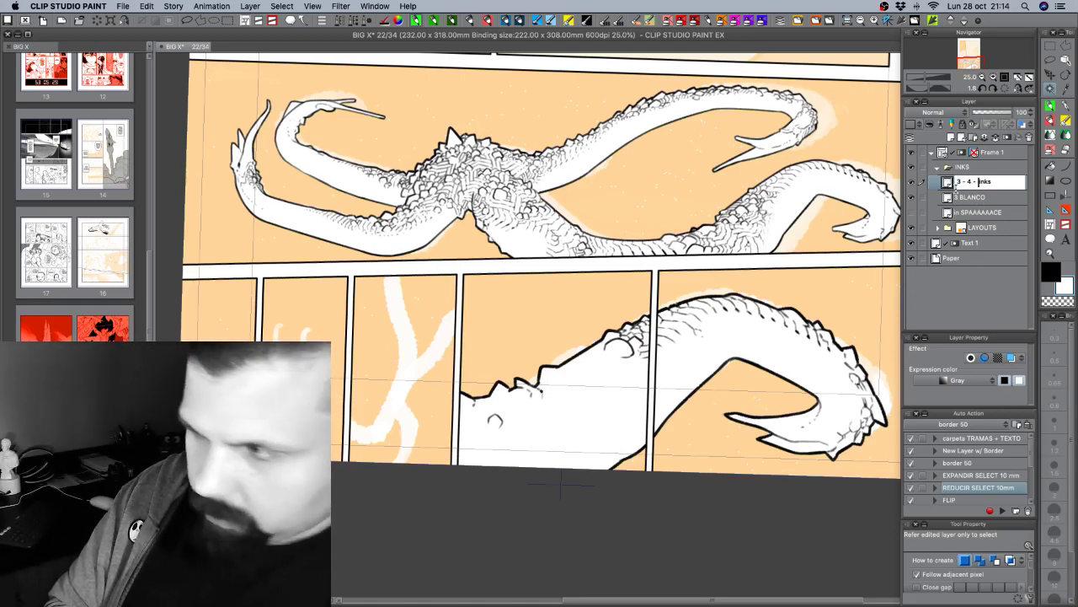
key(Return)
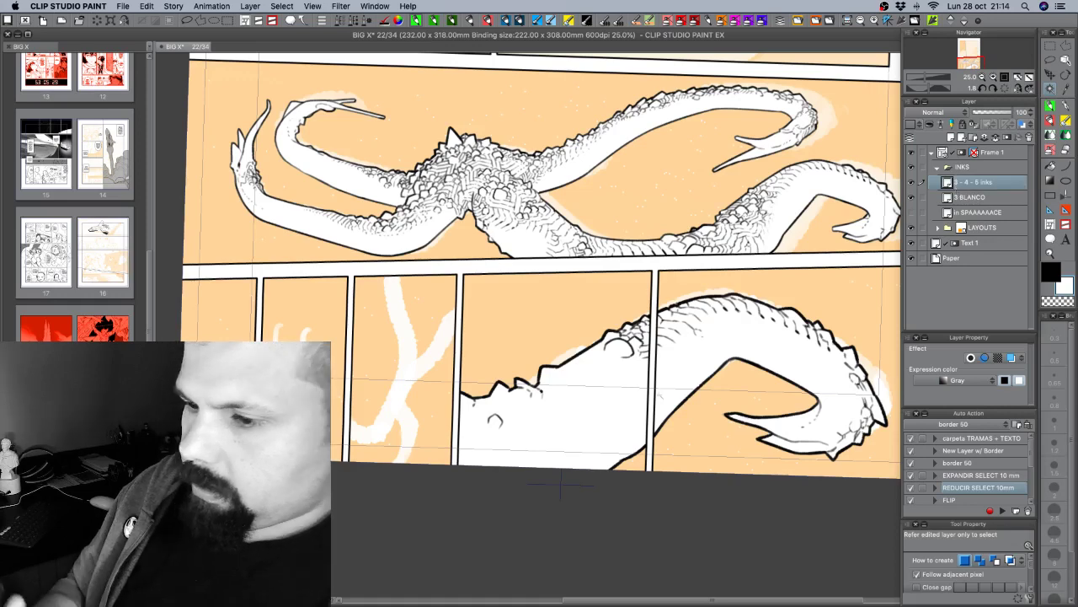
Identify the small silhouettes' Layer 3 in the LAYOUTS folder and move it just above "3 BLANCO" in the INKS folder.
drag(561, 483, 649, 462)
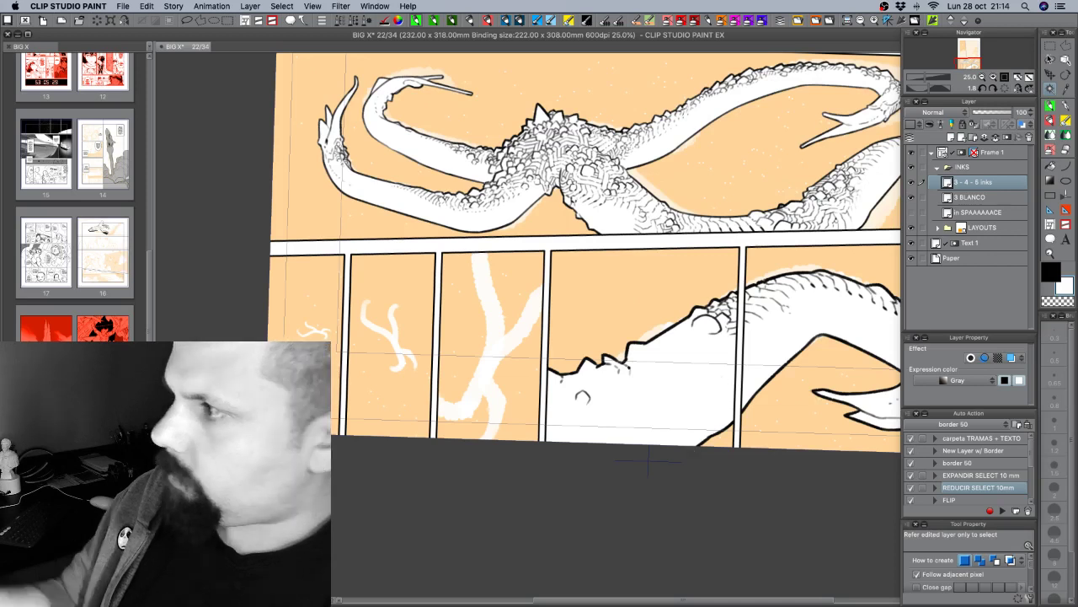
key(m)
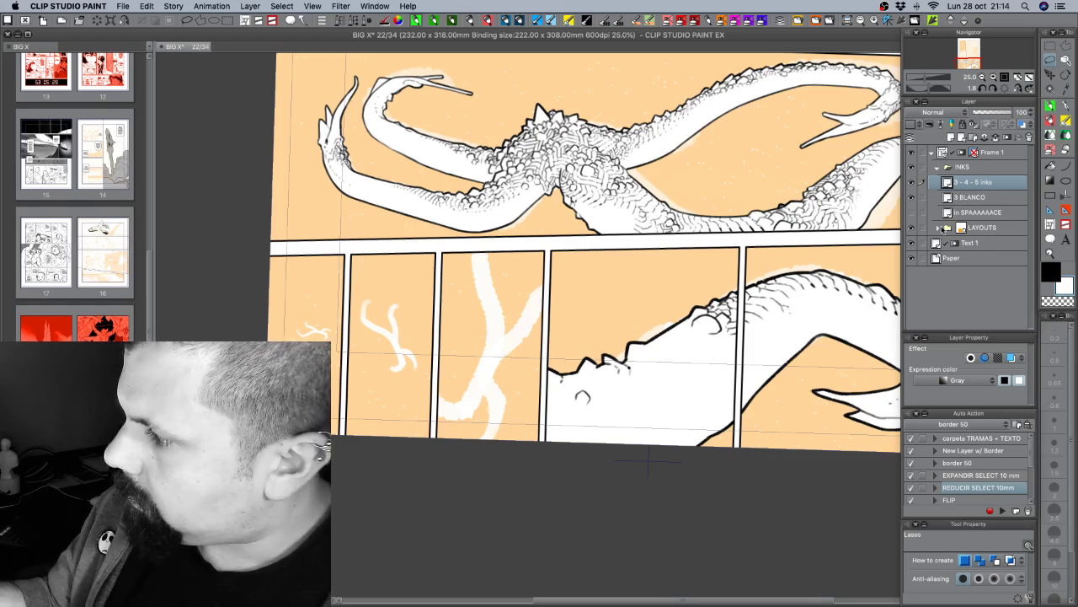
click(939, 228)
click(911, 244)
click(911, 243)
mouse_move(993, 244)
mouse_down()
mouse_move(983, 248)
mouse_move(984, 196)
mouse_up()
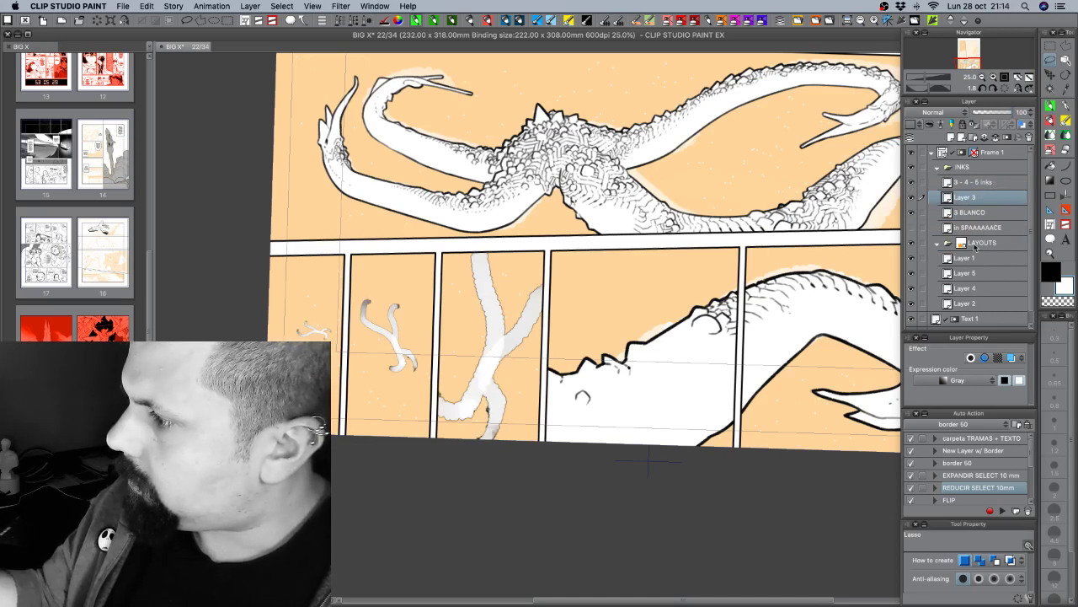
click(939, 244)
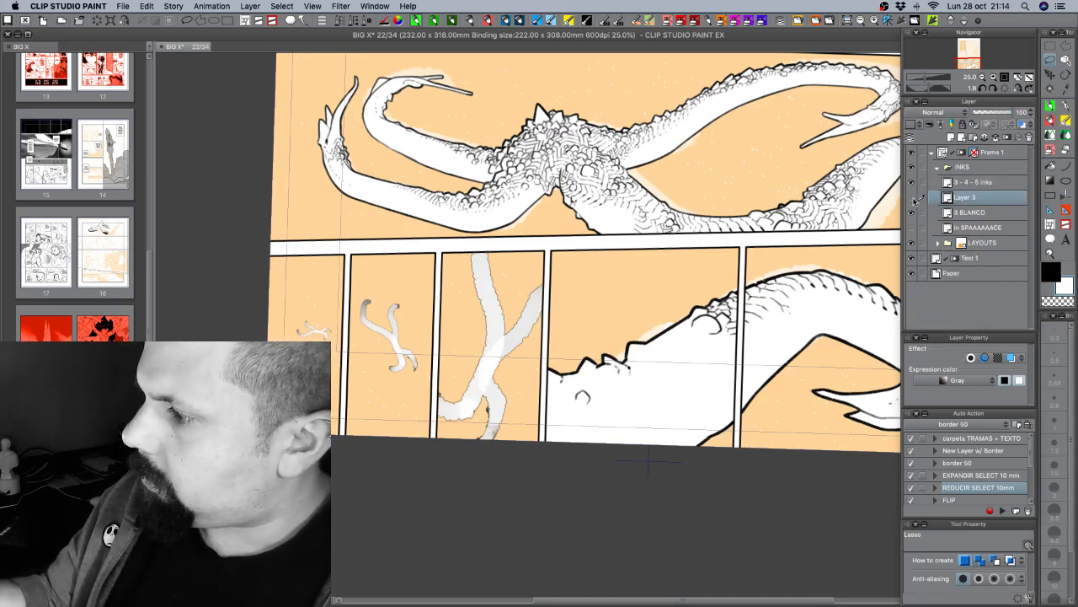
click(916, 197)
click(916, 198)
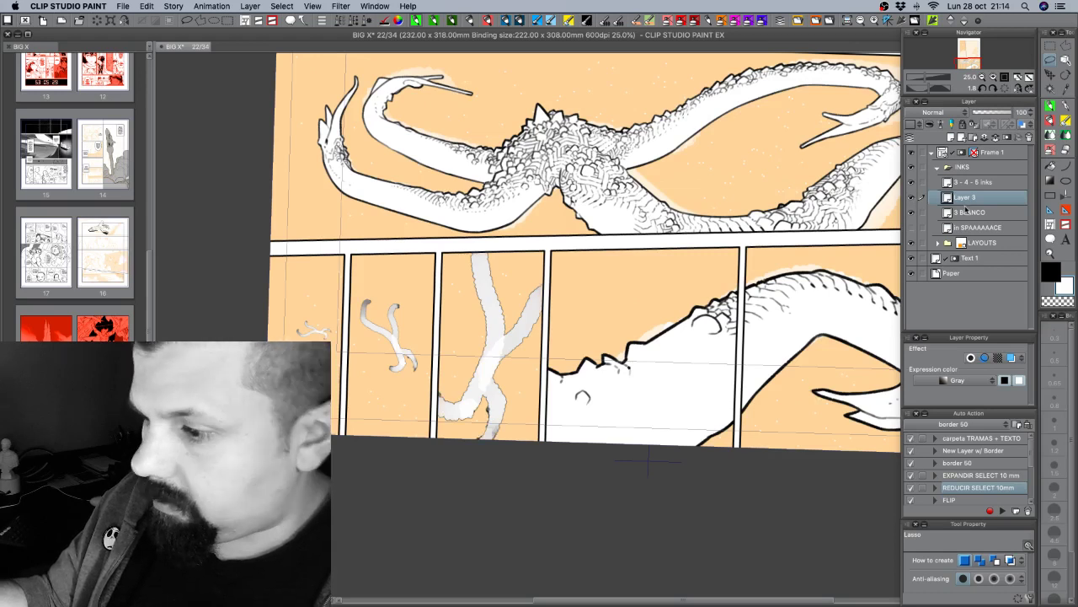
Select the silhouettes in the first three bottom-row panels by inverting a selection of their surroundings, and fill them with white on Layer 3.
key(w)
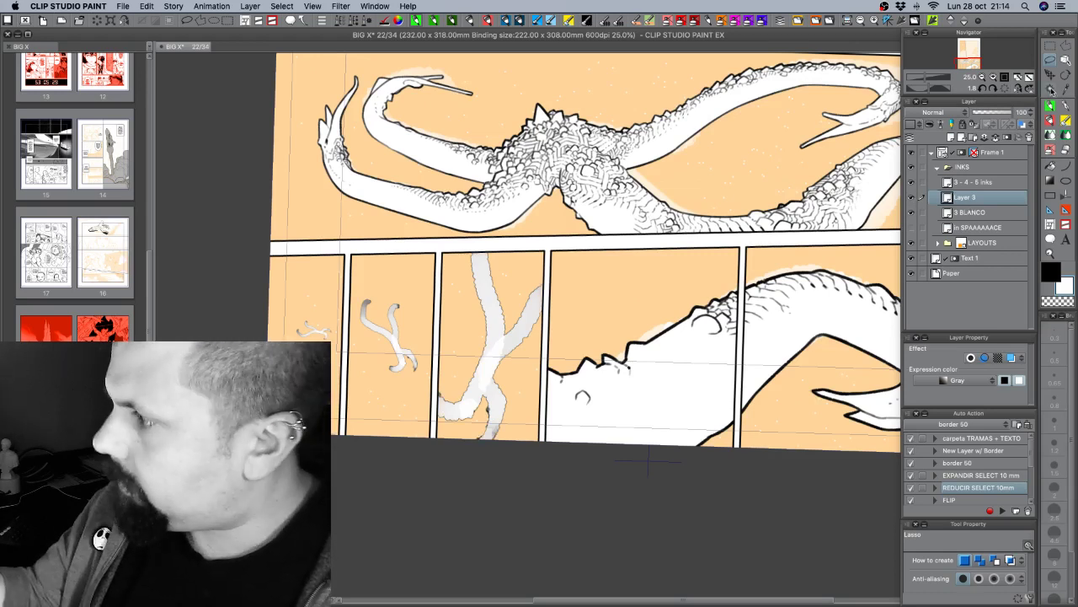
click(641, 307)
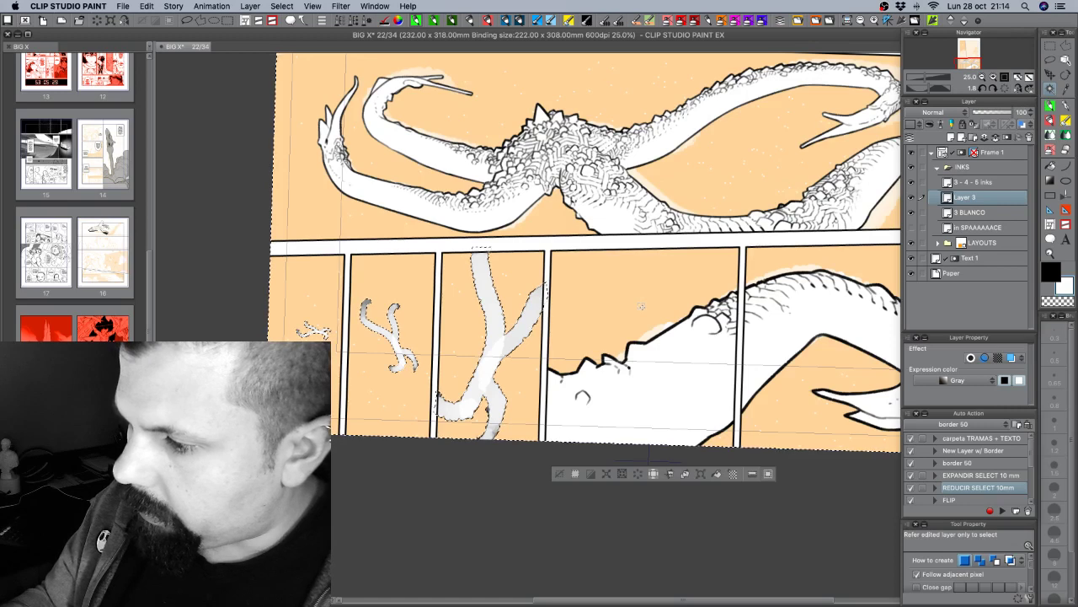
key(super+shift+i)
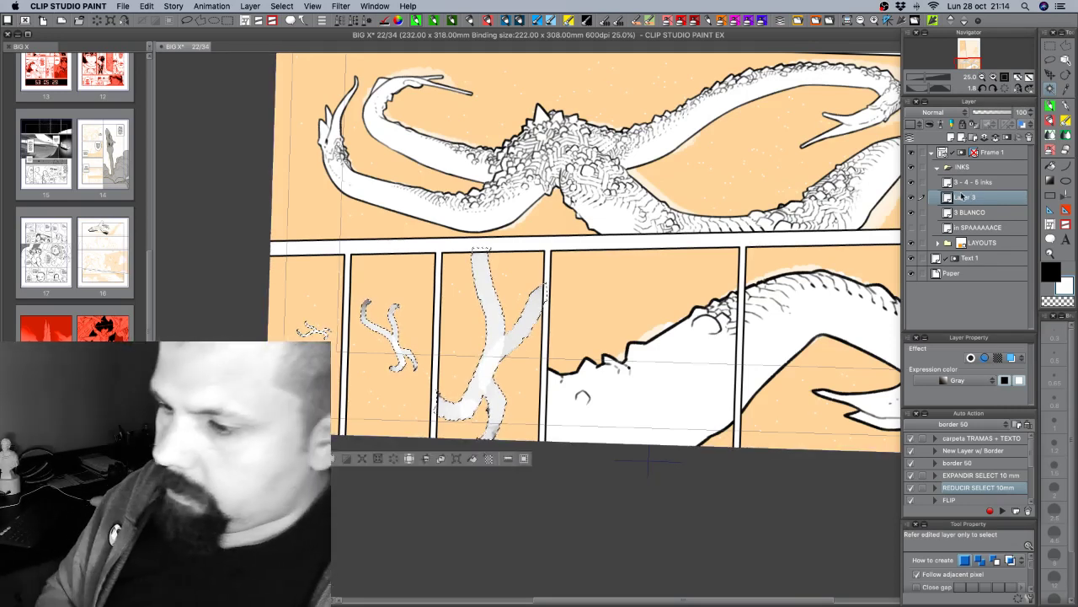
key(Delete)
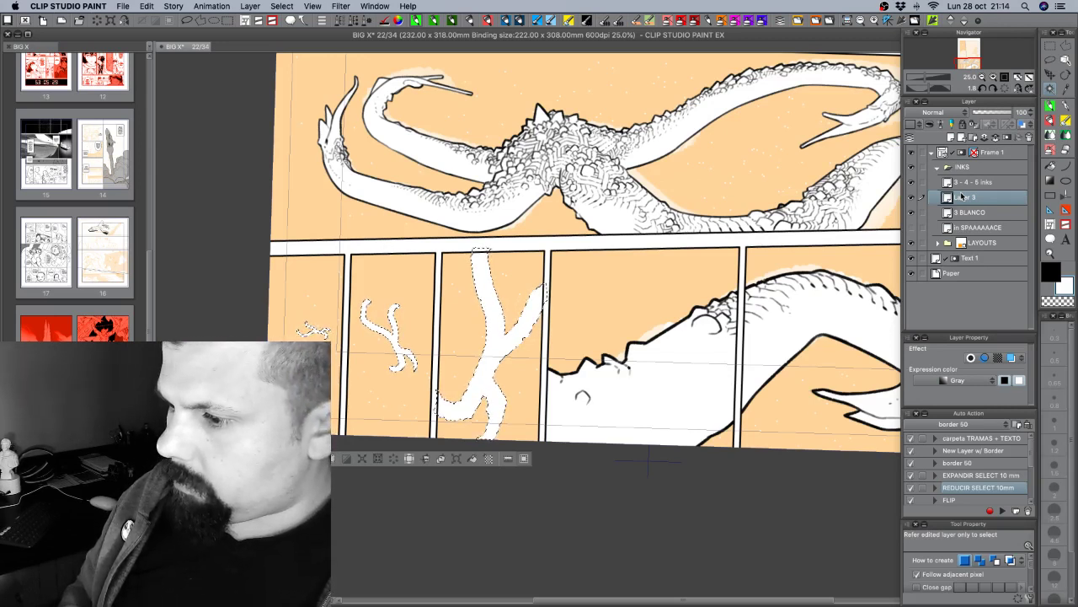
Try the EXPANDIR SELECT 10 mm and REDUCIR SELECT 10mm auto actions on the silhouettes' selection and deselect.
click(911, 242)
click(911, 245)
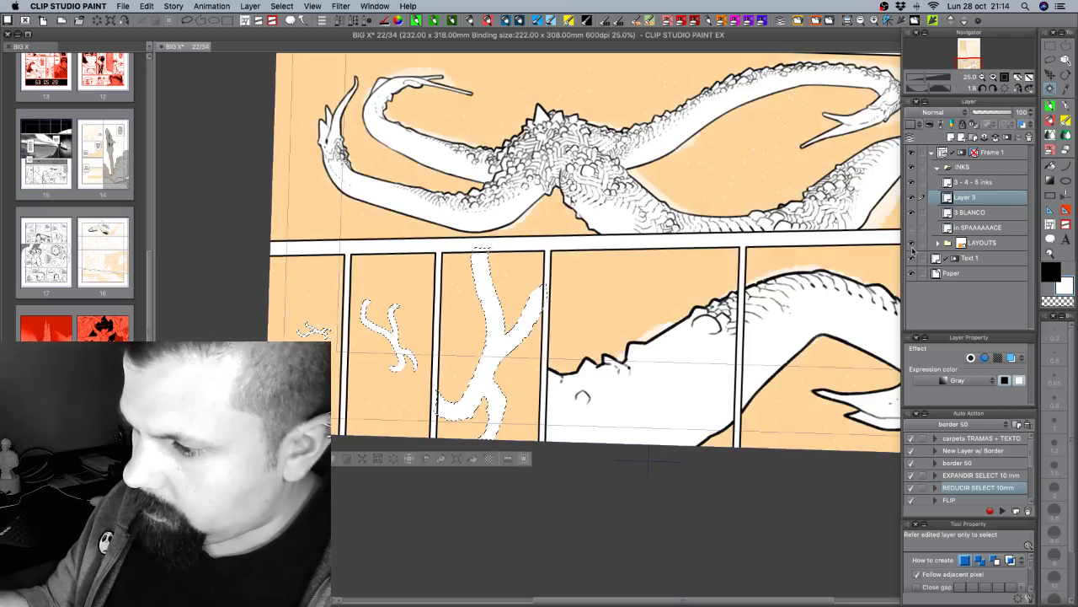
click(912, 229)
click(911, 228)
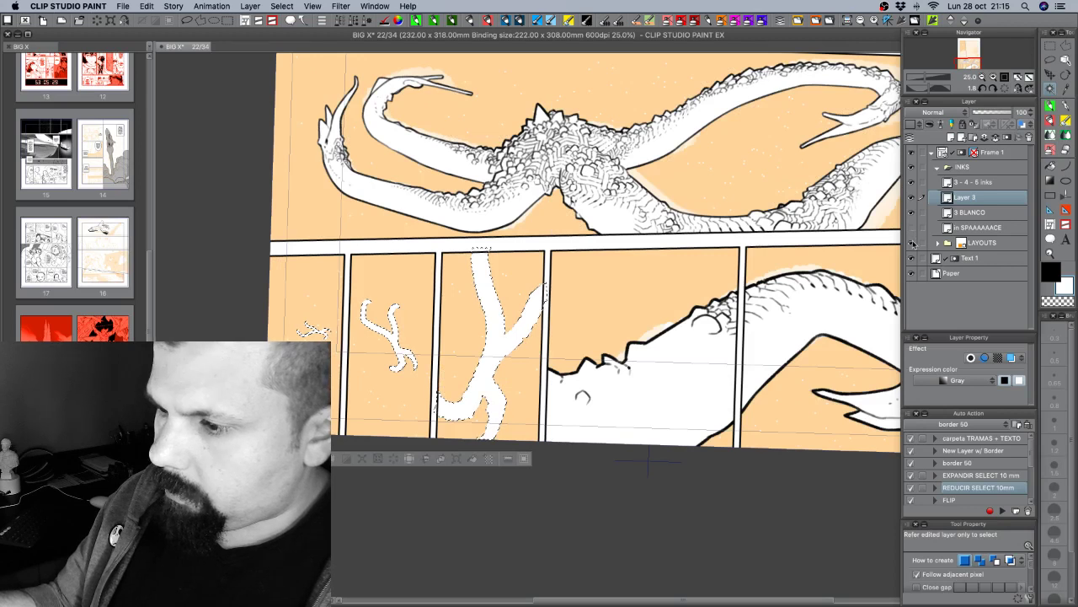
key(super+d)
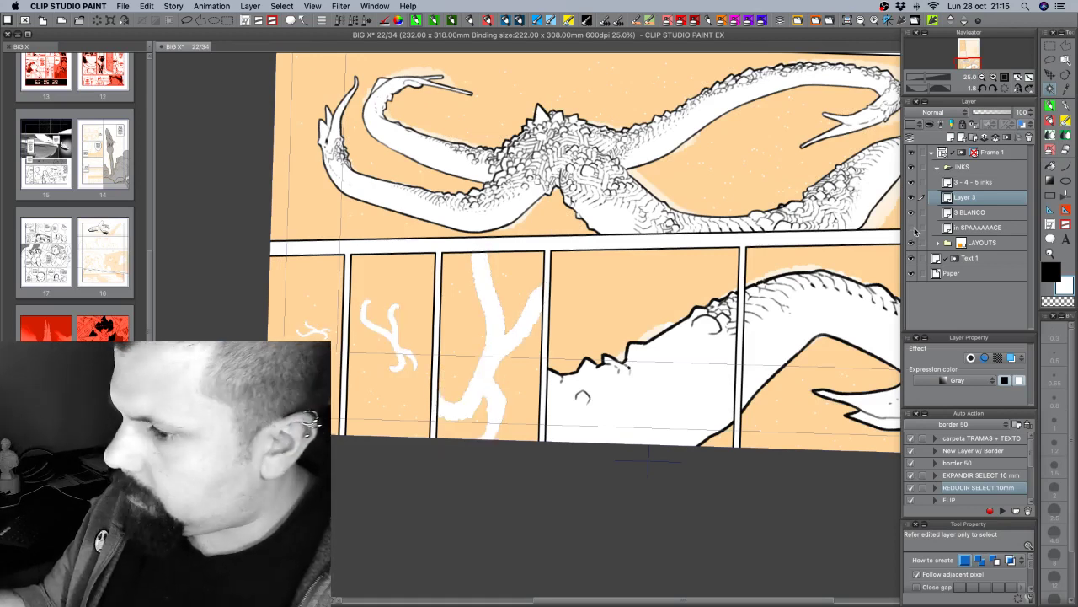
key(super+shift+d)
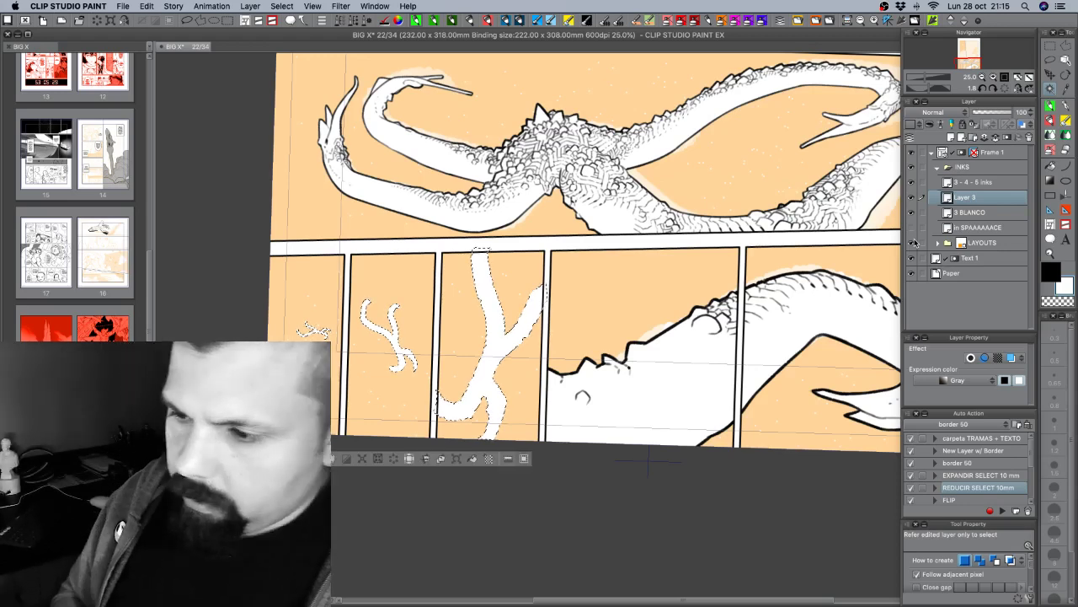
click(977, 476)
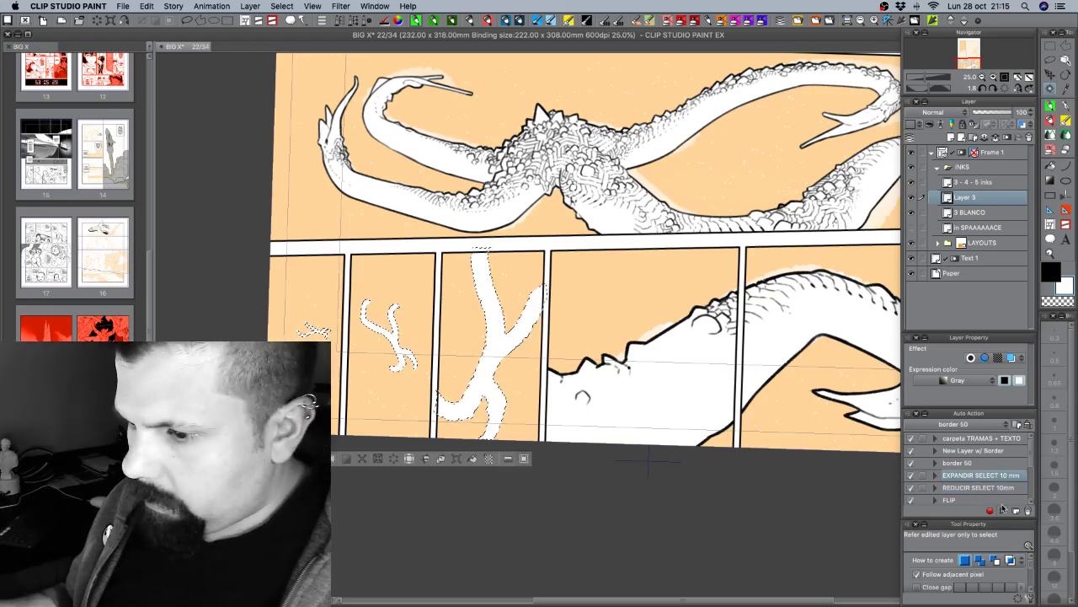
click(1003, 510)
click(1002, 511)
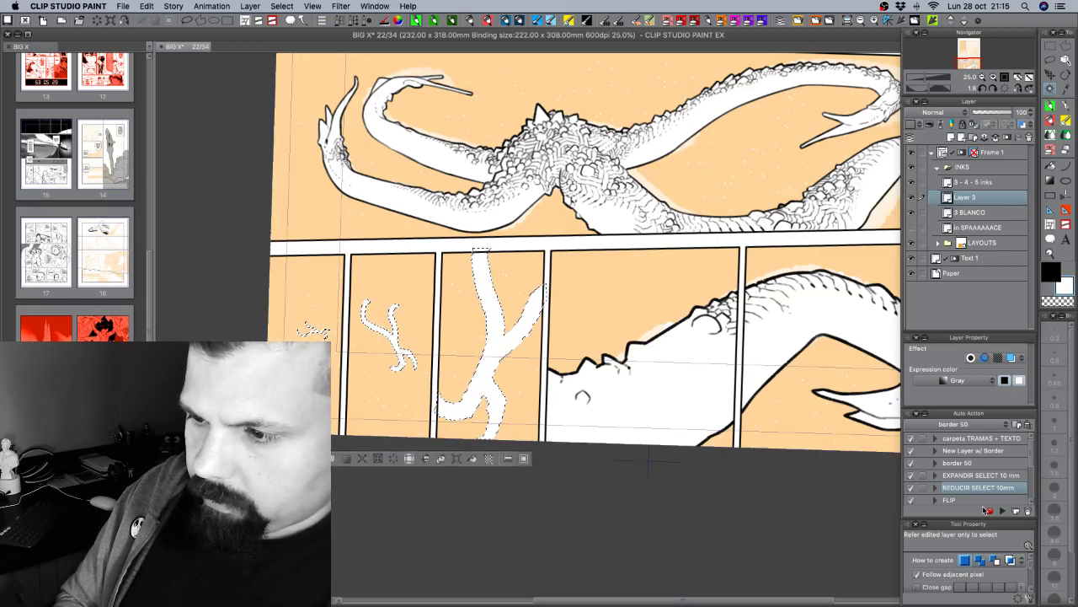
key(super+d)
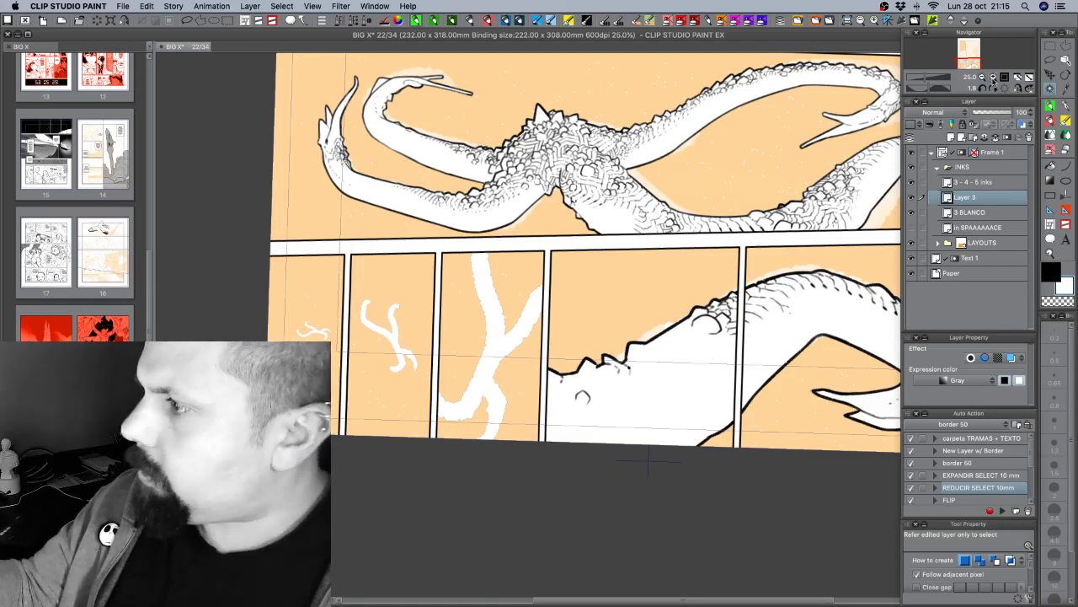
Try drawing along the upper edge of the third bottom-row panel's silhouette with the Fill-in-mono pen at size 1.50.
key(super+plus)
drag(492, 340, 602, 356)
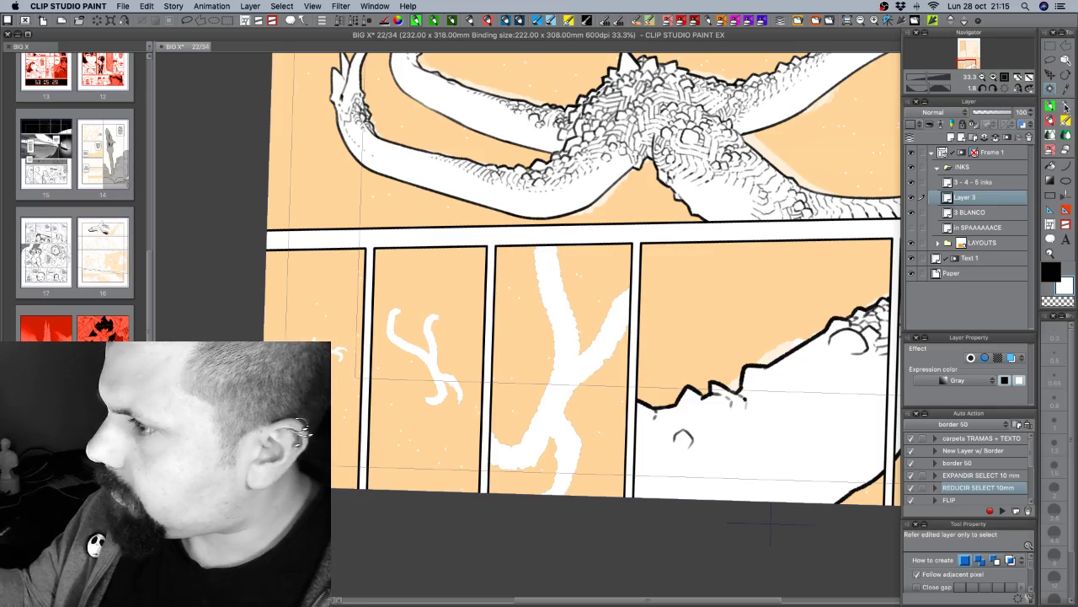
click(472, 21)
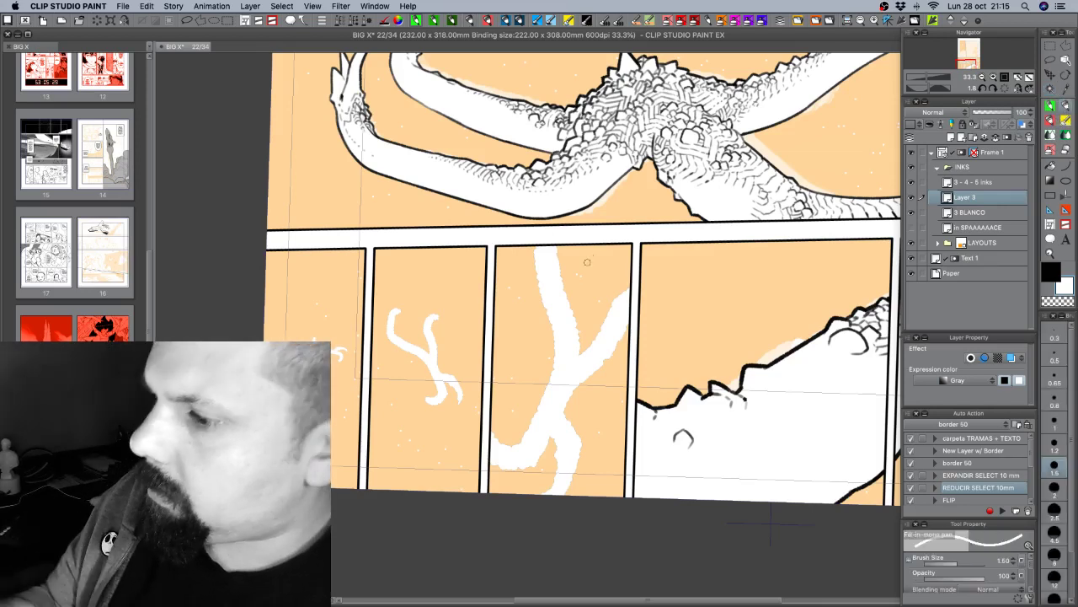
mouse_move(536, 246)
mouse_down()
mouse_move(548, 311)
mouse_move(546, 297)
mouse_up()
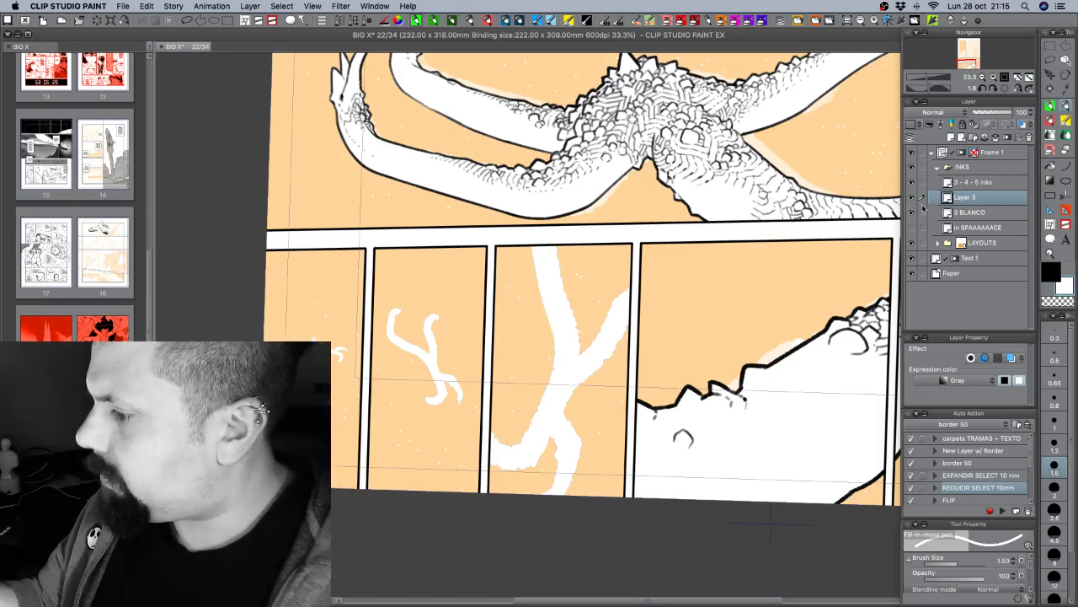
Try tinting Layer 3 with a blue layer colour and clearing its contents.
click(1021, 125)
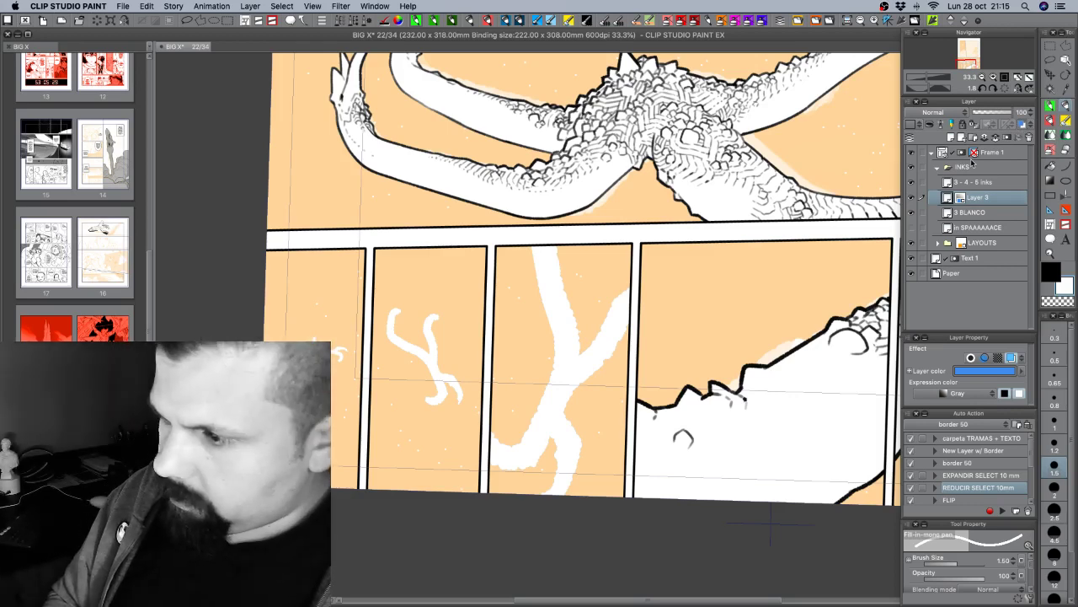
key(Delete)
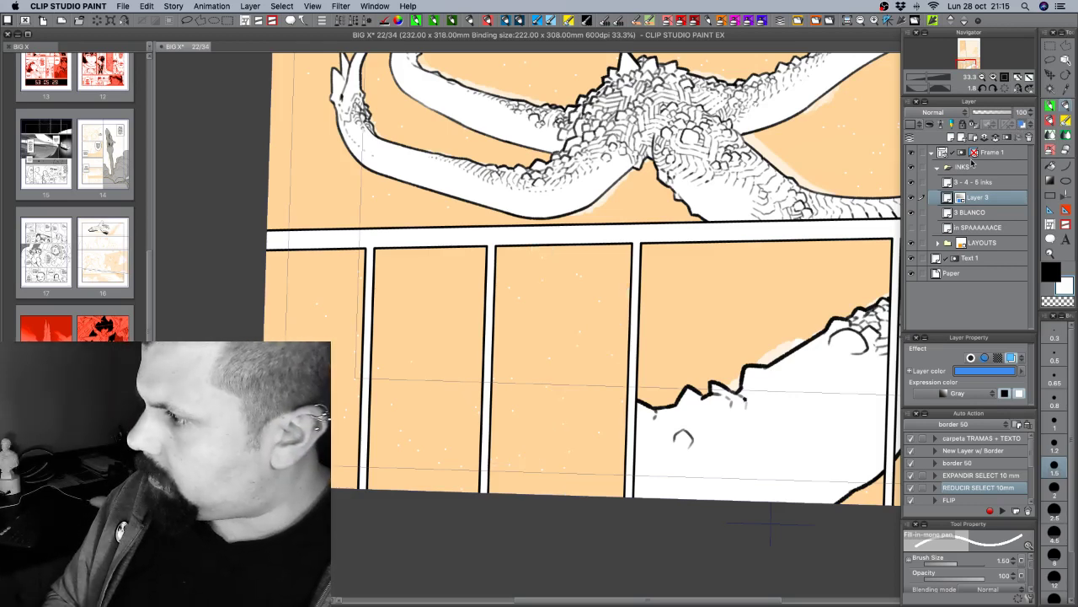
click(1023, 126)
click(1025, 126)
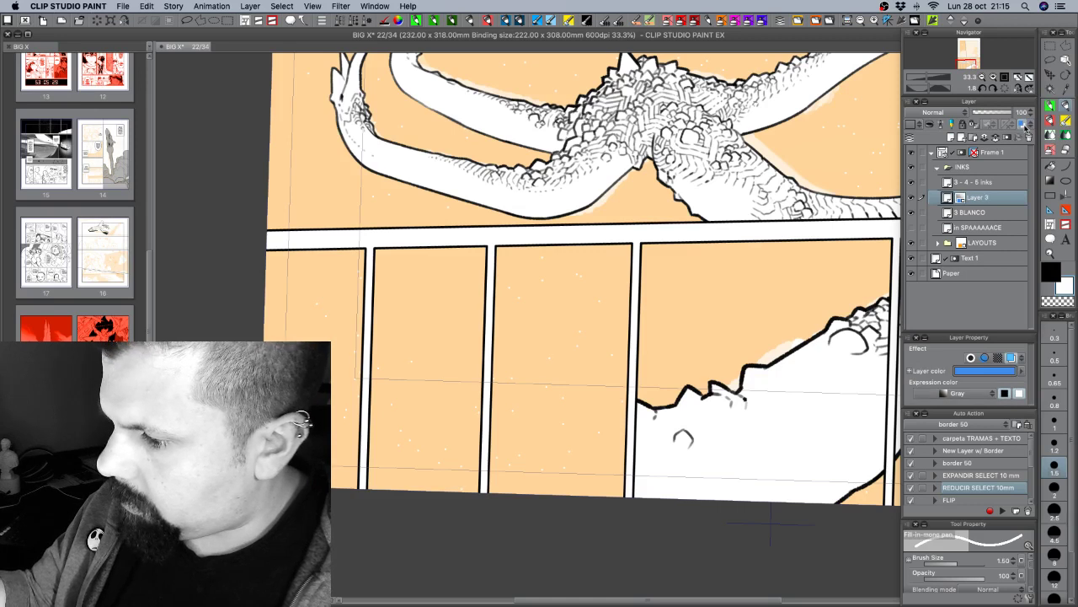
click(1024, 125)
click(1031, 125)
click(1034, 152)
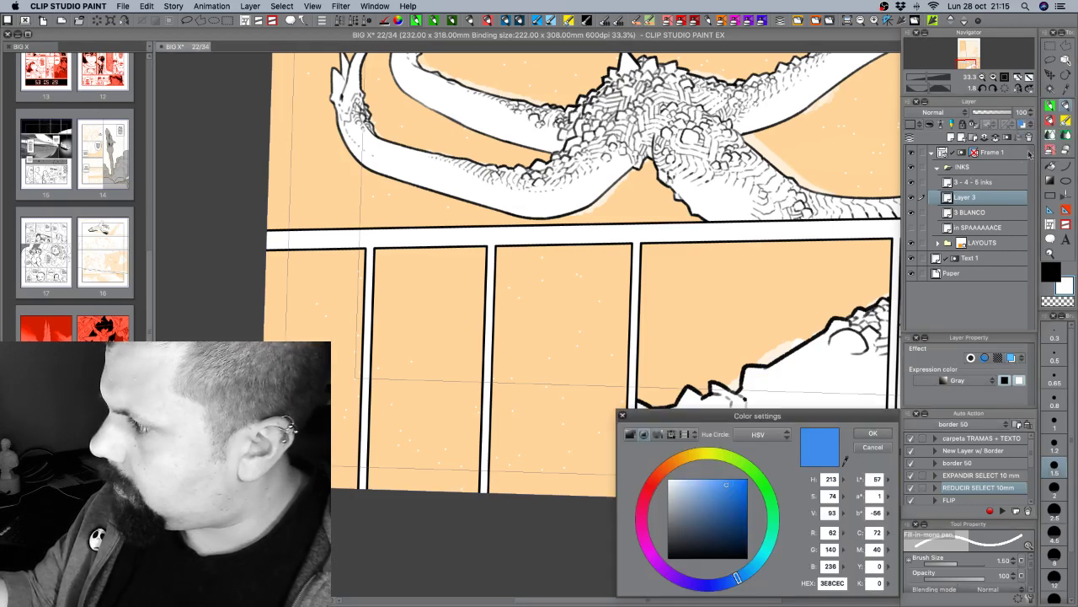
click(873, 433)
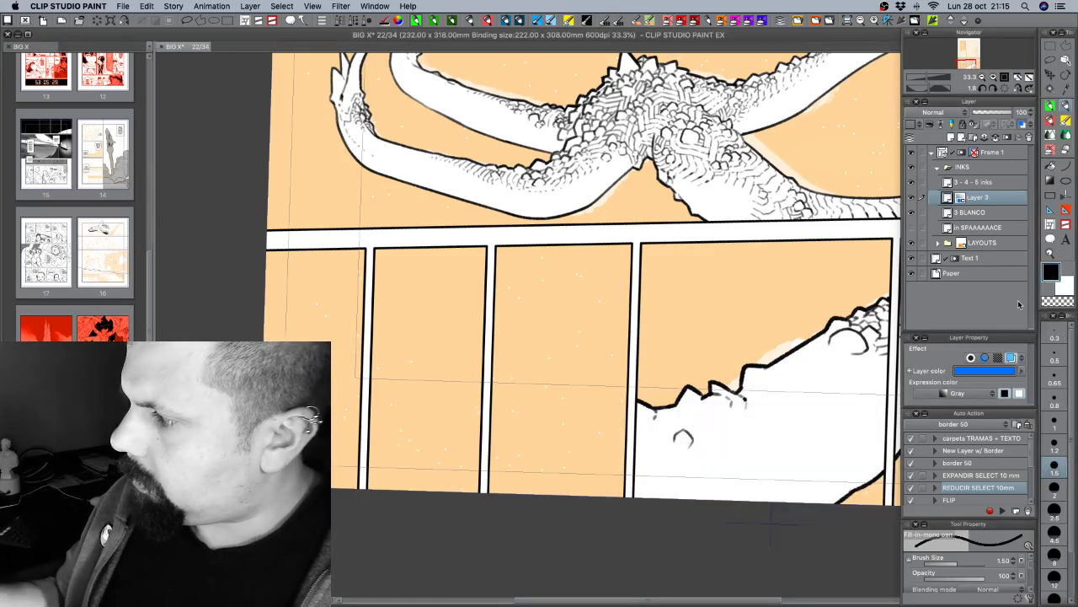
Undo the clearing and layer-colour changes on Layer 3.
right_click(1002, 204)
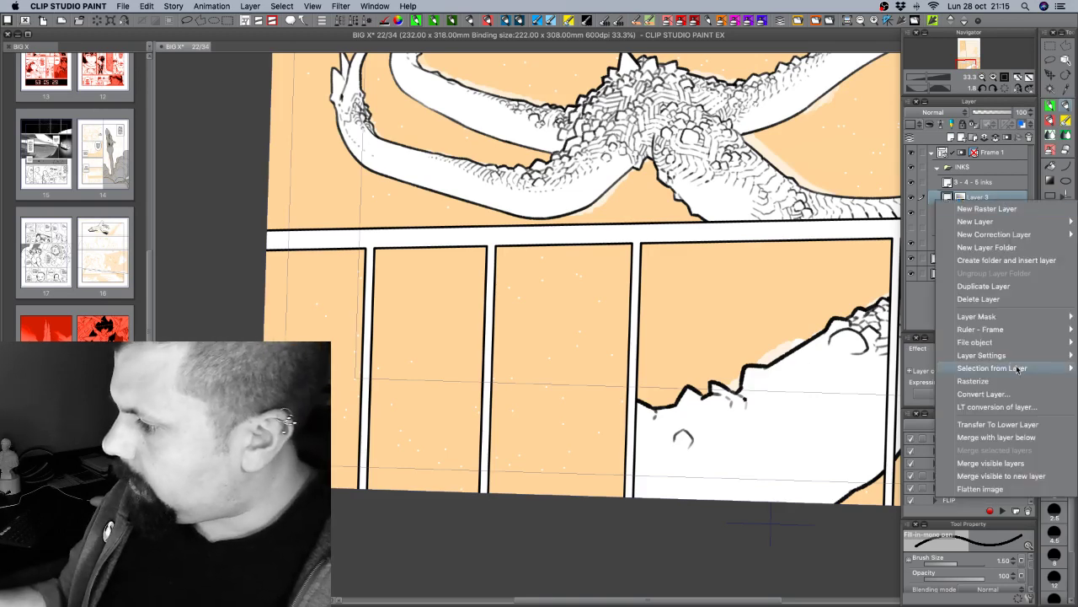
mouse_move(992, 368)
click(873, 386)
click(575, 239)
key(super+z)
key(super+z)
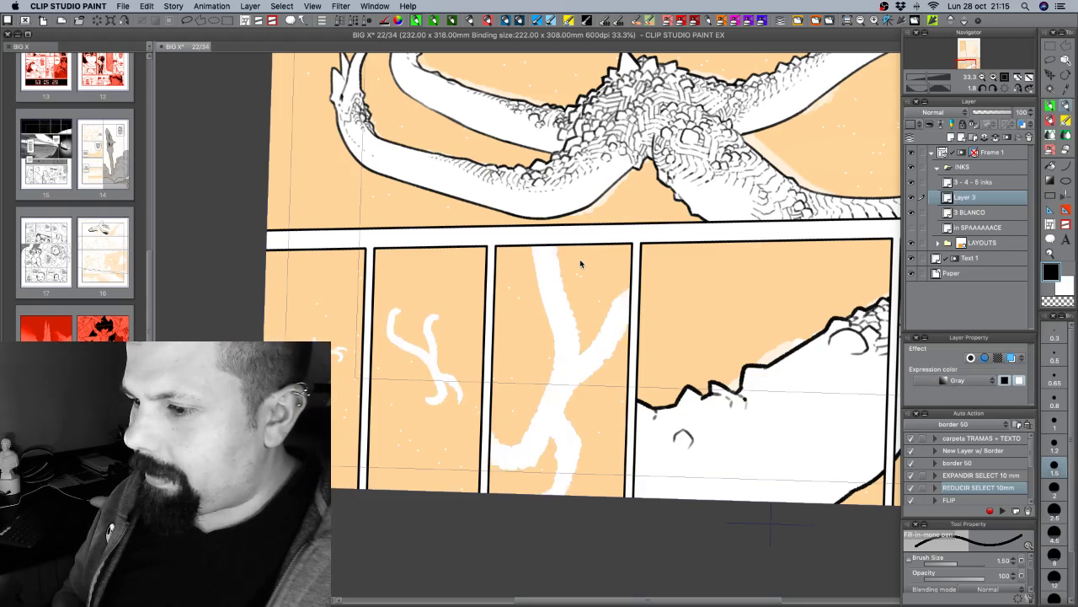
Create a selection from Layer 3's silhouettes and fill it with black.
right_click(977, 200)
mouse_move(992, 368)
click(906, 373)
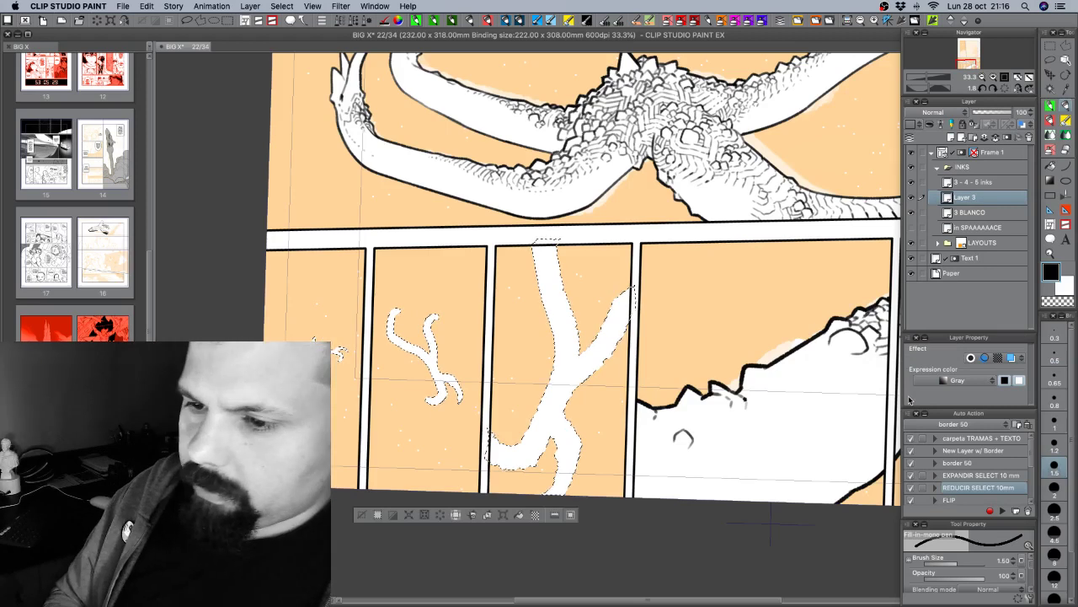
key(Delete)
key(alt+BackSpace)
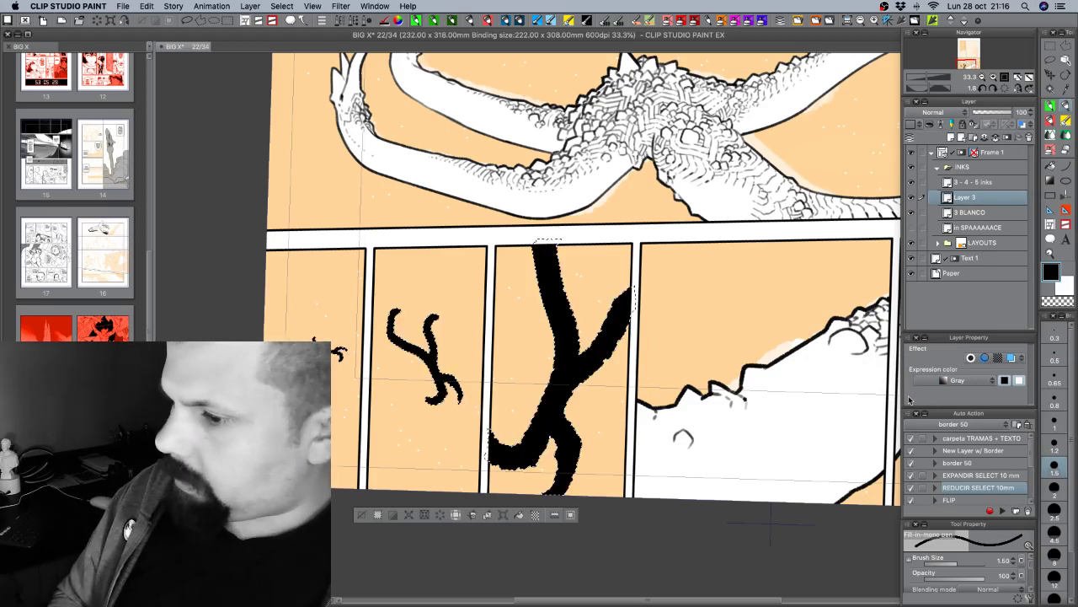
Turn on the blue layer colour for Layer 3, lower its opacity to 31 and deselect the silhouettes.
click(1022, 125)
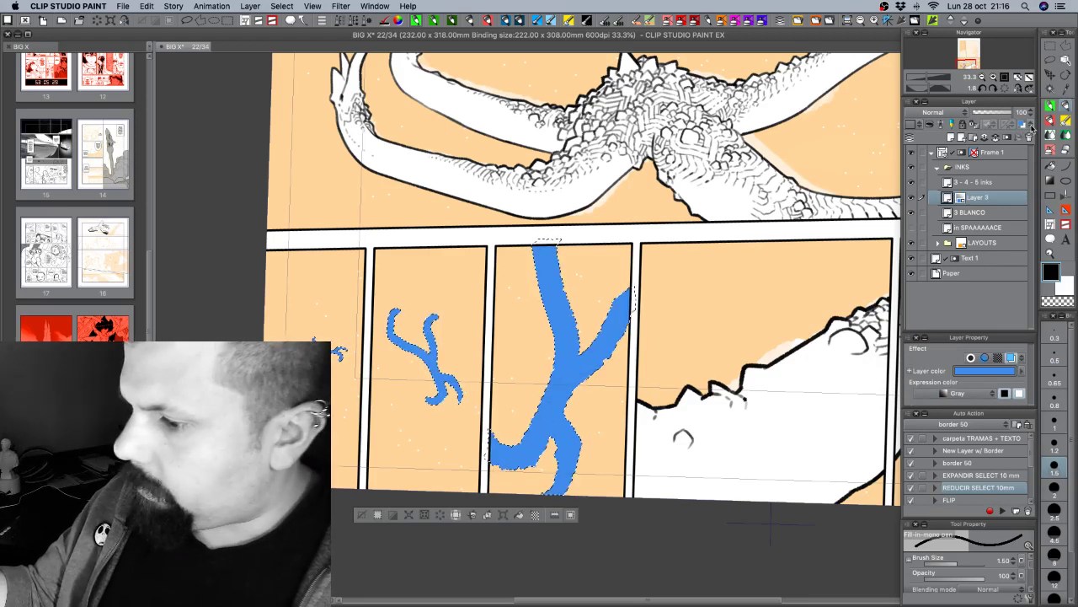
drag(997, 114, 985, 114)
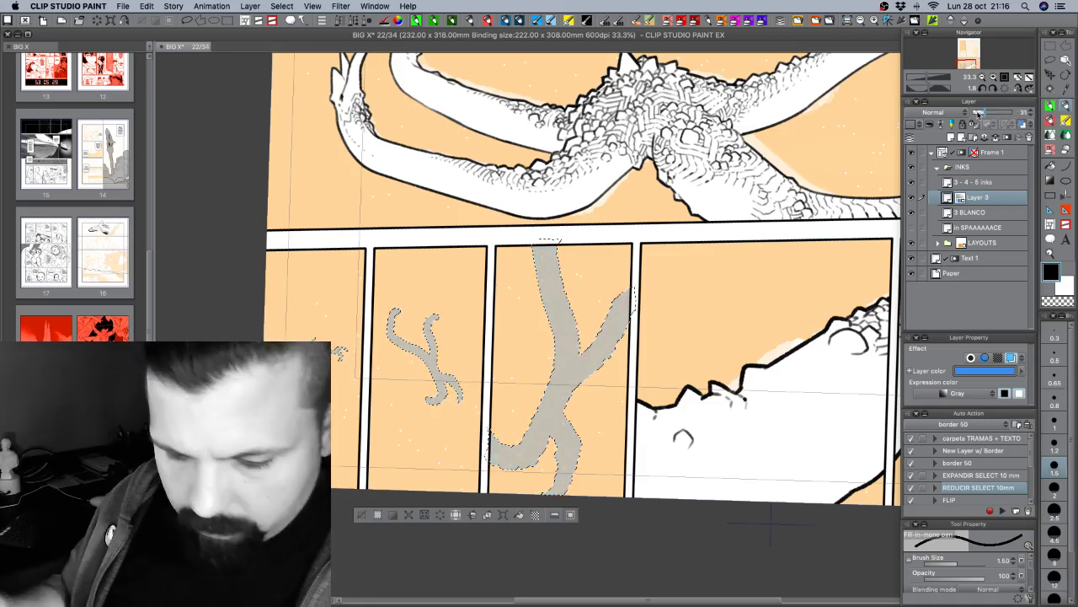
key(super+d)
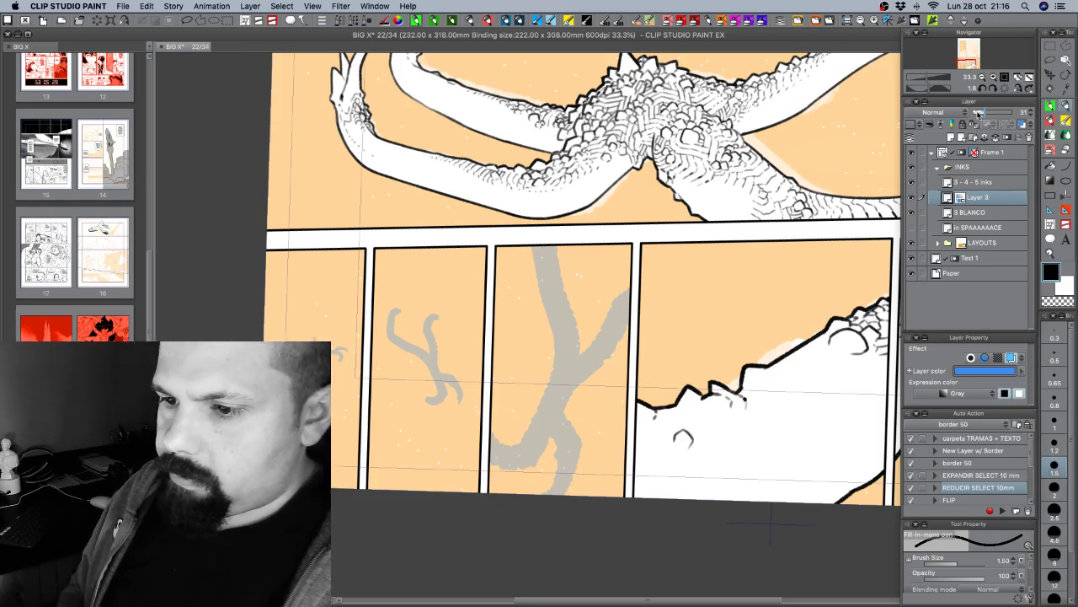
Add a new raster layer above Layer 3 and set the 1st TOOL DAVID inking brush to size 1.
key(super+plus)
drag(413, 354, 702, 336)
click(1067, 286)
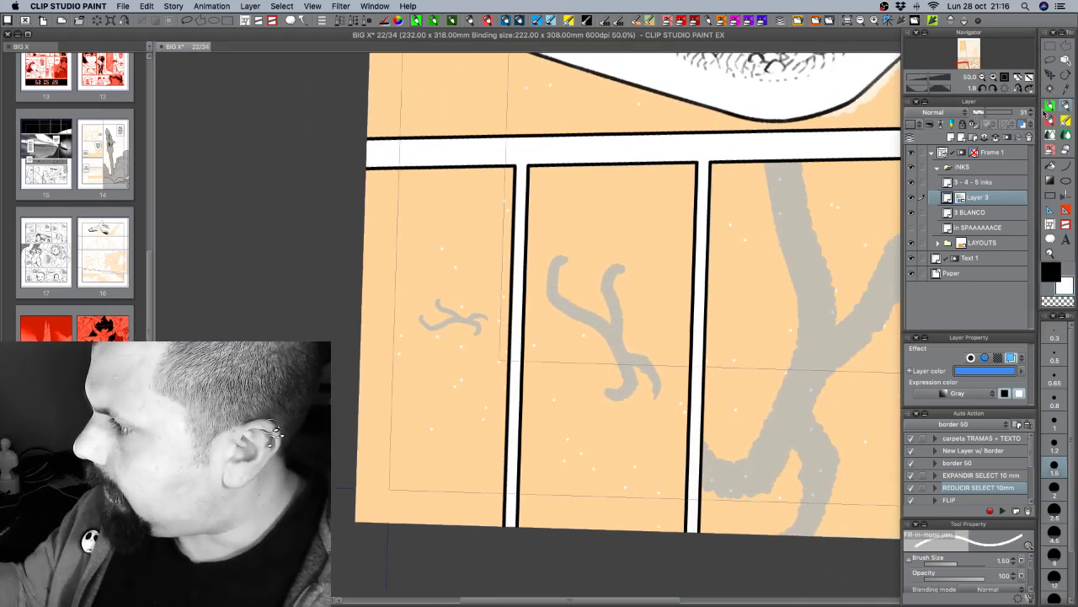
click(1051, 120)
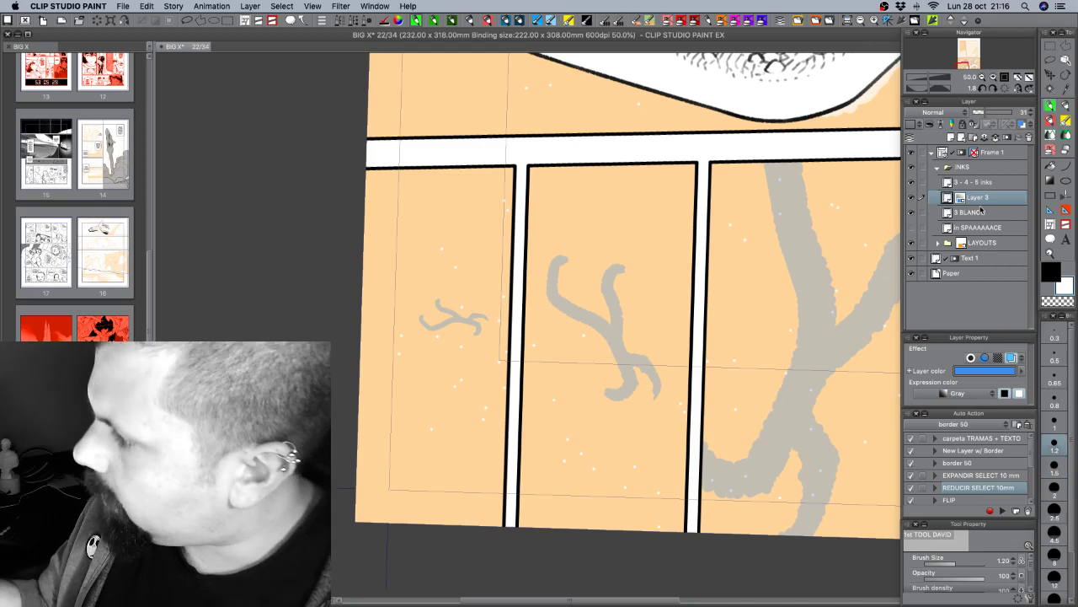
click(951, 138)
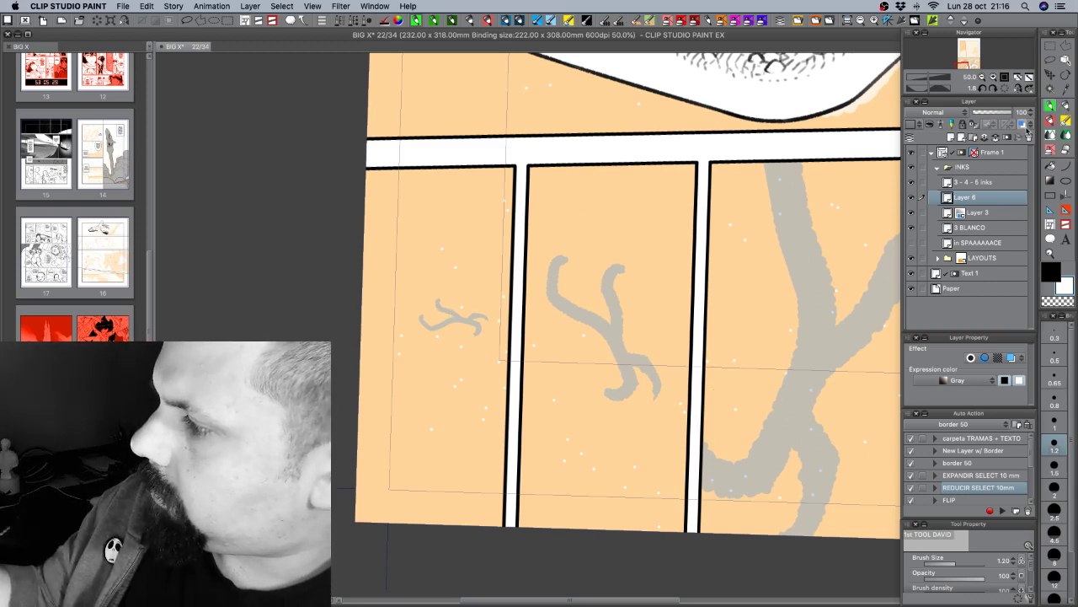
click(1055, 423)
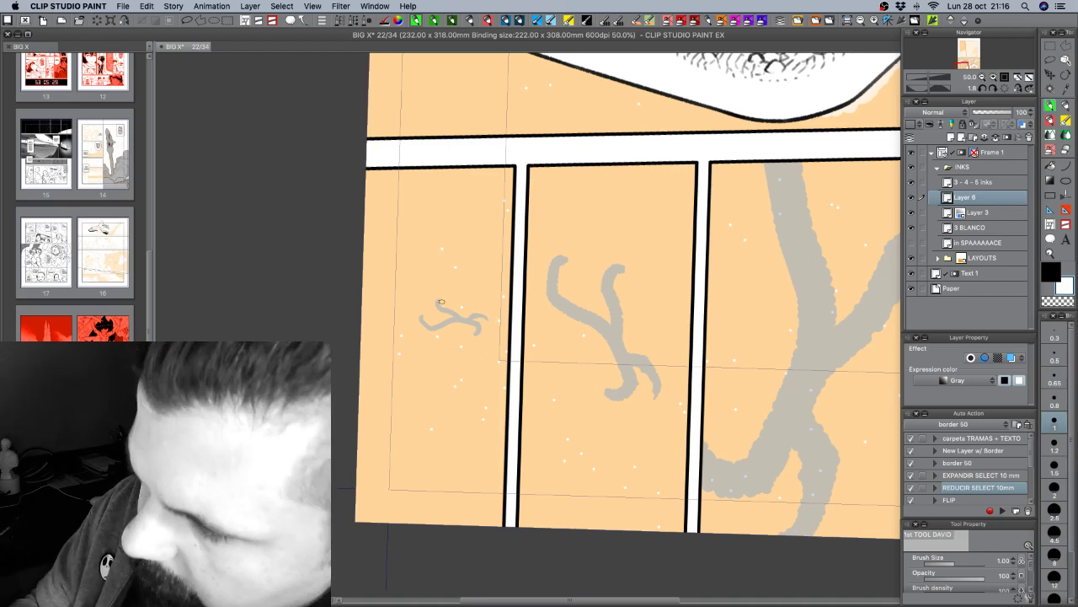
Ink the small creature in white over its silhouette in the first bottom panel, using the inking brush at sizes 0.8 and 0.65.
click(1053, 401)
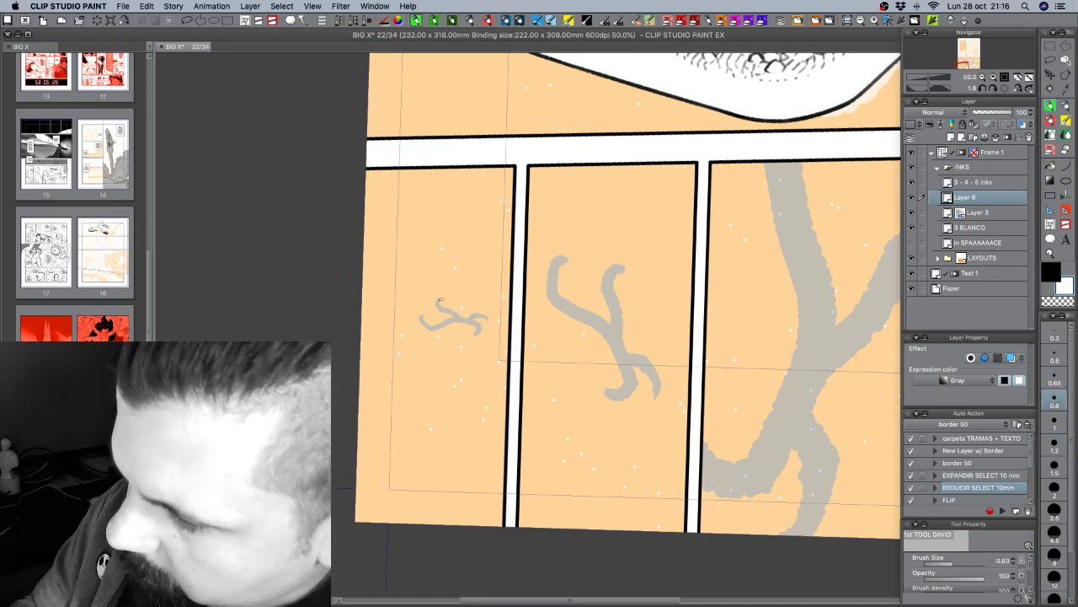
drag(730, 332, 596, 213)
drag(646, 427, 608, 368)
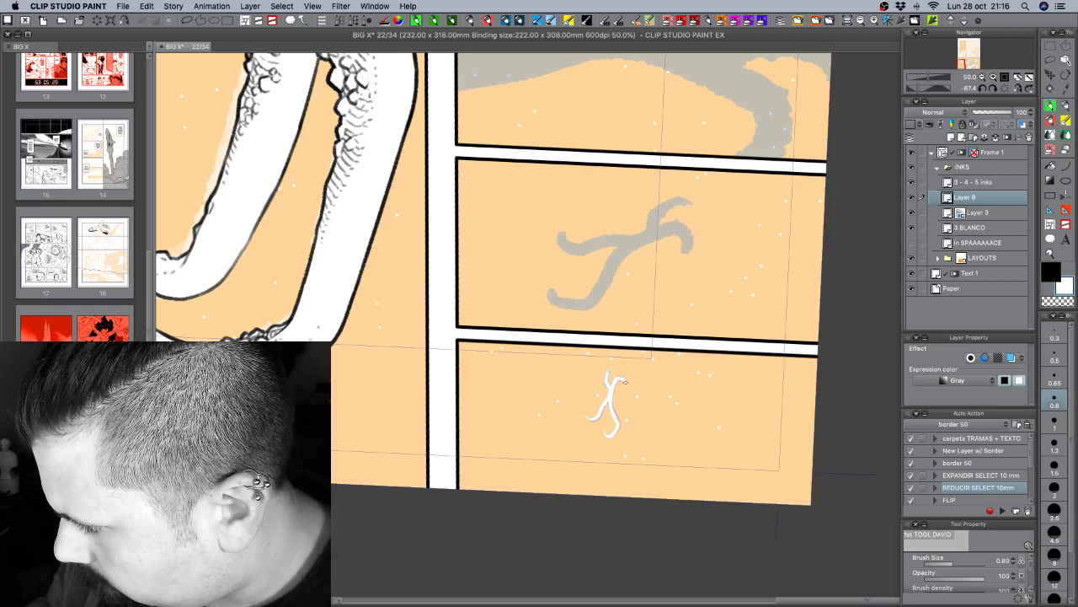
key(bracketleft)
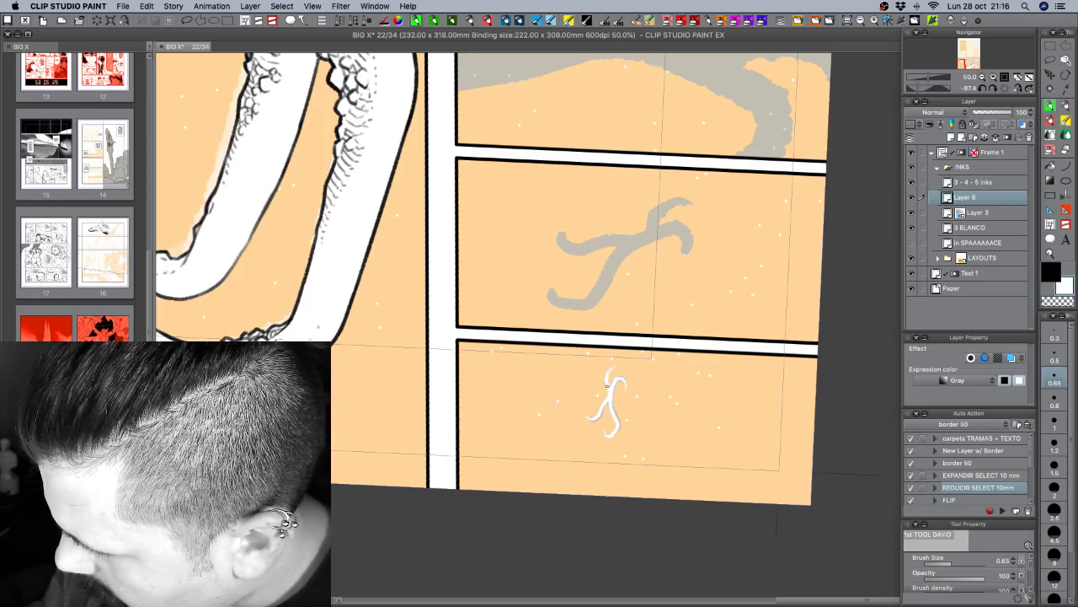
key(c)
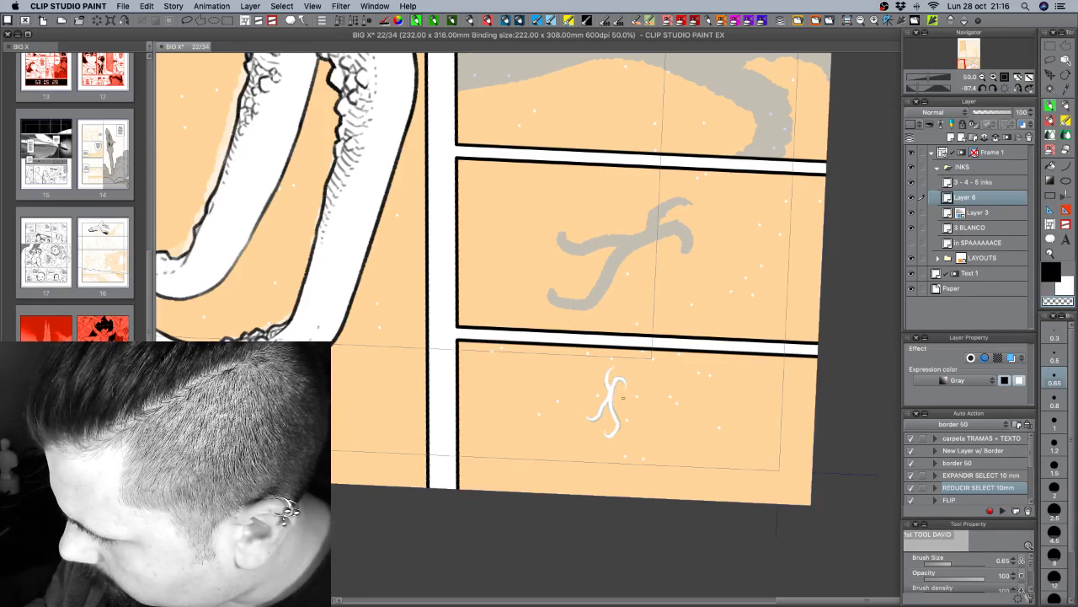
scroll(687, 307, up, 4)
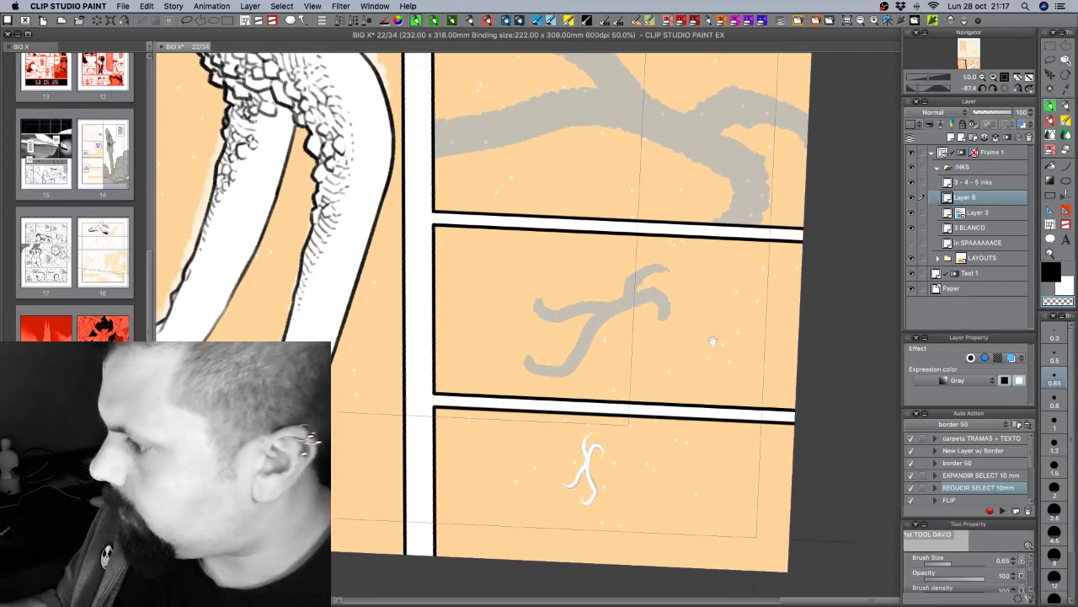
Try the Turnip pen with a test stroke near the second panel's silhouette, then undo the stroke.
click(1055, 422)
click(1068, 113)
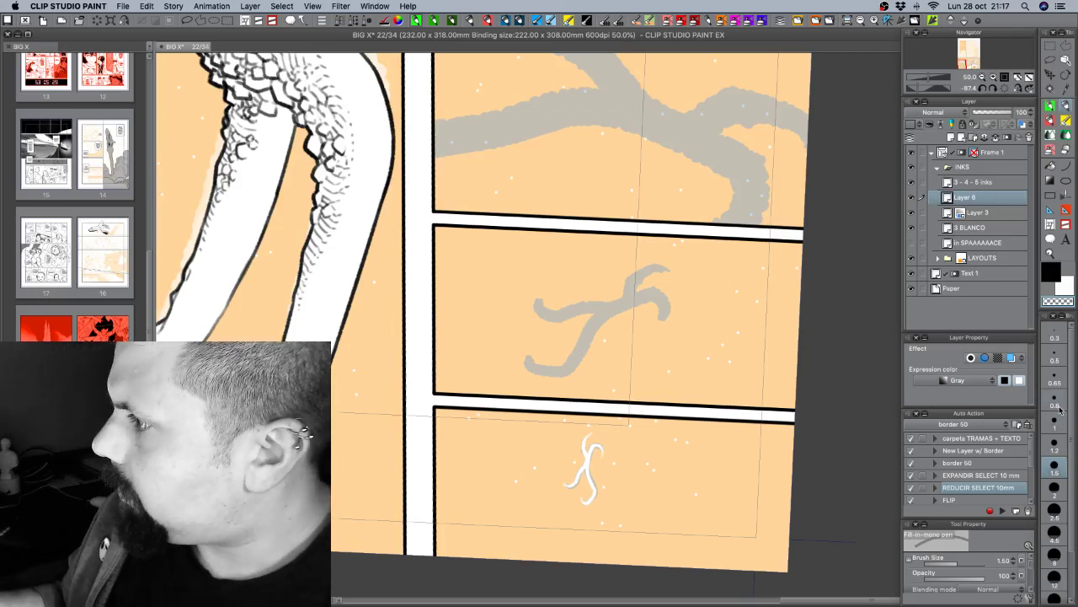
click(342, 21)
click(369, 47)
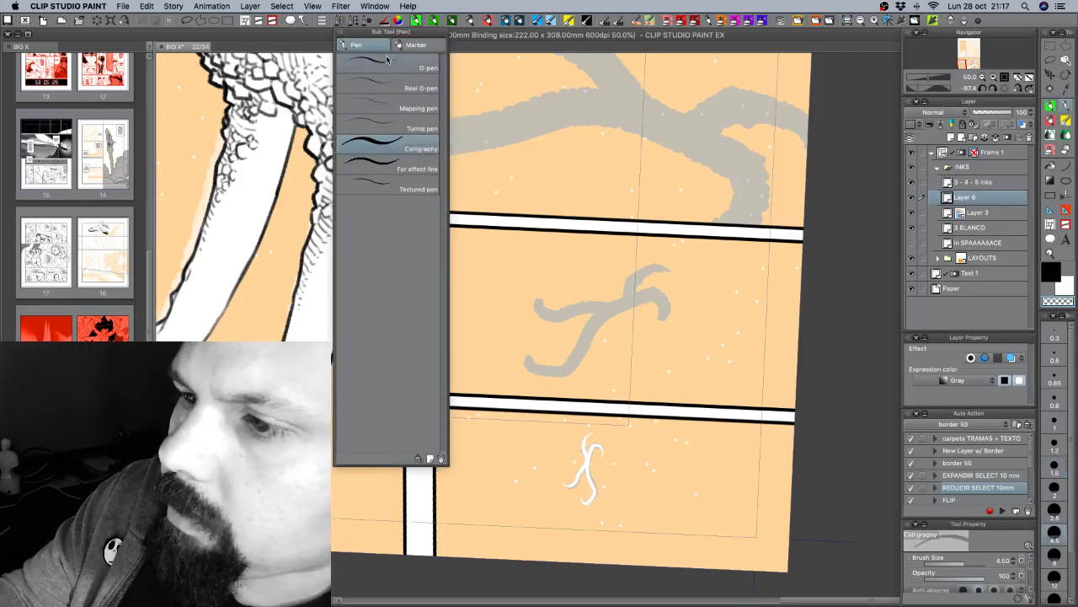
click(408, 129)
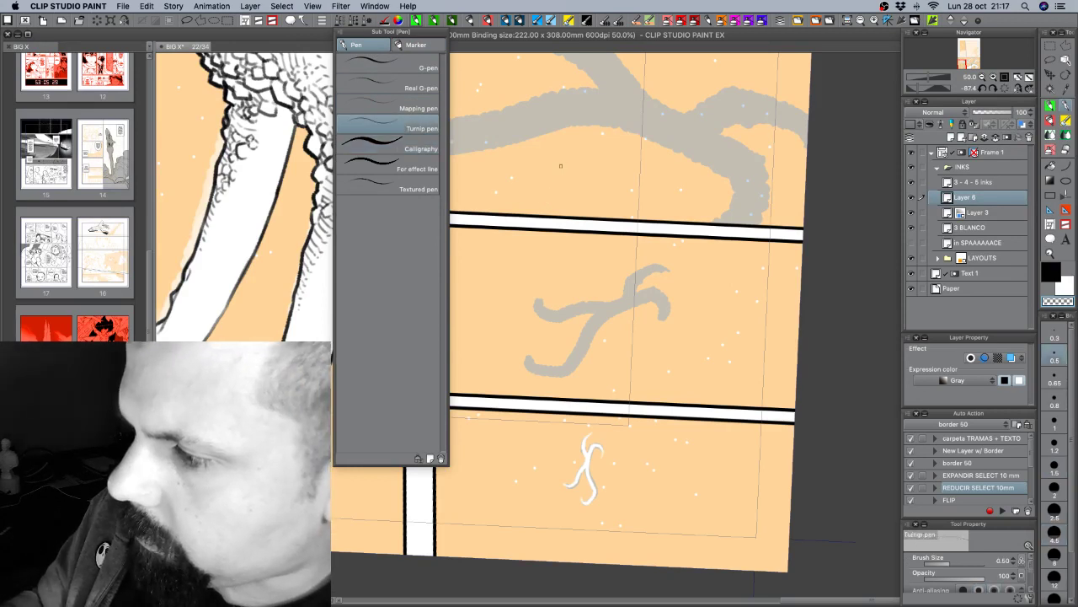
click(574, 277)
mouse_move(606, 249)
mouse_down()
mouse_move(625, 315)
mouse_move(720, 364)
mouse_up()
key(super+z)
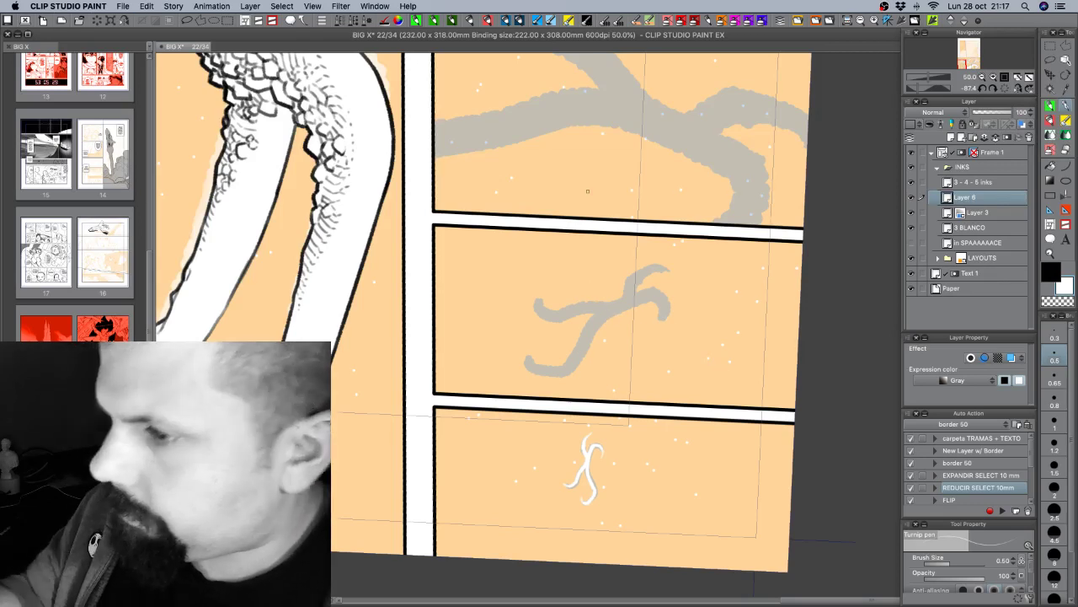
Switch to the G-pen and block in the second panel's creature in white over its silhouette, using sizes 1 and 2.
click(346, 26)
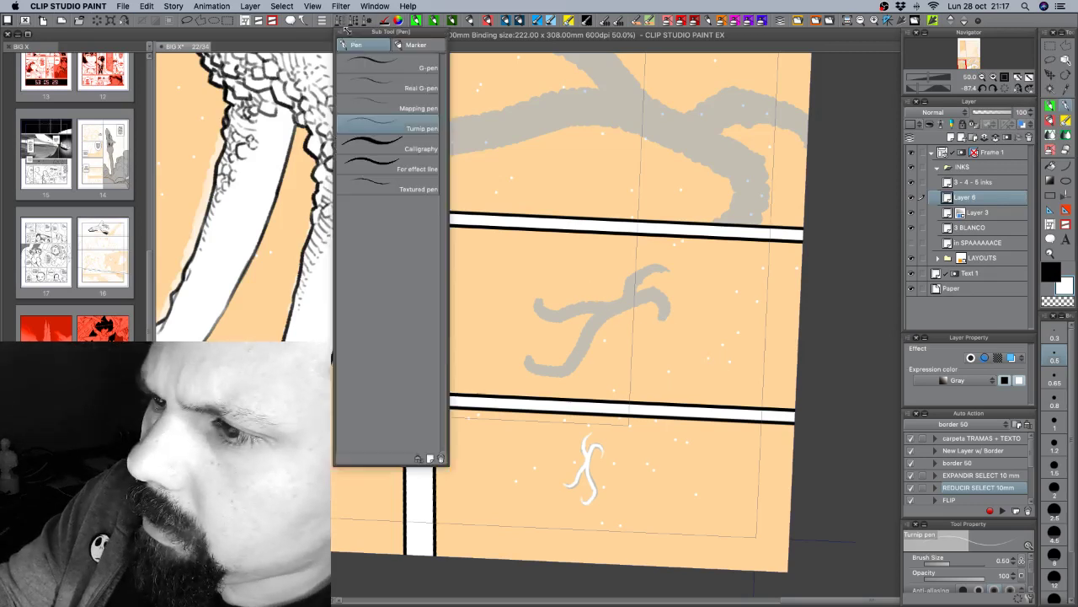
click(396, 87)
click(396, 67)
drag(598, 274, 741, 363)
key(ctrl+z)
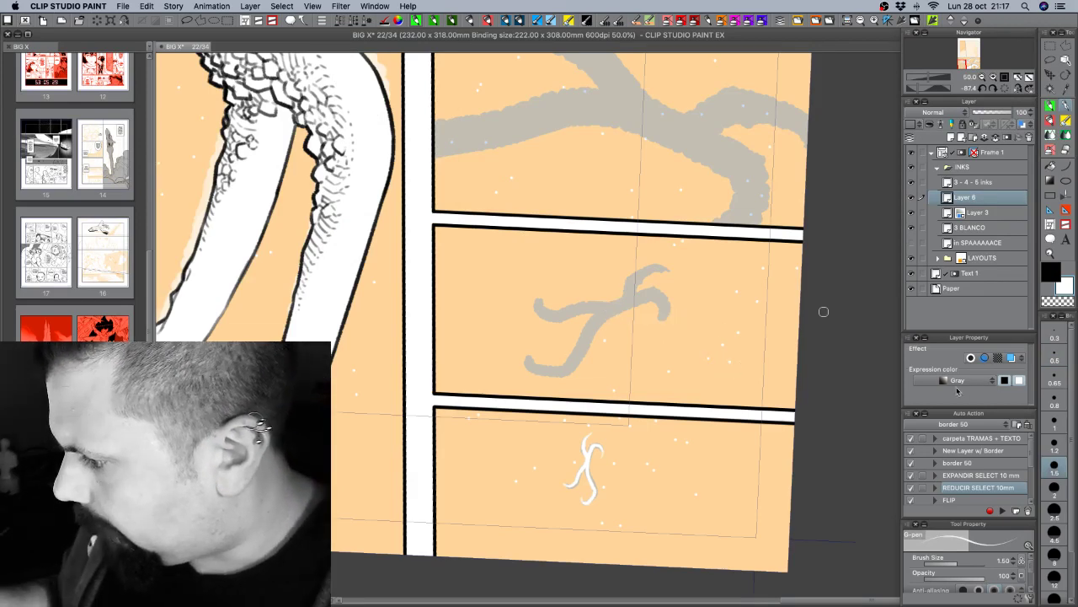
click(1055, 421)
mouse_move(540, 291)
mouse_down()
mouse_move(539, 310)
mouse_move(562, 314)
mouse_move(653, 297)
mouse_move(590, 325)
mouse_move(582, 344)
mouse_move(598, 319)
mouse_move(574, 357)
mouse_move(572, 314)
mouse_move(533, 364)
mouse_move(576, 361)
mouse_up()
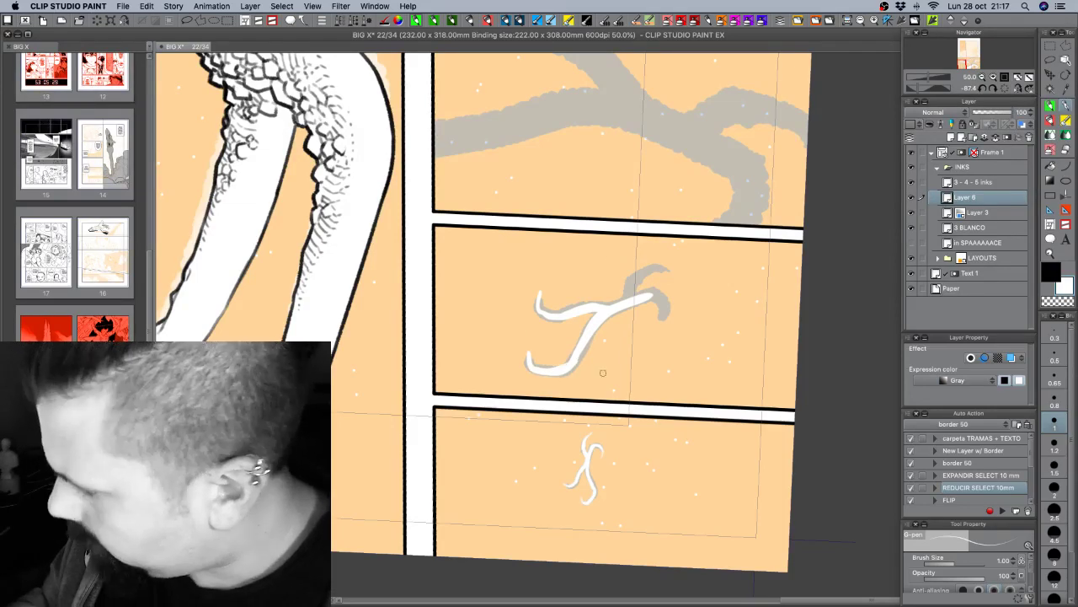
click(1054, 489)
mouse_move(664, 266)
mouse_down()
mouse_move(609, 307)
mouse_move(652, 293)
mouse_move(666, 317)
mouse_up()
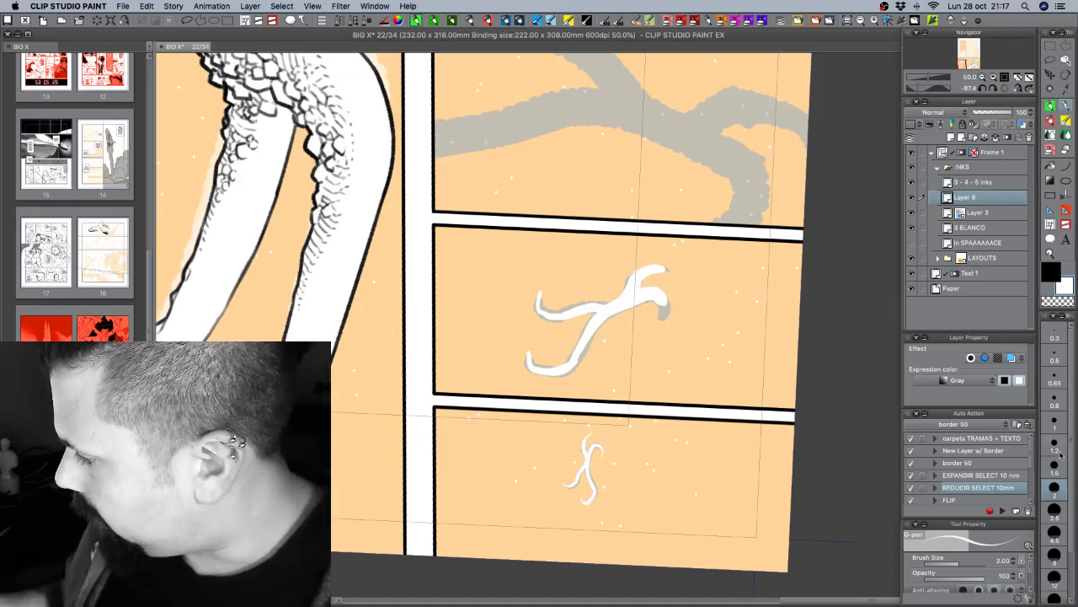
Finish and taper the second creature's curled limb with the G-pen at size 1, alternating between drawing and transparent colour.
key([)
key(c)
key(c)
key(c)
key(c)
key(c)
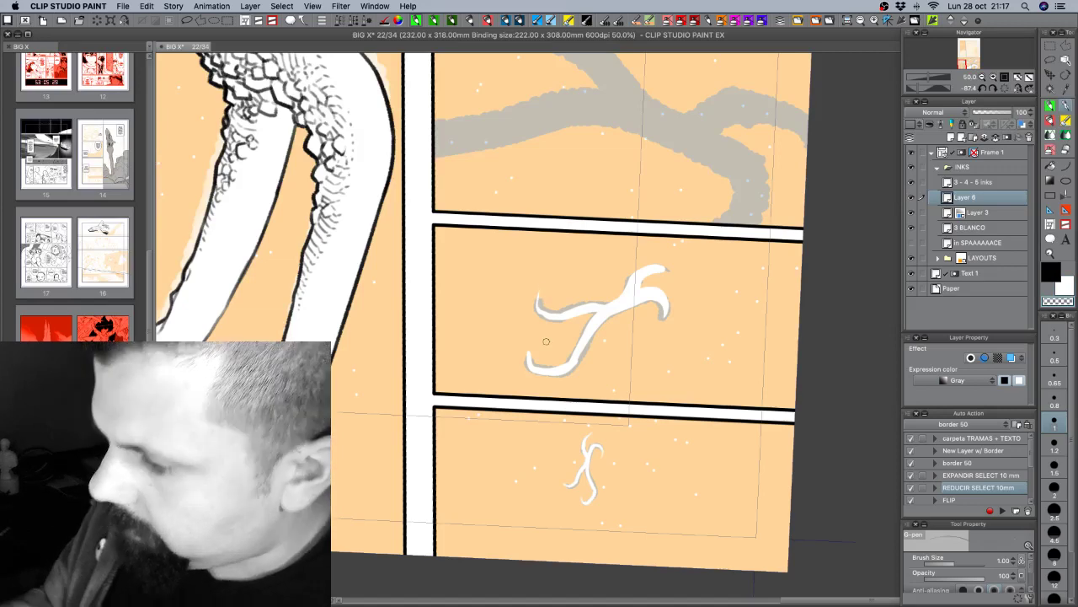
Try outlining the large silhouette's limbs in the third panel in white with the Fill-in-mono pen at size 1.5.
scroll(662, 446, up, 5)
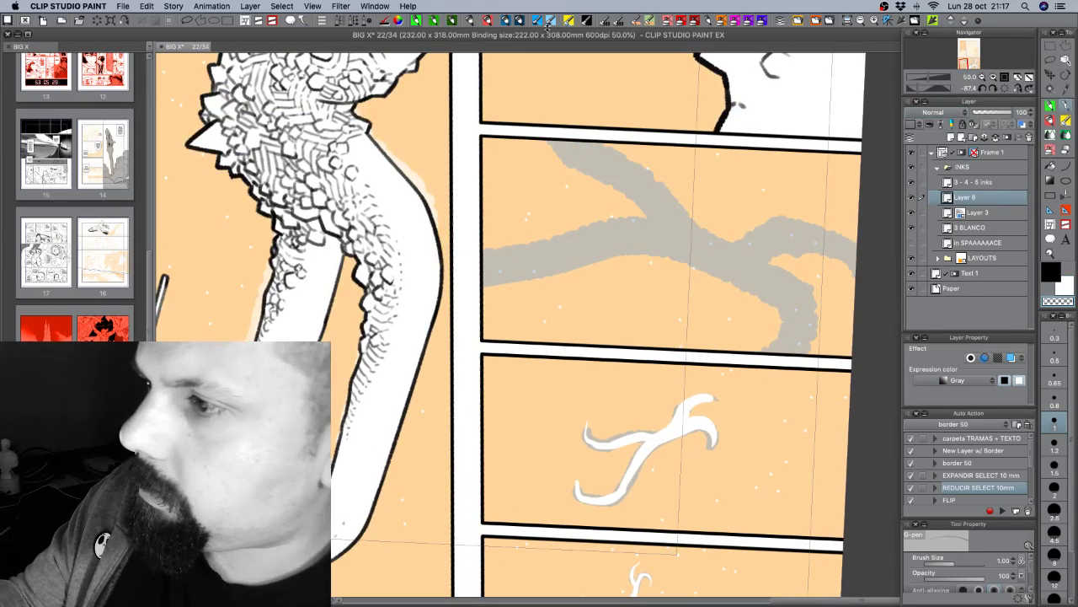
click(470, 20)
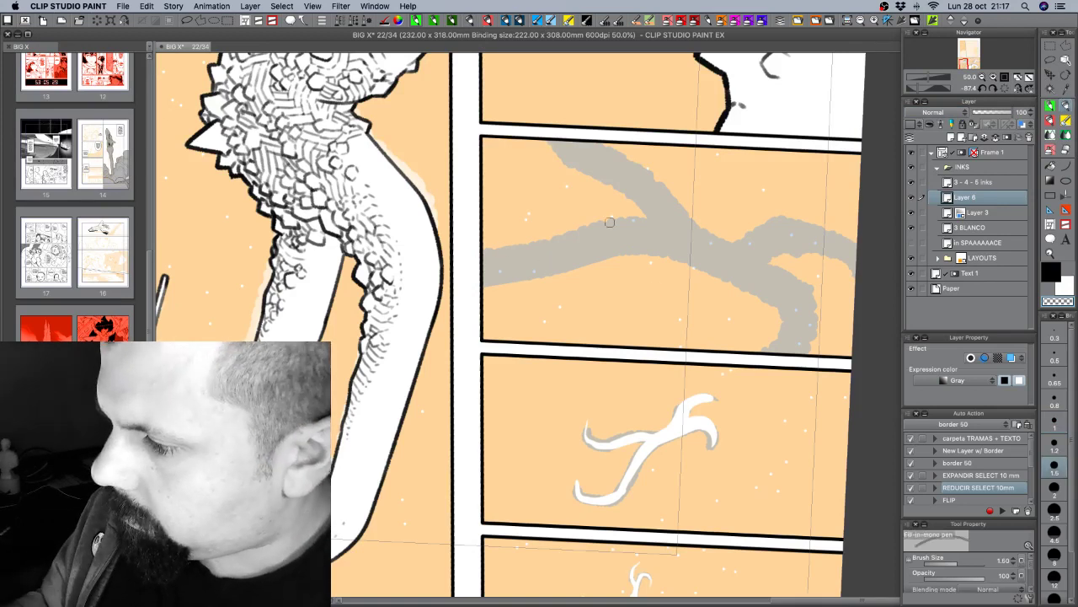
drag(475, 253, 684, 234)
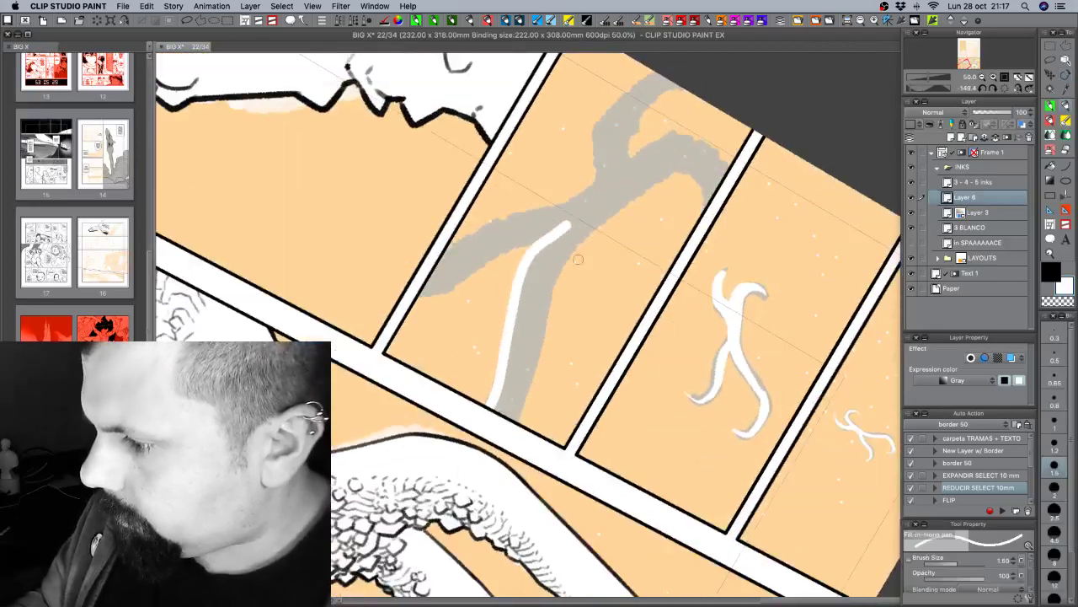
mouse_move(616, 213)
mouse_down()
mouse_move(550, 282)
mouse_move(535, 365)
mouse_move(520, 395)
mouse_move(504, 393)
mouse_move(508, 424)
mouse_up()
drag(419, 295, 581, 226)
mouse_move(453, 255)
mouse_down()
mouse_move(528, 209)
mouse_move(502, 212)
mouse_move(585, 192)
mouse_move(616, 162)
mouse_move(639, 193)
mouse_up()
mouse_move(657, 129)
mouse_down()
mouse_move(598, 180)
mouse_move(593, 257)
mouse_up()
mouse_move(681, 138)
mouse_down()
mouse_move(630, 189)
mouse_move(624, 241)
mouse_up()
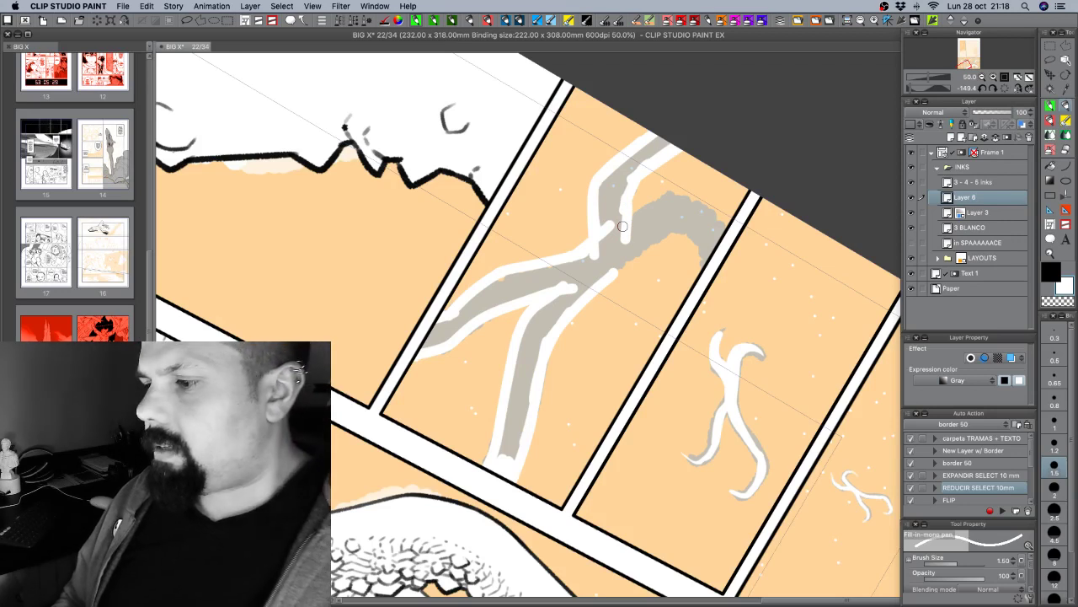
Undo all the white outline strokes on the third panel's large silhouette.
key(super+z)
key(super+z)
key(super+z)
key(super+z)
key(super+z)
key(super+z)
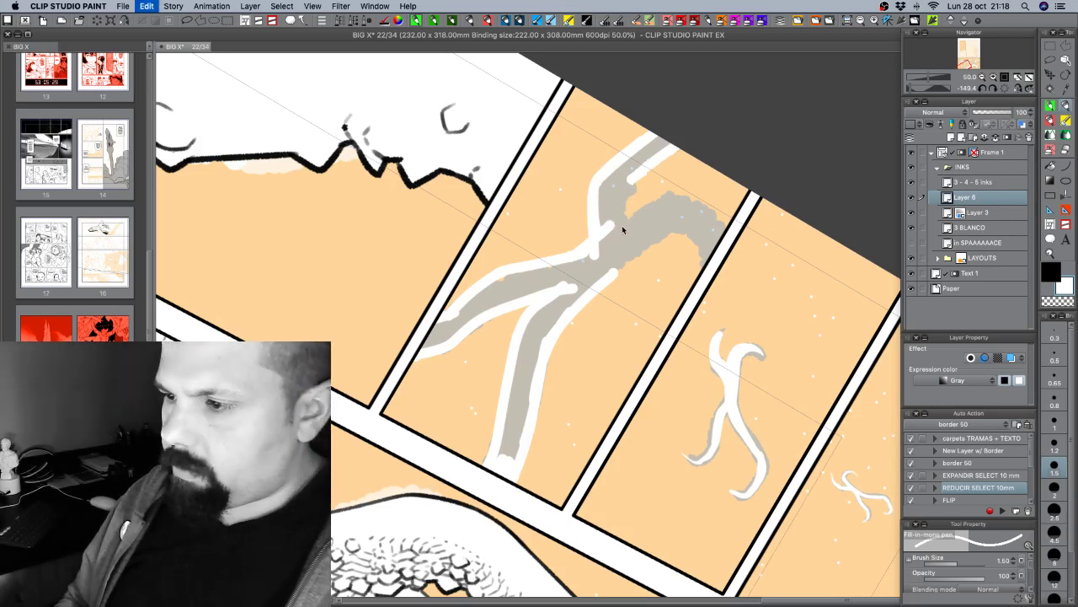
key(super+z)
key(super+z)
key(super+z)
key(super+z)
key(super+z)
key(super+z)
key(super+z)
key(super+z)
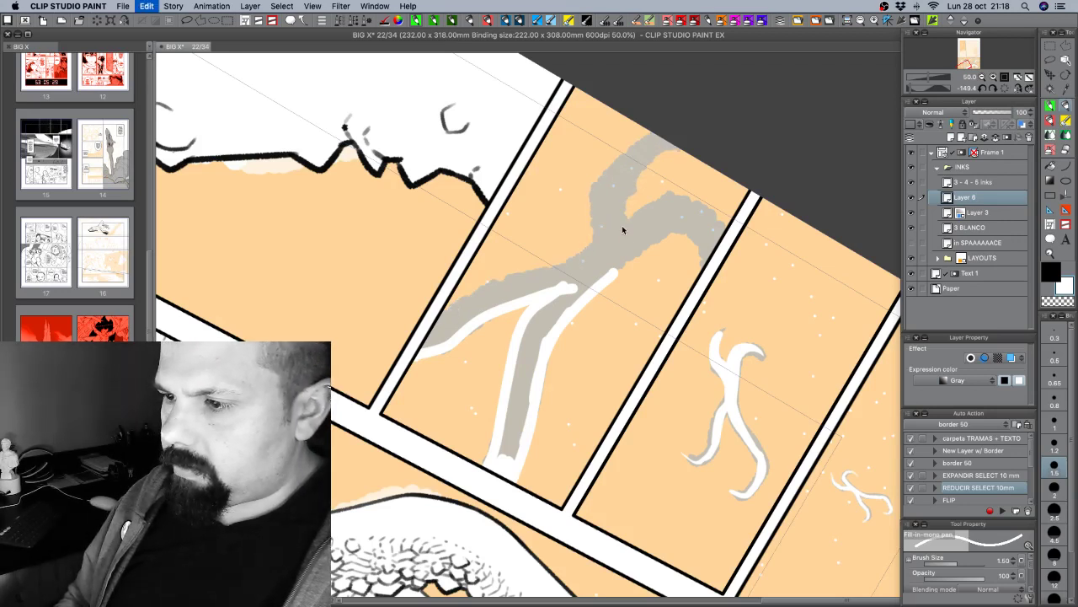
key(super+z)
key(super+z)
key(super+z)
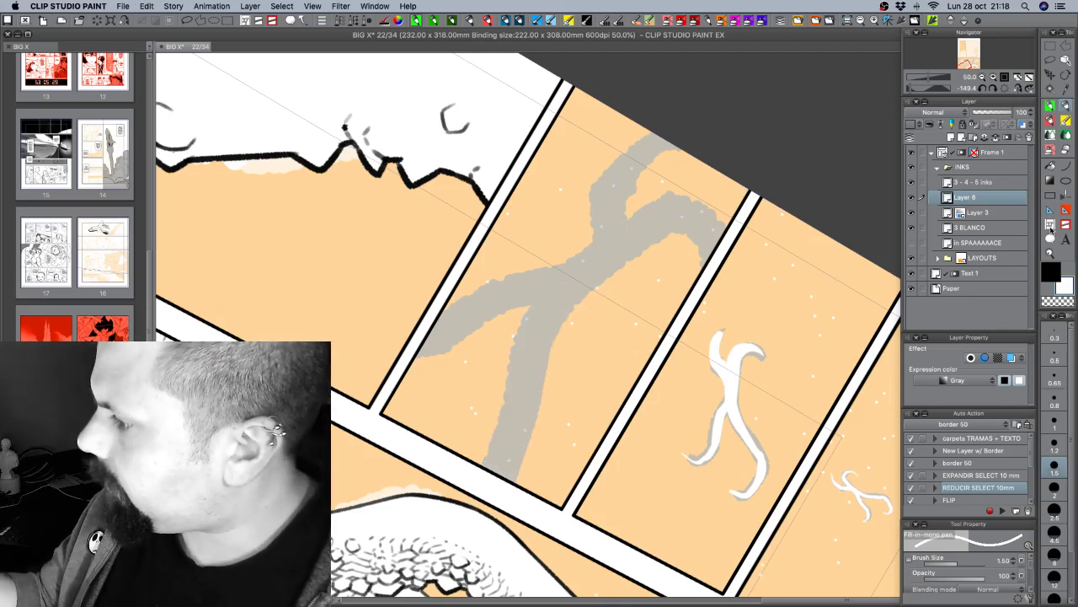
Sharpen the tip and edge of the second creature's short limb with the 1st TOOL DAVID brush at size 1.
click(1054, 108)
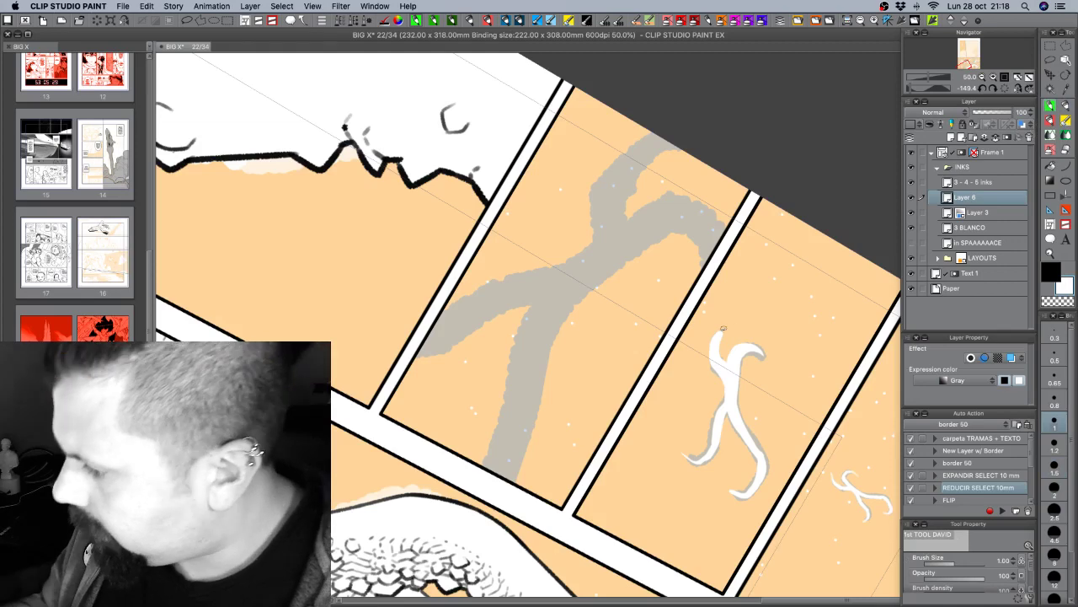
key(c)
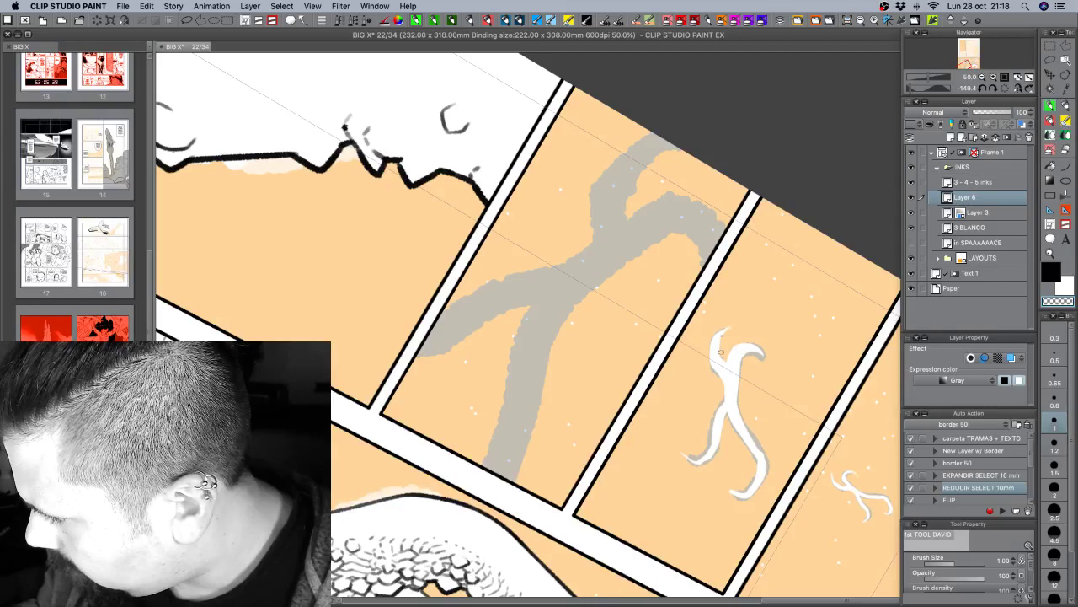
key(c)
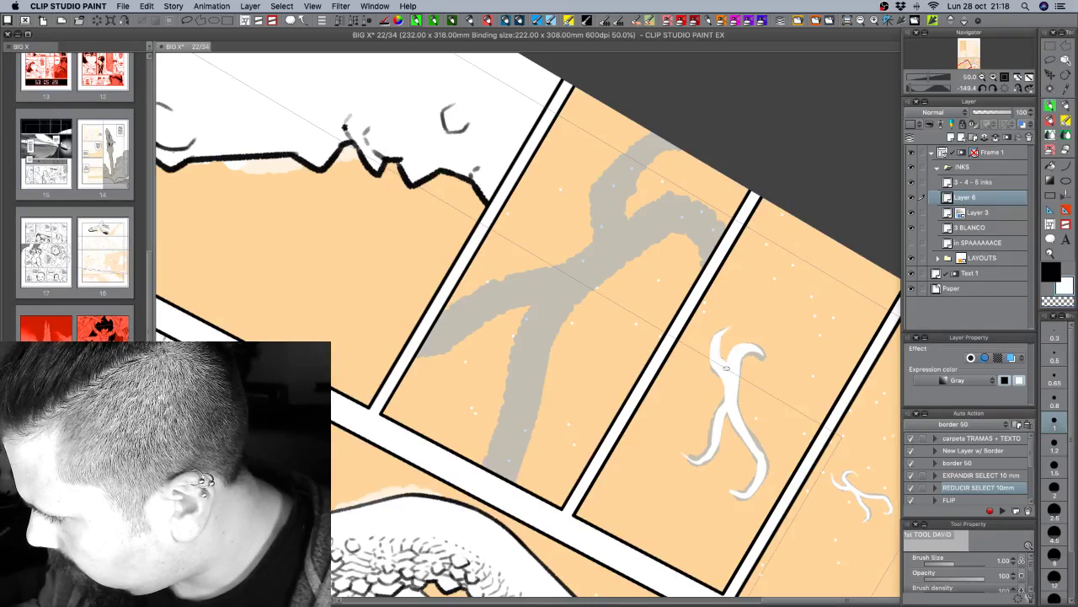
Set the inking brush to size 0.8 and refine the hooked tips of the second creature's limbs.
mouse_move(817, 331)
mouse_down()
mouse_move(759, 427)
mouse_move(694, 464)
mouse_up()
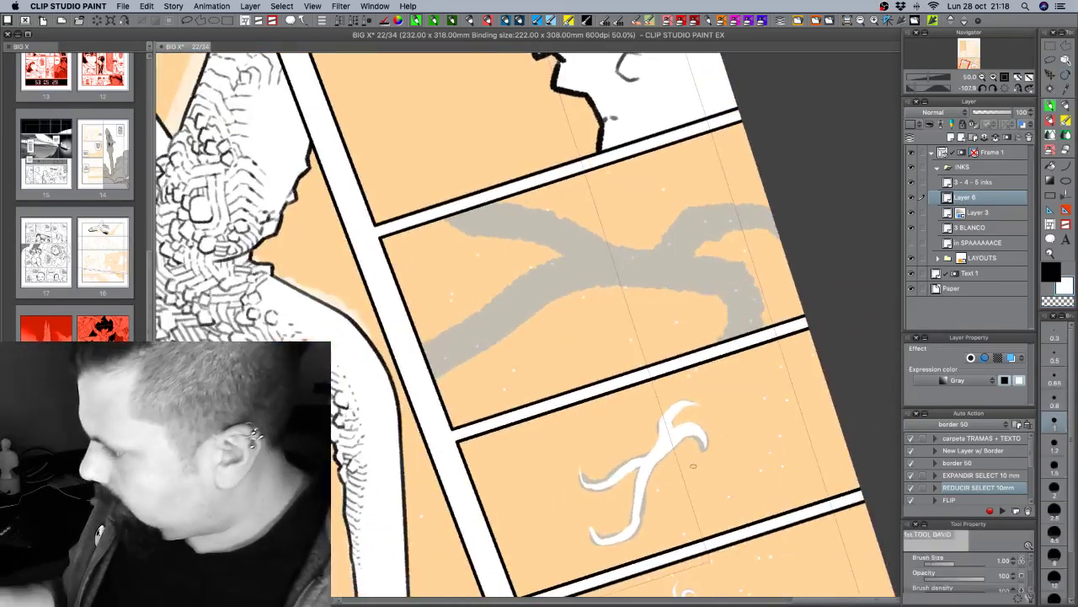
click(1053, 401)
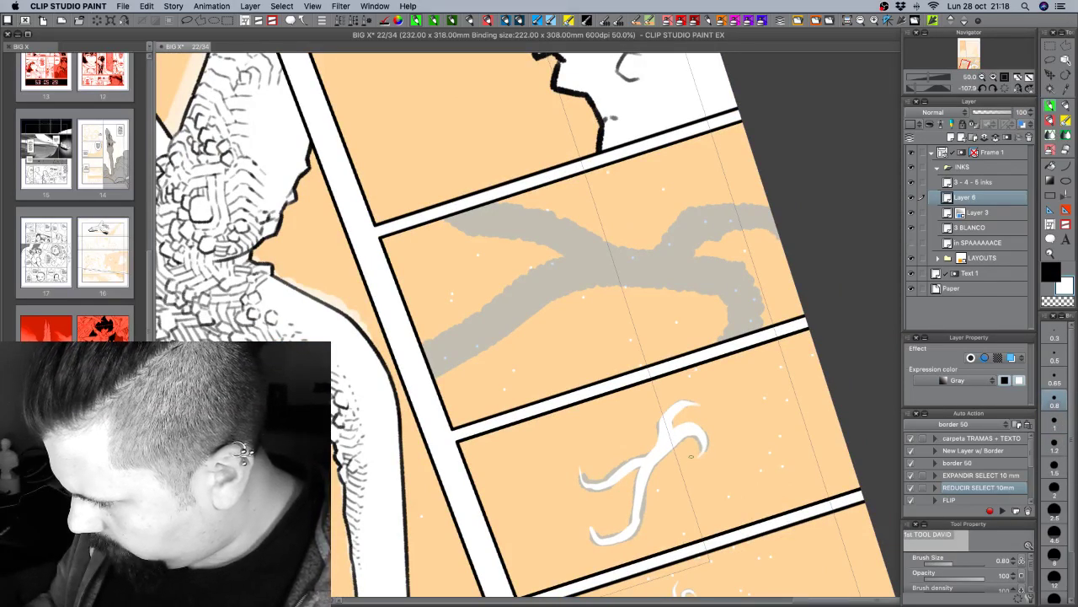
key(c)
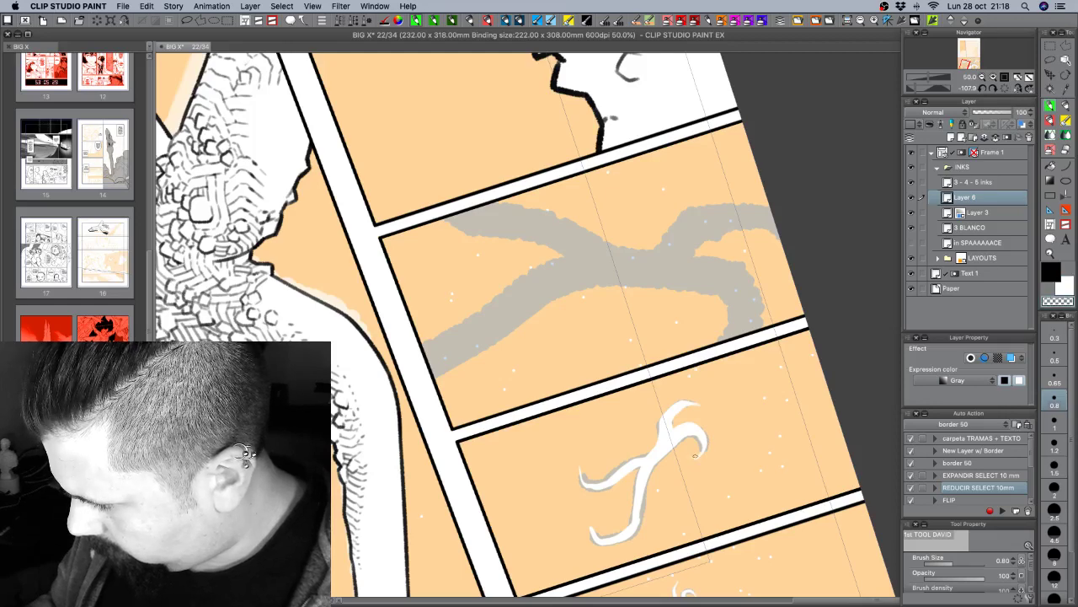
key(c)
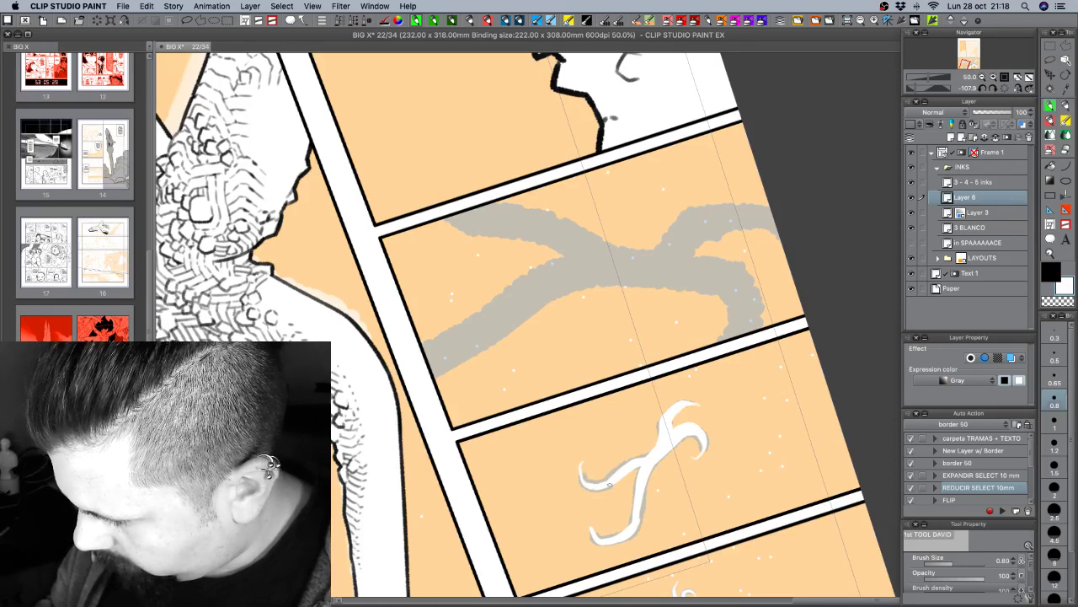
Rework the contours of the second creature's body and long limbs with small jagged edges at brush size 0.8.
drag(671, 475, 679, 396)
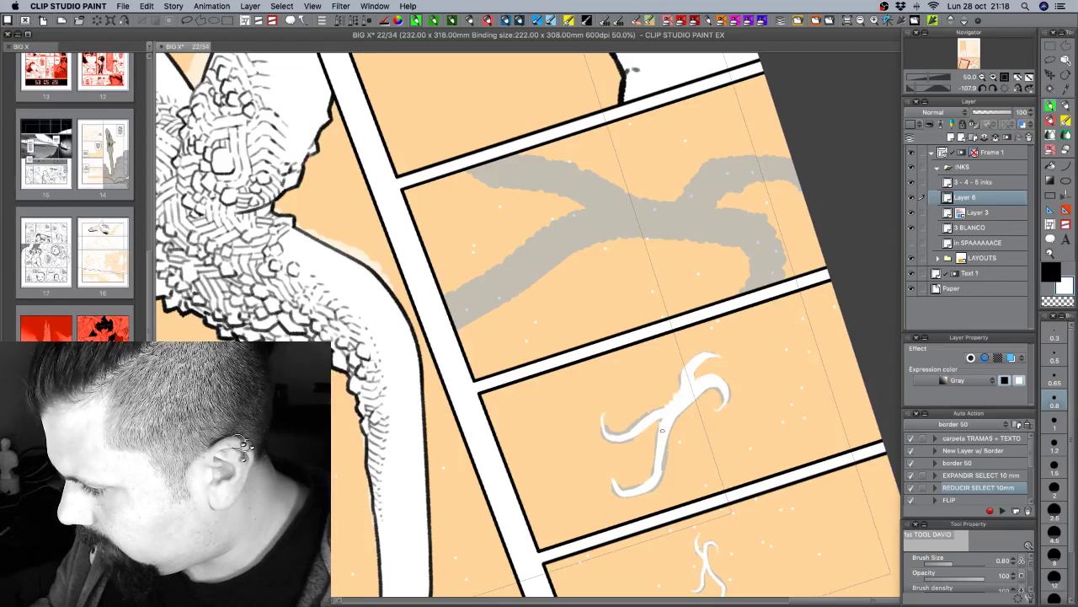
drag(695, 396, 710, 360)
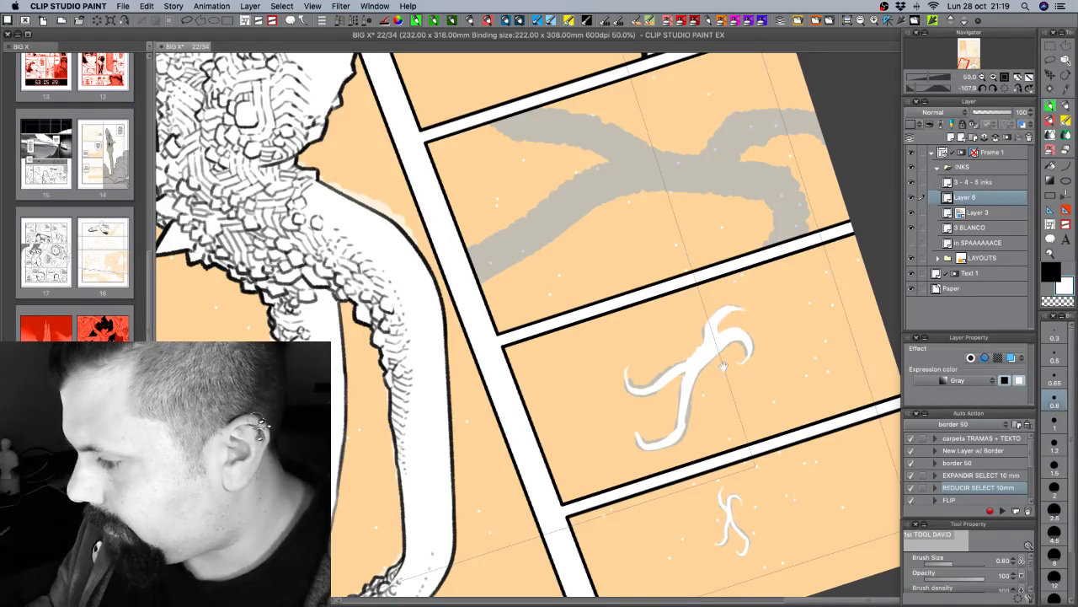
drag(724, 367, 751, 328)
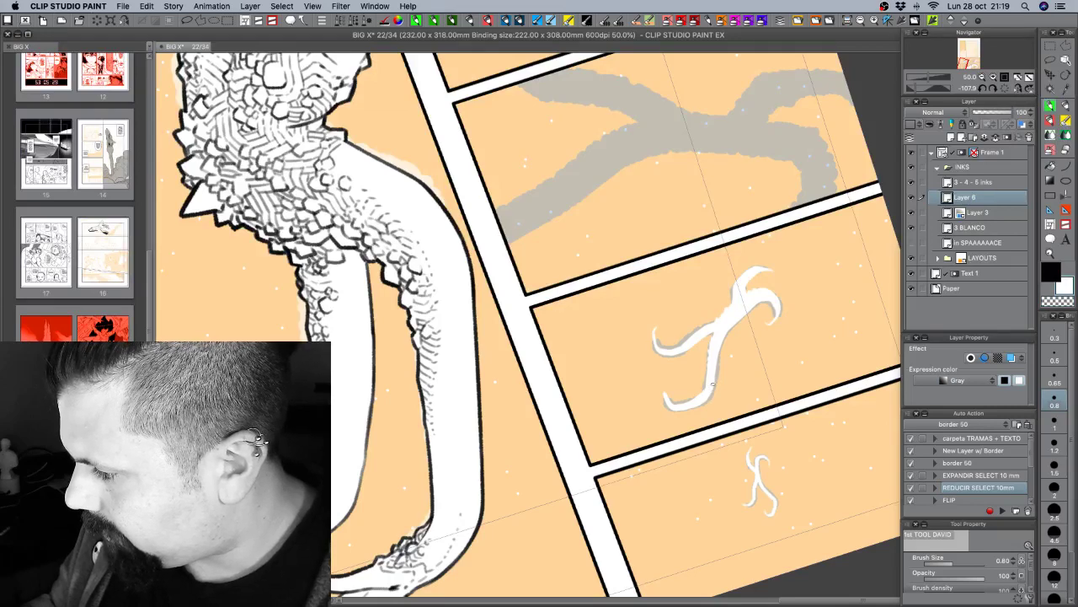
key(c)
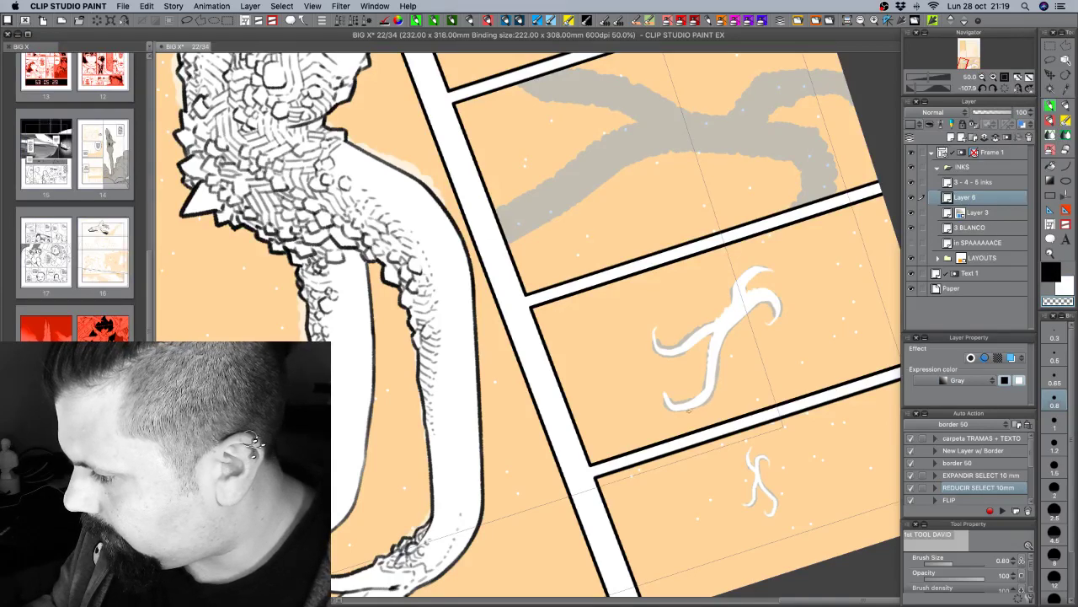
Touch up the tips of the second creature's long limbs at brush size 0.8, then save the page.
key(shift+space)
drag(741, 378, 717, 253)
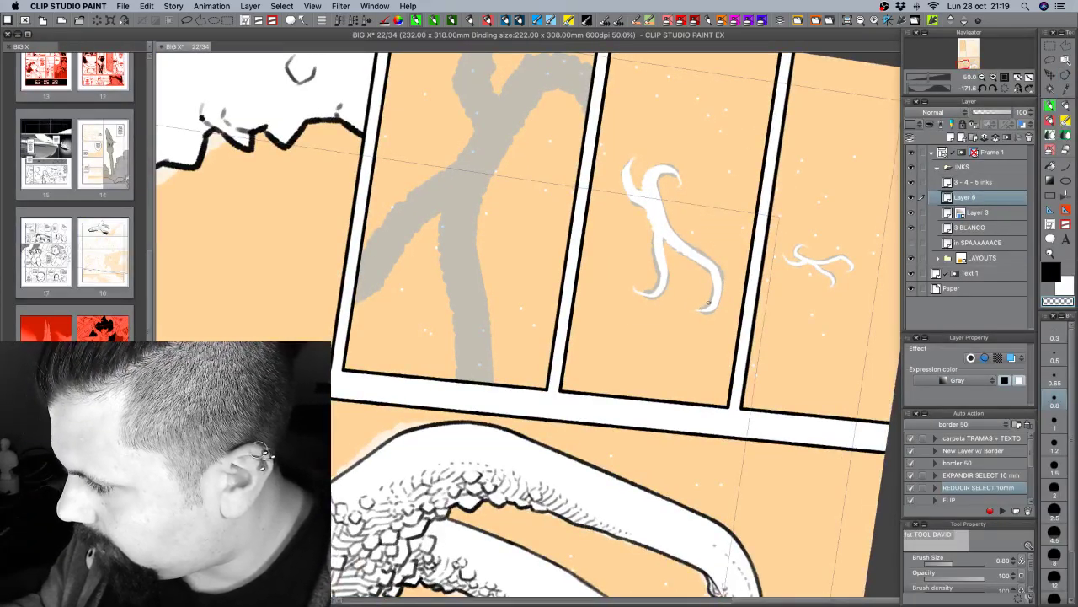
mouse_move(710, 302)
mouse_down()
mouse_move(642, 304)
mouse_move(642, 376)
mouse_up()
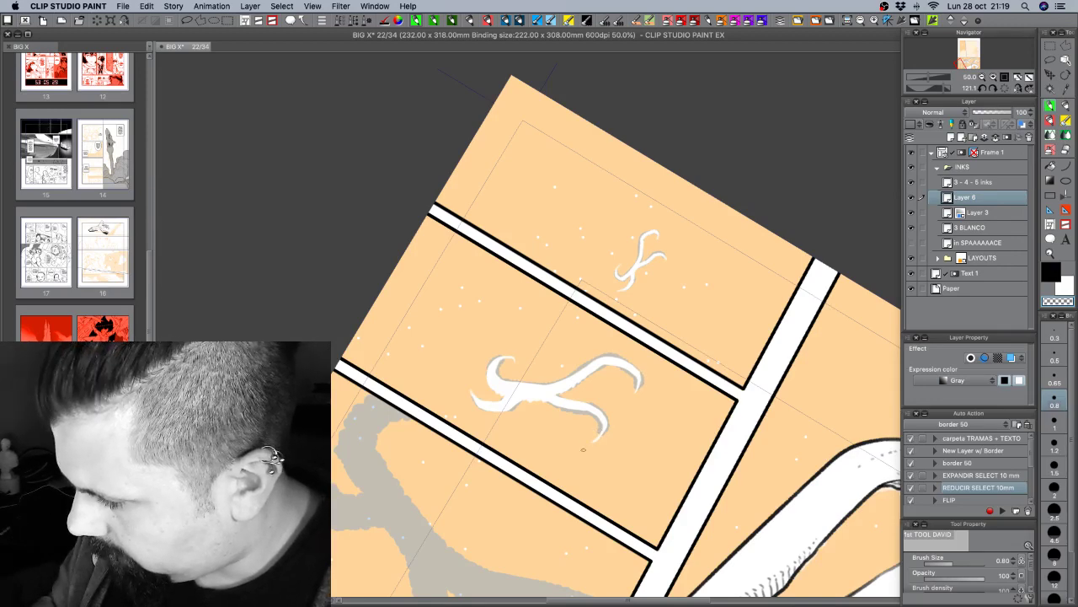
key(x)
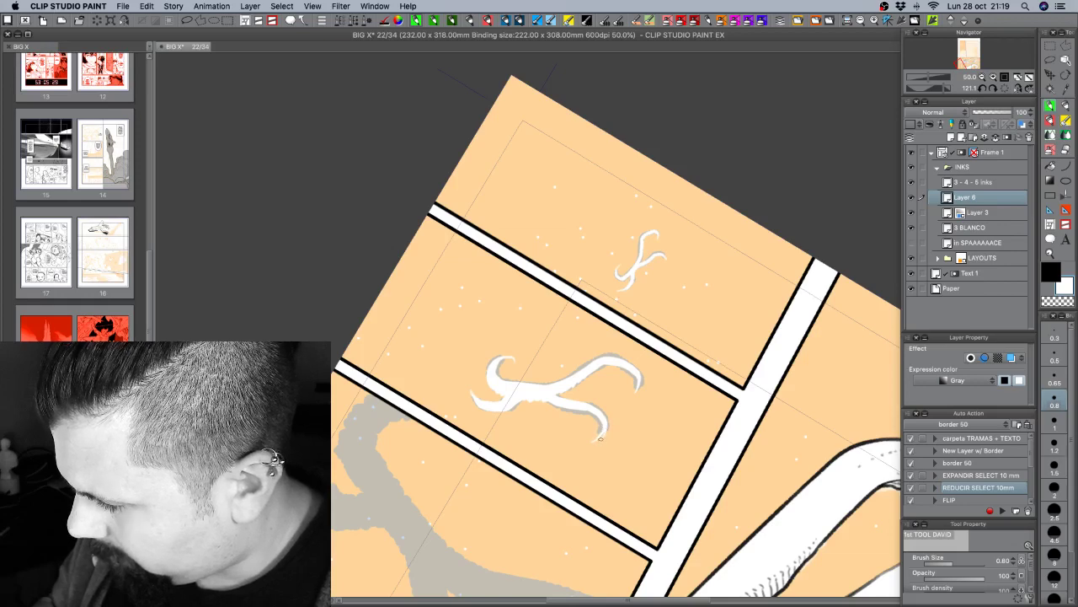
key(c)
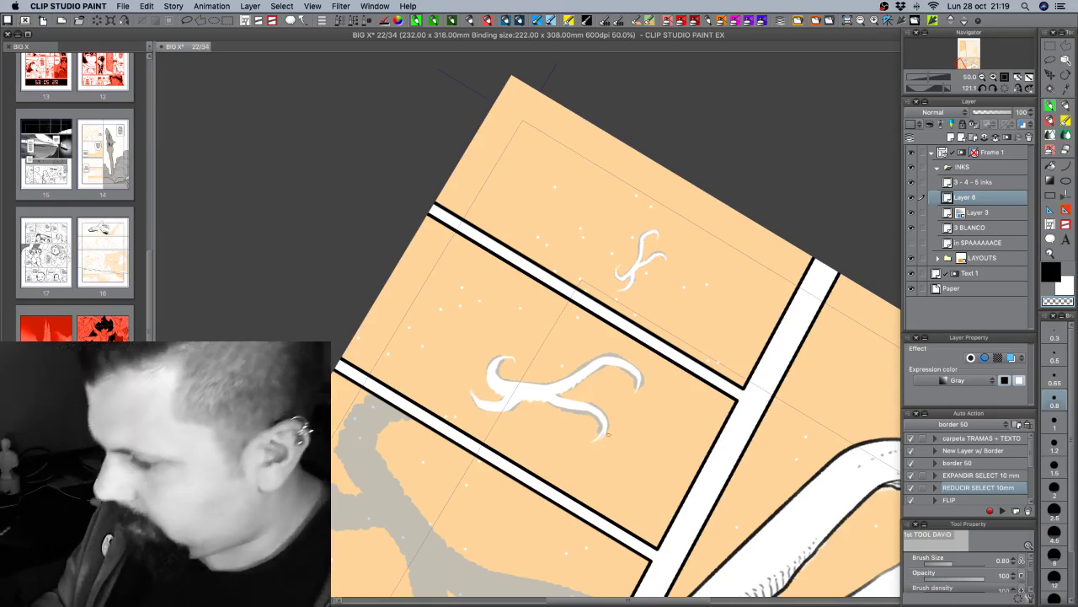
key(r)
mouse_move(606, 439)
mouse_down()
mouse_move(520, 481)
mouse_move(498, 450)
mouse_move(570, 479)
mouse_up()
key(space)
drag(595, 415, 748, 393)
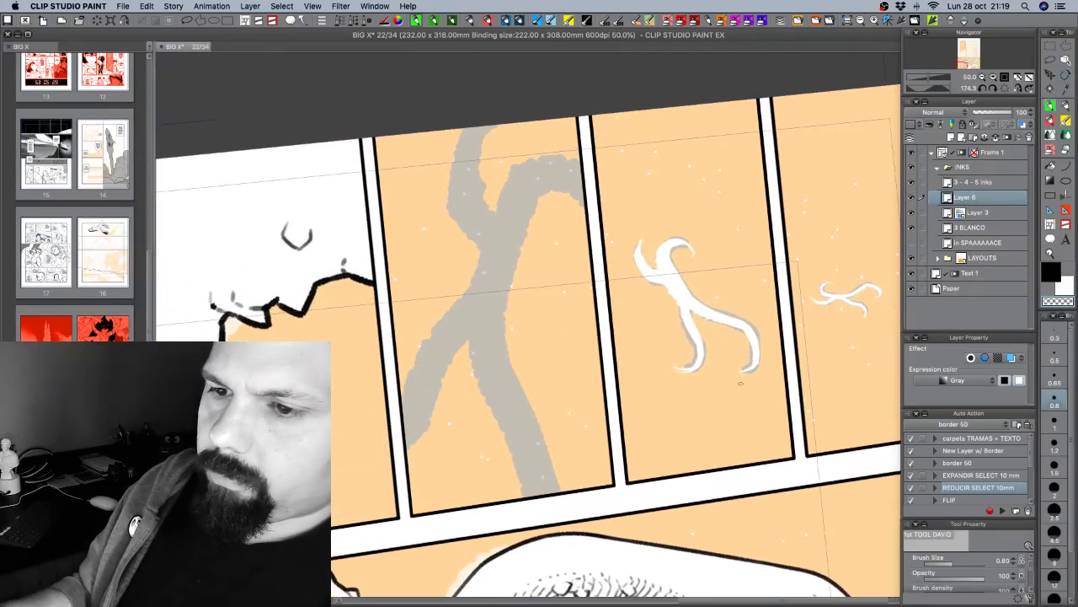
key(super+s)
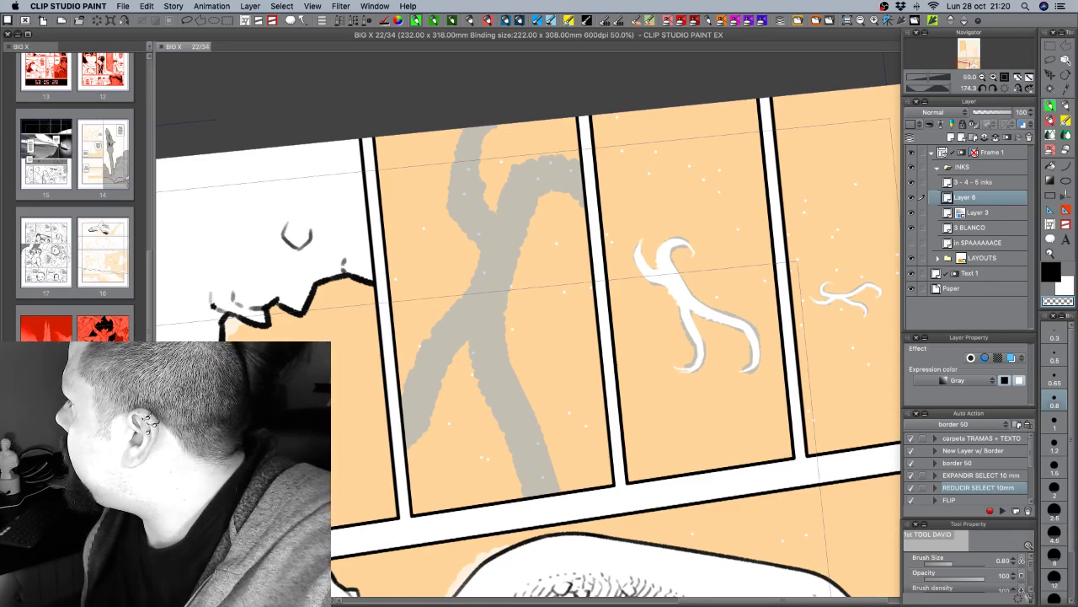
On the 3 - 4 - 5 inks layer, start outlining the third panel silhouette's short limb and body in black at brush size 1.2.
click(975, 182)
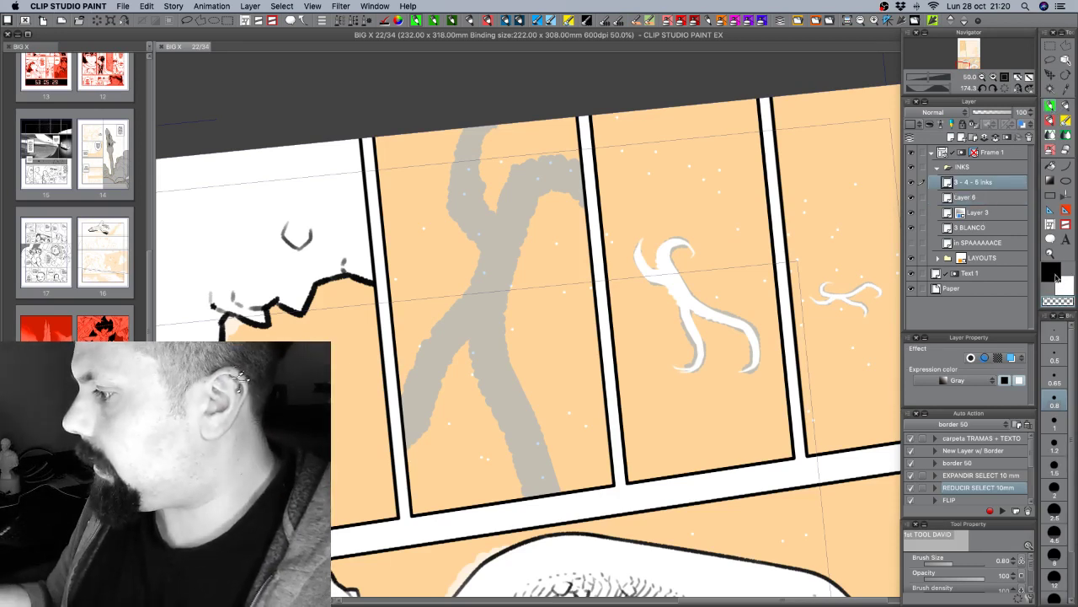
click(1055, 443)
scroll(672, 395, left, 5)
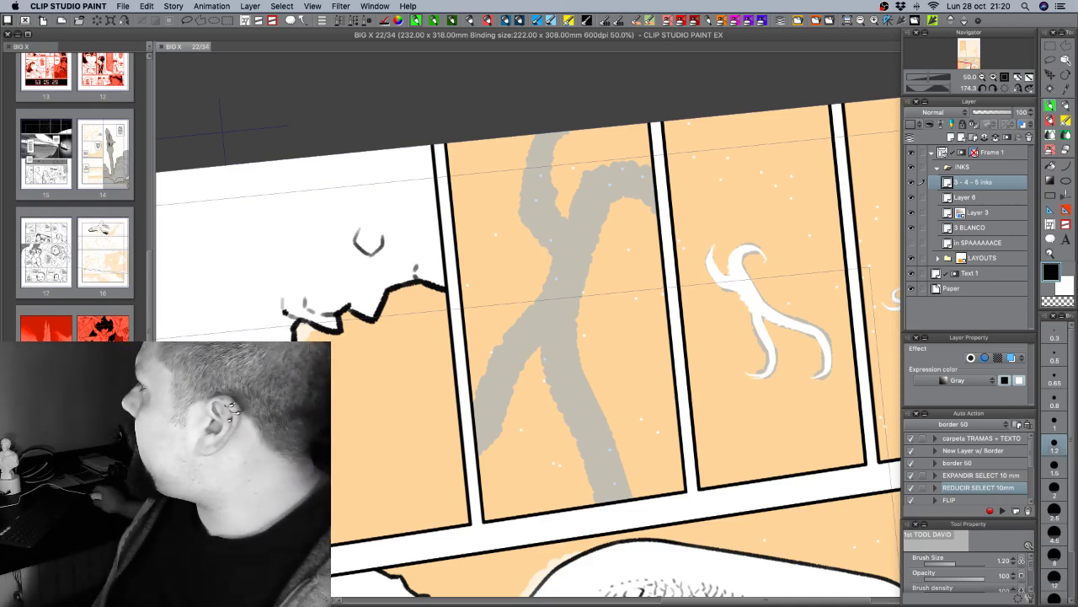
key(Tab)
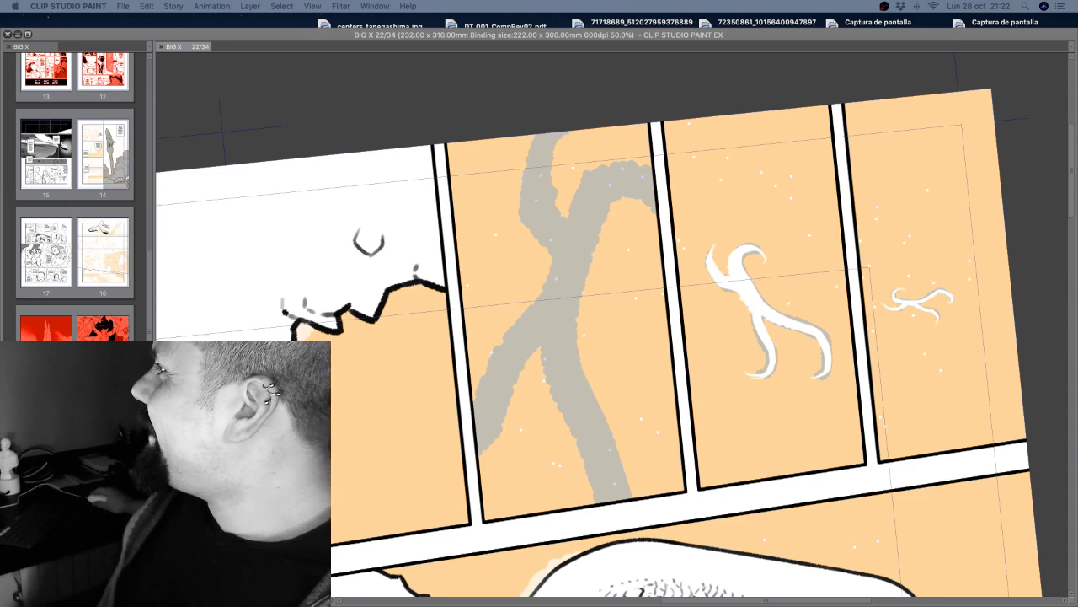
key(Tab)
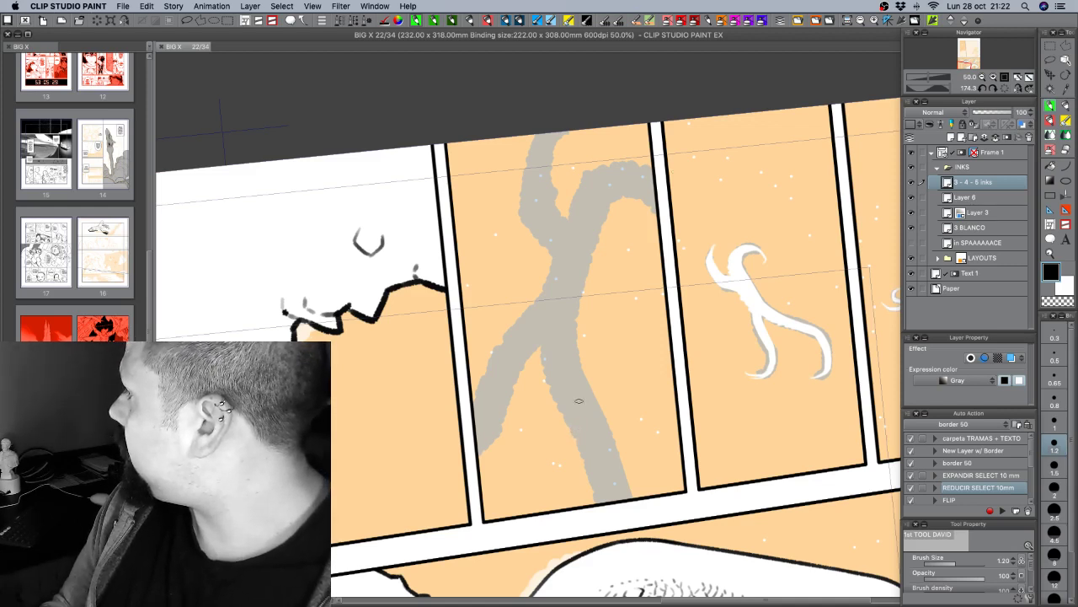
drag(590, 311, 607, 370)
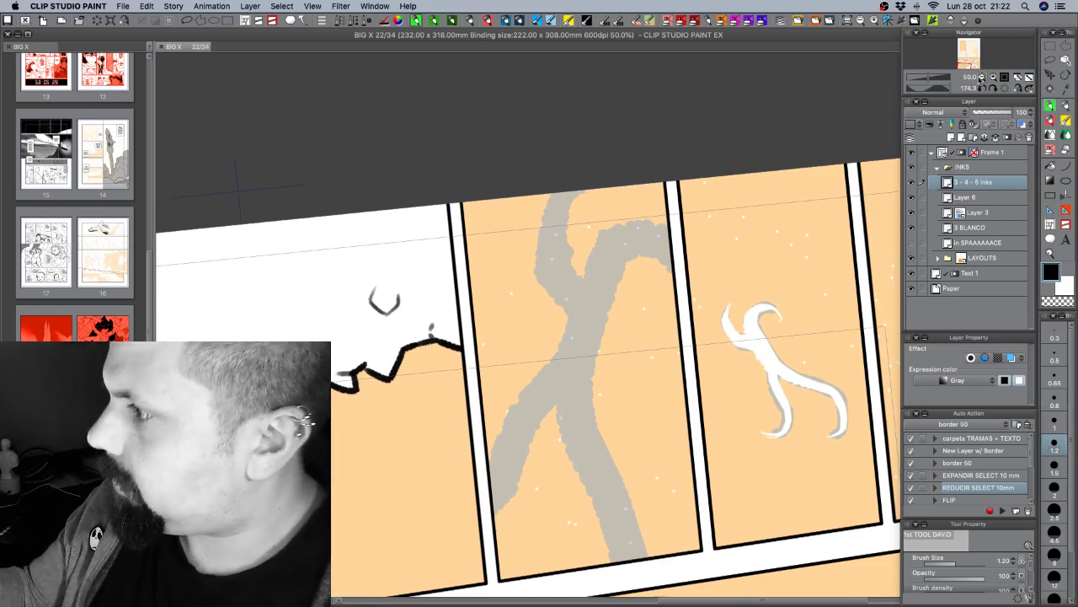
key(super+minus)
drag(571, 235, 563, 287)
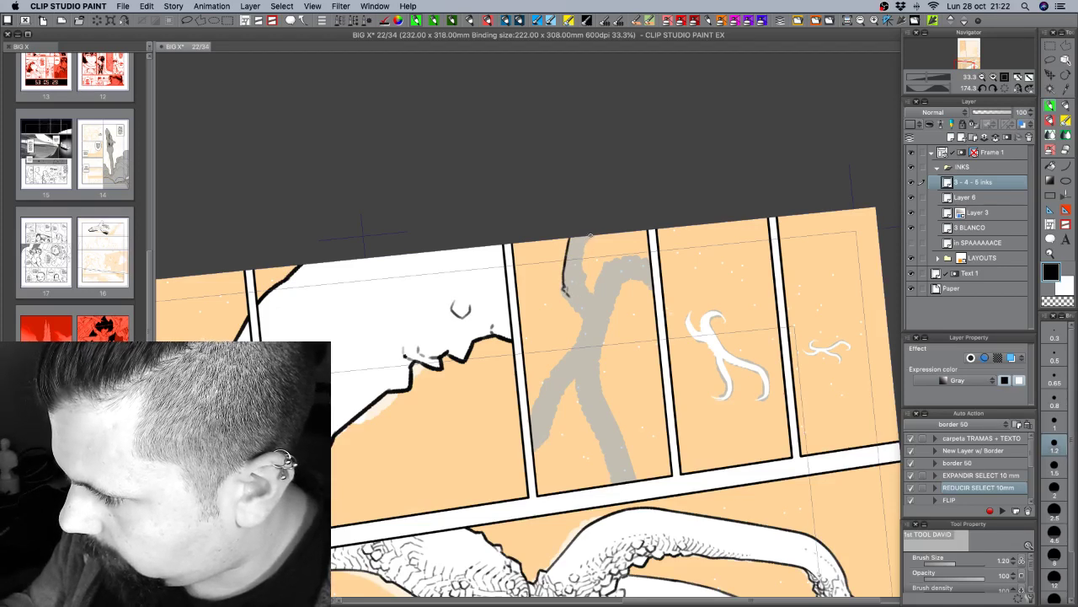
drag(584, 240, 593, 292)
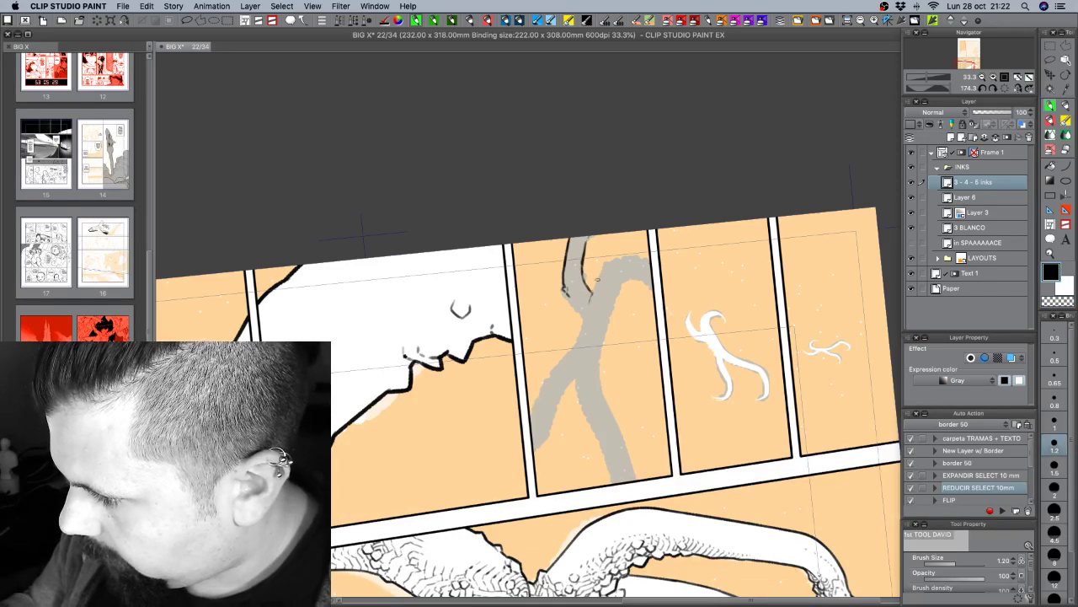
key(r)
mouse_move(593, 293)
mouse_down()
mouse_move(510, 299)
mouse_move(622, 266)
mouse_move(613, 362)
mouse_up()
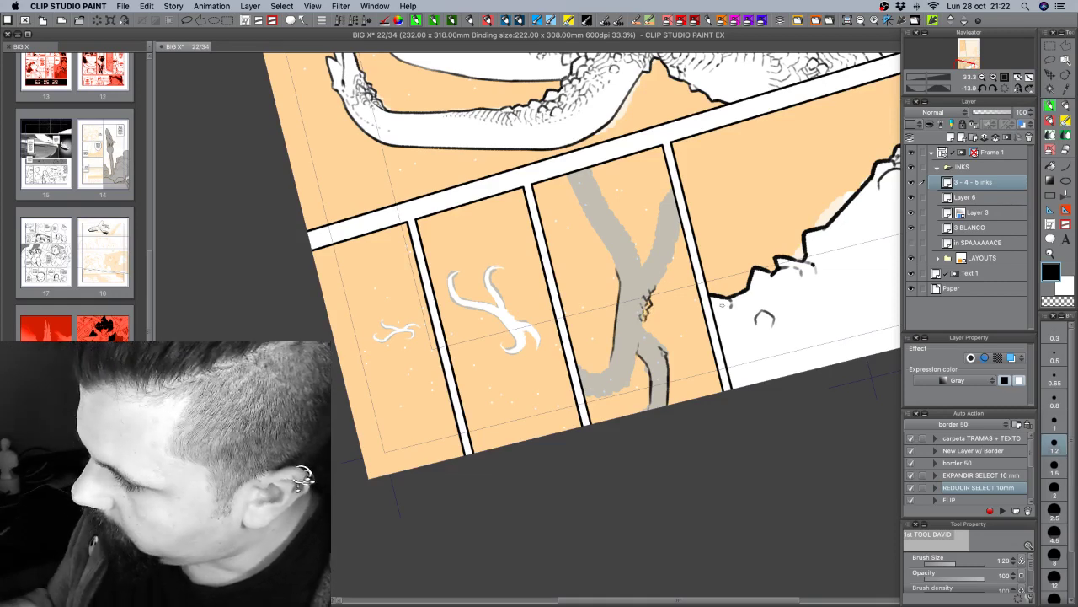
Sketch black arrows over the small creature panels and one arrow pointing at the fourth panel's jagged edge.
drag(794, 286, 679, 410)
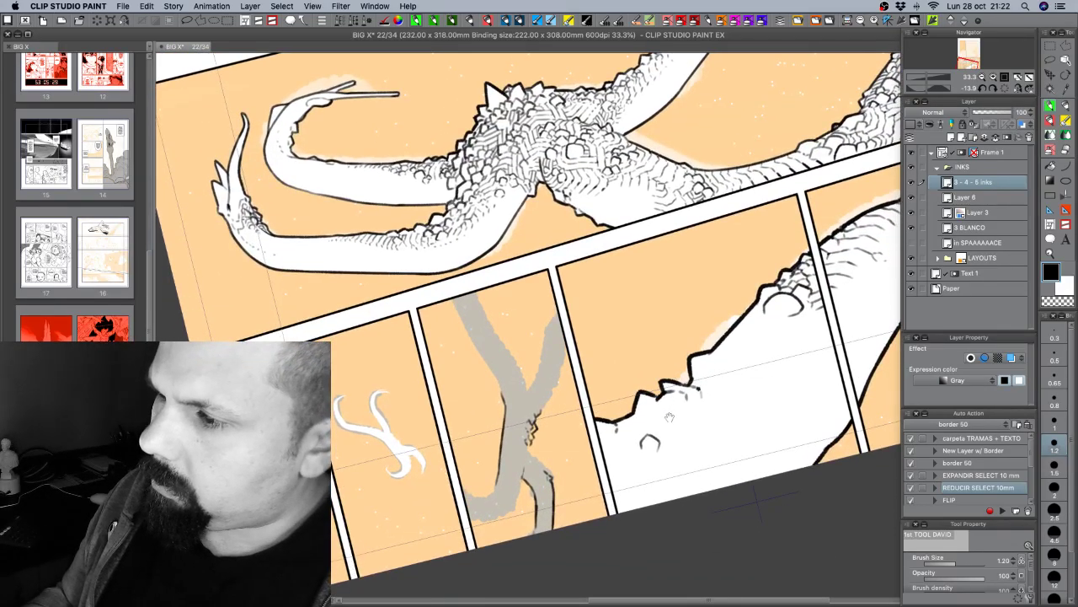
scroll(679, 387, down, 2)
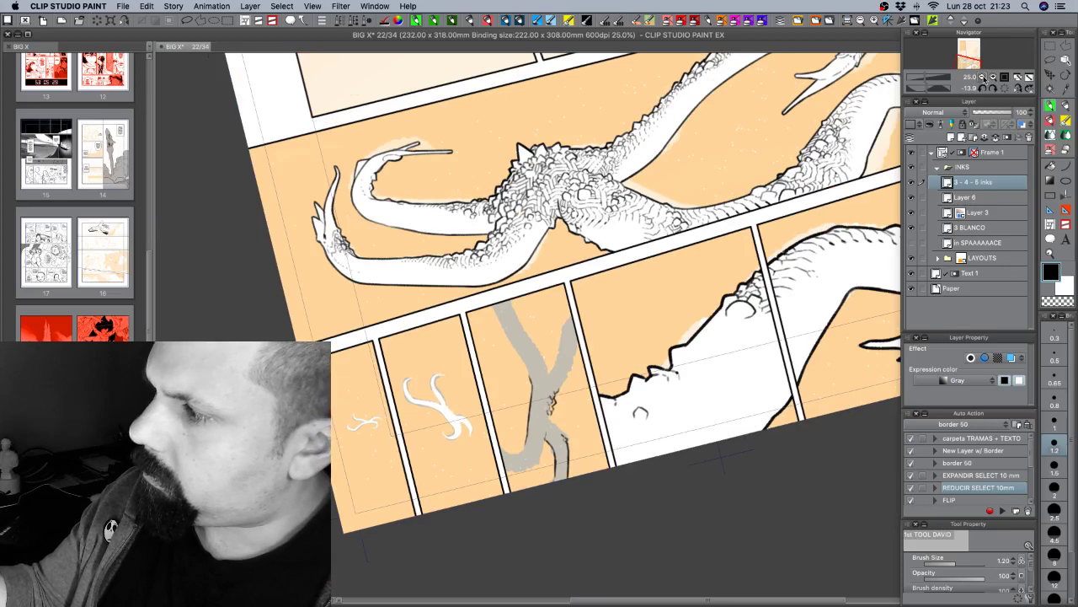
scroll(679, 387, down, 2)
drag(666, 393, 660, 412)
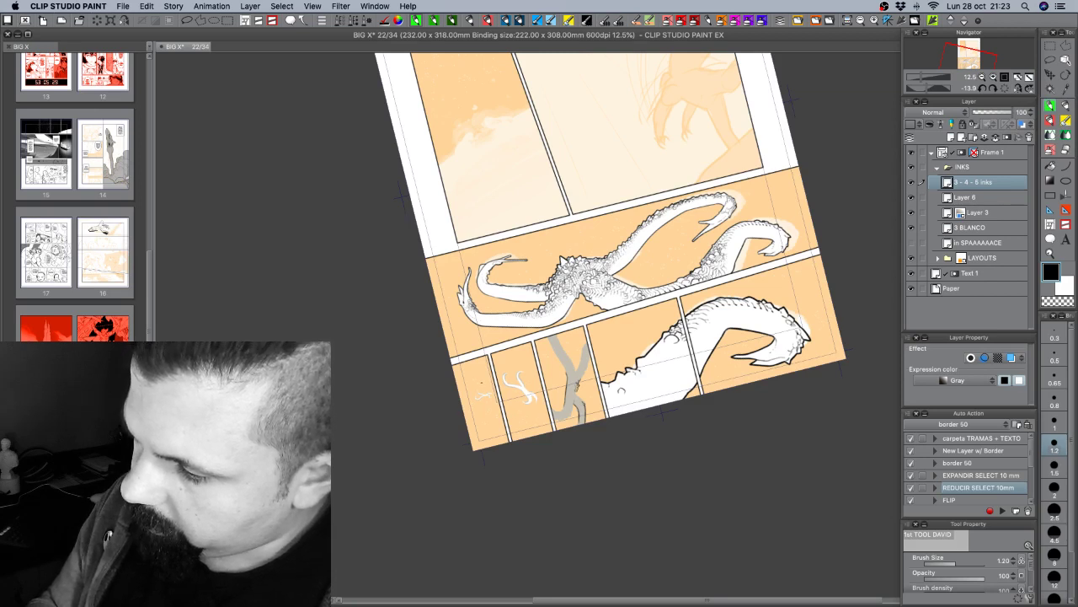
mouse_move(478, 384)
mouse_down()
mouse_move(491, 369)
mouse_move(516, 373)
mouse_up()
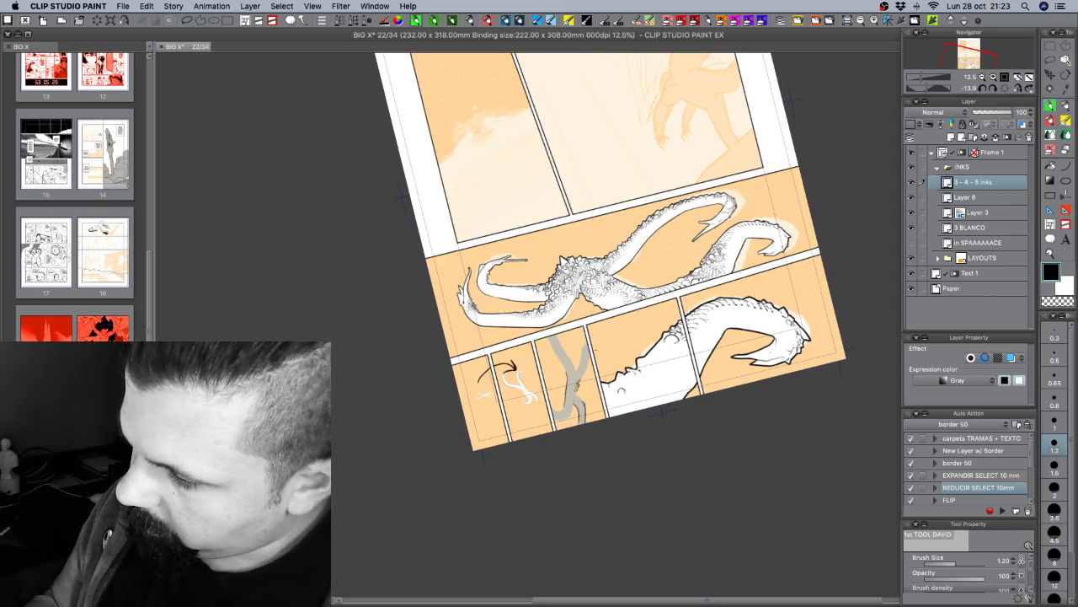
drag(611, 335, 610, 359)
drag(619, 347, 610, 359)
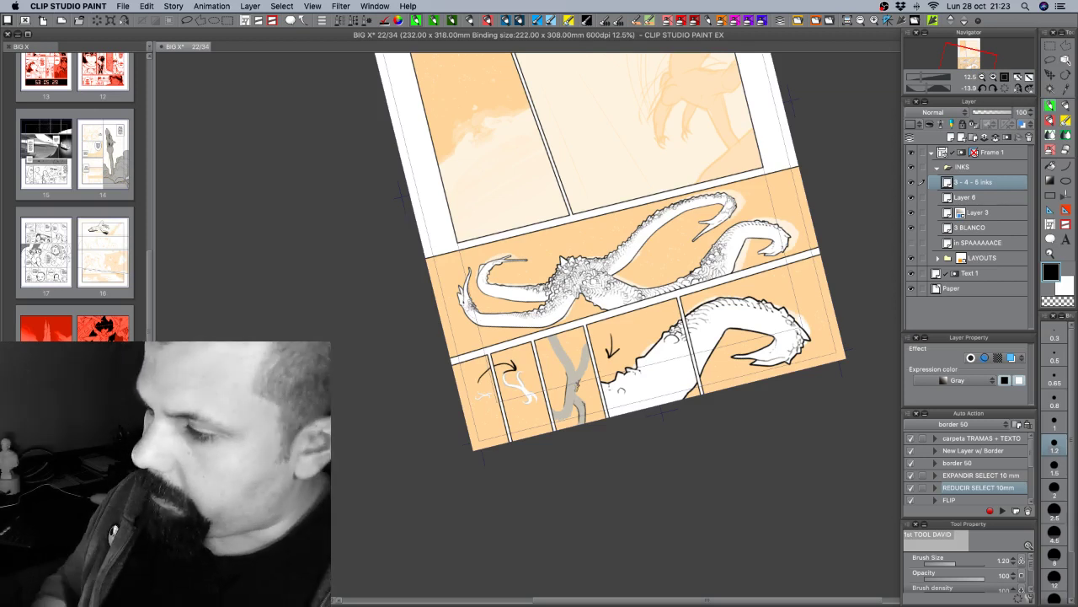
Undo the arrow strokes drawn over the bottom-row panels.
key(super+z)
key(super+z)
key(super+z)
key(super+z)
key(super+z)
key(super+z)
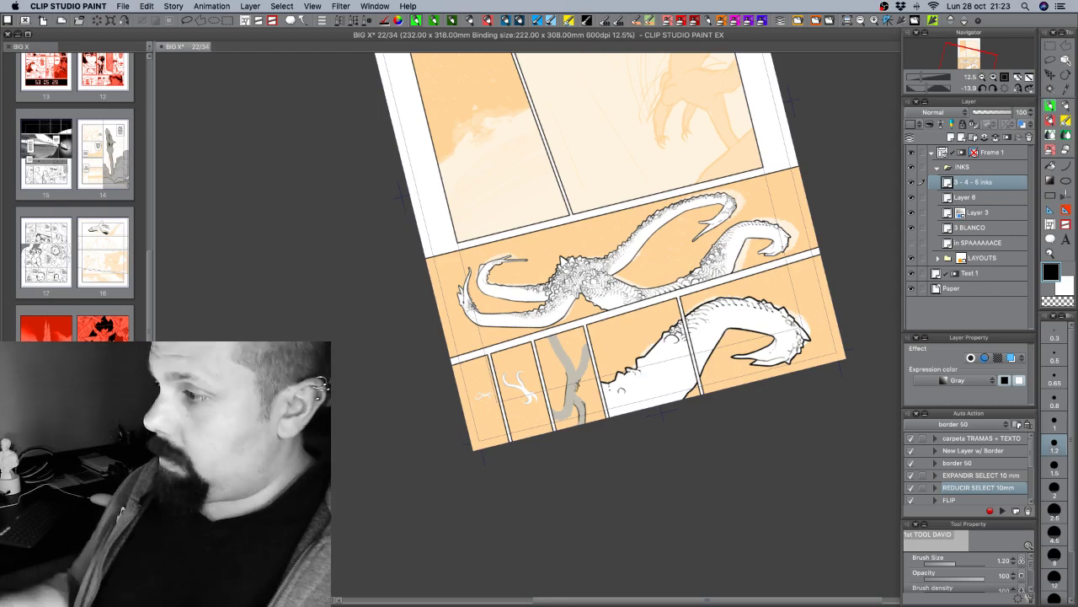
Replace the small bumps on the third creature's body with a jagged row of spikes reaching the short limb.
key(super+plus)
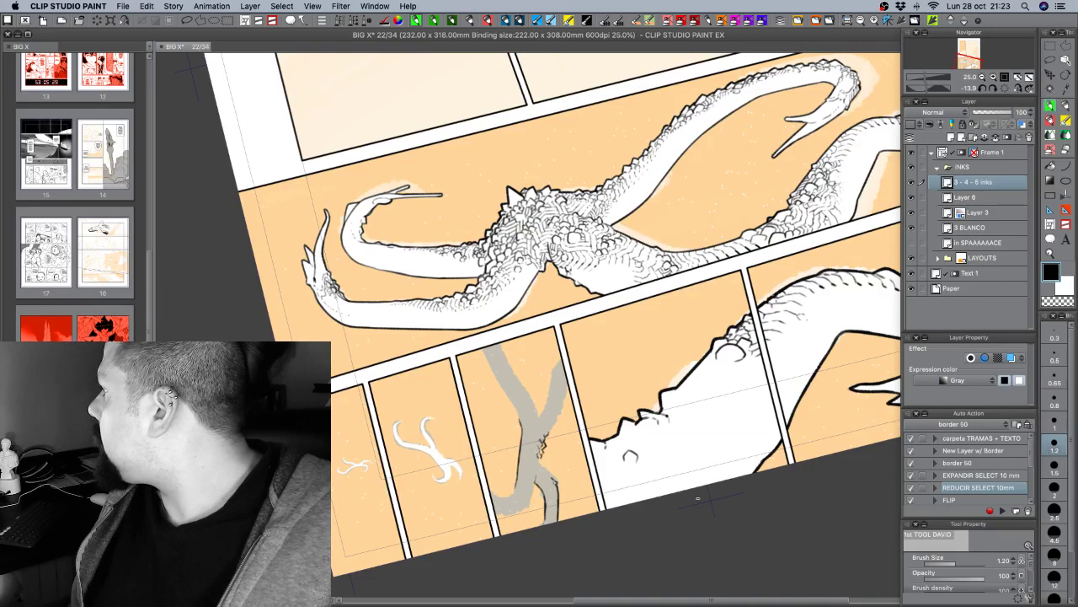
key(super+plus)
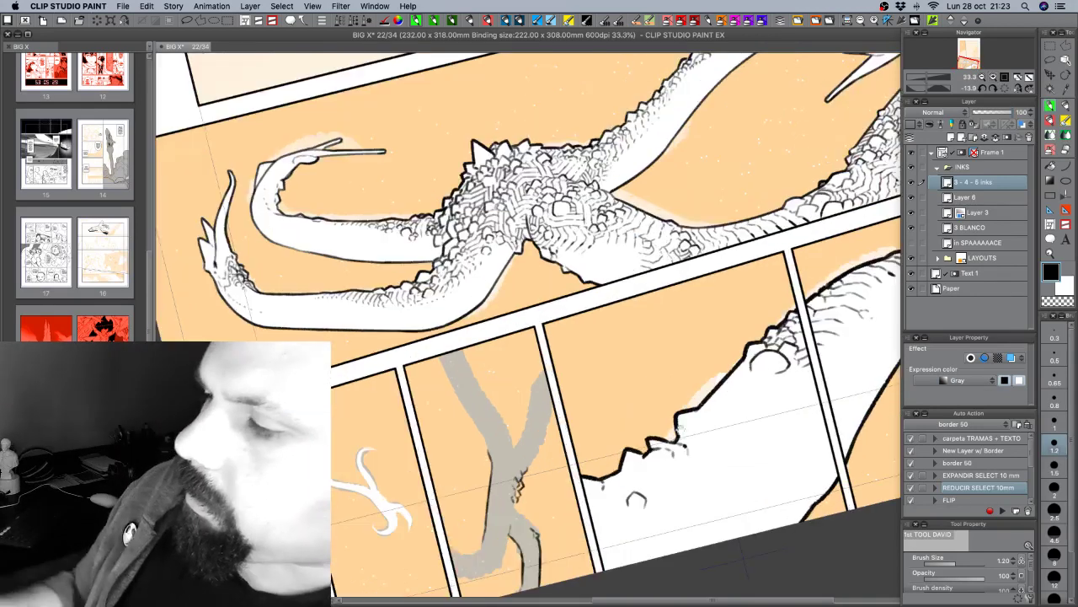
drag(674, 494, 655, 386)
key(super+plus)
drag(511, 407, 573, 337)
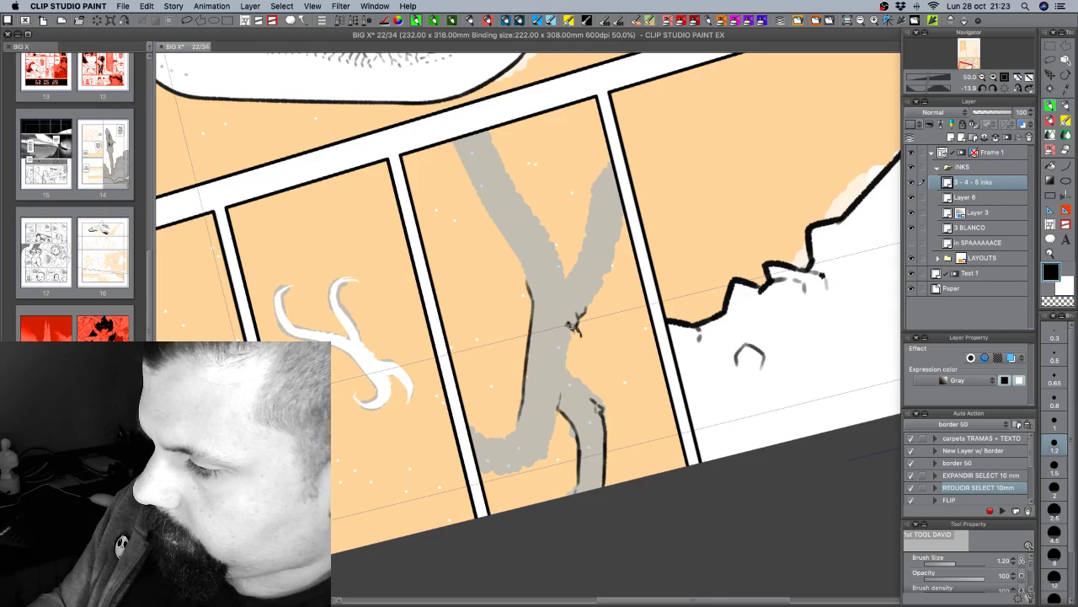
key(c)
key(shift+space)
mouse_move(585, 352)
mouse_down()
mouse_move(615, 363)
mouse_move(647, 342)
mouse_move(664, 351)
mouse_up()
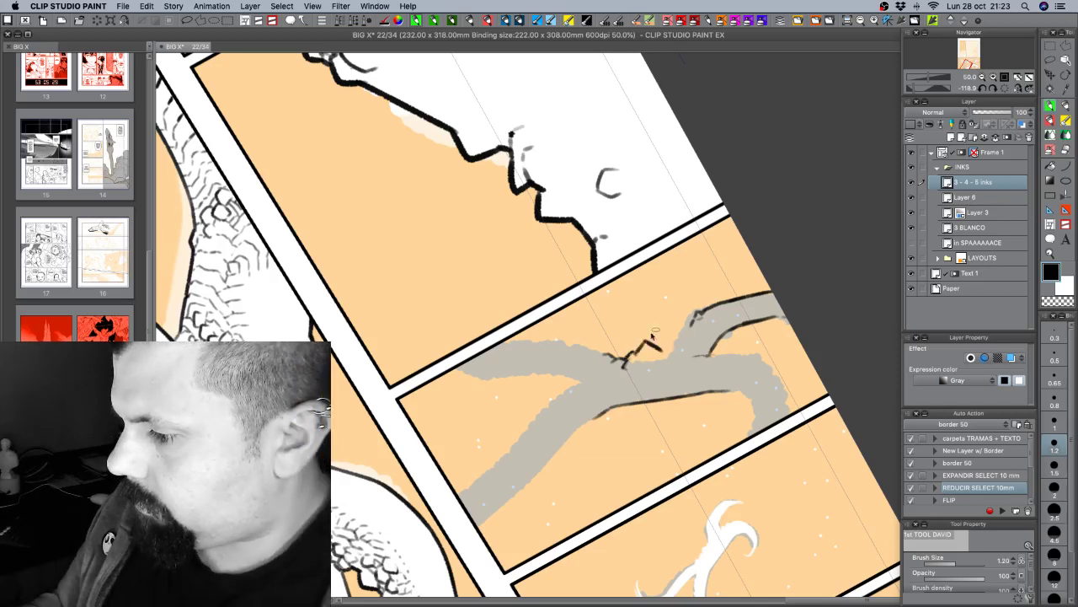
key(super+z)
drag(646, 340, 667, 350)
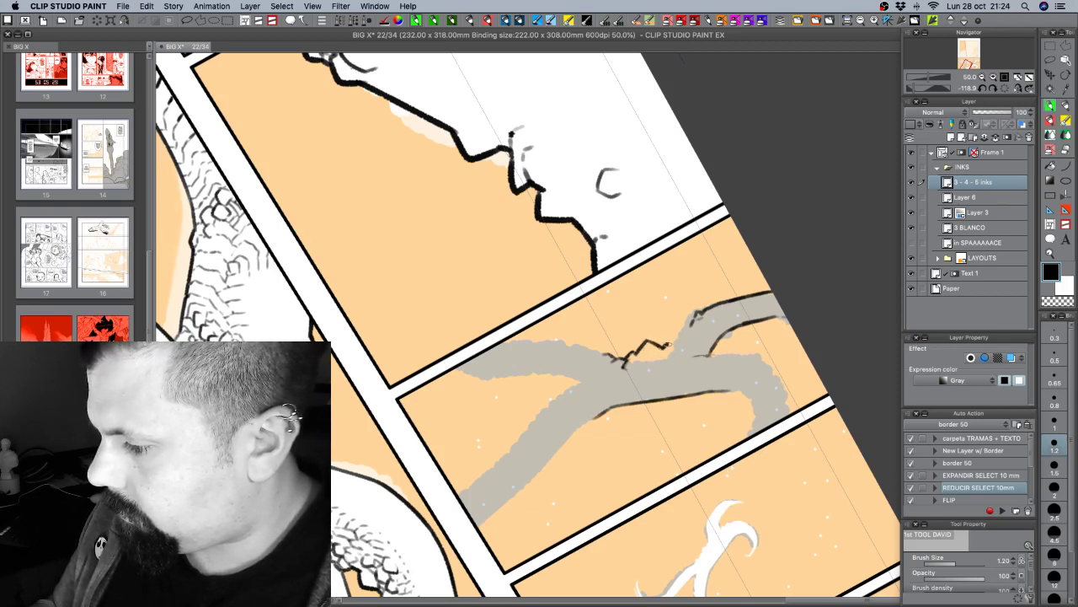
mouse_move(659, 351)
mouse_down()
mouse_move(684, 354)
mouse_move(696, 326)
mouse_move(693, 335)
mouse_up()
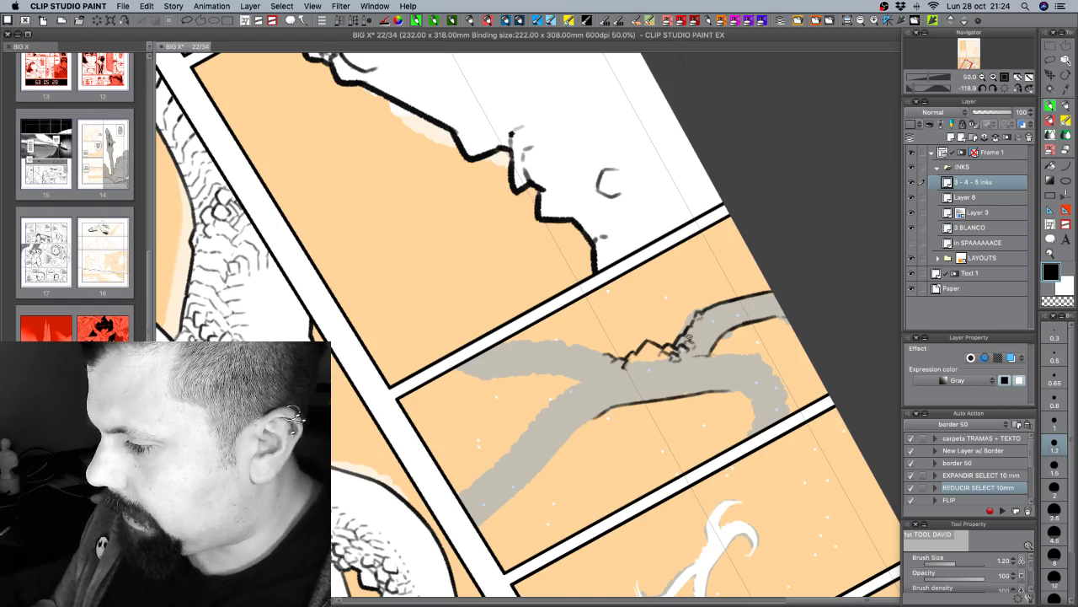
Clean up the body spikes and ink the smooth edge of the first long limb to the panel border, with small bumps at its base.
key(r)
mouse_move(708, 339)
mouse_down()
mouse_move(671, 437)
mouse_move(654, 445)
mouse_up()
key(r)
drag(724, 409, 543, 435)
drag(697, 335, 636, 468)
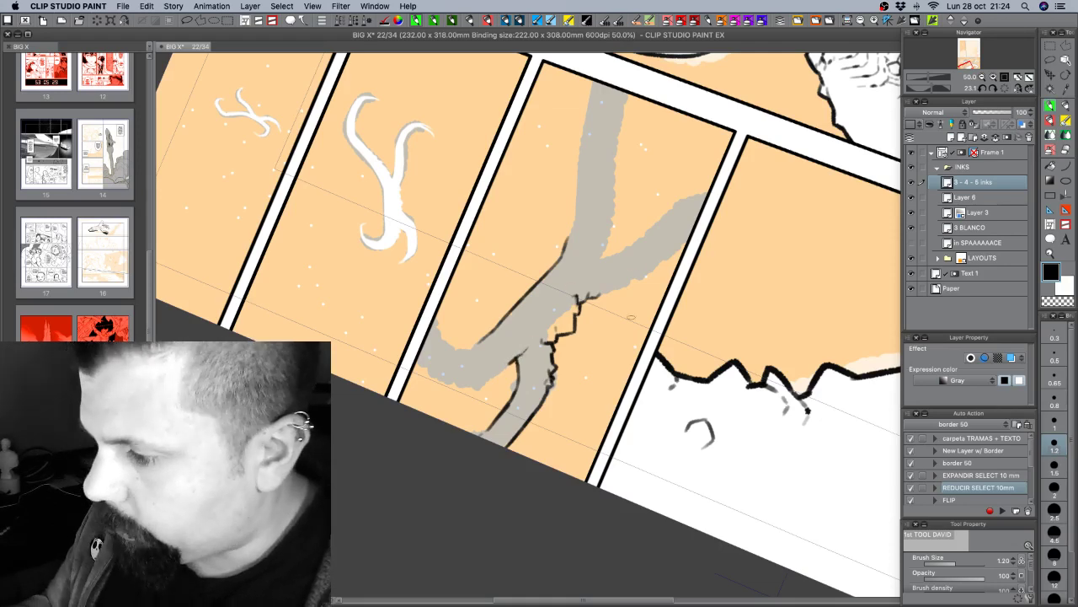
drag(615, 301, 611, 363)
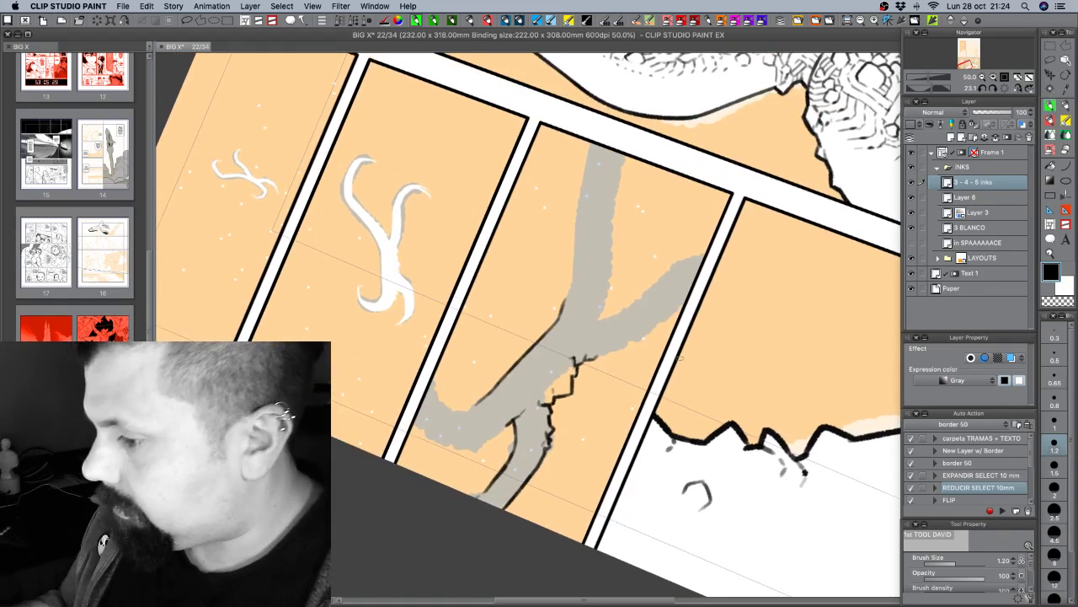
scroll(599, 209, up, 3)
drag(604, 195, 576, 364)
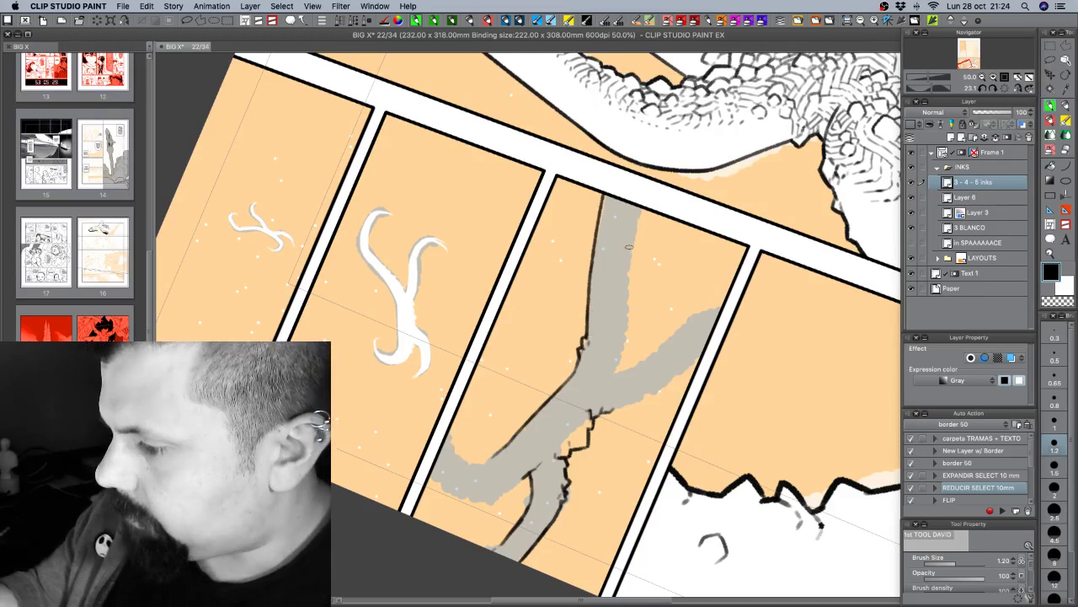
Ink the opposite edge of the third creature's first long limb as a jagged row of small scales.
drag(629, 223, 630, 255)
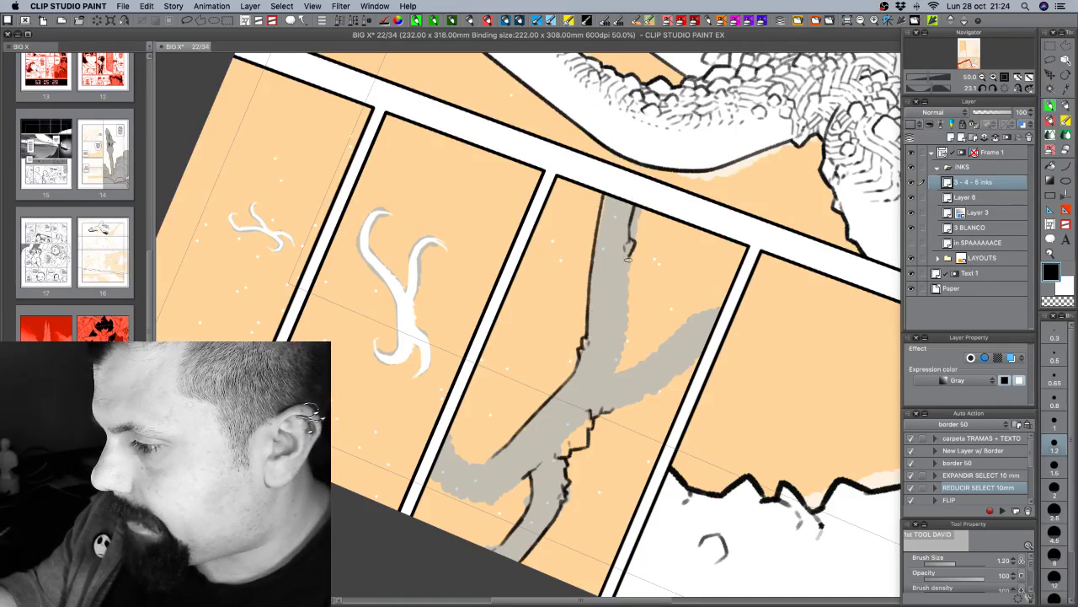
key(c)
key(c)
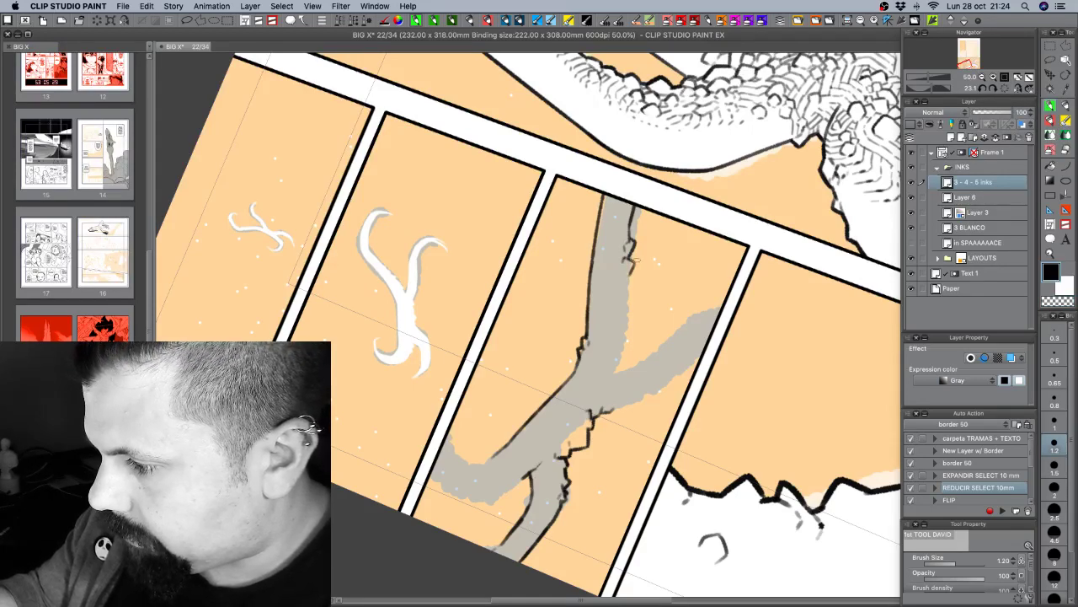
key(c)
key(c)
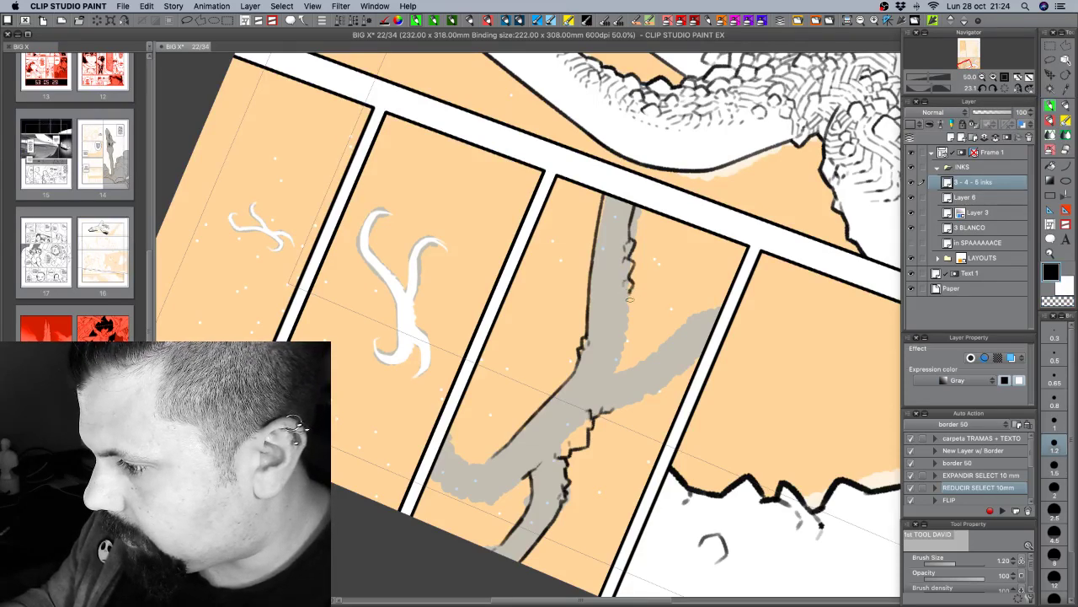
drag(631, 291, 628, 302)
Outline the third creature's second long limb with one smooth edge, and ink its other edge with jagged scales at brush size 1.
key(shift+space)
drag(730, 399, 746, 285)
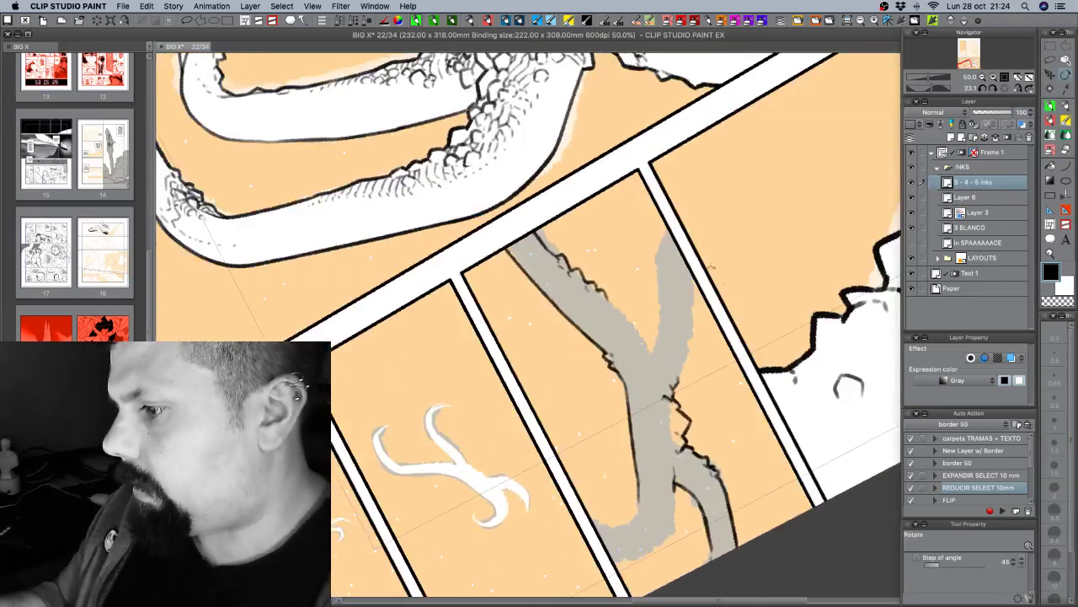
drag(666, 229, 655, 351)
click(1055, 424)
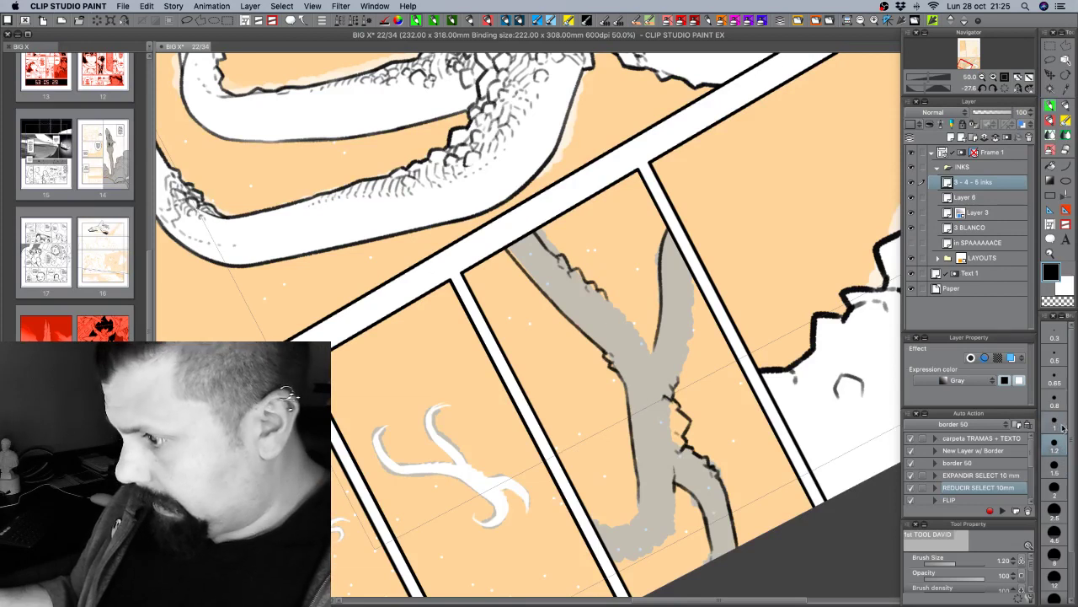
mouse_move(684, 266)
mouse_down()
mouse_move(697, 299)
mouse_move(699, 283)
mouse_move(688, 295)
mouse_move(690, 329)
mouse_move(689, 311)
mouse_move(699, 329)
mouse_move(689, 350)
mouse_up()
key(shift+space)
mouse_move(692, 404)
mouse_down()
mouse_move(677, 220)
mouse_move(651, 257)
mouse_move(752, 307)
mouse_up()
key(c)
key(c)
key(c)
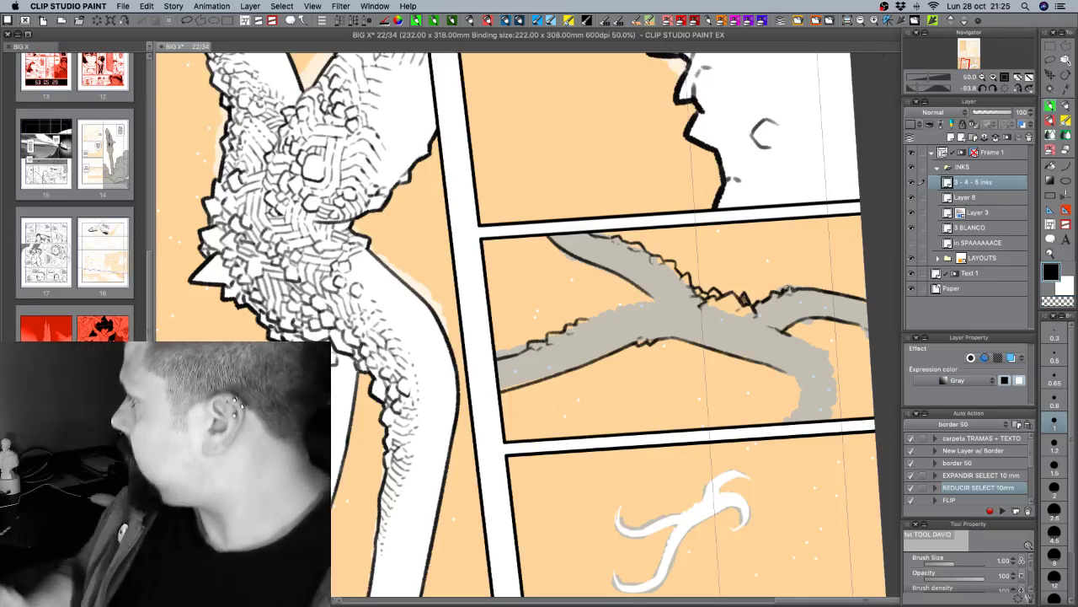
Save the page and clean up the overlapping ink lines in the spikes between the third creature's body and its short limb.
key(super+s)
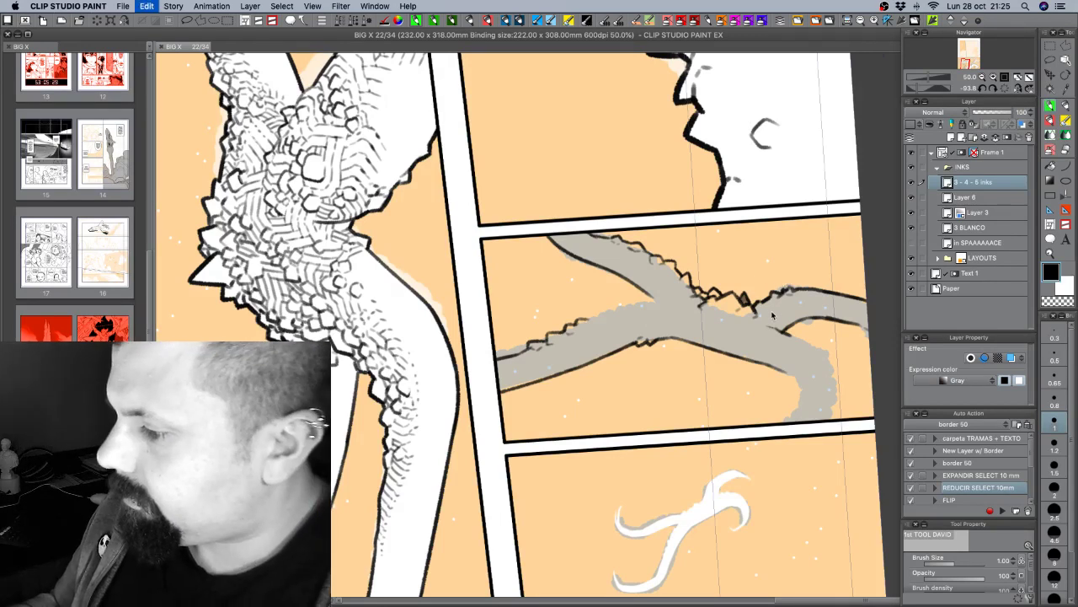
key(super+z)
key(super+y)
key(c)
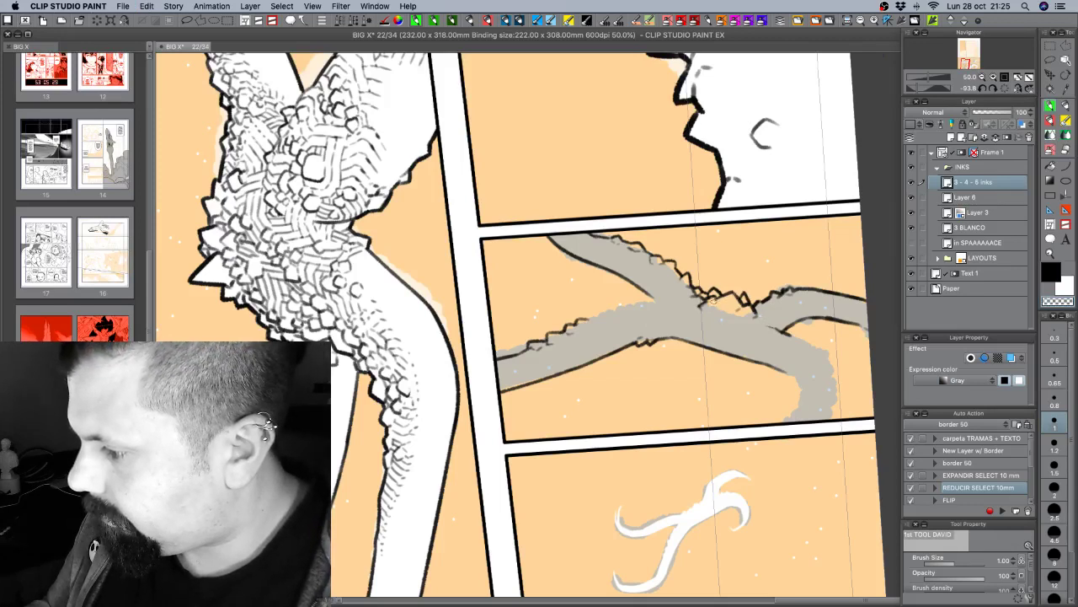
key(c)
drag(704, 298, 724, 296)
key(c)
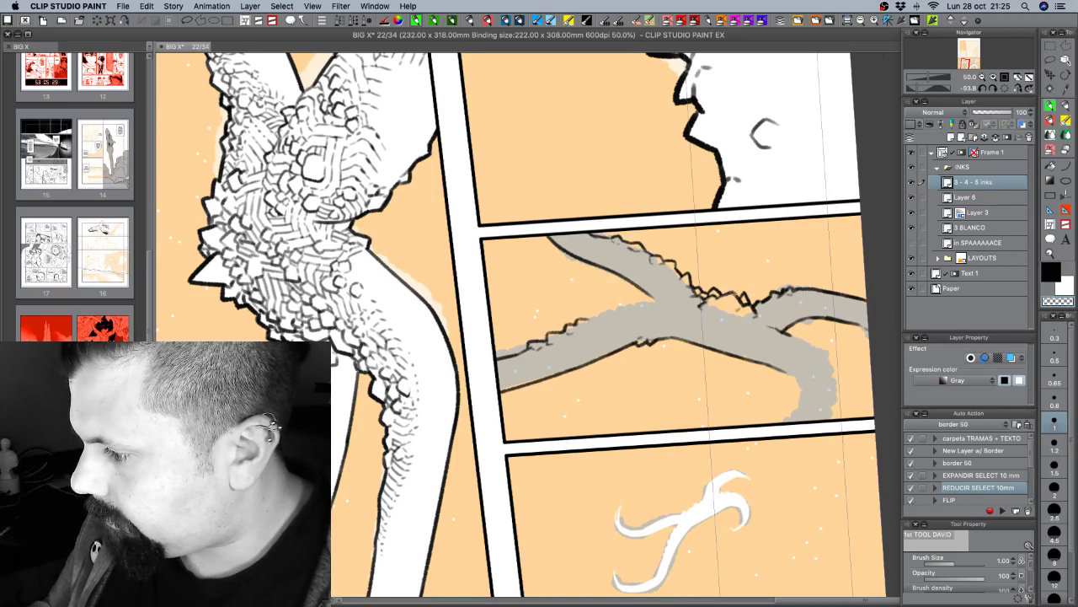
key(c)
key(c)
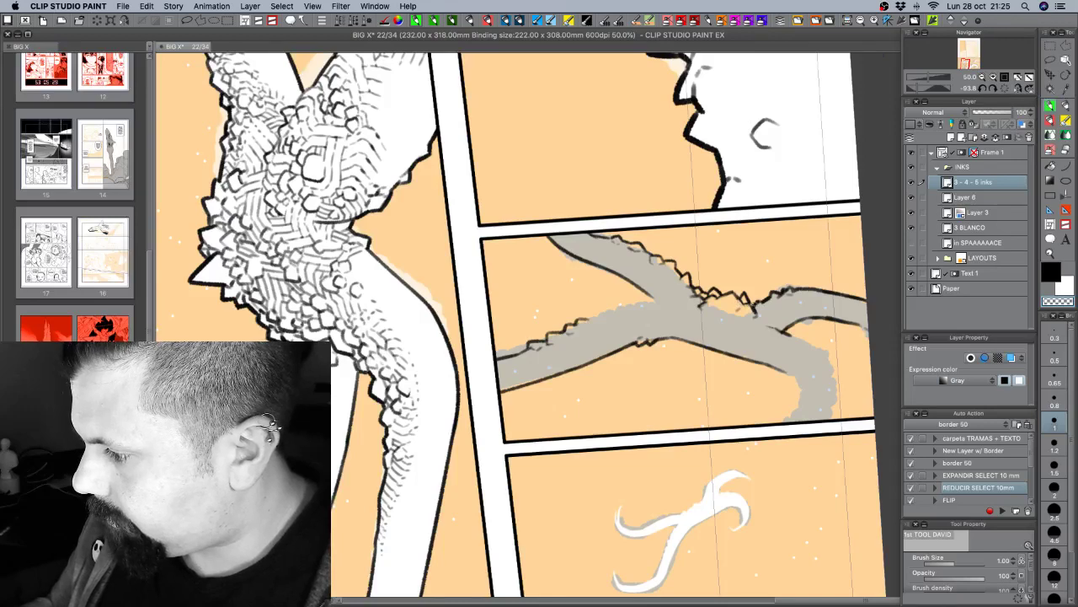
key(c)
key(c)
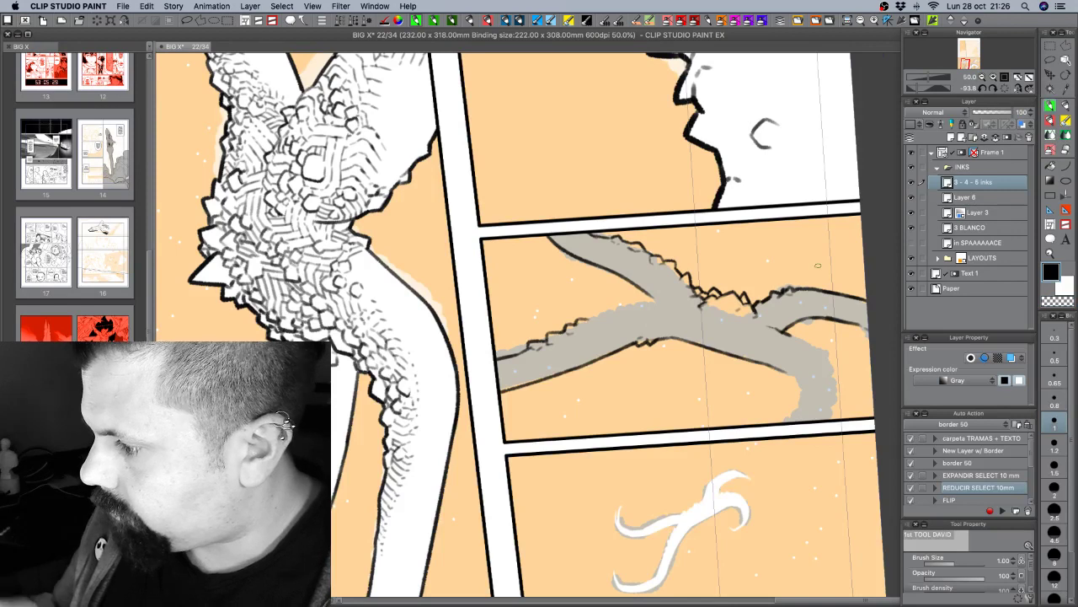
Ink small scales inside the third creature's body below the spikes, and refine the bumps where the second long limb joins.
scroll(737, 295, up, 2)
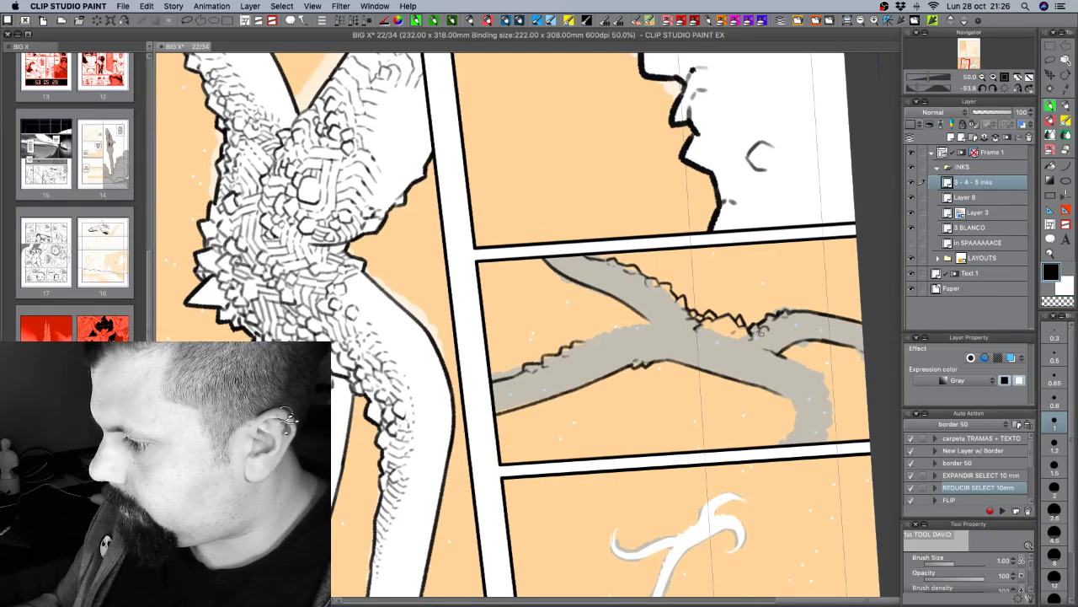
key(c)
key(c)
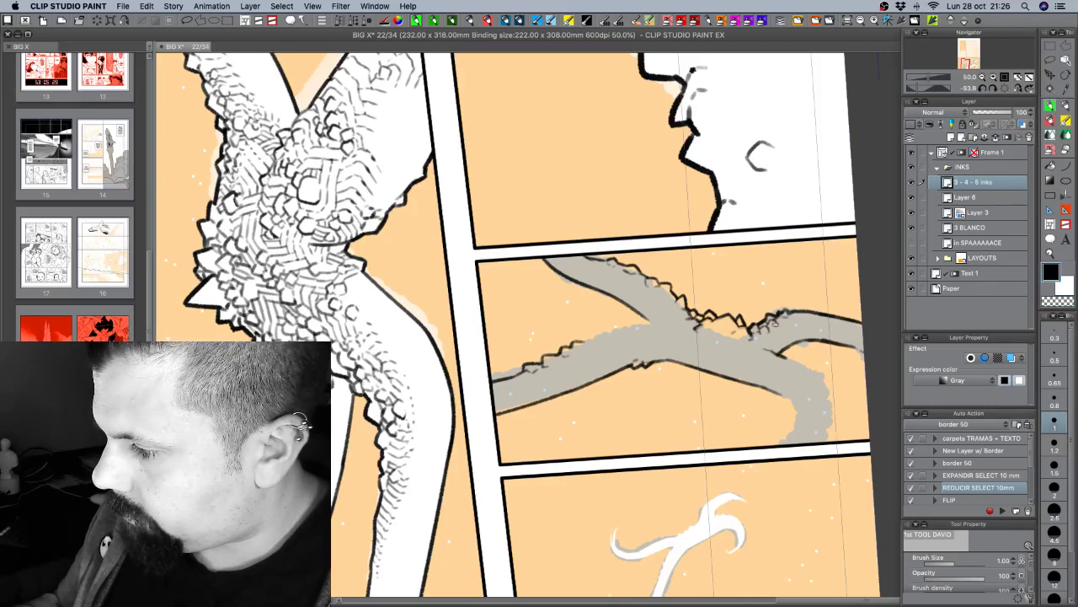
key(shift+space)
drag(761, 350, 750, 286)
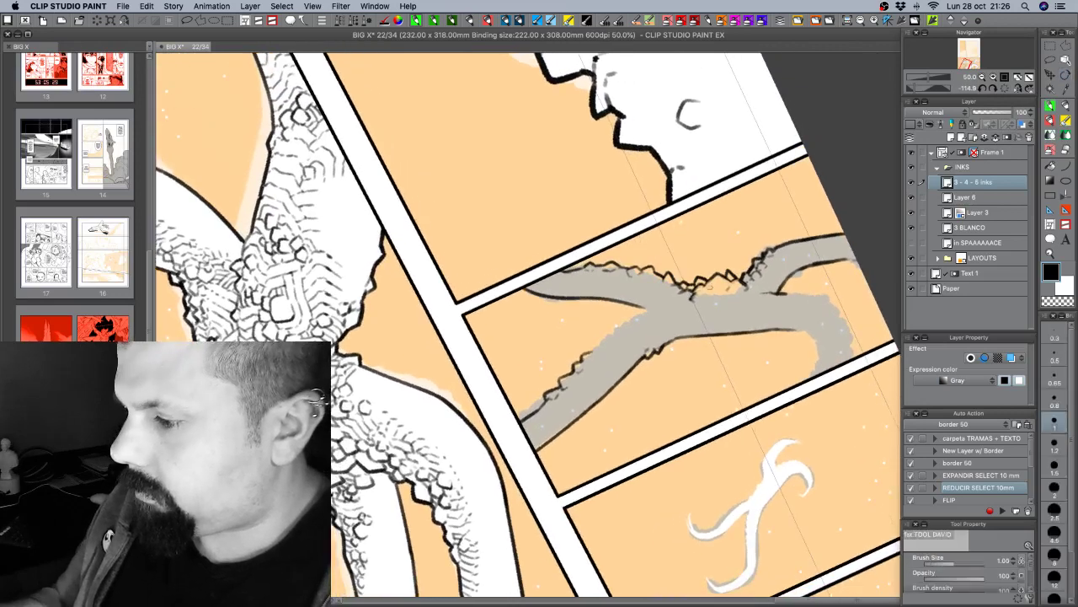
drag(670, 299, 703, 307)
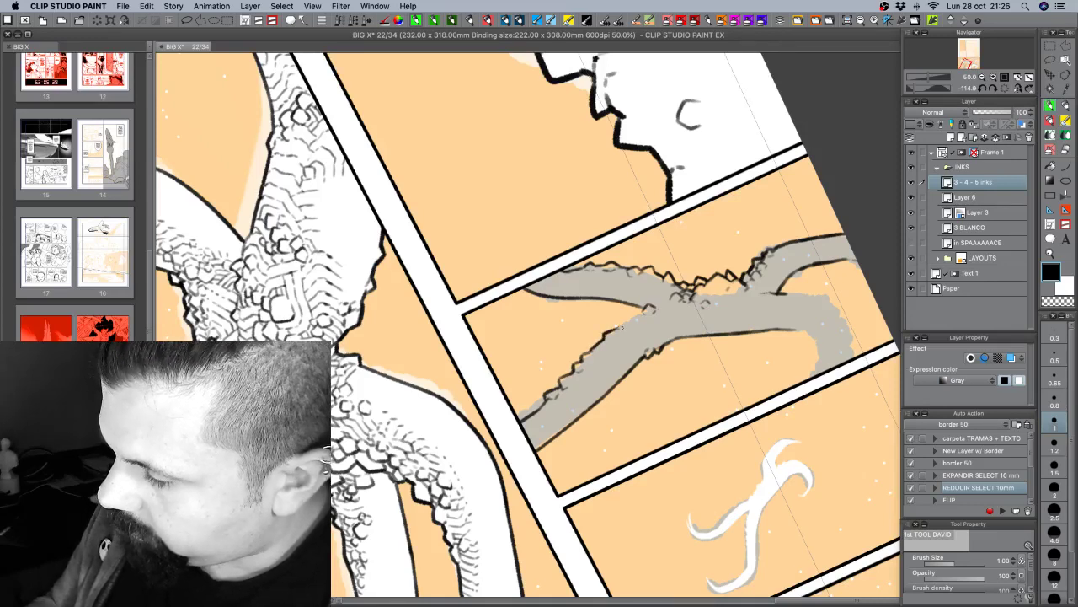
mouse_move(623, 321)
mouse_down()
mouse_move(632, 318)
mouse_move(616, 331)
mouse_up()
key(c)
key(c)
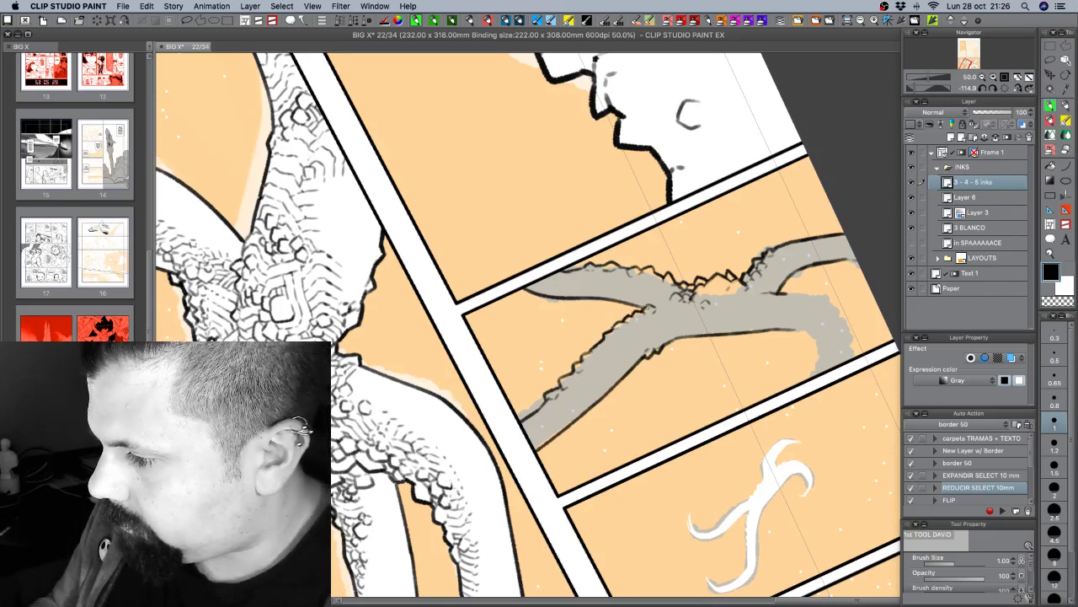
Extend the scale texture across the body where the third creature's two long limbs meet, touching up stray marks.
key(r)
drag(661, 303, 648, 238)
key(p)
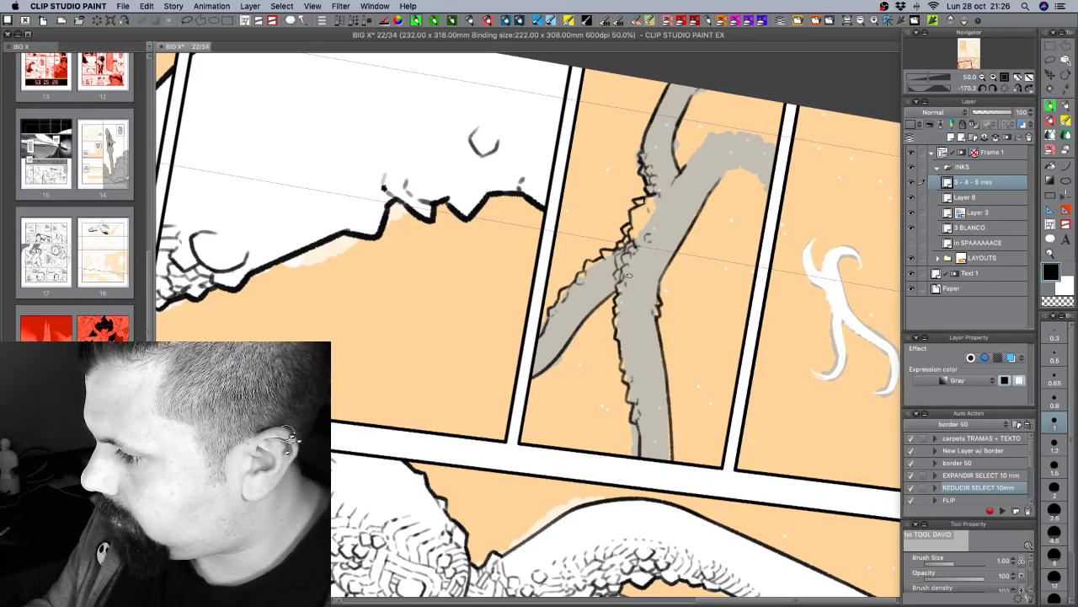
key(c)
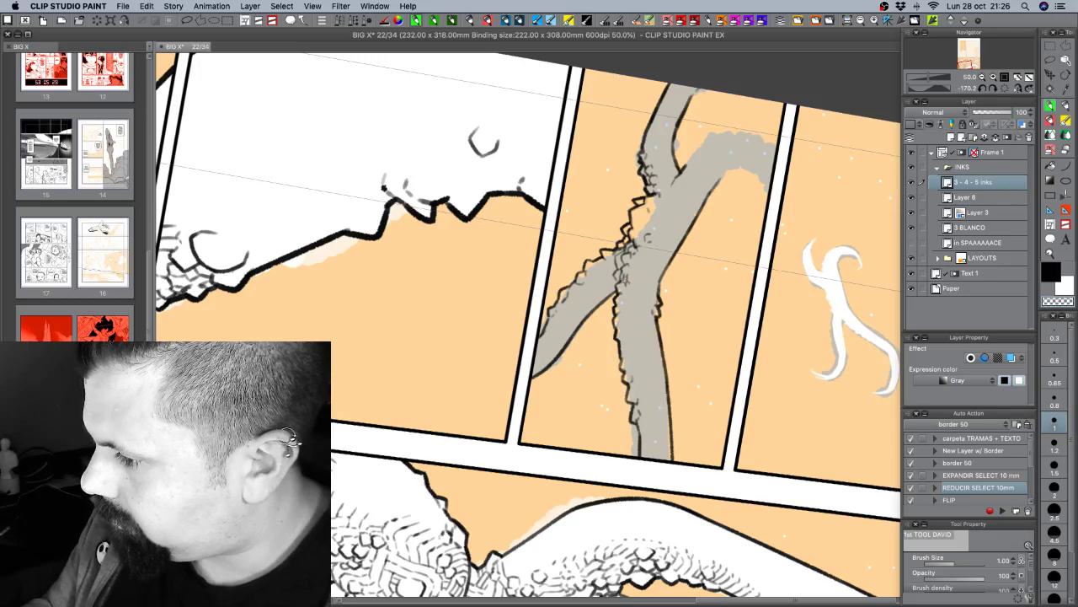
key(c)
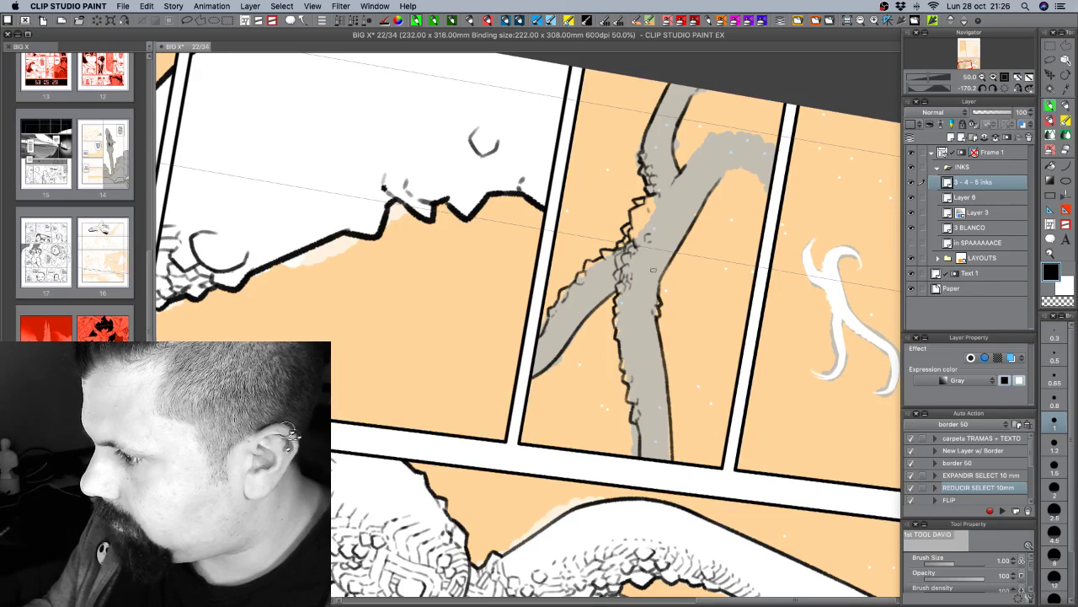
drag(722, 312, 706, 361)
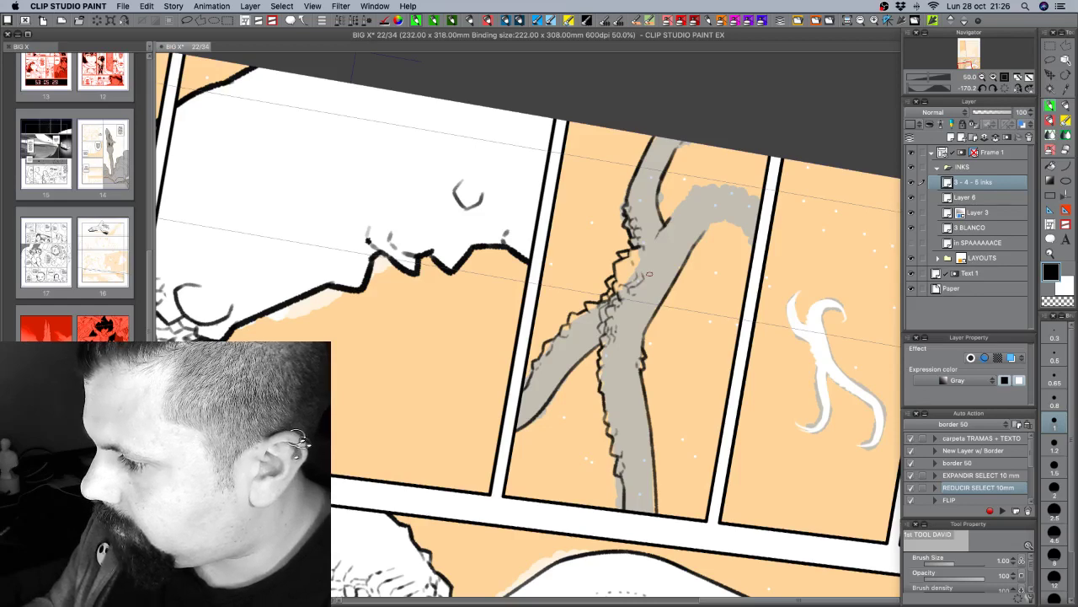
key(c)
Ink a cluster of curved scale lines on the third creature's body beside the jagged spikes.
key(shift+space)
drag(704, 354, 512, 342)
mouse_move(432, 474)
mouse_down()
mouse_move(596, 388)
mouse_move(666, 307)
mouse_up()
key(space)
key(c)
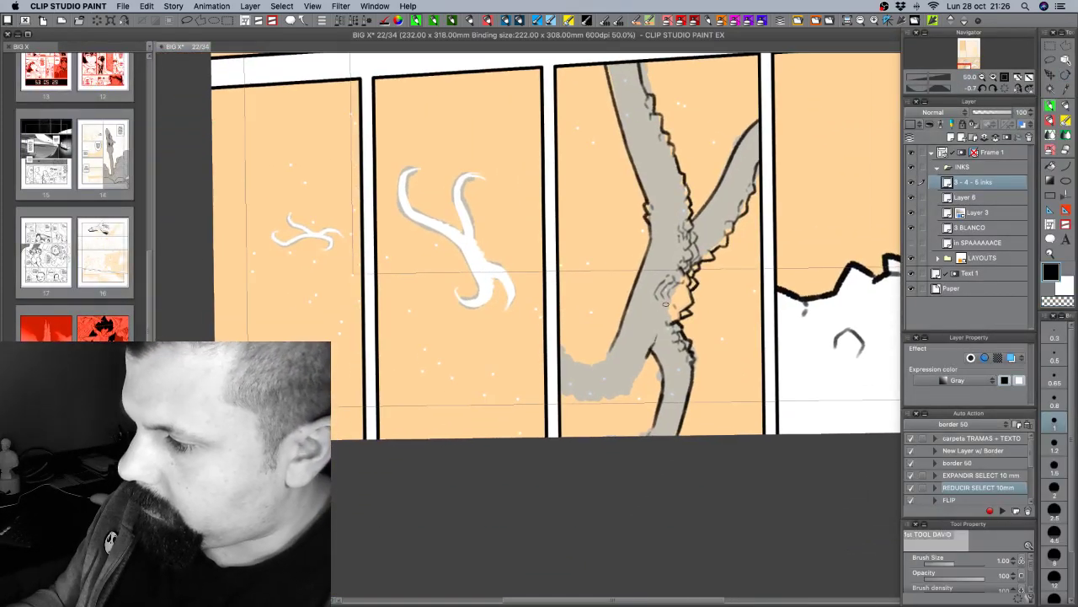
Outline both edges of the third creature's curled limb from the short limb's fork to the panel border.
key(shift+space)
drag(753, 412, 772, 320)
mouse_move(624, 342)
mouse_down()
mouse_move(615, 369)
mouse_move(658, 337)
mouse_move(655, 376)
mouse_up()
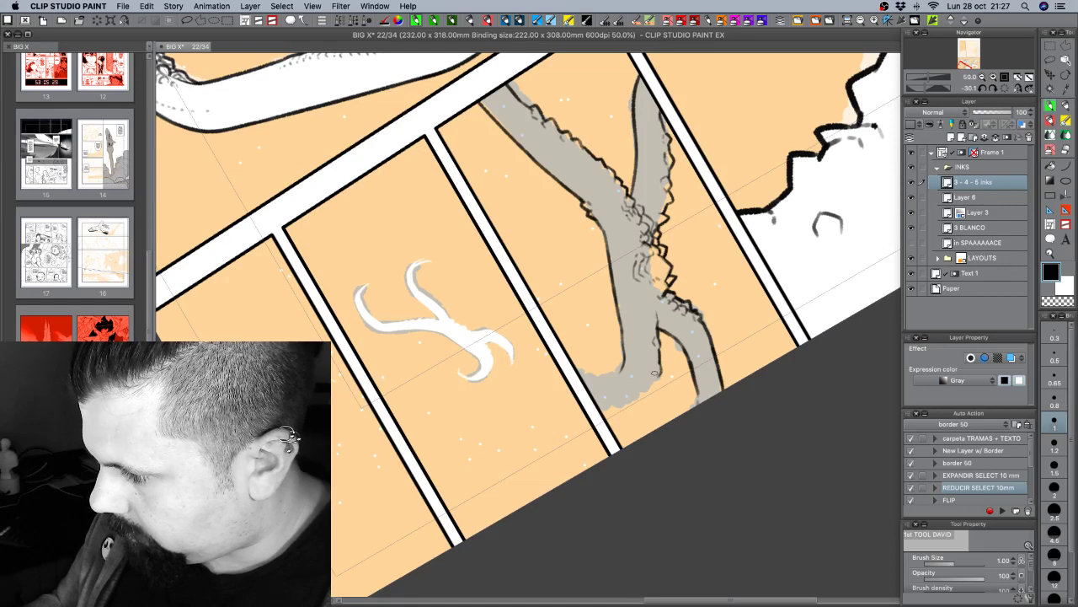
key(shift+space)
drag(783, 364, 736, 248)
mouse_move(677, 319)
mouse_down()
mouse_move(680, 357)
mouse_move(653, 347)
mouse_move(627, 382)
mouse_up()
drag(684, 349, 661, 385)
key(shift+space)
mouse_move(765, 396)
mouse_down()
mouse_move(751, 433)
mouse_move(487, 499)
mouse_up()
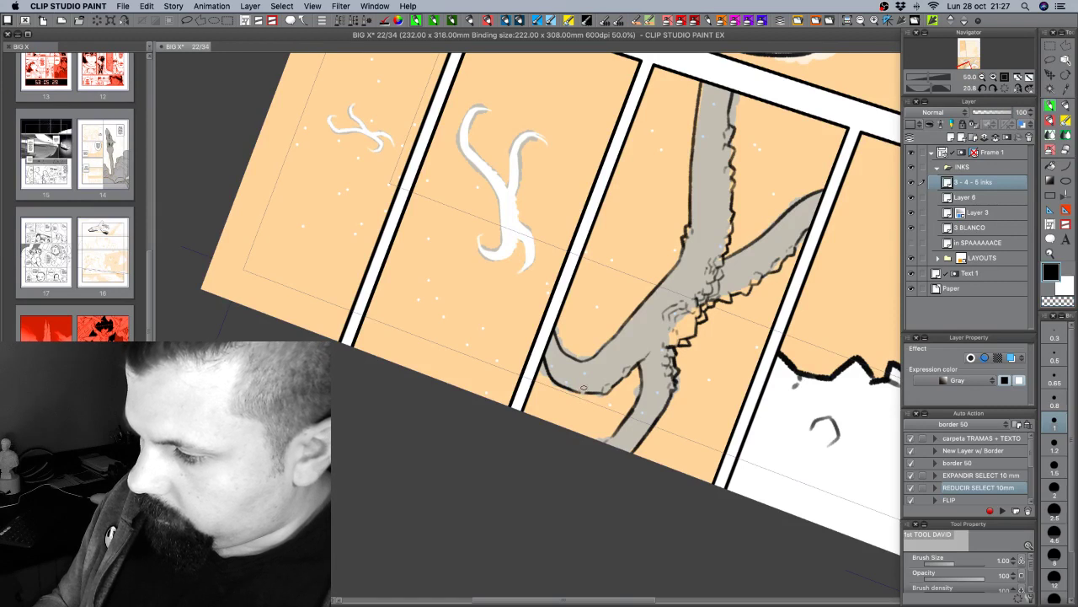
Ink a small fragment on the curled limb and scatter tiny floating debris around the creature, checking the ink layer's visibility.
drag(584, 388, 578, 398)
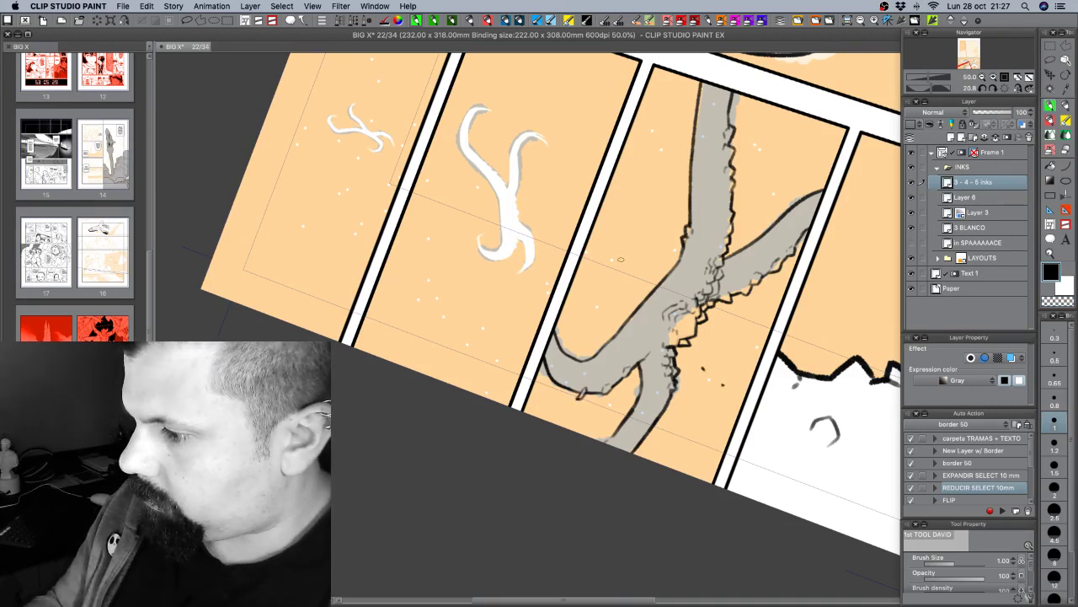
drag(752, 315, 661, 381)
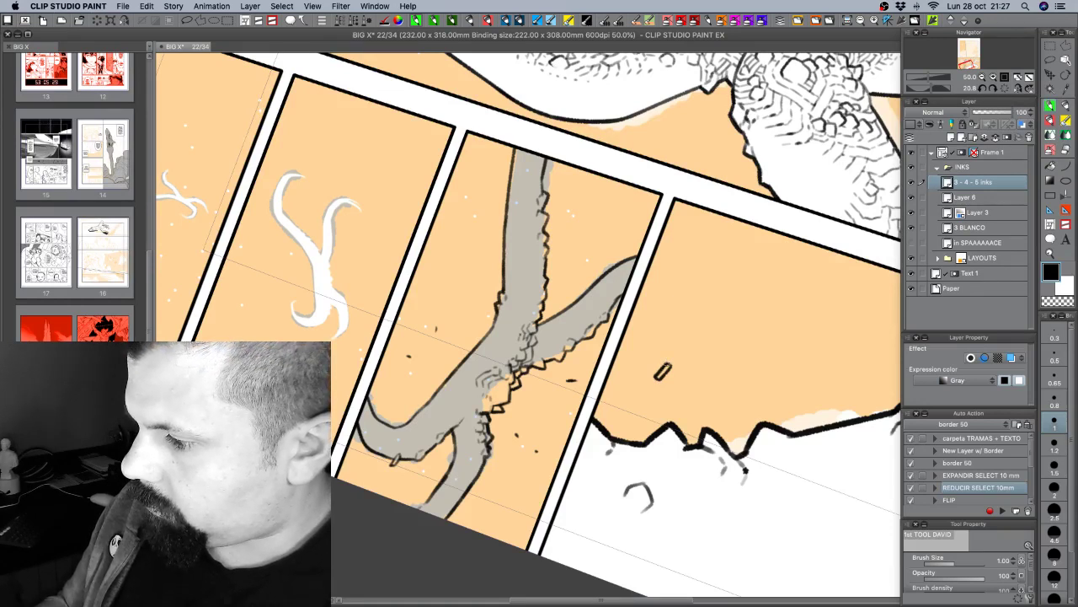
click(911, 182)
click(911, 182)
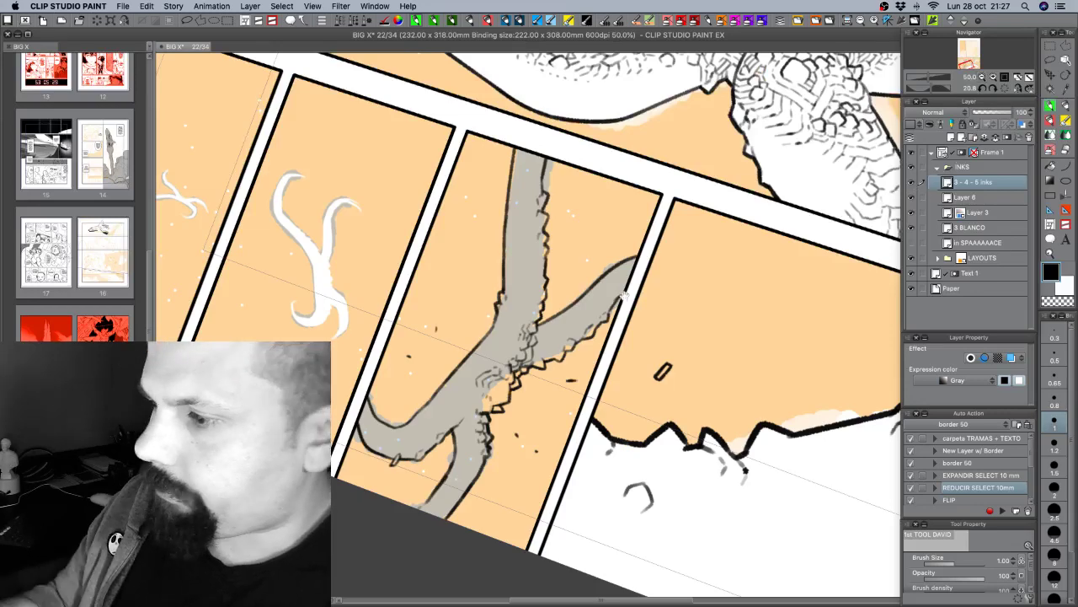
Refine the curled and short limbs' outlines with fine bumps and details at brush size 0.65, erasing stray ink.
drag(569, 217, 612, 325)
click(1053, 376)
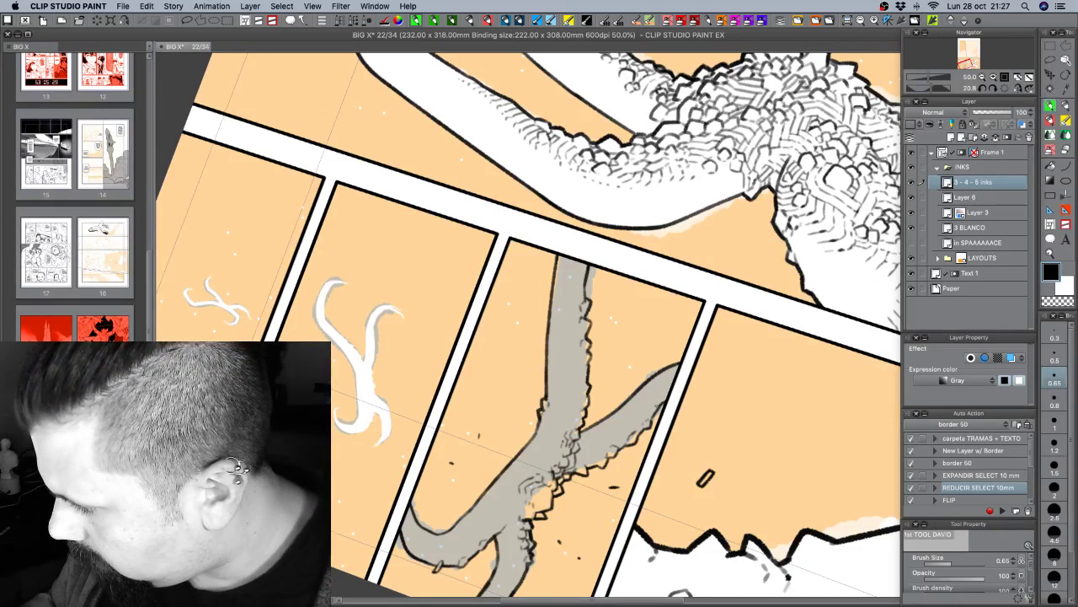
scroll(529, 326, down, 5)
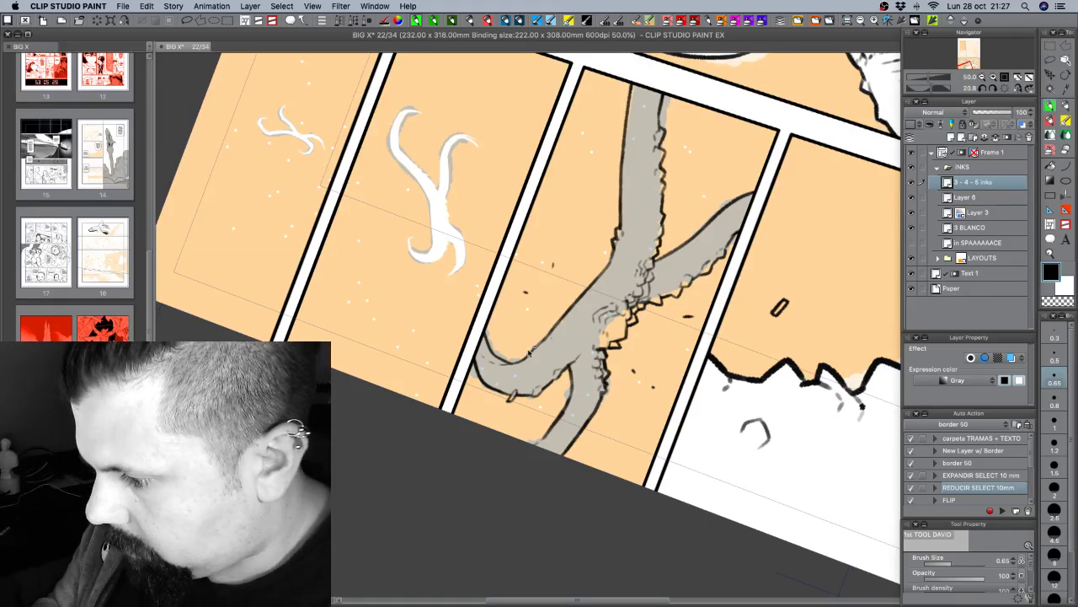
drag(497, 363, 532, 352)
key(c)
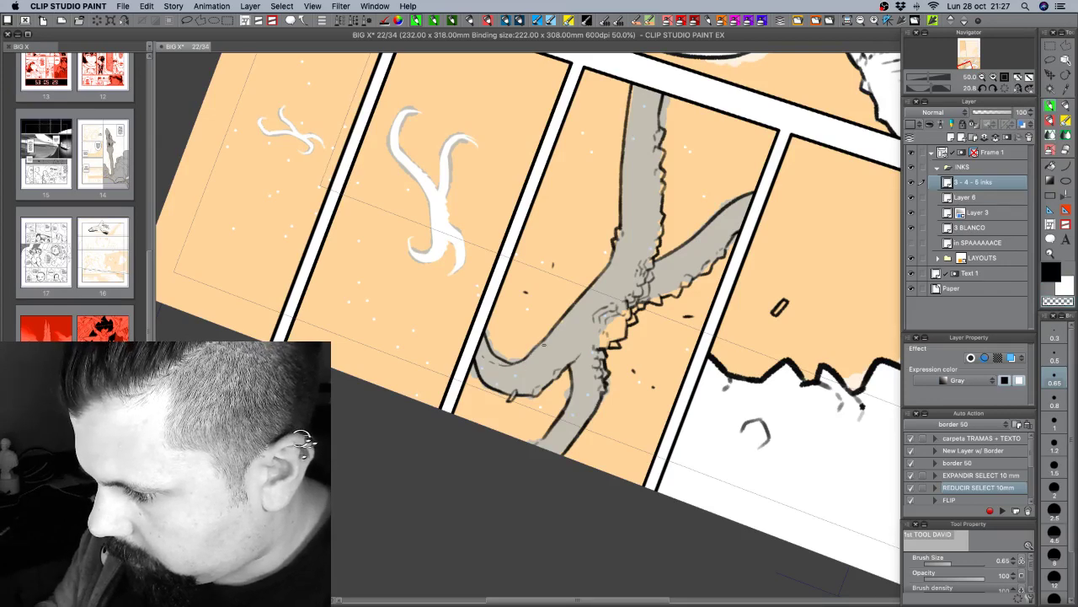
key(c)
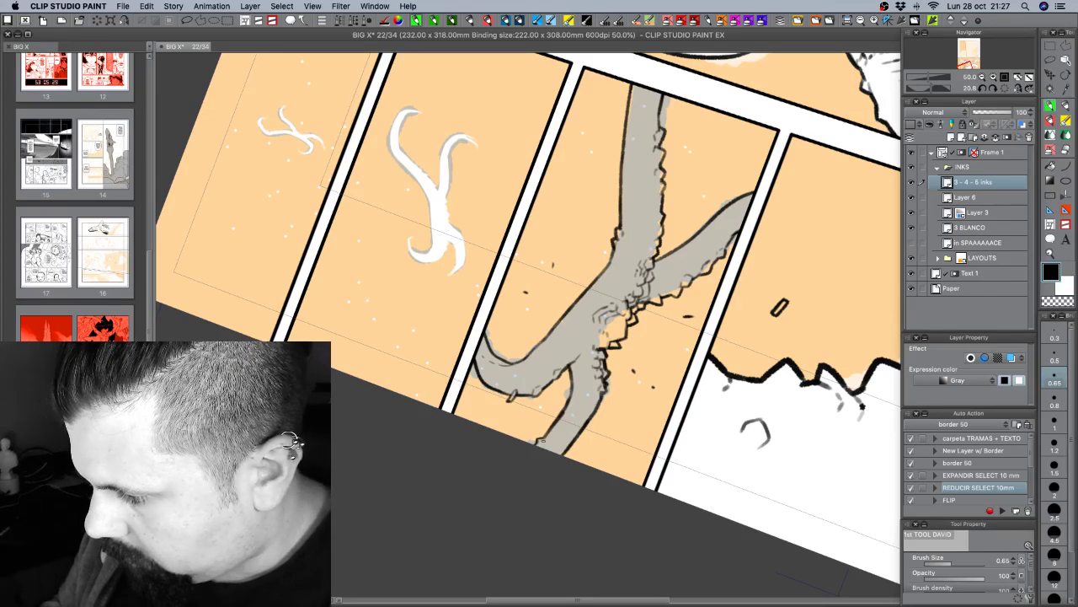
key(c)
key(c)
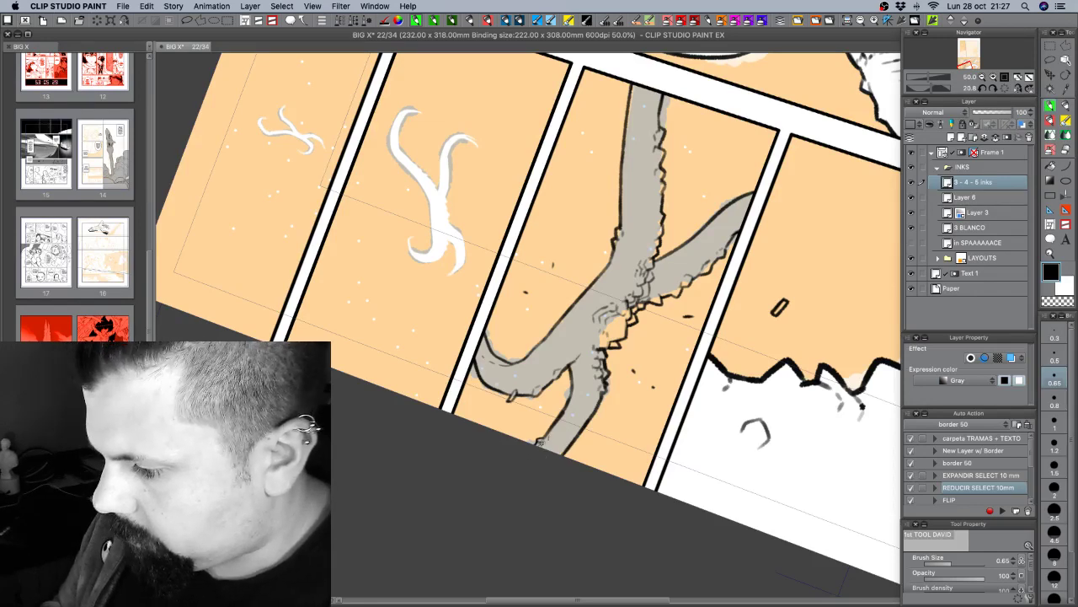
key(c)
key(c)
drag(742, 459, 740, 431)
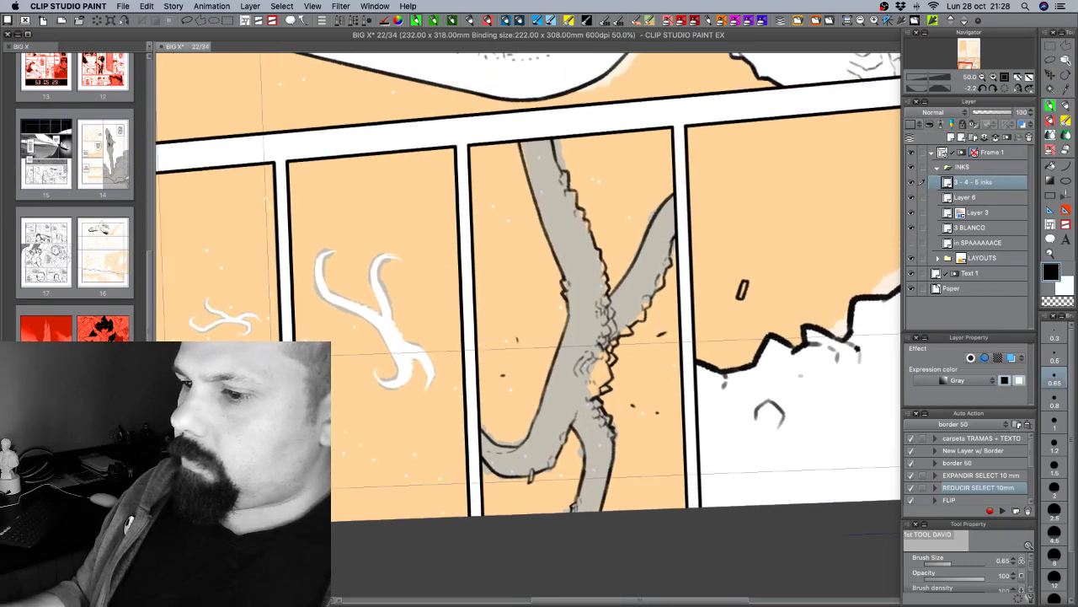
Select the inked creature's silhouette in the third panel by lassoing around it and subtracting the outside area.
click(984, 77)
drag(811, 462, 765, 476)
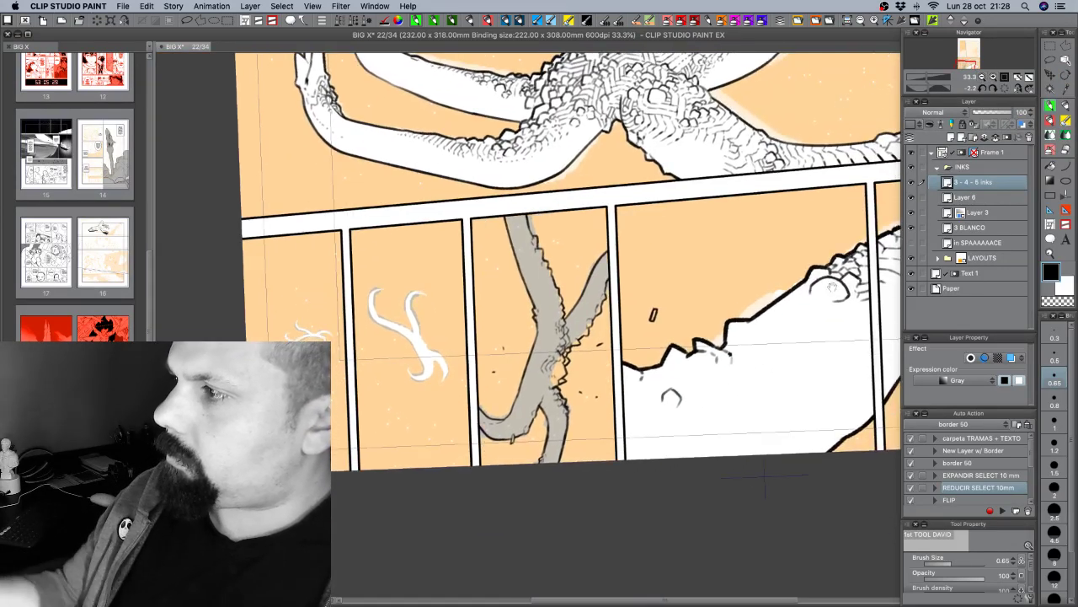
key(m)
mouse_move(650, 226)
mouse_down()
mouse_move(487, 202)
mouse_move(497, 275)
mouse_move(456, 420)
mouse_move(481, 470)
mouse_move(581, 478)
mouse_move(606, 352)
mouse_move(662, 274)
mouse_up()
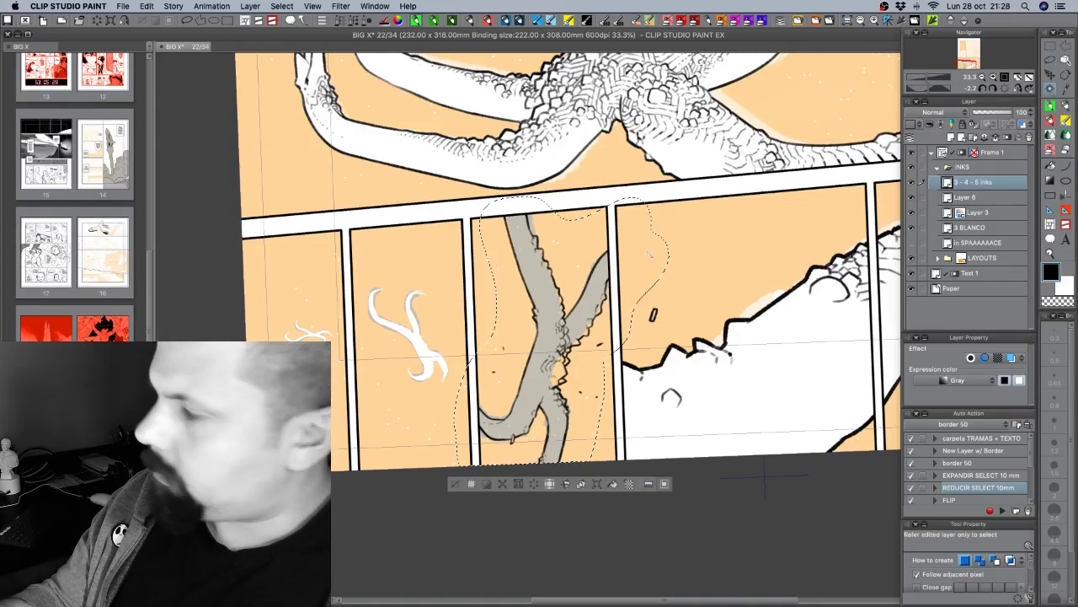
alt+click(652, 256)
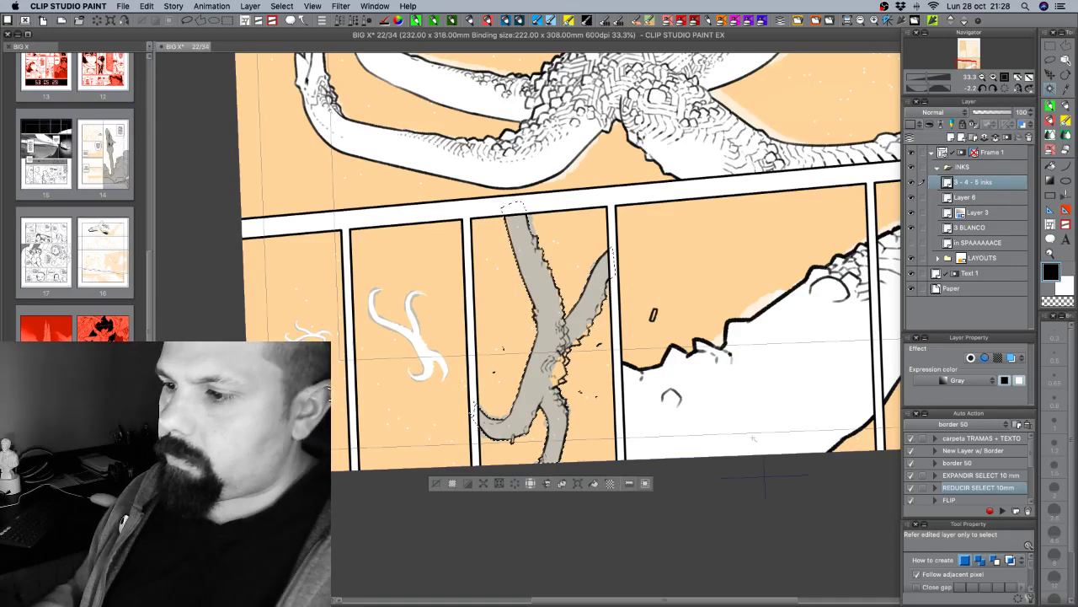
Fill the selected creature silhouette with white on the 3 BLANCO layer, clear the selection, and delete the grey Layer 3.
key(r)
drag(774, 460, 754, 486)
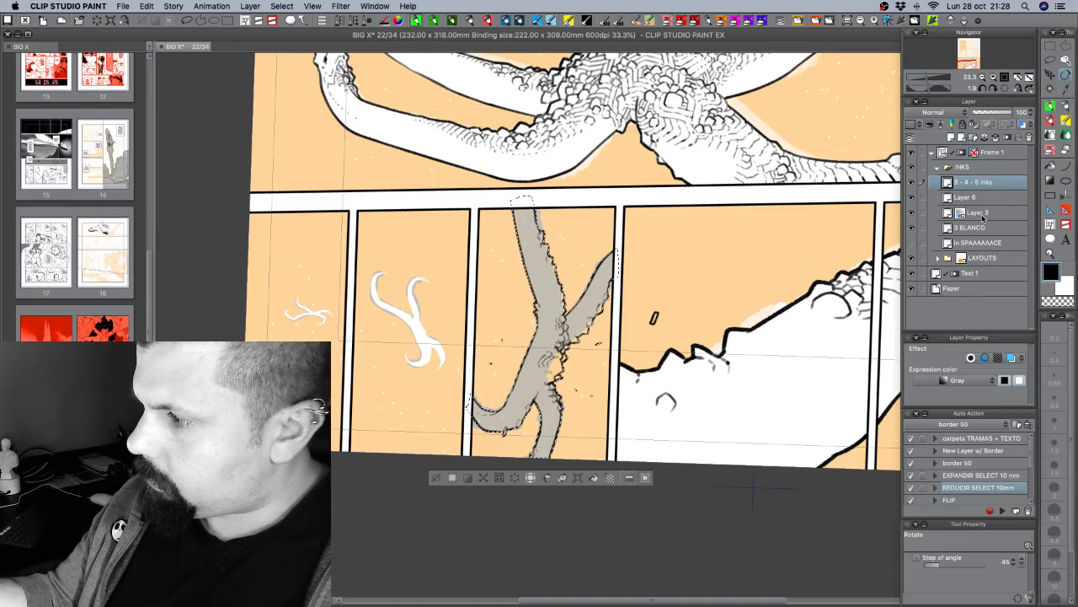
click(978, 228)
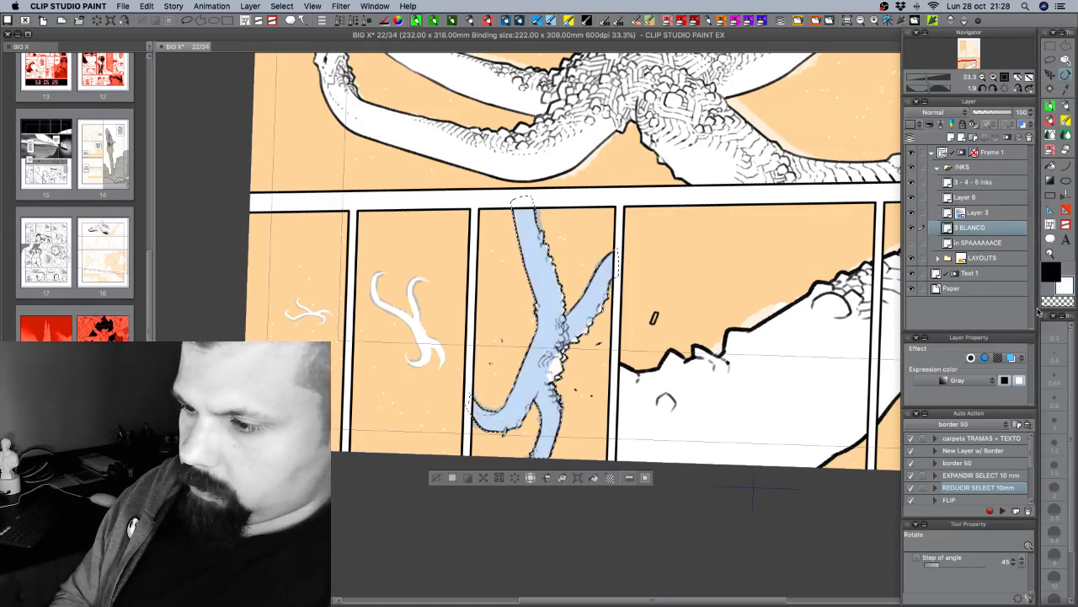
key(super+d)
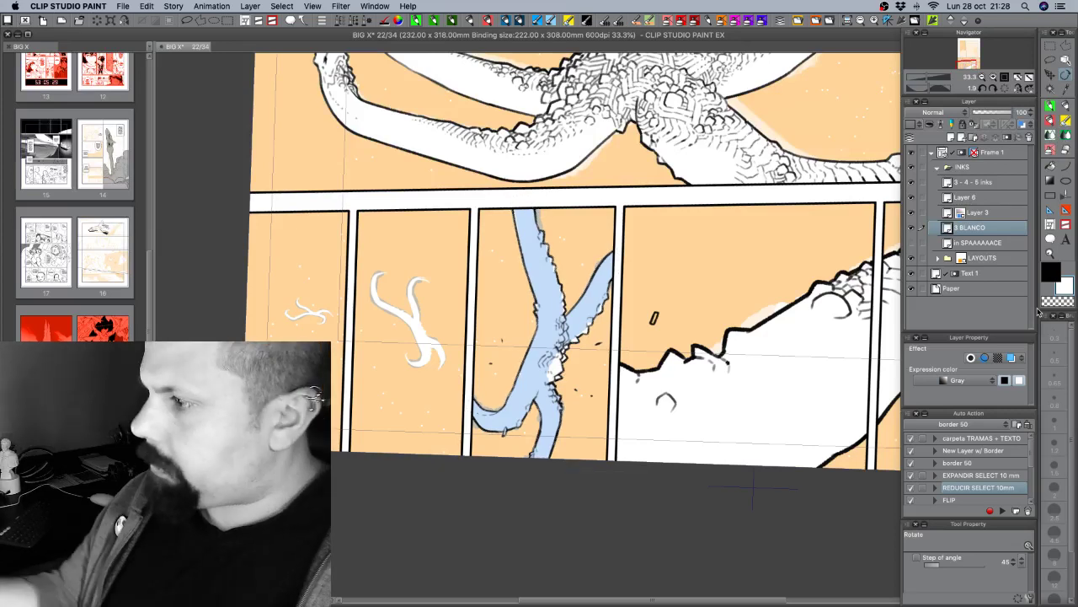
click(1011, 212)
click(1028, 138)
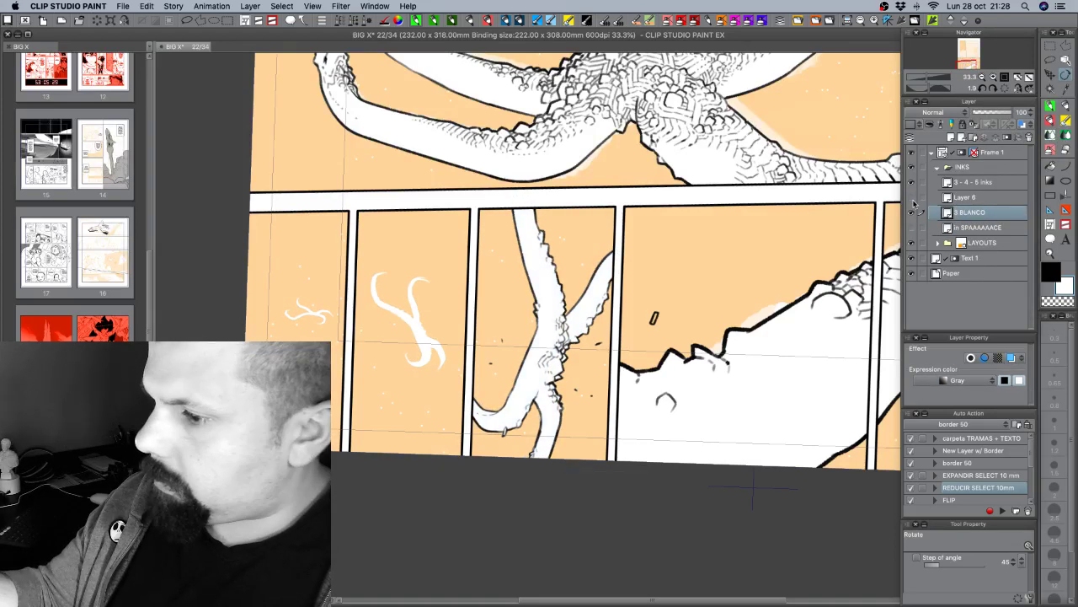
Check Layer 6's contents by toggling its visibility, rename it pulpos blancos, and save the page.
click(911, 197)
click(910, 197)
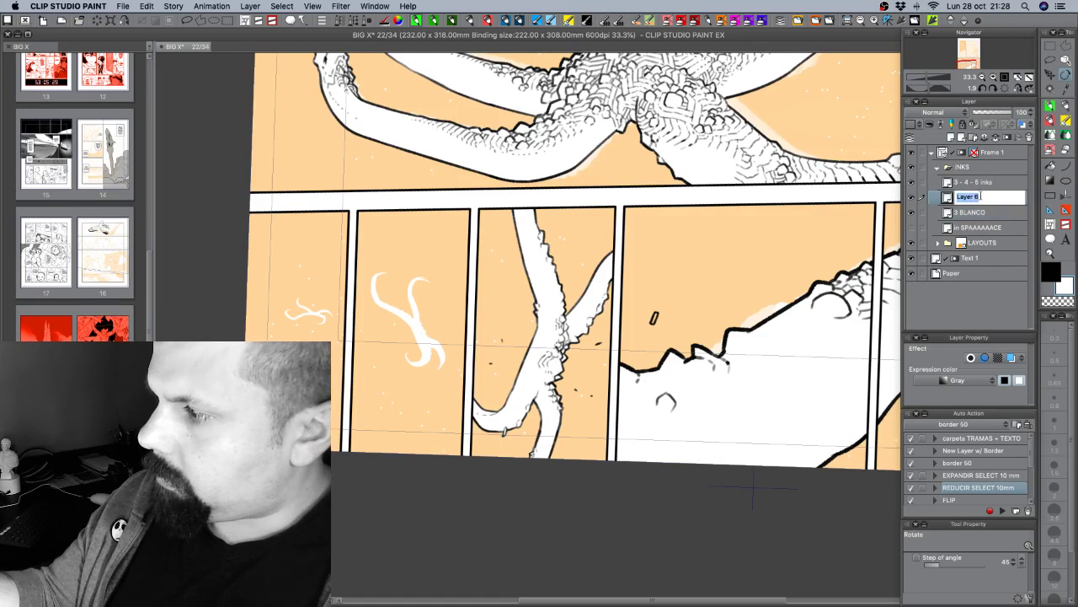
double_click(979, 197)
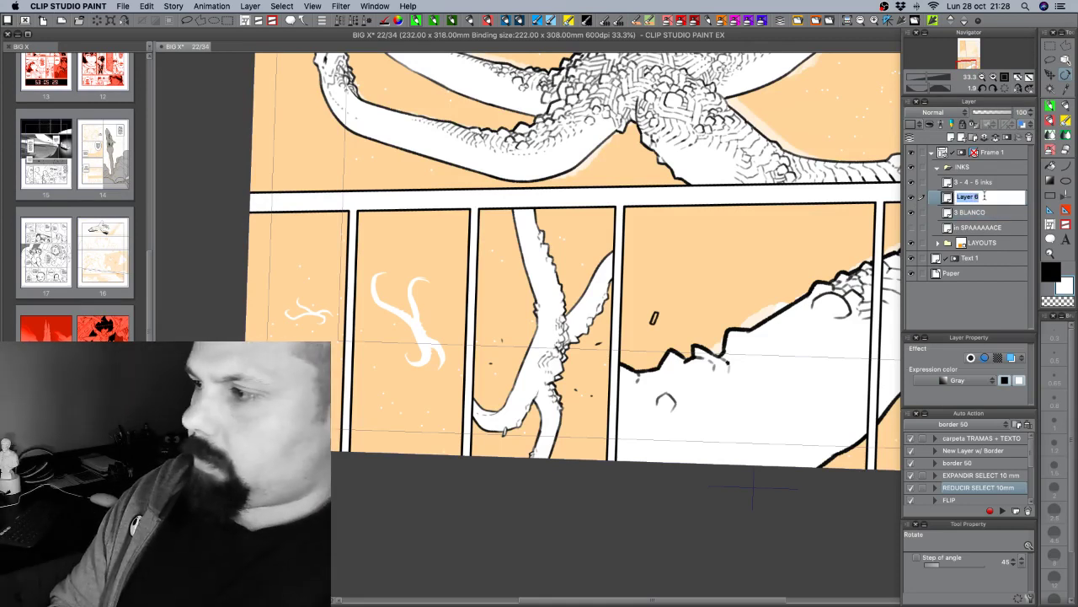
text(pulpos blancos)
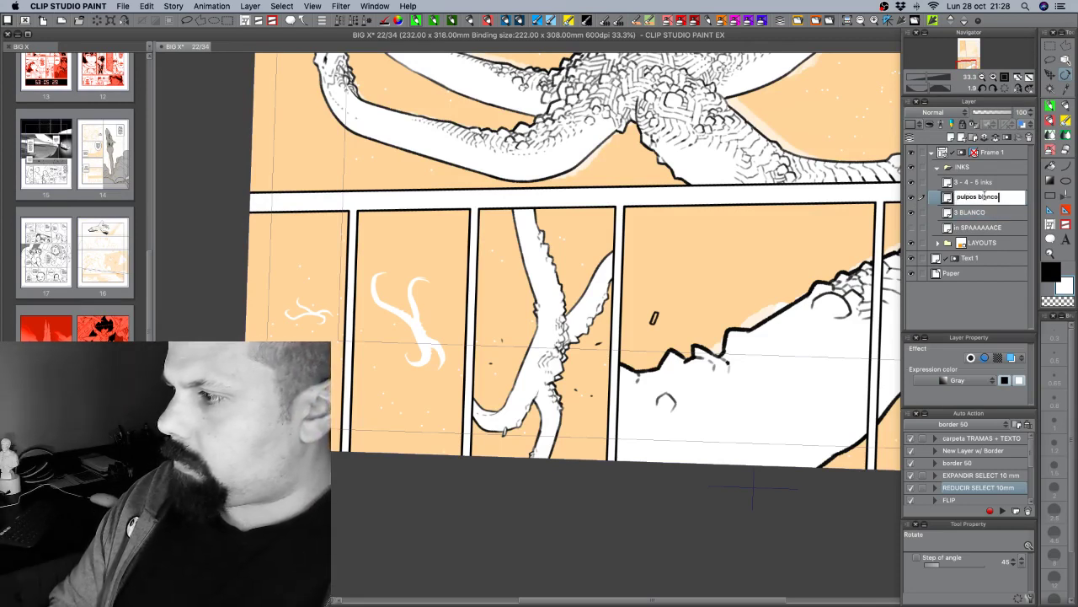
key(Return)
key(super+s)
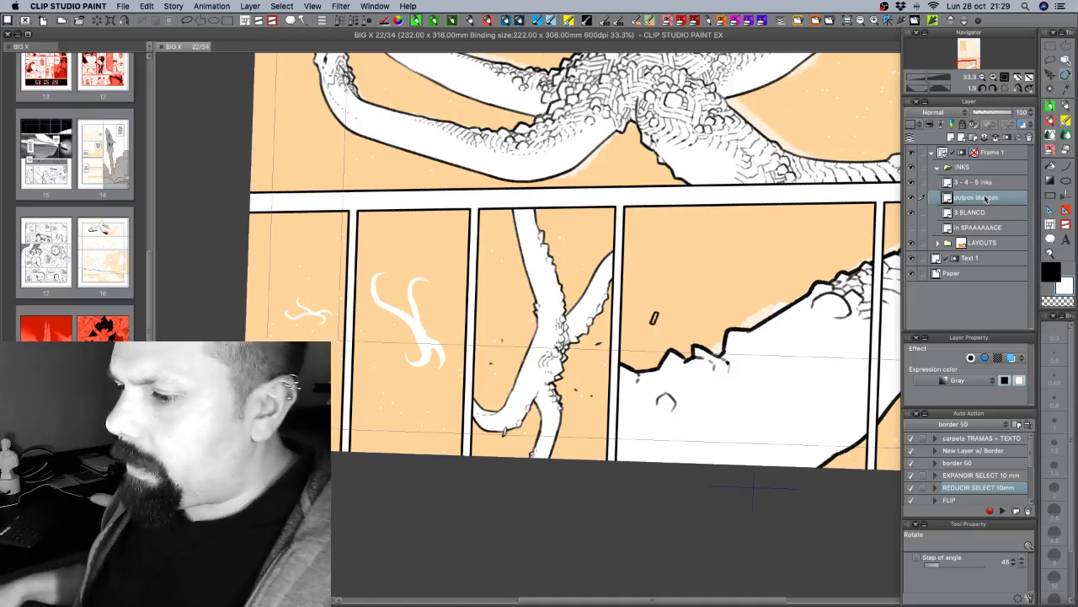
Save the page again and show the in SPAAAAAACE layer to black out the space backgrounds.
click(982, 77)
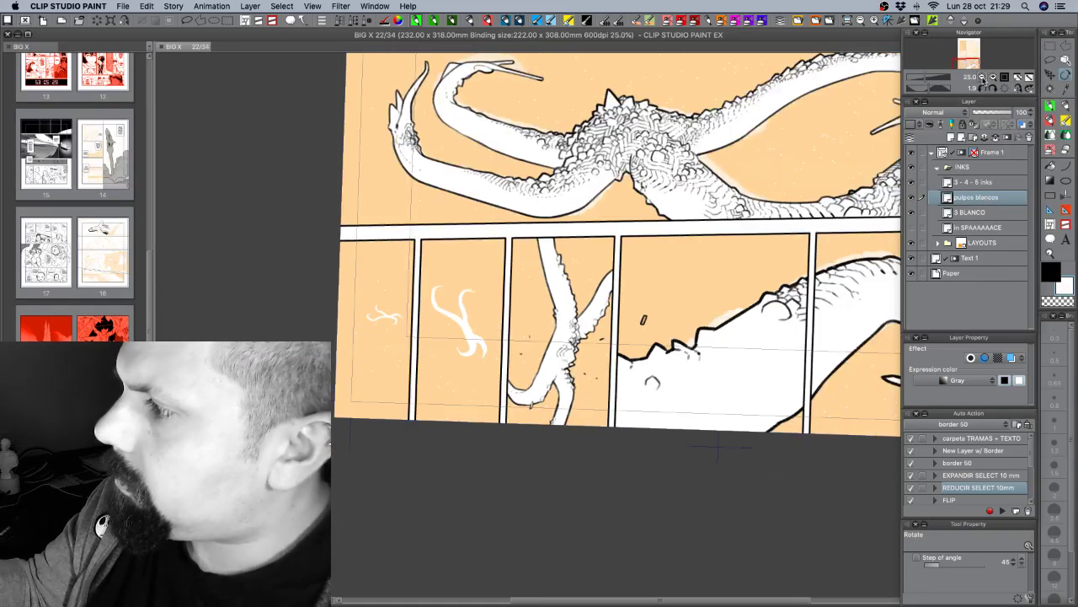
click(982, 78)
click(982, 78)
drag(763, 343, 711, 401)
drag(789, 422, 800, 449)
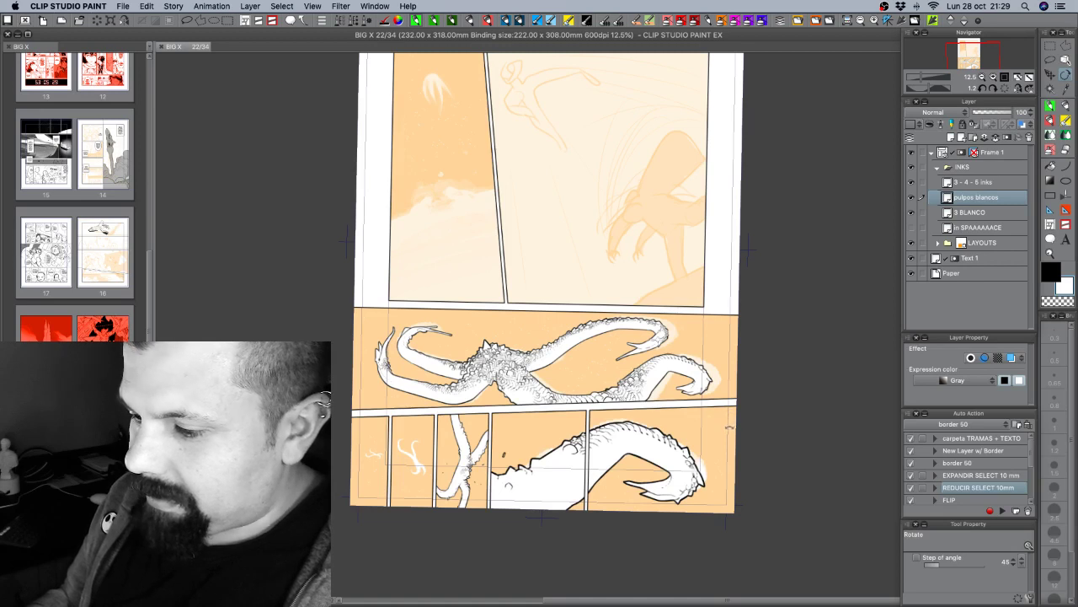
click(911, 228)
click(911, 228)
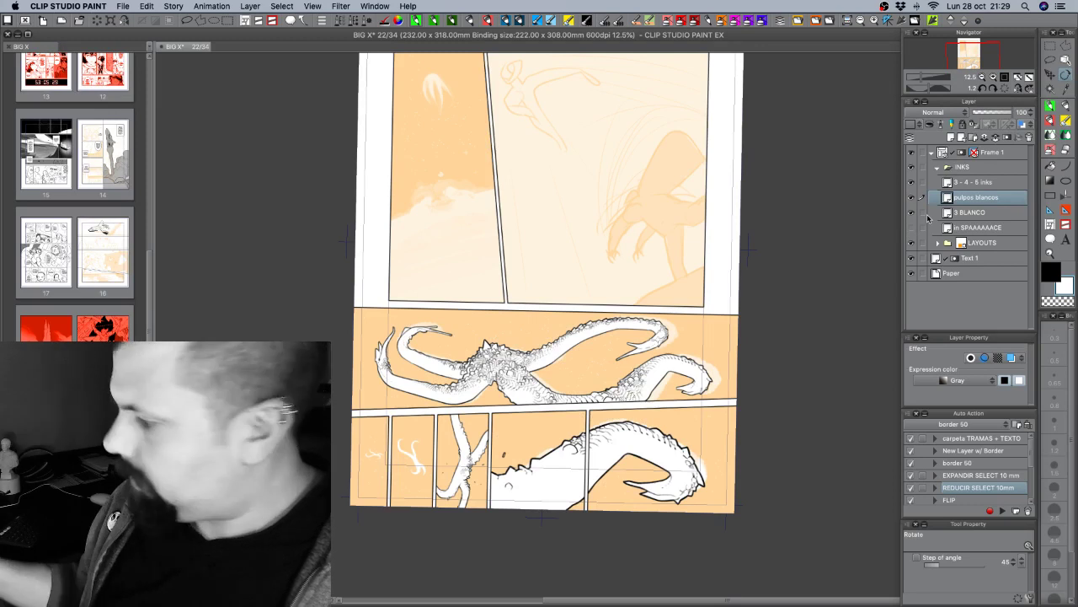
key(super+s)
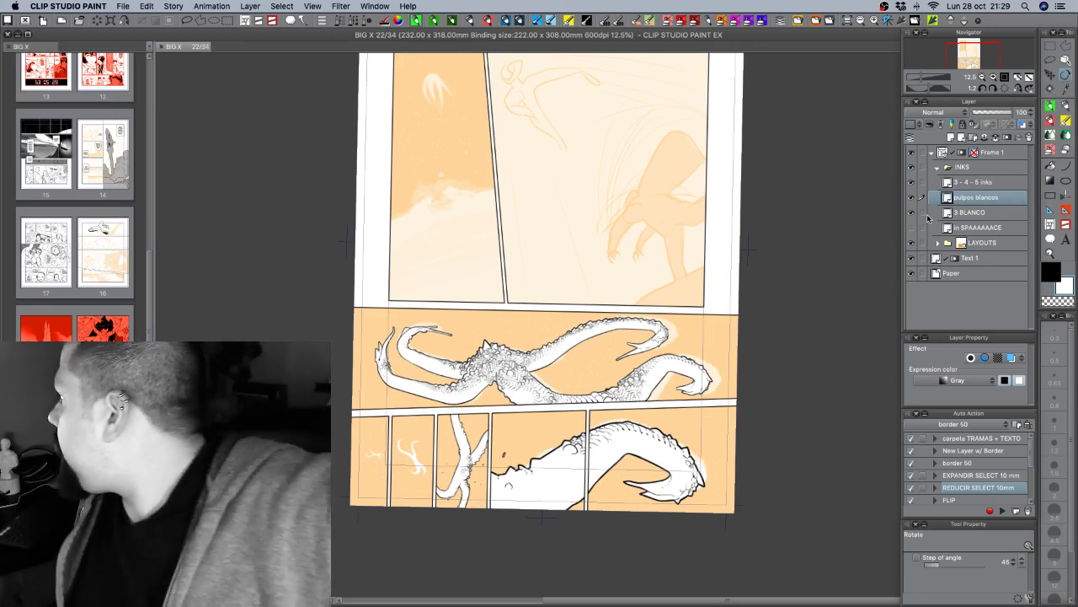
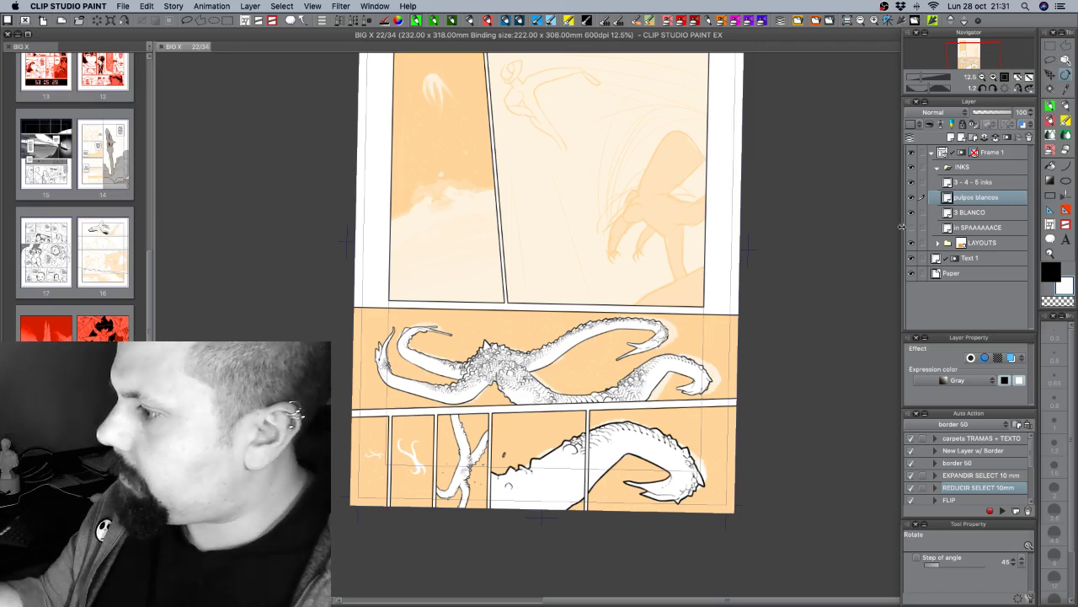
click(911, 228)
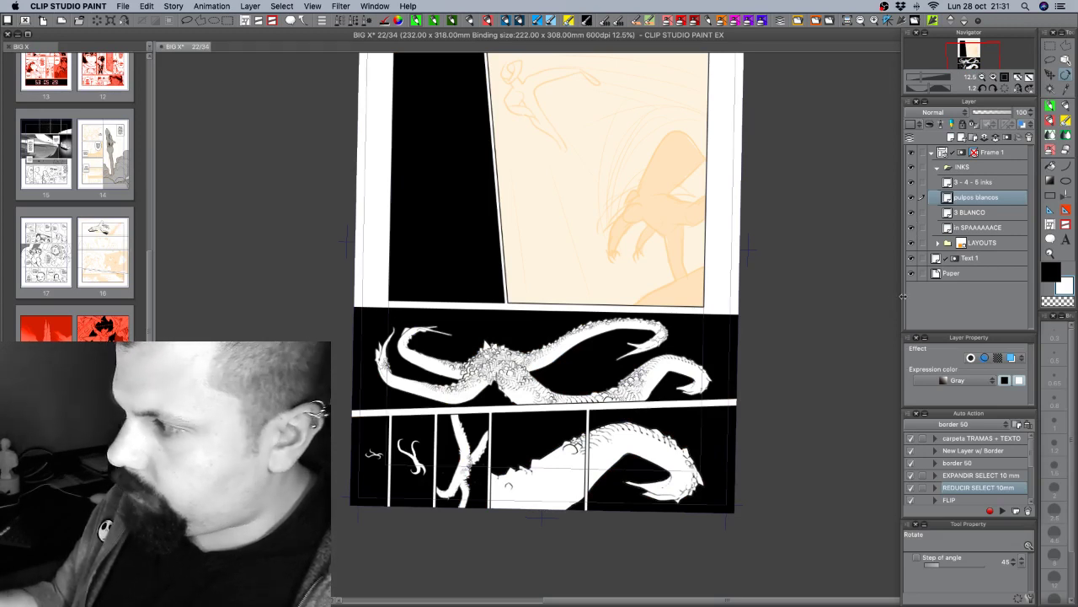
Try a white border effect with 0.40 edge thickness on the 3 BLANCO layer, and remove it.
click(977, 215)
click(971, 357)
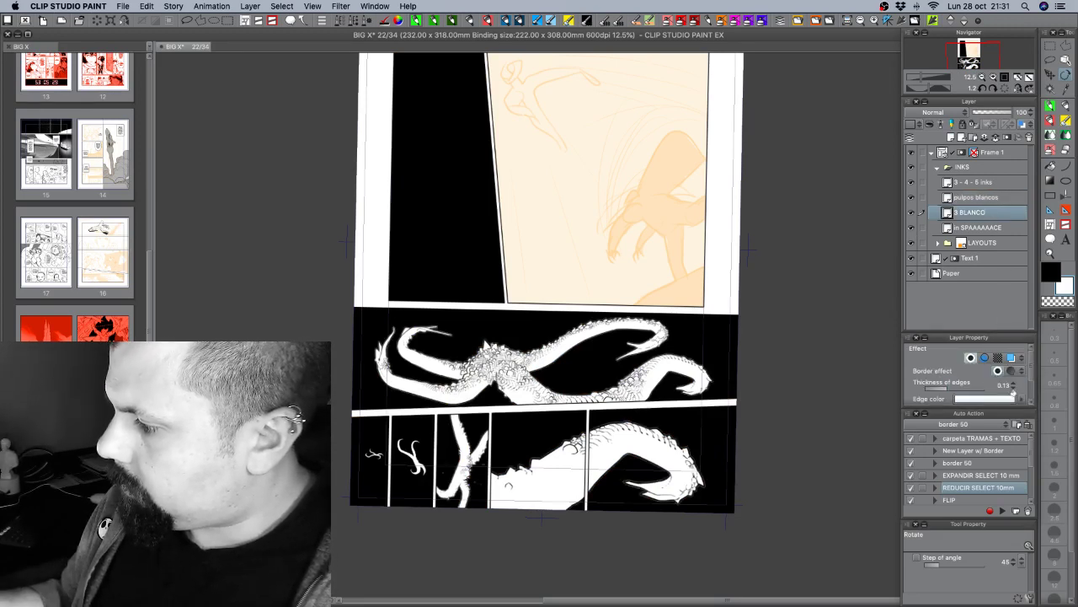
click(1015, 386)
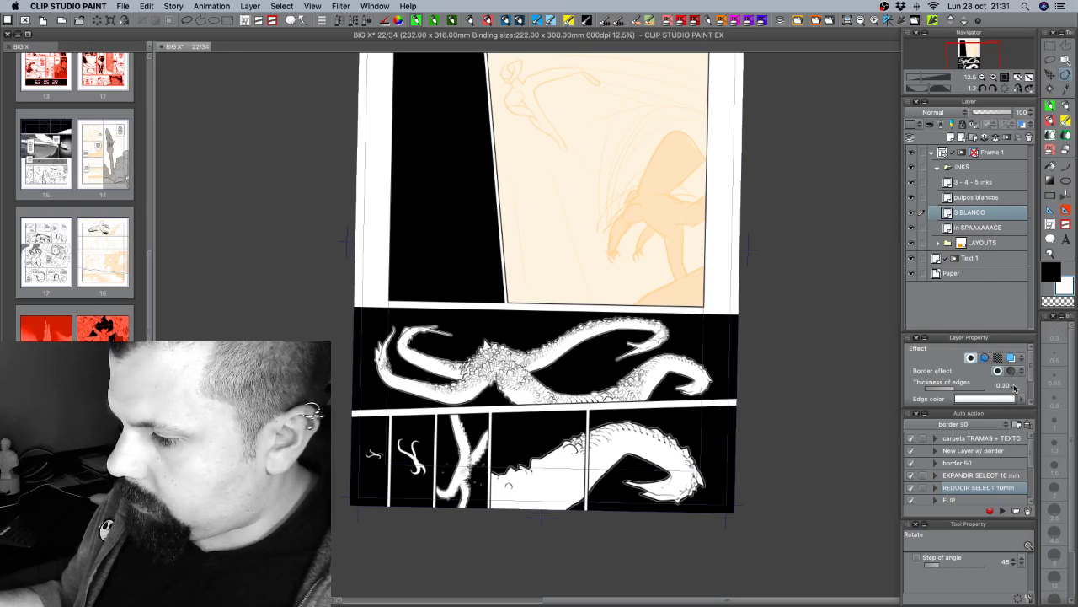
click(1015, 386)
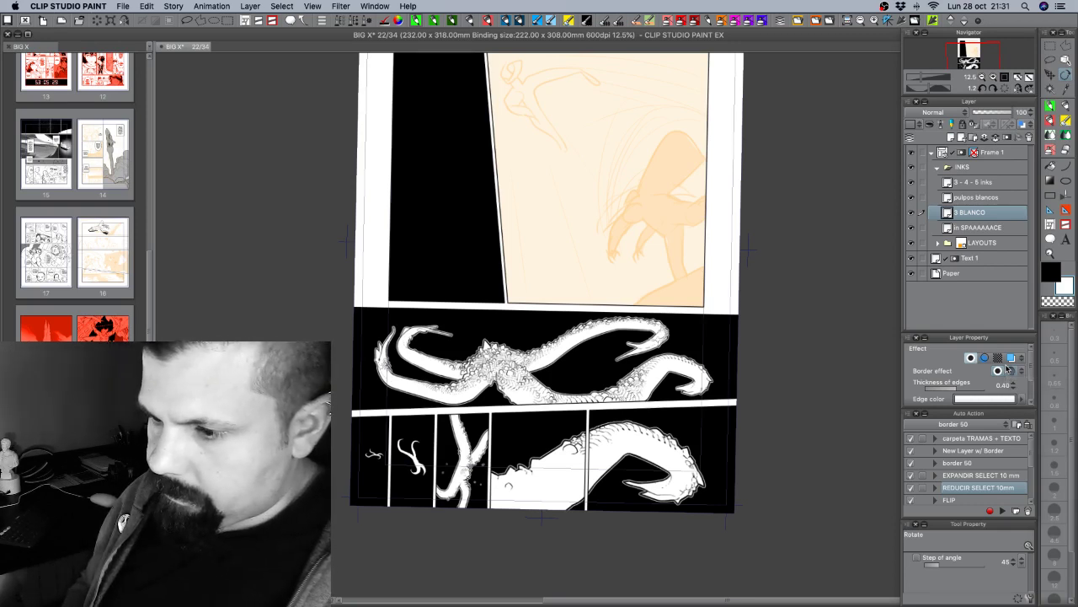
click(1007, 367)
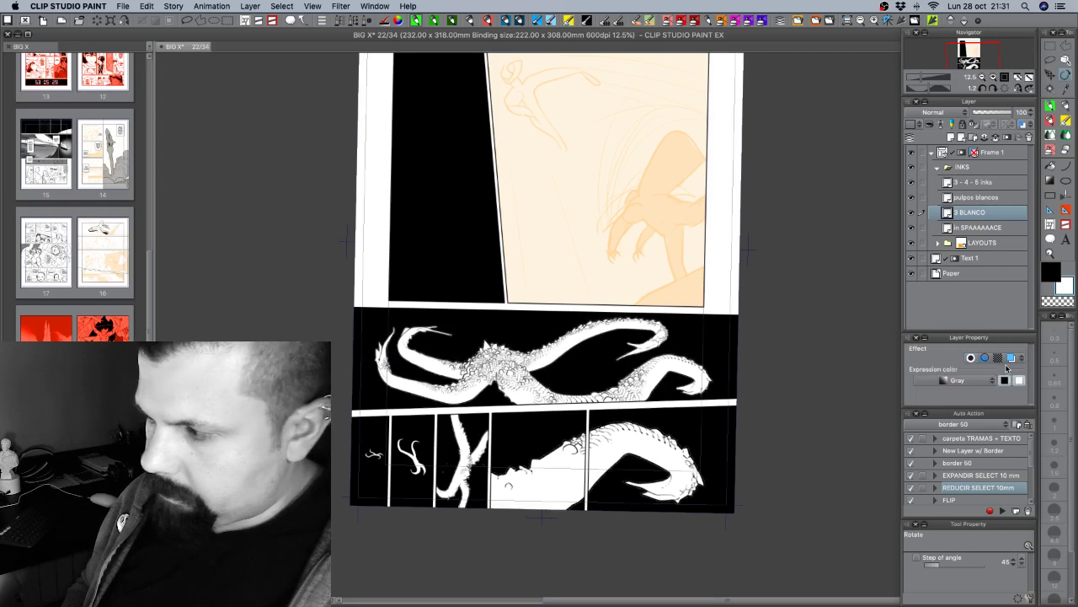
Create a selection from the 3 BLANCO layer's contents.
right_click(978, 212)
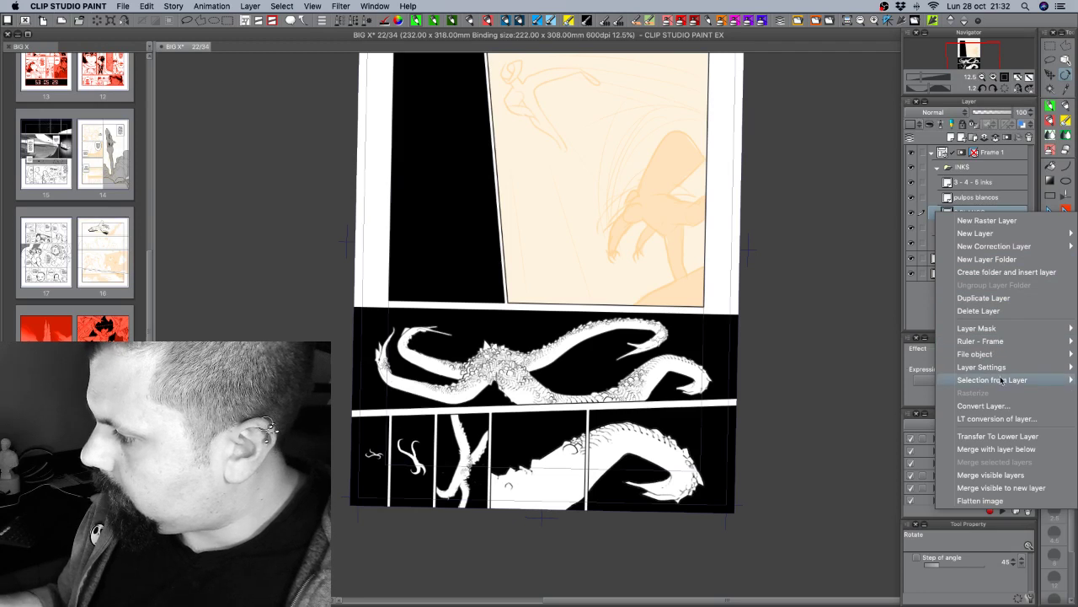
mouse_move(999, 381)
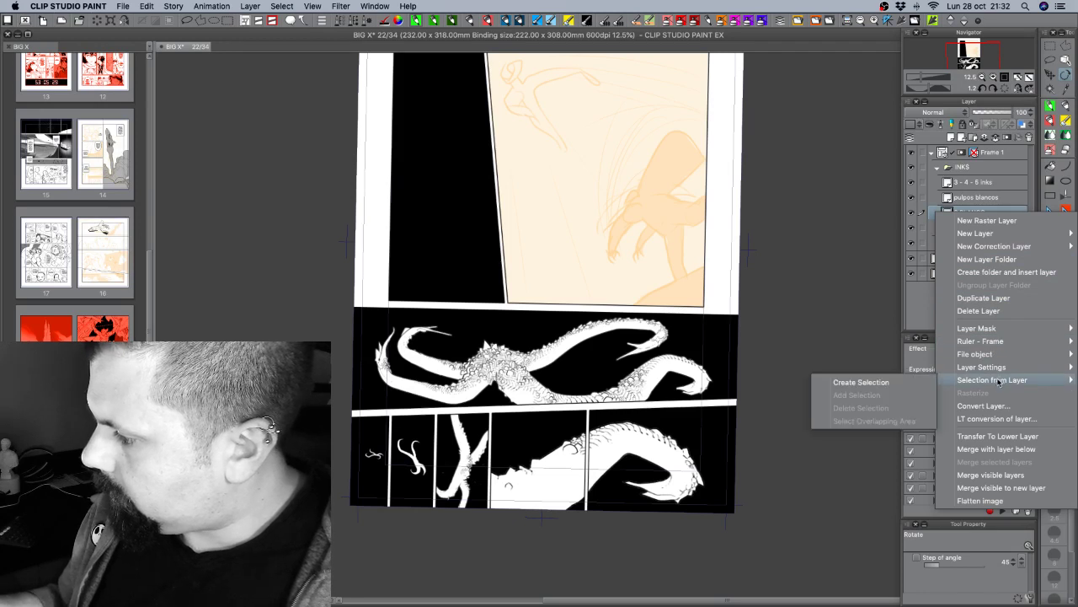
click(875, 387)
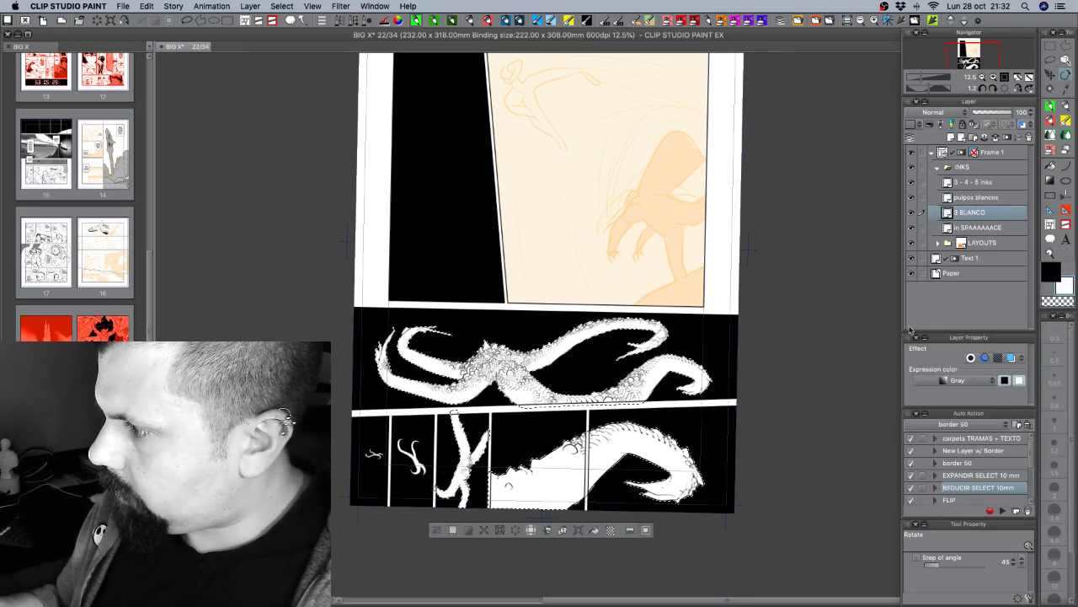
click(971, 166)
click(953, 138)
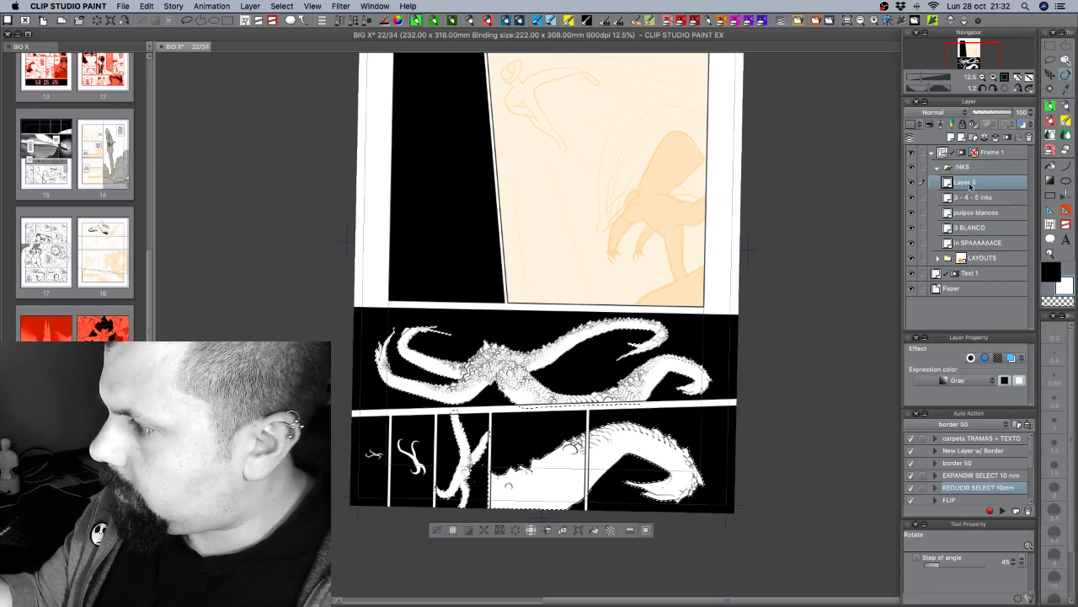
double_click(969, 182)
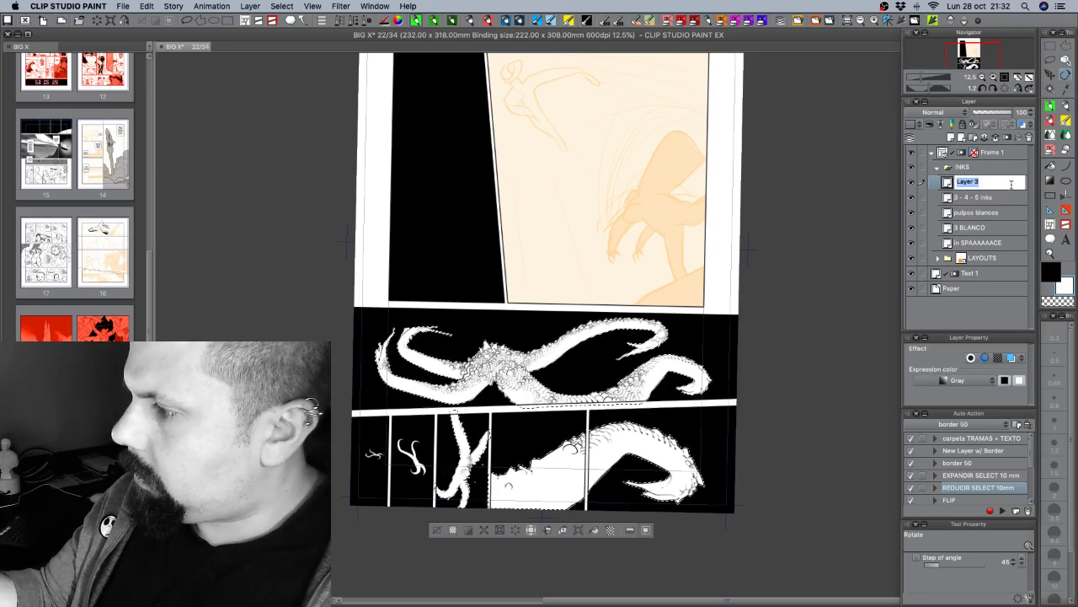
key(Return)
click(1028, 137)
Add a new layer folder above the INKS folder and name it tramas.
click(973, 168)
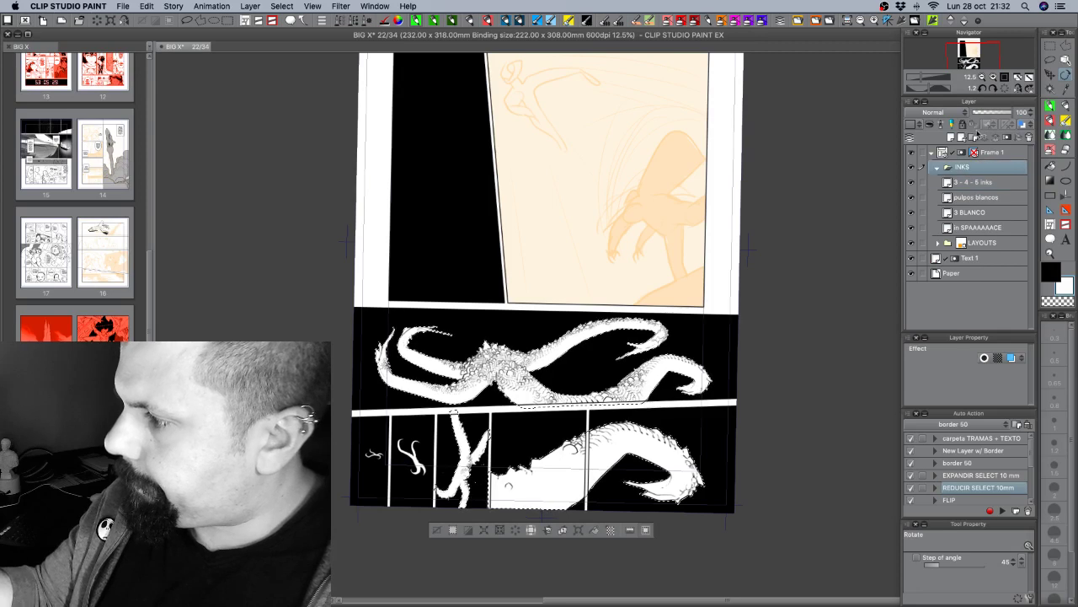
click(974, 139)
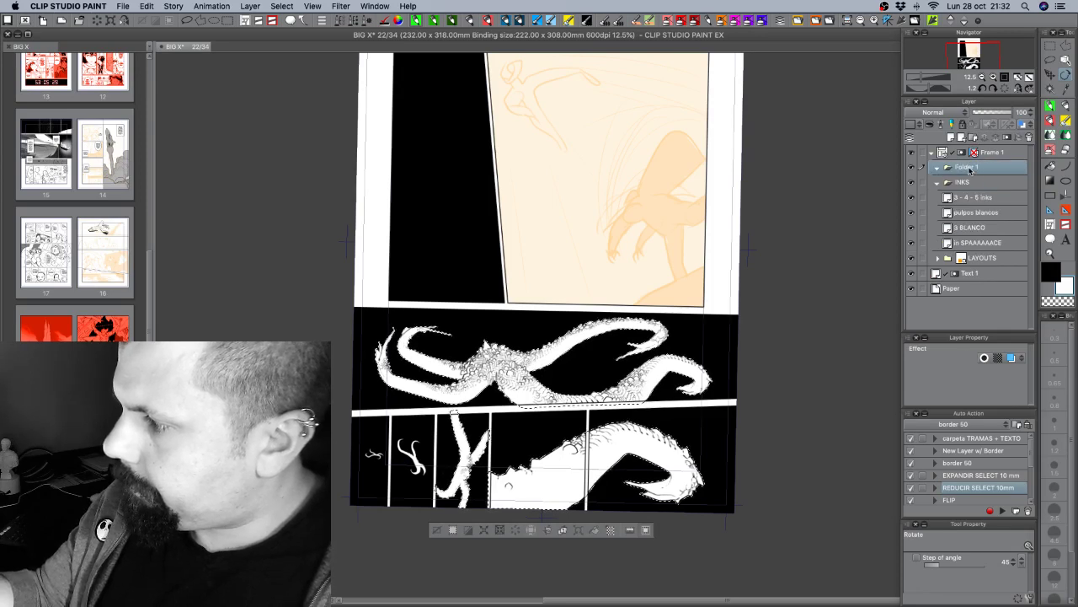
double_click(969, 168)
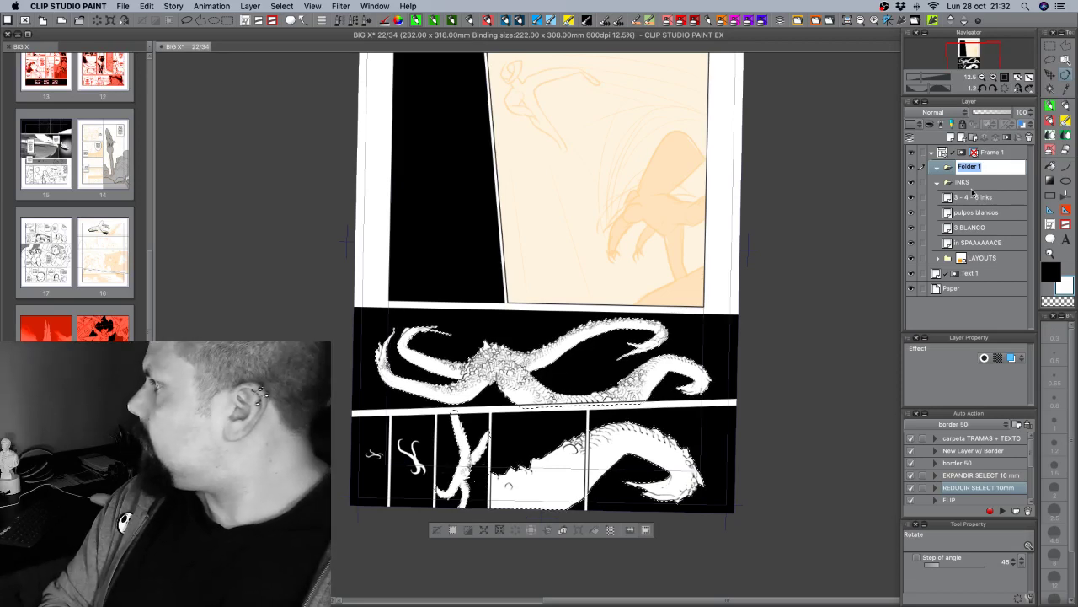
key(BackSpace)
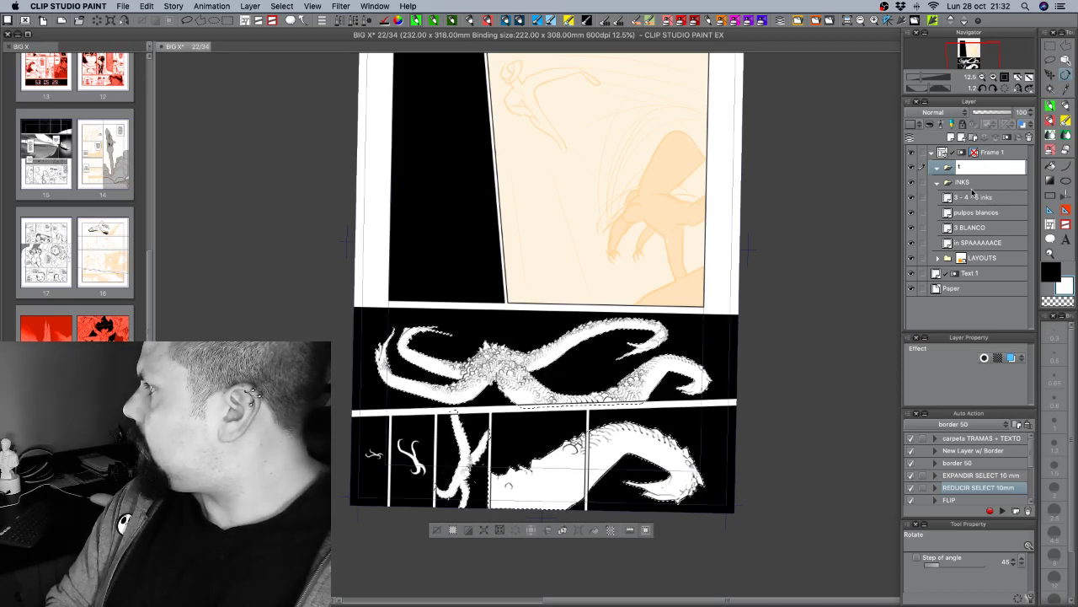
text(tramas)
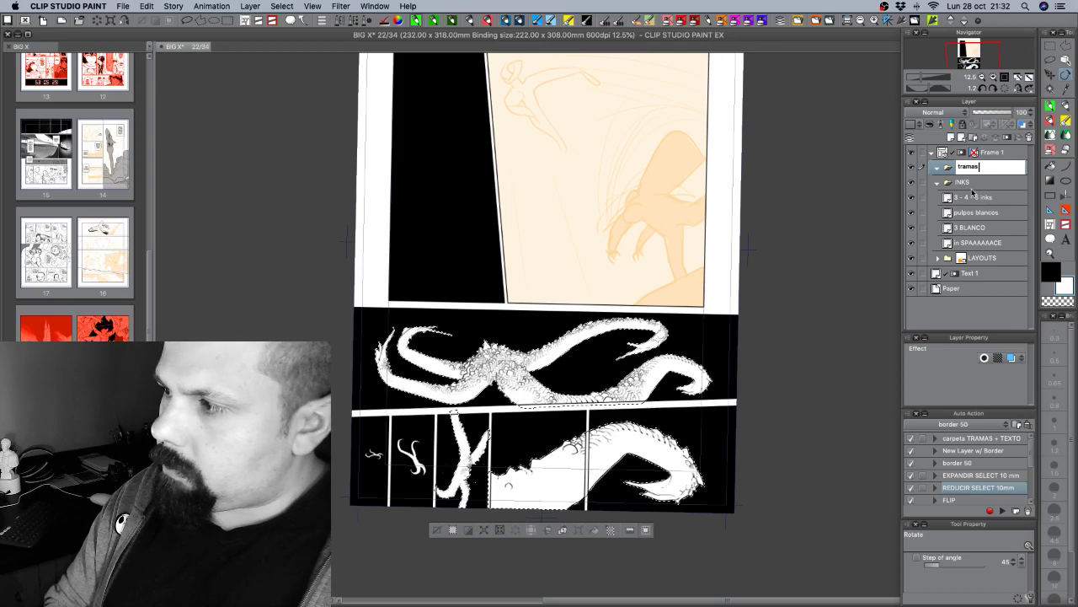
key(Return)
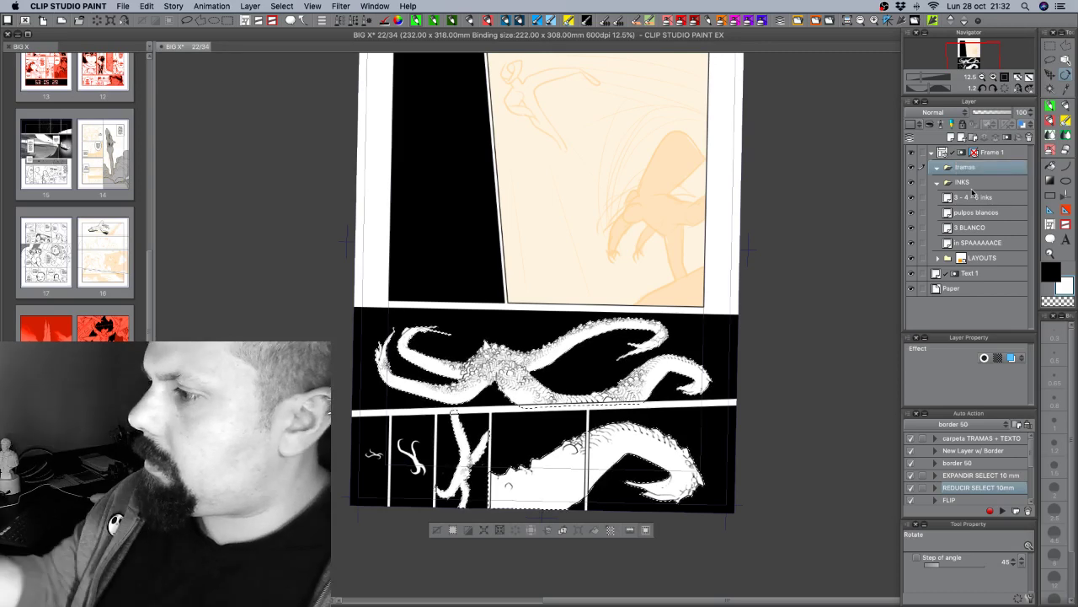
Fill the selected creature silhouettes with black on a new raster layer in the tramas folder, and clear the selection.
click(953, 138)
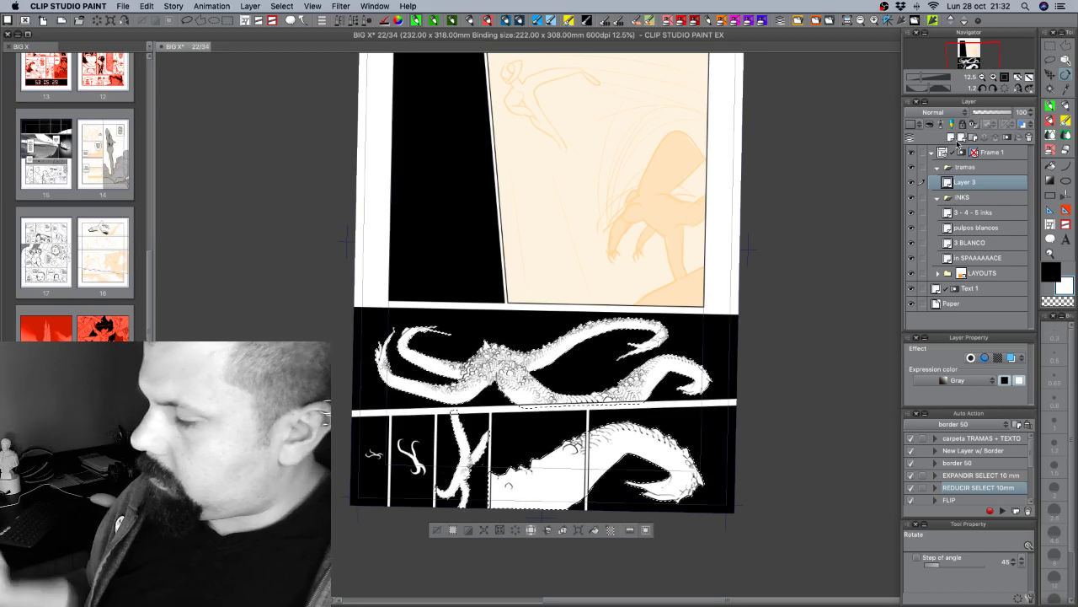
click(1051, 274)
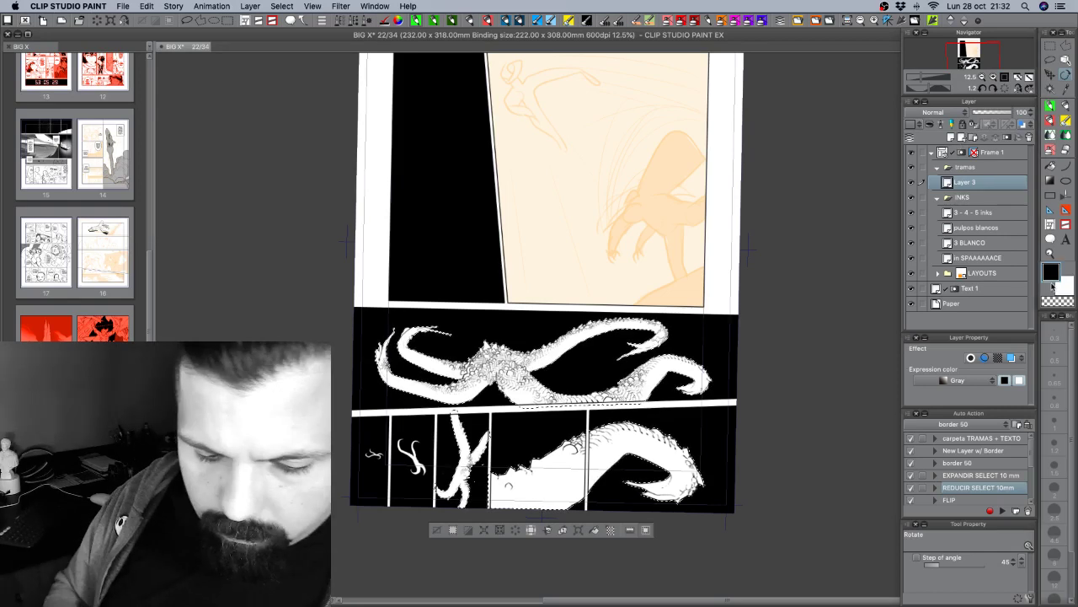
key(alt+BackSpace)
key(super+d)
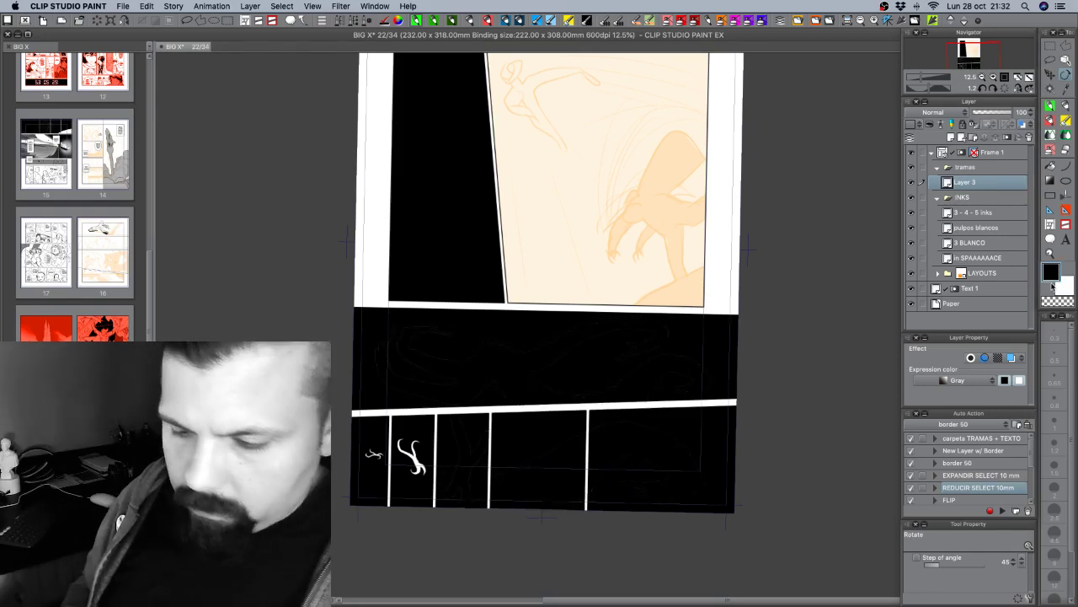
Lower the black tone layer's opacity to 45 and rename the layer 45.
click(991, 113)
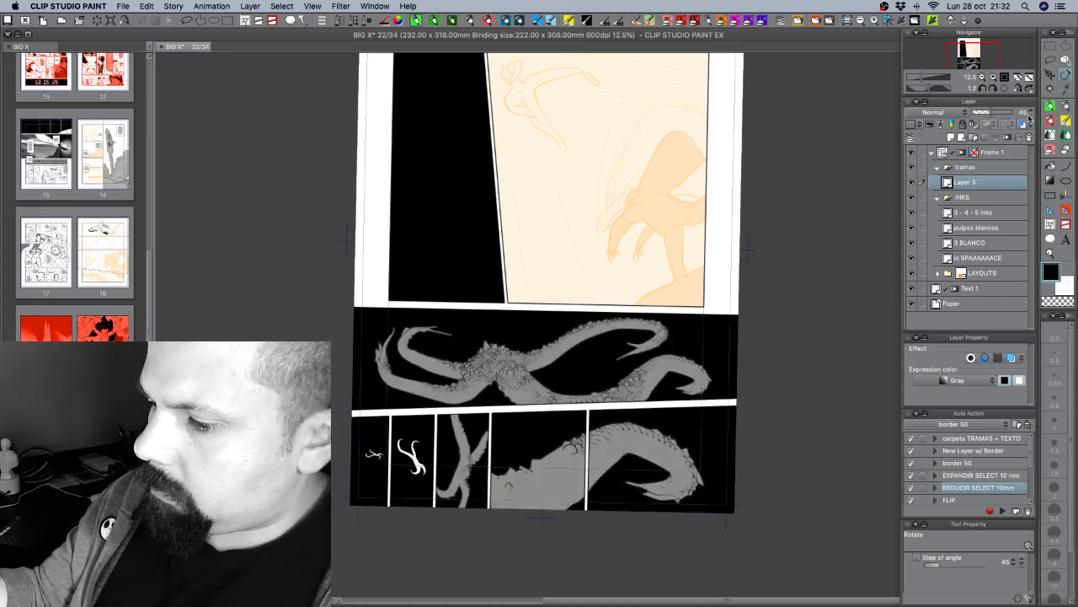
double_click(973, 184)
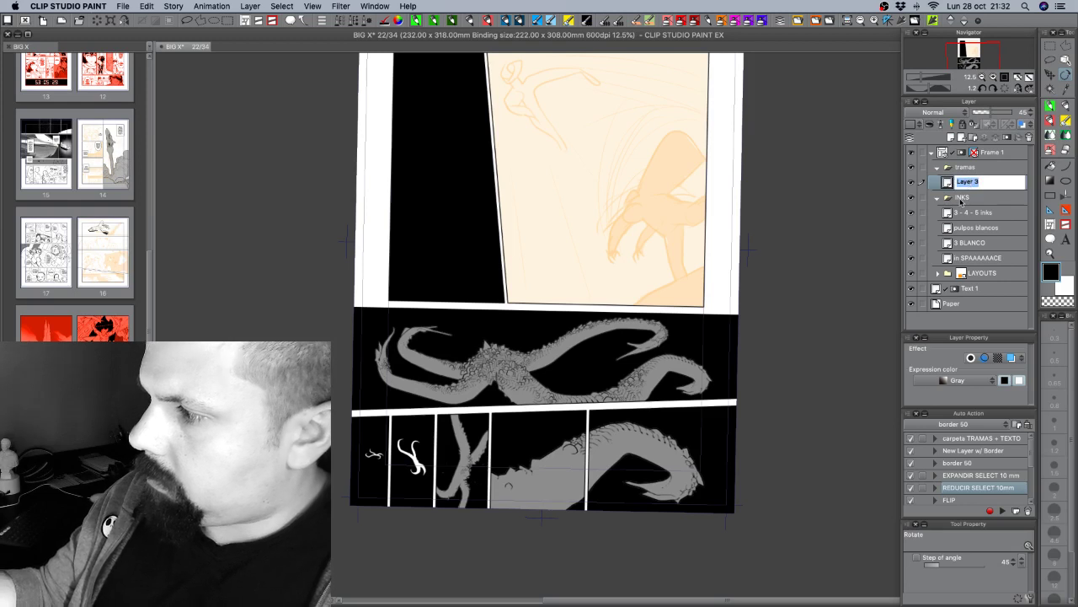
text(45)
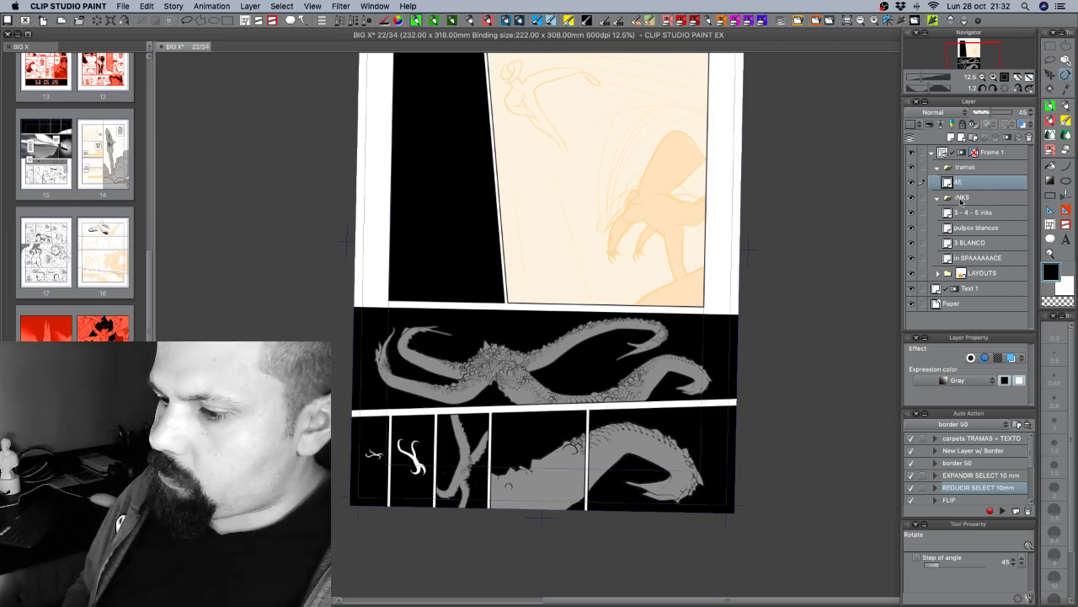
Apply a white border effect to the 3 BLANCO layer with an edge thickness of 0.40.
click(987, 246)
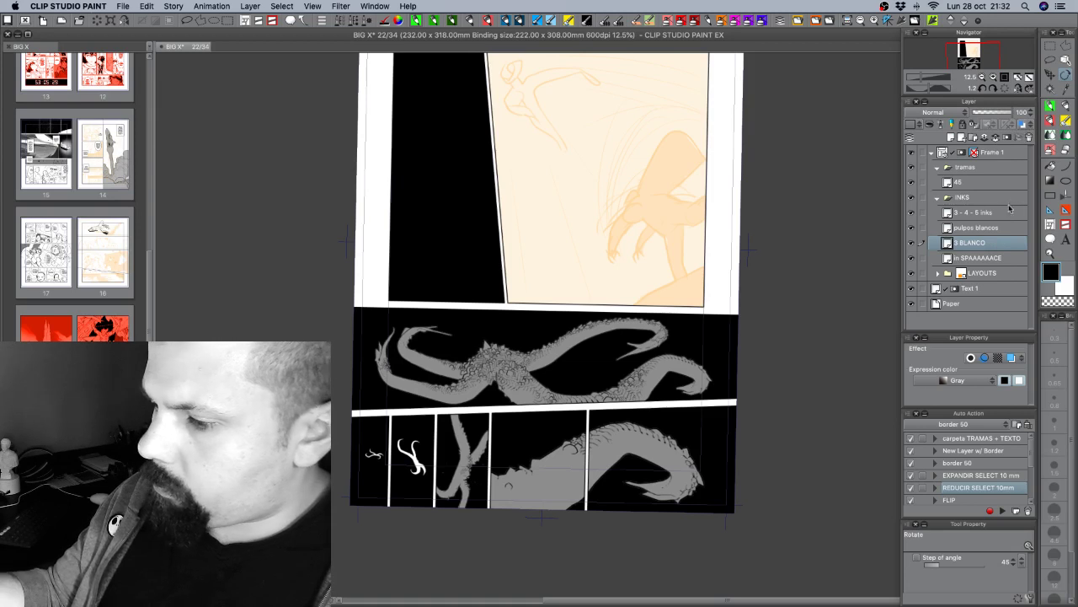
click(972, 359)
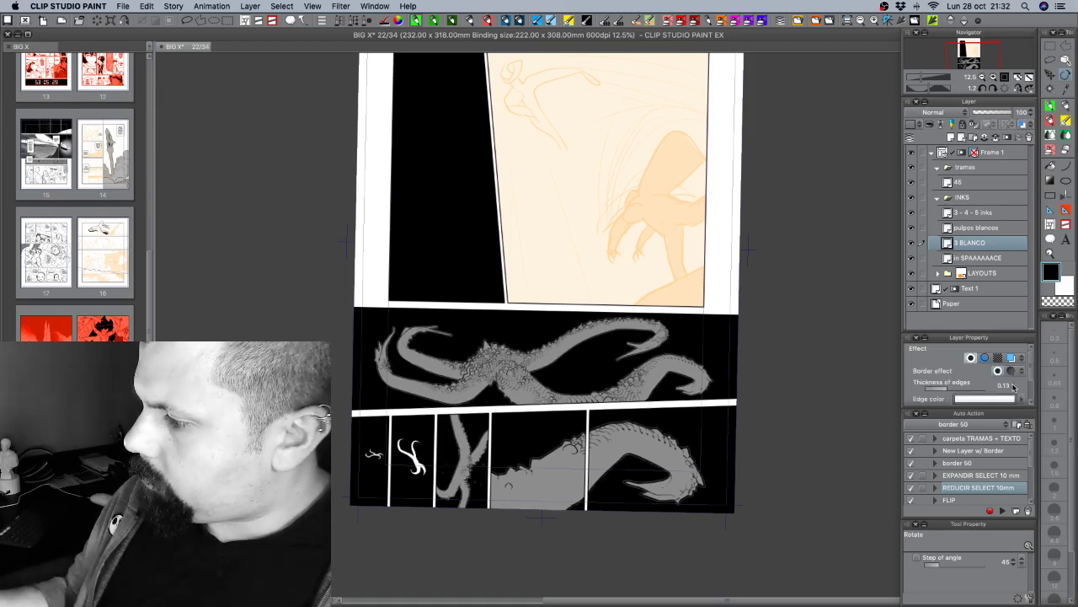
click(1013, 386)
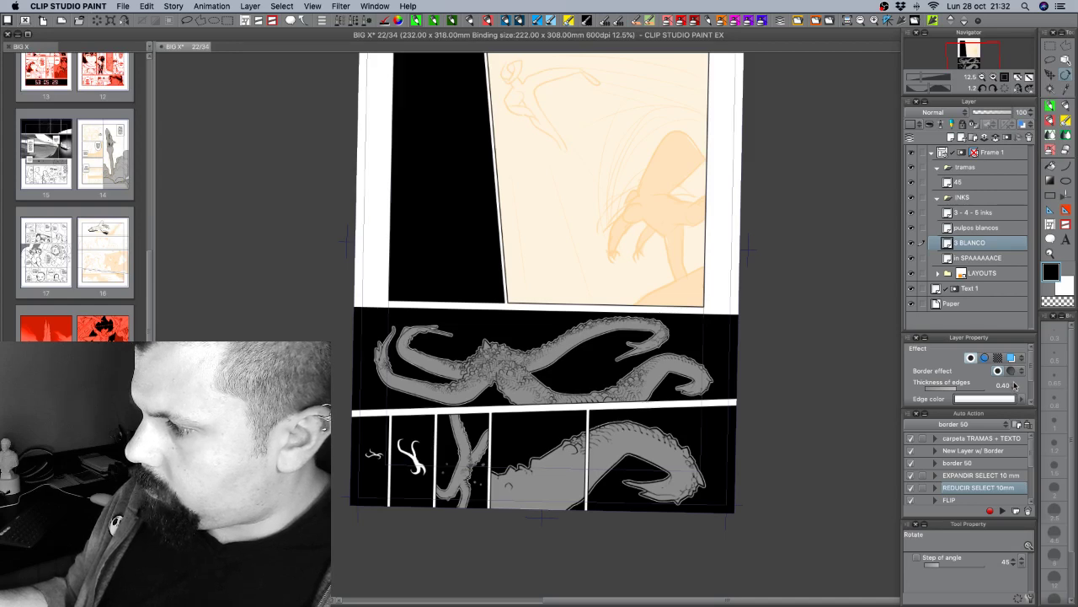
click(993, 76)
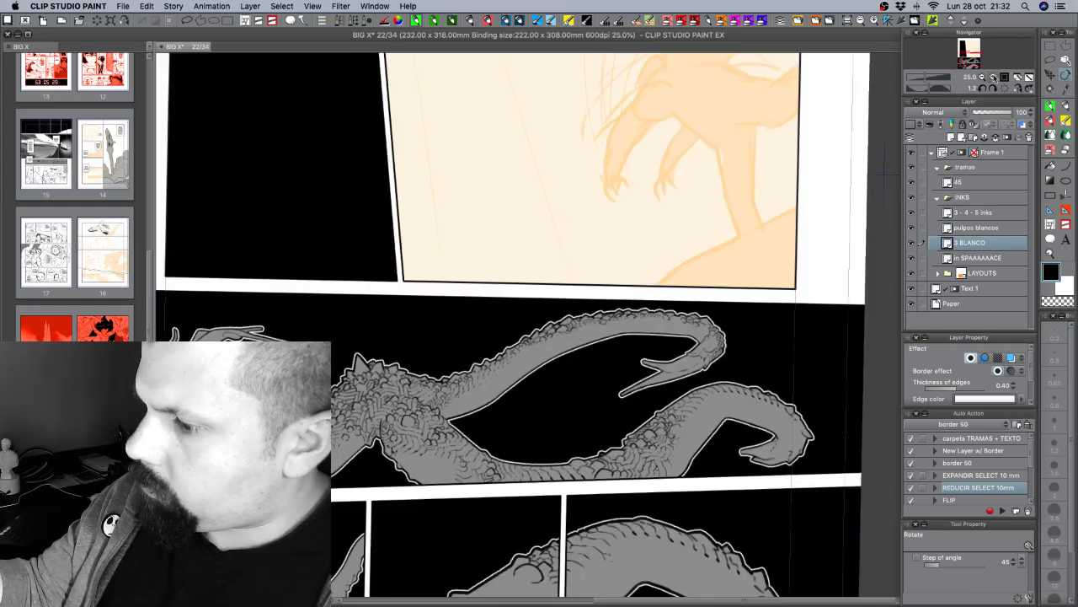
Examine the white outline around the creatures, both close up and across the lower panels.
click(993, 76)
click(993, 77)
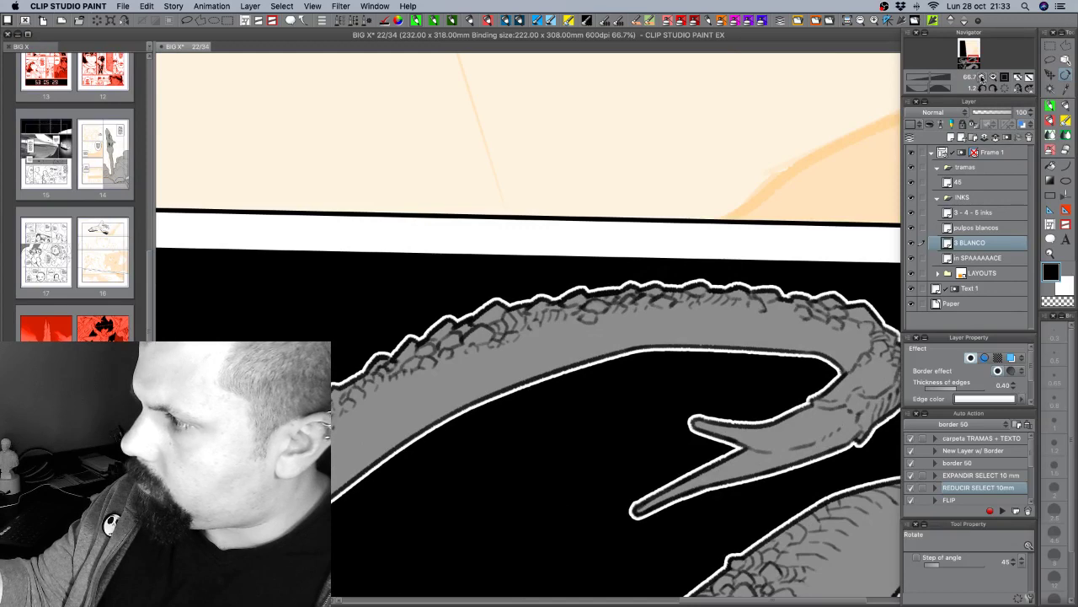
click(983, 77)
click(982, 77)
click(983, 77)
click(982, 77)
click(982, 77)
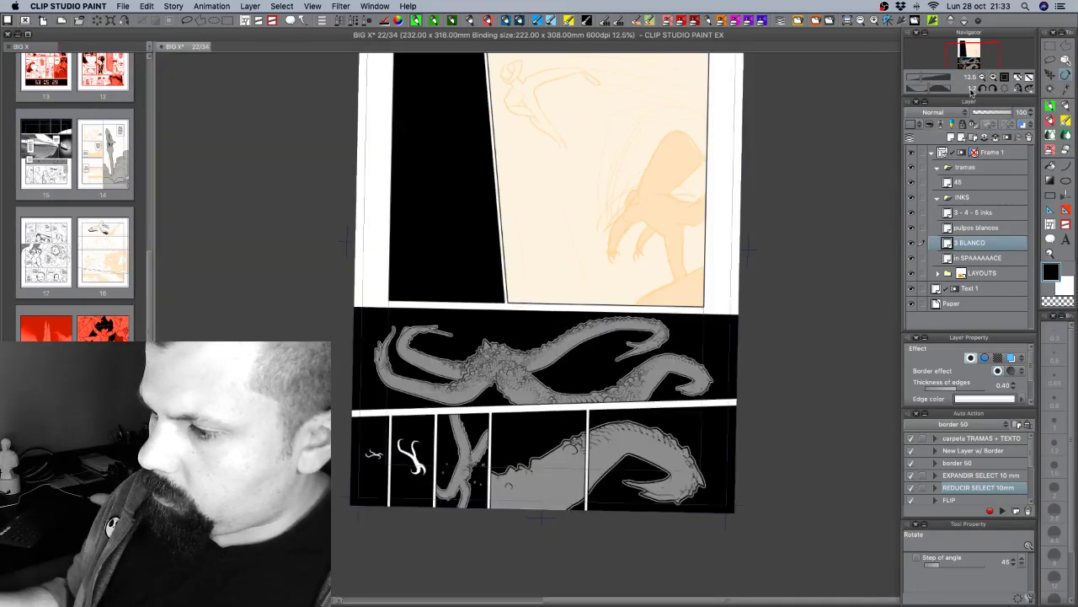
drag(734, 464, 787, 422)
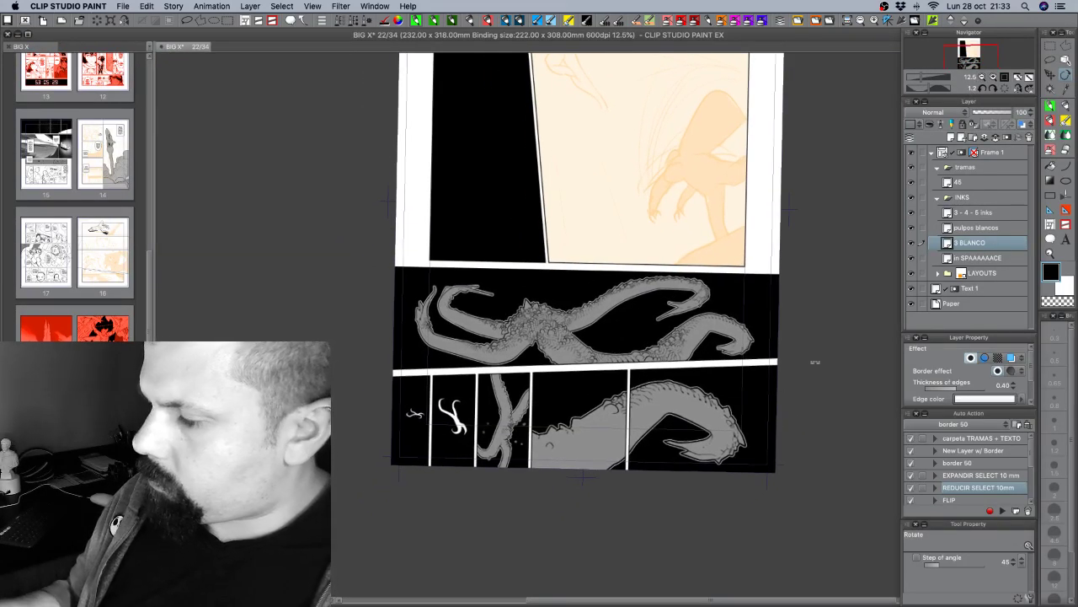
On the 45 tone layer, lasso the creature's body in the fourth bottom-row panel, up to a jagged shadow edge near the next panel.
click(977, 182)
key(m)
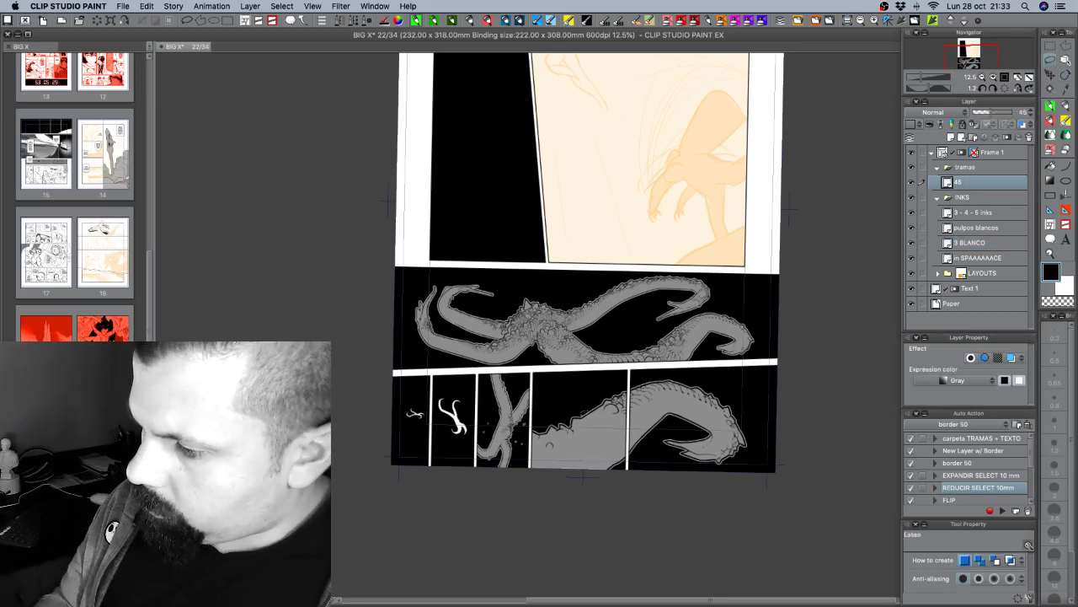
drag(603, 423, 661, 431)
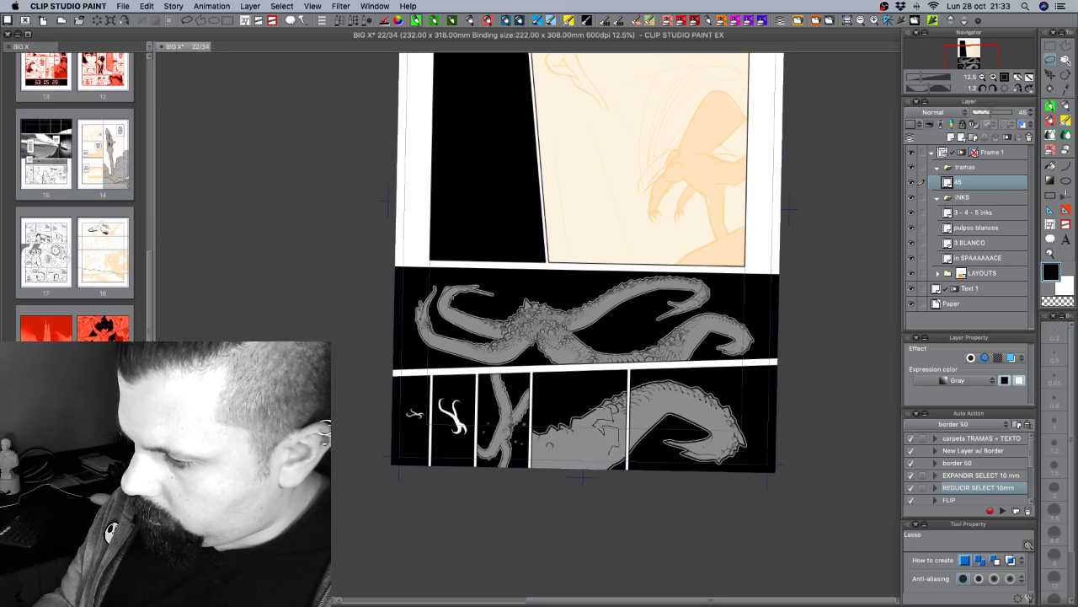
mouse_move(605, 475)
mouse_down()
mouse_move(510, 447)
mouse_move(607, 468)
mouse_up()
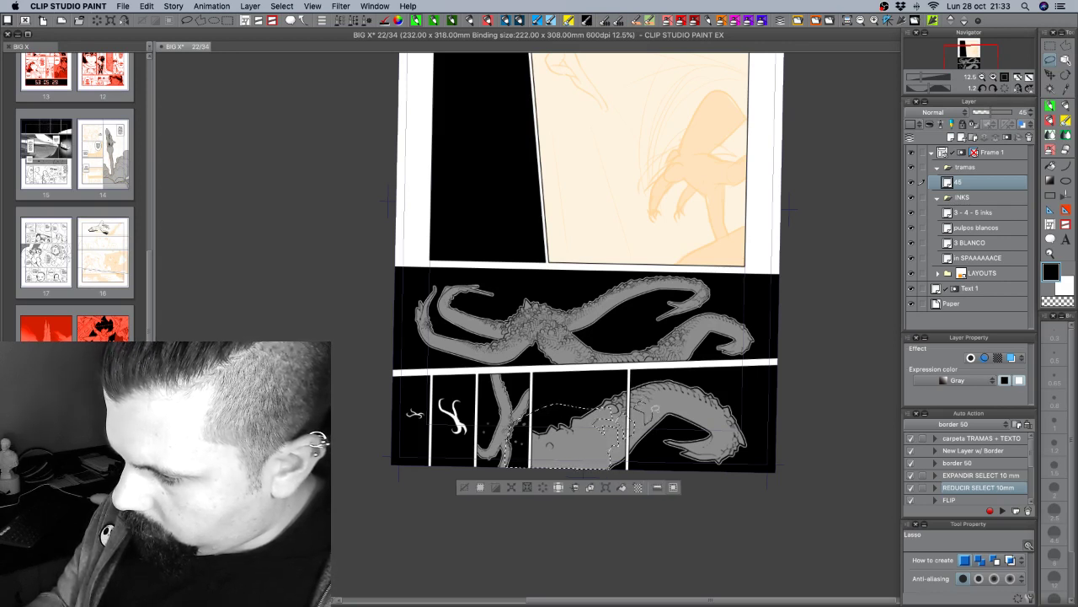
Add angular light patches along the curled tentacle in the last panel to the selection, and remove the background above the fourth panel's body from it.
drag(649, 402, 654, 410)
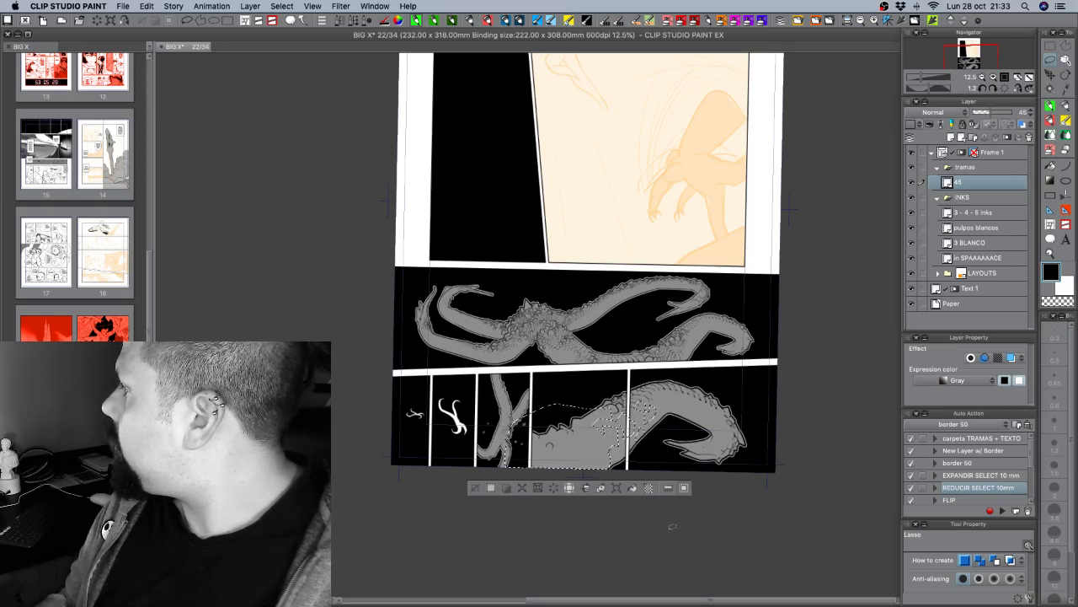
click(992, 76)
drag(697, 495, 702, 408)
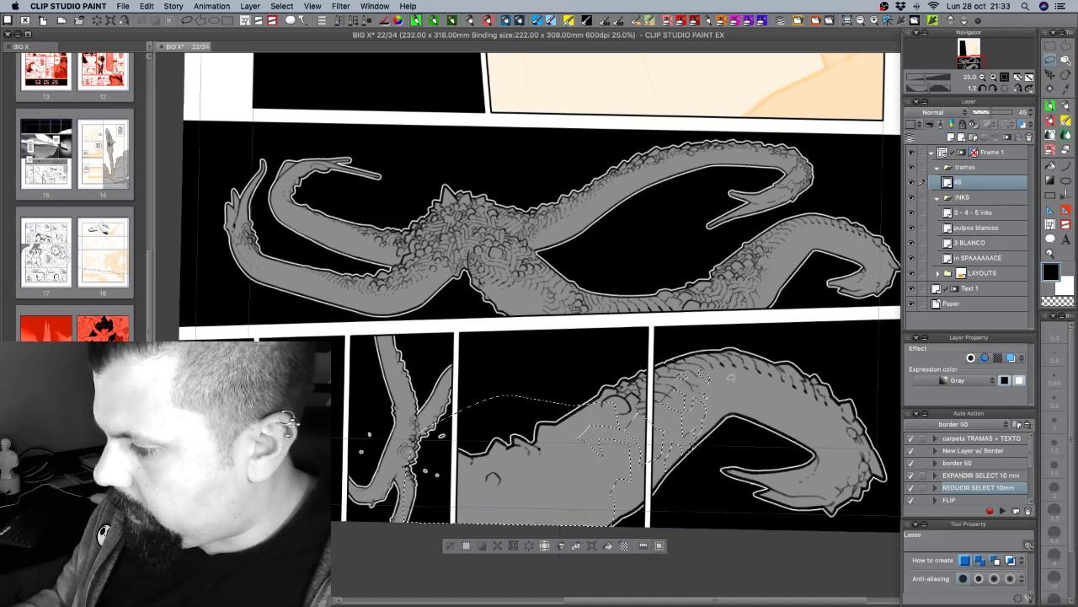
drag(733, 392, 731, 382)
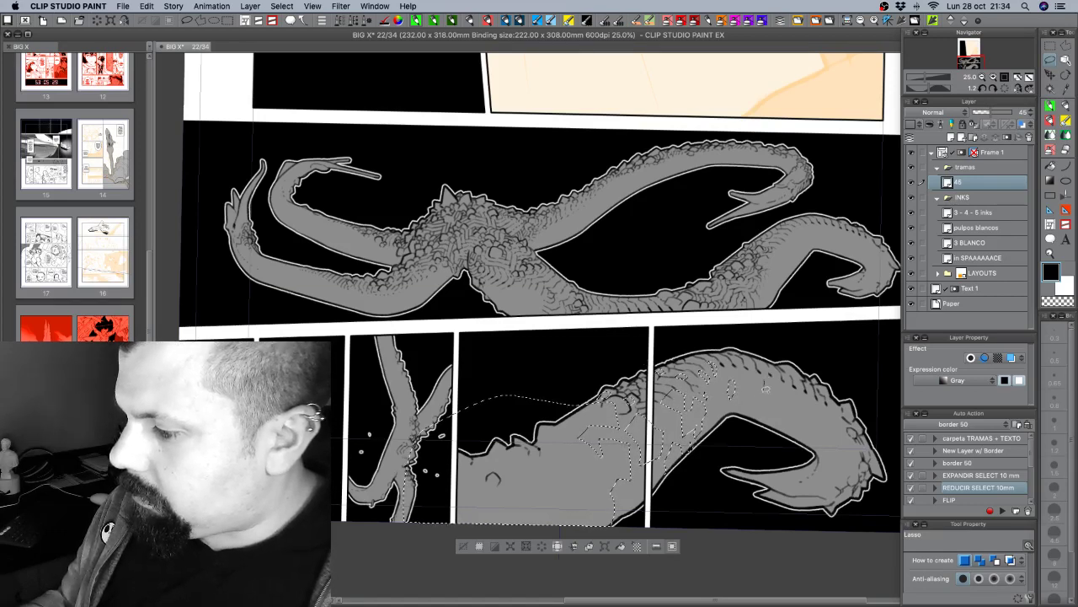
drag(773, 384, 765, 381)
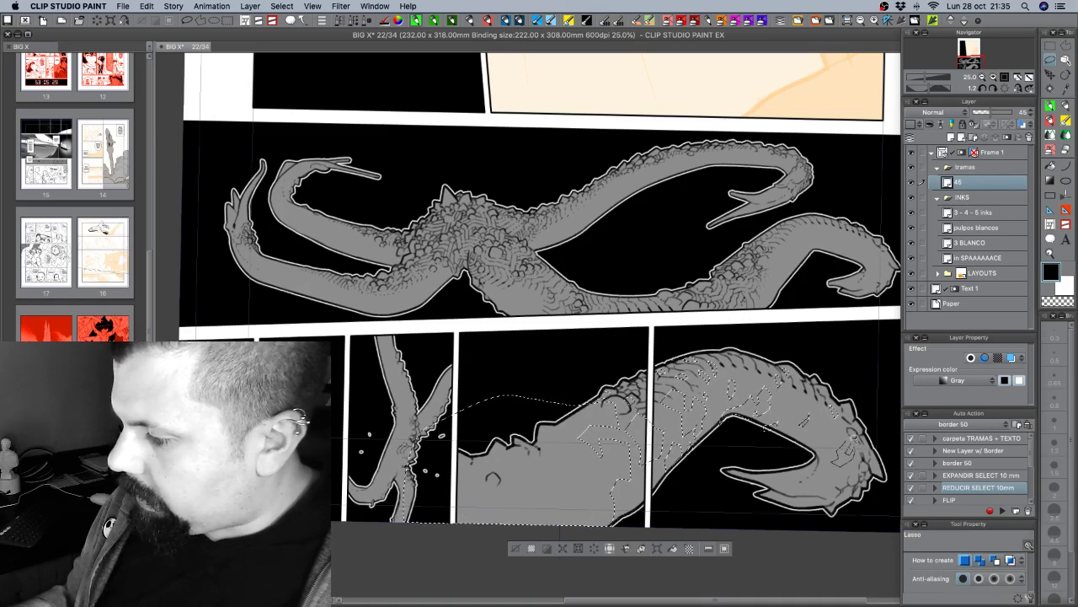
drag(834, 463, 854, 445)
drag(805, 468, 828, 420)
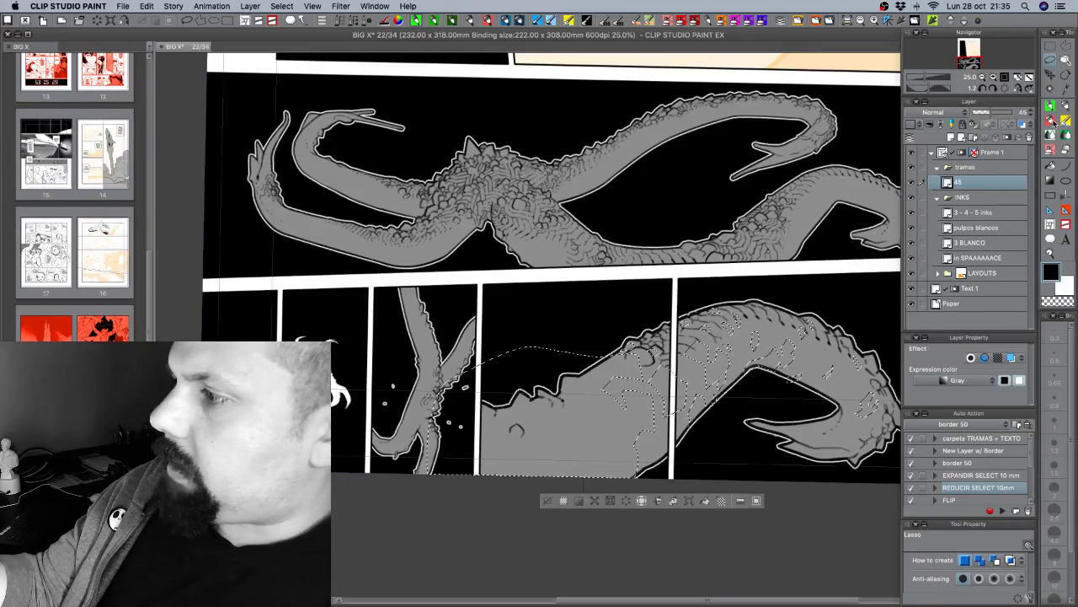
key(w)
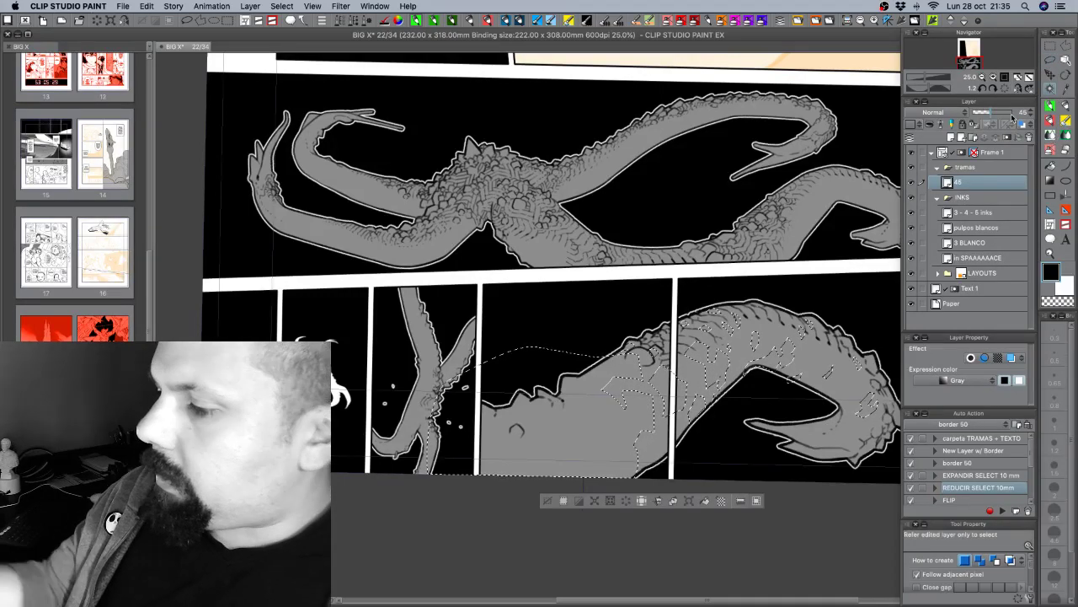
alt+click(552, 378)
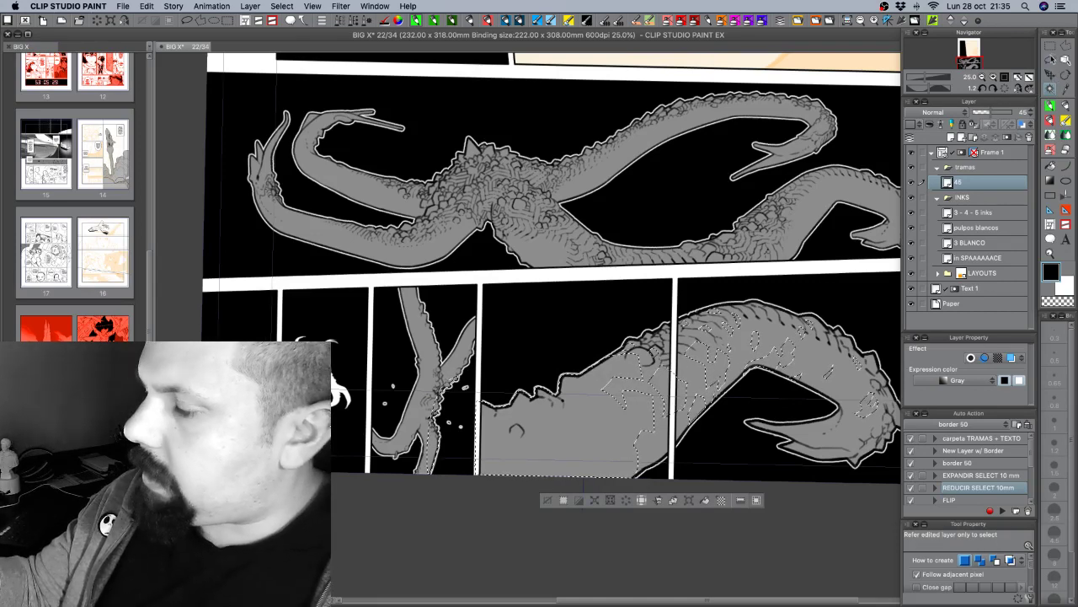
Add the third panel's crossed tentacles without their background to the selection, and fill all selected areas with white on the 45 layer.
click(1051, 59)
mouse_move(476, 367)
mouse_down()
mouse_move(488, 281)
mouse_move(419, 269)
mouse_move(376, 288)
mouse_move(391, 349)
mouse_move(359, 419)
mouse_move(354, 473)
mouse_up()
drag(462, 480, 469, 465)
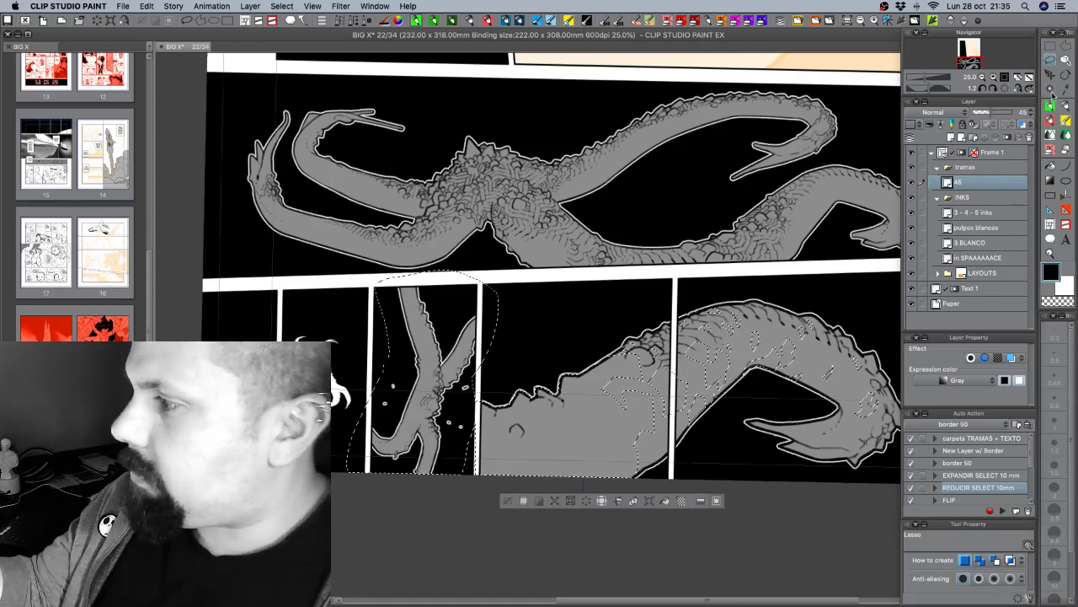
key(w)
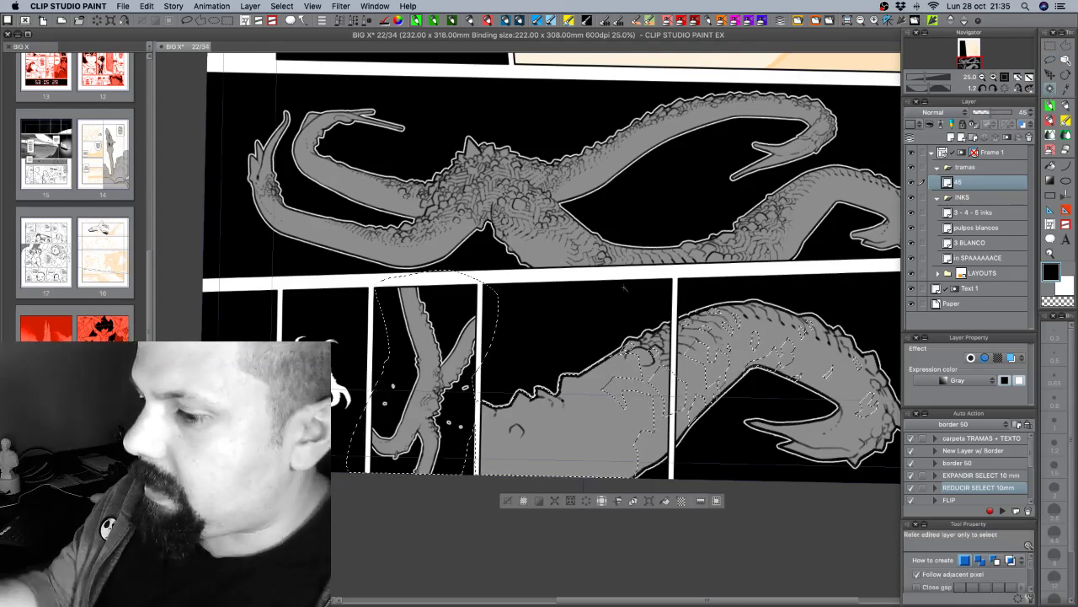
alt+click(495, 314)
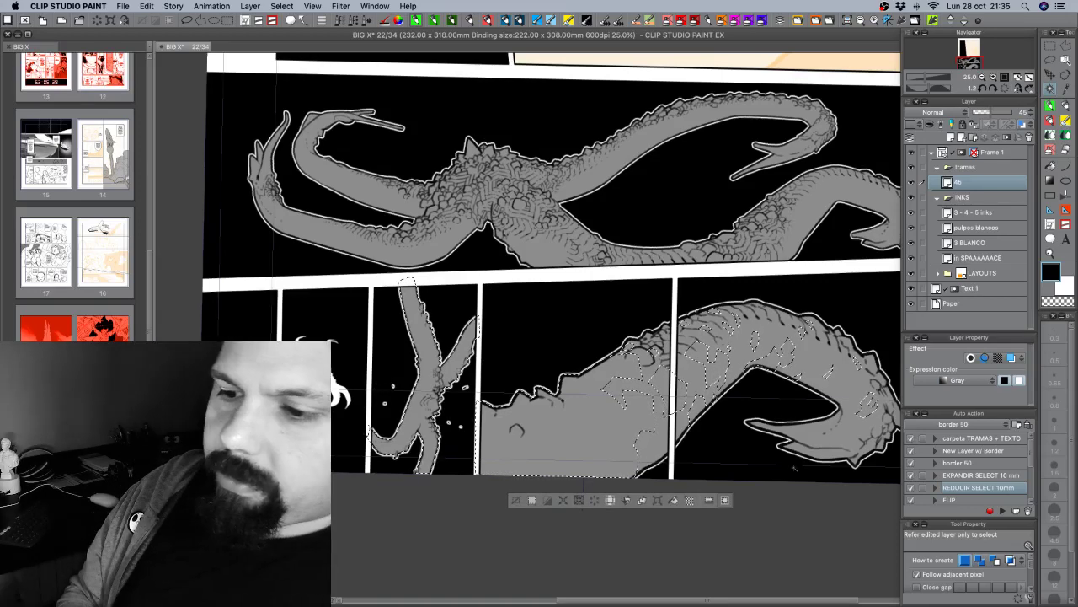
click(1061, 285)
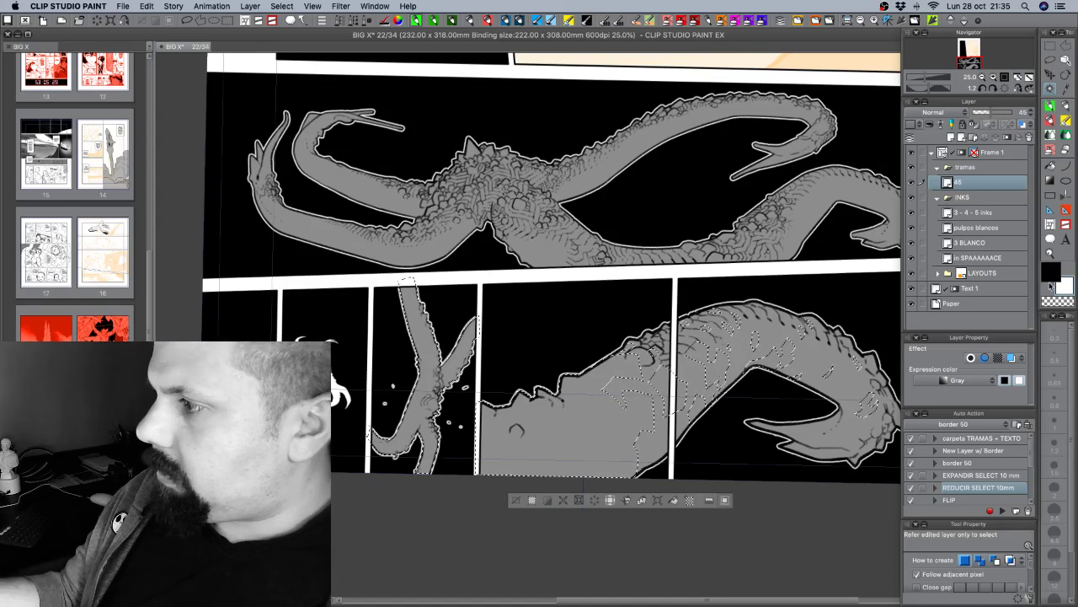
click(1053, 156)
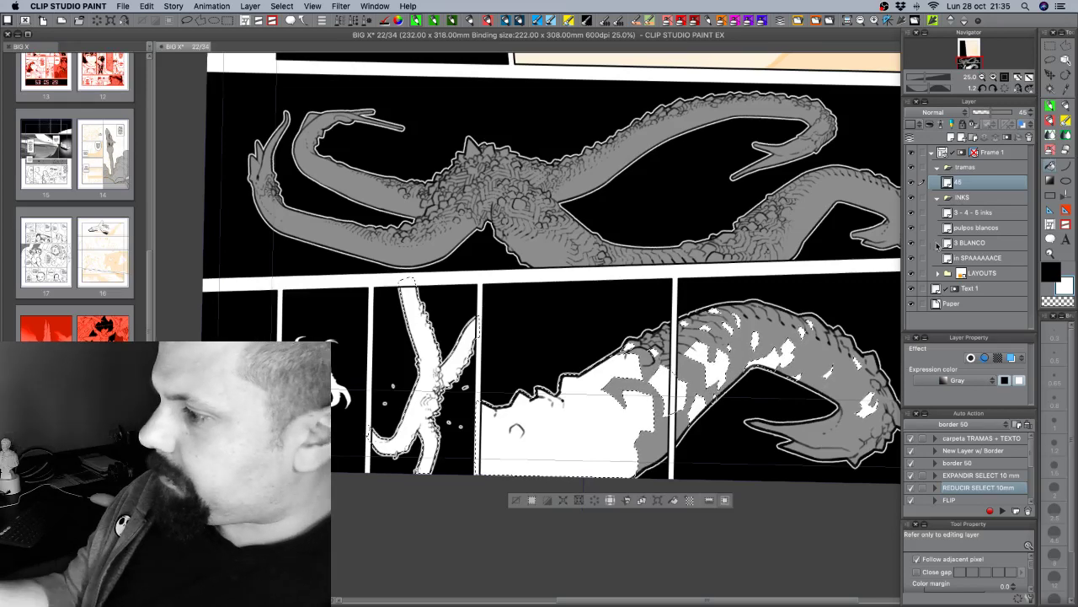
Try the Multiply blending mode on the 45 tone layer with the Paper layer hidden.
click(911, 303)
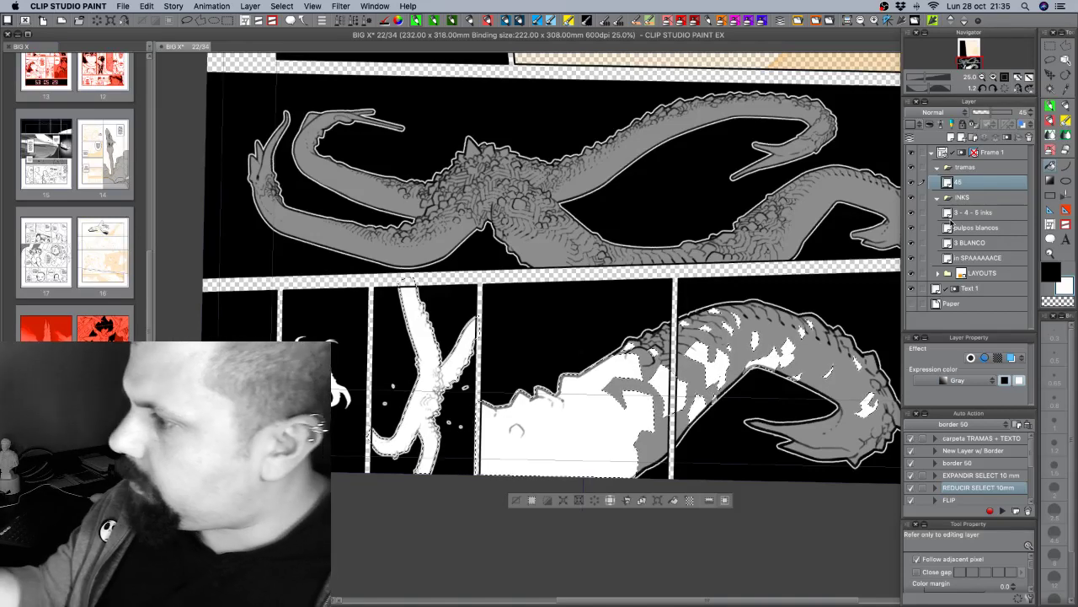
click(937, 112)
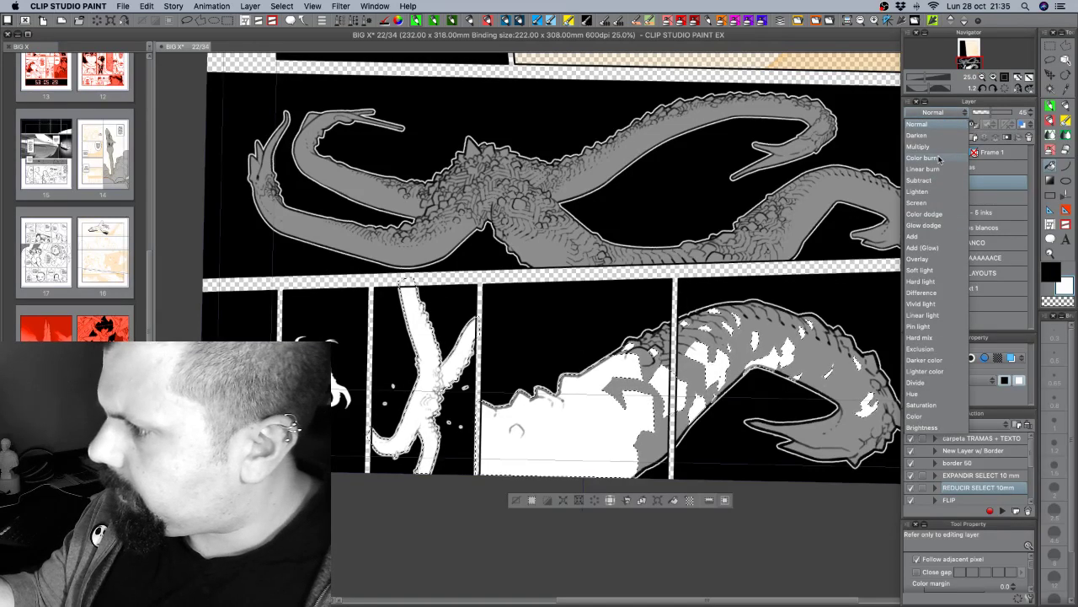
click(941, 147)
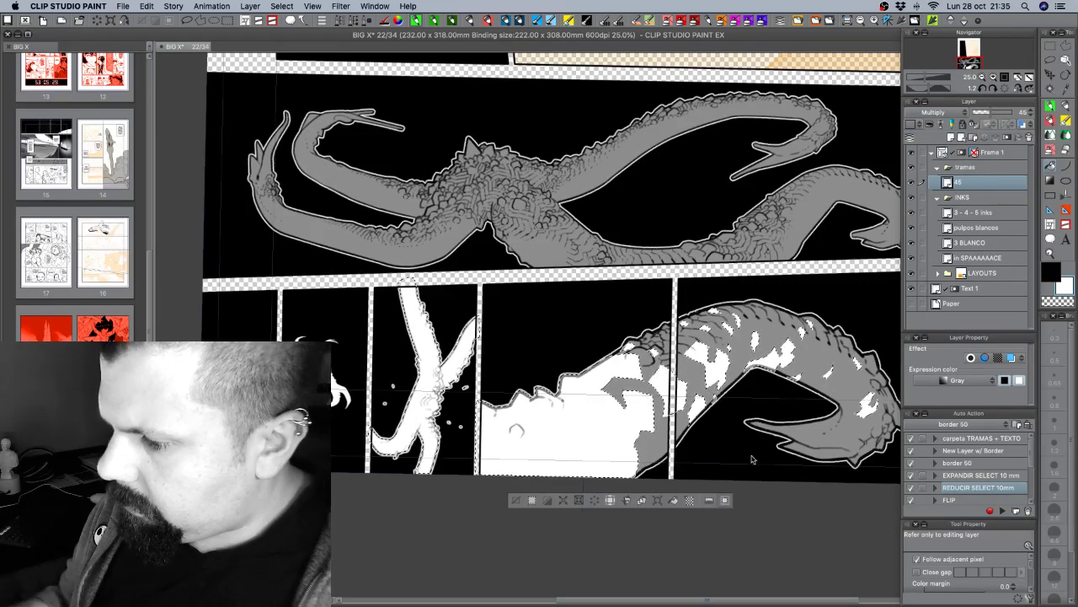
key(super+z)
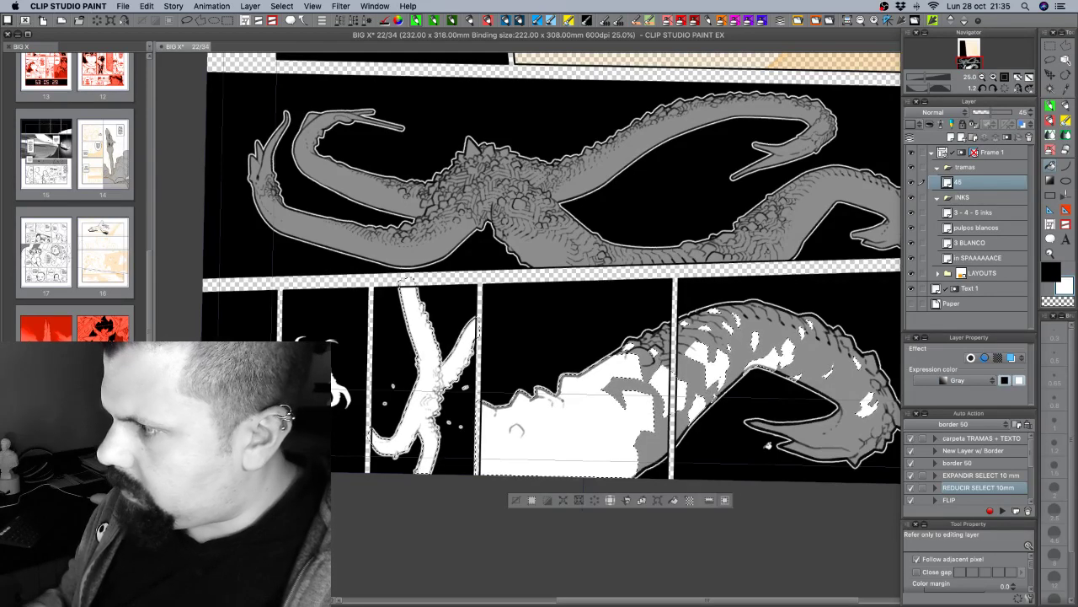
Set the tramas folder's blending mode to Multiply, with the Paper layer shown again and the selection cleared.
click(938, 164)
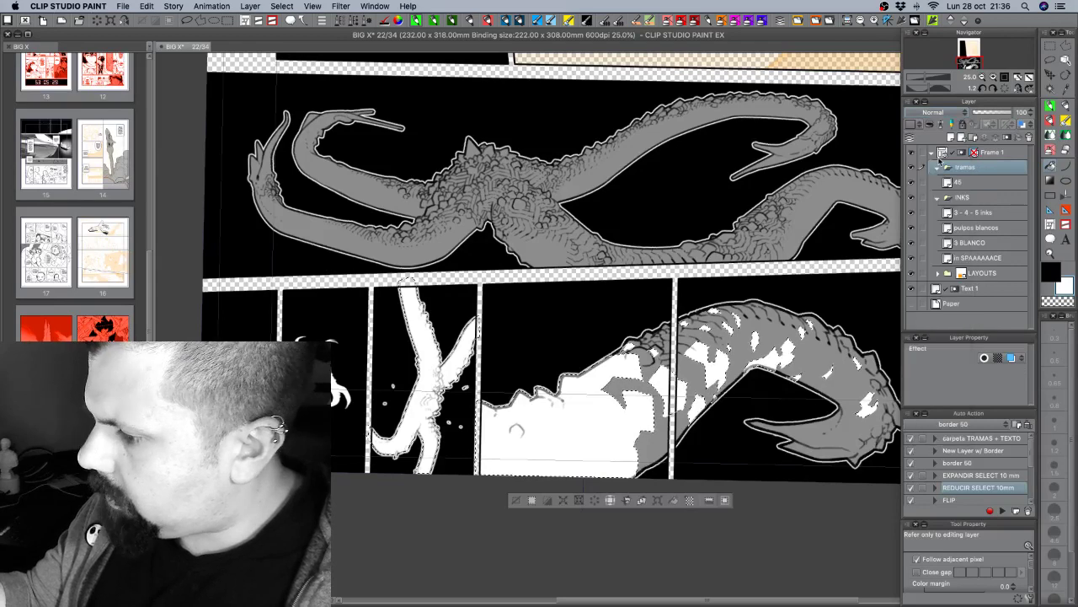
key(super+y)
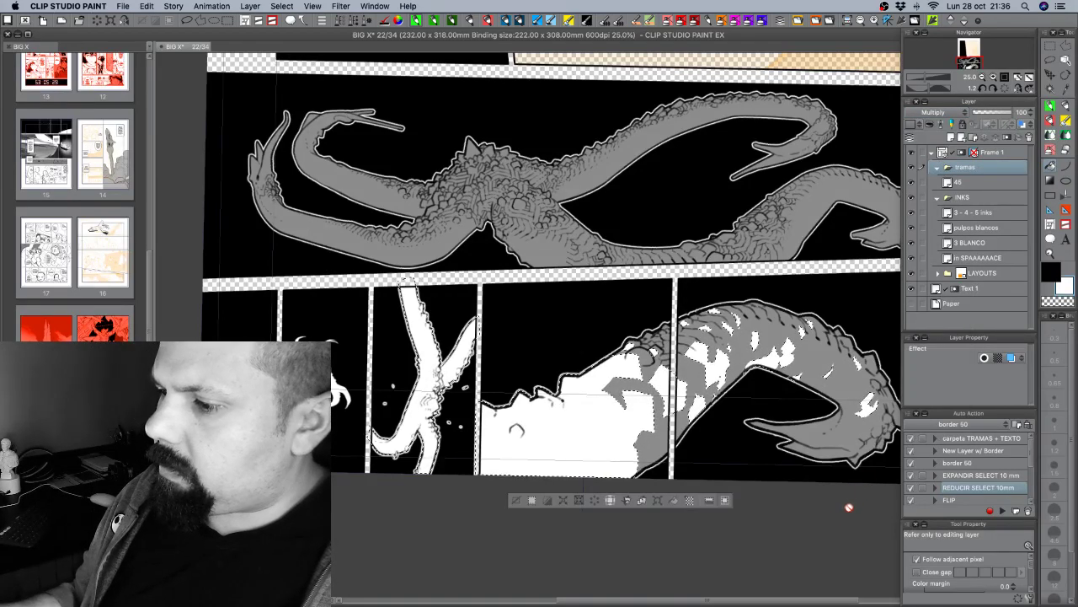
click(911, 303)
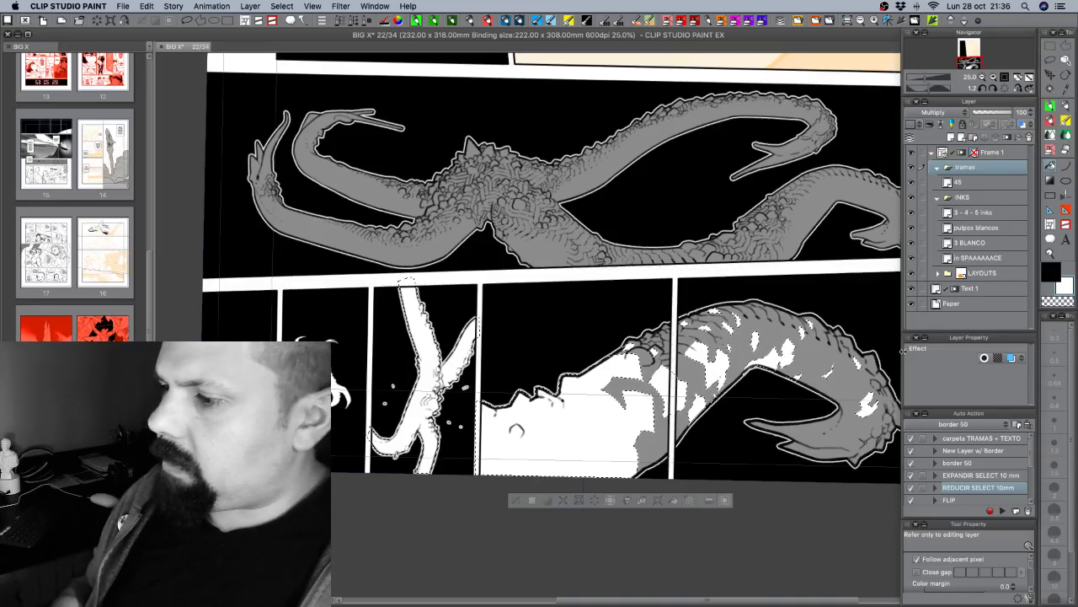
key(super+d)
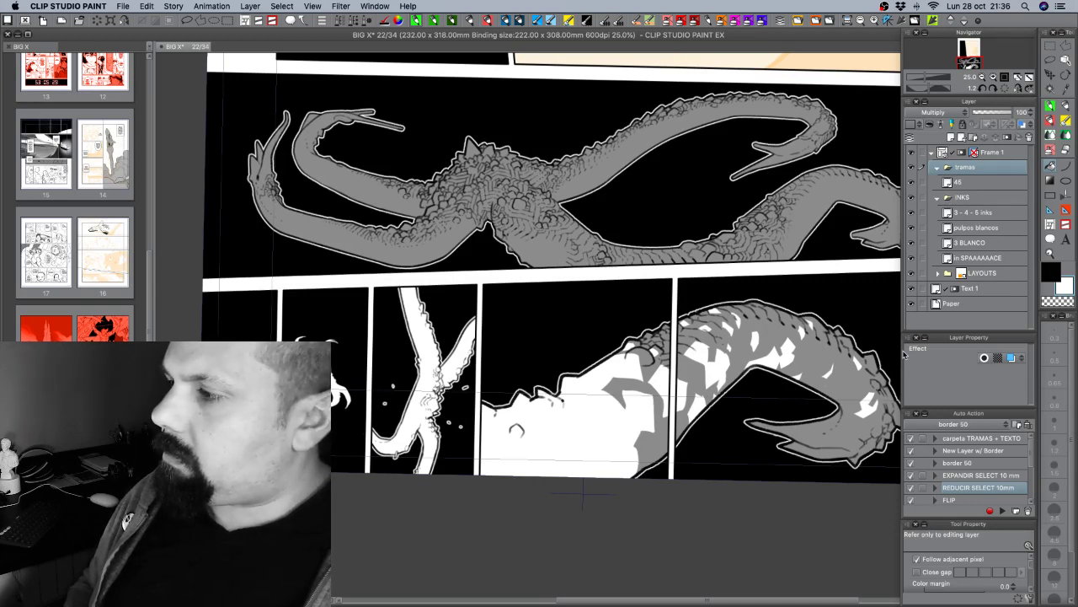
Create a selection from the contents of the 45 tone layer, with the canvas rotated for inking the tentacle panels.
key(super+plus)
key(r)
drag(573, 552, 716, 472)
click(1049, 107)
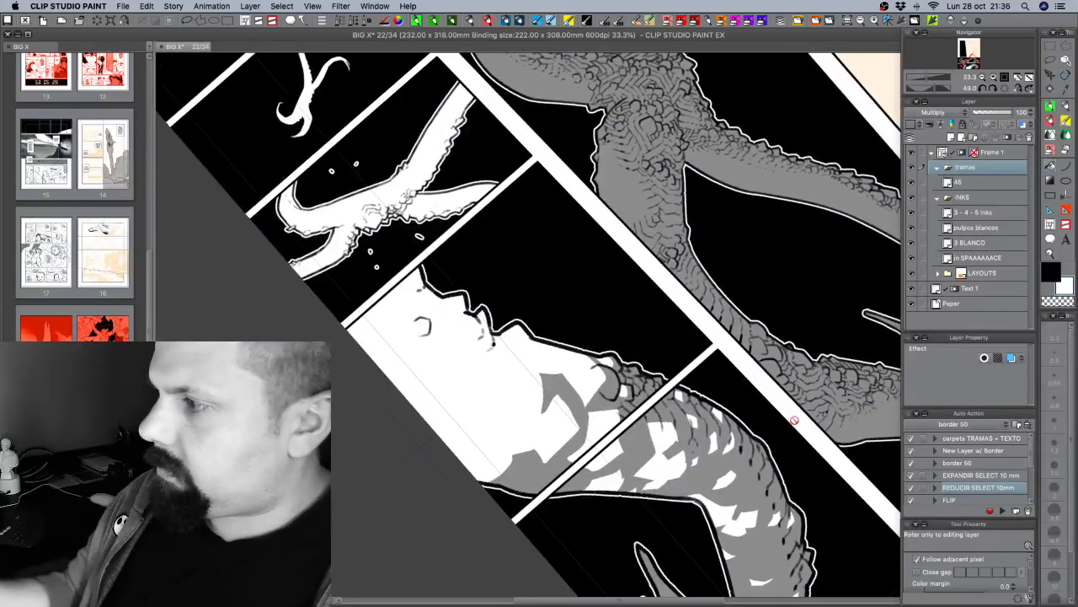
click(1050, 107)
drag(772, 541, 807, 410)
key(r)
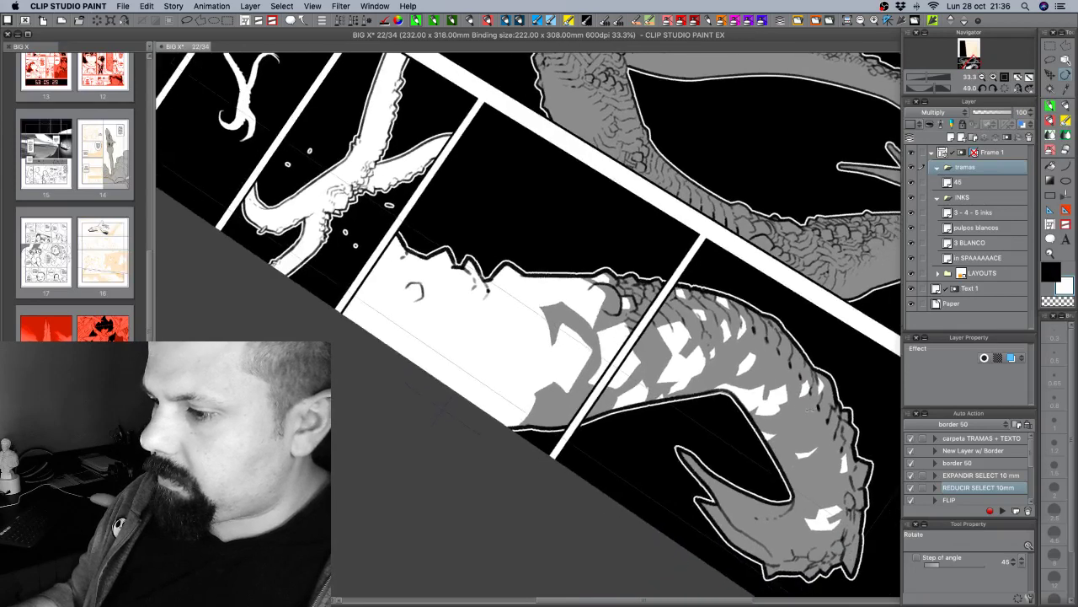
key(p)
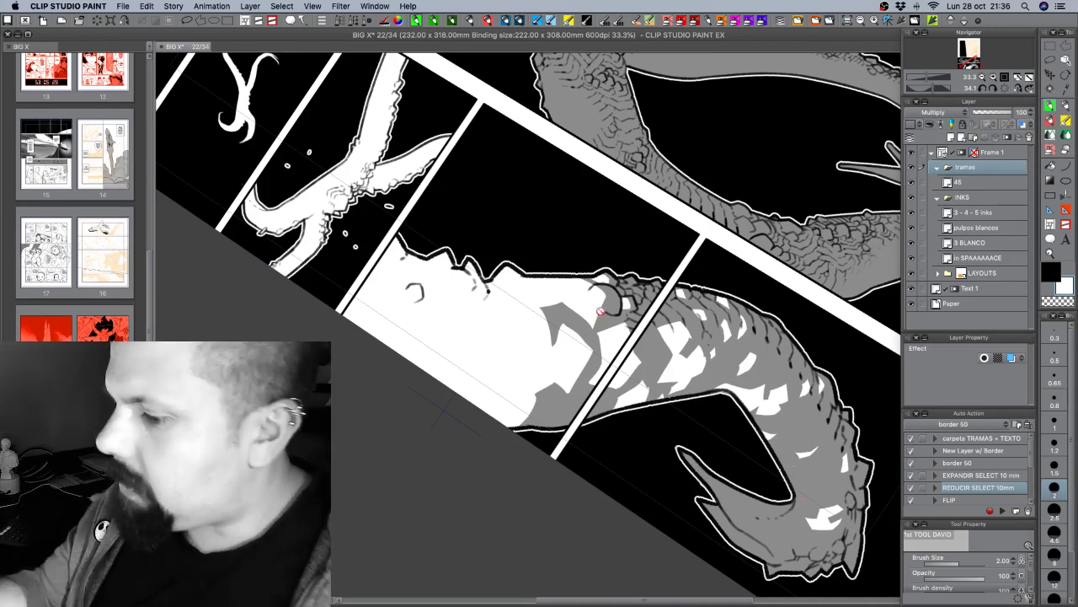
click(982, 182)
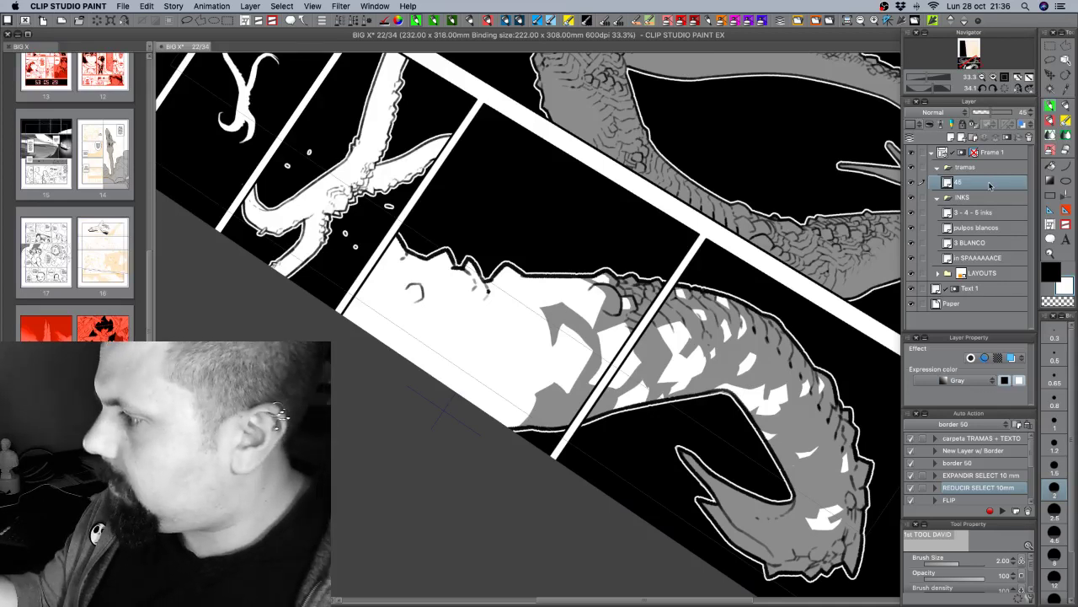
right_click(988, 185)
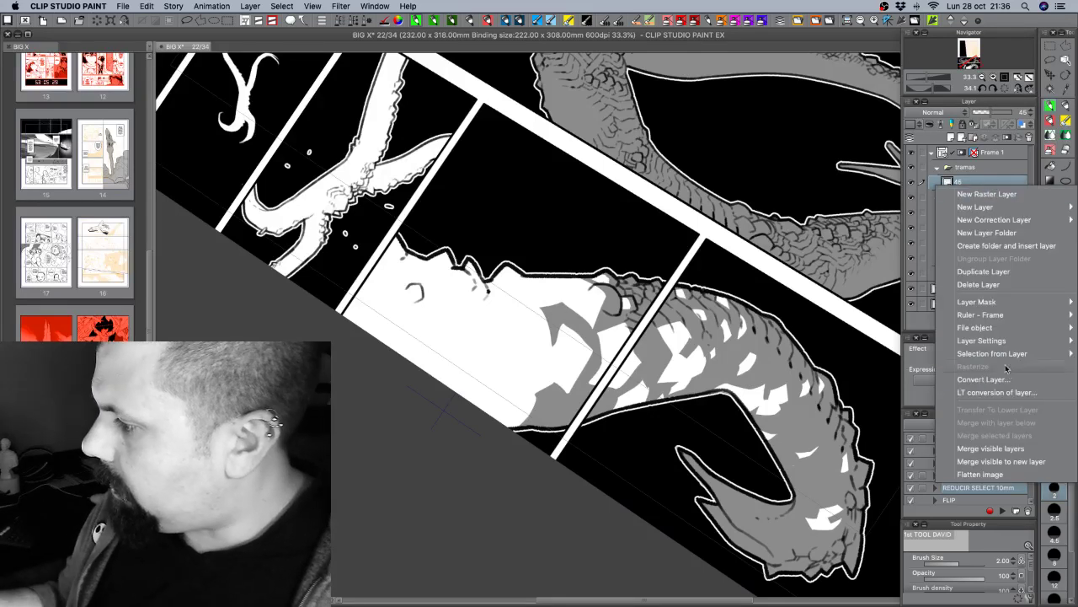
mouse_move(1023, 357)
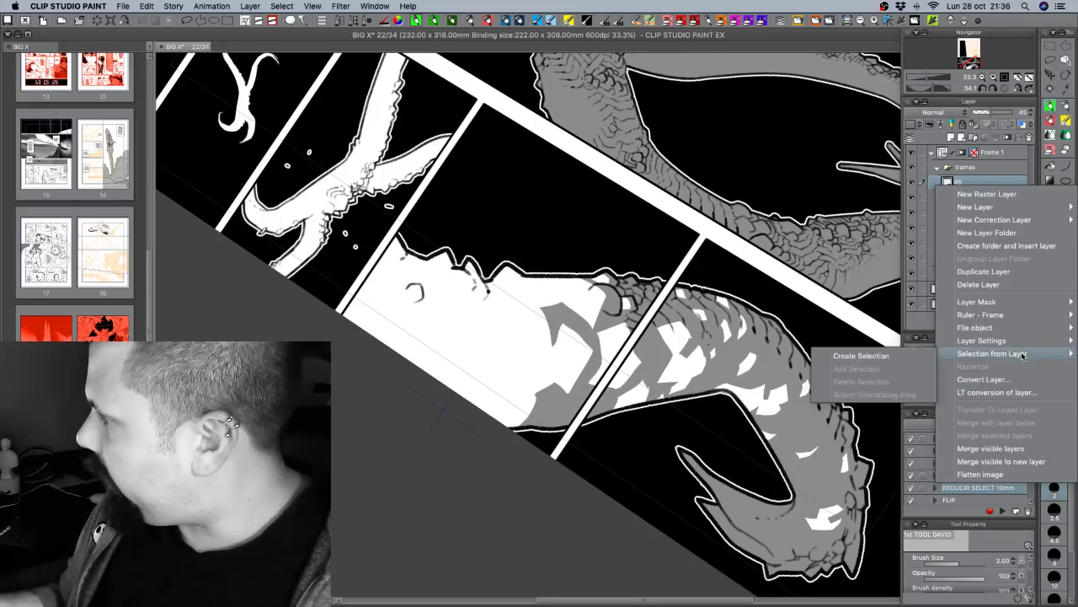
click(867, 356)
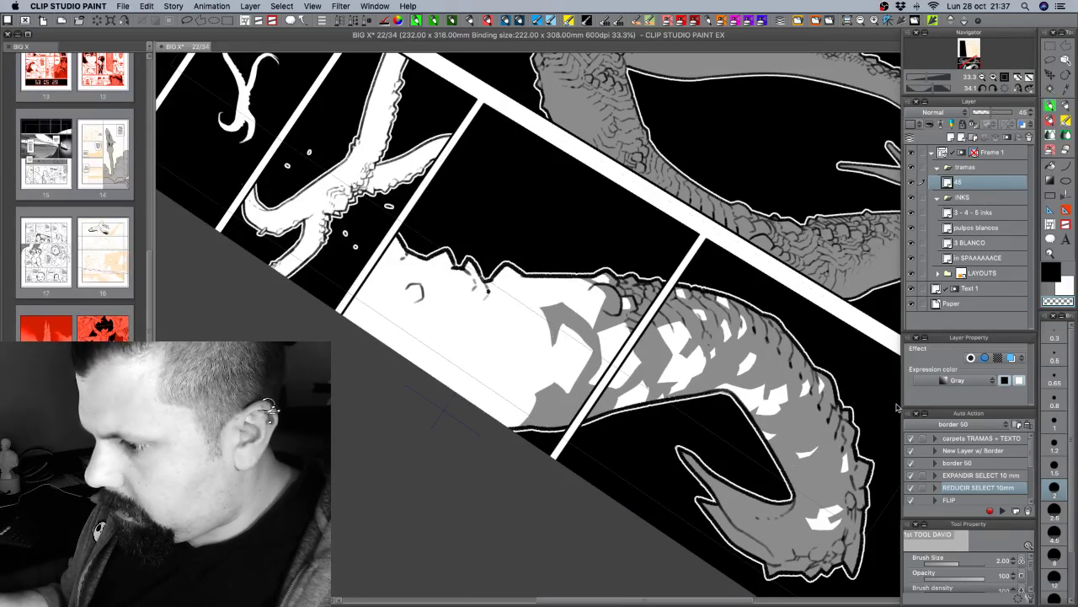
Reshape the grey crescent shadow on the fourth panel's tentacle with black and white brush strokes on the 45 layer, and save the page.
click(1061, 284)
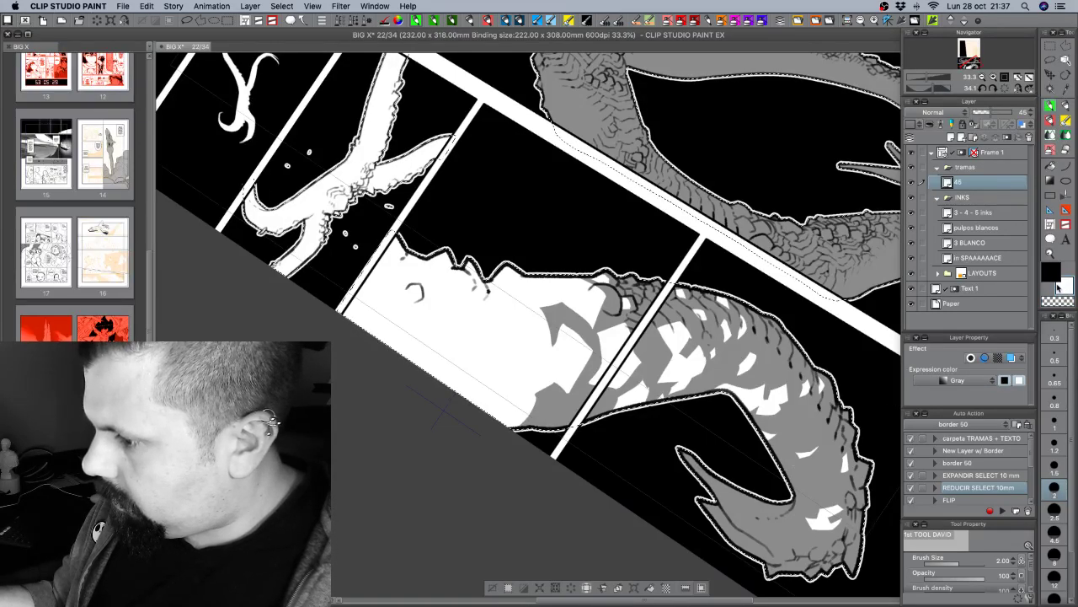
click(1063, 288)
click(1063, 288)
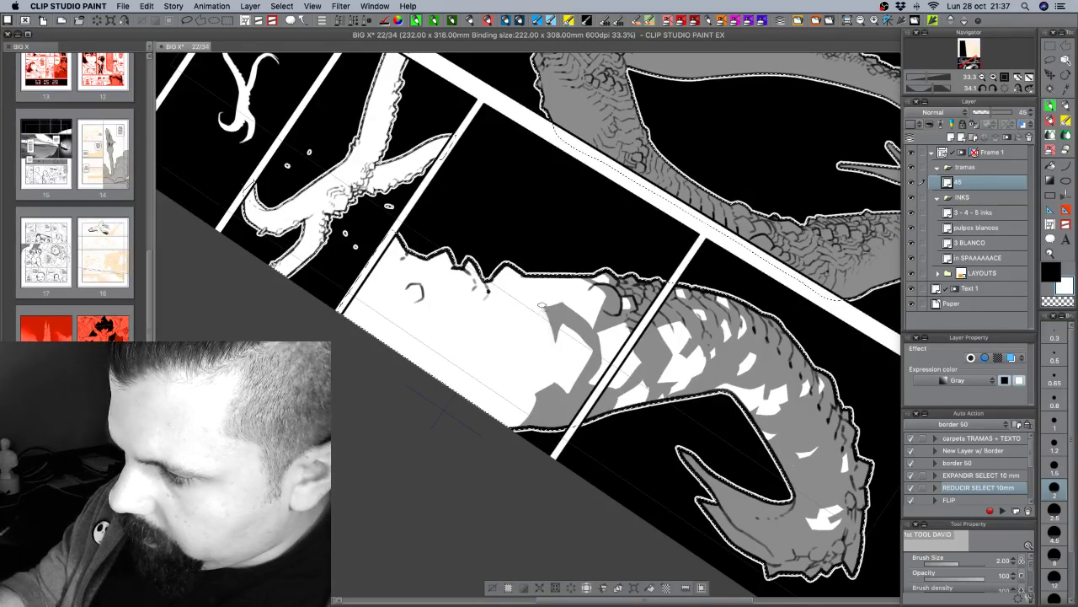
key(x)
key(x)
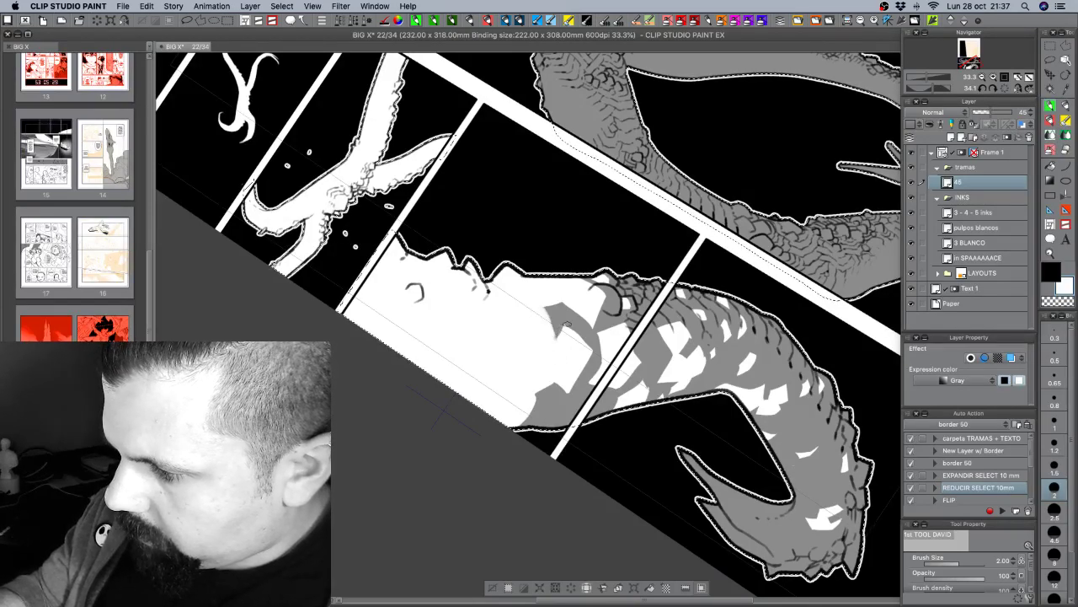
key(x)
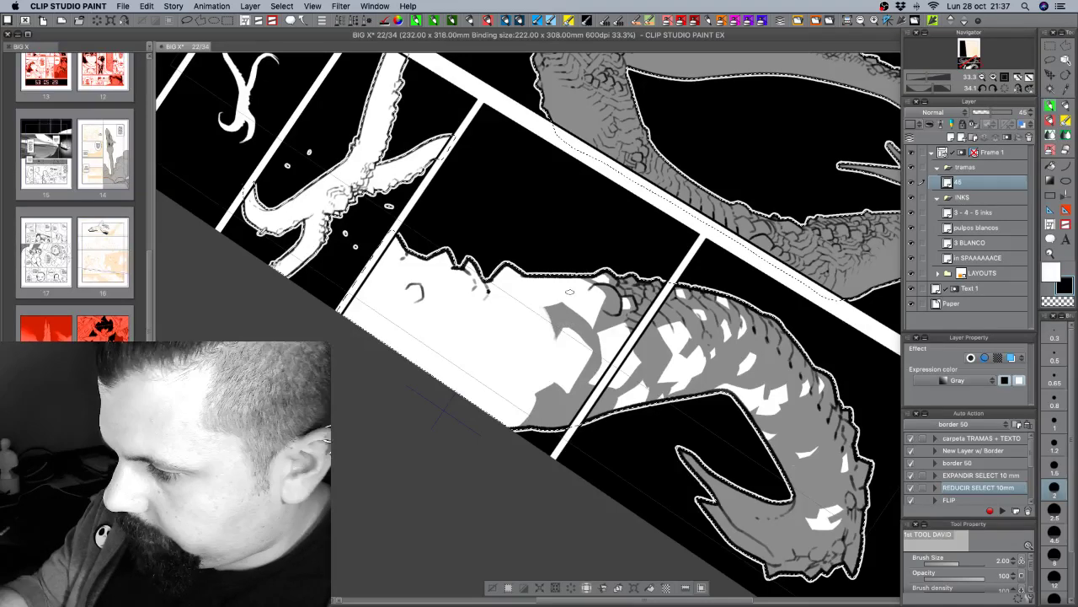
key(x)
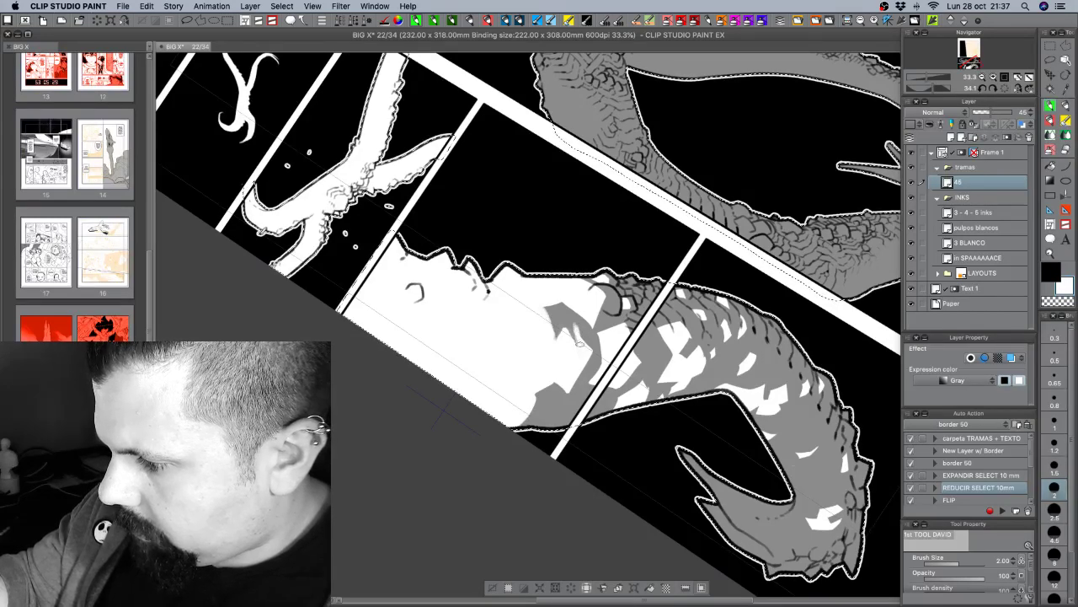
key(x)
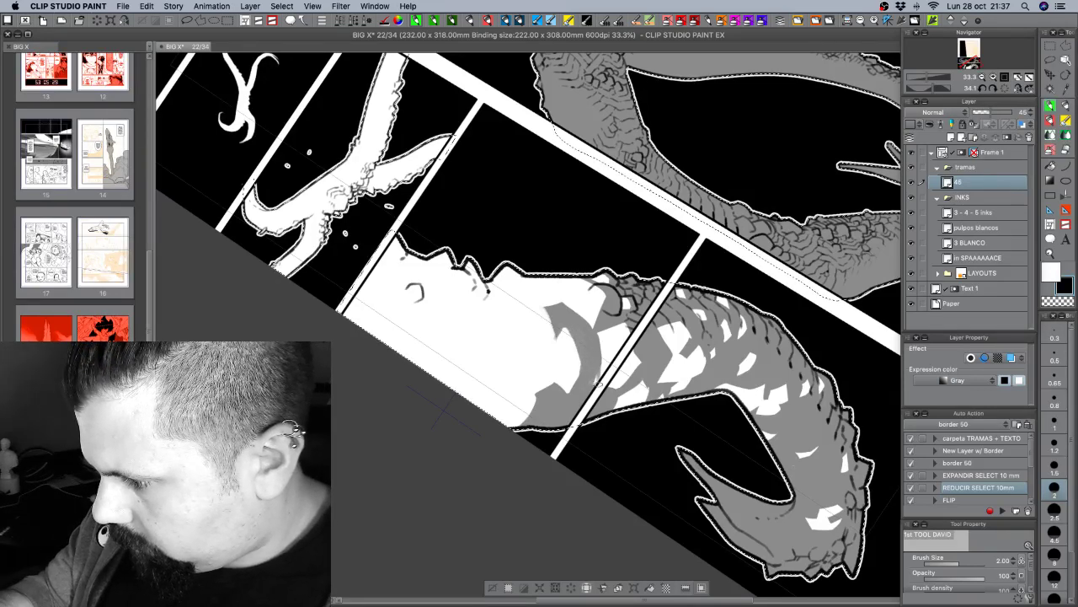
key(x)
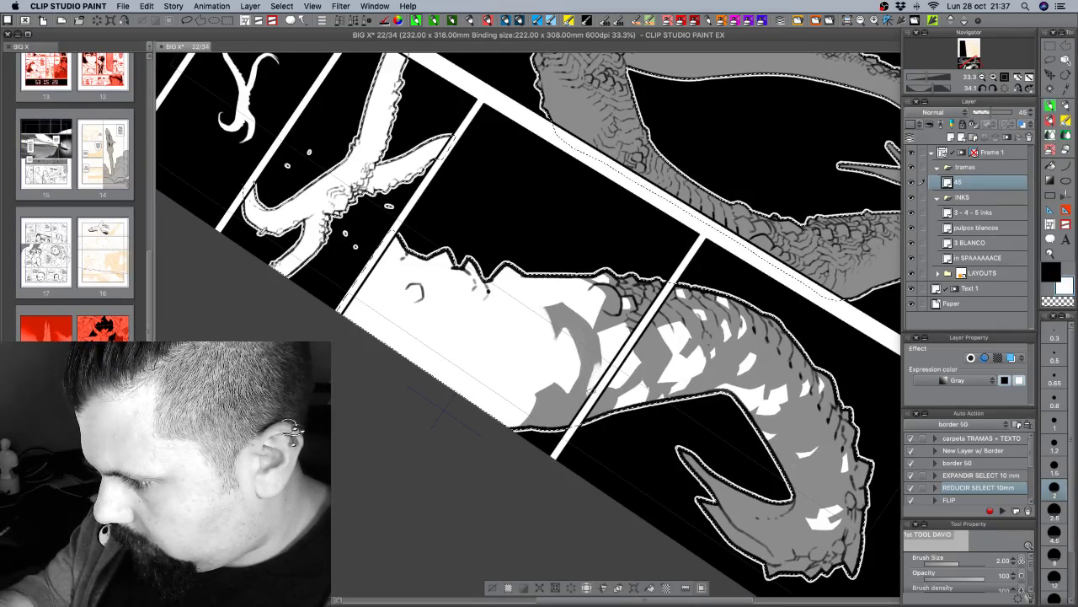
key(x)
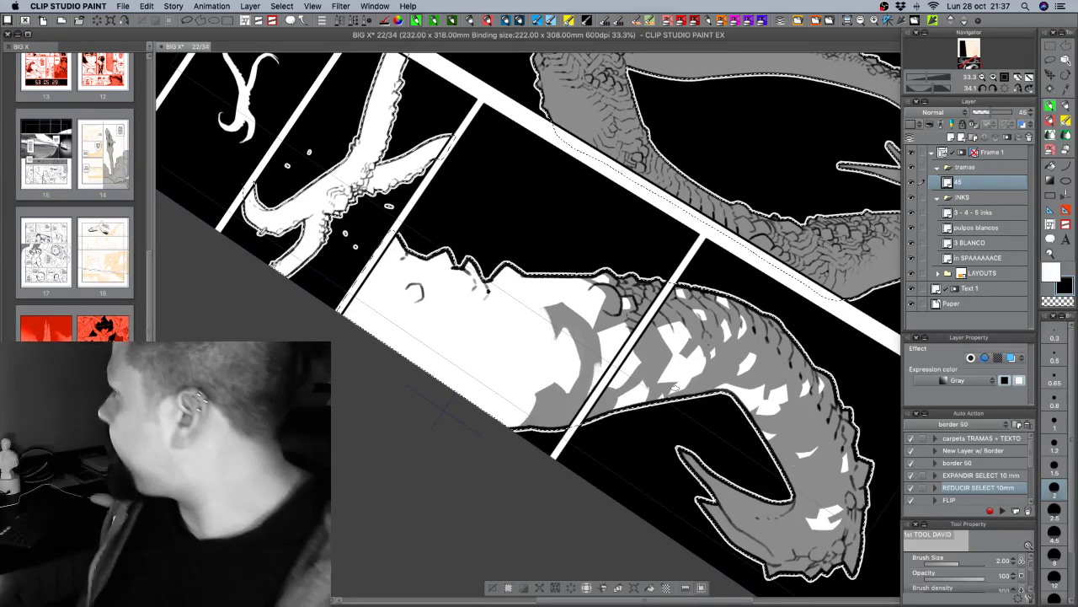
key(super+s)
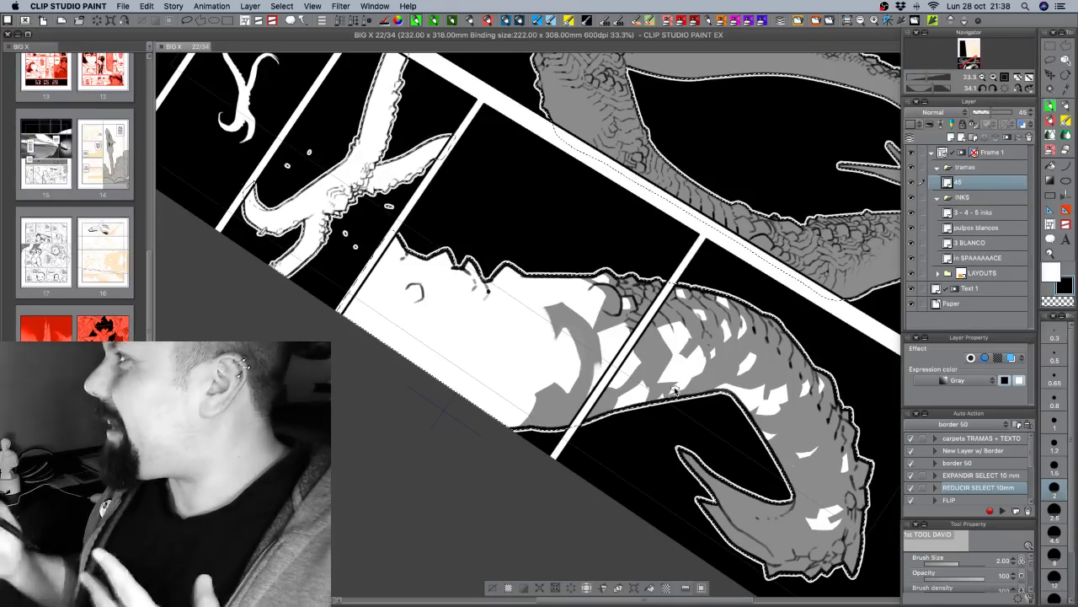
Refine the inner edge and pointed upper tip of the grey crescent on the fourth panel's tentacle, alternating white and transparent strokes.
drag(563, 327, 552, 346)
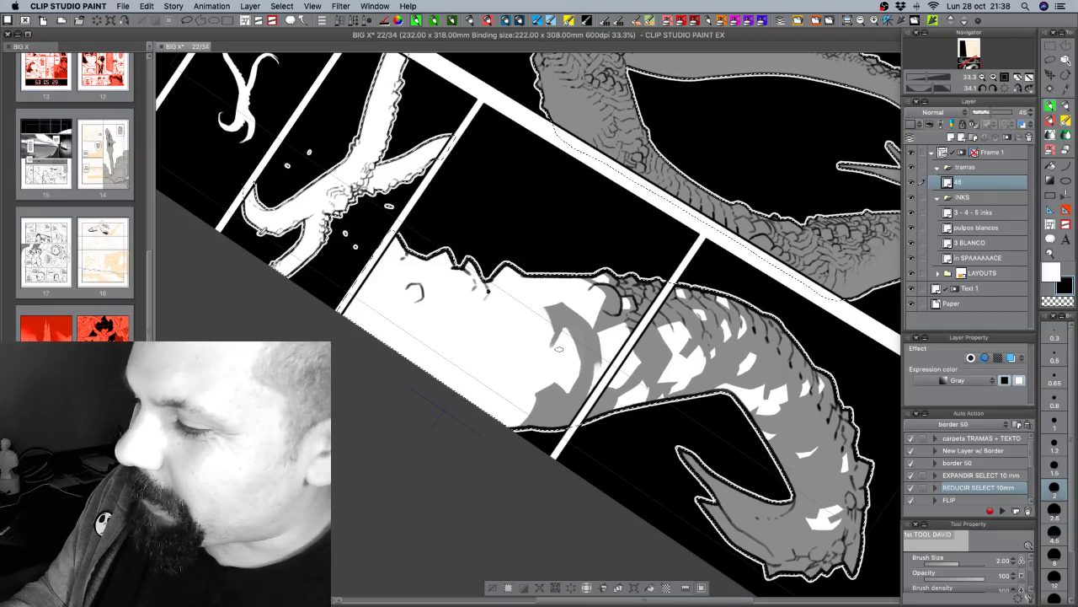
key(c)
key(c)
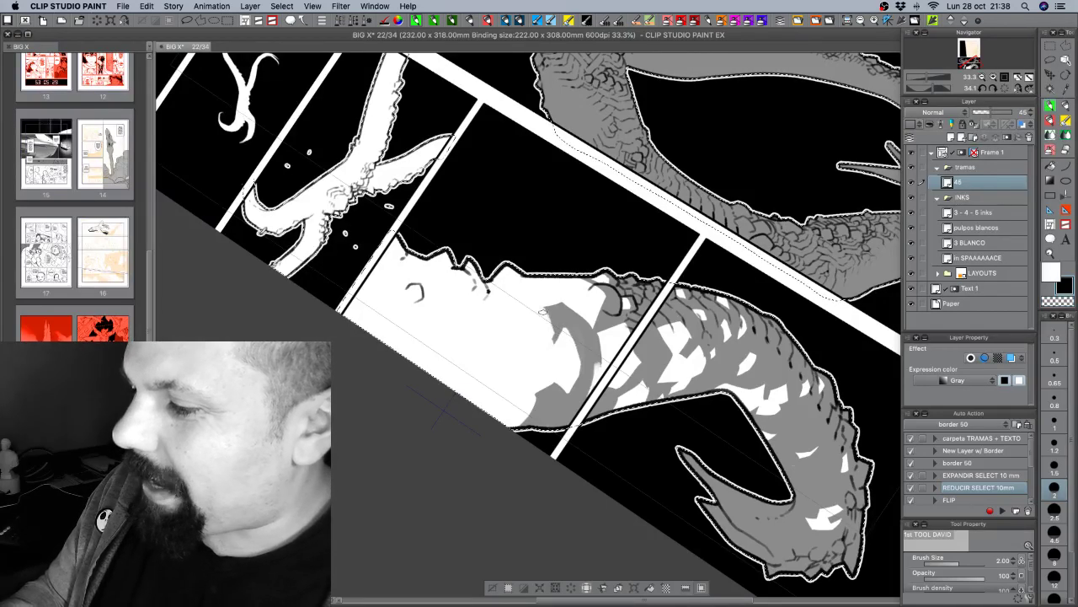
key(c)
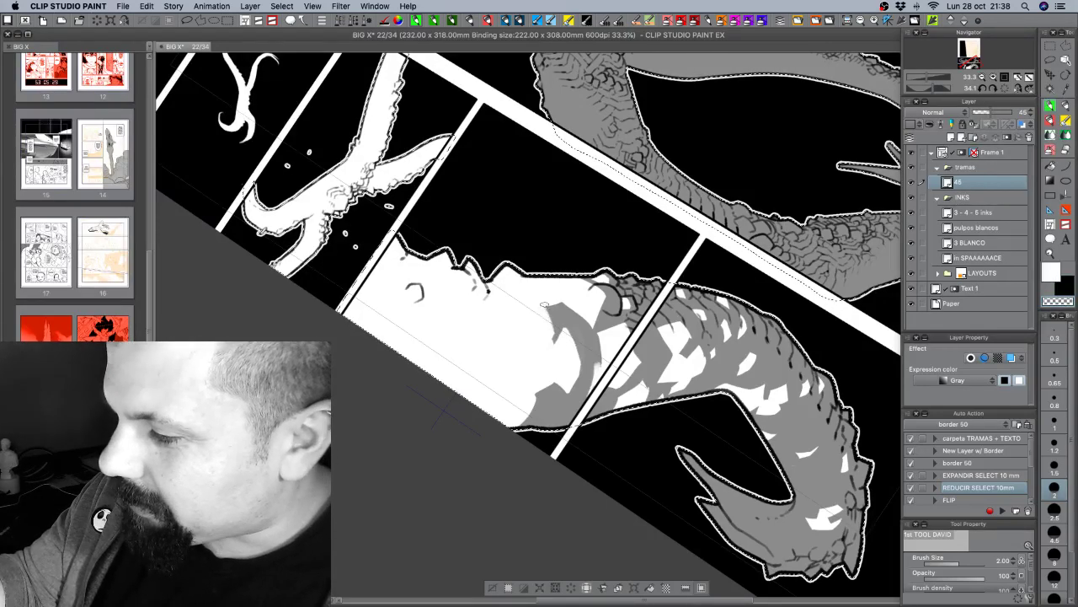
key(c)
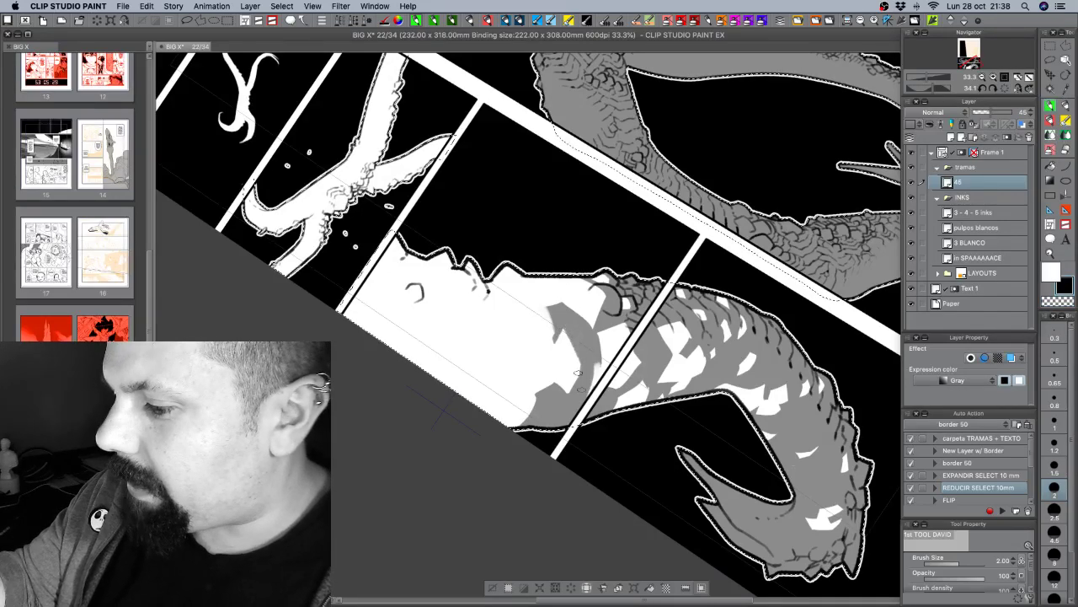
key(c)
key(c)
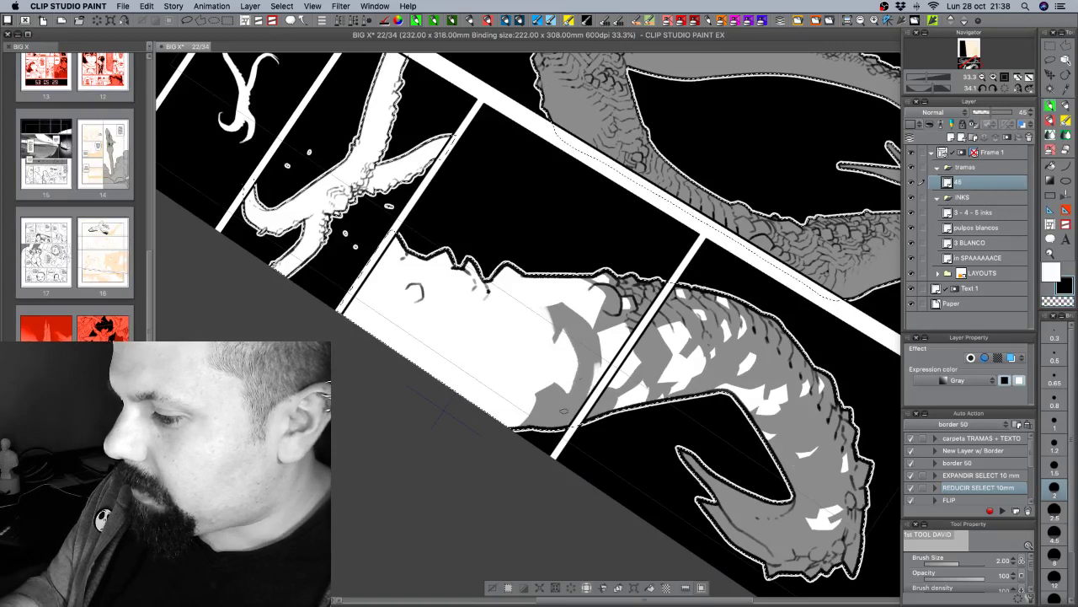
key(c)
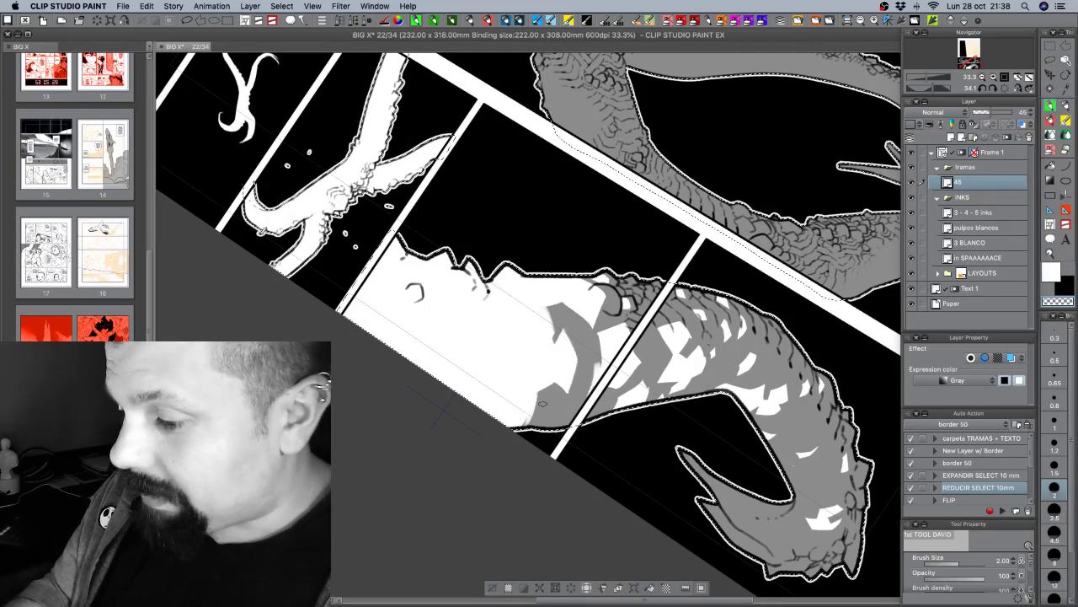
Break up the grey patch at the lower edge of the fourth panel's tentacle with jagged white and transparent strokes.
key(r)
drag(713, 403, 738, 285)
drag(649, 443, 664, 390)
key(r)
drag(751, 391, 739, 427)
key(p)
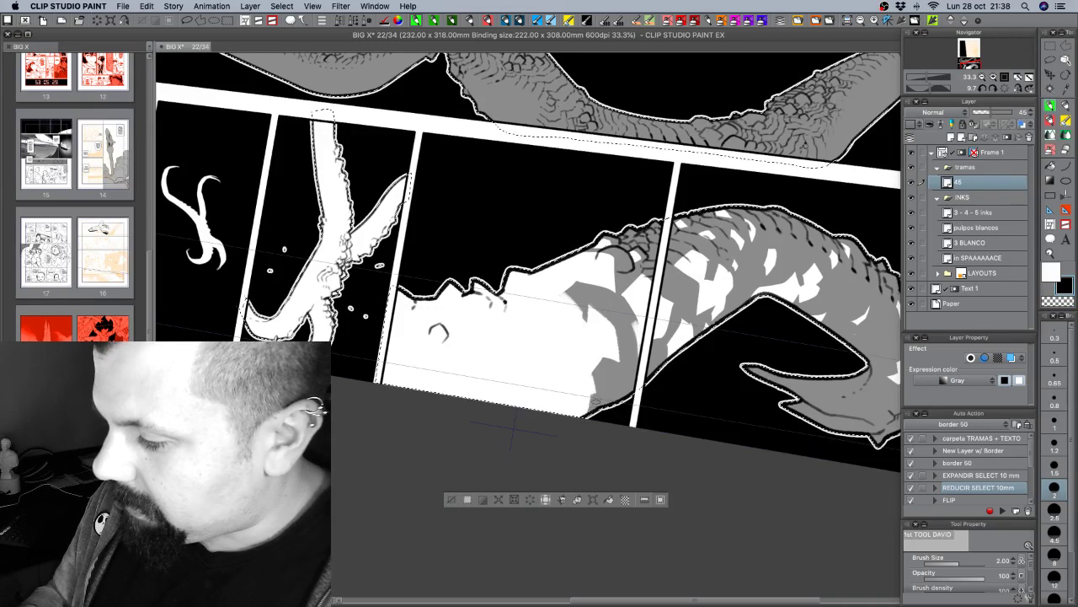
key(c)
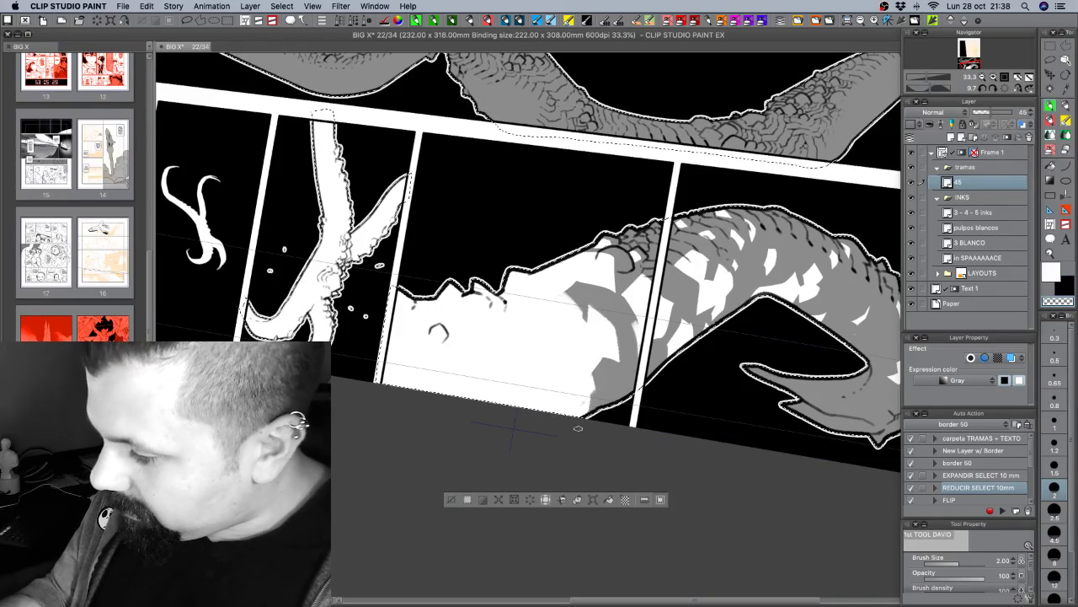
key(c)
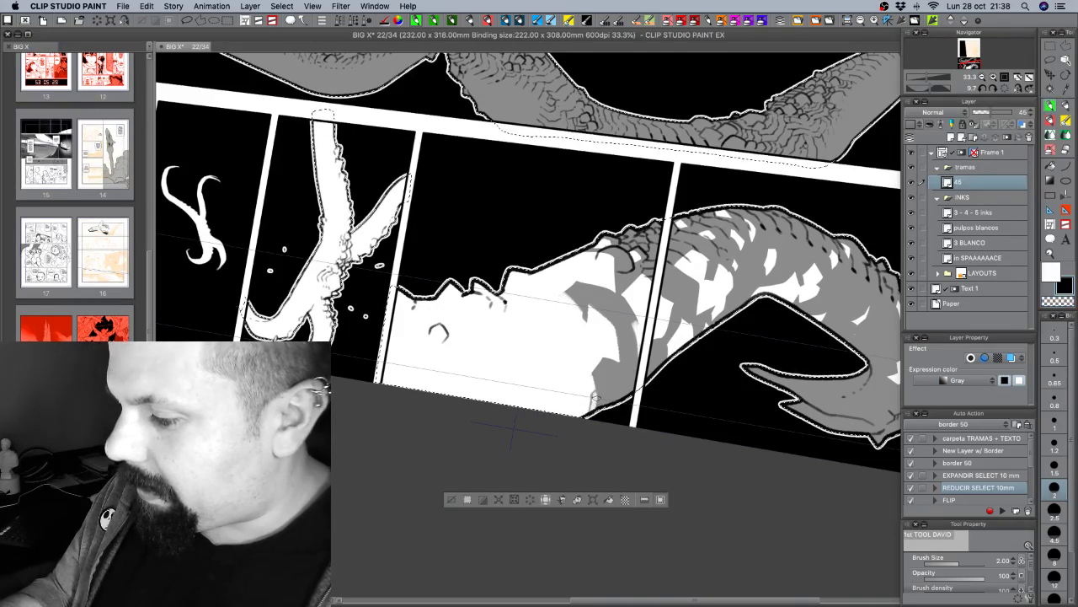
key(c)
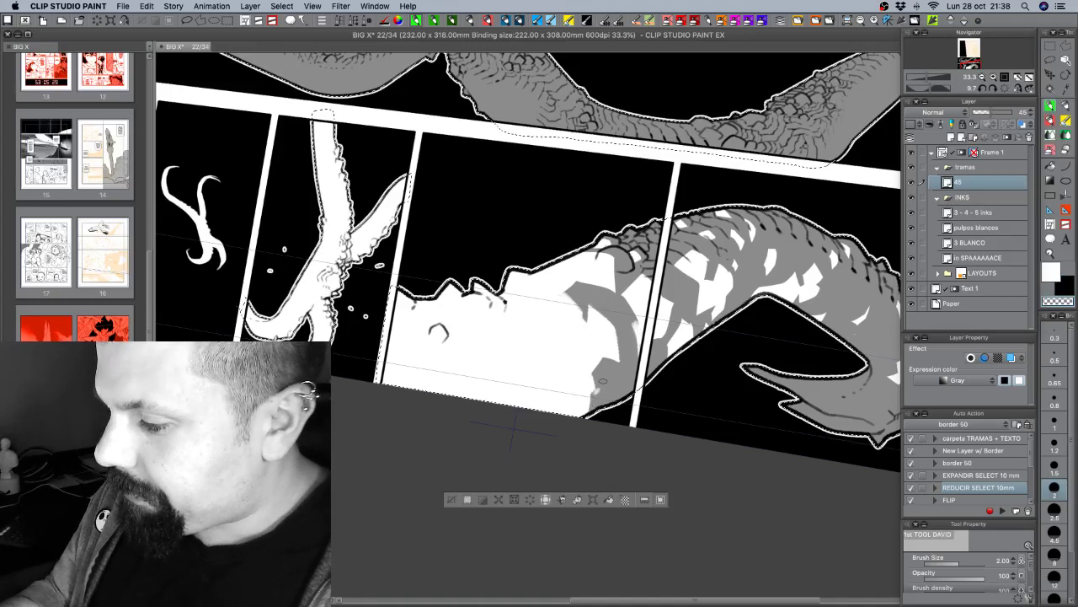
key(c)
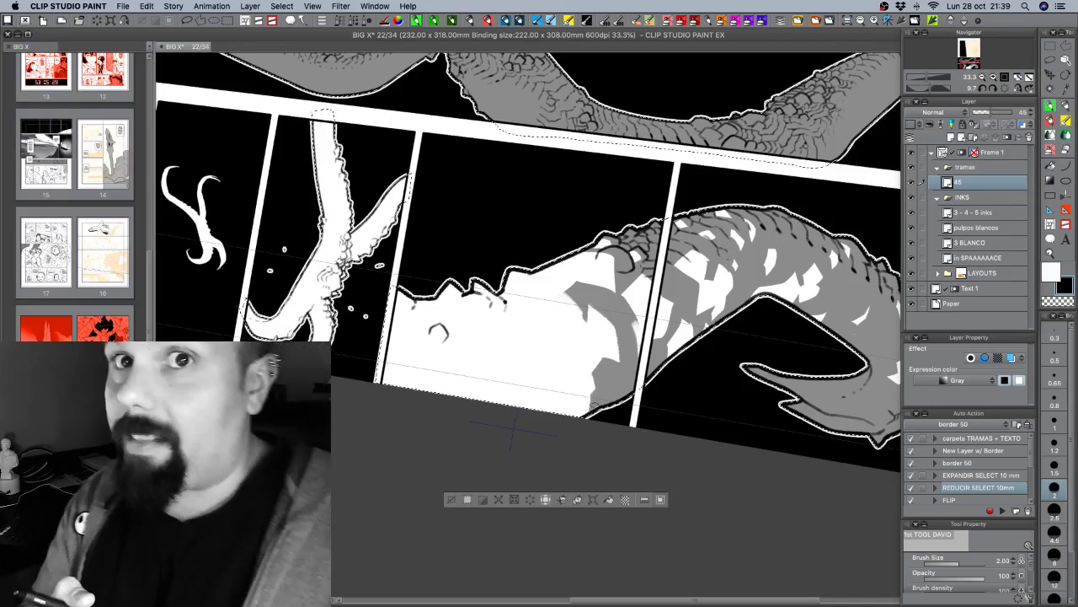
key(c)
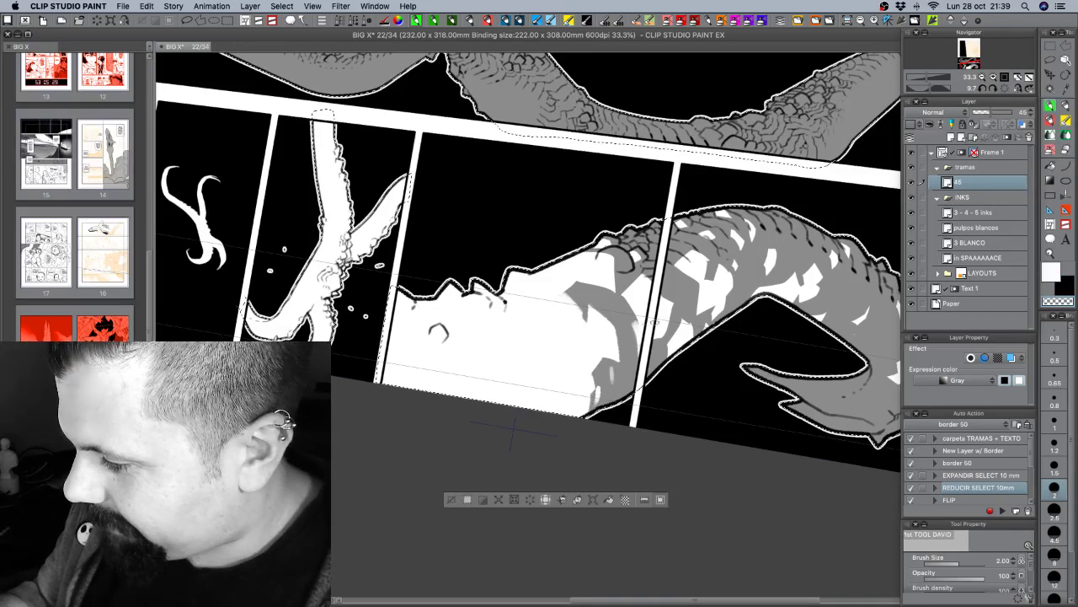
key(c)
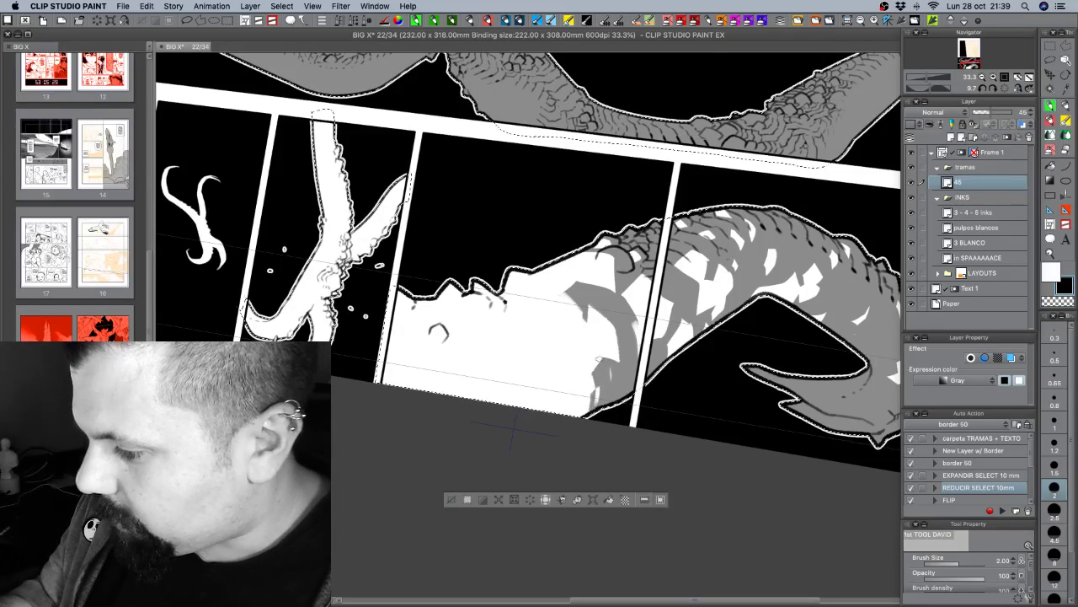
key(c)
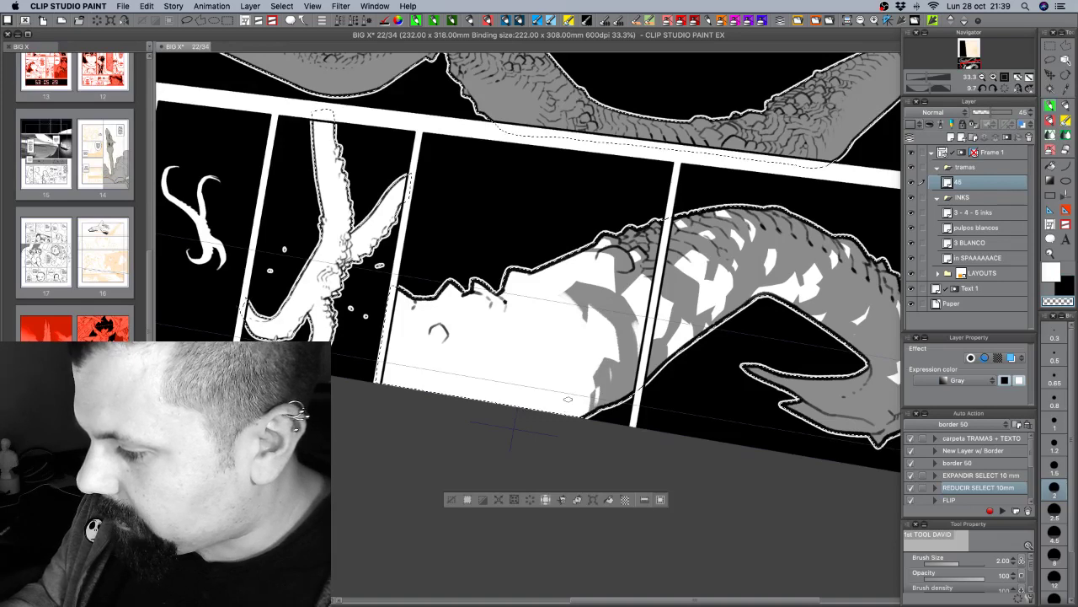
key(c)
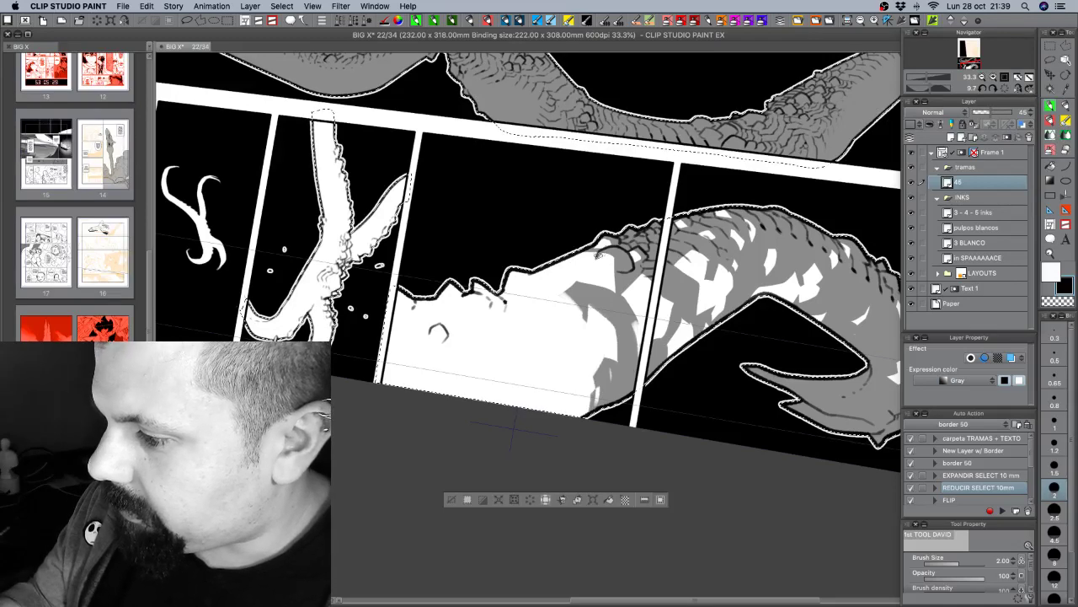
Touch up the tone around the first scales on the upper edge of the fourth panel's tentacle with white and transparent strokes.
key(c)
key(c)
key(c)
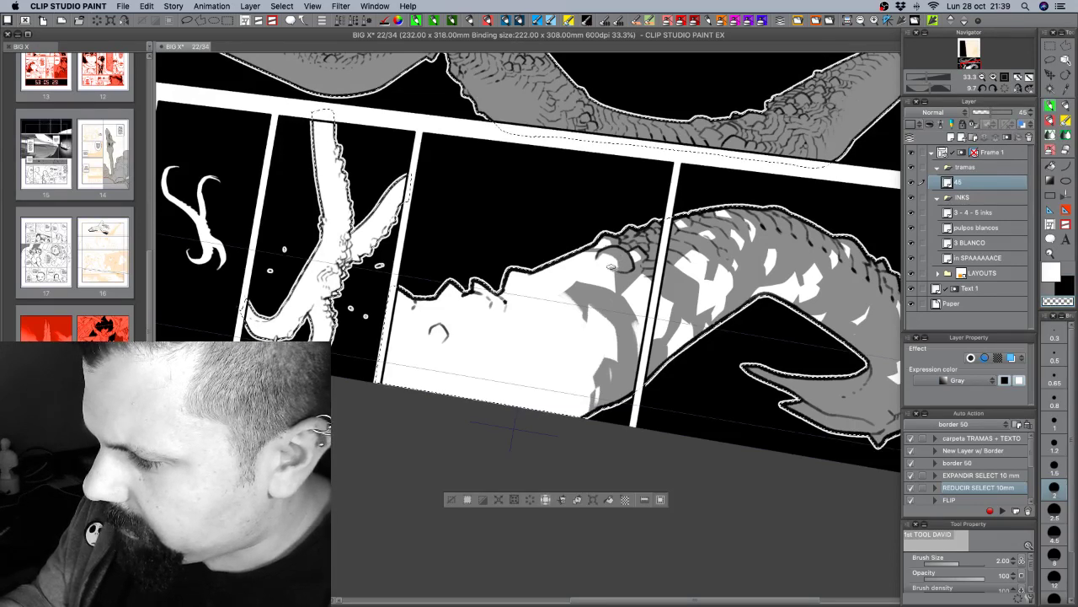
key(c)
key(c)
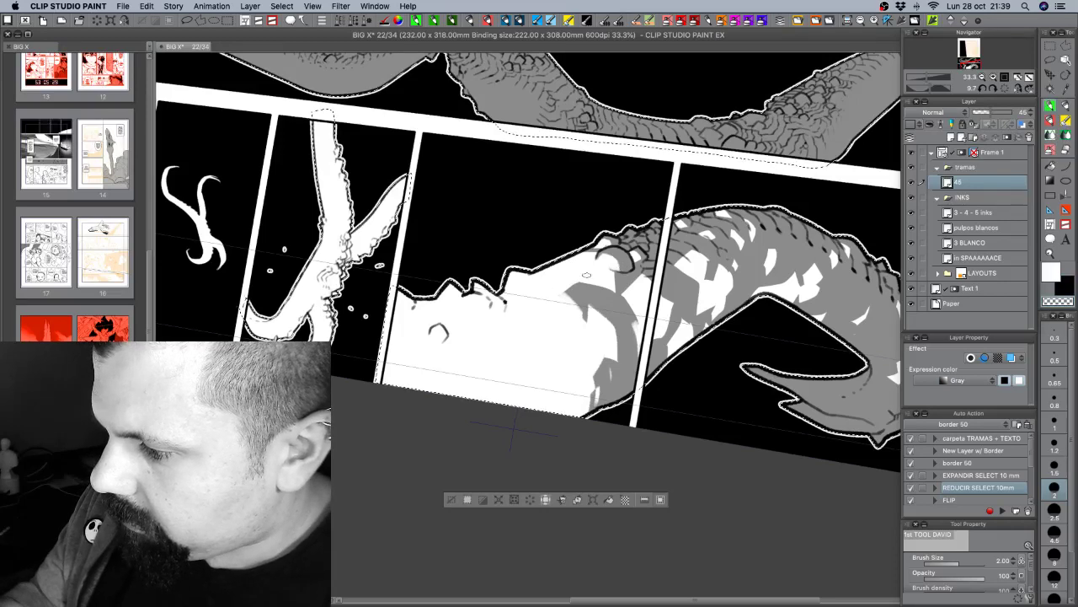
Shape small angular grey and white patches between the crescent shadow and the scales on the fourth panel's tentacle.
drag(719, 352, 691, 403)
key(c)
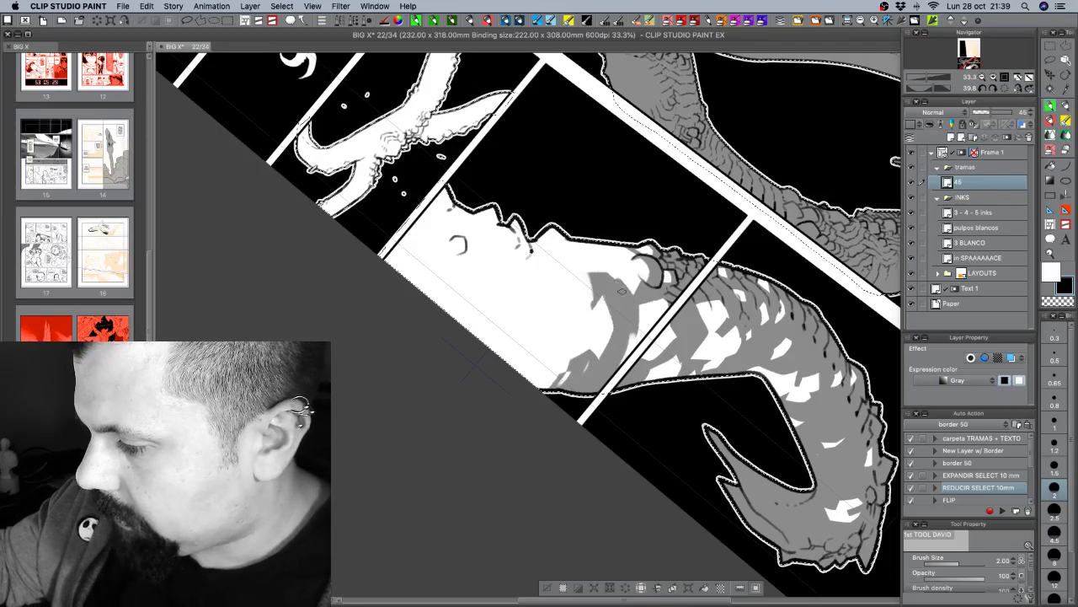
key(c)
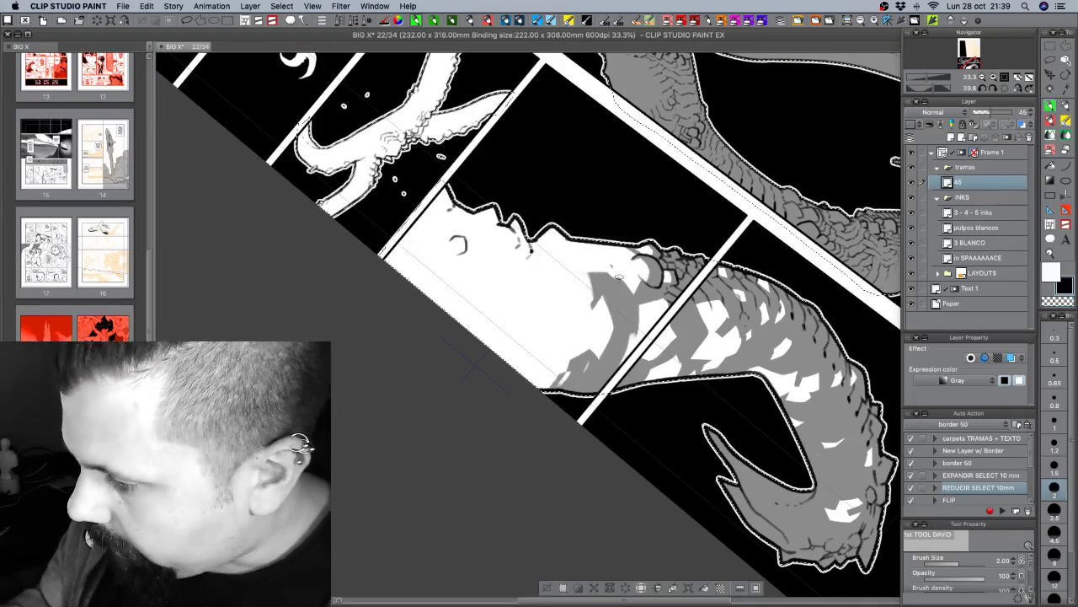
key(c)
key(c)
key(c)
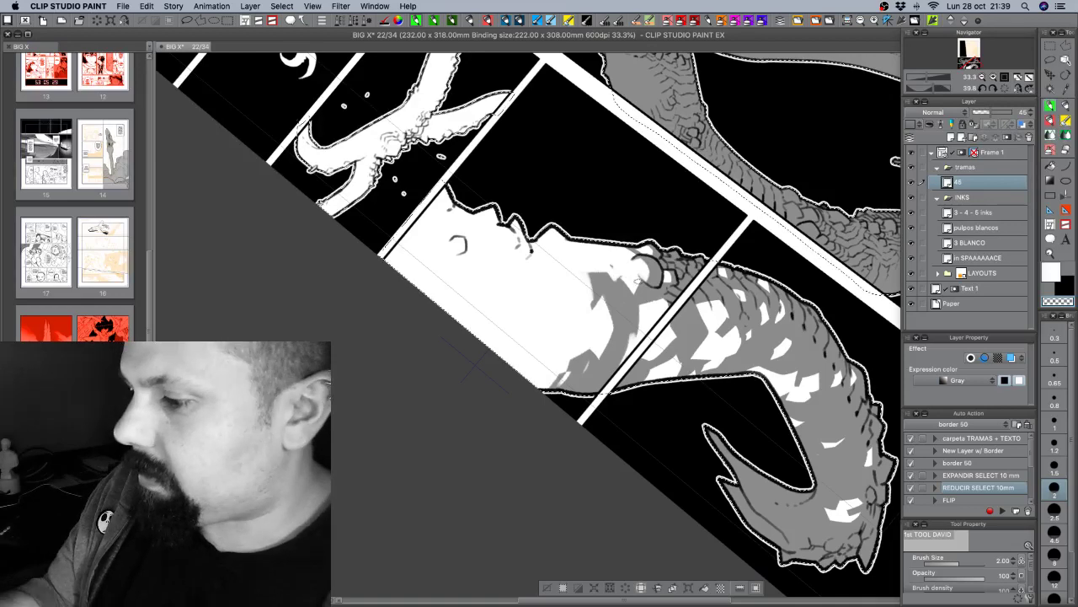
key(c)
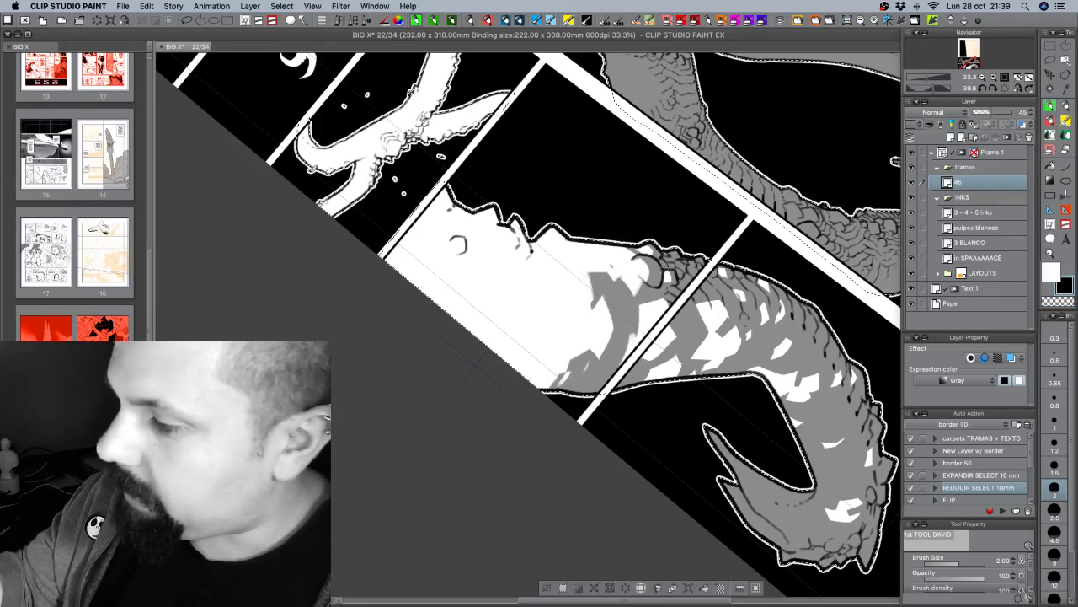
Refine the angular white light patches on the last panel's tentacle beside the panel border, alternating white and transparent strokes.
key(shift+space)
drag(670, 275, 674, 328)
key(c)
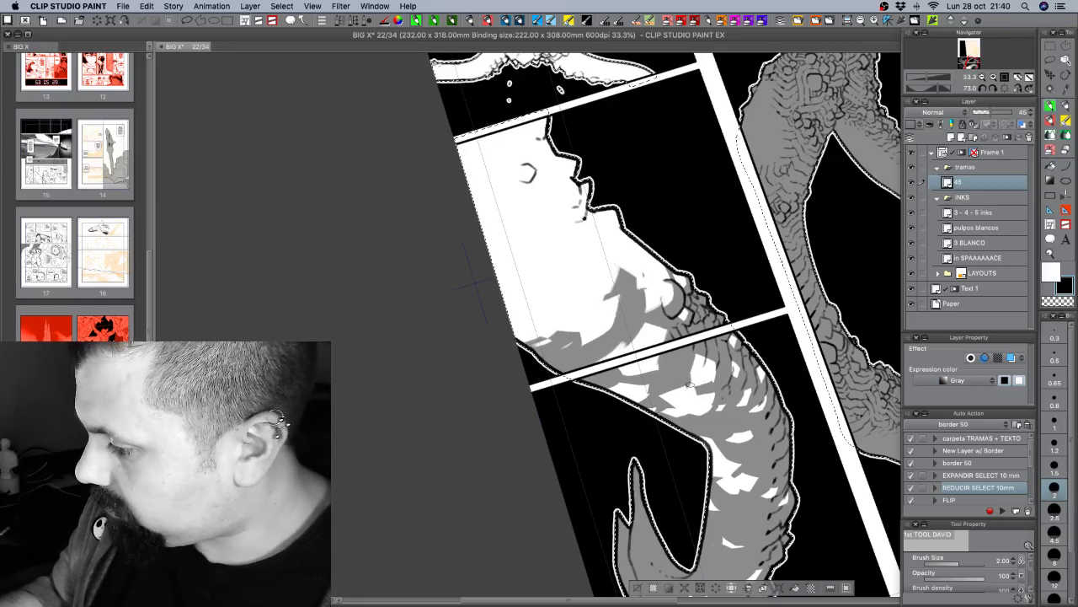
key(c)
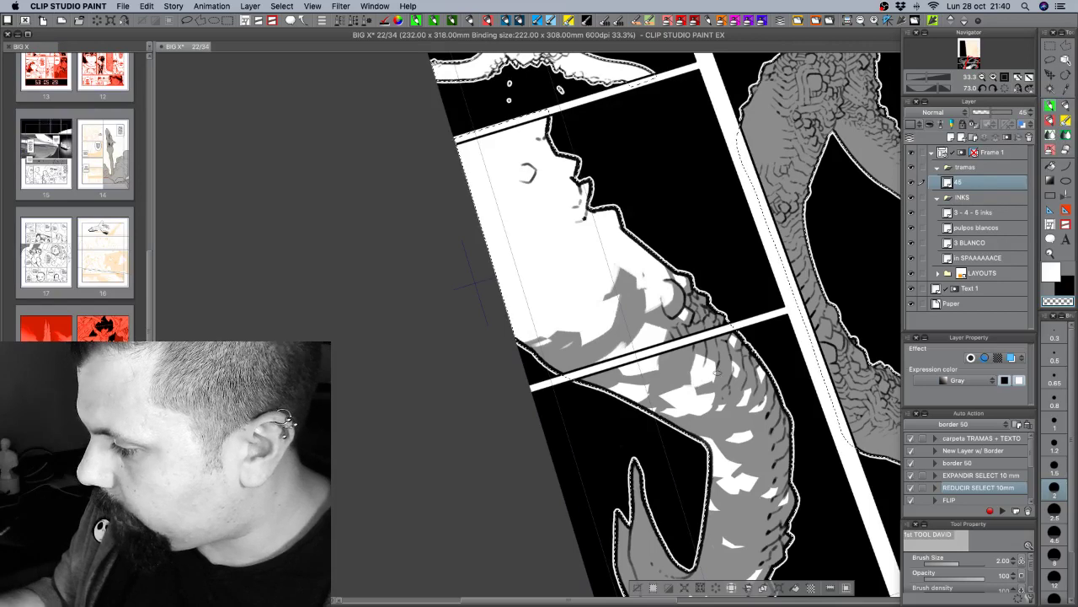
key(c)
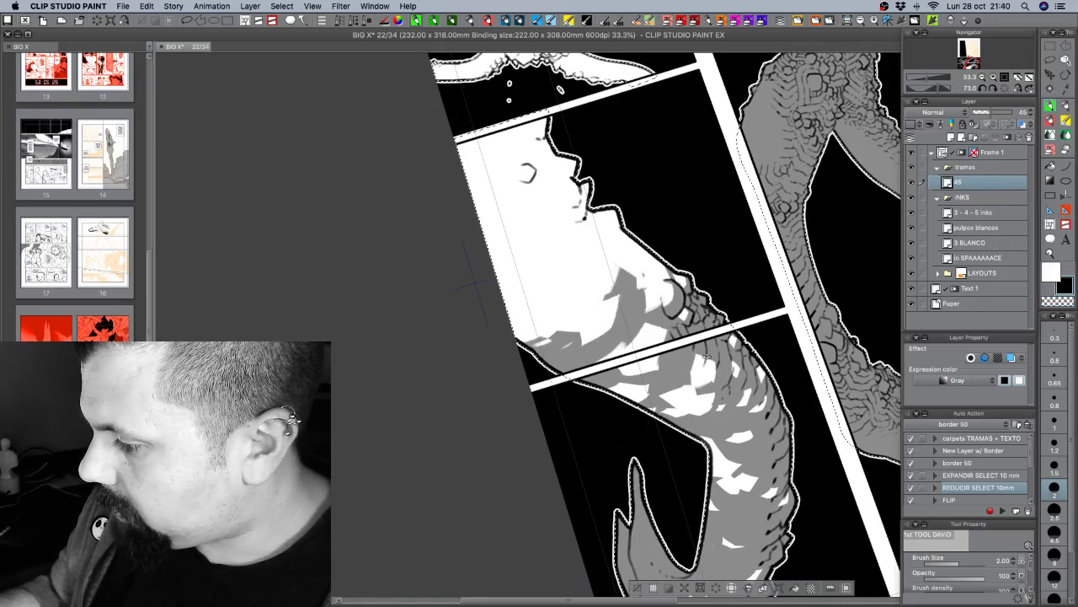
key(c)
key(c)
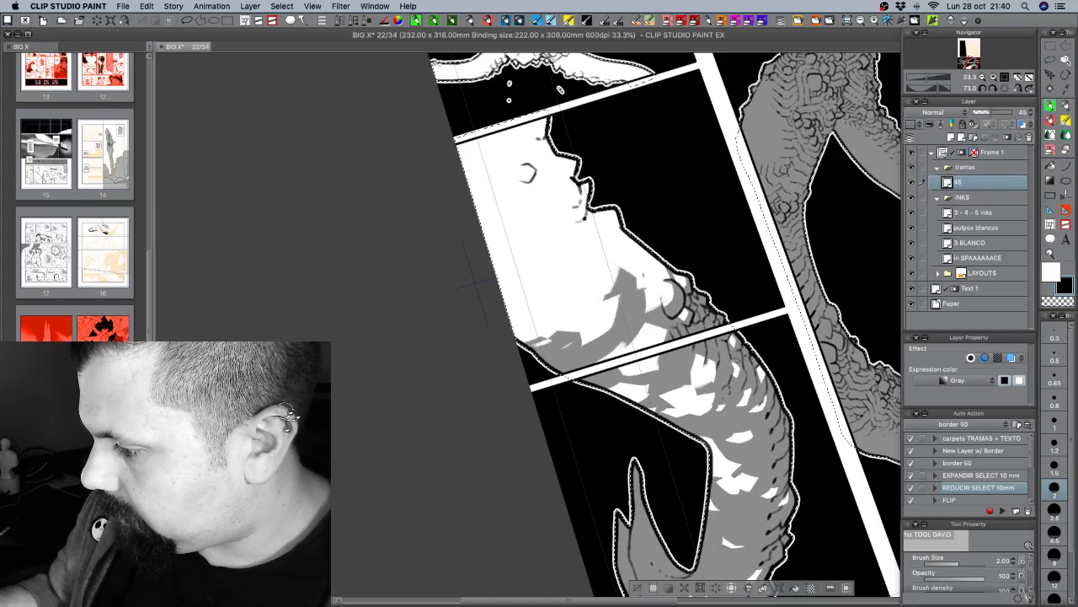
key(c)
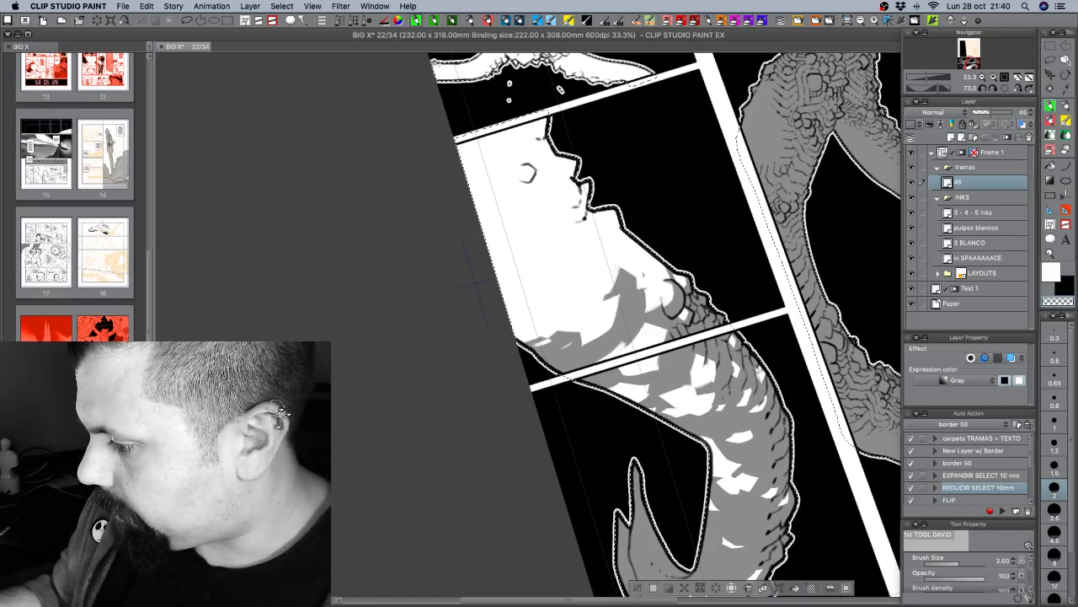
Trim and sharpen the small white patches beside the scales on the last panel's tentacle, alternating drawing colour and transparent strokes.
key(c)
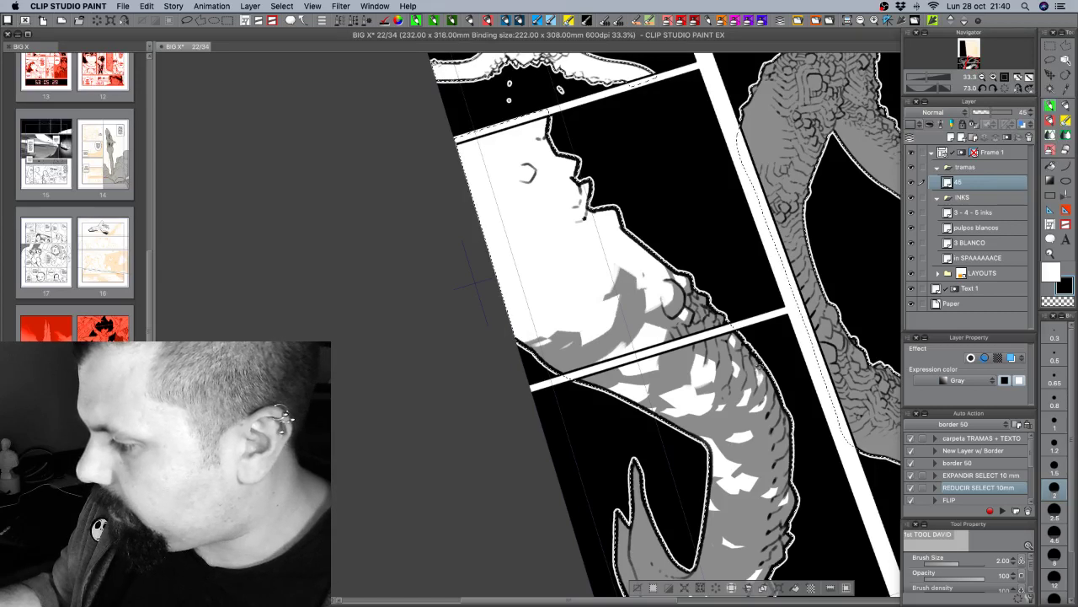
key(c)
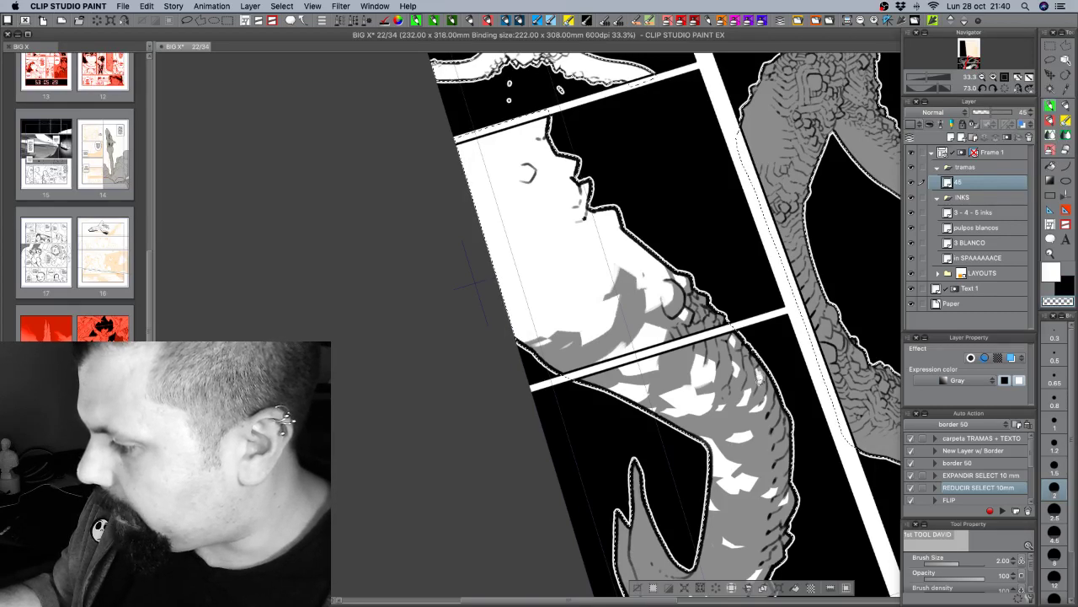
key(c)
key(c)
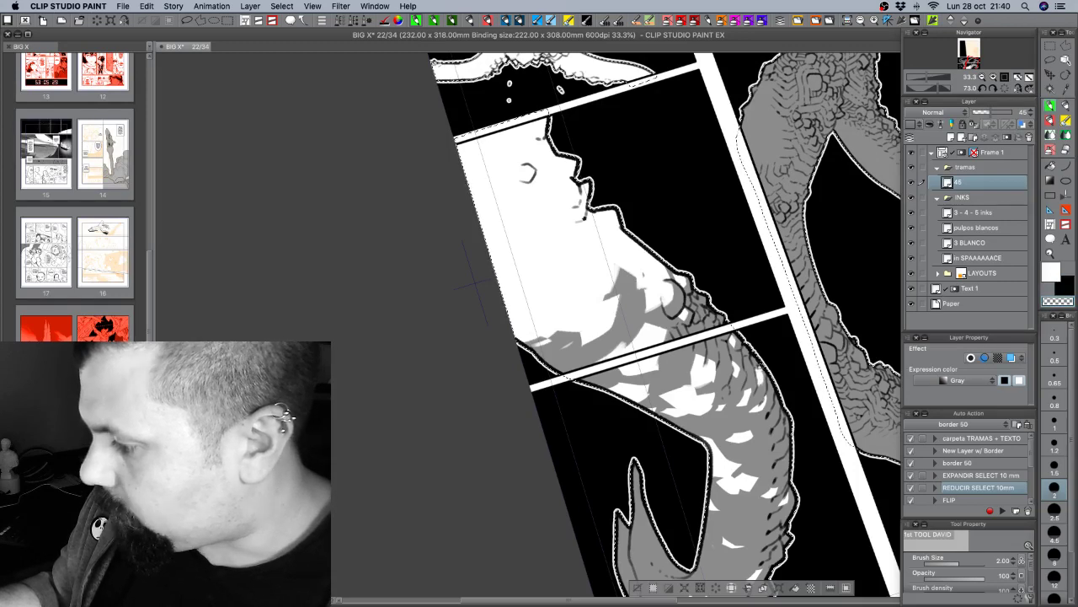
key(c)
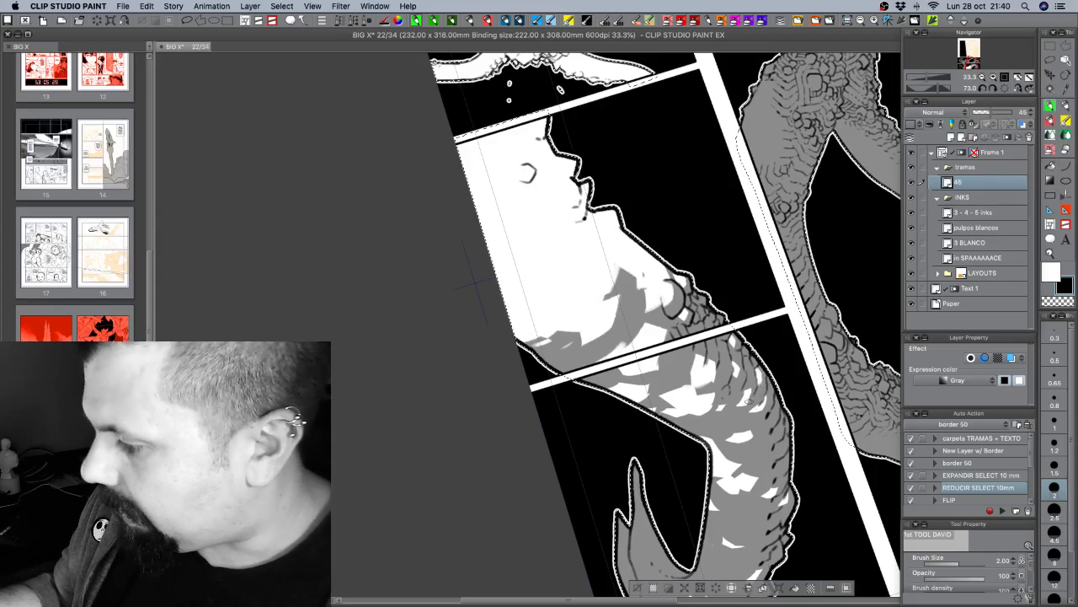
key(c)
key(c)
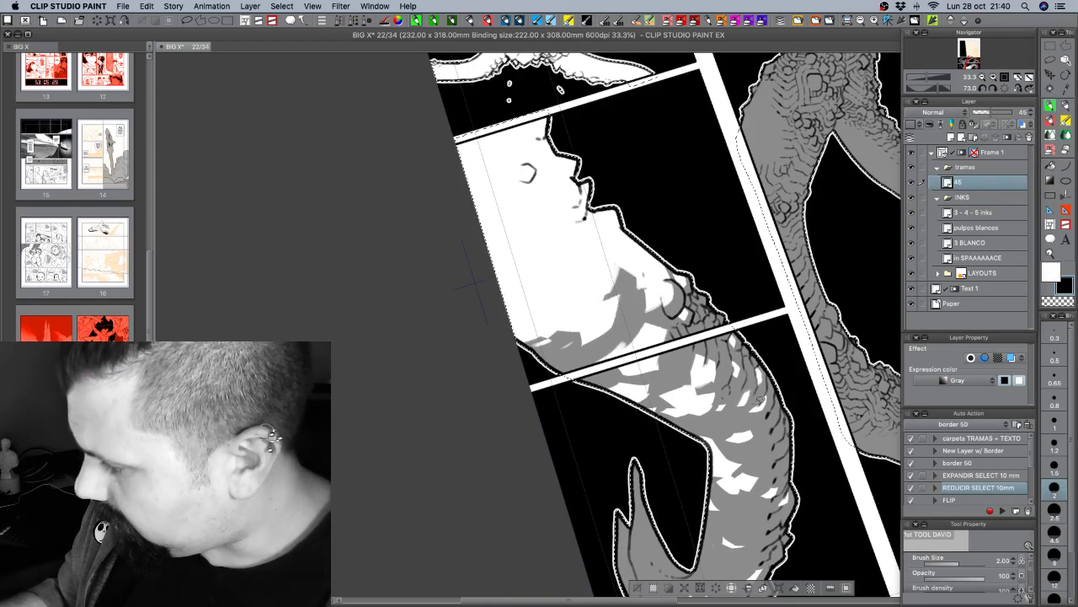
Touch up the angular white light patches above the inner bend of the last panel's tentacle, alternating drawing colour and transparent strokes.
key(shift+space)
drag(818, 433, 829, 282)
key(c)
key(shift+space)
drag(856, 395, 850, 233)
key(c)
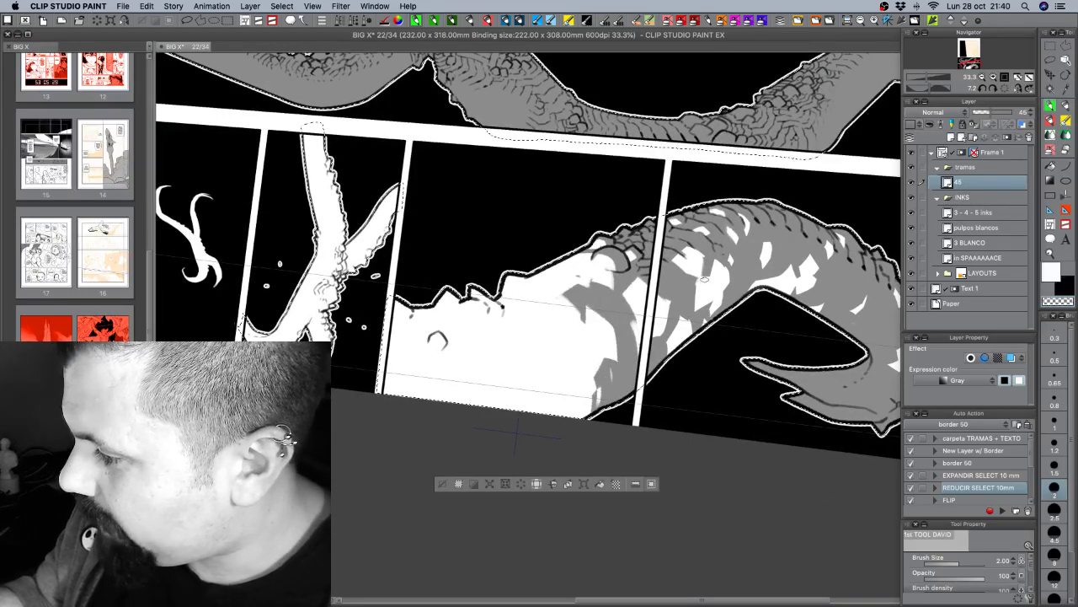
key(space)
drag(734, 382, 705, 398)
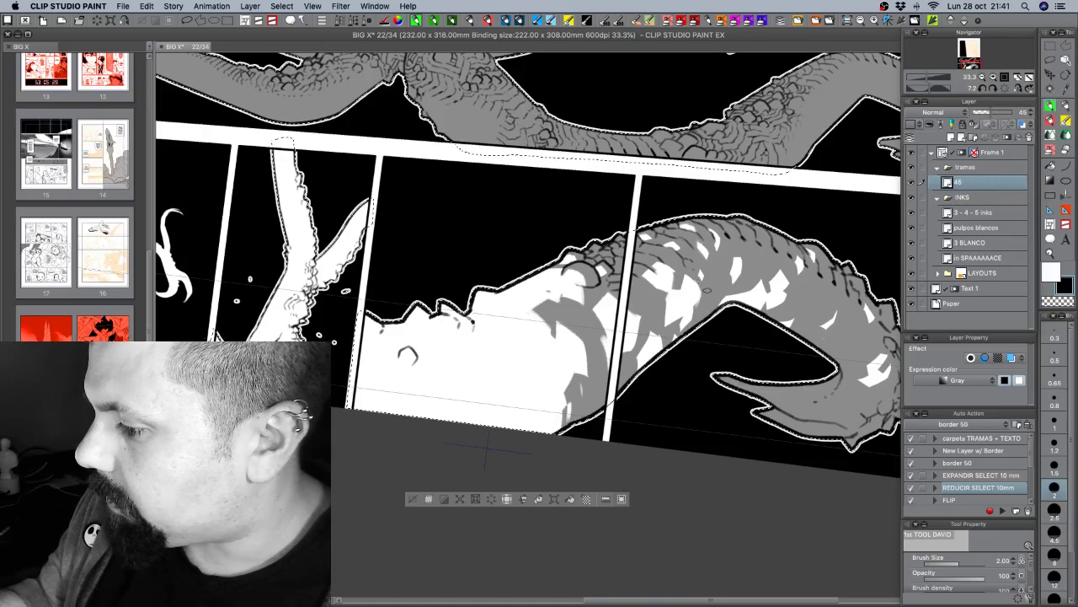
key(c)
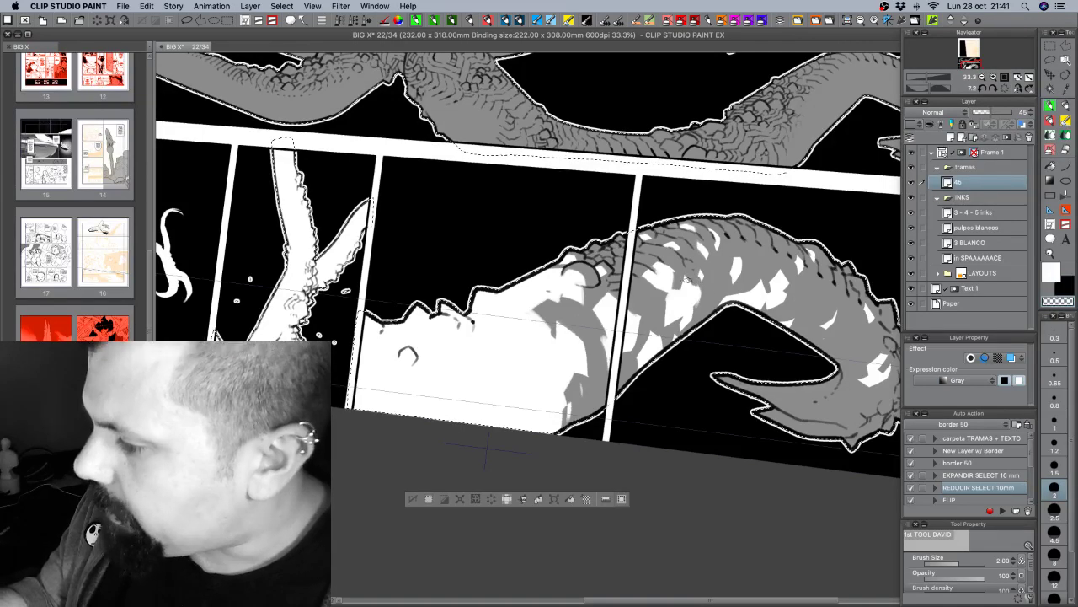
key(c)
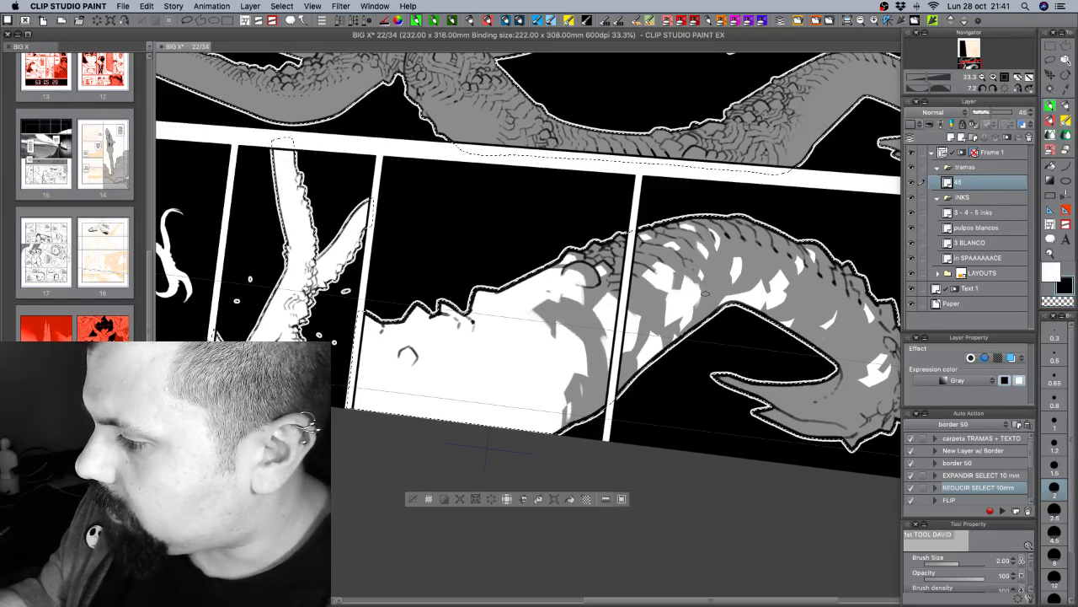
key(c)
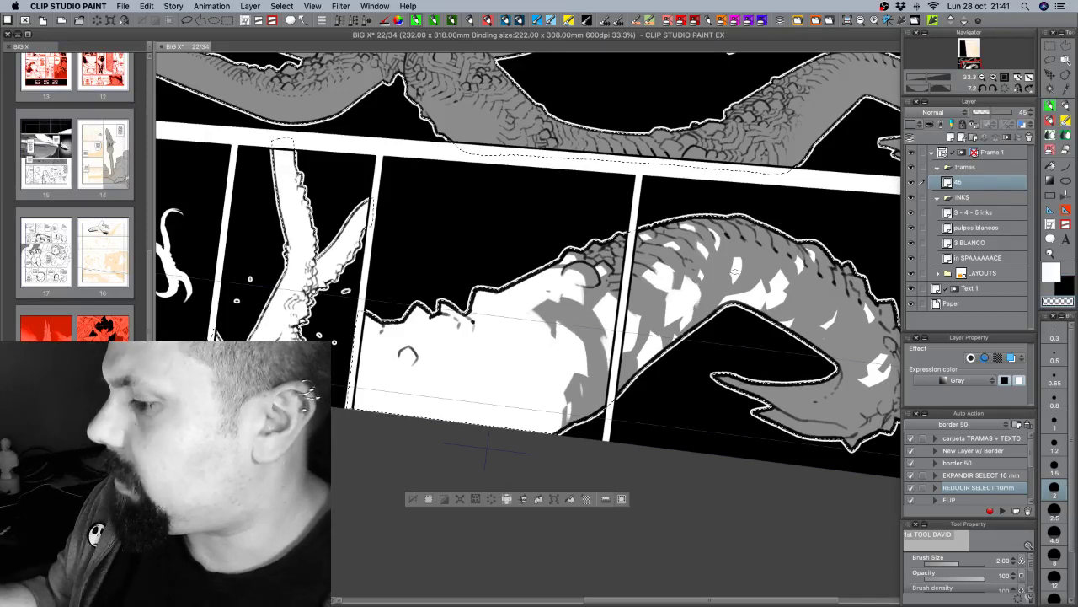
key(c)
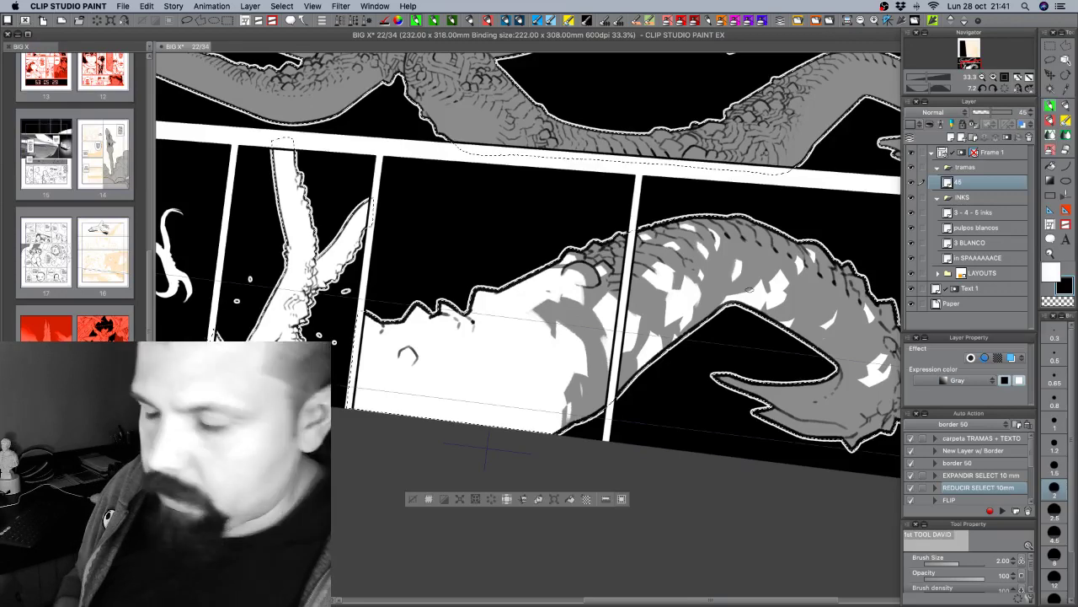
Switch to the transparent colour to rework the light areas toward the curled tip of the last panel's tentacle.
drag(818, 331, 778, 355)
drag(810, 392, 819, 311)
key(b)
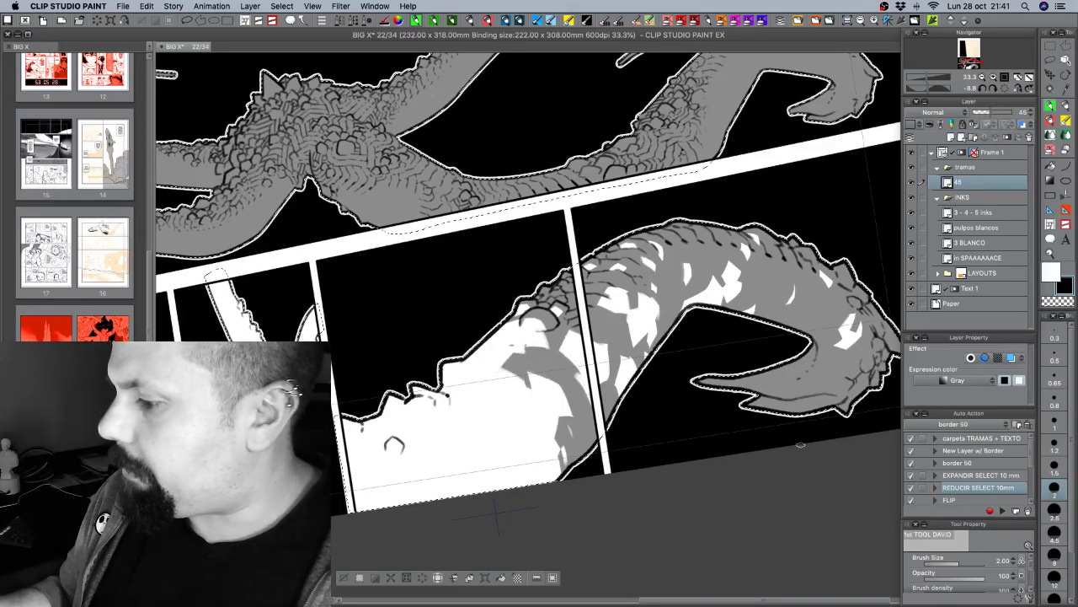
key(r)
mouse_move(765, 347)
mouse_down()
mouse_move(756, 397)
mouse_move(613, 398)
mouse_up()
click(1058, 300)
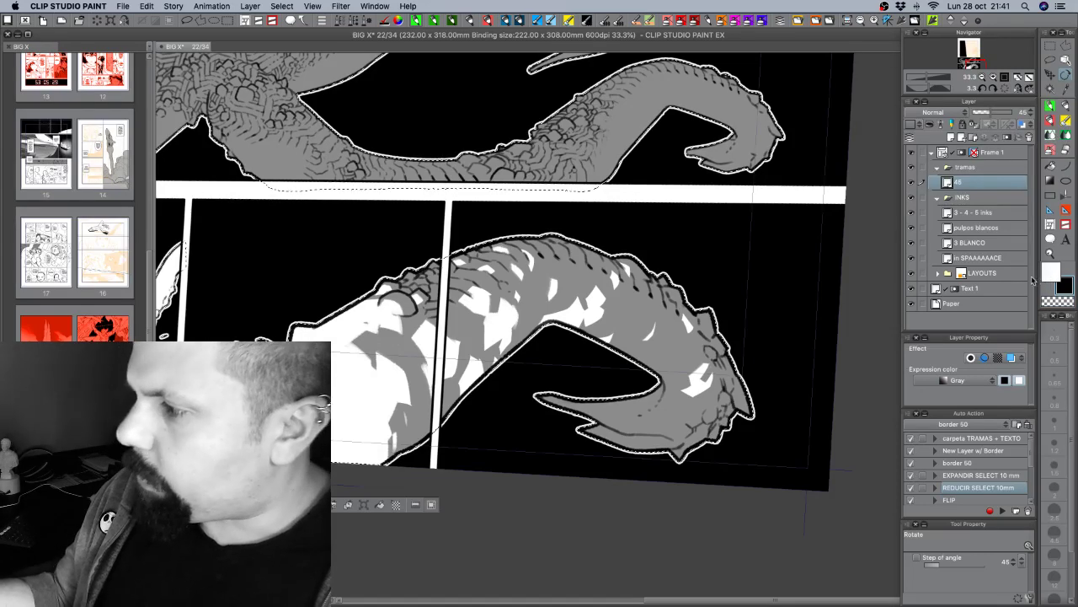
Touch up the grey tone on the large tentacle in layer 45 with the size 0.65 pen, alternating between black and transparent.
mouse_move(778, 404)
mouse_down()
mouse_move(789, 385)
mouse_move(783, 404)
mouse_up()
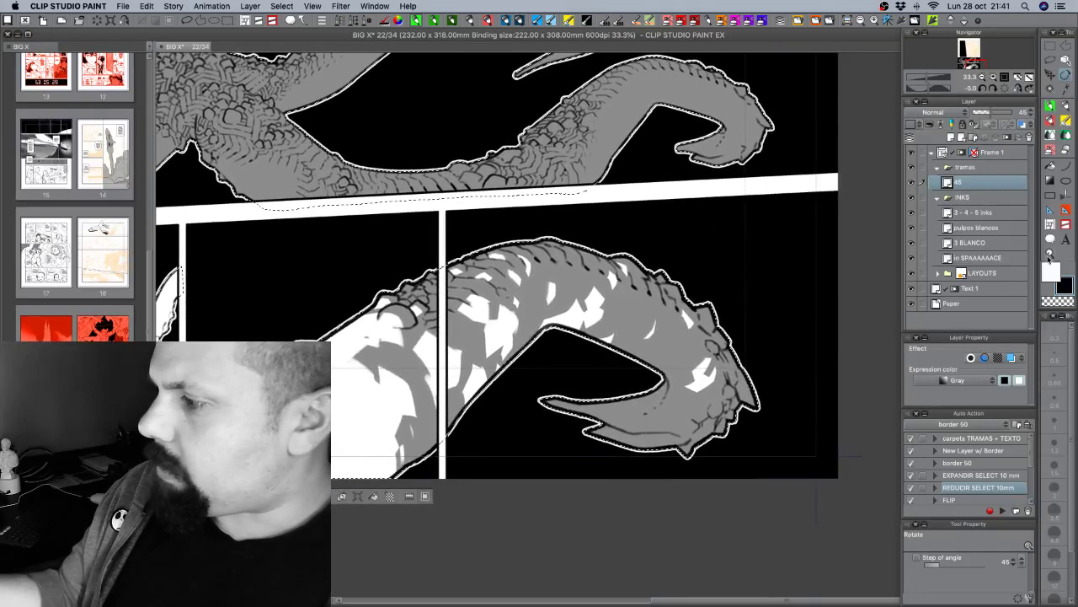
click(1068, 269)
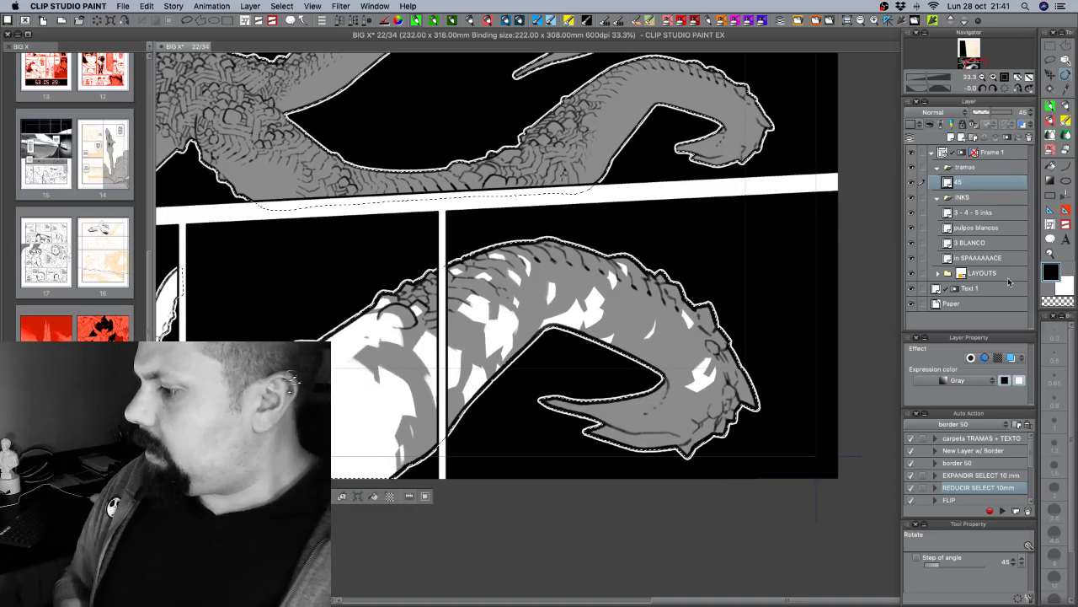
click(1058, 301)
click(1055, 278)
click(1052, 105)
click(1055, 441)
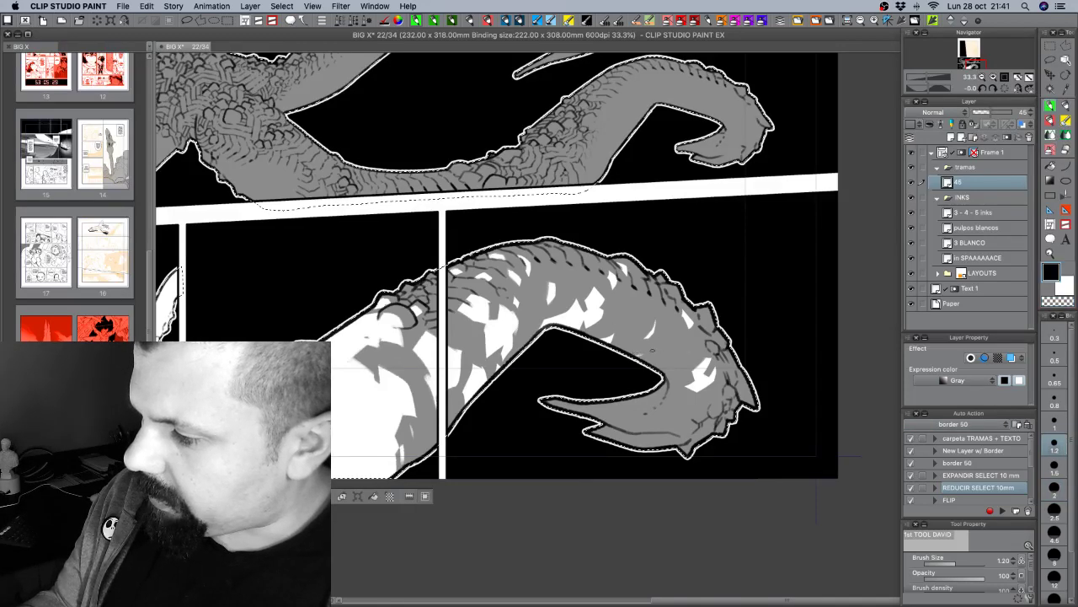
key(c)
click(1054, 381)
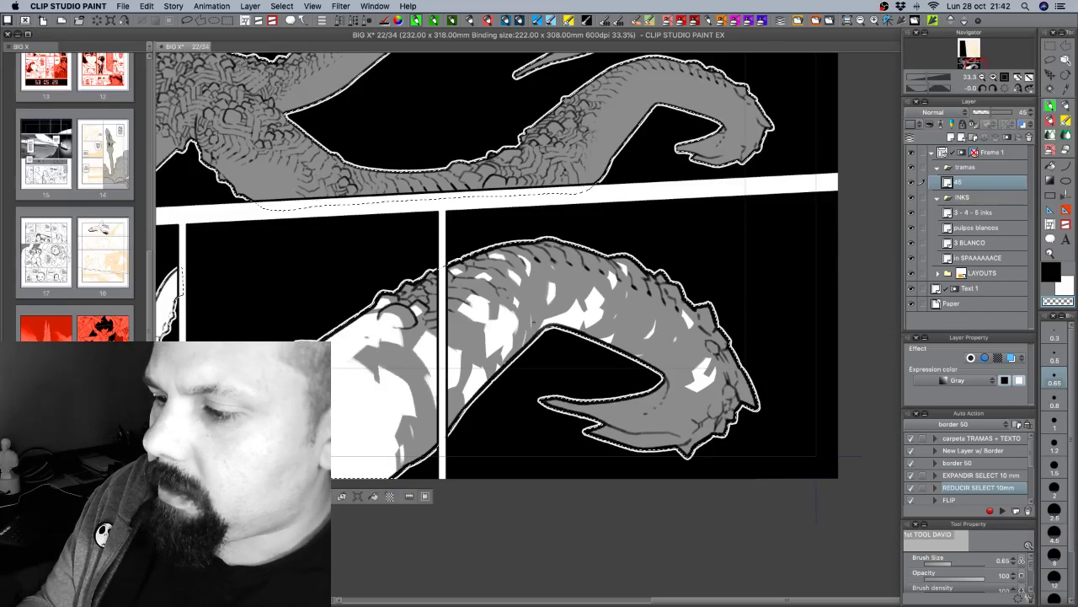
key(c)
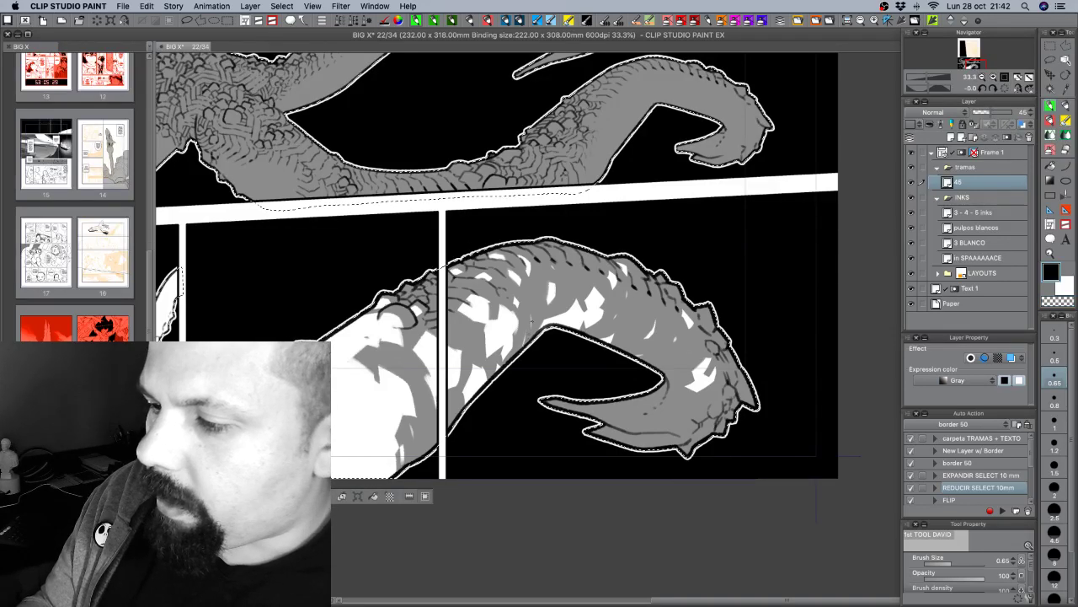
key(c)
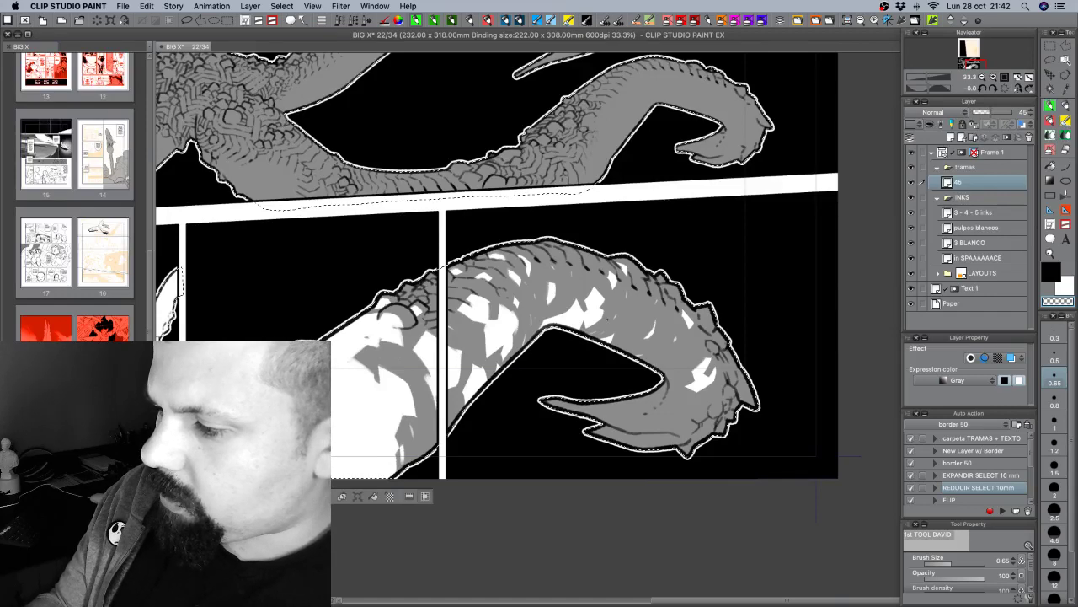
key(c)
key(c)
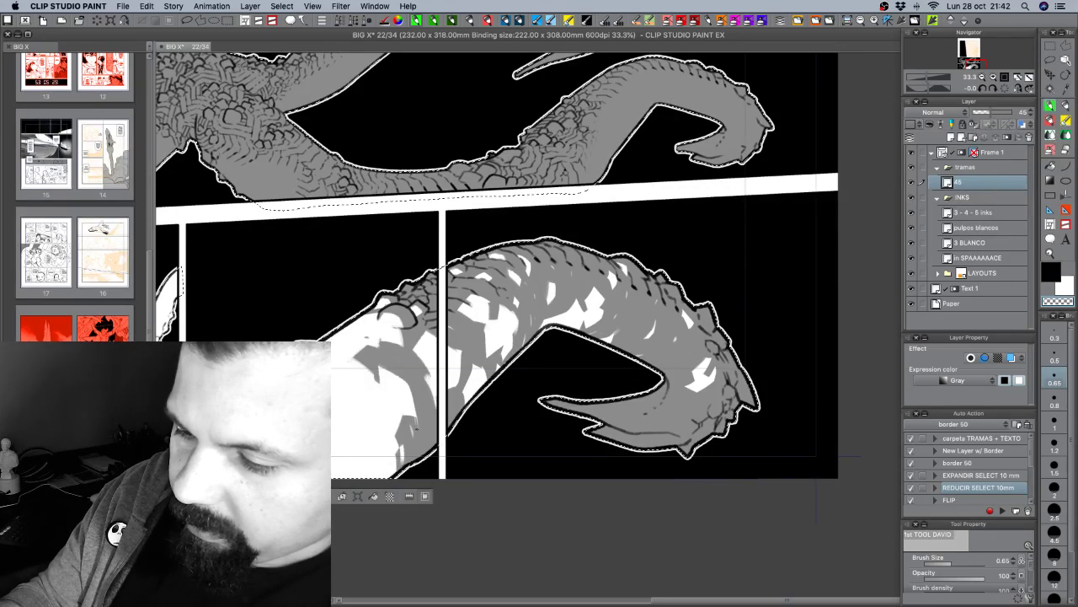
key(super+z)
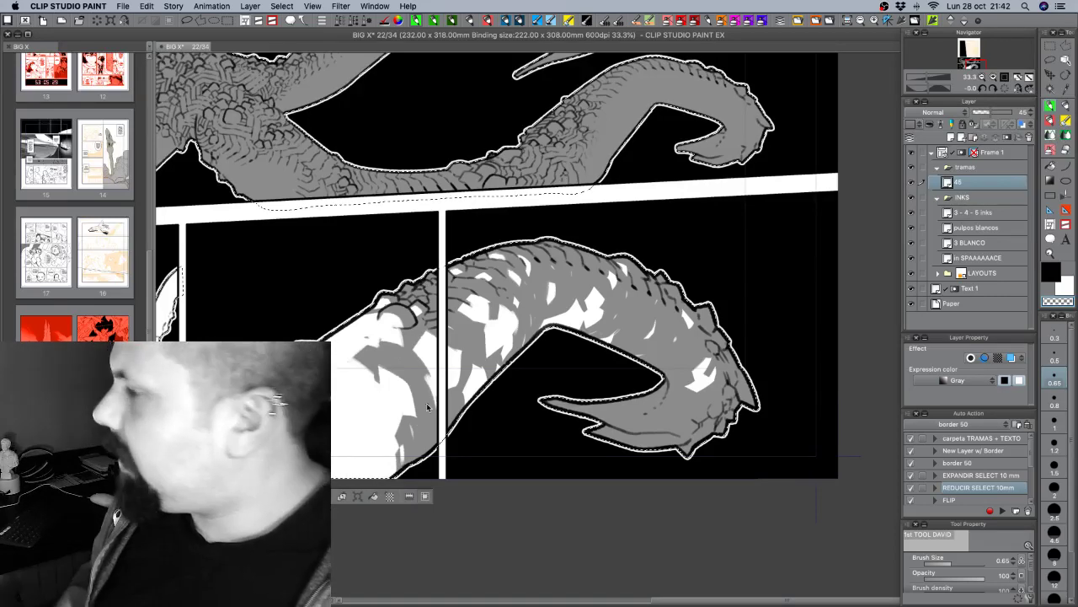
Clear the selection around the tentacles and save the page.
key(super+minus)
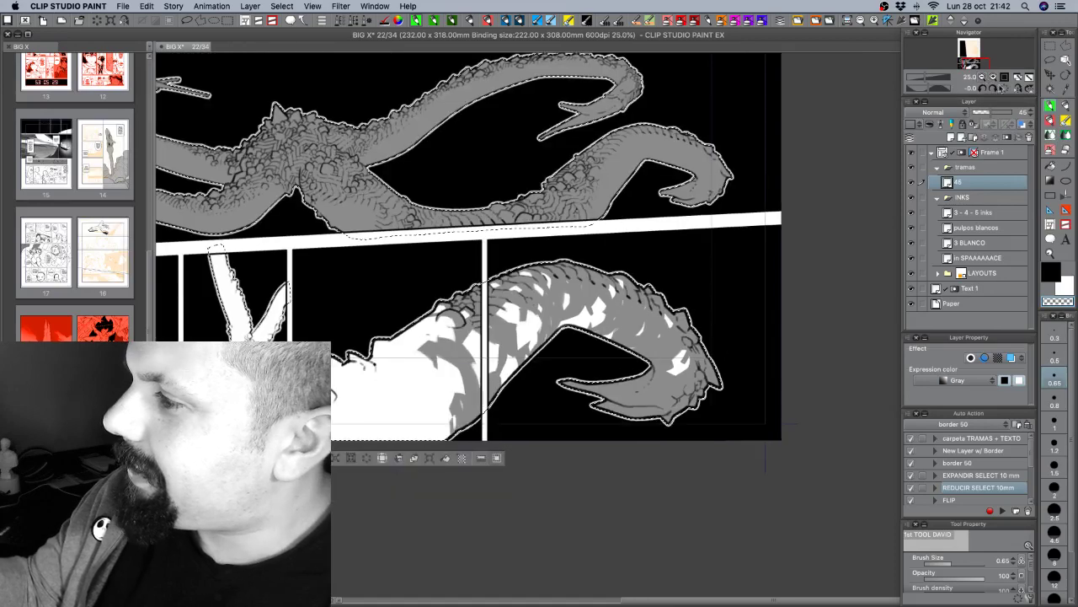
drag(711, 346, 830, 377)
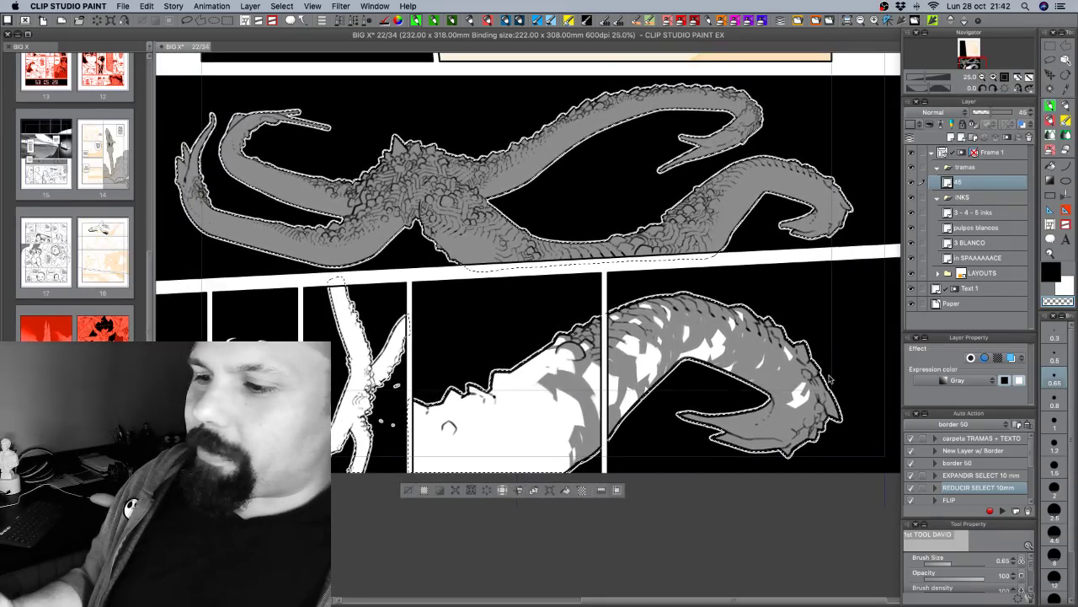
drag(672, 396, 761, 371)
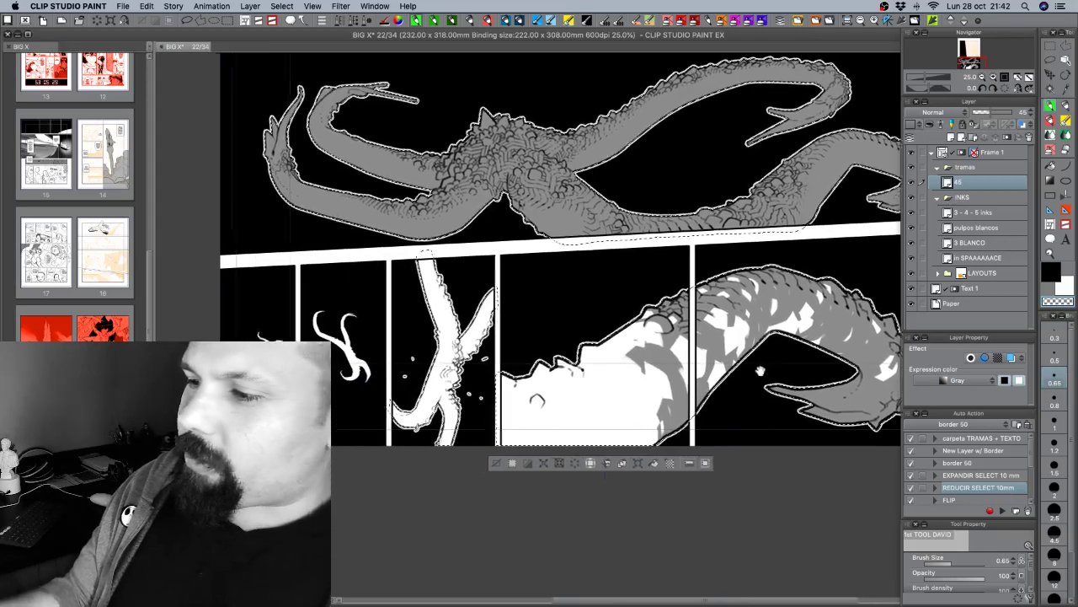
key(super+d)
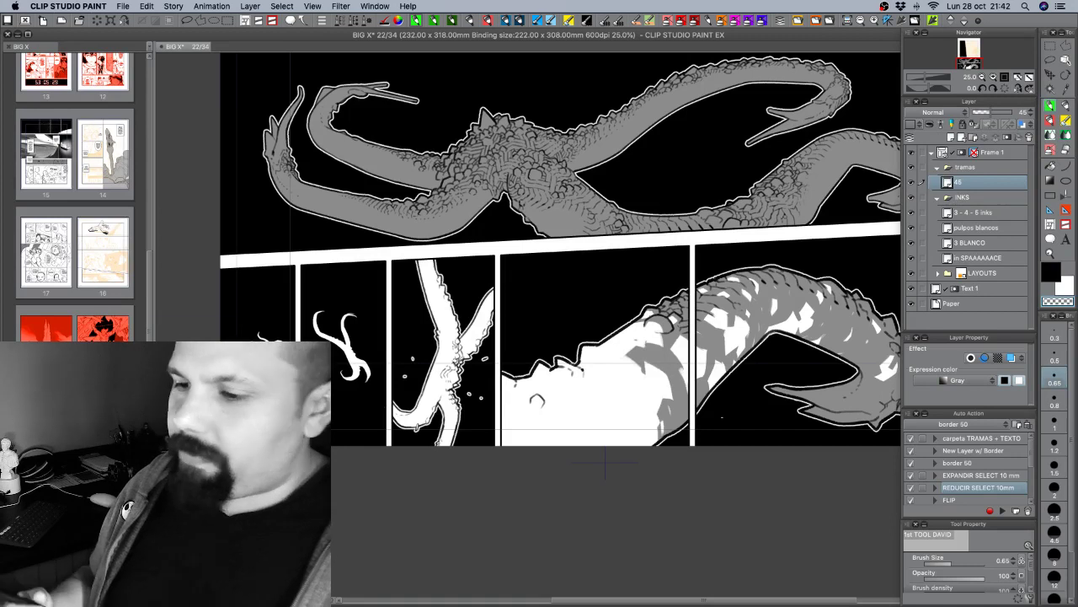
key(super+s)
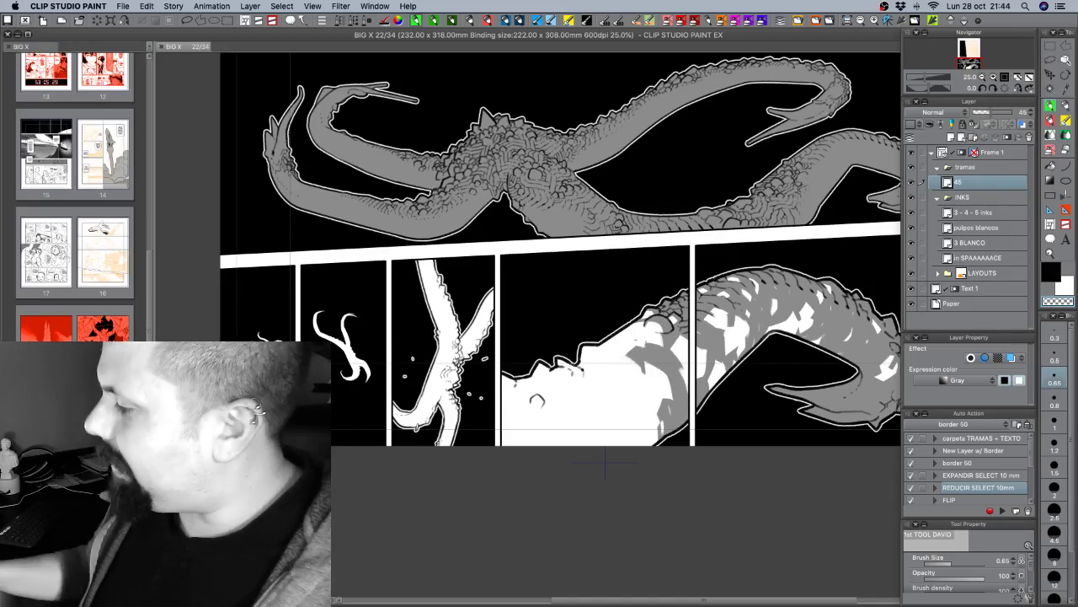
Lasso the lower part of the first top panel below a curved horizon, delete its fill from the SPAAAAAACE layer, and deselect.
key(super+minus)
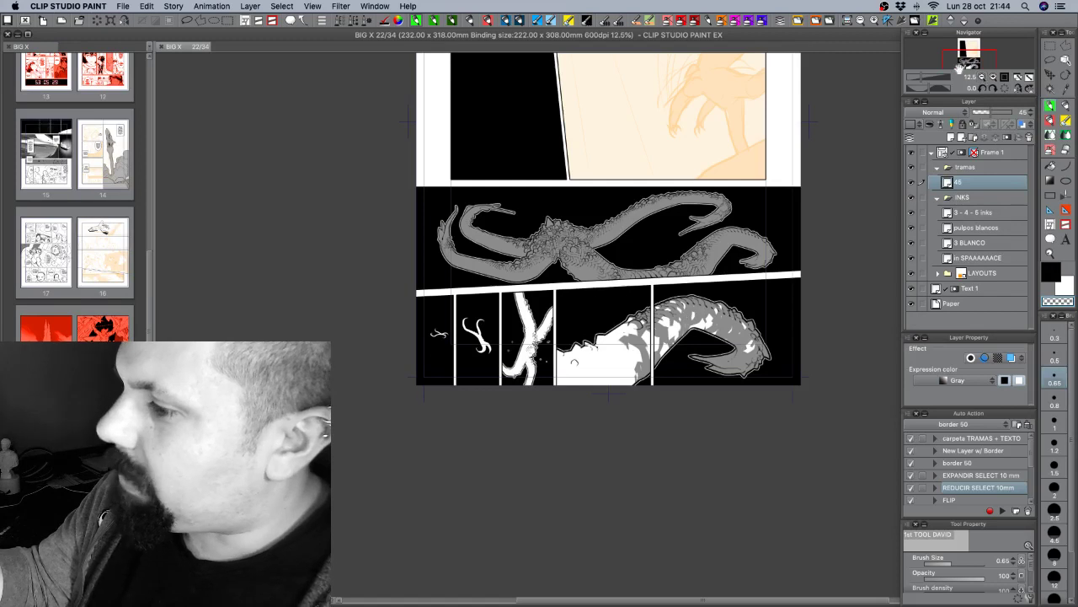
drag(750, 303, 715, 437)
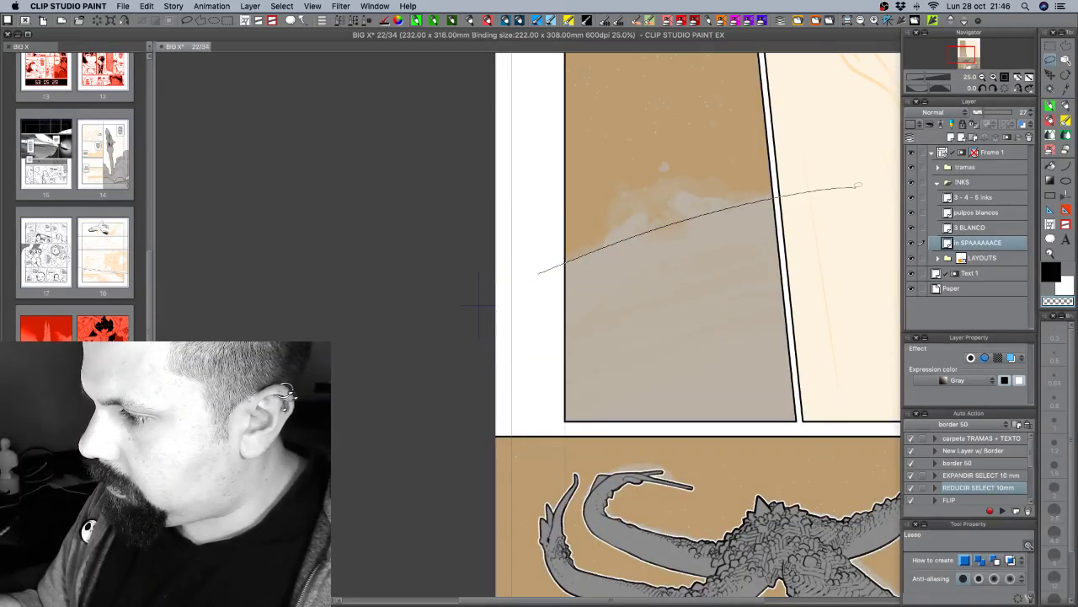
mouse_move(854, 180)
mouse_down()
mouse_move(542, 270)
mouse_move(830, 175)
mouse_move(505, 434)
mouse_up()
key(ctrl+d)
key(Delete)
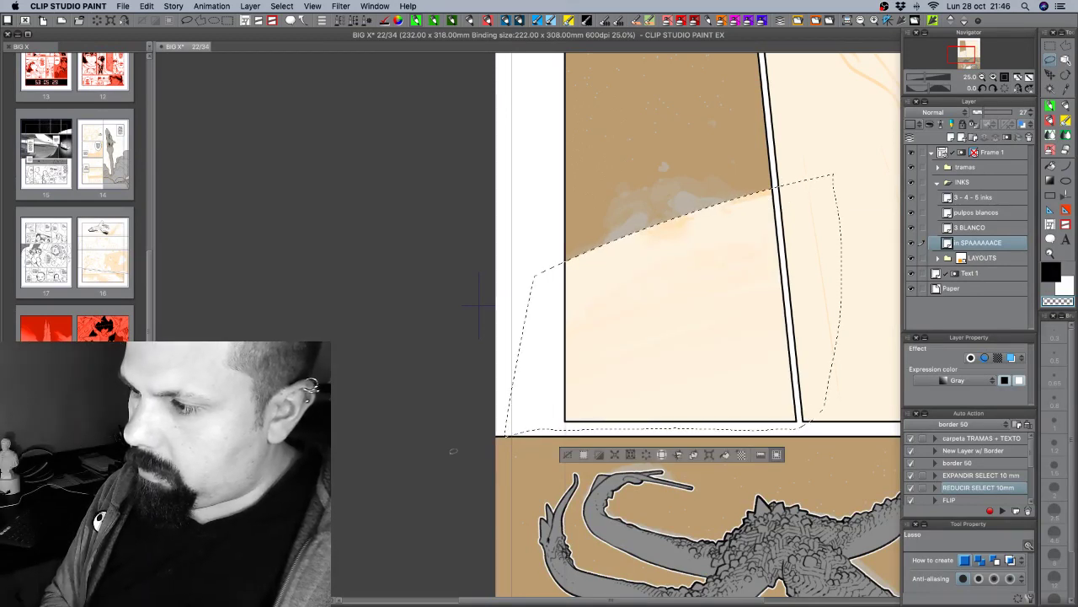
key(ctrl+d)
Erase cloud puffs along the horizon with the transparent pen at size 8, and set the SPAAAAAACE layer's opacity to 100.
drag(741, 307, 719, 403)
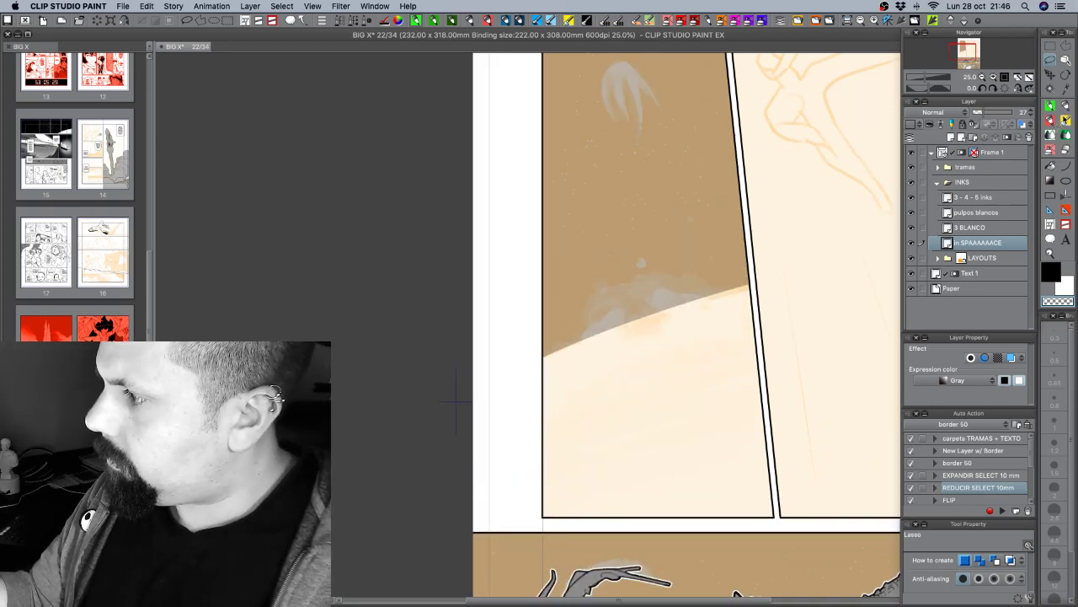
click(1051, 108)
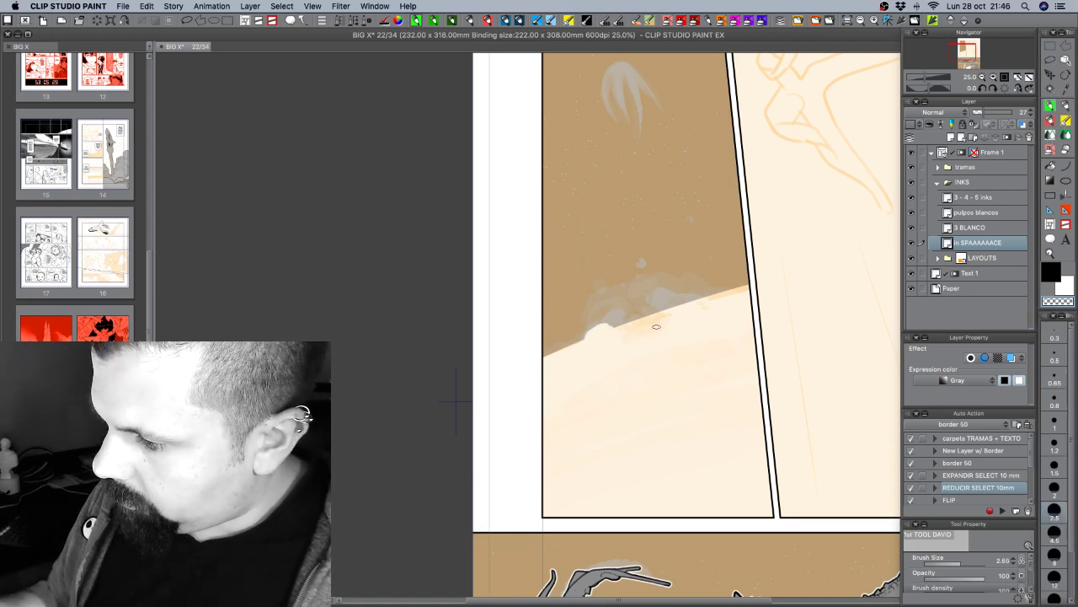
click(1056, 553)
mouse_move(613, 325)
mouse_down()
mouse_move(591, 346)
mouse_move(666, 320)
mouse_move(657, 331)
mouse_move(652, 296)
mouse_move(676, 309)
mouse_move(651, 305)
mouse_move(652, 294)
mouse_move(706, 301)
mouse_move(676, 310)
mouse_move(685, 300)
mouse_move(713, 310)
mouse_move(697, 315)
mouse_move(722, 295)
mouse_move(672, 294)
mouse_move(682, 289)
mouse_move(659, 278)
mouse_move(720, 296)
mouse_up()
key(c)
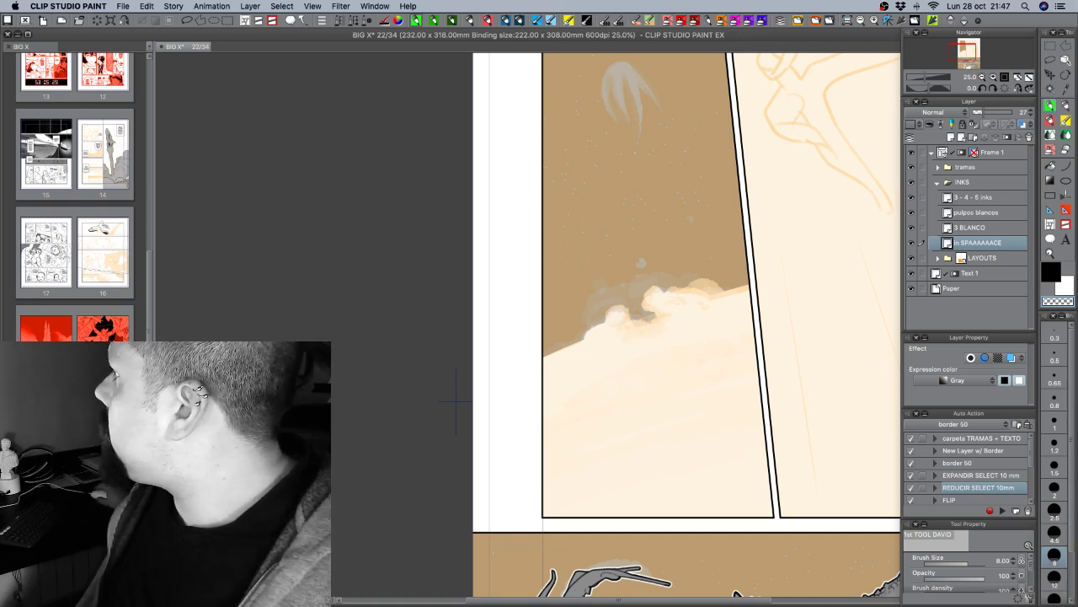
key(Tab)
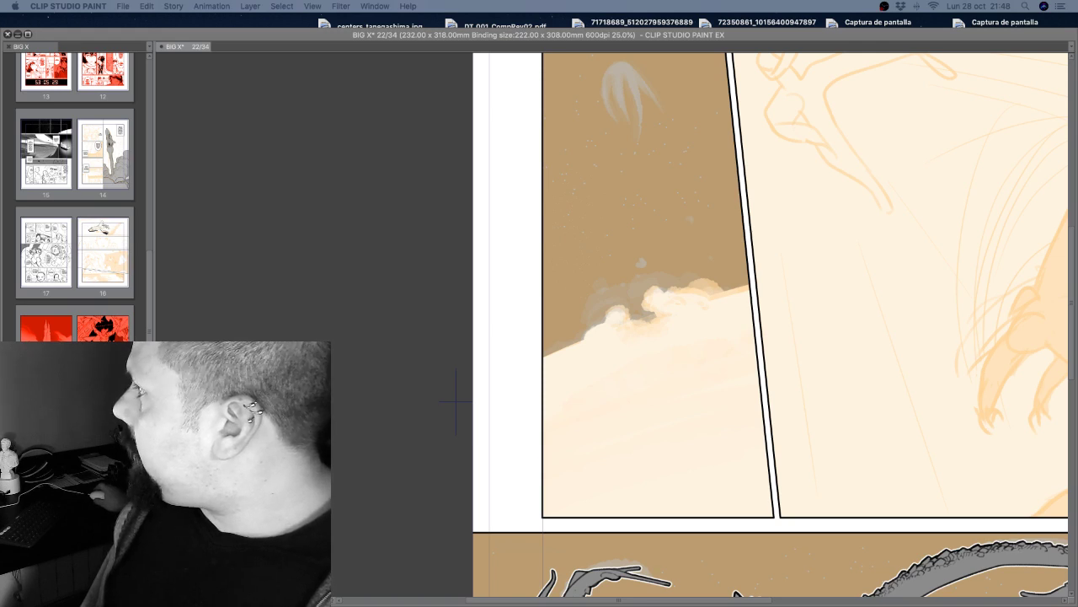
key(Tab)
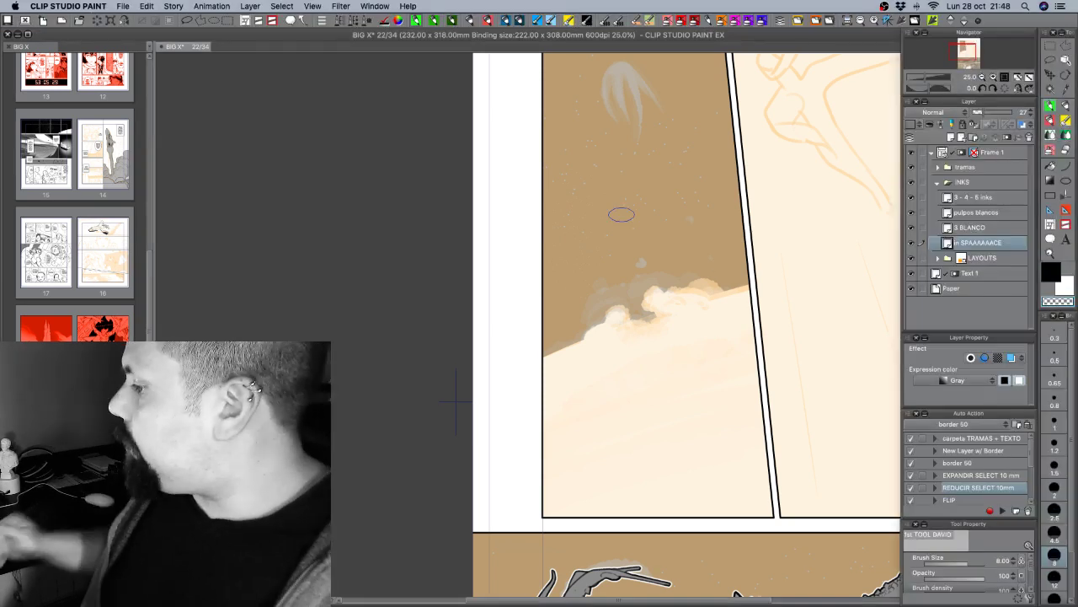
drag(670, 328, 641, 338)
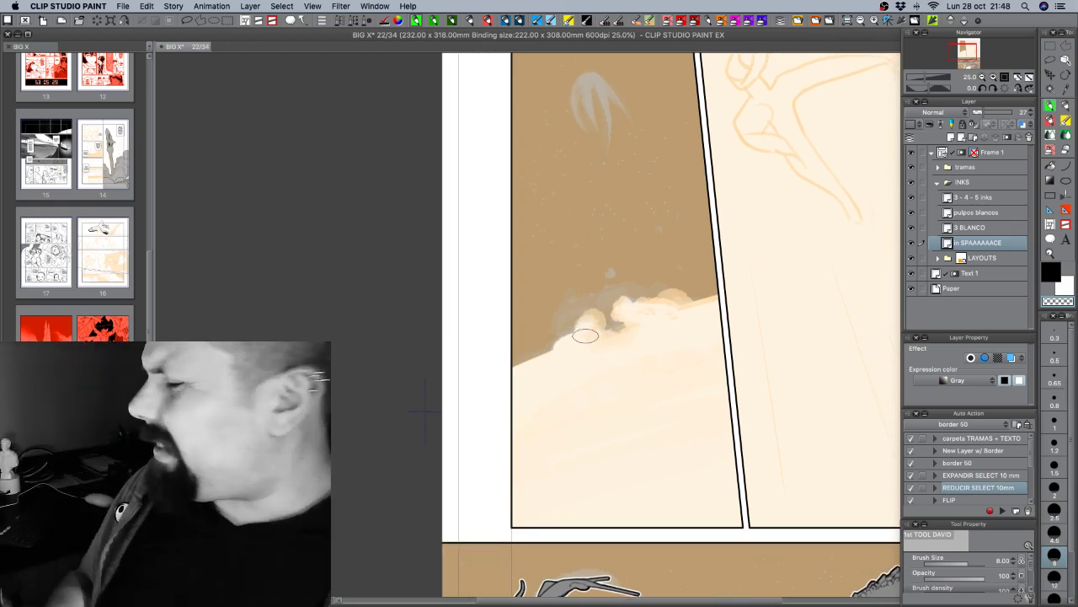
drag(638, 329, 636, 342)
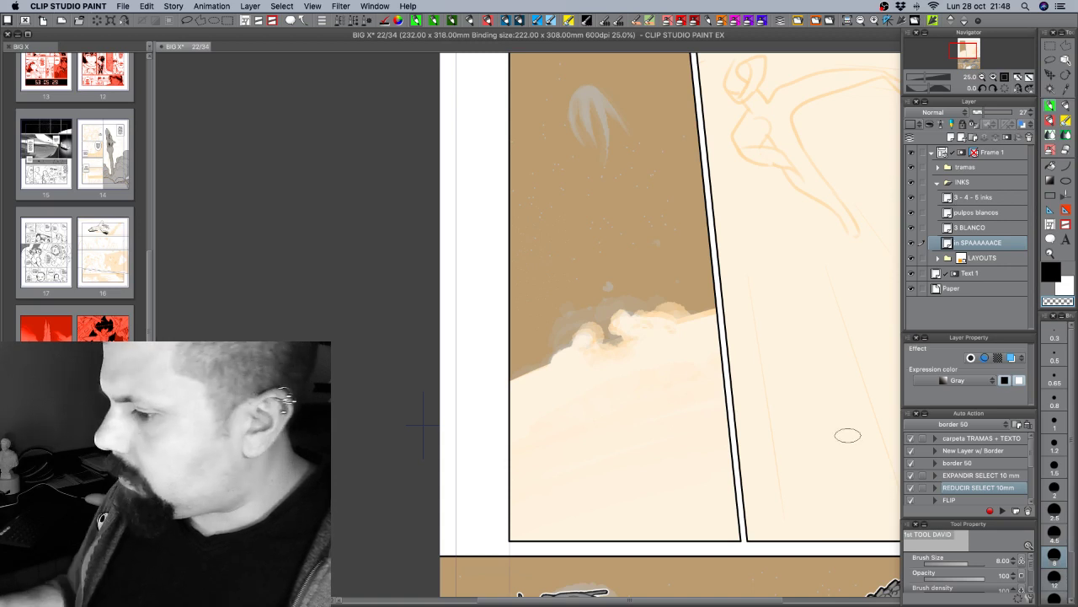
mouse_move(587, 318)
mouse_down()
mouse_move(567, 350)
mouse_move(581, 338)
mouse_move(563, 339)
mouse_move(571, 349)
mouse_move(564, 338)
mouse_move(587, 345)
mouse_move(605, 329)
mouse_move(612, 307)
mouse_move(597, 324)
mouse_move(607, 341)
mouse_move(628, 329)
mouse_move(633, 347)
mouse_move(615, 353)
mouse_move(617, 297)
mouse_move(604, 298)
mouse_move(608, 289)
mouse_move(597, 304)
mouse_move(615, 314)
mouse_move(675, 313)
mouse_up()
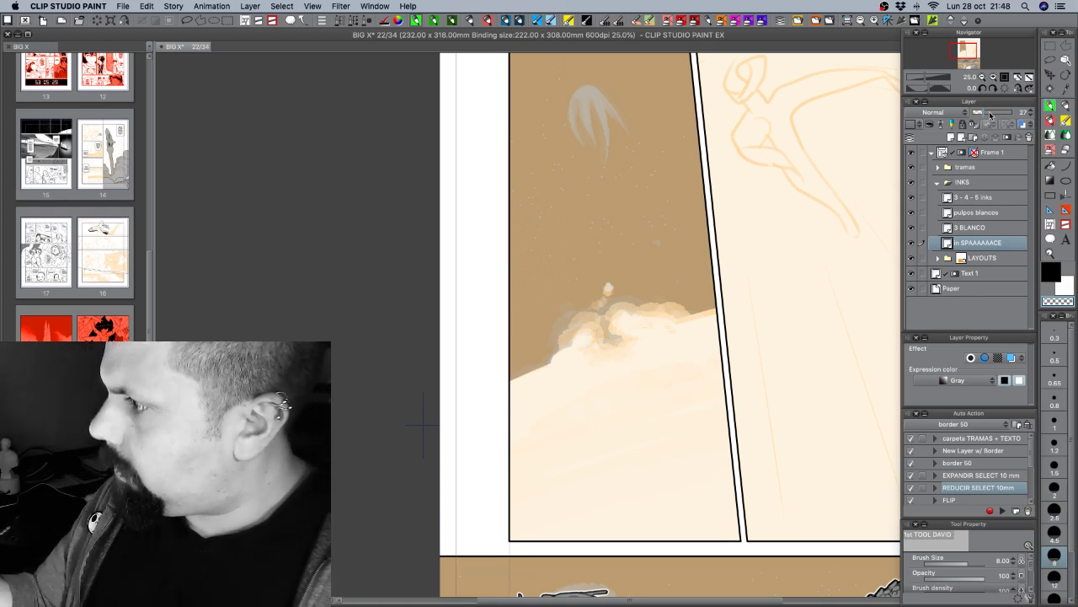
drag(998, 113, 1021, 114)
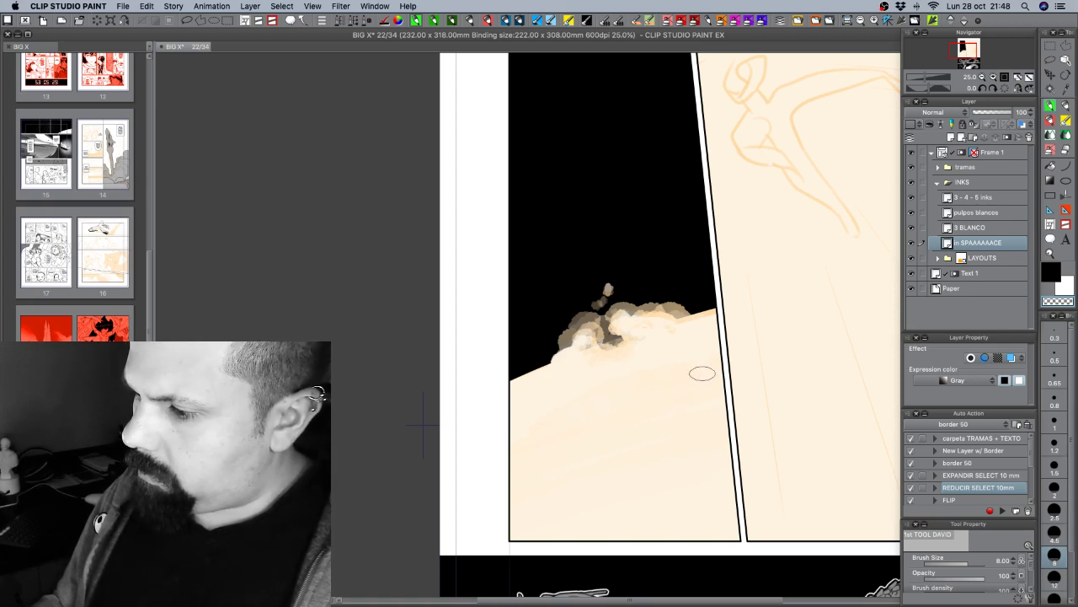
Add a new layer, draw a slanted black guide line through the clouds with the size 0.65 pen, and apply the blue layer color.
drag(691, 397, 695, 368)
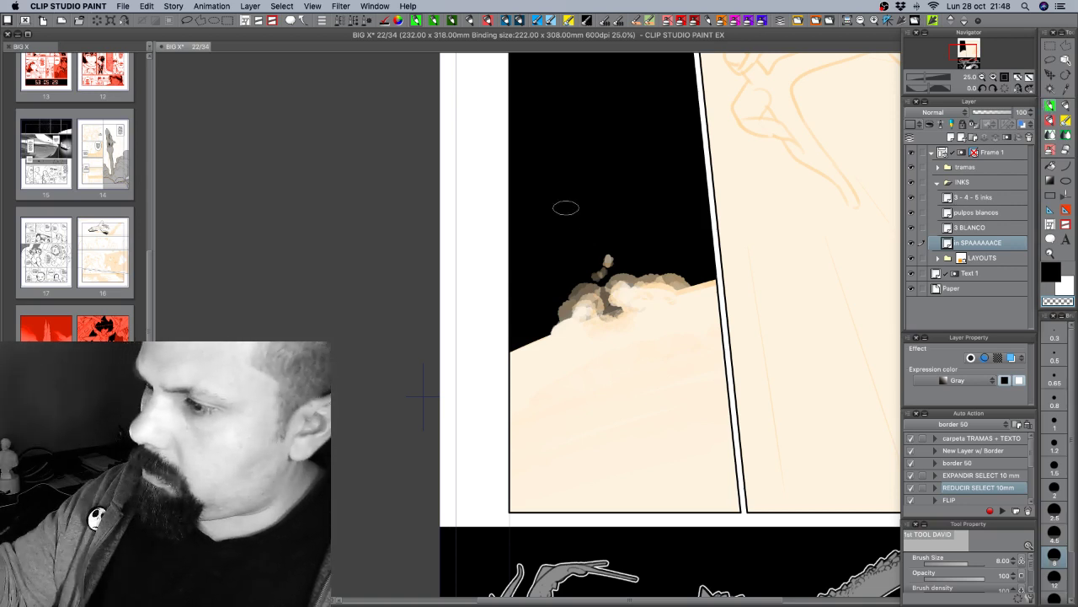
click(1056, 385)
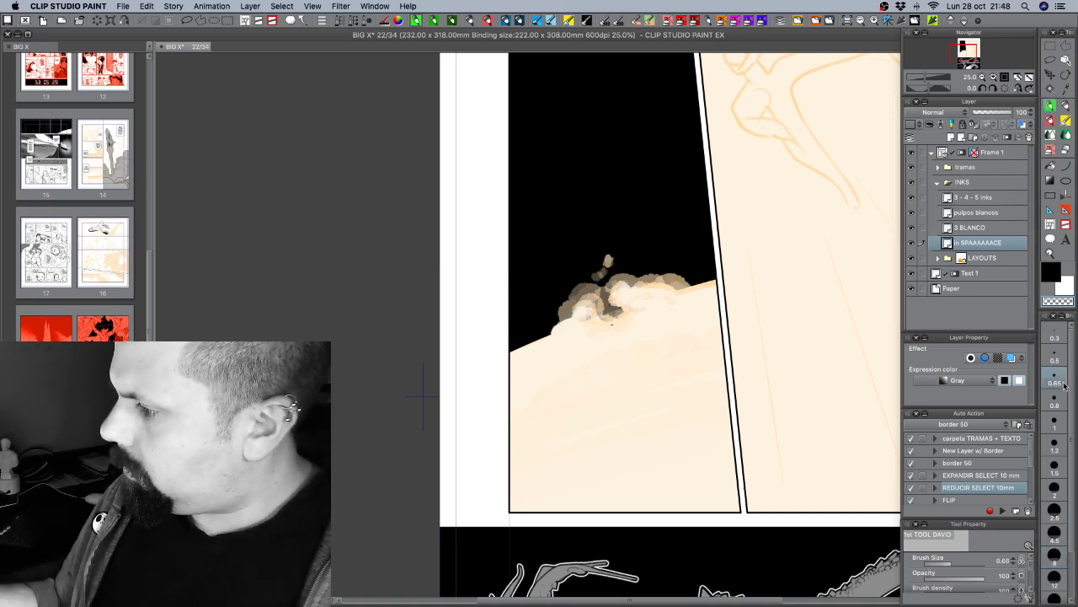
click(967, 137)
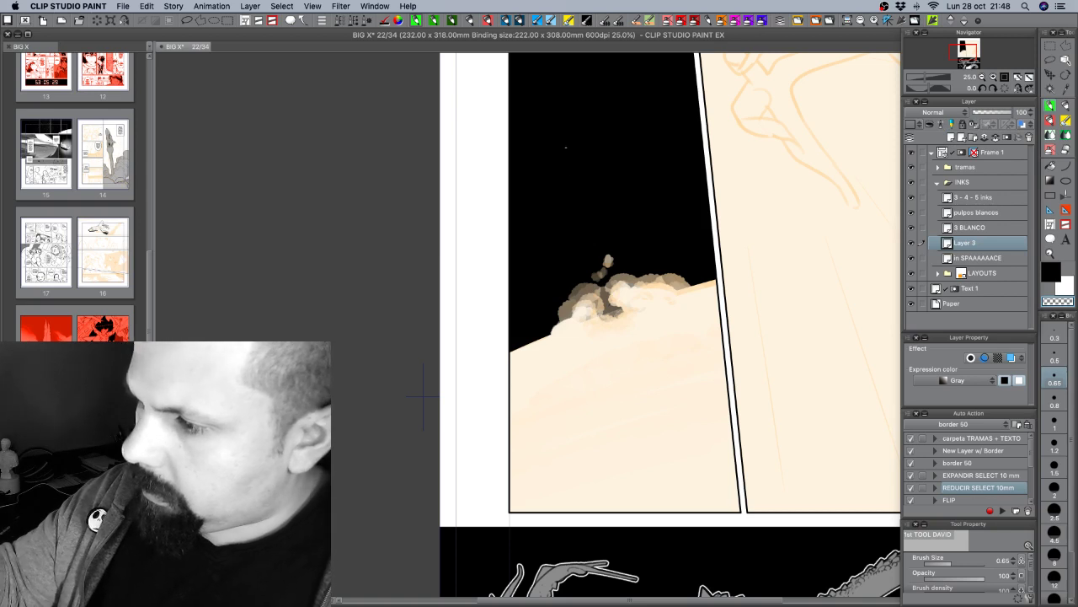
key(c)
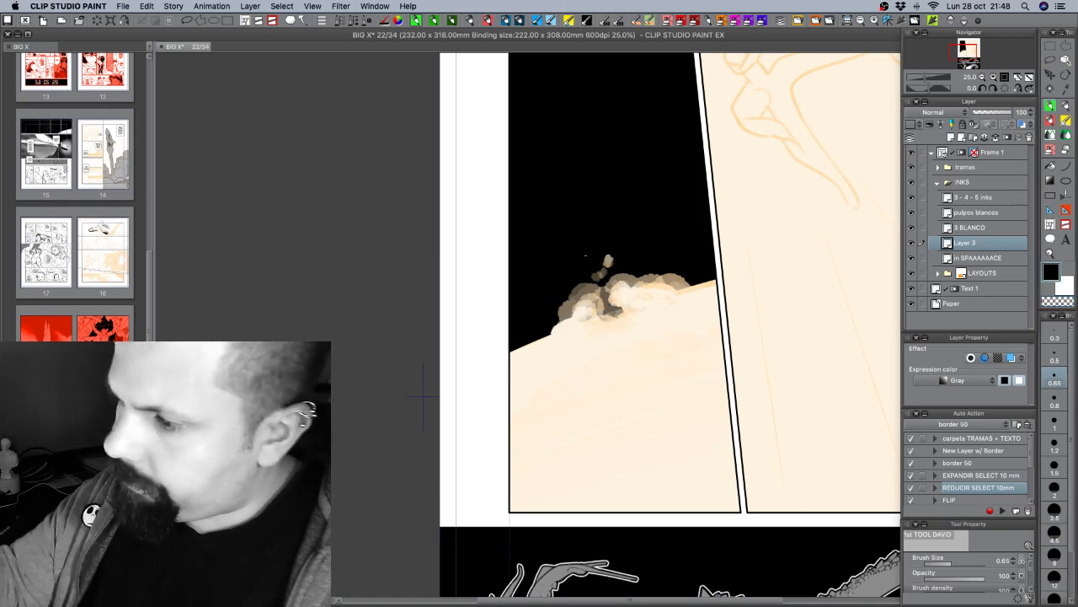
drag(604, 274, 648, 455)
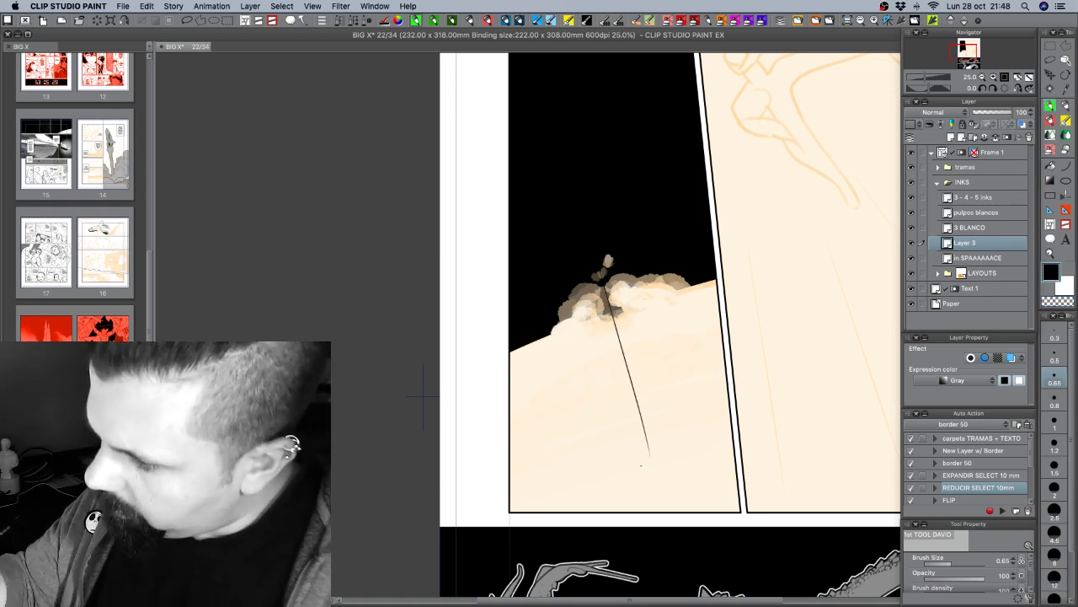
click(1022, 124)
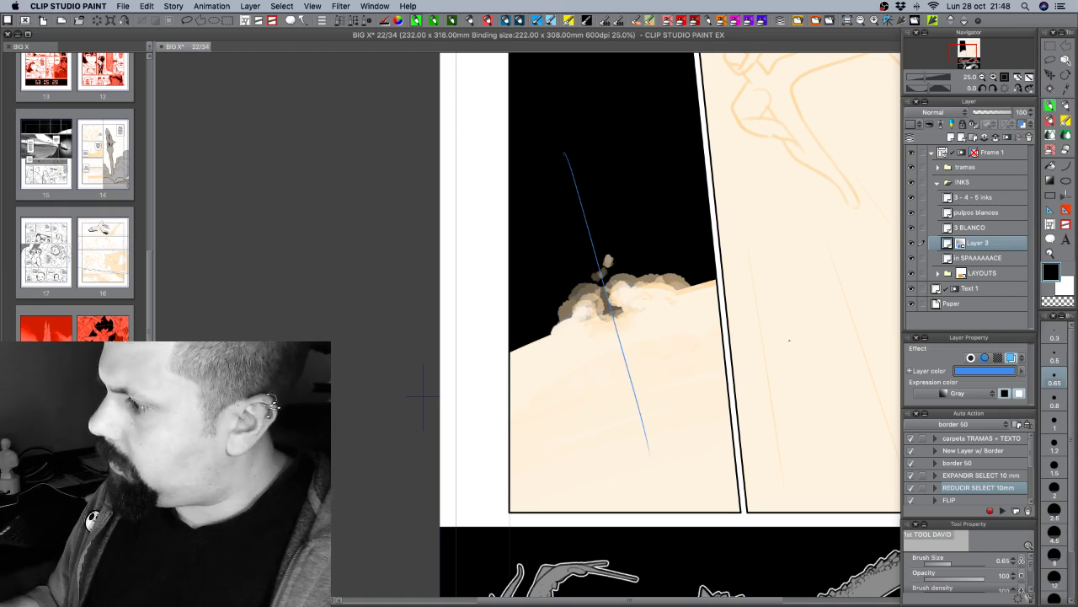
Select the area around the first top panel, rotate its SPAAAAAACE and Layer 3 artwork slightly clockwise together, and deselect.
click(996, 259)
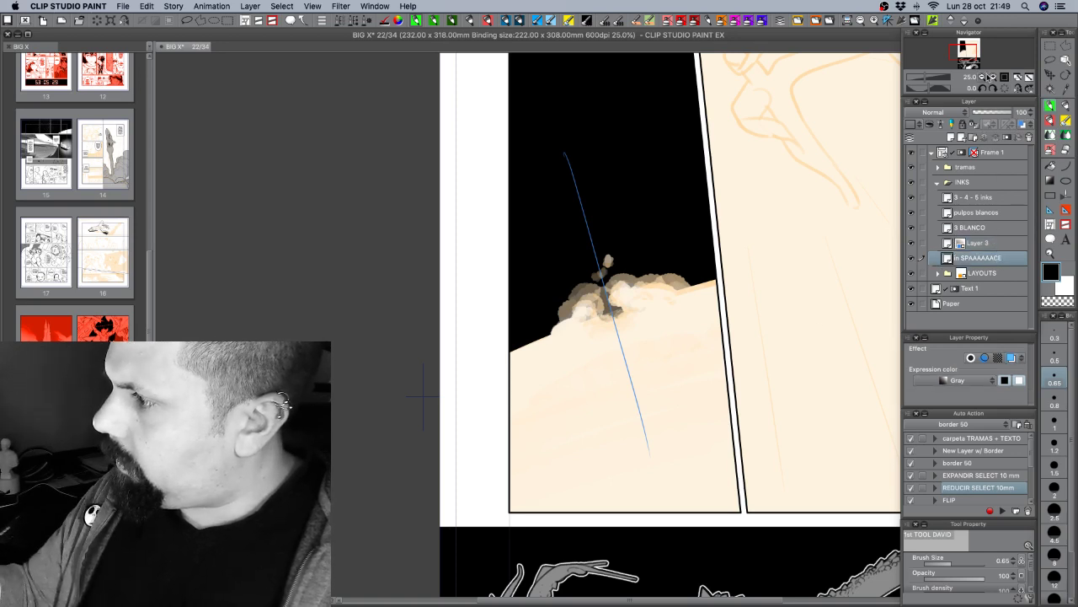
key(super+minus)
click(1050, 45)
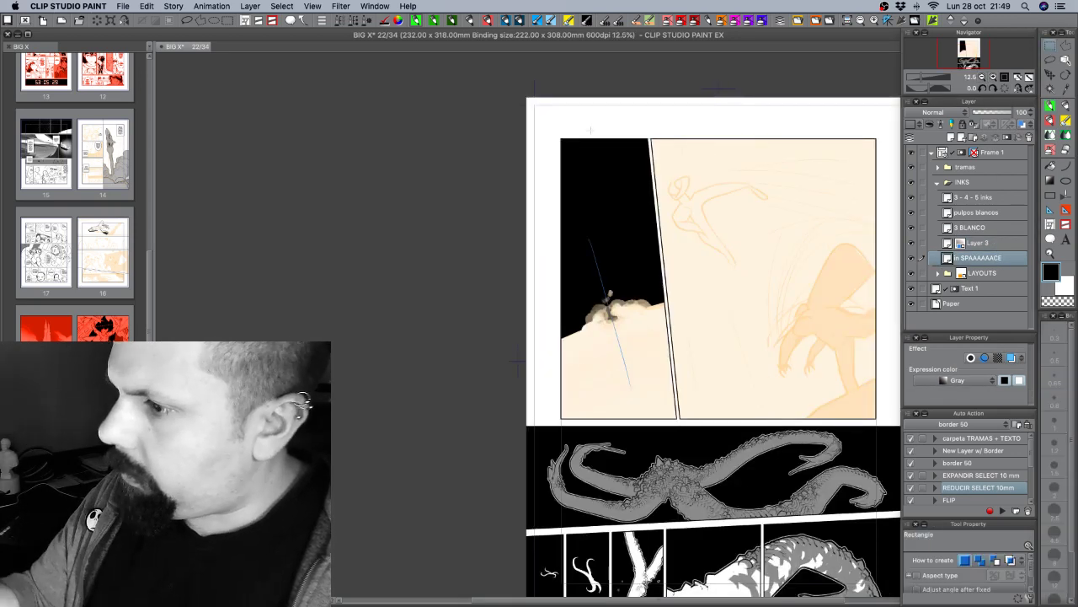
drag(538, 110, 700, 422)
shift+click(990, 244)
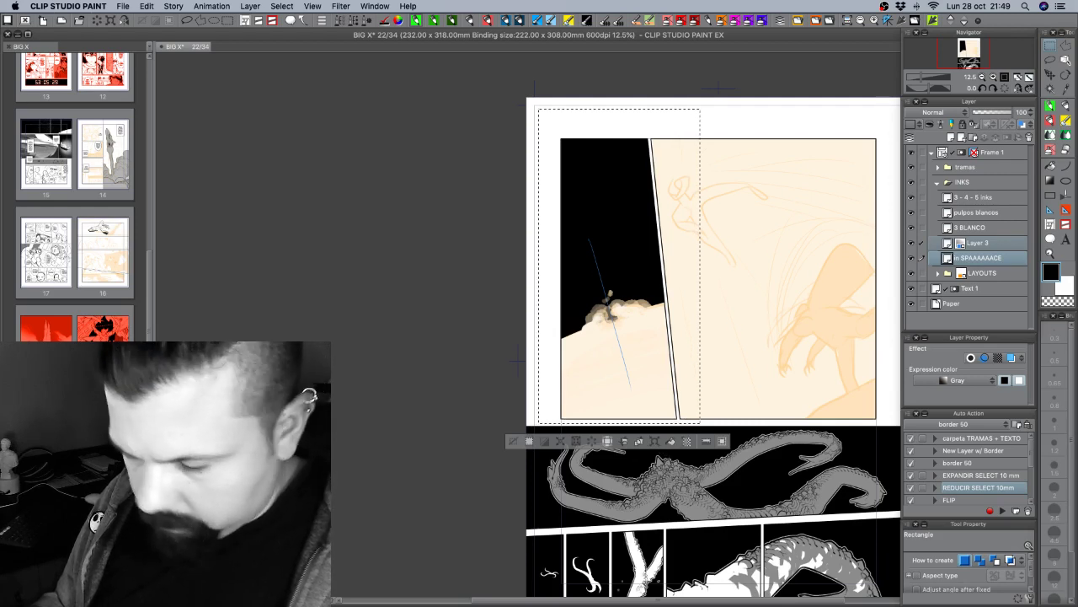
key(super+t)
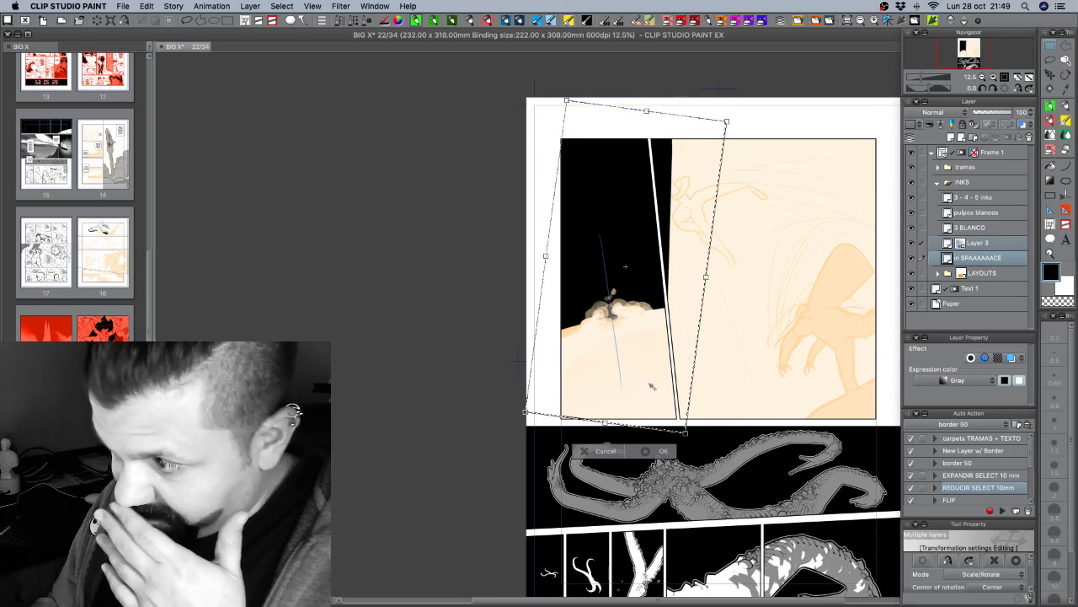
drag(648, 385, 649, 389)
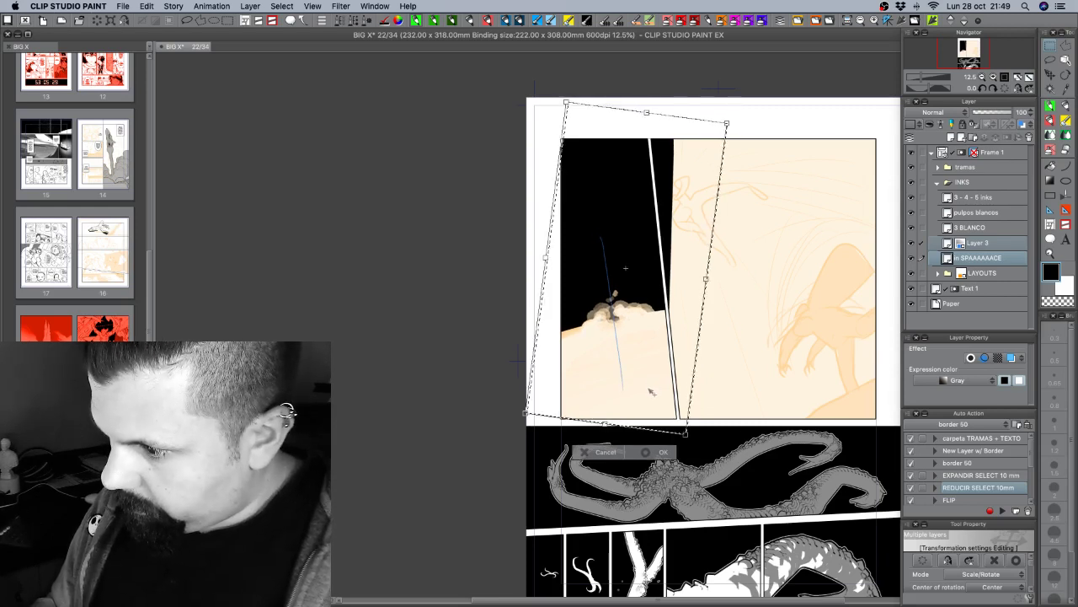
drag(726, 123, 719, 133)
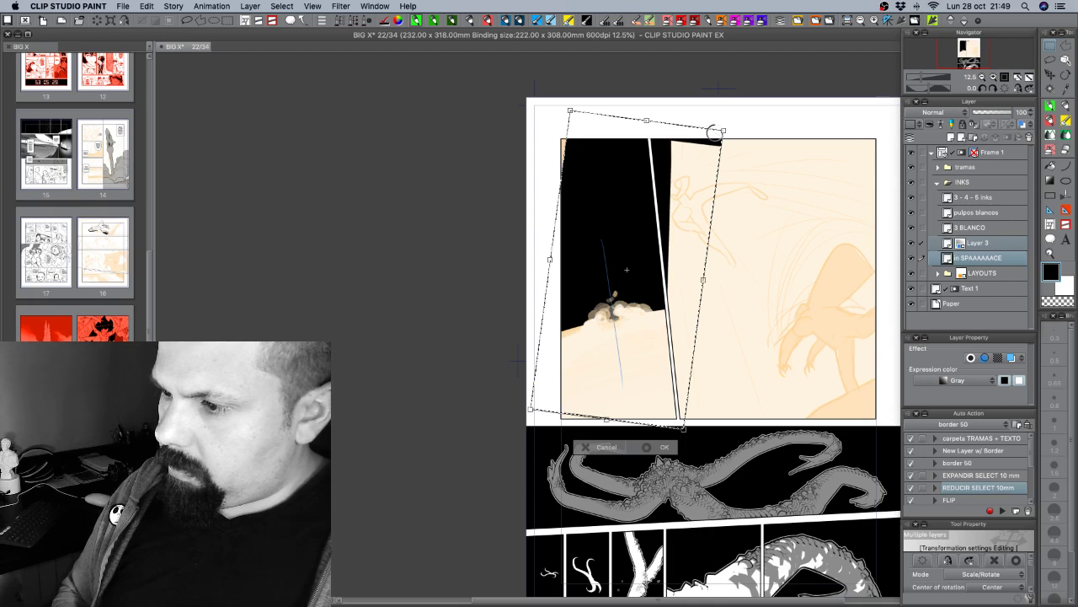
drag(714, 132, 716, 135)
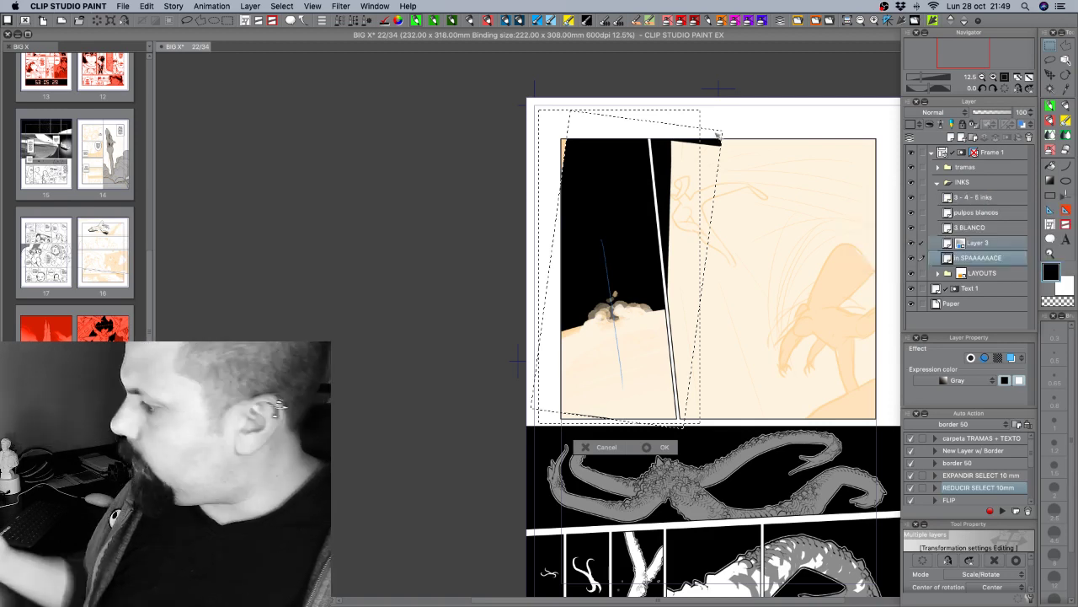
key(Return)
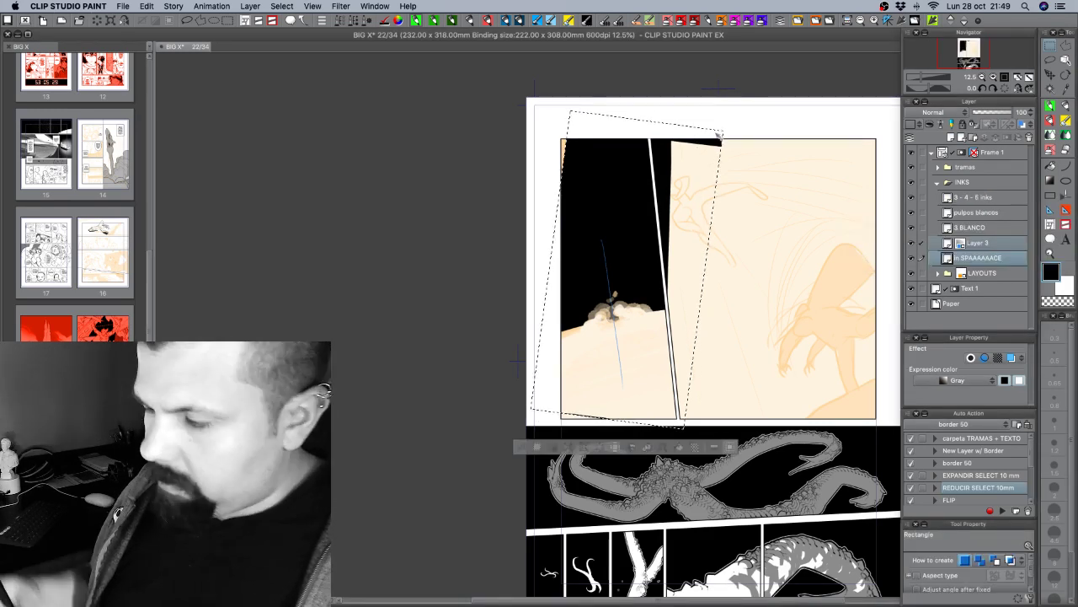
key(super+d)
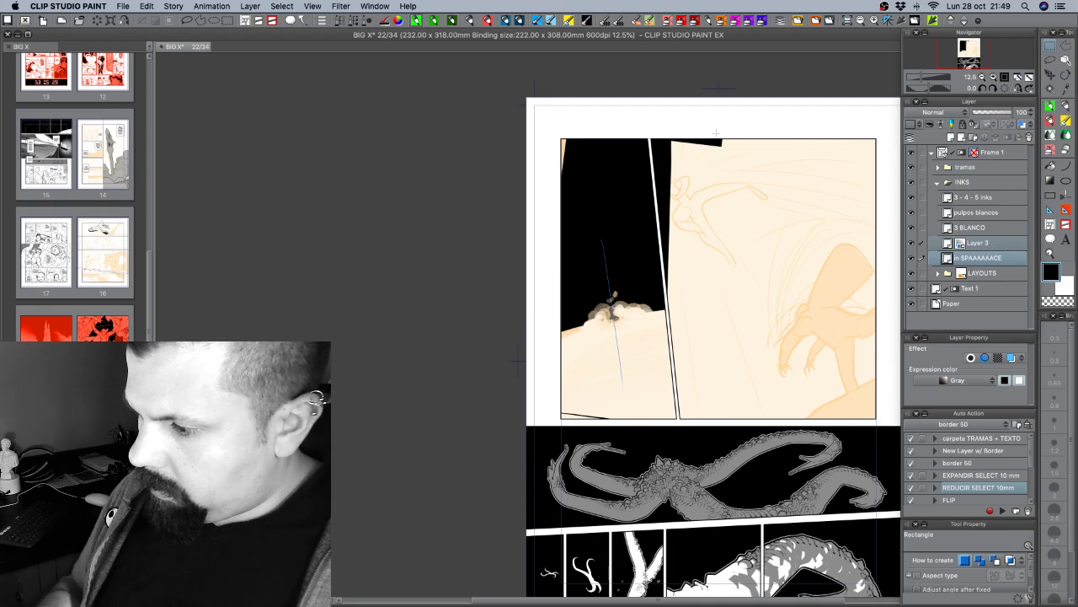
Outline the black overflow beyond the first panel's slanted border with a polyline selection, delete it, and deselect.
scroll(682, 404, down, 3)
scroll(683, 404, left, 2)
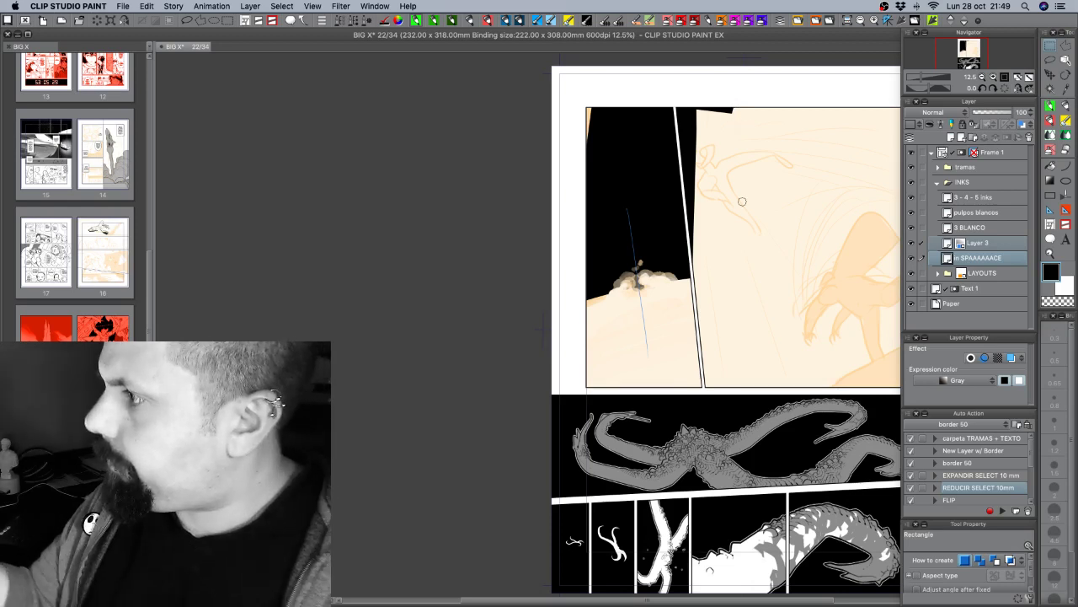
click(1060, 57)
click(674, 99)
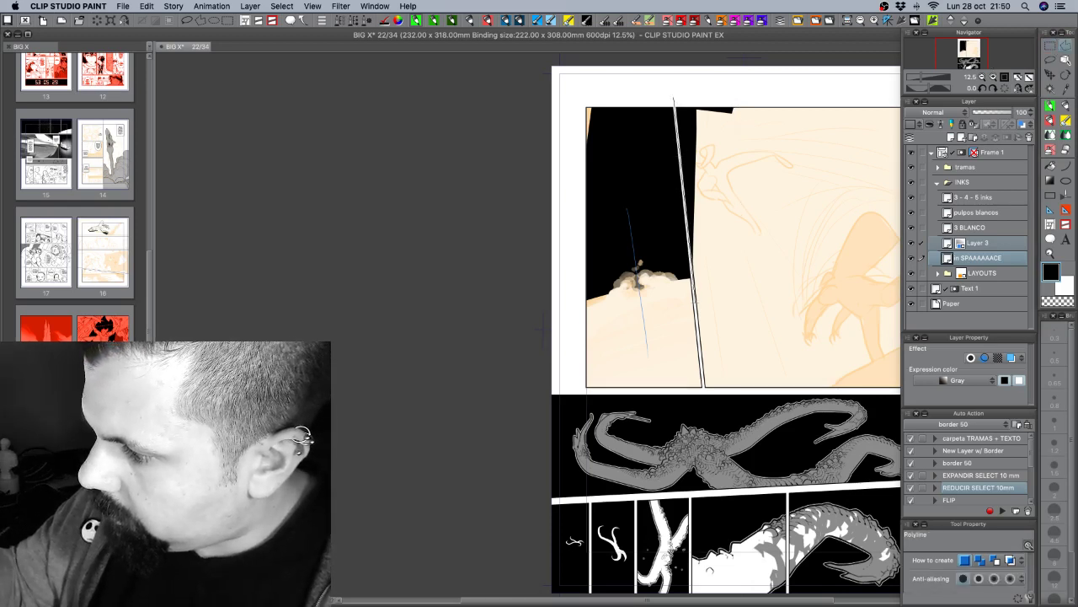
double_click(793, 86)
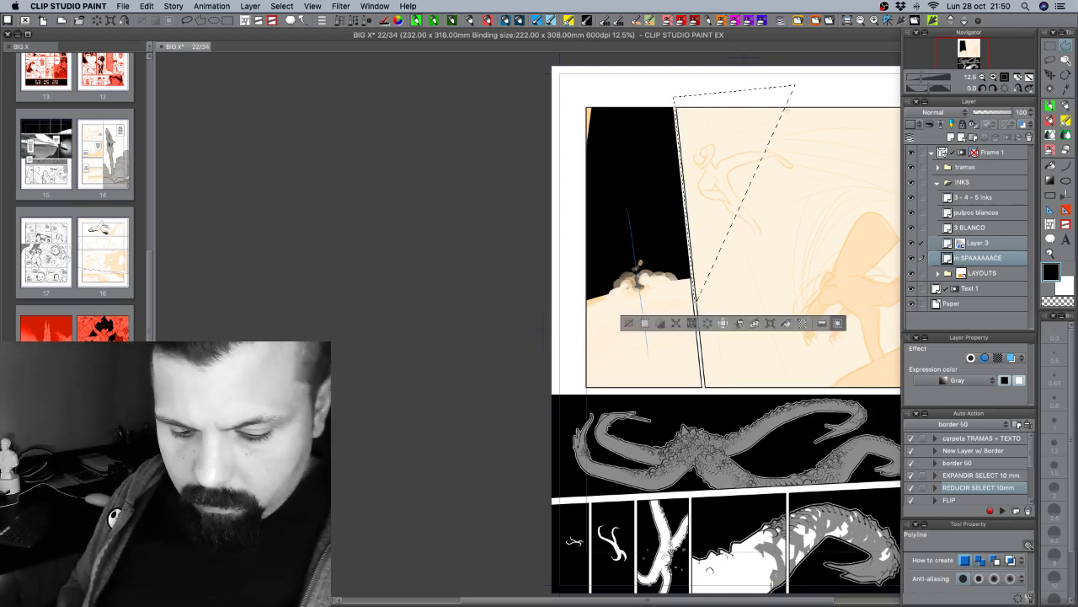
key(super+d)
Outline the upper part of the first panel with a polyline selection, fill it with black to cover the gap, and deselect.
click(573, 99)
click(576, 259)
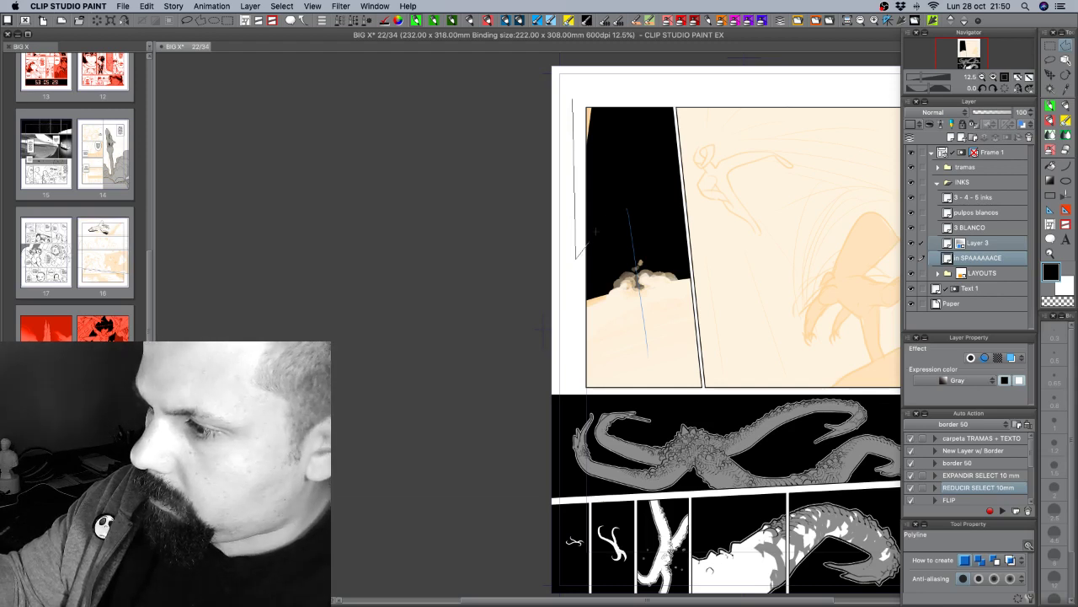
click(679, 150)
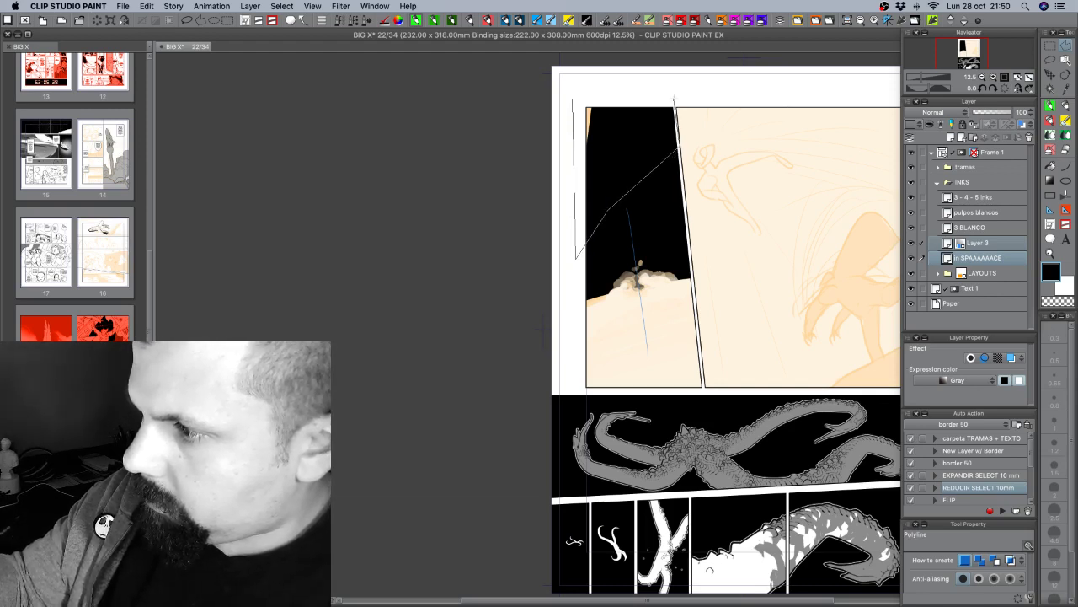
double_click(674, 100)
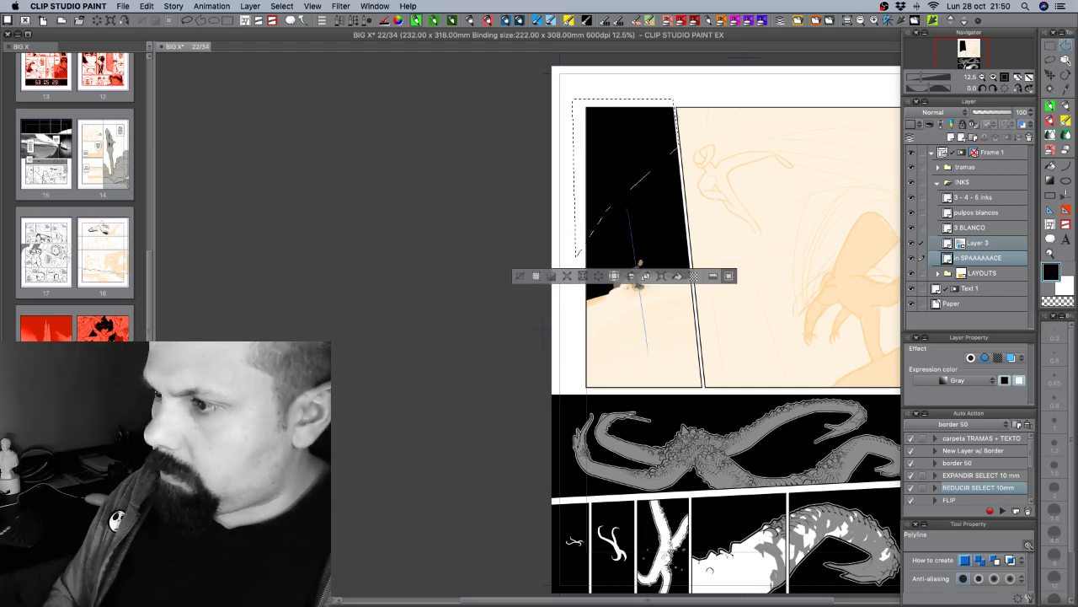
key(super+d)
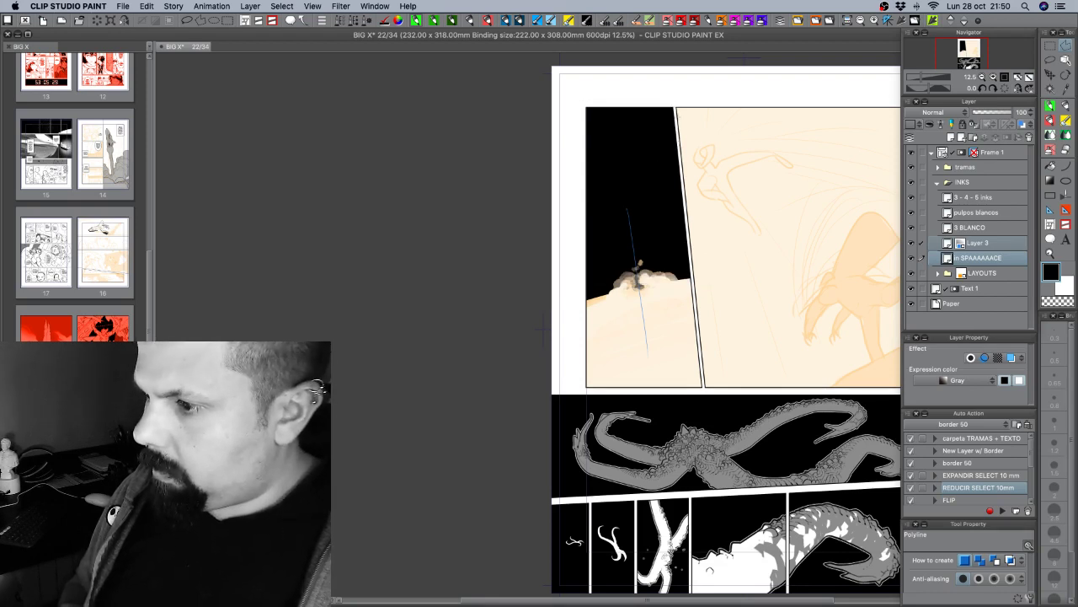
Make SPAAAAAACE the only active layer, and hide the LAYOUTS folder and the guide line on Layer 3.
drag(998, 112, 1000, 112)
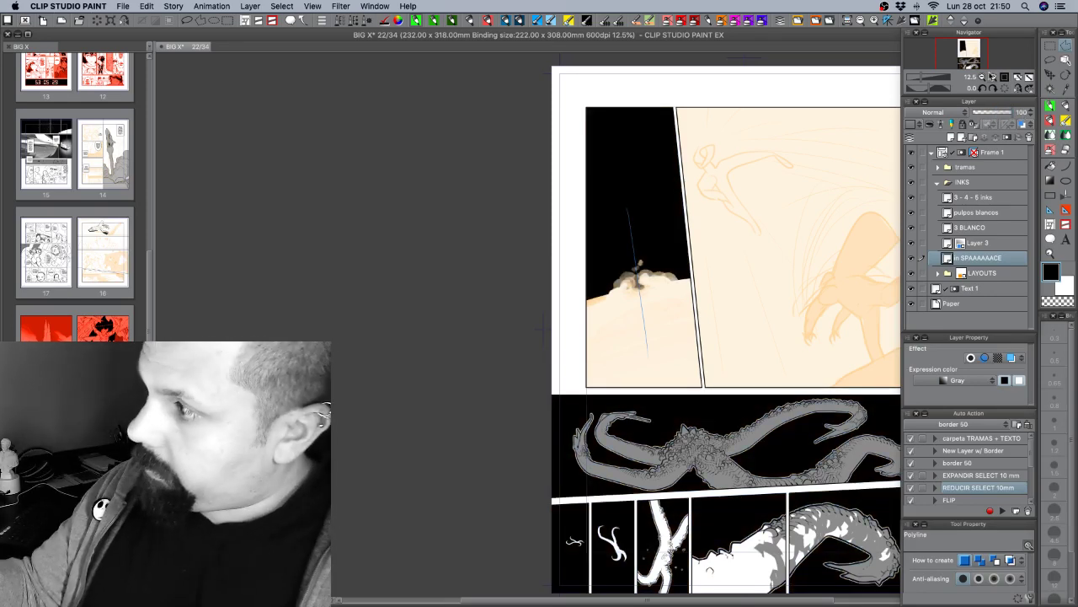
scroll(738, 267, up, 3)
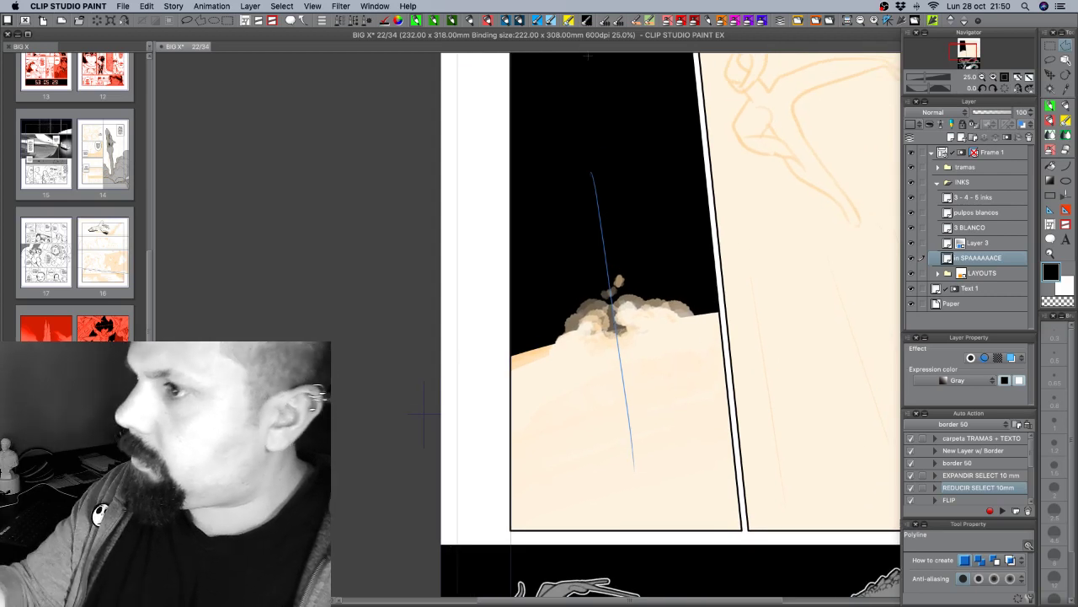
click(668, 20)
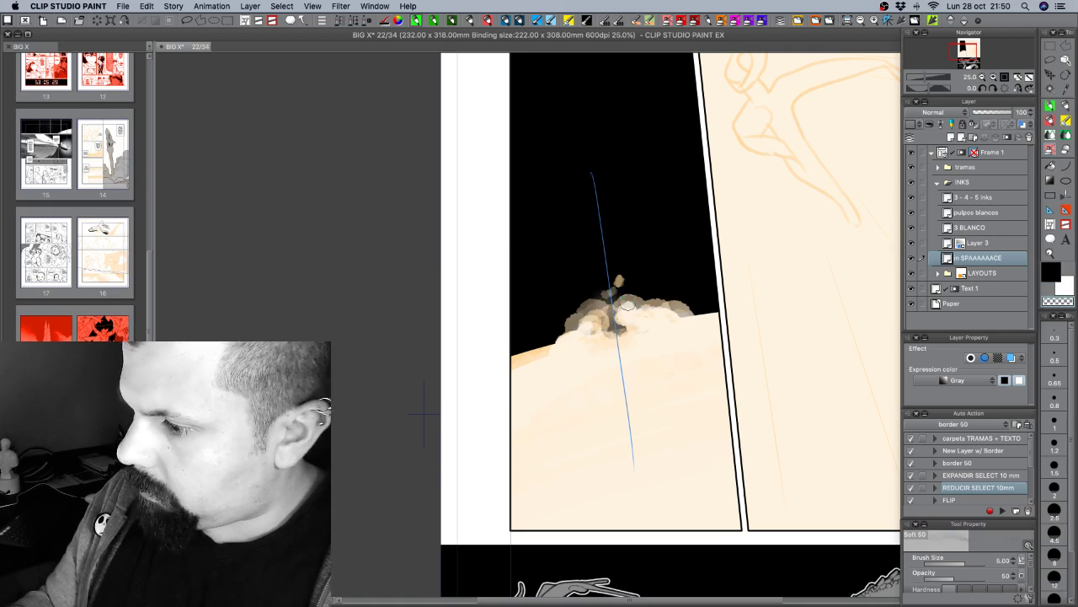
click(911, 273)
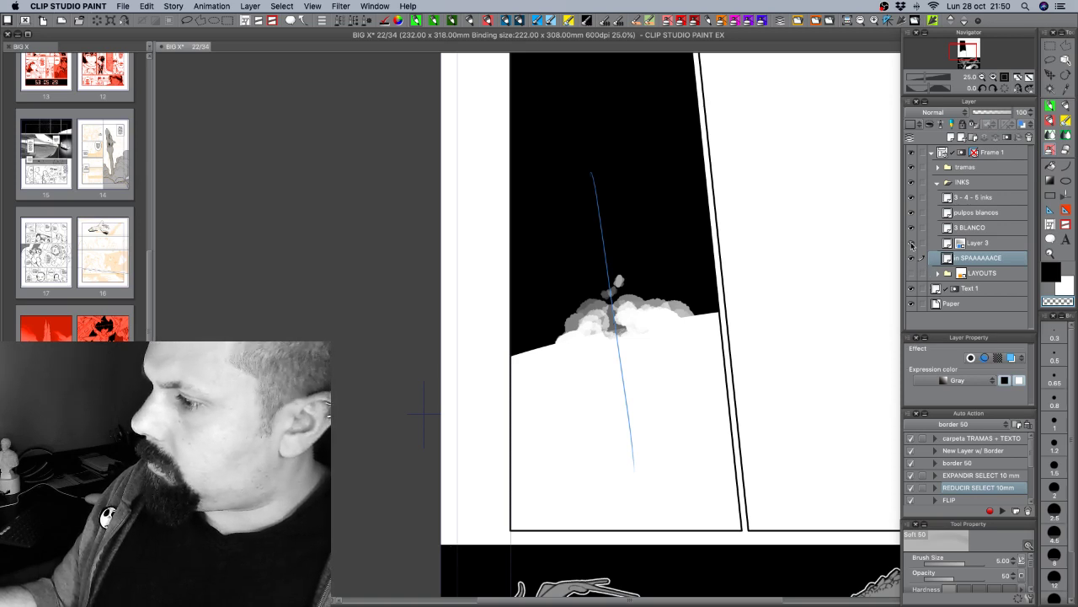
click(911, 243)
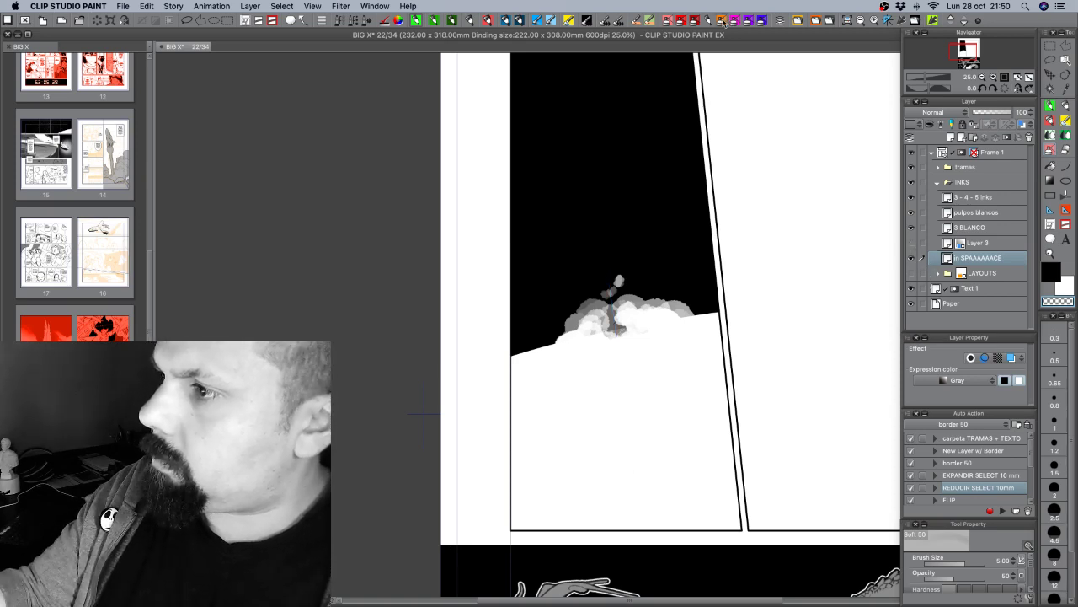
Spatter fine debris specks into the black sky above the clouds with the transparent Tone scraping brush at size 12.
click(695, 20)
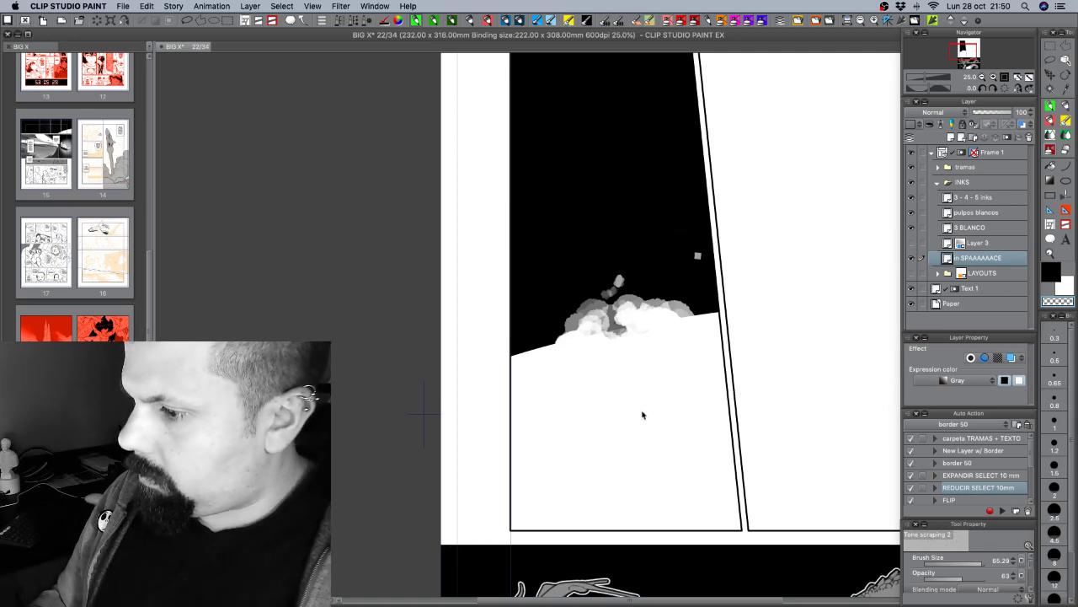
click(680, 23)
mouse_move(589, 293)
mouse_down()
mouse_move(618, 293)
mouse_move(605, 336)
mouse_move(630, 327)
mouse_move(613, 355)
mouse_move(635, 291)
mouse_move(611, 265)
mouse_move(611, 232)
mouse_move(574, 267)
mouse_move(657, 310)
mouse_up()
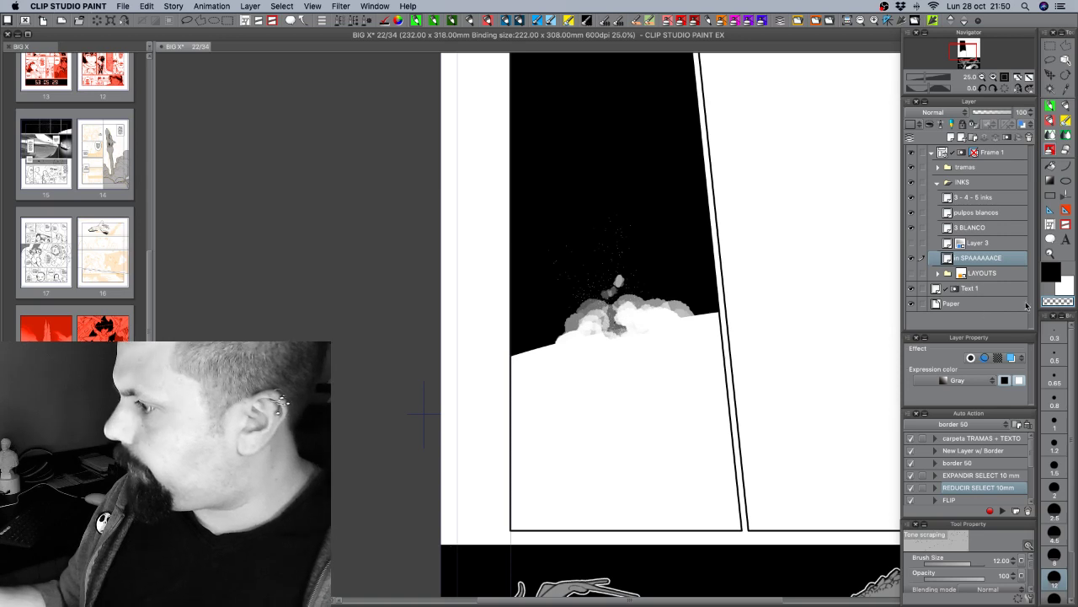
Try painting translucent smoke over the clouds with the Transparent watercolor brush at size 12, and undo the strokes.
click(1050, 137)
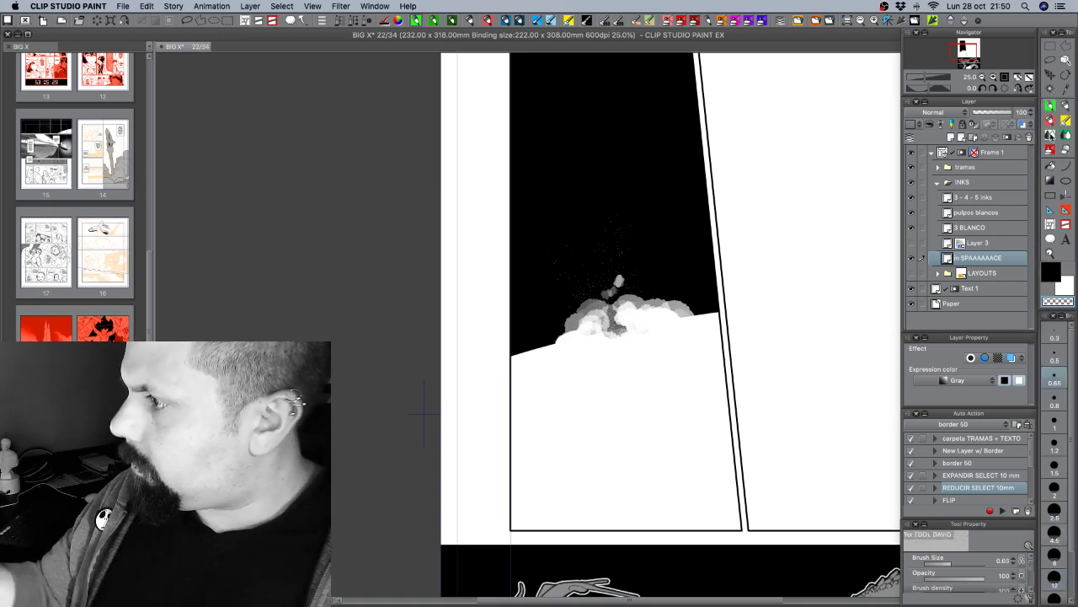
click(1054, 119)
mouse_move(634, 302)
mouse_down()
mouse_move(621, 286)
mouse_move(606, 317)
mouse_up()
key(super+z)
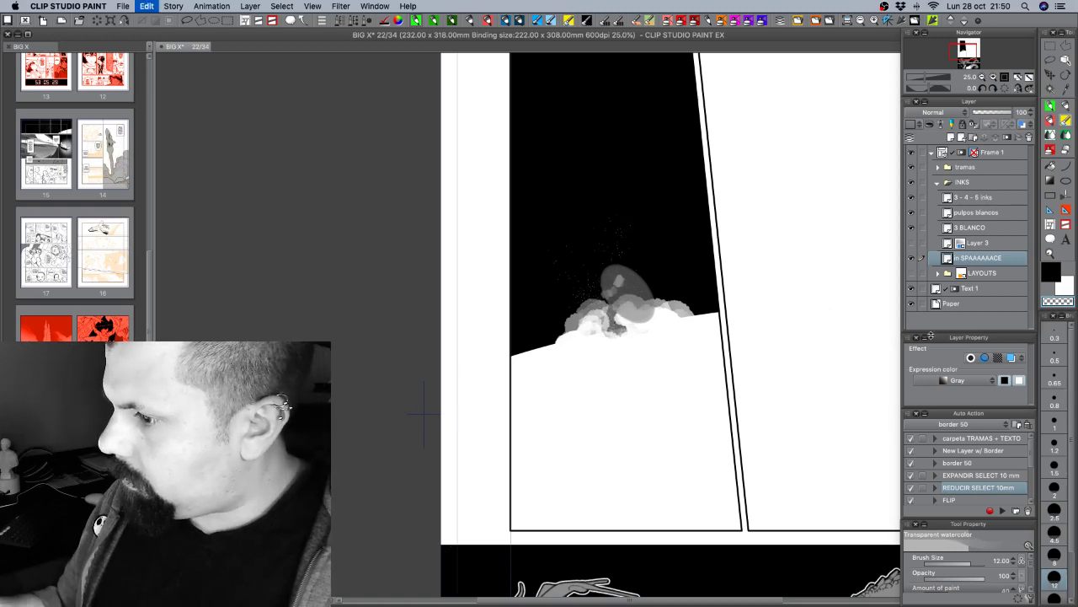
key(super+z)
drag(597, 306, 614, 278)
key(ctrl+z)
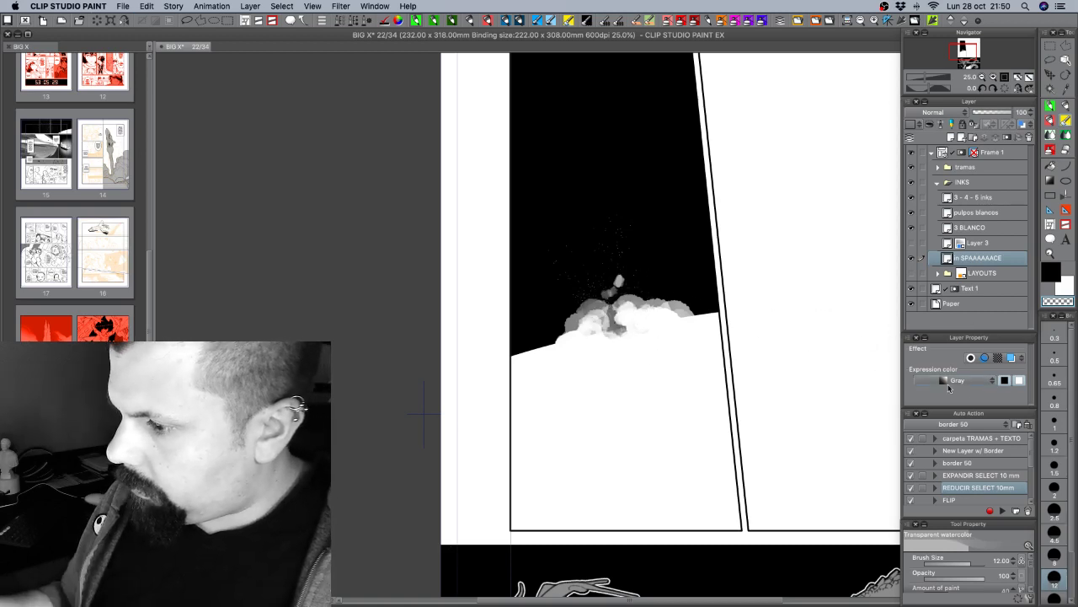
click(1055, 487)
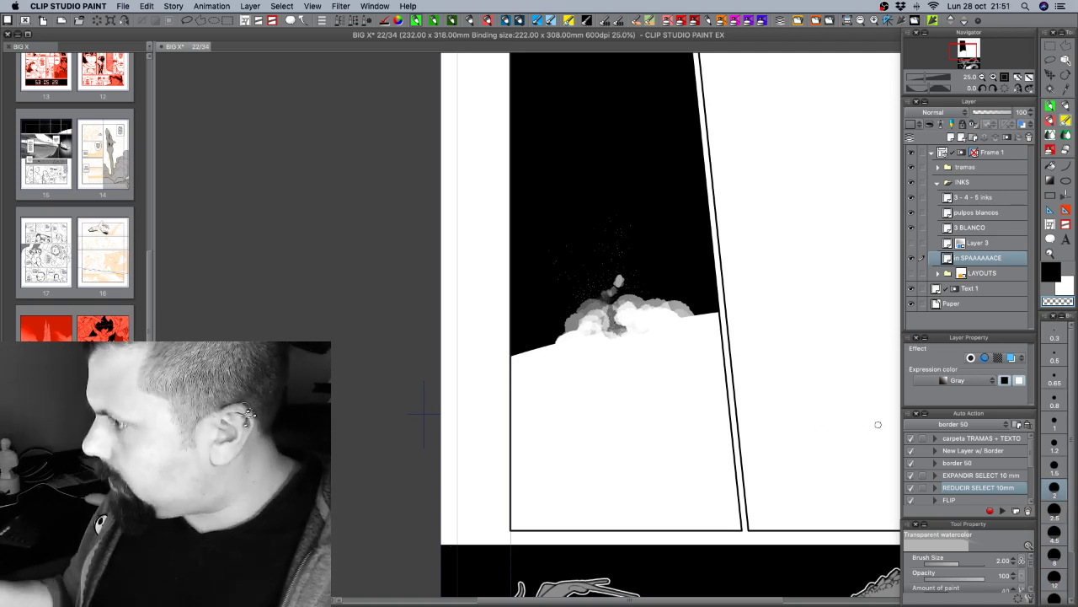
key(ctrl+z)
Paint over the loose grey puffs above the clouds in black with the 1st TOOL DAVID pen at size 12.
click(1050, 121)
click(1057, 552)
click(1055, 532)
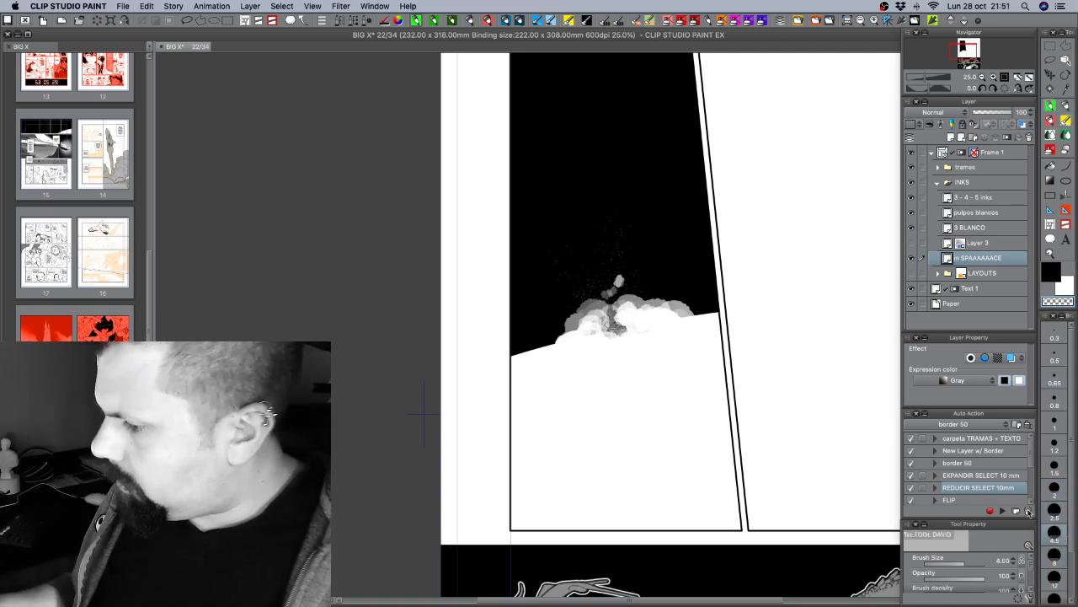
click(1055, 579)
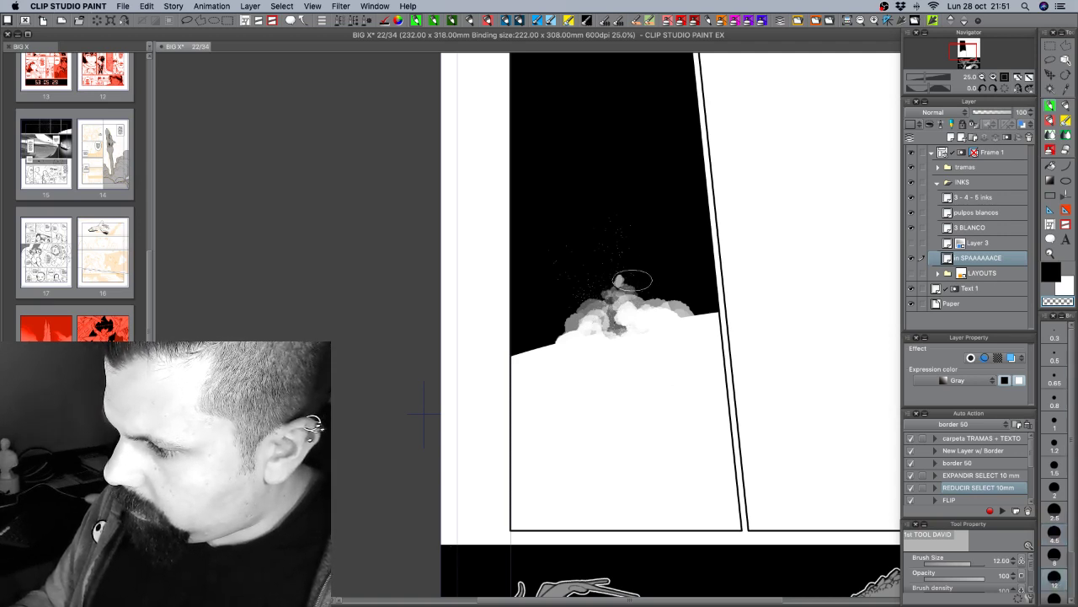
key(super+z)
key(c)
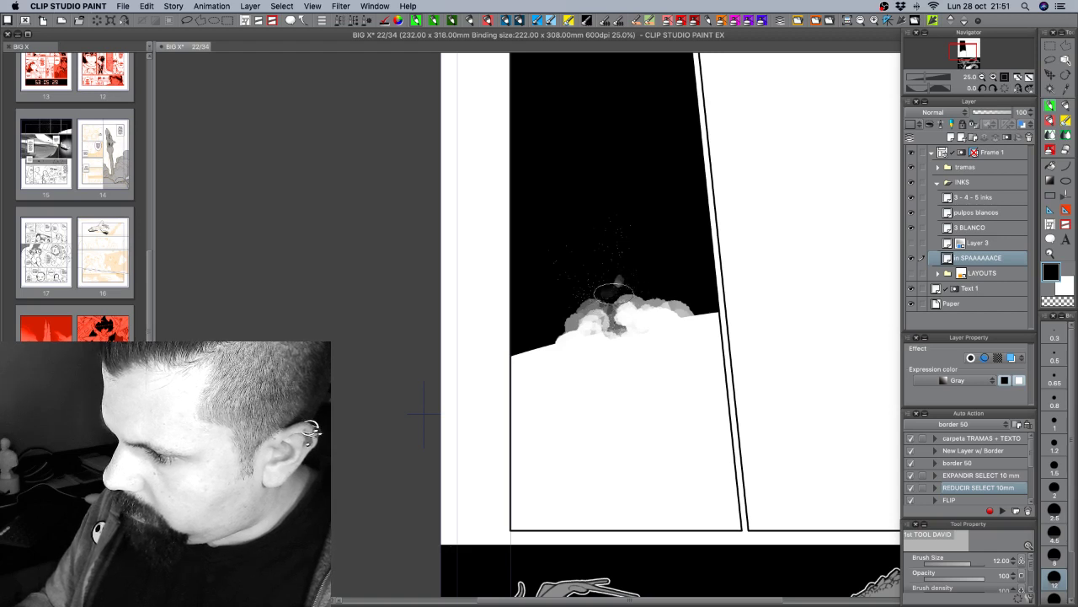
Build a small smoke plume rising from the middle of the clouds with alternating transparent and black size 12 strokes.
key(c)
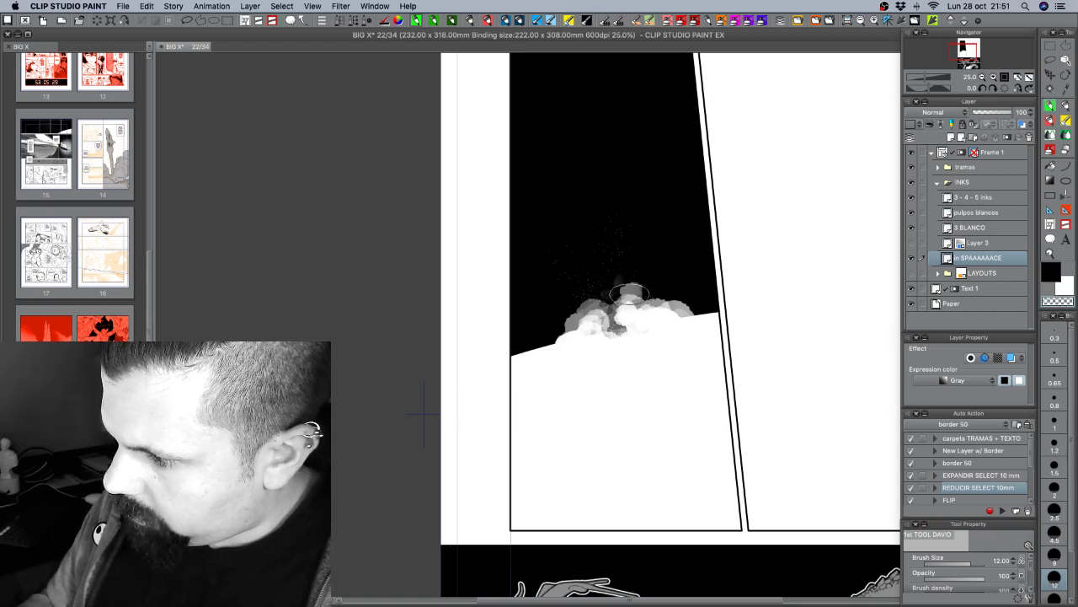
key(c)
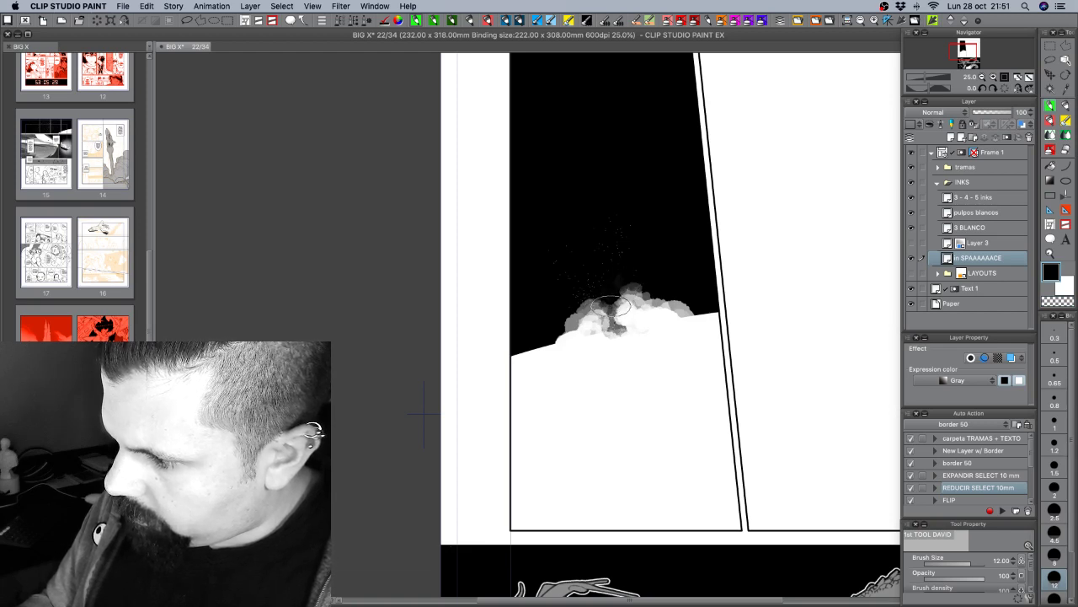
key(c)
drag(621, 283, 619, 290)
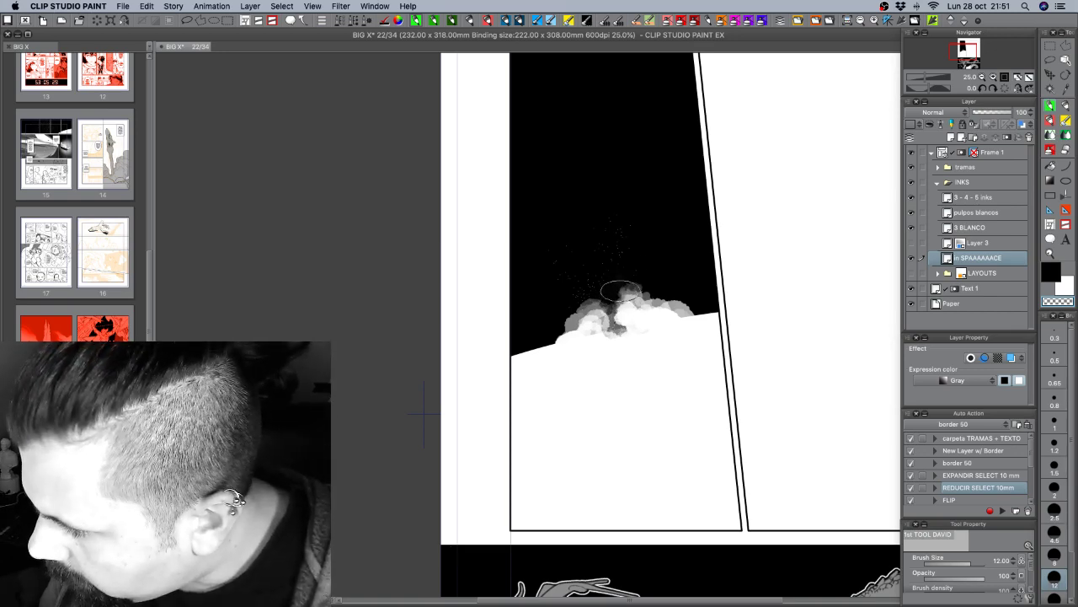
click(620, 282)
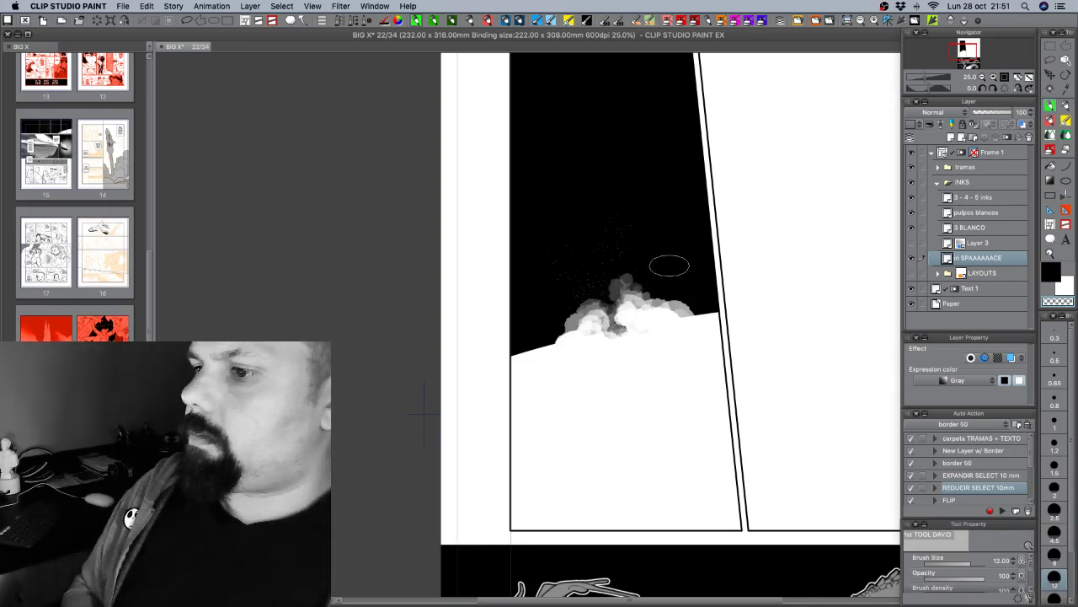
Shade the base of the smoke plume with the 1st TOOL DAVID pen and trim its lower edge with transparent strokes at size 8.
drag(610, 337, 622, 334)
click(1054, 556)
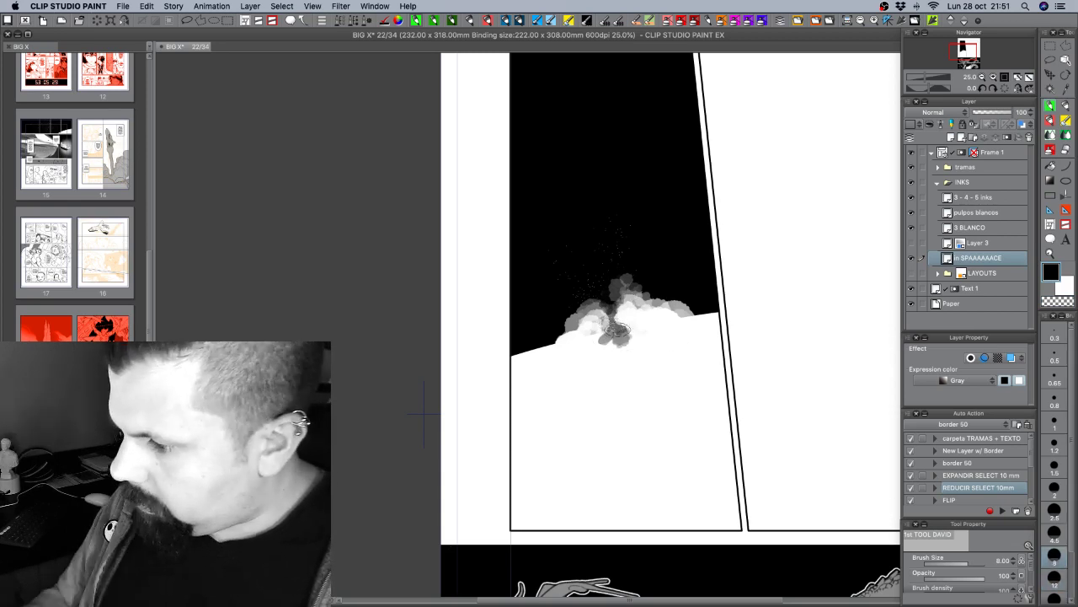
key(c)
mouse_move(605, 342)
mouse_down()
mouse_move(616, 352)
mouse_move(595, 348)
mouse_move(630, 344)
mouse_up()
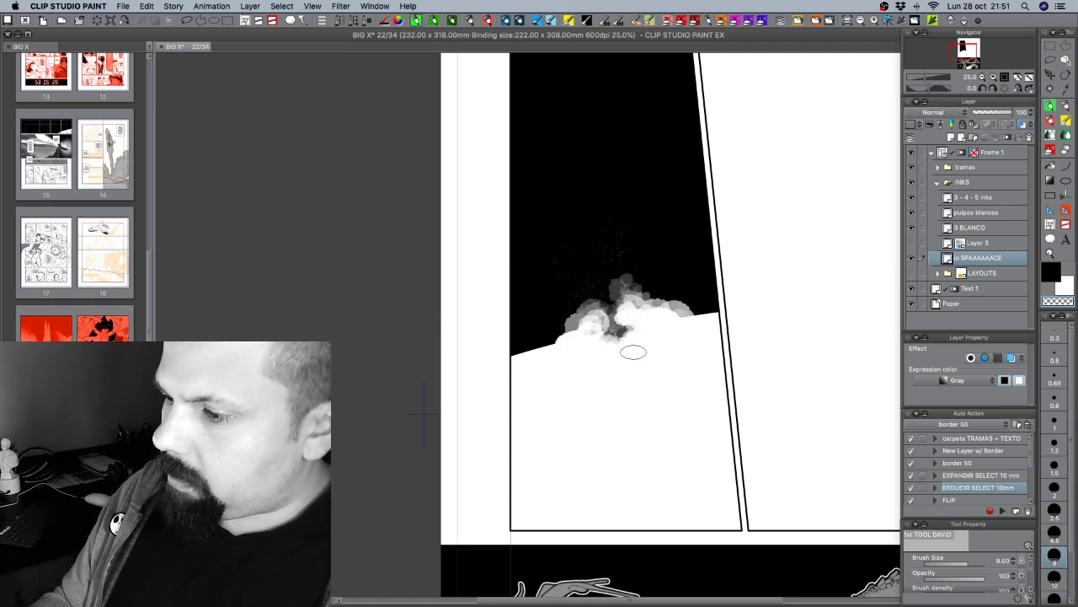
Scatter more fine debris specks higher into the black sky above the plume with the Tone scraping brush at size 12.
drag(807, 220, 790, 292)
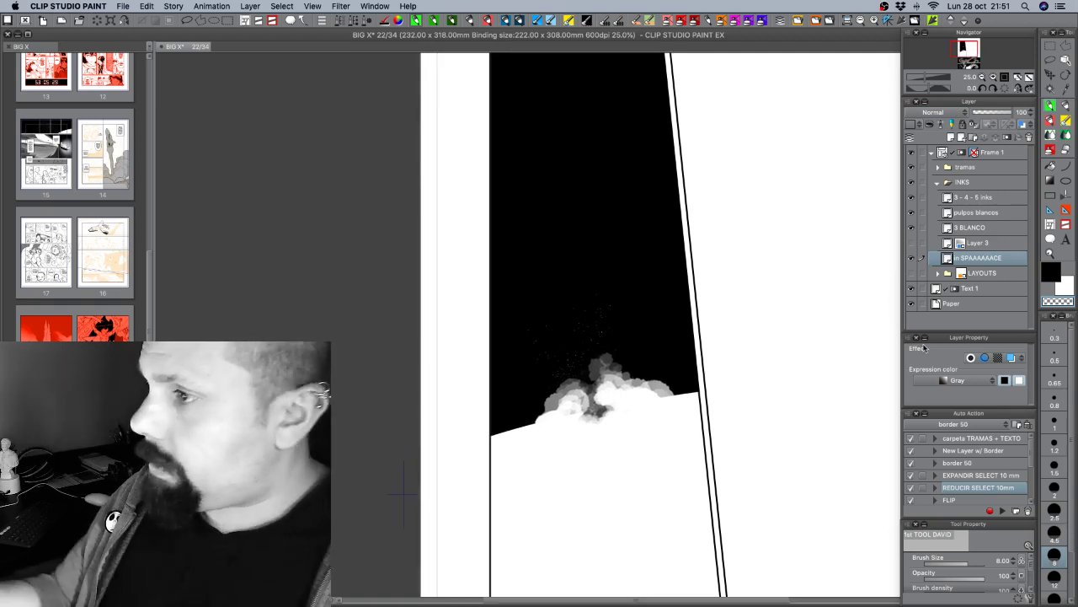
click(682, 20)
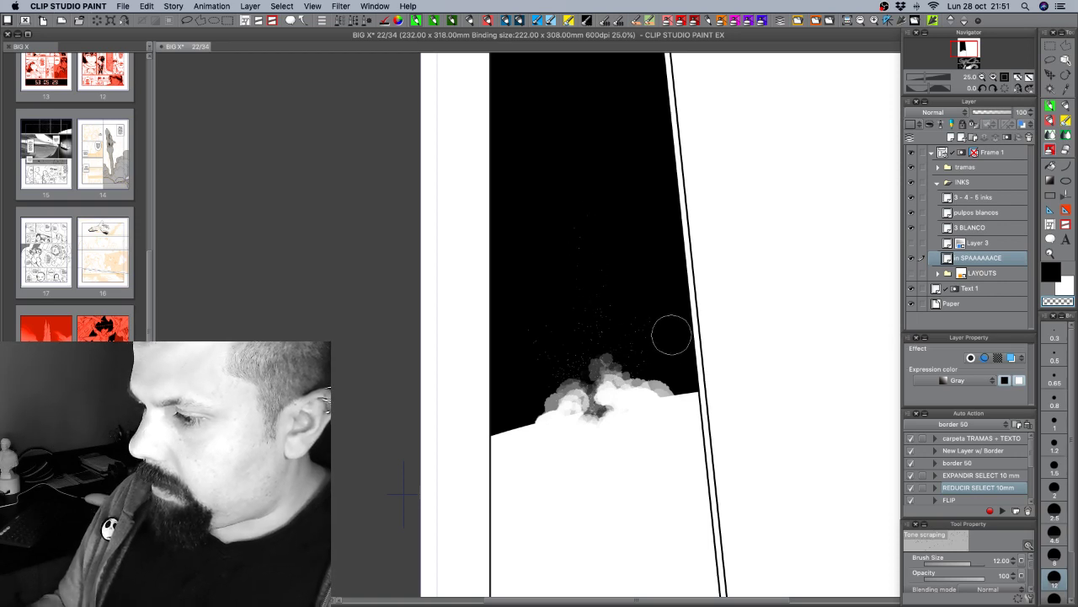
click(981, 77)
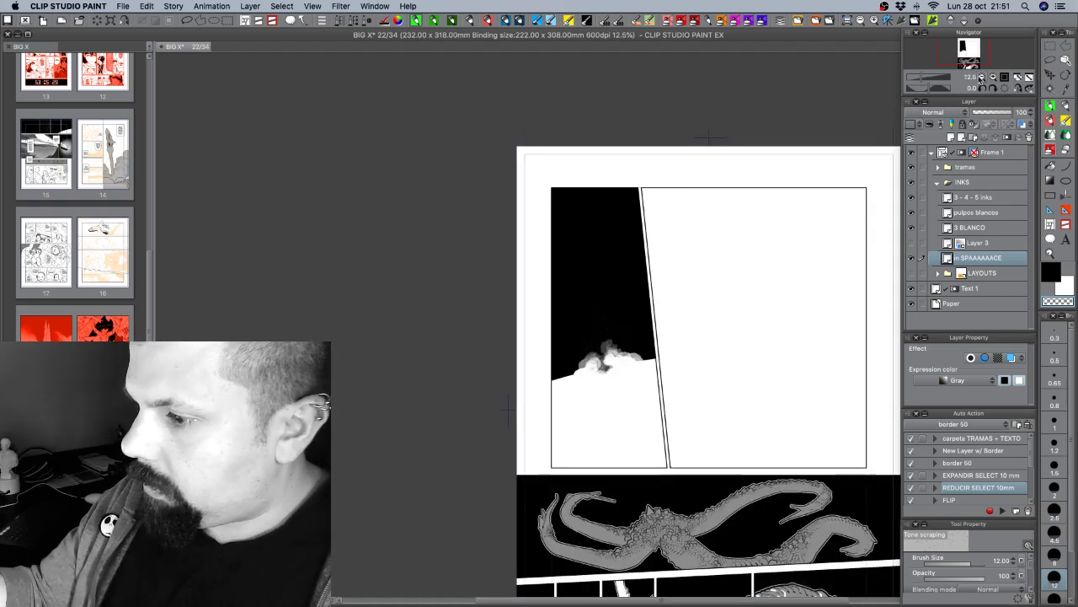
key(super+plus)
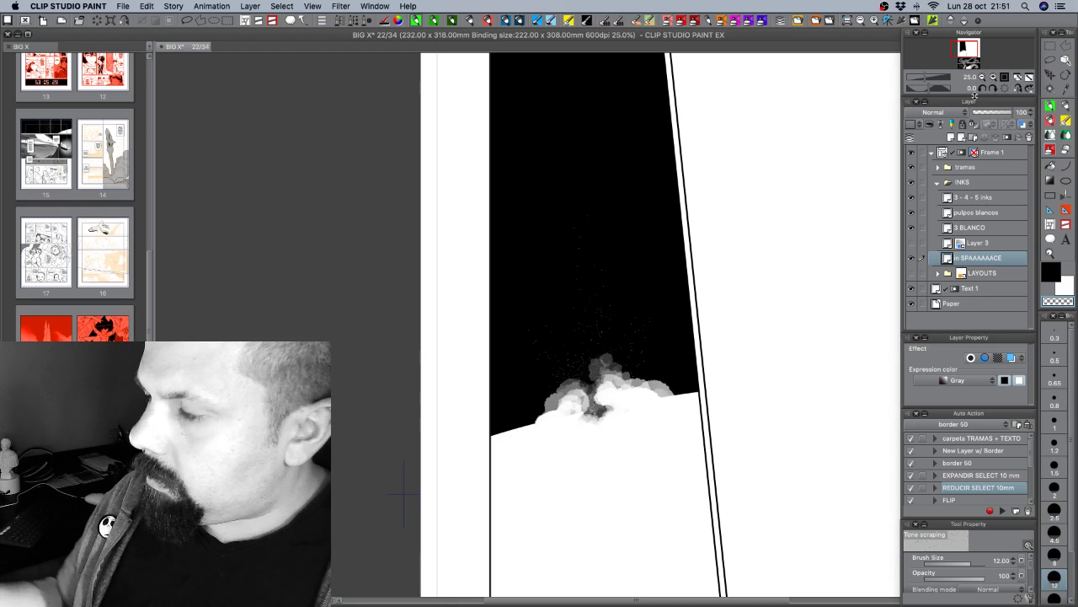
Spatter coarser debris specks around the plume with the Tone scraping particle size at 0.23, and save the page.
scroll(1011, 565, down, 4)
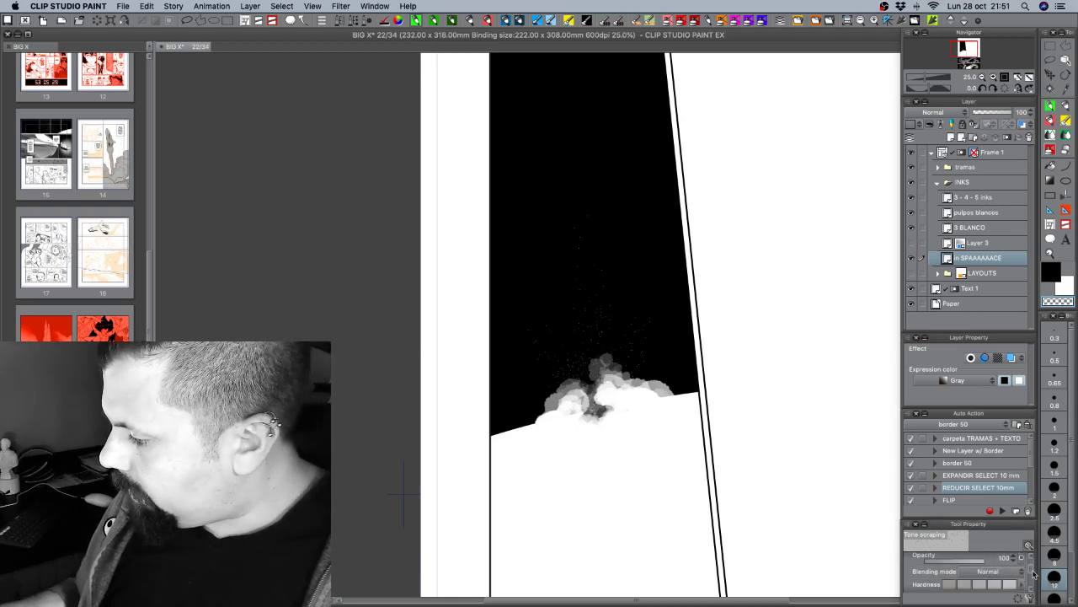
click(945, 577)
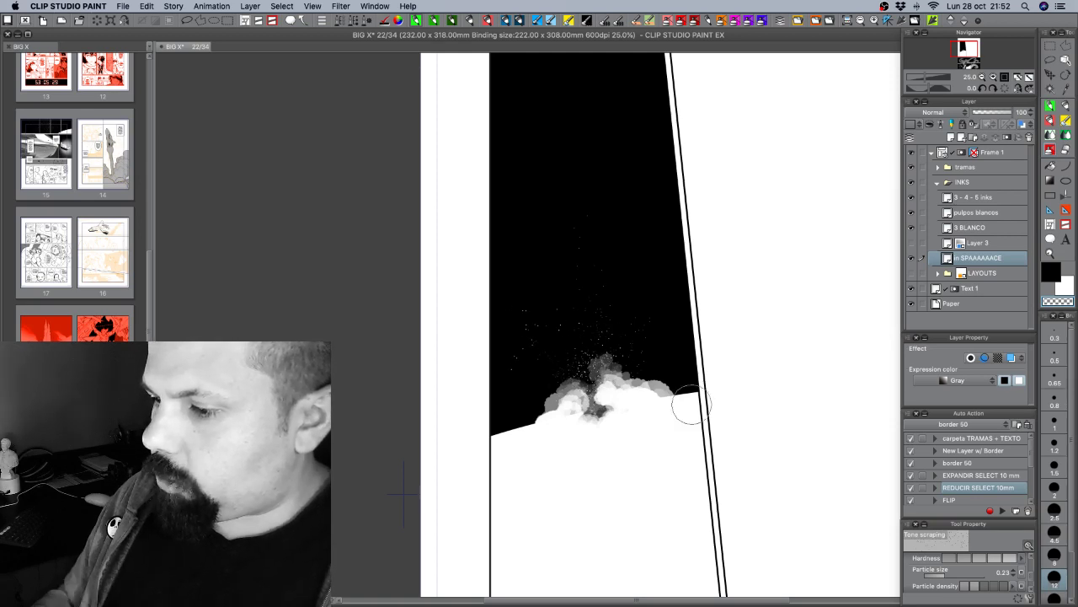
click(981, 76)
drag(765, 414, 716, 378)
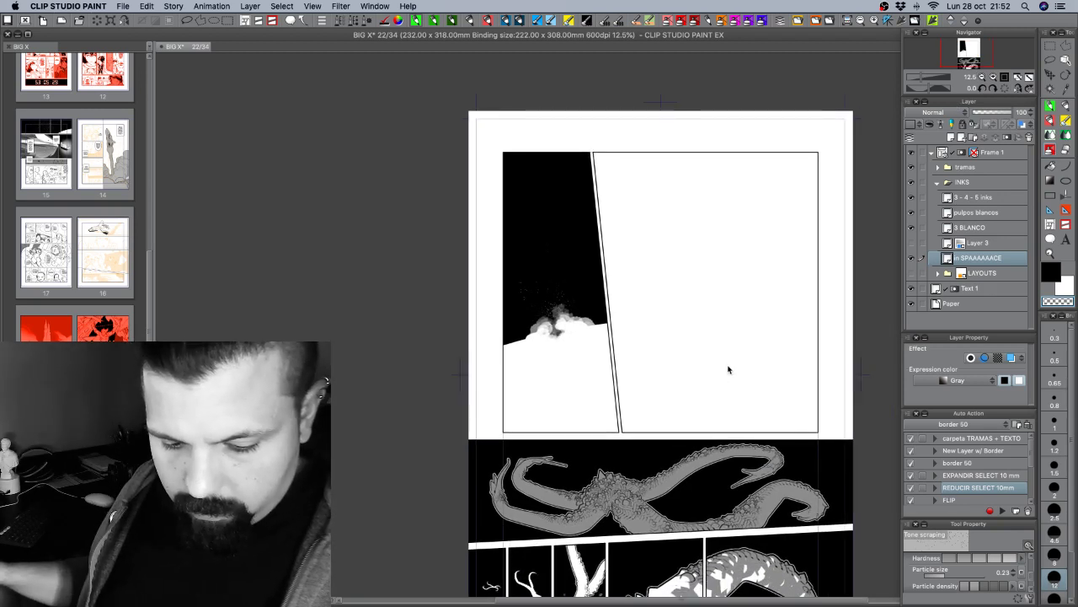
key(super+s)
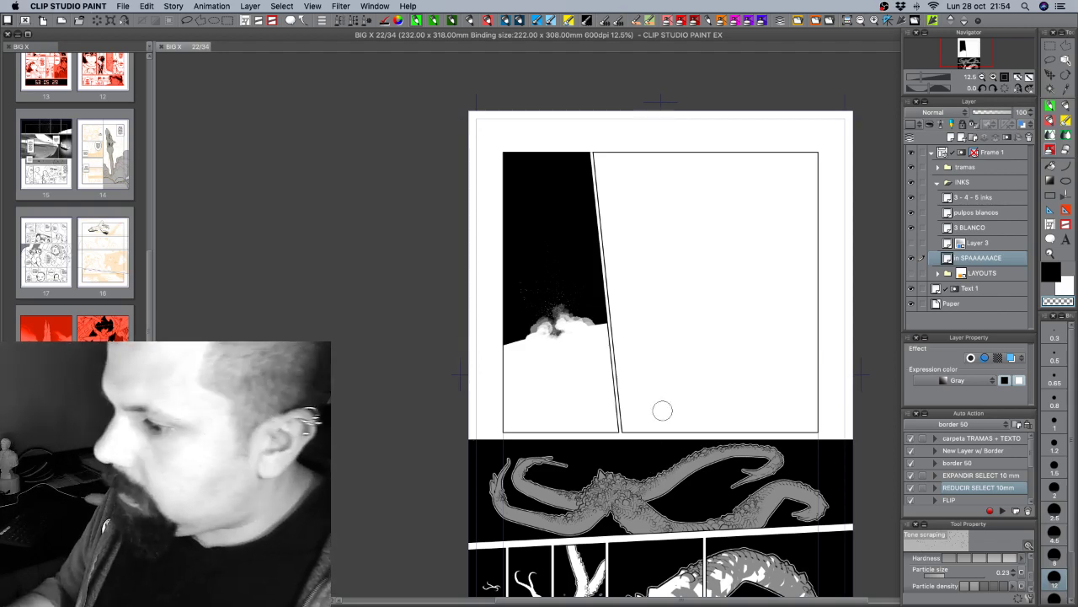
Show the LAYOUTS folder and lower the opacity of the SPAAAAAACE ink layer to 54 so the sketch shows through.
mouse_move(620, 348)
mouse_down()
mouse_move(626, 304)
mouse_move(620, 365)
mouse_up()
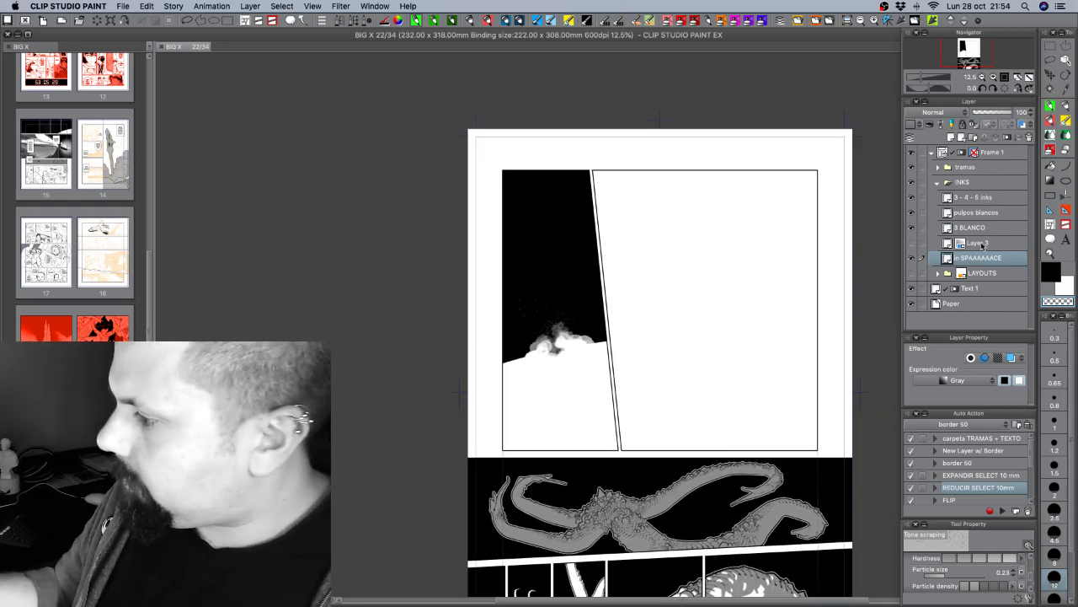
click(911, 258)
click(911, 273)
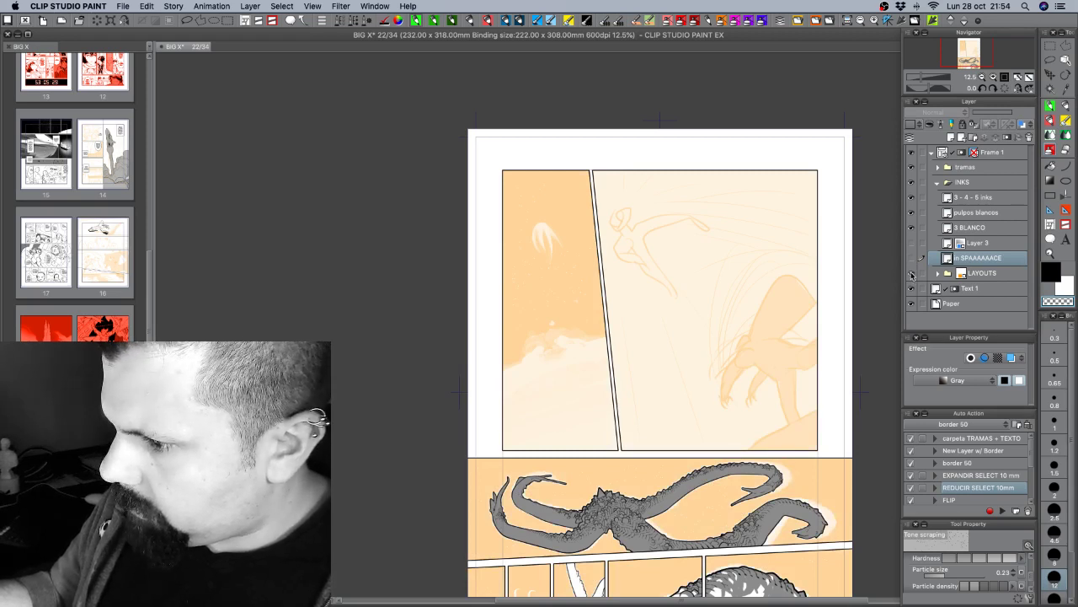
click(911, 273)
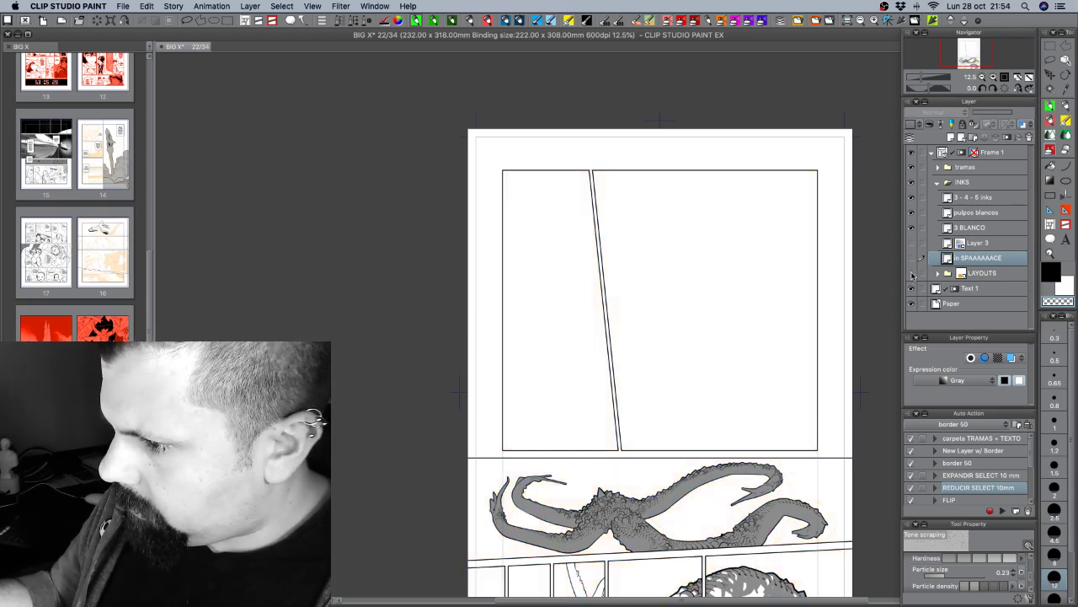
click(911, 273)
click(911, 258)
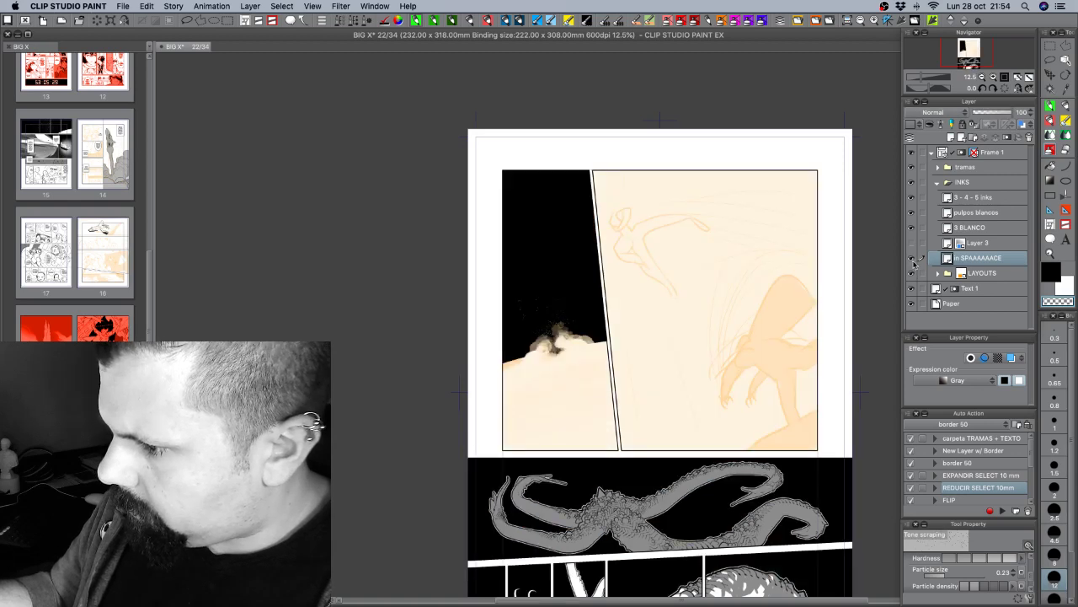
drag(1011, 112, 997, 113)
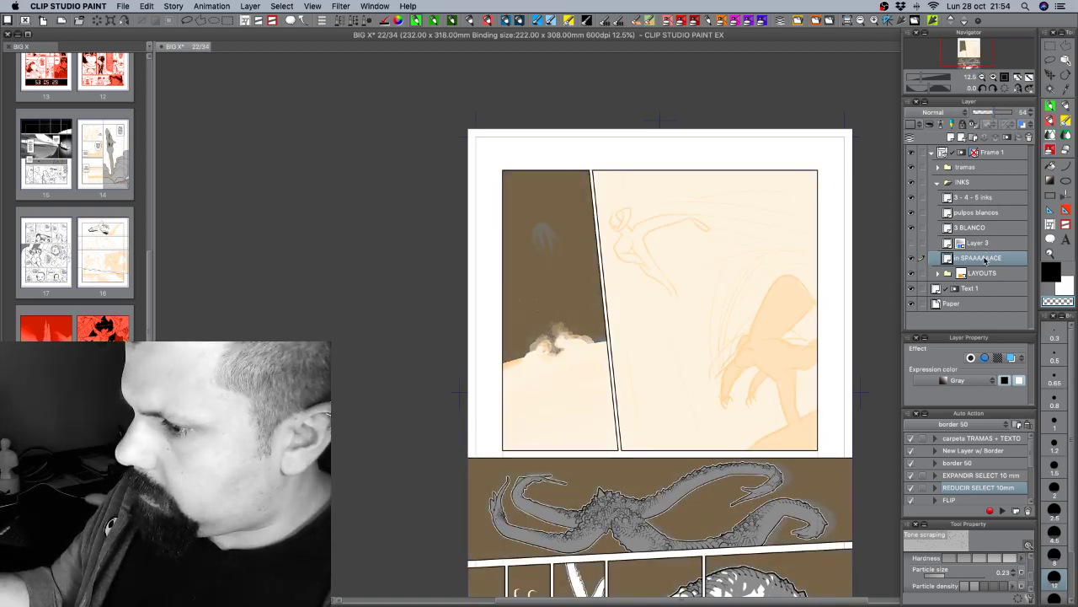
Make the pulpos blancos layer active, ready for painting the sketched octopus in the first panel's sky.
click(983, 216)
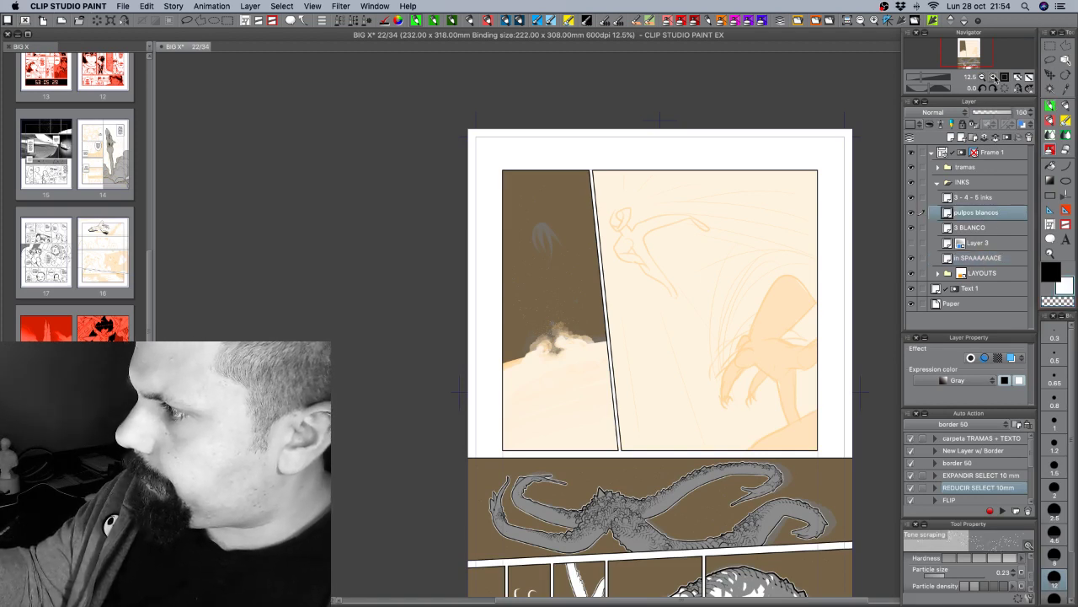
click(994, 77)
click(994, 78)
click(994, 77)
drag(544, 126, 617, 367)
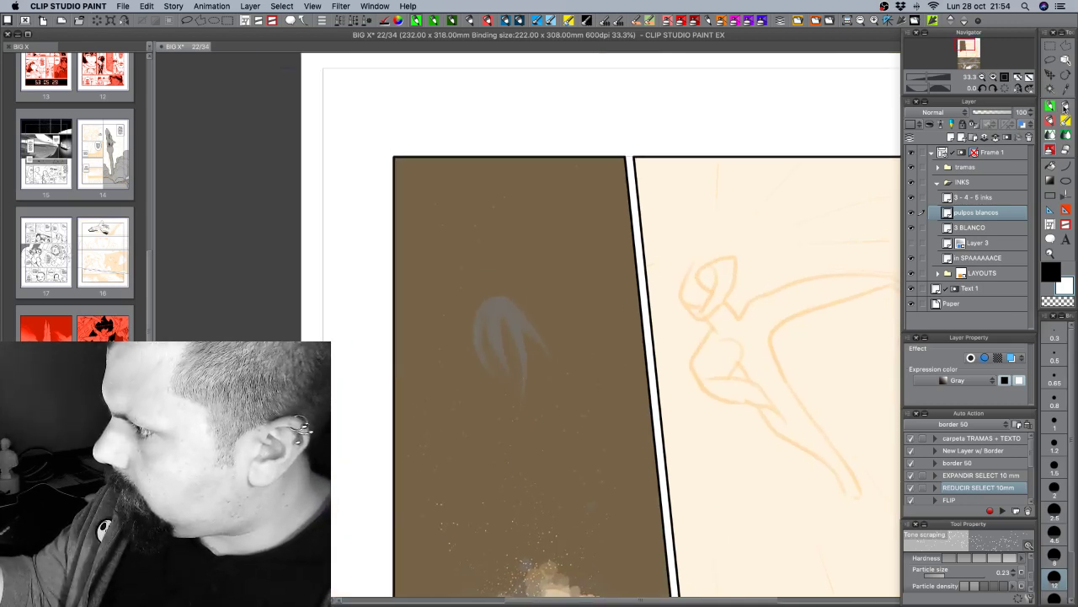
Try painting the octopus's outer tentacle with the Marker Flat Texture brush at size 2.5, and undo the stroke.
click(1057, 123)
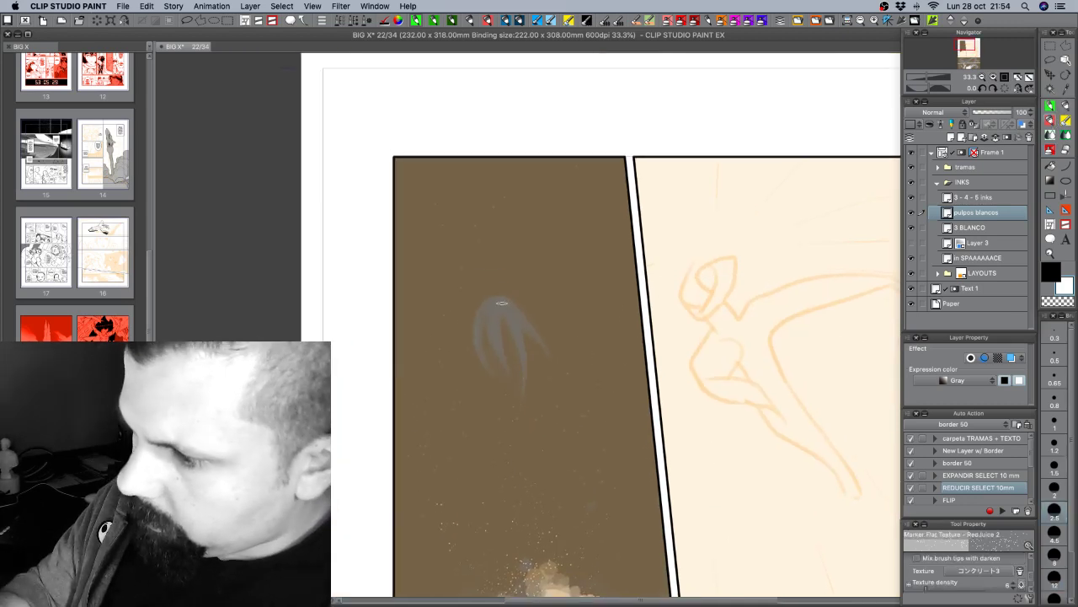
drag(499, 300, 486, 357)
key(super+z)
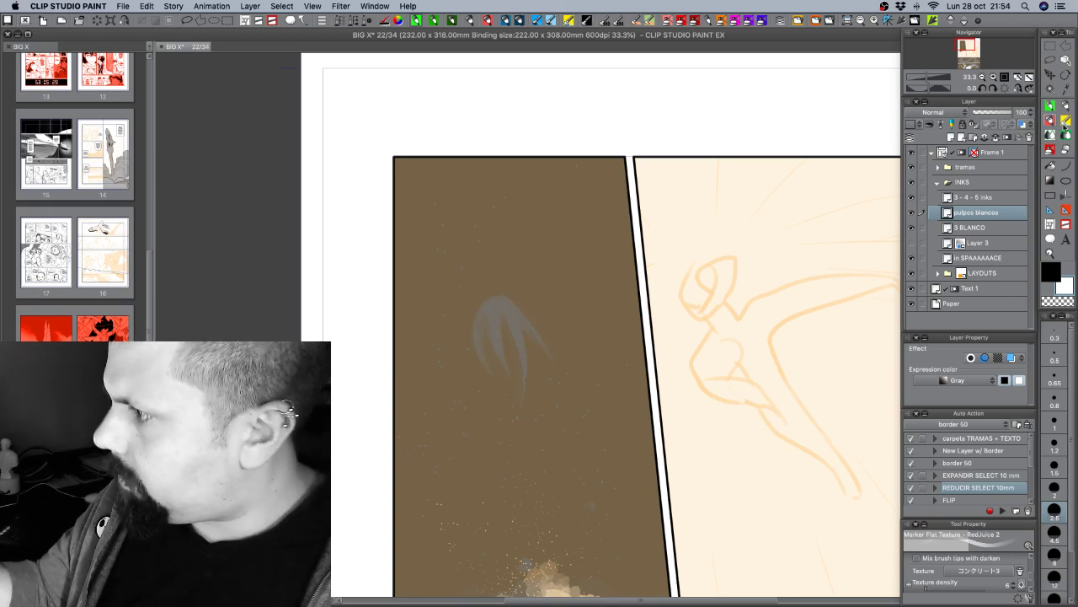
Paint the octopus's head and three tapering tentacles in white over the sketch with the 1st TOOL DAVID pen at size 2.5.
click(1052, 108)
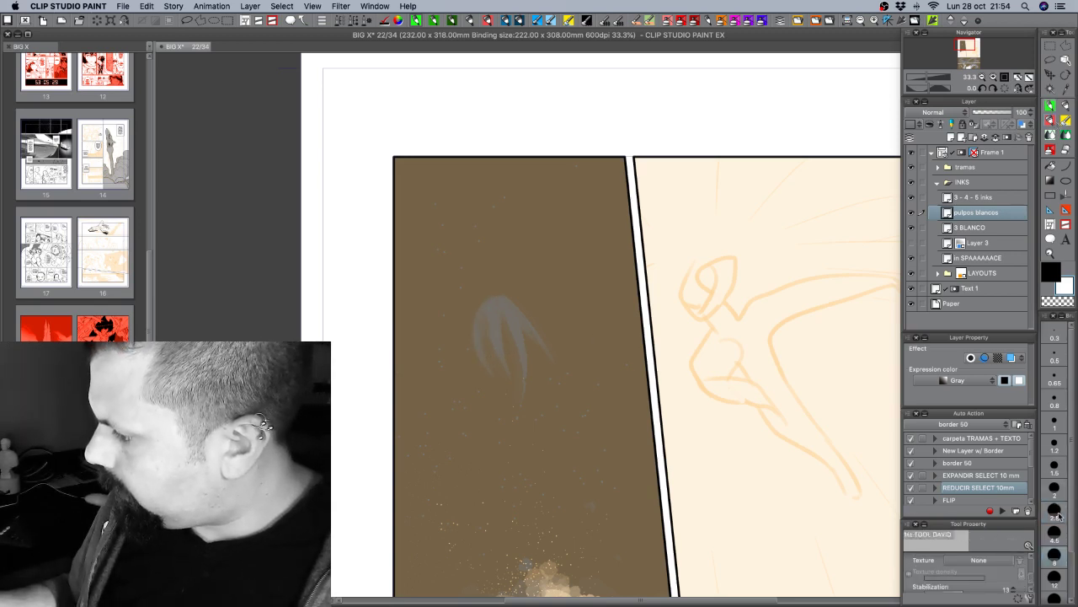
click(1055, 533)
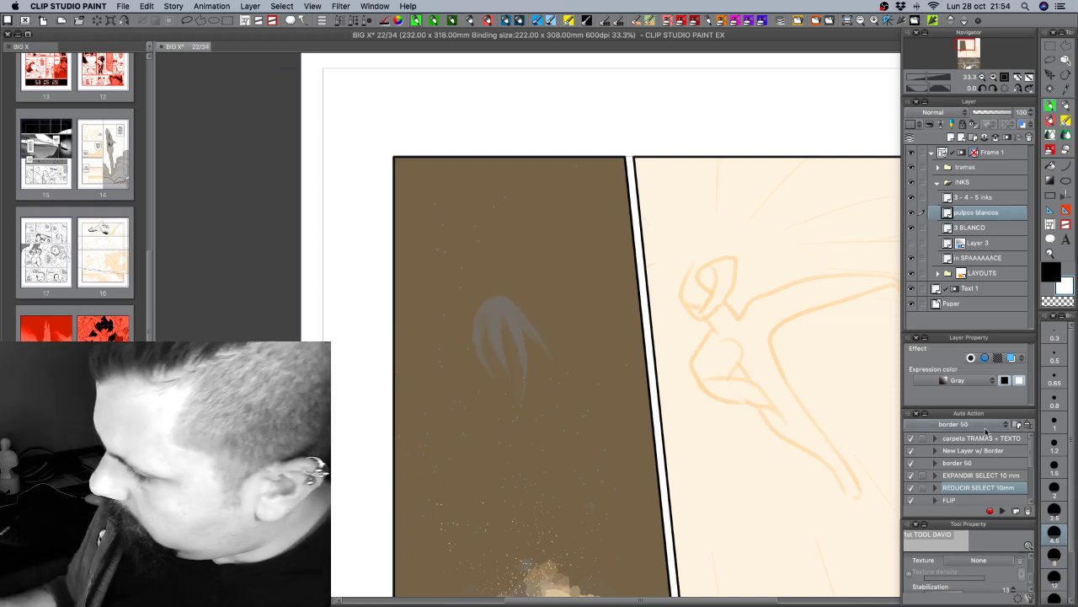
click(1055, 511)
mouse_move(495, 298)
mouse_down()
mouse_move(477, 348)
mouse_move(482, 320)
mouse_move(480, 359)
mouse_move(501, 395)
mouse_up()
key(c)
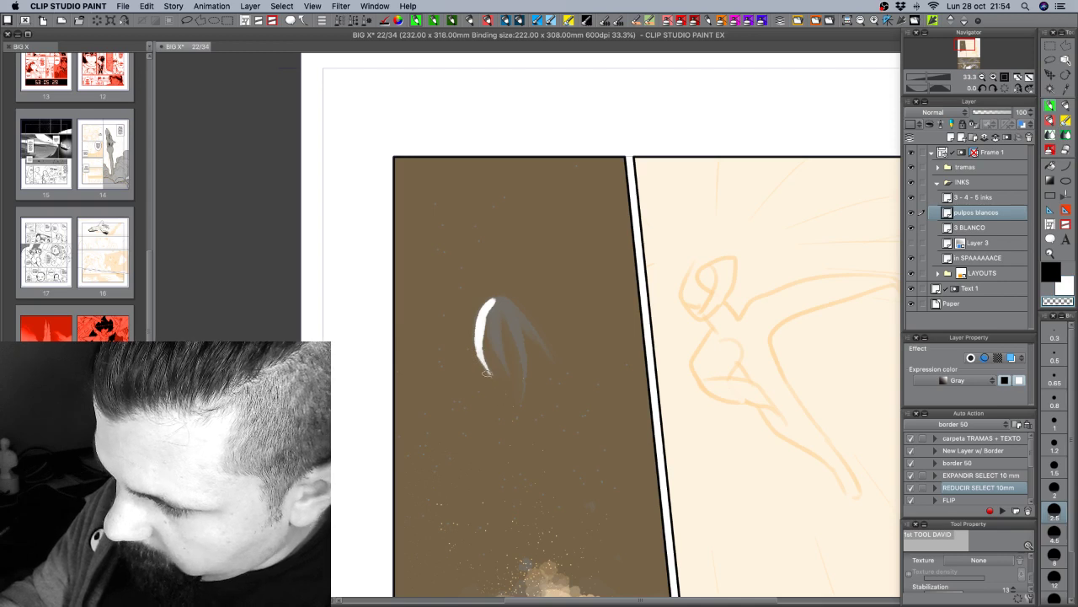
key(c)
mouse_move(491, 322)
mouse_down()
mouse_move(515, 398)
mouse_move(496, 303)
mouse_move(521, 310)
mouse_move(502, 304)
mouse_move(525, 326)
mouse_move(505, 307)
mouse_move(518, 308)
mouse_move(487, 306)
mouse_move(533, 330)
mouse_move(524, 327)
mouse_move(550, 364)
mouse_up()
key(c)
drag(506, 319, 549, 362)
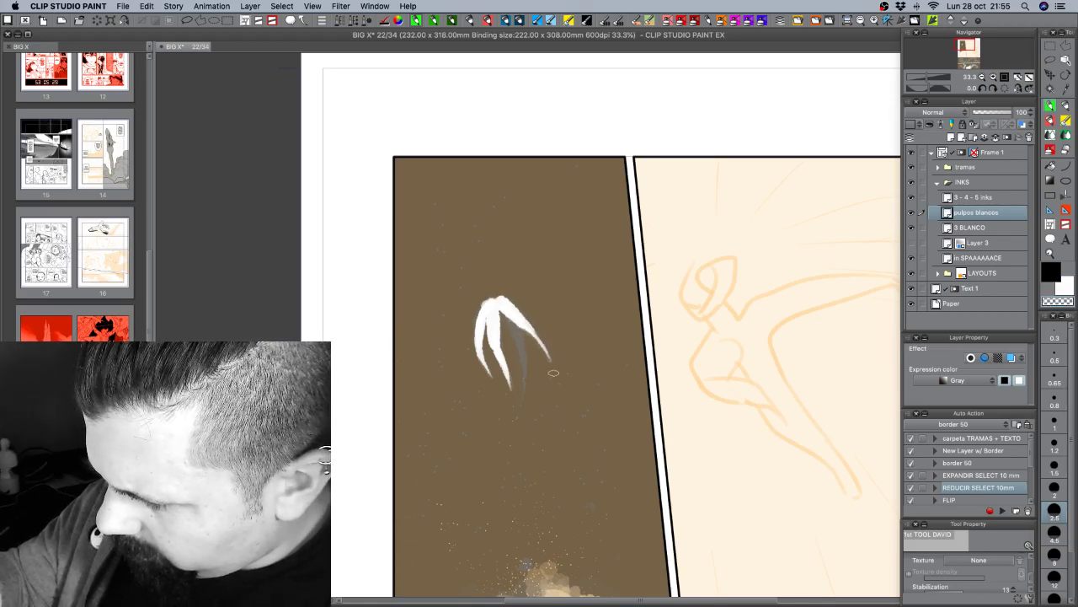
Add the fainter fourth tentacle between the others, refining its edges with alternating white and transparent strokes at size 2.5.
key(c)
mouse_move(522, 315)
mouse_down()
mouse_move(535, 420)
mouse_move(519, 365)
mouse_move(519, 384)
mouse_move(531, 365)
mouse_move(534, 404)
mouse_move(521, 352)
mouse_move(529, 426)
mouse_move(521, 374)
mouse_up()
key(c)
key(c)
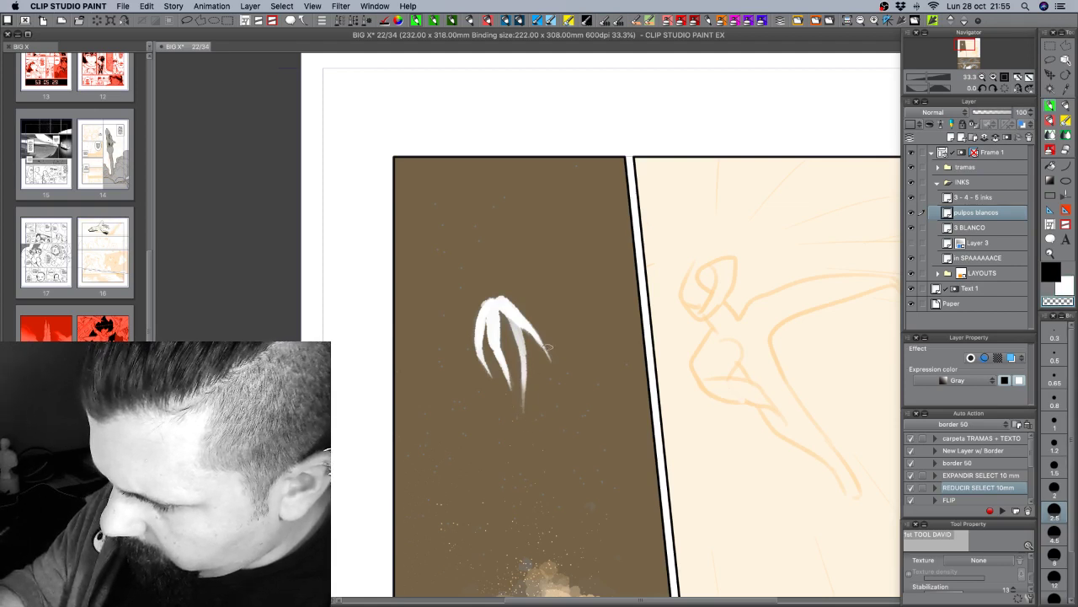
key(c)
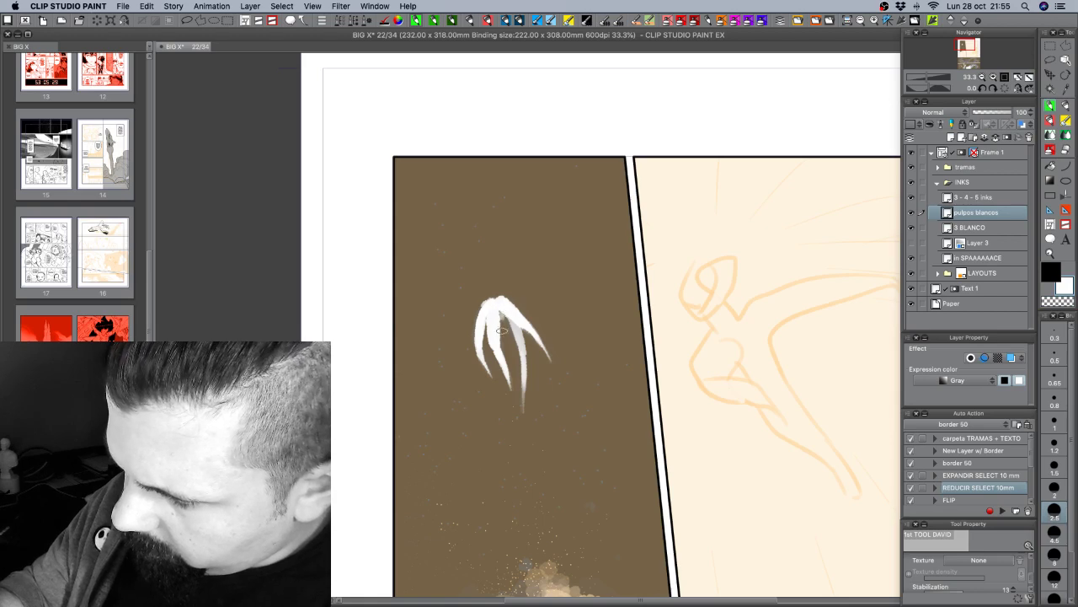
Roughen the octopus's head and upper tentacle outline with small alternating white and transparent strokes at sizes 2 and 1.2.
key(bracketleft)
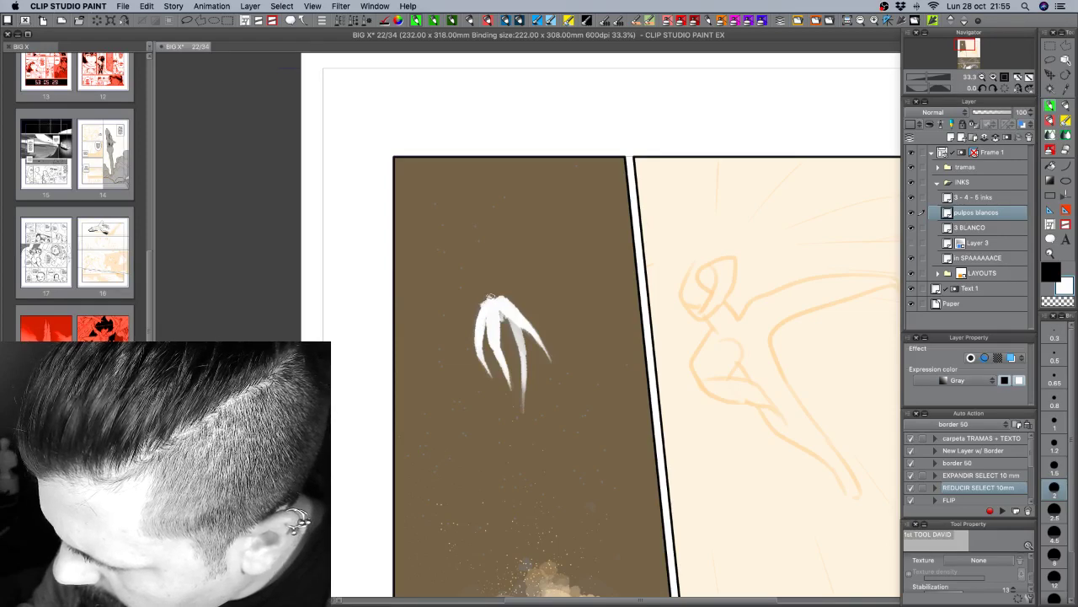
click(1058, 456)
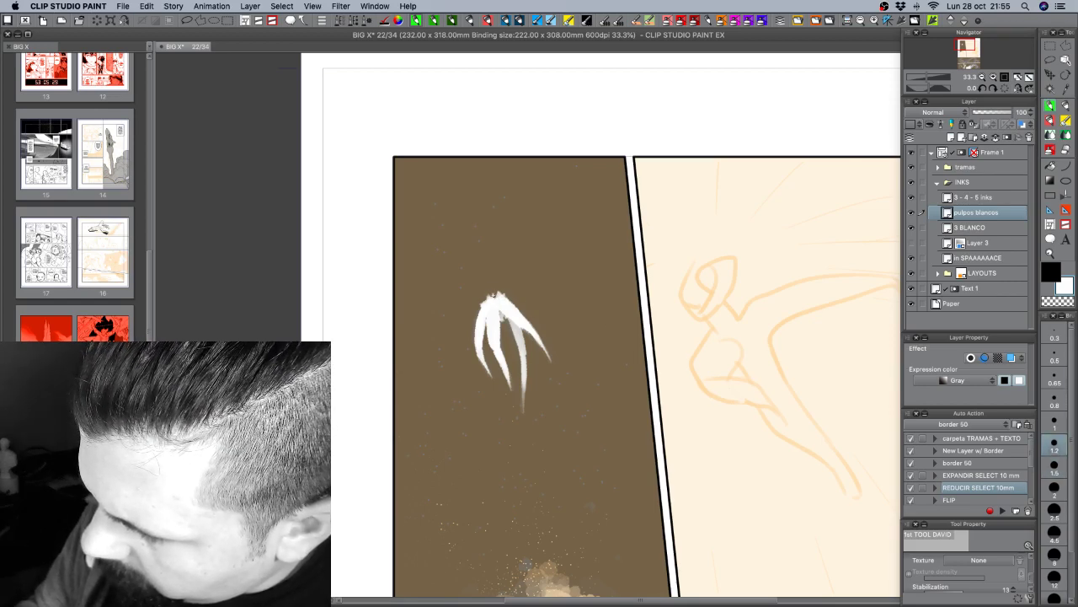
key(c)
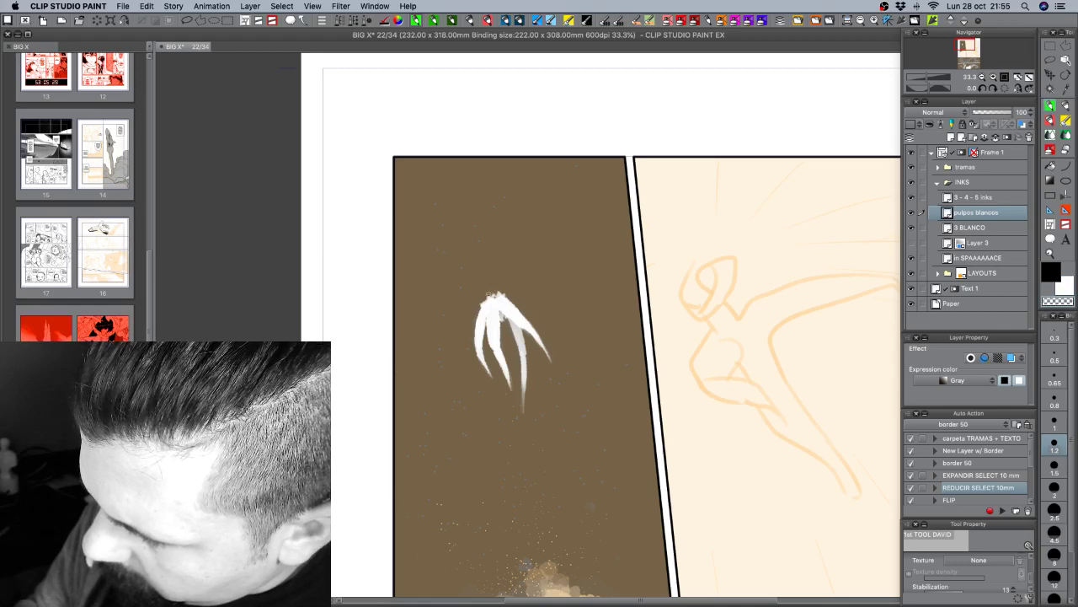
key(c)
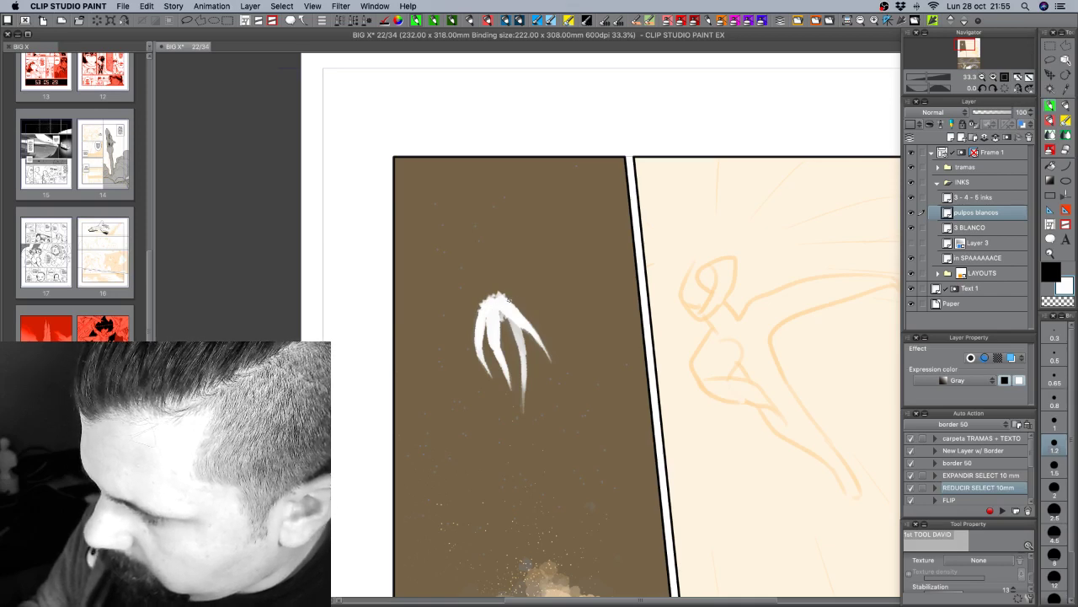
key(c)
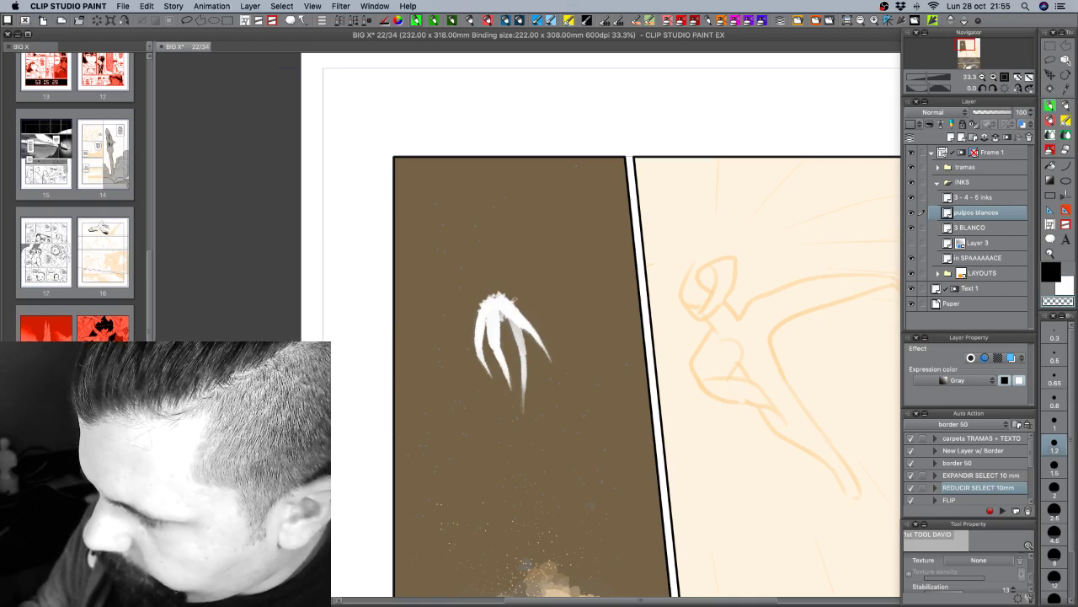
key(c)
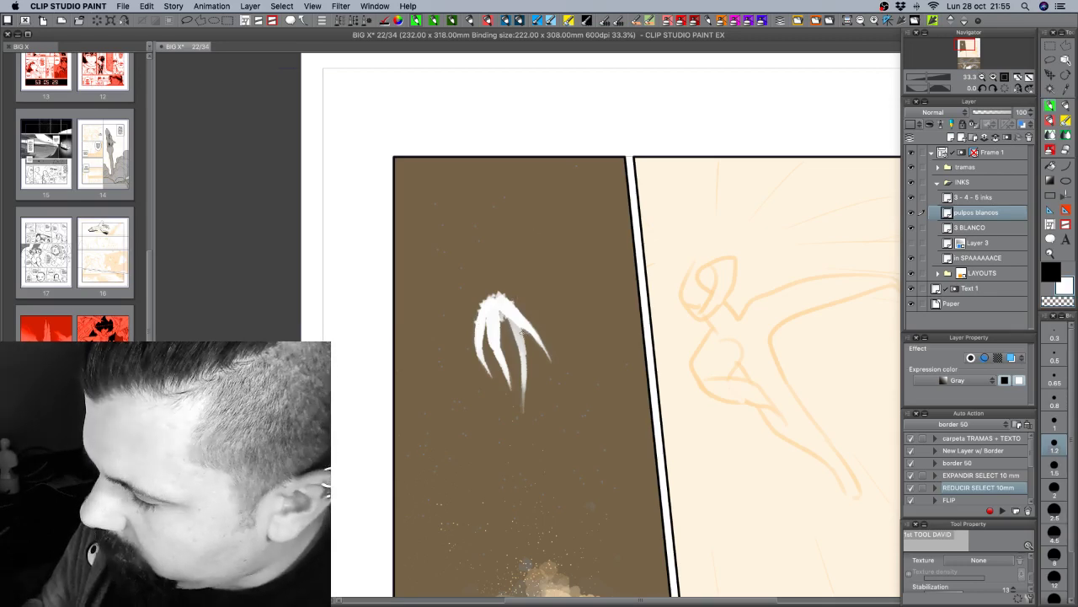
key(c)
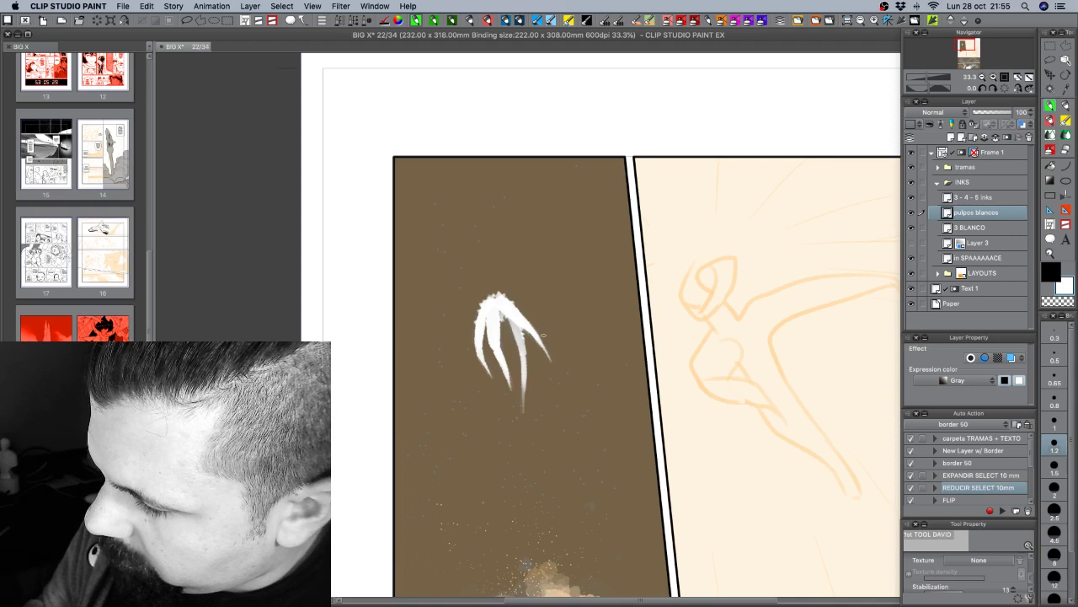
key(c)
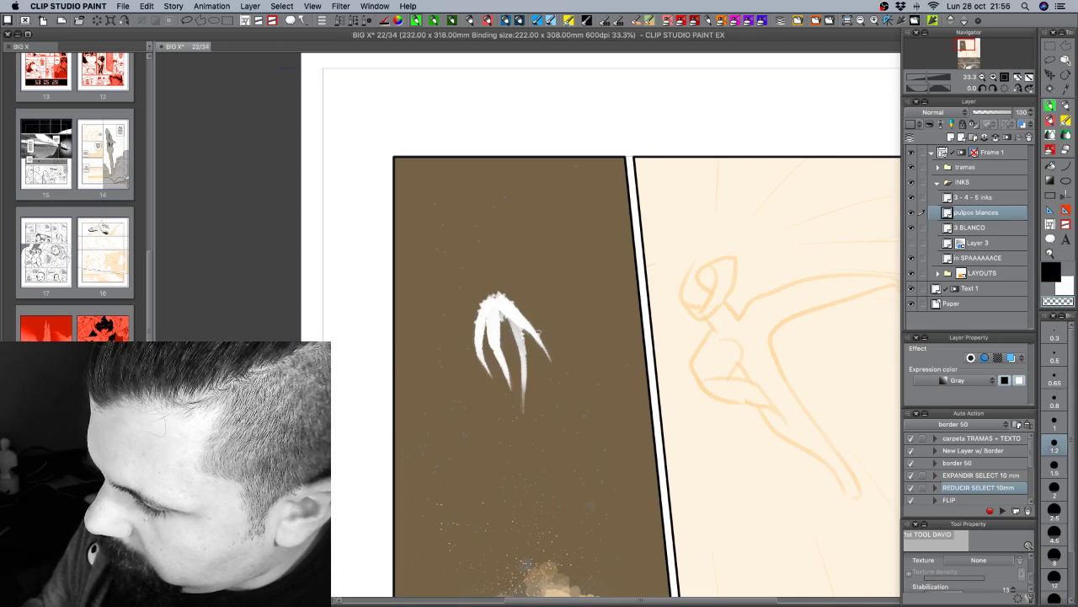
key(c)
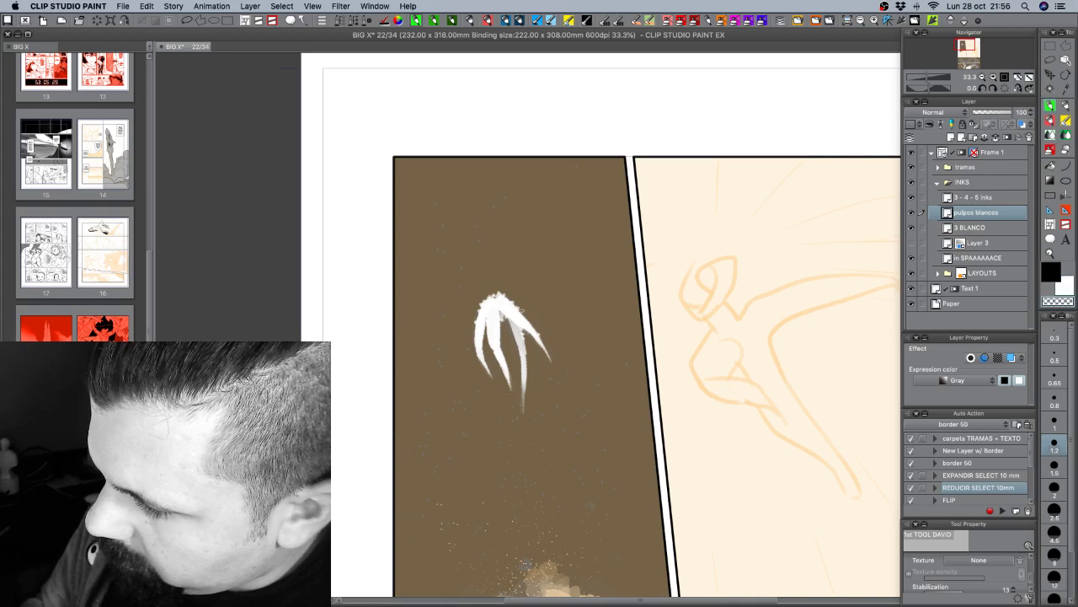
key(c)
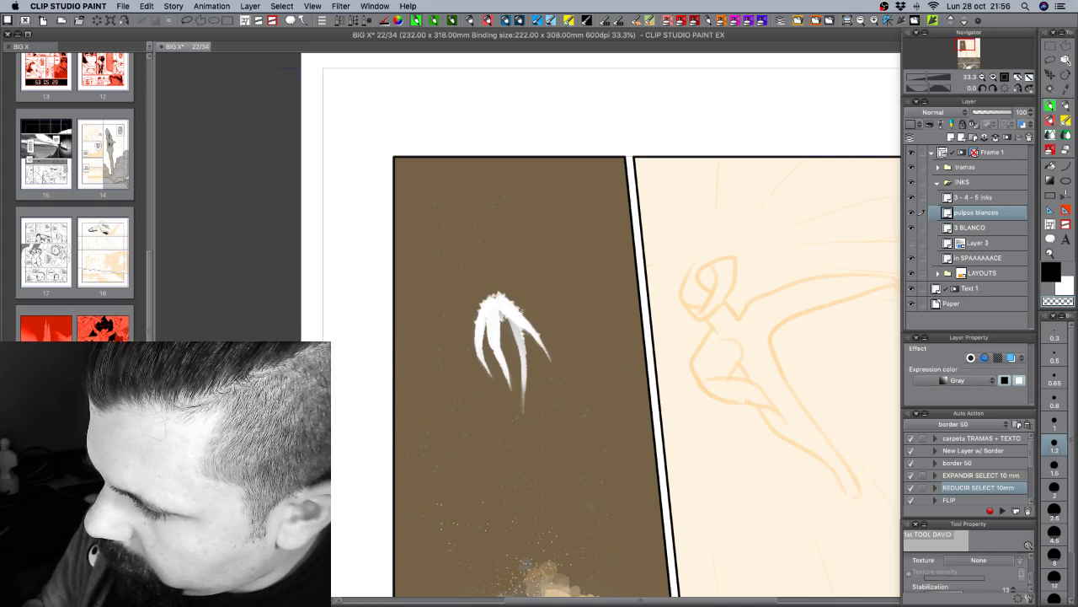
Raise the opacity of the in SPAAAAAACE layer to 100 so the space background is solid black.
click(981, 77)
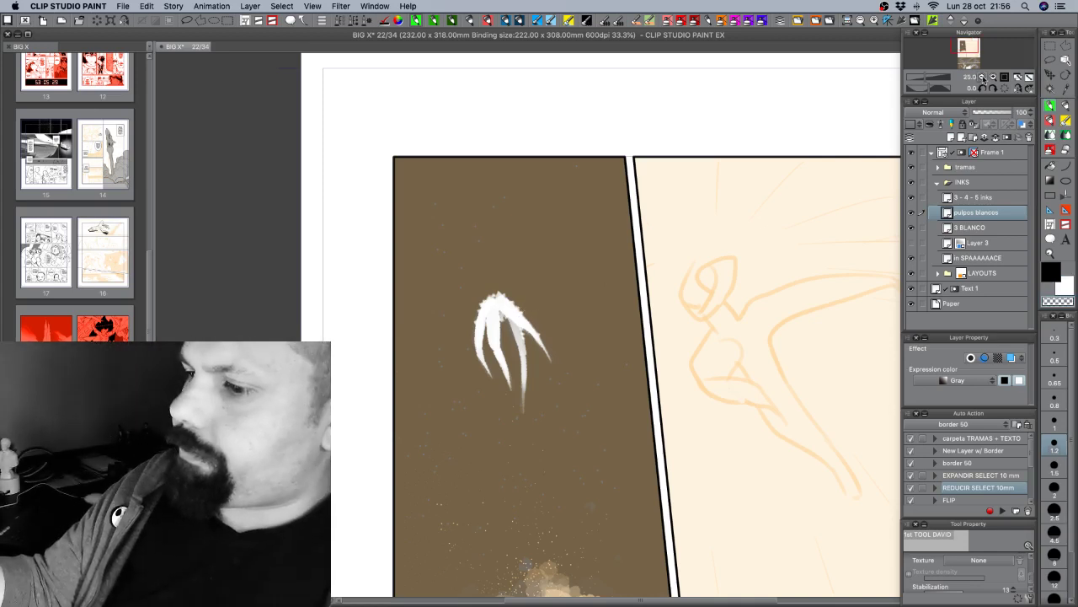
click(982, 78)
click(981, 77)
drag(716, 476, 677, 433)
drag(758, 447, 744, 467)
drag(713, 515, 706, 394)
drag(764, 462, 774, 444)
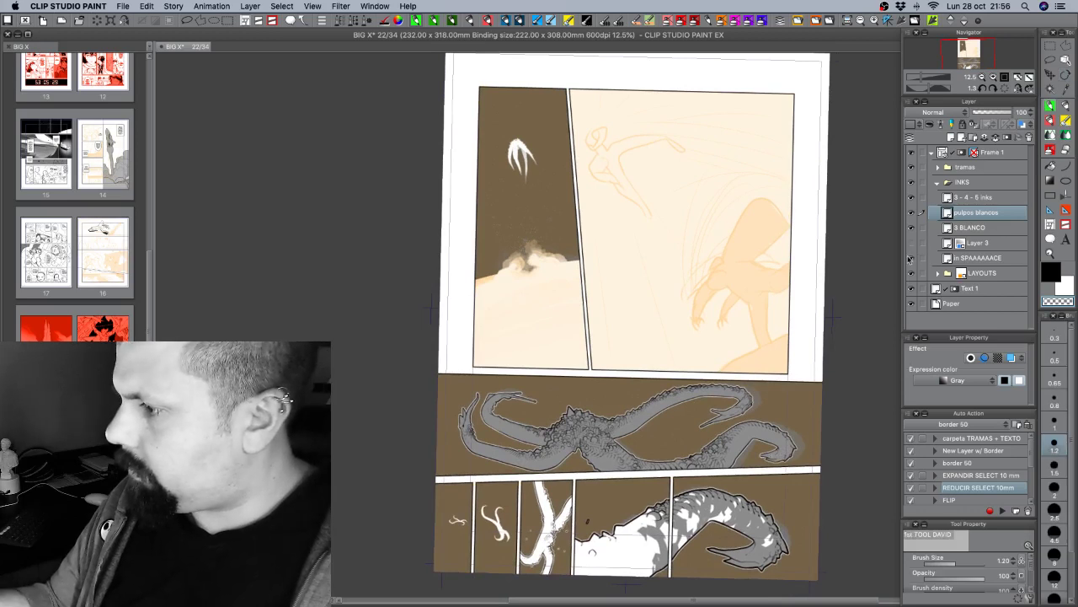
click(978, 258)
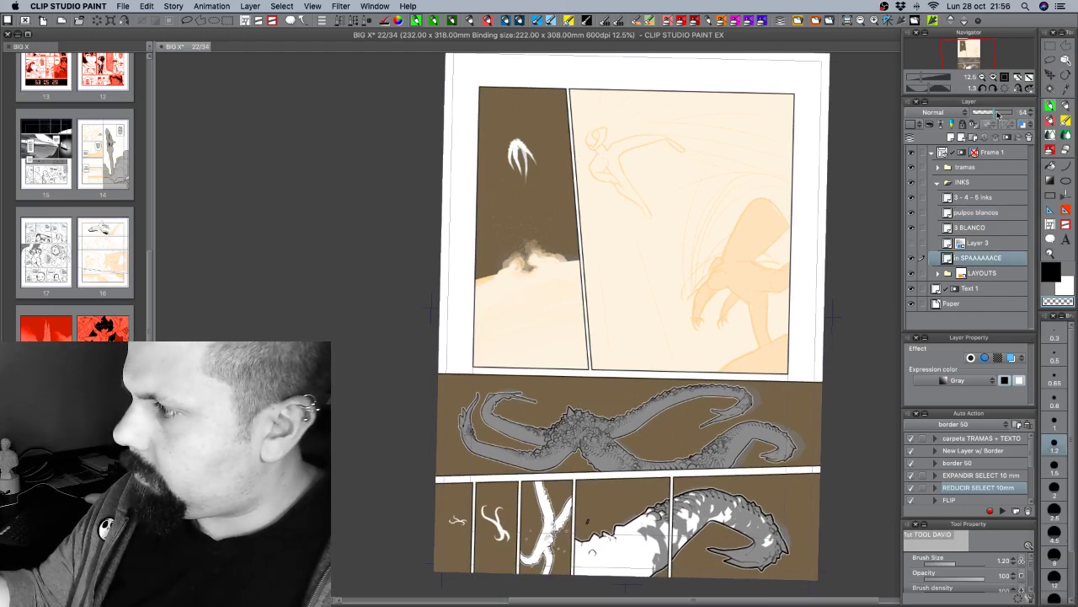
click(1033, 113)
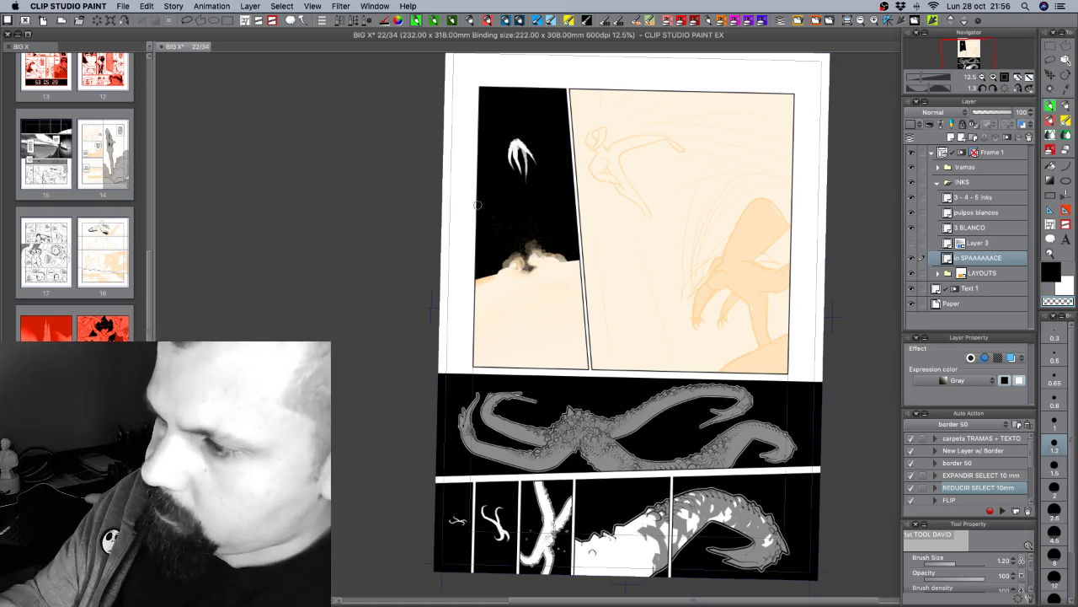
Add small debris specks above the smoke with the 1st TOOL DAVID pen at size 2 on the in SPAAAAAACE layer, and save the page.
click(1051, 271)
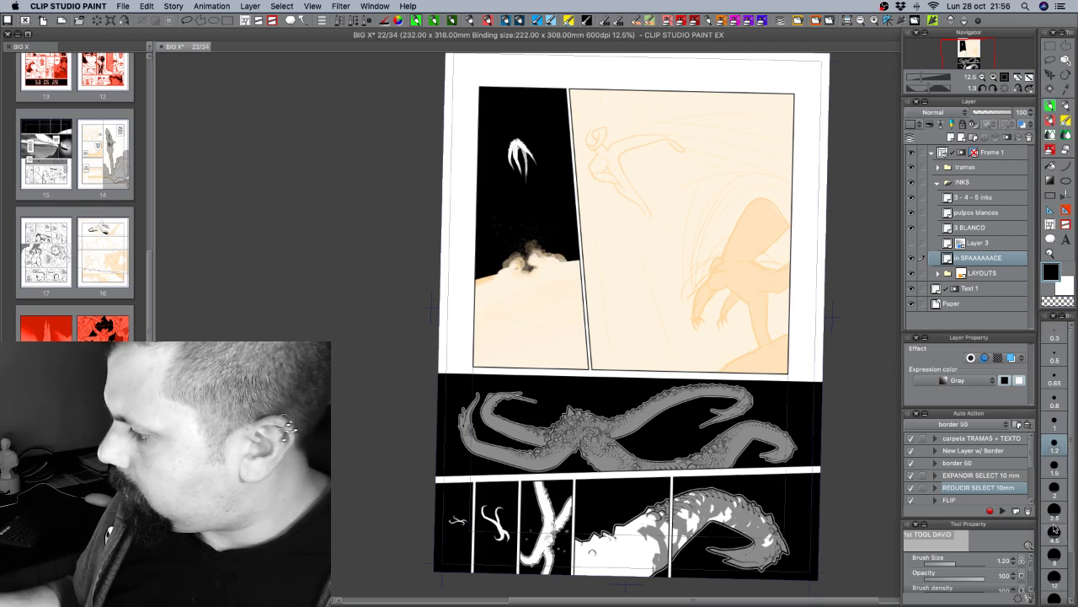
click(1054, 528)
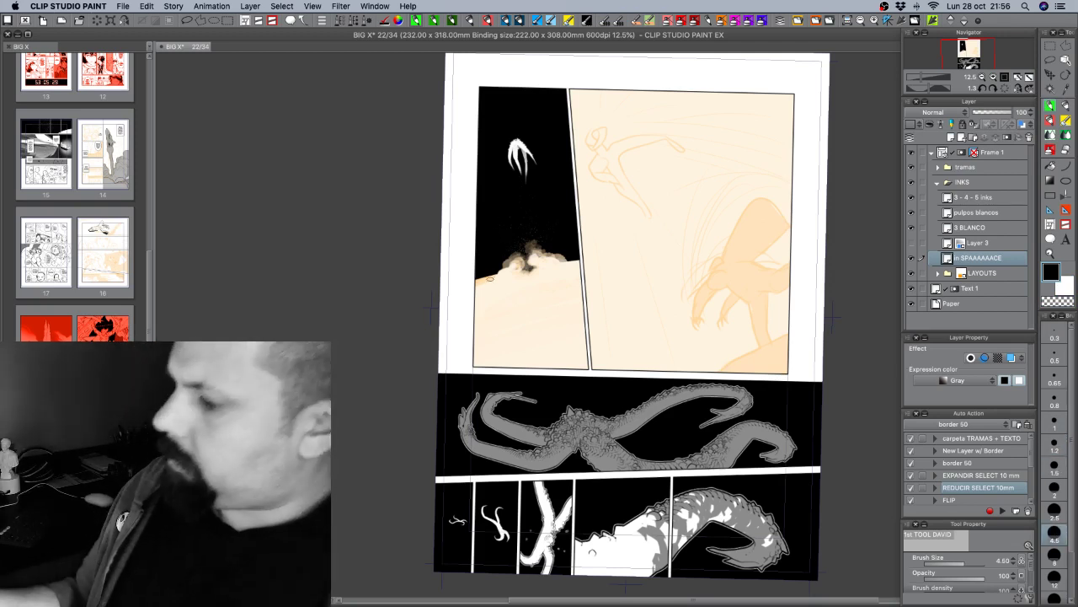
click(1058, 494)
key(c)
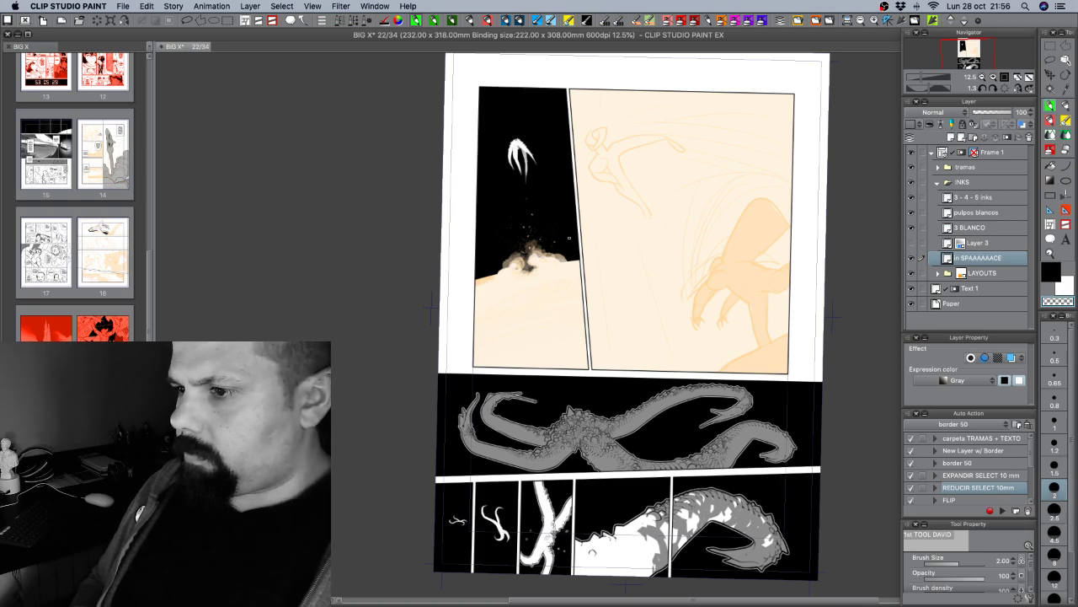
key(super+s)
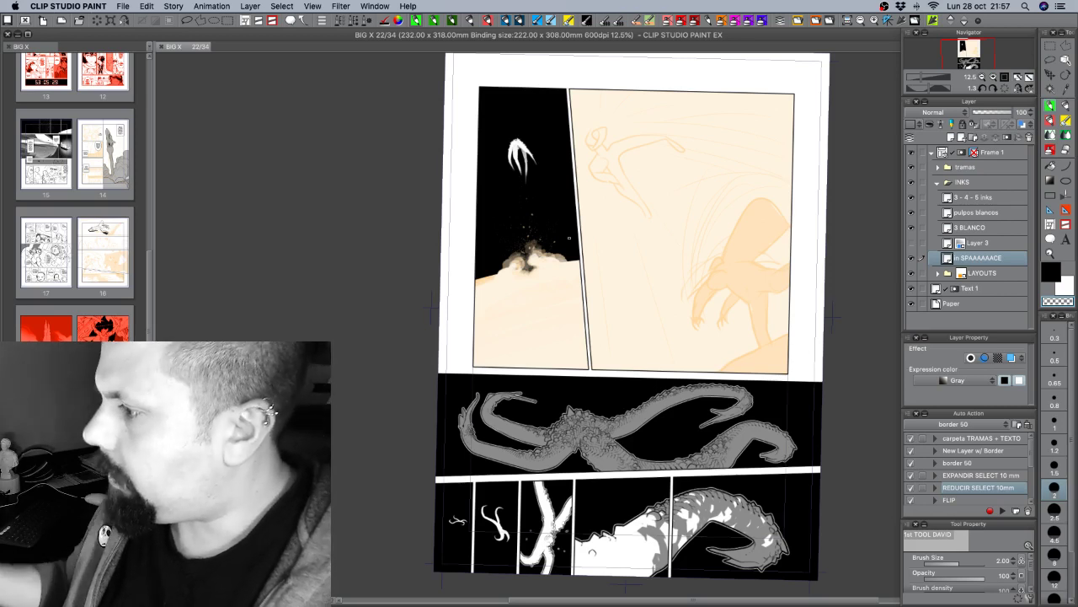
Select the whole first panel with a Polyline selection on the 45 layer in the tramas folder, fill it with black and deselect.
click(938, 167)
click(957, 182)
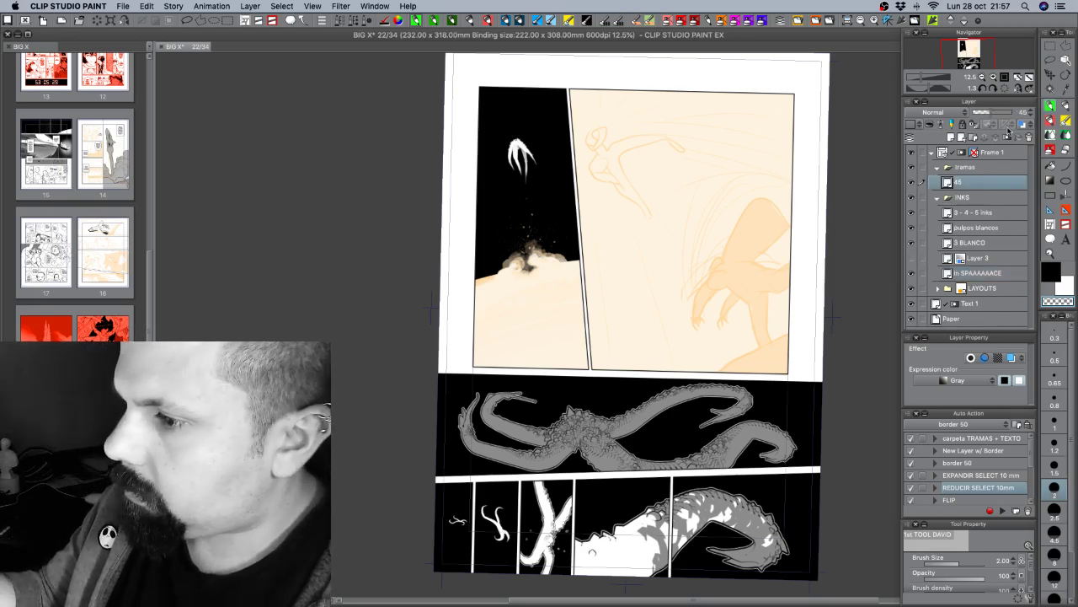
key(r)
drag(740, 333, 776, 303)
key(p)
click(1053, 48)
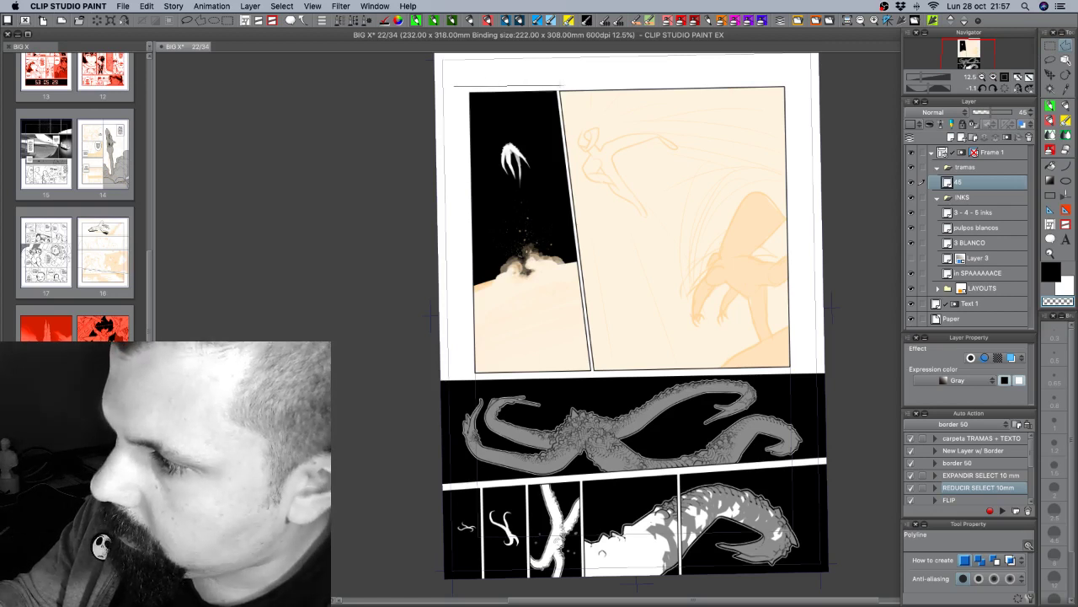
click(557, 87)
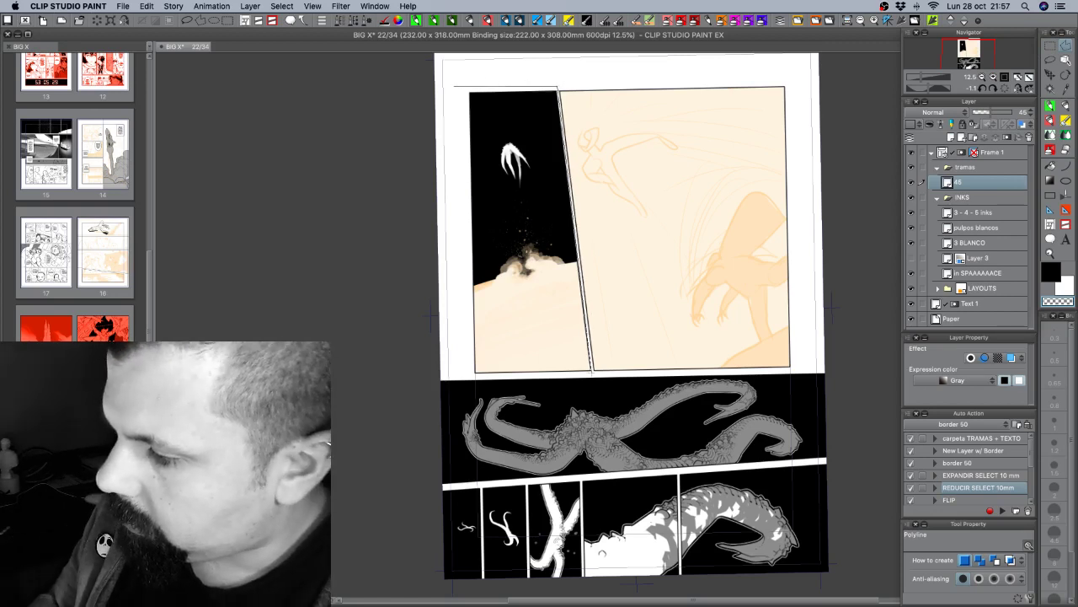
click(593, 371)
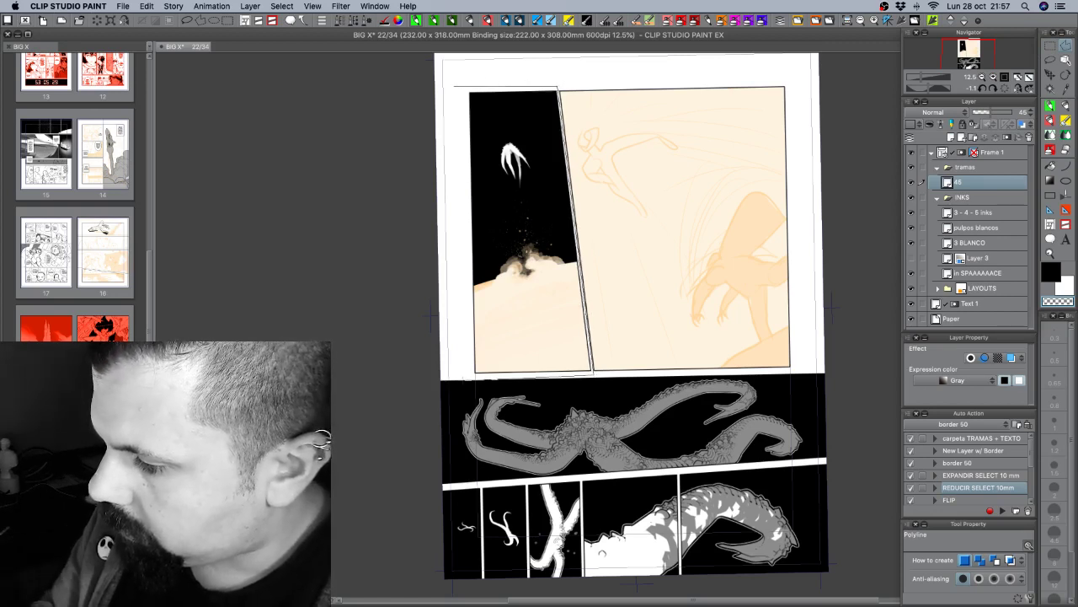
double_click(462, 375)
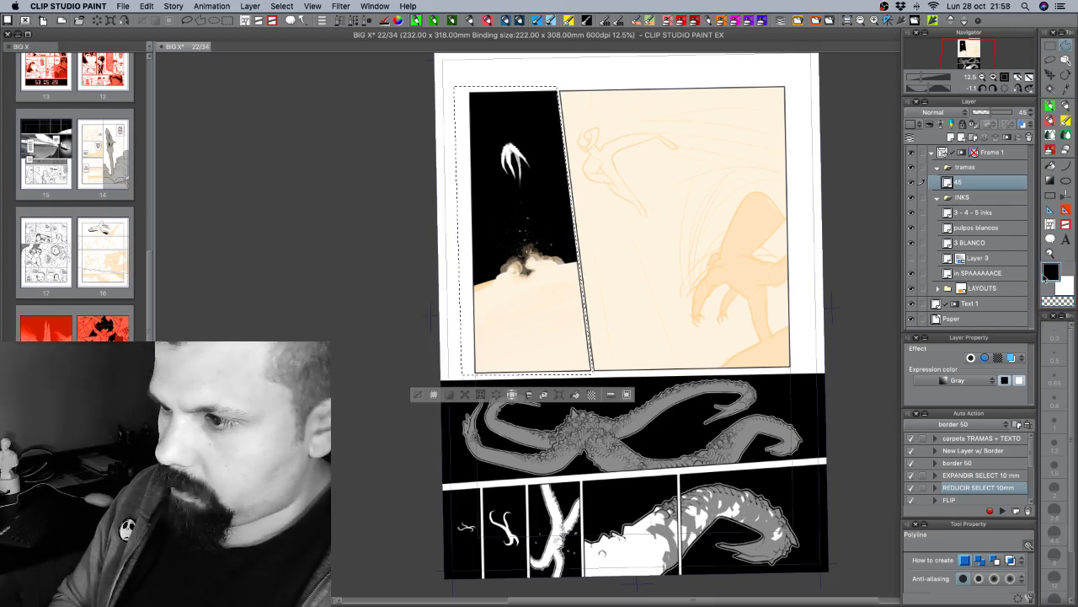
key(alt+BackSpace)
key(super+d)
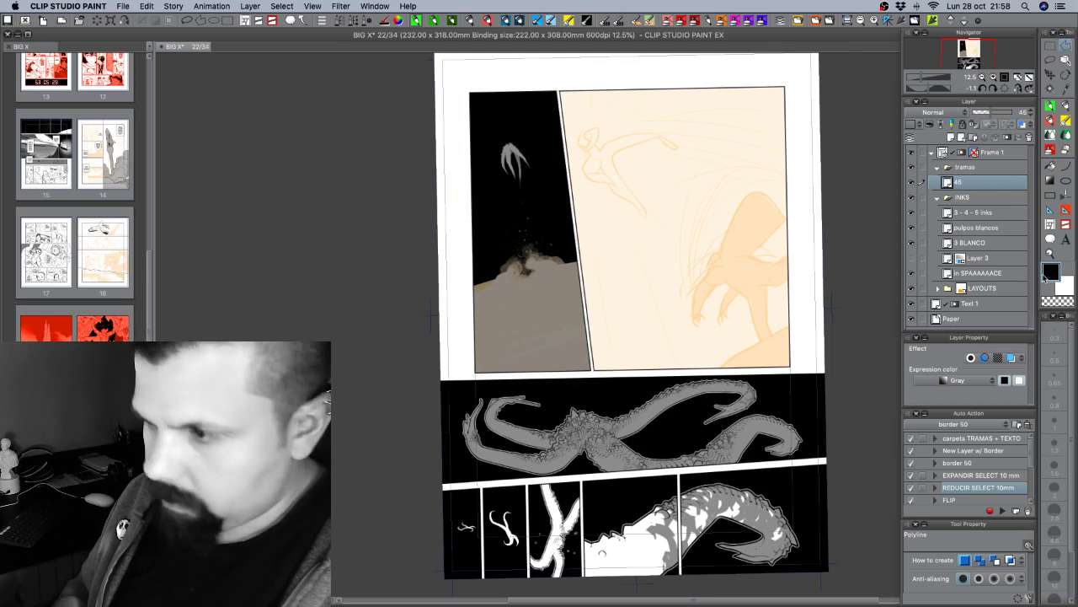
Hide the LAYOUTS folder, save the page and delete Layer 3 from the INKS folder.
click(912, 288)
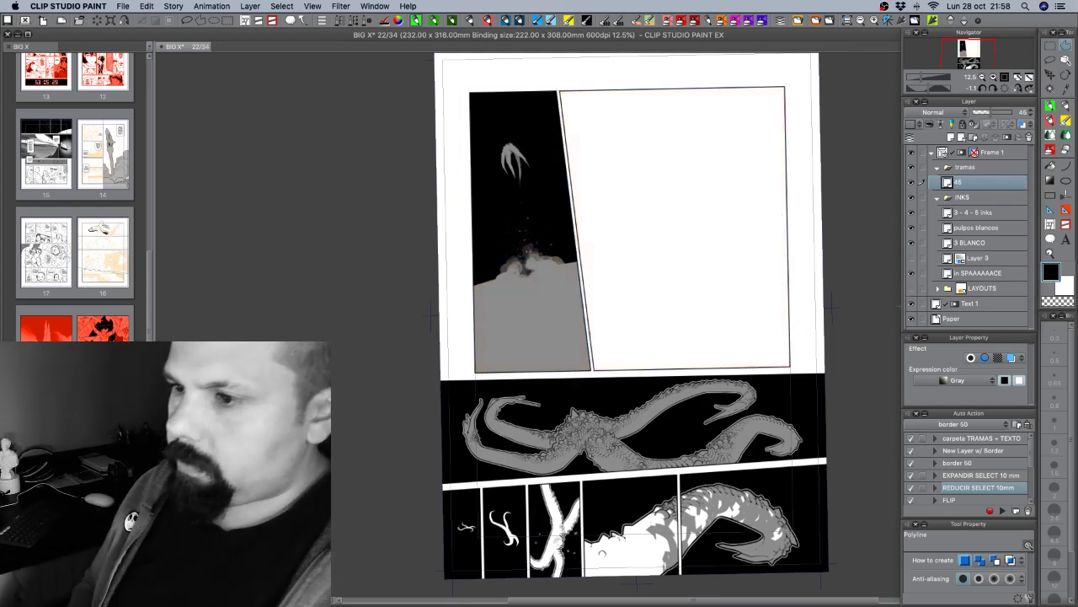
key(super+s)
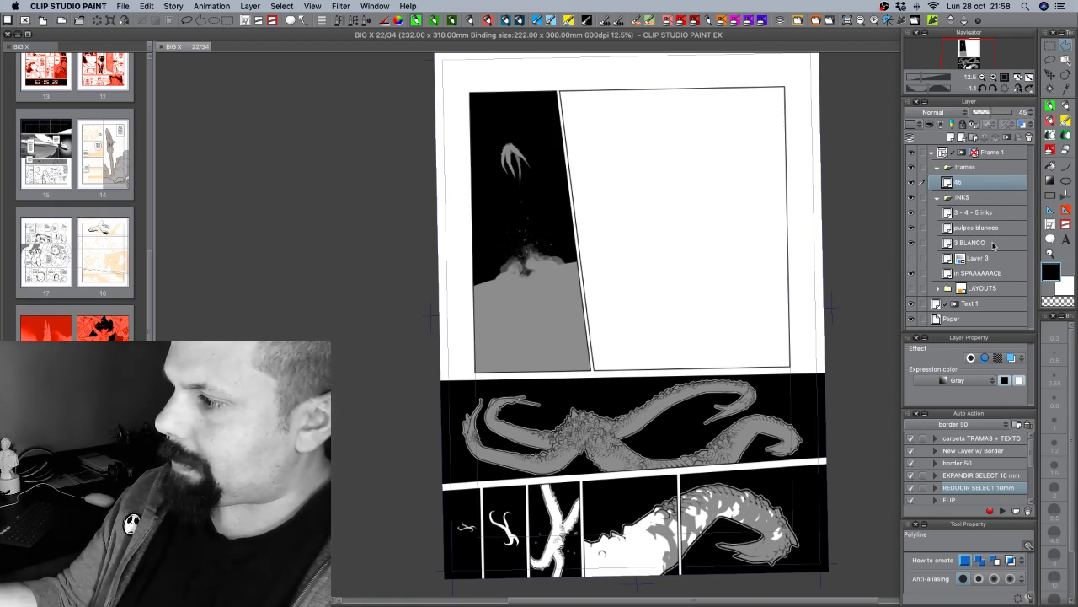
click(977, 258)
click(1029, 136)
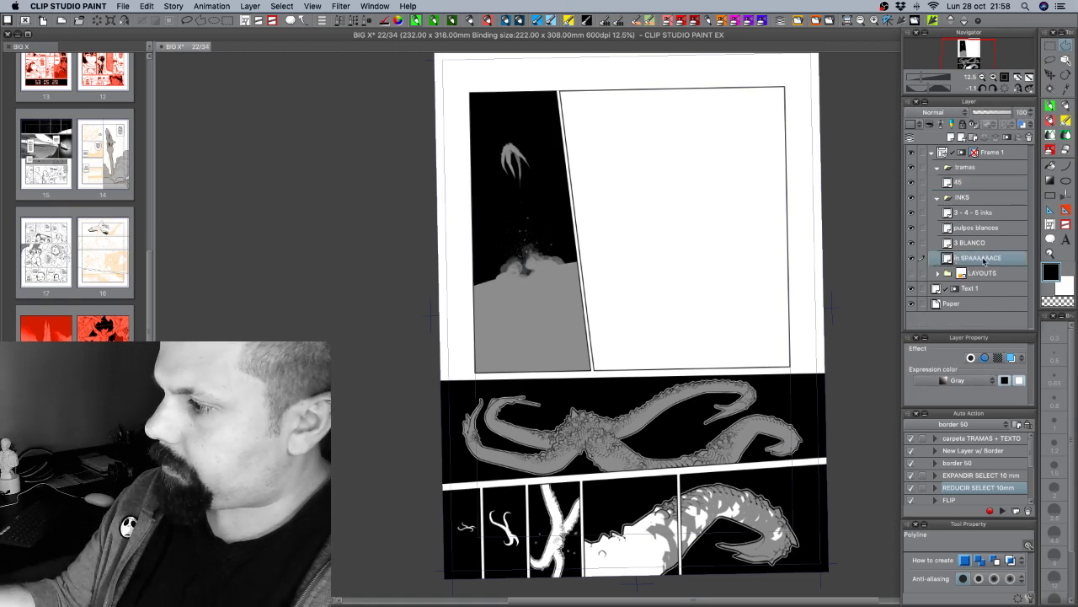
Create a selection from the contents of the in SPAAAAAACE layer.
click(911, 258)
click(912, 258)
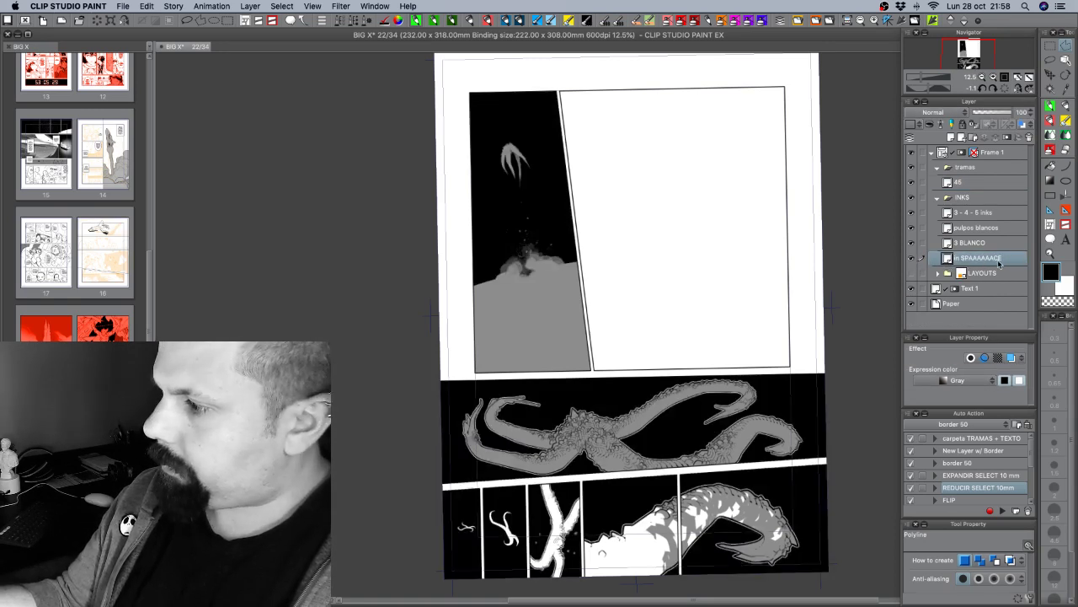
right_click(1007, 262)
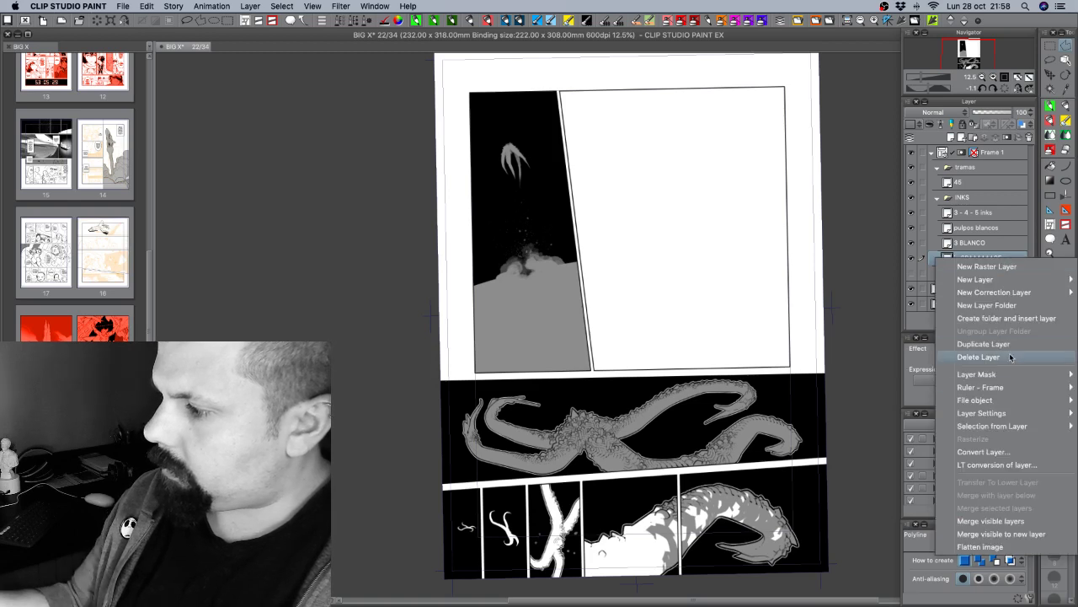
mouse_move(1010, 428)
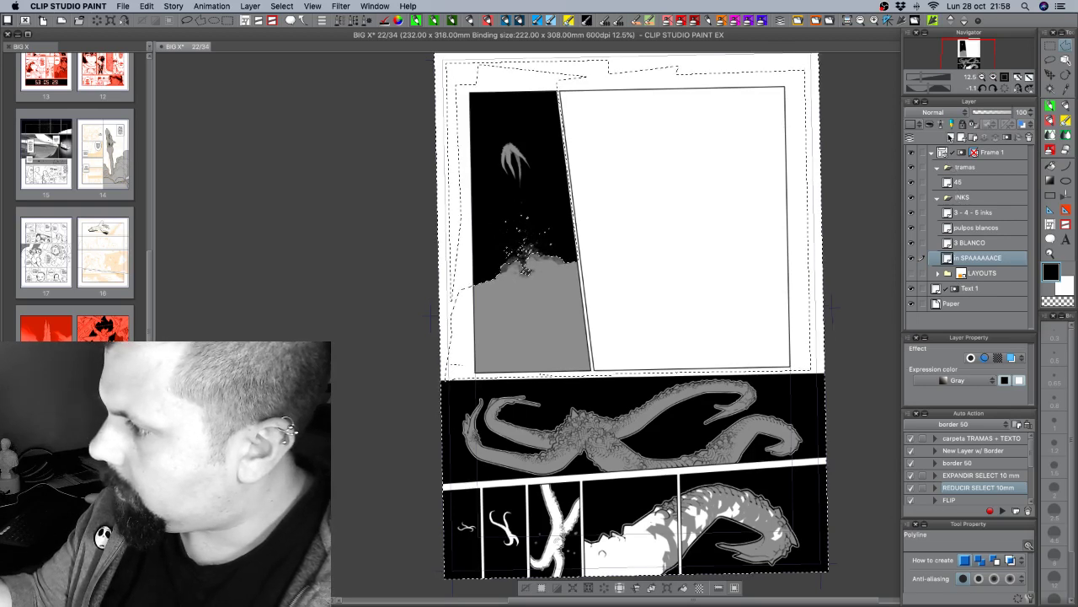
Add a new raster layer above in SPAAAAAACE and name it estrellas.
click(951, 135)
double_click(969, 258)
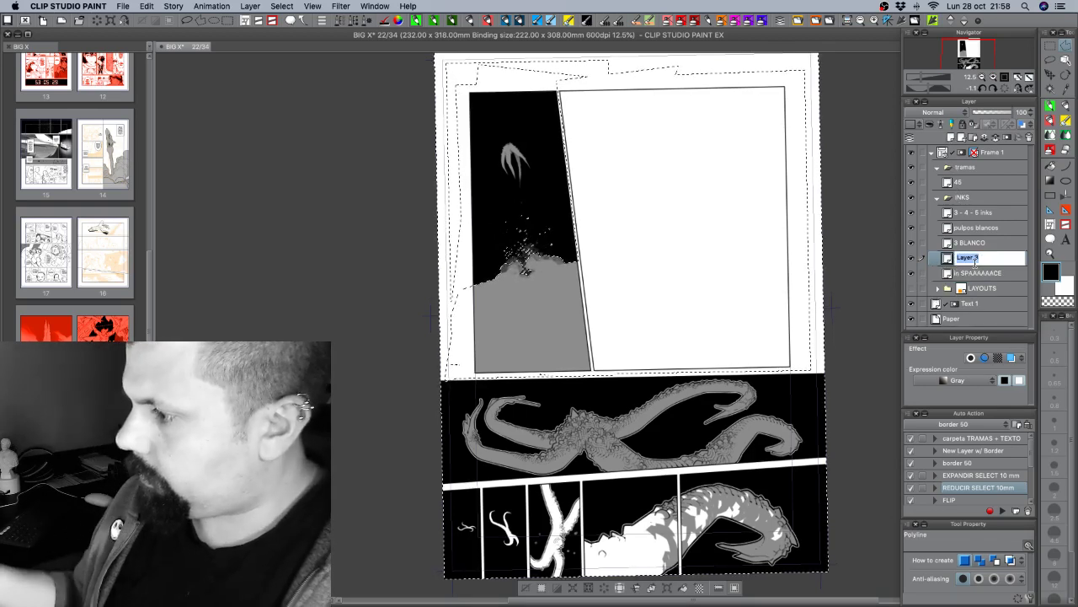
text(estrell)
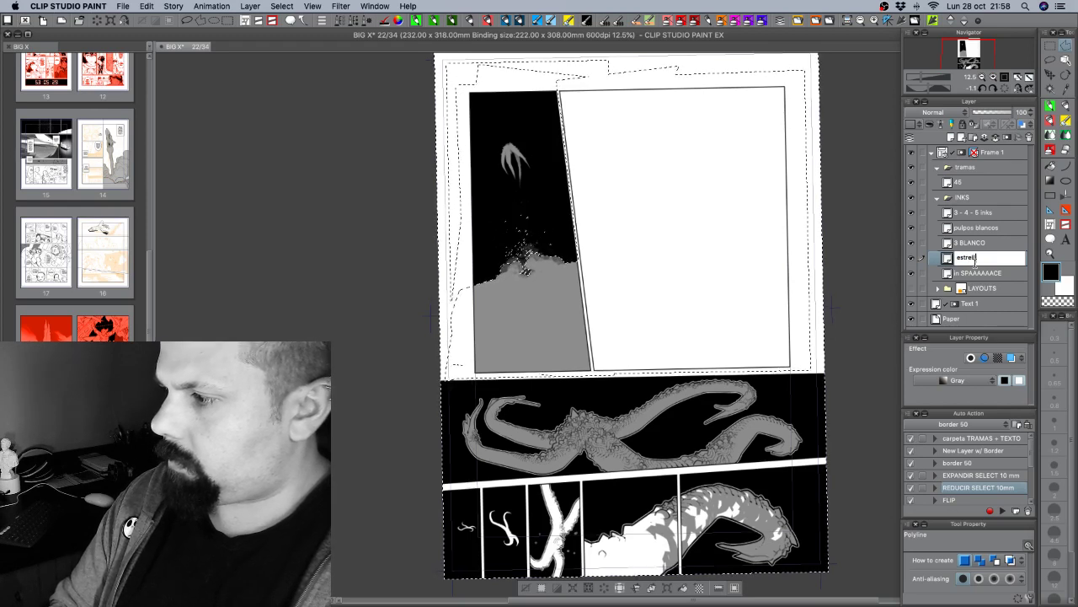
text(as)
key(Return)
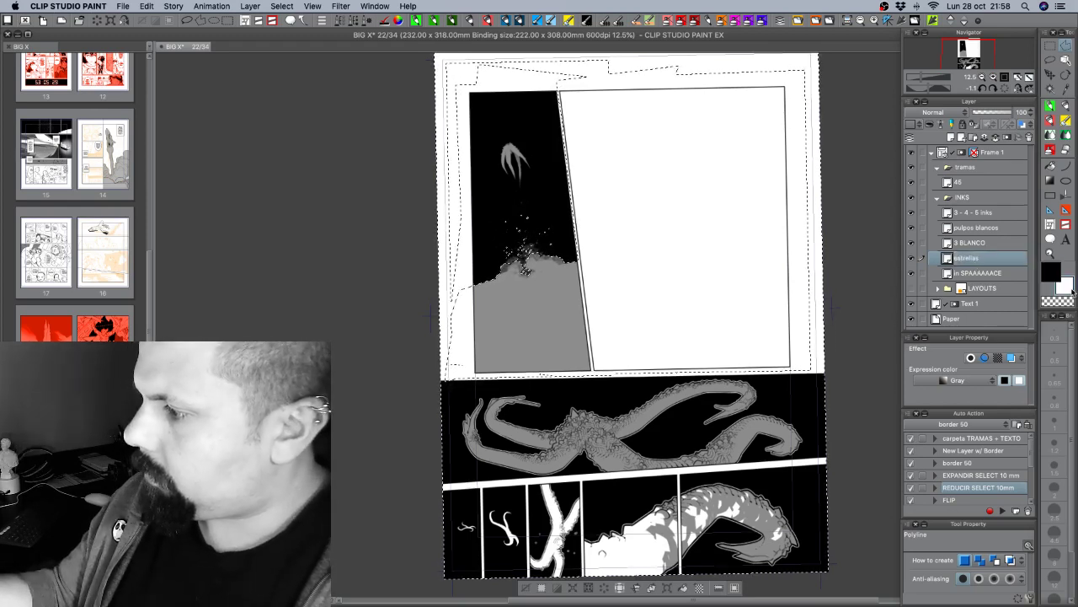
Scatter white stars over the first panel's sky with the Tone scraping brush at size 42.62 and particle size 0.43, undoing unwanted strokes.
click(734, 587)
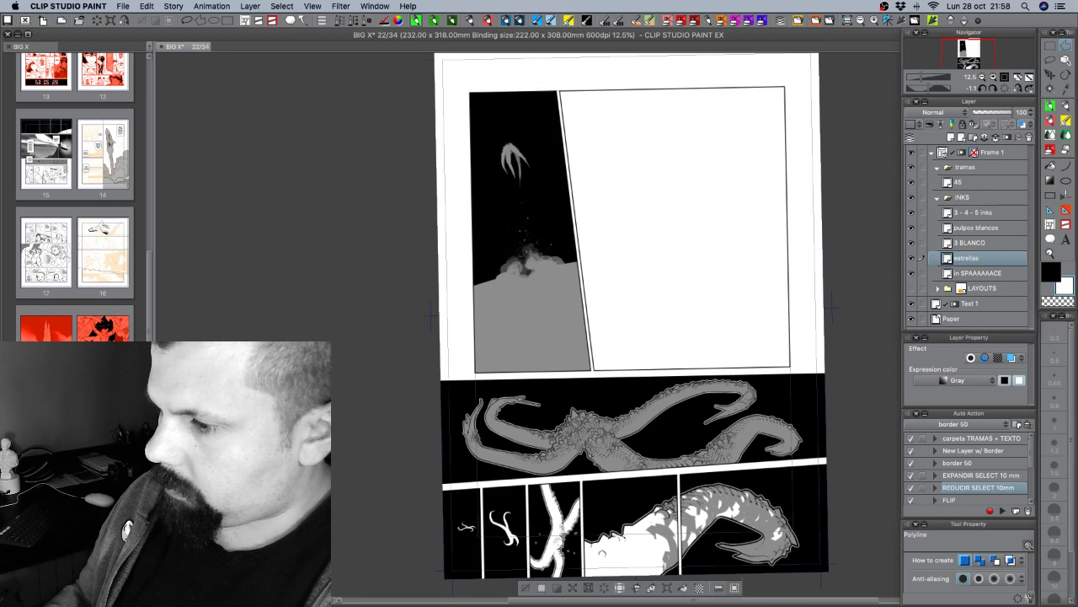
click(679, 21)
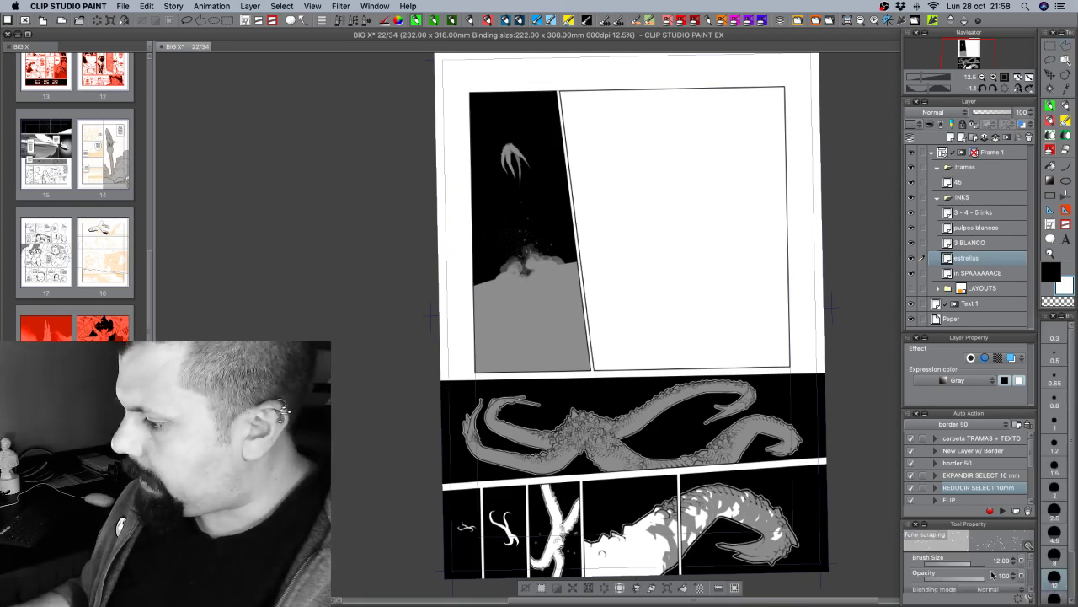
drag(976, 563, 979, 562)
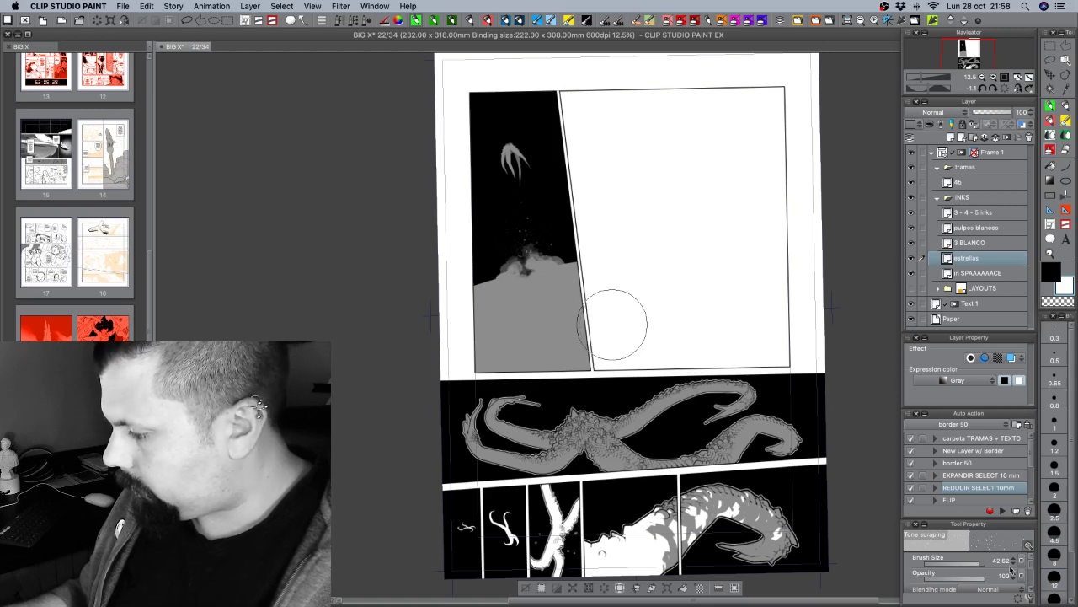
scroll(1029, 578, down, 5)
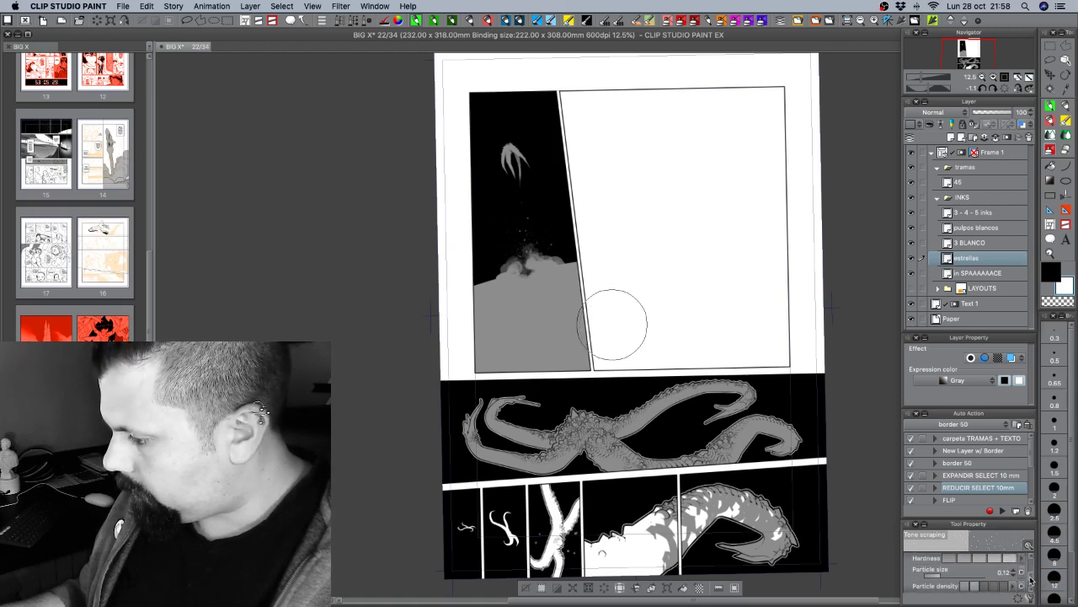
click(944, 576)
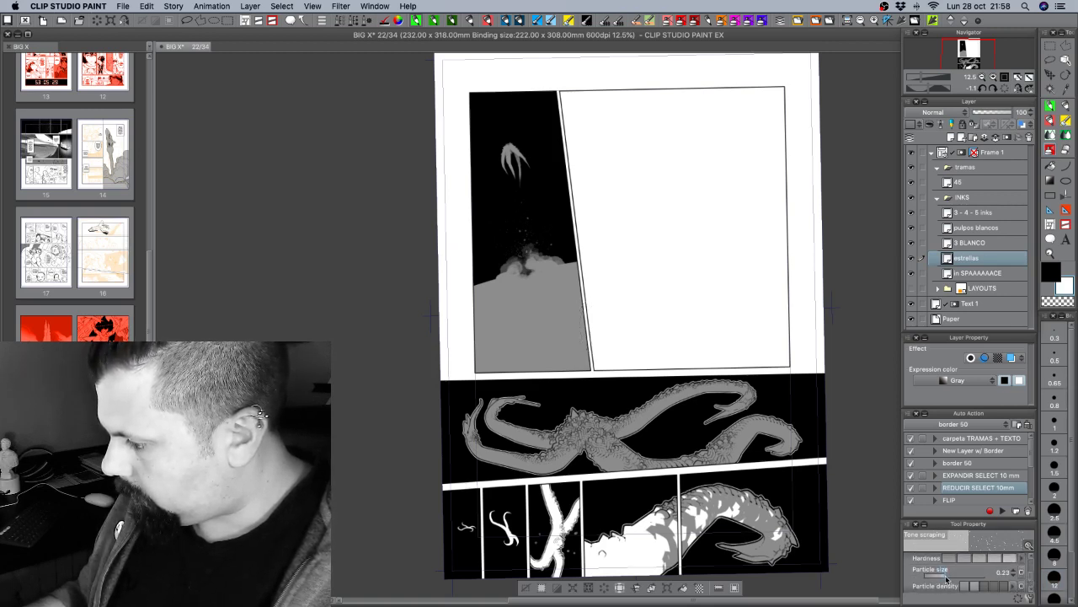
drag(948, 578, 953, 578)
drag(481, 241, 563, 226)
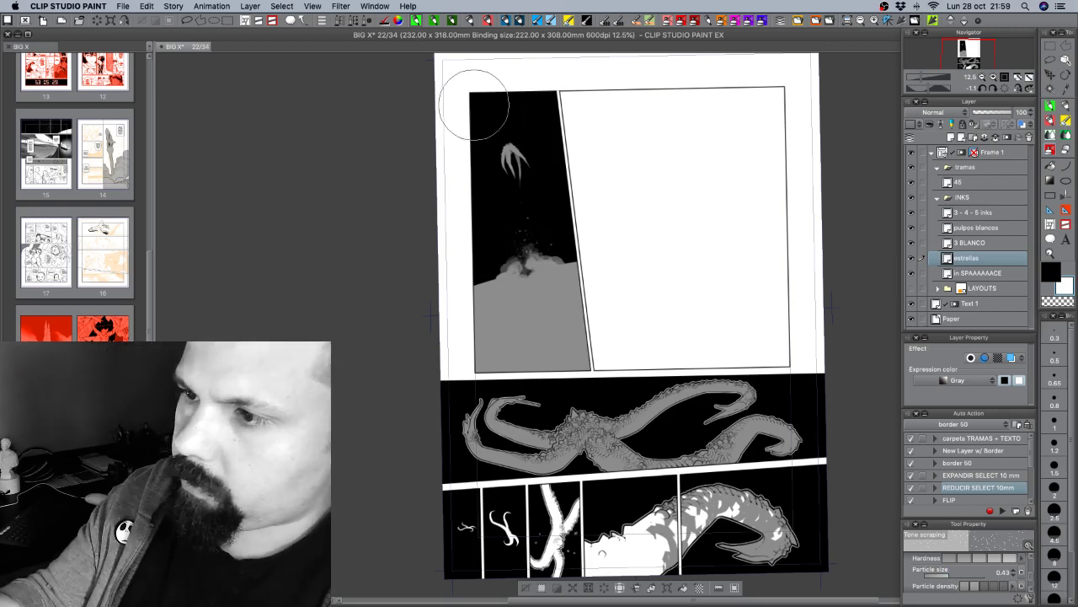
key(super+z)
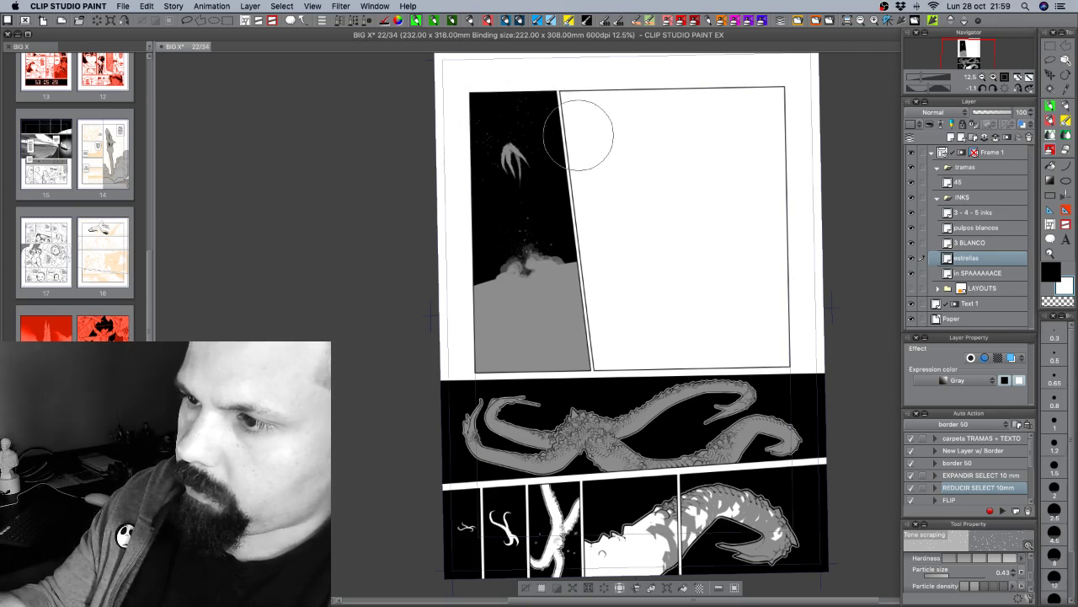
Examine the stars around the octopus and their spread across the first panel's sky.
click(993, 76)
click(992, 77)
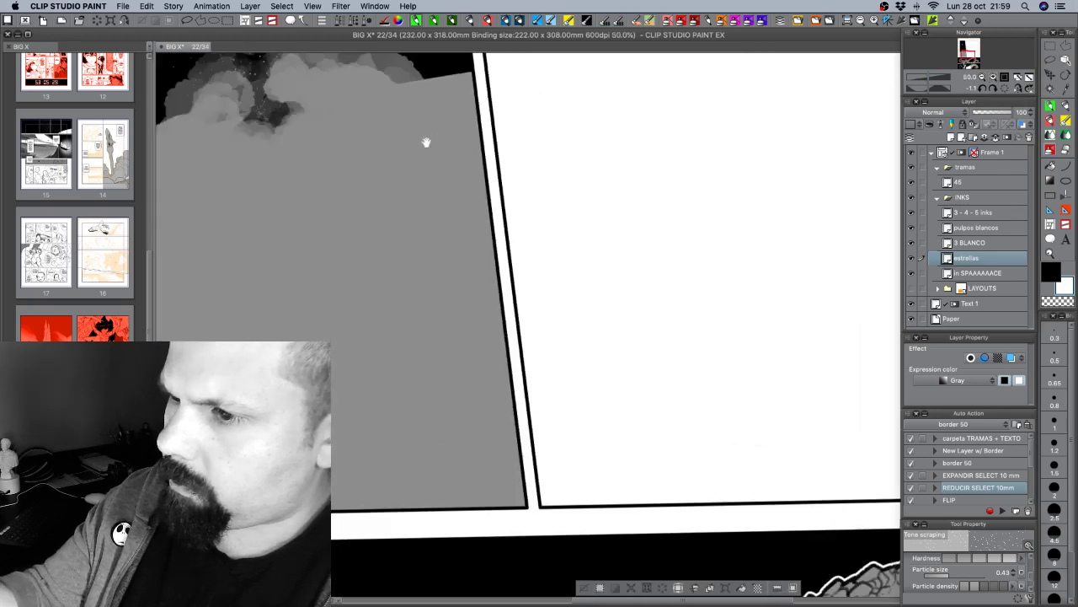
drag(426, 142, 603, 511)
drag(556, 287, 577, 355)
drag(516, 222, 569, 344)
drag(564, 290, 590, 393)
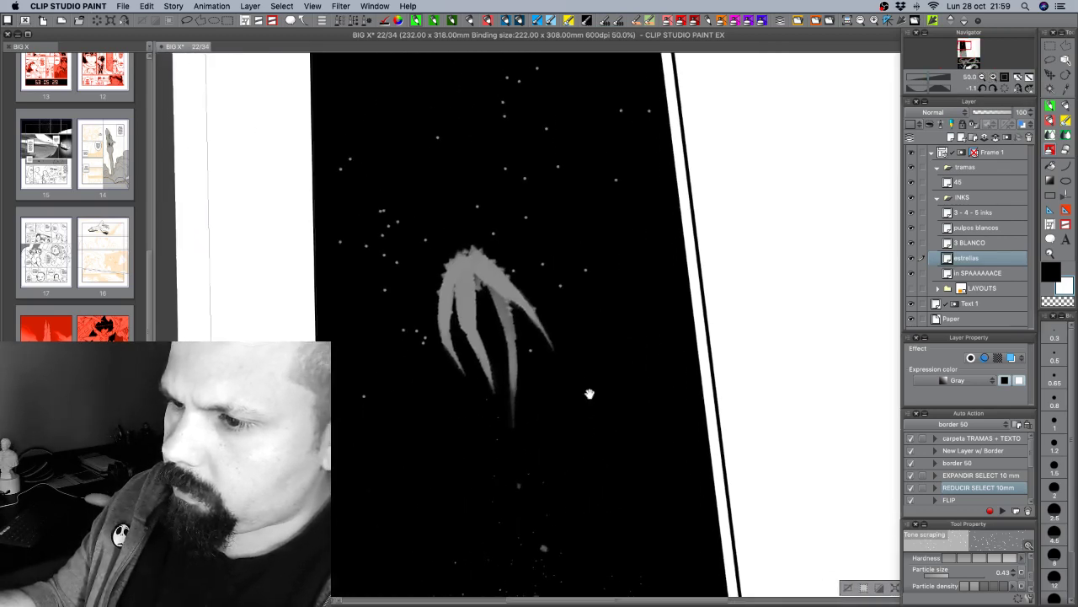
drag(587, 333, 602, 388)
drag(660, 256, 643, 313)
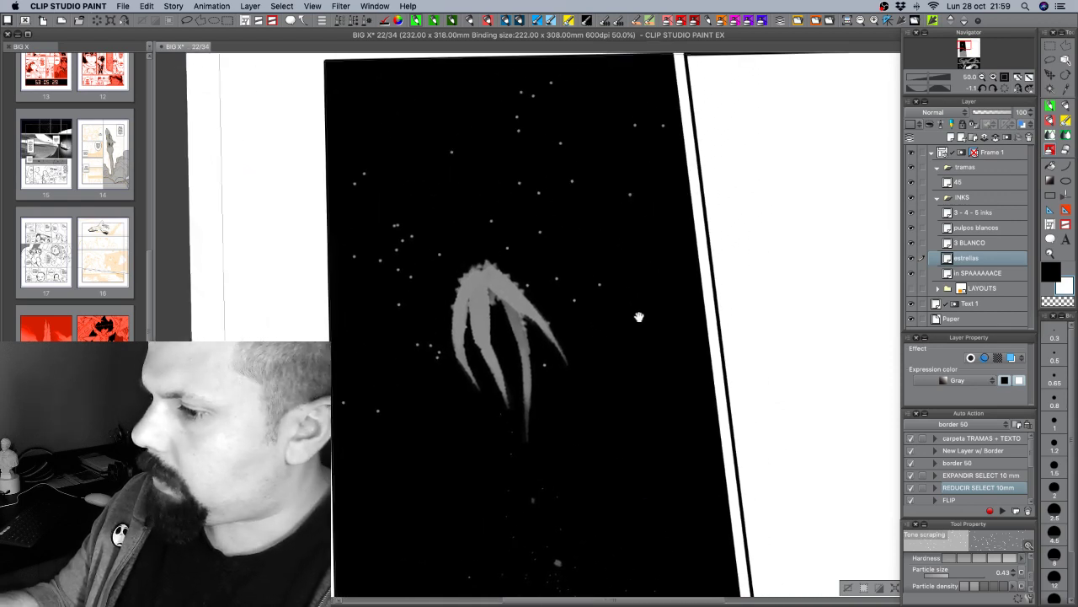
click(982, 77)
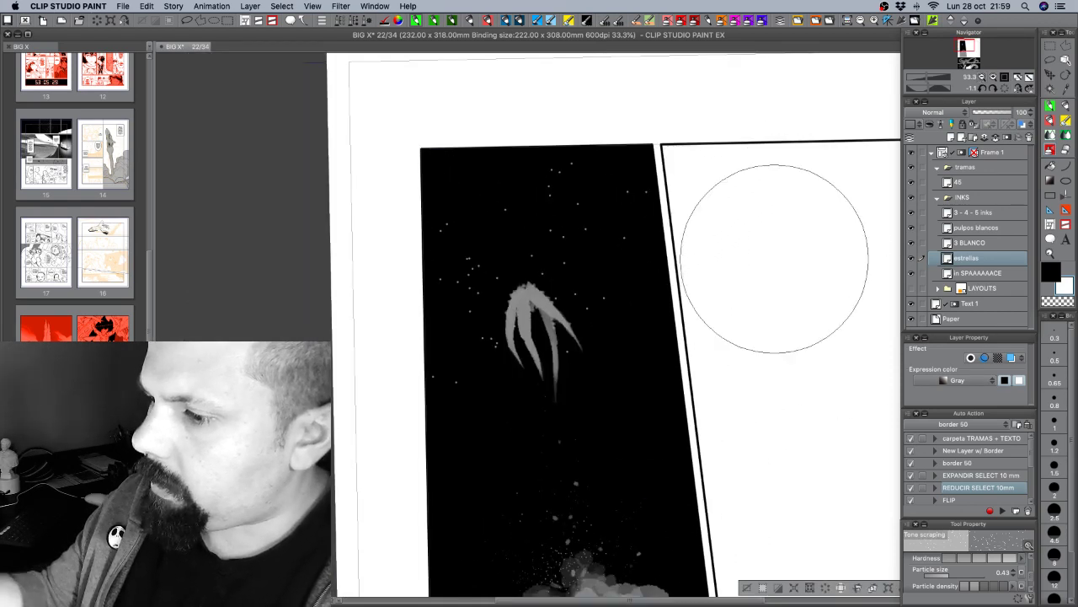
click(982, 77)
drag(694, 374, 704, 324)
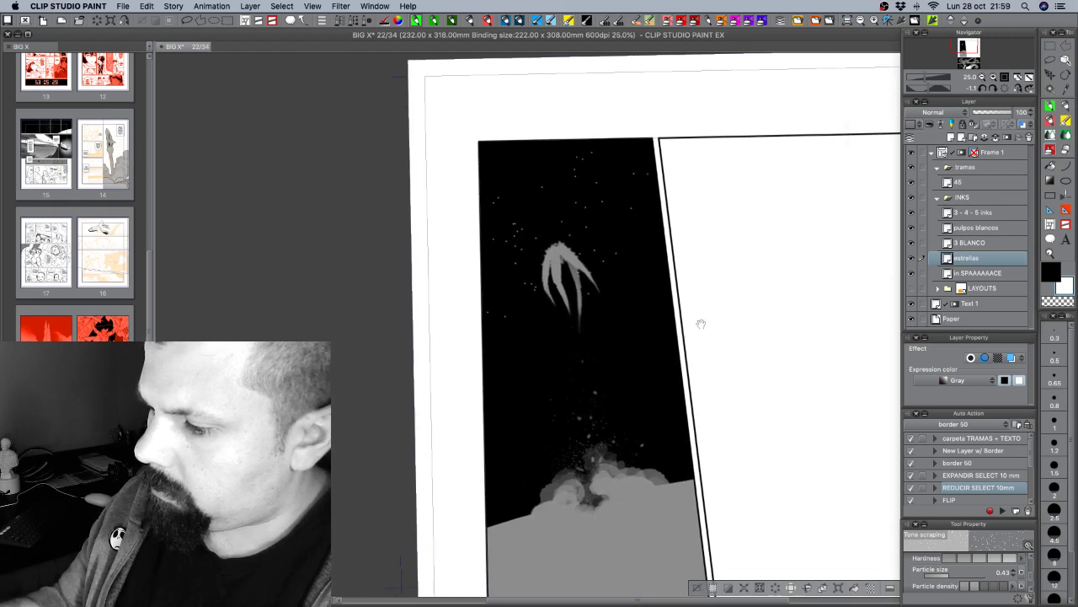
Move the estrellas layer above the tramas folder in Frame 1 and add stars along the first panel's upper edge.
drag(980, 263, 992, 160)
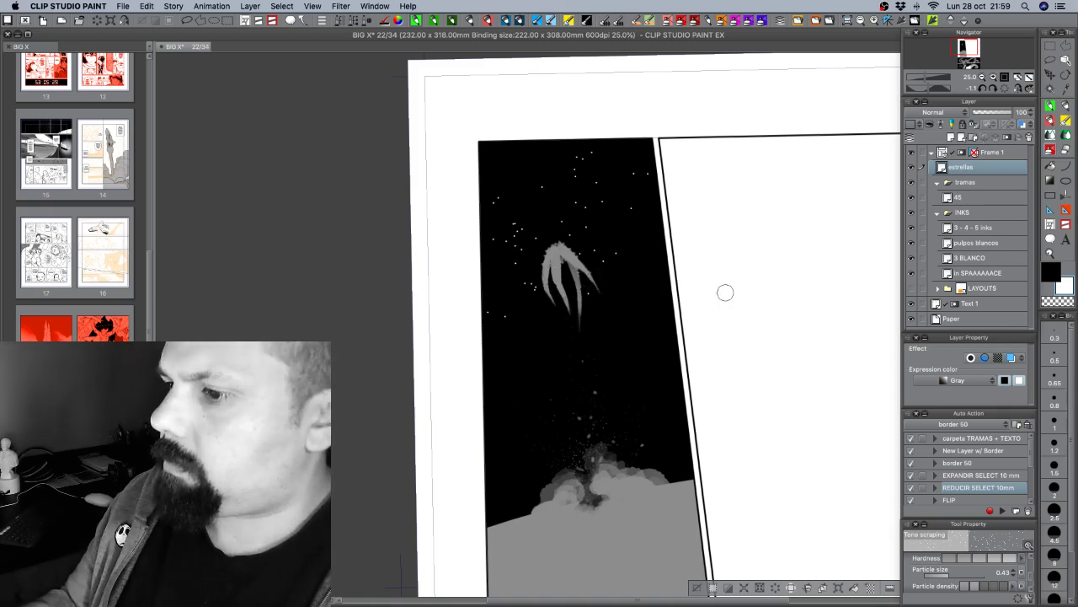
mouse_move(500, 138)
mouse_down()
mouse_move(536, 106)
mouse_move(573, 108)
mouse_up()
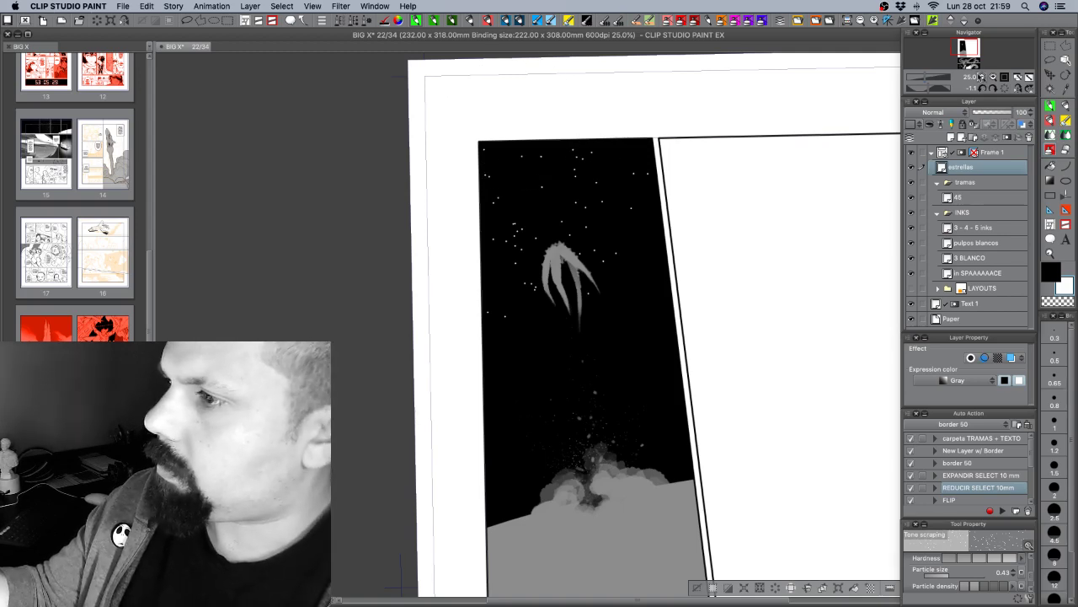
Scatter white stars over the black backgrounds of the wide octopus panel and the bottom strip of panels with the Tone scraping brush.
click(982, 77)
drag(725, 376, 712, 319)
scroll(712, 318, down, 5)
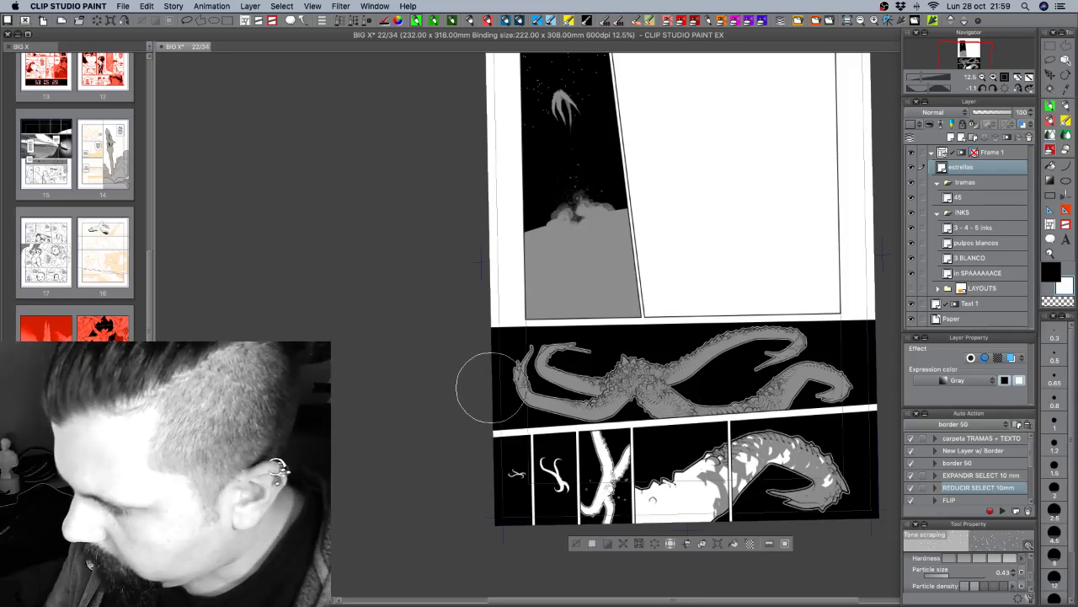
drag(474, 372, 506, 363)
mouse_move(598, 367)
mouse_down()
mouse_move(634, 362)
mouse_move(595, 342)
mouse_move(605, 352)
mouse_up()
mouse_move(702, 374)
mouse_down()
mouse_move(837, 337)
mouse_move(850, 400)
mouse_up()
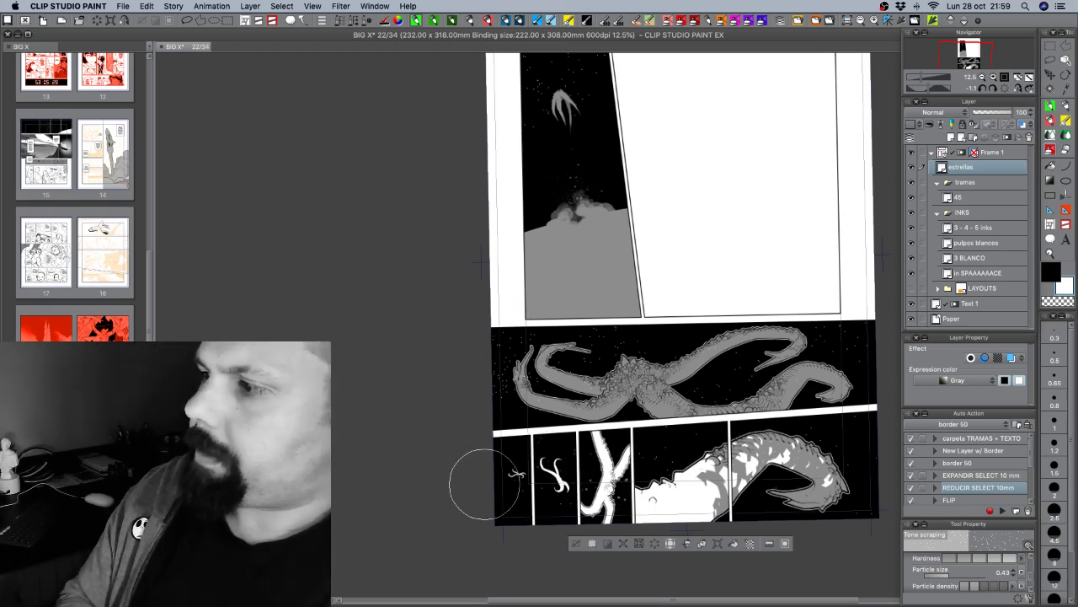
drag(644, 253, 715, 317)
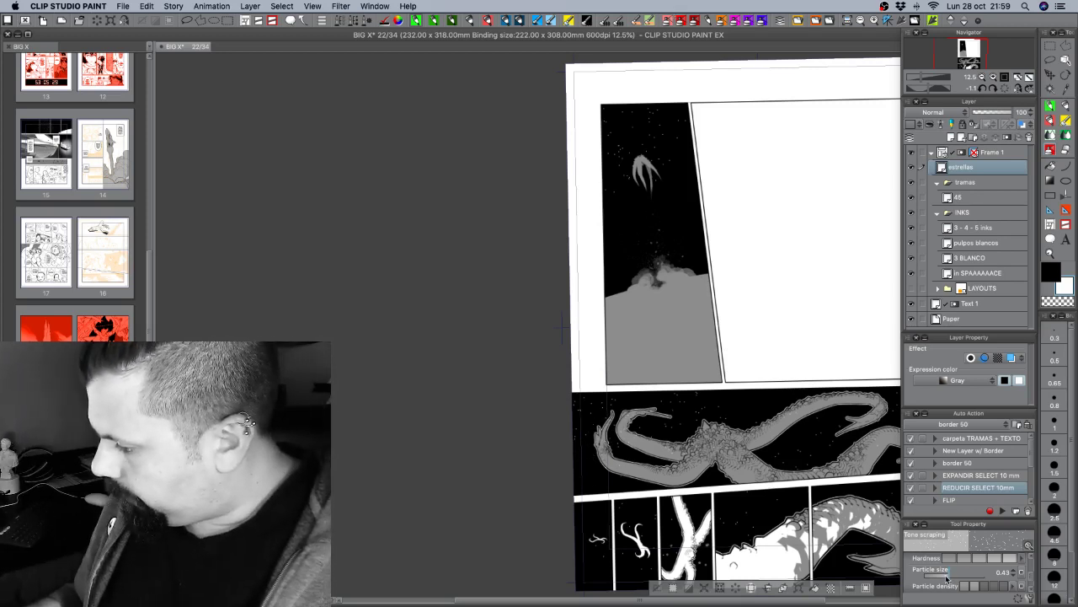
Try finer stars over the wide octopus panel with the particle size at 0.14, and undo the stroke.
drag(943, 578, 941, 578)
drag(794, 450, 657, 427)
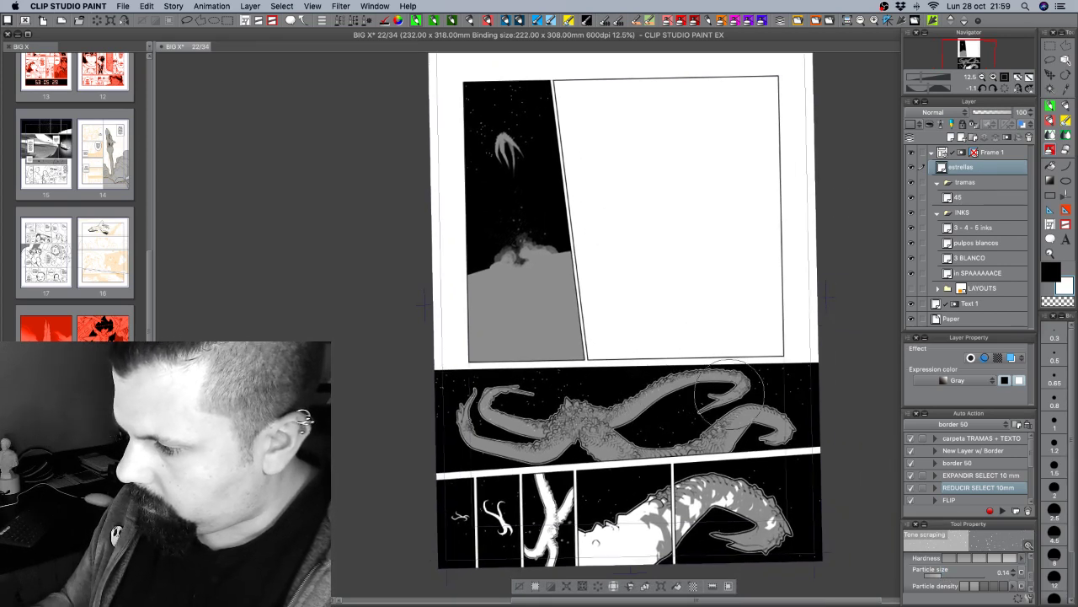
key(super+z)
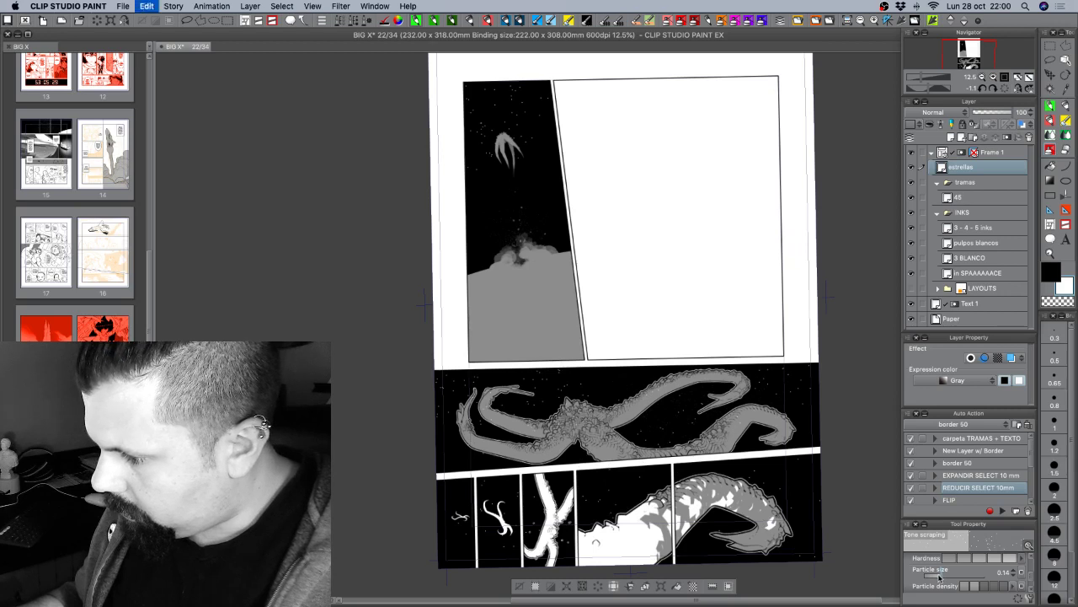
Set the Tone scraping particle size to 0.36 and add more stars across the wide octopus panel and the bottom strip.
drag(939, 578, 946, 580)
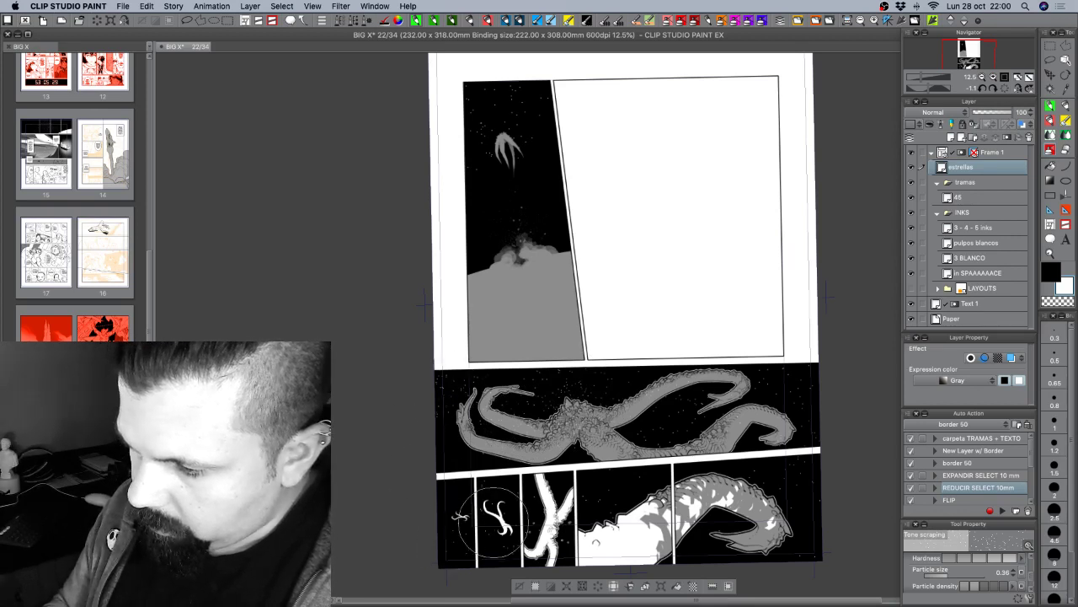
drag(674, 418, 718, 324)
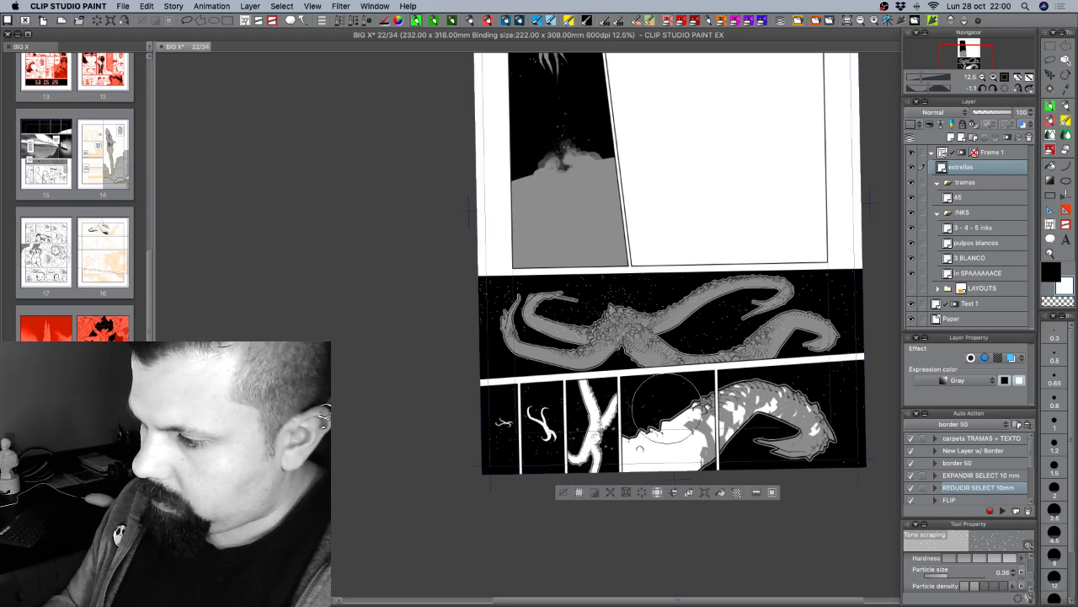
mouse_move(812, 358)
mouse_down()
mouse_move(780, 471)
mouse_move(812, 452)
mouse_move(783, 414)
mouse_move(785, 435)
mouse_up()
scroll(759, 497, down, 2)
scroll(759, 497, right, 2)
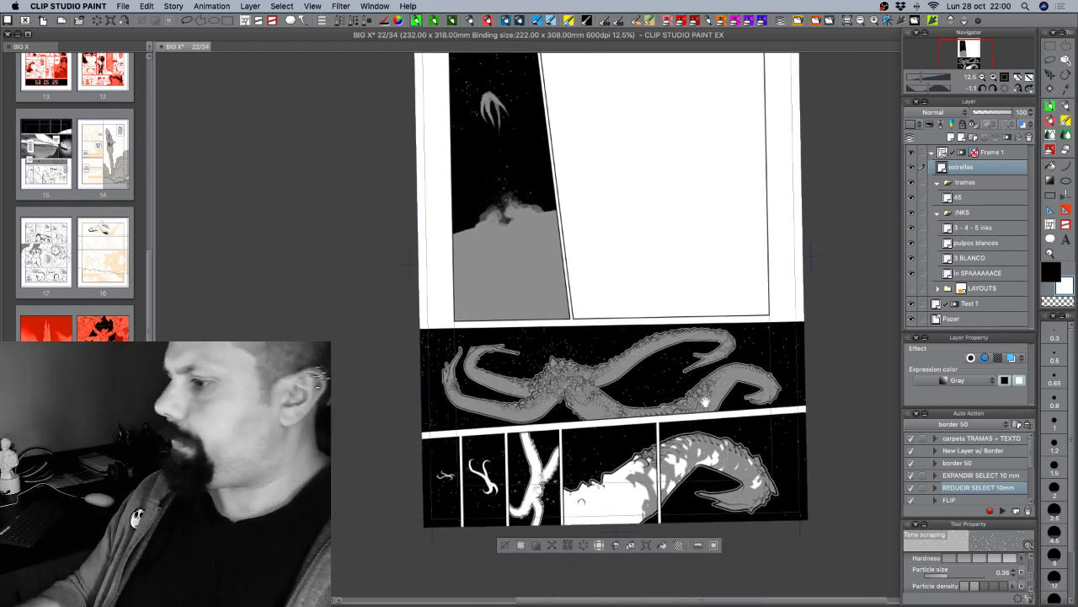
Create a selection from the contents of the 45 tone layer and make the estrellas layer active.
click(988, 197)
right_click(990, 201)
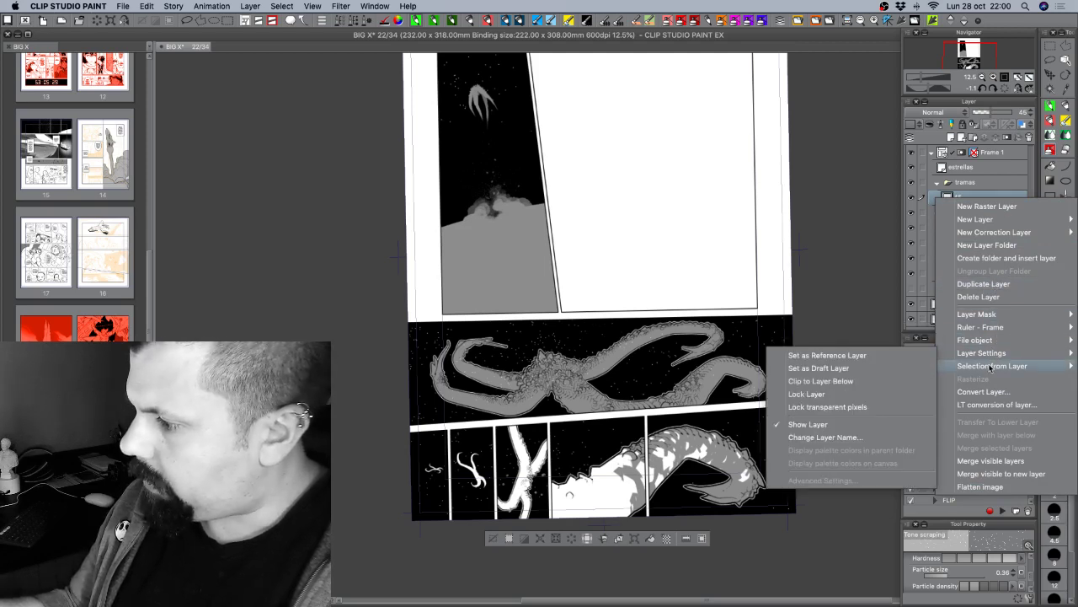
mouse_move(993, 366)
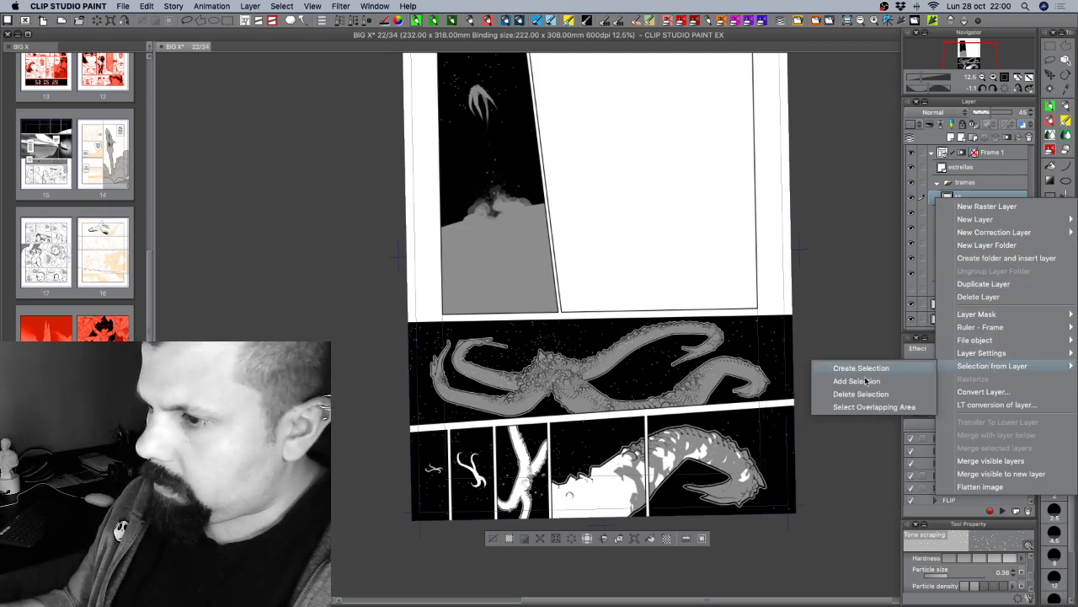
click(863, 383)
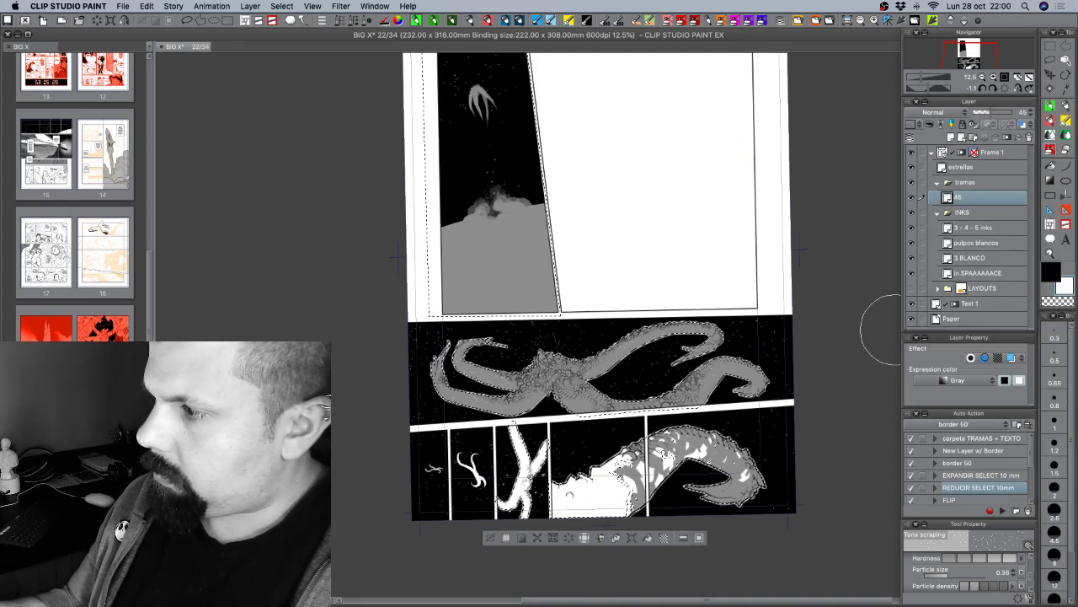
click(984, 168)
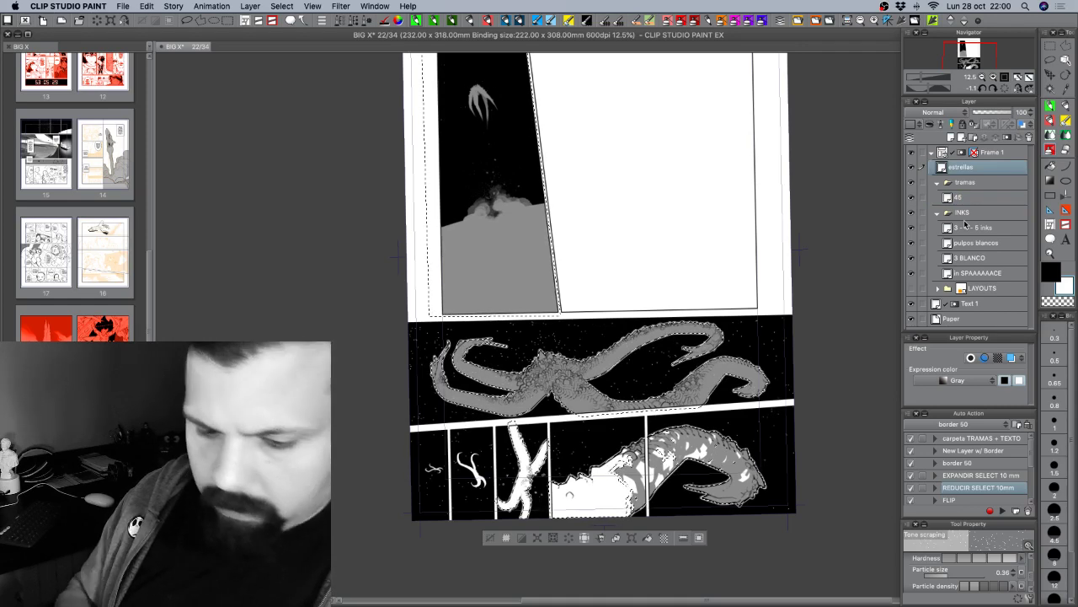
Try clearing the stars inside the whole selection on the estrellas layer, and undo both the deselection and the clearing.
key(super+d)
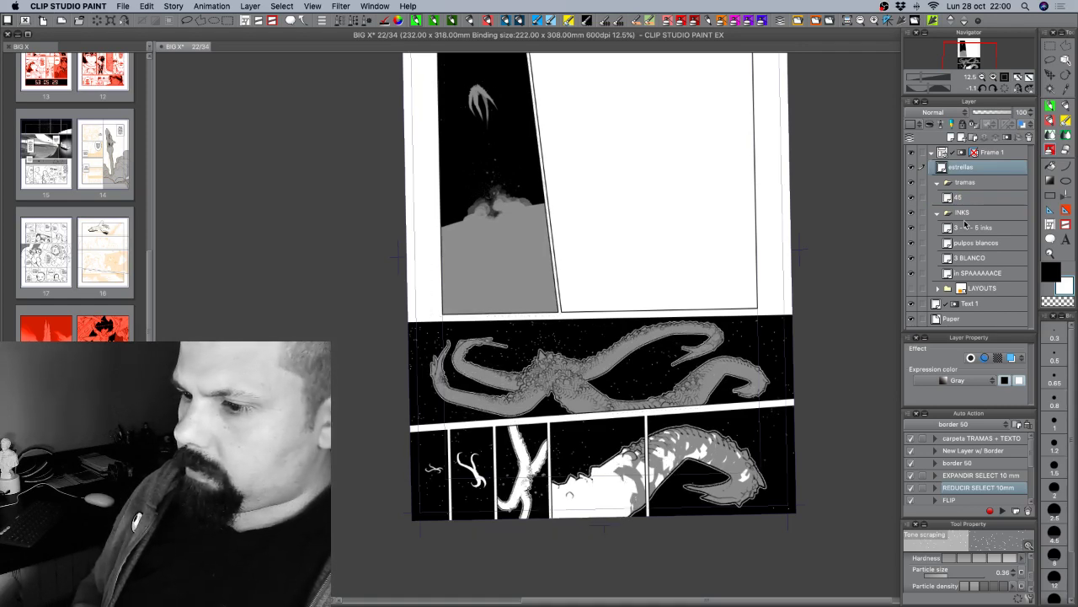
drag(733, 373, 732, 457)
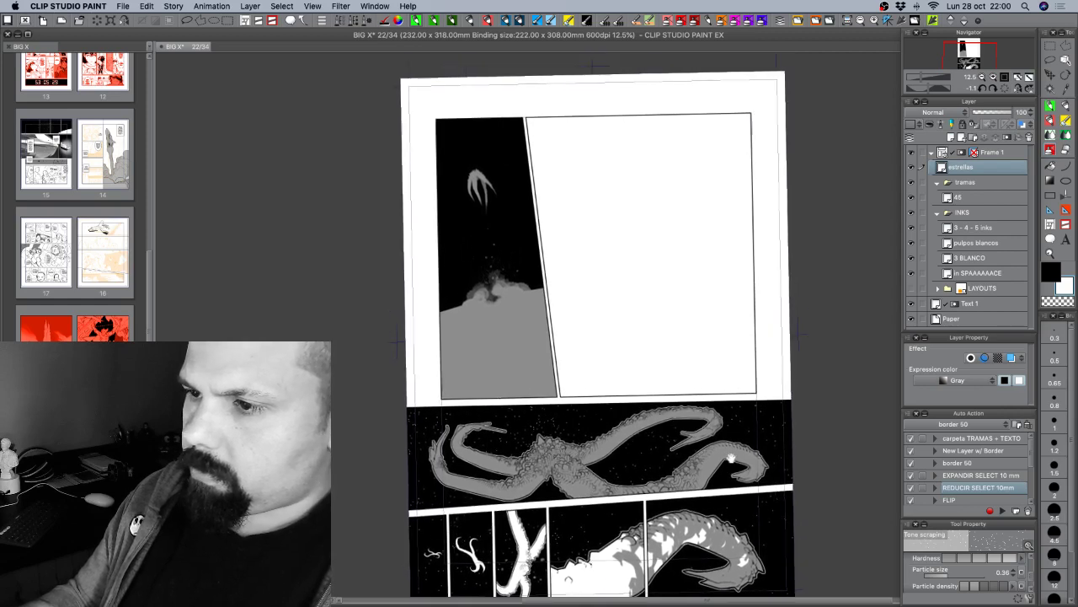
key(super+z)
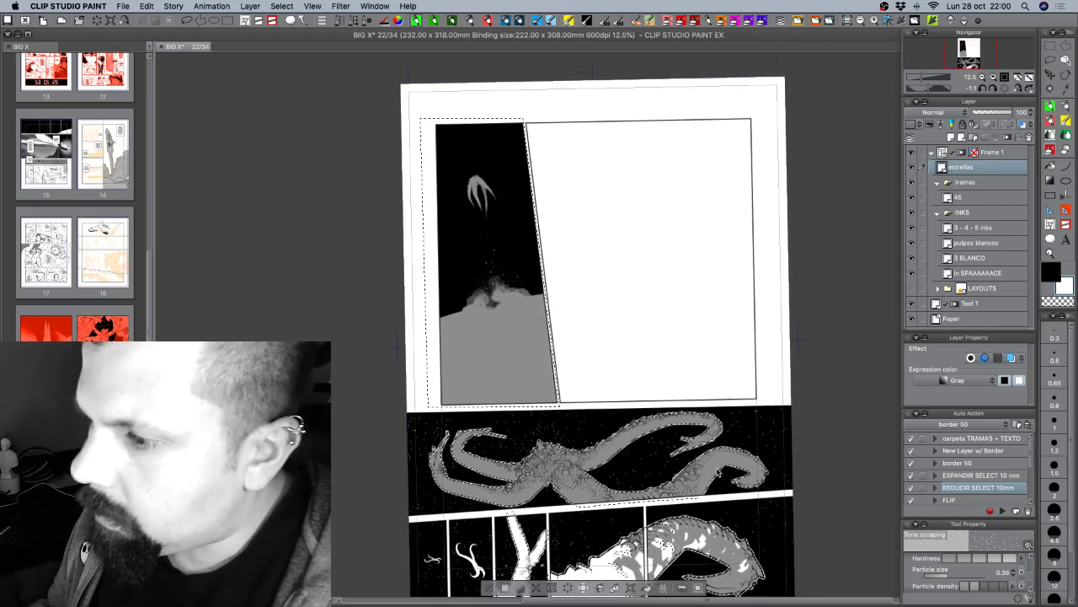
key(super+z)
Subtract the first panel's sky from the selection with a rectangle, clear the stars inside the remaining selection, deselect and save the page.
drag(687, 474, 713, 496)
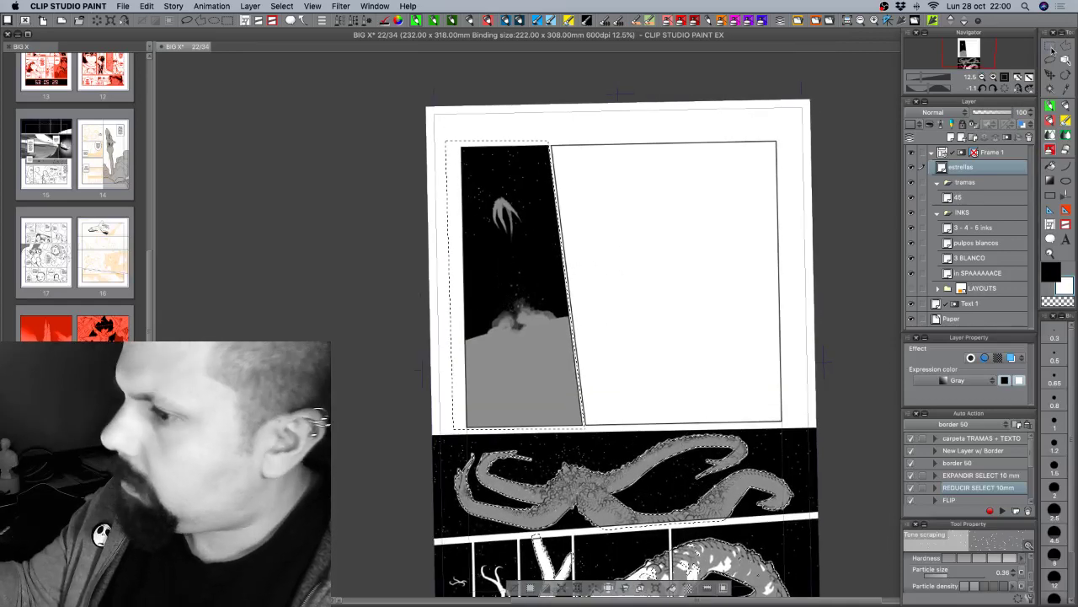
click(1051, 49)
drag(402, 119, 597, 377)
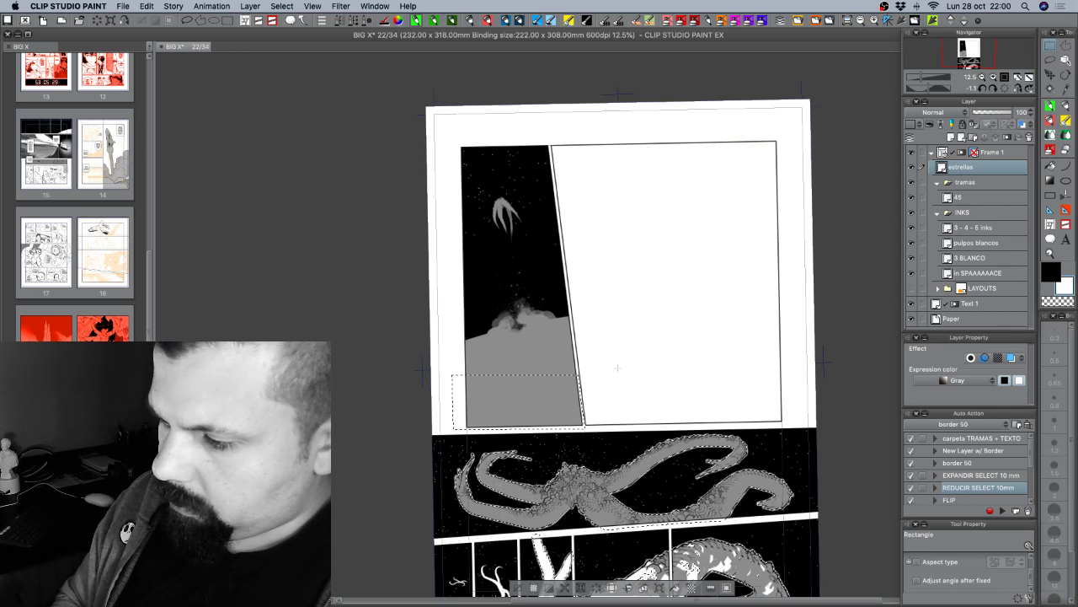
key(super+d)
key(super+s)
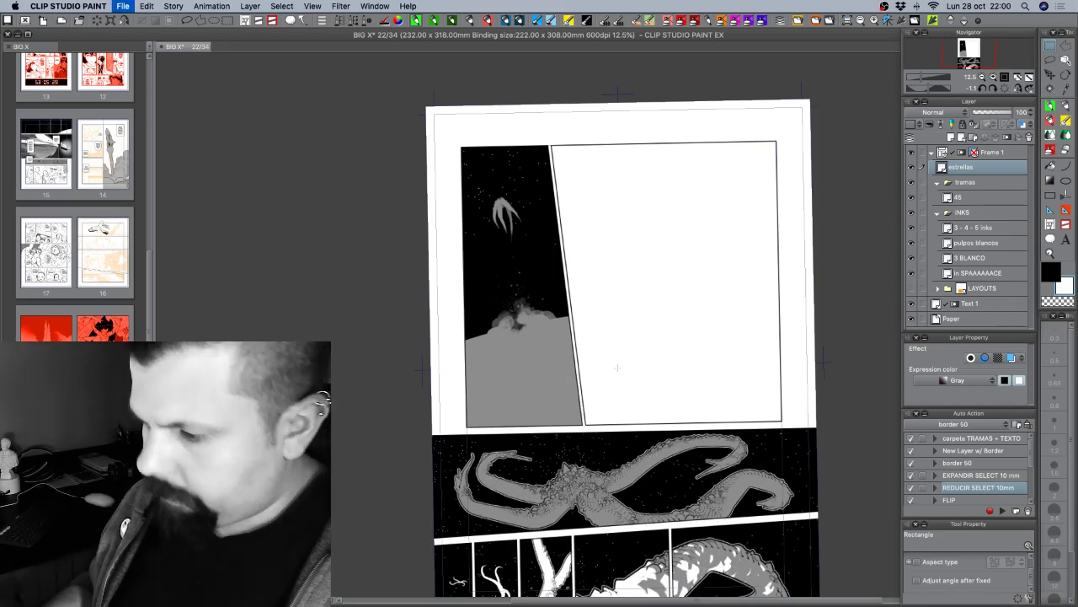
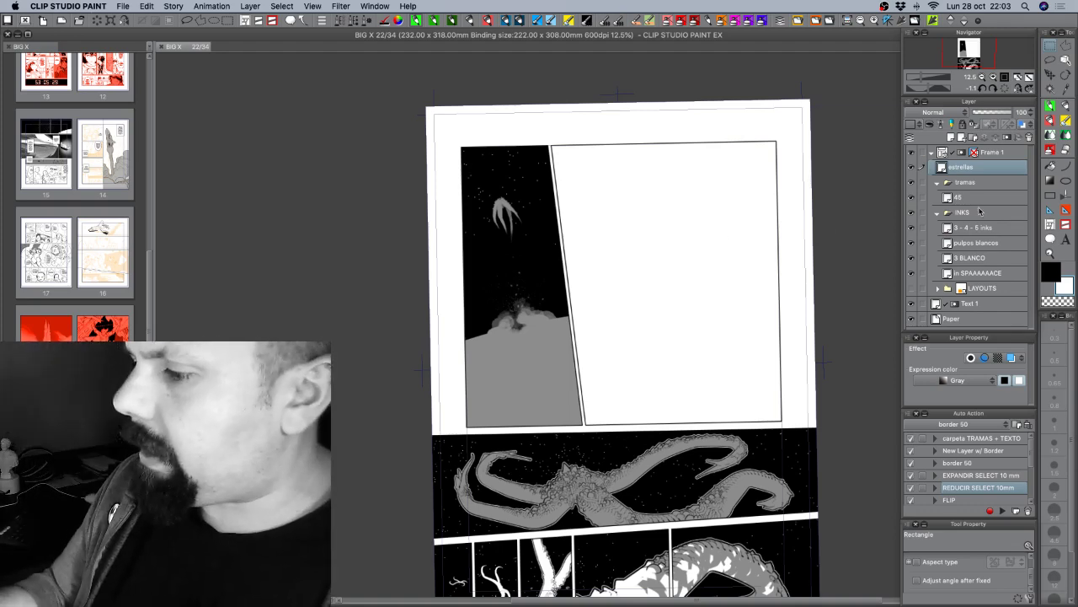
Collapse the tramas folder and show the LAYOUTS folder so the second panel's orange sketch can be inked.
click(938, 183)
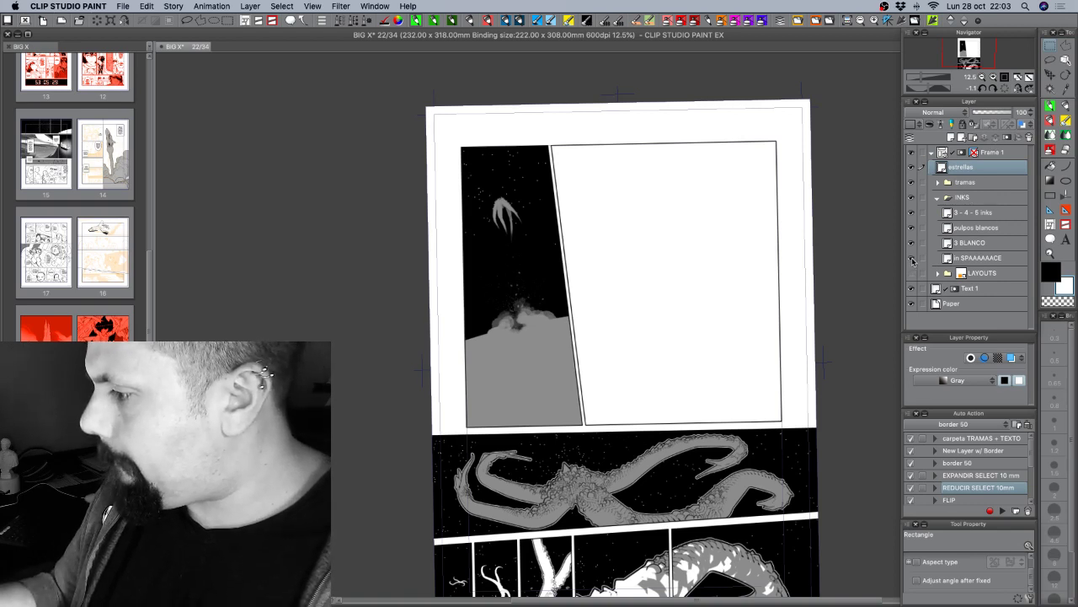
click(912, 273)
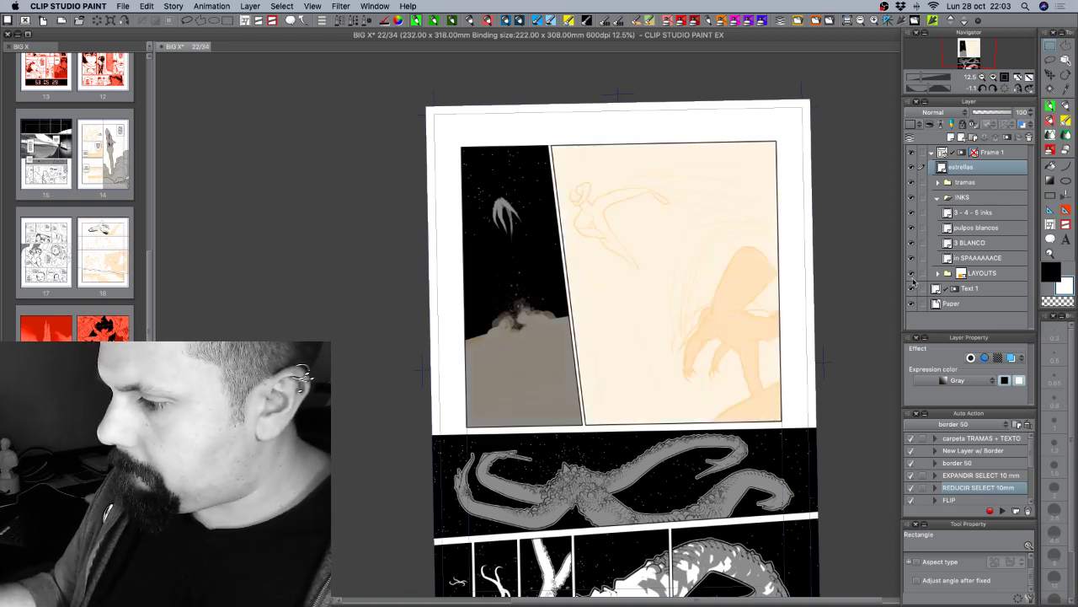
key(r)
mouse_move(804, 393)
mouse_down()
mouse_move(801, 424)
mouse_move(805, 408)
mouse_up()
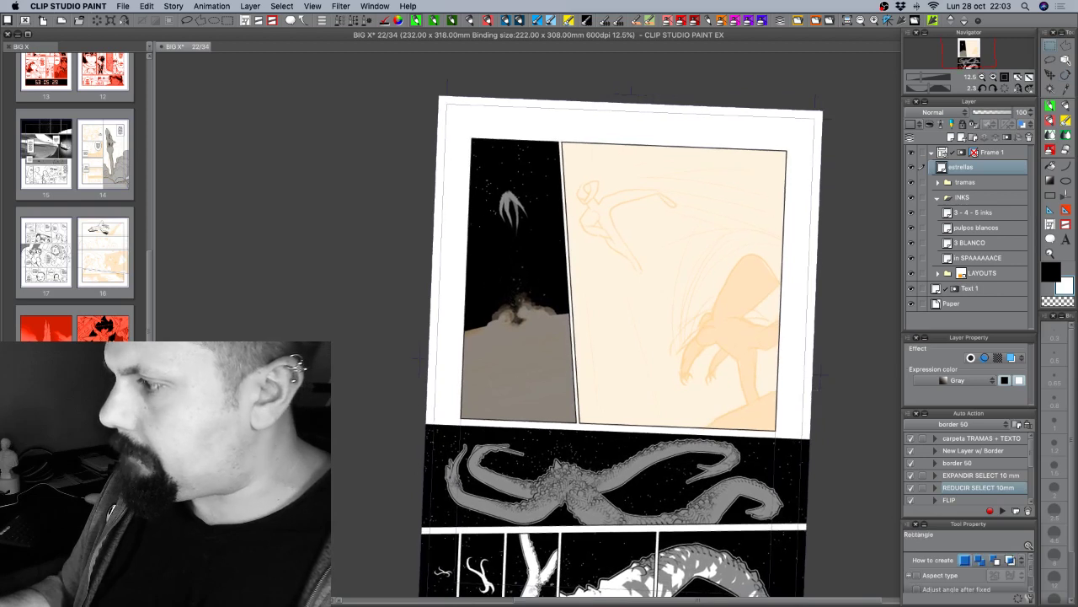
Add a new raster layer above 3 - 4 - 5 inks in the INKS folder and name it 2 inks pulpo.
click(993, 215)
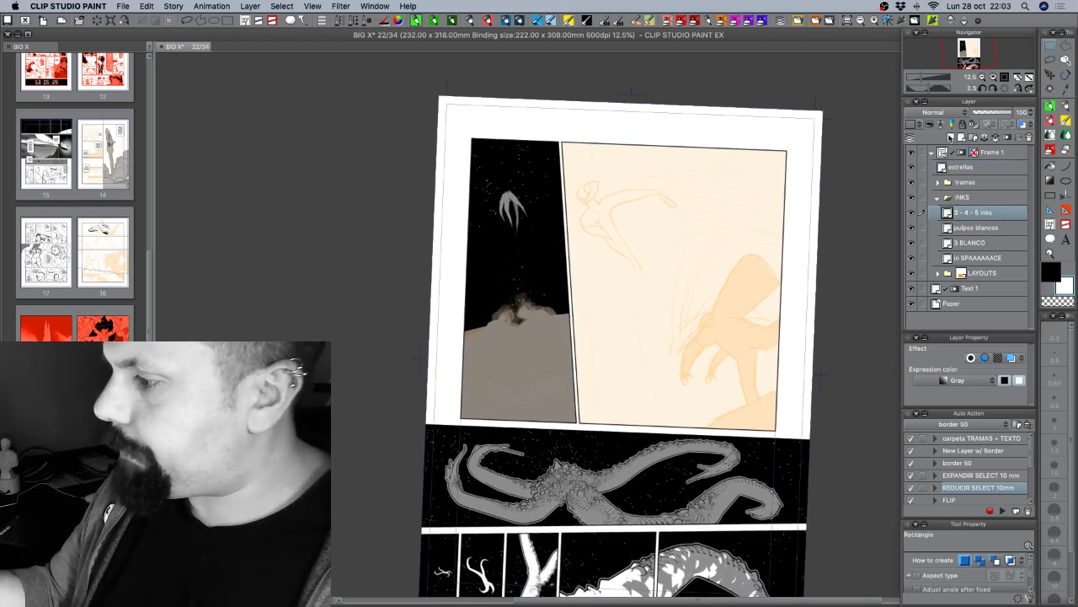
click(952, 137)
double_click(967, 213)
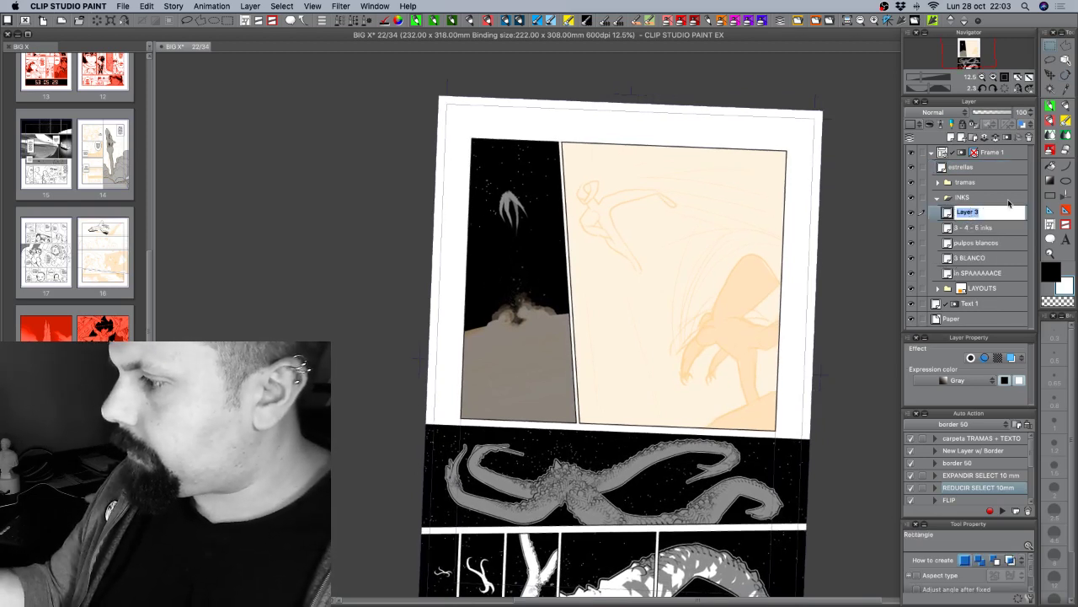
text(2 inks)
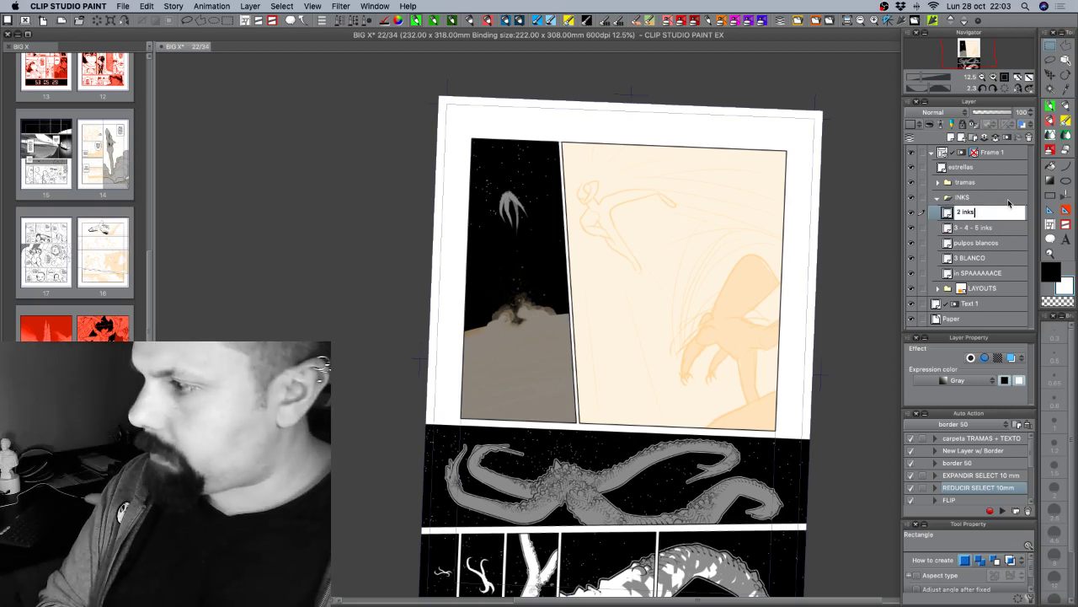
text( pulpo)
key(Return)
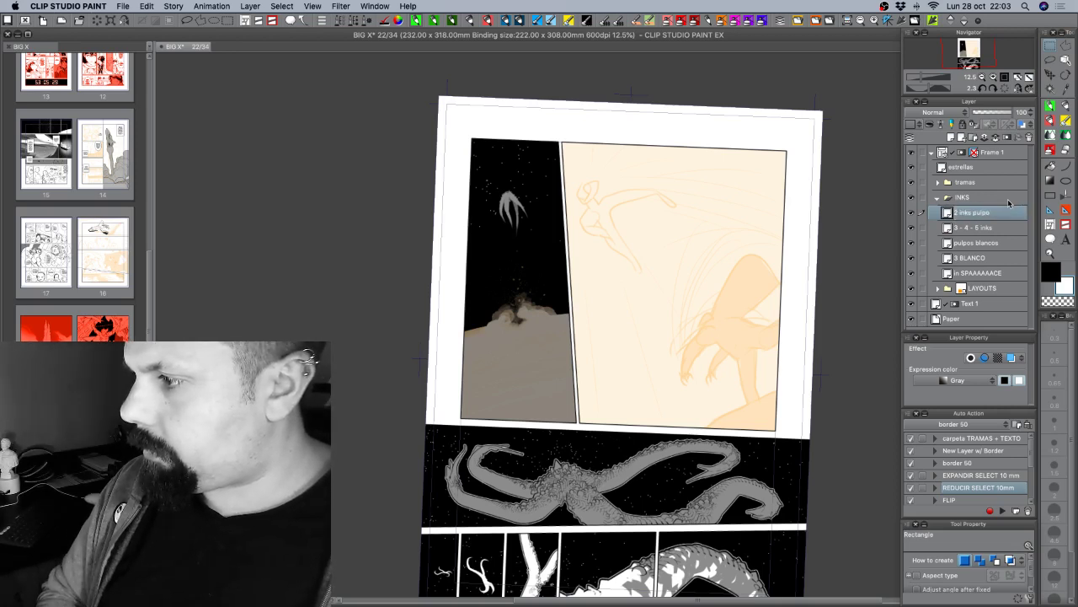
Ink the head's outer curves on the smaller sketched figure in the second panel with the 1st TOOL DAVID brush at size 1.20.
click(1050, 106)
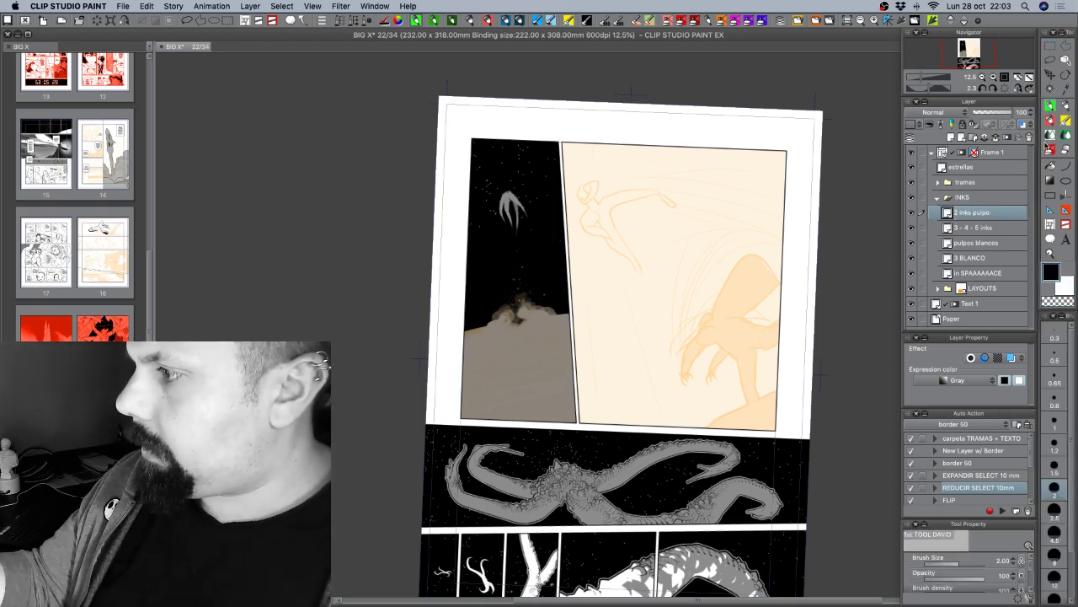
click(1056, 446)
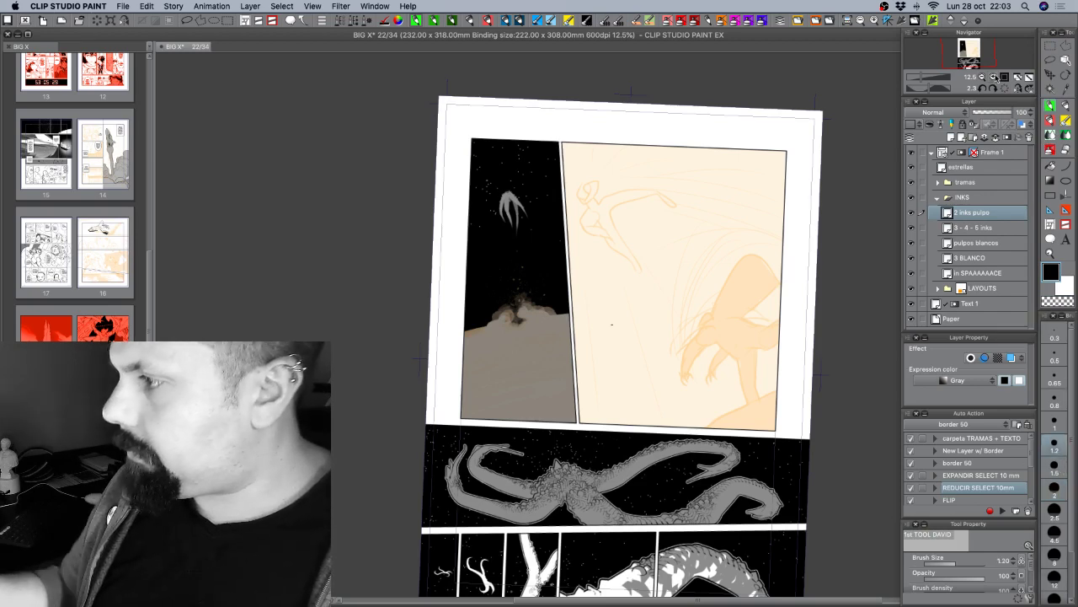
click(994, 77)
drag(640, 277, 638, 308)
scroll(645, 366, up, 3)
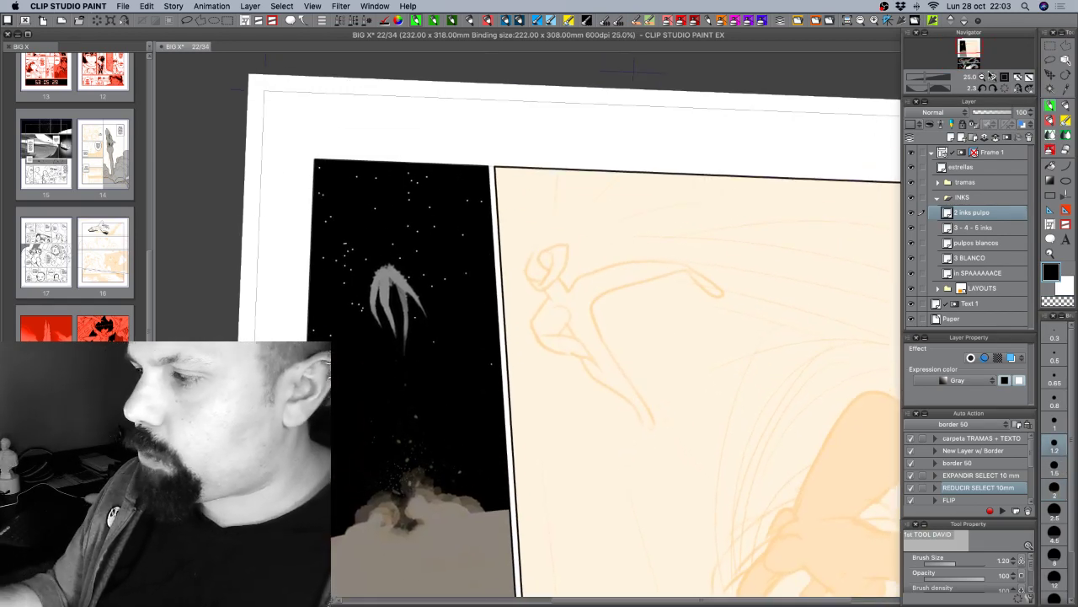
scroll(671, 368, up, 1)
drag(748, 378, 766, 348)
drag(631, 368, 718, 383)
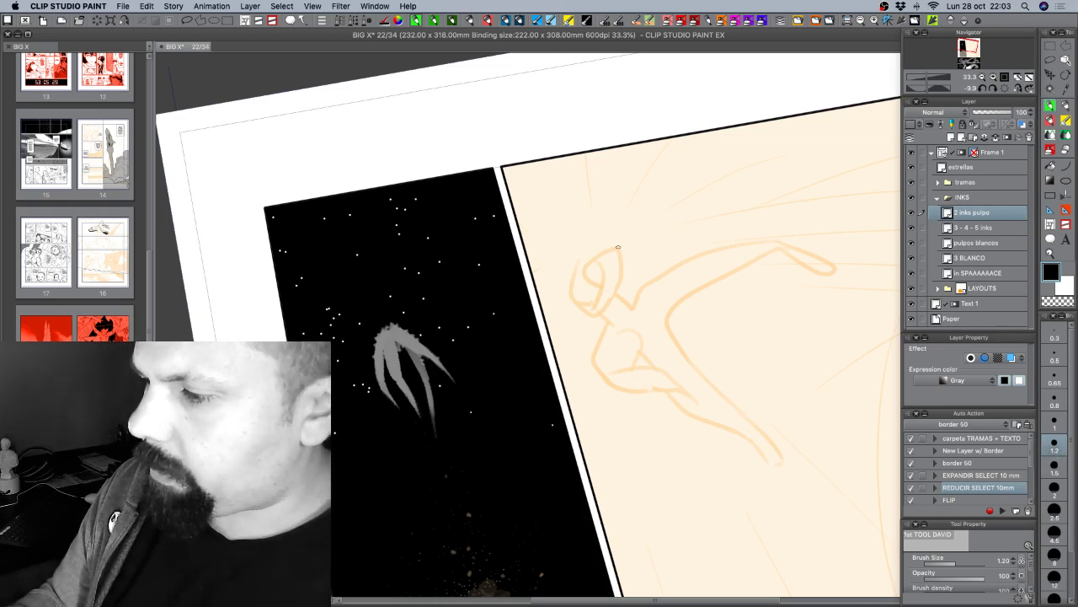
mouse_move(619, 249)
mouse_down()
mouse_move(592, 259)
mouse_move(580, 292)
mouse_move(567, 285)
mouse_move(564, 296)
mouse_move(574, 296)
mouse_move(569, 278)
mouse_move(566, 290)
mouse_up()
Ink the head's upper curve and the narrow pointed shape beside it, trimming the strokes with transparent colour.
key(c)
key(c)
key(c)
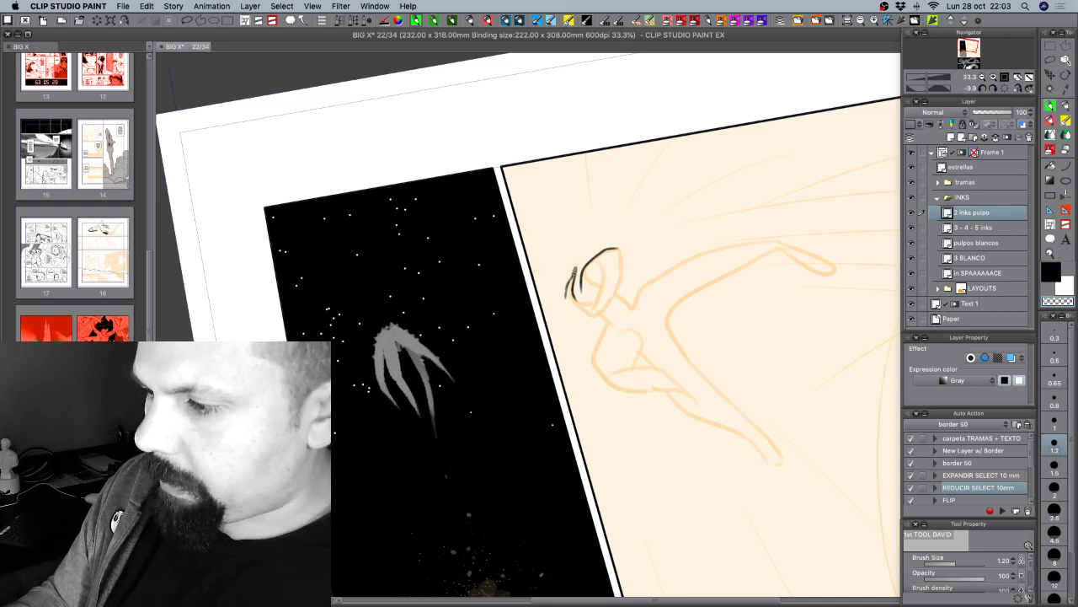
key(c)
key(c)
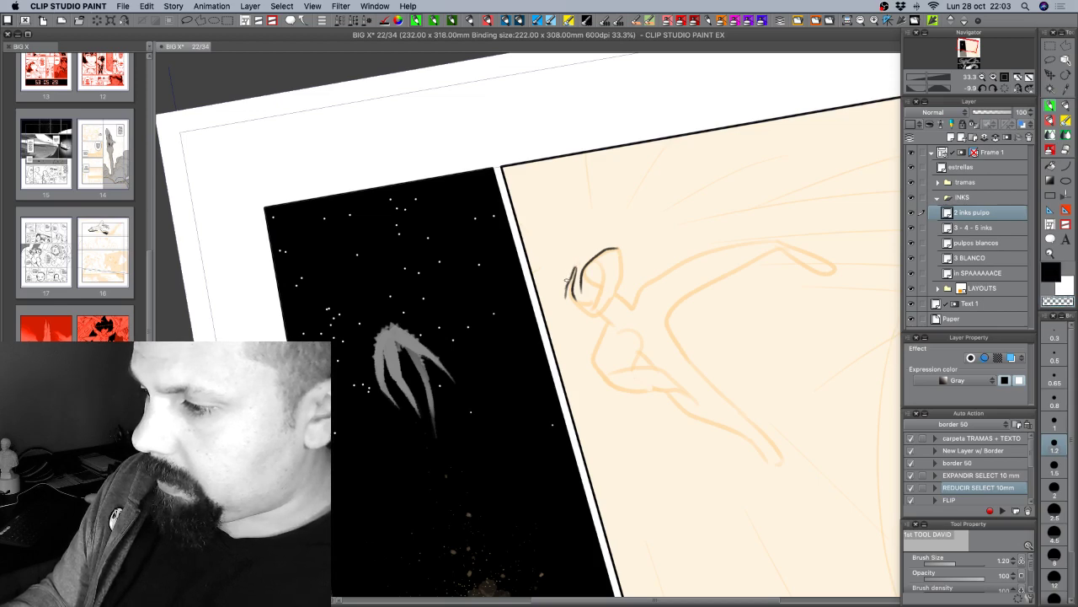
Ink the base and inner edge of the pointed shape beside the head, cleaning its lines with transparent colour.
key(r)
drag(563, 292, 627, 310)
drag(620, 273, 630, 276)
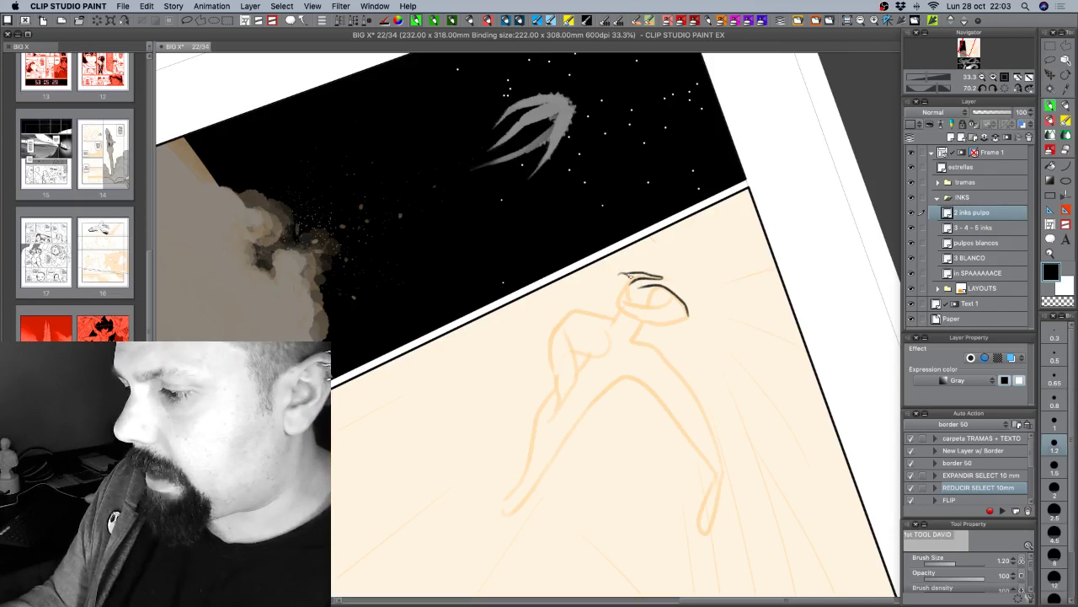
key(c)
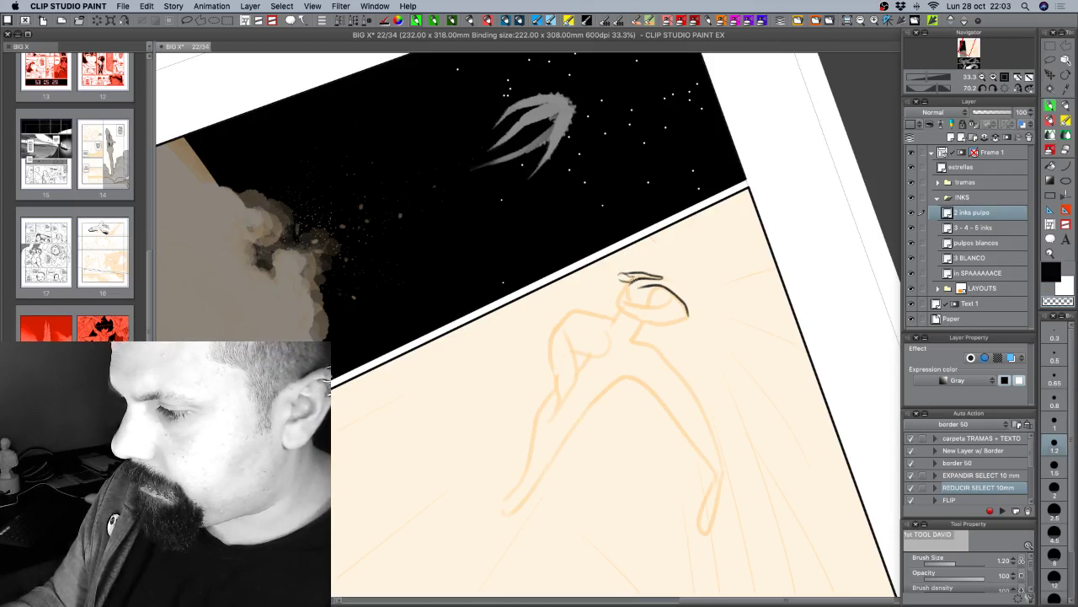
key(c)
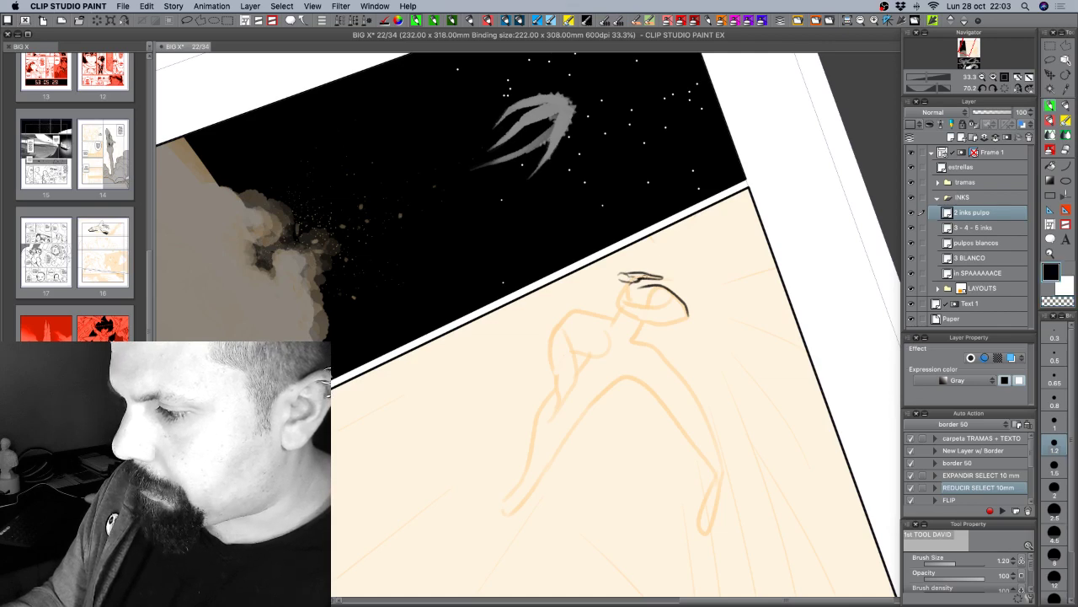
key(r)
mouse_move(725, 284)
mouse_down()
mouse_move(631, 175)
mouse_move(574, 289)
mouse_up()
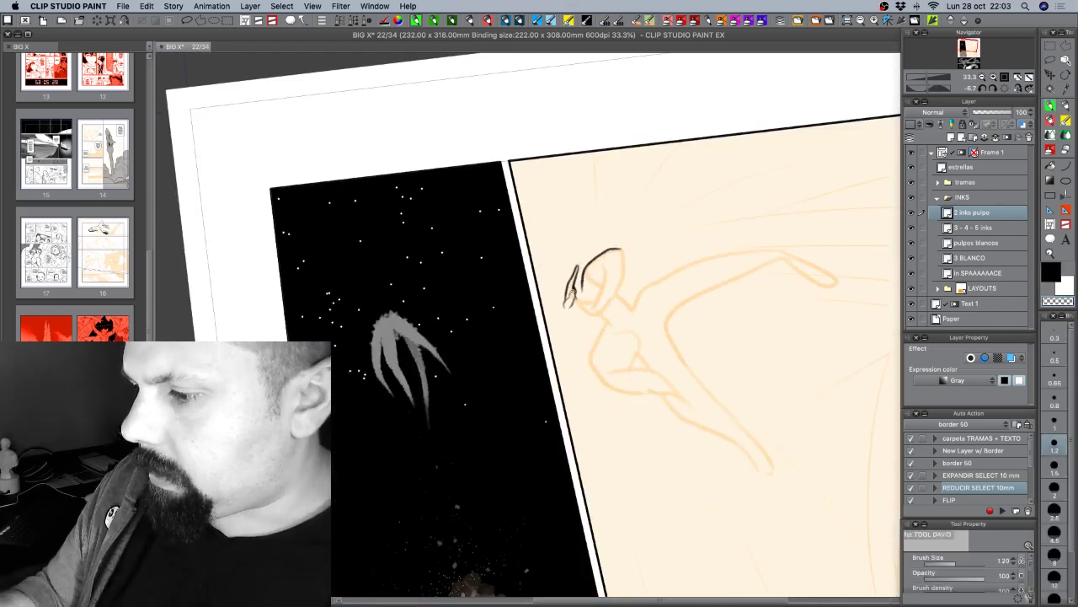
key(c)
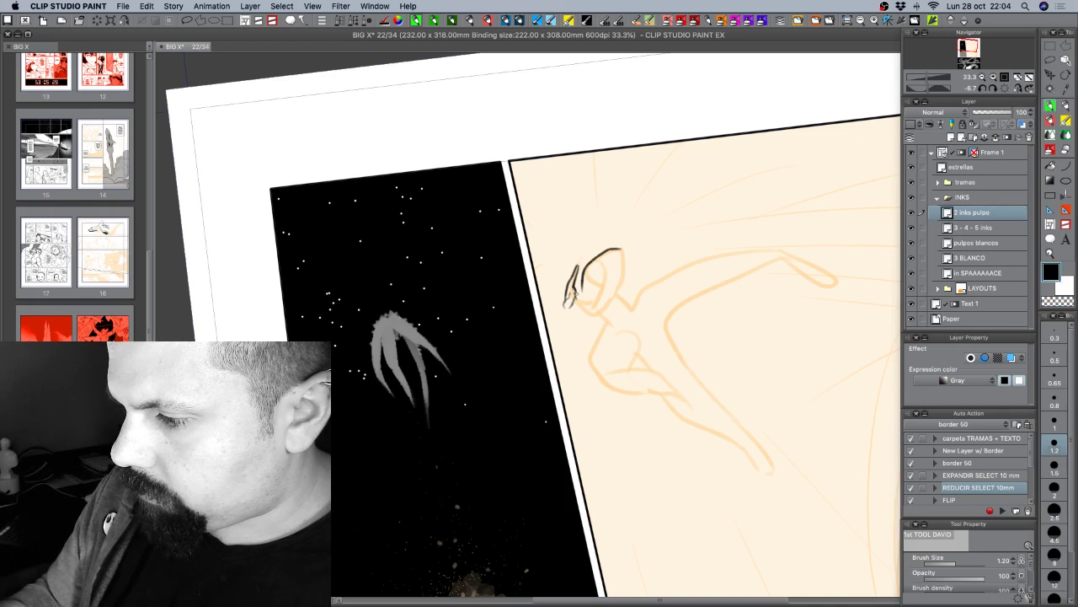
Ink the small rounded details at the head's far end and close the head outline along its underside.
drag(686, 375, 688, 382)
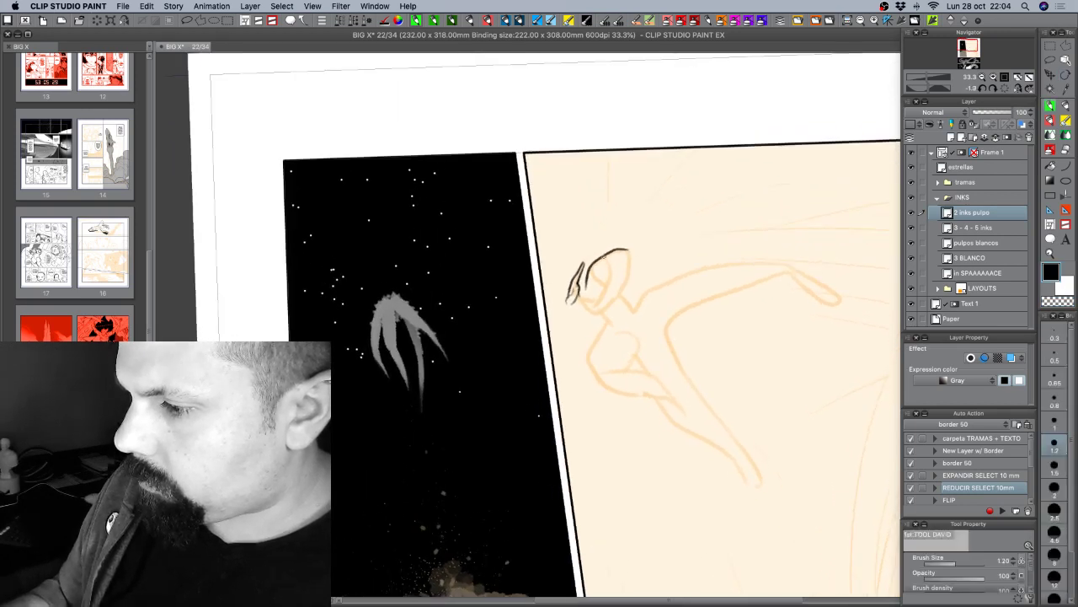
mouse_move(600, 261)
mouse_down()
mouse_move(634, 259)
mouse_move(630, 268)
mouse_up()
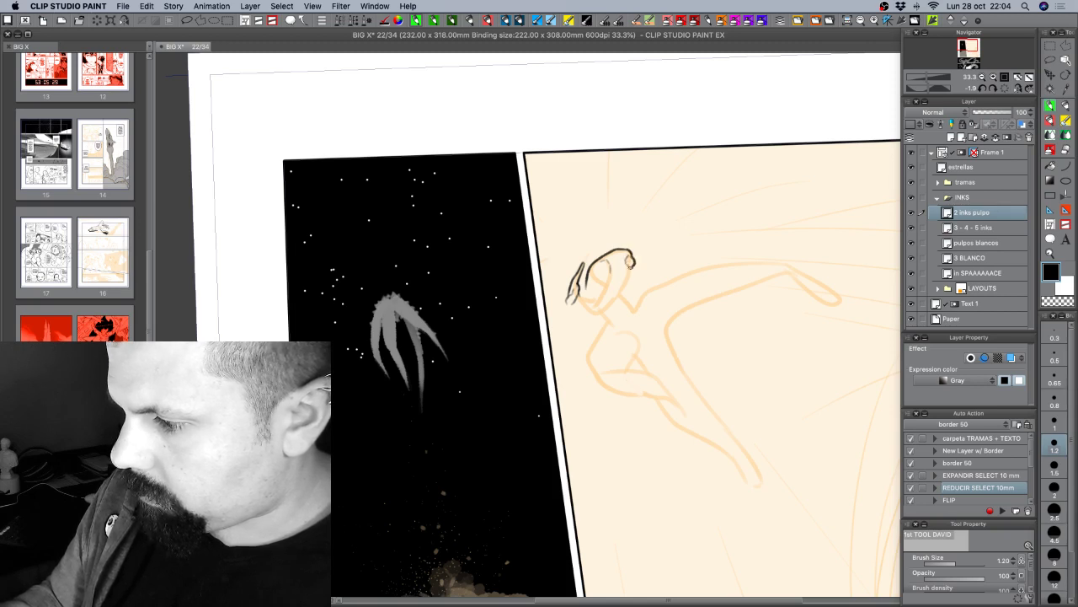
drag(630, 265, 625, 275)
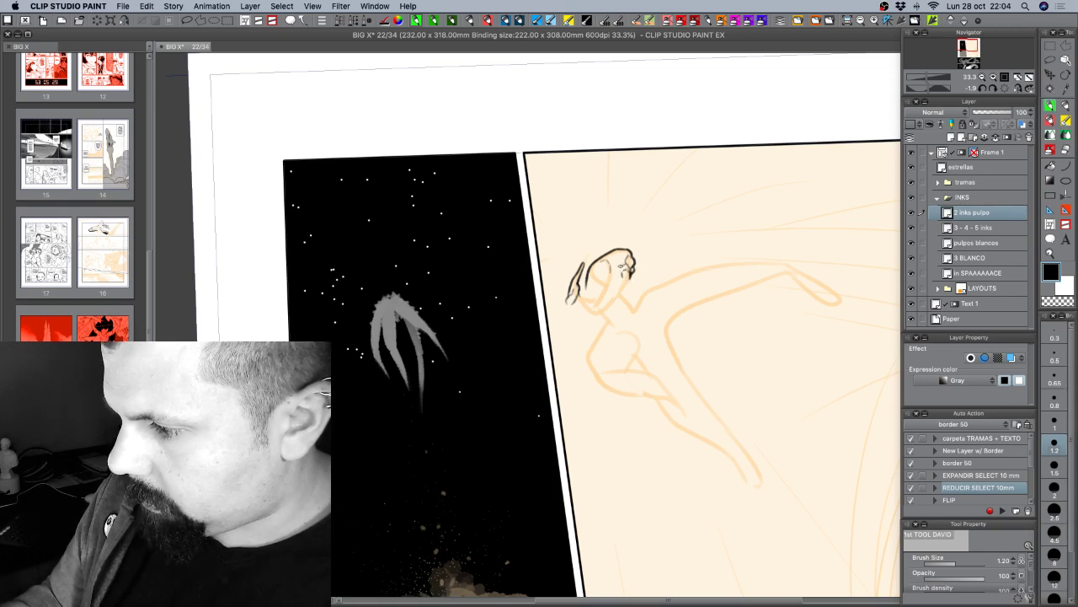
mouse_move(616, 260)
mouse_down()
mouse_move(620, 297)
mouse_move(589, 300)
mouse_up()
key(r)
mouse_move(774, 305)
mouse_down()
mouse_move(753, 237)
mouse_move(654, 205)
mouse_up()
mouse_move(583, 328)
mouse_down()
mouse_move(571, 343)
mouse_move(593, 318)
mouse_move(596, 338)
mouse_move(580, 354)
mouse_move(584, 345)
mouse_up()
key(r)
mouse_move(705, 378)
mouse_down()
mouse_move(682, 393)
mouse_move(702, 383)
mouse_up()
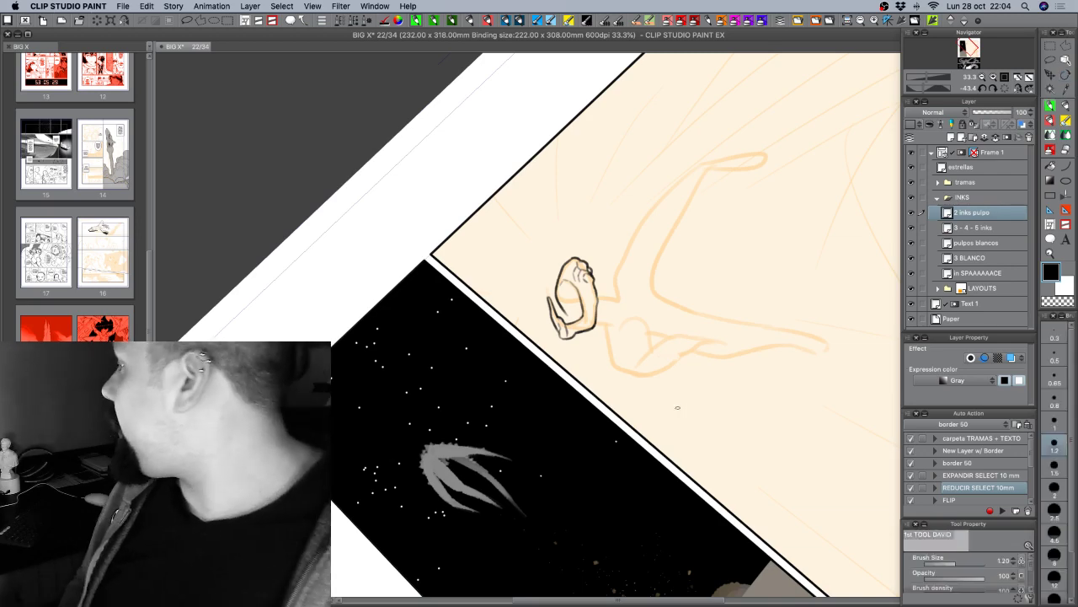
Ink both sides of the neck, from the head down to the sketched shoulders.
mouse_move(651, 390)
mouse_down()
mouse_move(659, 349)
mouse_move(635, 278)
mouse_up()
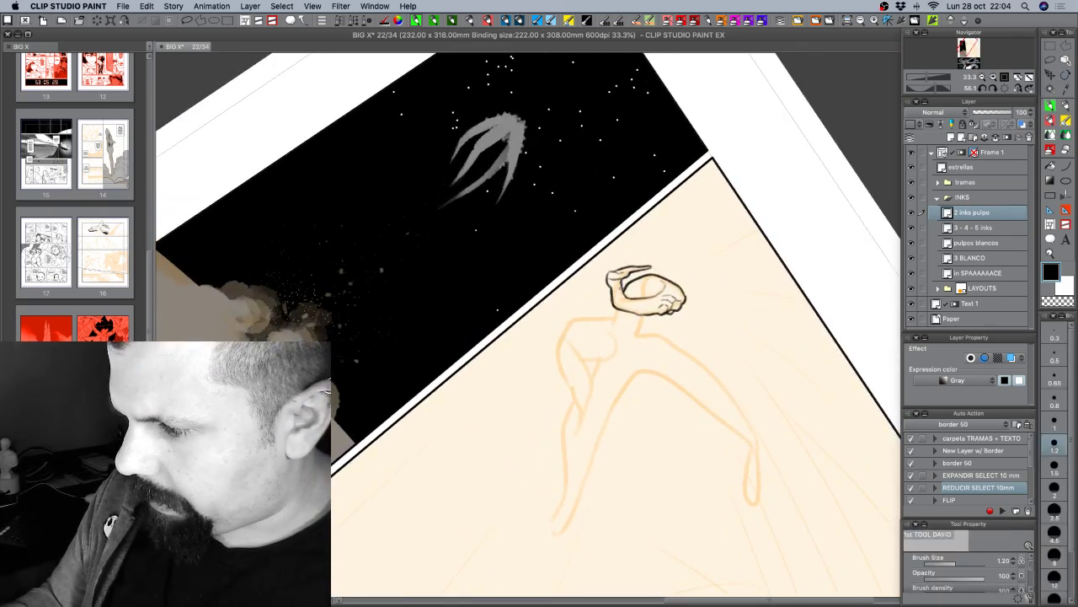
drag(620, 308, 614, 319)
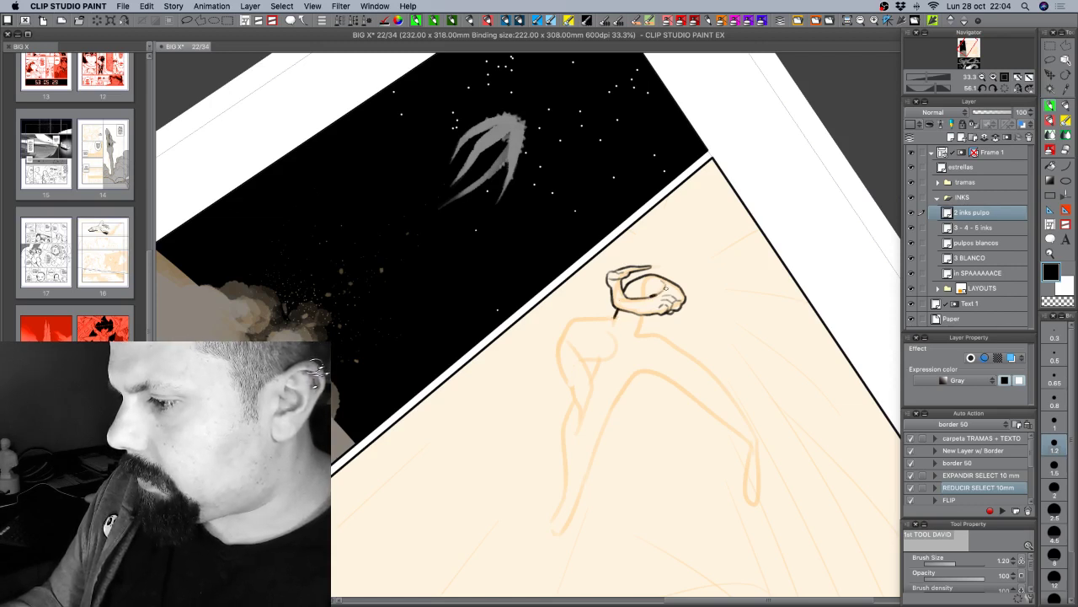
drag(646, 313, 636, 343)
key(super+z)
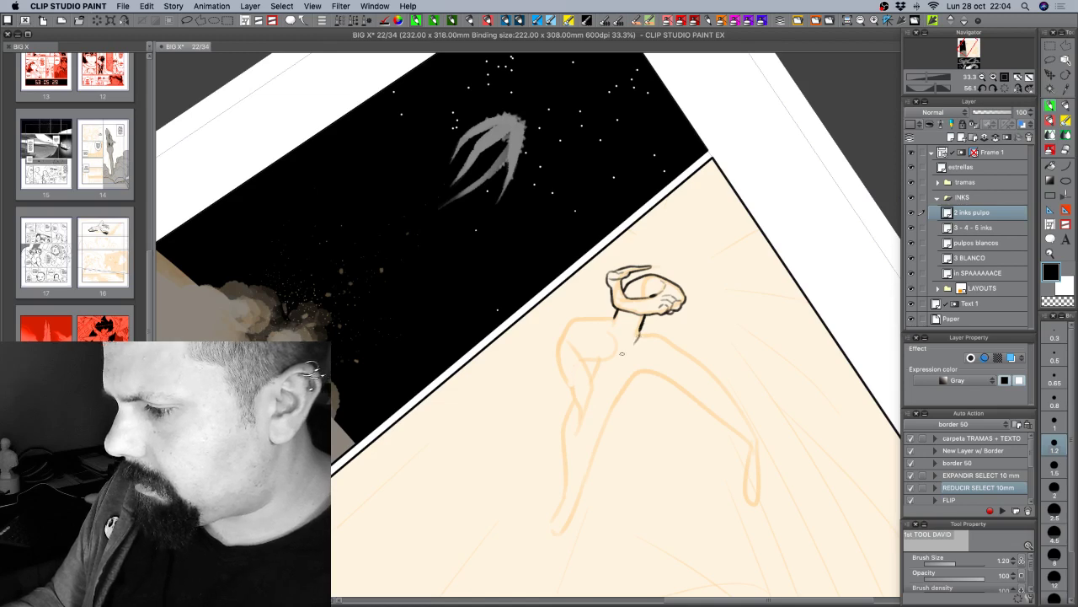
Ink the short marks at the base of the neck and the bumpy shoulder edge above the long outstretched arm.
key(r)
drag(708, 368, 700, 332)
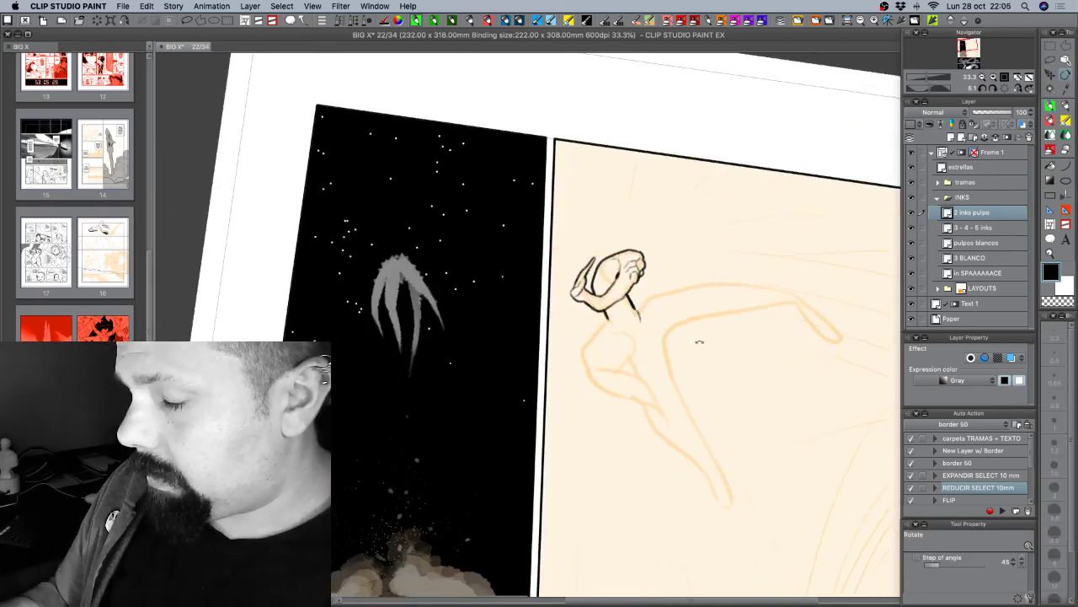
mouse_move(740, 291)
mouse_down()
mouse_move(720, 274)
mouse_move(722, 294)
mouse_up()
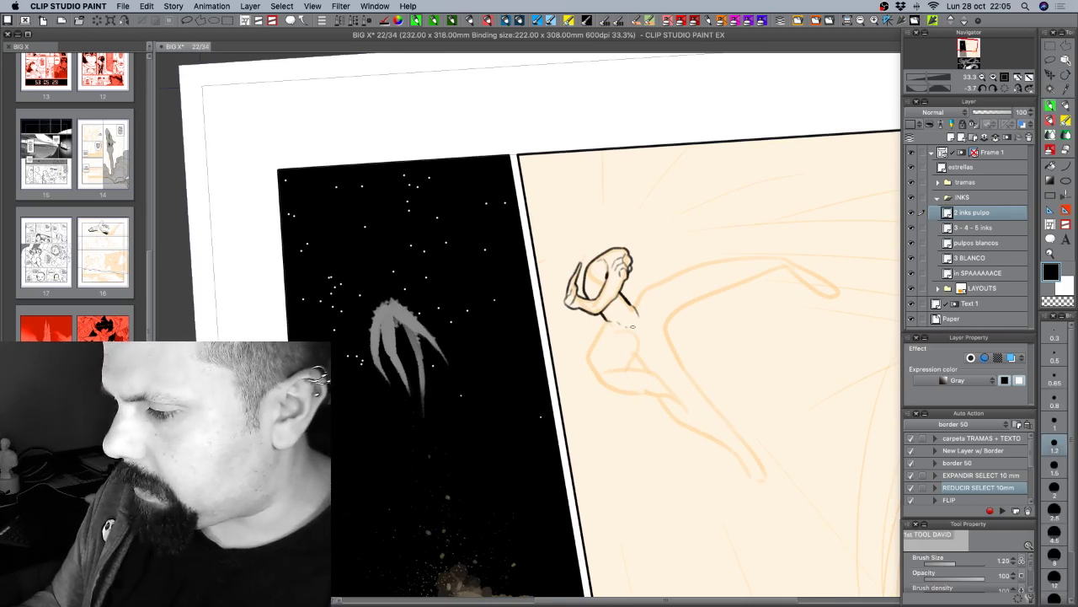
drag(639, 317, 639, 295)
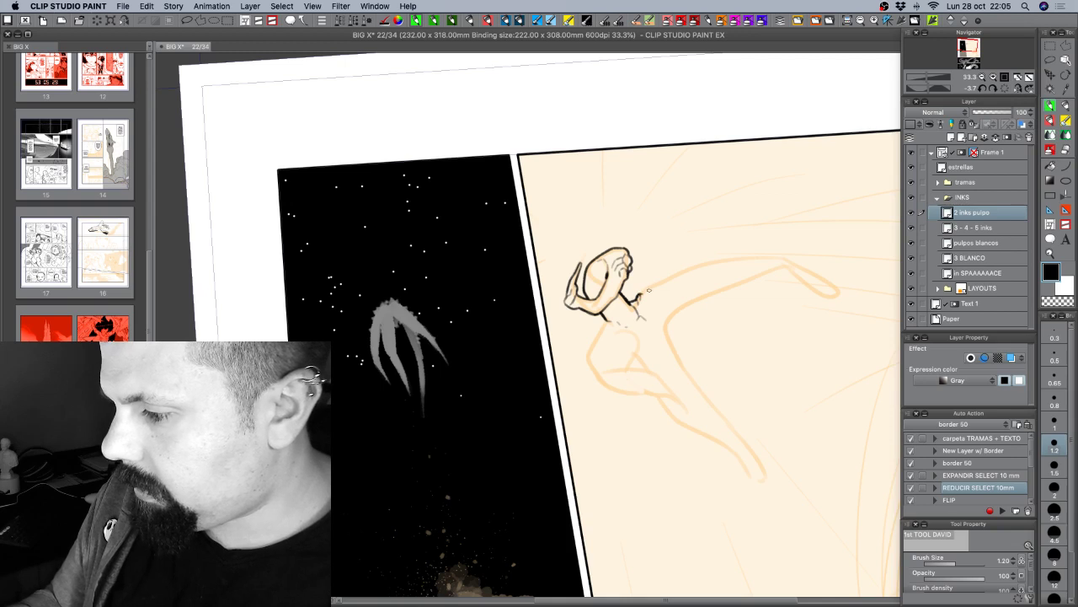
mouse_move(642, 294)
mouse_down()
mouse_move(658, 285)
mouse_move(671, 316)
mouse_move(663, 336)
mouse_up()
Ink the armpit bump under the outstretched arm, clean it with transparent colour, and start the opposite shoulder's edge.
key(c)
key(c)
key(c)
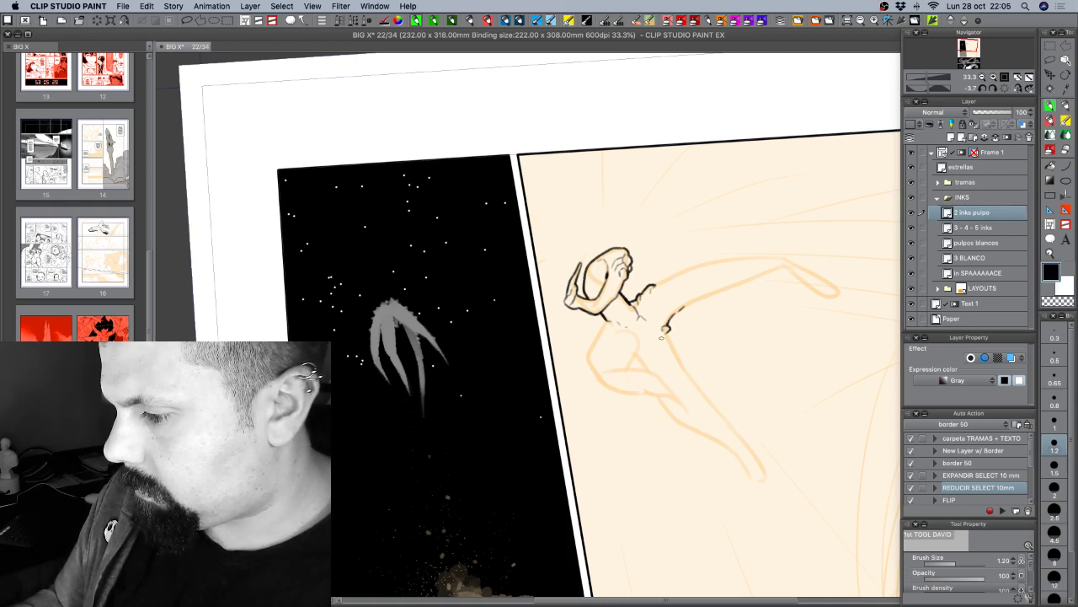
key(c)
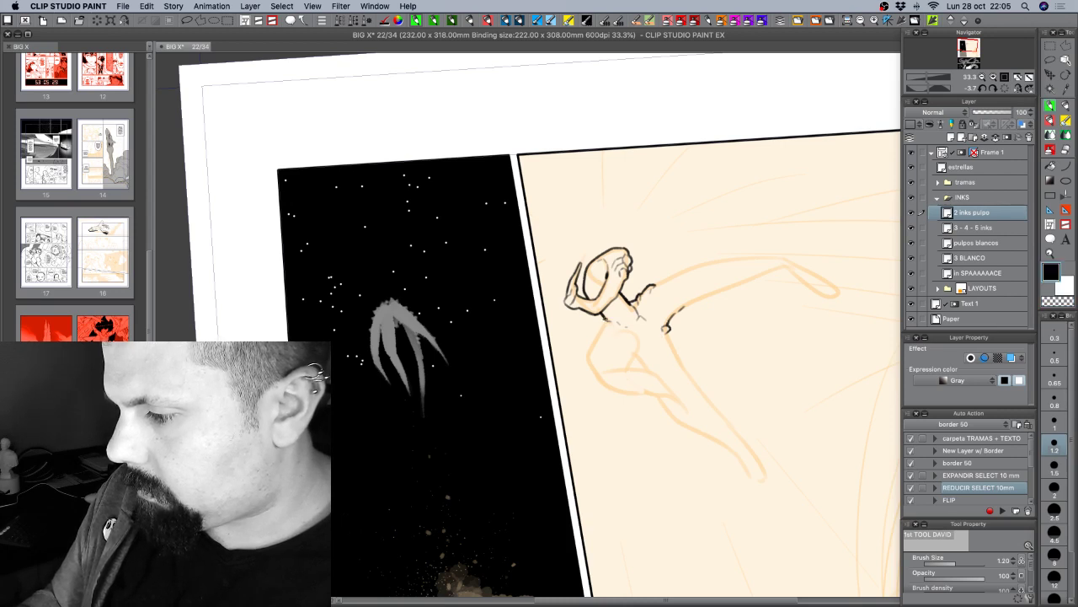
drag(597, 325, 597, 334)
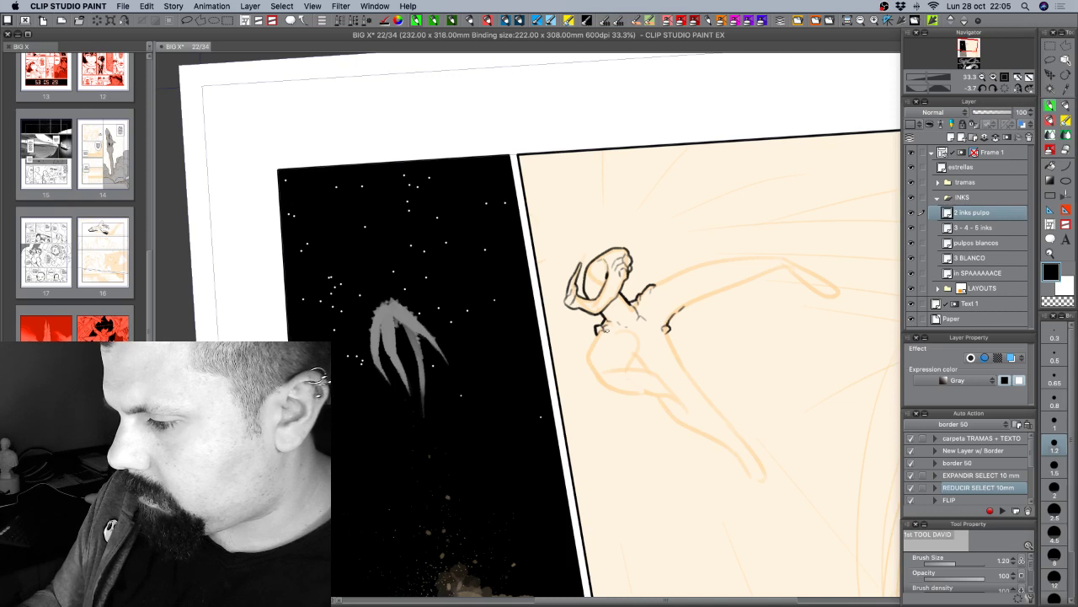
Refine the small bumps where the neck meets the bent arm's shoulder, erasing with transparent colour and inking again.
key(shift+space)
drag(723, 400, 715, 434)
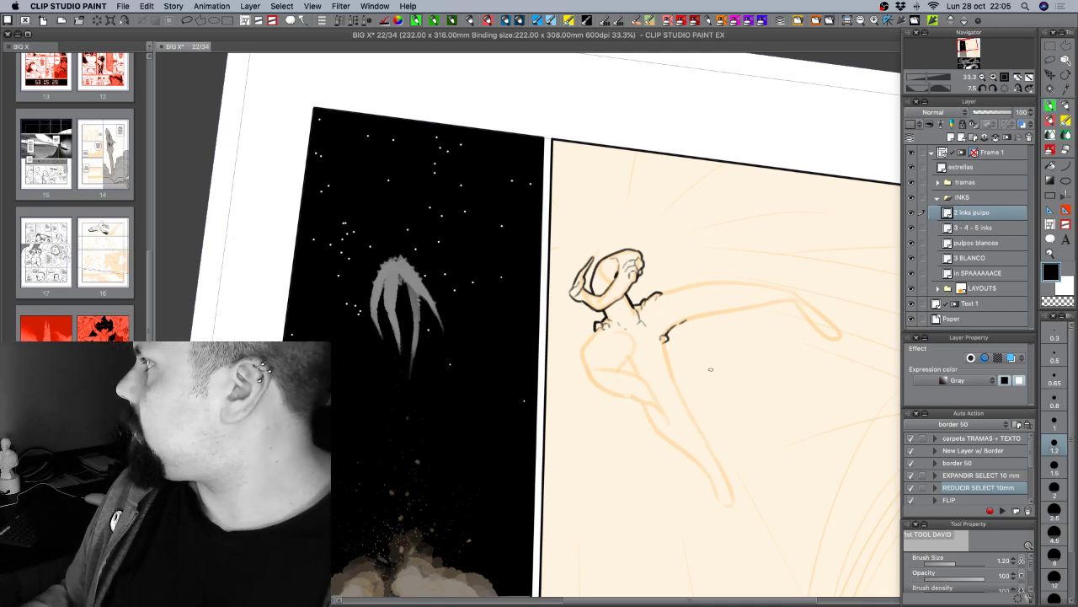
key(r)
drag(621, 444, 537, 401)
key(c)
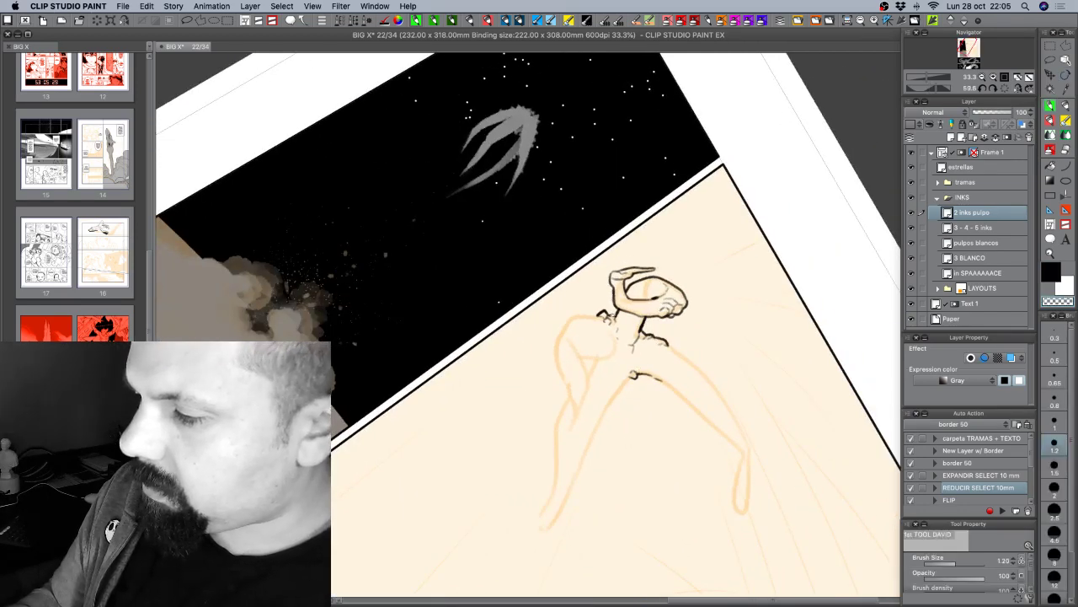
key(c)
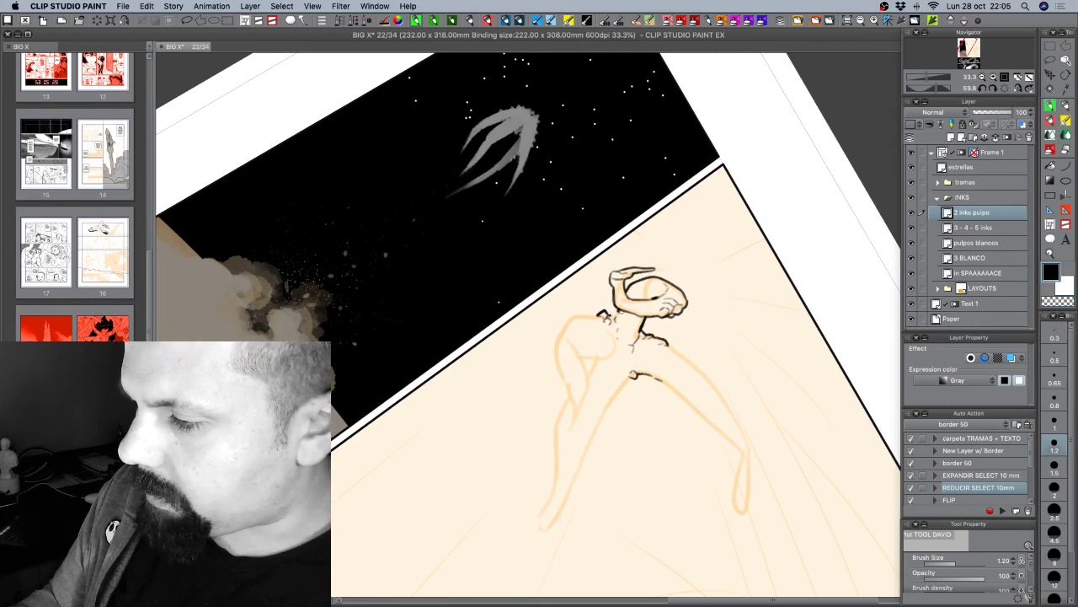
drag(610, 310, 621, 319)
key(super+z)
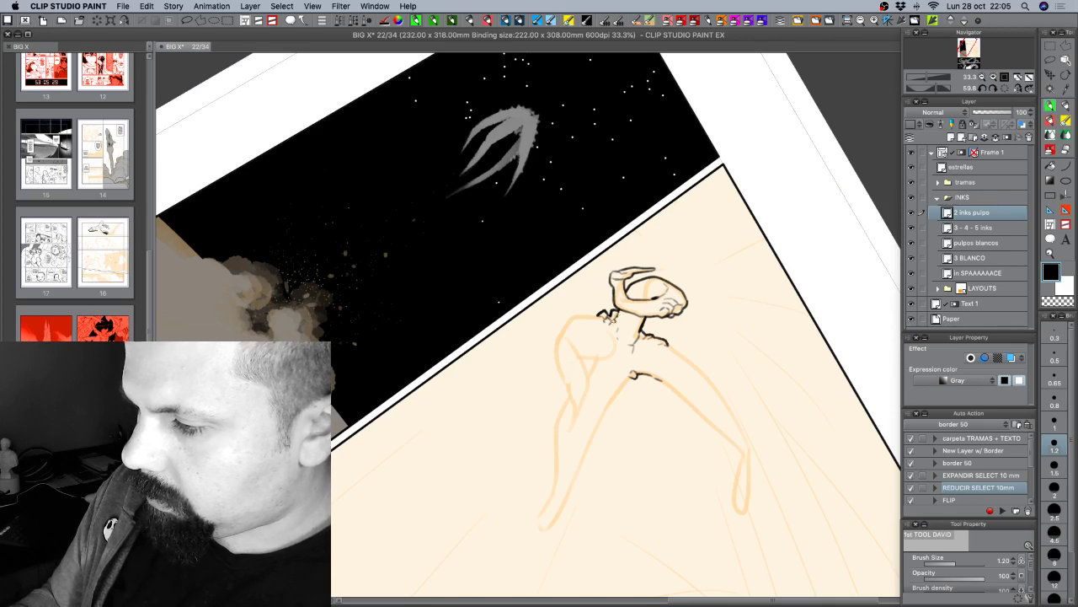
Ink the bumpy contour of the bent arm's shoulder and the curved line across the chest.
key(r)
drag(749, 368, 632, 256)
mouse_move(756, 416)
mouse_down()
mouse_move(780, 377)
mouse_move(716, 286)
mouse_up()
key(p)
mouse_move(627, 313)
mouse_down()
mouse_move(655, 323)
mouse_move(616, 421)
mouse_move(553, 430)
mouse_up()
key(r)
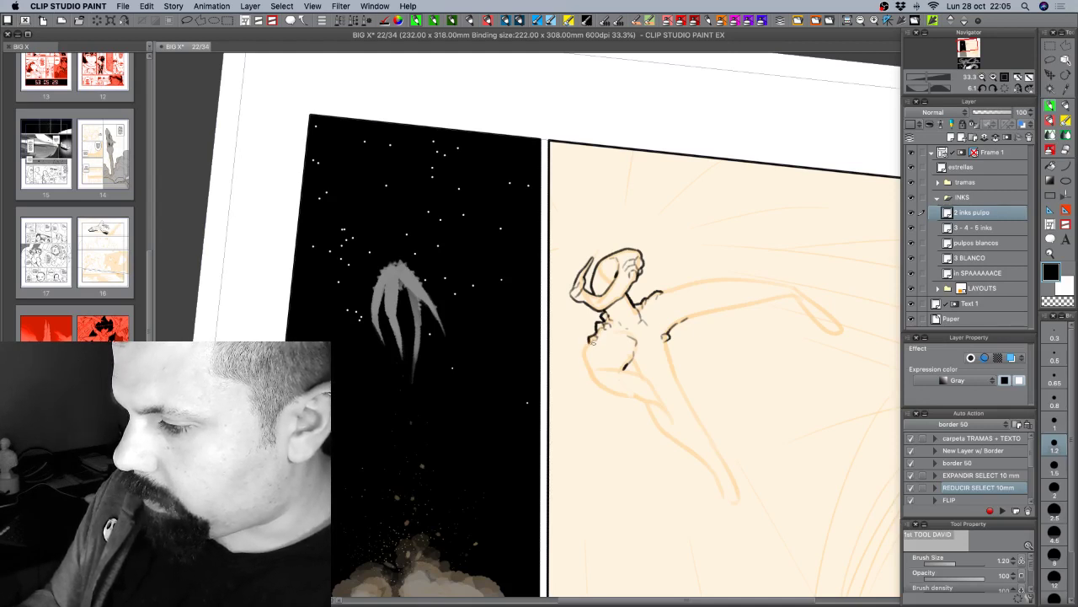
Extend the bumpy outline around the bent arm's shoulder and onto the upper arm, tidying it with transparent colour.
drag(569, 390, 538, 347)
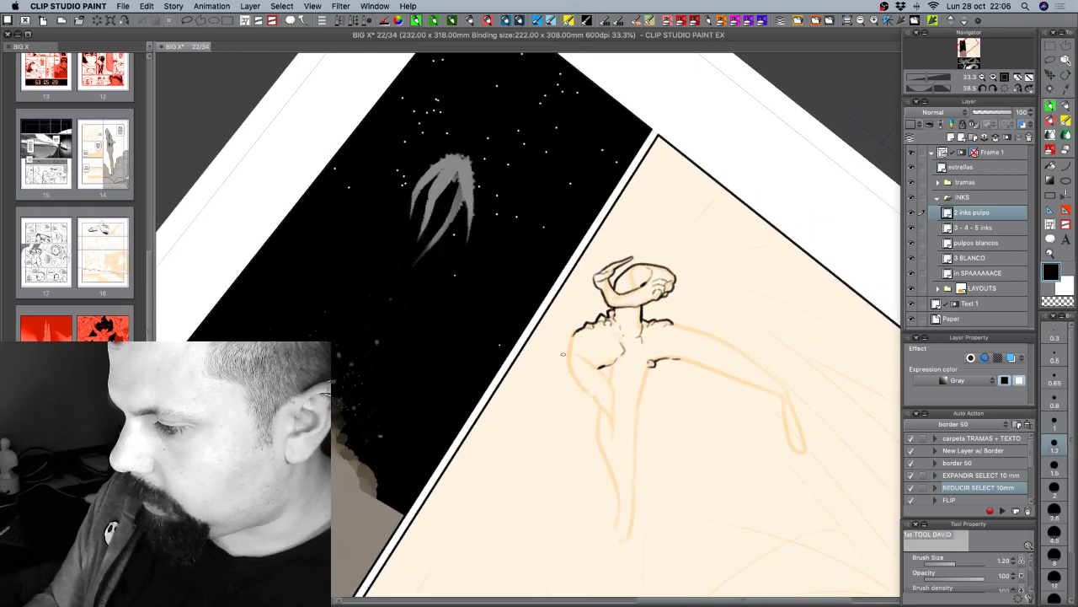
mouse_move(562, 354)
mouse_down()
mouse_move(575, 317)
mouse_move(557, 332)
mouse_up()
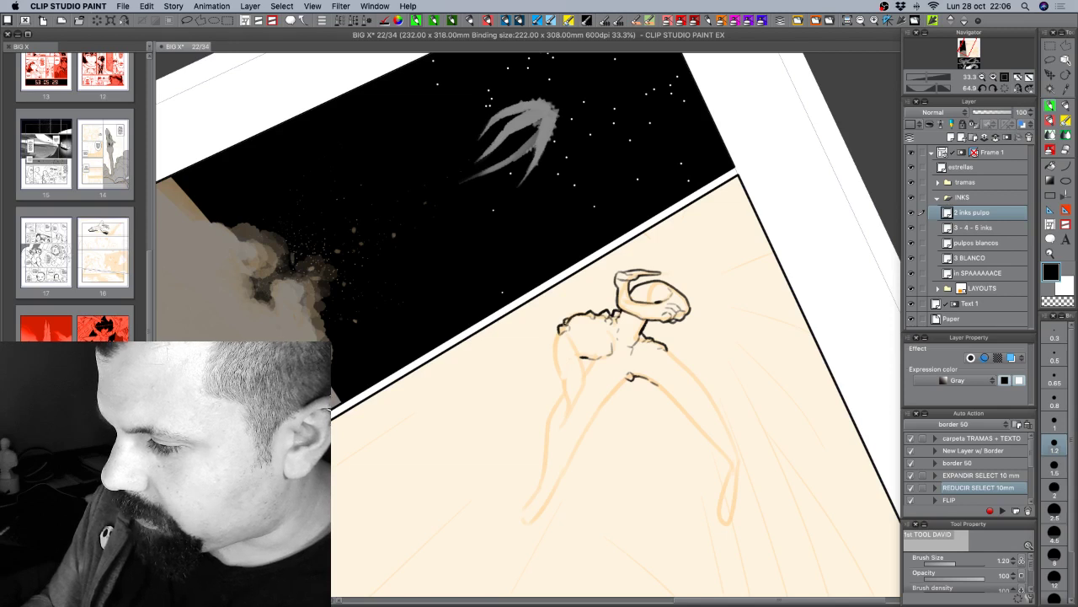
key(shift+space)
drag(558, 330, 562, 305)
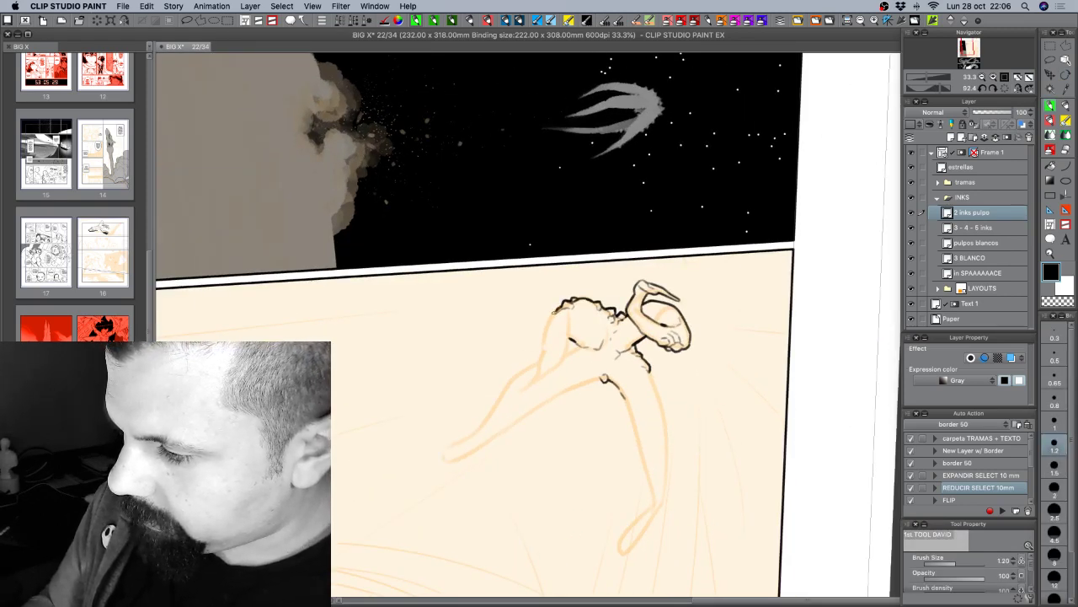
key(c)
key(c)
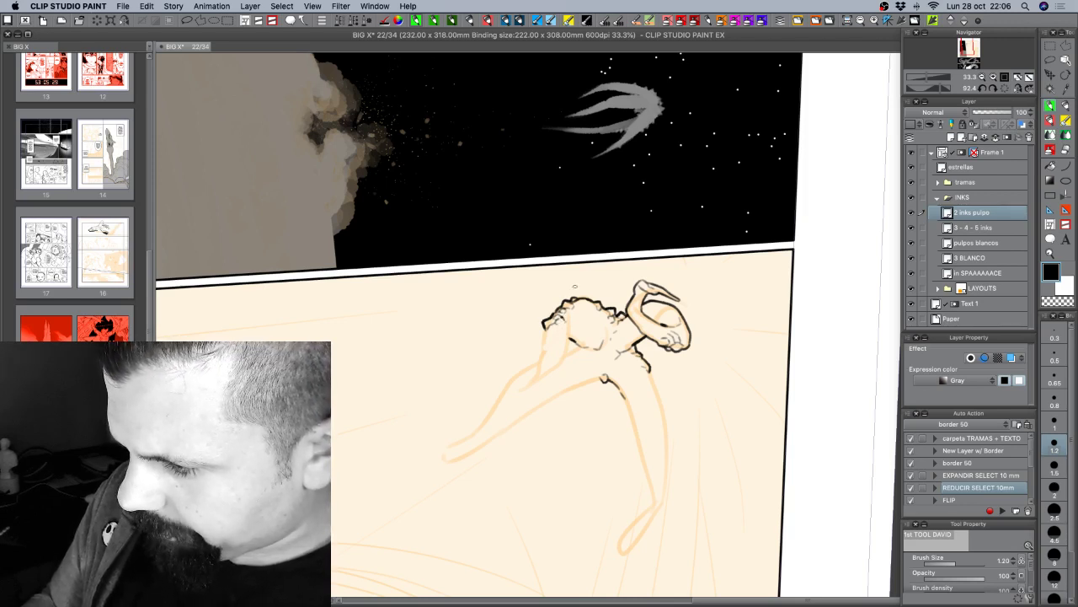
Ink the inner edge of the bent arm from the shoulder bumps down over the orange sketch.
key(shift+space)
drag(509, 451, 450, 414)
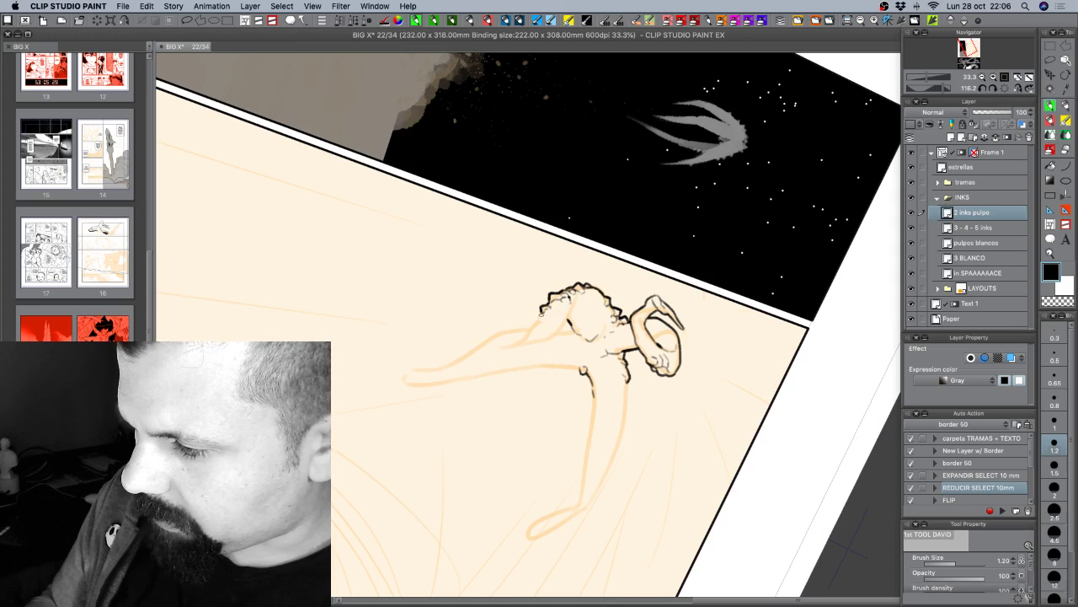
key(c)
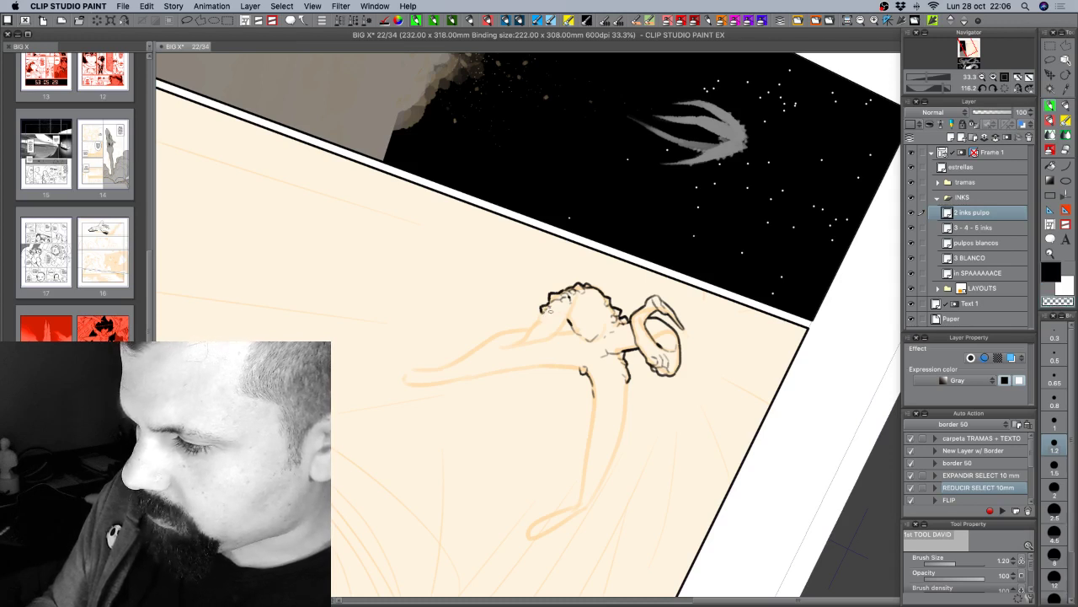
key(shift+space)
drag(723, 343, 696, 283)
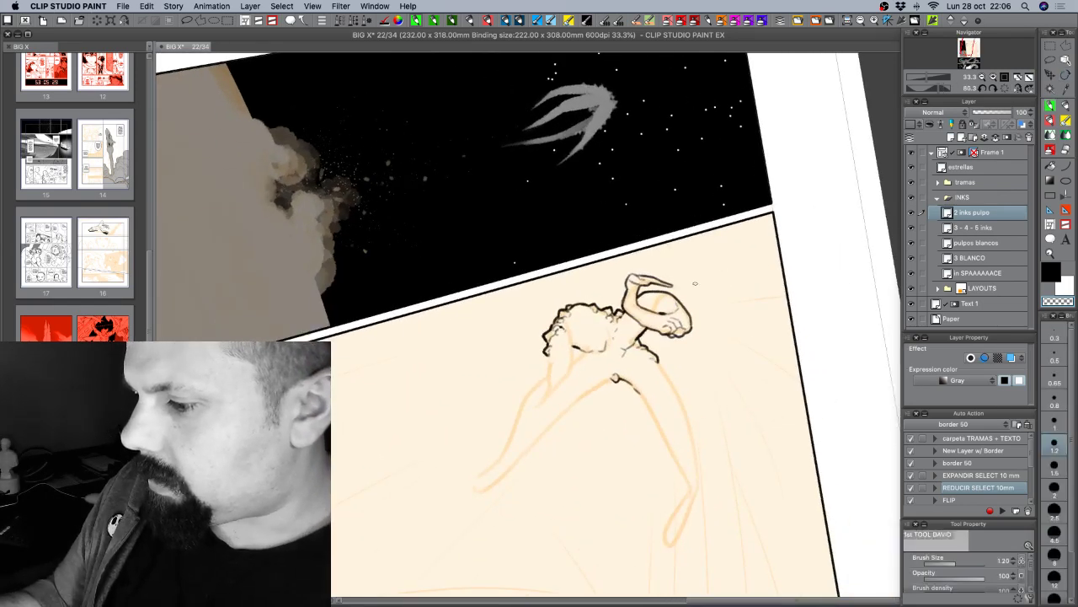
key(c)
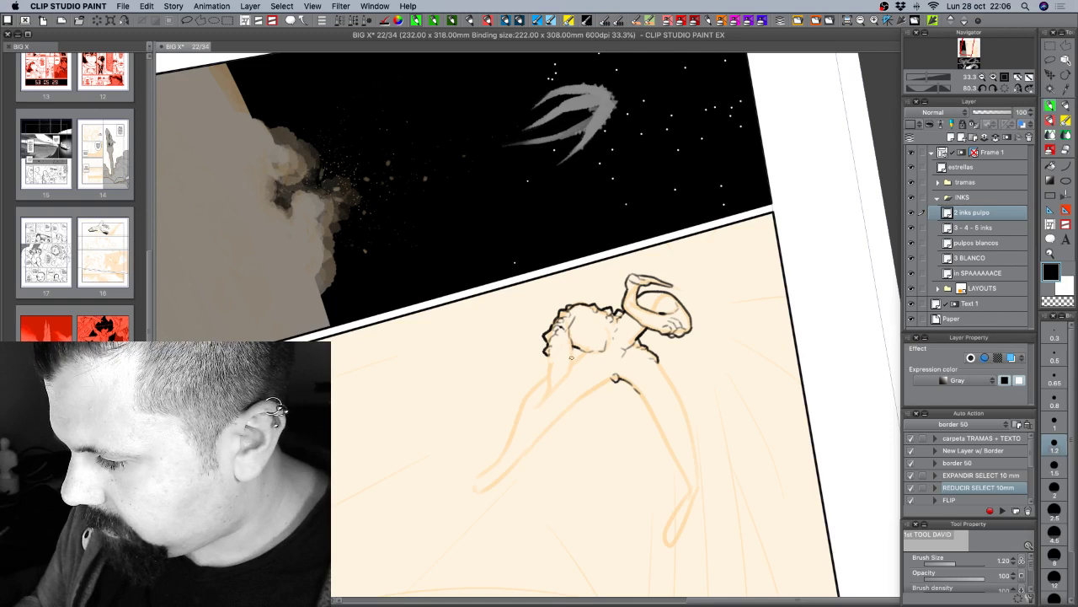
mouse_move(570, 344)
mouse_down()
mouse_move(571, 374)
mouse_move(549, 366)
mouse_up()
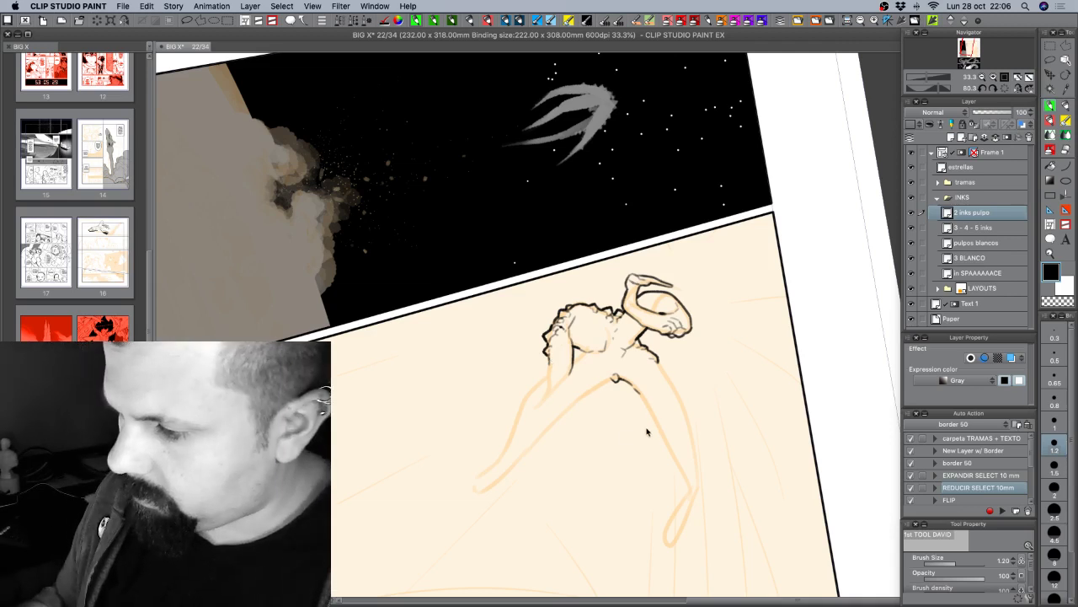
Ink the outer contour of the bent arm's forearm and taper it to a pointed tip.
key(c)
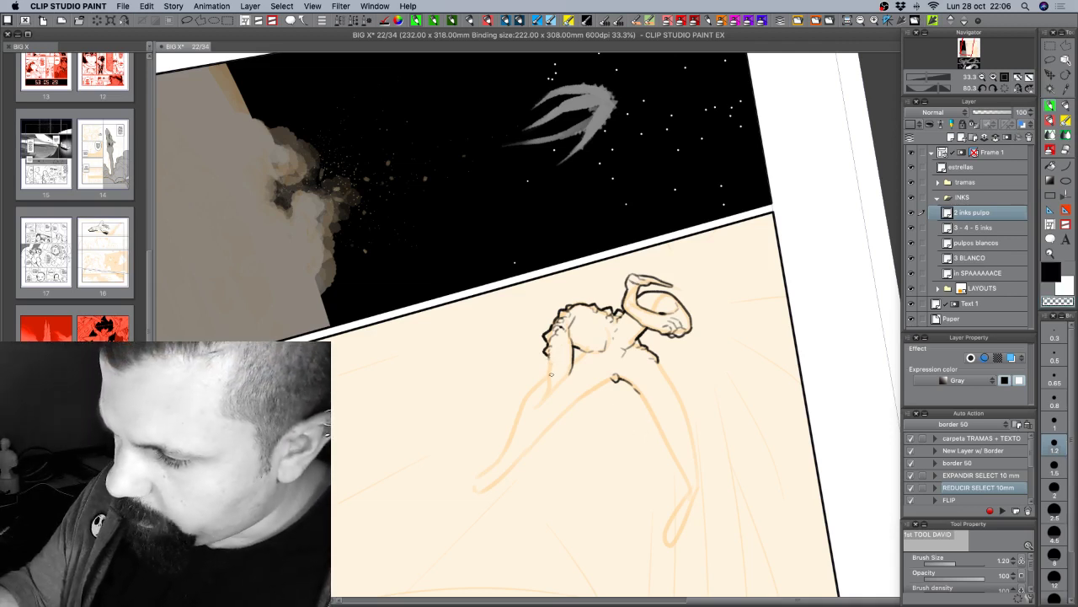
key(c)
drag(550, 356, 552, 384)
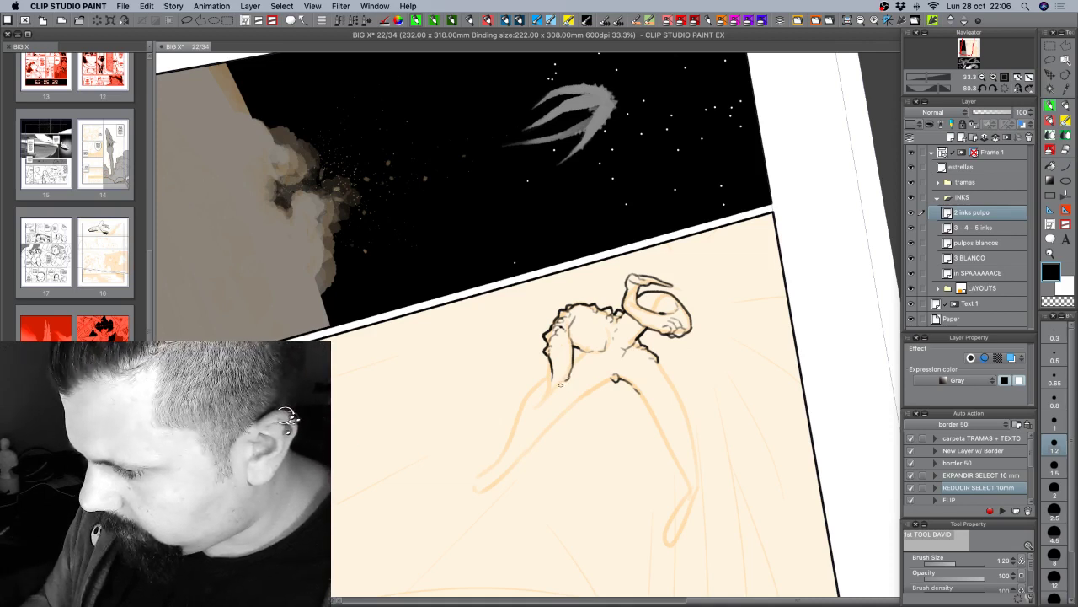
mouse_move(552, 379)
mouse_down()
mouse_move(548, 395)
mouse_move(563, 374)
mouse_move(540, 416)
mouse_up()
Start inking the body's edge just below the bent arm, ending it in a small bump.
key(shift+space)
drag(636, 426, 704, 351)
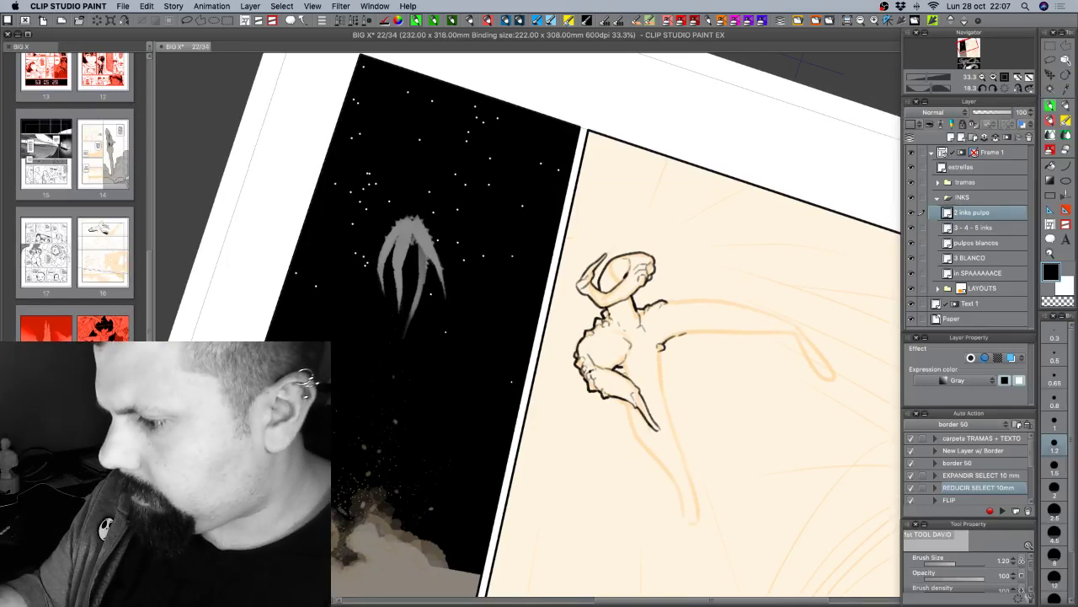
key(r)
drag(706, 425, 635, 479)
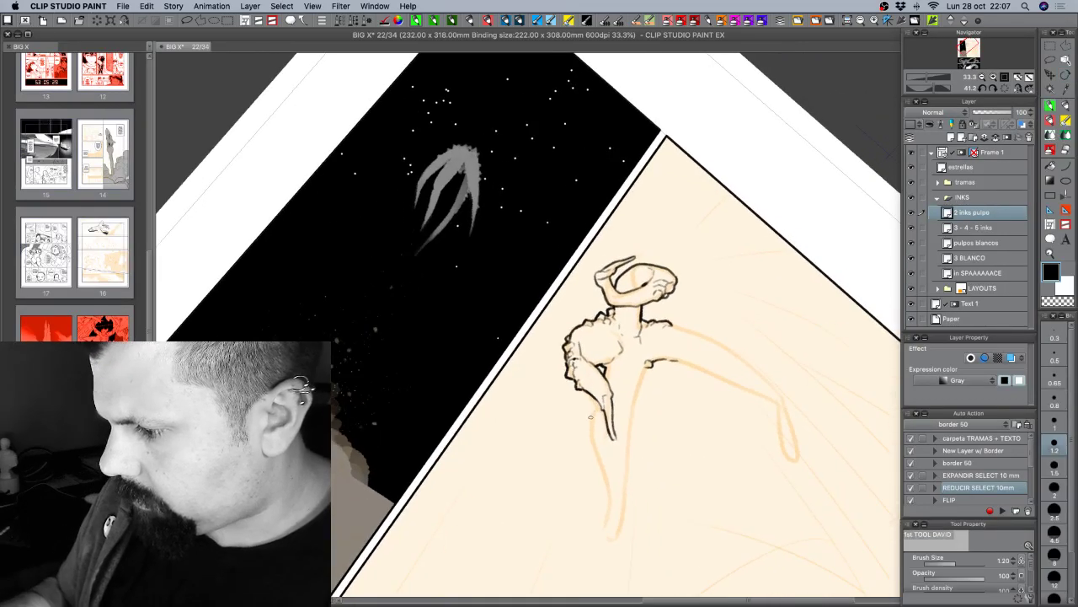
drag(598, 400, 593, 420)
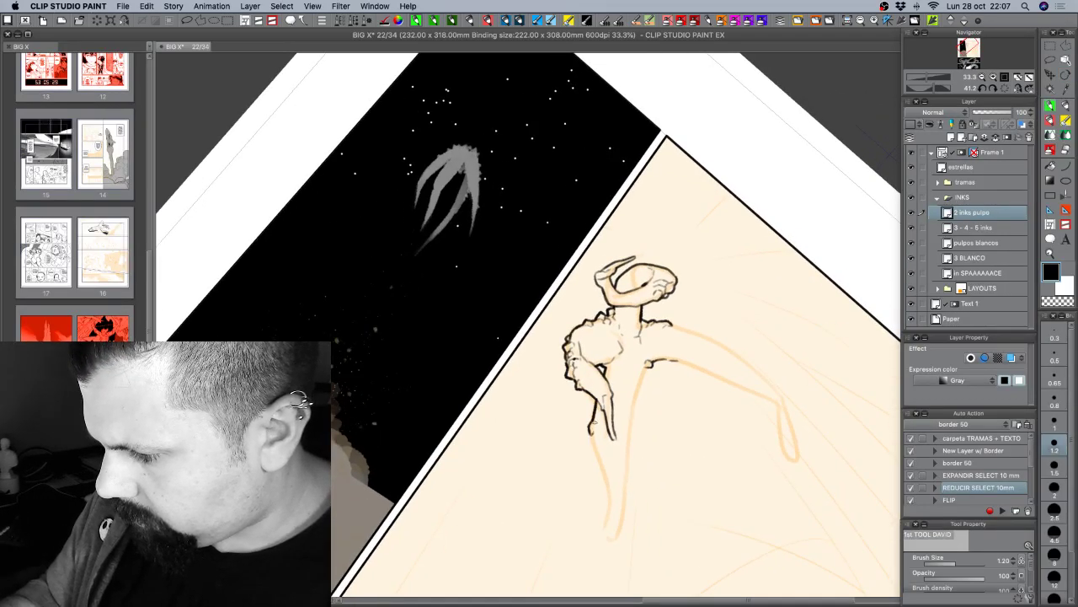
Ink the long smooth edge of the body from the armpit bump downward, undoing an unwanted stroke.
drag(651, 504, 638, 442)
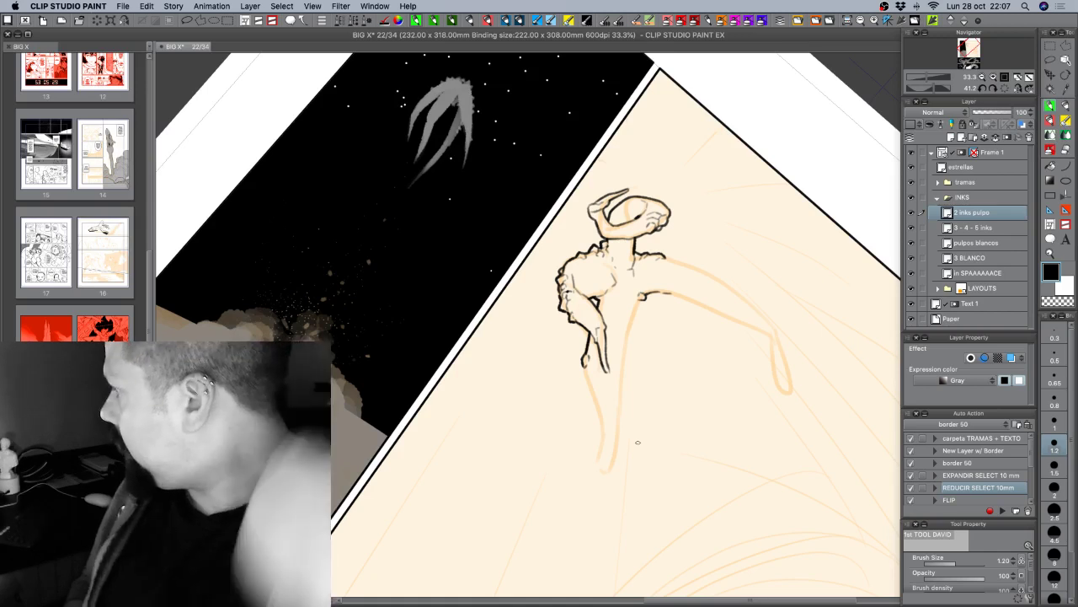
drag(657, 431, 628, 441)
mouse_move(642, 304)
mouse_down()
mouse_move(650, 312)
mouse_move(610, 366)
mouse_move(598, 410)
mouse_up()
key(super+z)
Add a cluster of bumps on the body's edge beside the bent arm's tip, tidying them with transparent colour.
mouse_move(579, 356)
mouse_down()
mouse_move(574, 370)
mouse_move(580, 359)
mouse_move(586, 370)
mouse_up()
key(c)
key(c)
key(c)
key(shift+space)
drag(648, 475, 580, 457)
key(c)
key(c)
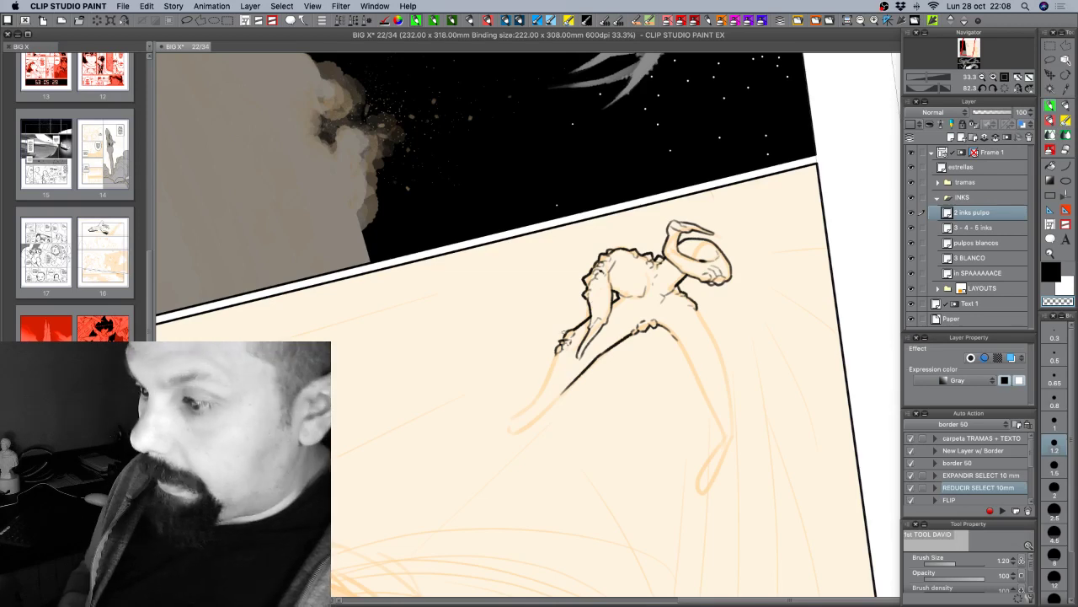
Refine the bumps below the bent arm, alternating black and transparent colour, and extend the edge down the lower body.
key(c)
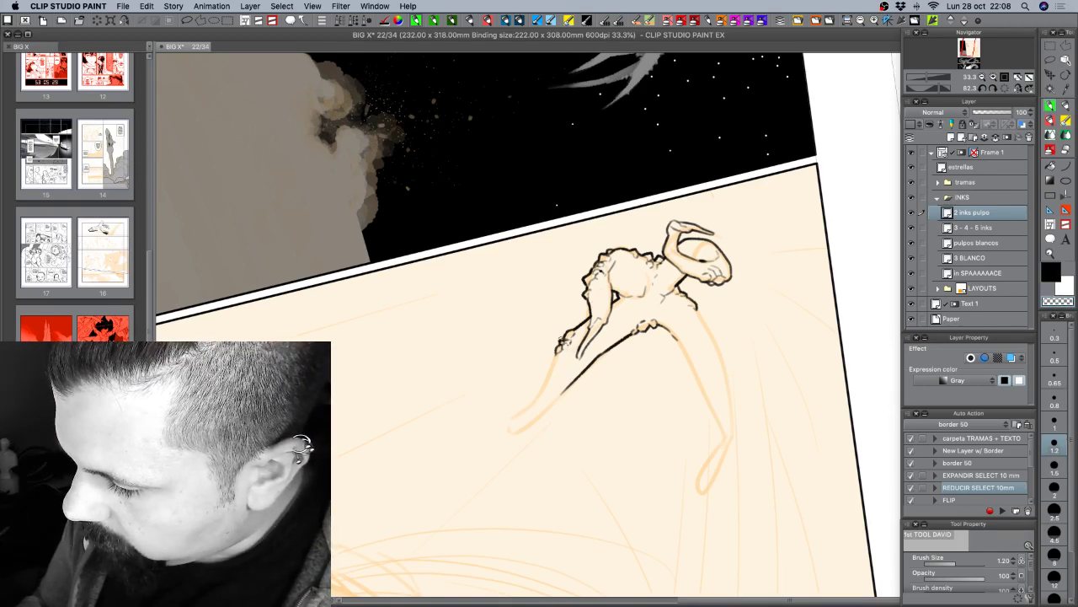
key(c)
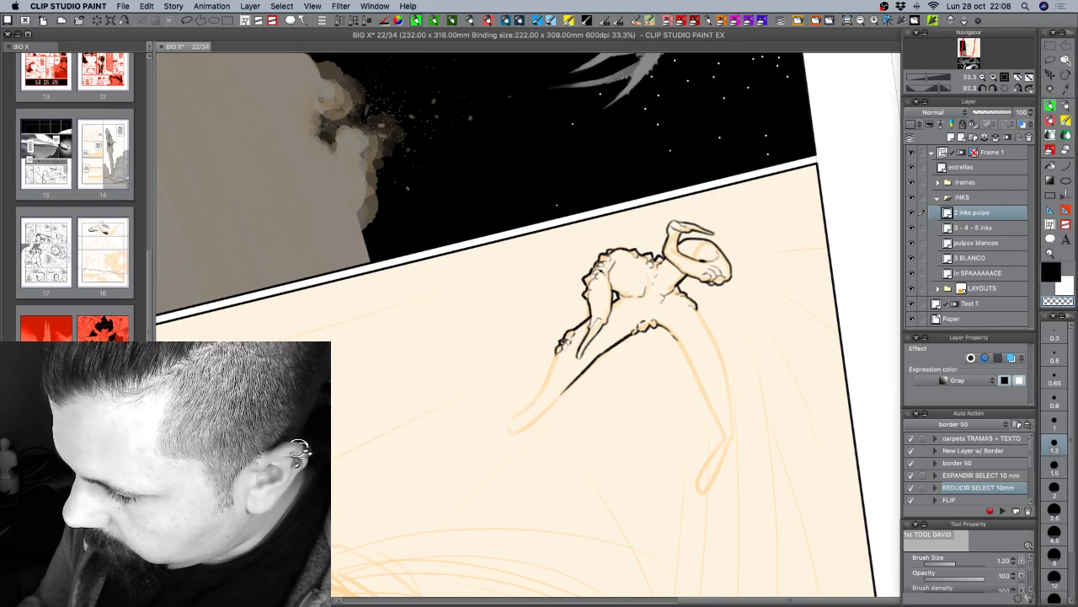
key(c)
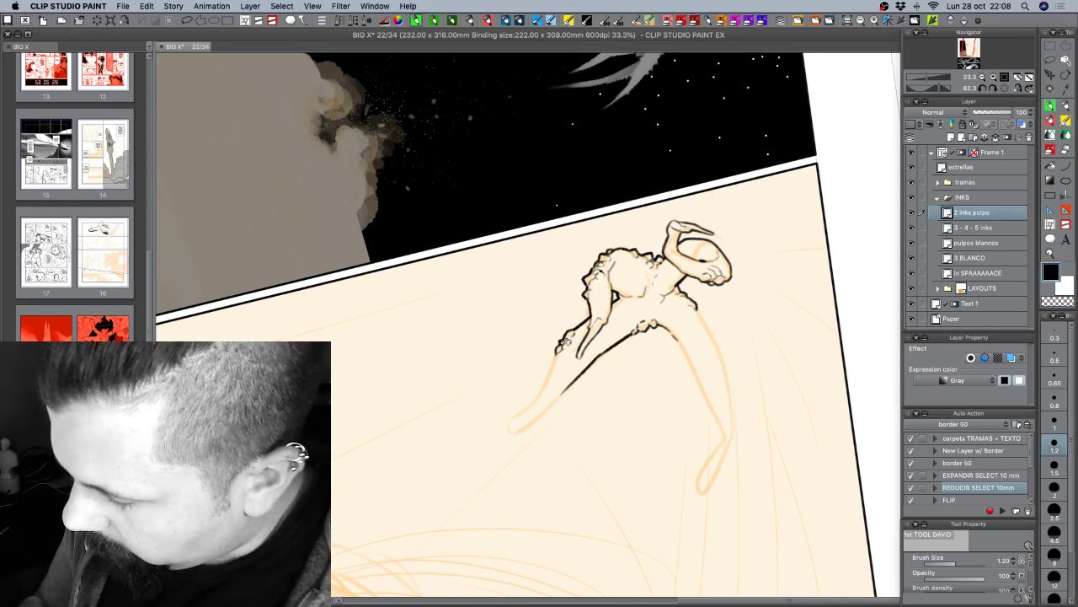
key(c)
key(c)
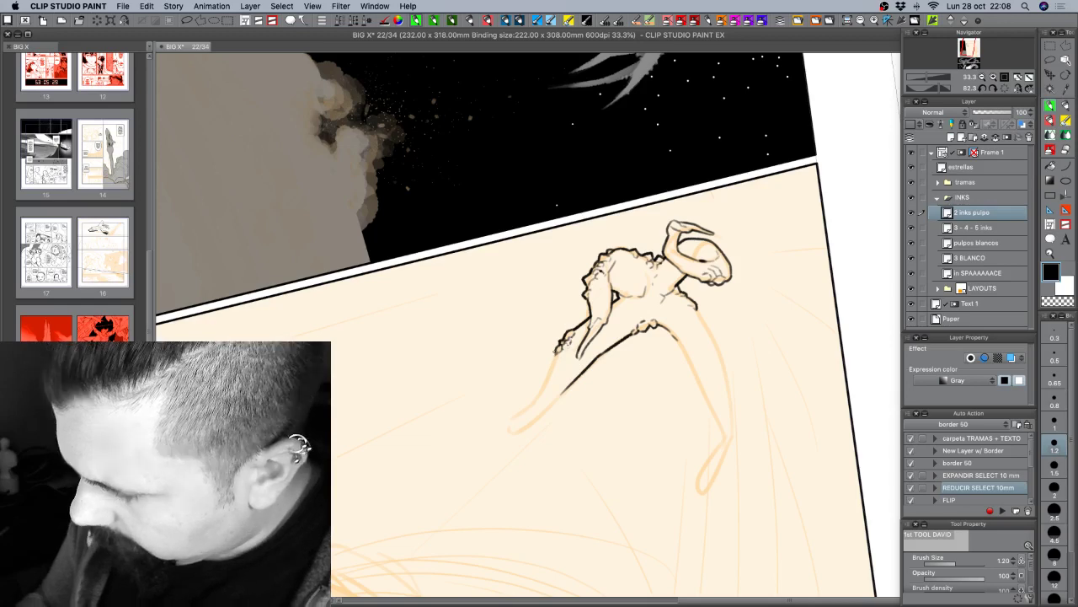
key(c)
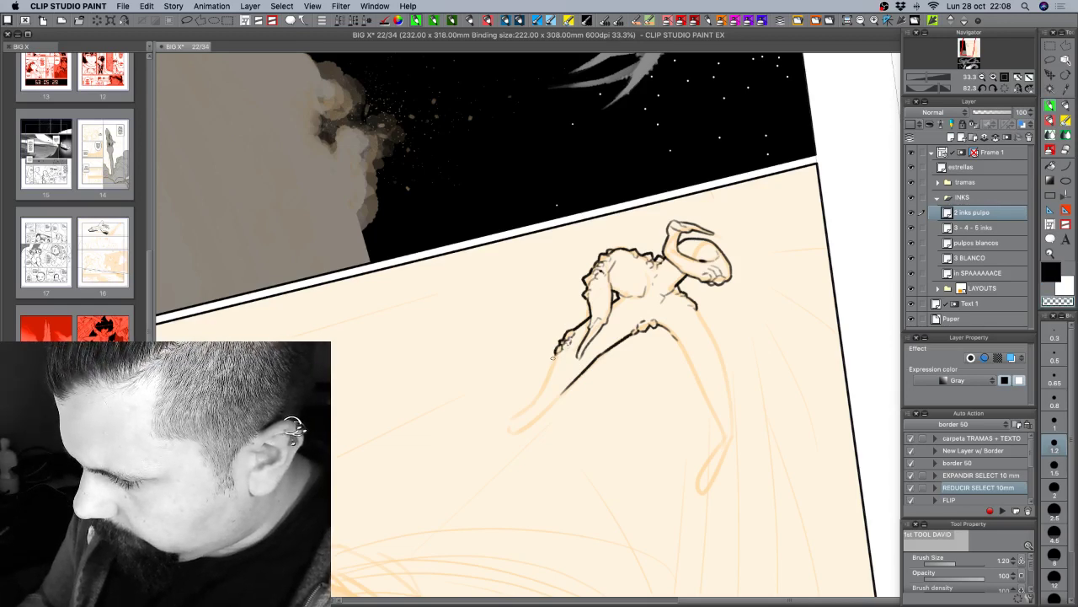
key(c)
drag(558, 352, 549, 371)
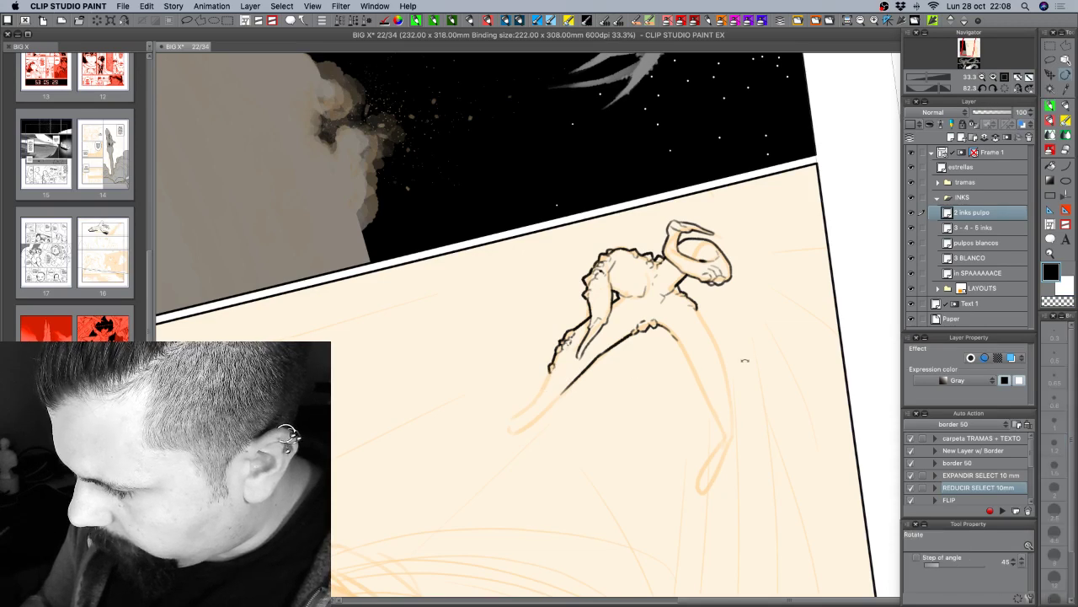
Continue the bumpy edge of the lower body toward its narrow end, trimming the bumps with transparent colour.
drag(744, 360, 732, 275)
drag(654, 388, 653, 323)
drag(712, 364, 679, 391)
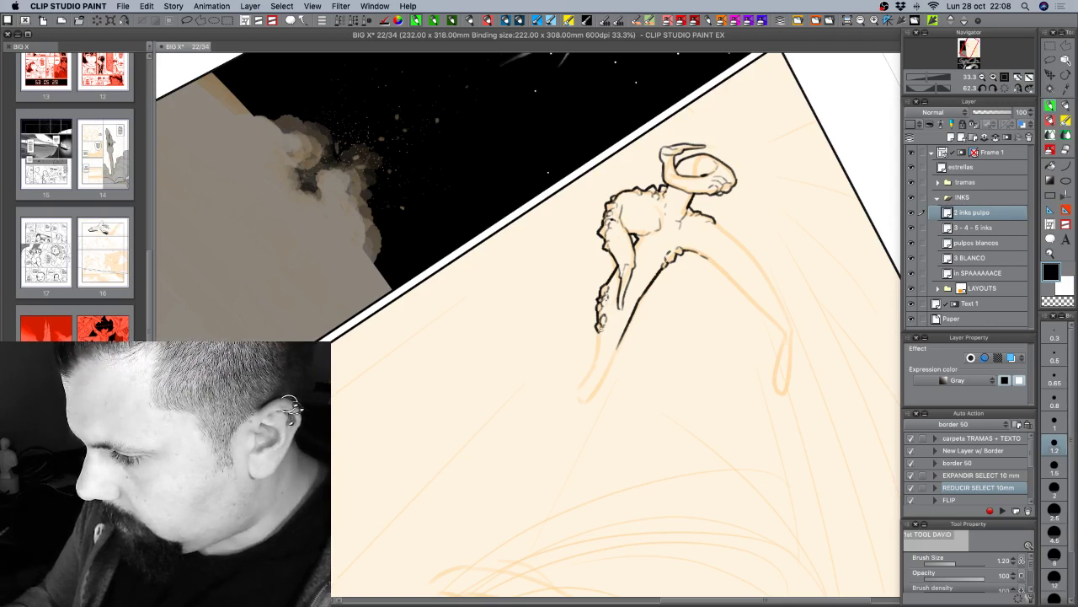
key(c)
key(c)
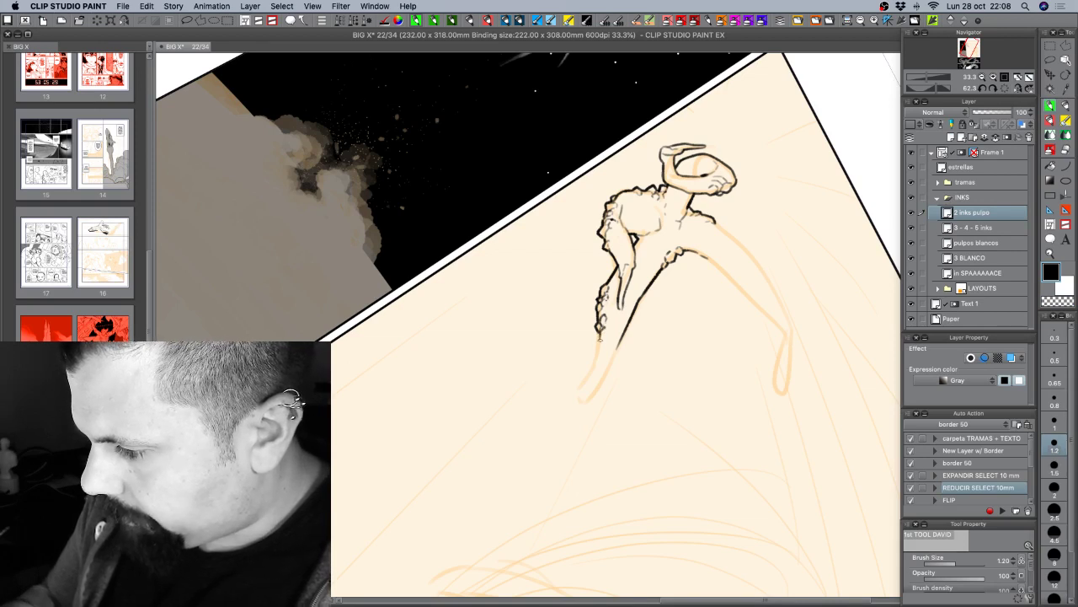
key(c)
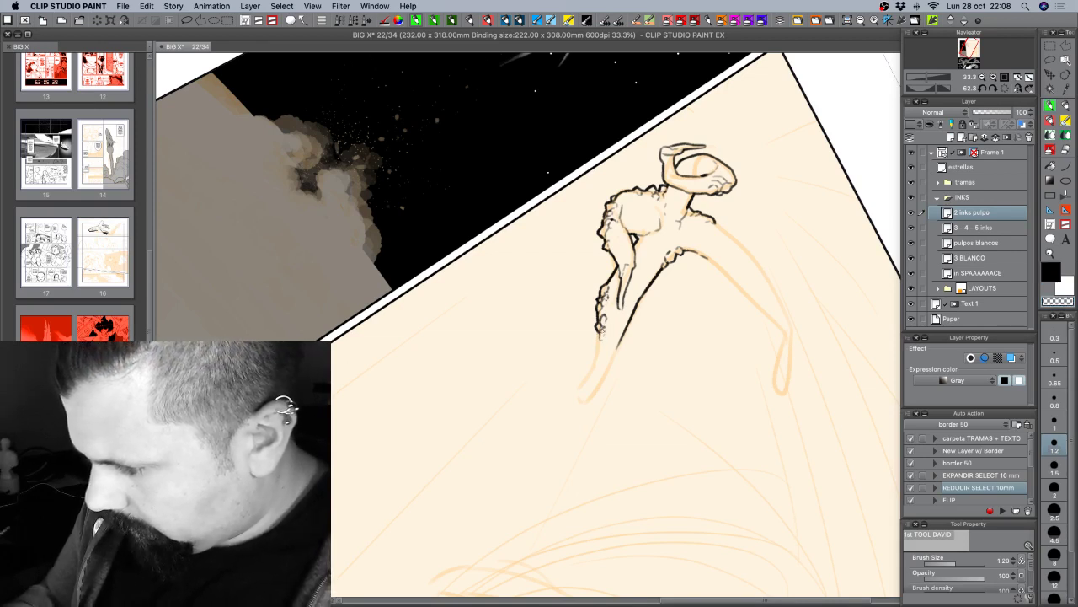
key(c)
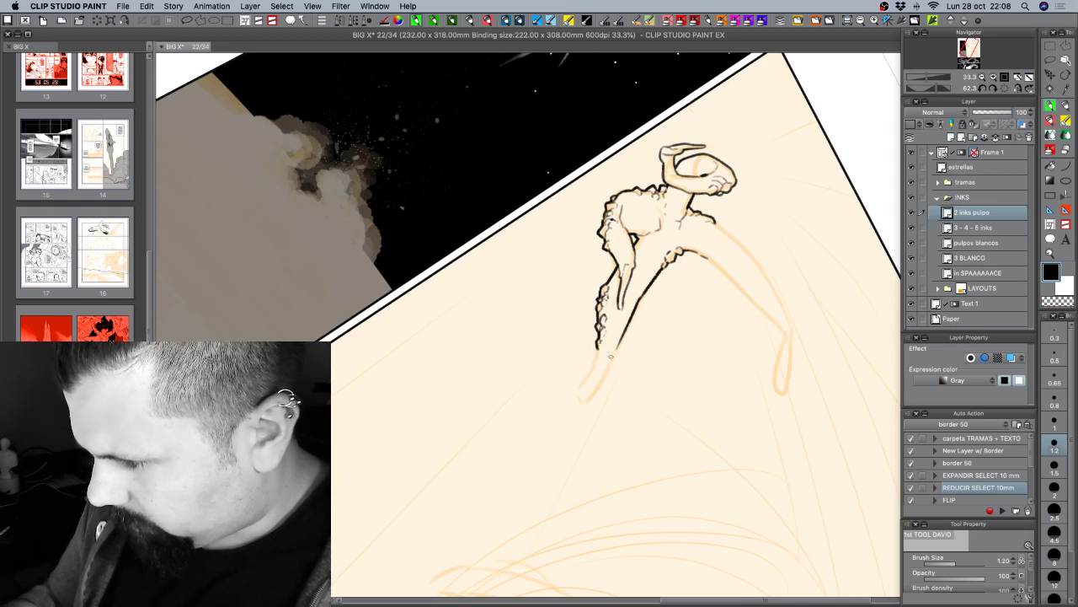
Extend the smooth edge of the lower body to meet the bumpy side and ink its thin tapering end.
drag(619, 348, 597, 386)
key(super+z)
mouse_move(622, 337)
mouse_down()
mouse_move(600, 386)
mouse_move(591, 373)
mouse_move(590, 383)
mouse_move(733, 311)
mouse_up()
key(shift+space)
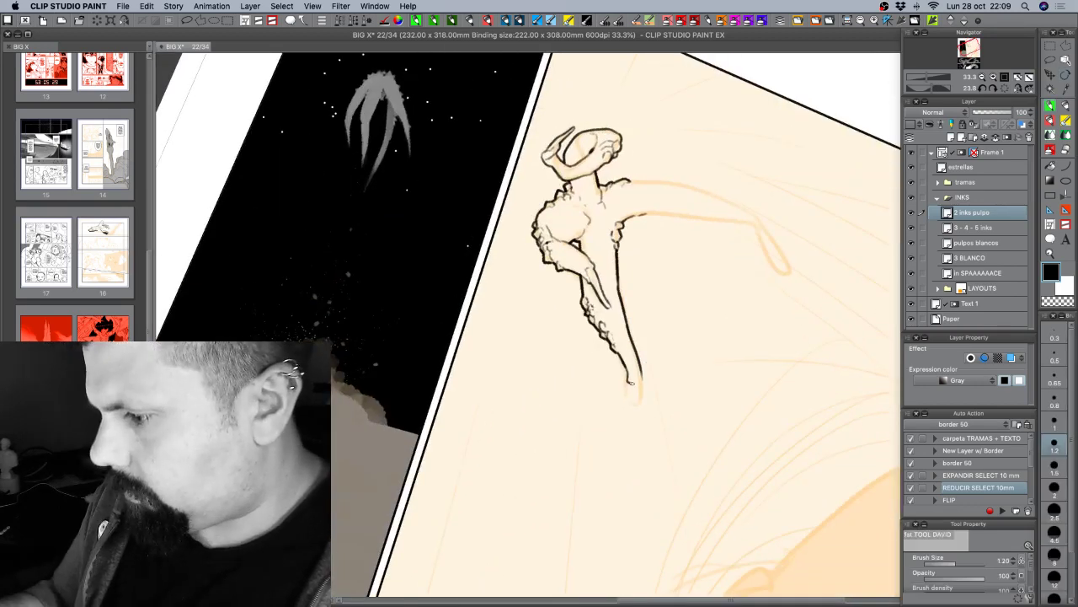
drag(640, 370, 630, 425)
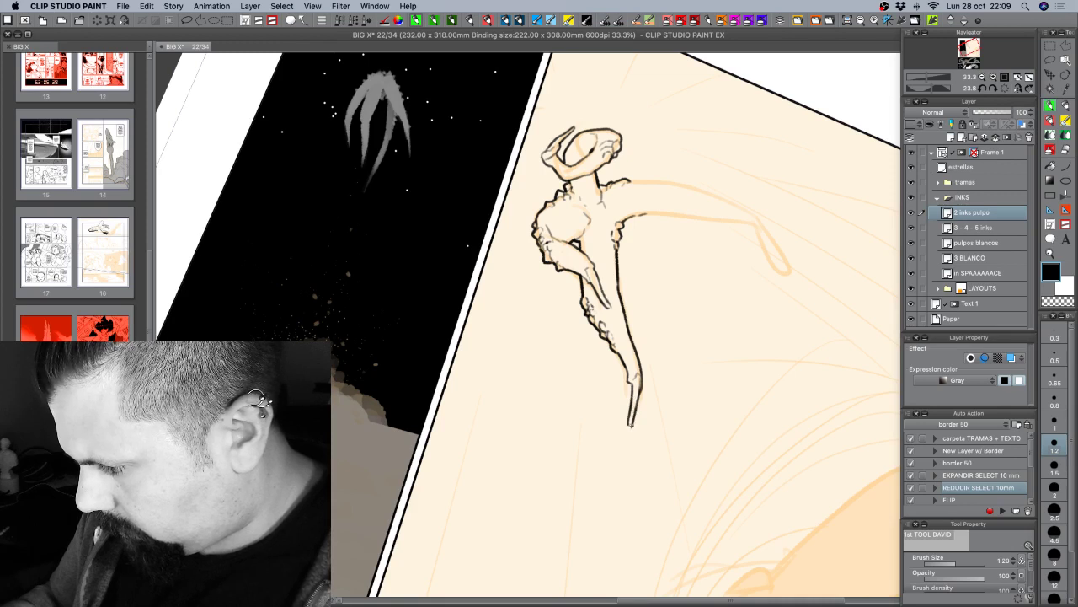
Undo the last stroke on the lower body's tip, clean it with transparent colour and ink a longer curved end.
key(super+z)
key(c)
key(c)
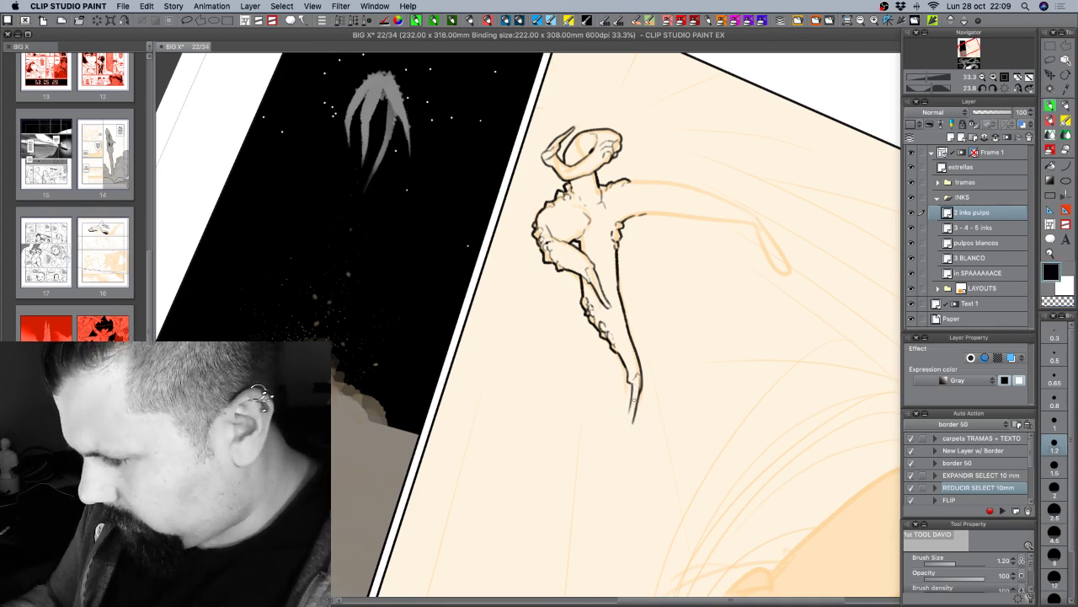
key(c)
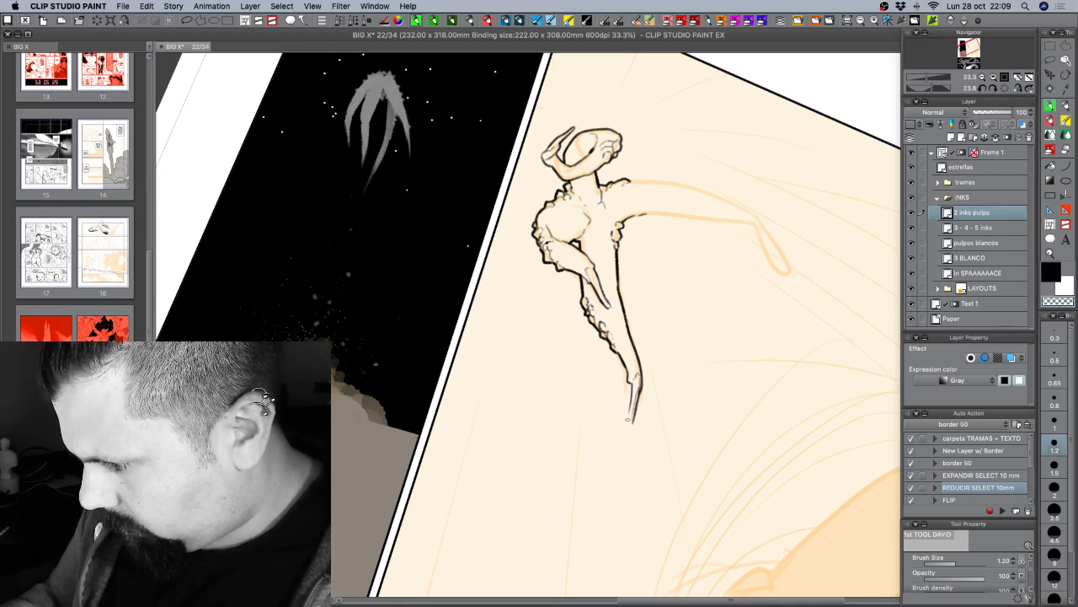
key(c)
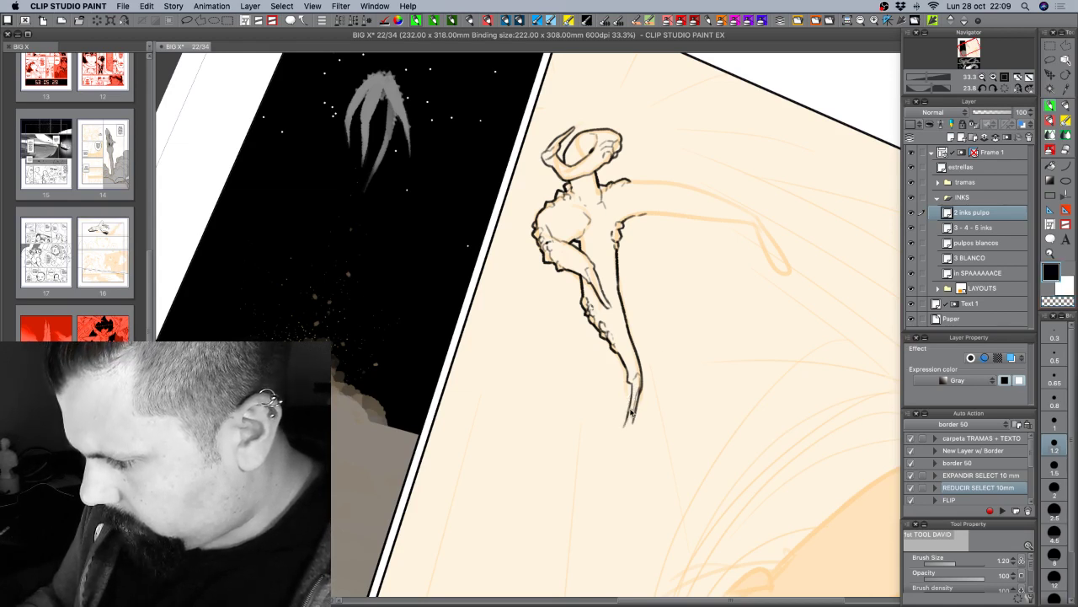
mouse_move(638, 384)
mouse_down()
mouse_move(616, 439)
mouse_move(633, 410)
mouse_move(618, 442)
mouse_up()
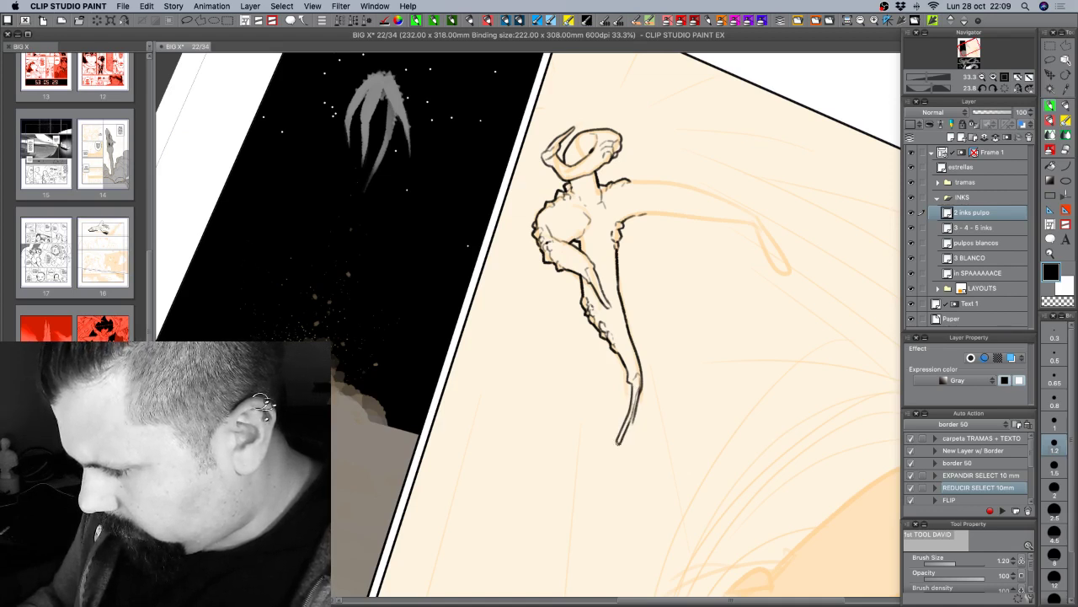
Trim the curved tip with transparent colour and ink a second thin prong alongside it.
key(c)
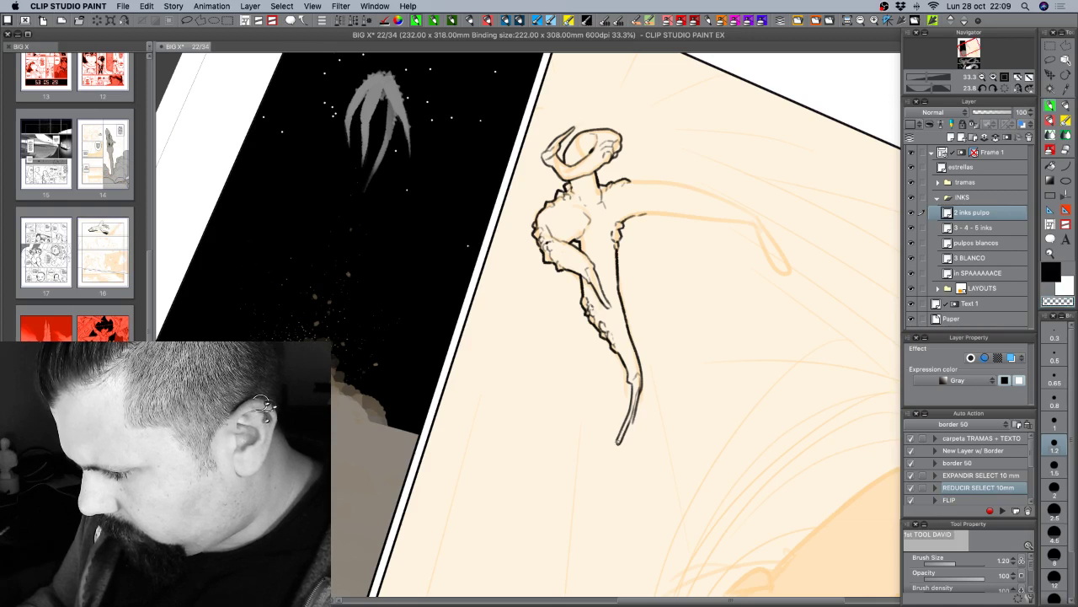
drag(620, 438, 617, 442)
key(c)
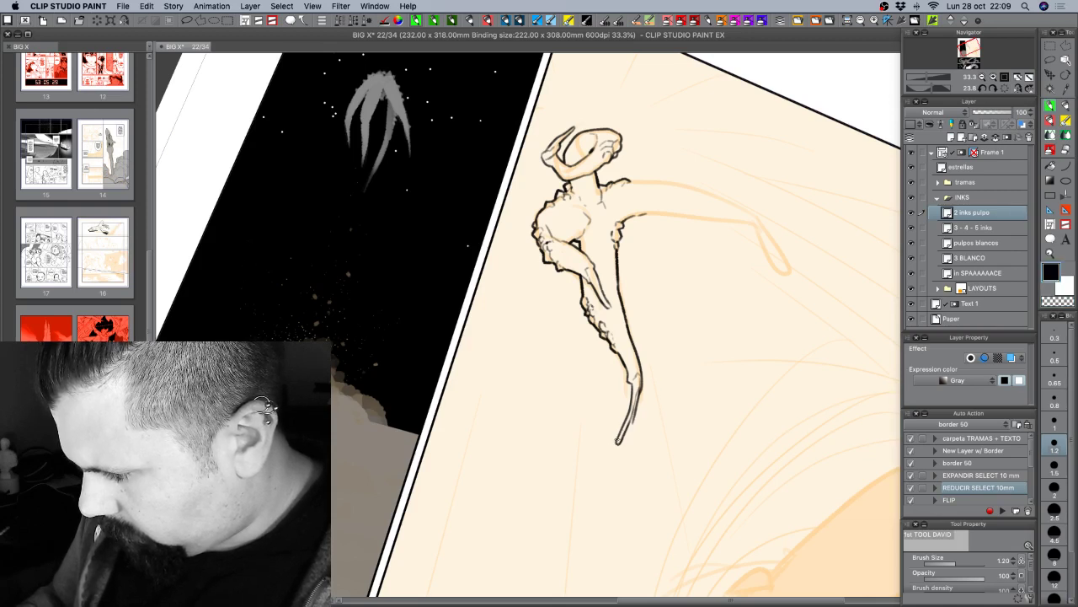
key(c)
key(c)
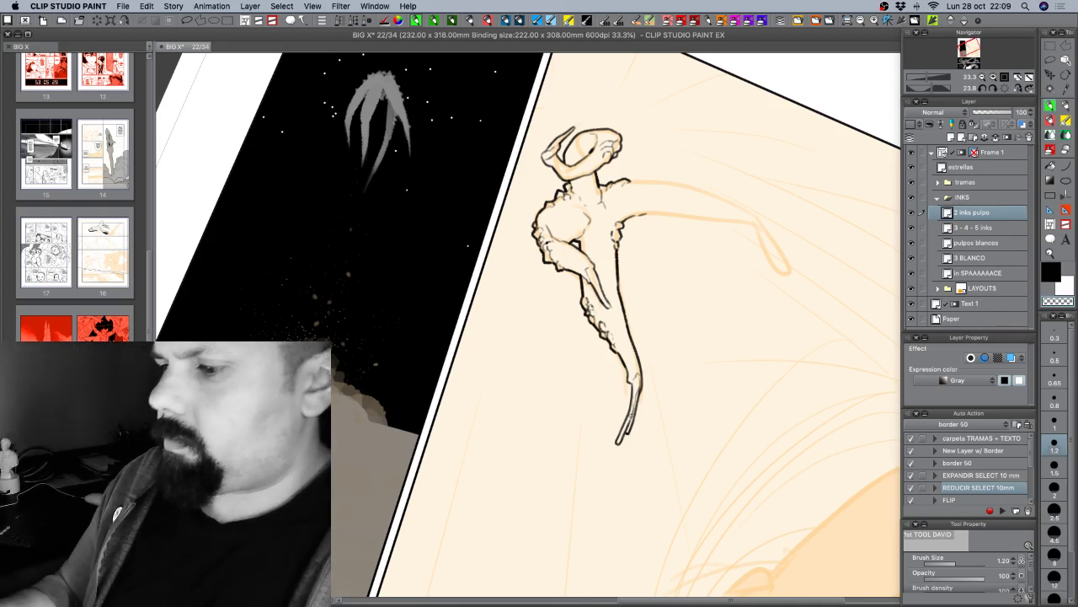
key(c)
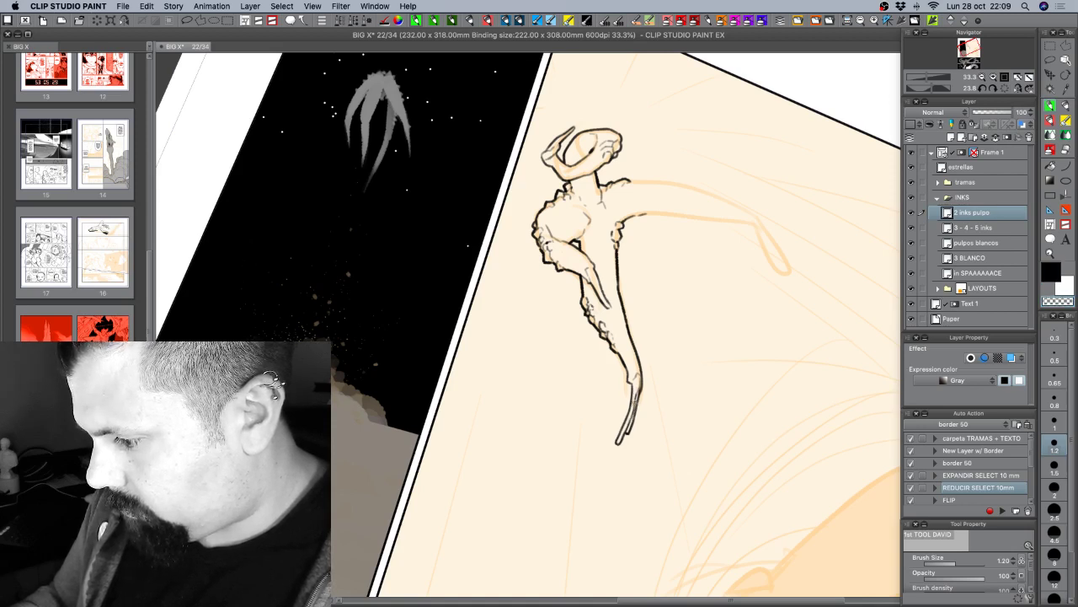
key(c)
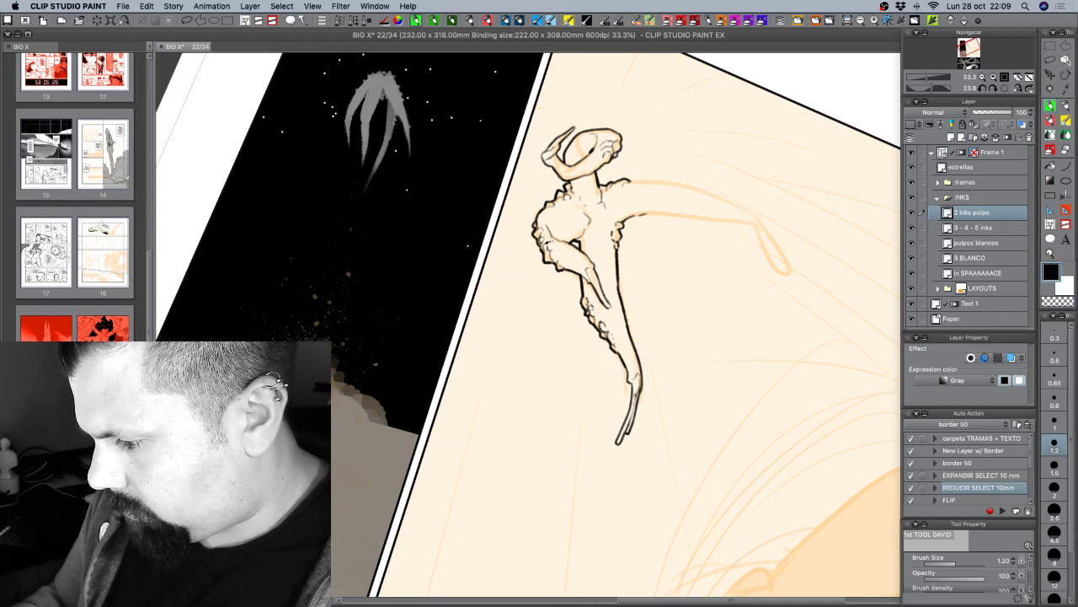
Ink the bumpy edges at the base of the outstretched arm on both sides of the shoulder.
key(r)
drag(722, 380, 523, 396)
key(space)
drag(720, 435, 700, 380)
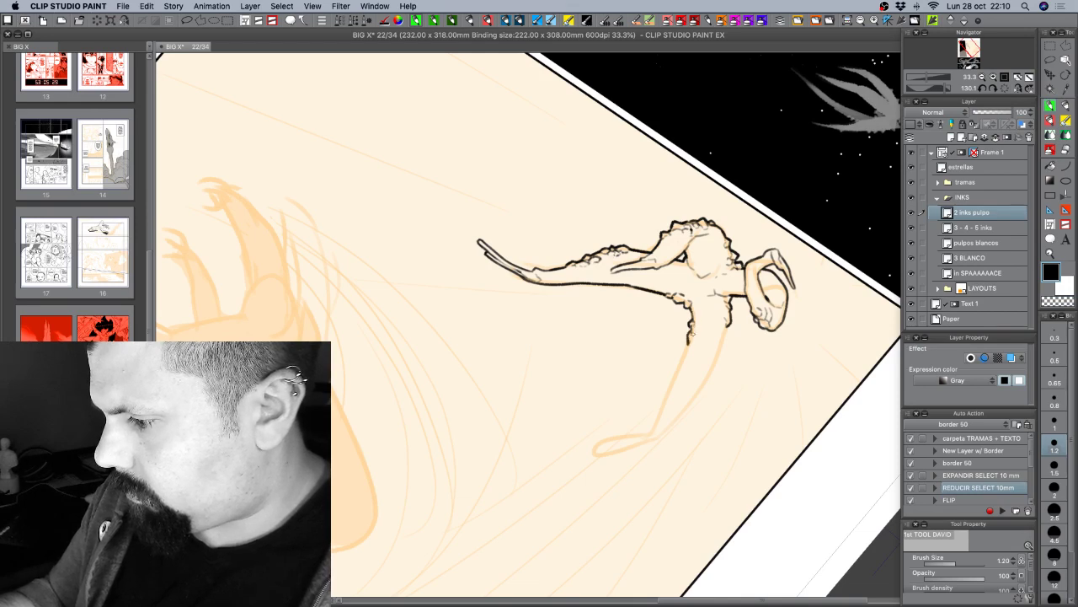
drag(737, 379, 717, 290)
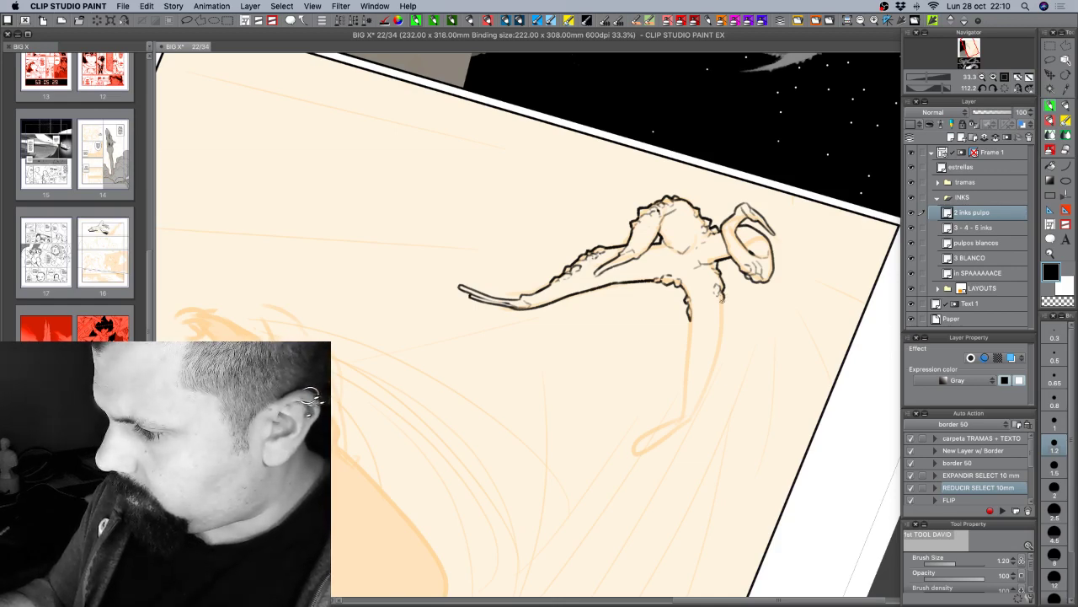
mouse_move(761, 359)
mouse_down()
mouse_move(760, 255)
mouse_move(603, 177)
mouse_move(509, 290)
mouse_up()
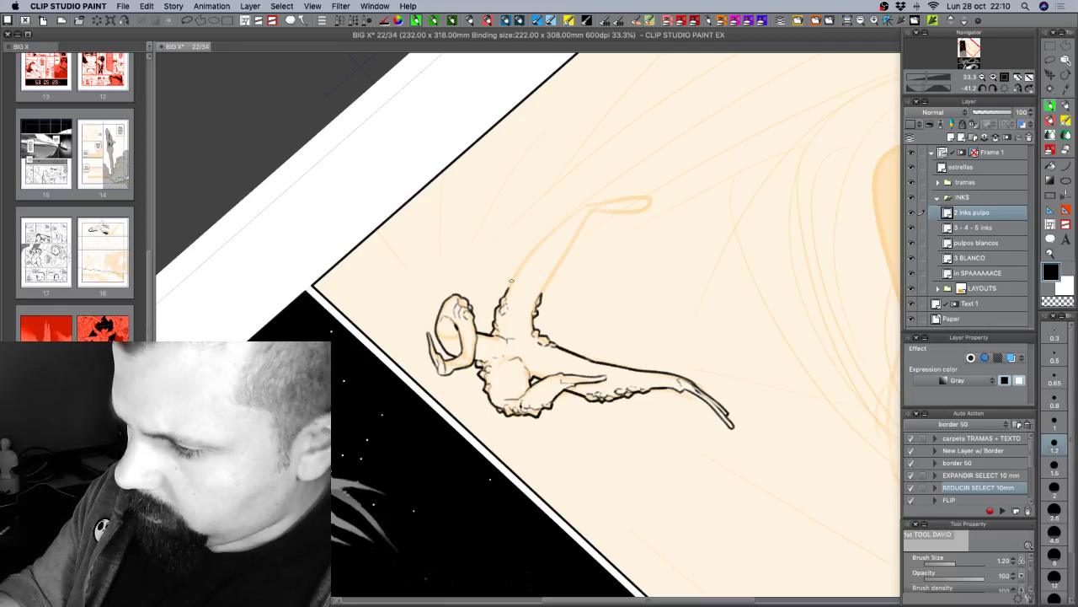
drag(636, 312, 592, 404)
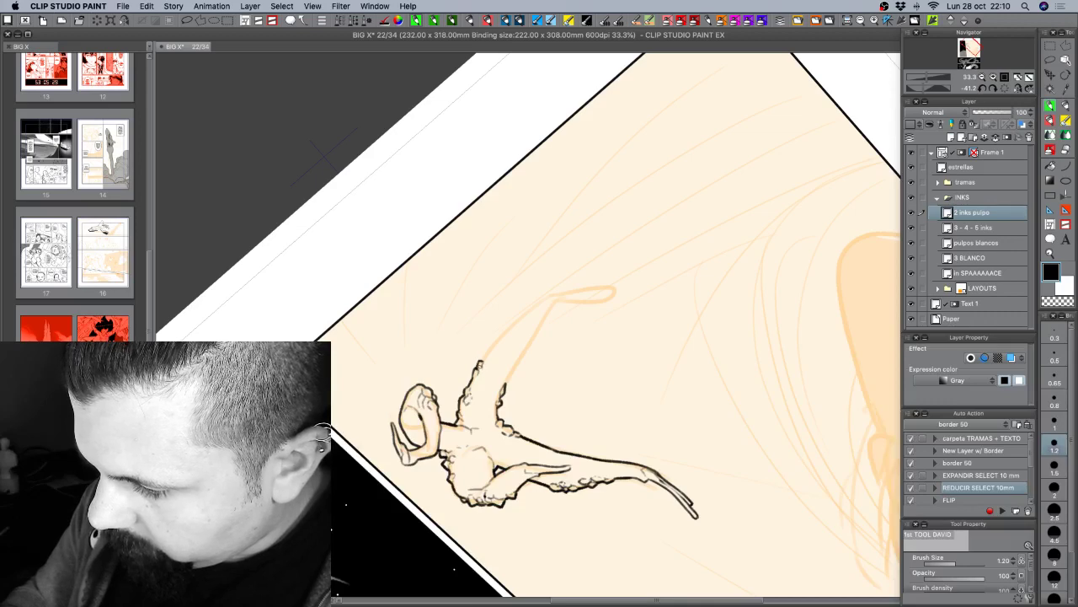
Ink the outstretched arm's smooth outer edge out to the wrist and outline the thin hand, undoing a stray stroke.
drag(482, 361, 559, 292)
key(r)
drag(730, 277, 663, 244)
mouse_move(551, 342)
mouse_down()
mouse_move(594, 298)
mouse_move(594, 309)
mouse_up()
drag(716, 316, 693, 259)
key(super+z)
drag(582, 314, 590, 366)
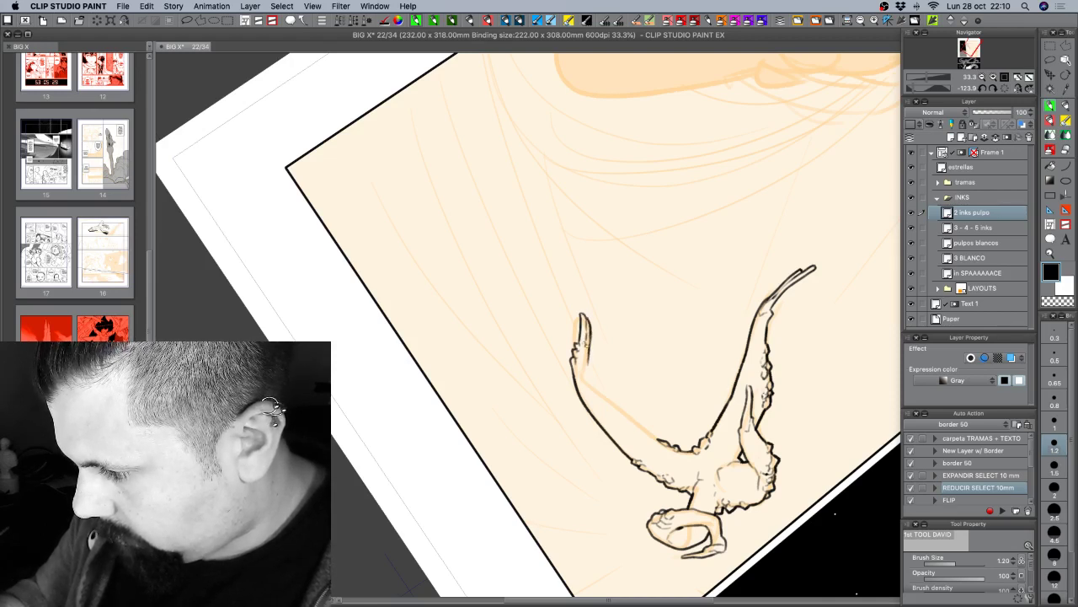
Refine the hand's fingers and wrist bumps by alternating black ink and transparent colour.
key(c)
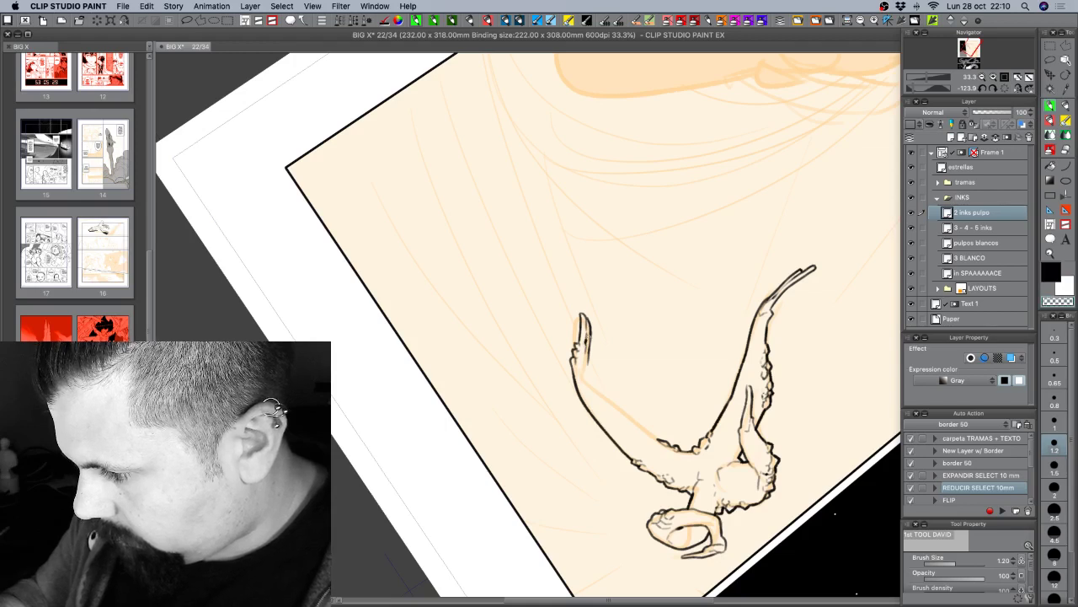
key(c)
key(c)
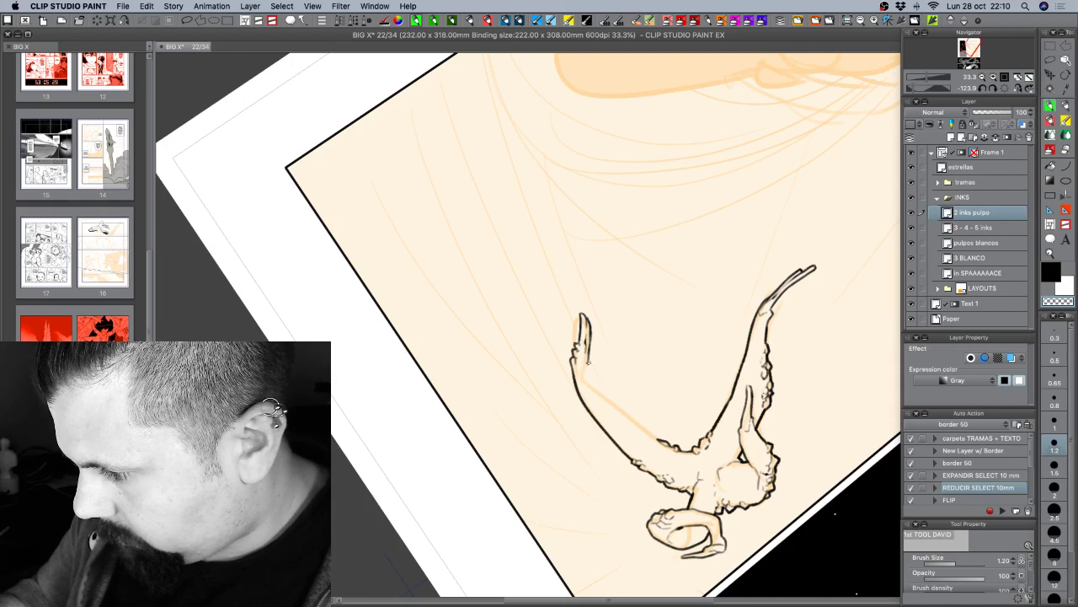
key(c)
key(c)
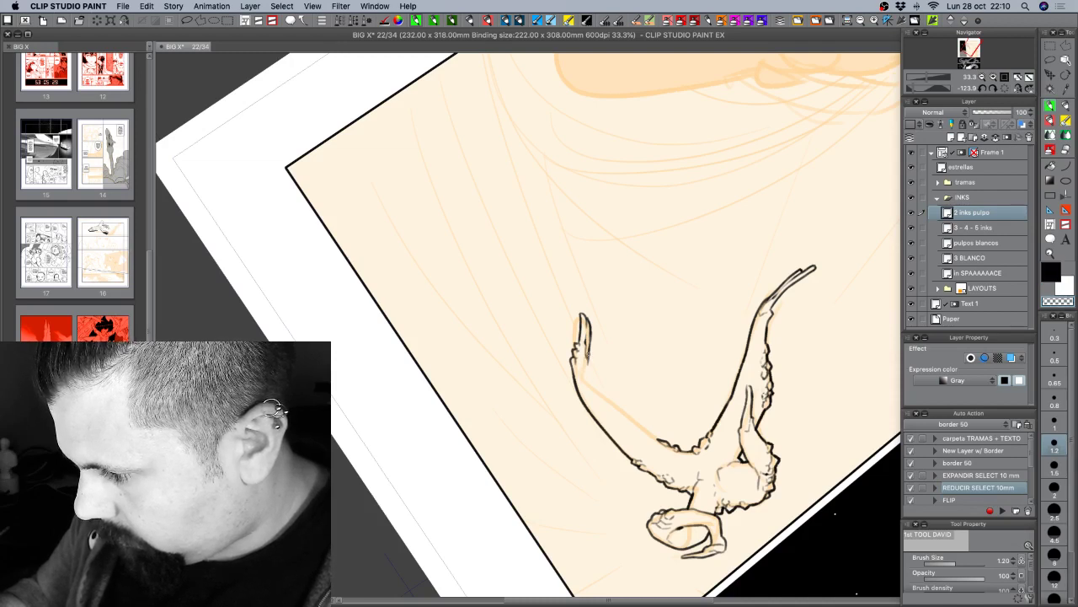
key(c)
key(c)
key(c)
Ink the arm's inner edge between the hand and the shoulder, cleaning the line with transparent colour.
mouse_move(589, 327)
mouse_down()
mouse_move(587, 381)
mouse_move(555, 335)
mouse_move(587, 283)
mouse_move(493, 362)
mouse_up()
key(r)
key(c)
key(c)
key(c)
key(c)
key(shift+space)
key(c)
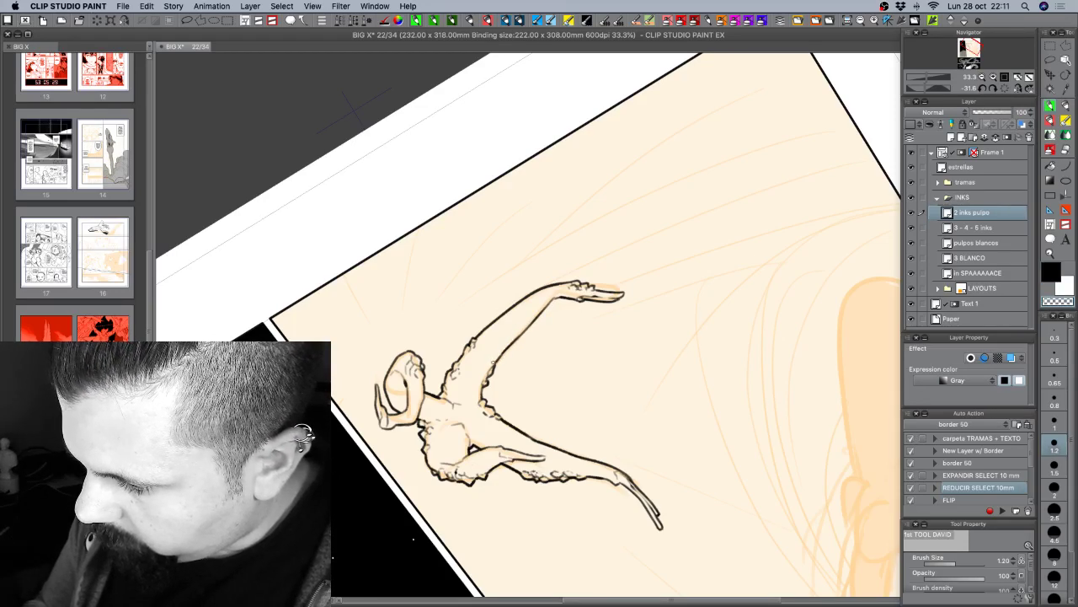
key(c)
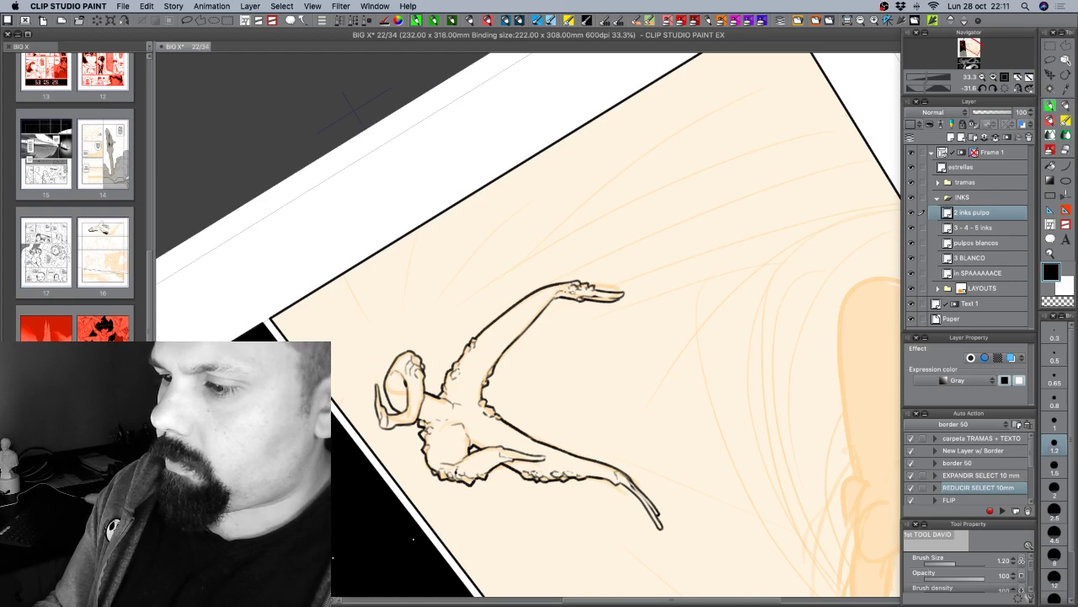
Set the brush size to 0.8 and ink small scale marks inside the bumpy edge of the upper torso.
key(r)
drag(719, 441, 554, 481)
scroll(739, 399, down, 4)
key(r)
drag(750, 446, 786, 343)
key(space)
drag(635, 382, 681, 454)
drag(665, 416, 681, 412)
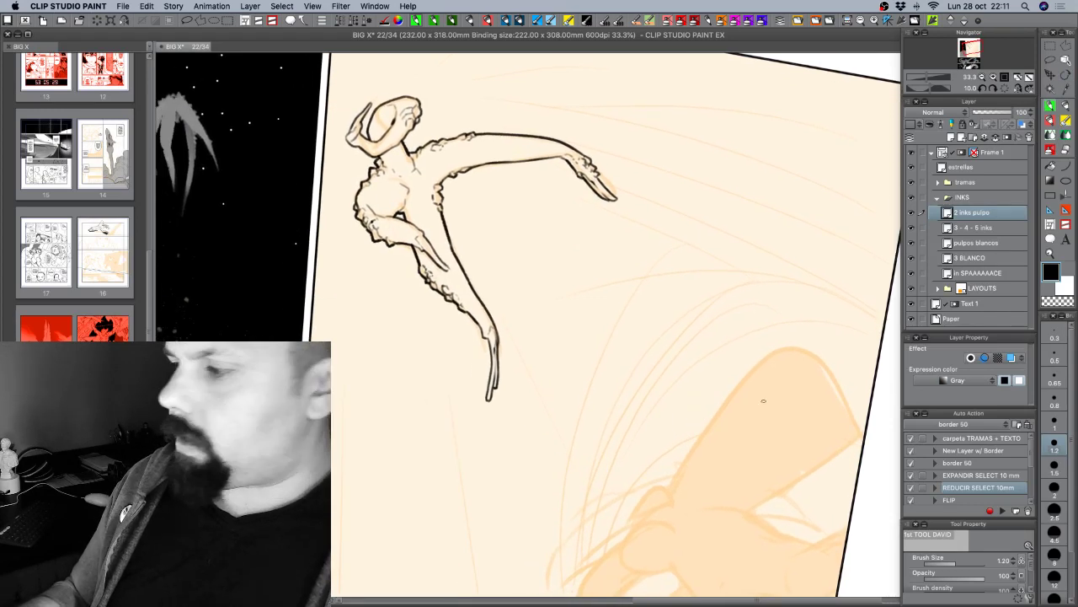
click(1055, 401)
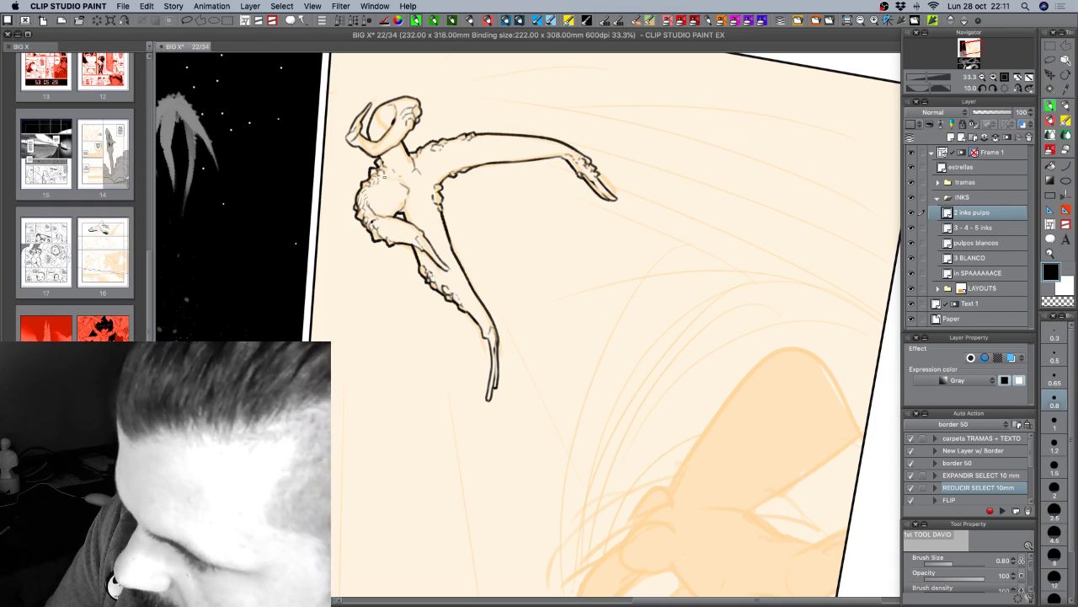
drag(387, 178, 393, 181)
drag(426, 124, 455, 241)
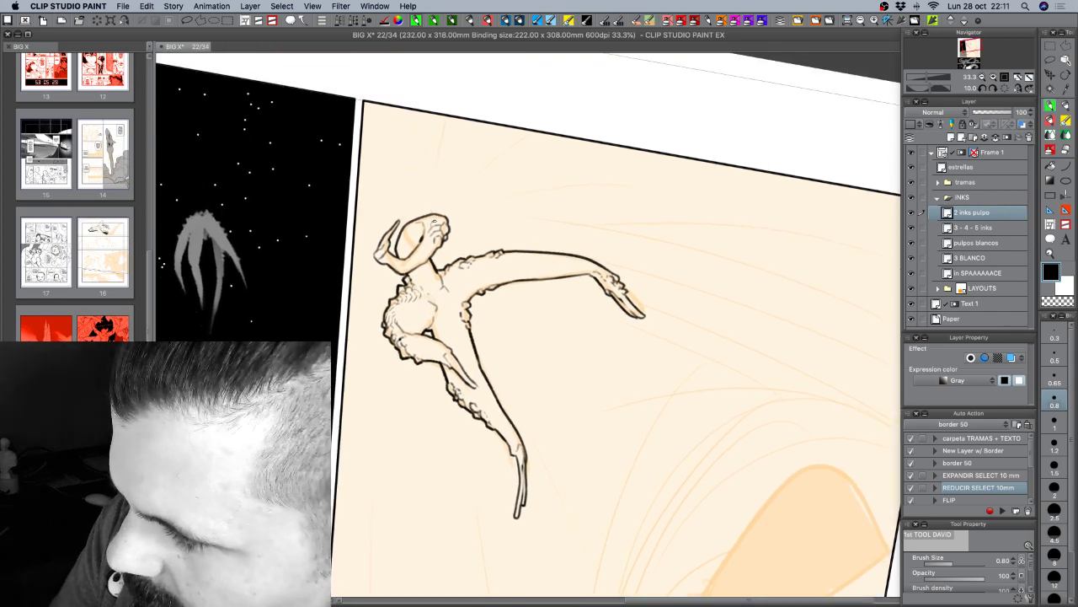
Ink scale texture on the head and the base of the outstretched arm, undoing the last stroke.
key(super+minus)
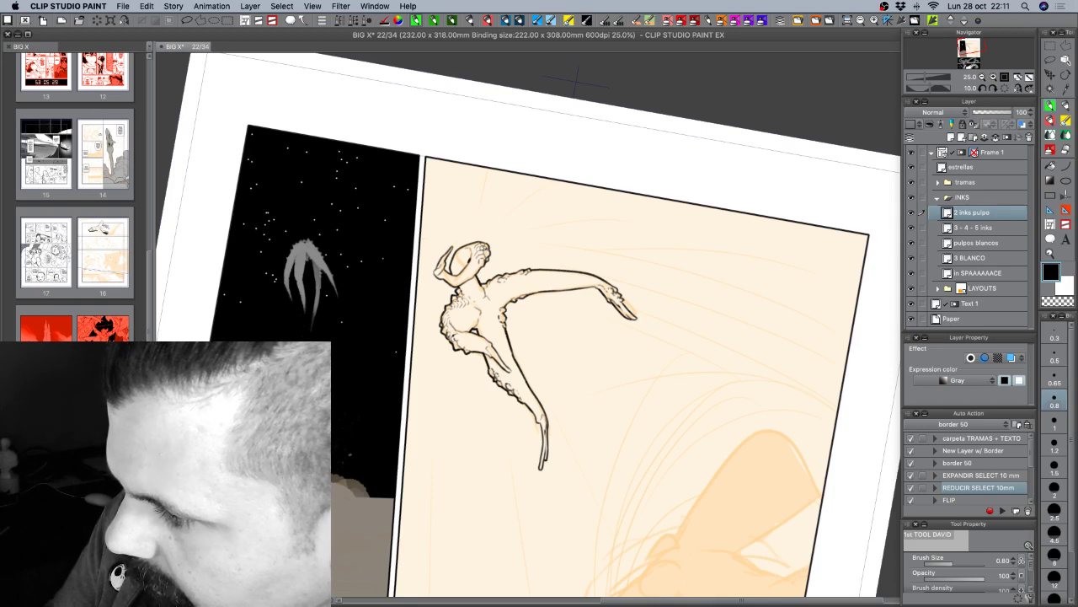
key(c)
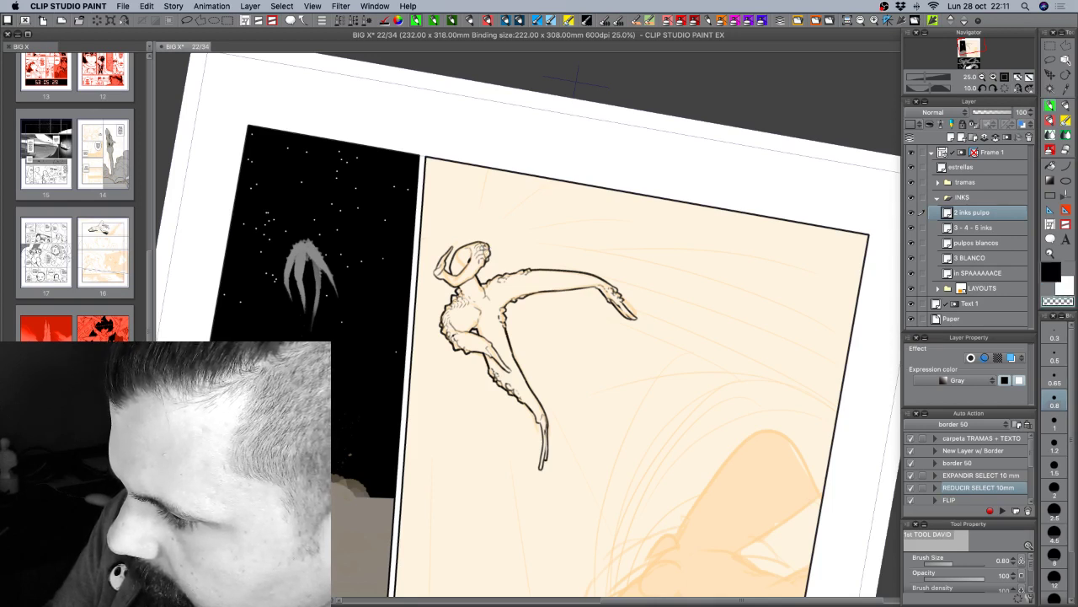
key(c)
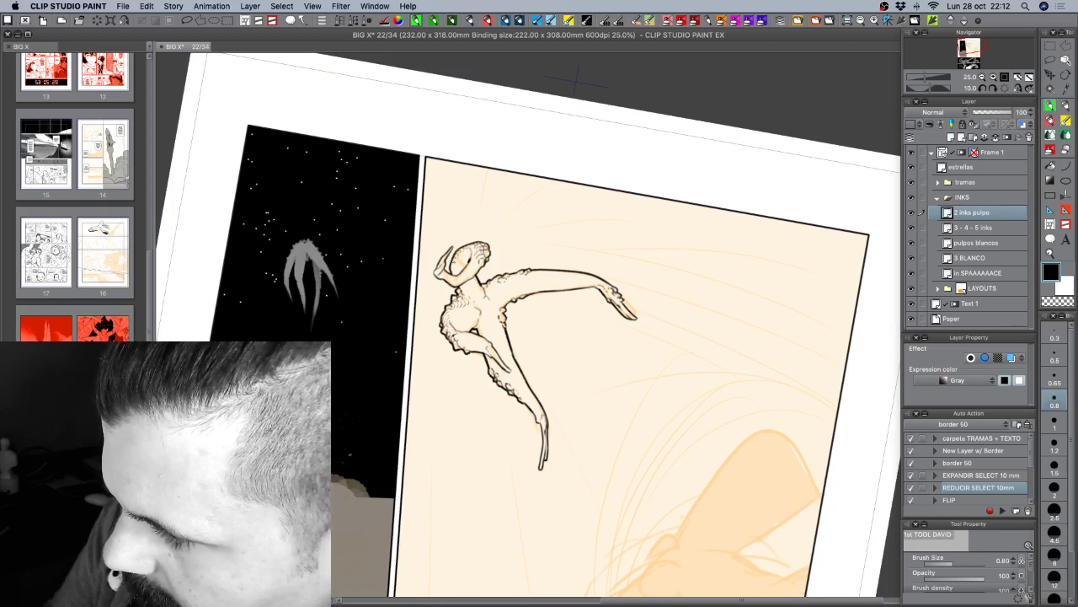
drag(732, 382, 738, 329)
drag(606, 446, 612, 385)
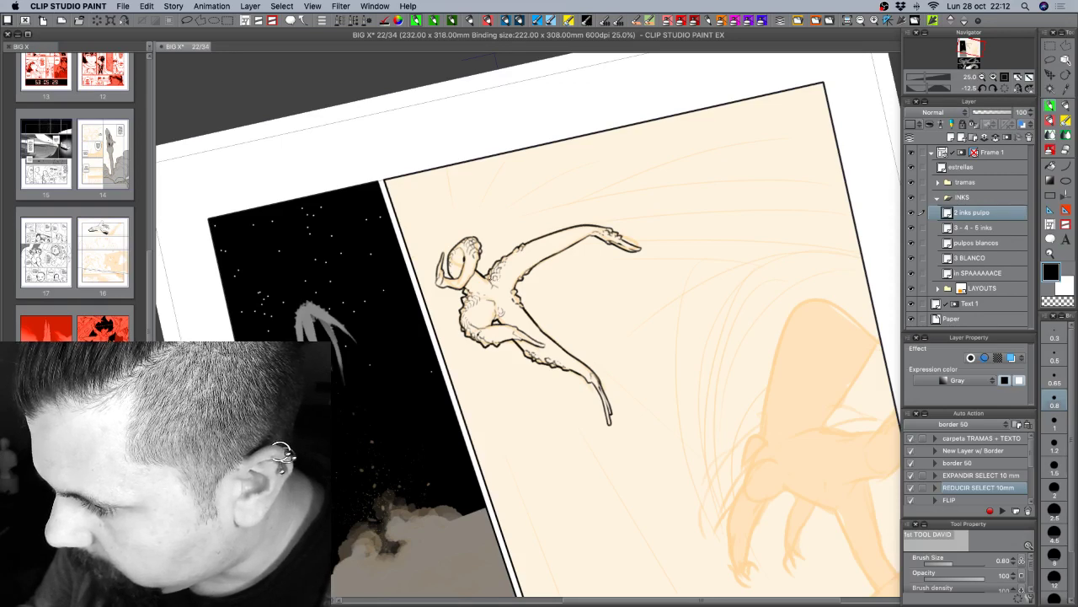
key(super+z)
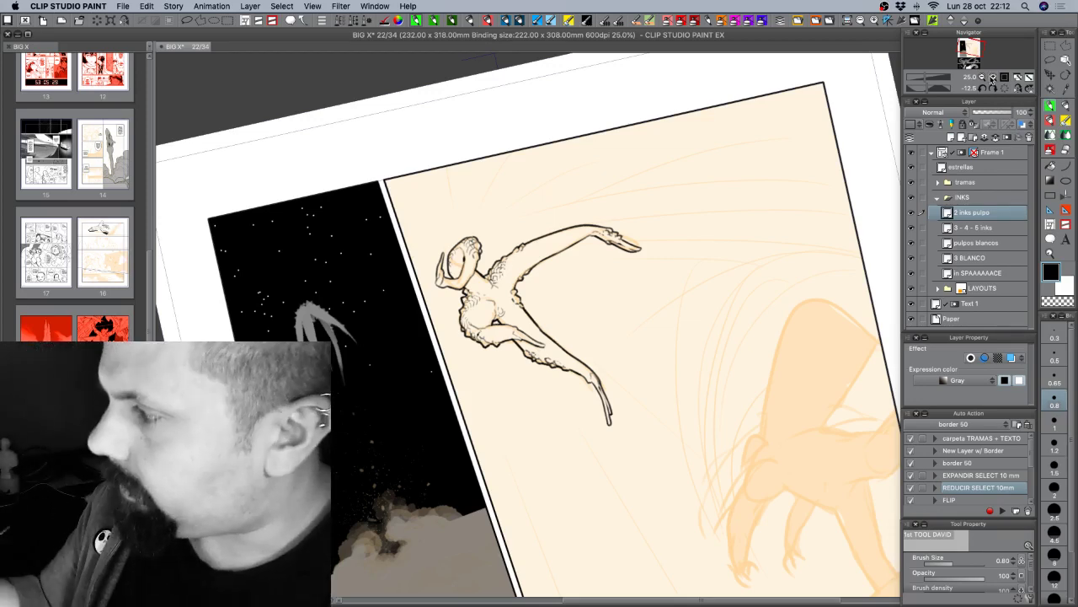
Extend the scale texture along the upper side of the outstretched arm, trimming it with transparent colour, and save the page.
scroll(621, 319, up, 1)
drag(628, 301, 653, 386)
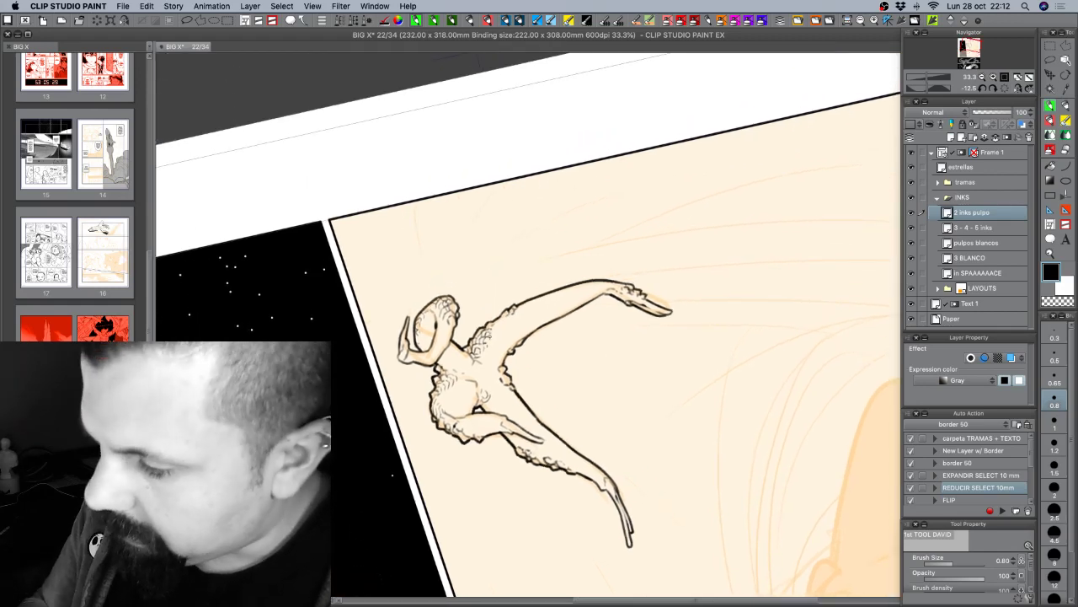
key(c)
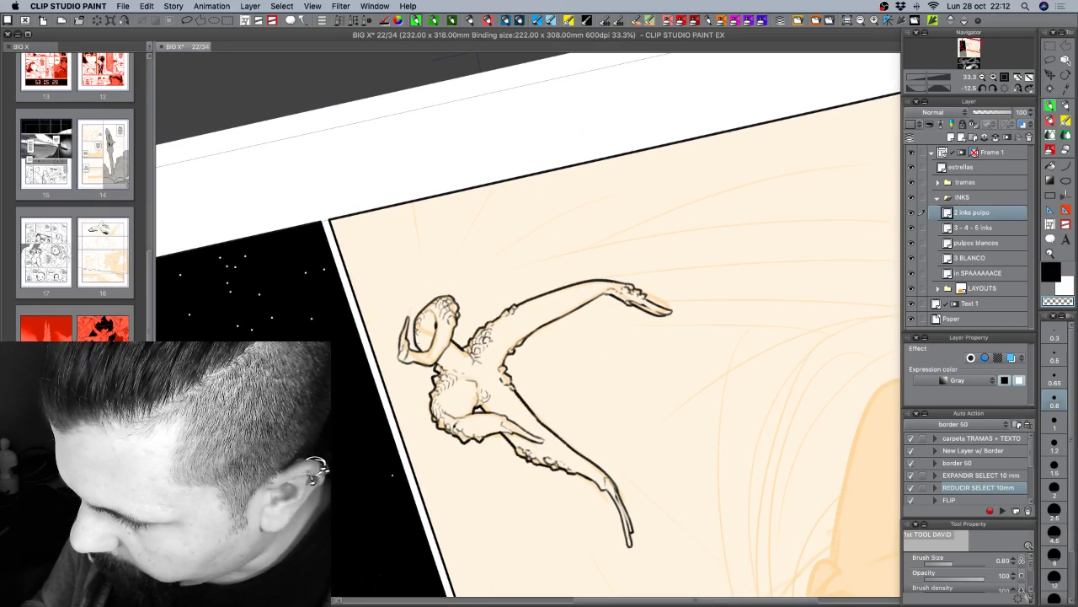
key(c)
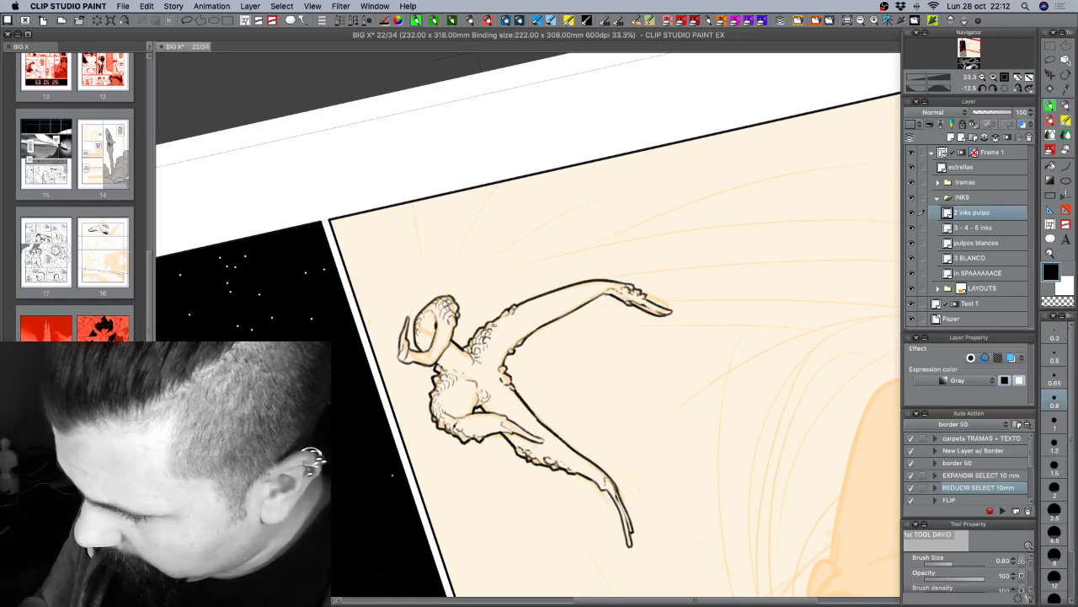
mouse_move(494, 327)
mouse_down()
mouse_move(519, 318)
mouse_move(510, 322)
mouse_up()
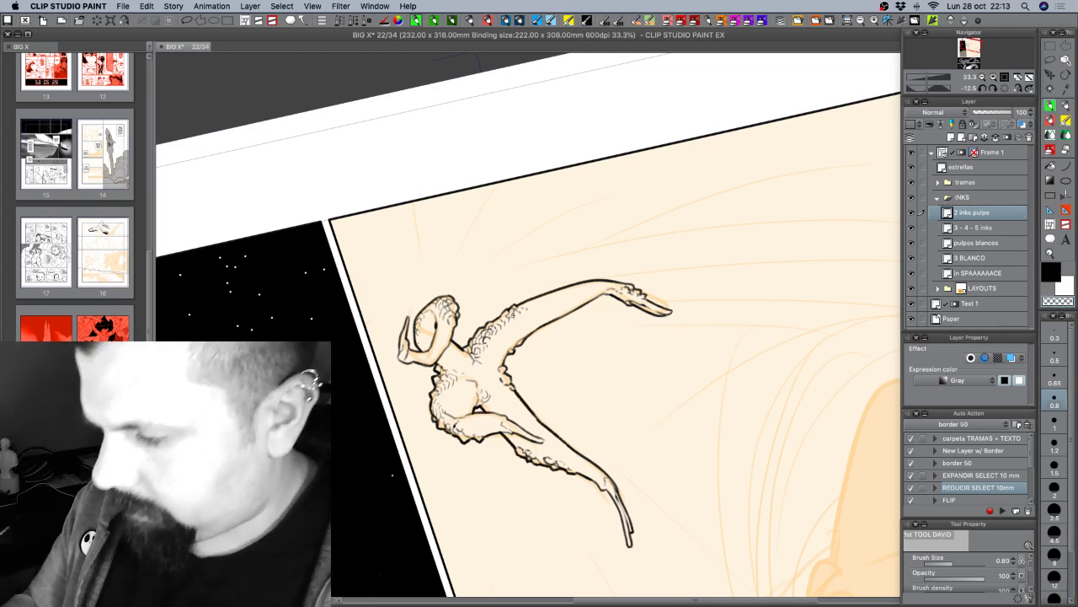
drag(749, 434, 722, 476)
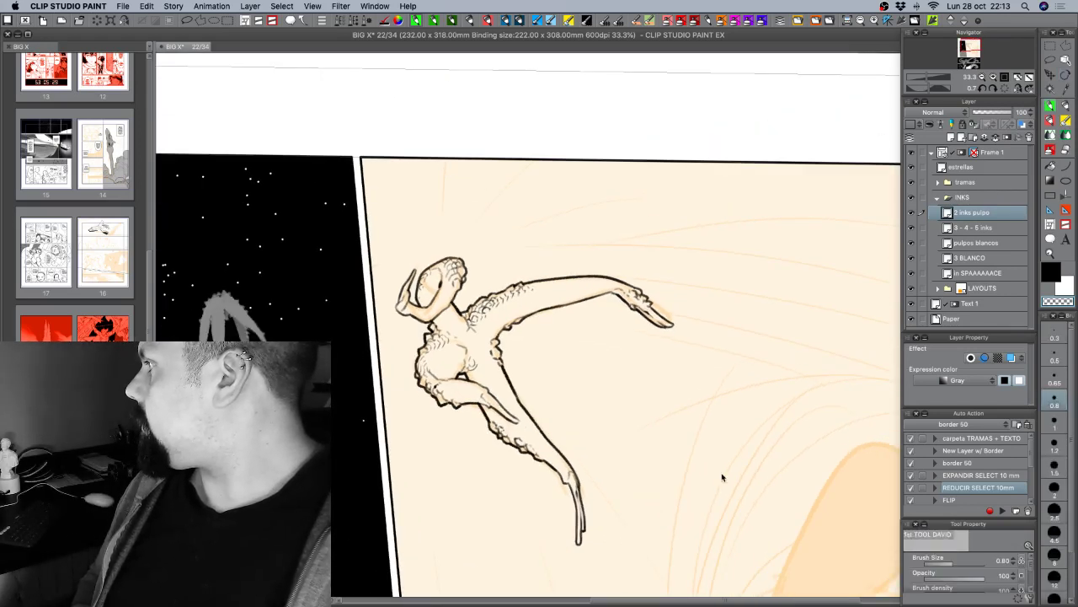
key(super+s)
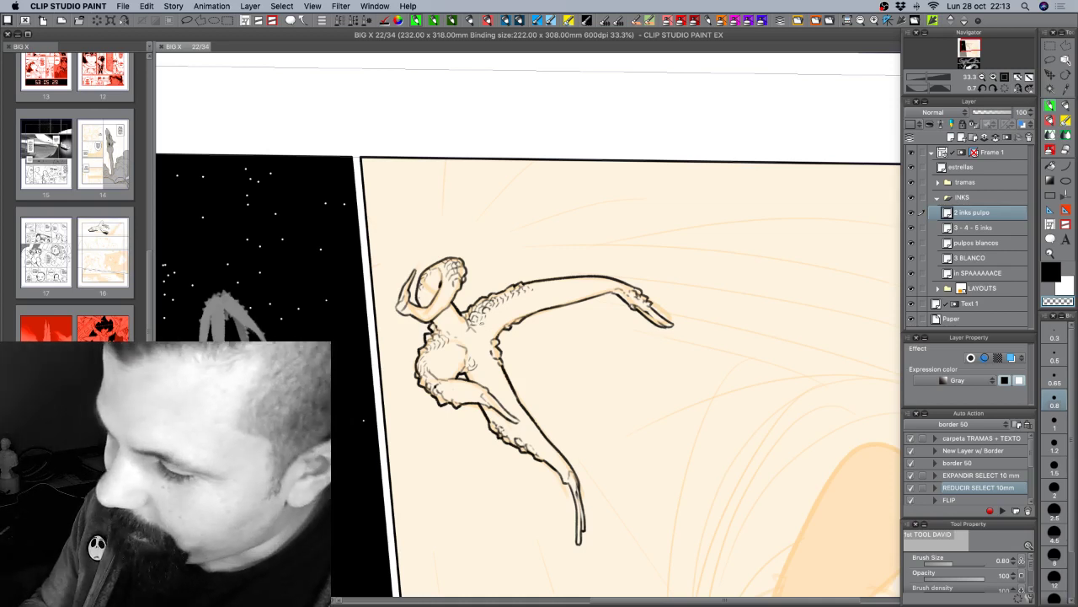
Touch up the torso's scale details by alternating transparent colour and black ink.
key(c)
key(c)
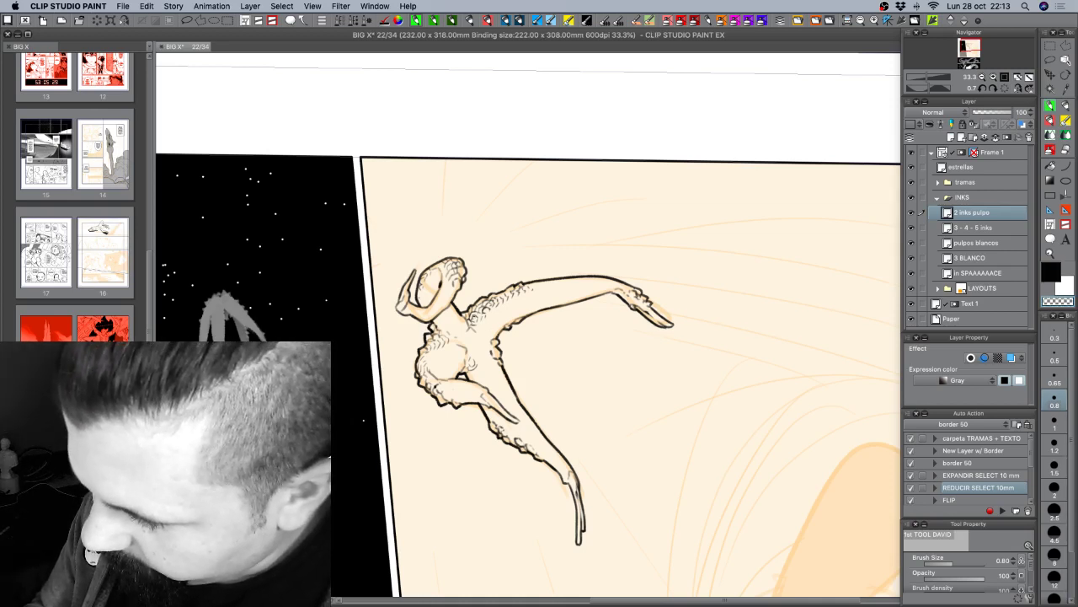
key(c)
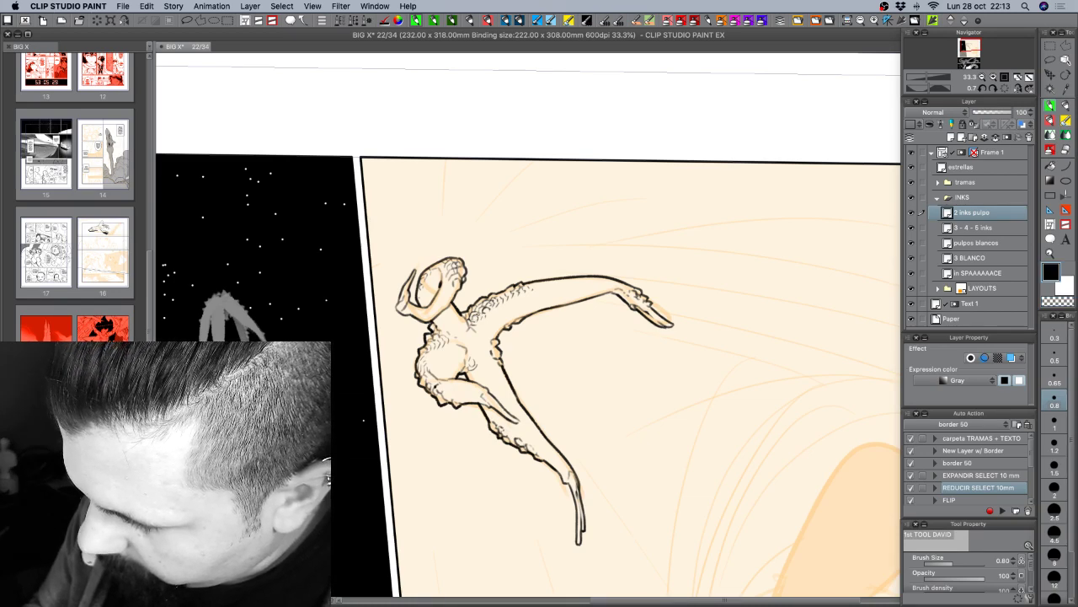
key(c)
key(shift+space)
drag(662, 412, 630, 429)
Touch up the lines where the neck meets the outstretched arm, using brush size 1 and then 1.2.
key(bracketright)
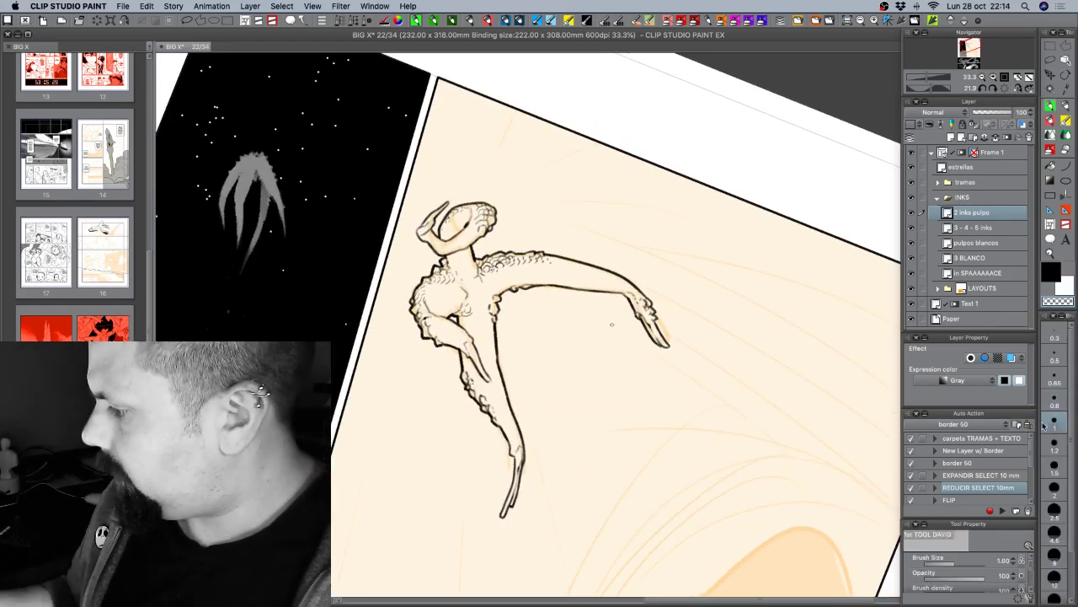
key(c)
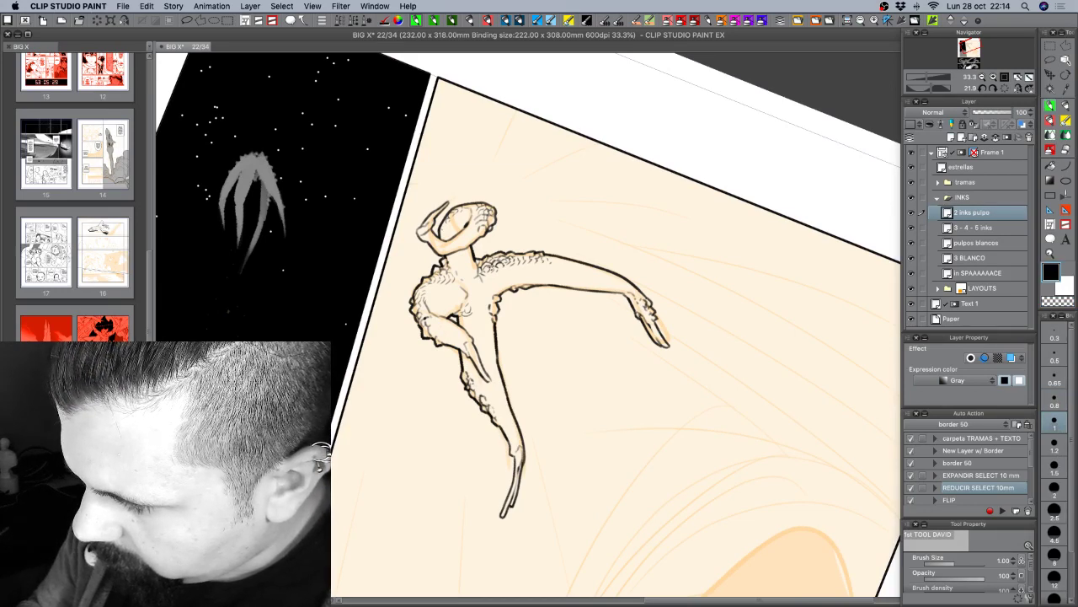
drag(479, 262, 480, 264)
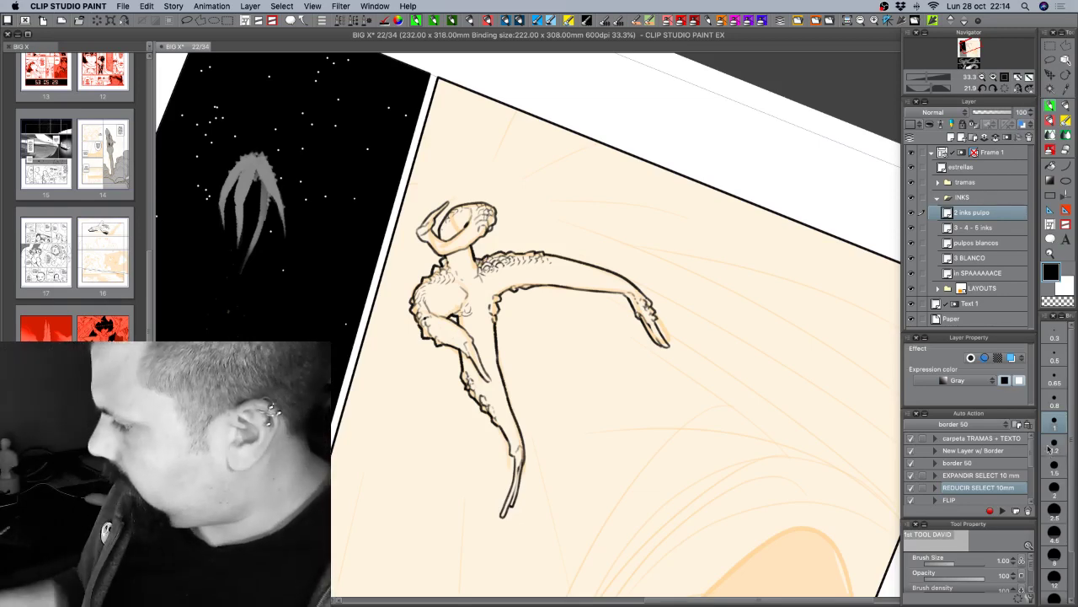
key(bracketright)
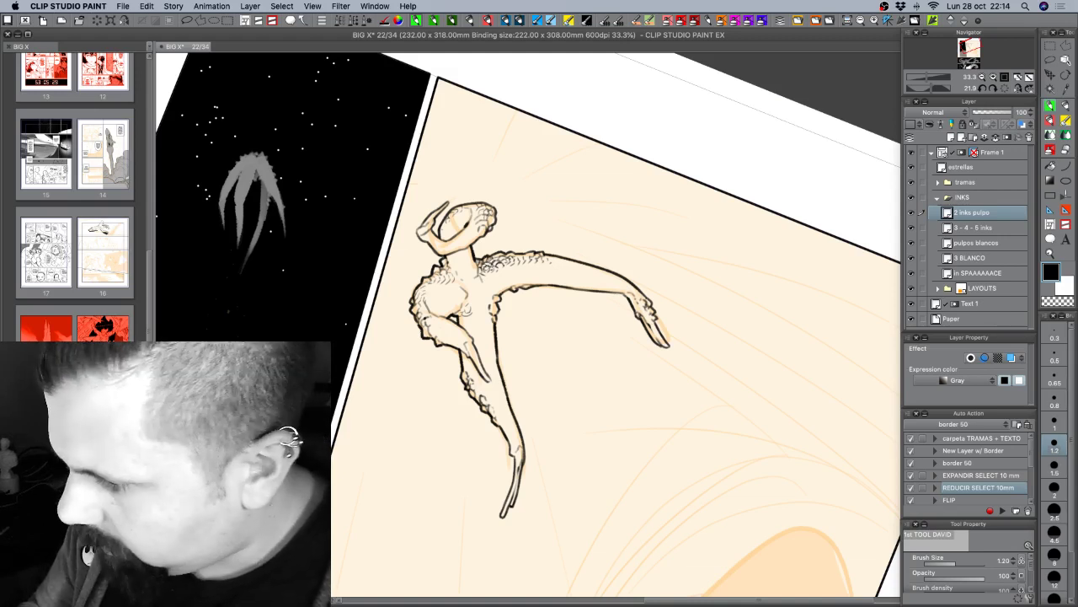
key(c)
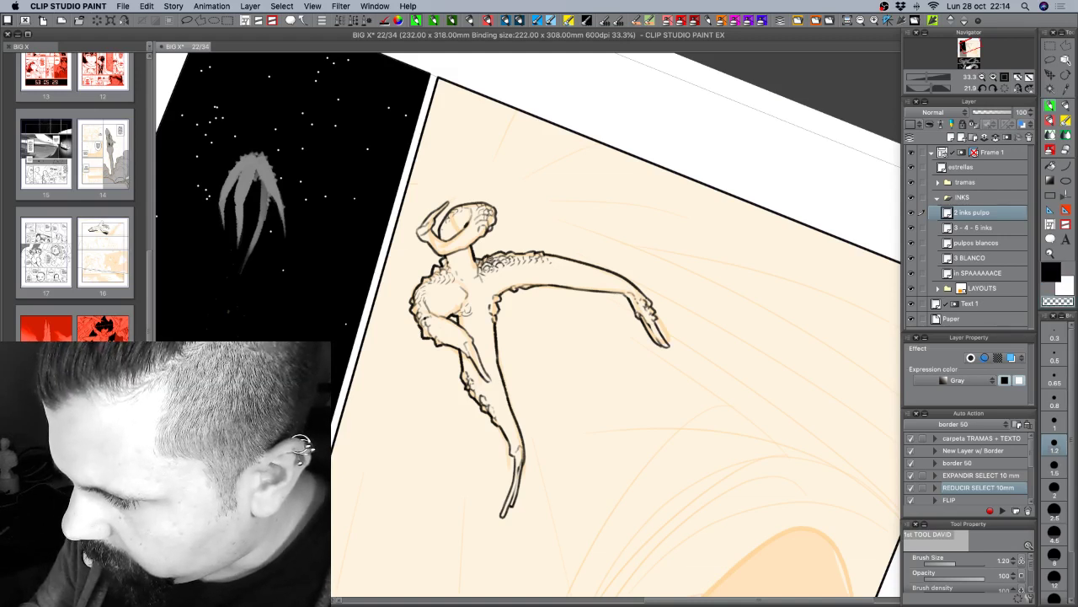
key(c)
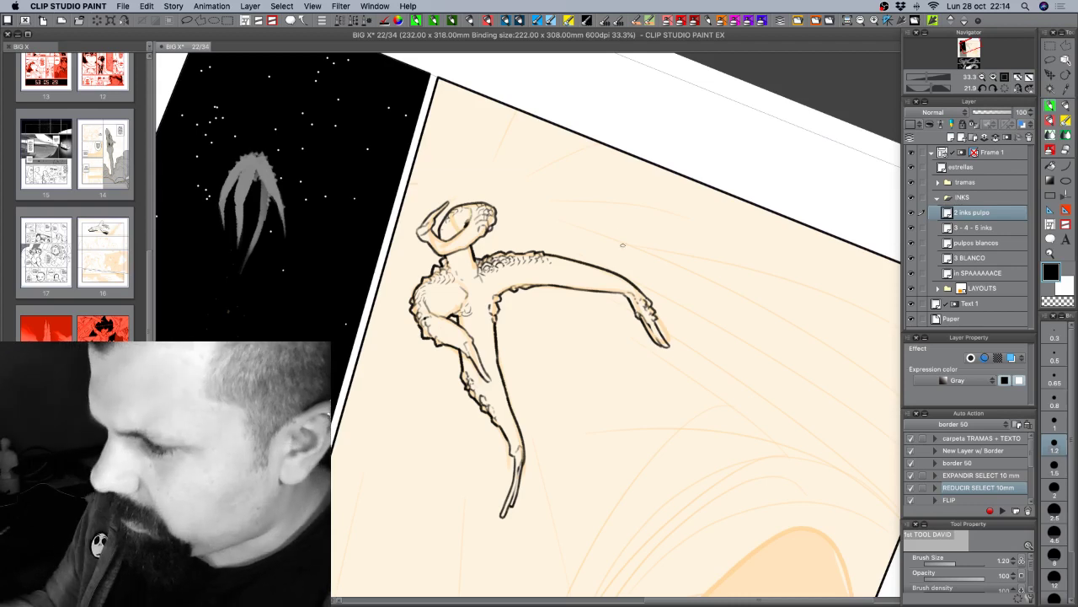
Reinforce the scale marks at the base of the outstretched arm with the 1.2 brush.
key(space)
drag(682, 345, 705, 327)
key(shift+space)
drag(750, 282, 675, 195)
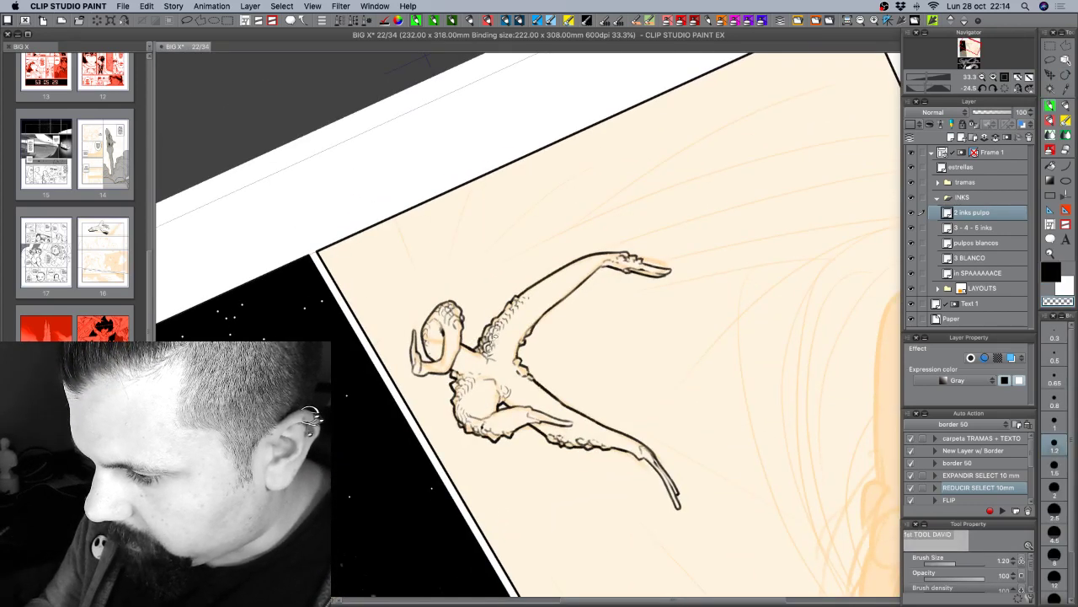
key(c)
drag(489, 341, 497, 346)
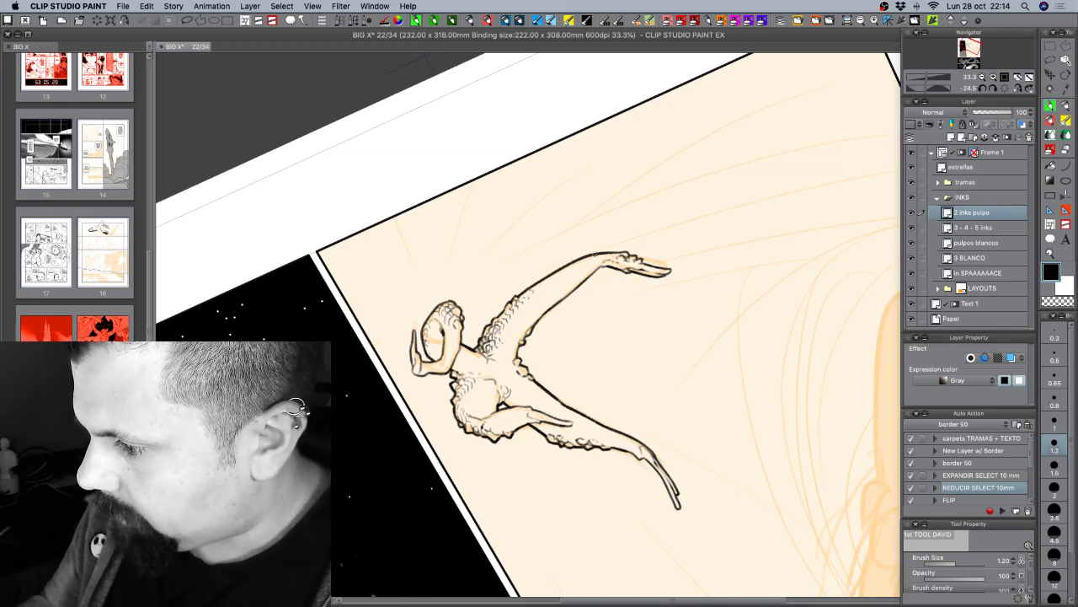
drag(674, 419, 672, 329)
drag(737, 388, 642, 479)
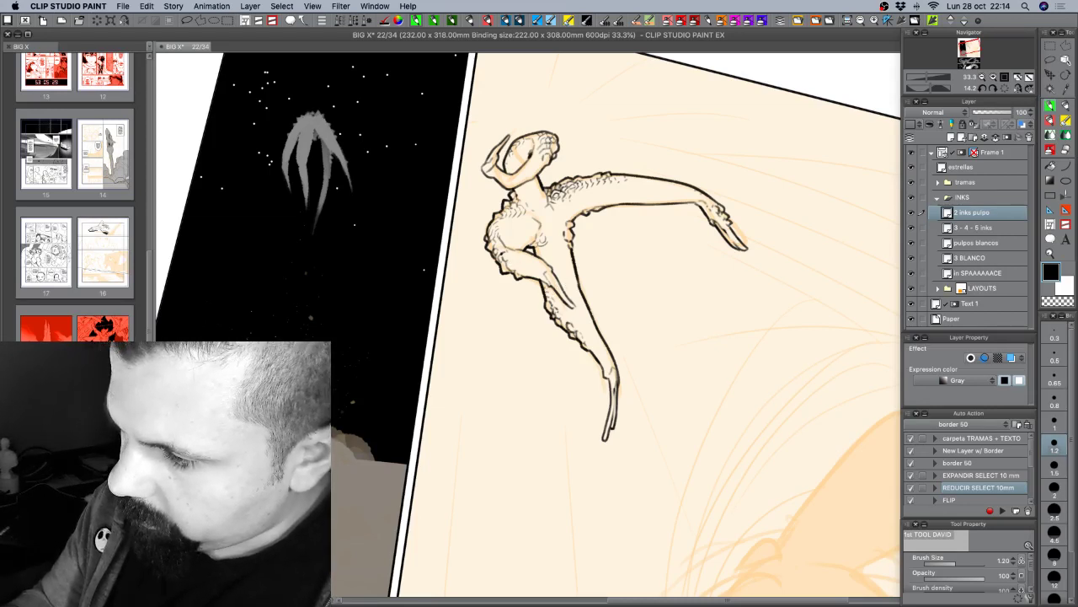
Touch up the scale marks along the upper edge of the octopus figure's bent arm, undoing one stray stroke.
mouse_move(510, 262)
mouse_down()
mouse_move(527, 276)
mouse_move(509, 266)
mouse_move(519, 266)
mouse_up()
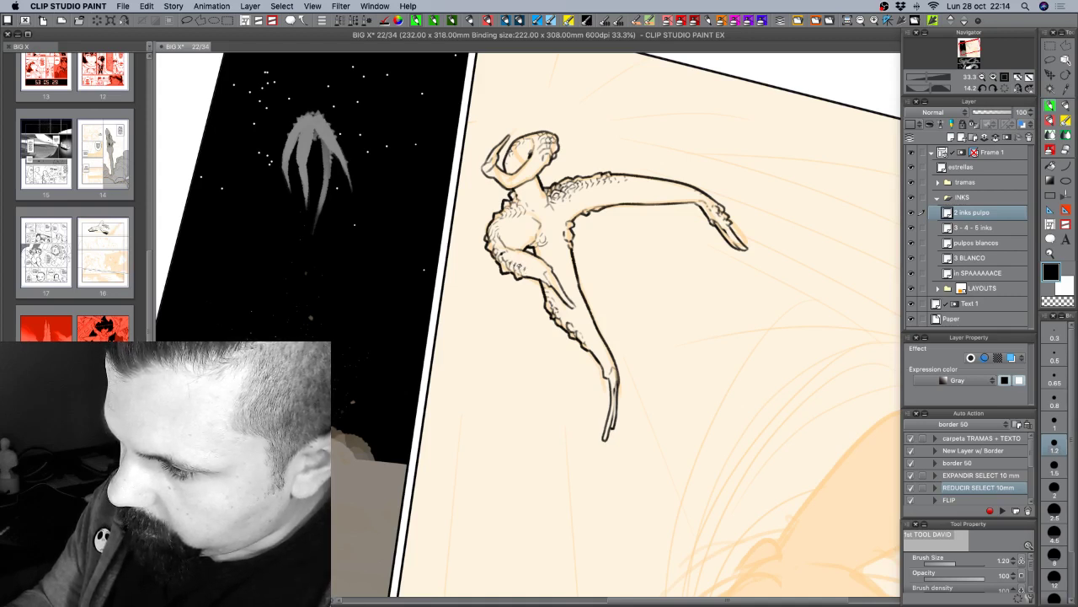
key(super+z)
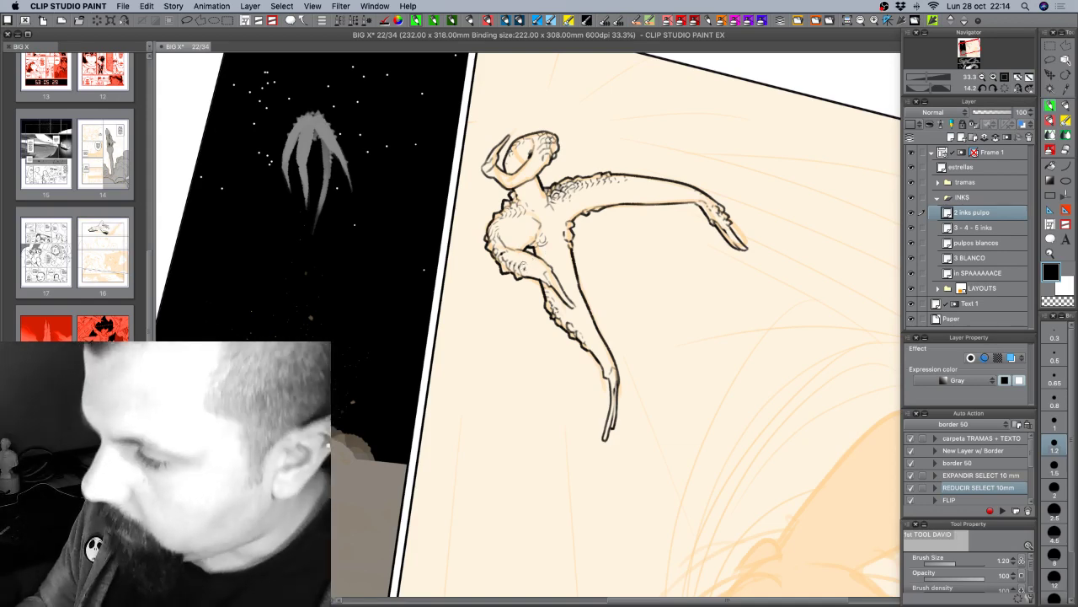
drag(532, 269, 528, 274)
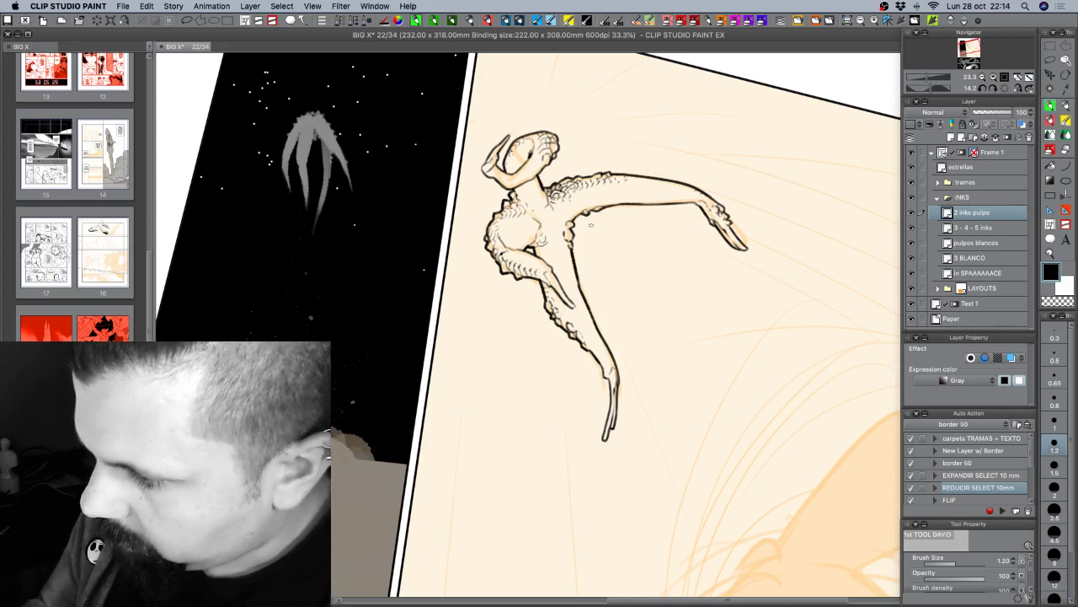
Check the inked octopus figure from different angles and against the whole page, and save the page.
drag(741, 329, 715, 347)
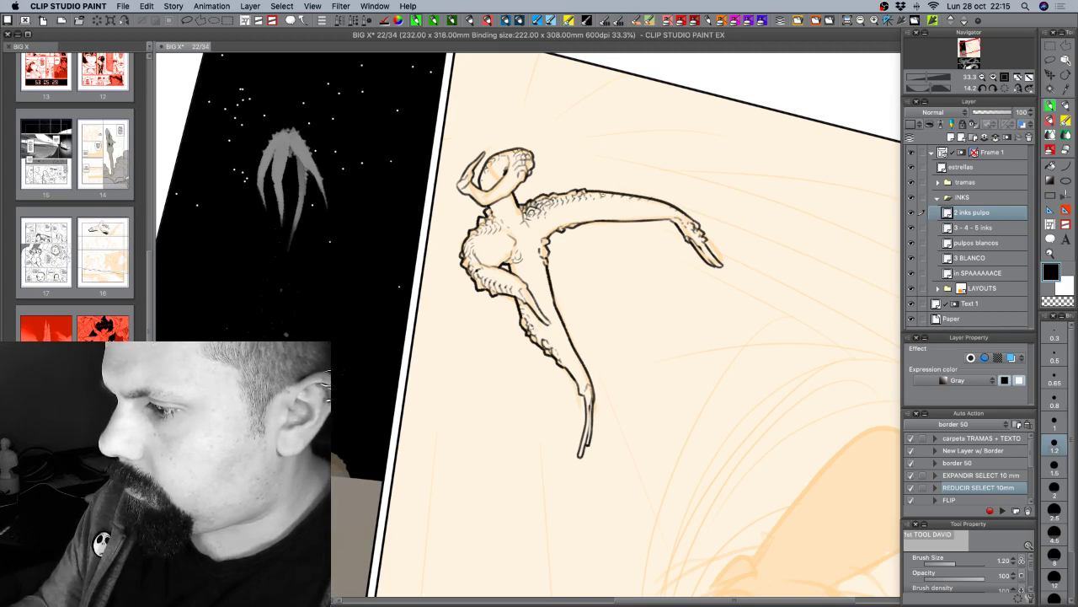
drag(712, 467, 578, 431)
key(b)
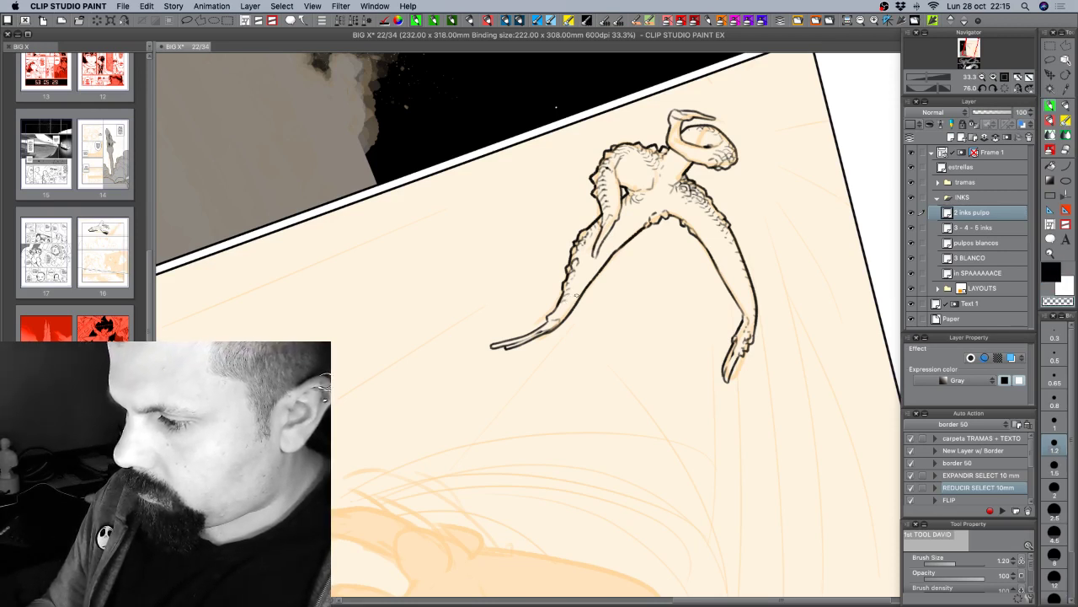
drag(677, 347, 775, 330)
drag(782, 416, 818, 349)
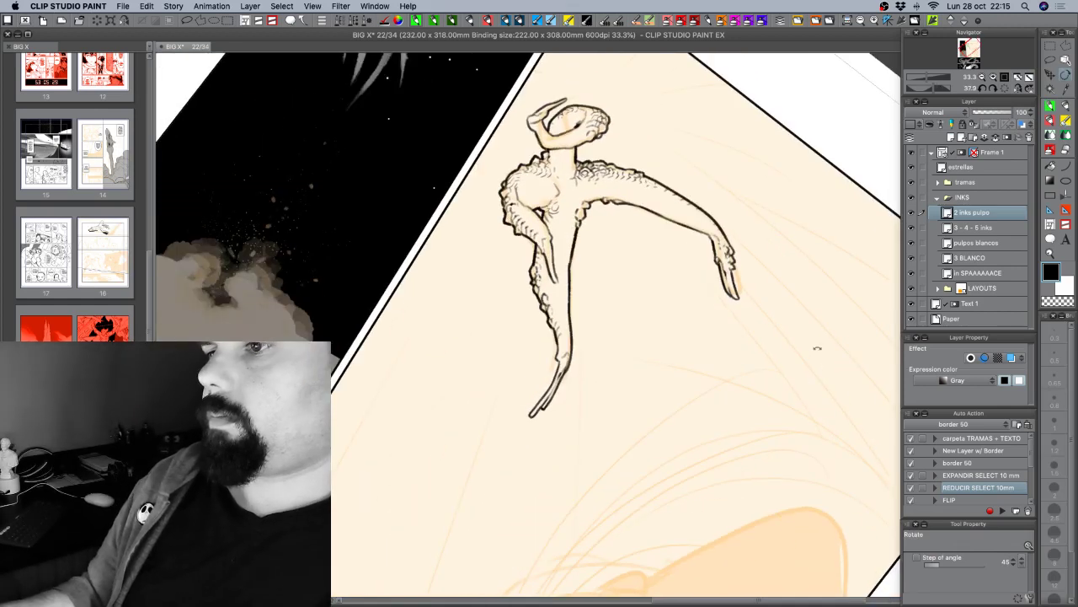
click(982, 77)
click(982, 76)
click(982, 76)
drag(771, 455, 814, 347)
scroll(790, 442, down, 3)
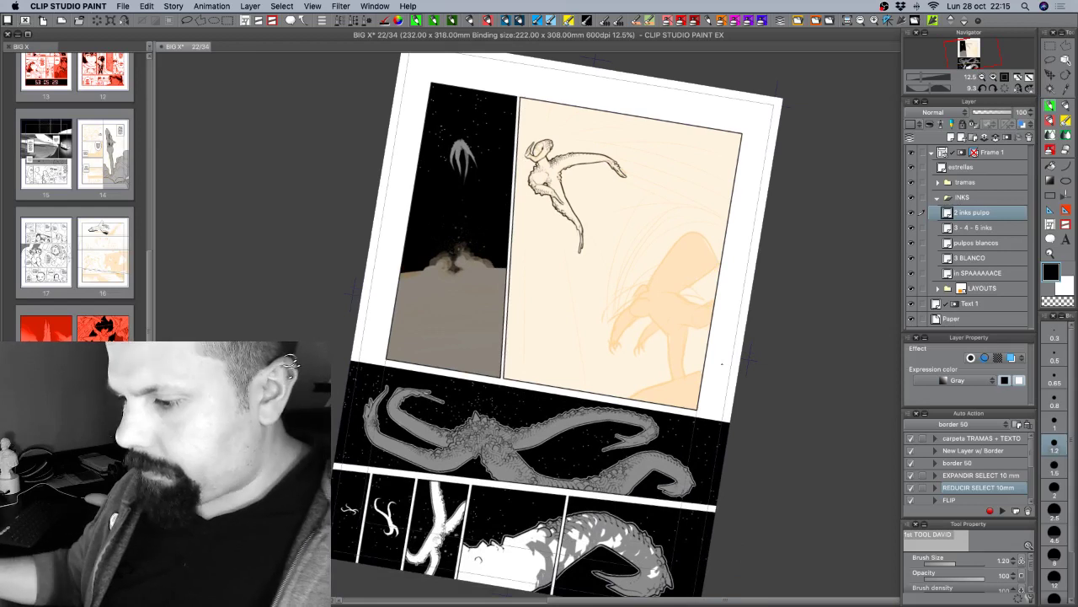
key(super+s)
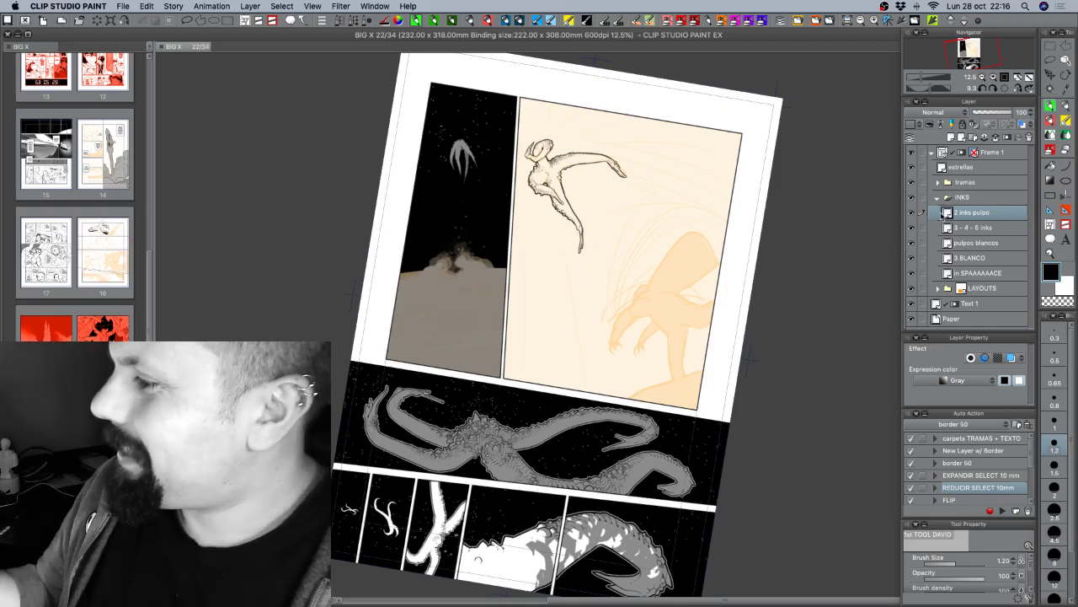
Review the second panel with the page upright and save the page again.
drag(711, 319, 687, 301)
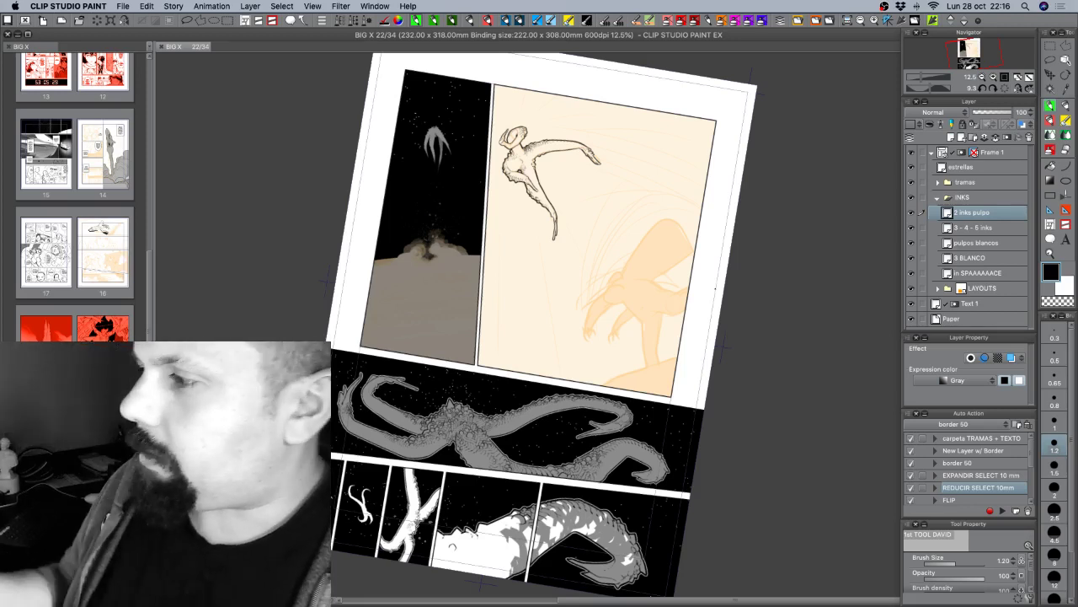
click(1006, 90)
click(994, 77)
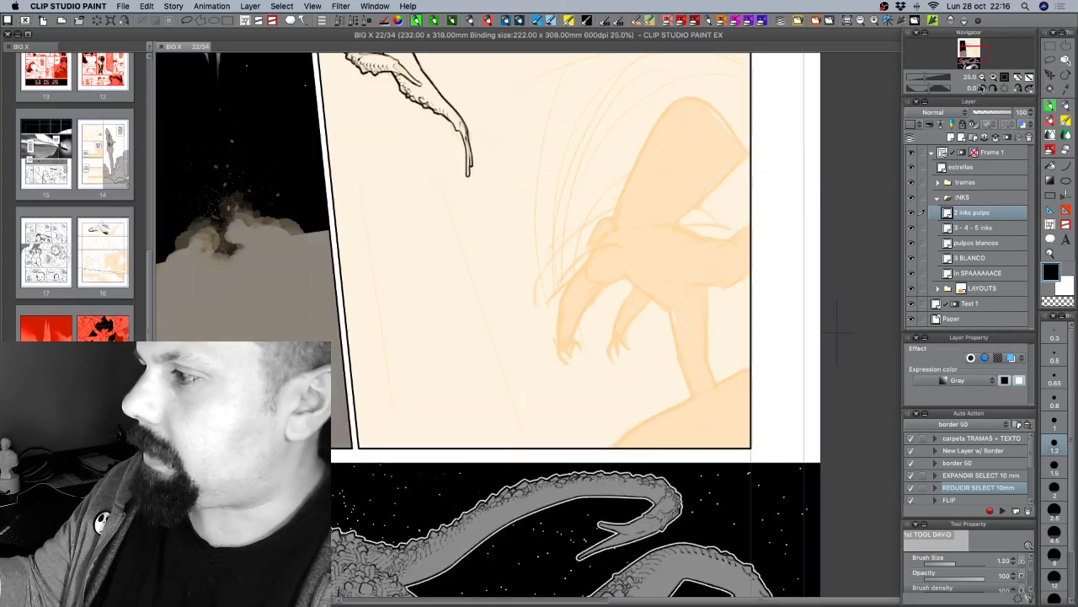
mouse_move(737, 264)
mouse_down()
mouse_move(714, 404)
mouse_move(711, 352)
mouse_up()
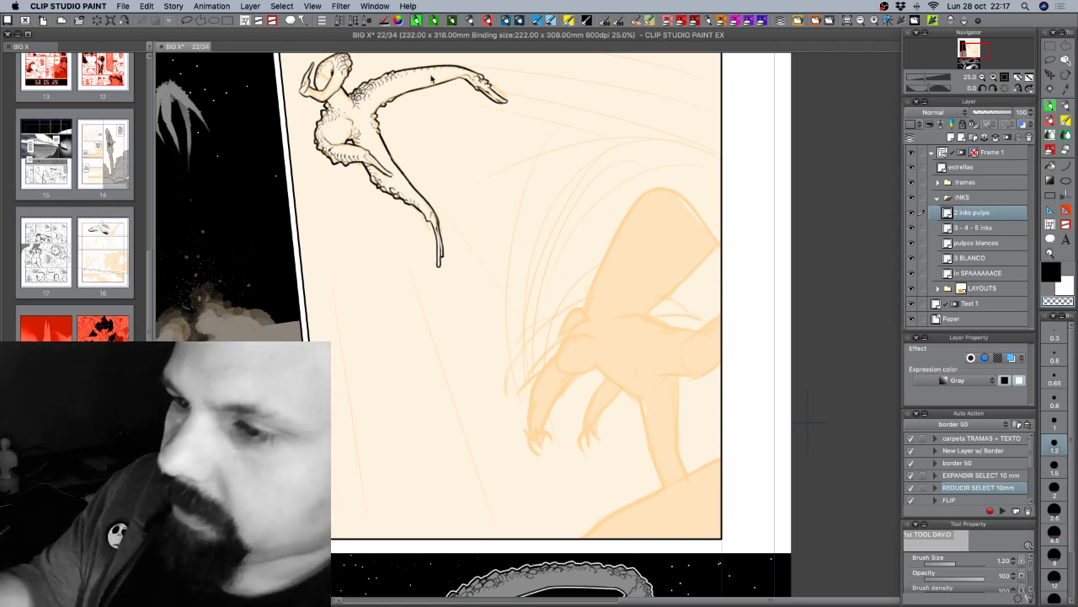
key(super+s)
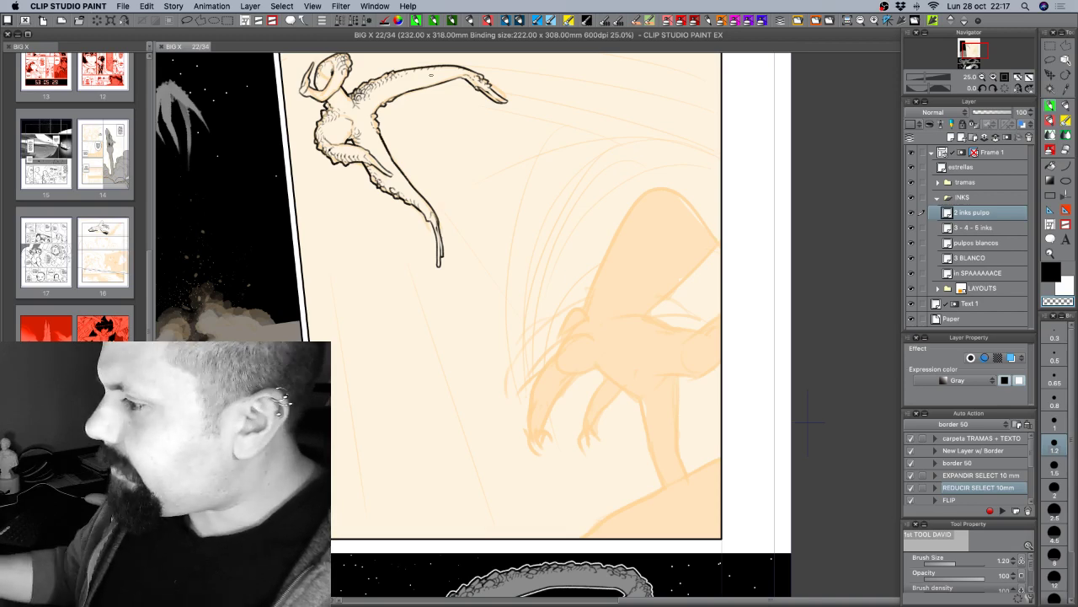
Create a new layer above "2 inks pulpo" in the INKS folder and make black the drawing colour.
click(982, 76)
drag(777, 307, 766, 274)
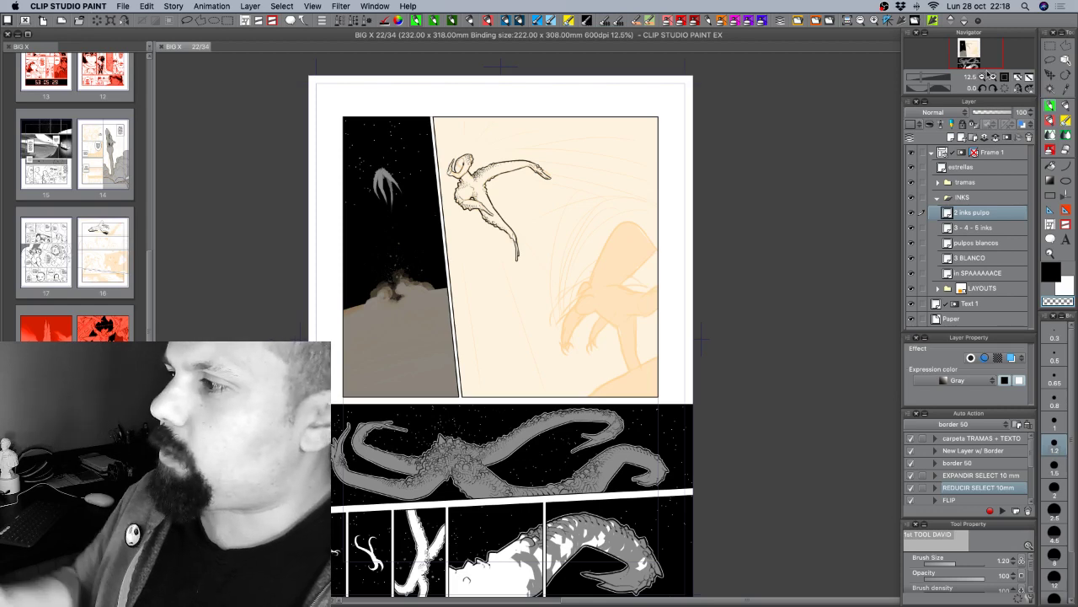
scroll(724, 347, up, 2)
drag(710, 288, 723, 364)
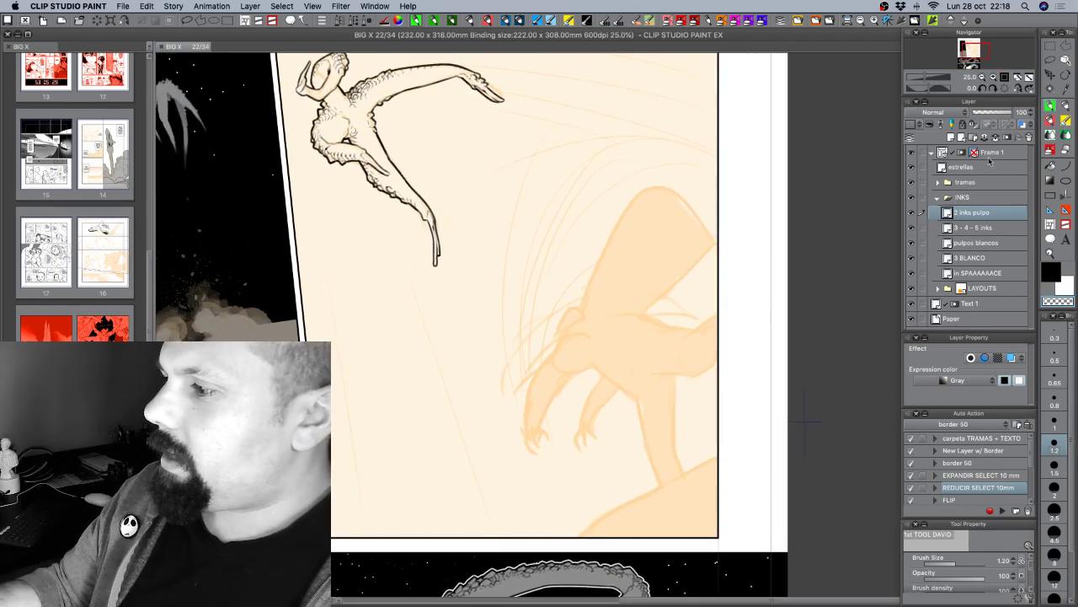
click(959, 137)
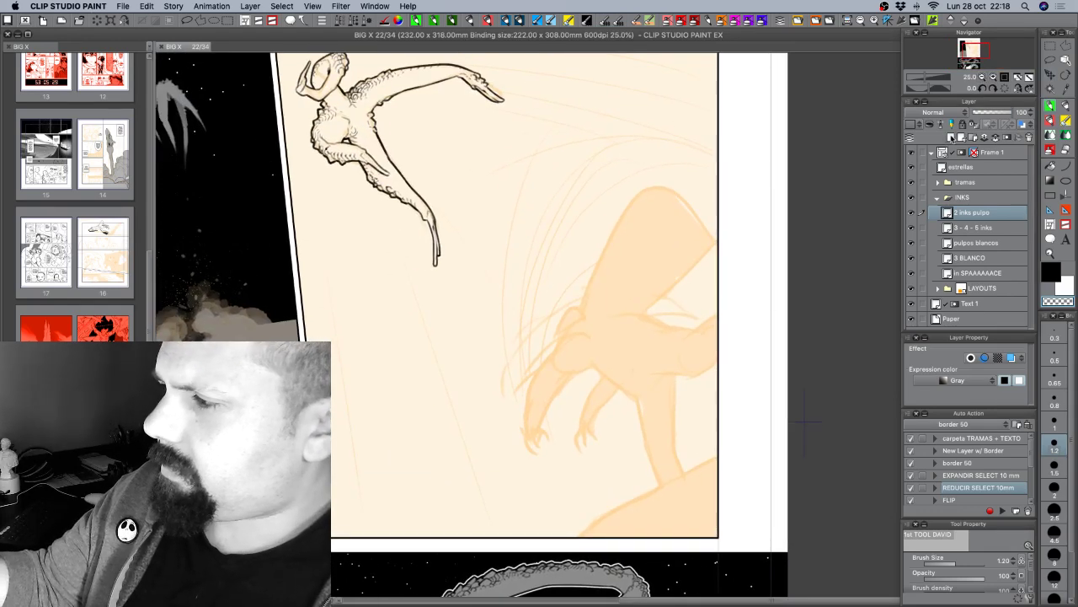
click(981, 77)
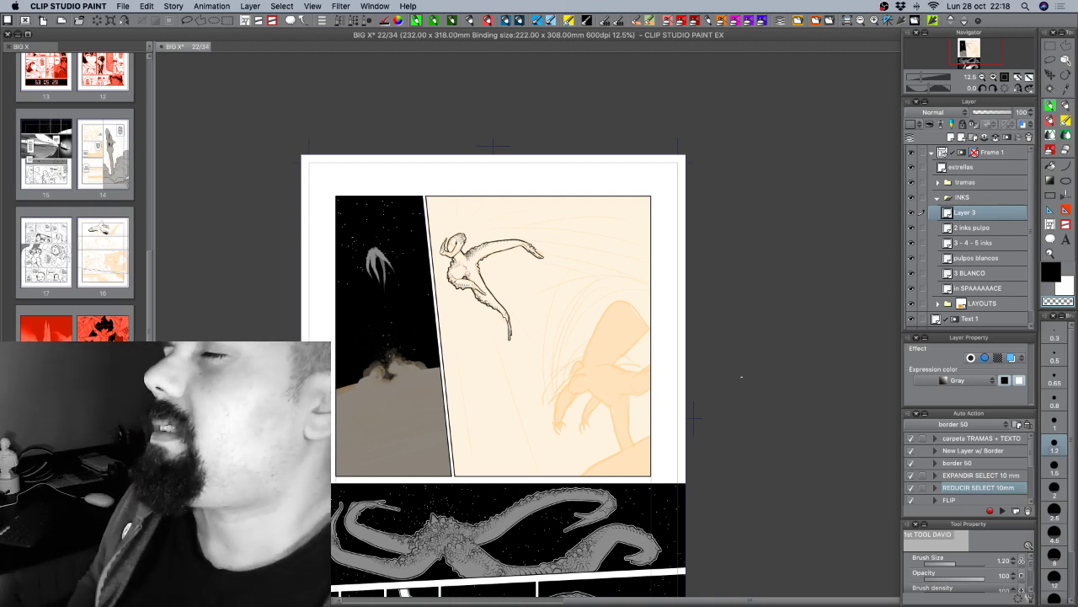
click(1051, 273)
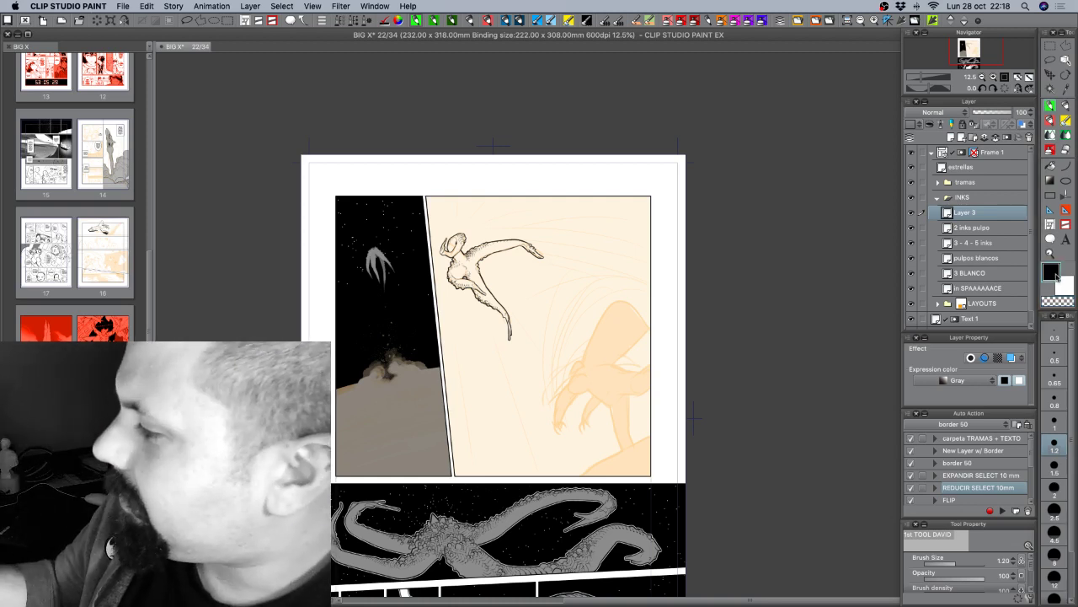
With brush size 1, sketch the shoulder, curved back and belly of the clawed creature in the second panel's lower corner.
mouse_move(703, 386)
mouse_down()
mouse_move(699, 433)
mouse_move(716, 393)
mouse_up()
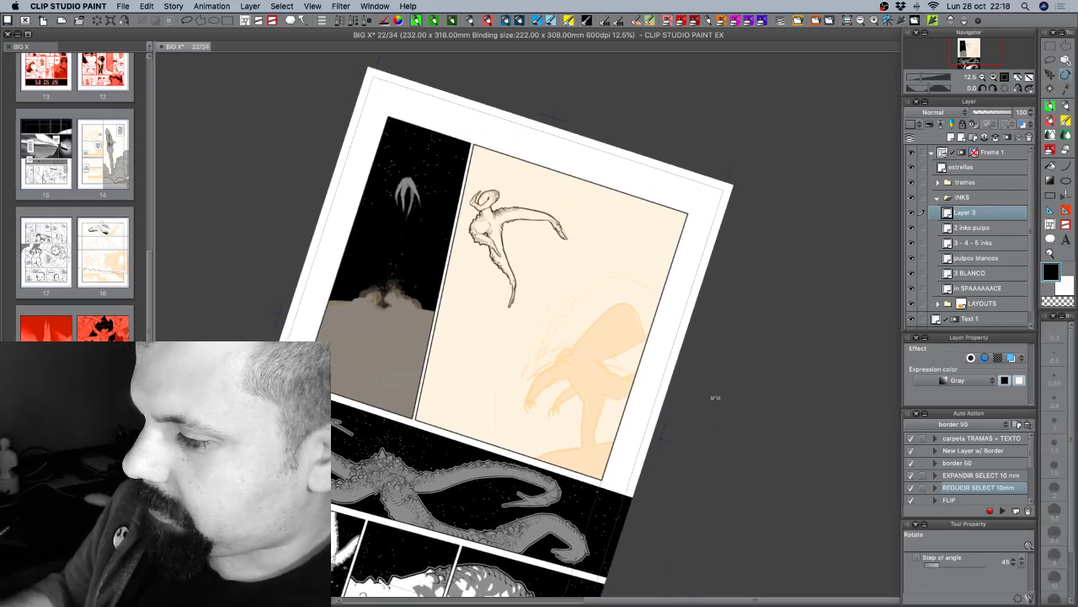
click(994, 78)
mouse_move(664, 428)
mouse_down()
mouse_move(708, 320)
mouse_move(723, 311)
mouse_up()
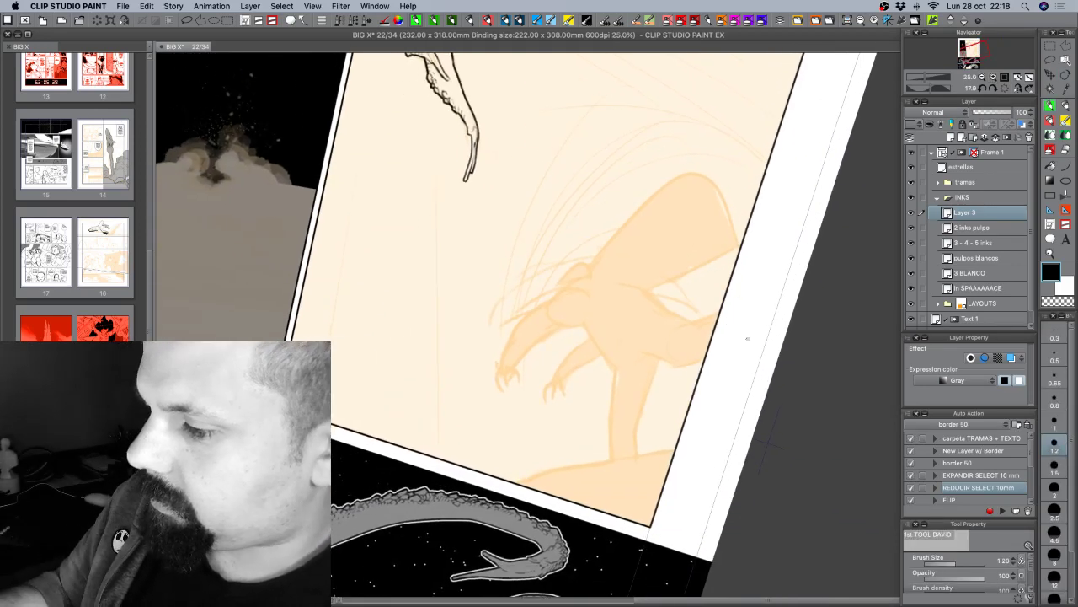
click(1055, 424)
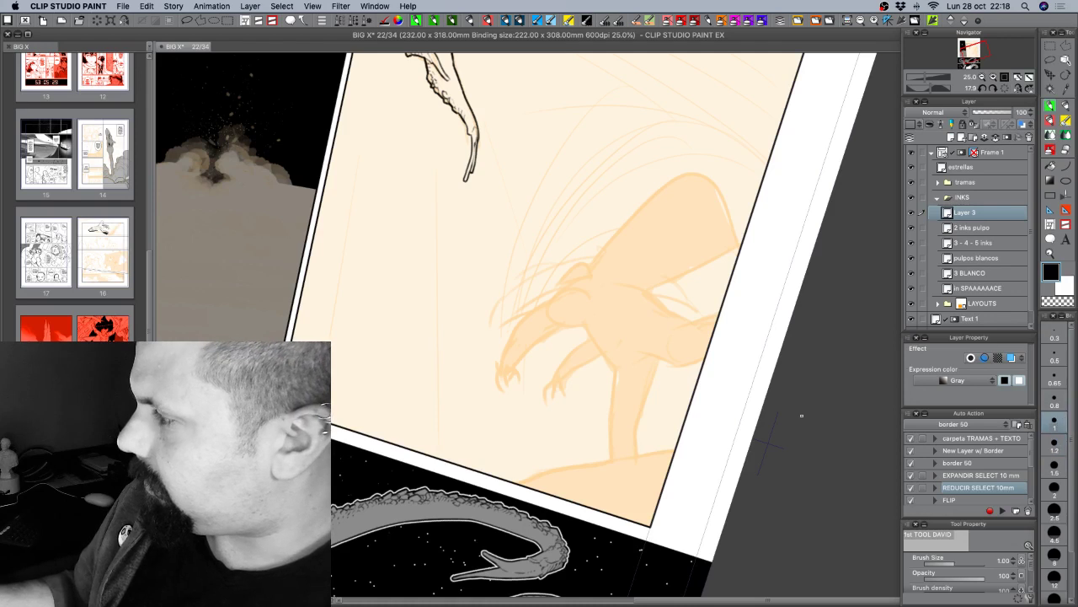
drag(575, 367, 535, 353)
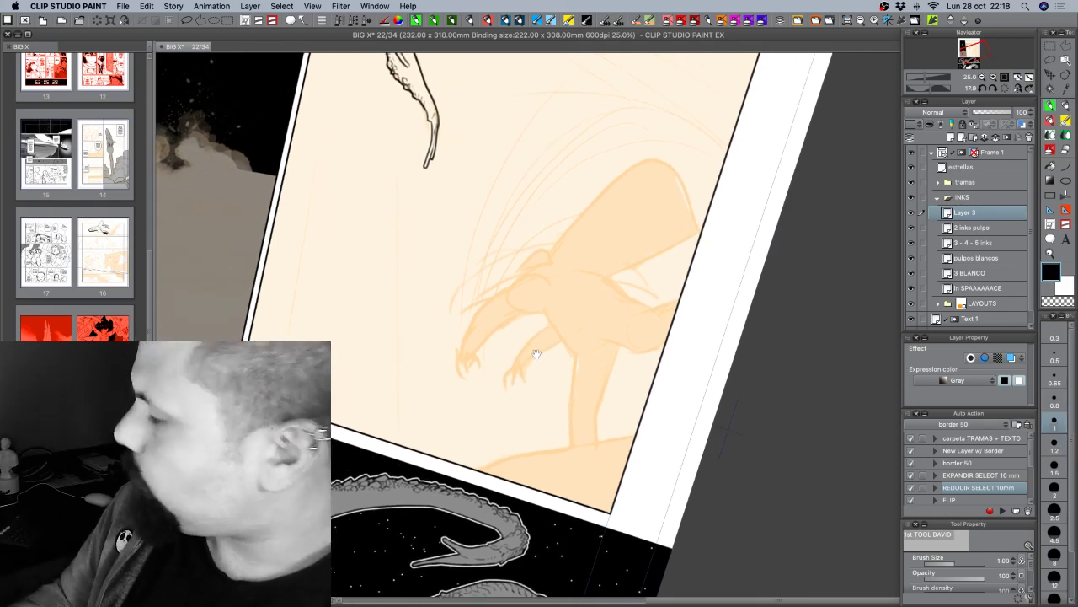
drag(544, 263, 509, 286)
mouse_move(509, 283)
mouse_down()
mouse_move(548, 292)
mouse_move(539, 264)
mouse_up()
mouse_move(510, 287)
mouse_down()
mouse_move(547, 262)
mouse_move(590, 271)
mouse_move(556, 285)
mouse_move(541, 274)
mouse_move(550, 326)
mouse_move(623, 270)
mouse_up()
drag(534, 260, 642, 302)
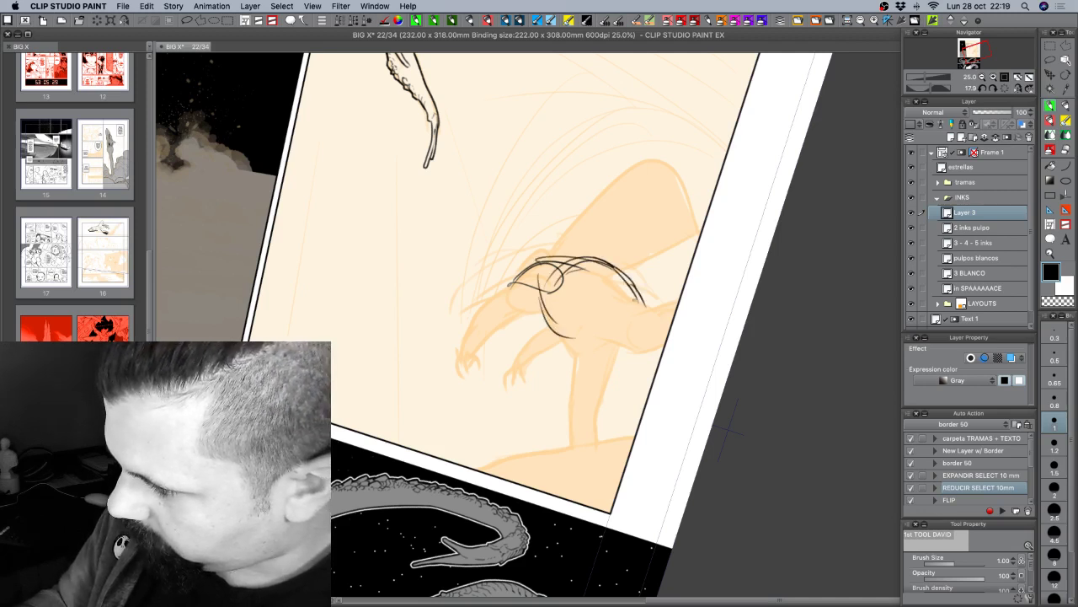
drag(548, 295, 577, 351)
drag(623, 283, 633, 305)
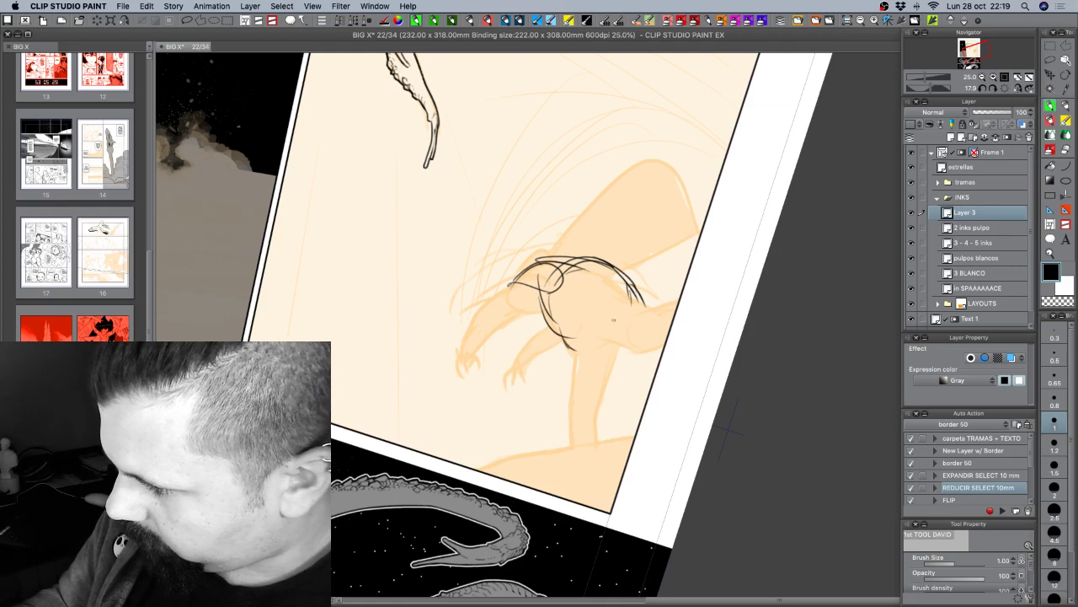
Rough in the creature's thigh, knee and lower leg over the orange layout.
mouse_move(571, 339)
mouse_down()
mouse_move(622, 285)
mouse_move(586, 342)
mouse_up()
mouse_move(595, 305)
mouse_down()
mouse_move(589, 350)
mouse_move(590, 338)
mouse_move(602, 353)
mouse_move(590, 347)
mouse_move(566, 379)
mouse_up()
drag(623, 349, 615, 376)
drag(618, 367, 612, 386)
drag(588, 347, 562, 422)
mouse_move(627, 351)
mouse_down()
mouse_move(590, 422)
mouse_move(556, 413)
mouse_up()
mouse_move(564, 393)
mouse_down()
mouse_move(557, 414)
mouse_move(564, 403)
mouse_up()
mouse_move(562, 403)
mouse_down()
mouse_move(595, 460)
mouse_move(584, 399)
mouse_up()
mouse_move(587, 399)
mouse_down()
mouse_move(594, 451)
mouse_move(578, 459)
mouse_up()
Sketch the creature's rounded hip and the limb that runs from it to the panel border.
mouse_move(595, 321)
mouse_down()
mouse_move(597, 341)
mouse_move(652, 341)
mouse_up()
drag(620, 289, 676, 300)
mouse_move(651, 310)
mouse_down()
mouse_move(675, 302)
mouse_move(649, 340)
mouse_up()
mouse_move(649, 341)
mouse_down()
mouse_move(667, 337)
mouse_move(679, 300)
mouse_move(668, 305)
mouse_up()
drag(664, 308, 679, 302)
drag(660, 296, 679, 300)
drag(610, 289, 663, 305)
drag(601, 287, 586, 350)
mouse_move(602, 290)
mouse_down()
mouse_move(588, 347)
mouse_move(636, 345)
mouse_move(614, 357)
mouse_move(634, 359)
mouse_move(622, 355)
mouse_move(610, 376)
mouse_up()
drag(620, 364, 607, 377)
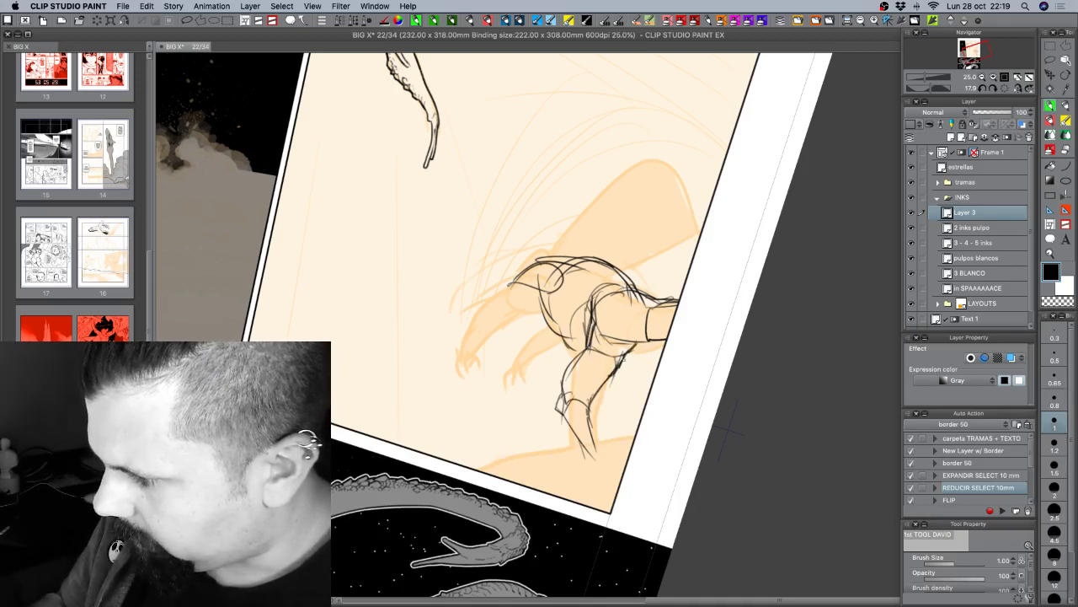
Reinforce the thigh's outlines and darken the knee of the creature's leg.
drag(636, 341, 625, 353)
drag(626, 353, 590, 401)
drag(588, 349, 577, 359)
mouse_move(580, 357)
mouse_down()
mouse_move(560, 394)
mouse_move(563, 423)
mouse_up()
mouse_move(573, 409)
mouse_down()
mouse_move(566, 423)
mouse_move(567, 413)
mouse_up()
mouse_move(573, 397)
mouse_down()
mouse_move(566, 418)
mouse_move(558, 400)
mouse_move(556, 411)
mouse_up()
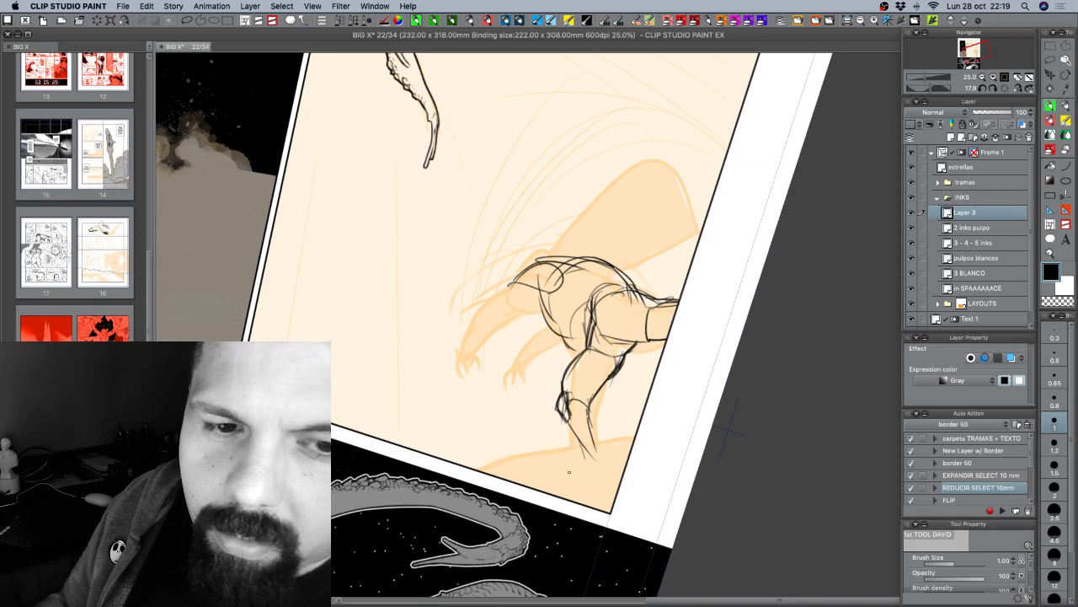
Sketch the creature's raised shoulder hump and build up the lines along its torso.
mouse_move(654, 358)
mouse_down()
mouse_move(638, 417)
mouse_move(578, 491)
mouse_move(562, 489)
mouse_up()
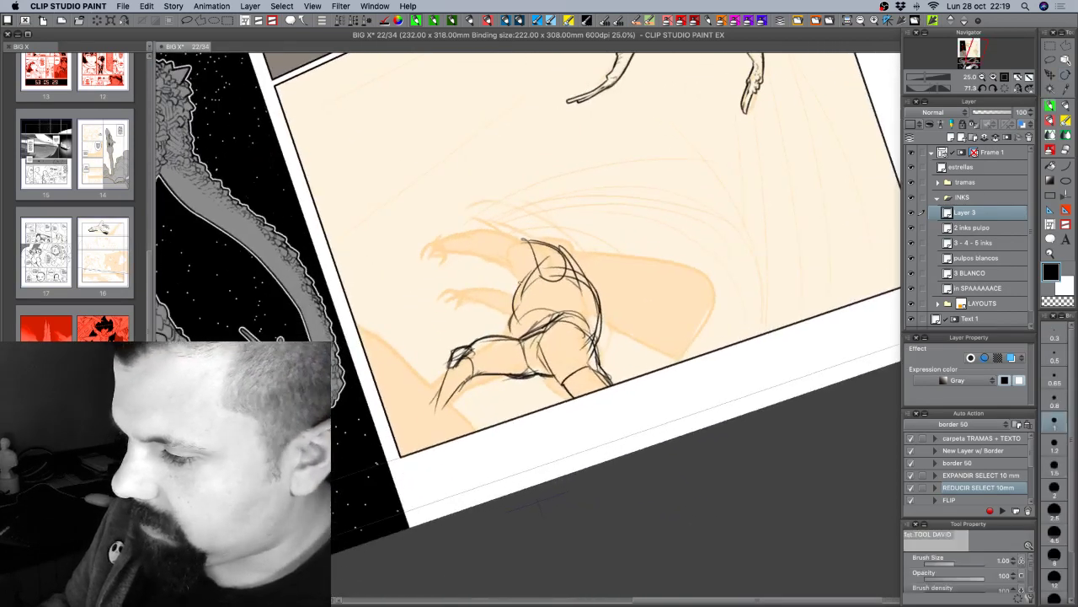
mouse_move(538, 262)
mouse_down()
mouse_move(515, 300)
mouse_move(521, 315)
mouse_move(496, 307)
mouse_move(518, 335)
mouse_move(531, 307)
mouse_move(571, 309)
mouse_move(543, 288)
mouse_move(509, 328)
mouse_move(541, 275)
mouse_move(528, 305)
mouse_move(516, 293)
mouse_move(524, 271)
mouse_move(563, 231)
mouse_move(566, 261)
mouse_move(561, 232)
mouse_up()
mouse_move(551, 234)
mouse_down()
mouse_move(578, 254)
mouse_move(581, 275)
mouse_up()
mouse_move(558, 251)
mouse_down()
mouse_move(532, 283)
mouse_move(556, 284)
mouse_up()
mouse_move(570, 246)
mouse_down()
mouse_move(601, 309)
mouse_move(590, 340)
mouse_move(545, 333)
mouse_move(551, 373)
mouse_up()
drag(551, 366, 556, 383)
Strengthen the contours of the creature's lower leg below the knee.
mouse_move(500, 346)
mouse_down()
mouse_move(497, 360)
mouse_move(535, 379)
mouse_move(605, 462)
mouse_move(470, 407)
mouse_move(473, 428)
mouse_up()
drag(461, 373, 456, 422)
drag(461, 410, 456, 432)
mouse_move(482, 389)
mouse_down()
mouse_move(459, 402)
mouse_move(477, 423)
mouse_up()
drag(465, 392, 457, 435)
drag(481, 378, 470, 440)
Sketch the creature's front arm from the shoulder through the elbow to the wrist.
key(shift+space)
mouse_move(679, 404)
mouse_down()
mouse_move(710, 332)
mouse_move(689, 378)
mouse_up()
mouse_move(498, 327)
mouse_down()
mouse_move(456, 357)
mouse_move(460, 342)
mouse_move(458, 359)
mouse_move(484, 325)
mouse_up()
mouse_move(546, 302)
mouse_down()
mouse_move(468, 329)
mouse_move(455, 378)
mouse_move(447, 371)
mouse_move(488, 373)
mouse_up()
drag(487, 326, 523, 345)
mouse_move(521, 342)
mouse_down()
mouse_move(522, 361)
mouse_move(471, 381)
mouse_move(517, 366)
mouse_move(502, 375)
mouse_up()
drag(464, 342, 421, 415)
drag(497, 369, 450, 400)
mouse_move(455, 396)
mouse_down()
mouse_move(425, 425)
mouse_move(438, 414)
mouse_up()
drag(442, 411, 430, 425)
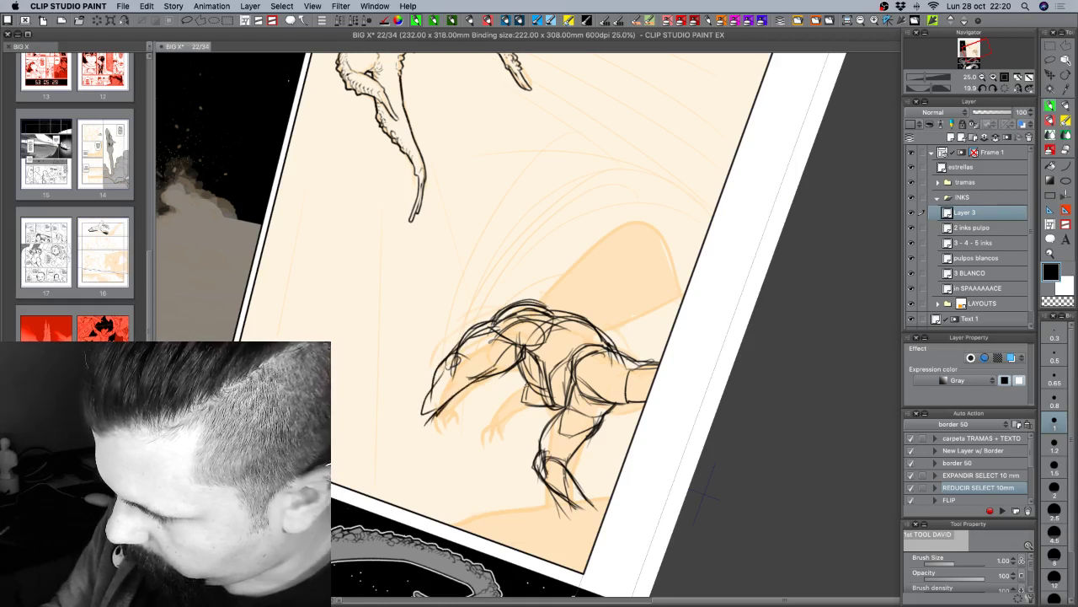
Rough in the second arm below the chest, add clawed fingers to the front hand, and save the page.
drag(526, 393, 510, 429)
mouse_move(524, 390)
mouse_down()
mouse_move(506, 423)
mouse_move(541, 419)
mouse_up()
mouse_move(424, 412)
mouse_down()
mouse_move(415, 438)
mouse_move(432, 424)
mouse_move(433, 439)
mouse_up()
mouse_move(437, 432)
mouse_down()
mouse_move(433, 445)
mouse_move(408, 448)
mouse_move(425, 450)
mouse_move(420, 438)
mouse_move(431, 437)
mouse_move(421, 449)
mouse_move(435, 443)
mouse_move(434, 455)
mouse_up()
drag(433, 437, 435, 454)
mouse_move(437, 446)
mouse_down()
mouse_move(423, 456)
mouse_move(434, 458)
mouse_move(435, 434)
mouse_up()
drag(444, 428, 436, 450)
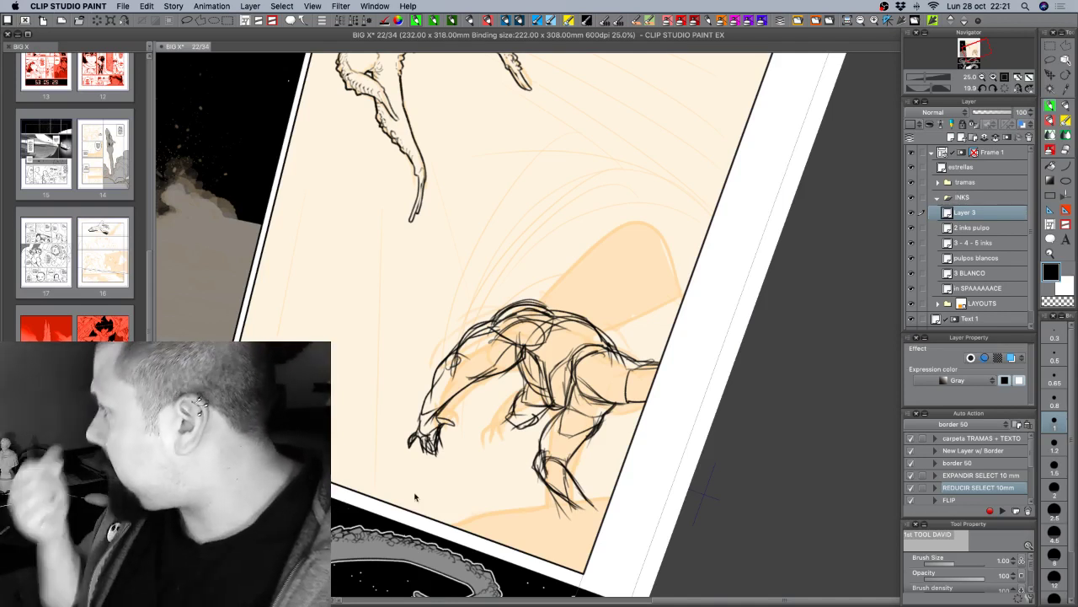
key(super+s)
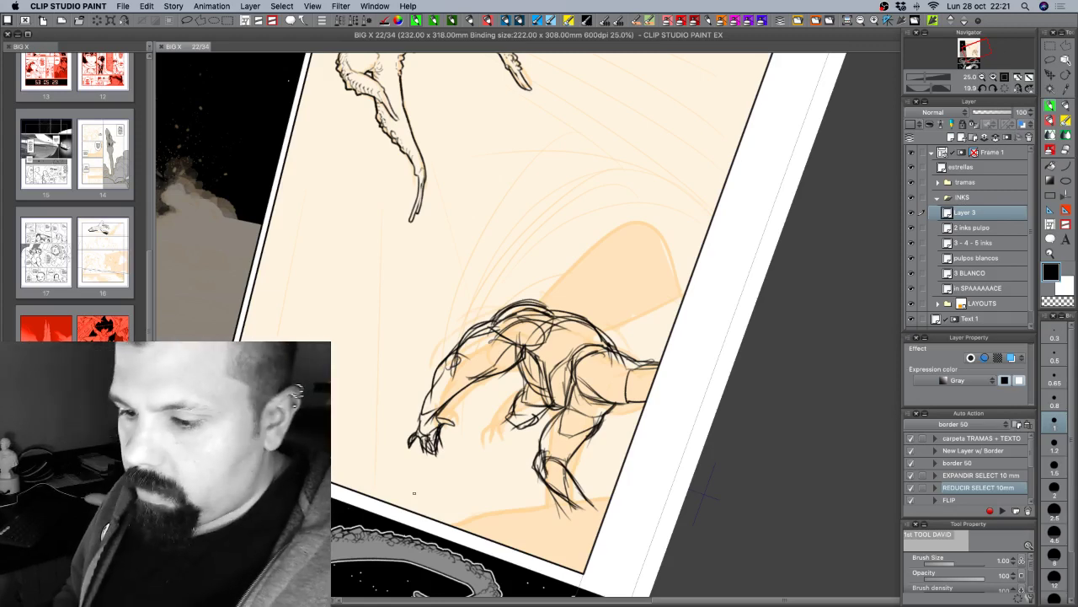
Sketch the clawed hand and fingers of the creature's second arm.
drag(705, 492, 779, 473)
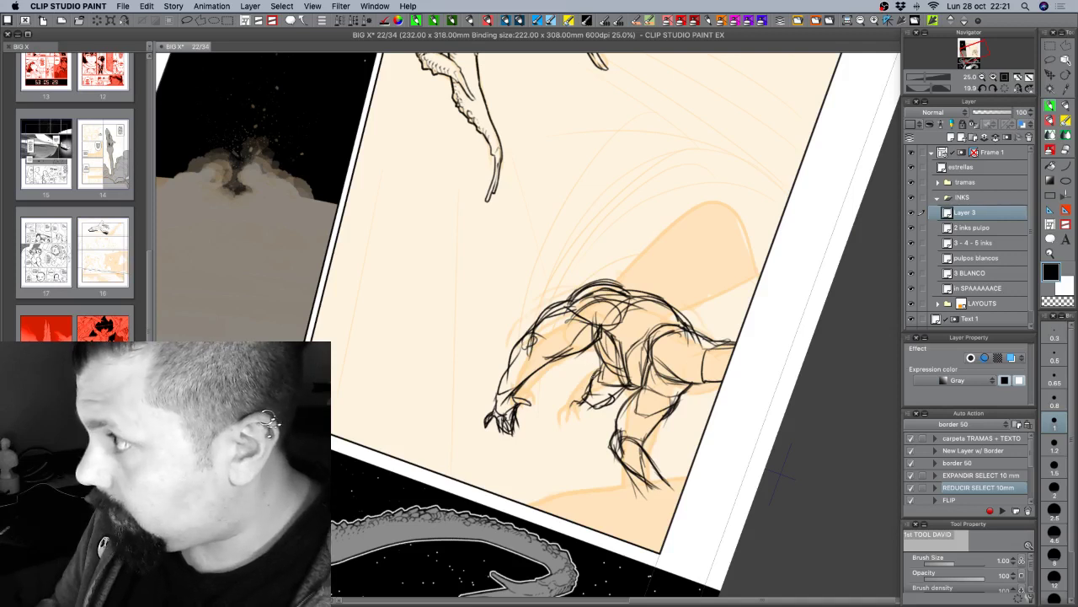
mouse_move(583, 401)
mouse_down()
mouse_move(572, 407)
mouse_move(576, 428)
mouse_move(589, 406)
mouse_up()
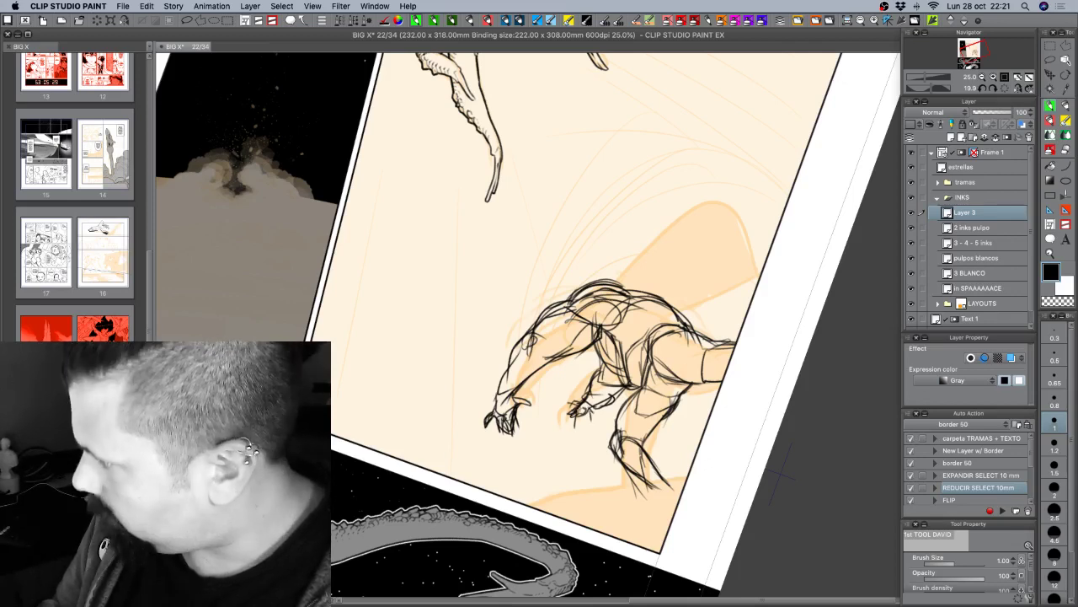
drag(570, 419, 578, 430)
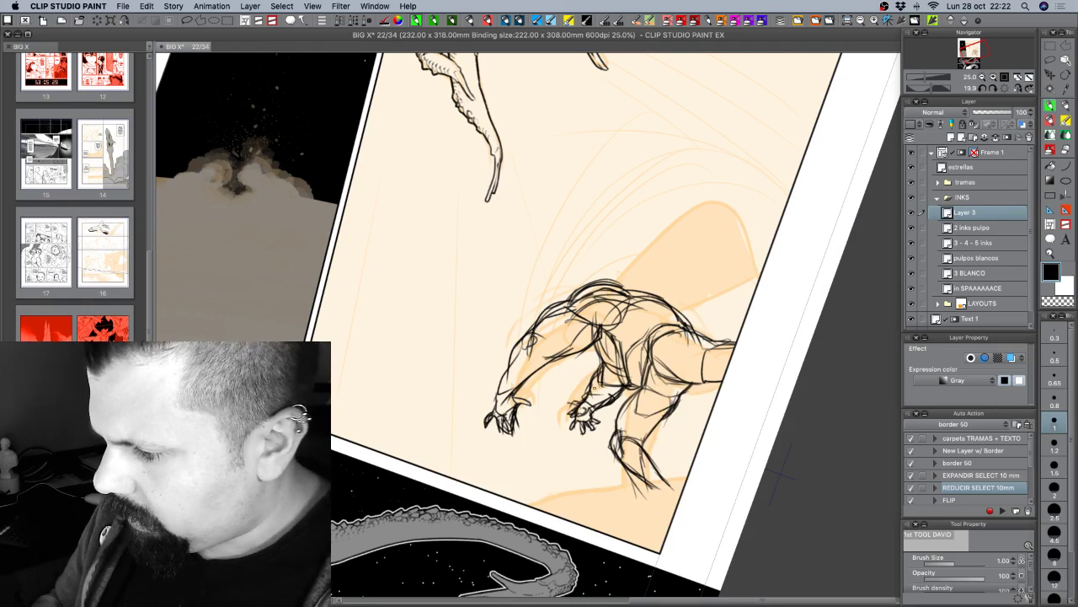
Sketch the outline and inner contour lines of the large rounded form rising behind the creature's shoulders up to the panel border.
mouse_move(600, 397)
mouse_down()
mouse_move(634, 389)
mouse_move(587, 397)
mouse_move(669, 440)
mouse_up()
mouse_move(682, 301)
mouse_down()
mouse_move(748, 224)
mouse_move(768, 266)
mouse_up()
drag(779, 211, 750, 270)
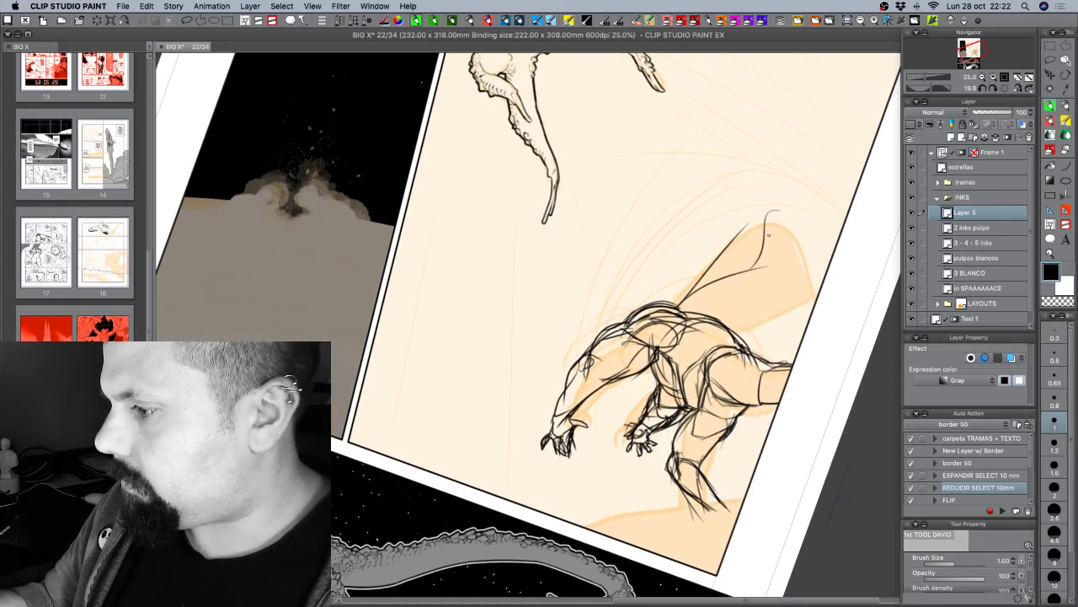
mouse_move(766, 213)
mouse_down()
mouse_move(750, 271)
mouse_move(759, 215)
mouse_move(691, 314)
mouse_move(750, 289)
mouse_move(747, 335)
mouse_up()
mouse_move(683, 305)
mouse_down()
mouse_move(771, 276)
mouse_move(764, 321)
mouse_move(718, 305)
mouse_move(728, 326)
mouse_move(812, 310)
mouse_up()
drag(772, 208, 832, 237)
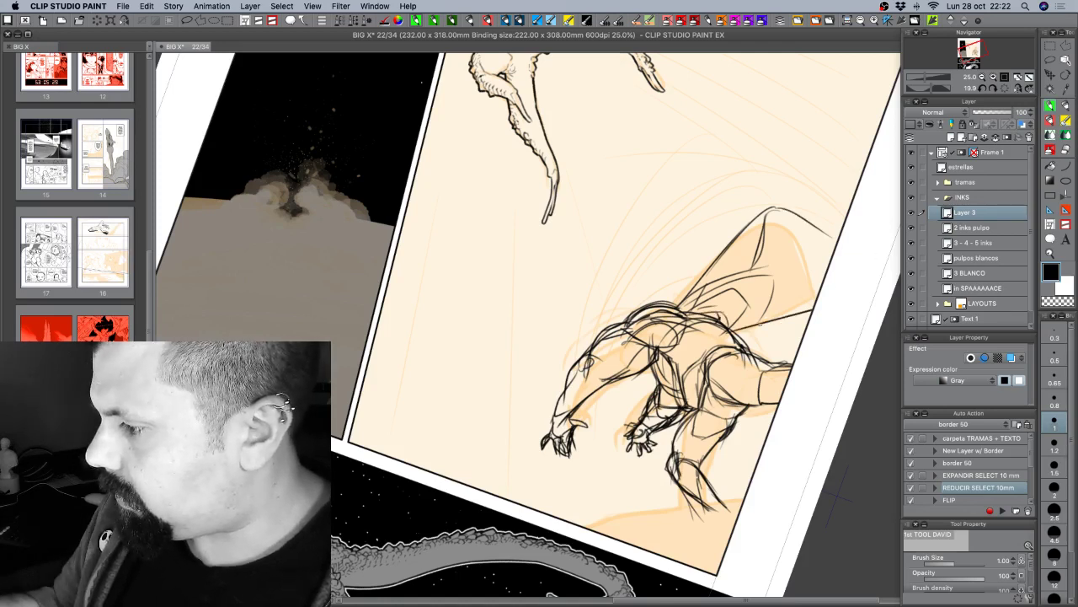
mouse_move(768, 206)
mouse_down()
mouse_move(838, 245)
mouse_move(759, 263)
mouse_up()
drag(776, 211, 758, 262)
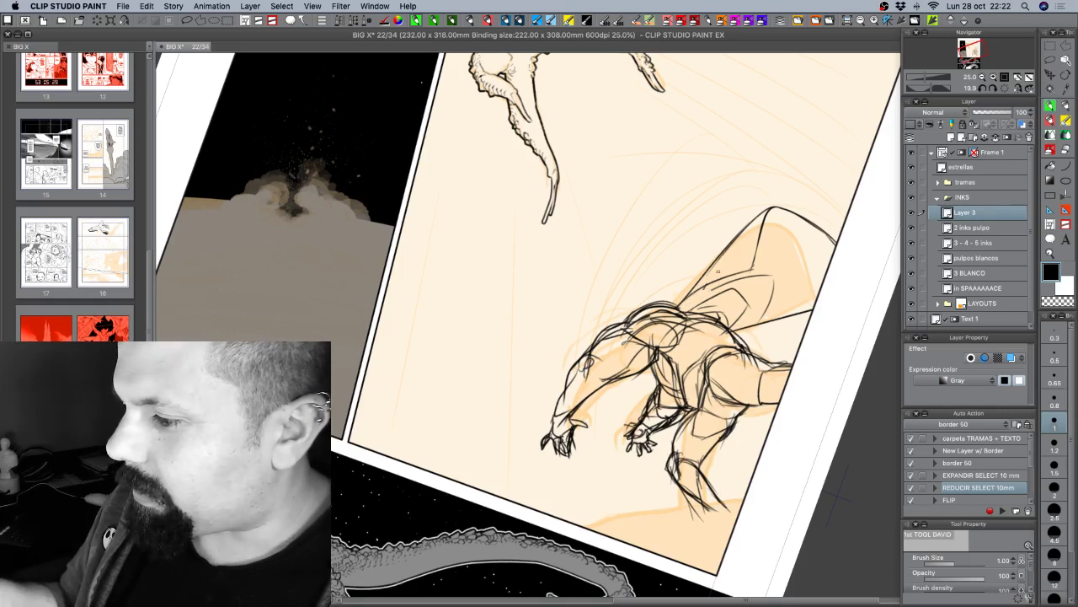
Refine the upper edge and inner fold of the large form behind the creature's shoulders with extra sketch strokes.
drag(680, 308, 753, 267)
drag(768, 214, 753, 267)
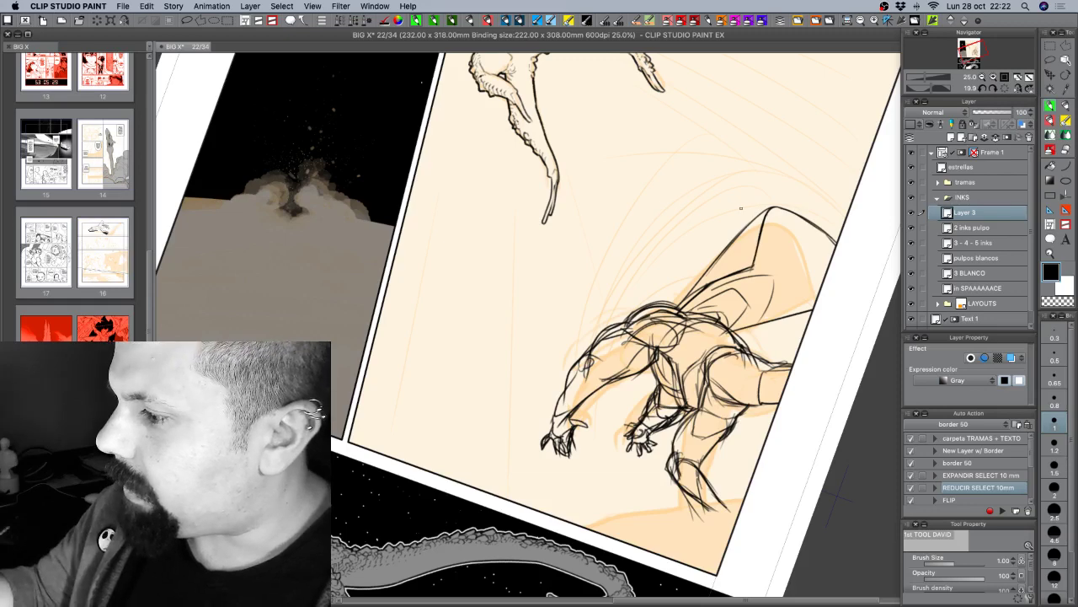
drag(750, 216, 679, 305)
mouse_move(706, 266)
mouse_down()
mouse_move(765, 202)
mouse_move(800, 208)
mouse_up()
key(super+z)
key(super+z)
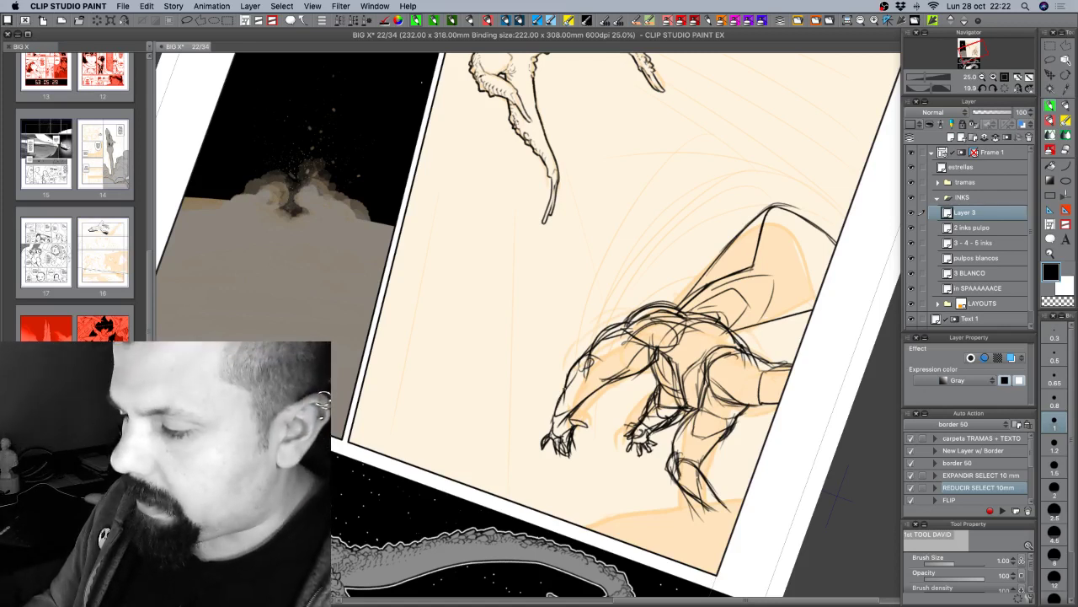
Add contour strokes to the creature's front forearm and upper thigh, and save the page.
drag(562, 376, 552, 413)
mouse_move(608, 379)
mouse_down()
mouse_move(585, 403)
mouse_move(568, 390)
mouse_move(588, 363)
mouse_up()
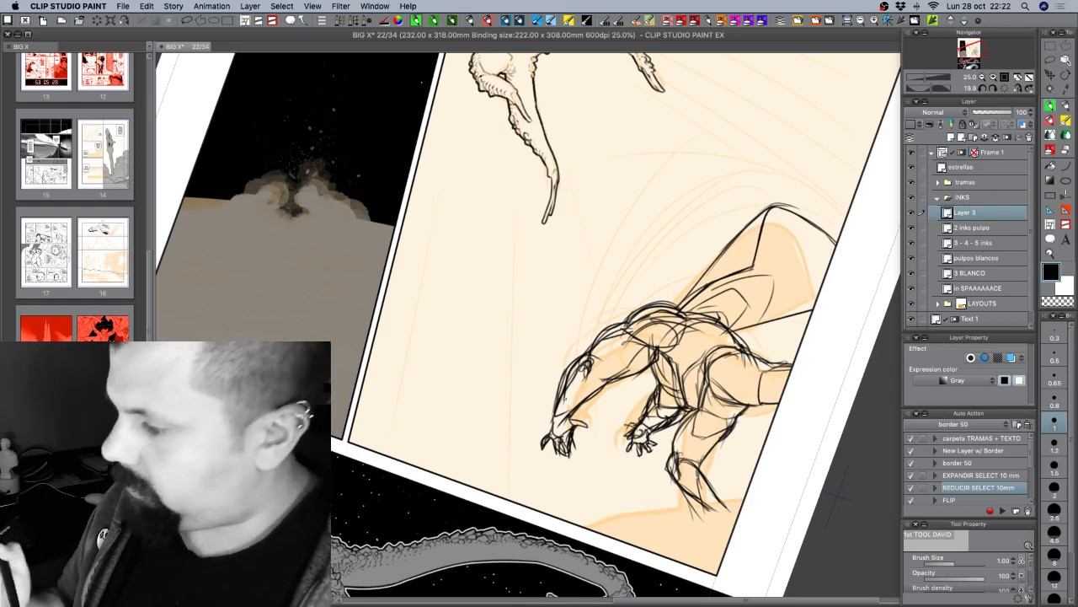
mouse_move(739, 361)
mouse_down()
mouse_move(705, 411)
mouse_move(678, 410)
mouse_move(705, 449)
mouse_move(751, 406)
mouse_up()
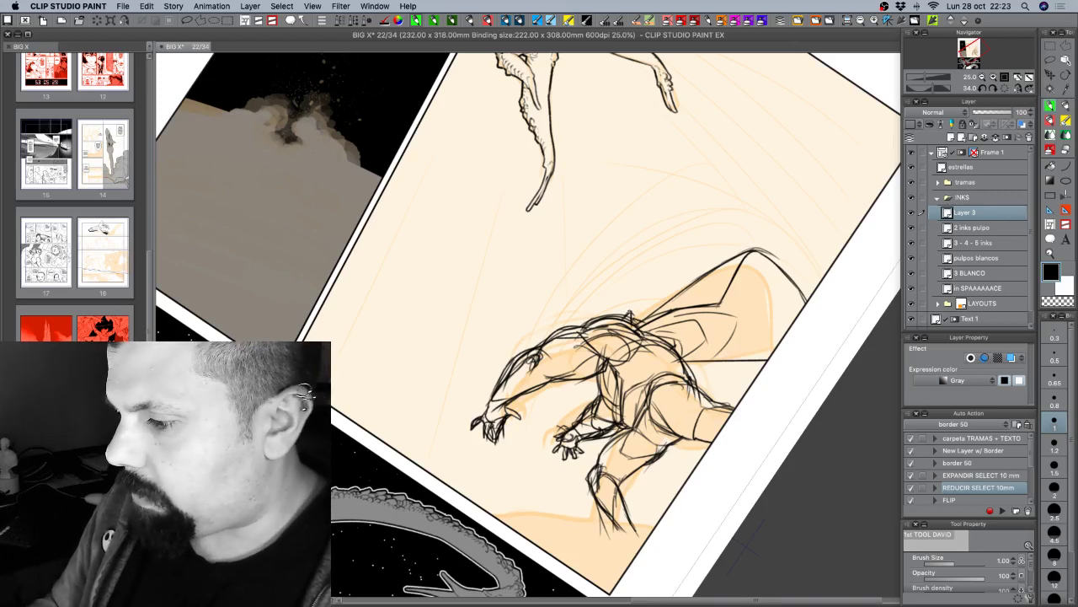
click(982, 78)
drag(718, 416, 775, 382)
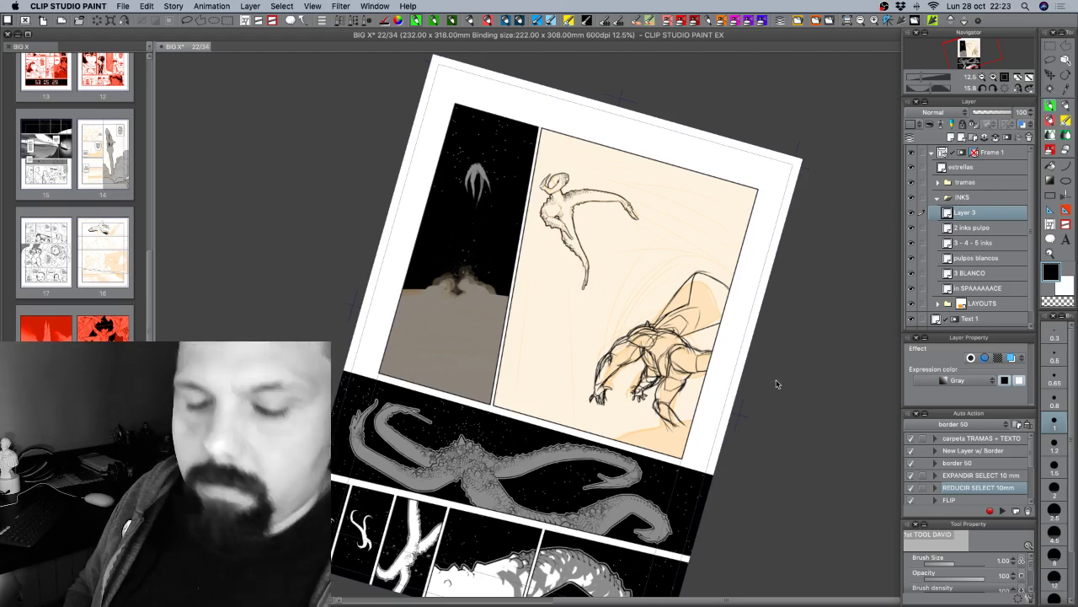
key(super+s)
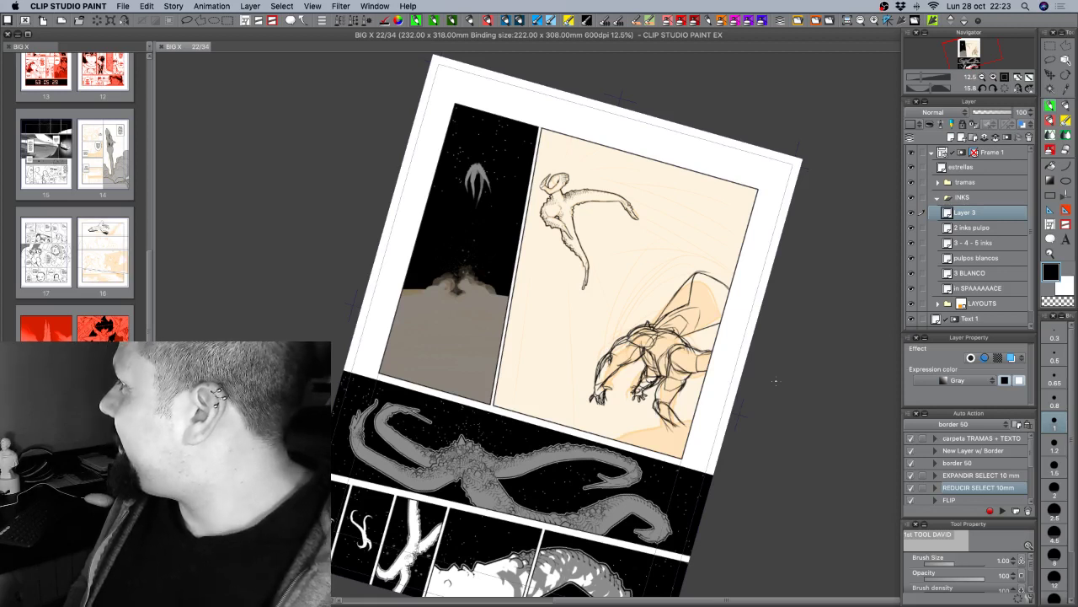
Darken the sketch lines around the elbow and forearm of the creature's front arm.
drag(583, 334, 562, 331)
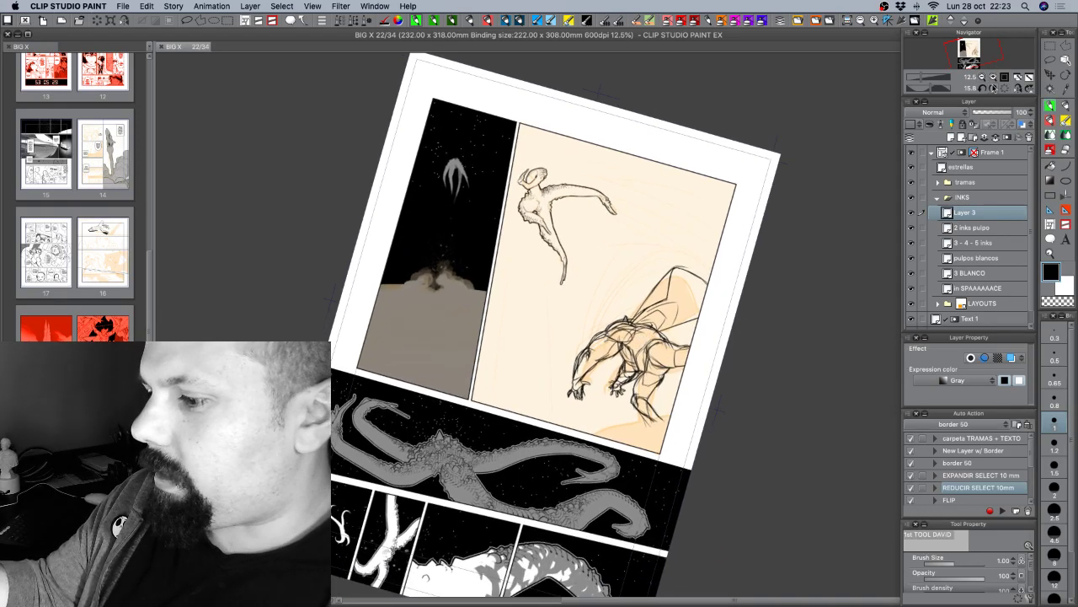
click(993, 76)
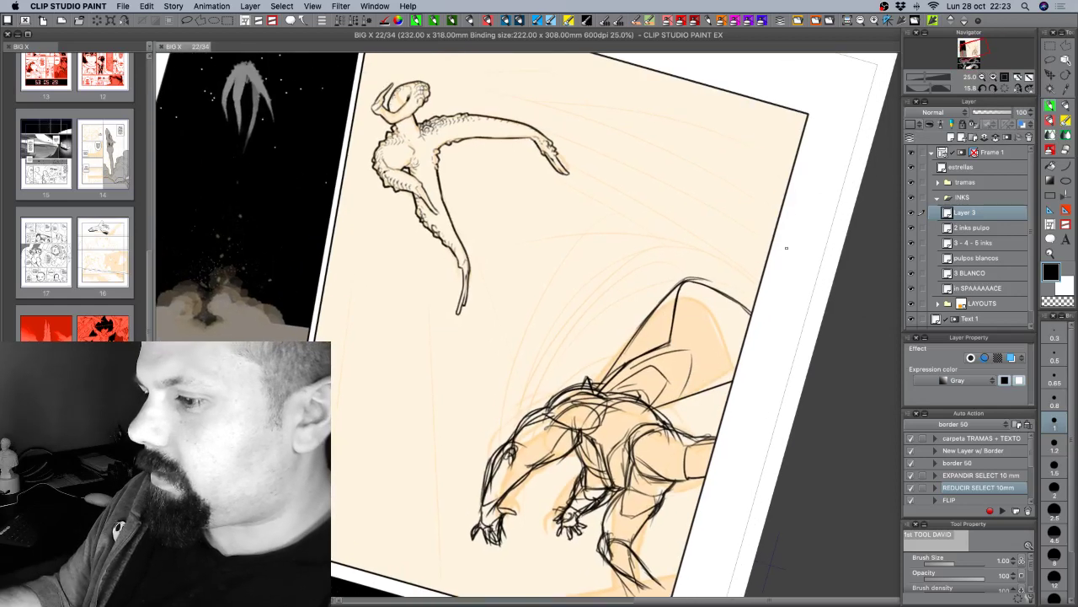
click(982, 77)
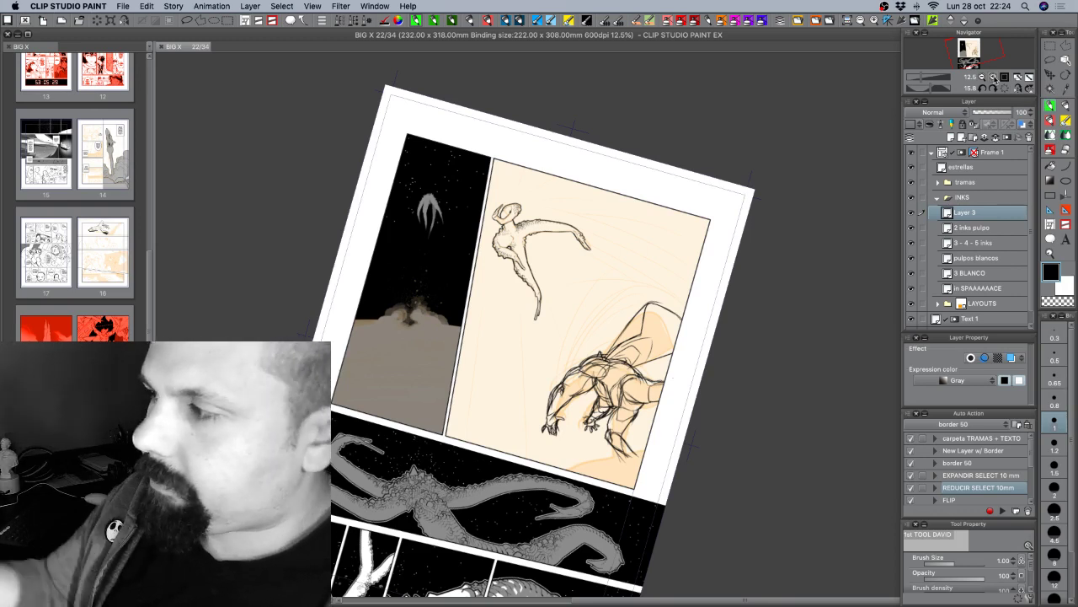
click(995, 78)
drag(686, 405, 721, 423)
key(r)
mouse_move(714, 494)
mouse_down()
mouse_move(720, 406)
mouse_move(741, 450)
mouse_move(743, 438)
mouse_up()
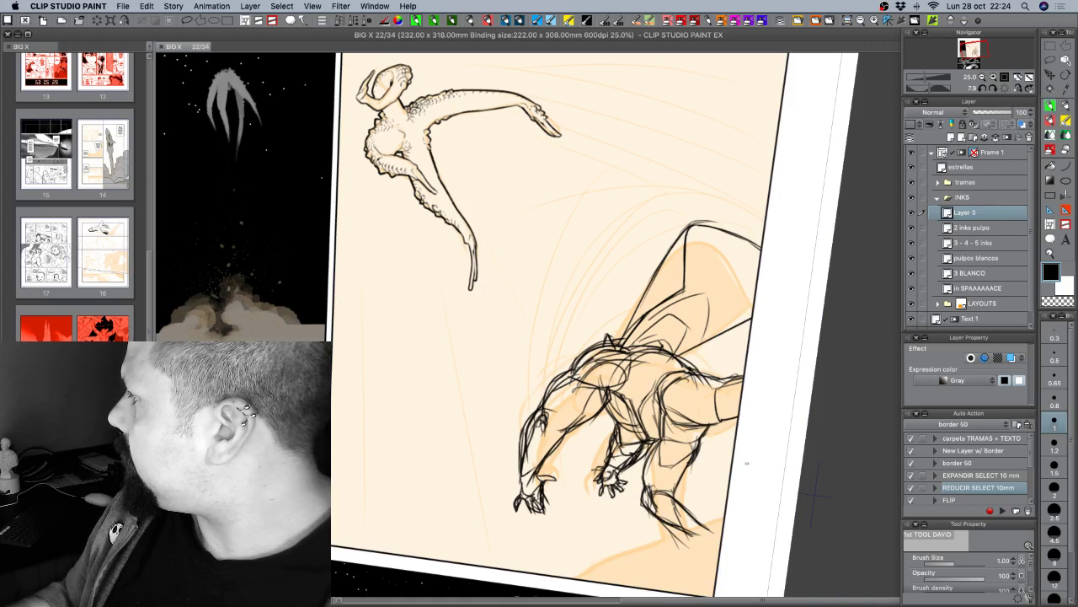
mouse_move(747, 462)
mouse_down()
mouse_move(764, 426)
mouse_move(830, 472)
mouse_up()
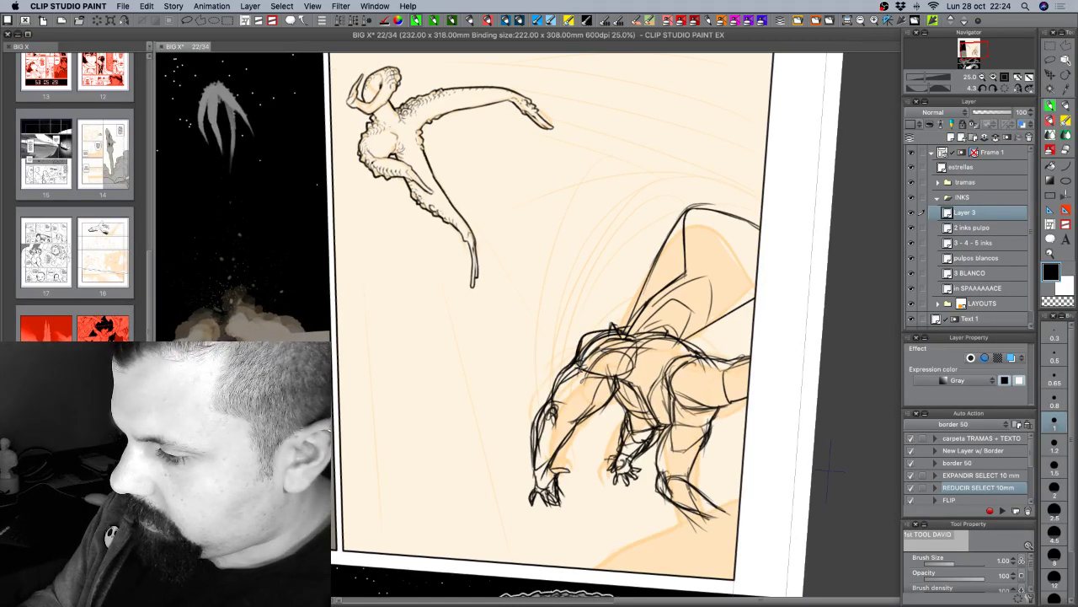
drag(574, 386, 556, 416)
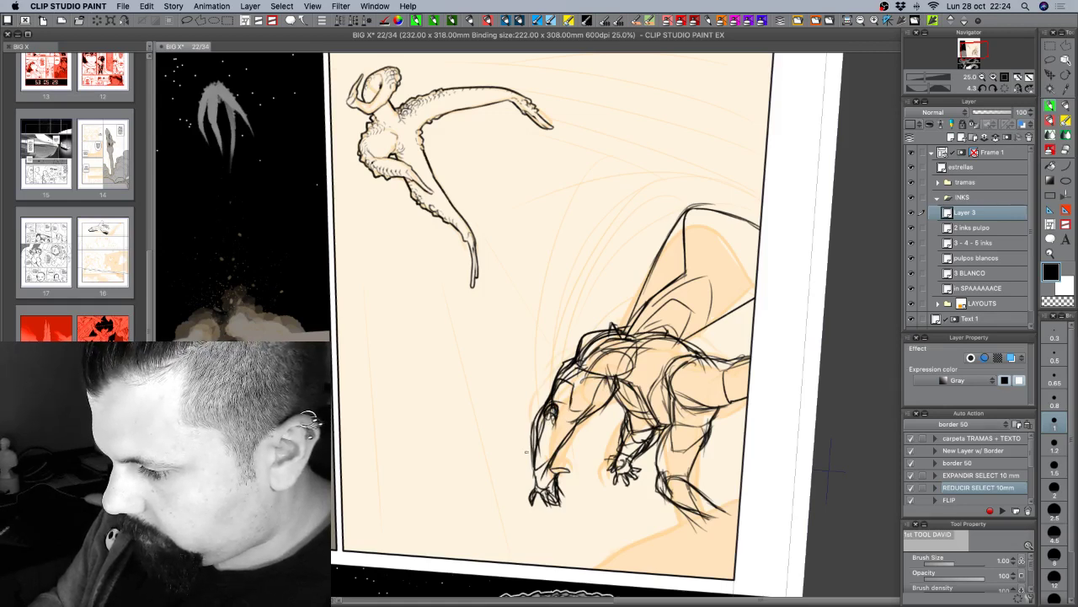
Sketch a large arc sweeping around the creature's back, and try straight guide lines outward from the flying tentacled figure.
click(981, 78)
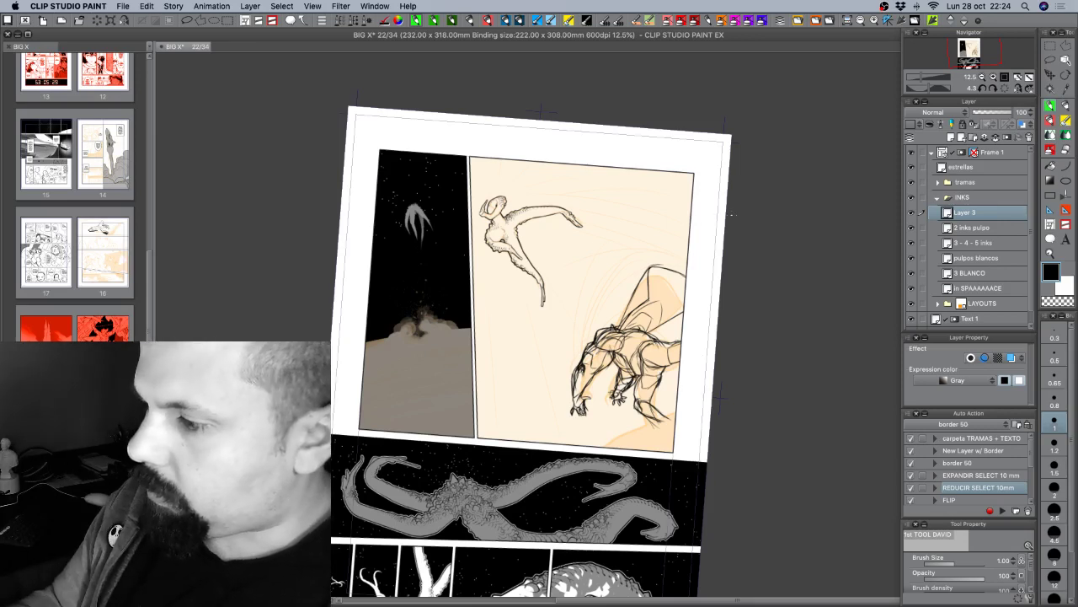
drag(691, 220, 577, 360)
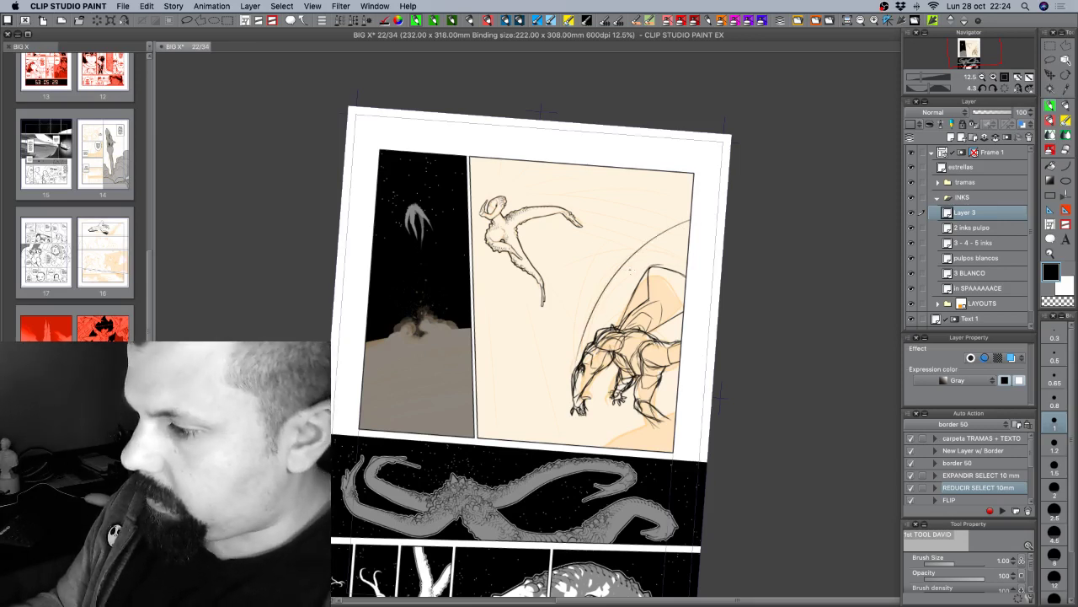
mouse_move(503, 246)
mouse_down()
mouse_move(534, 375)
mouse_move(523, 435)
mouse_move(549, 435)
mouse_up()
drag(526, 230, 902, 200)
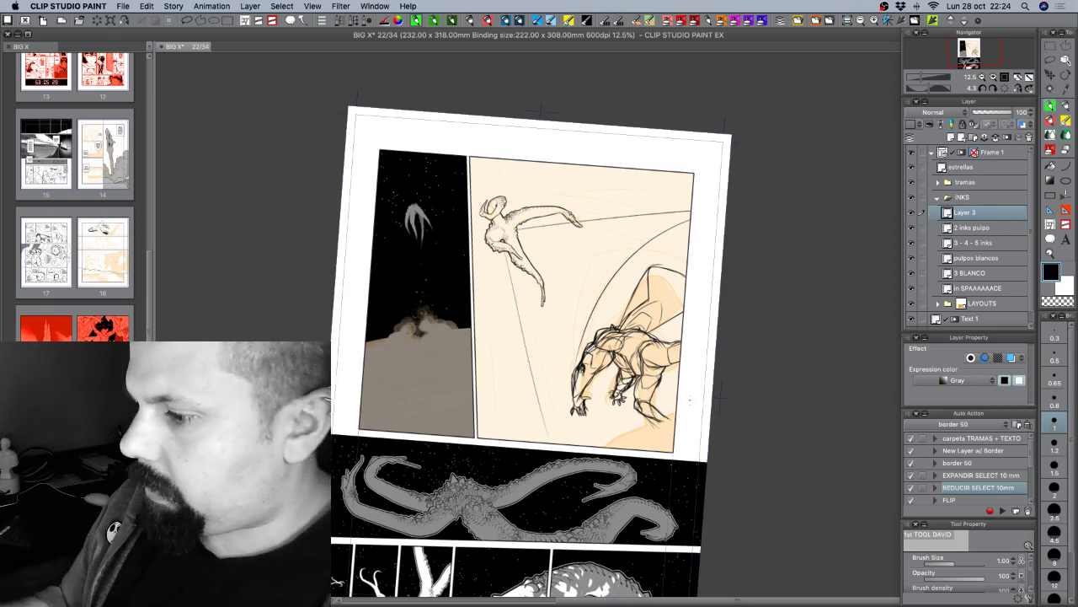
Sketch long curved lines sweeping from the flying tentacled figure toward the second panel's side and lower borders.
drag(732, 335, 688, 287)
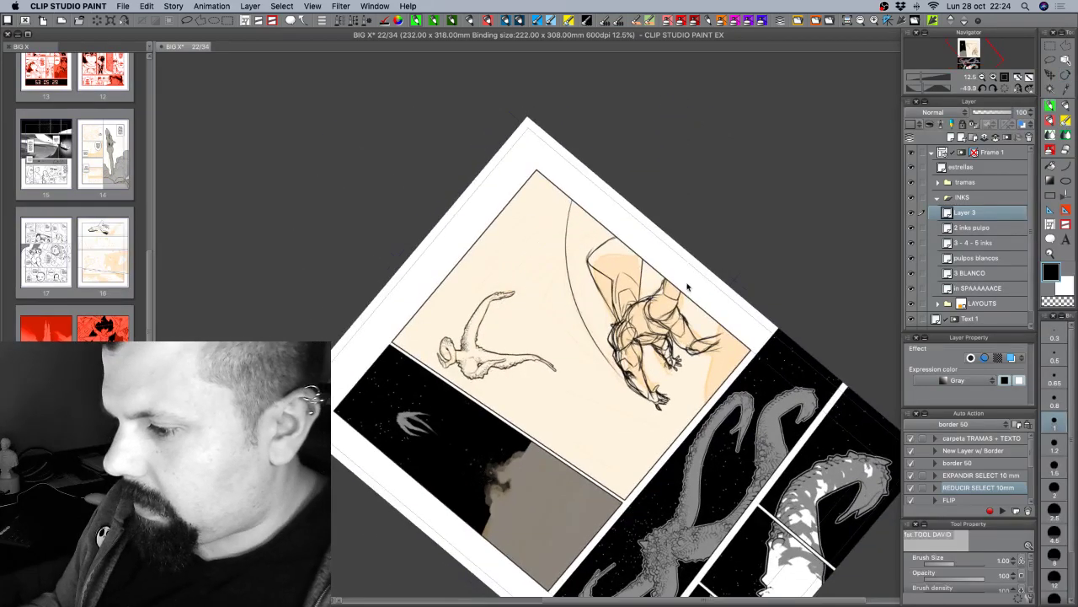
mouse_move(582, 209)
mouse_down()
mouse_move(483, 330)
mouse_move(502, 396)
mouse_move(555, 442)
mouse_up()
key(shift+space)
mouse_move(726, 284)
mouse_down()
mouse_move(689, 312)
mouse_move(593, 436)
mouse_up()
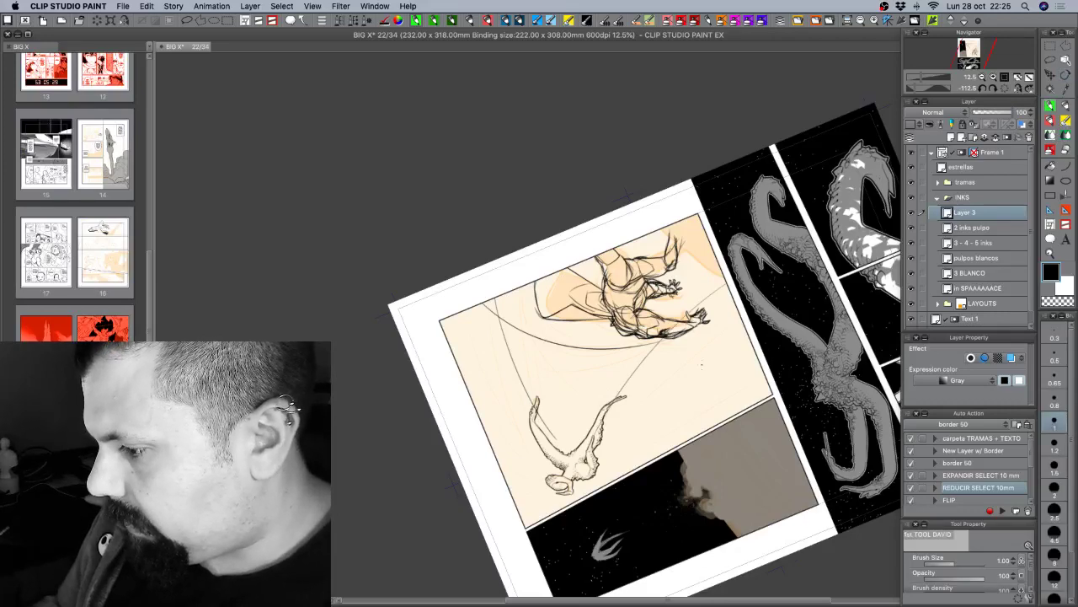
key(r)
drag(701, 364, 681, 426)
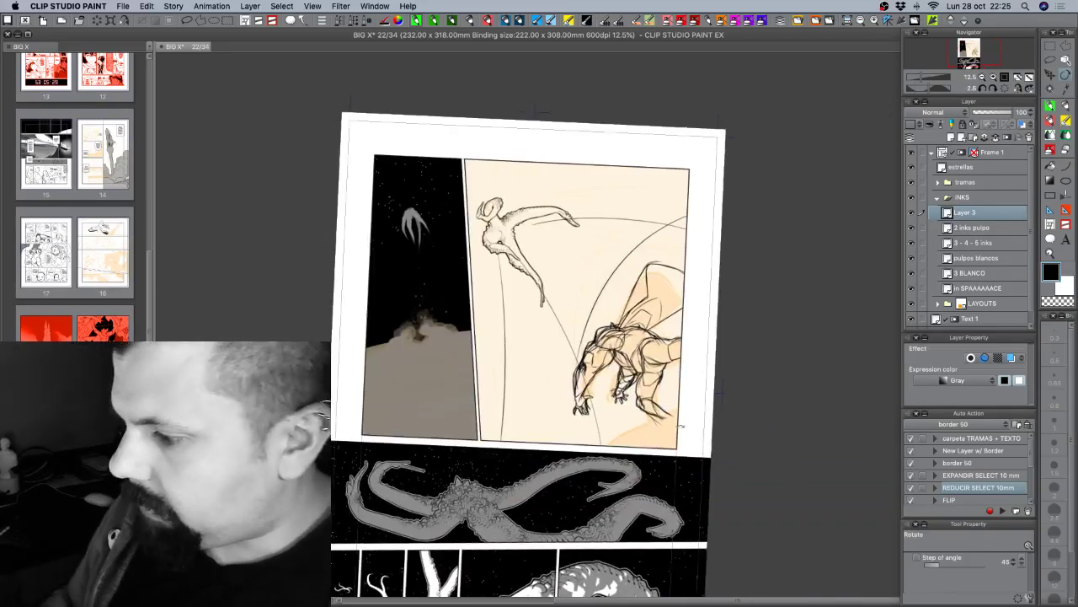
key(b)
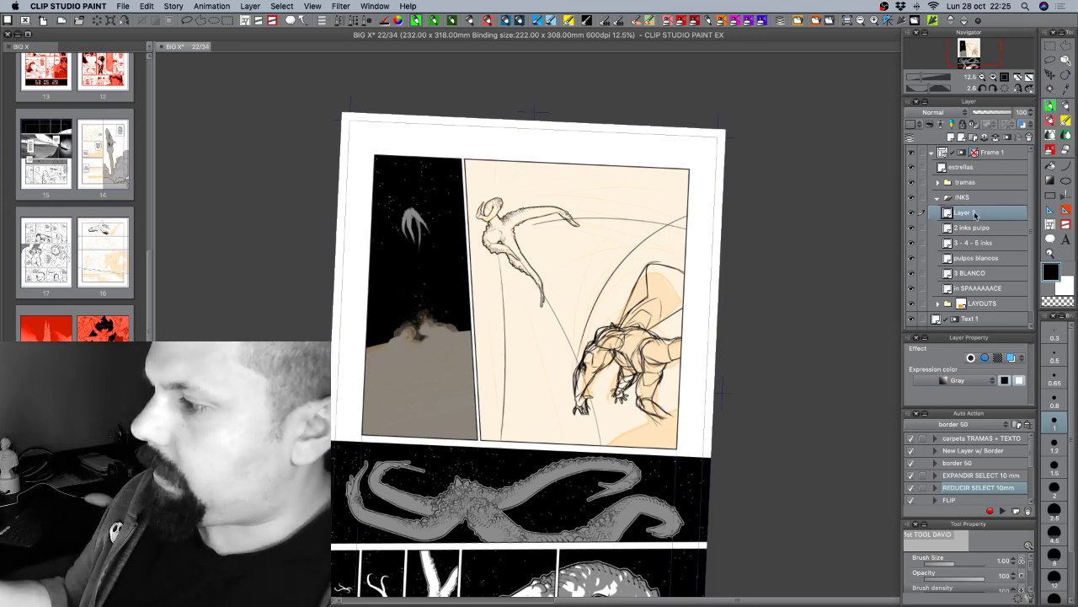
Move Layer 3 out of the INKS folder to just above it, collapse the folder, and check its visibility.
mouse_move(976, 216)
mouse_down()
mouse_move(978, 203)
mouse_move(984, 209)
mouse_up()
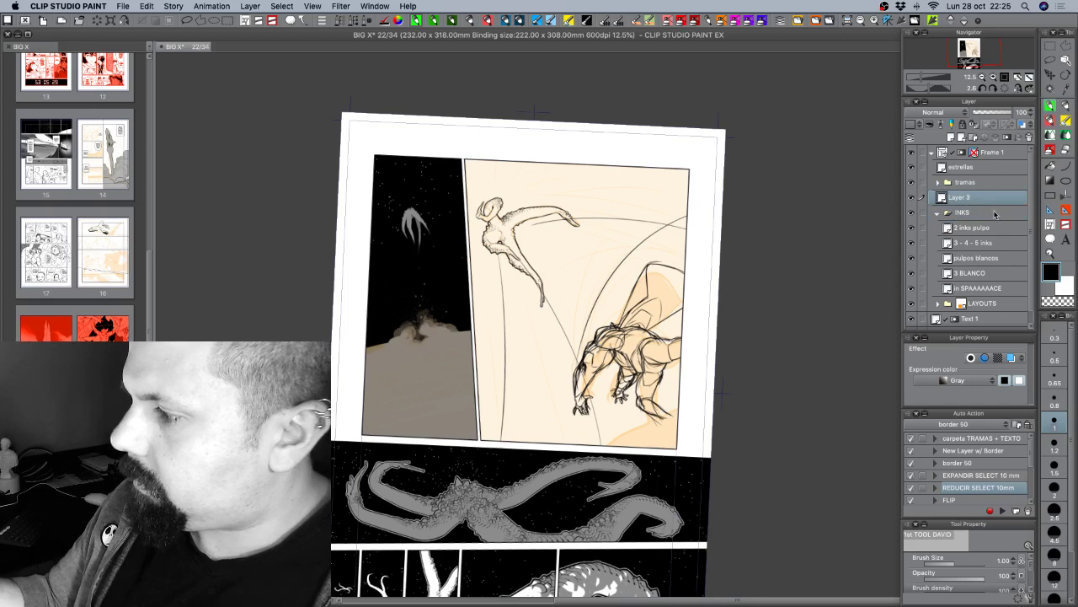
click(937, 212)
click(911, 213)
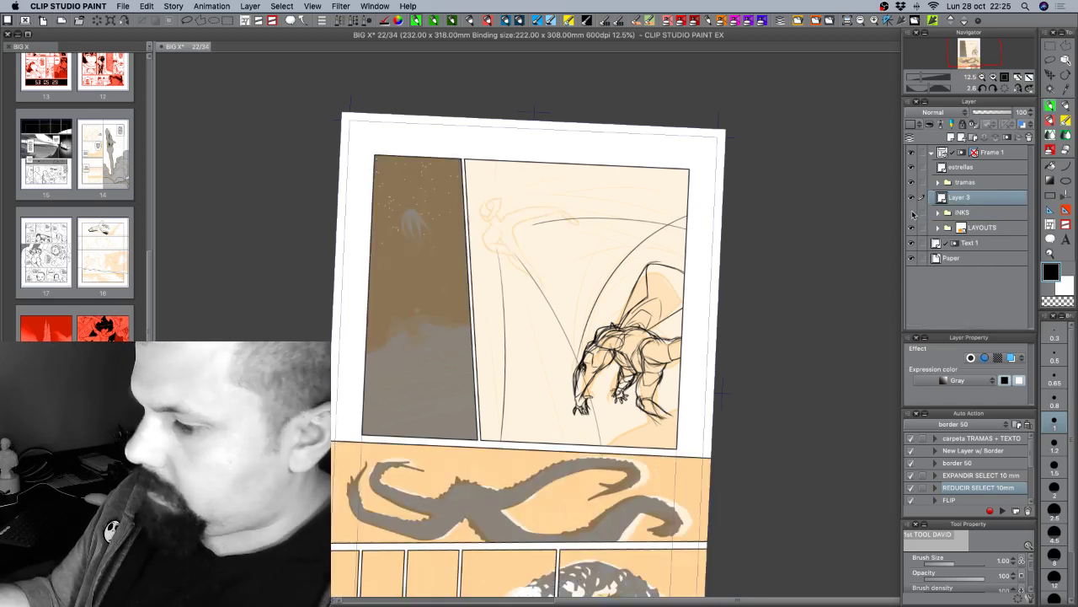
click(912, 213)
Sketch the diagonal ground line across the second panel's lower corner beneath the creature.
drag(749, 402, 765, 302)
drag(807, 382, 822, 370)
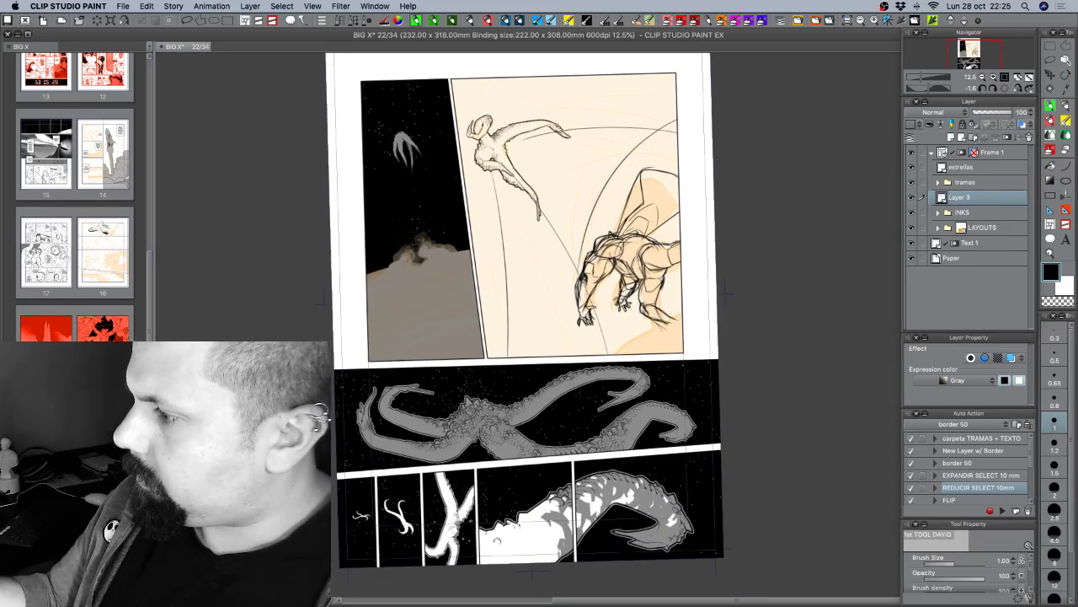
drag(618, 353, 682, 317)
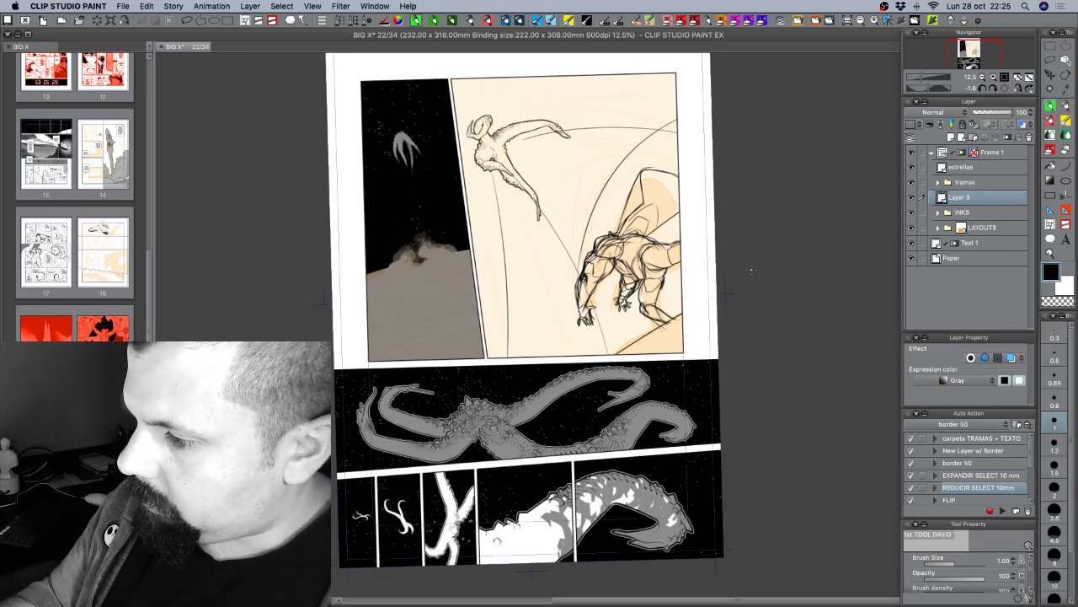
Hide the LAYOUTS folder, check the sketch with and without the INKS folder, and rename Layer 3 as "2 pencils".
click(912, 227)
click(913, 229)
click(913, 228)
click(911, 214)
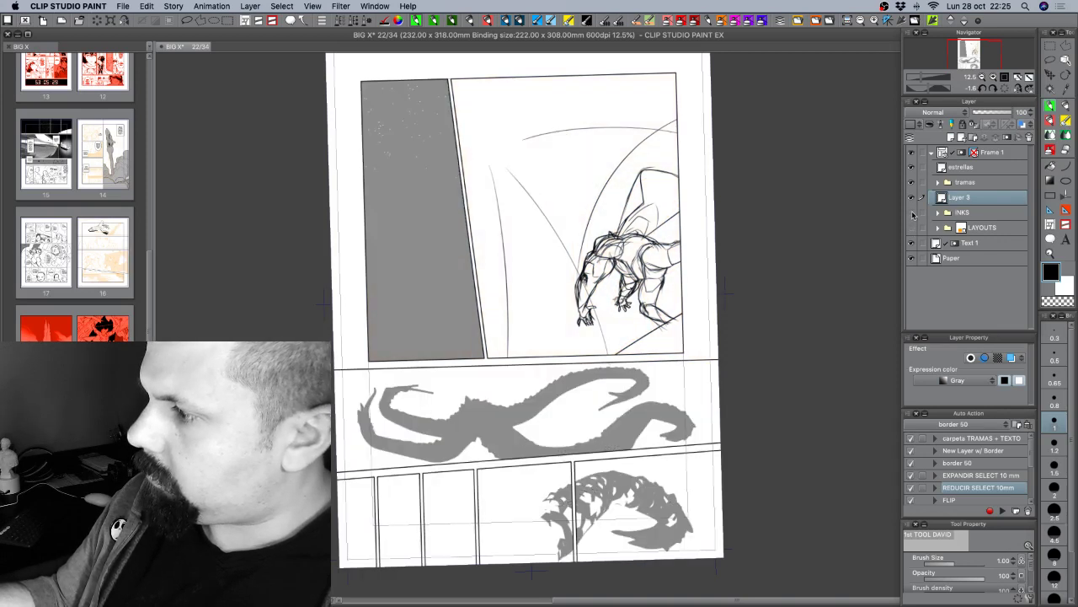
click(912, 214)
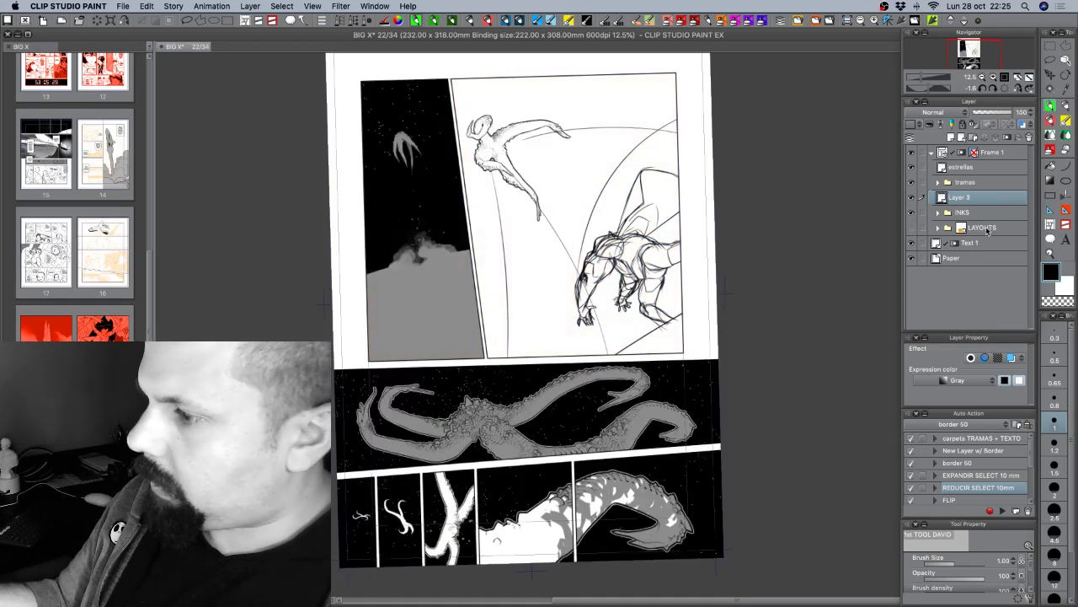
double_click(964, 198)
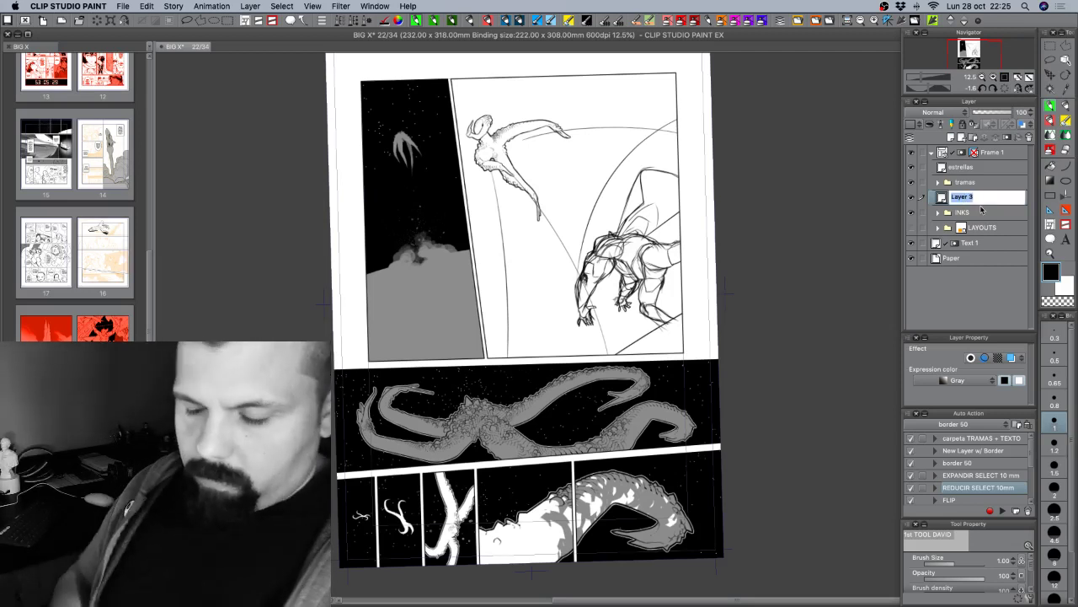
text(2 pencis)
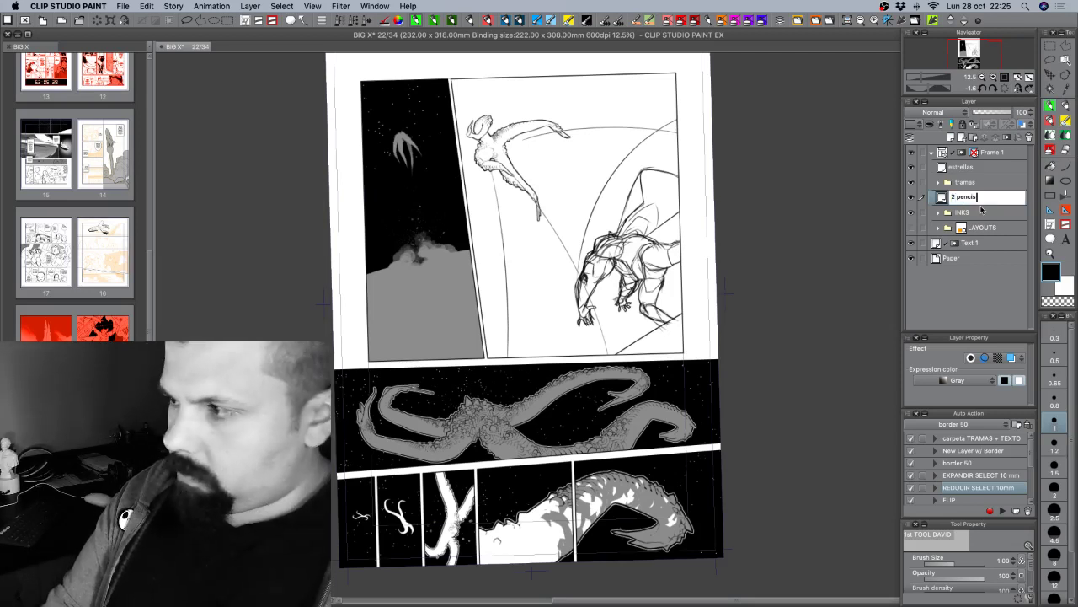
text(s)
key(Return)
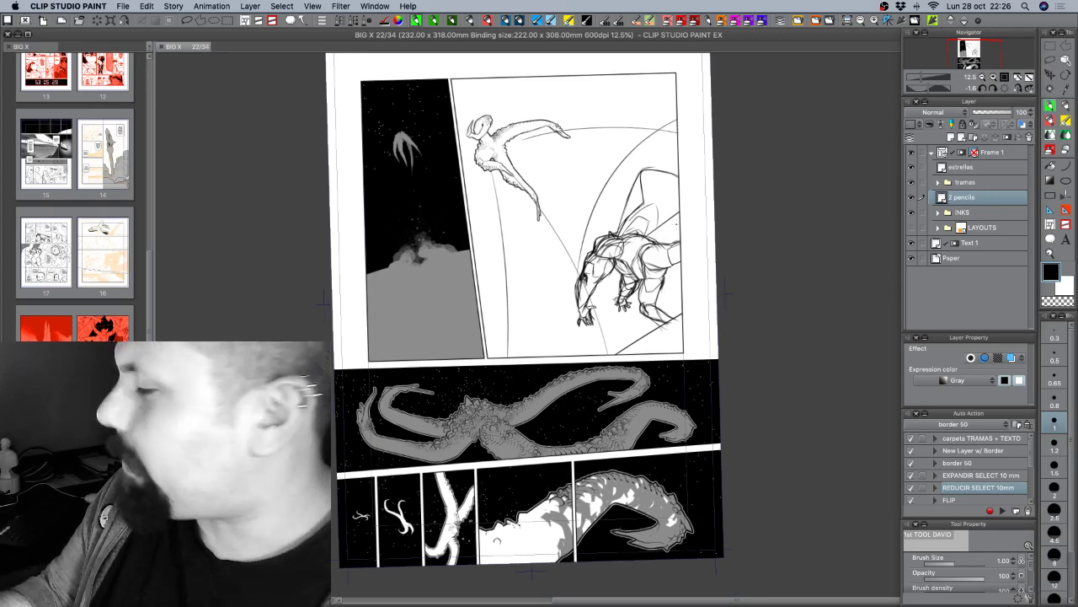
Tint the pencil layer orange with a new layer above it, and name the new layer "2 inks".
click(815, 23)
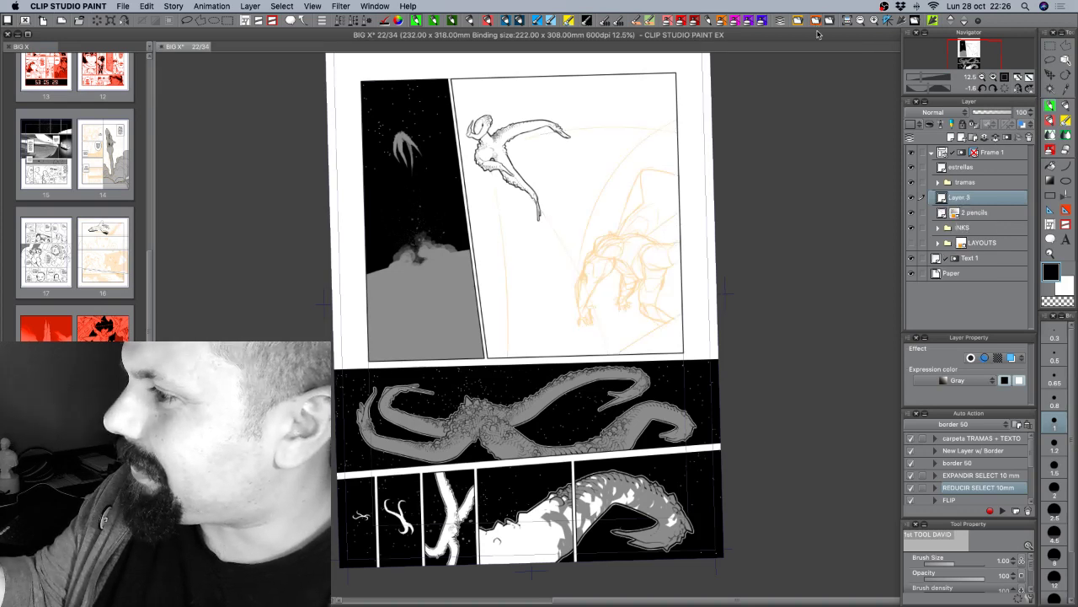
double_click(963, 198)
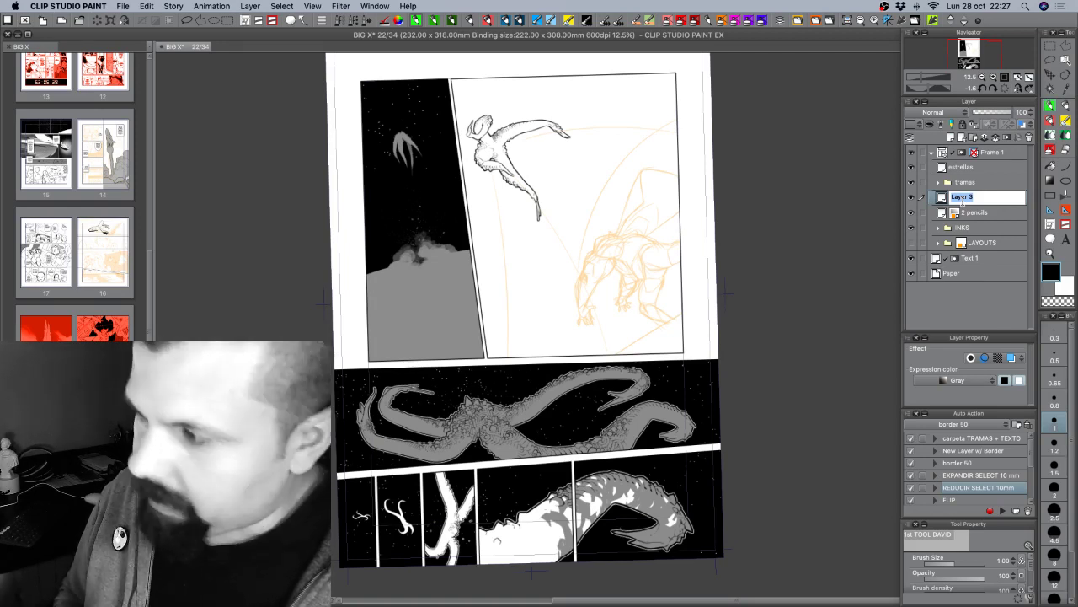
text(2)
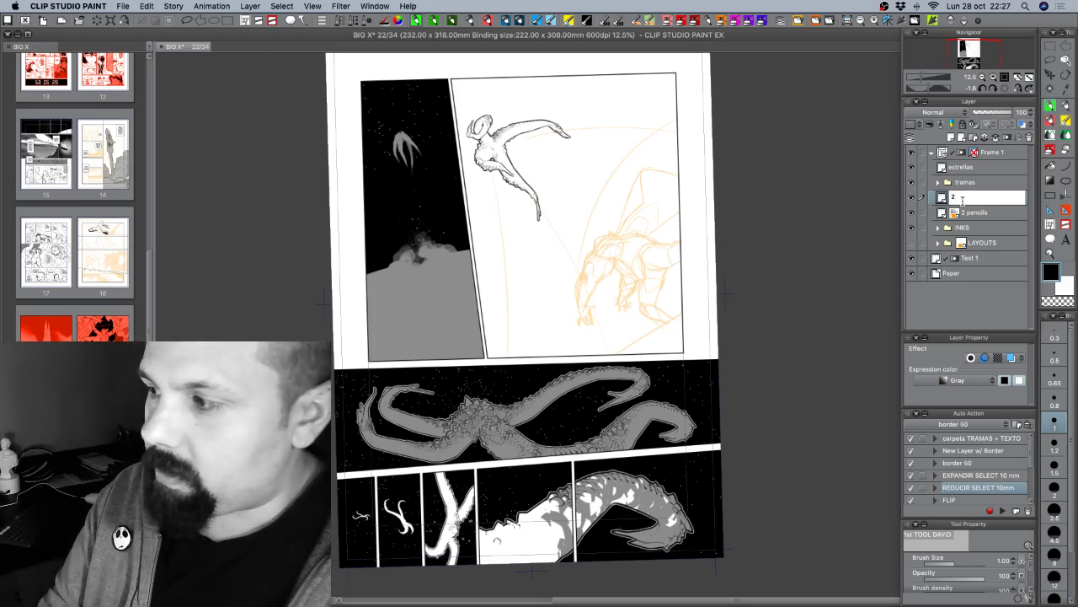
text(inks)
key(Return)
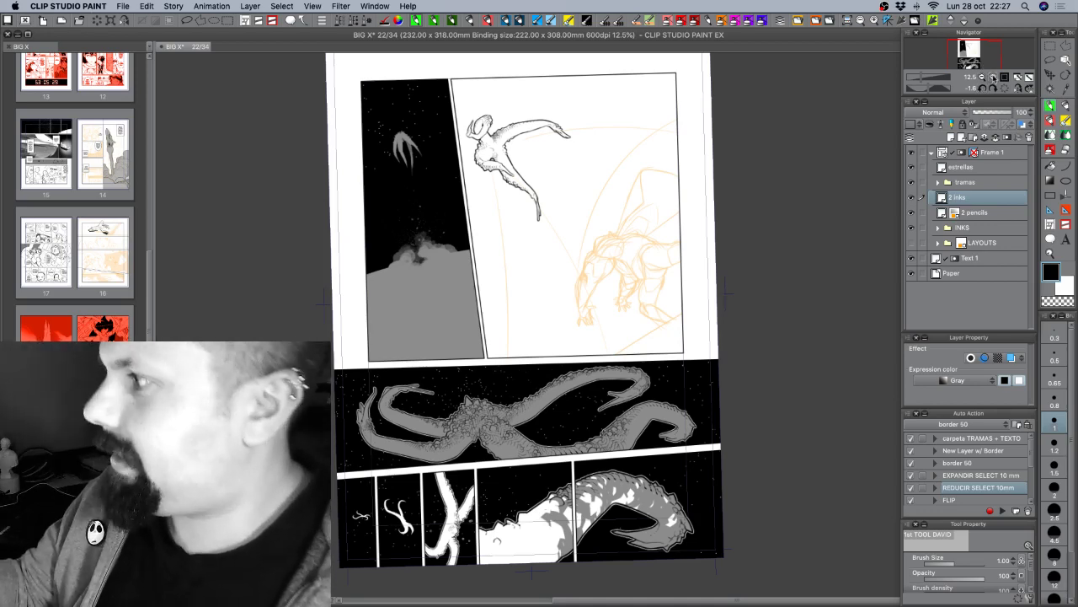
Ink the narrow pointed shape beneath the creature's chest in the second panel with a 1.2 brush.
click(995, 78)
key(r)
mouse_move(788, 366)
mouse_down()
mouse_move(741, 404)
mouse_move(646, 414)
mouse_move(734, 385)
mouse_move(693, 443)
mouse_move(744, 368)
mouse_up()
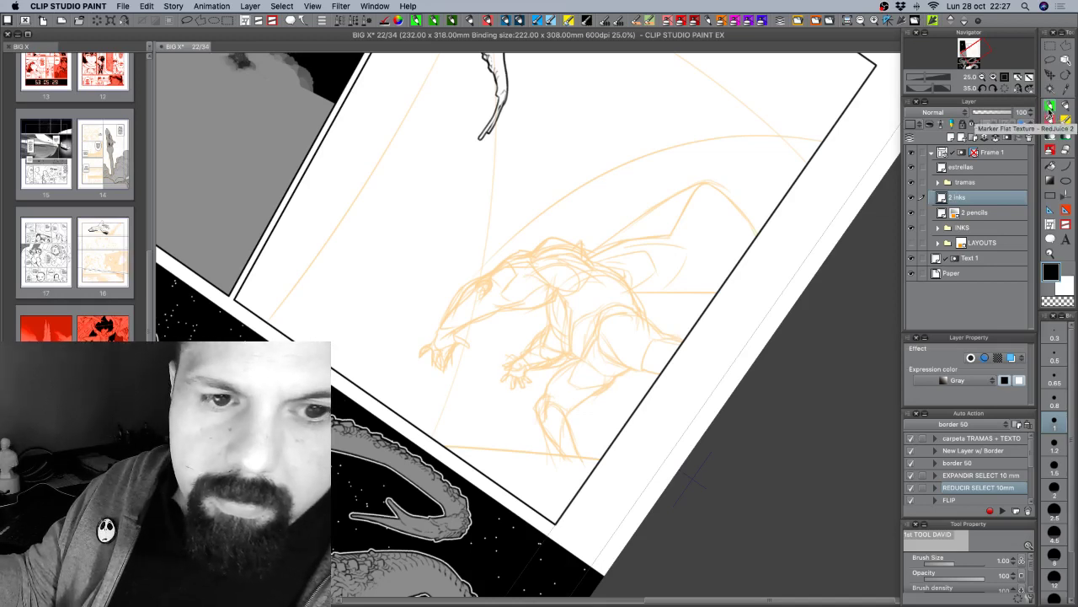
click(1055, 445)
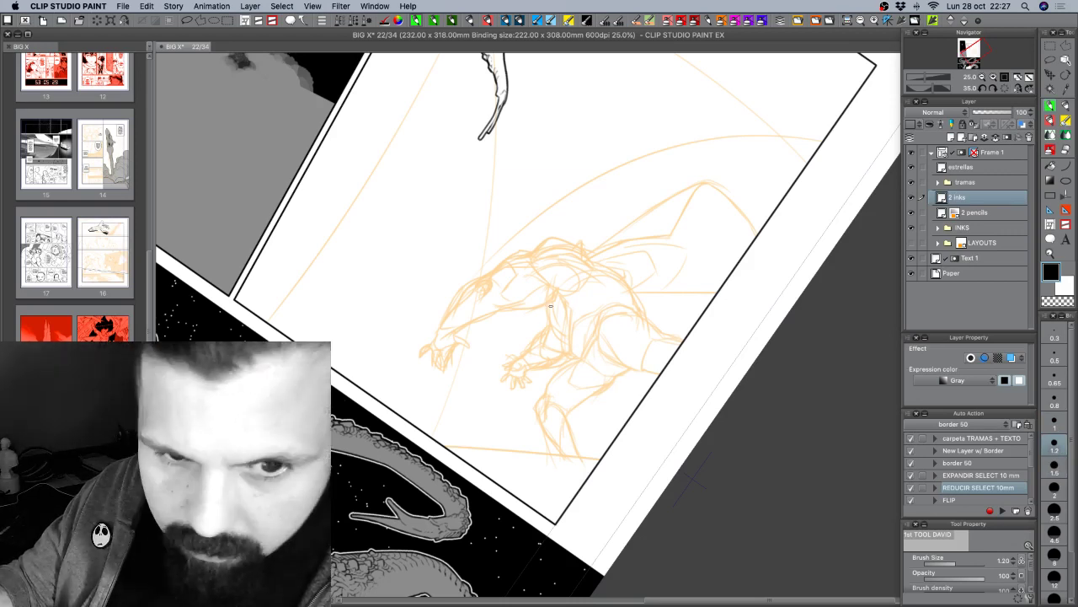
drag(544, 305, 552, 337)
key(super+z)
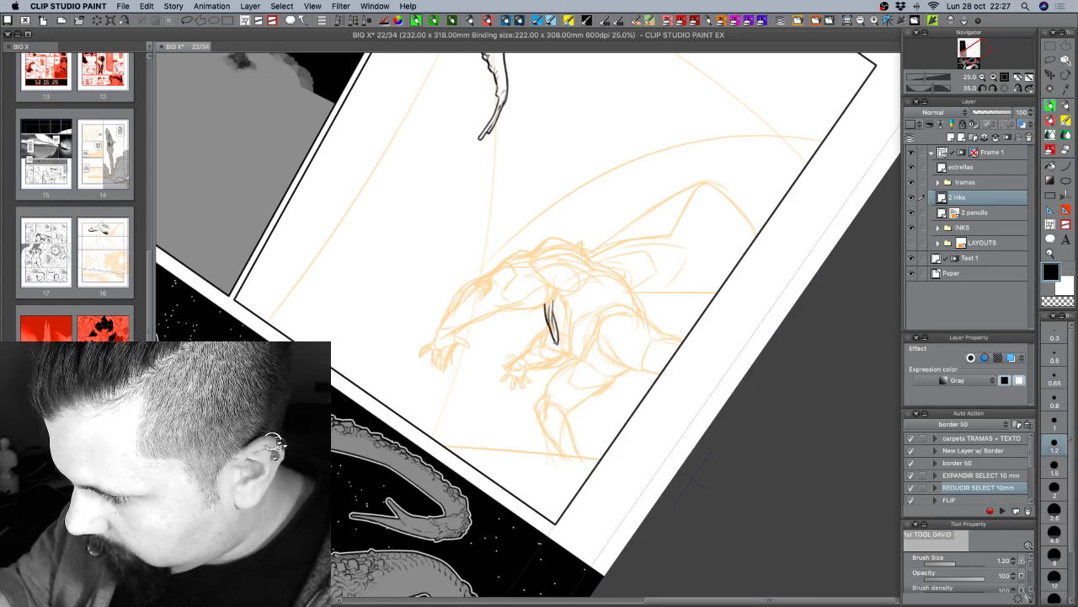
key(c)
Ink the long straight upper edge and inner edge of the wing-like shape behind the creature's back.
key(r)
drag(613, 213, 668, 339)
key(space)
drag(669, 163, 635, 238)
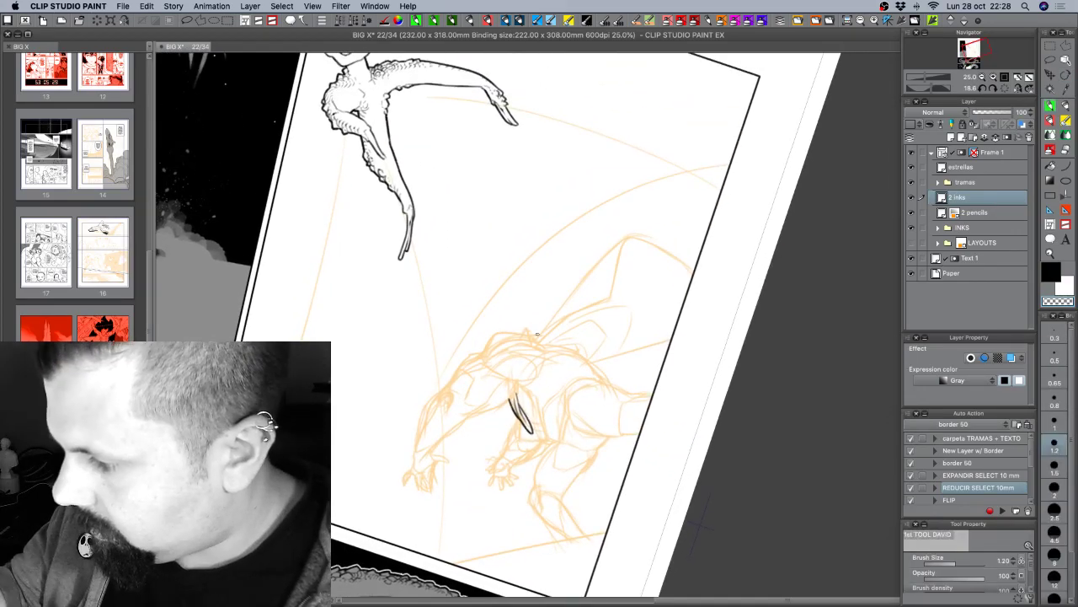
key(c)
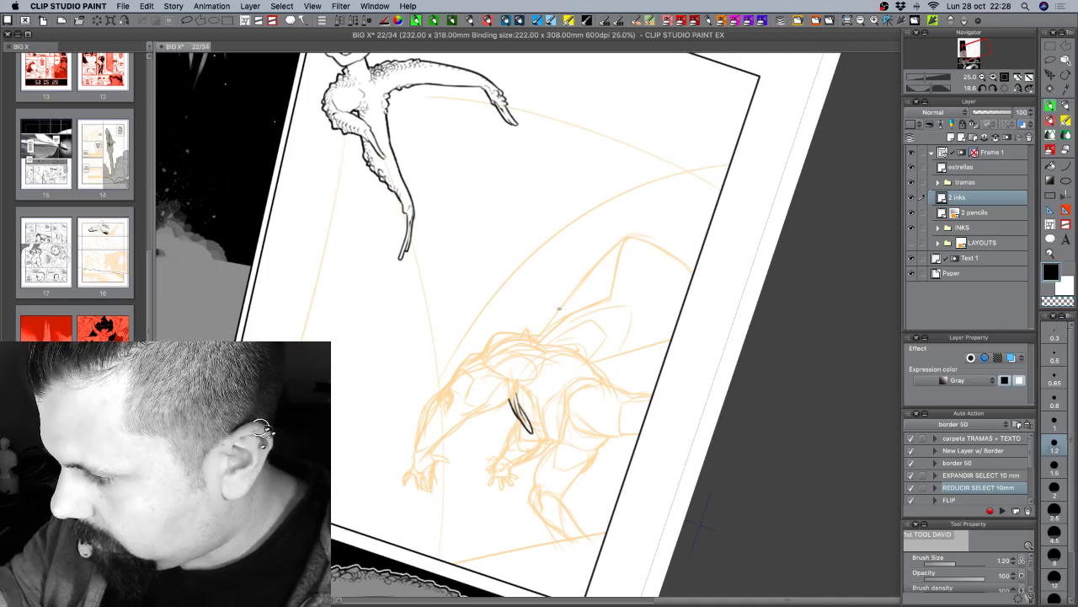
drag(538, 336, 625, 238)
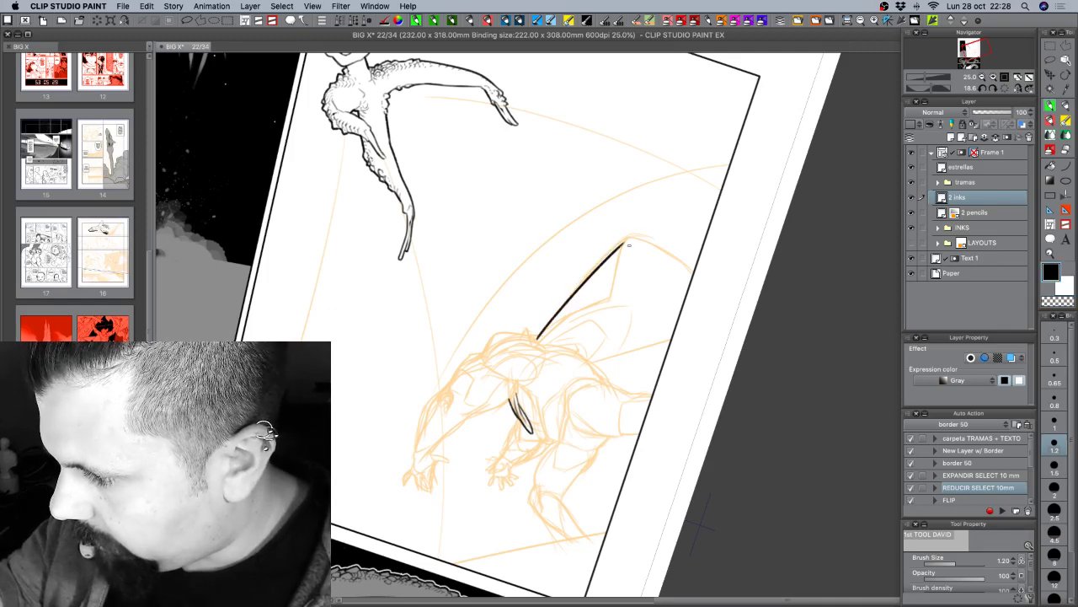
key(super+z)
mouse_move(535, 337)
mouse_down()
mouse_move(624, 241)
mouse_move(653, 242)
mouse_move(633, 243)
mouse_move(610, 299)
mouse_up()
mouse_move(724, 324)
mouse_down()
mouse_move(749, 258)
mouse_move(735, 236)
mouse_up()
drag(594, 300, 578, 344)
key(super+z)
drag(593, 303, 563, 382)
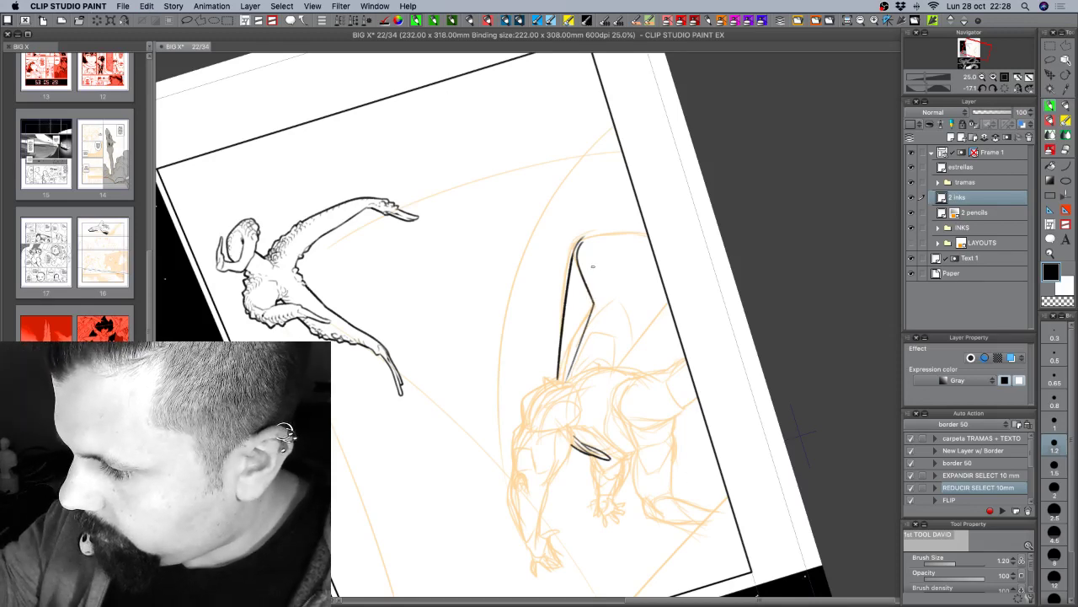
Ink the wing shape's straight lower edge and extend its rounded tip to the panel border.
drag(617, 368, 672, 312)
drag(705, 277, 642, 223)
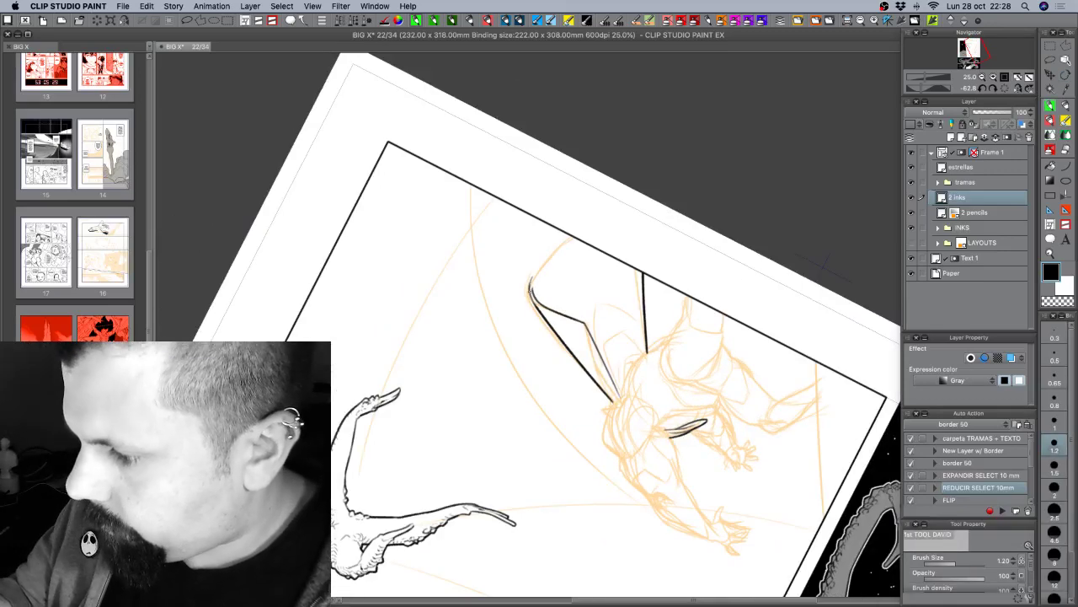
drag(531, 285, 570, 237)
key(ctrl+z)
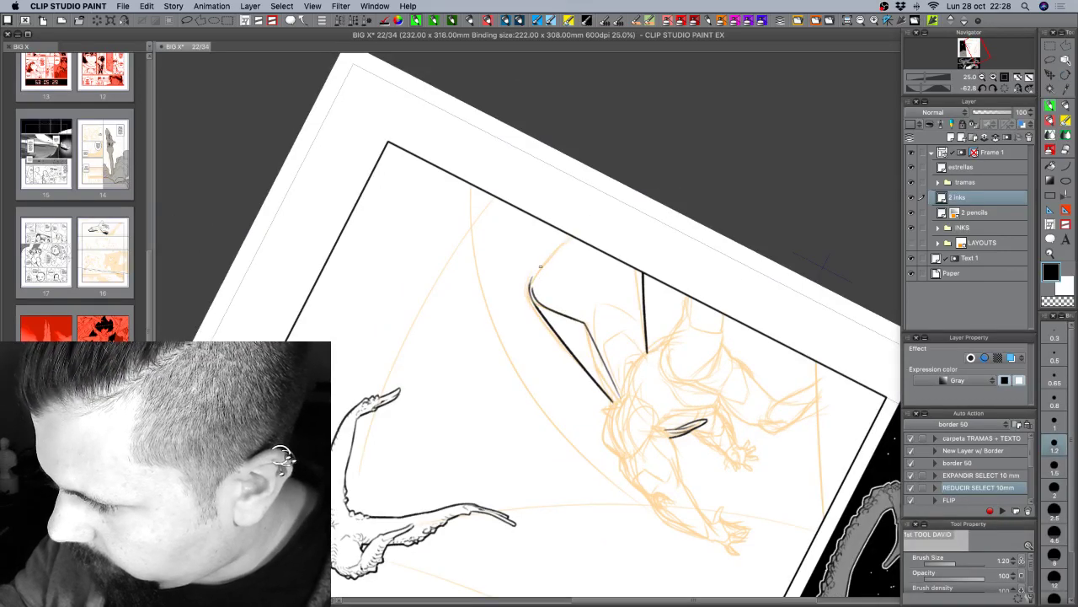
drag(531, 282, 569, 236)
key(ctrl+z)
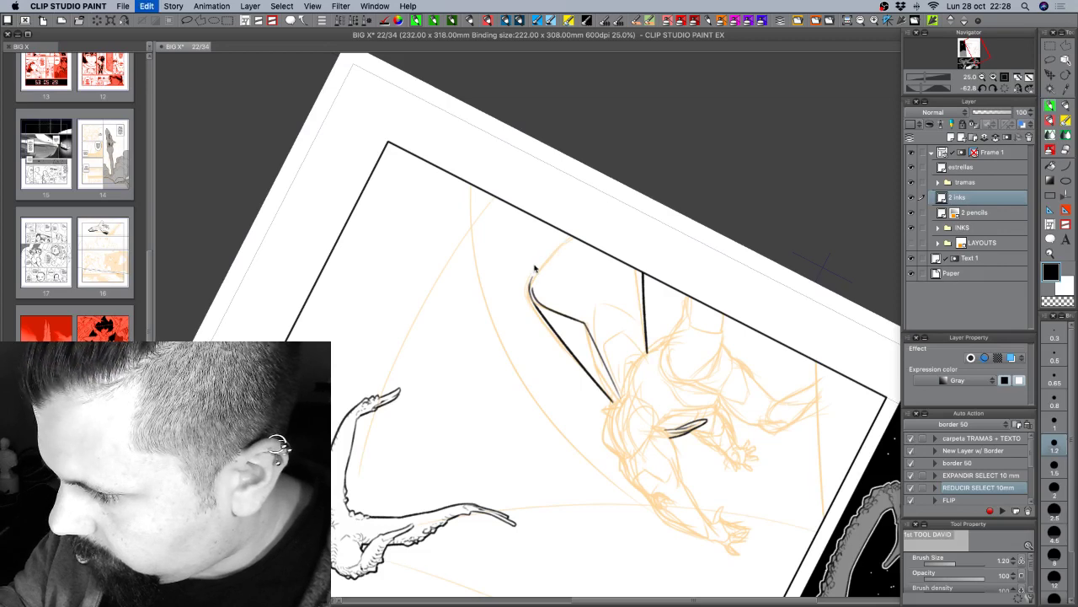
drag(530, 285, 569, 236)
Clean up the wing shape's rounded corner with transparent strokes and reinforce its inner side with a size 1 brush.
key(c)
key(c)
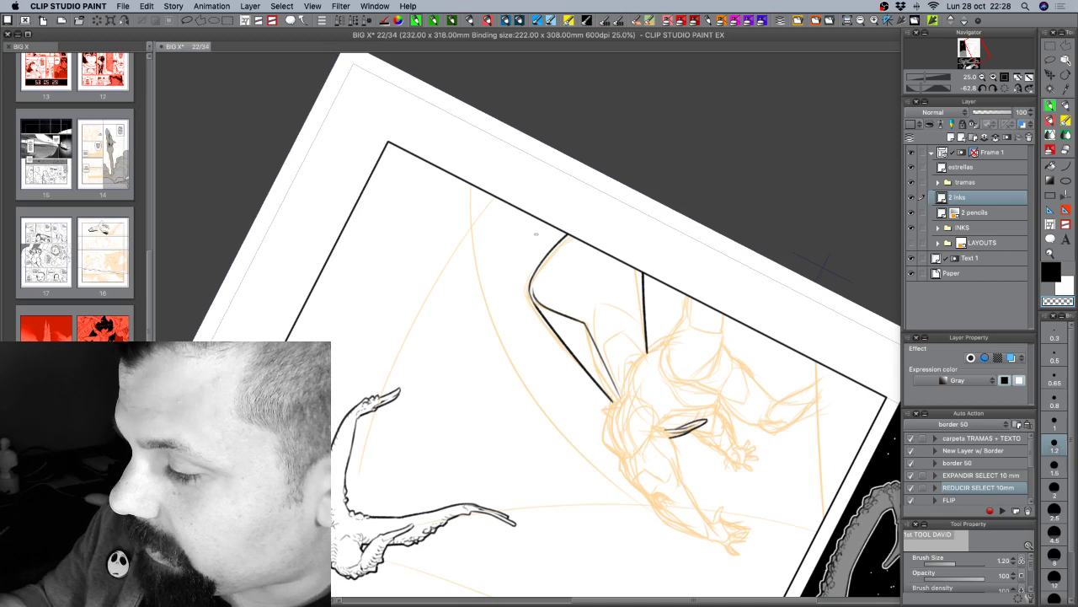
key(c)
drag(529, 289, 537, 304)
key(c)
key(c)
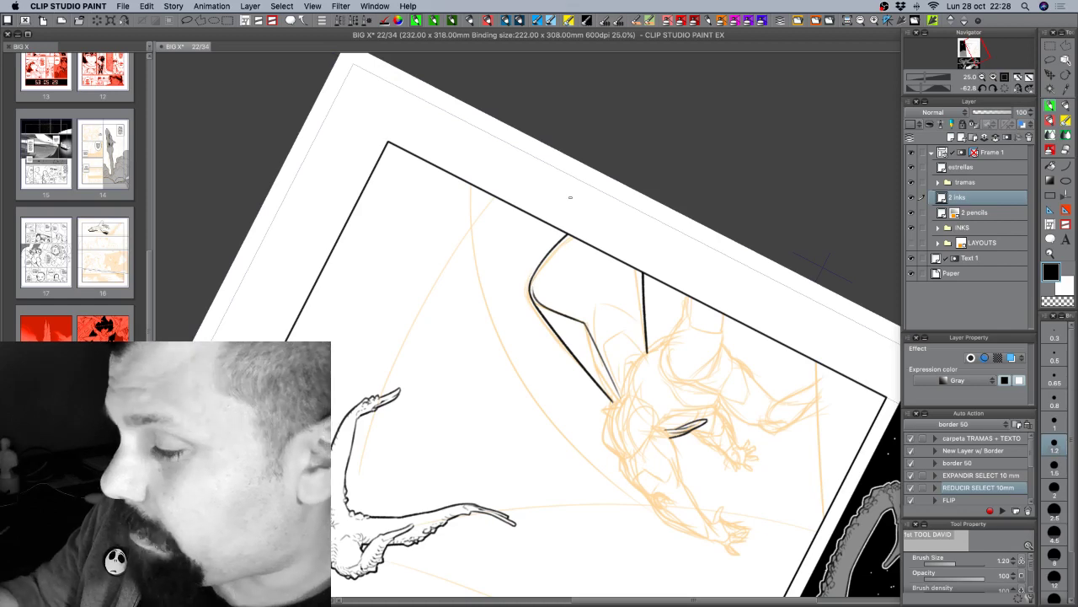
key(r)
mouse_move(533, 283)
mouse_down()
mouse_move(569, 367)
mouse_move(609, 414)
mouse_up()
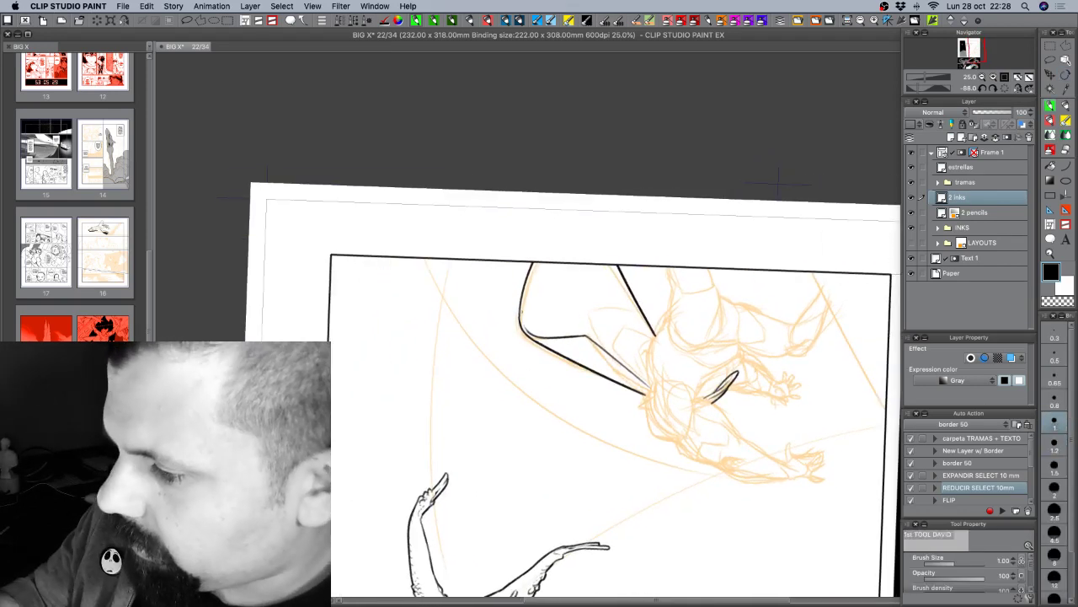
drag(524, 311, 526, 327)
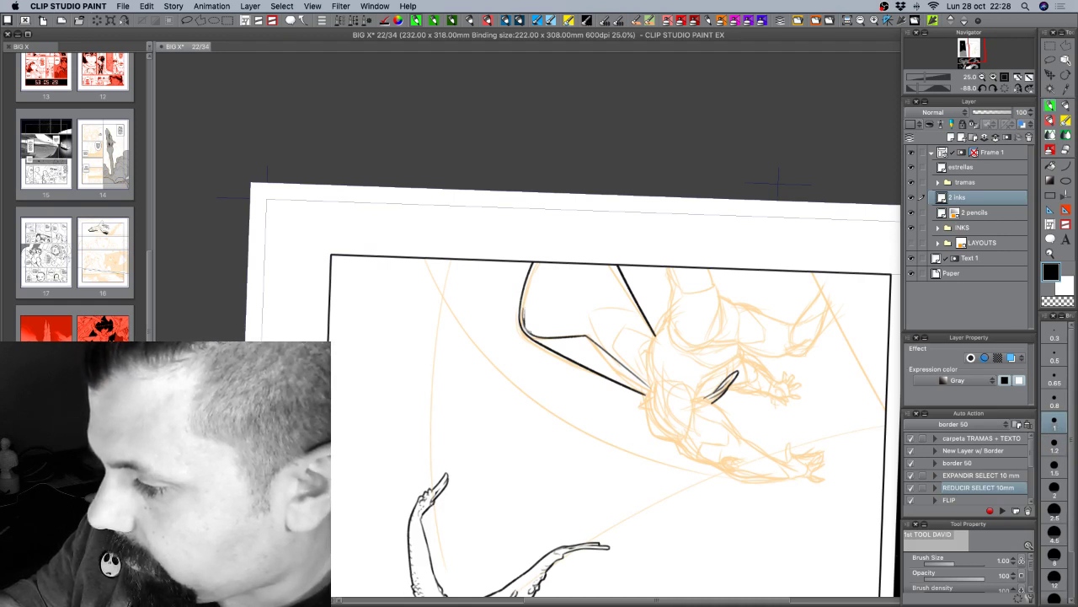
Ink the thin curved fold lines inside the wing shape, following the orange pencils.
mouse_move(536, 326)
mouse_down()
mouse_move(556, 296)
mouse_move(640, 287)
mouse_move(588, 321)
mouse_up()
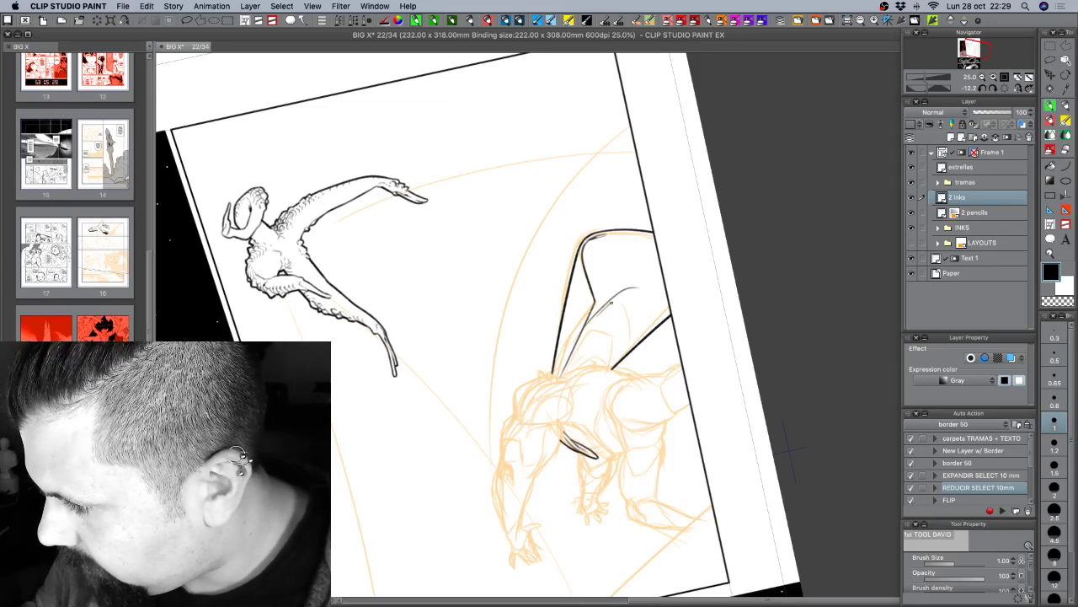
drag(627, 298, 615, 364)
key(super+z)
drag(624, 305, 608, 372)
key(super+z)
mouse_move(628, 301)
mouse_down()
mouse_move(614, 360)
mouse_move(595, 334)
mouse_move(620, 334)
mouse_up()
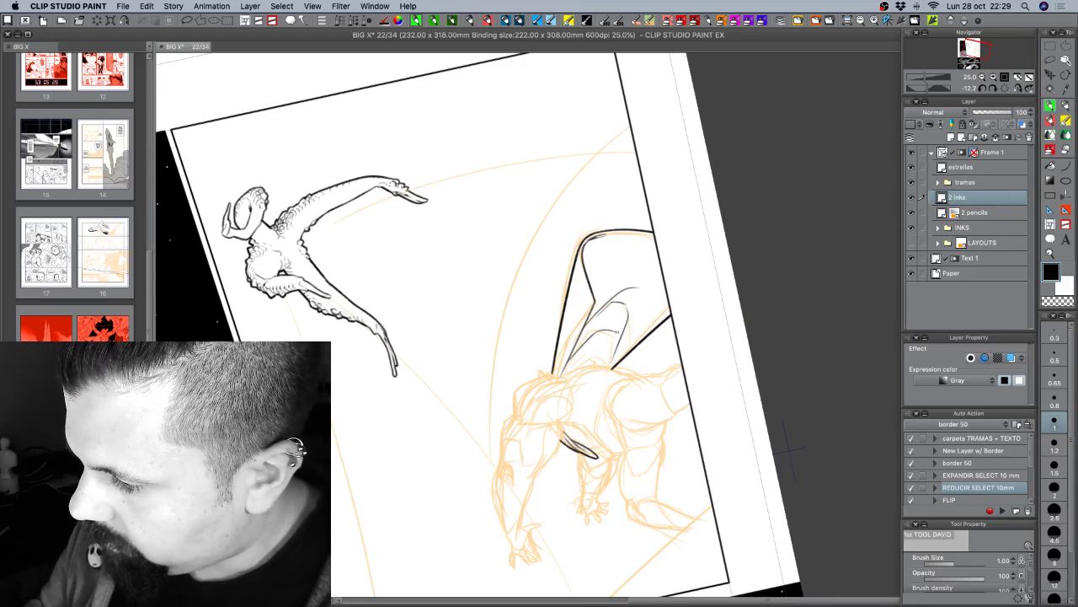
Ink the smaller fold nested within the wing shape's curved lines, thickening its inner side, and save the page.
drag(596, 334, 608, 336)
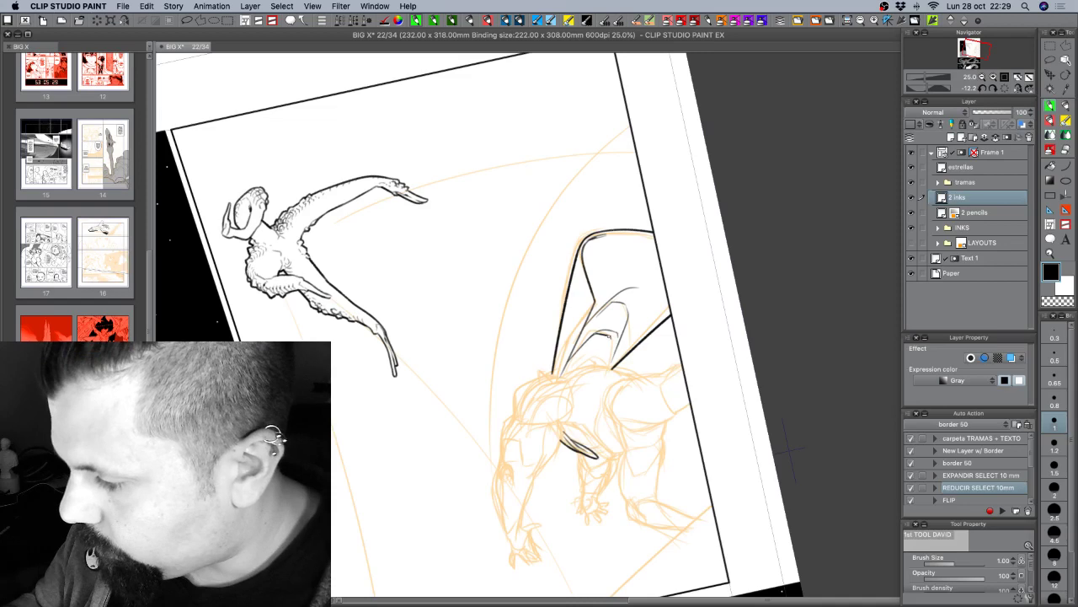
mouse_move(612, 338)
mouse_down()
mouse_move(603, 362)
mouse_move(608, 351)
mouse_up()
key(c)
key(c)
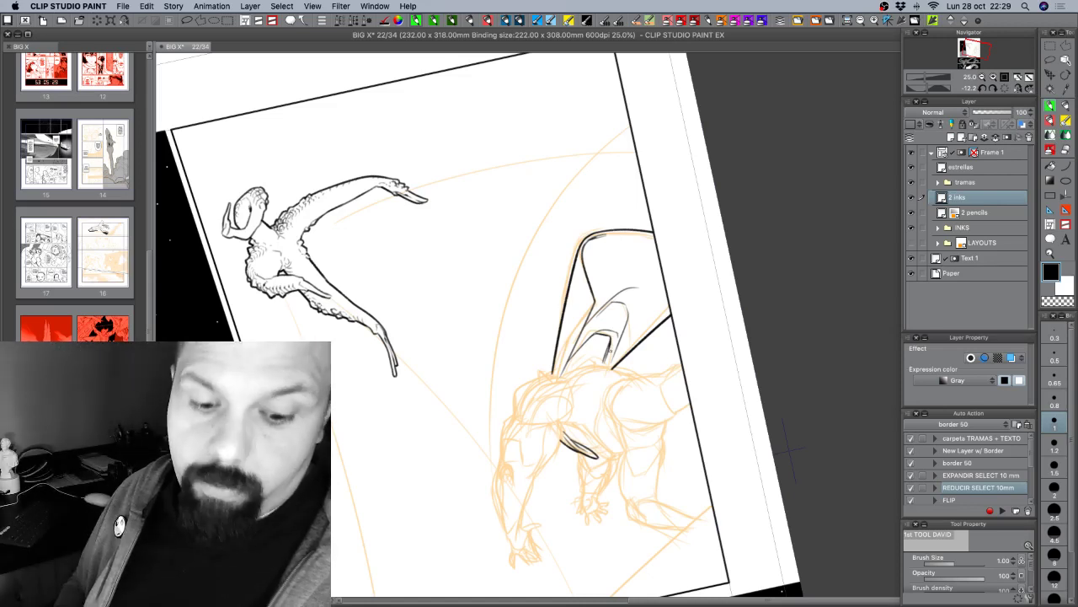
key(super+s)
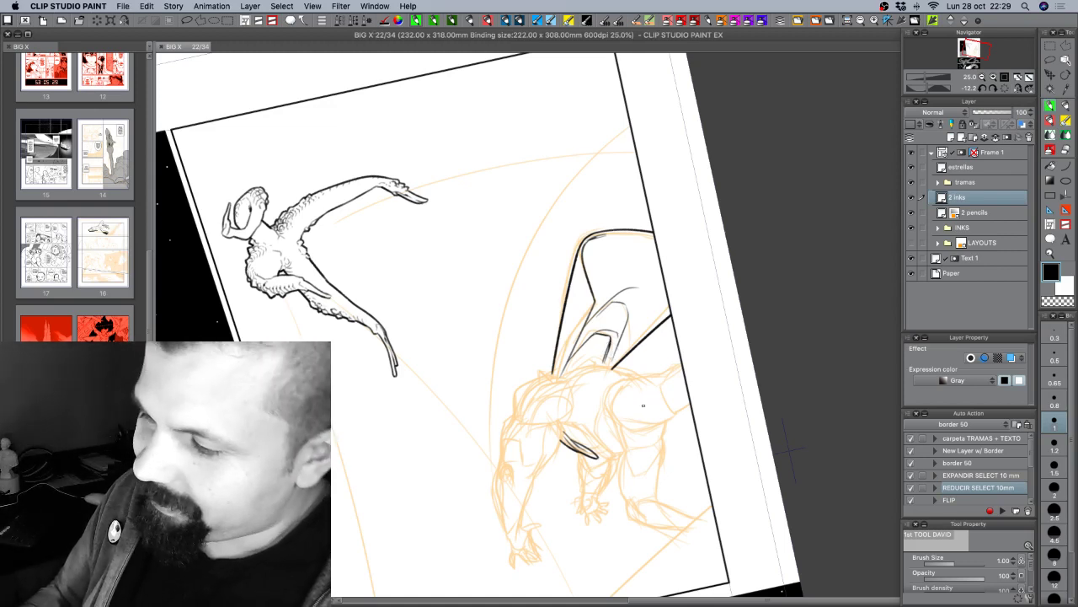
Ink the contour of the creature's upper back down to the base of the wing shape with a 1.2 brush.
key(shift+space)
mouse_move(642, 406)
mouse_down()
mouse_move(623, 463)
mouse_move(551, 448)
mouse_up()
click(1060, 444)
drag(657, 409, 499, 508)
drag(564, 278, 557, 273)
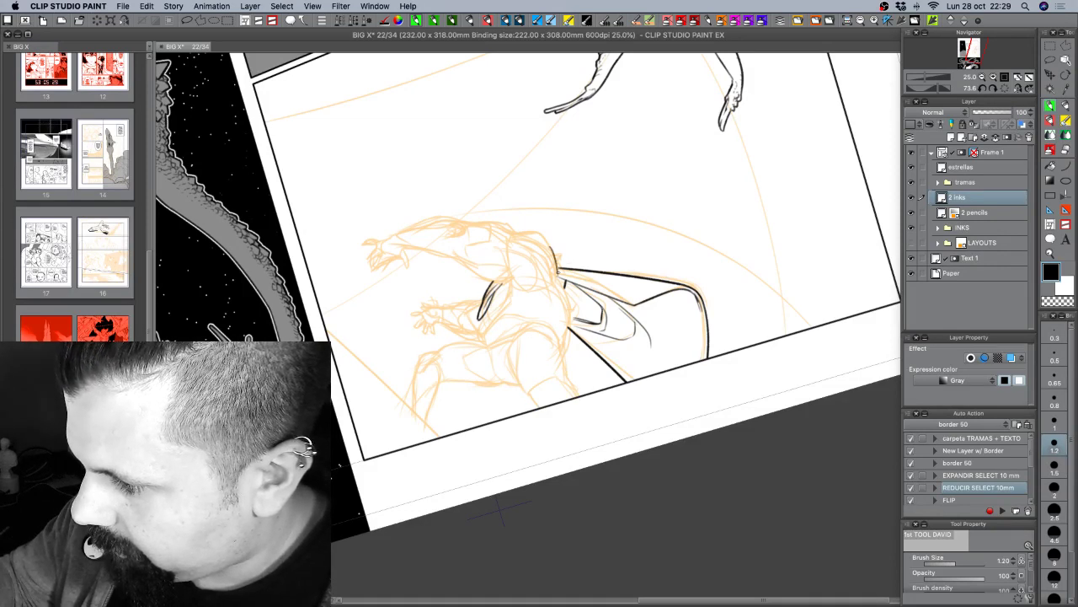
key(ctrl+z)
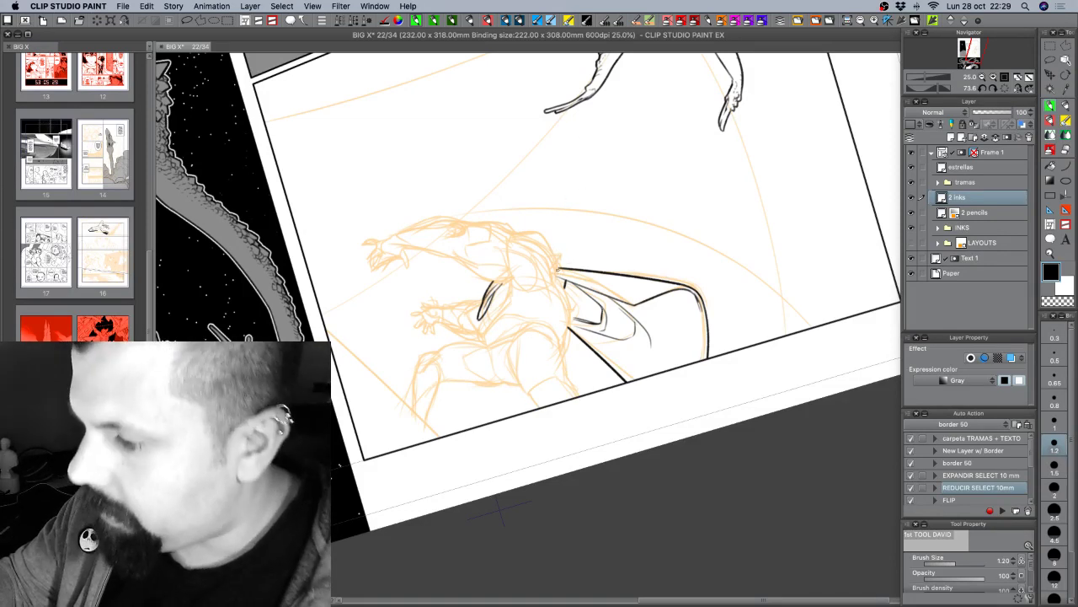
drag(542, 237, 558, 263)
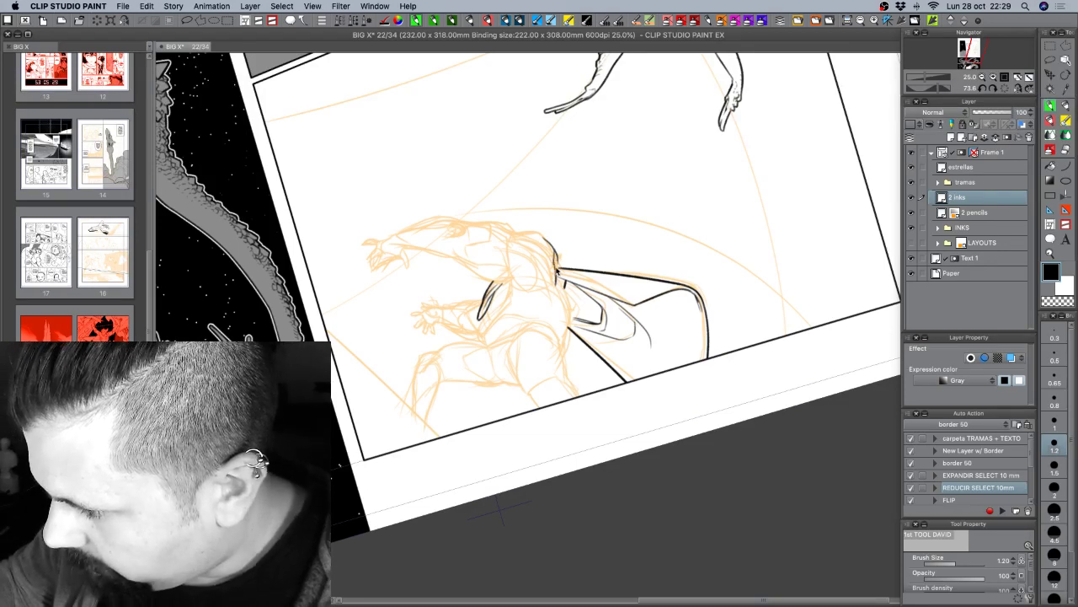
drag(556, 257, 561, 268)
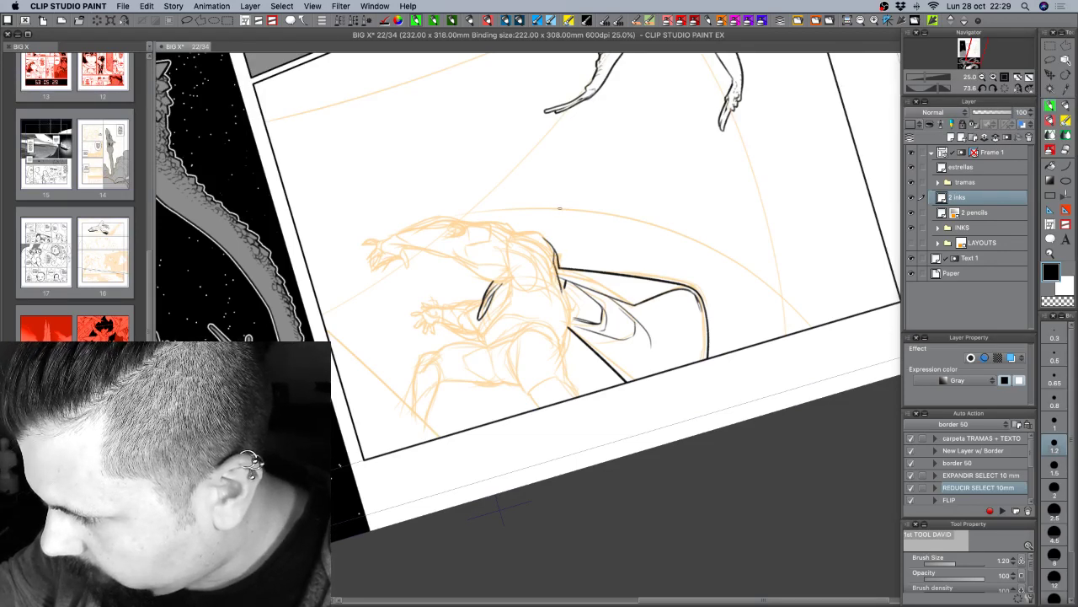
Ink a row of small pointed spikes along the creature's back at the base of the wing shape.
key(shift+space)
drag(747, 301, 687, 211)
mouse_move(524, 318)
mouse_down()
mouse_move(531, 310)
mouse_move(533, 321)
mouse_up()
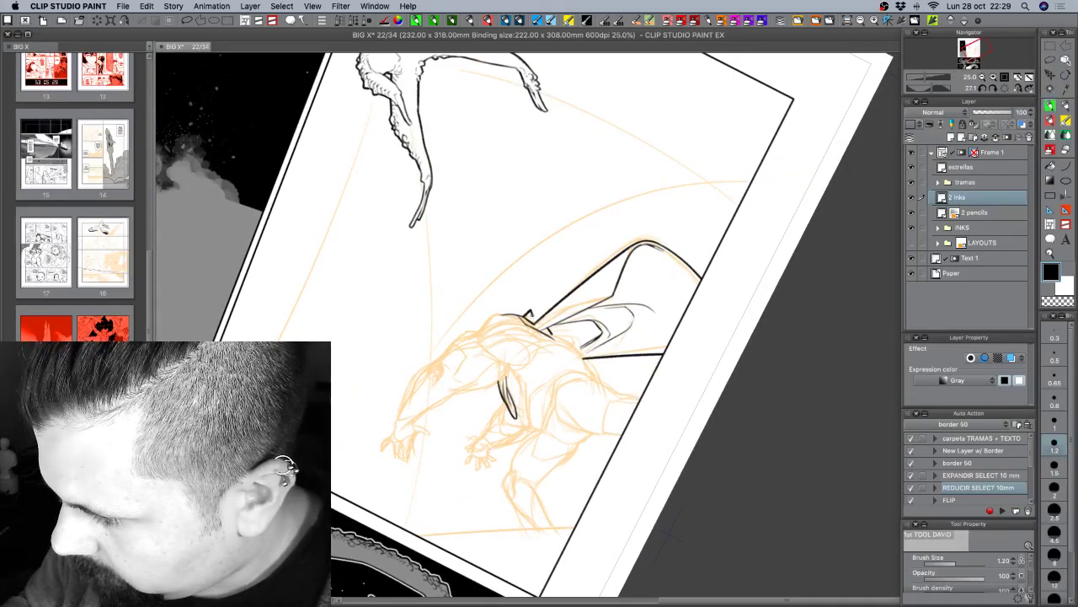
key(shift+space)
drag(662, 396, 582, 411)
drag(557, 296, 561, 305)
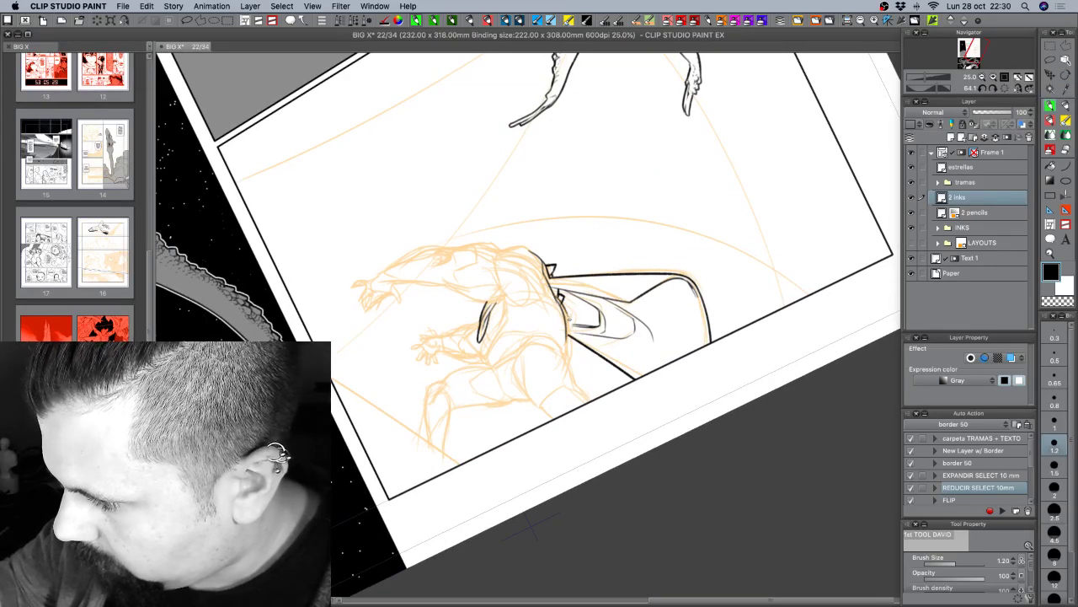
key(r)
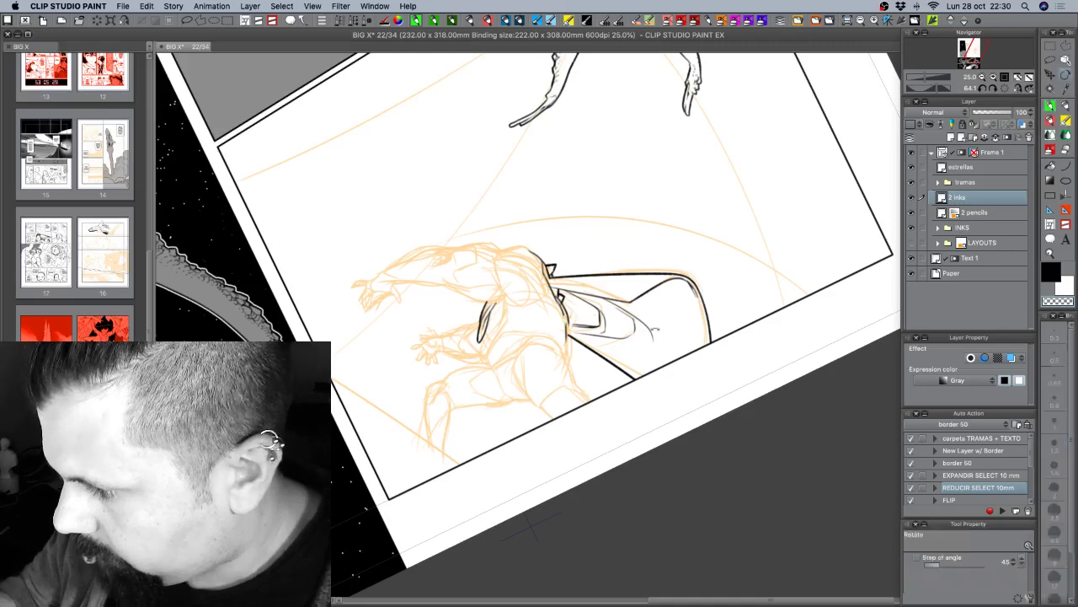
drag(569, 319, 674, 271)
mouse_move(568, 350)
mouse_down()
mouse_move(579, 345)
mouse_move(577, 355)
mouse_up()
key(c)
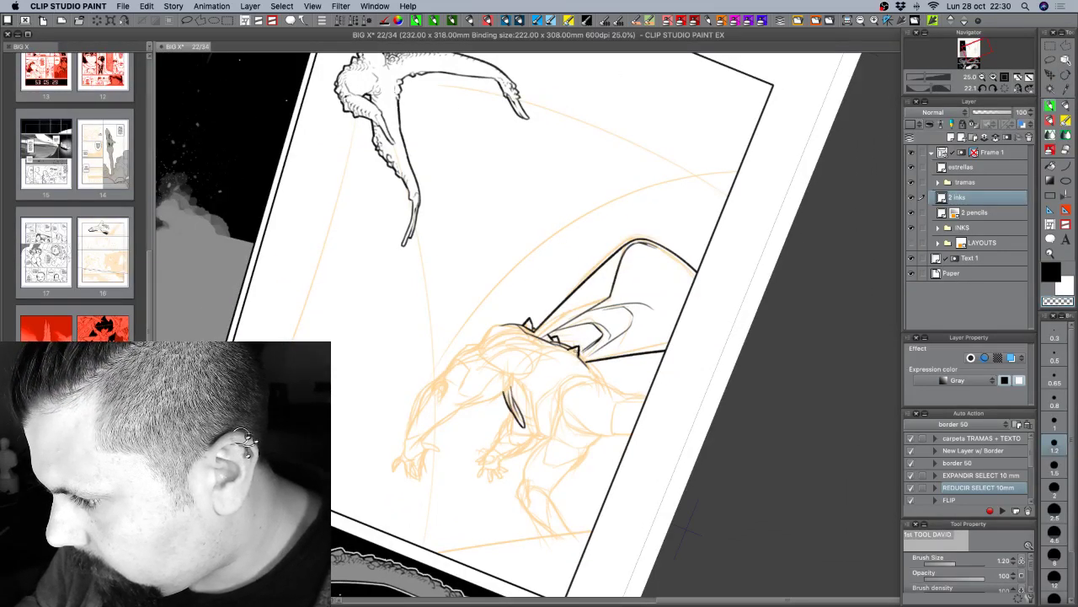
key(c)
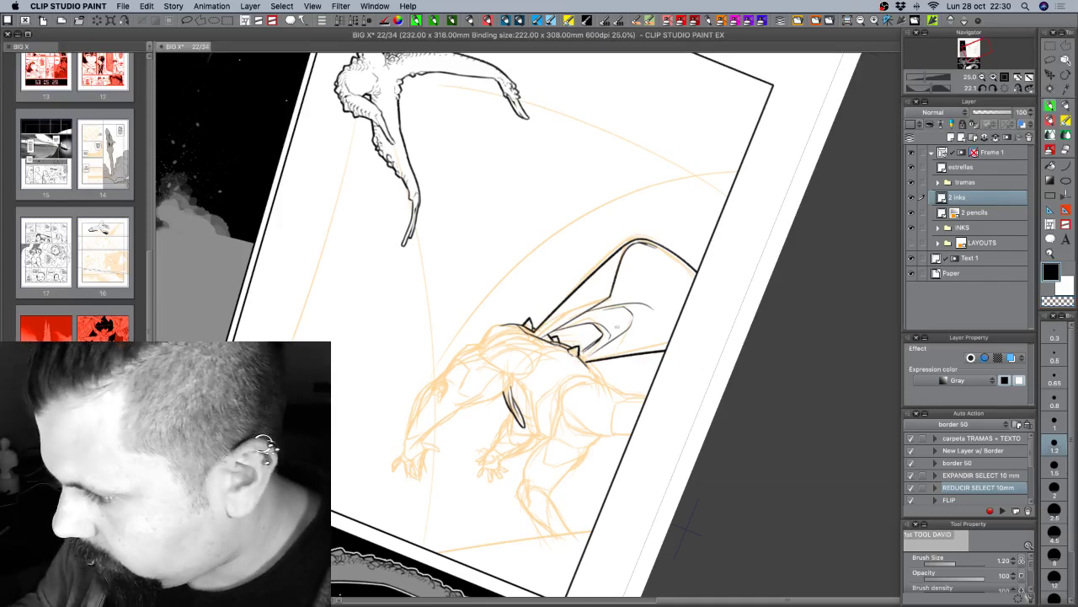
Add small round marks beside the back spikes and ink the lower back contour below the last spike.
drag(551, 346, 547, 352)
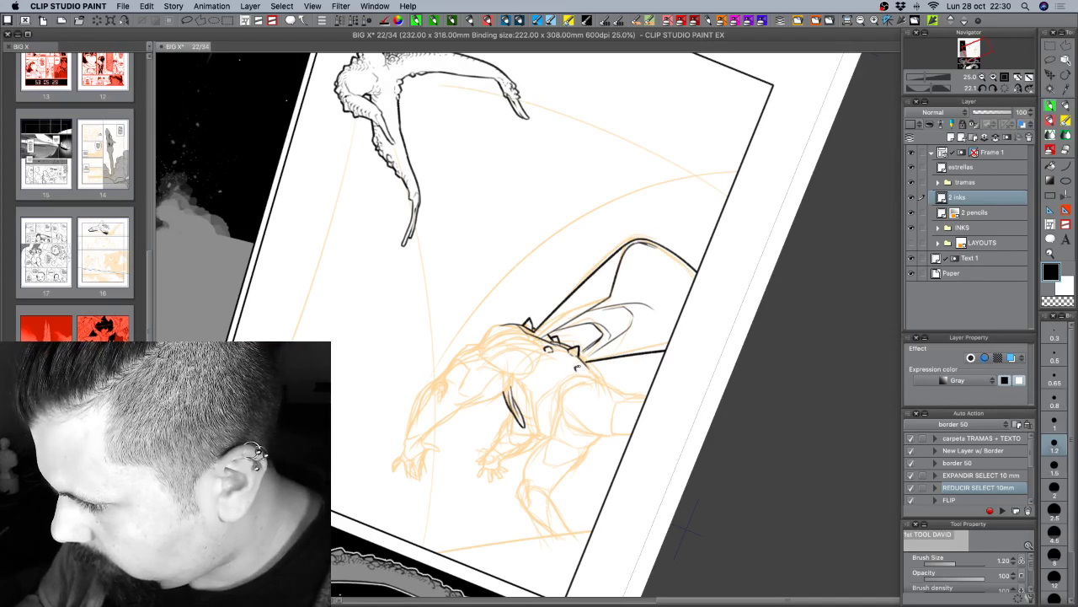
key(c)
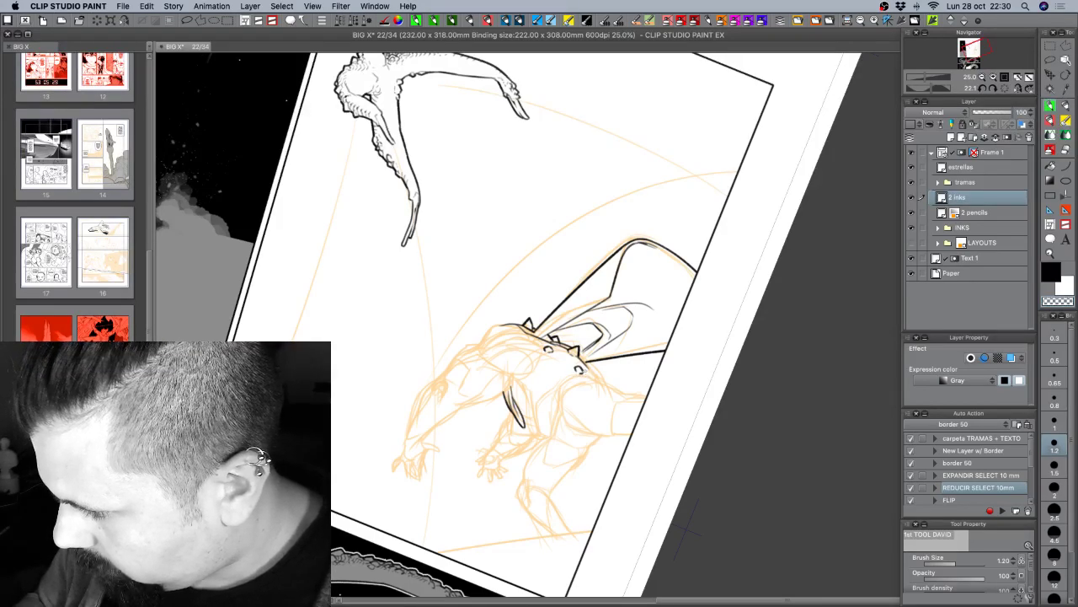
drag(634, 462, 539, 499)
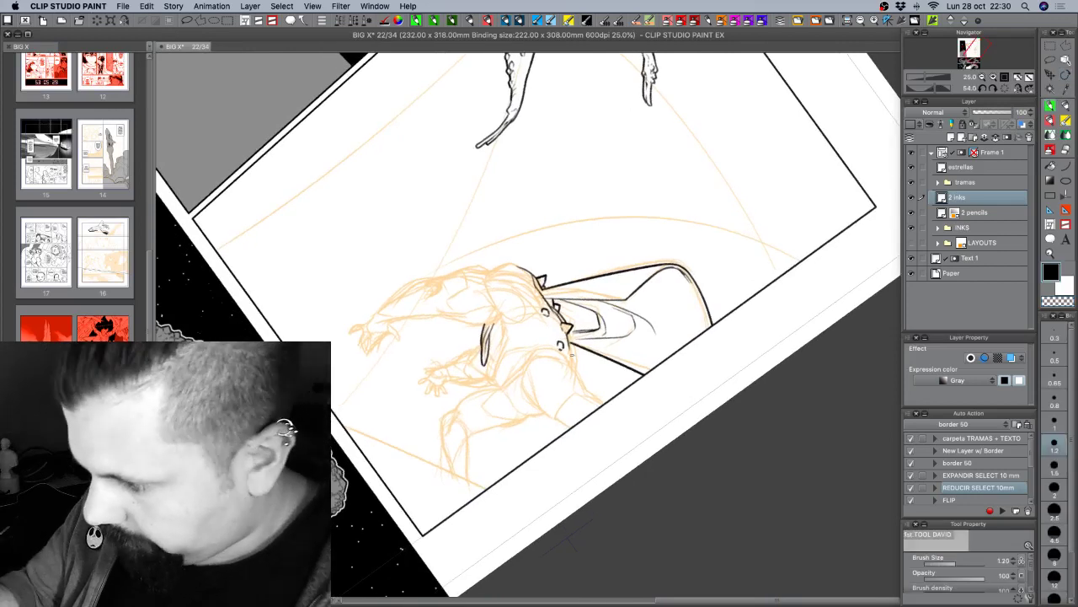
key(c)
drag(573, 336, 575, 369)
key(c)
Ink the curved crease over the top of the creature's near thigh, from the crotch toward the lower back.
mouse_move(696, 347)
mouse_down()
mouse_move(683, 277)
mouse_move(647, 248)
mouse_up()
mouse_move(702, 300)
mouse_down()
mouse_move(628, 400)
mouse_move(517, 511)
mouse_move(476, 503)
mouse_up()
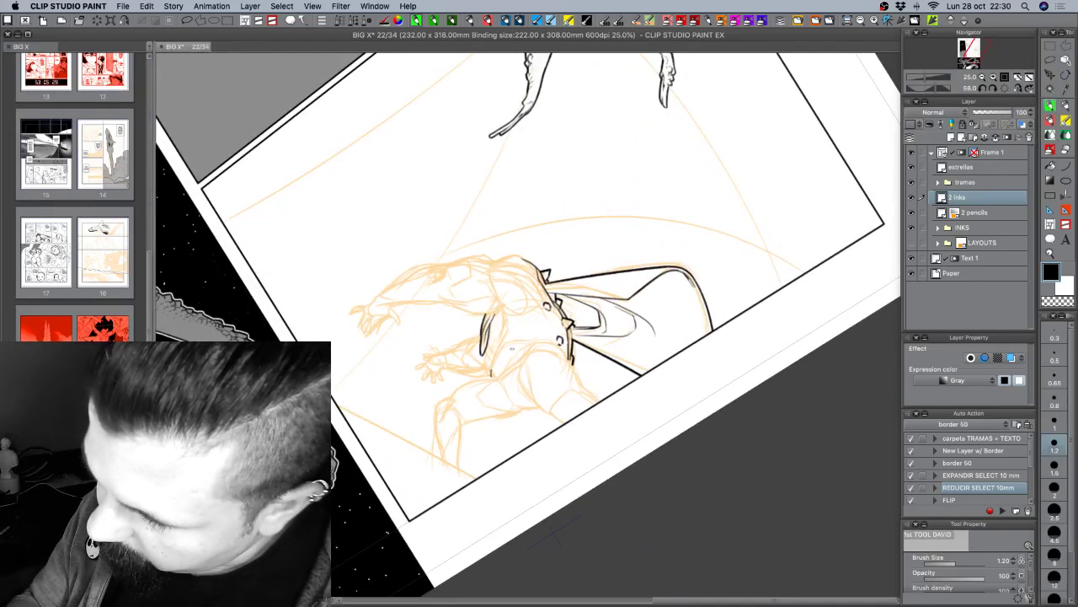
drag(492, 371, 507, 345)
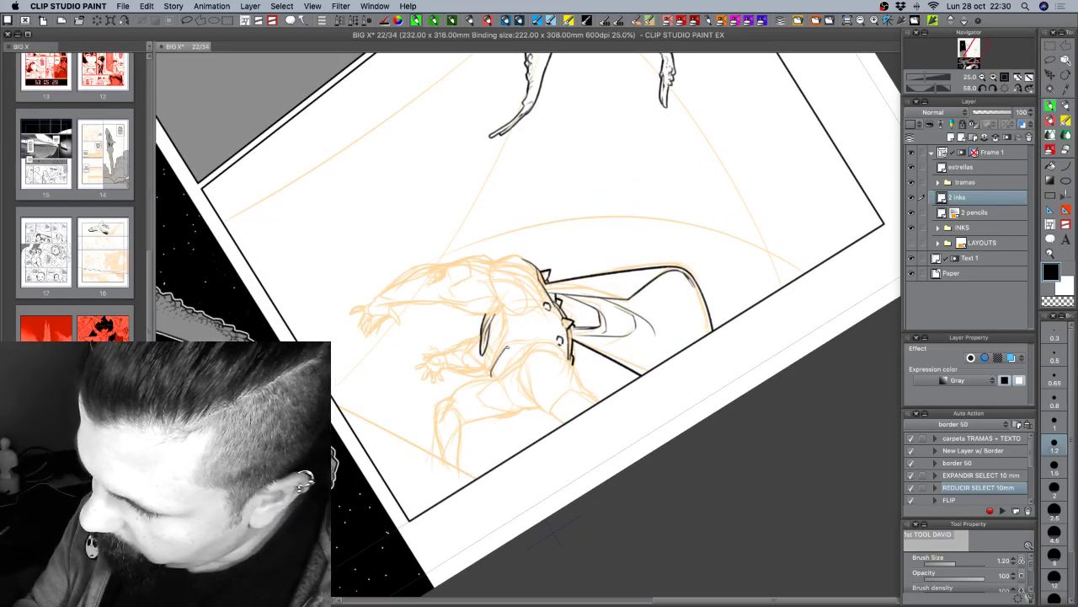
drag(572, 336, 546, 386)
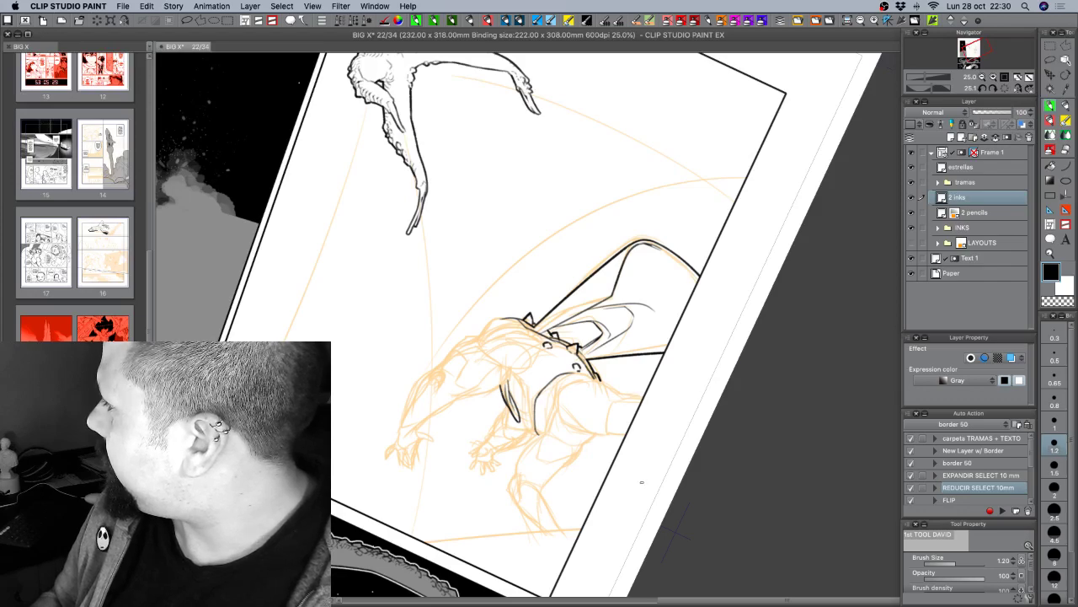
key(r)
mouse_move(662, 413)
mouse_down()
mouse_move(674, 409)
mouse_move(590, 425)
mouse_move(586, 410)
mouse_move(624, 438)
mouse_move(497, 380)
mouse_move(523, 361)
mouse_up()
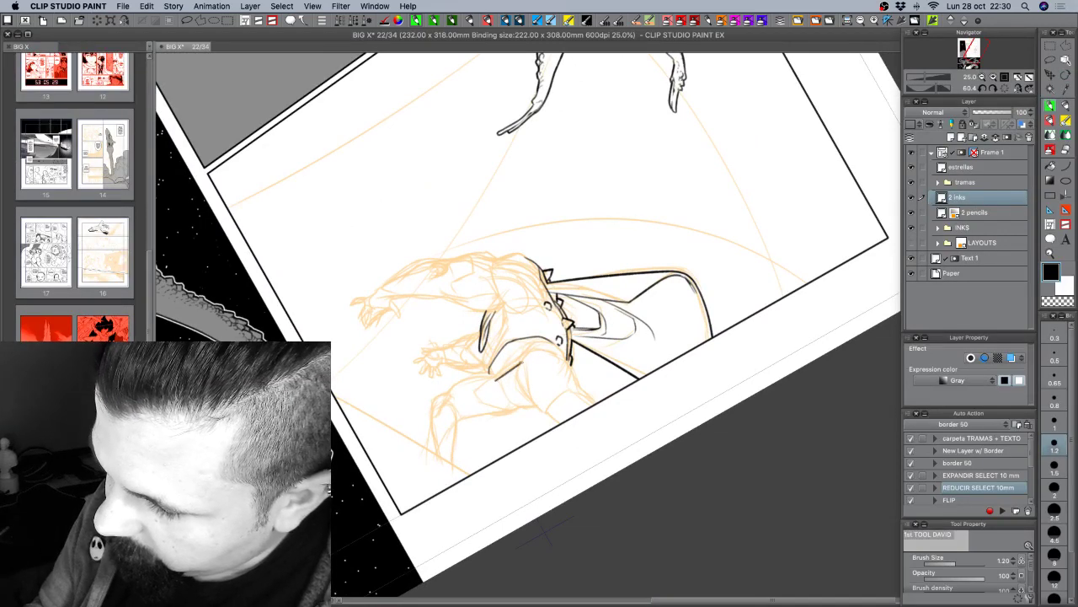
Ink the inner contour of the near thigh down to the panel border and outline the shape at the knee.
drag(578, 428, 513, 423)
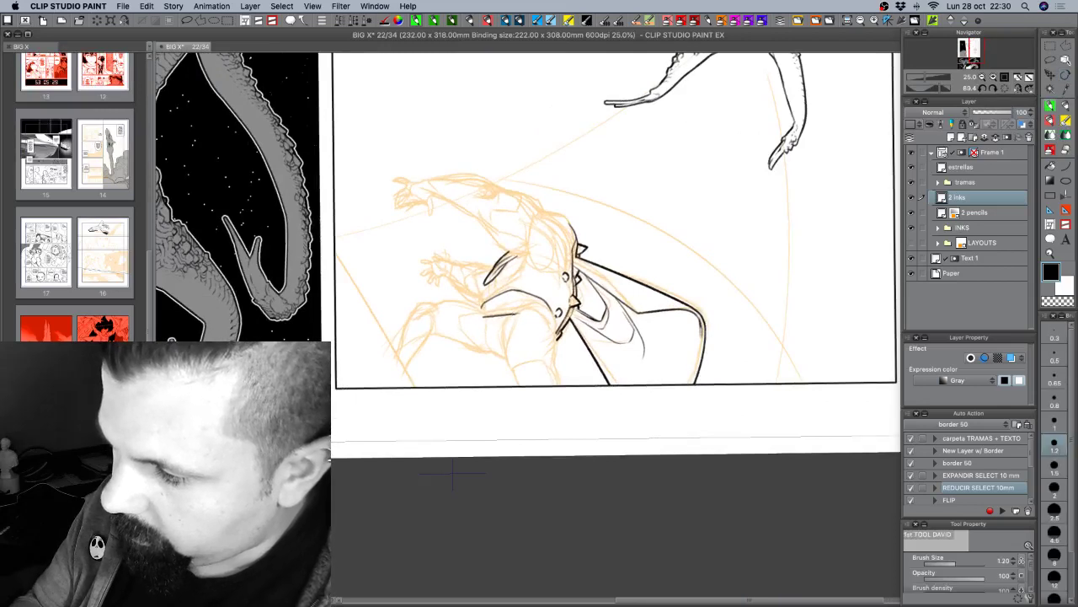
drag(506, 323, 503, 353)
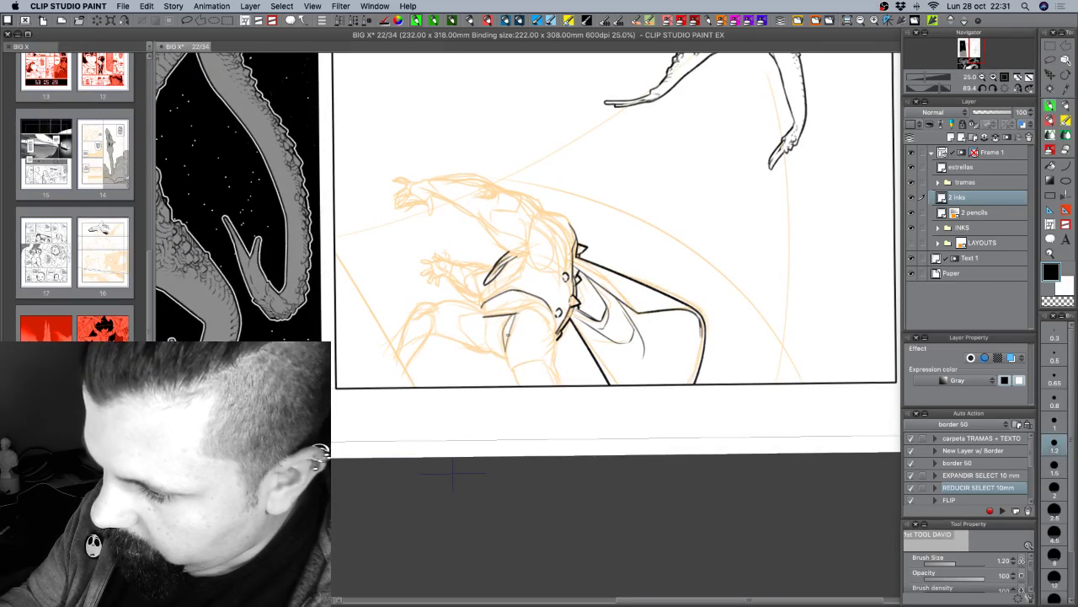
drag(516, 313, 504, 353)
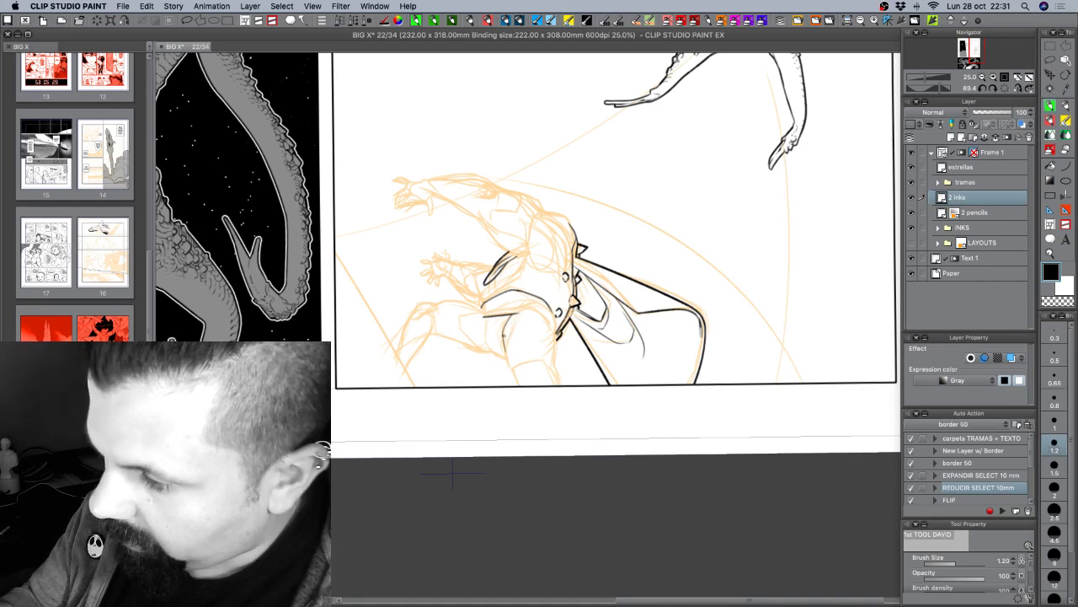
drag(517, 312, 506, 347)
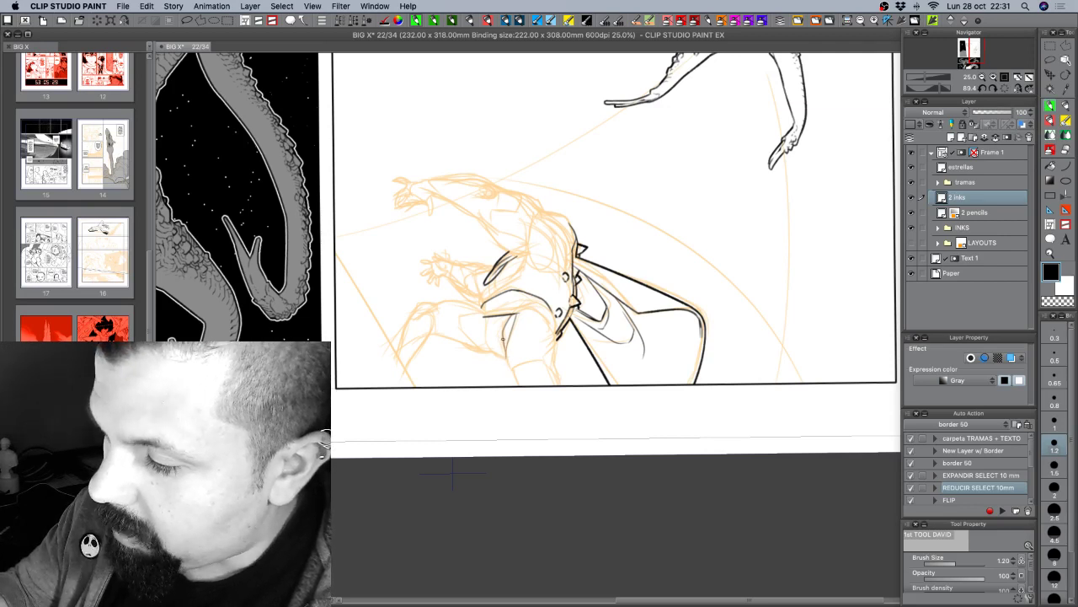
drag(503, 338, 517, 384)
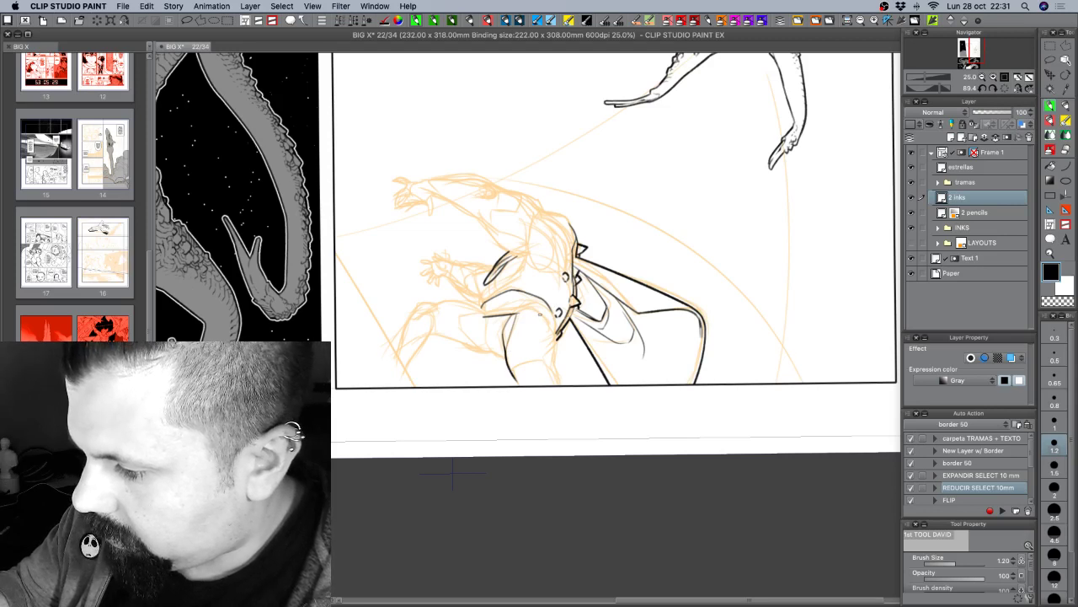
key(super+z)
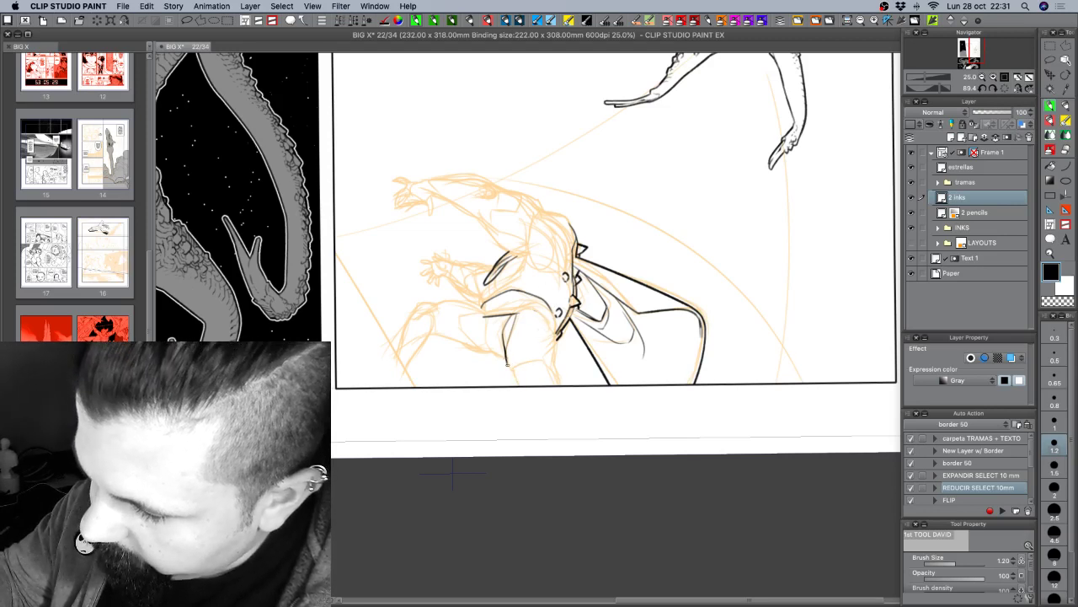
mouse_move(505, 357)
mouse_down()
mouse_move(518, 385)
mouse_move(541, 373)
mouse_move(545, 385)
mouse_up()
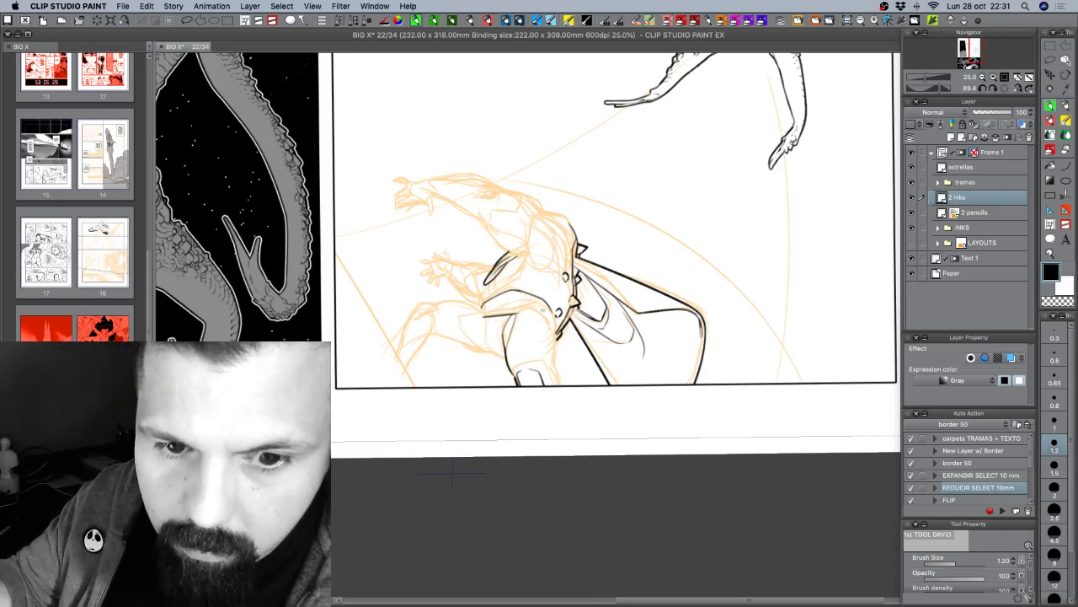
Rework the lines at the near knee and ink the outer contour of that leg from the hip to the panel border.
key(super+z)
key(super+z)
drag(535, 372, 542, 385)
key(super+z)
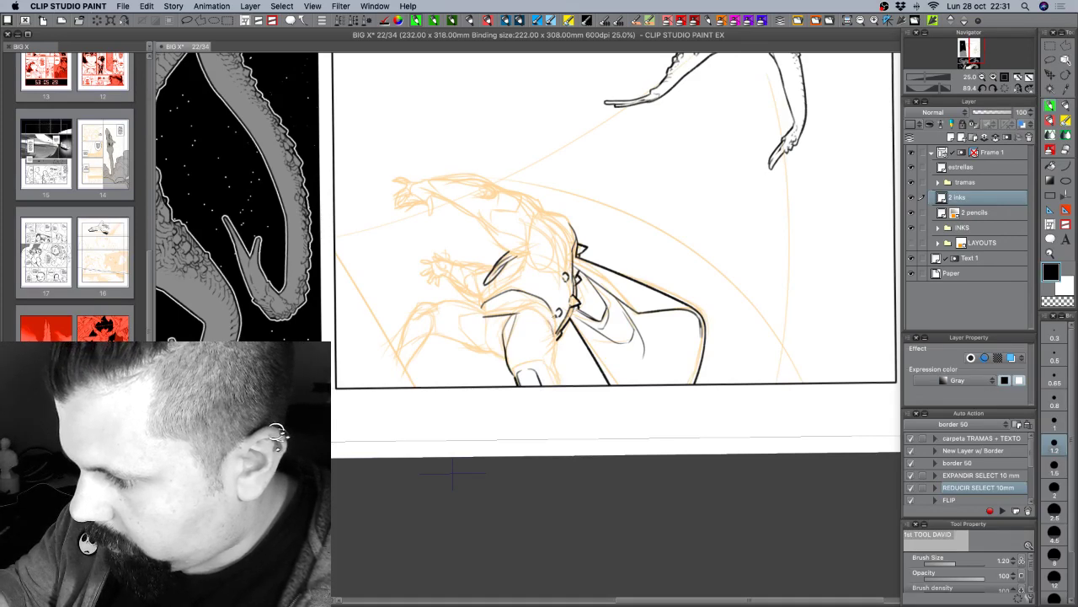
key(super+z)
drag(556, 312, 557, 384)
key(super+z)
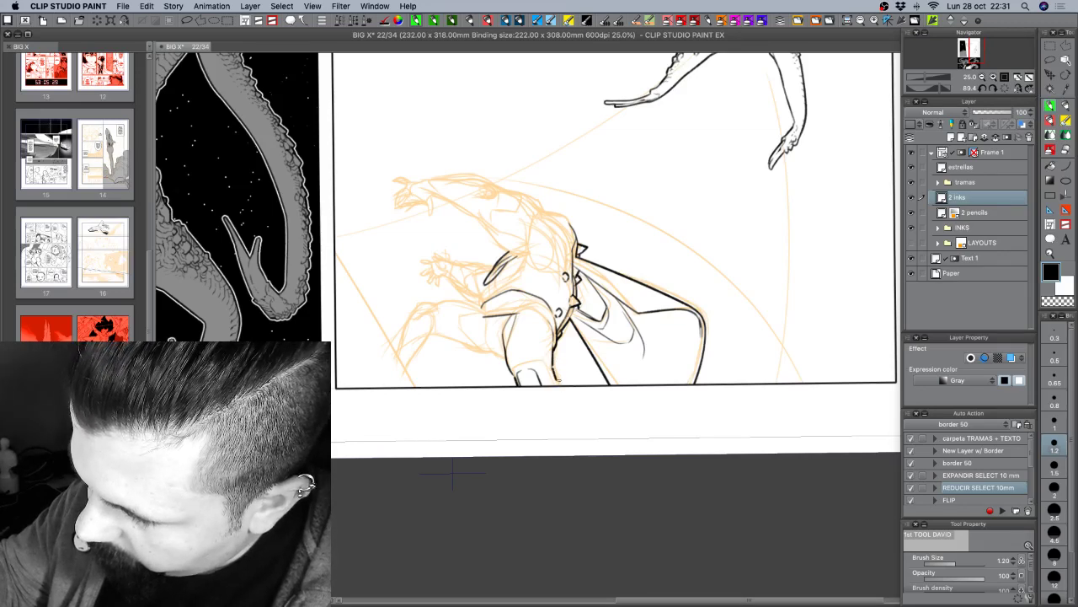
Ink the upper contour of the far thigh from the crotch to the bent knee.
mouse_move(763, 409)
mouse_down()
mouse_move(777, 363)
mouse_move(763, 278)
mouse_up()
mouse_move(685, 413)
mouse_down()
mouse_move(699, 382)
mouse_move(734, 366)
mouse_move(729, 317)
mouse_up()
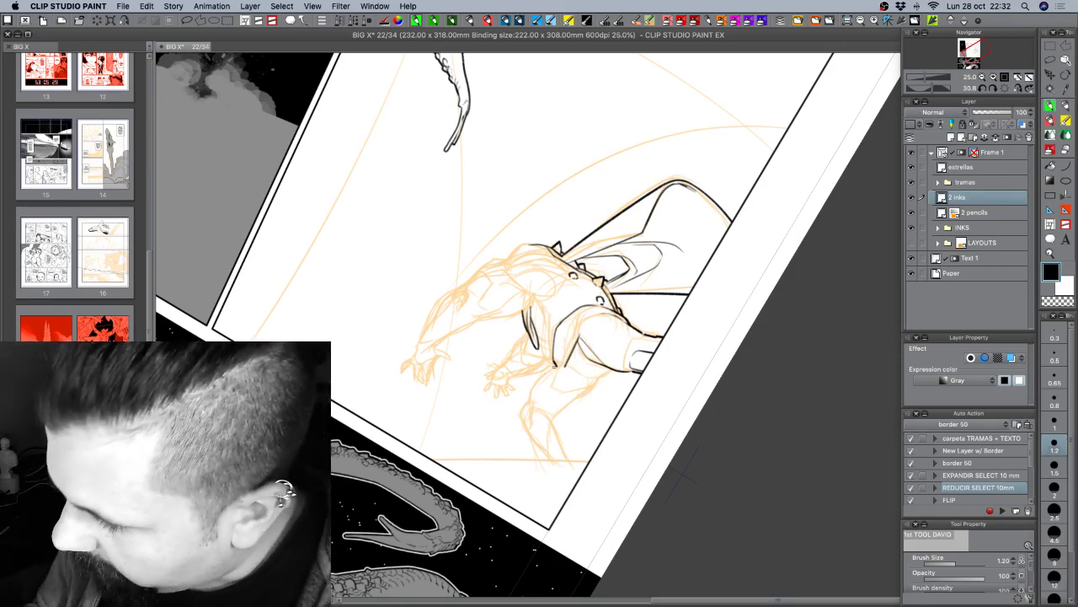
drag(558, 366, 524, 407)
key(super+z)
key(super+z)
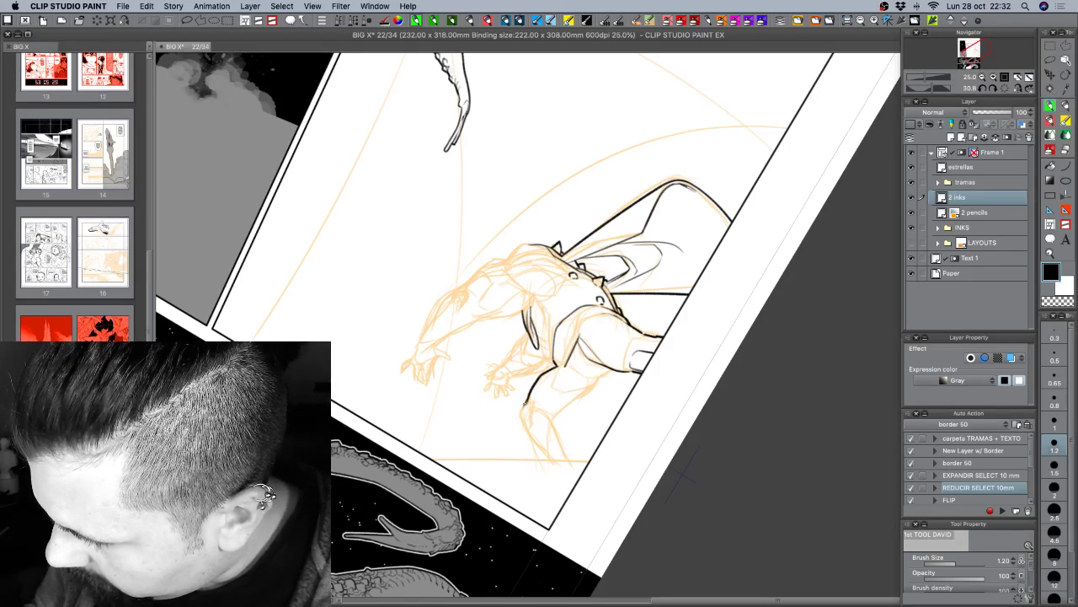
Ink the rounded front of the far leg's knee and close it into a small kneecap shape.
key(shift+space)
drag(539, 478, 491, 444)
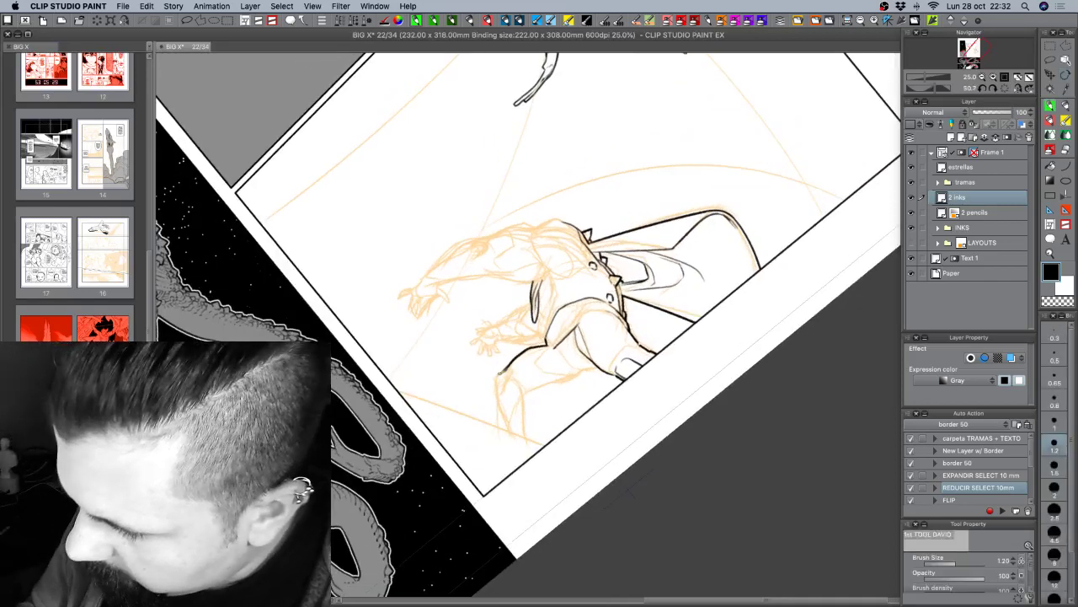
drag(498, 372, 492, 392)
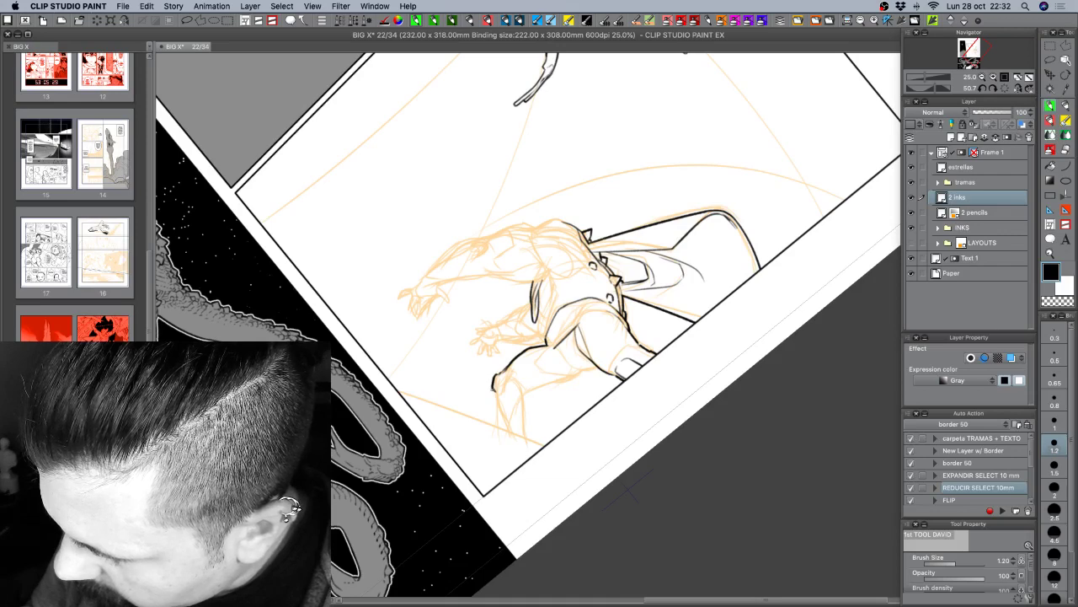
drag(498, 375, 495, 399)
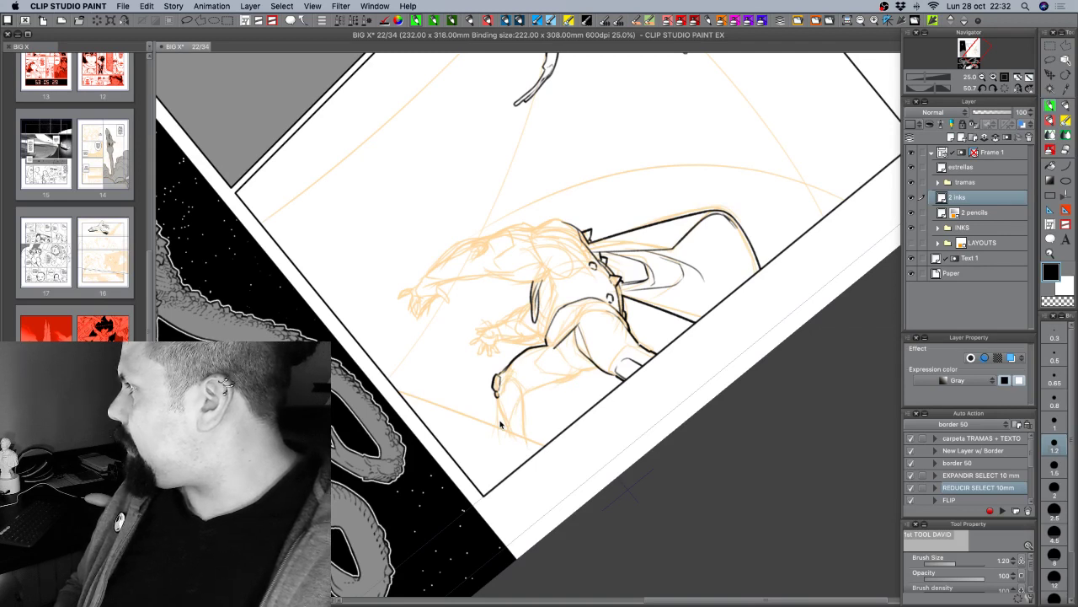
Save the page and hide the tool and layer palettes.
key(super+s)
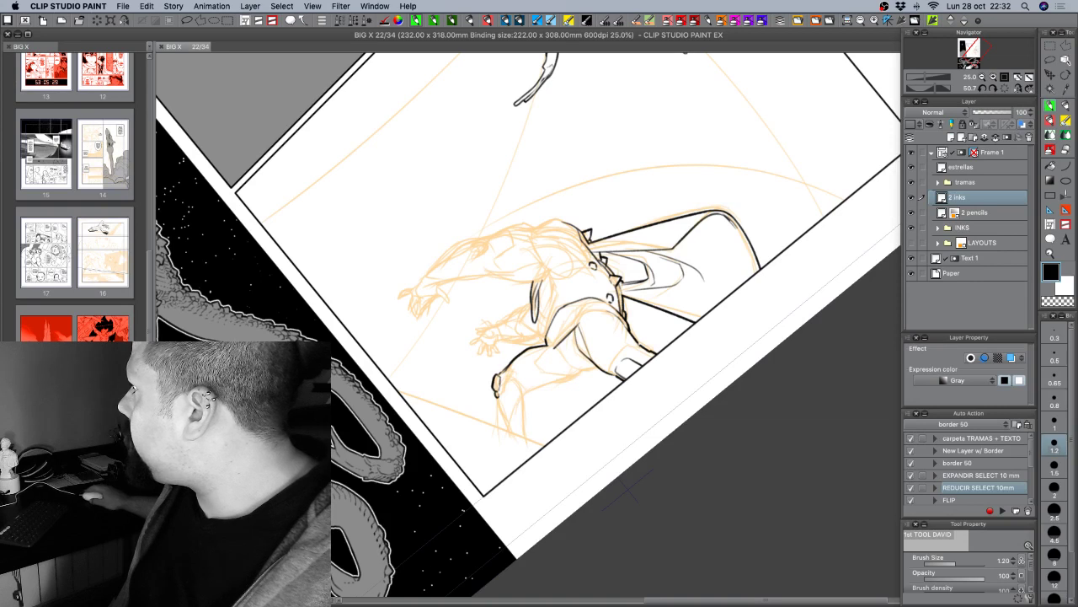
key(Tab)
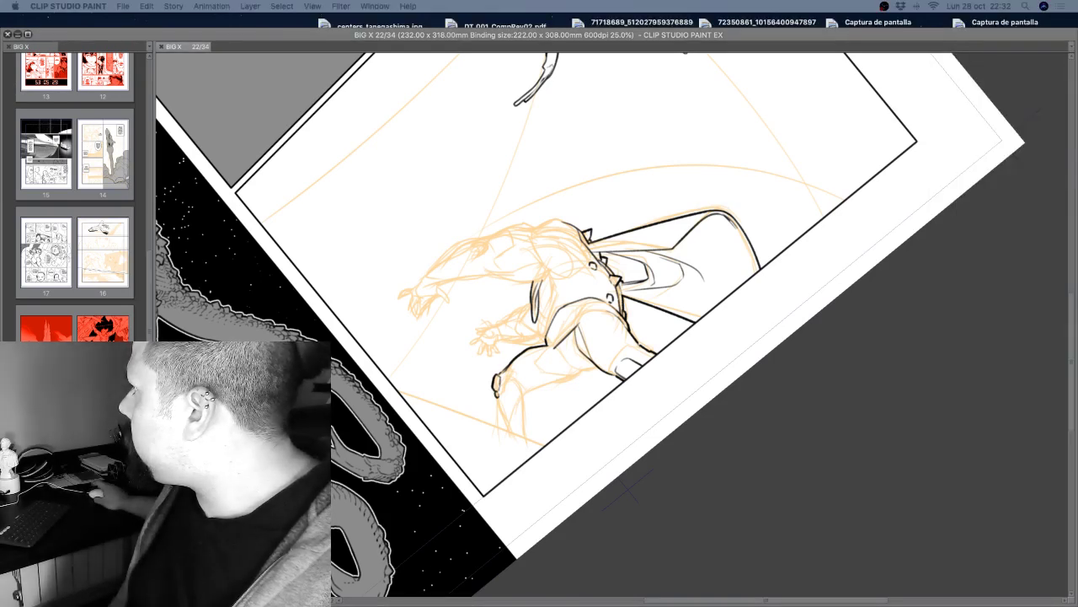